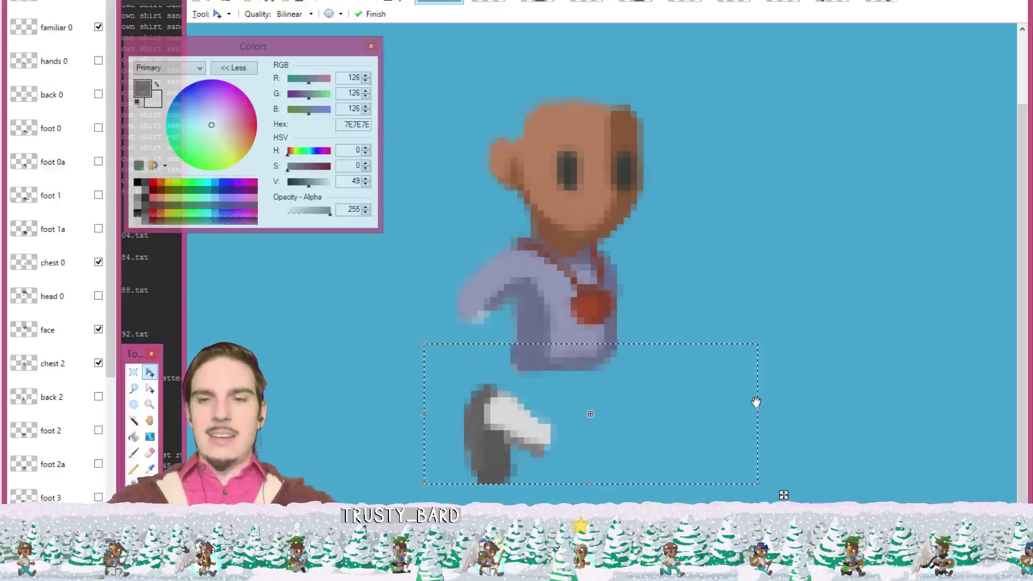
- Remove the grey foot areas around the white trouser piece on Layer 24 using Lasso Select, keeping only the trouser piece
{"action": "scroll", "coordinate": [487, 433], "scroll_direction": "up", "scroll_amount": 4}
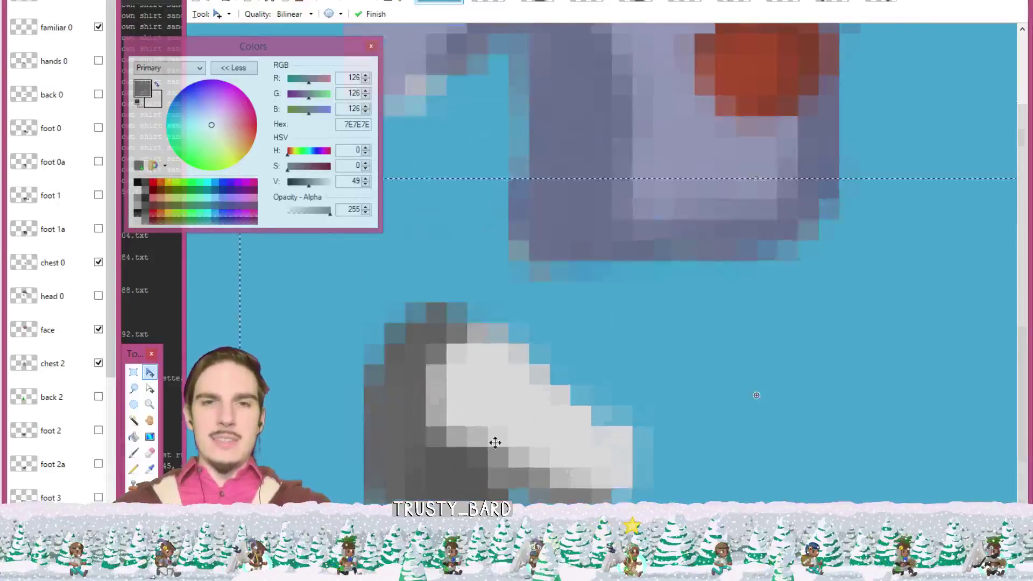
{"action": "scroll", "coordinate": [472, 412], "scroll_direction": "down", "scroll_amount": 1}
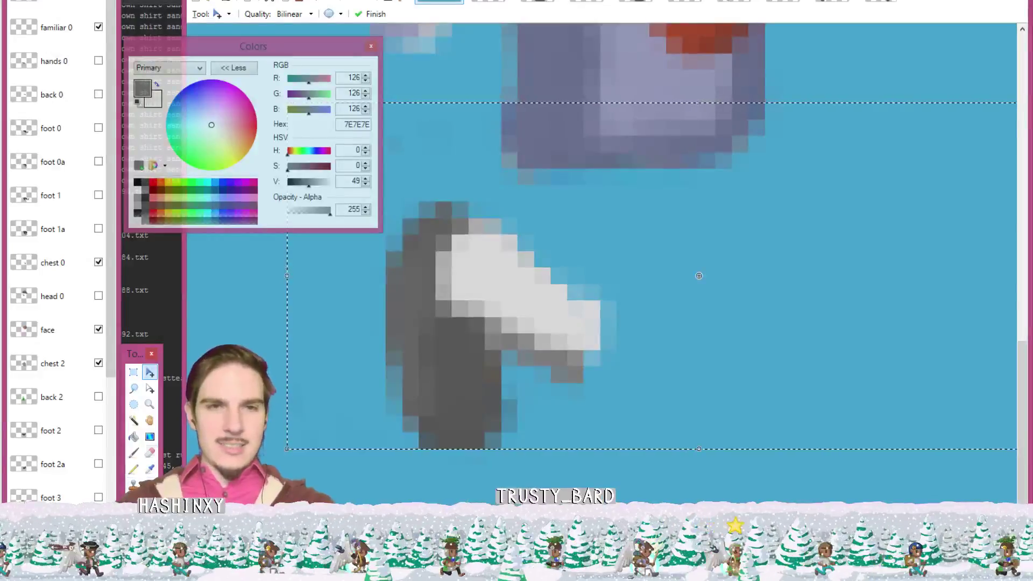
{"action": "left_click", "coordinate": [134, 387]}
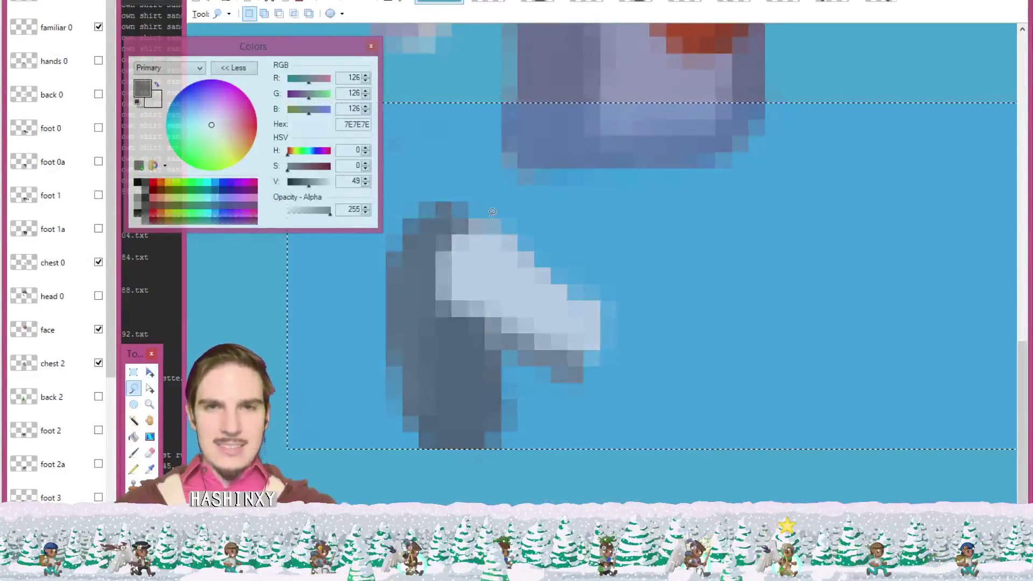
{"action": "left_click", "coordinate": [491, 214]}
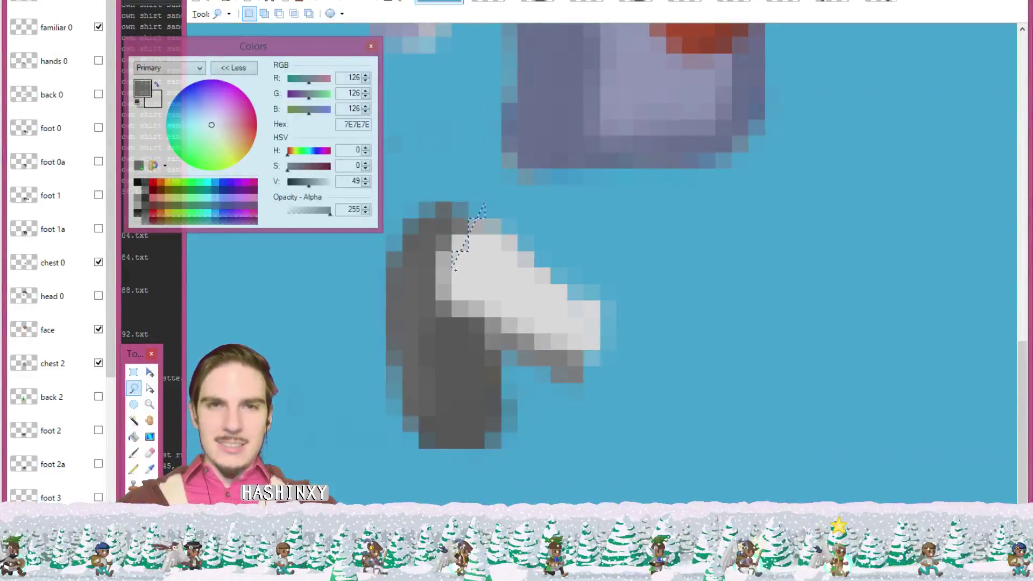
{"action": "mouse_move", "coordinate": [455, 269]}
{"action": "left_mouse_down"}
{"action": "mouse_move", "coordinate": [461, 302]}
{"action": "mouse_move", "coordinate": [486, 311]}
{"action": "mouse_move", "coordinate": [495, 356]}
{"action": "mouse_move", "coordinate": [518, 379]}
{"action": "mouse_move", "coordinate": [547, 448]}
{"action": "mouse_move", "coordinate": [377, 489]}
{"action": "mouse_move", "coordinate": [304, 323]}
{"action": "mouse_move", "coordinate": [372, 161]}
{"action": "mouse_move", "coordinate": [406, 149]}
{"action": "mouse_move", "coordinate": [480, 192]}
{"action": "left_mouse_up"}
{"action": "key", "text": "ctrl+z"}
{"action": "key", "text": "ctrl+z"}
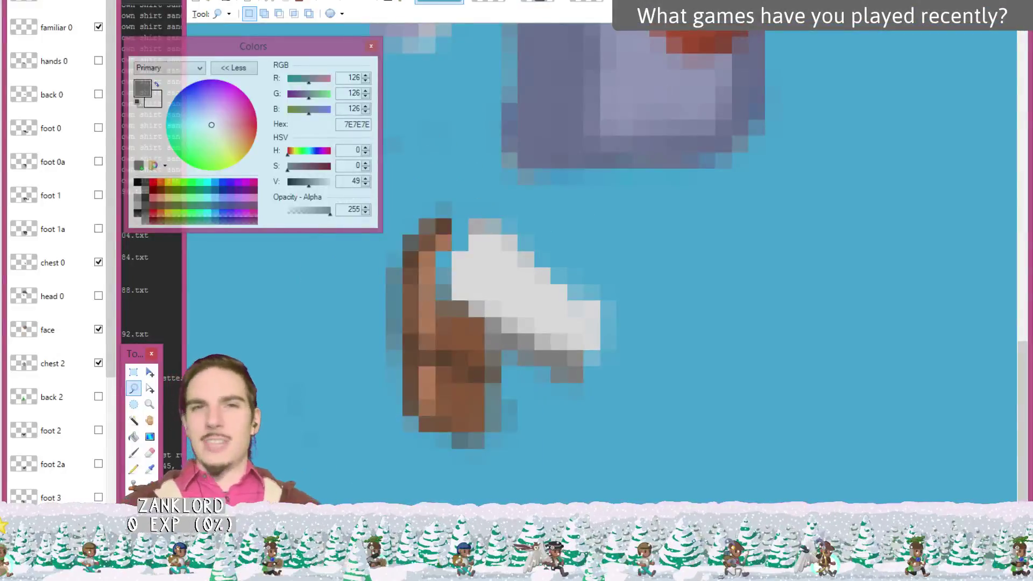
- Darken the white trouser piece to near-black with the Brightness / Contrast adjustment, using a contrast of -79
{"action": "key", "text": "alt+a"}
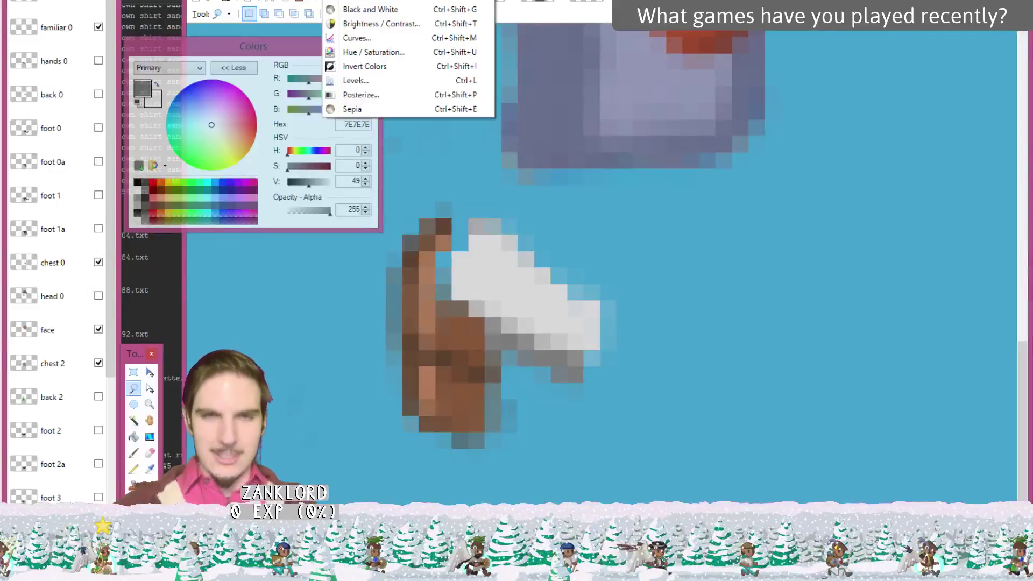
{"action": "key", "text": "Right"}
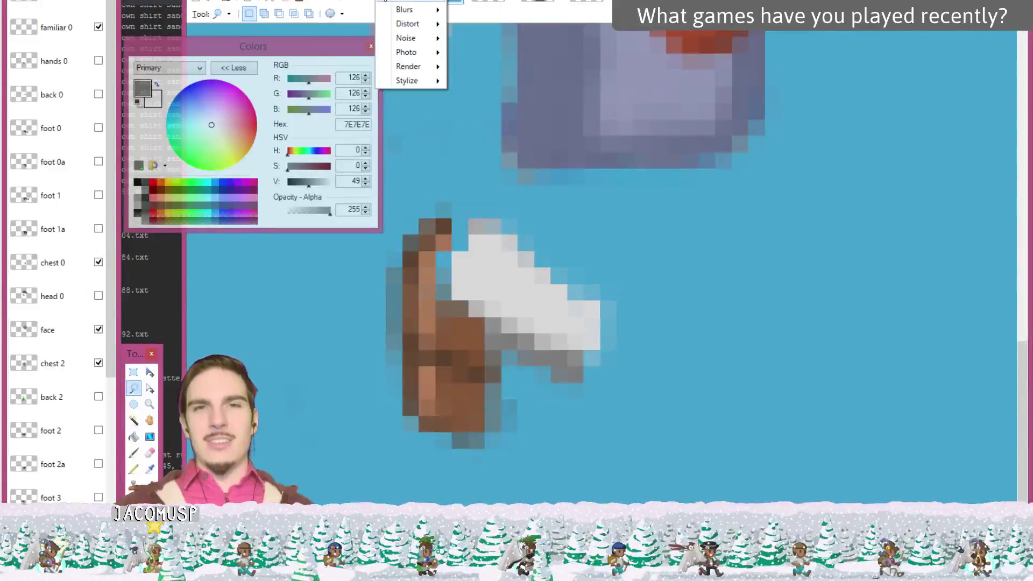
{"action": "key", "text": "Left"}
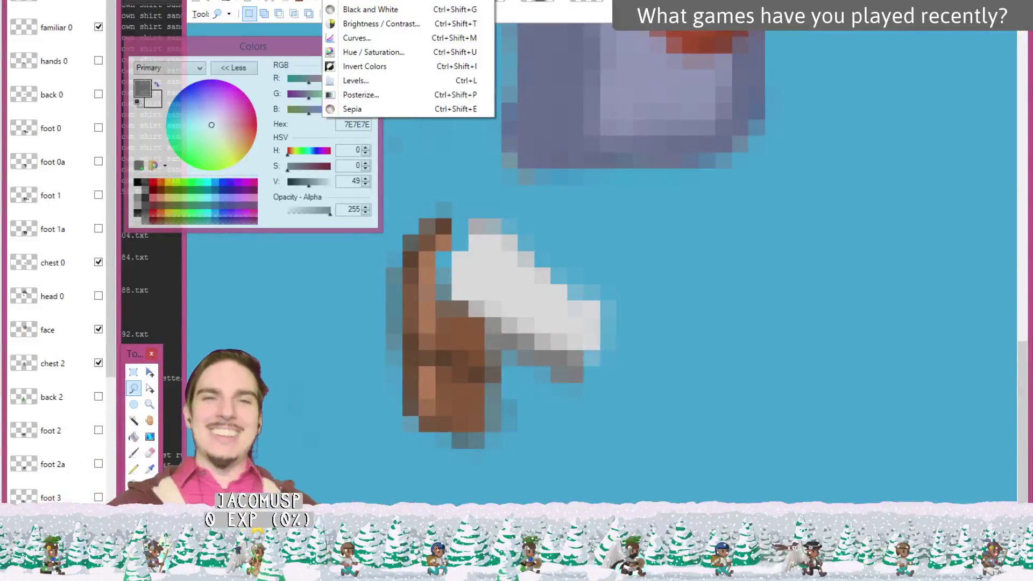
{"action": "left_click", "coordinate": [396, 31]}
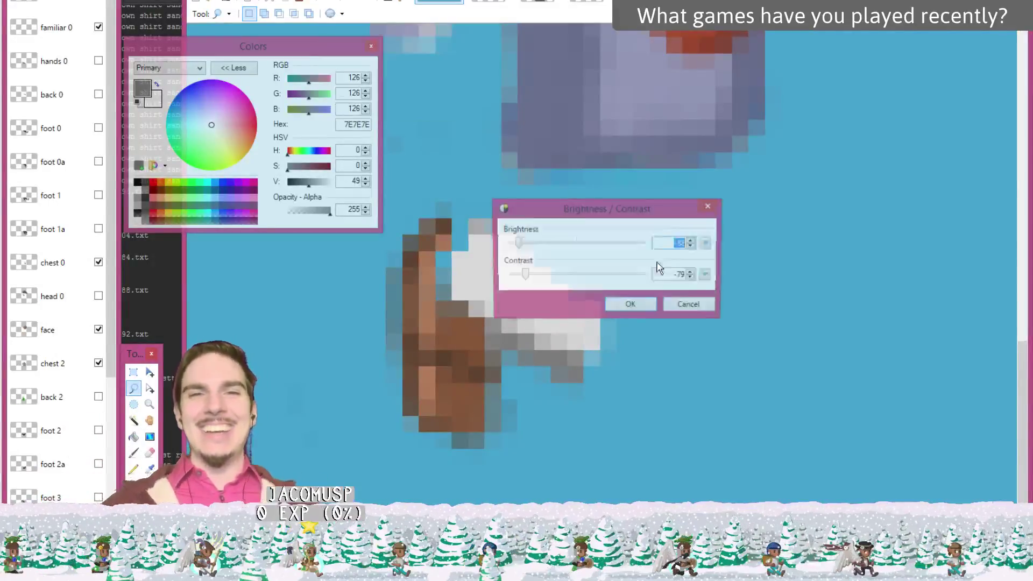
{"action": "left_click", "coordinate": [638, 309]}
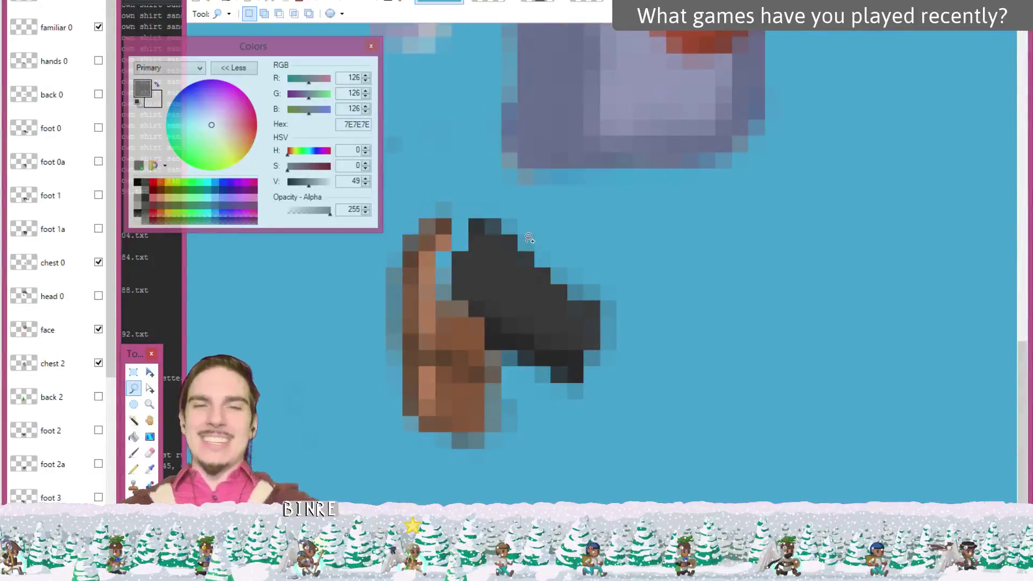
- Merge Layer 24 down into the foot 3a layer
{"action": "scroll", "coordinate": [530, 238], "scroll_direction": "down", "scroll_amount": 3}
{"action": "scroll", "coordinate": [558, 260], "scroll_direction": "up", "scroll_amount": 1}
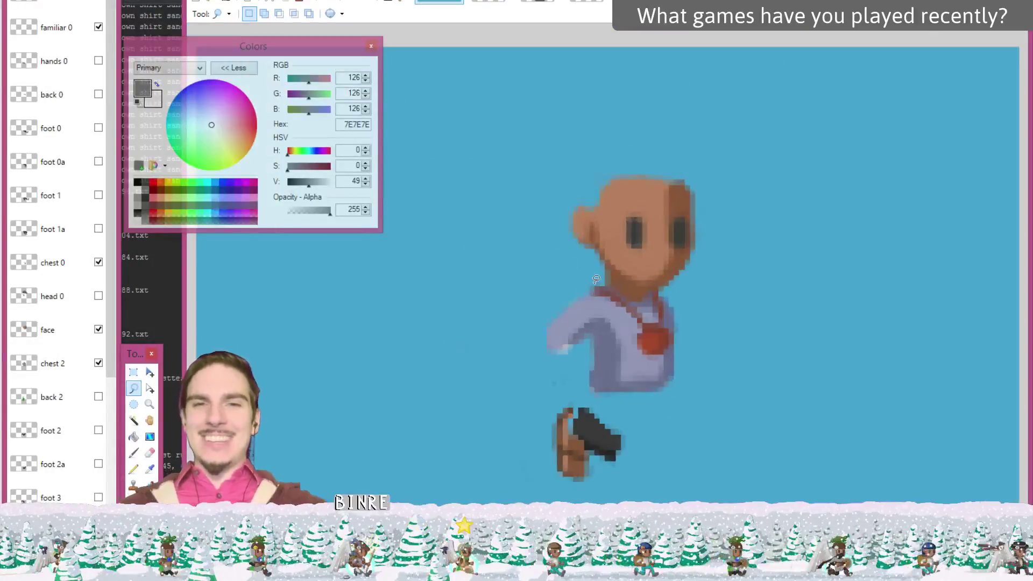
{"action": "scroll", "coordinate": [596, 279], "scroll_direction": "up", "scroll_amount": 1}
{"action": "scroll", "coordinate": [596, 279], "scroll_direction": "down", "scroll_amount": 1}
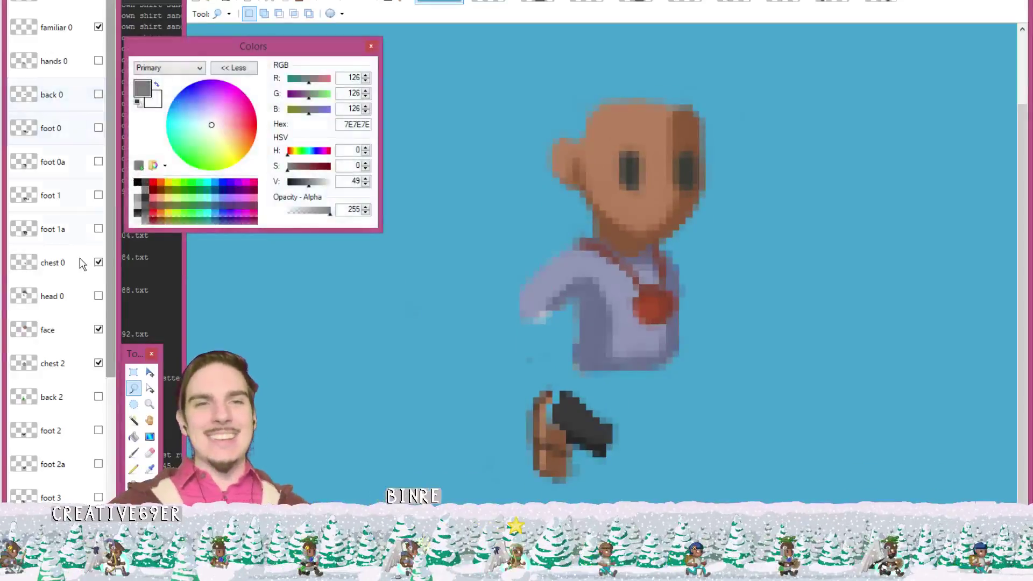
{"action": "scroll", "coordinate": [78, 376], "scroll_direction": "down", "scroll_amount": 4}
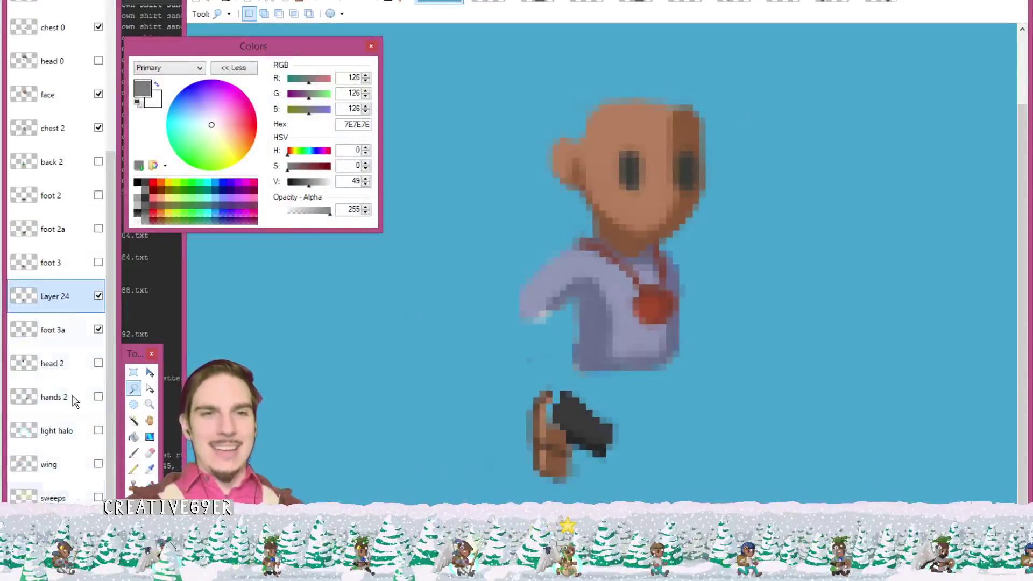
{"action": "key", "text": "ctrl+m"}
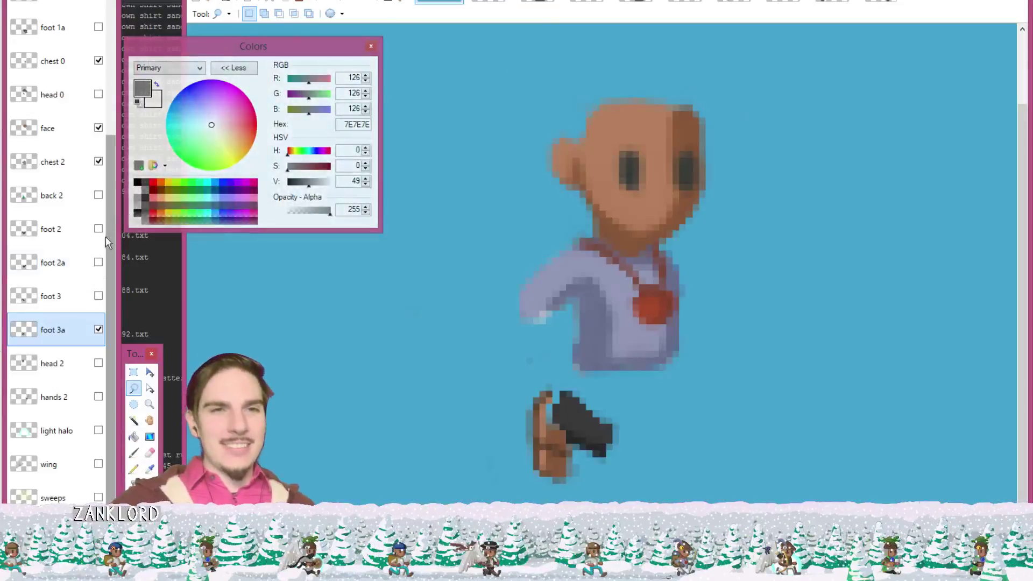
- Preview the foot 2a and foot 3 layers alongside foot 3a, and hide all three foot layers
{"action": "left_click", "coordinate": [98, 263]}
{"action": "left_click", "coordinate": [99, 262]}
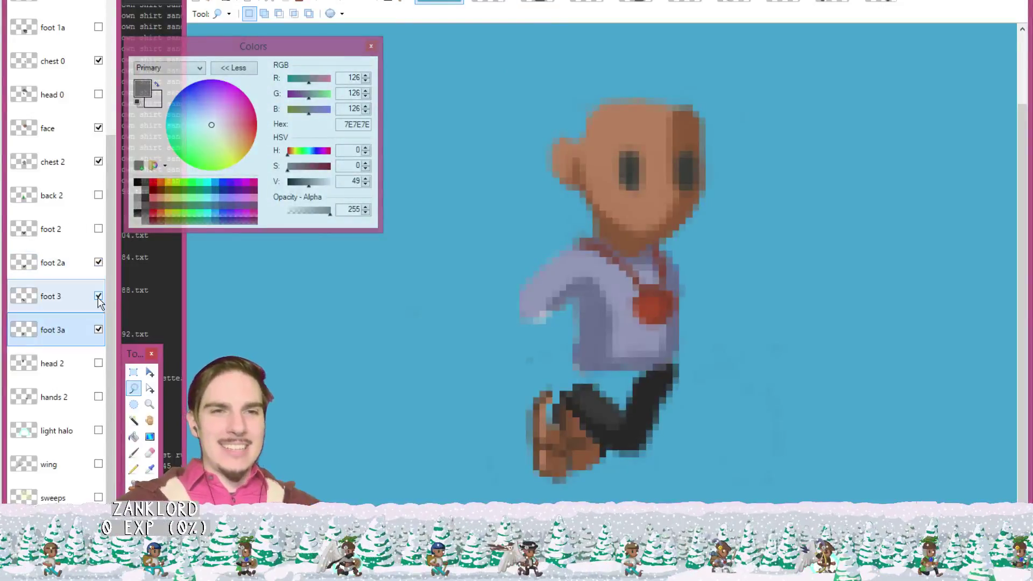
{"action": "left_click", "coordinate": [98, 296]}
{"action": "left_click", "coordinate": [98, 295]}
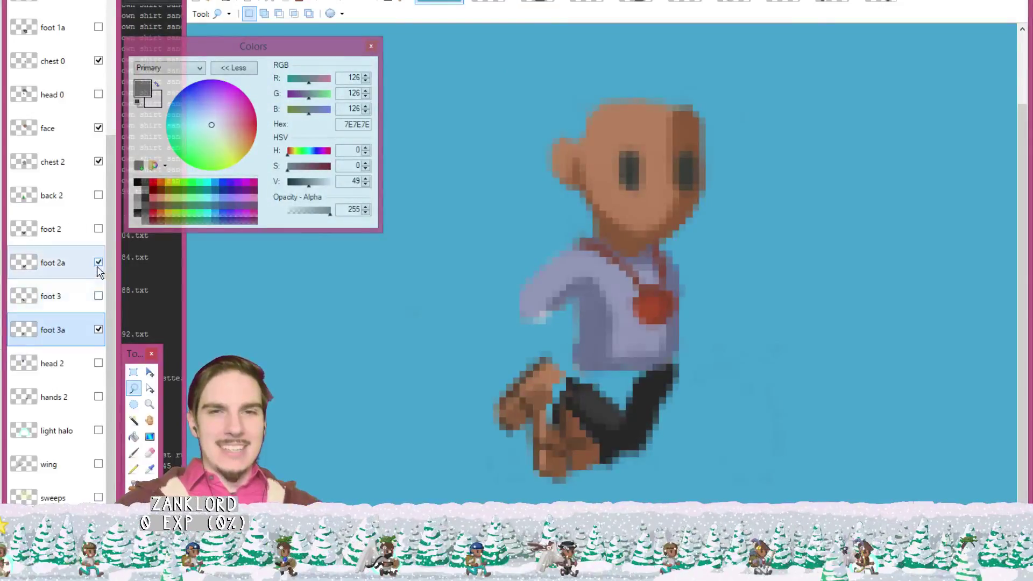
{"action": "left_click", "coordinate": [98, 329]}
{"action": "scroll", "coordinate": [99, 317], "scroll_direction": "up", "scroll_amount": 1}
{"action": "scroll", "coordinate": [102, 272], "scroll_direction": "up", "scroll_amount": 4}
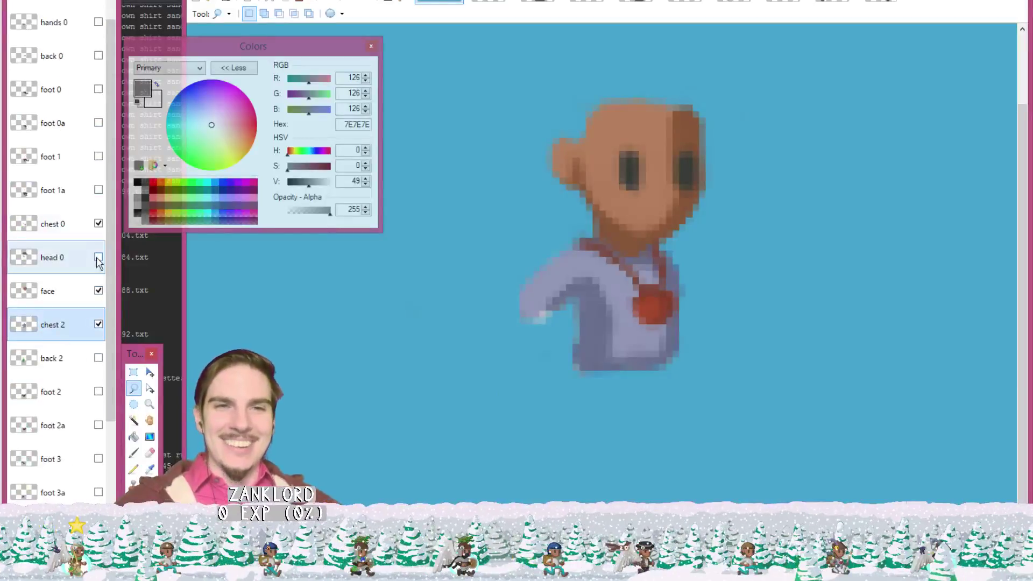
- Make chest 0 the active layer and show the foot 0 and foot 2 layers
{"action": "left_click", "coordinate": [103, 223]}
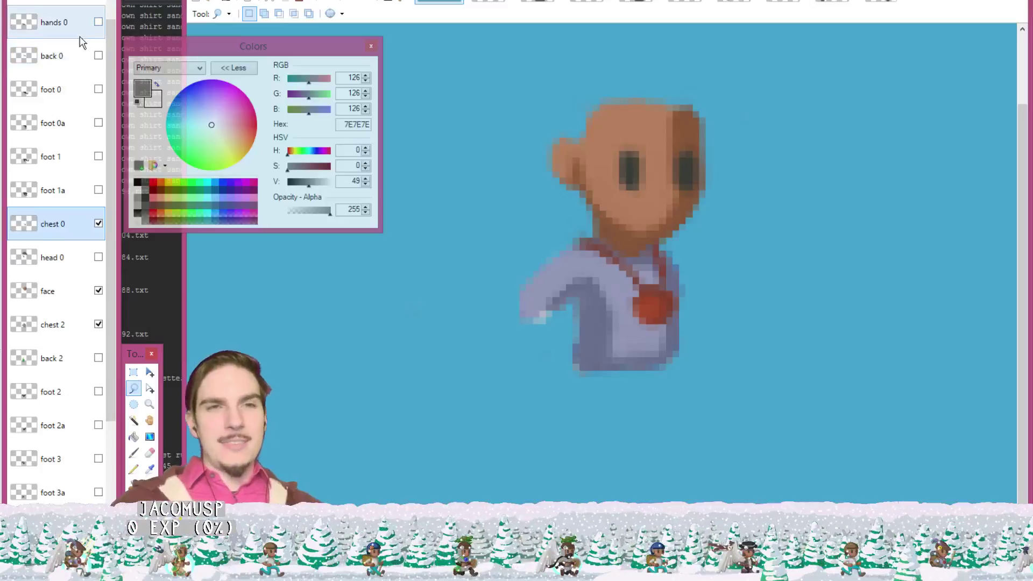
{"action": "scroll", "coordinate": [80, 43], "scroll_direction": "up", "scroll_amount": 1}
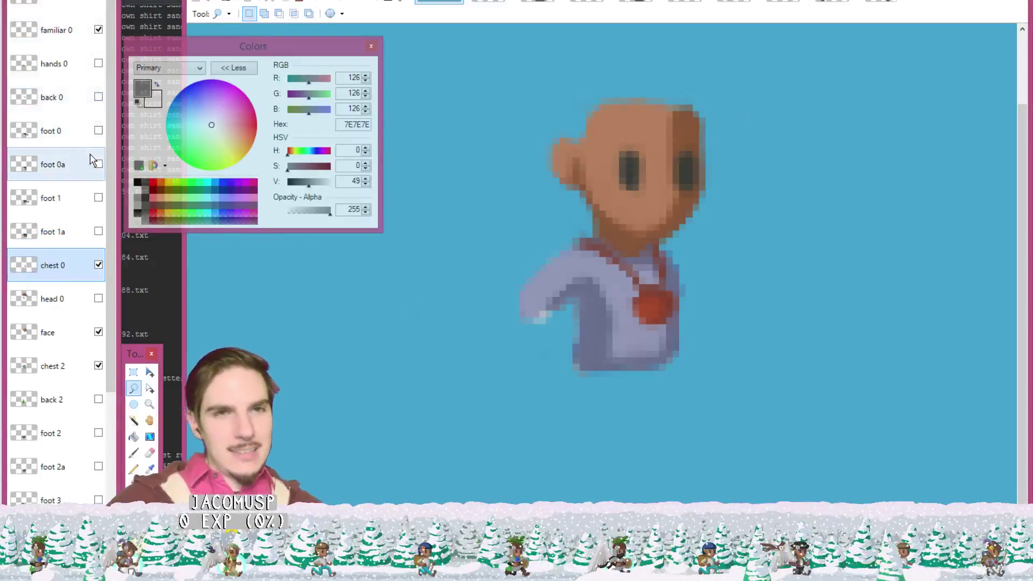
{"action": "left_click", "coordinate": [98, 132]}
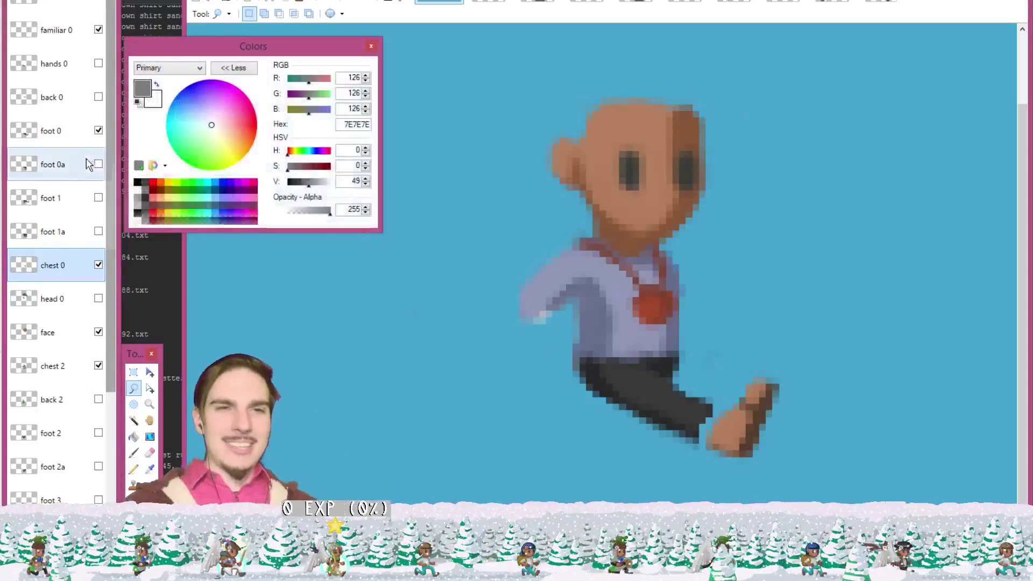
{"action": "scroll", "coordinate": [85, 165], "scroll_direction": "down", "scroll_amount": 3}
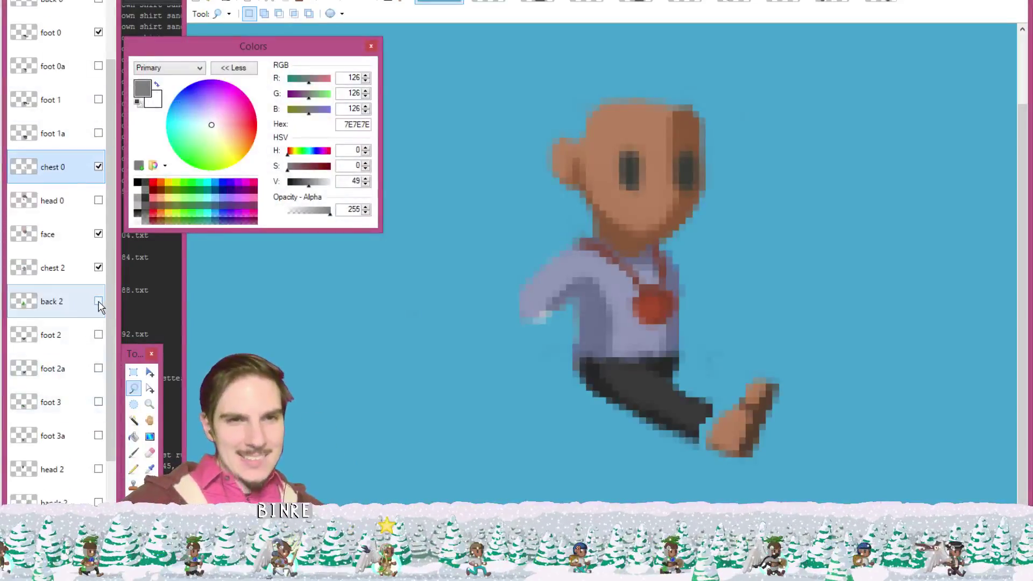
{"action": "left_click", "coordinate": [99, 334]}
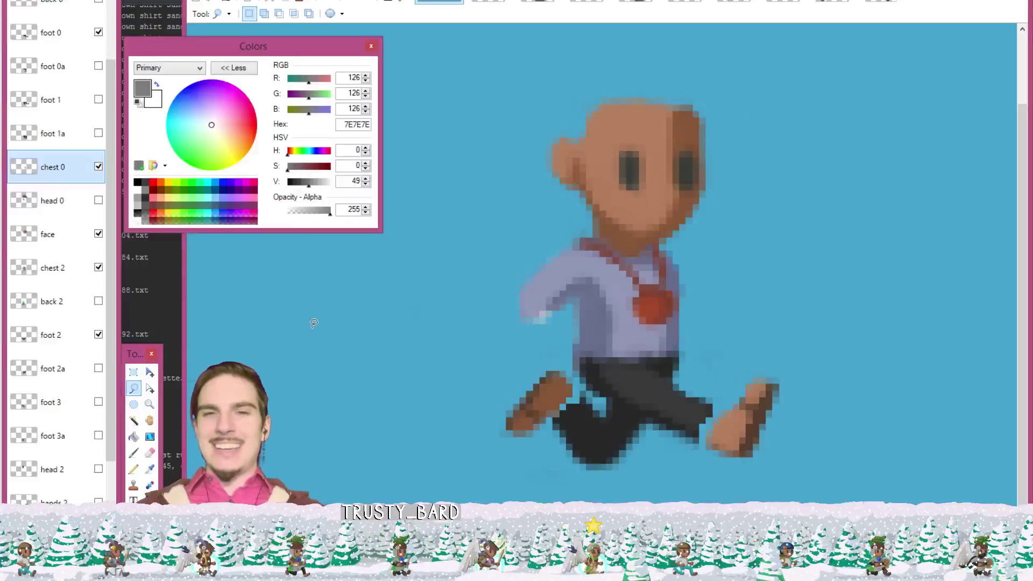
{"action": "left_click", "coordinate": [655, 386]}
{"action": "scroll", "coordinate": [716, 393], "scroll_direction": "down", "scroll_amount": 3}
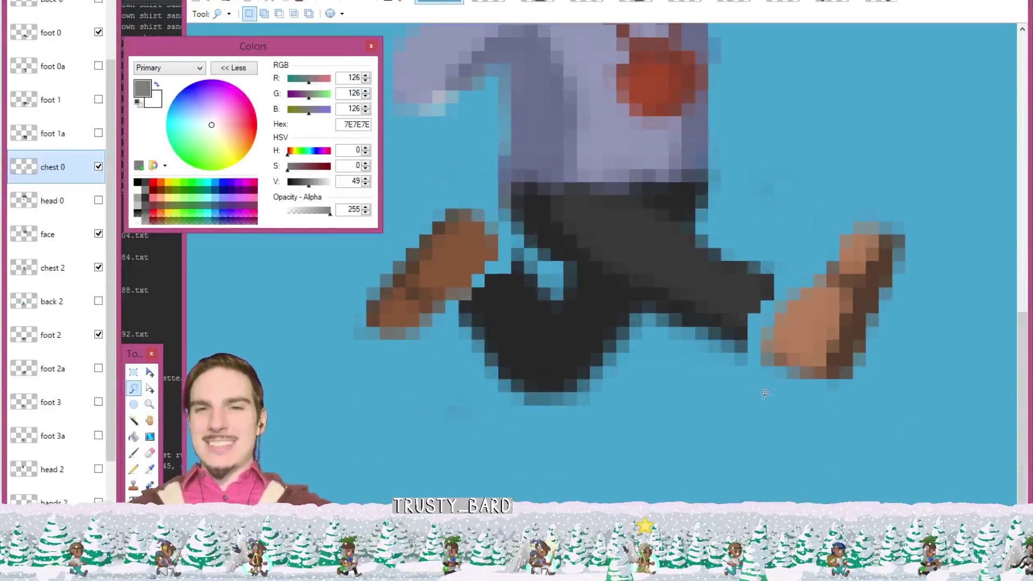
{"action": "scroll", "coordinate": [774, 393], "scroll_direction": "up", "scroll_amount": 3}
{"action": "scroll", "coordinate": [787, 399], "scroll_direction": "down", "scroll_amount": 2}
{"action": "key", "text": "l"}
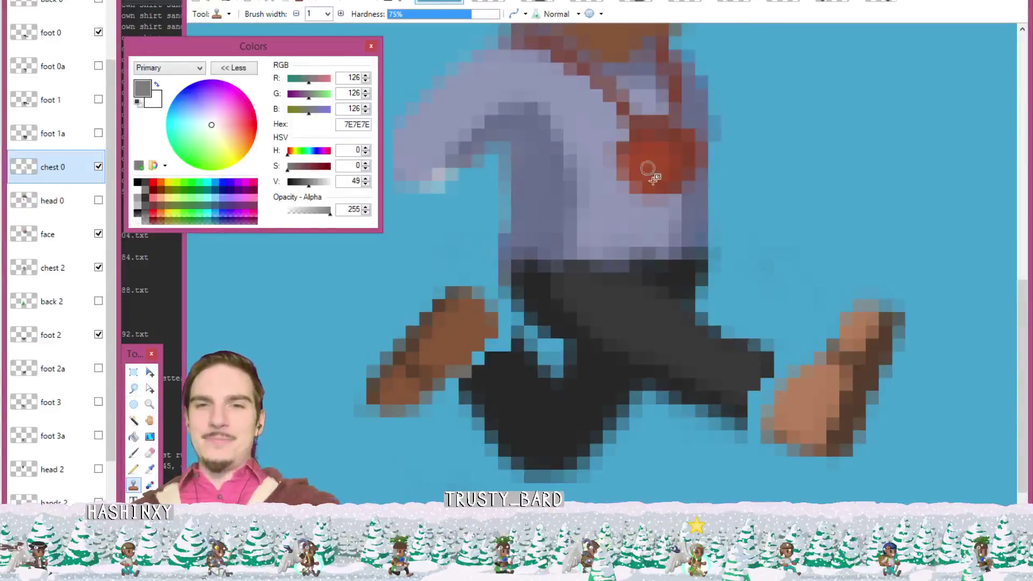
{"action": "left_click", "coordinate": [702, 342]}
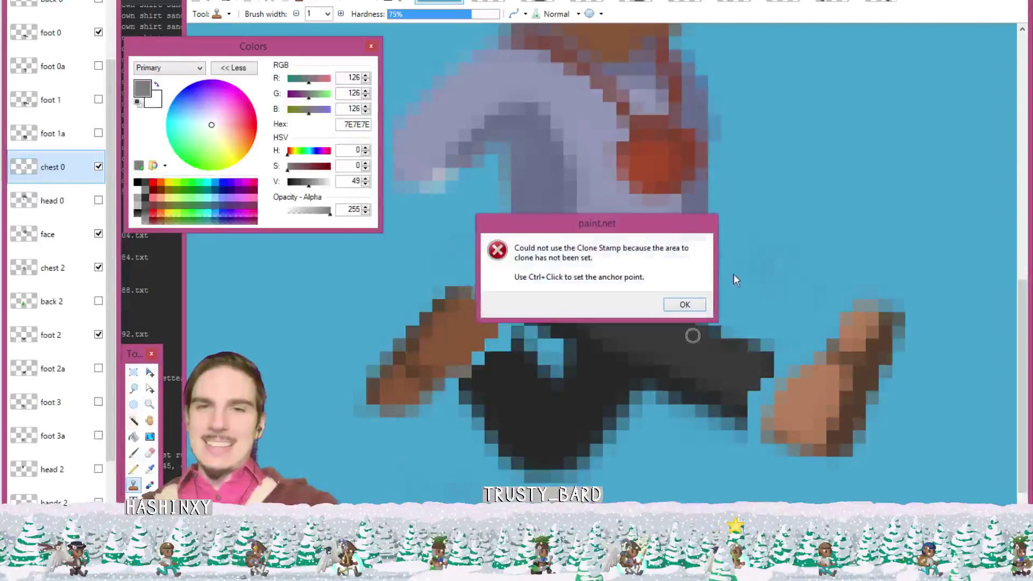
{"action": "left_click", "coordinate": [698, 307]}
- Paint over the gap between the front trouser leg and its foot with sampled greys 393939 and, along the lower edge, 272727
{"action": "key", "text": "k"}
{"action": "left_click", "coordinate": [716, 359]}
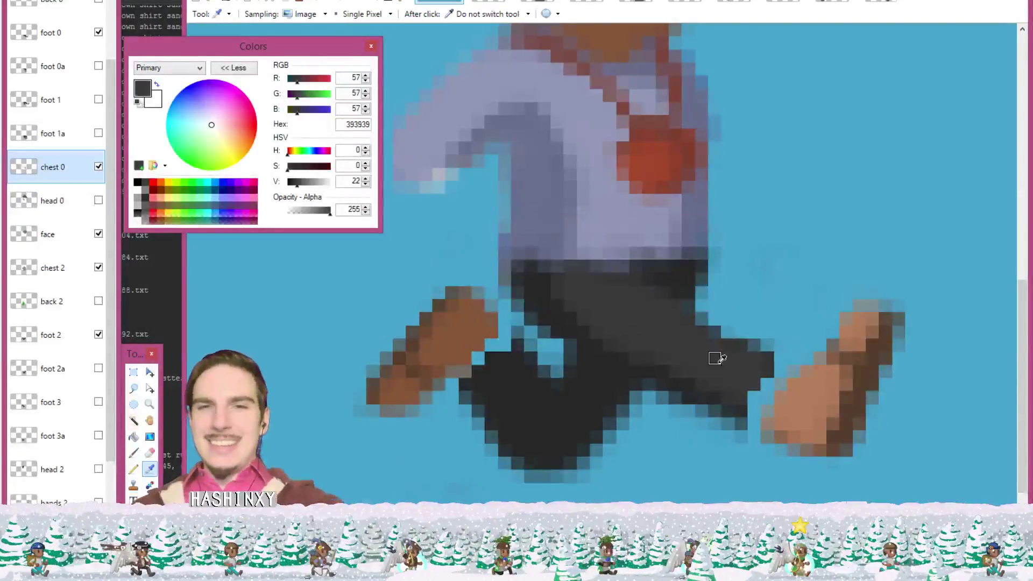
{"action": "key", "text": "b"}
{"action": "mouse_move", "coordinate": [763, 379]}
{"action": "left_mouse_down"}
{"action": "mouse_move", "coordinate": [764, 391]}
{"action": "mouse_move", "coordinate": [775, 376]}
{"action": "left_mouse_up"}
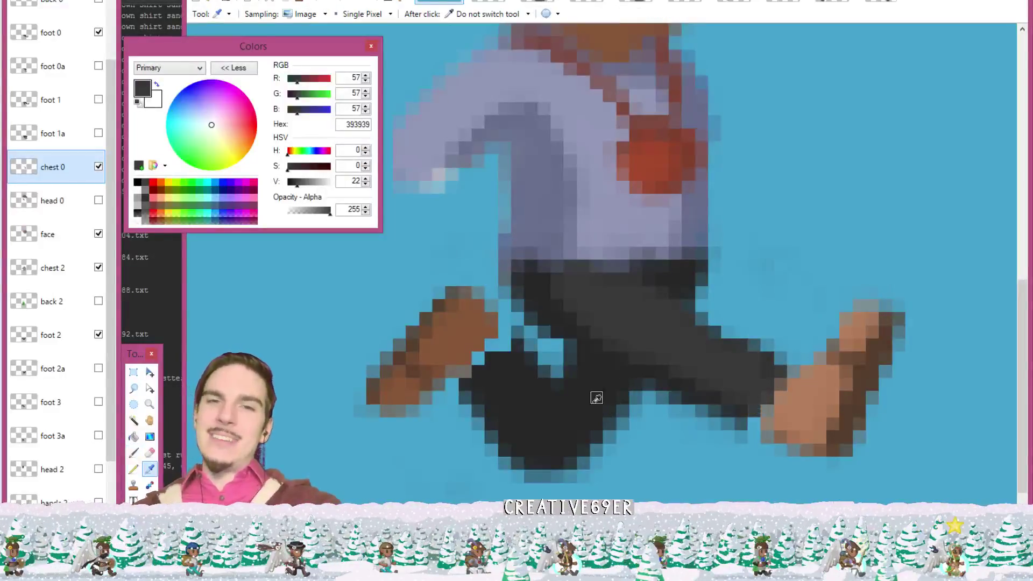
{"action": "left_click", "coordinate": [727, 403], "text": "ctrl"}
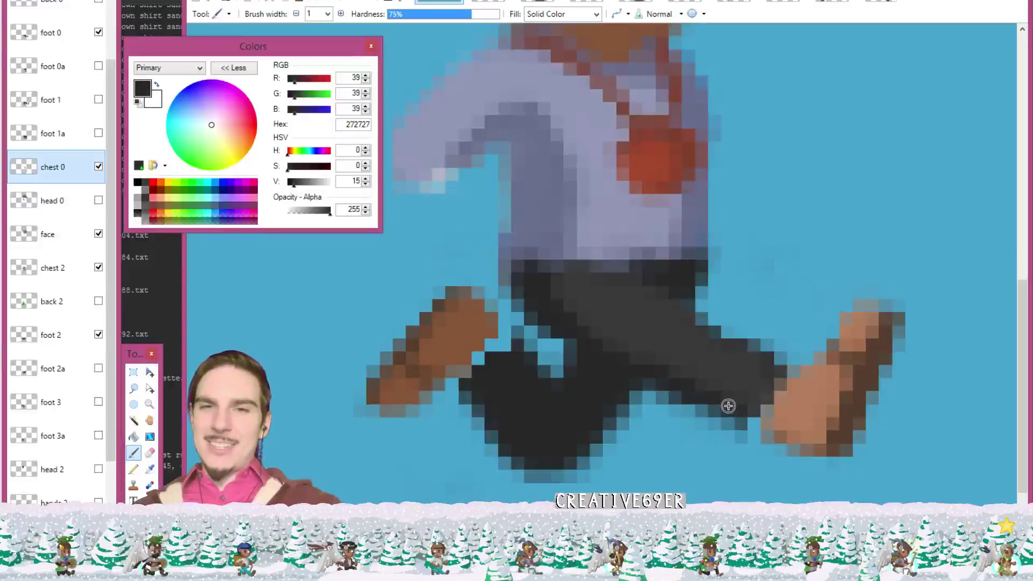
{"action": "left_click_drag", "start_coordinate": [747, 415], "coordinate": [754, 427]}
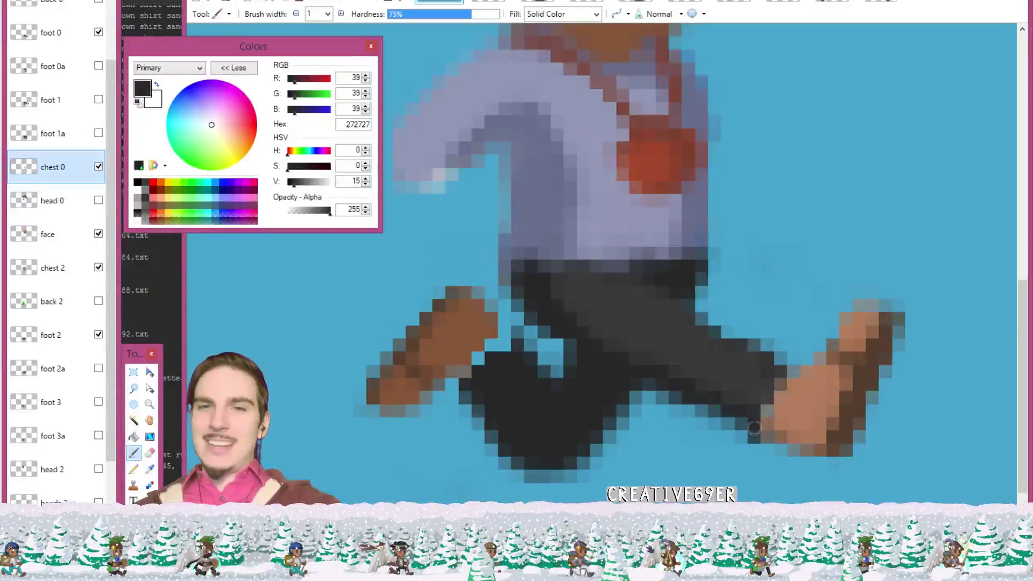
- Increase the brush width to 2 and undo the test stroke made on the empty background
{"action": "left_click", "coordinate": [340, 13]}
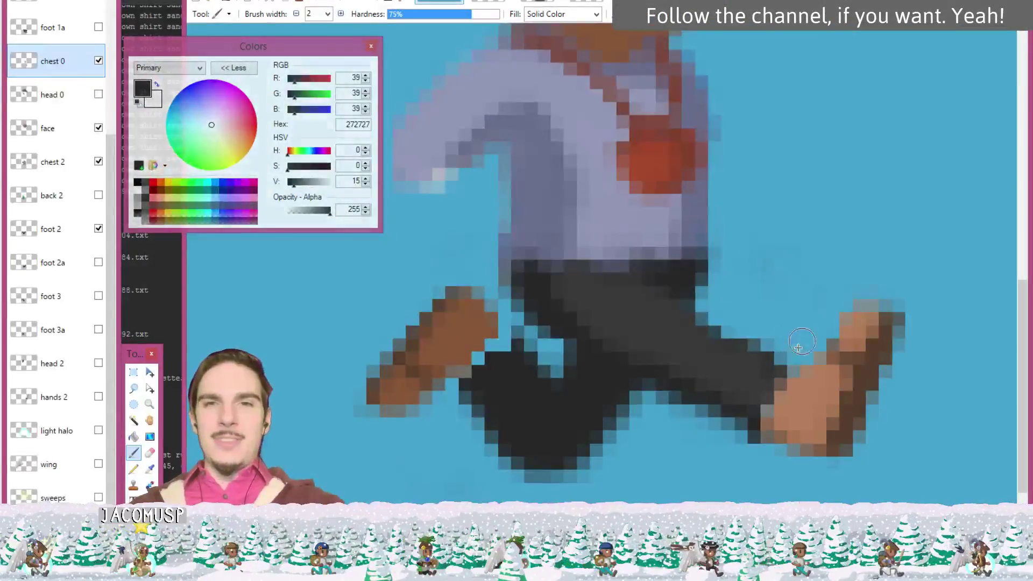
{"action": "mouse_move", "coordinate": [840, 199]}
{"action": "left_mouse_down"}
{"action": "mouse_move", "coordinate": [815, 236]}
{"action": "mouse_move", "coordinate": [847, 203]}
{"action": "left_mouse_up"}
{"action": "key", "text": "ctrl+z"}
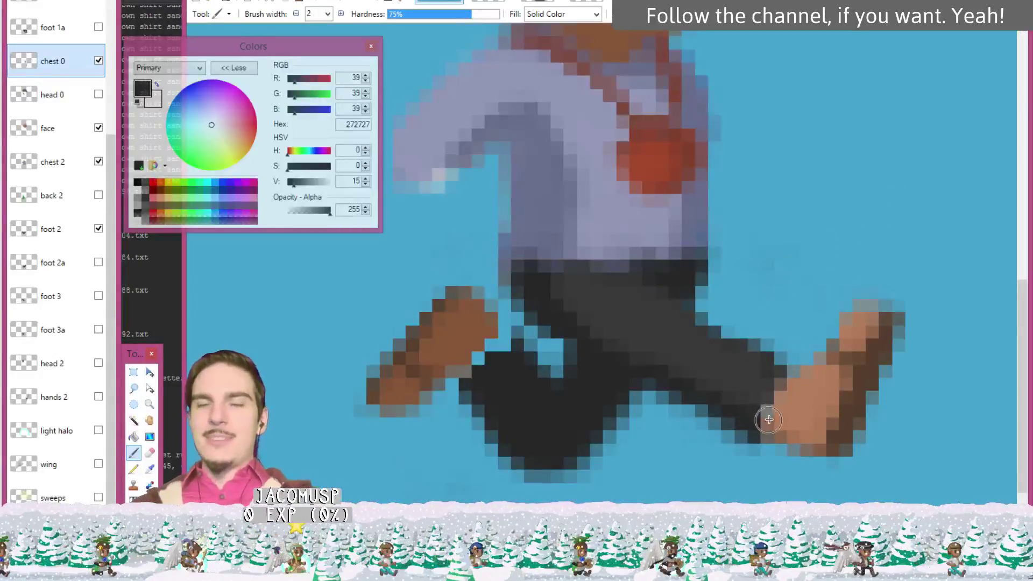
- Try a brush stroke in sampled grey 393939 across the end of the front trouser leg, and undo it
{"action": "key", "text": "e"}
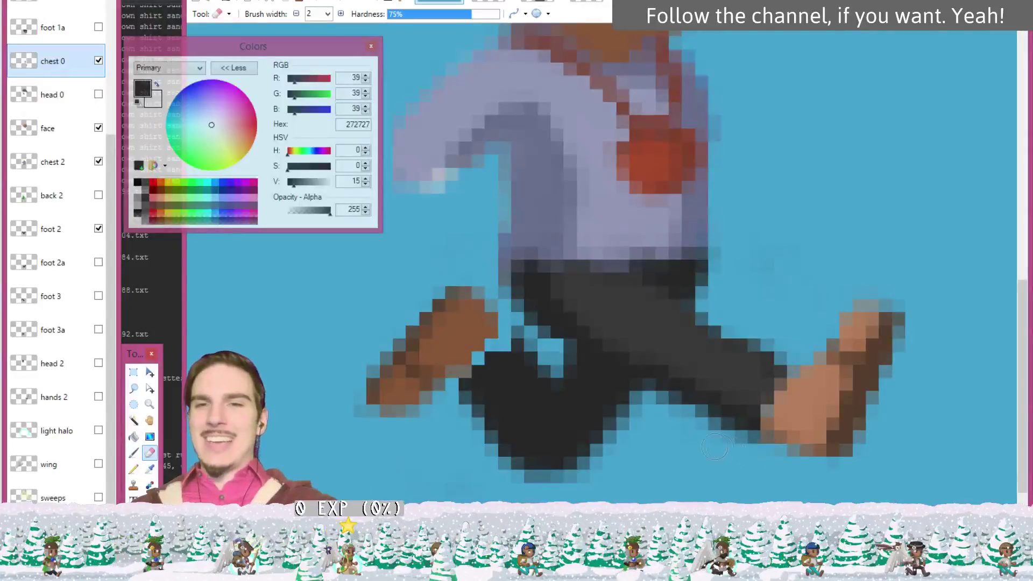
{"action": "key", "text": "k"}
{"action": "left_click", "coordinate": [751, 374]}
{"action": "key", "text": "b"}
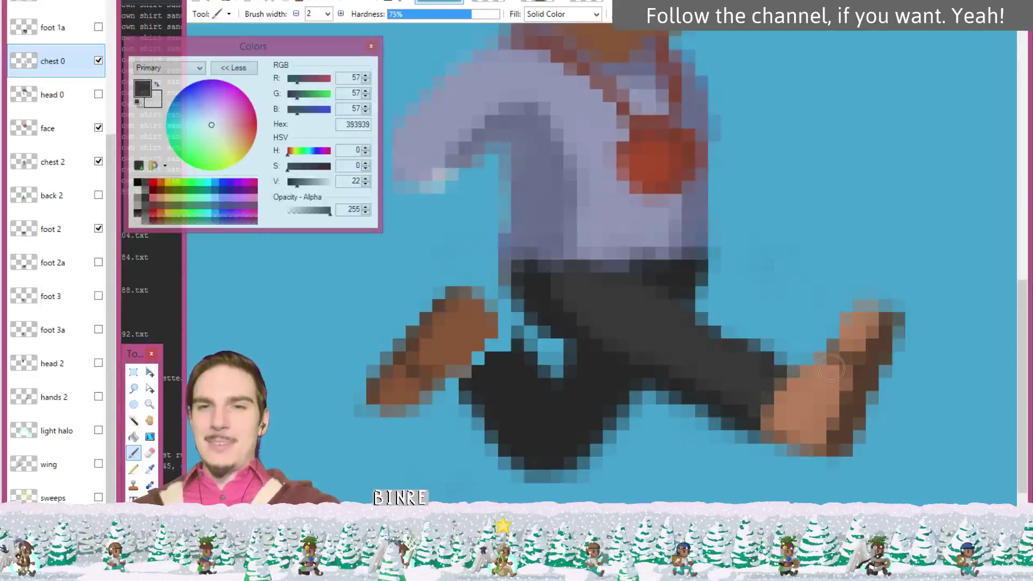
{"action": "mouse_move", "coordinate": [831, 368]}
{"action": "left_mouse_down"}
{"action": "mouse_move", "coordinate": [753, 339]}
{"action": "mouse_move", "coordinate": [745, 457]}
{"action": "mouse_move", "coordinate": [796, 274]}
{"action": "left_mouse_up"}
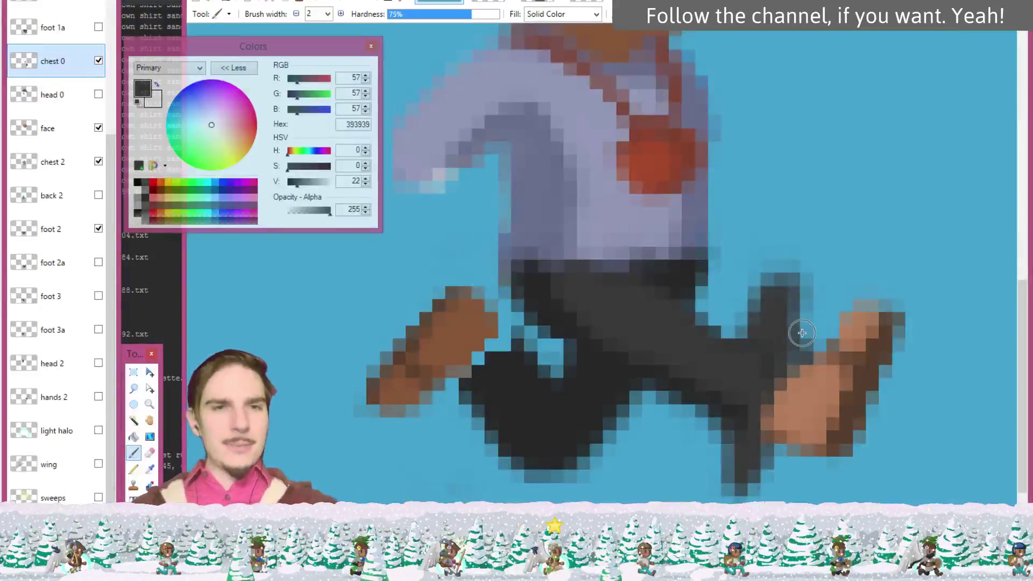
{"action": "key", "text": "ctrl+z"}
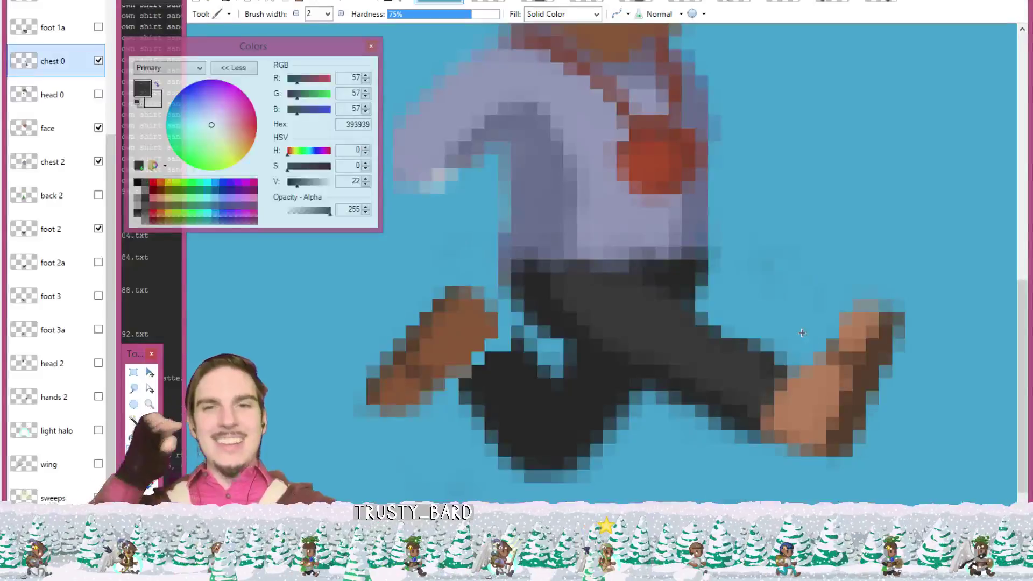
- Undo the strokes painted on chest 0 between the front trouser leg and its foot, keeping the foot 2 layer shown
{"action": "key", "text": "ctrl+z"}
{"action": "key", "text": "ctrl+z"}
{"action": "key", "text": "ctrl+z"}
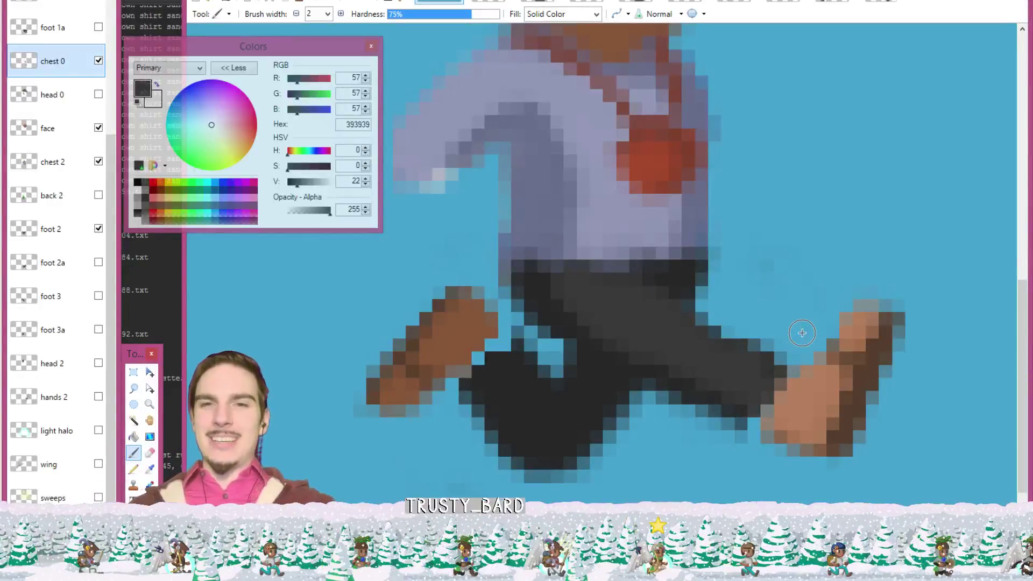
{"action": "key", "text": "ctrl+z"}
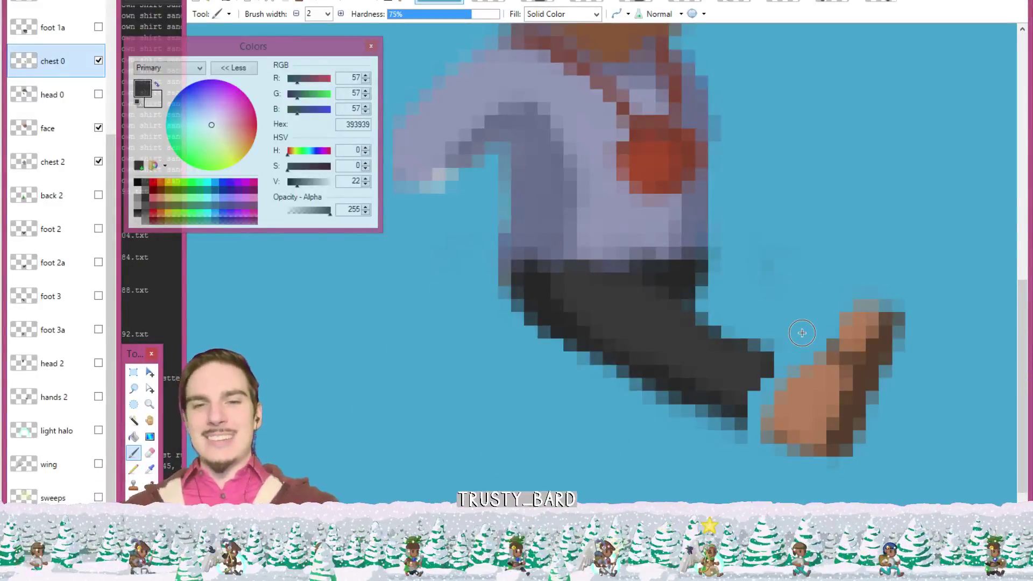
{"action": "key", "text": "ctrl+y"}
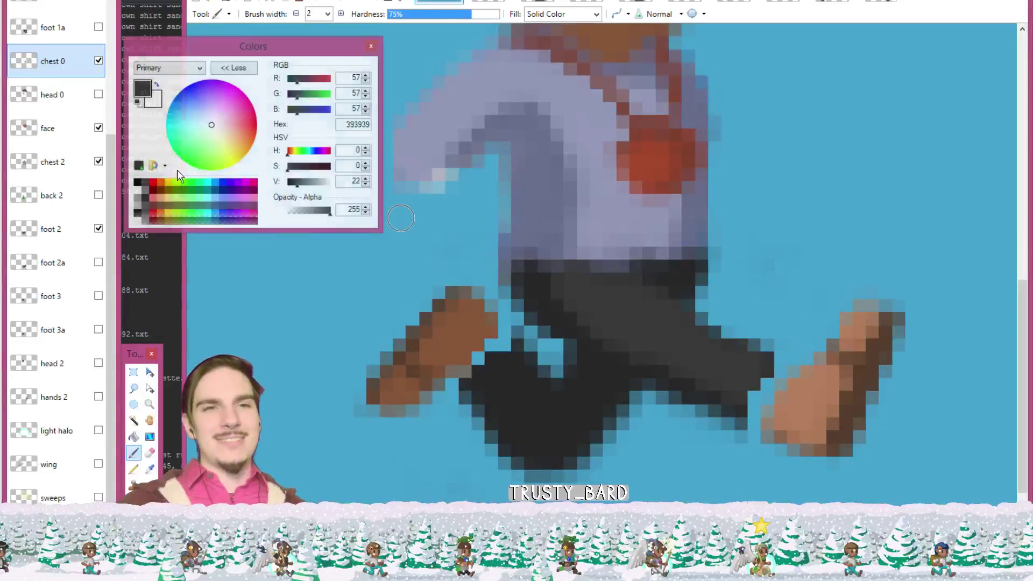
- On the foot 0 layer, paint sampled dark grey 272727 across the gap between the front trouser leg and its foot
{"action": "scroll", "coordinate": [89, 108], "scroll_direction": "up", "scroll_amount": 5}
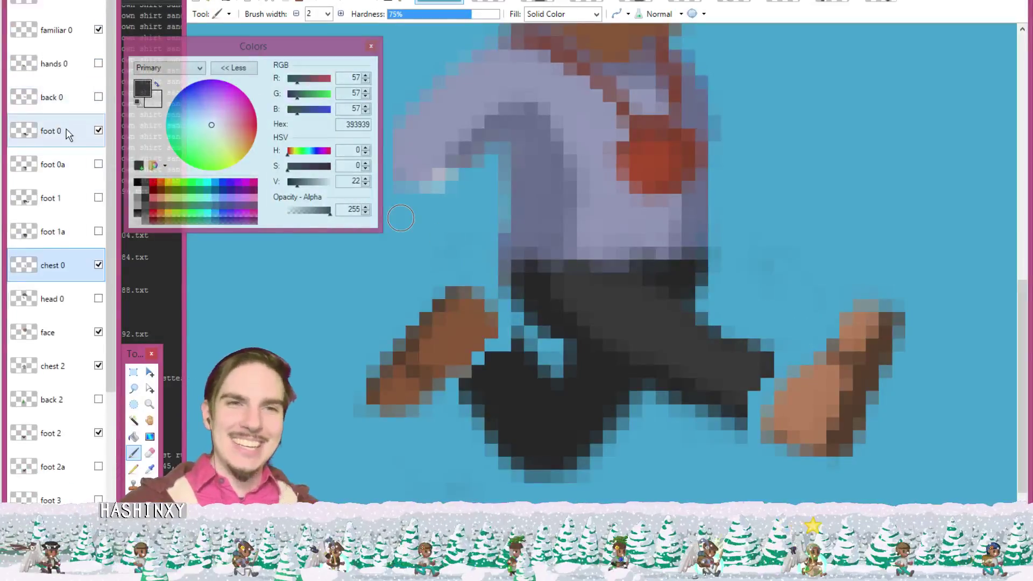
{"action": "left_click", "coordinate": [69, 135]}
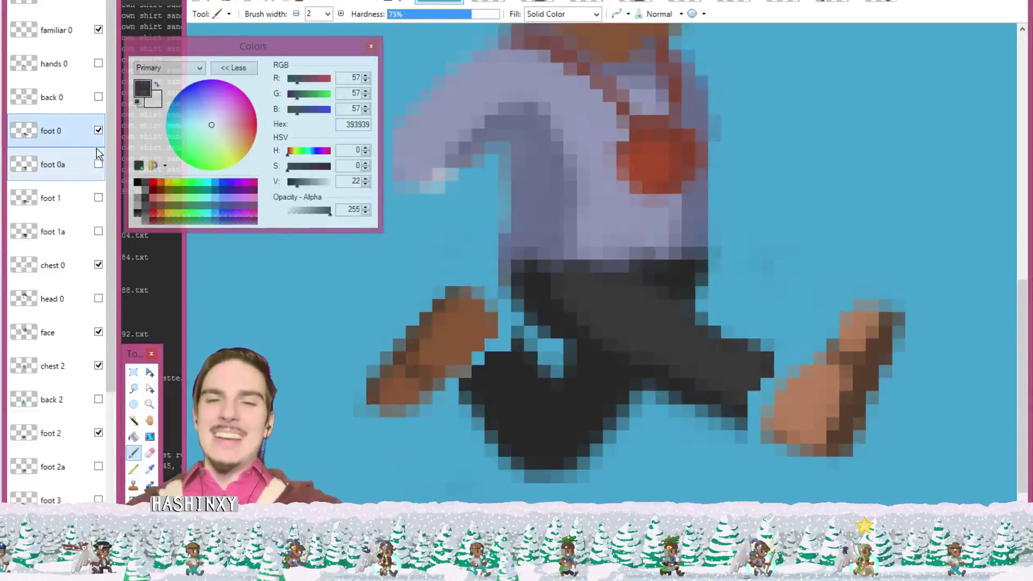
{"action": "key", "text": "k"}
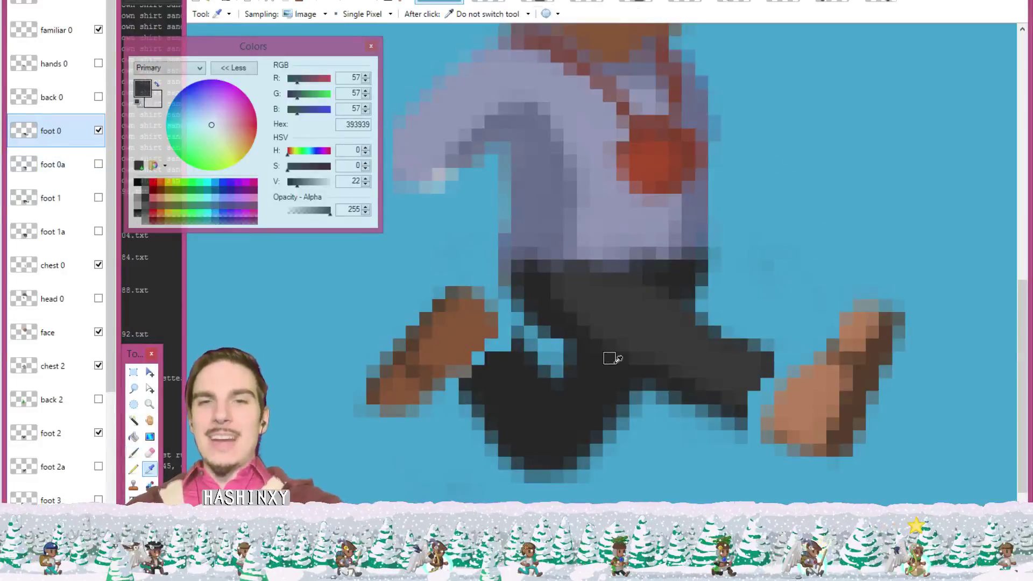
{"action": "left_click", "coordinate": [578, 349]}
{"action": "key", "text": "b"}
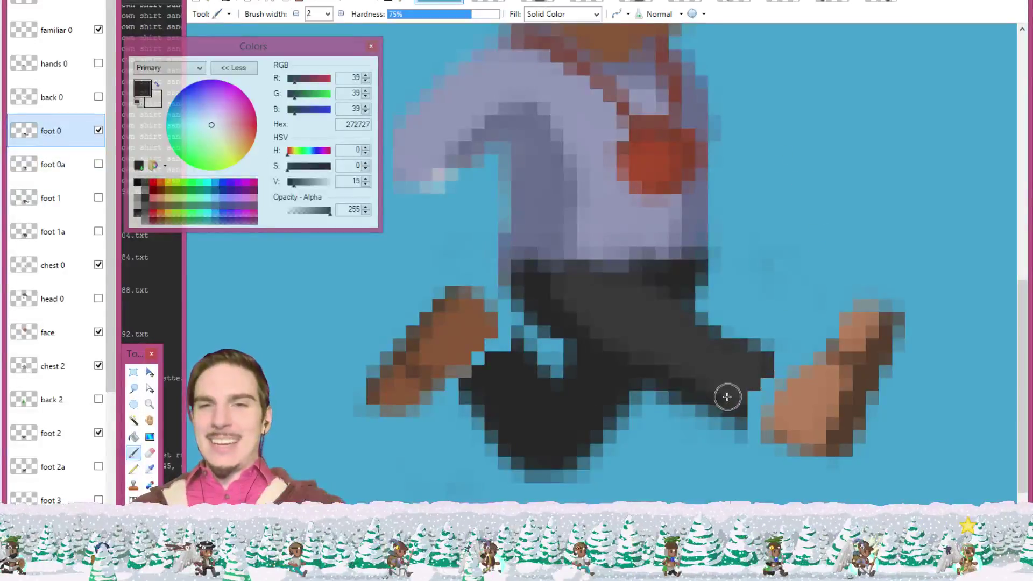
{"action": "mouse_move", "coordinate": [756, 417]}
{"action": "left_mouse_down"}
{"action": "mouse_move", "coordinate": [753, 425]}
{"action": "mouse_move", "coordinate": [763, 386]}
{"action": "mouse_move", "coordinate": [760, 418]}
{"action": "left_mouse_up"}
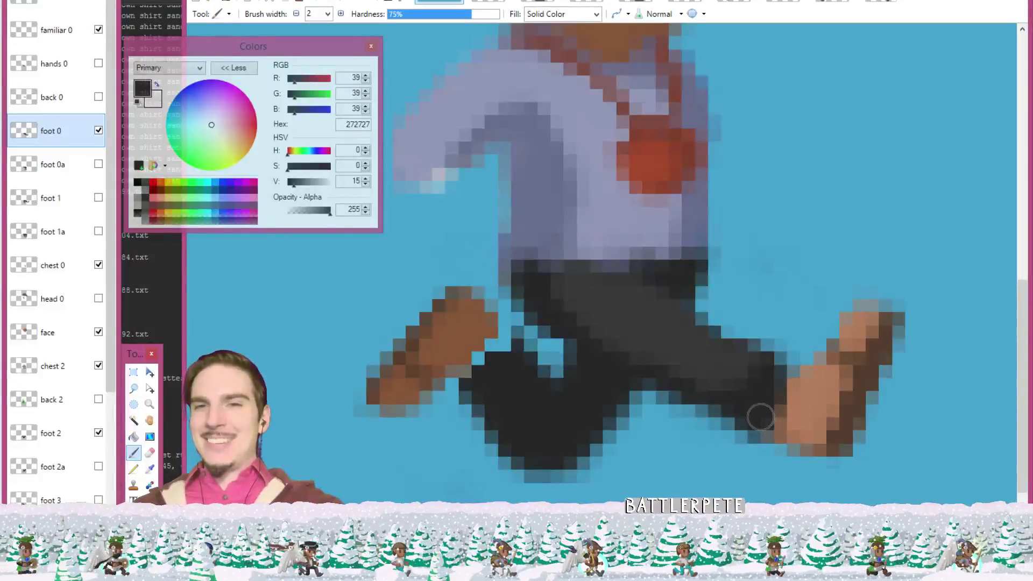
- Paint sampled grey 393939 over the end of the front trouser leg, leaving the darker grey along its lower edge
{"action": "key", "text": "k"}
{"action": "left_click", "coordinate": [718, 362]}
{"action": "key", "text": "b"}
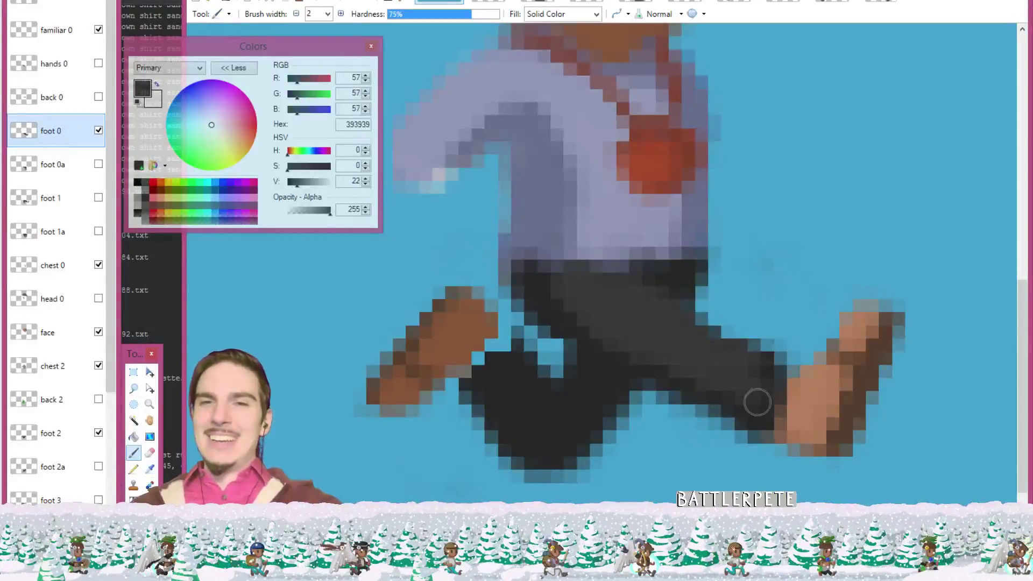
{"action": "mouse_move", "coordinate": [768, 387]}
{"action": "left_mouse_down"}
{"action": "mouse_move", "coordinate": [768, 369]}
{"action": "mouse_move", "coordinate": [763, 408]}
{"action": "left_mouse_up"}
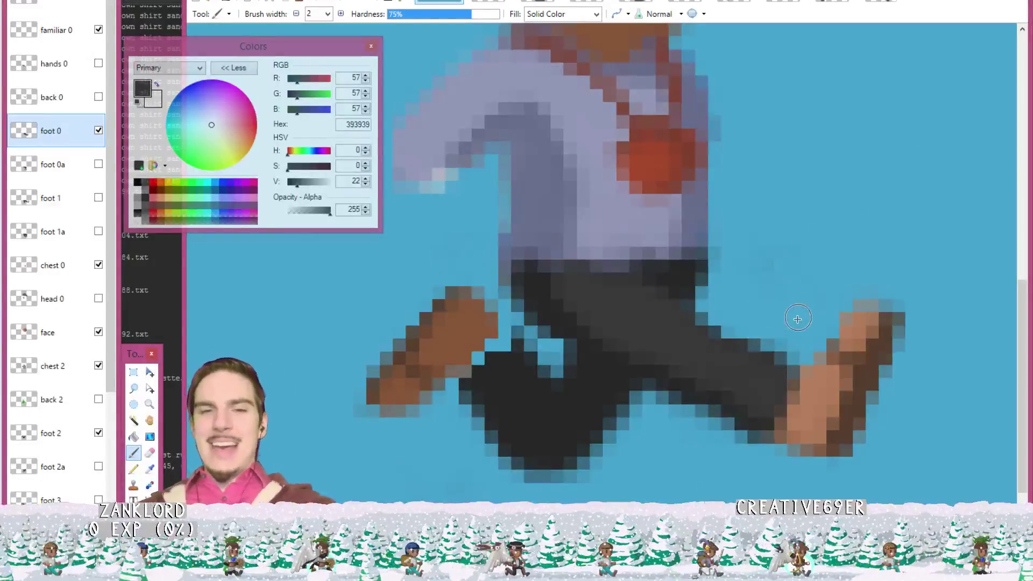
{"action": "key", "text": "e"}
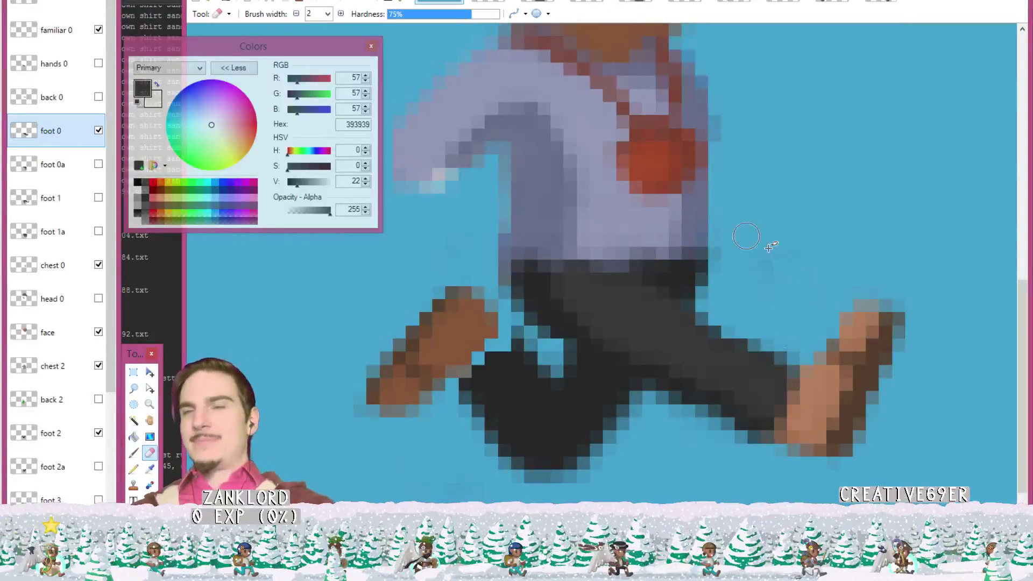
- On the foot 2 layer, extend the rear trouser leg up to its foot with sampled dark grey 272727, and save the file
{"action": "key", "text": "k"}
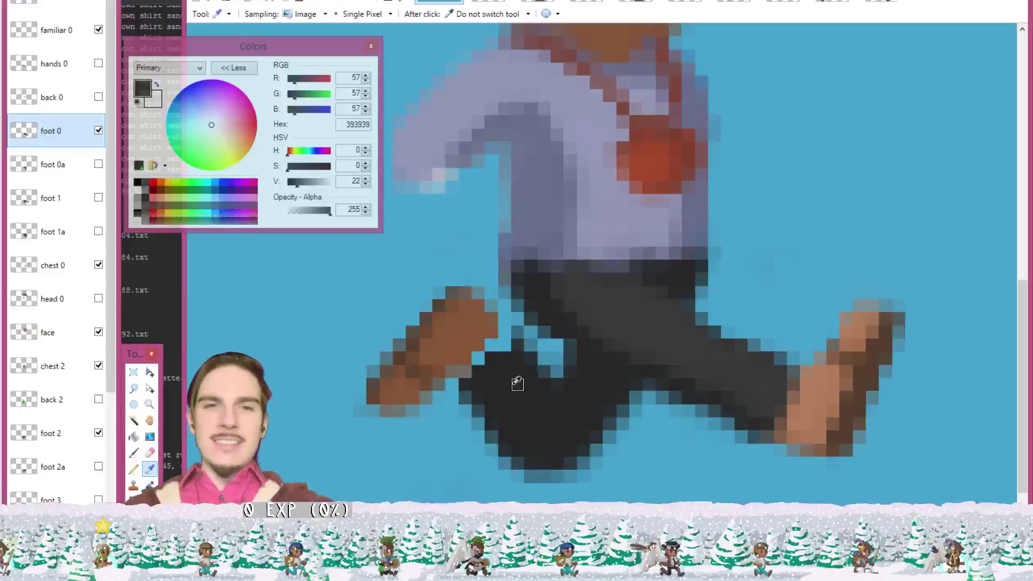
{"action": "left_click", "coordinate": [517, 384]}
{"action": "key", "text": "b"}
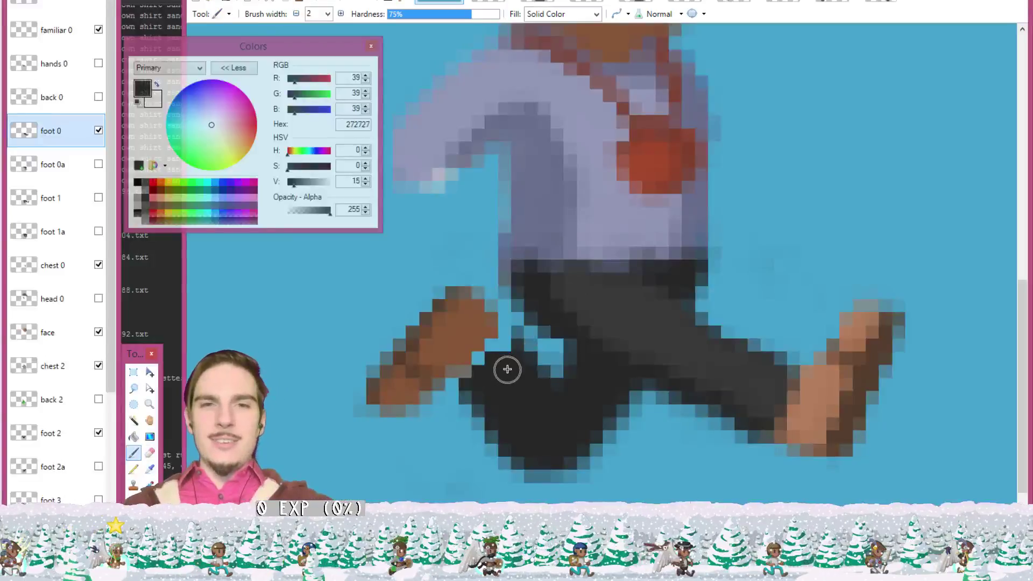
{"action": "left_click", "coordinate": [73, 432]}
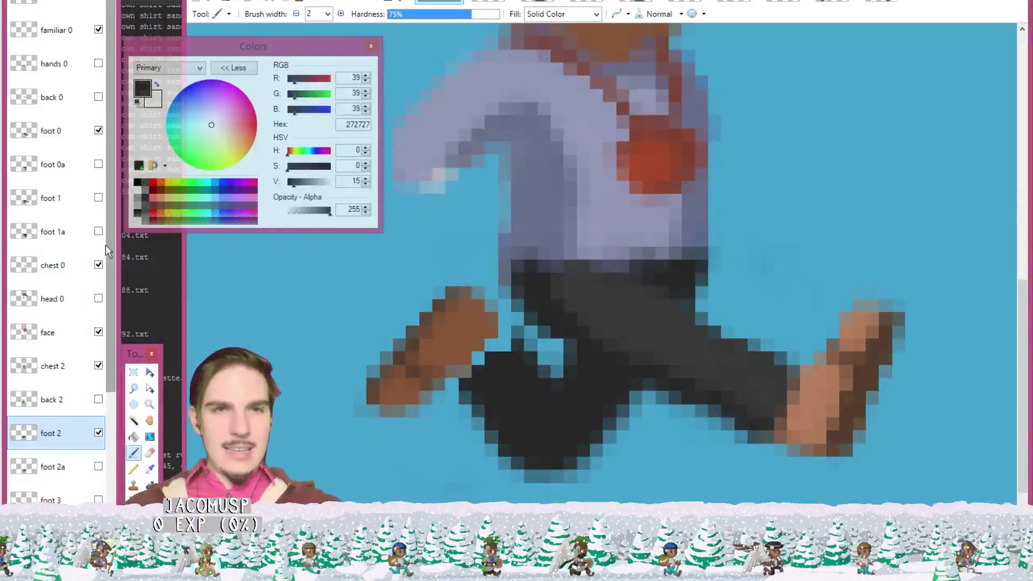
{"action": "left_click_drag", "start_coordinate": [111, 243], "coordinate": [117, 334]}
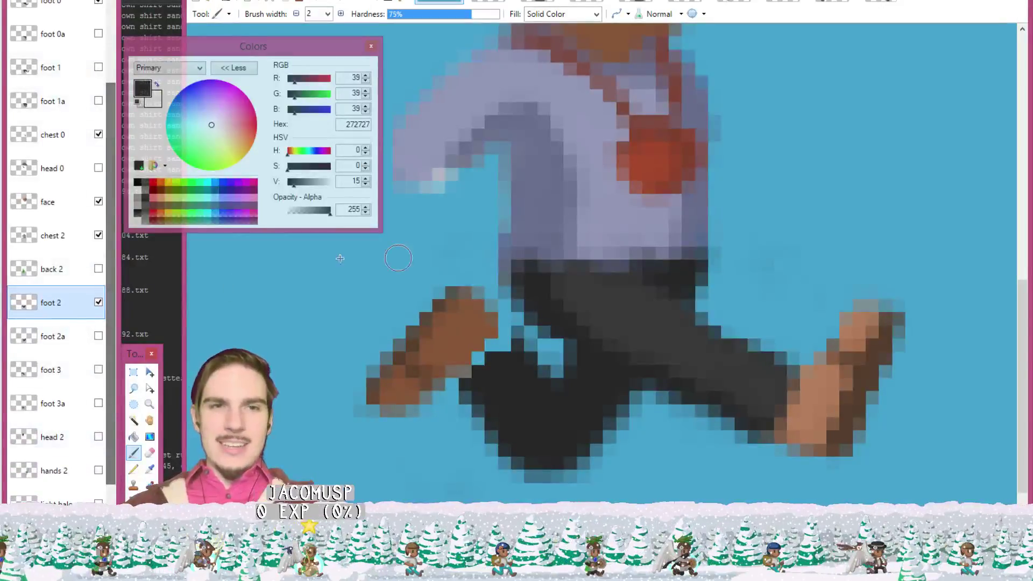
{"action": "key", "text": "k"}
{"action": "key", "text": "b"}
{"action": "mouse_move", "coordinate": [508, 350]}
{"action": "left_mouse_down"}
{"action": "mouse_move", "coordinate": [469, 376]}
{"action": "mouse_move", "coordinate": [501, 346]}
{"action": "mouse_move", "coordinate": [485, 380]}
{"action": "left_mouse_up"}
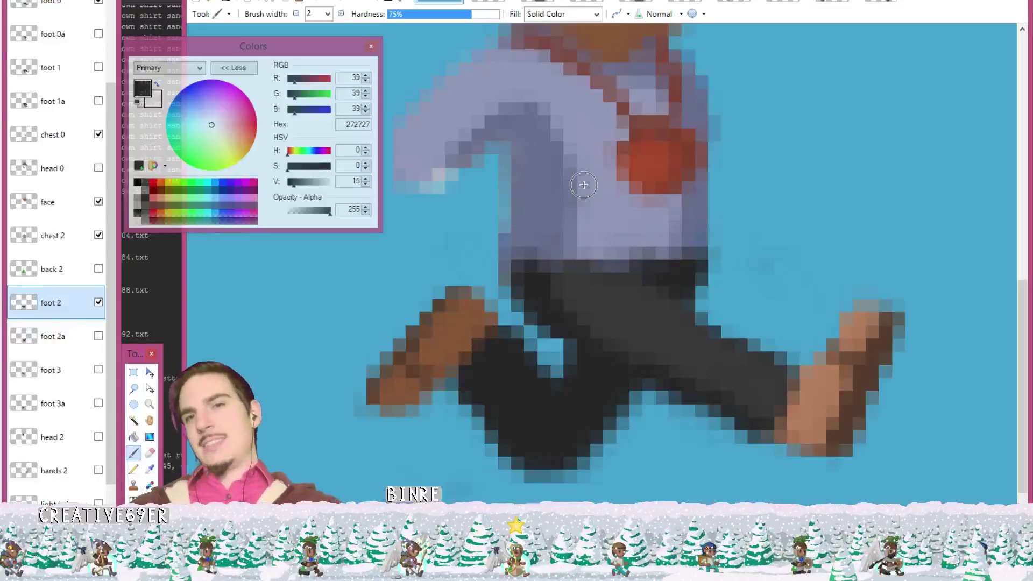
{"action": "key", "text": "ctrl"}
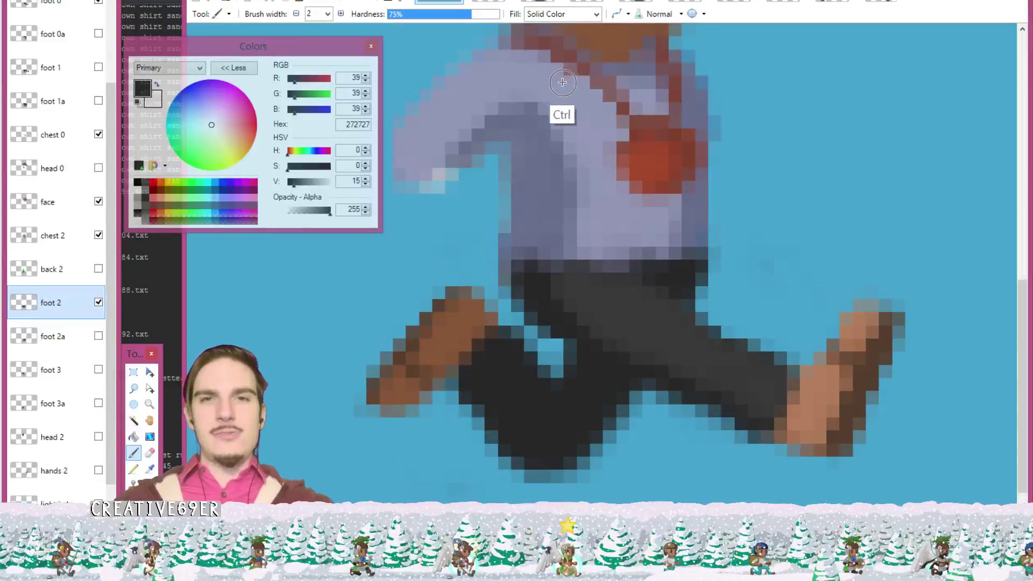
{"action": "key", "text": "ctrl+s"}
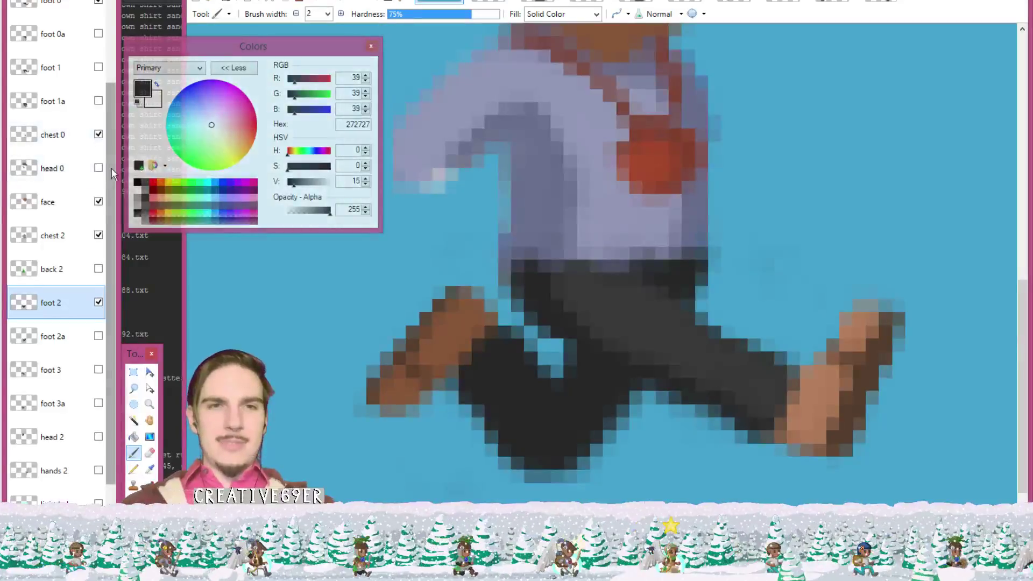
- Hide the foot 0 and foot 2 layers, and show foot 0a alone as the active foot layer
{"action": "left_click", "coordinate": [99, 302]}
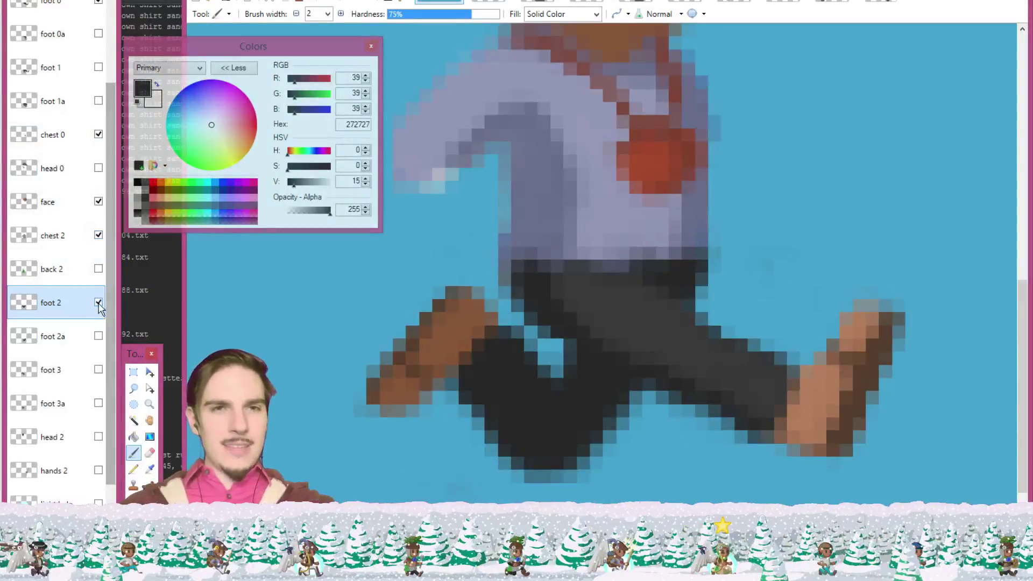
{"action": "left_click", "coordinate": [80, 236]}
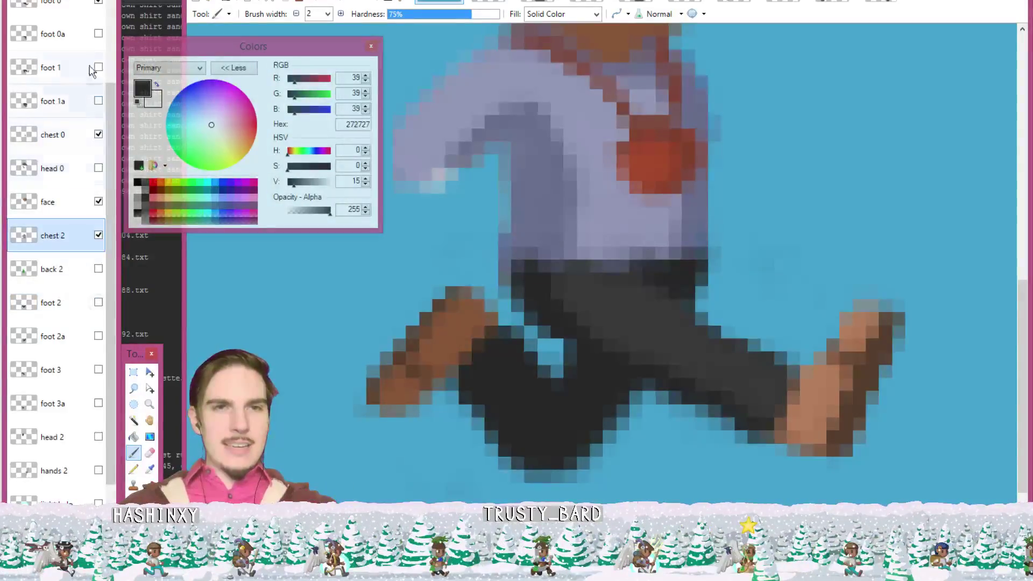
{"action": "left_click", "coordinate": [99, 2]}
{"action": "left_click", "coordinate": [99, 33]}
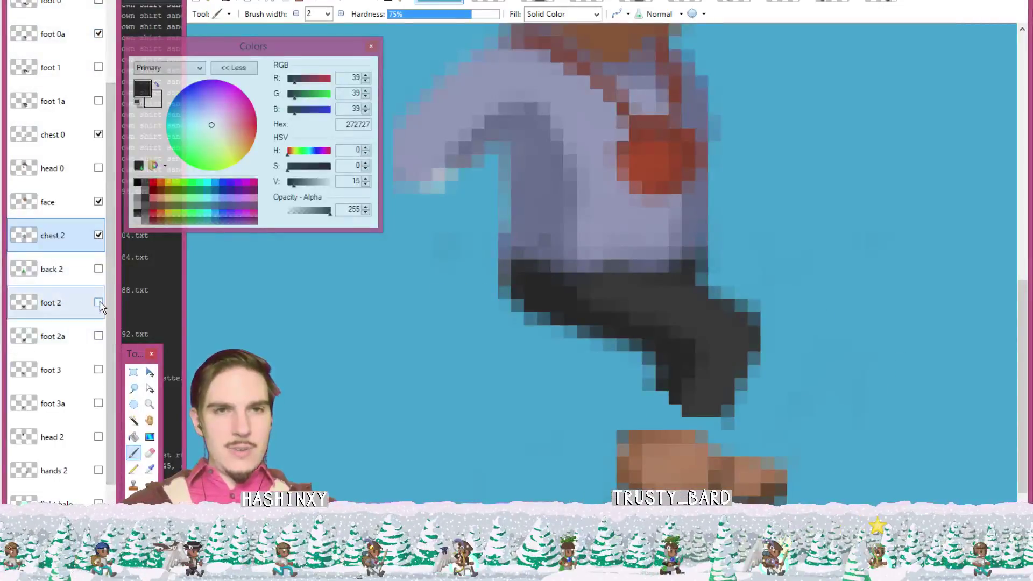
{"action": "left_click", "coordinate": [98, 337]}
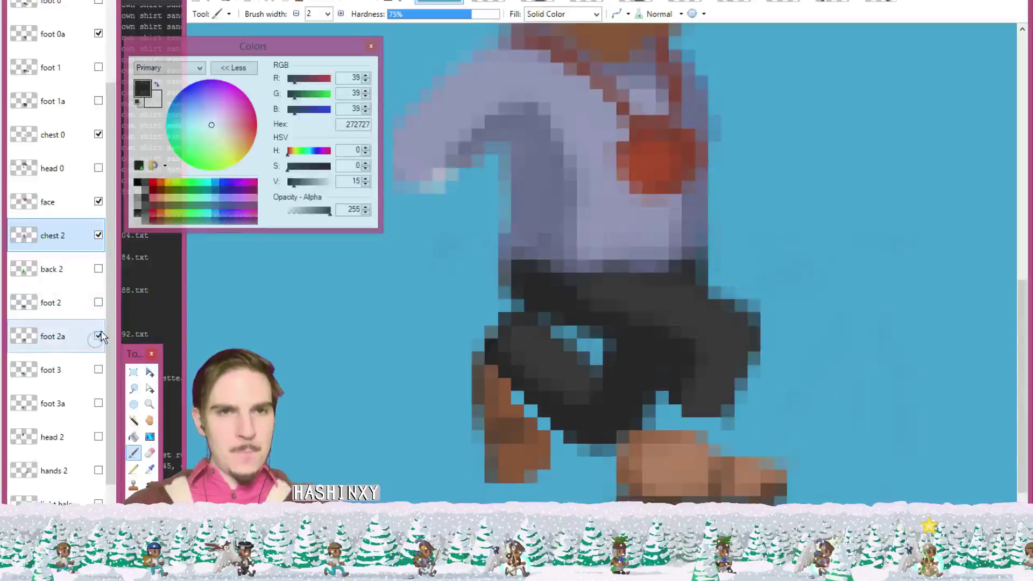
{"action": "left_click", "coordinate": [79, 38]}
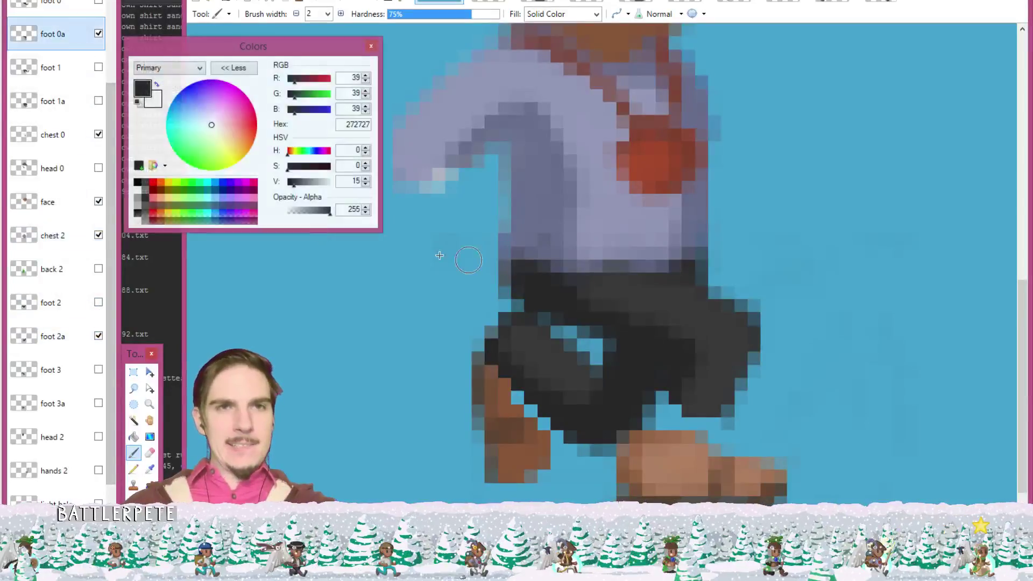
{"action": "key", "text": "k"}
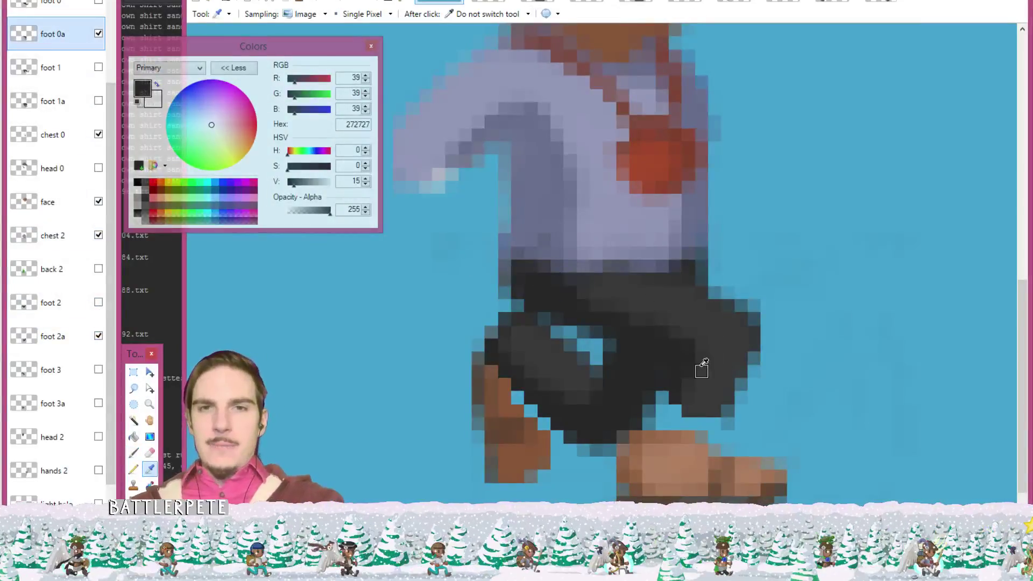
{"action": "left_click", "coordinate": [98, 335]}
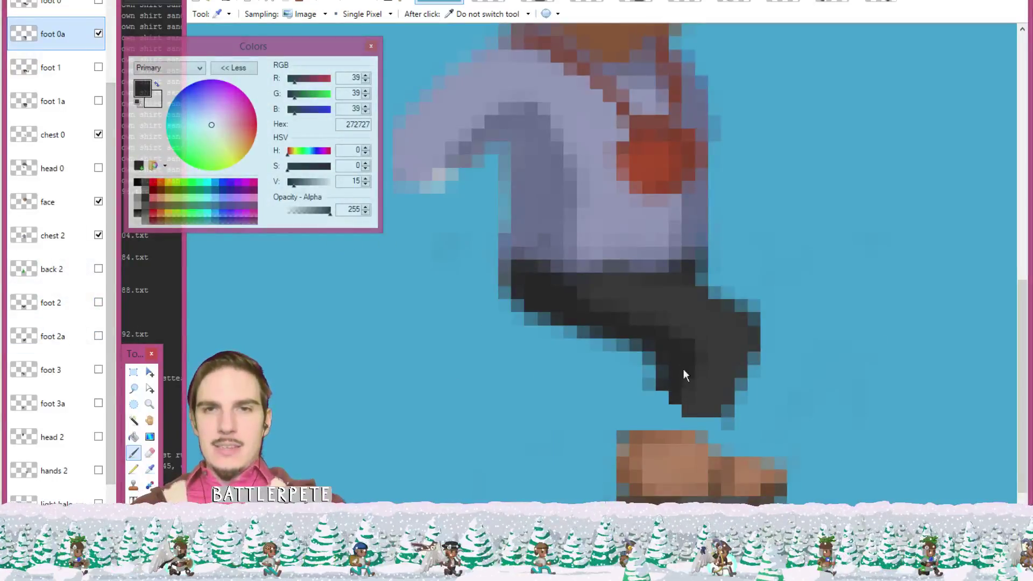
- Extend the bent trouser leg down to the foot on foot 0a, with 272727 along the back and sampled 393939 in front
{"action": "key", "text": "b"}
{"action": "mouse_move", "coordinate": [684, 375]}
{"action": "left_mouse_down"}
{"action": "mouse_move", "coordinate": [642, 421]}
{"action": "mouse_move", "coordinate": [665, 401]}
{"action": "mouse_move", "coordinate": [686, 419]}
{"action": "mouse_move", "coordinate": [694, 408]}
{"action": "mouse_move", "coordinate": [673, 431]}
{"action": "mouse_move", "coordinate": [695, 413]}
{"action": "mouse_move", "coordinate": [668, 427]}
{"action": "left_mouse_up"}
{"action": "key", "text": "k"}
{"action": "left_click", "coordinate": [706, 392]}
{"action": "key", "text": "b"}
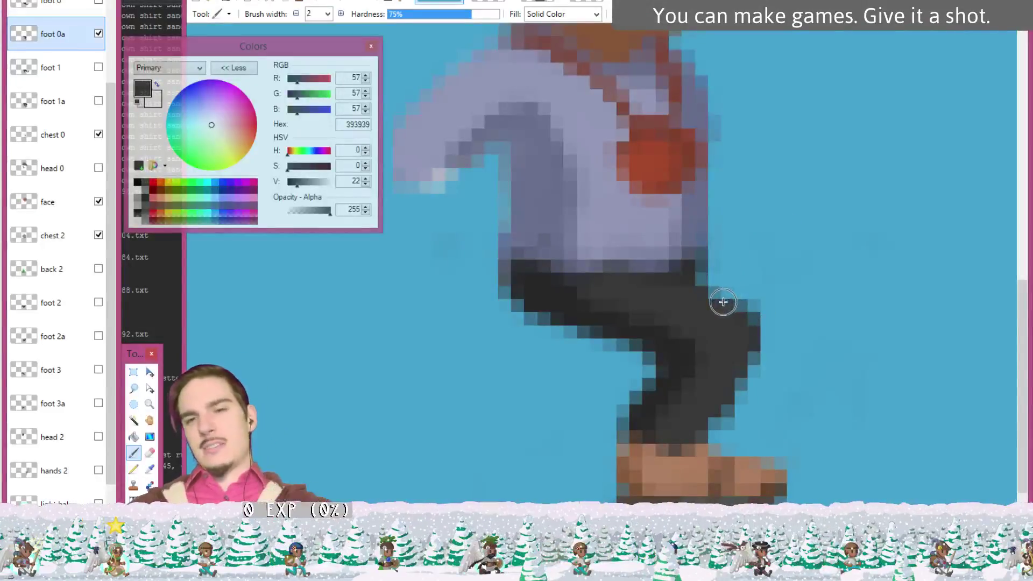
- Widen the back of the trouser cuff above the heel with sampled dark grey 272727
{"action": "key", "text": "k"}
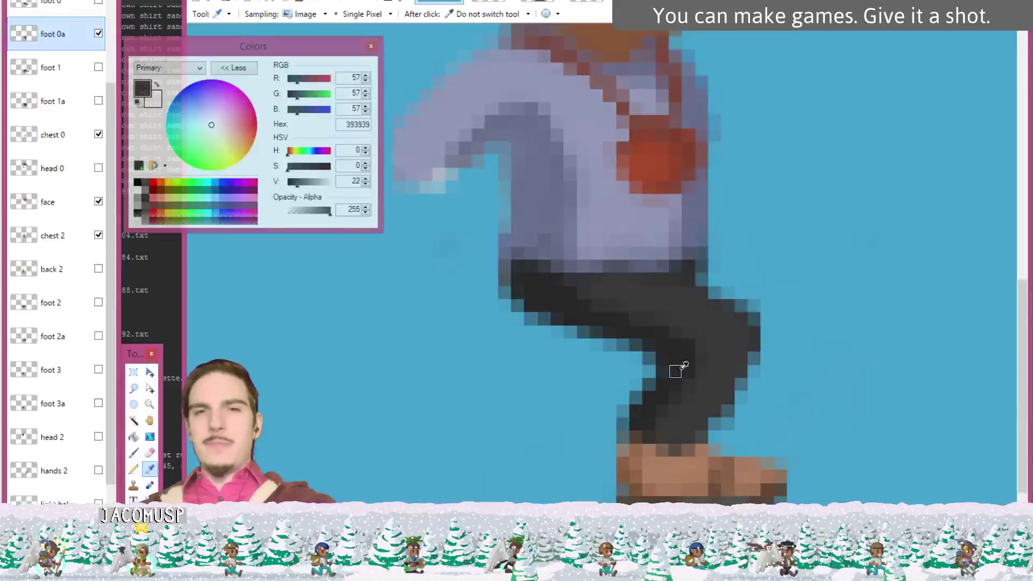
{"action": "left_click", "coordinate": [649, 409]}
{"action": "key", "text": "b"}
{"action": "mouse_move", "coordinate": [641, 415]}
{"action": "left_mouse_down"}
{"action": "mouse_move", "coordinate": [630, 429]}
{"action": "mouse_move", "coordinate": [642, 431]}
{"action": "left_mouse_up"}
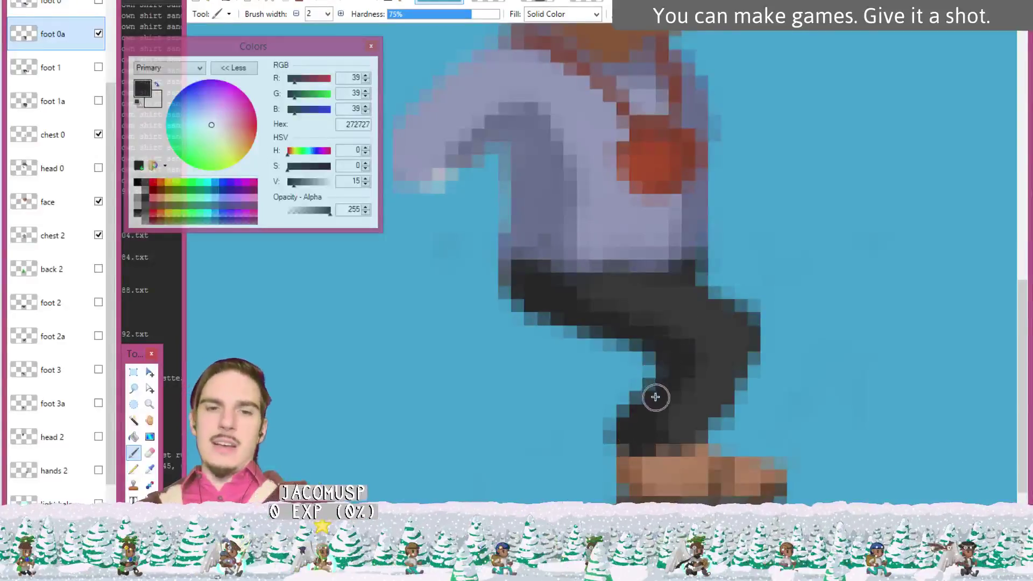
- Reduce the brush width to 1 and paint sampled skin tone B17F60 along the top of the foot under the cuff
{"action": "key", "text": "k"}
{"action": "left_click", "coordinate": [676, 468]}
{"action": "key", "text": "b"}
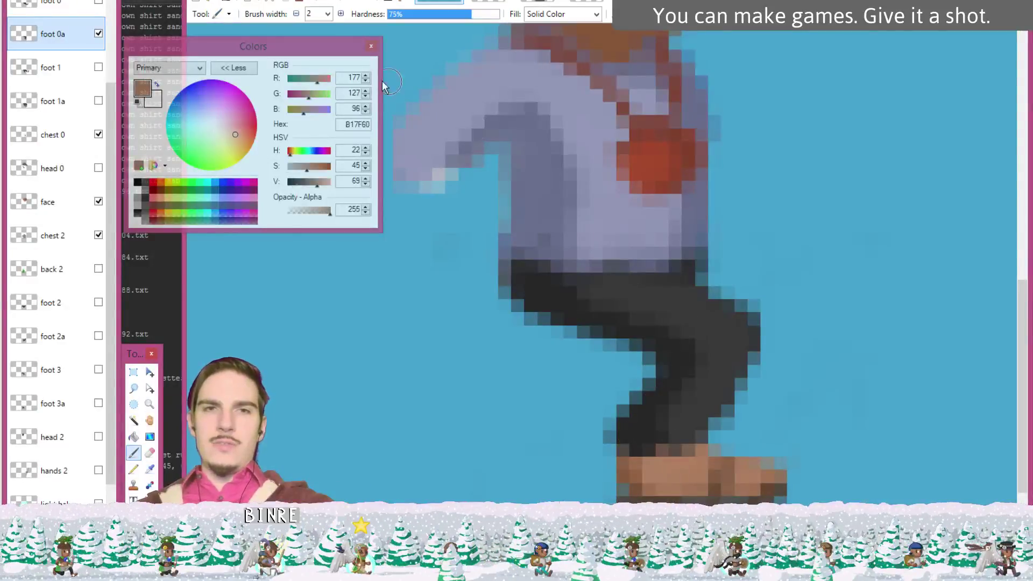
{"action": "left_click", "coordinate": [295, 14]}
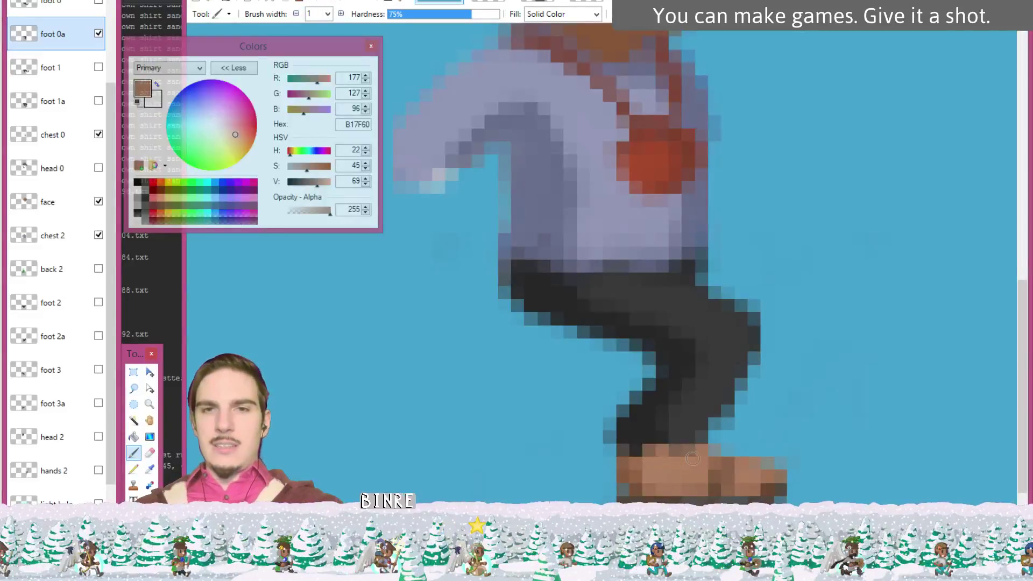
{"action": "left_click_drag", "start_coordinate": [693, 457], "coordinate": [685, 457]}
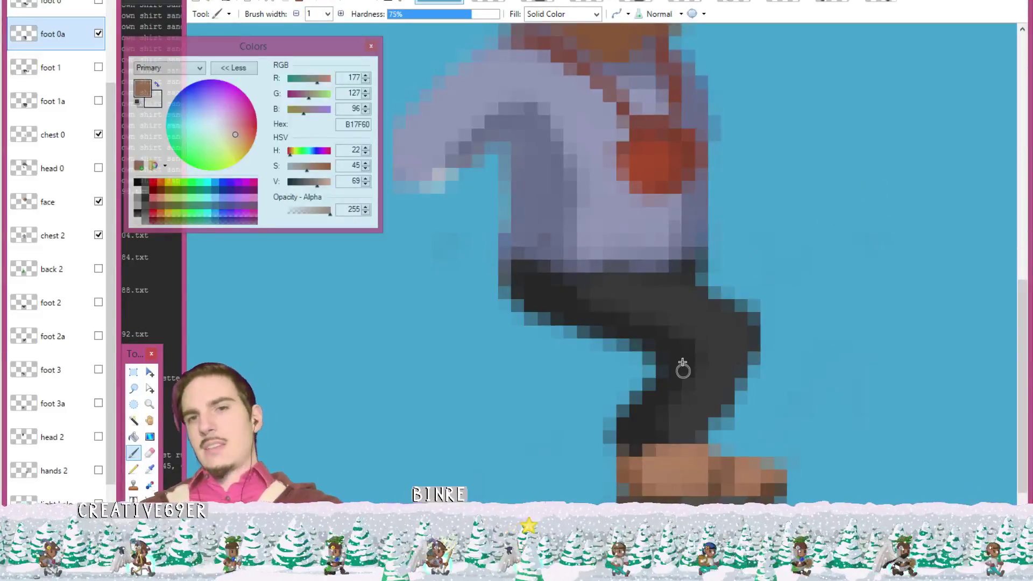
- Paint a thin line of sampled darker skin tone 85593D along the top of the foot just below the cuff
{"action": "key", "text": "k"}
{"action": "left_click", "coordinate": [626, 471]}
{"action": "key", "text": "b"}
{"action": "left_click_drag", "start_coordinate": [650, 450], "coordinate": [682, 450]}
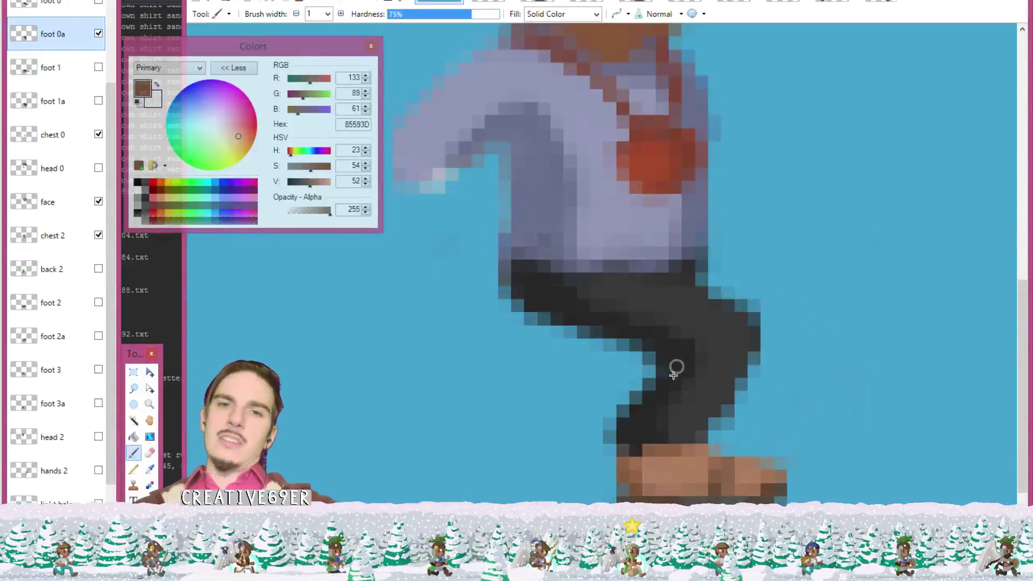
- Repaint the lower edge of the trouser cuff over the ankle with sampled trouser greys, using 393939 for the front part
{"action": "key", "text": "k"}
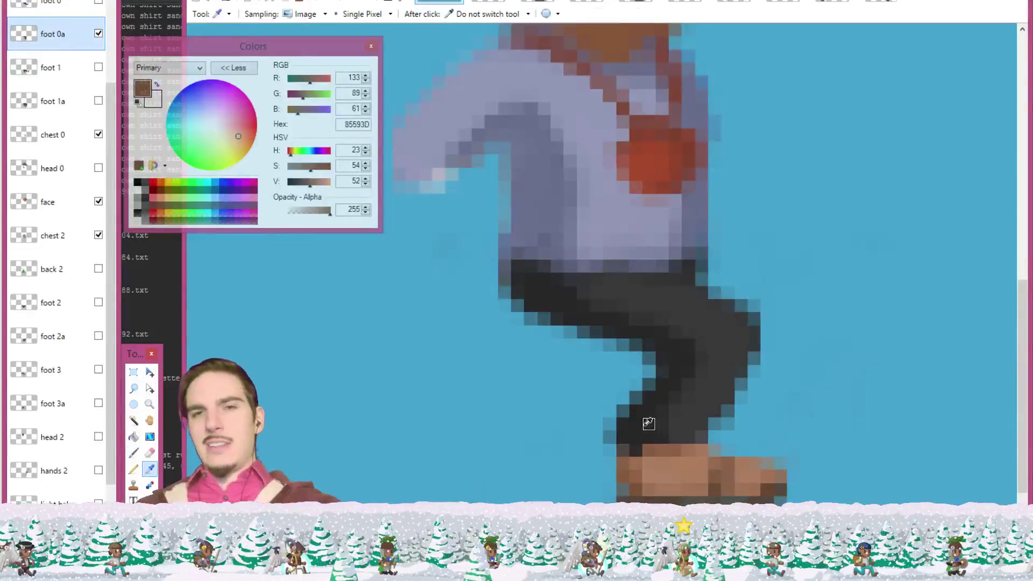
{"action": "left_click", "coordinate": [653, 425]}
{"action": "key", "text": "b"}
{"action": "left_click_drag", "start_coordinate": [637, 440], "coordinate": [681, 441]}
{"action": "key", "text": "k"}
{"action": "left_click", "coordinate": [693, 428]}
{"action": "key", "text": "b"}
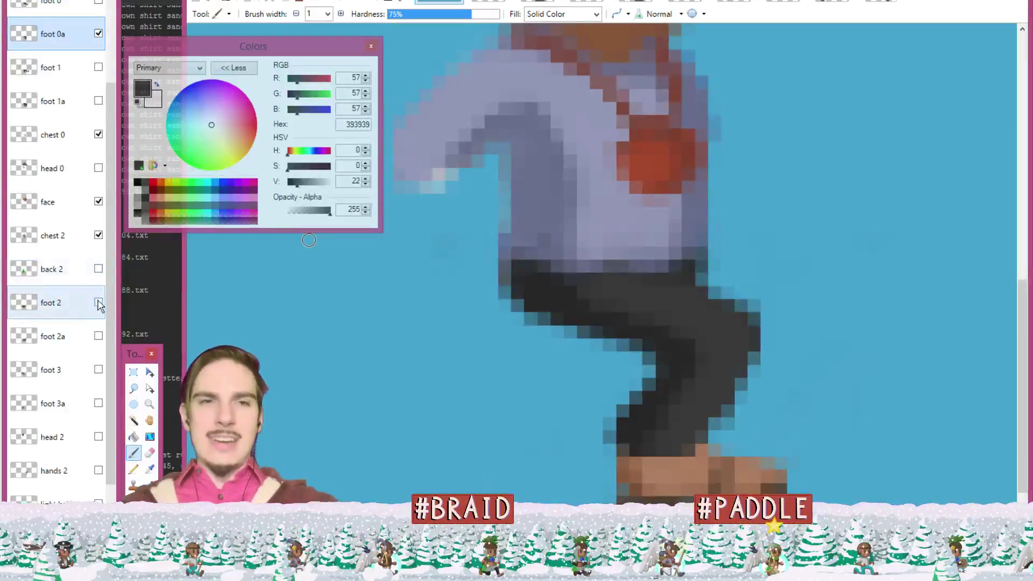
- Show the foot 2a layer and paint sampled skin brown 875638 into the gap between the raised foot and the trousers
{"action": "left_click", "coordinate": [104, 344]}
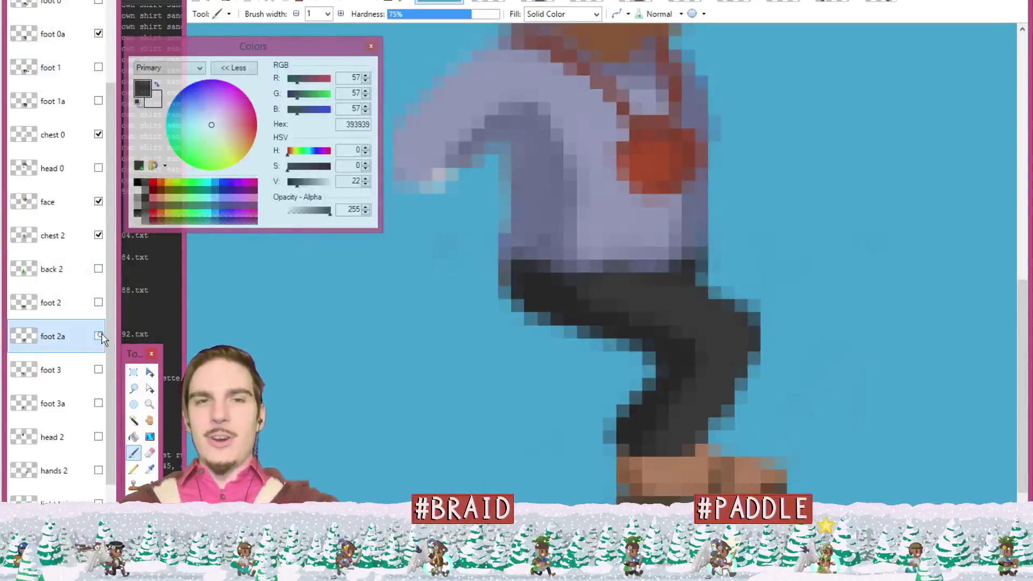
{"action": "left_click", "coordinate": [99, 337]}
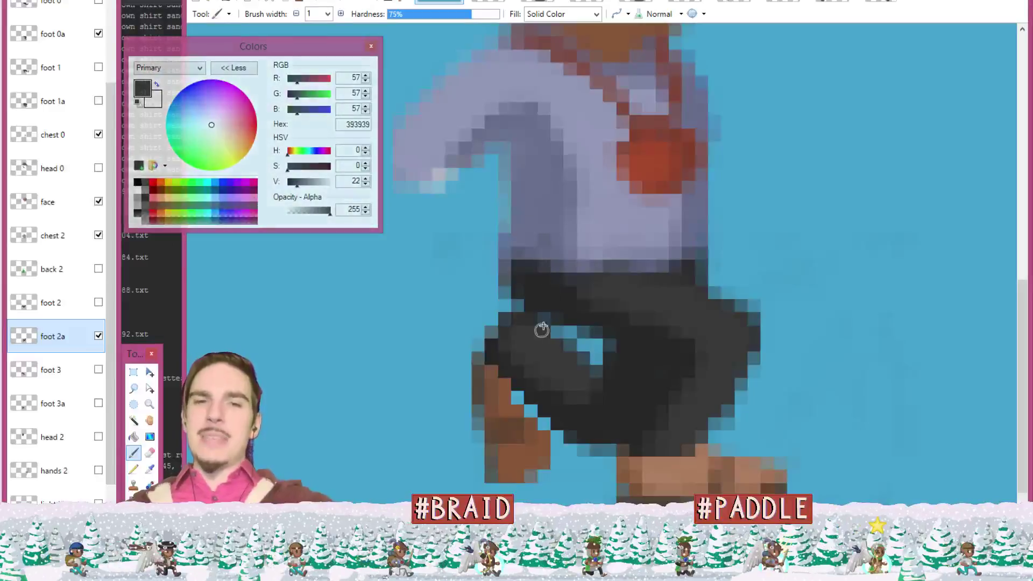
{"action": "key", "text": "k"}
{"action": "left_click", "coordinate": [513, 400]}
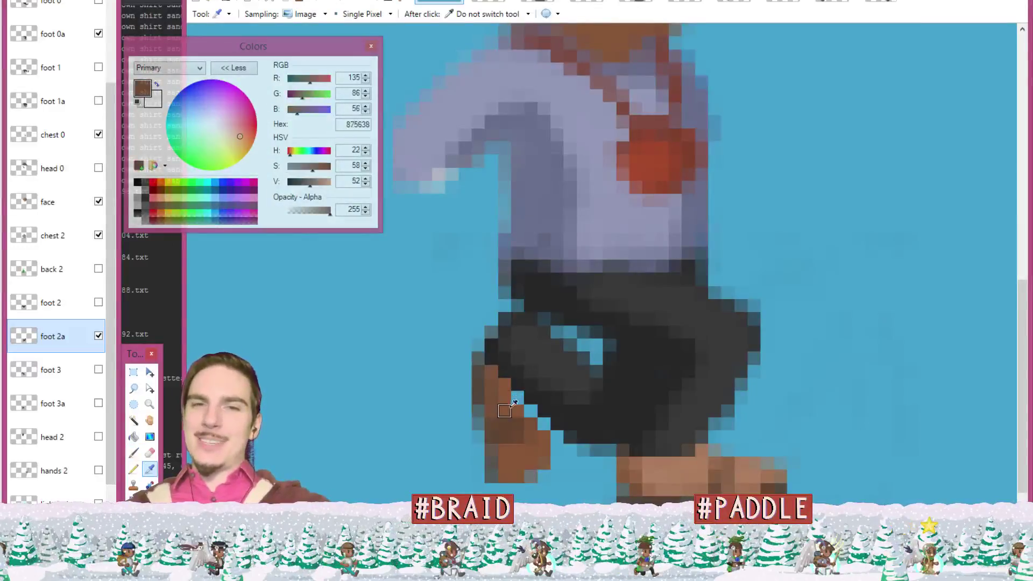
{"action": "key", "text": "b"}
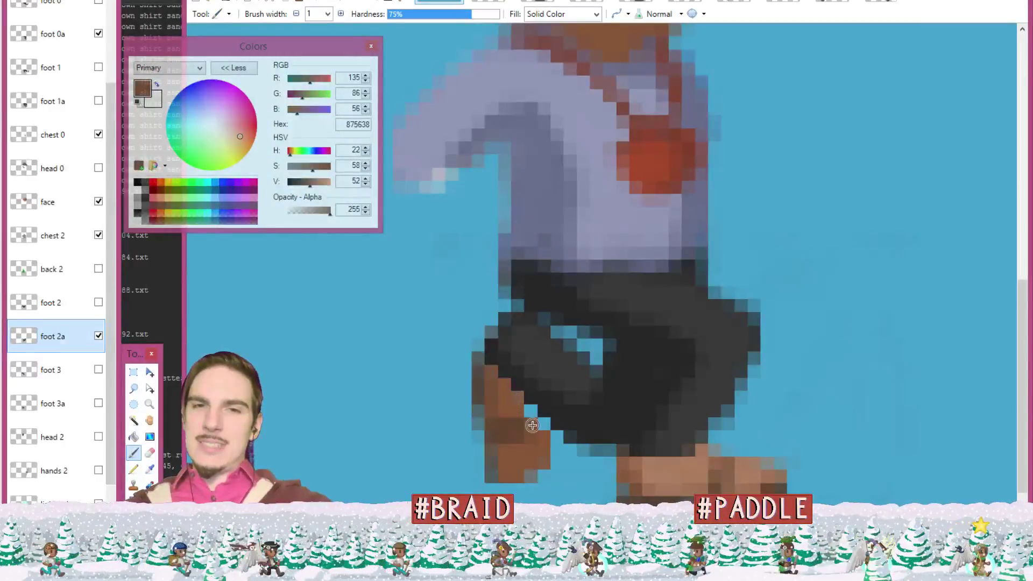
{"action": "left_click", "coordinate": [531, 413]}
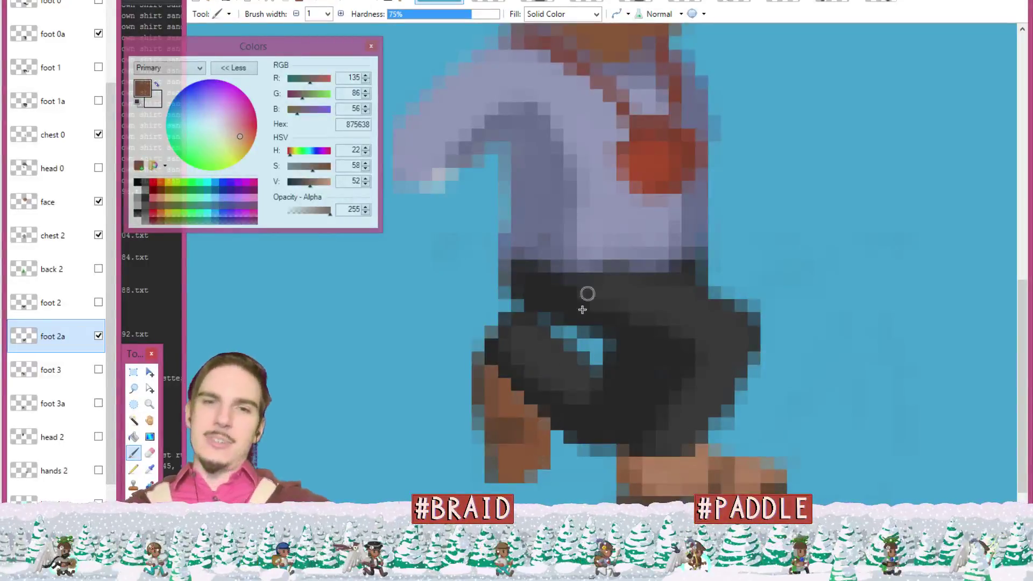
- Paint a dark shading line across the raised foot of the foot 2a layer with sampled brown 534133
{"action": "key", "text": "k"}
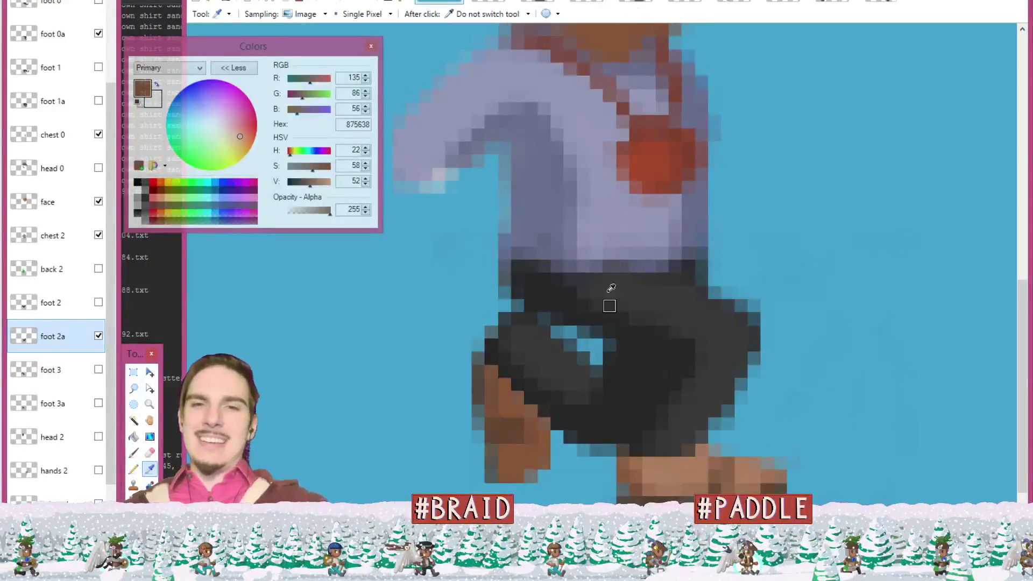
{"action": "left_click", "coordinate": [649, 498]}
{"action": "key", "text": "b"}
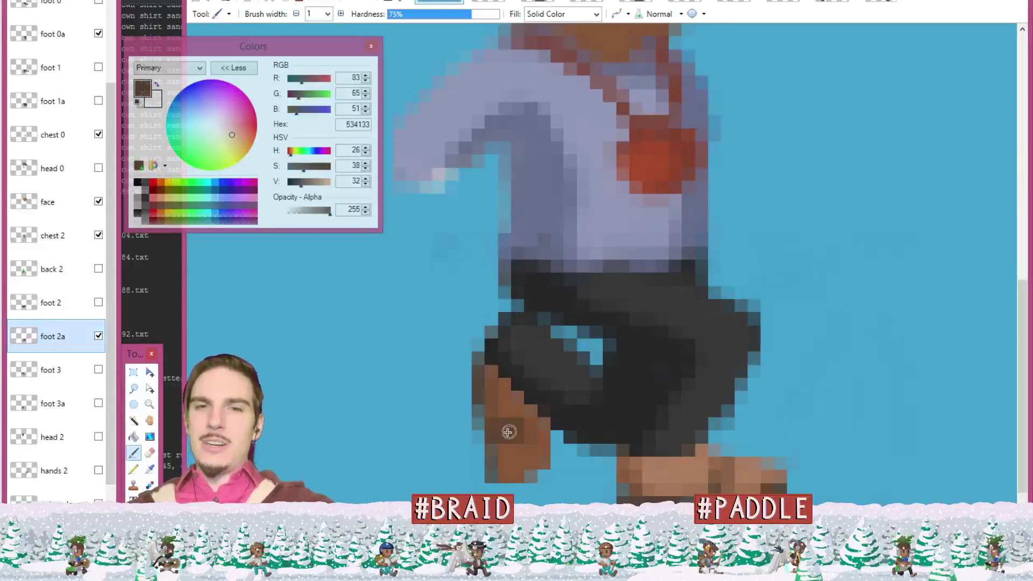
{"action": "left_click_drag", "start_coordinate": [505, 429], "coordinate": [533, 431]}
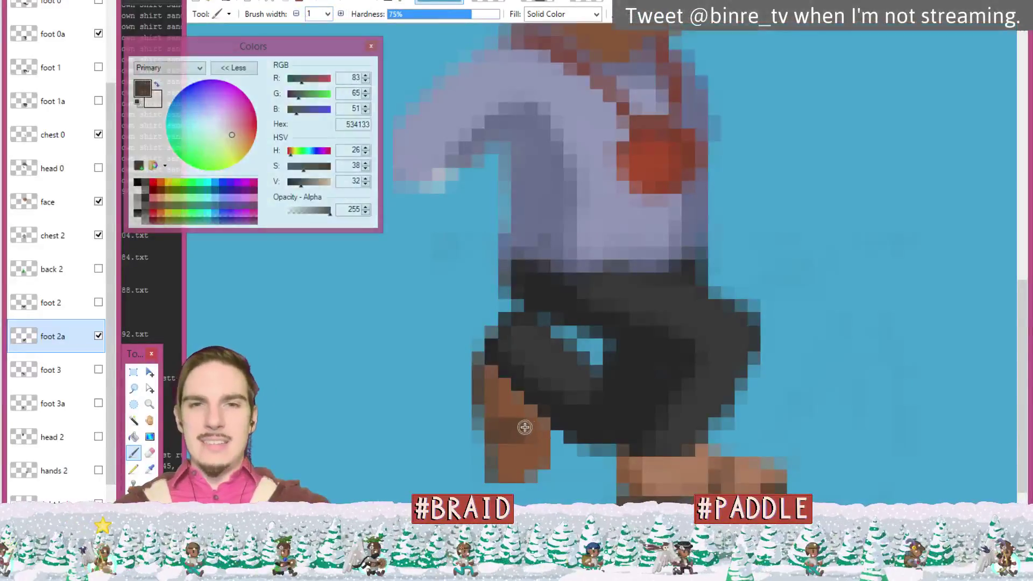
{"action": "left_click_drag", "start_coordinate": [525, 427], "coordinate": [542, 424]}
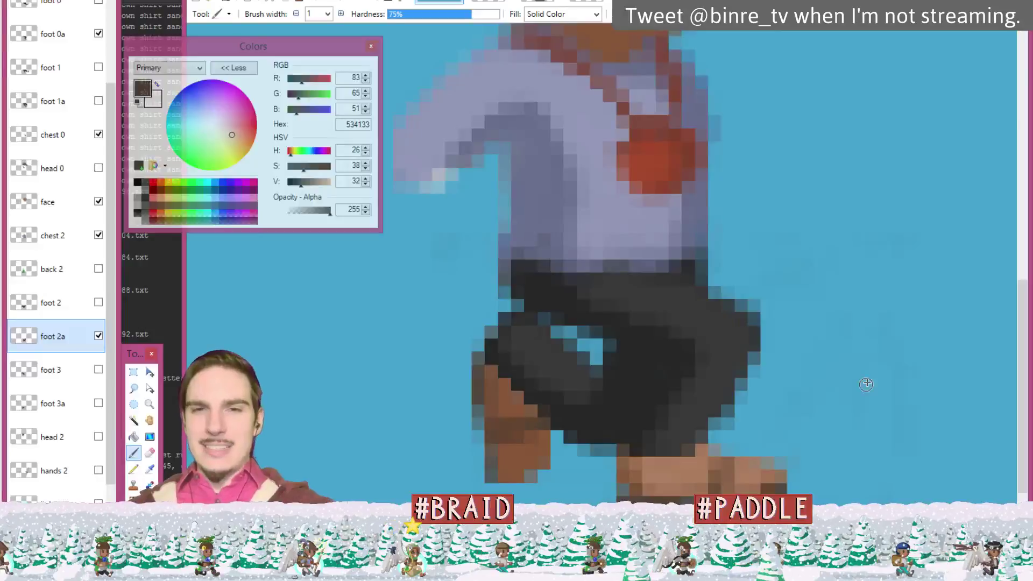
- Touch up the shading on the raised foot with sampled browns 534235 and 875638
{"action": "key", "text": "k"}
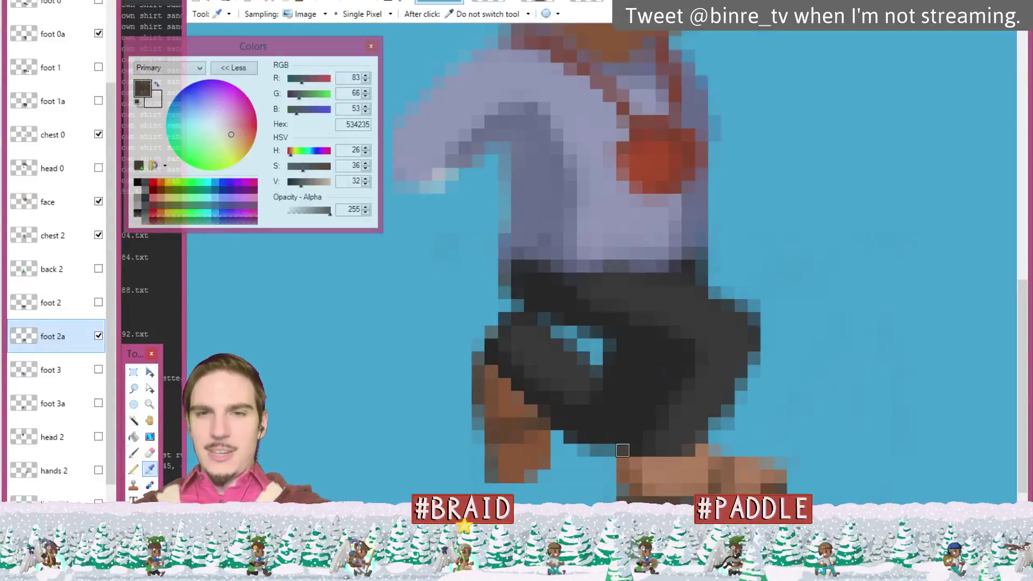
{"action": "key", "text": "b"}
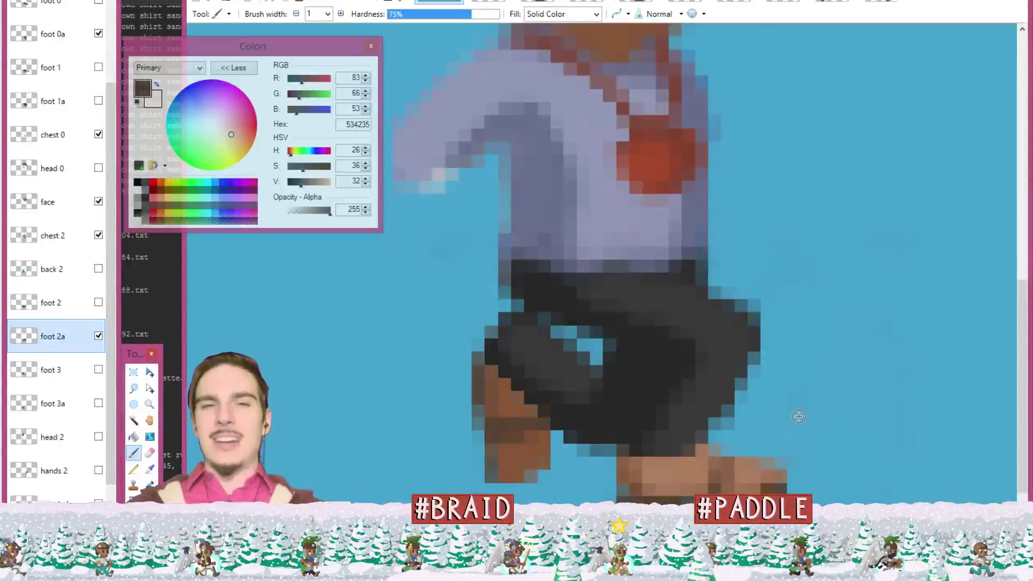
{"action": "key", "text": "k"}
{"action": "left_click", "coordinate": [506, 409]}
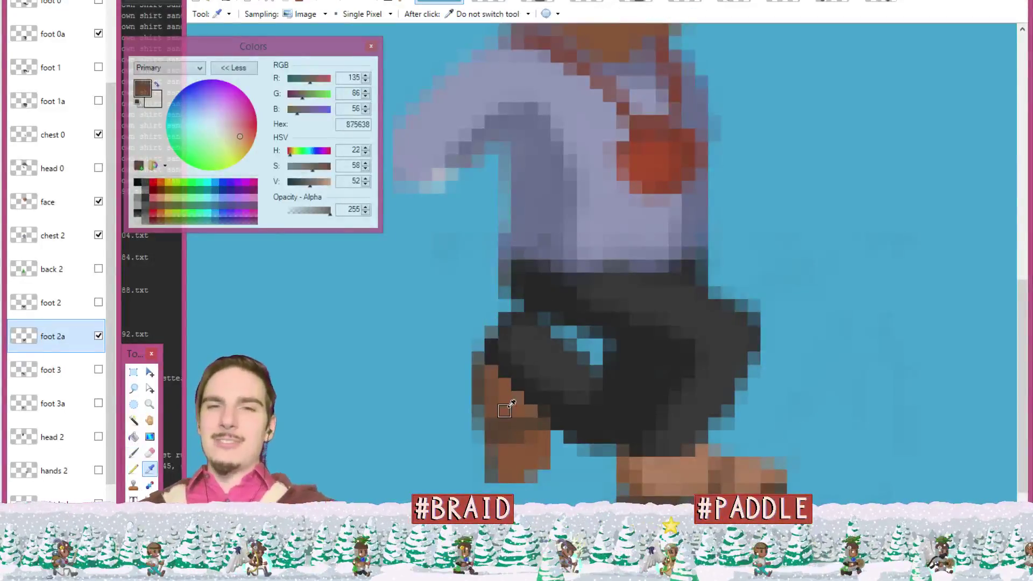
{"action": "key", "text": "b"}
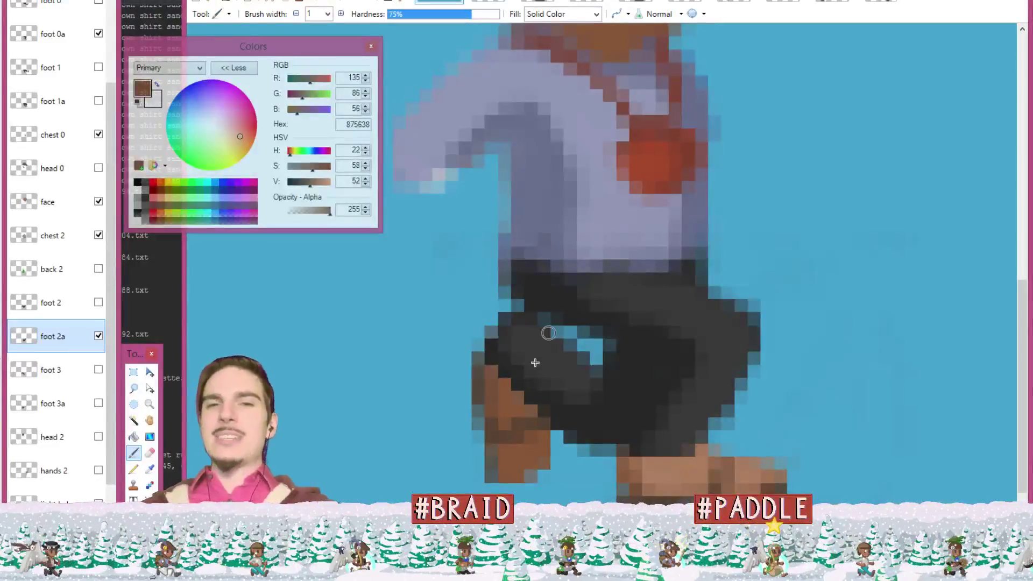
- Paint the trouser cuff's edge where it meets the raised foot with sampled dark grey 272727
{"action": "key", "text": "ctrl"}
{"action": "key", "text": "ctrl"}
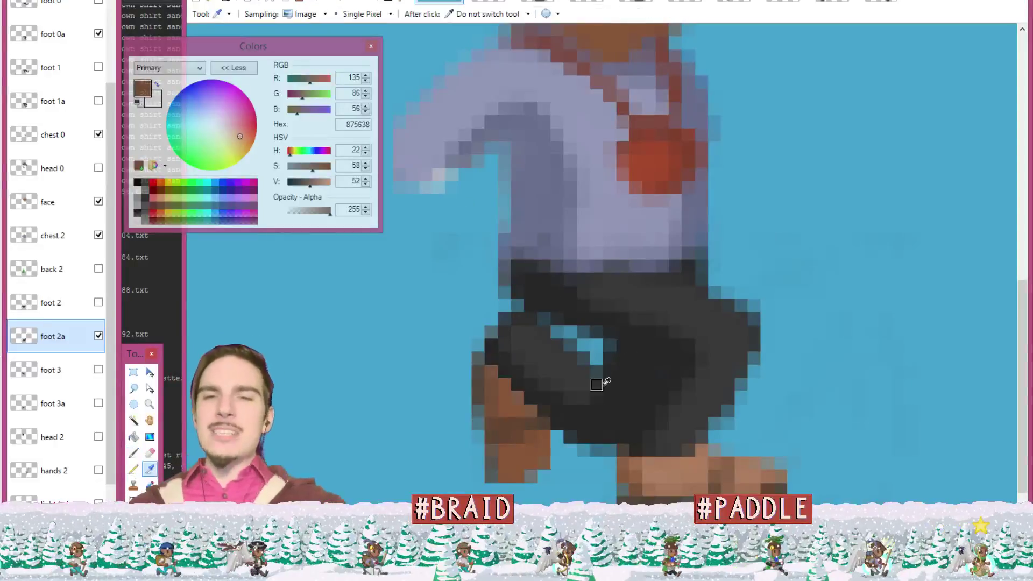
{"action": "left_click", "coordinate": [595, 410], "text": "ctrl"}
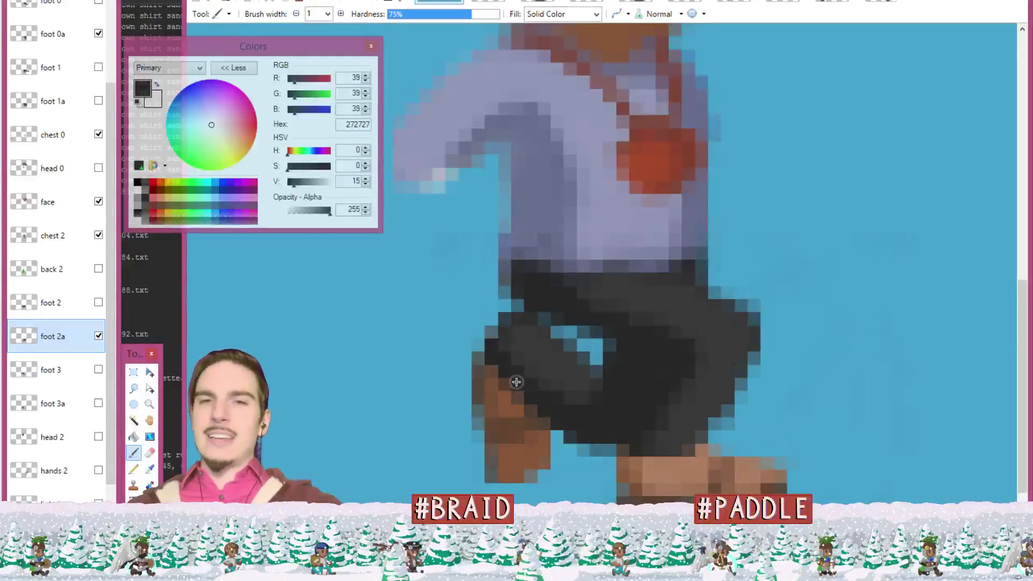
{"action": "left_click", "coordinate": [492, 370]}
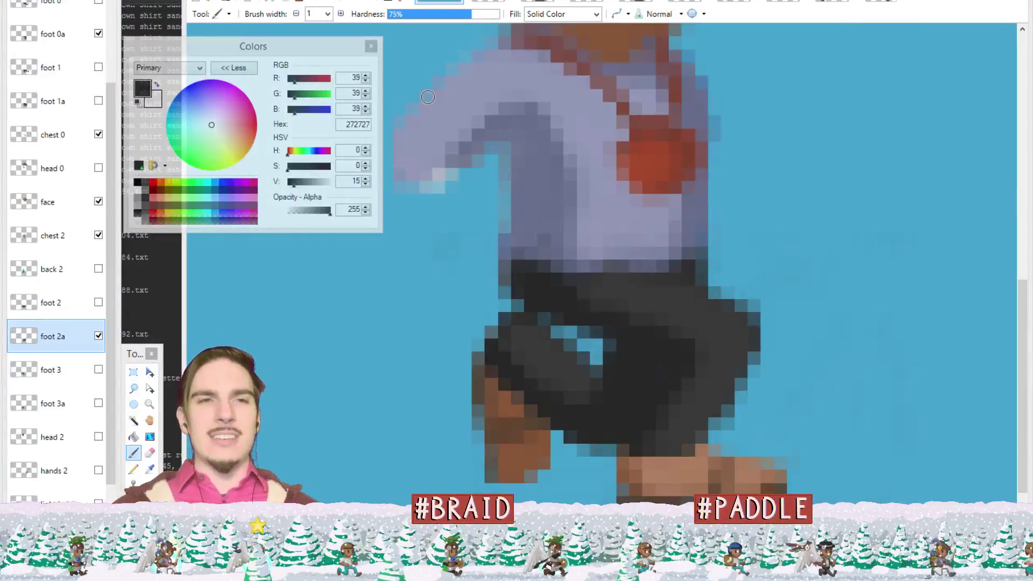
- Switch to the web browser and open the binre.tv/sidequest/lv/ directory index
{"action": "key", "text": "alt+Tab"}
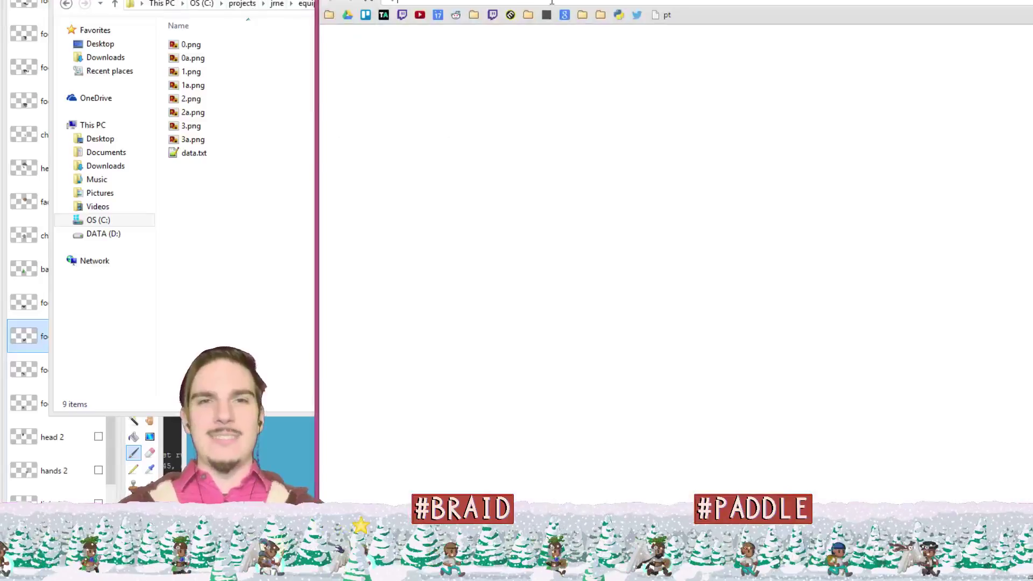
{"action": "left_click", "coordinate": [539, 1]}
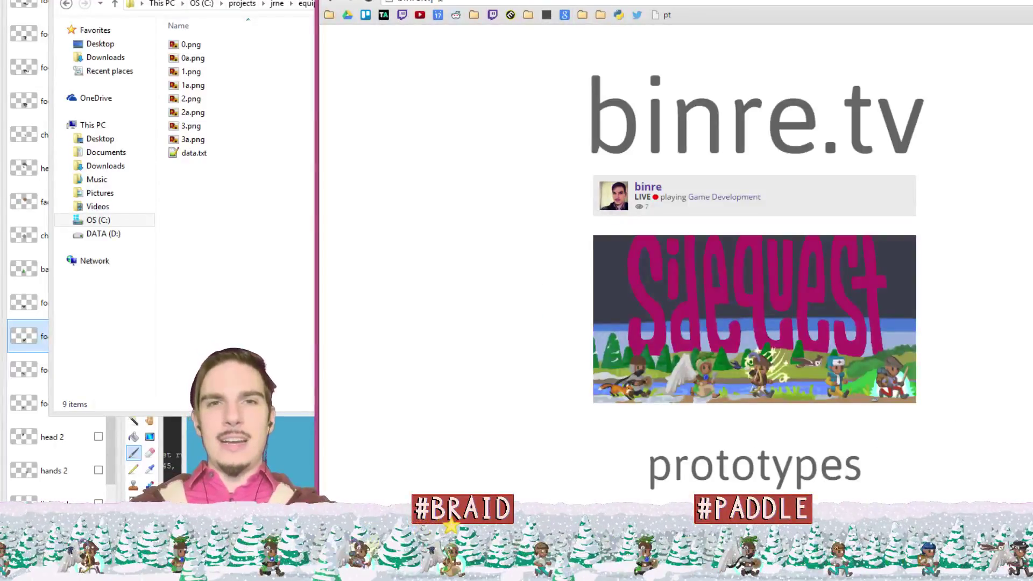
{"action": "type", "text": "side"}
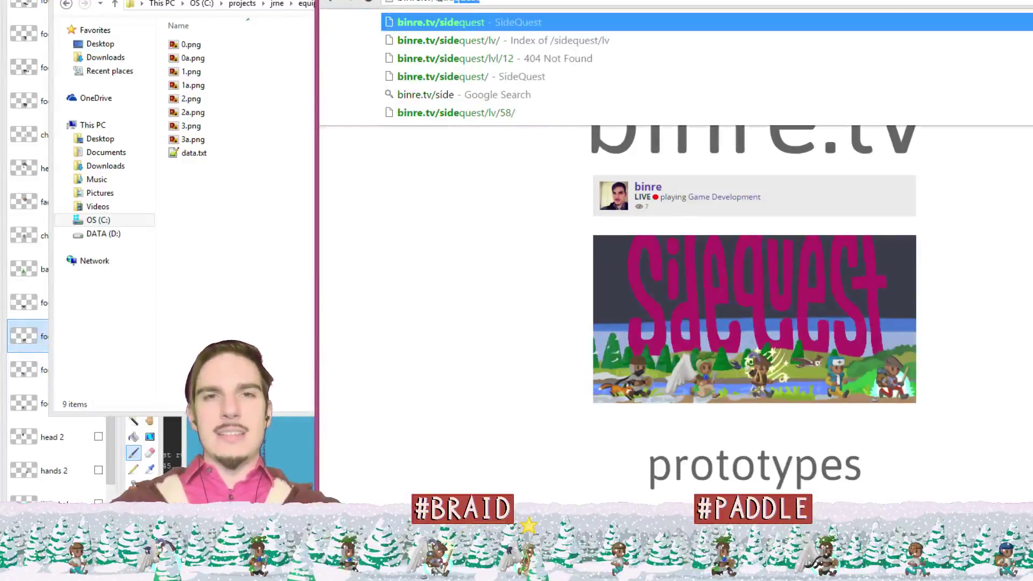
{"action": "key", "text": "Down"}
{"action": "key", "text": "Return"}
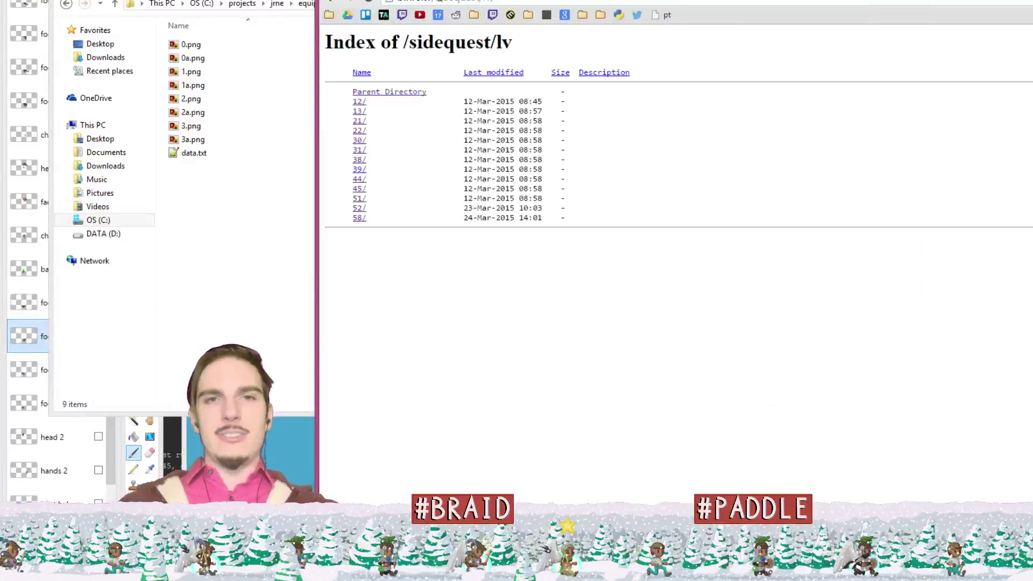
- View the character sprite previews in the level folders 12, 21, 30 and 38, returning to the index after each
{"action": "left_click", "coordinate": [358, 103]}
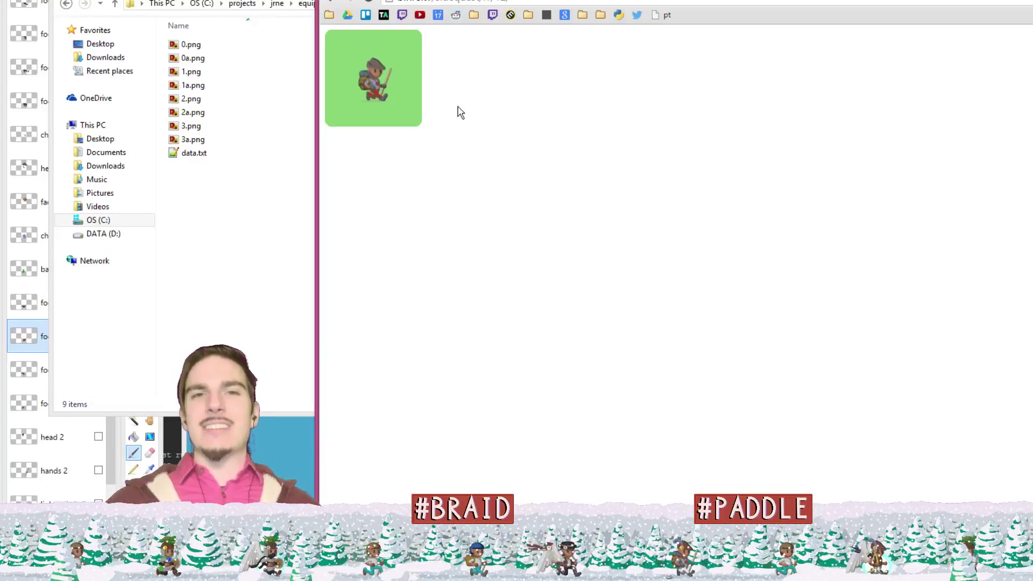
{"action": "left_click", "coordinate": [330, 2]}
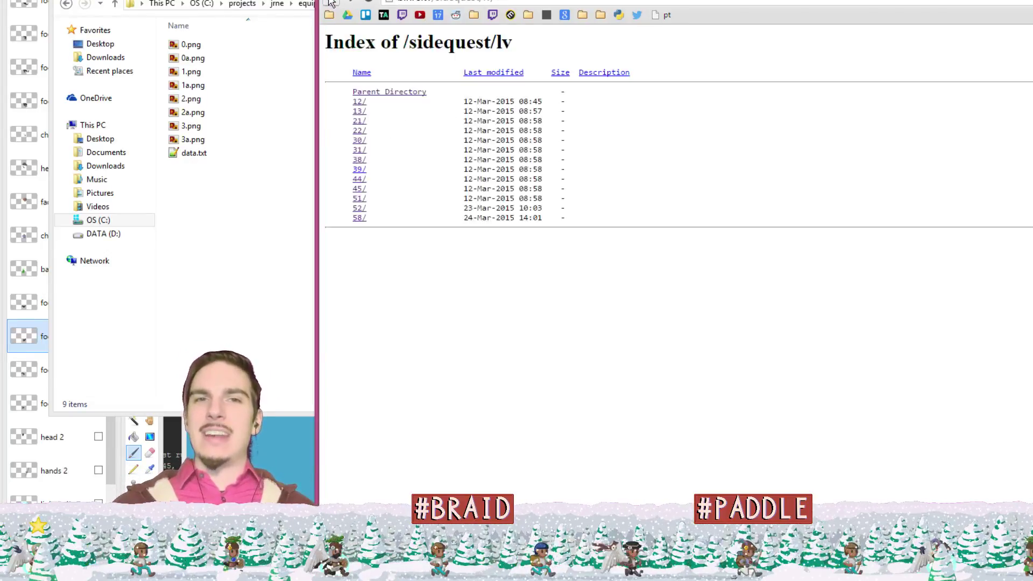
{"action": "left_click", "coordinate": [358, 121]}
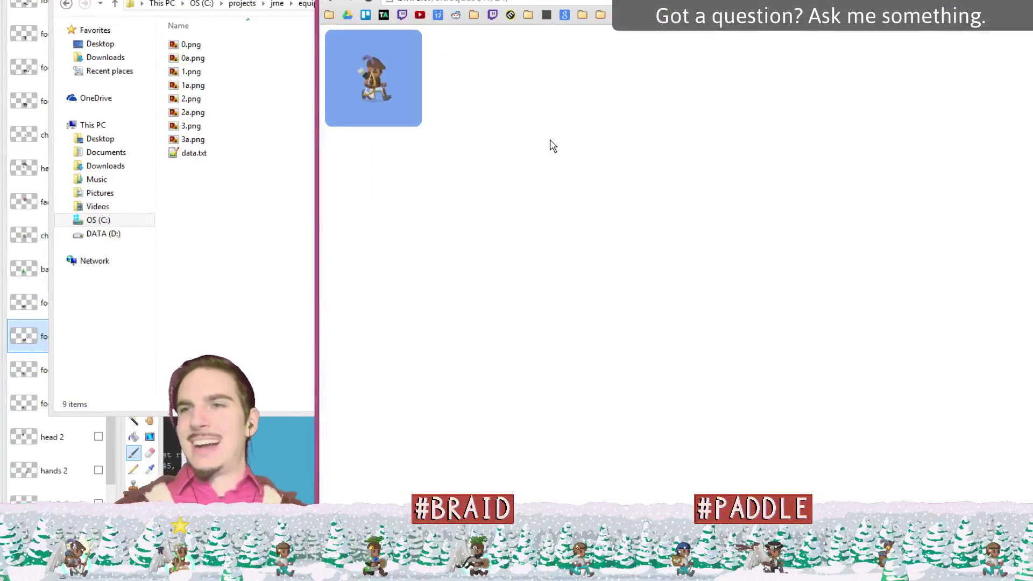
{"action": "left_click", "coordinate": [329, 2]}
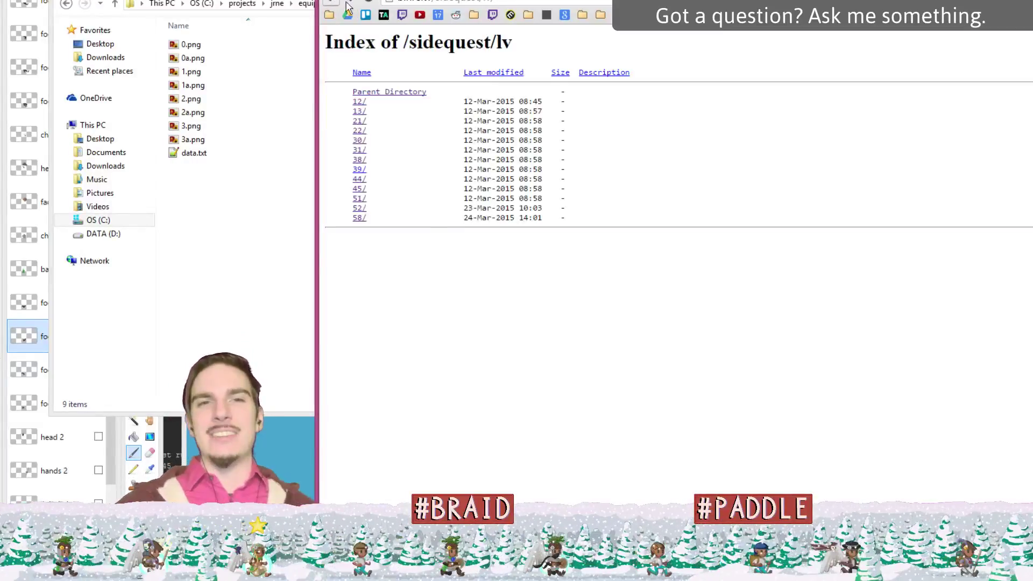
{"action": "left_click", "coordinate": [358, 141]}
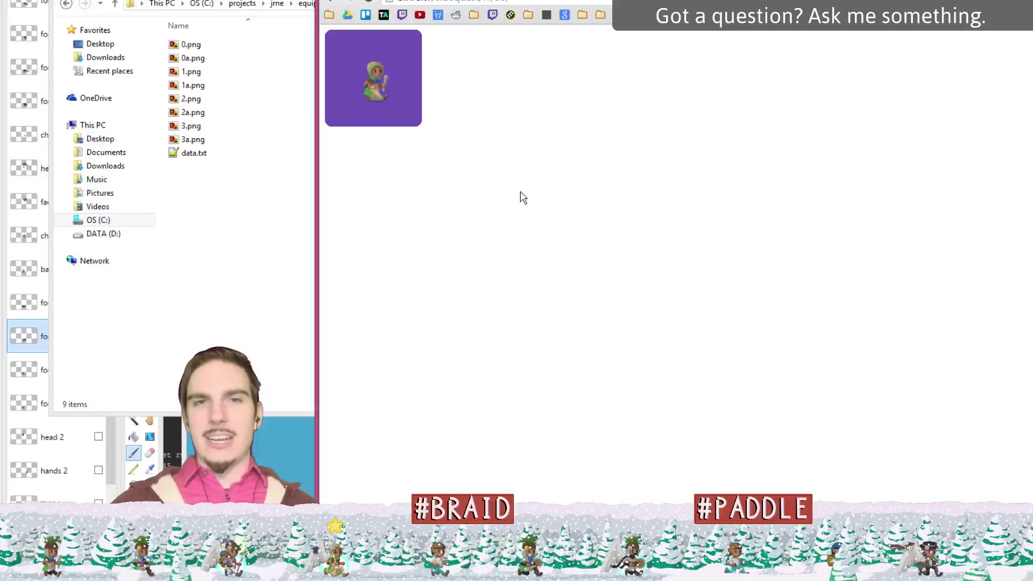
{"action": "left_click", "coordinate": [329, 2]}
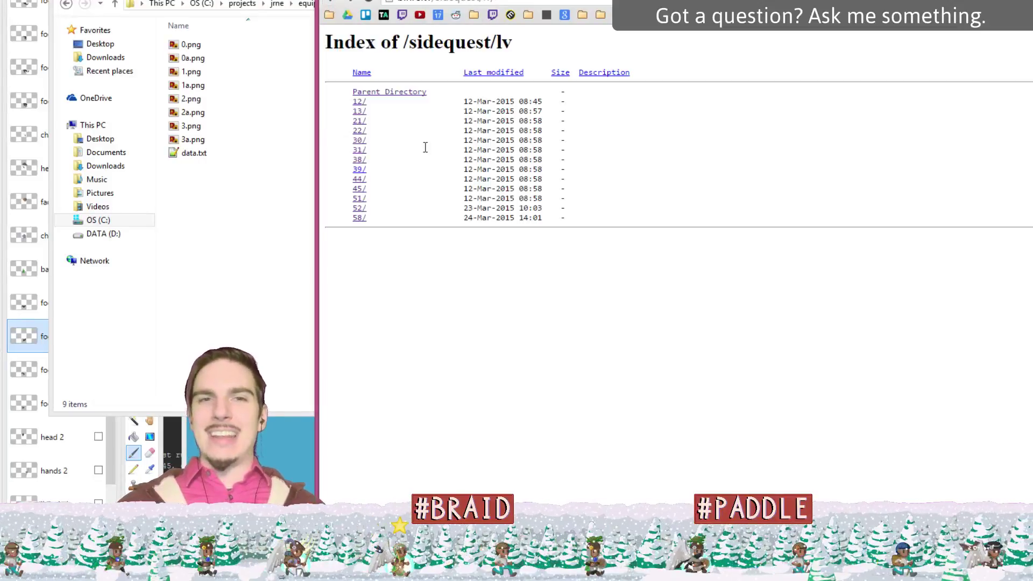
{"action": "left_click", "coordinate": [358, 160]}
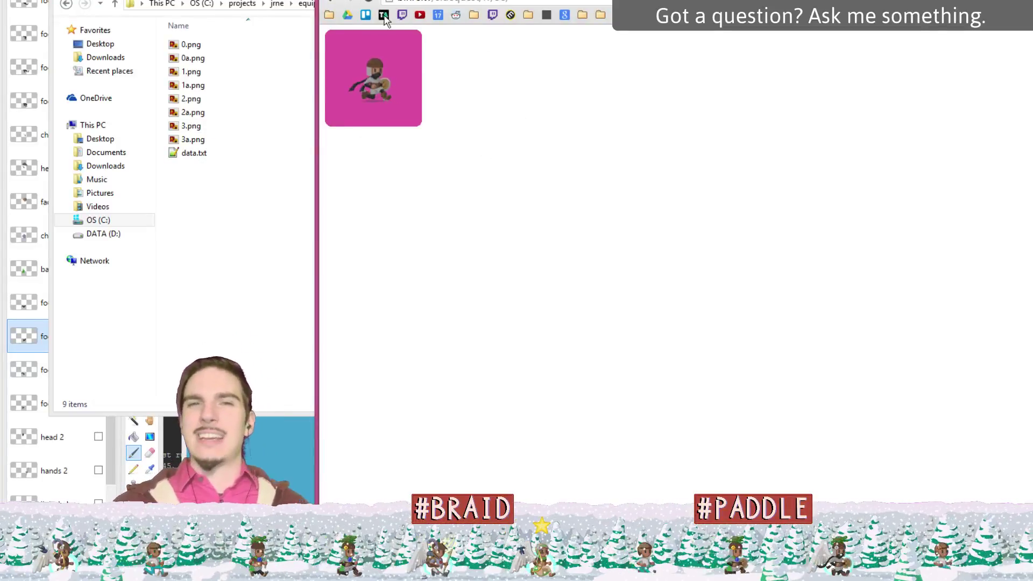
{"action": "left_click", "coordinate": [329, 2]}
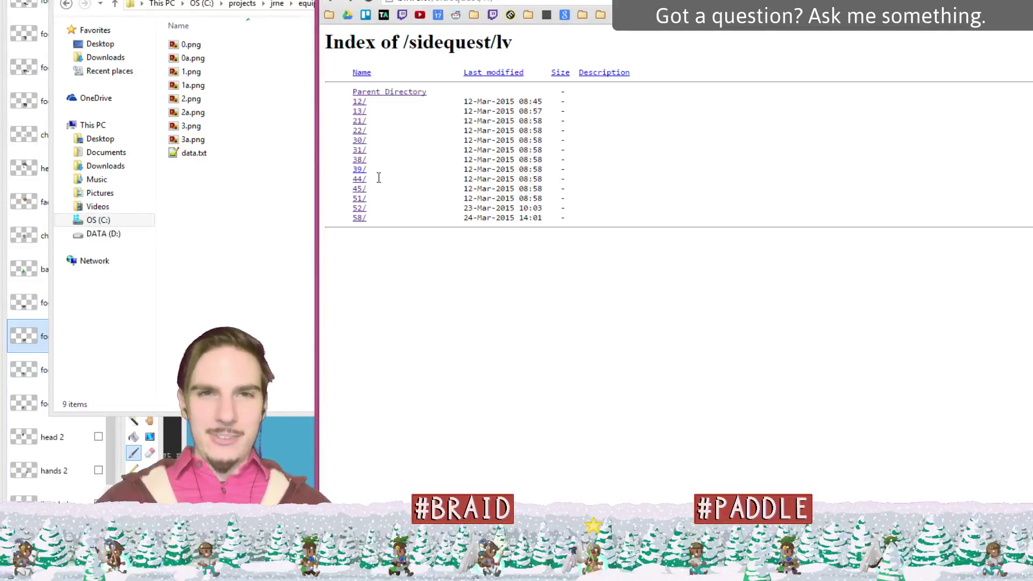
- View the character sprite previews in the level folders 44, 45, 51 and 58
{"action": "left_click", "coordinate": [359, 179]}
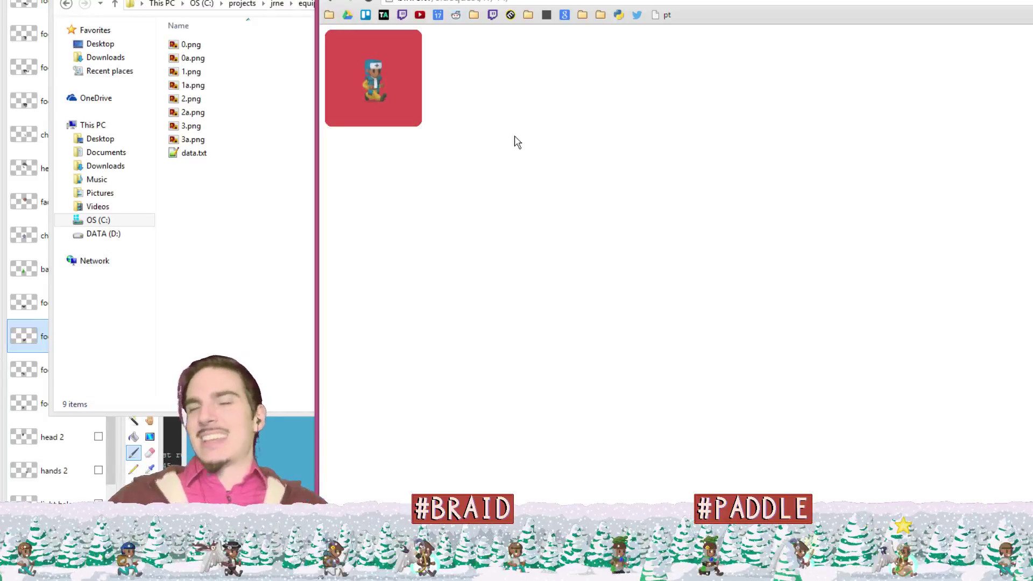
{"action": "left_click", "coordinate": [332, 2]}
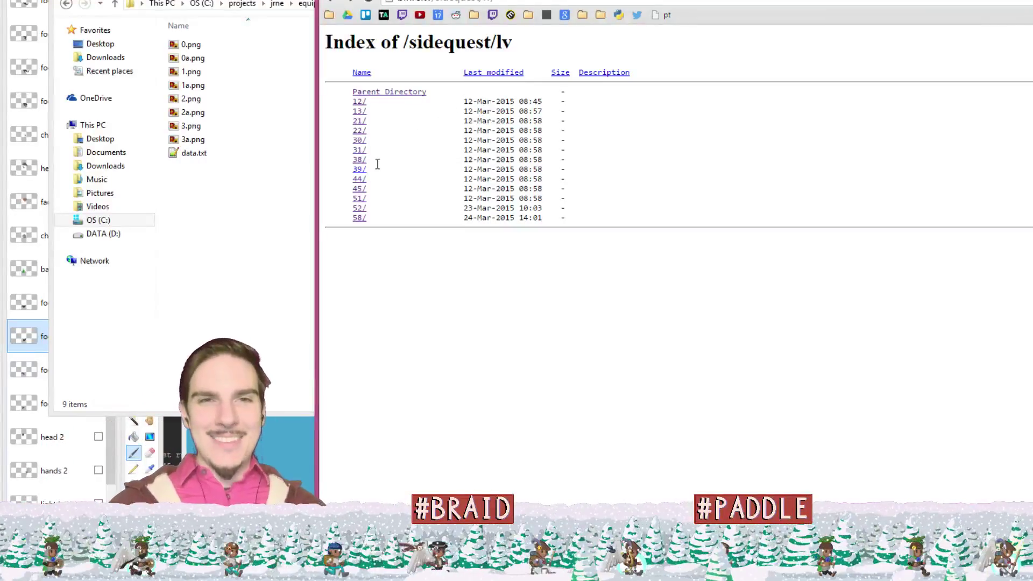
{"action": "left_click", "coordinate": [360, 188]}
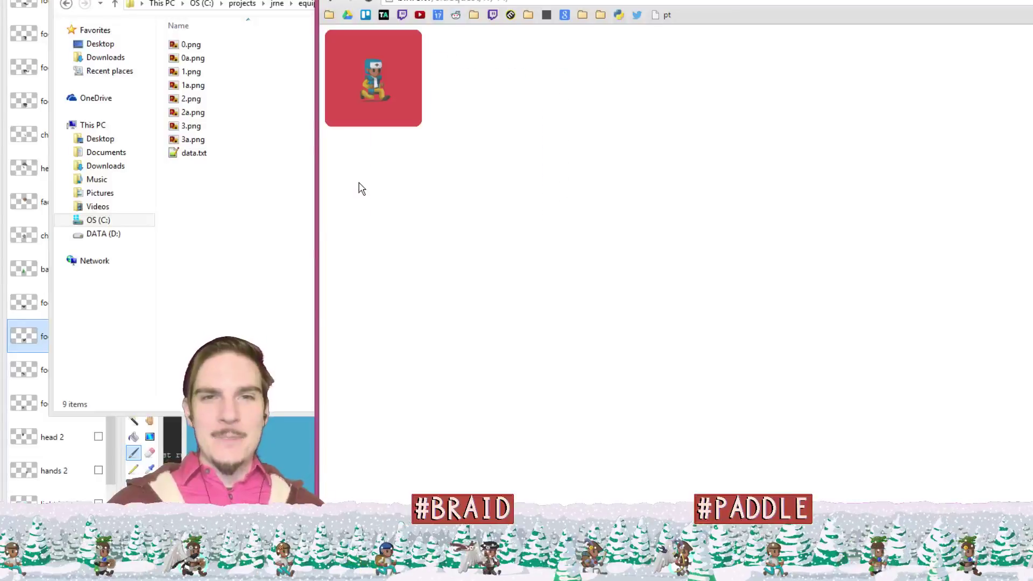
{"action": "left_click", "coordinate": [334, 2]}
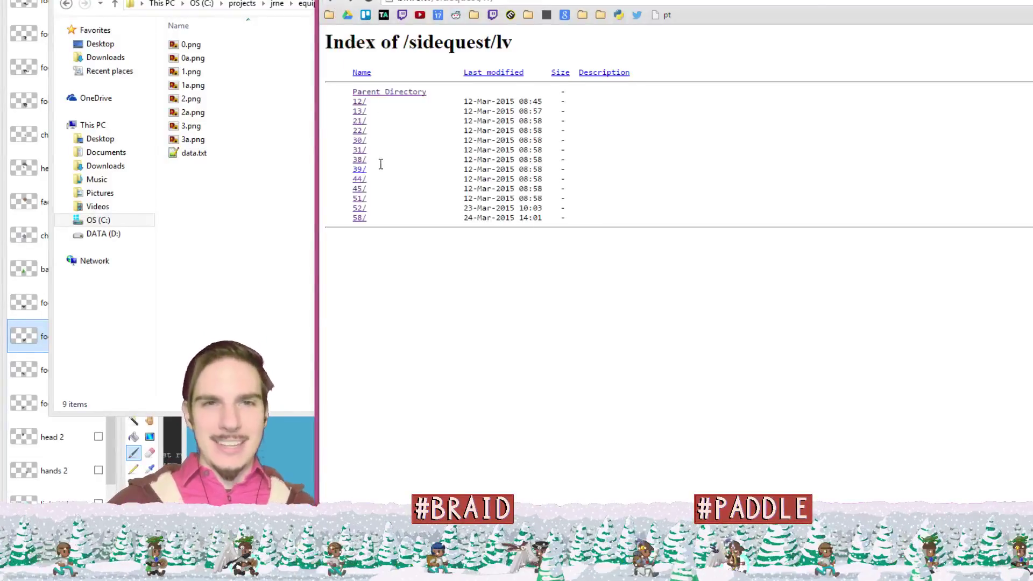
{"action": "left_click", "coordinate": [359, 199]}
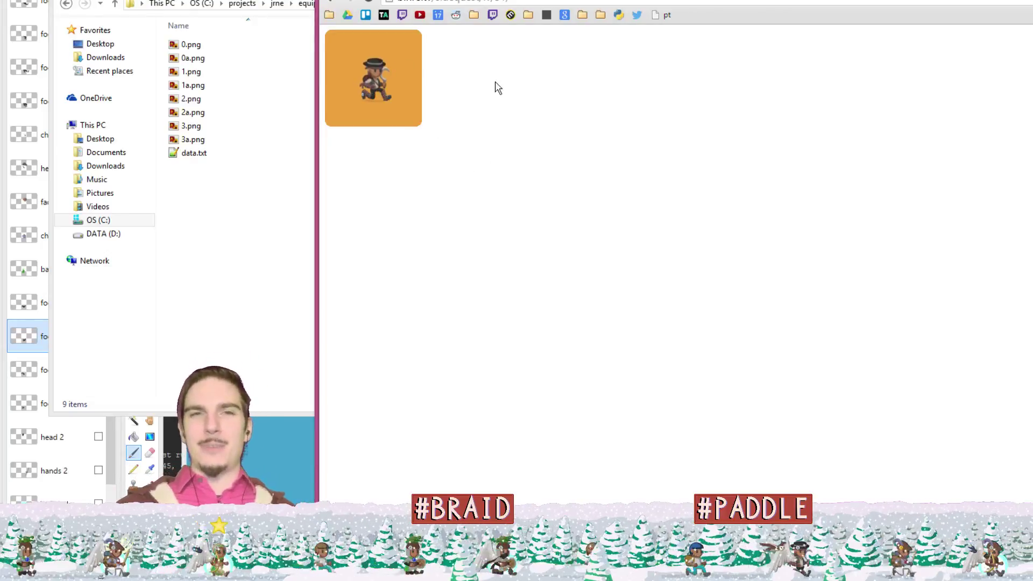
{"action": "left_click", "coordinate": [330, 2]}
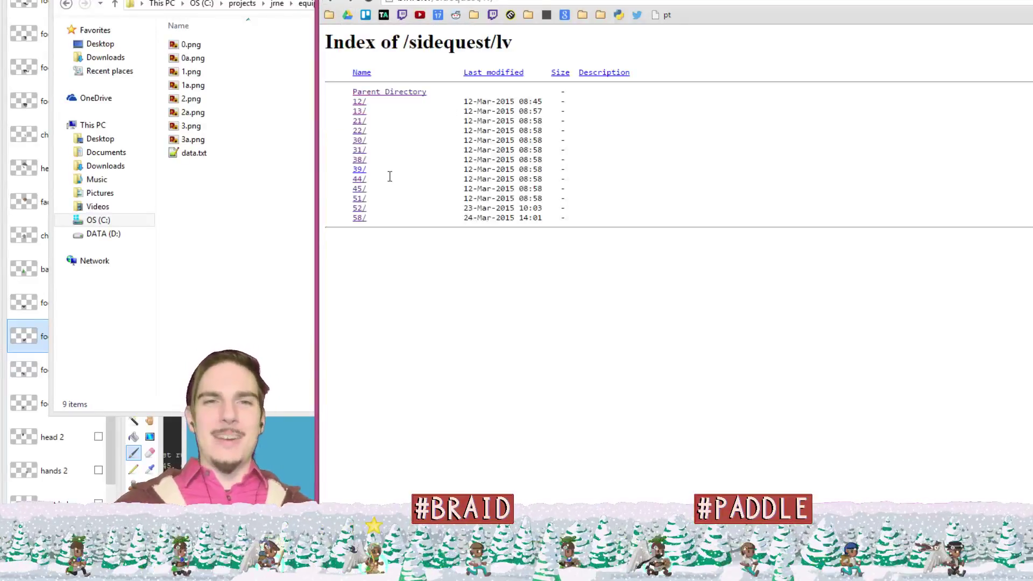
{"action": "left_click", "coordinate": [359, 218]}
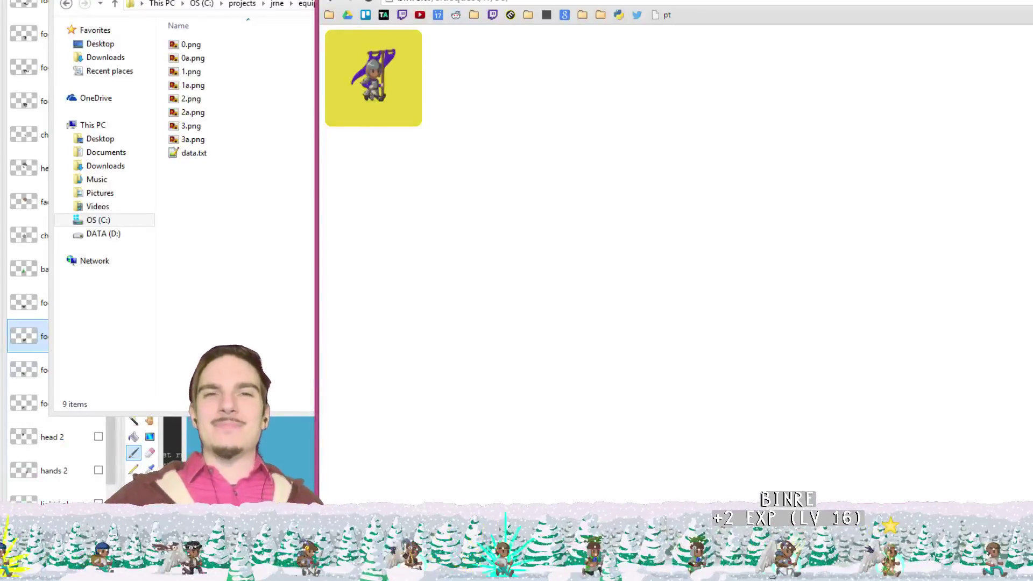
- Close the sprite preview in the browser and the sandals_arttest folder window to return to the character drawing
{"action": "key", "text": "ctrl+w"}
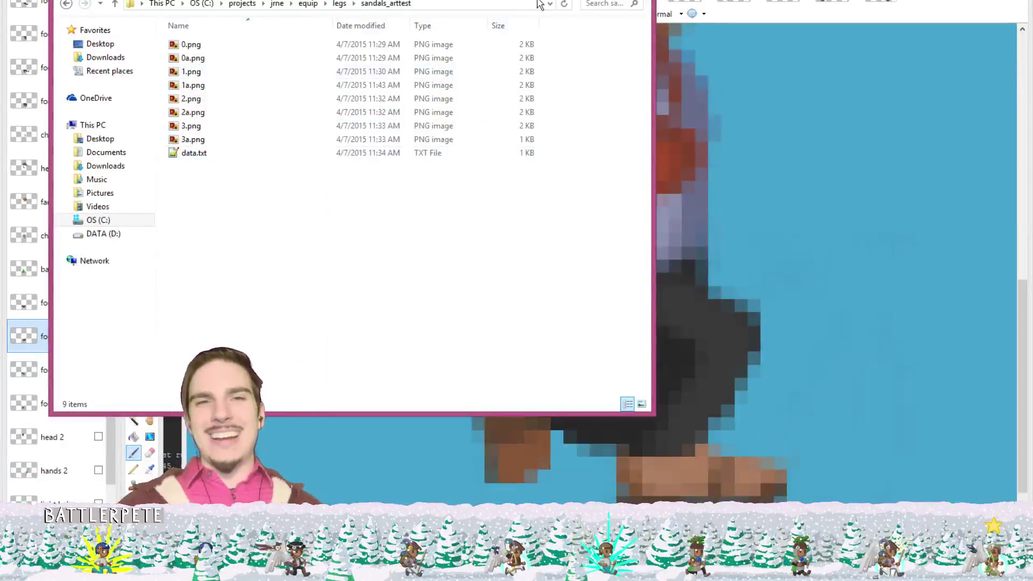
{"action": "key", "text": "ctrl+w"}
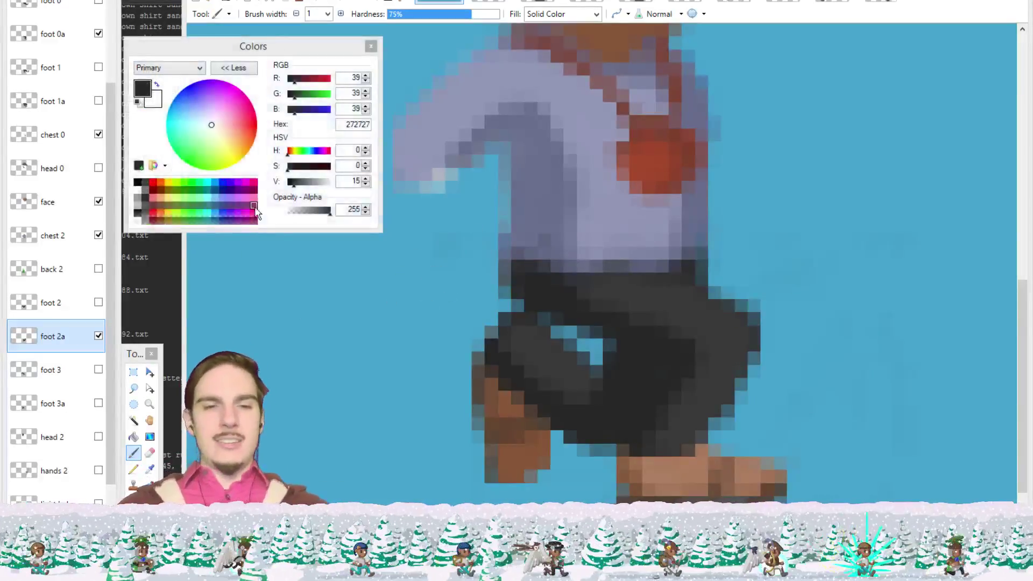
{"action": "key", "text": "ctrl+shift+s"}
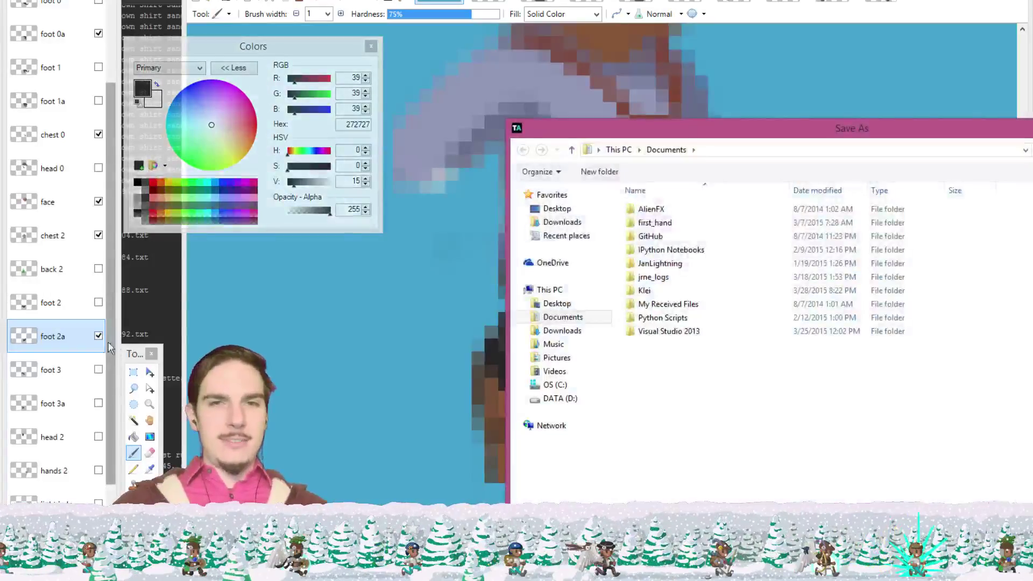
{"action": "left_click_drag", "start_coordinate": [874, 132], "coordinate": [807, 125]}
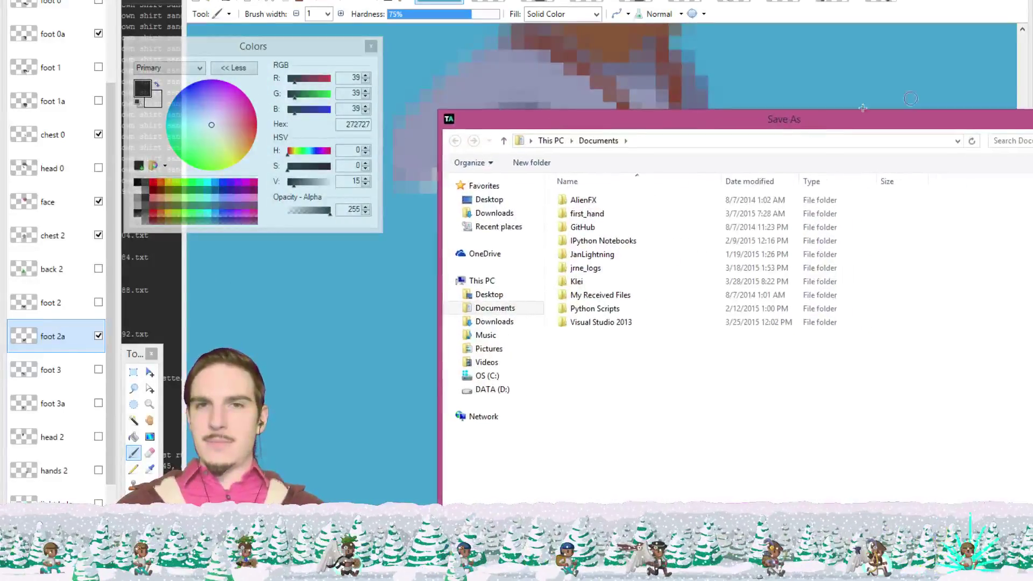
{"action": "key", "text": "Escape"}
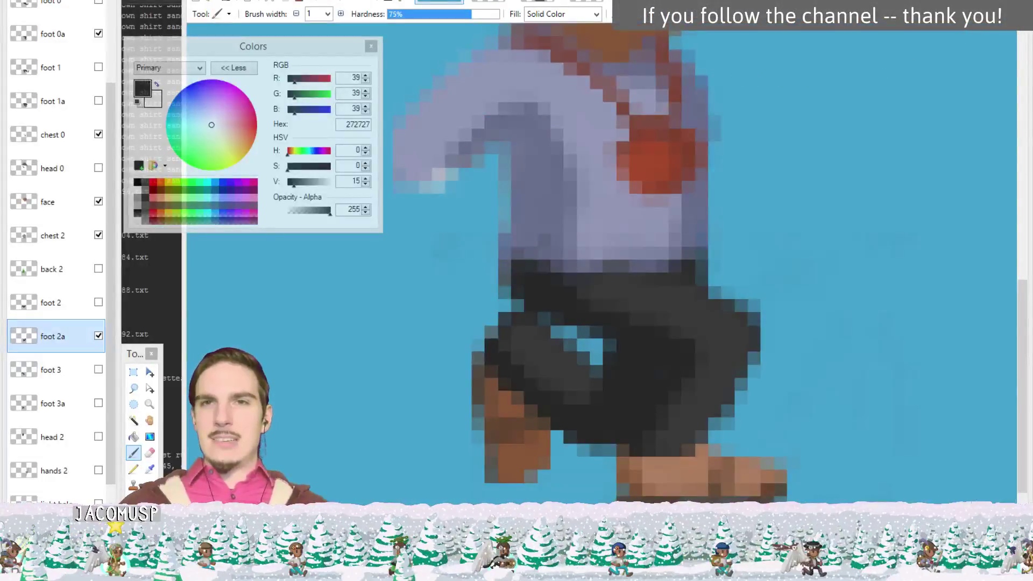
- Save the drawing, and switch the visible foot layers by hiding foot 2a and foot 0a and showing foot 1
{"action": "key", "text": "alt+Tab"}
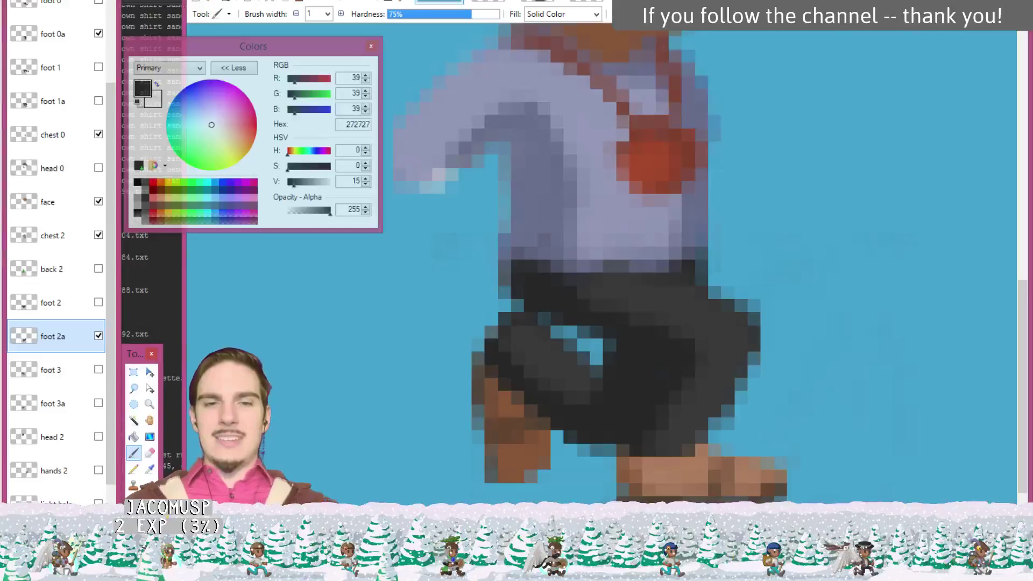
{"action": "key", "text": "ctrl+s"}
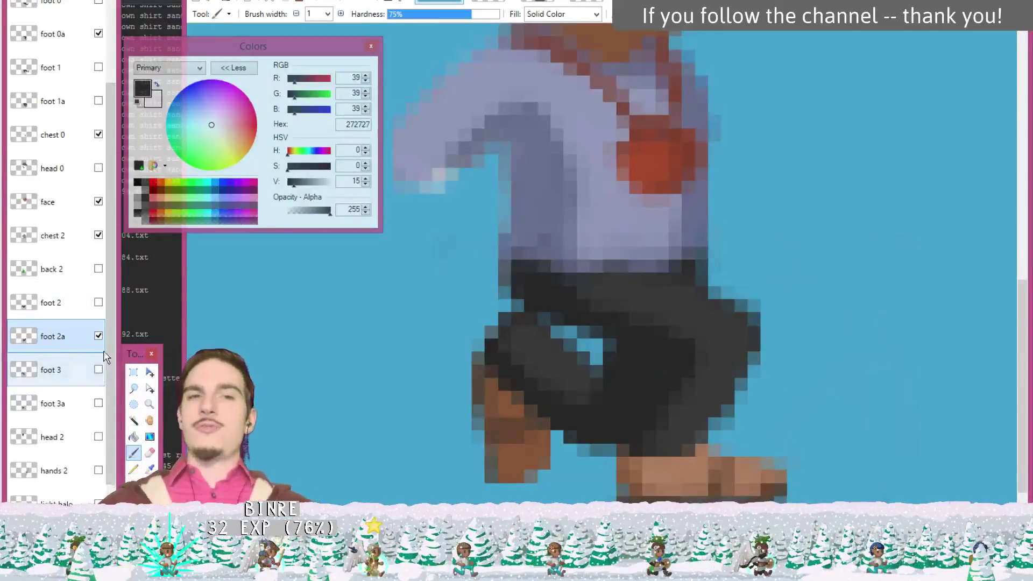
{"action": "left_click", "coordinate": [99, 335]}
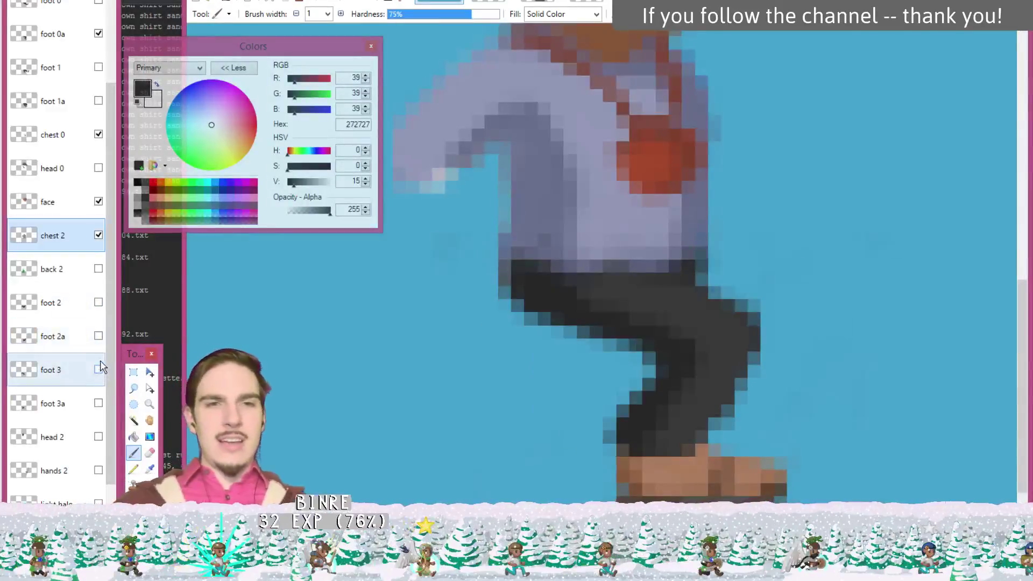
{"action": "left_click", "coordinate": [99, 34]}
{"action": "left_click", "coordinate": [98, 67]}
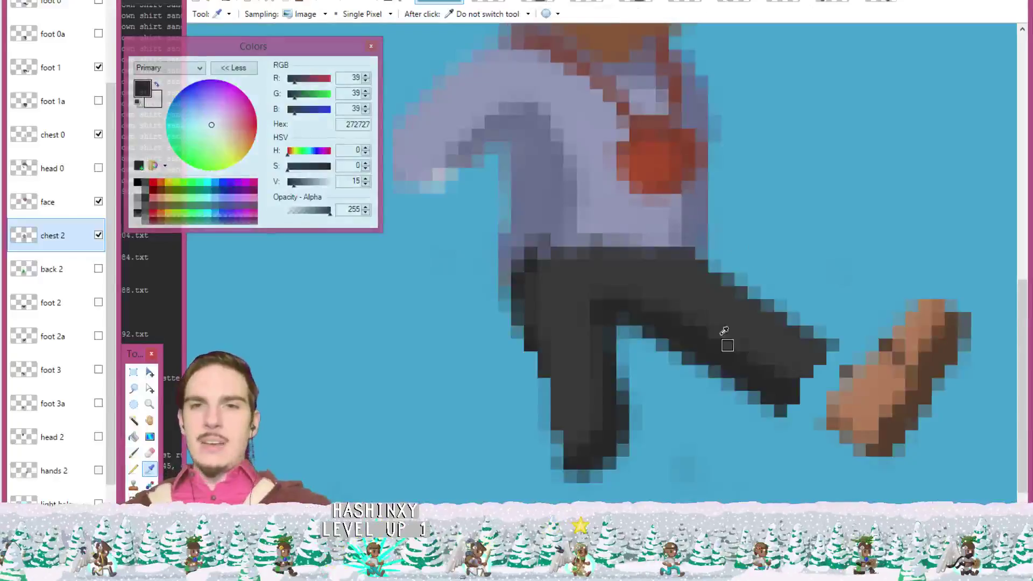
- Try to extend the forward trouser leg to the raised foot on the chest 2 layer with sampled greys 272727 and 393939, raising the brush width to 2
{"action": "left_click", "coordinate": [753, 334]}
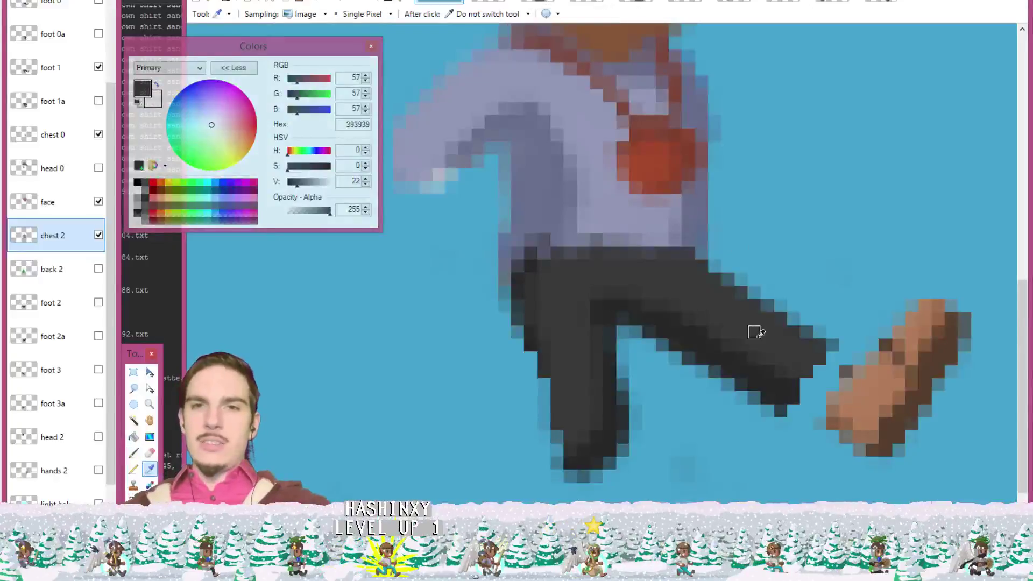
{"action": "left_click", "coordinate": [781, 394]}
{"action": "key", "text": "b"}
{"action": "left_click_drag", "start_coordinate": [782, 394], "coordinate": [798, 407]}
{"action": "left_click", "coordinate": [340, 14]}
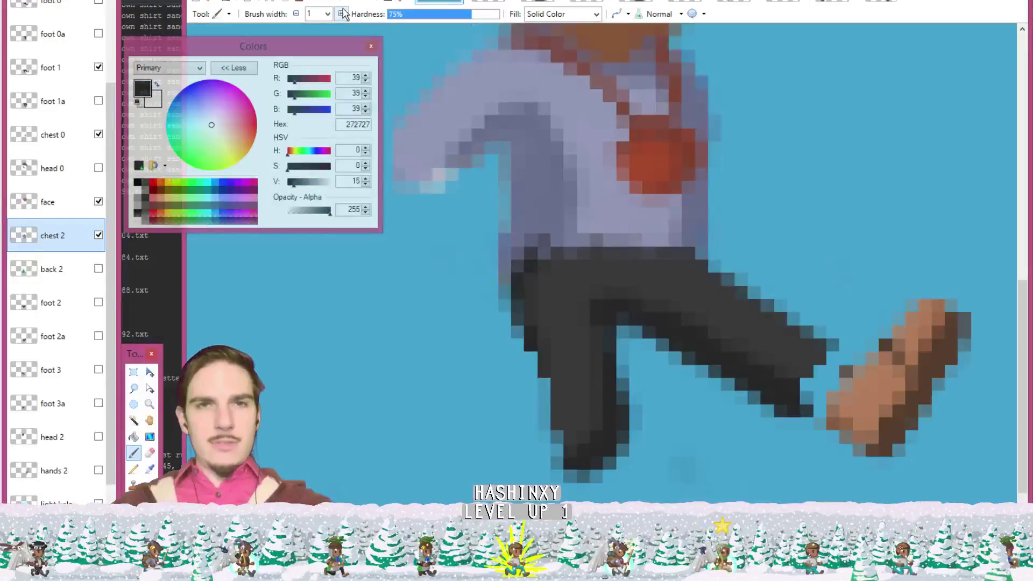
{"action": "mouse_move", "coordinate": [806, 411]}
{"action": "left_mouse_down"}
{"action": "mouse_move", "coordinate": [795, 399]}
{"action": "mouse_move", "coordinate": [820, 417]}
{"action": "left_mouse_up"}
{"action": "key", "text": "k"}
{"action": "left_click", "coordinate": [812, 355]}
{"action": "left_click_drag", "start_coordinate": [812, 357], "coordinate": [823, 379]}
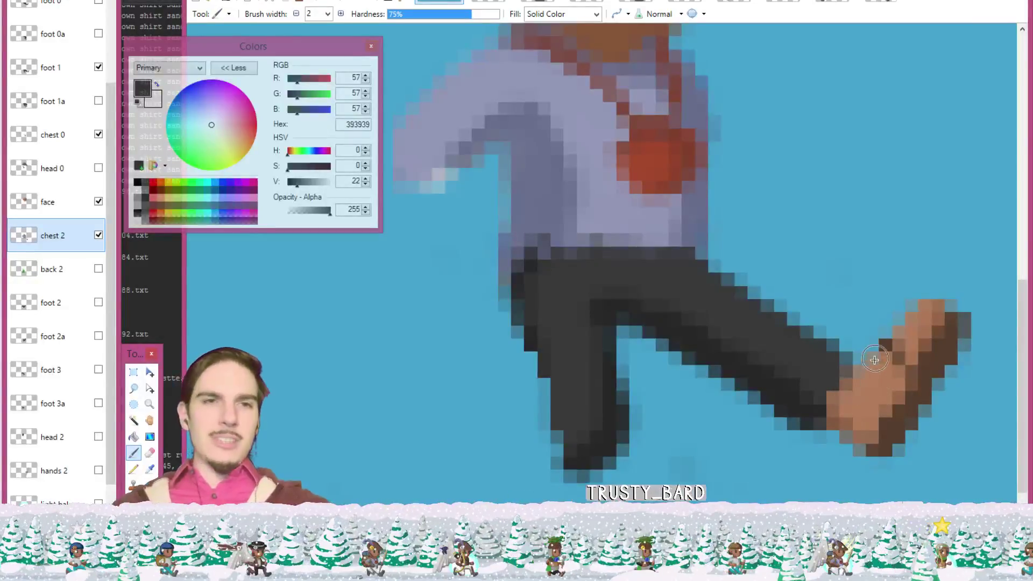
- Undo the trouser leg extension painted on the chest 2 layer
{"action": "key", "text": "ctrl+z"}
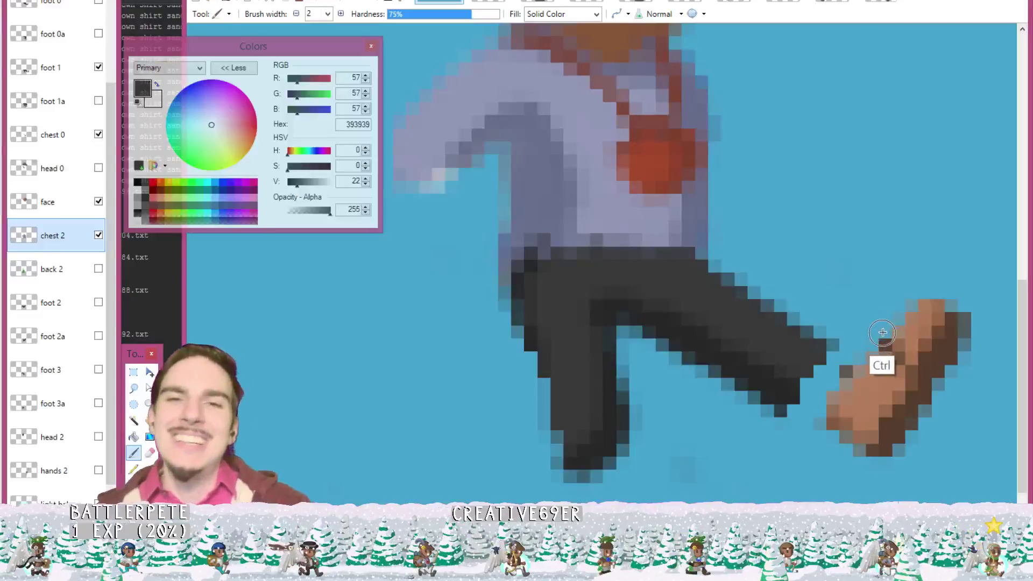
{"action": "key", "text": "ctrl+z"}
{"action": "key", "text": "ctrl+y"}
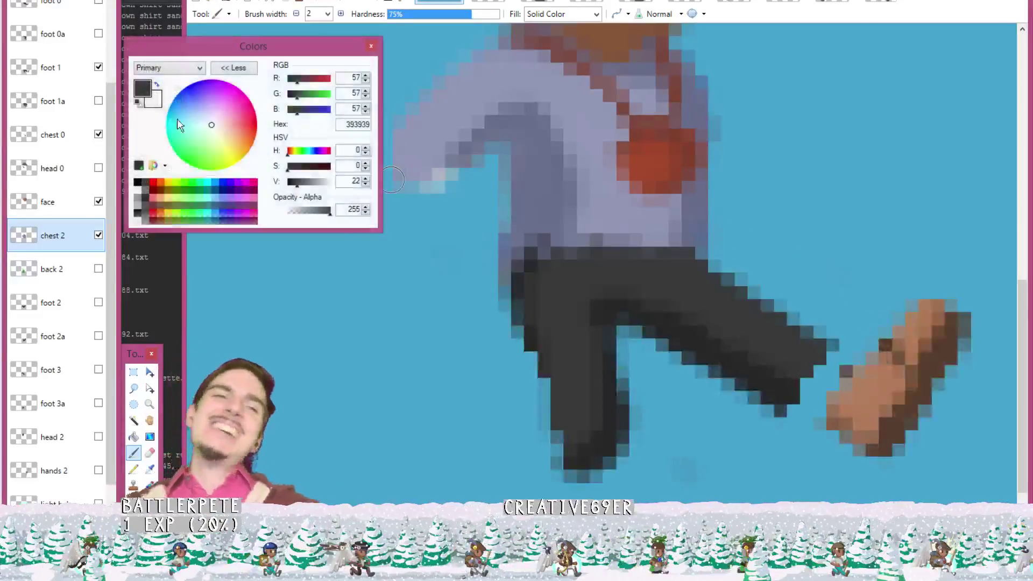
- On the foot 1 layer, extend the forward trouser leg to the raised foot, with 272727 along the underside and 393939 above
{"action": "left_click", "coordinate": [76, 68]}
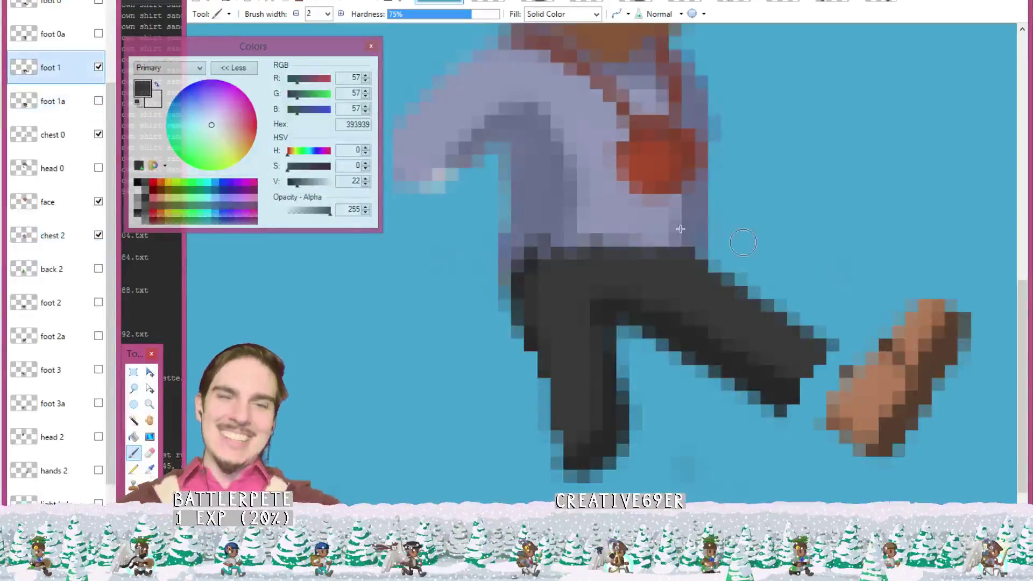
{"action": "left_click", "coordinate": [773, 380]}
{"action": "key", "text": "b"}
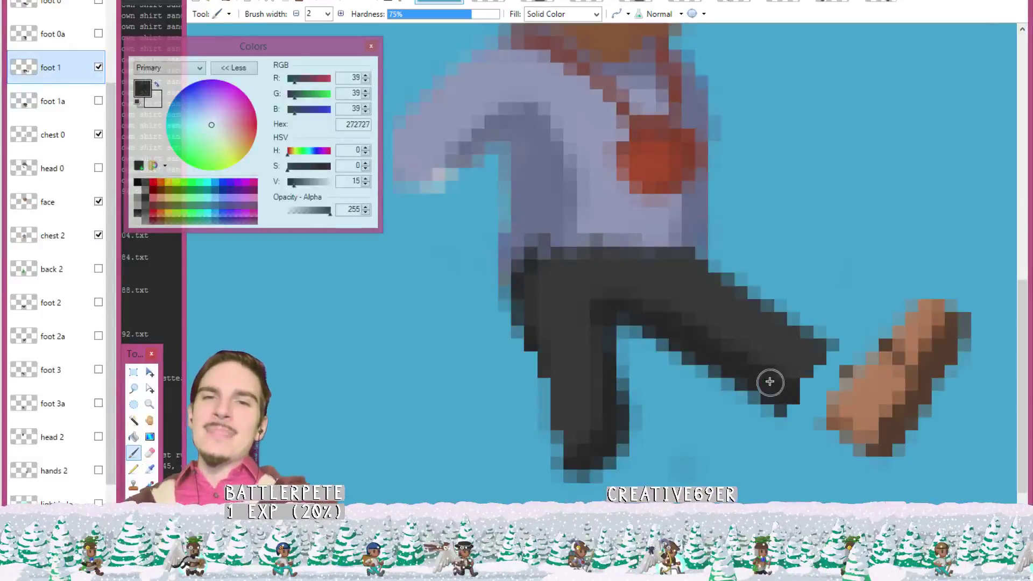
{"action": "left_click_drag", "start_coordinate": [787, 400], "coordinate": [813, 414]}
{"action": "key", "text": "k"}
{"action": "left_click", "coordinate": [790, 344]}
{"action": "key", "text": "b"}
{"action": "left_click_drag", "start_coordinate": [795, 362], "coordinate": [831, 378]}
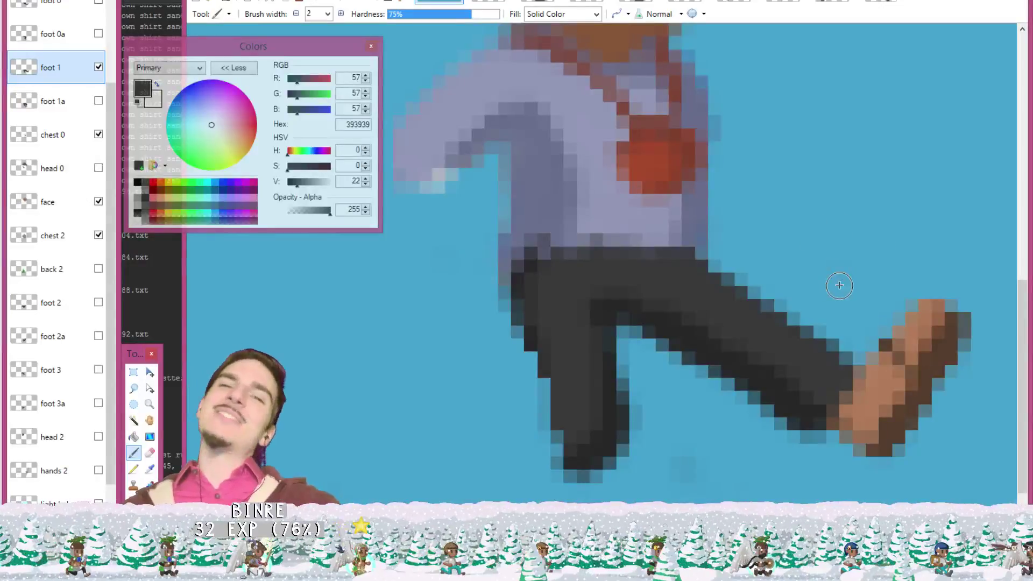
- Show the foot 3 layer and fill the gap between the rear trouser leg and the trailing foot with dark grey 393939
{"action": "key", "text": "e"}
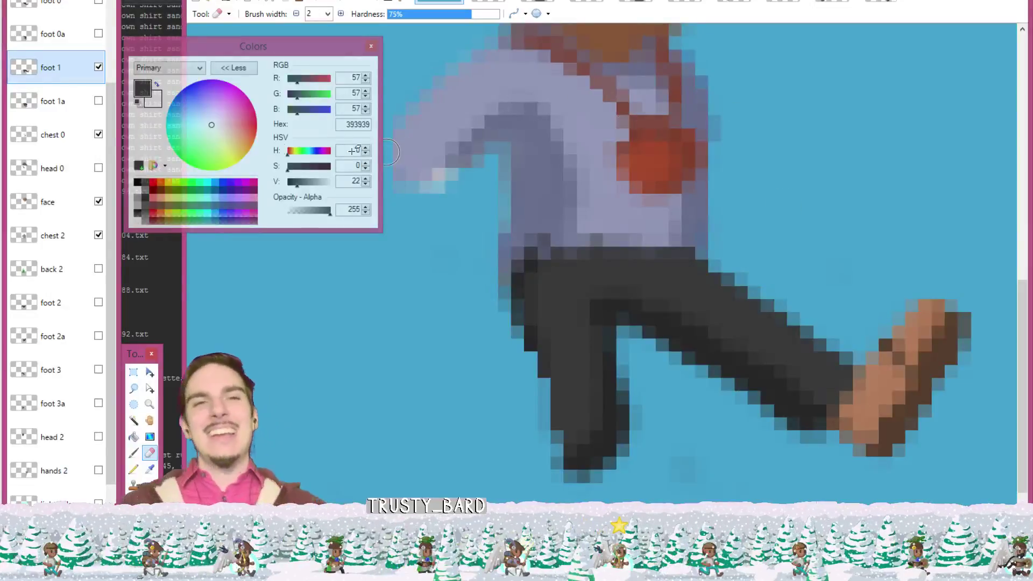
{"action": "left_click_drag", "start_coordinate": [112, 112], "coordinate": [111, 172]}
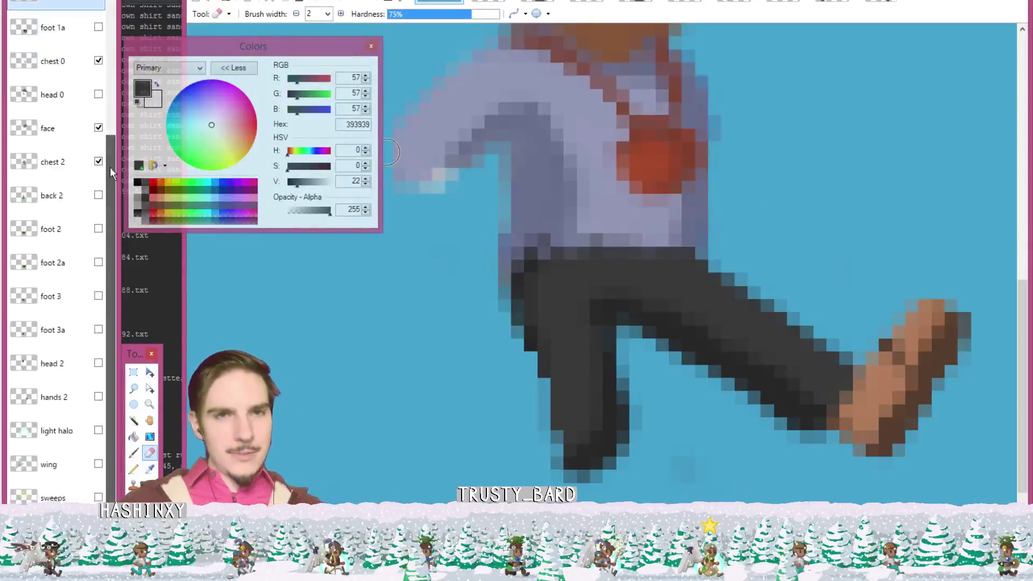
{"action": "left_click", "coordinate": [98, 295]}
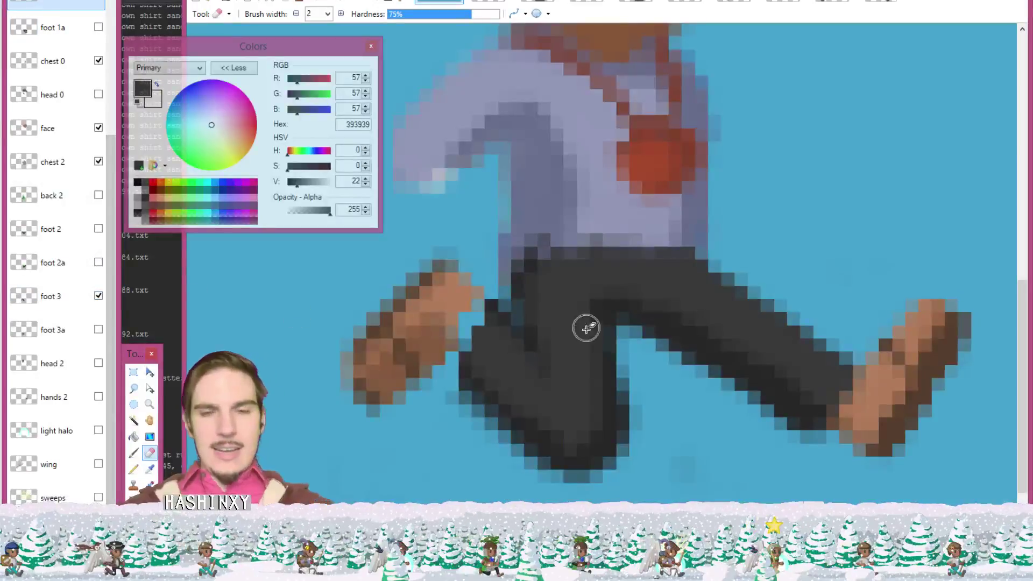
{"action": "key", "text": "l"}
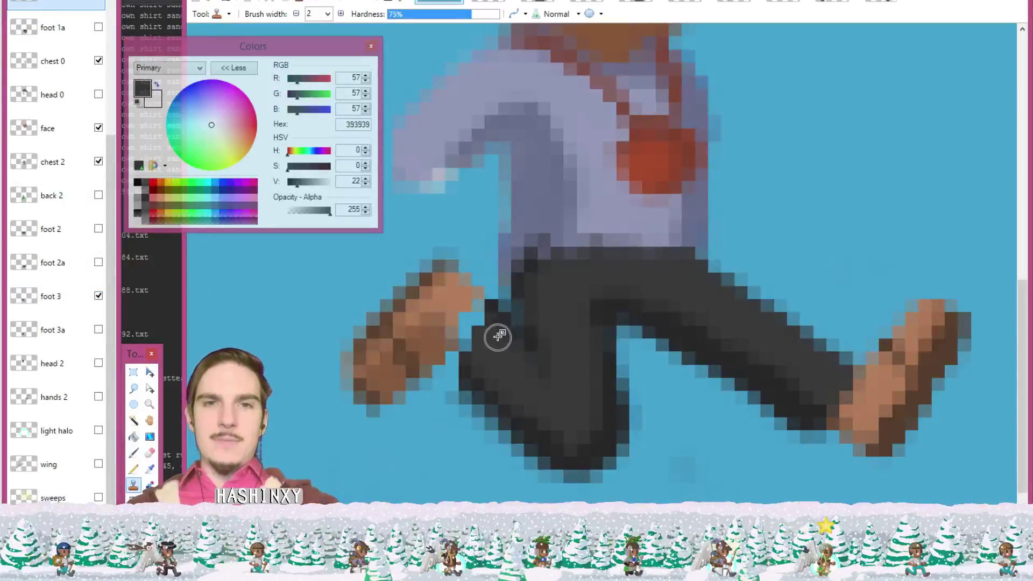
{"action": "key", "text": "k"}
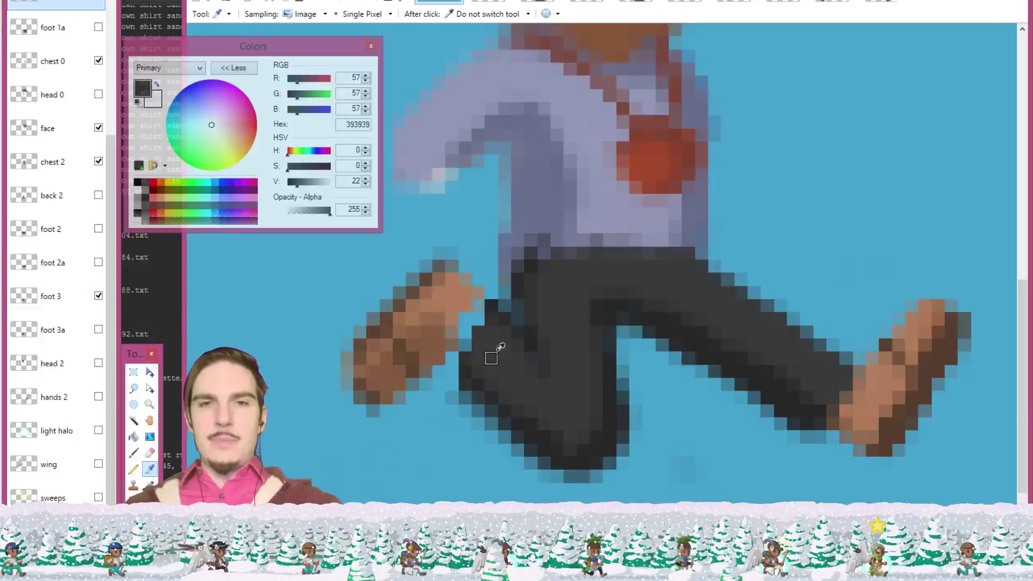
{"action": "key", "text": "b"}
{"action": "mouse_move", "coordinate": [484, 316]}
{"action": "left_mouse_down"}
{"action": "mouse_move", "coordinate": [471, 325]}
{"action": "mouse_move", "coordinate": [478, 360]}
{"action": "mouse_move", "coordinate": [472, 309]}
{"action": "mouse_move", "coordinate": [537, 335]}
{"action": "left_mouse_up"}
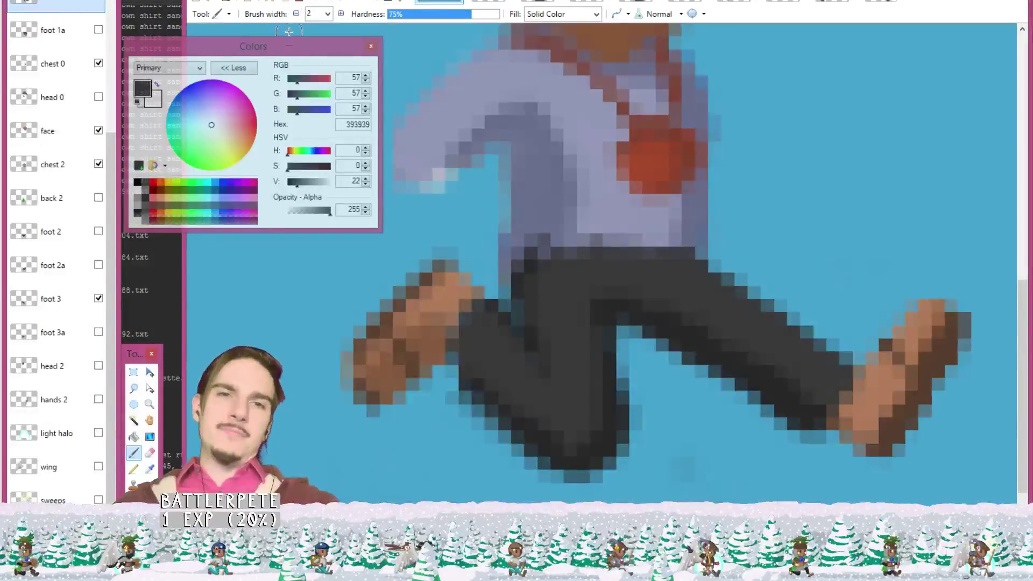
- Refine the rear cuff's edges at the trailing foot with 272727 and 393939 at brush width 1, and save the drawing
{"action": "left_click", "coordinate": [296, 14]}
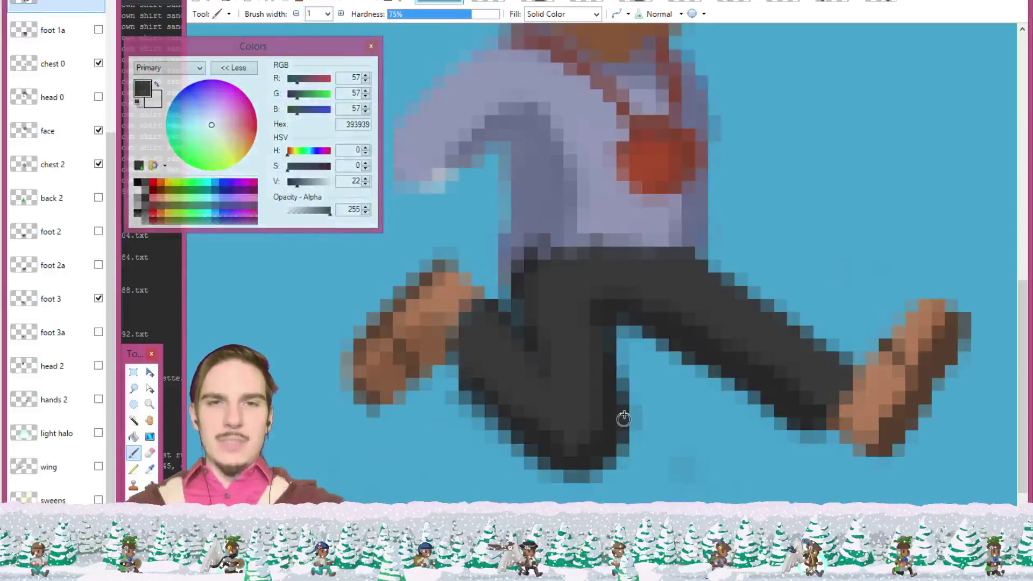
{"action": "left_click", "coordinate": [532, 384], "text": "ctrl"}
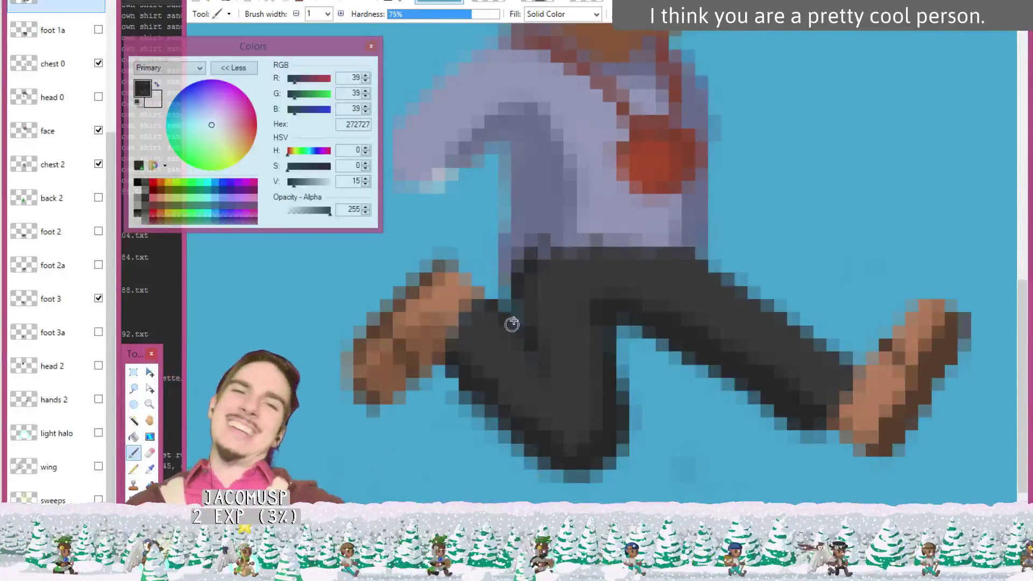
{"action": "key", "text": "k"}
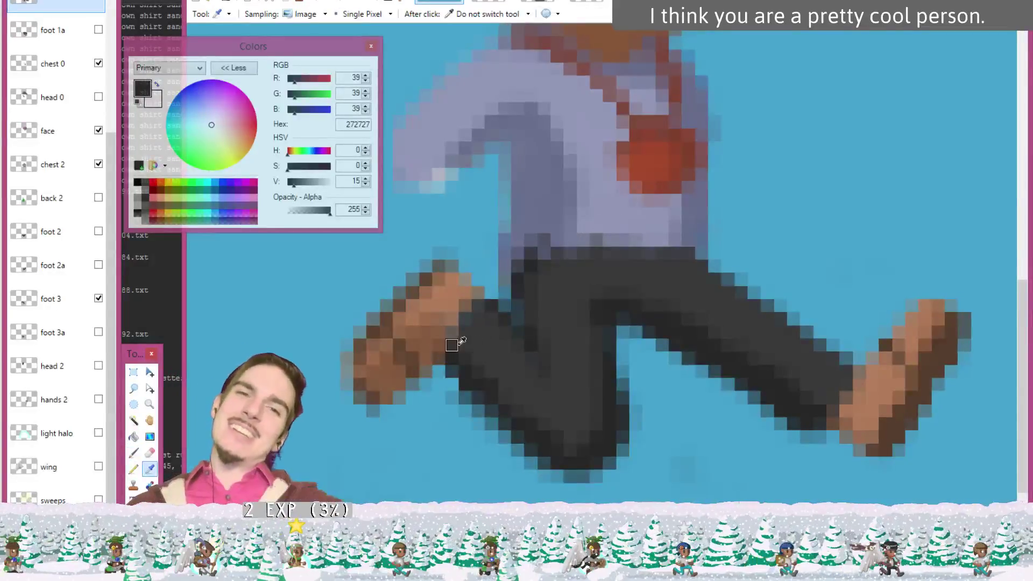
{"action": "left_click", "coordinate": [474, 338]}
{"action": "key", "text": "b"}
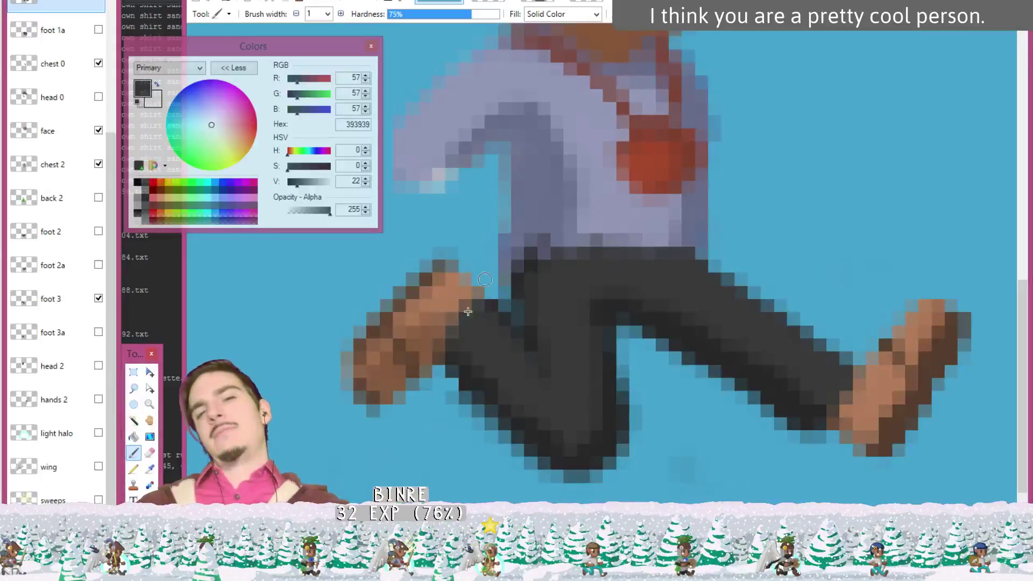
{"action": "key", "text": "ctrl"}
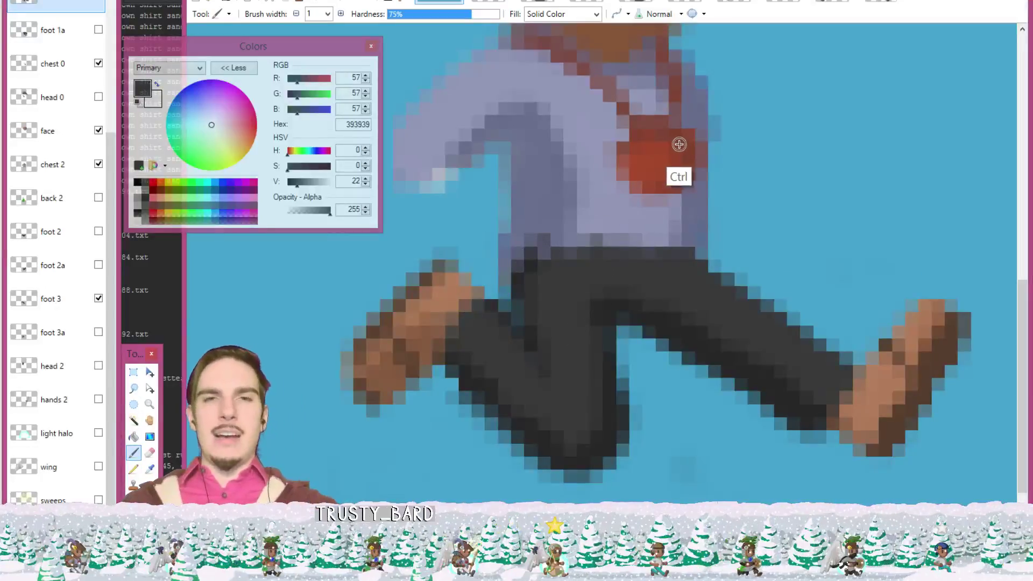
{"action": "key", "text": "ctrl+s"}
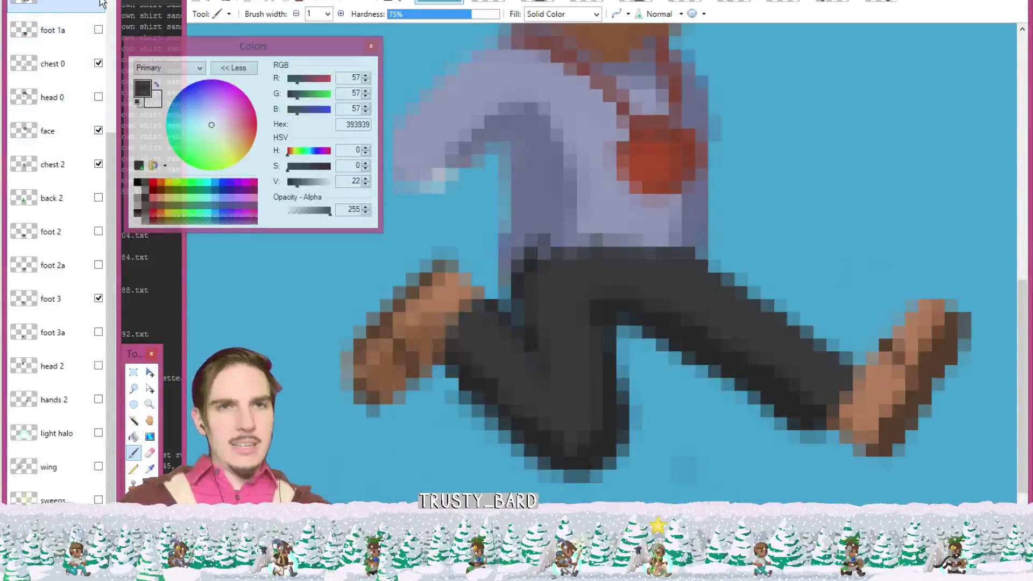
- Show the foot 1a layer in place of foot 1 and foot 3, and extend its forward trouser leg down to the foot with 393939
{"action": "left_click", "coordinate": [98, 298]}
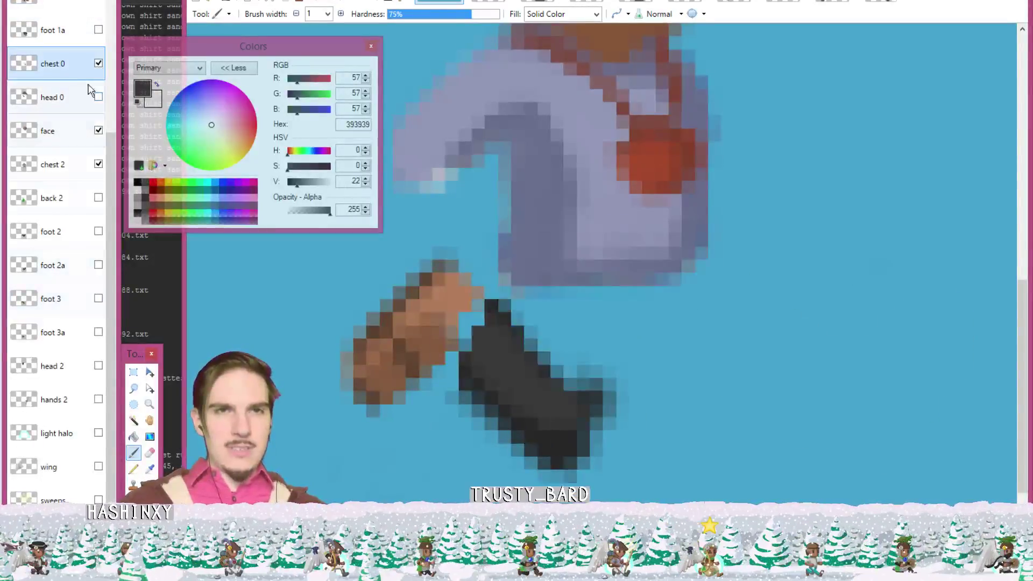
{"action": "left_click", "coordinate": [99, 29]}
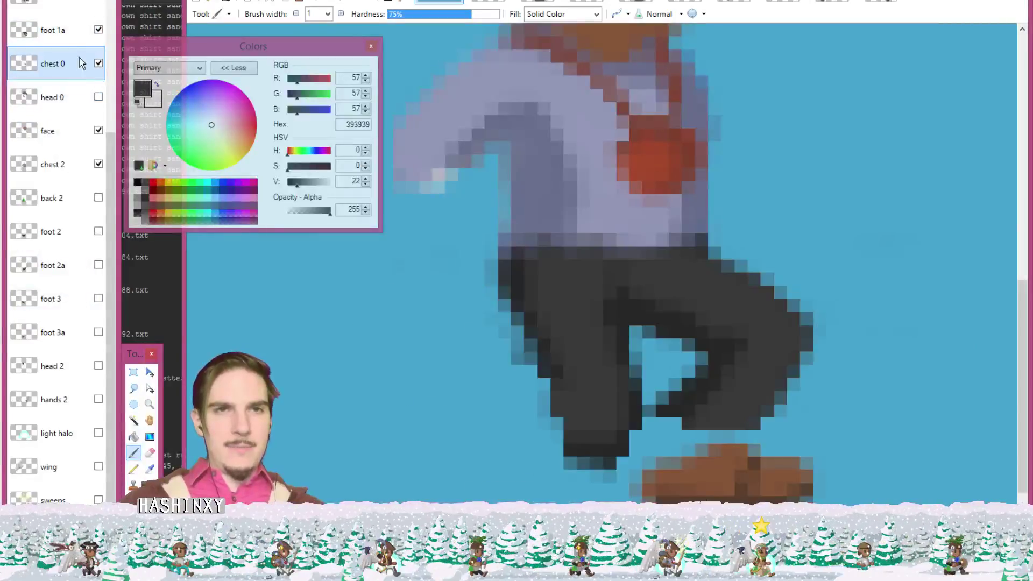
{"action": "left_click", "coordinate": [70, 29]}
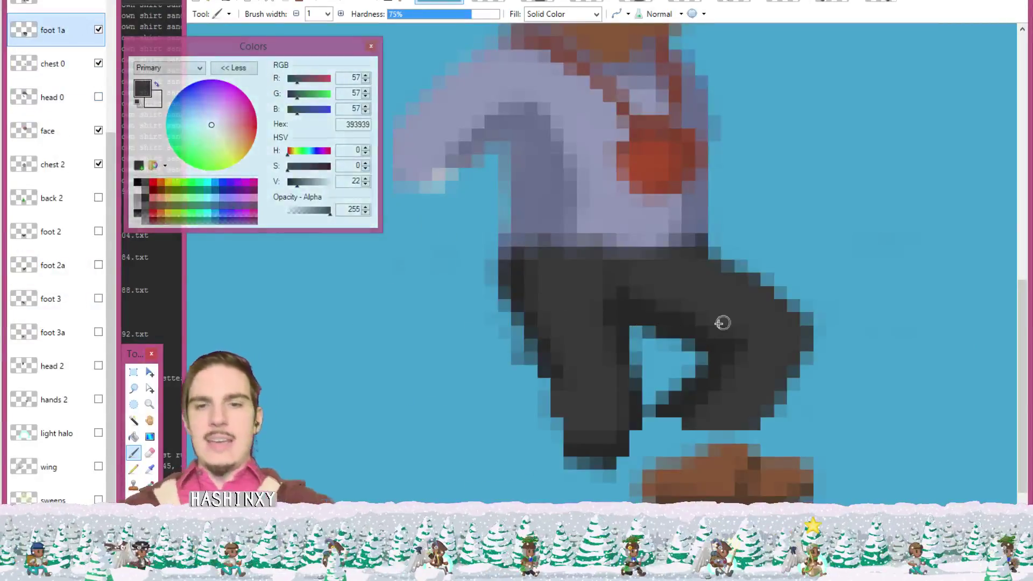
{"action": "key", "text": "k"}
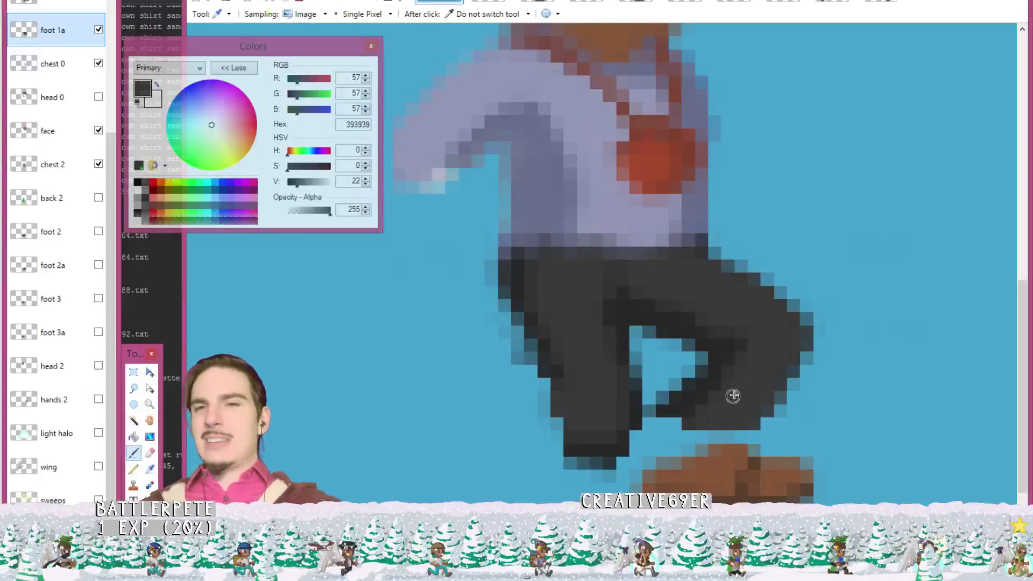
{"action": "key", "text": "b"}
{"action": "mouse_move", "coordinate": [706, 417]}
{"action": "left_mouse_down"}
{"action": "mouse_move", "coordinate": [686, 447]}
{"action": "mouse_move", "coordinate": [706, 430]}
{"action": "mouse_move", "coordinate": [694, 451]}
{"action": "mouse_move", "coordinate": [730, 436]}
{"action": "left_mouse_up"}
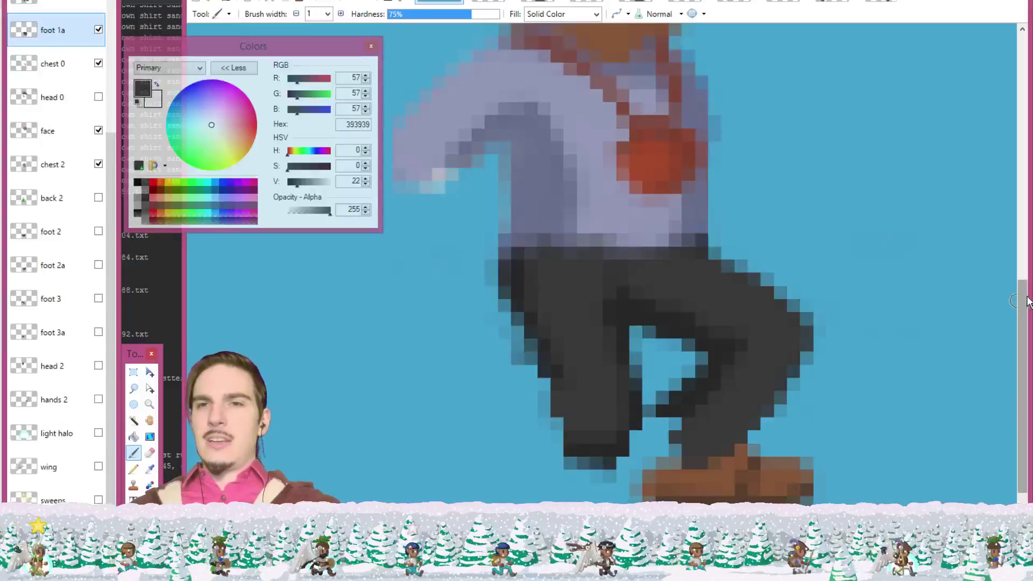
{"action": "scroll", "coordinate": [1028, 256], "scroll_direction": "up", "scroll_amount": 2}
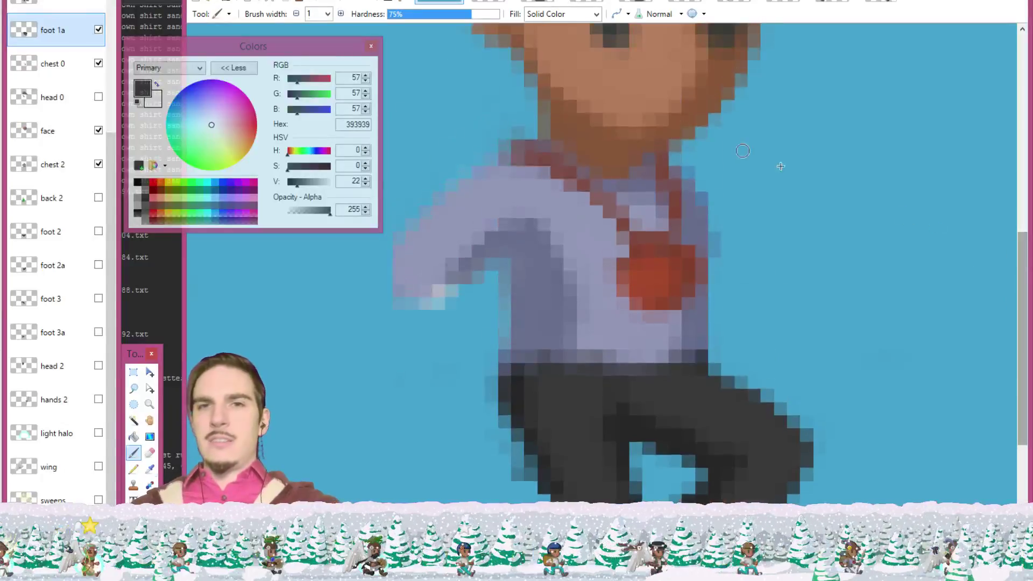
- Brighten the upper side of the forward foot with the skin tone B57F5D sampled from the face
{"action": "key", "text": "k"}
{"action": "left_click", "coordinate": [636, 65]}
{"action": "key", "text": "b"}
{"action": "scroll", "coordinate": [1025, 255], "scroll_direction": "down", "scroll_amount": 2}
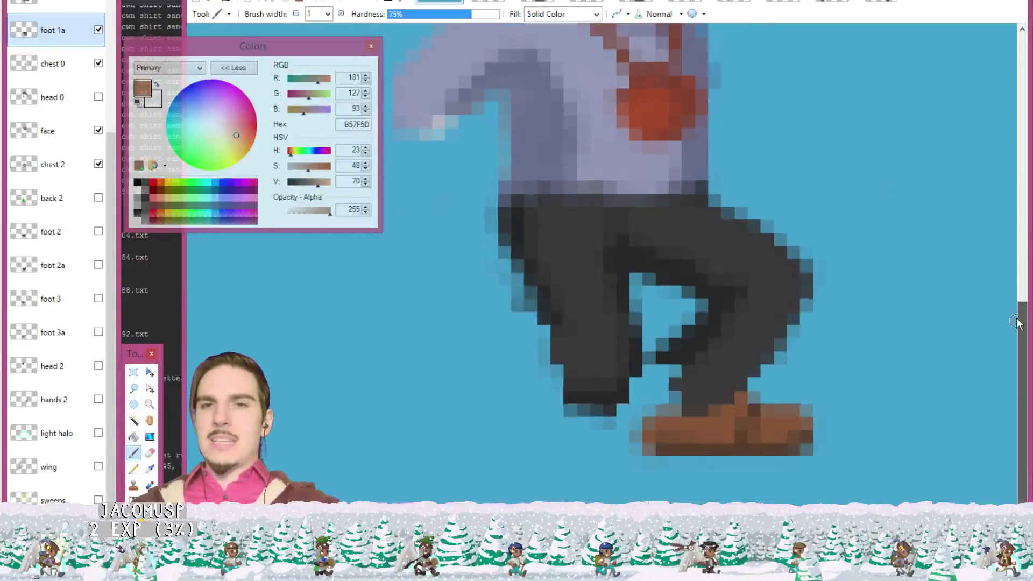
{"action": "left_click", "coordinate": [769, 419]}
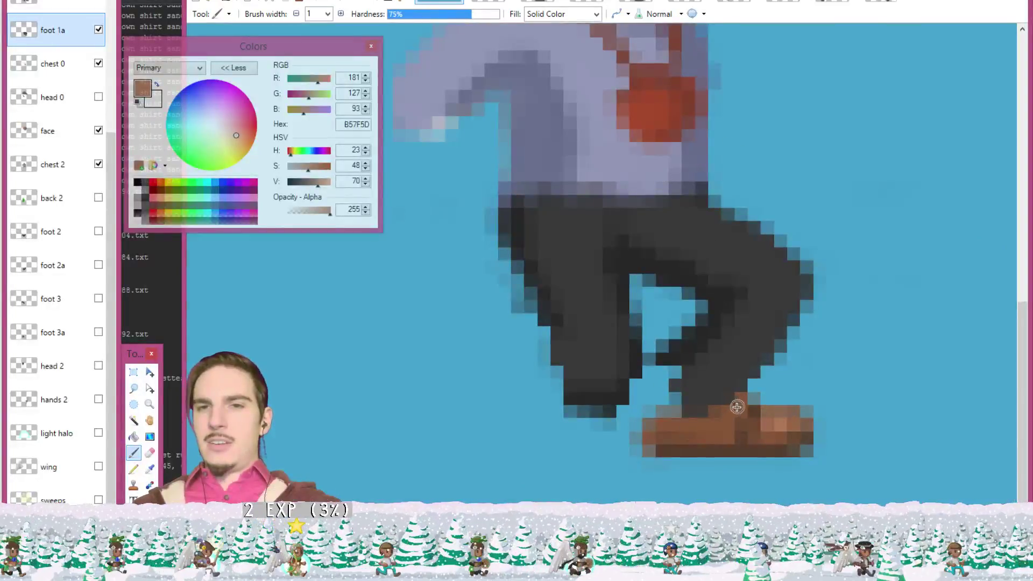
{"action": "mouse_move", "coordinate": [737, 407]}
{"action": "left_mouse_down"}
{"action": "mouse_move", "coordinate": [704, 426]}
{"action": "mouse_move", "coordinate": [670, 427]}
{"action": "mouse_move", "coordinate": [717, 418]}
{"action": "left_mouse_up"}
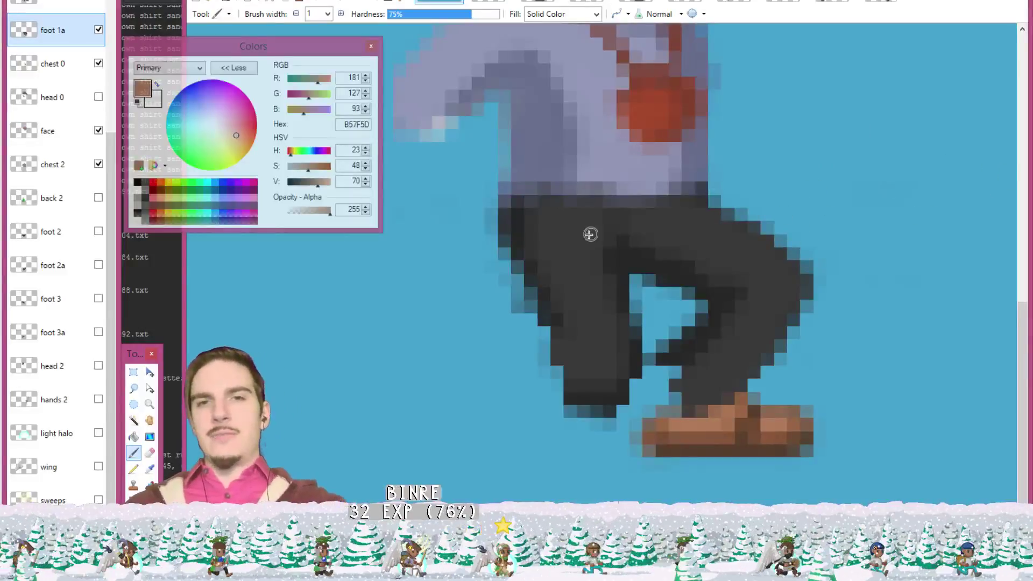
- Widen the back of the forward trouser cuff above the heel with dark grey 393939
{"action": "key", "text": "k"}
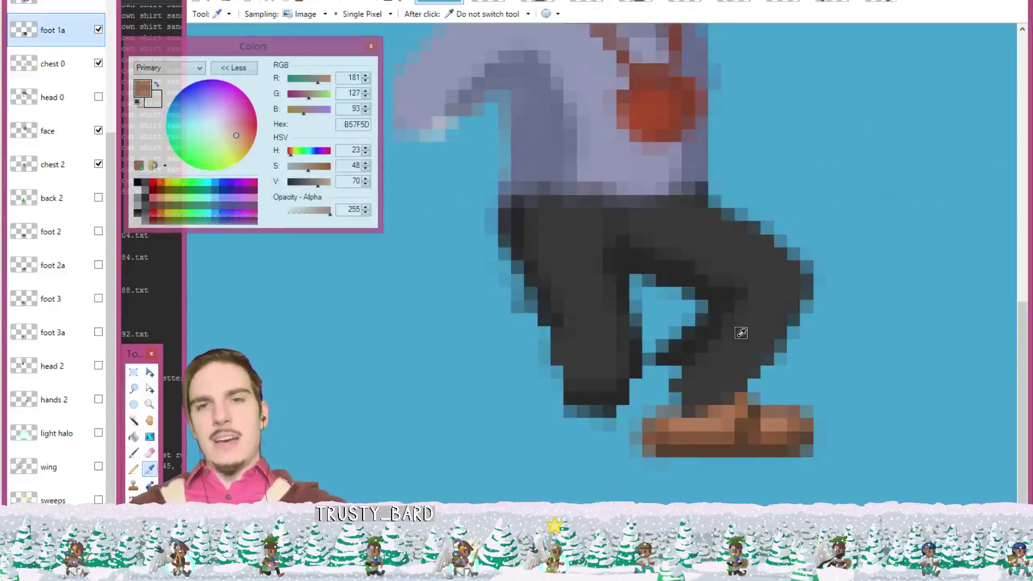
{"action": "left_click", "coordinate": [741, 333]}
{"action": "key", "text": "b"}
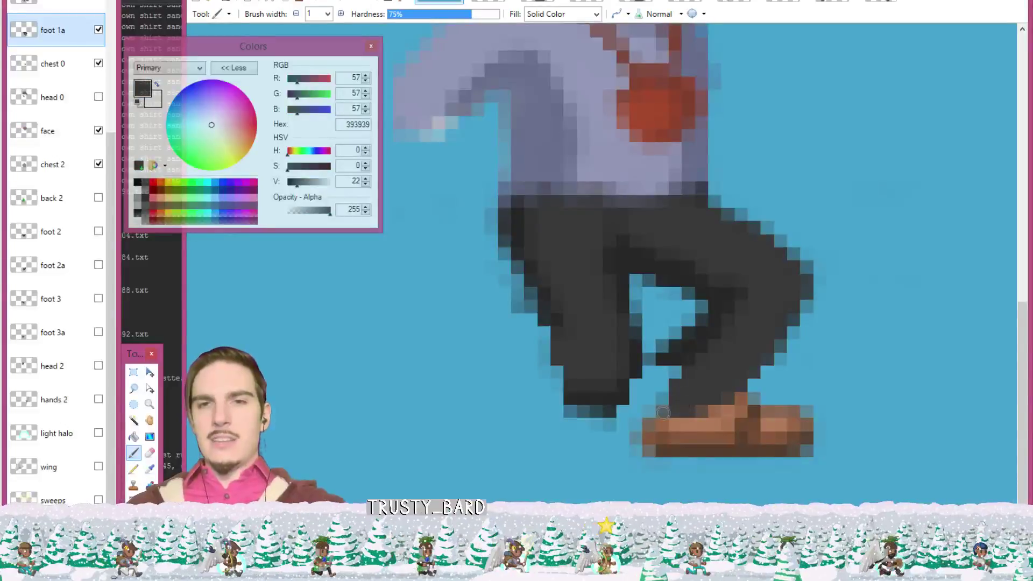
- Try to shade the gap between the two trouser cuffs with 2A2A2A, and undo it
{"action": "key", "text": "k"}
{"action": "left_click", "coordinate": [682, 356]}
{"action": "key", "text": "b"}
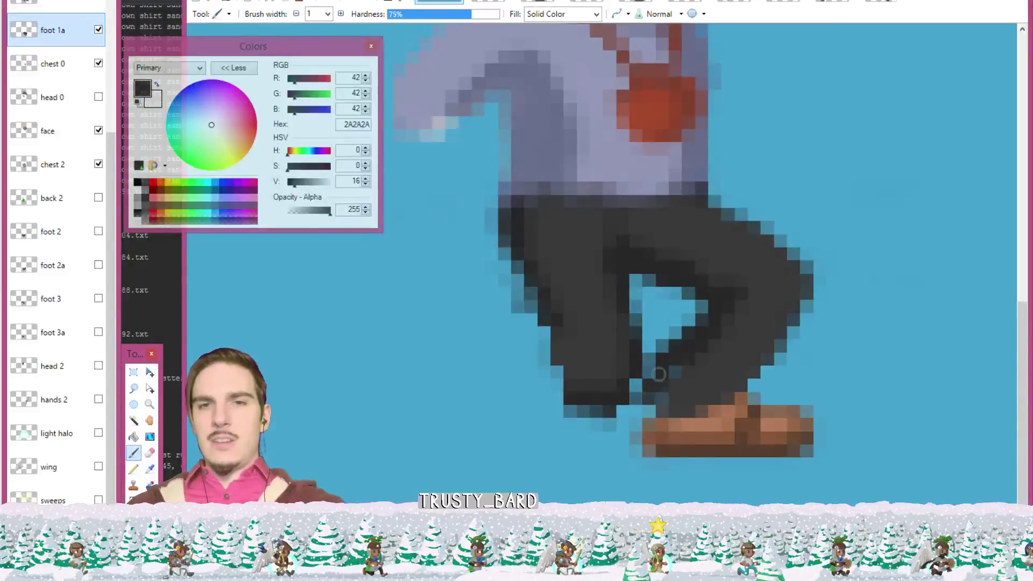
{"action": "mouse_move", "coordinate": [658, 374]}
{"action": "left_mouse_down"}
{"action": "mouse_move", "coordinate": [640, 412]}
{"action": "mouse_move", "coordinate": [625, 376]}
{"action": "mouse_move", "coordinate": [635, 375]}
{"action": "mouse_move", "coordinate": [625, 398]}
{"action": "mouse_move", "coordinate": [670, 376]}
{"action": "left_mouse_up"}
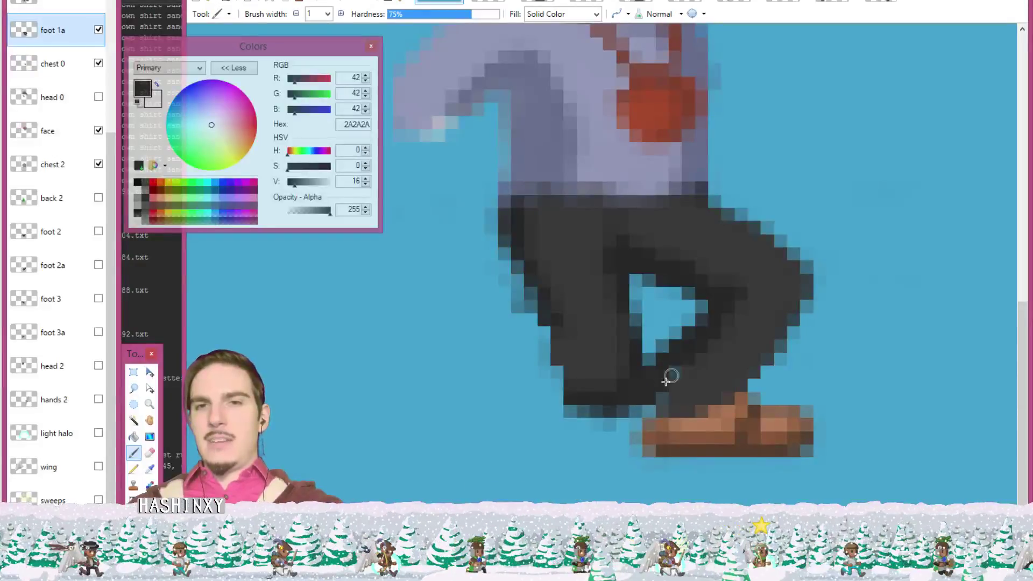
{"action": "key", "text": "ctrl+z"}
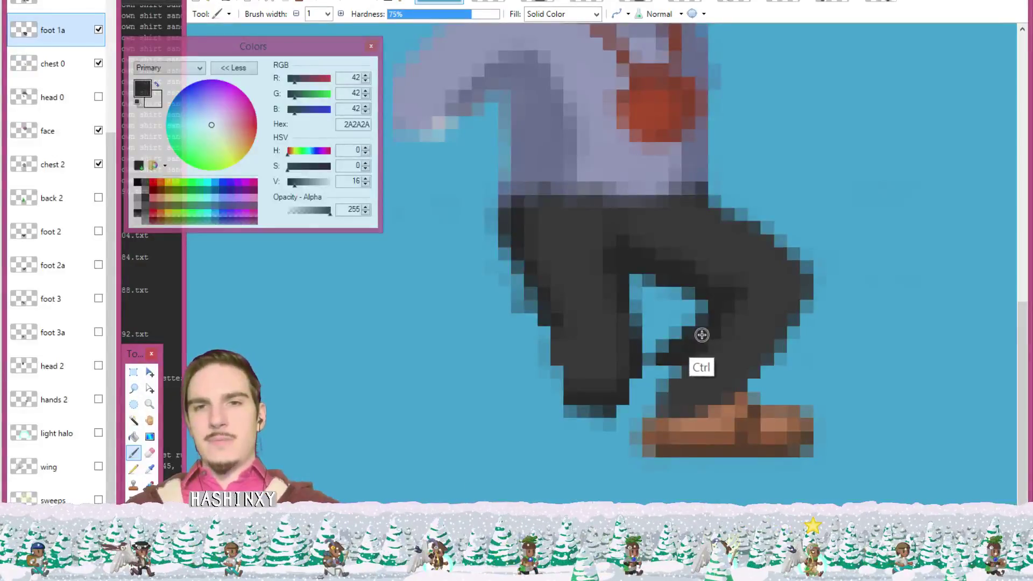
- Erase the stray pixel behind the forward calf and darken the leg's back edge down to the cuff with 262626
{"action": "key", "text": "e"}
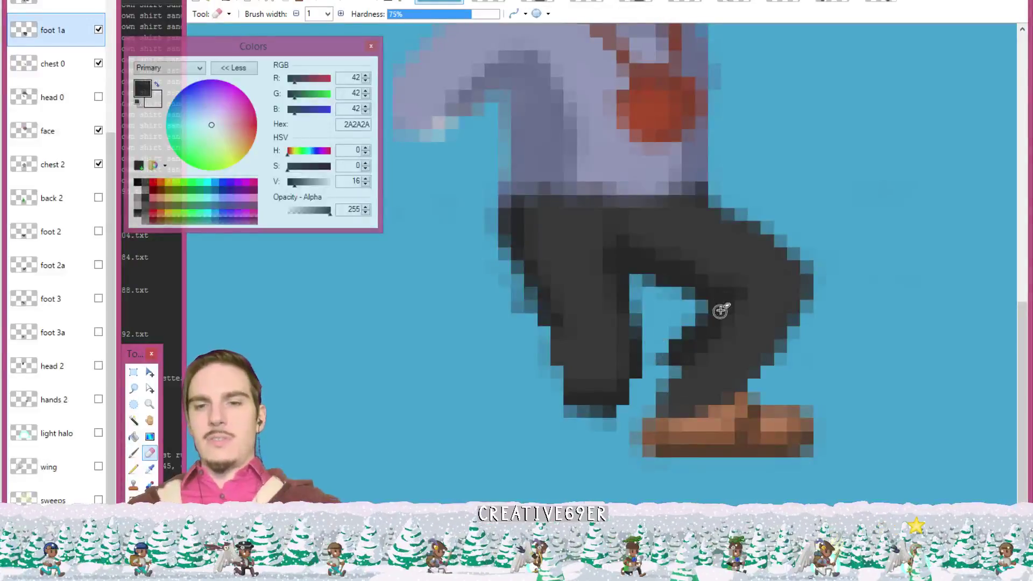
{"action": "key", "text": "l"}
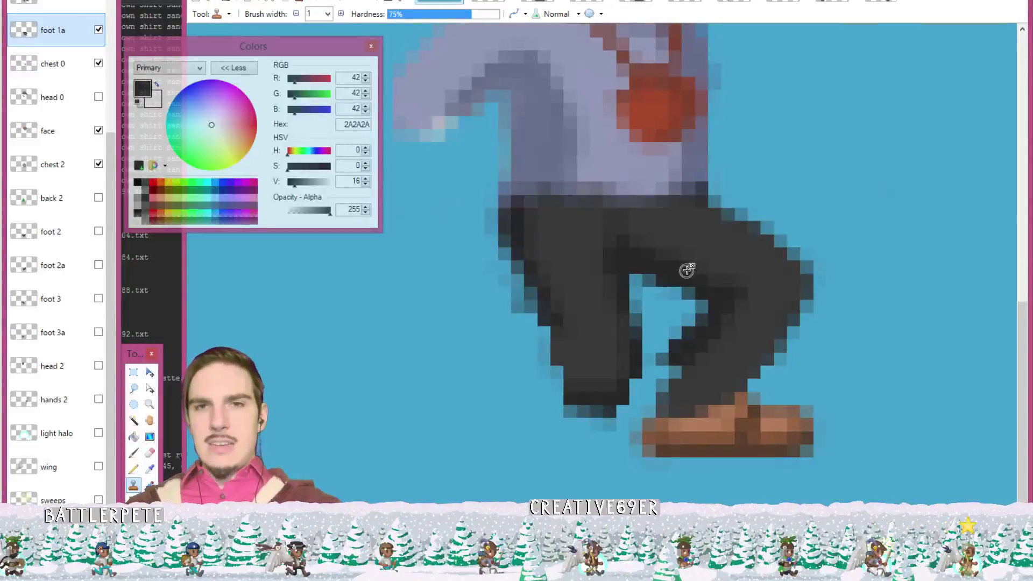
{"action": "key", "text": "k"}
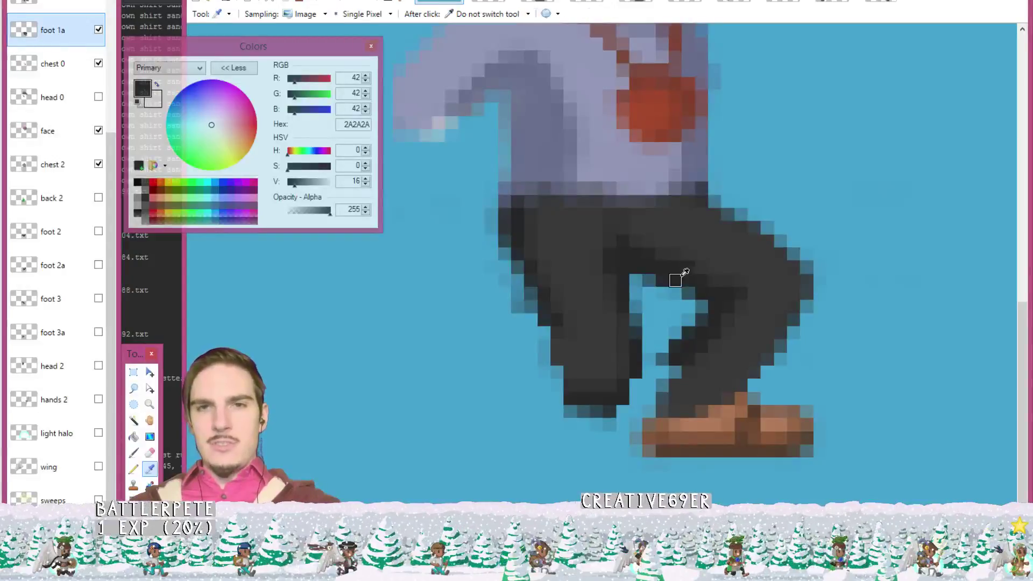
{"action": "key", "text": "b"}
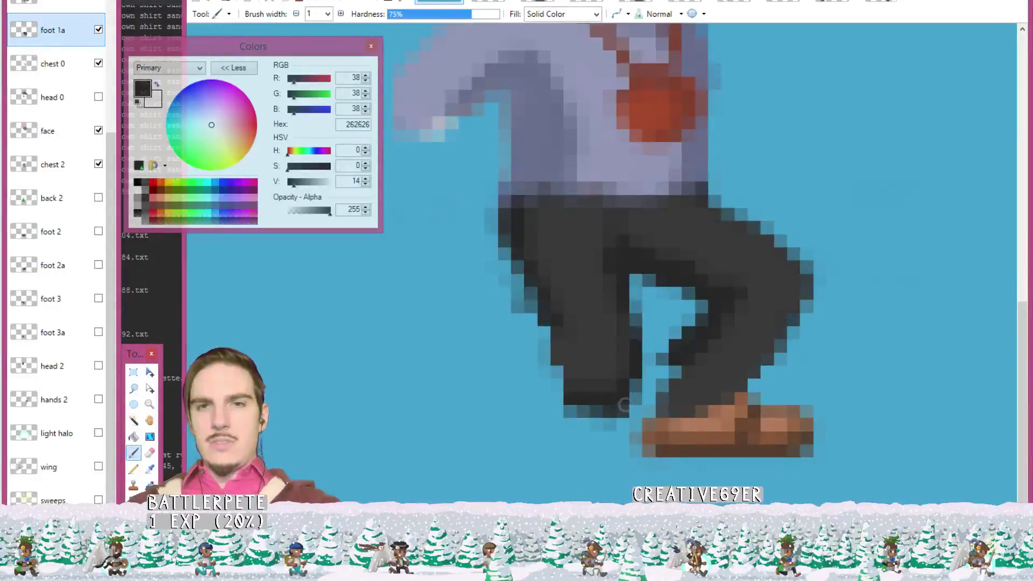
{"action": "mouse_move", "coordinate": [675, 368]}
{"action": "left_mouse_down"}
{"action": "mouse_move", "coordinate": [642, 407]}
{"action": "mouse_move", "coordinate": [676, 365]}
{"action": "left_mouse_up"}
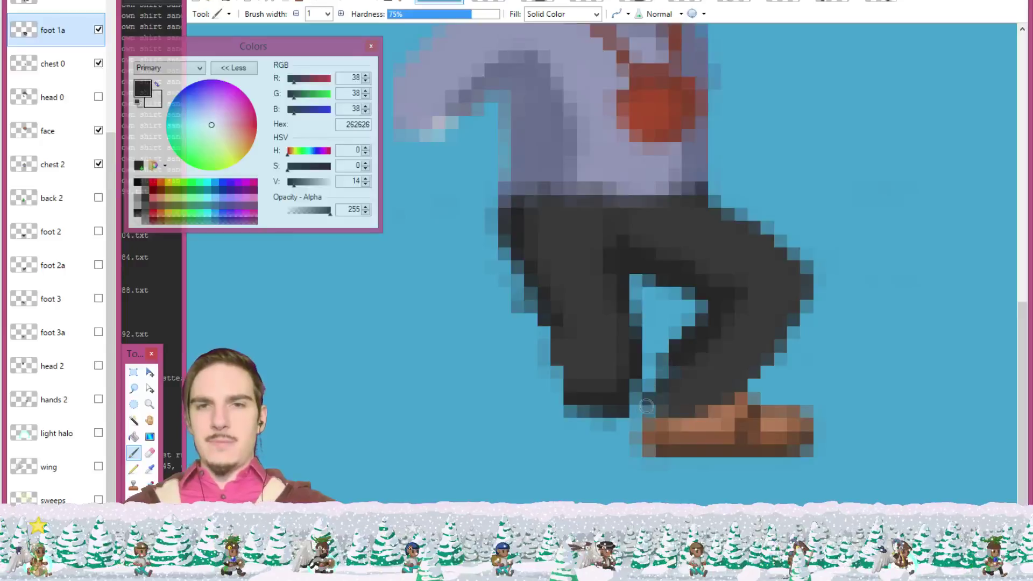
{"action": "mouse_move", "coordinate": [657, 396]}
{"action": "left_mouse_down"}
{"action": "mouse_move", "coordinate": [680, 362]}
{"action": "mouse_move", "coordinate": [664, 379]}
{"action": "left_mouse_up"}
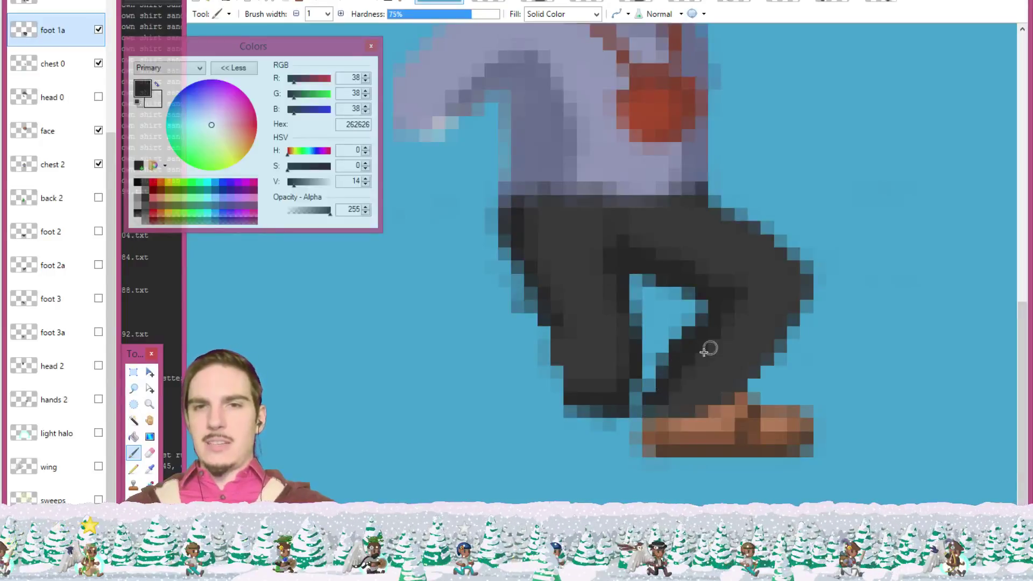
- Blend the forward cuff above the heel with 303030 and touch up the inner leg edges with 262626
{"action": "key", "text": "k"}
{"action": "left_click", "coordinate": [672, 403]}
{"action": "key", "text": "b"}
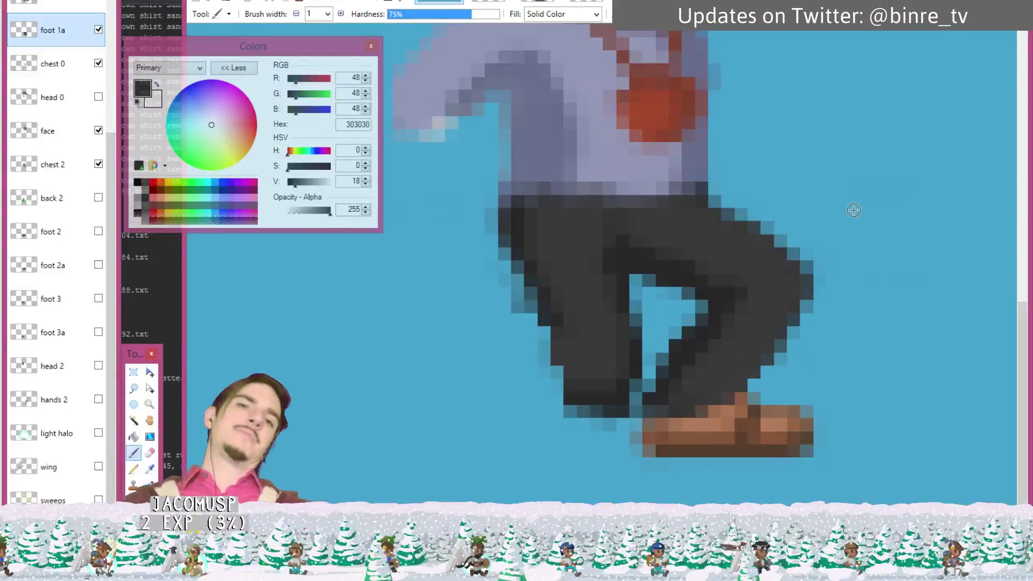
{"action": "key", "text": "k"}
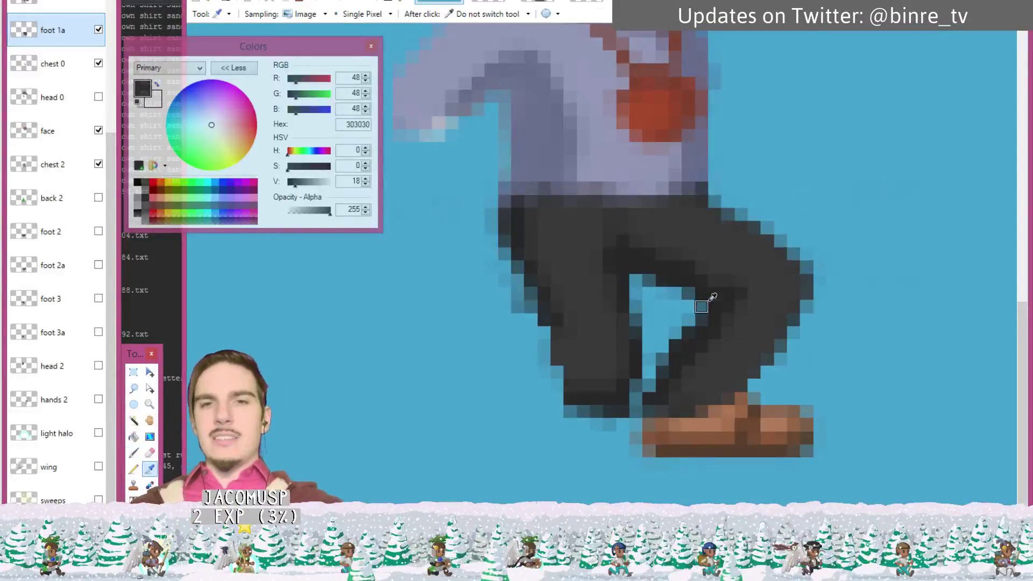
{"action": "key", "text": "b"}
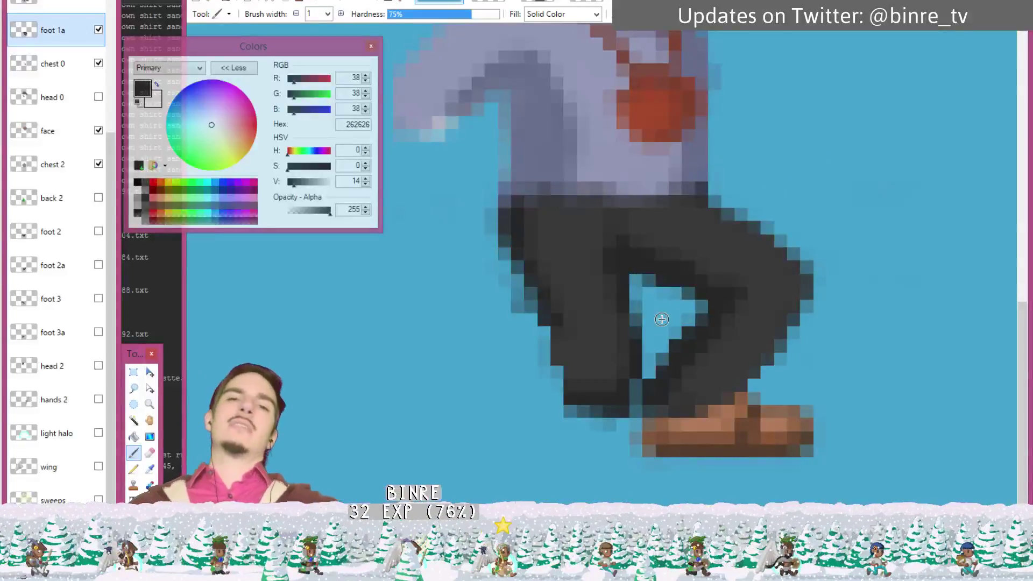
- Darken the rear trouser leg's inner edge near the cuff with 252526, and save the drawing
{"action": "key", "text": "k"}
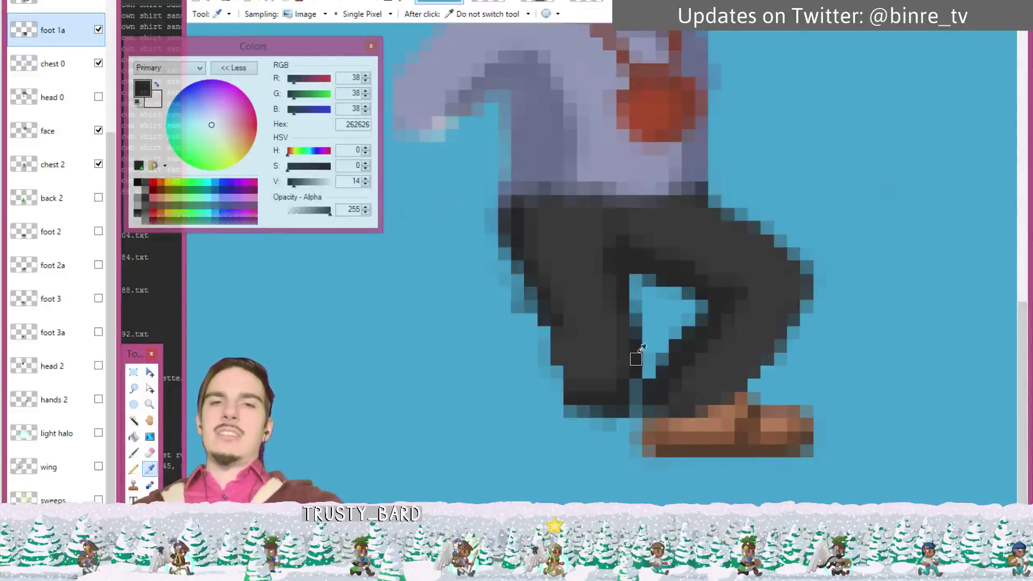
{"action": "left_click", "coordinate": [636, 370]}
{"action": "key", "text": "b"}
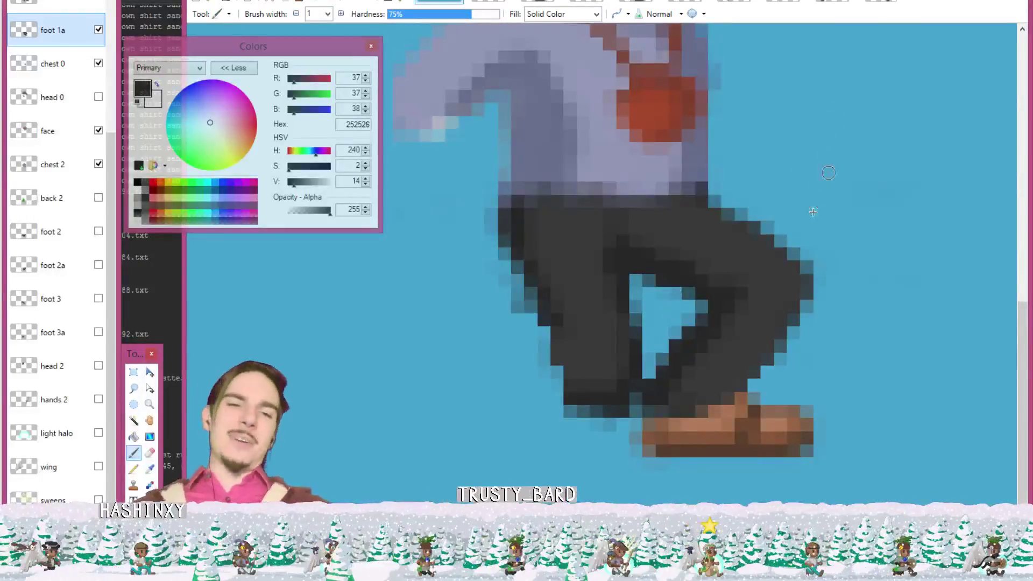
{"action": "key", "text": "ctrl"}
{"action": "key", "text": "ctrl+s"}
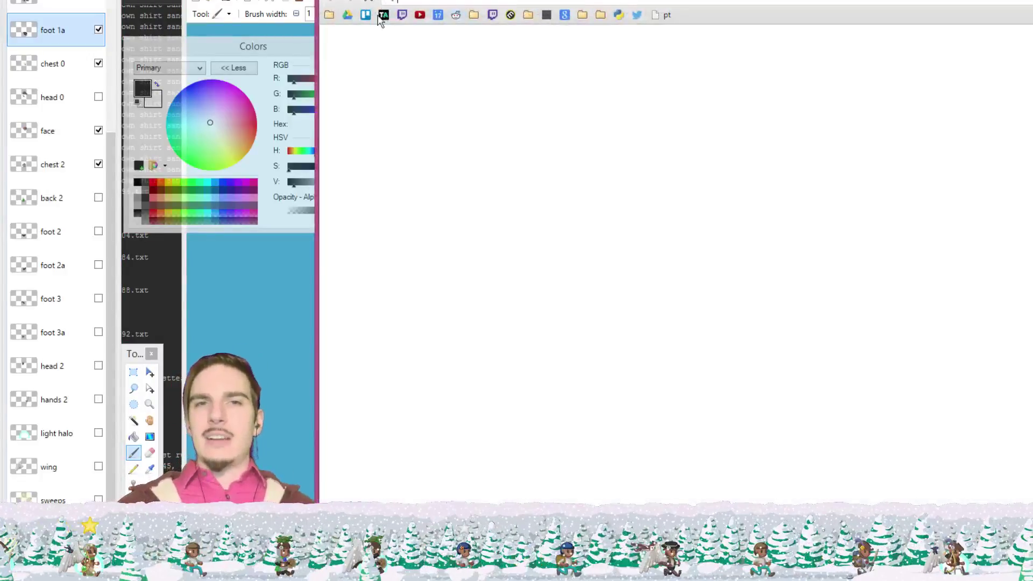
- Switch to the browser, open the binre's backlog board in Trello, and review its Limbo and Future lists
{"action": "left_click", "coordinate": [366, 15]}
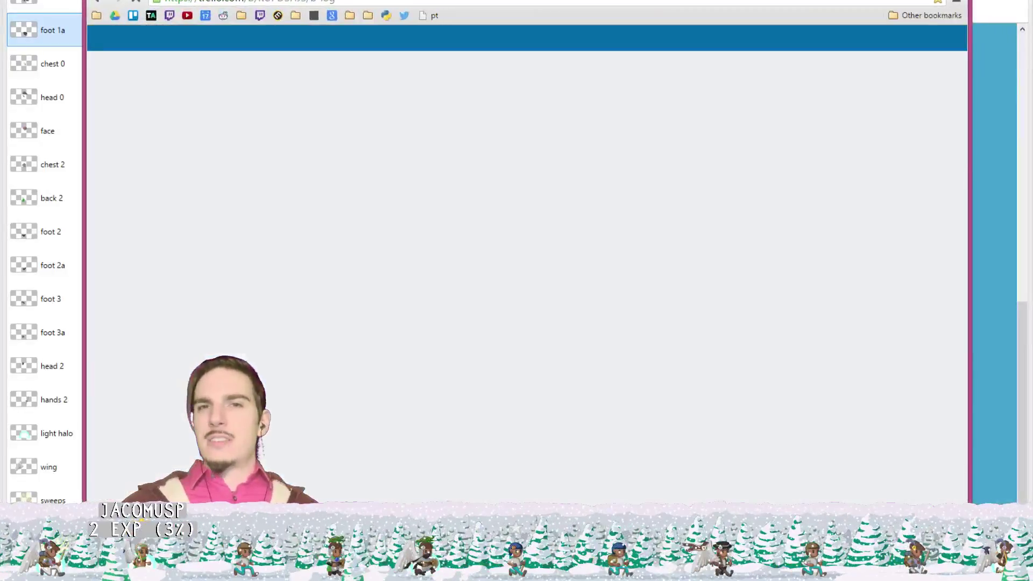
{"action": "scroll", "coordinate": [703, 172], "scroll_direction": "down", "scroll_amount": 5}
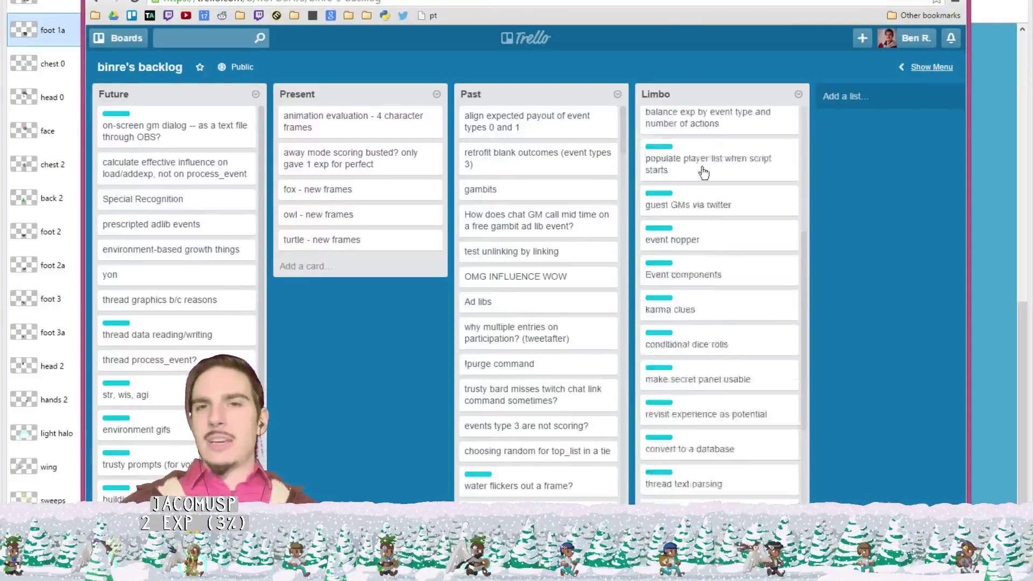
{"action": "scroll", "coordinate": [704, 172], "scroll_direction": "down", "scroll_amount": 1}
{"action": "scroll", "coordinate": [706, 220], "scroll_direction": "up", "scroll_amount": 8}
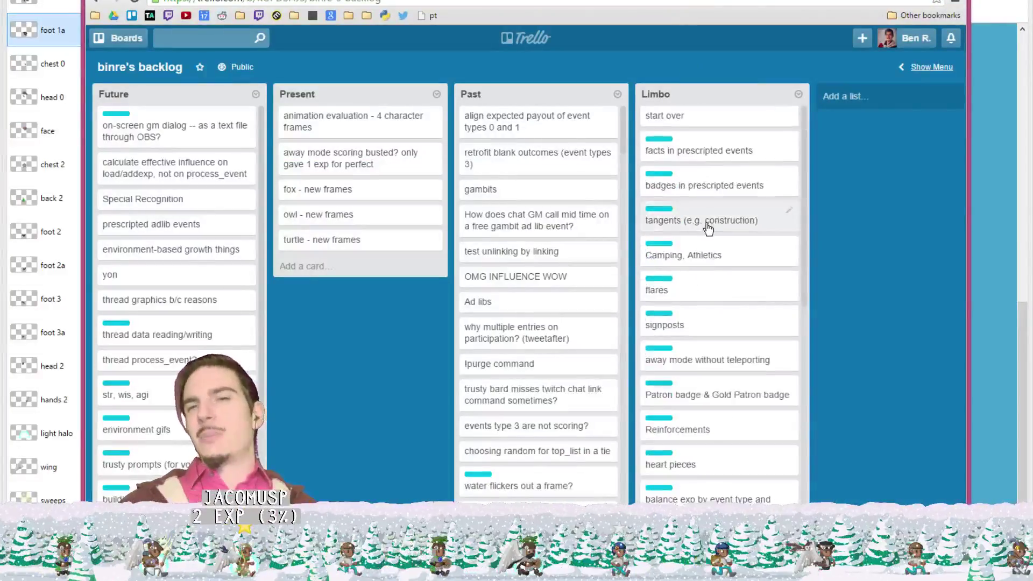
{"action": "scroll", "coordinate": [708, 229], "scroll_direction": "down", "scroll_amount": 5}
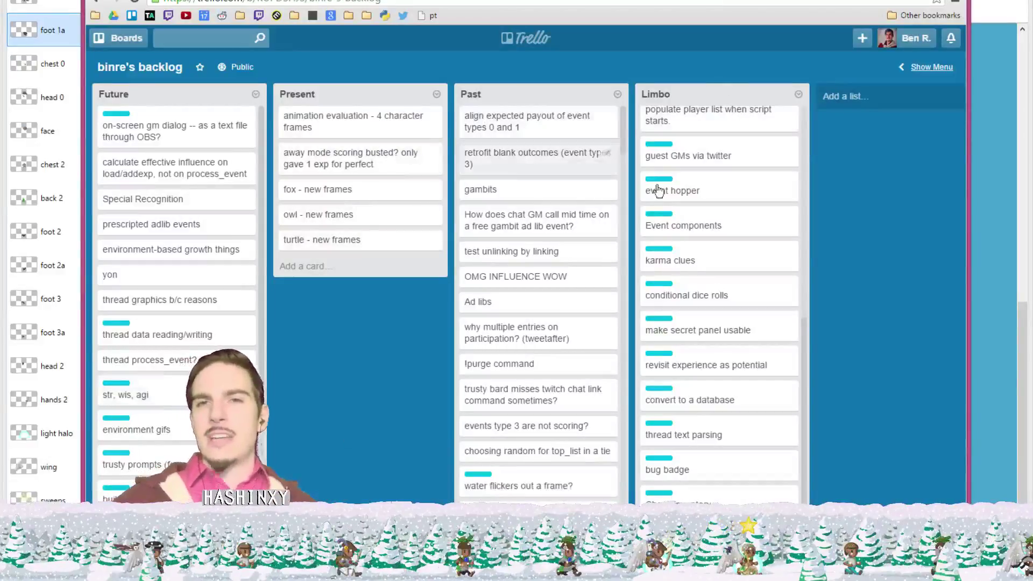
{"action": "scroll", "coordinate": [722, 188], "scroll_direction": "up", "scroll_amount": 10}
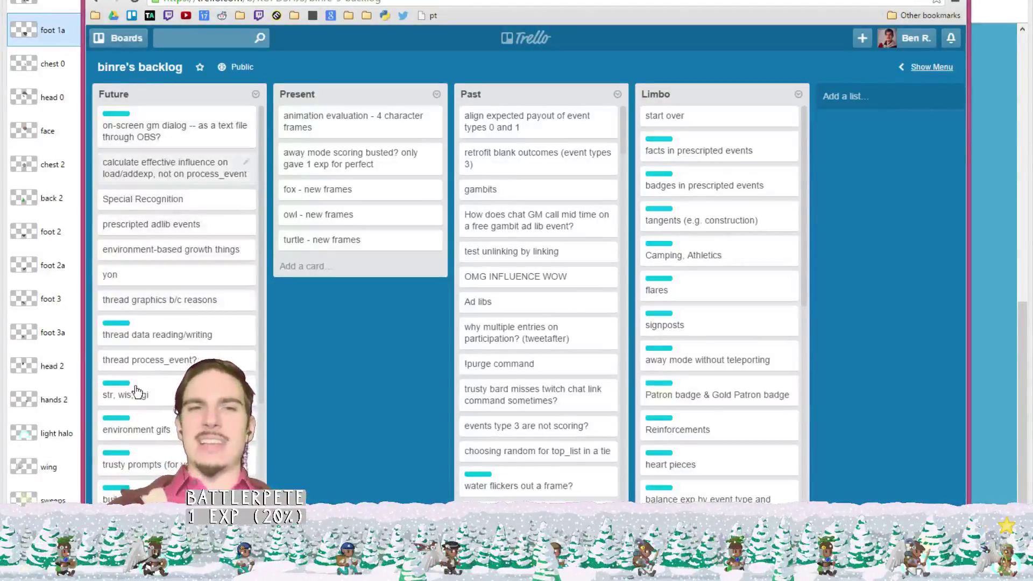
{"action": "scroll", "coordinate": [148, 240], "scroll_direction": "down", "scroll_amount": 3}
{"action": "scroll", "coordinate": [150, 234], "scroll_direction": "up", "scroll_amount": 3}
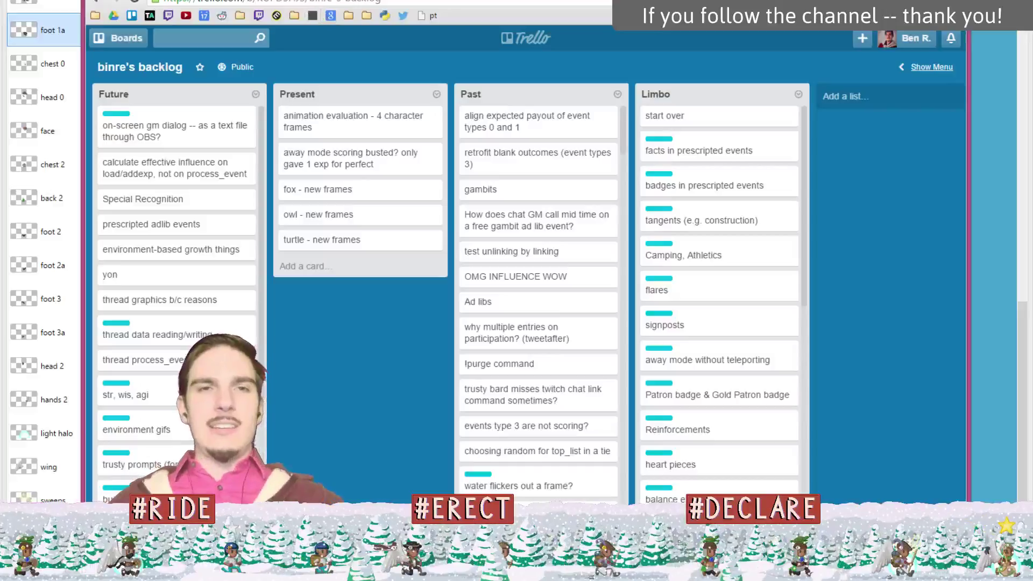
- Go to the binre.tv page and open the binre.tv/sidequest/lv/ directory index
{"action": "key", "text": "ctrl+Tab"}
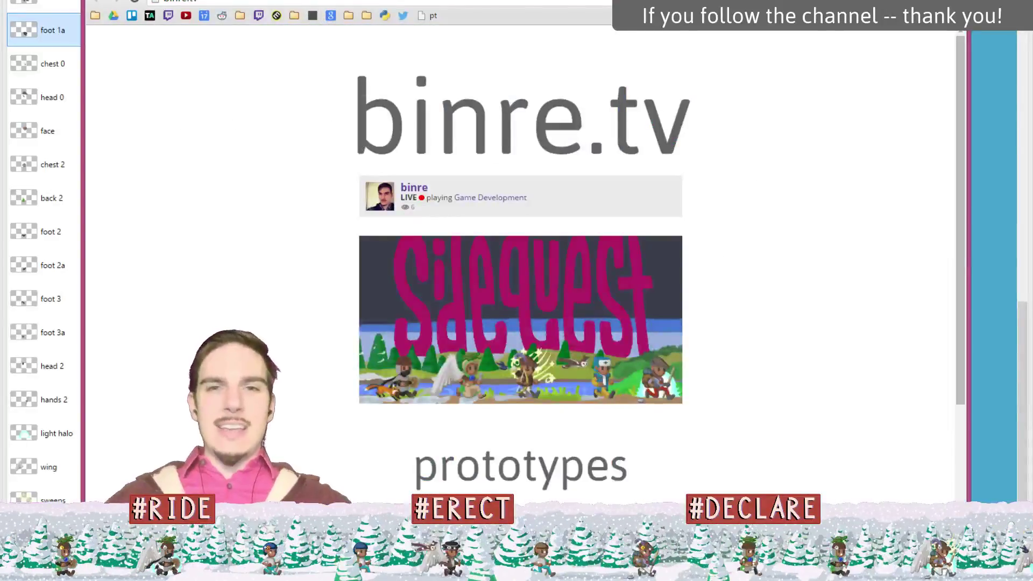
{"action": "left_click", "coordinate": [295, 2]}
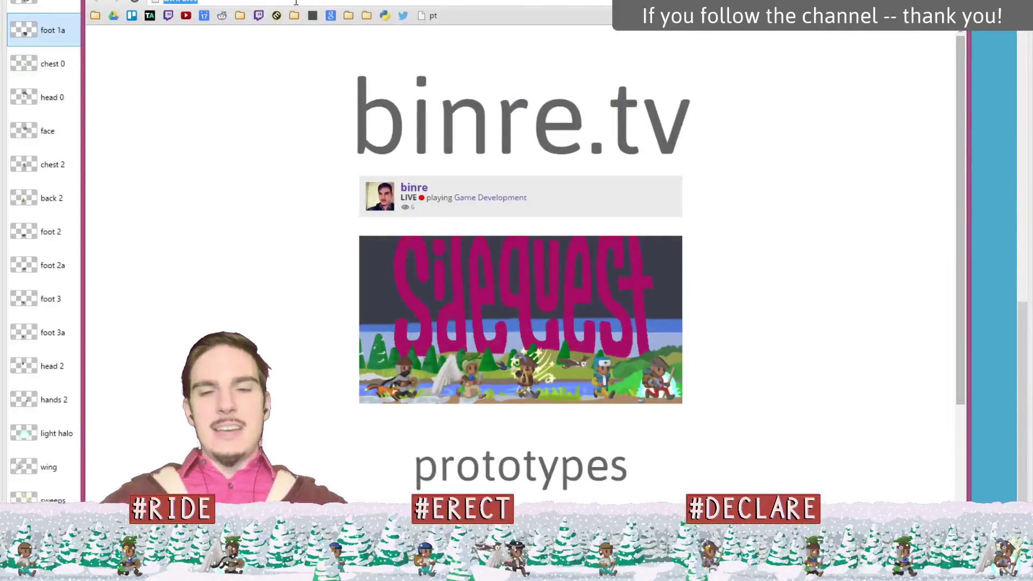
{"action": "left_click", "coordinate": [296, 3]}
{"action": "type", "text": "/side"}
{"action": "key", "text": "Down"}
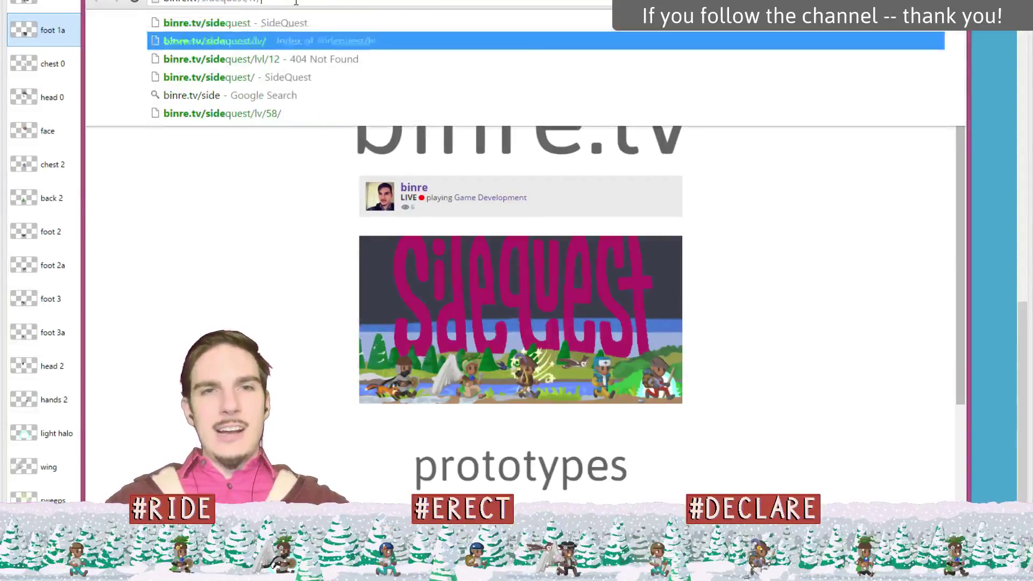
{"action": "key", "text": "Down"}
{"action": "key", "text": "Up"}
{"action": "key", "text": "Return"}
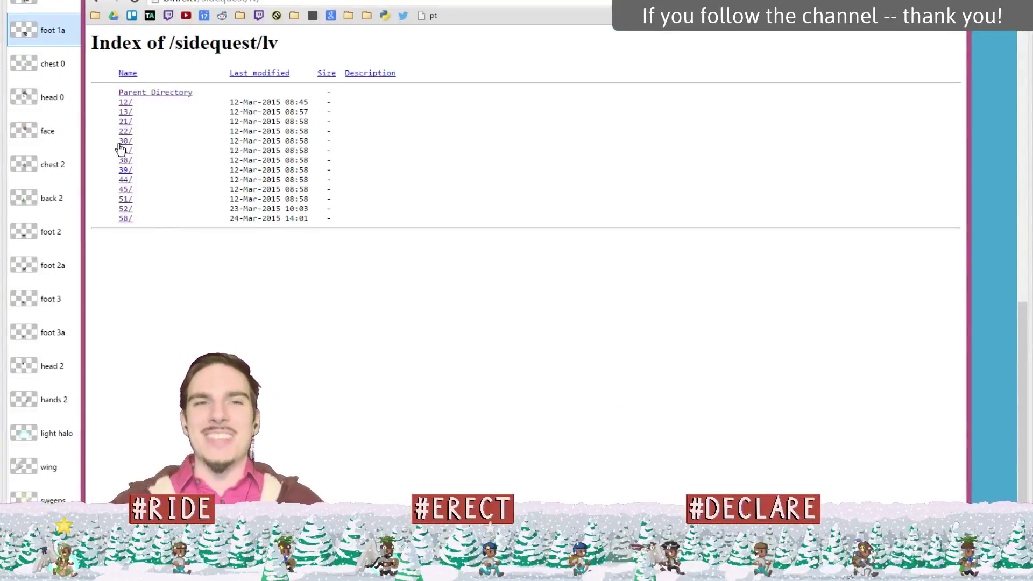
- View the character animations in the 12/ and 13/ folders of /sidequest/lv, enlarging the page to 250%
{"action": "left_click", "coordinate": [125, 106]}
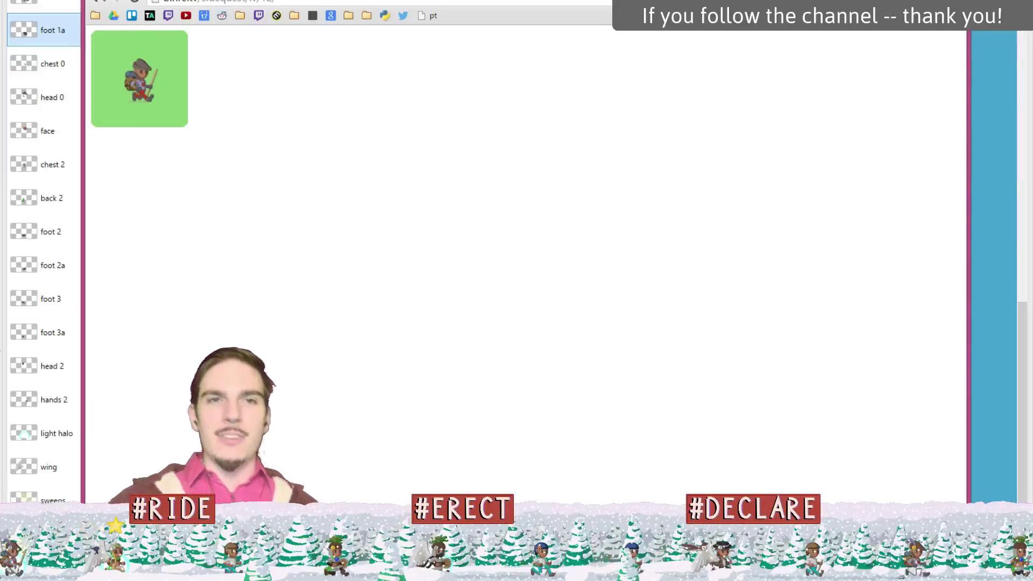
{"action": "left_click", "coordinate": [96, 2]}
{"action": "left_click", "coordinate": [125, 111]}
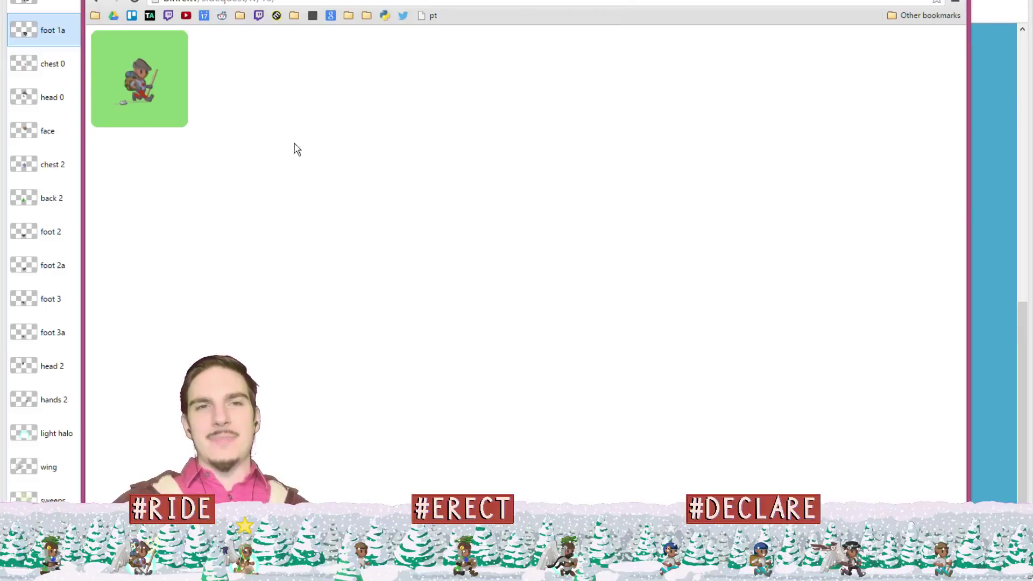
{"action": "key", "text": "ctrl+plus"}
{"action": "key", "text": "ctrl+plus"}
{"action": "key", "text": "ctrl+plus"}
{"action": "key", "text": "ctrl+plus"}
{"action": "key", "text": "ctrl+plus"}
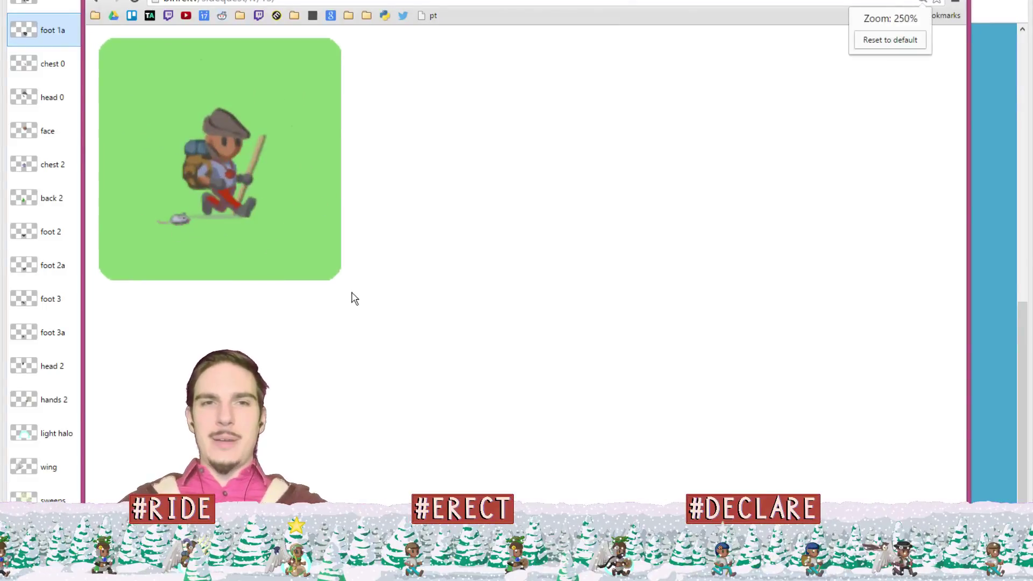
- View the character animations in the 21/ and 22/ folders, return to the directory index, and reset the page zoom to default
{"action": "left_click", "coordinate": [97, 2]}
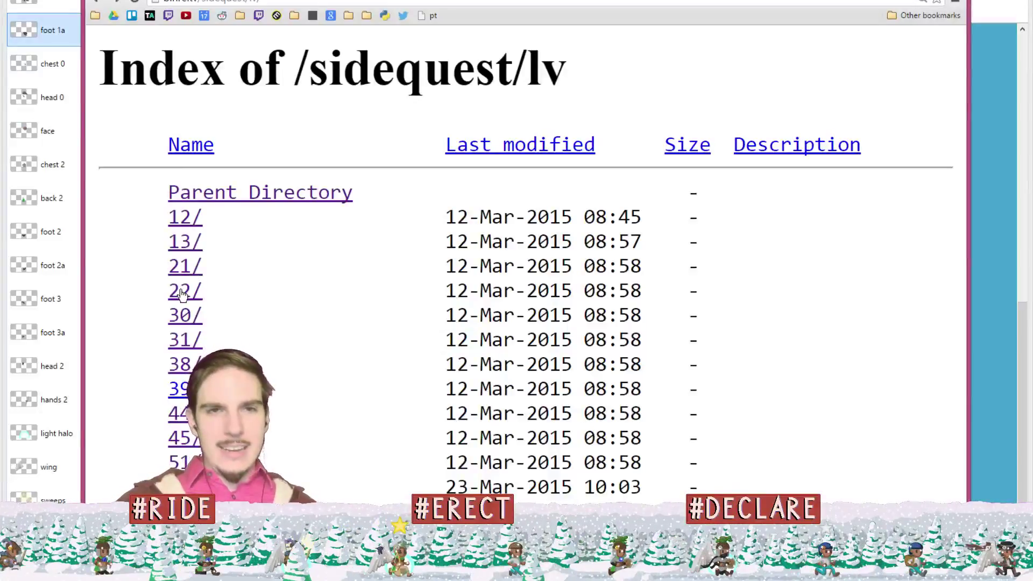
{"action": "left_click", "coordinate": [185, 267]}
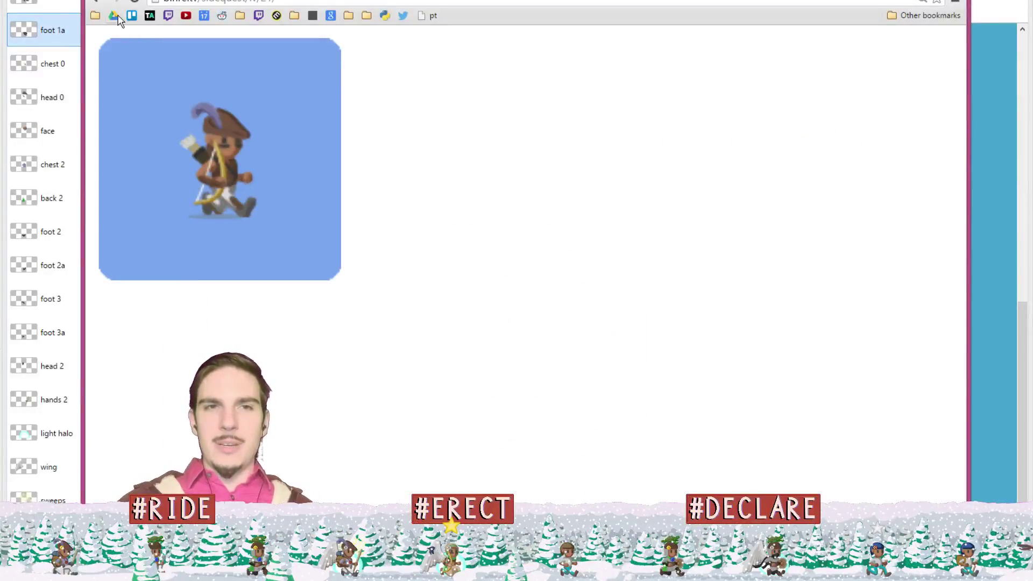
{"action": "left_click", "coordinate": [94, 3]}
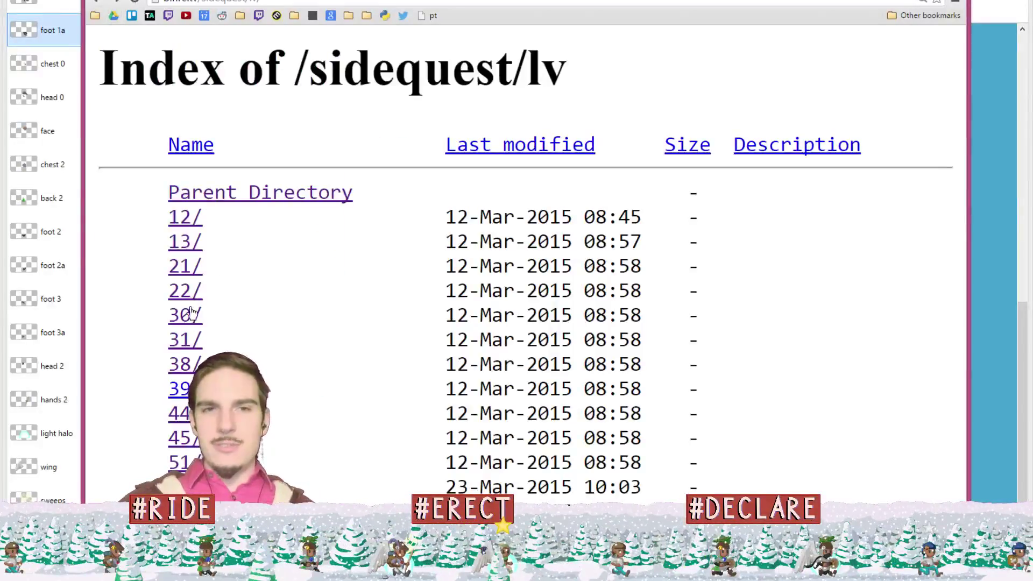
{"action": "left_click", "coordinate": [188, 292]}
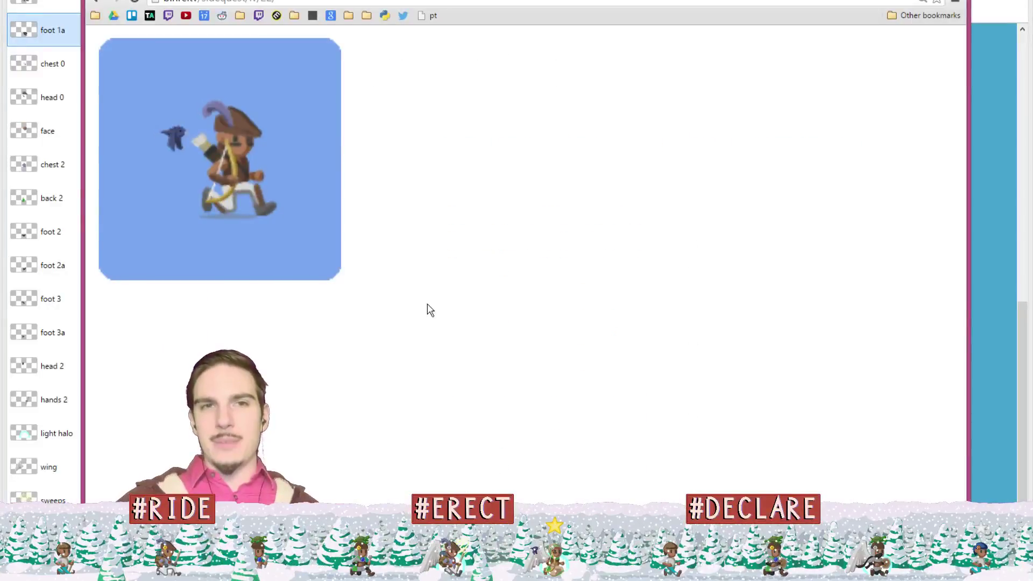
{"action": "left_click", "coordinate": [94, 3]}
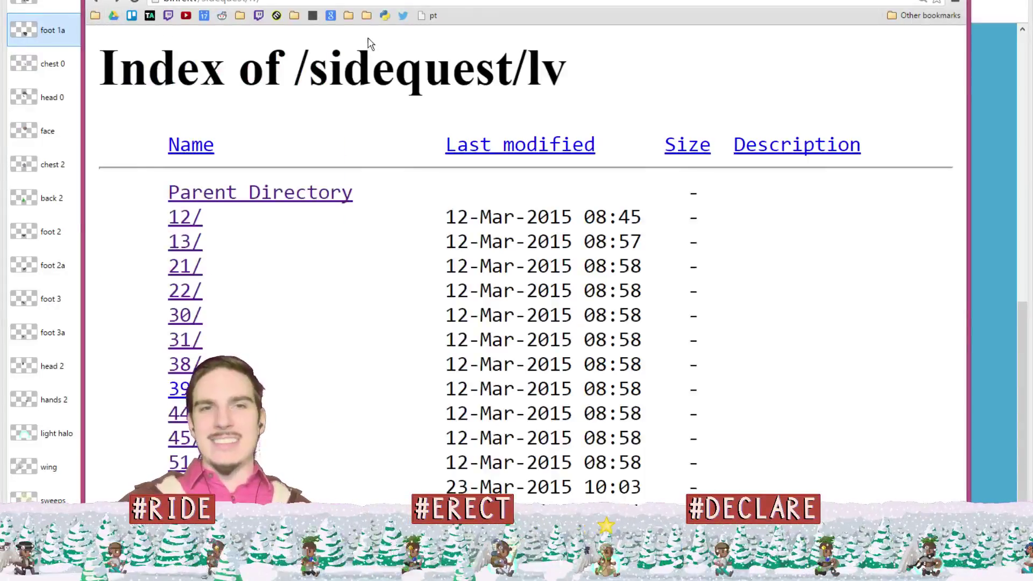
{"action": "left_click", "coordinate": [923, 2]}
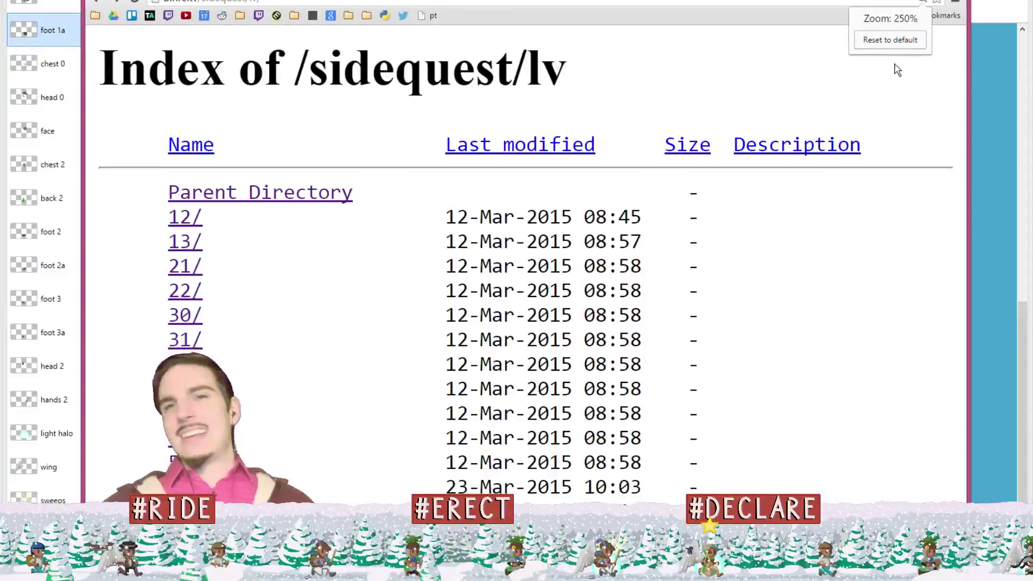
{"action": "left_click", "coordinate": [898, 42]}
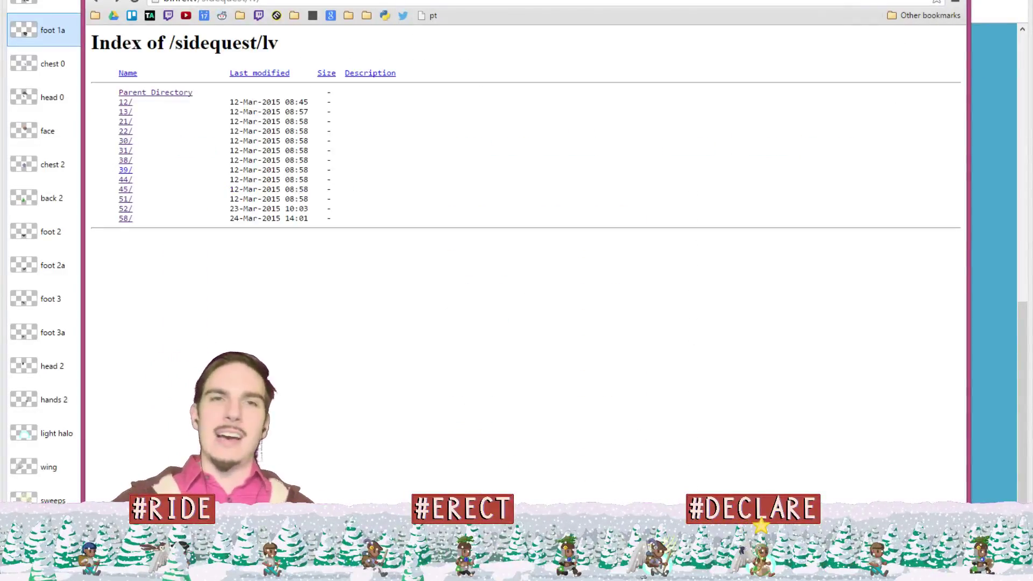
- Glance over the binre's backlog board in Trello, and switch back to the character drawing in paint.net
{"action": "key", "text": "ctrl+Tab"}
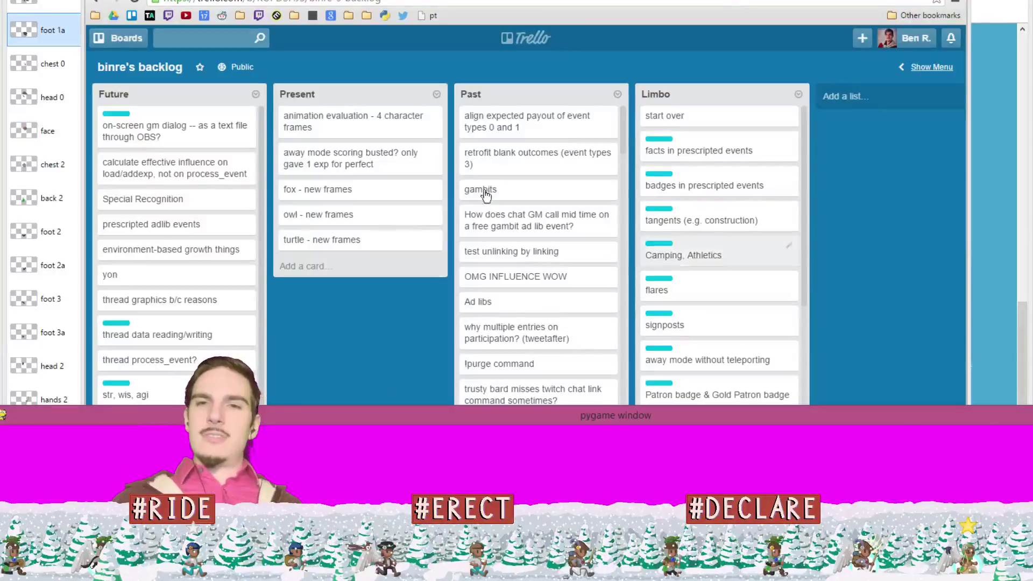
{"action": "left_click", "coordinate": [790, 73]}
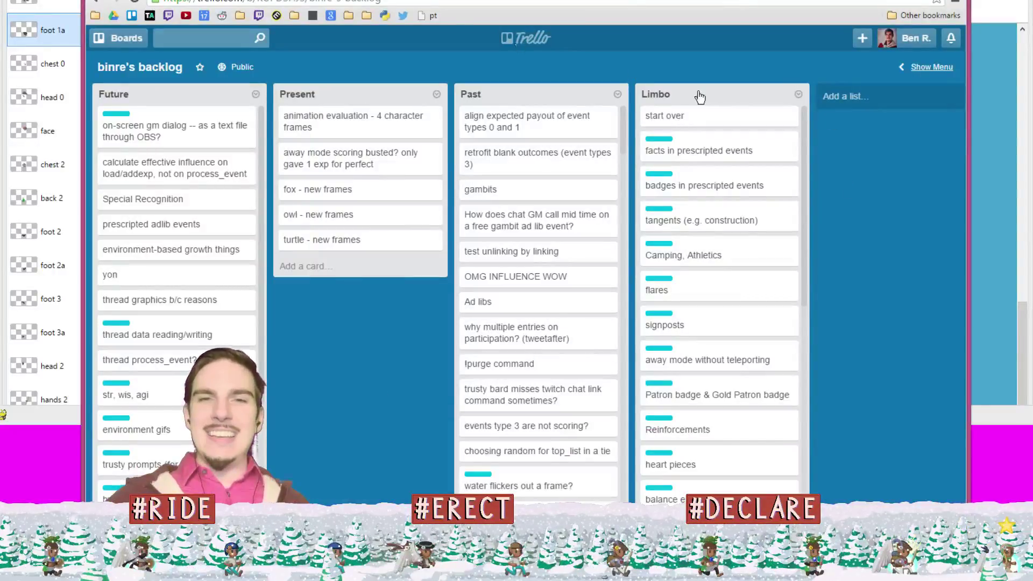
{"action": "key", "text": "alt+Tab"}
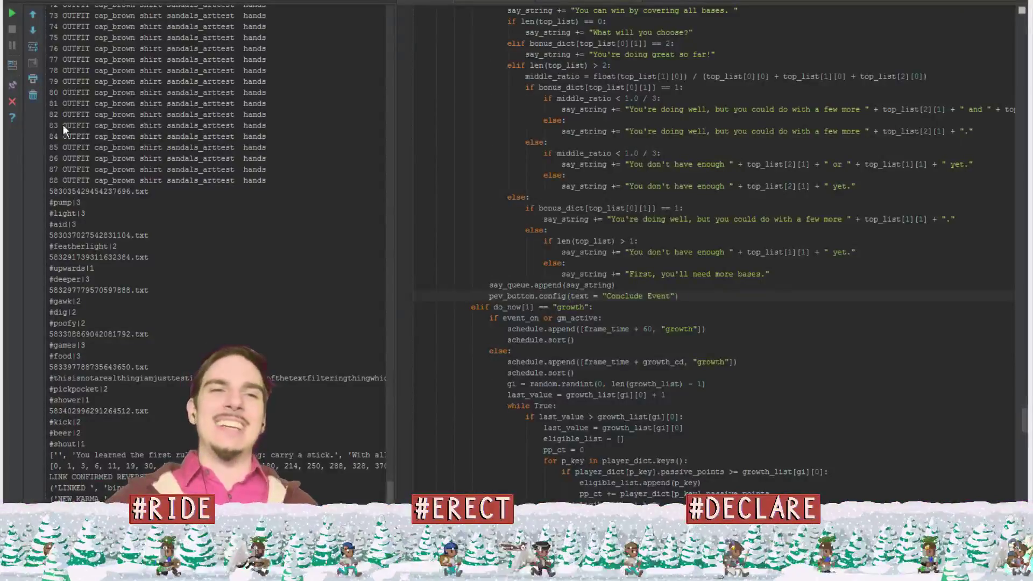
{"action": "mouse_move", "coordinate": [108, 182]}
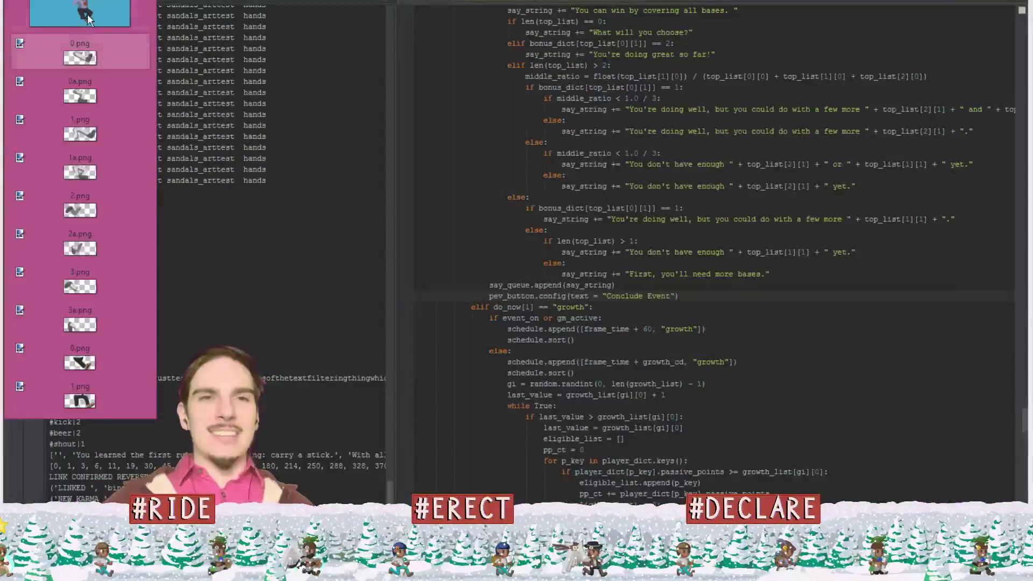
{"action": "left_click", "coordinate": [79, 54]}
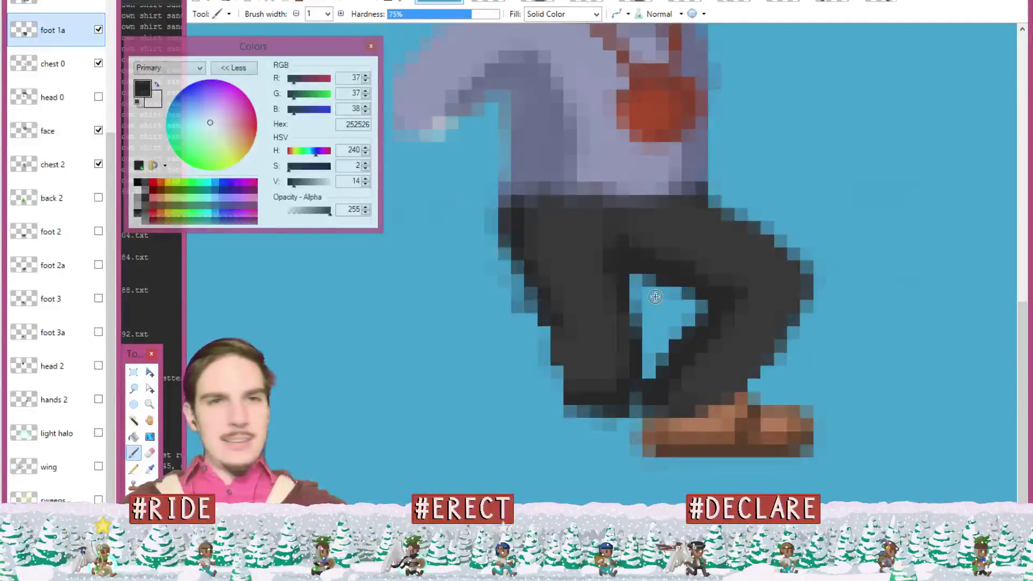
- Show the foot 3a layer with foot 1a and extend the raised rear leg's cuff toward the sandal with 393939
{"action": "left_click", "coordinate": [98, 31]}
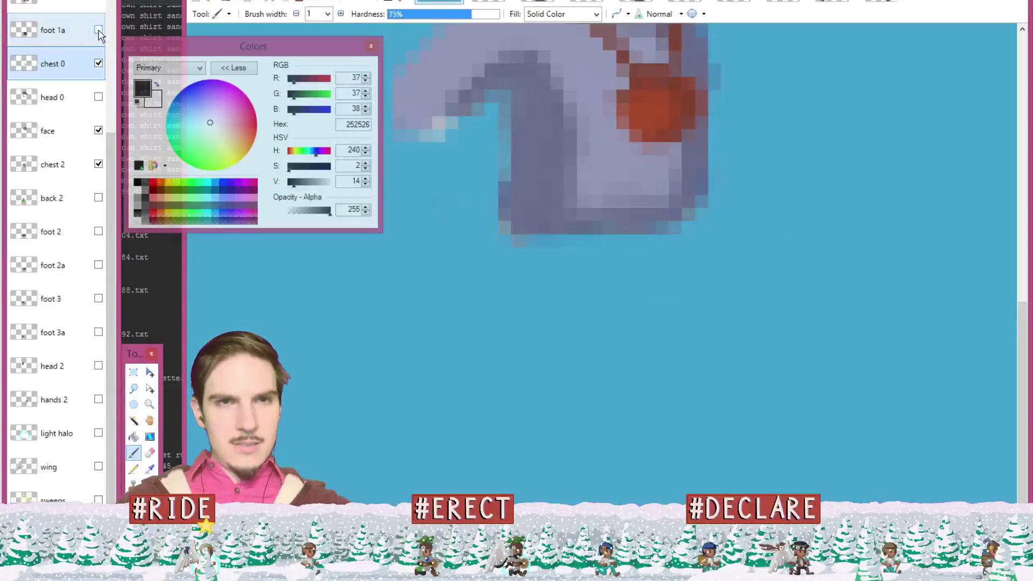
{"action": "left_click", "coordinate": [99, 31]}
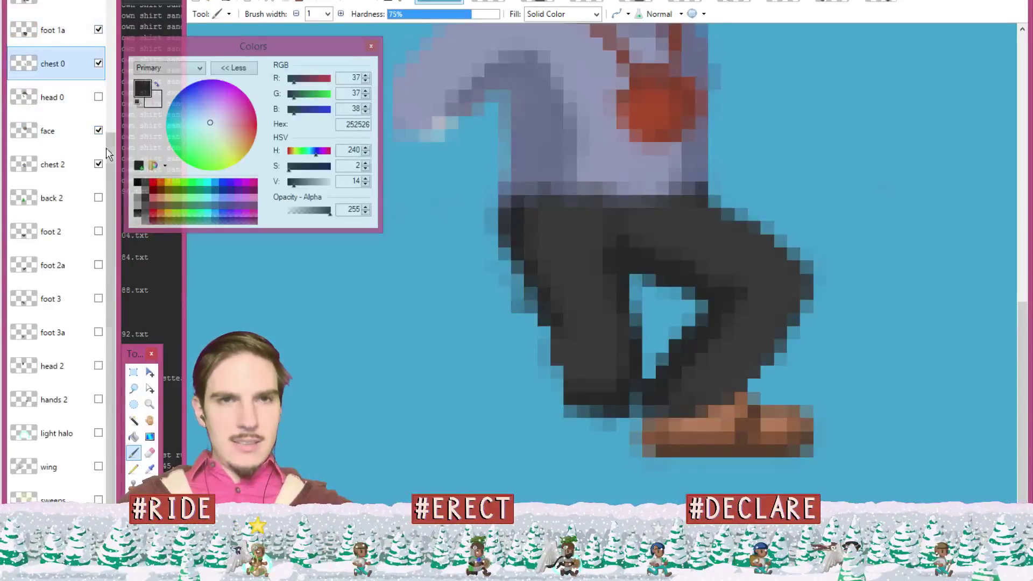
{"action": "left_click", "coordinate": [98, 329]}
{"action": "key", "text": "k"}
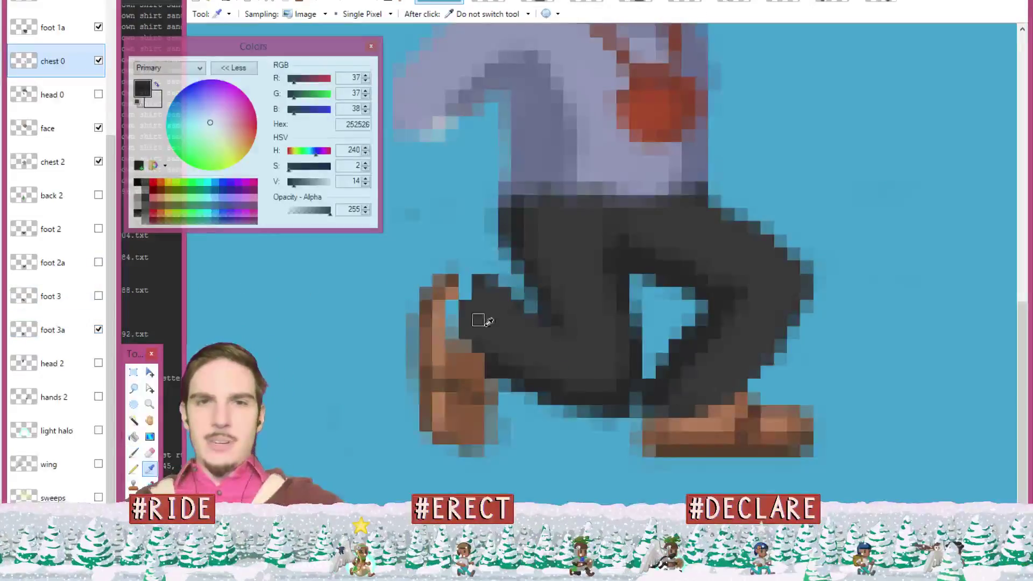
{"action": "left_click", "coordinate": [479, 319]}
{"action": "key", "text": "b"}
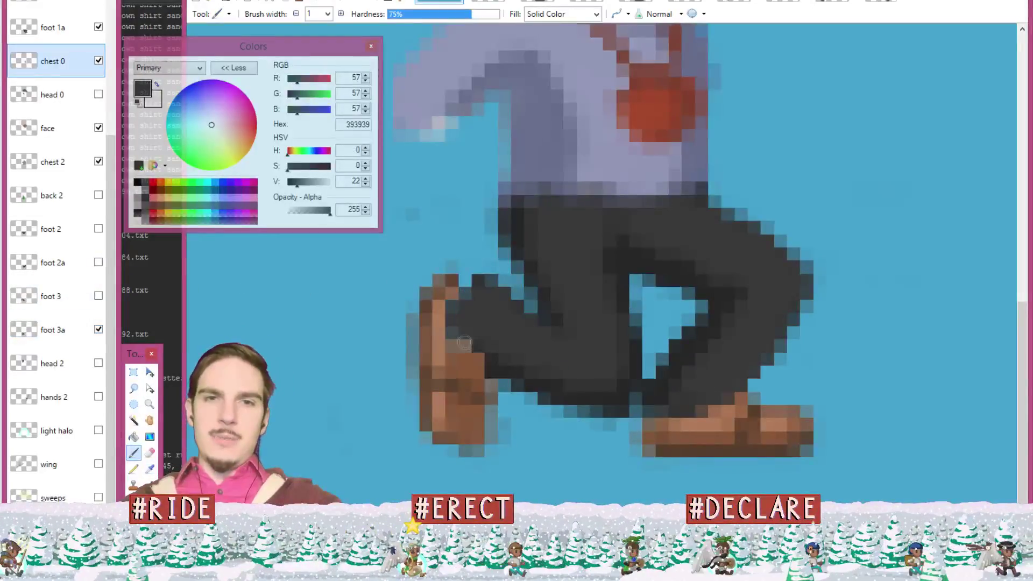
- Darken the rear cuff's lower edge beside the heel with 272727, fill the cuff's upper gap with 393939, and save the drawing
{"action": "key", "text": "k"}
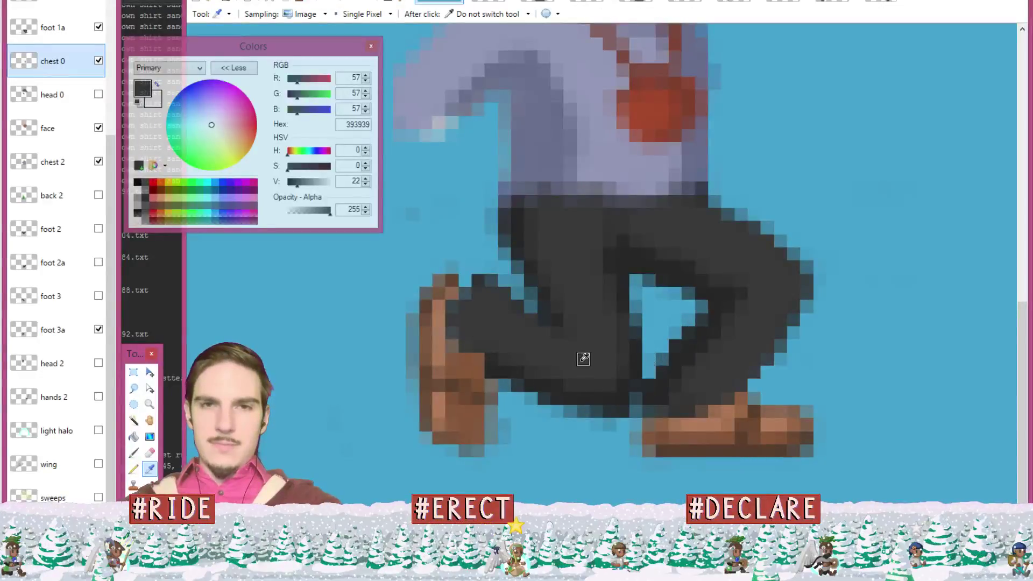
{"action": "left_click", "coordinate": [529, 373]}
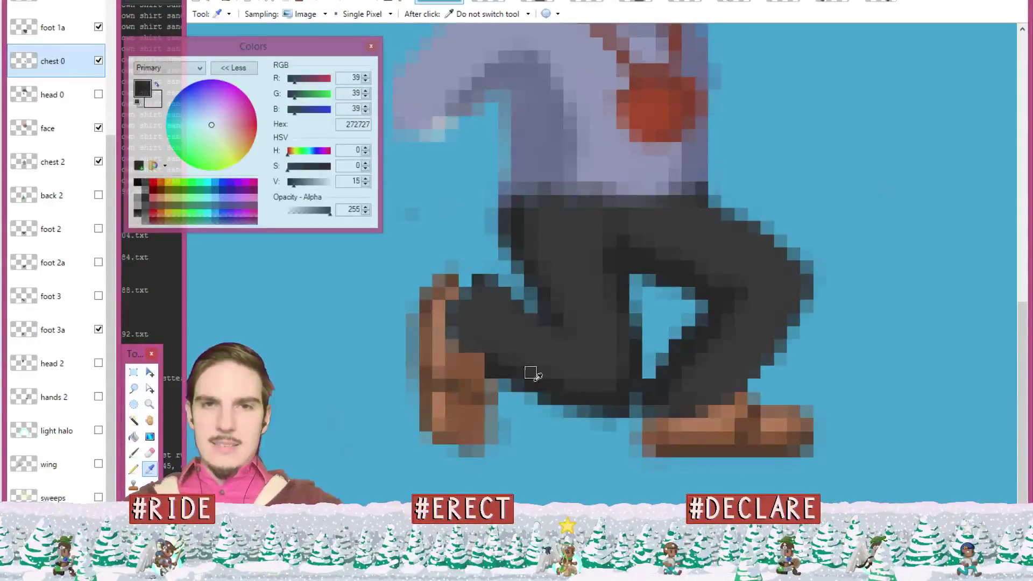
{"action": "key", "text": "b"}
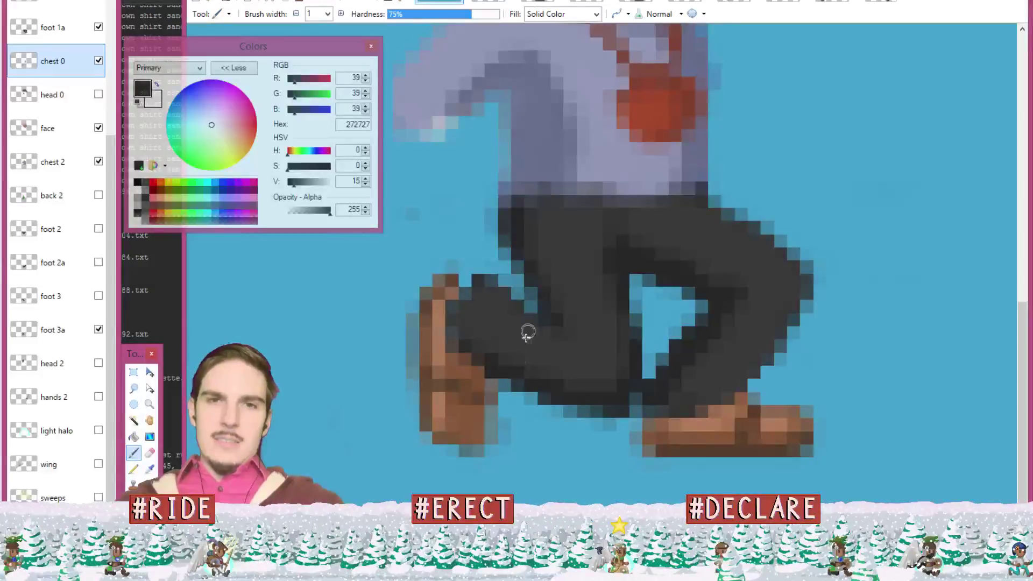
{"action": "mouse_move", "coordinate": [486, 346]}
{"action": "left_mouse_down"}
{"action": "mouse_move", "coordinate": [462, 340]}
{"action": "mouse_move", "coordinate": [505, 382]}
{"action": "left_mouse_up"}
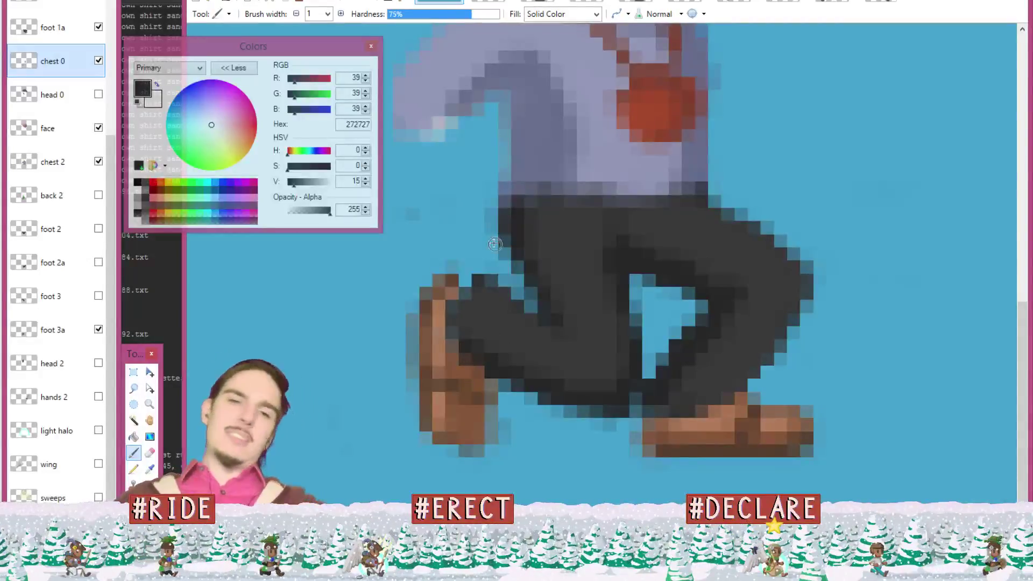
{"action": "left_click", "coordinate": [471, 291], "text": "ctrl"}
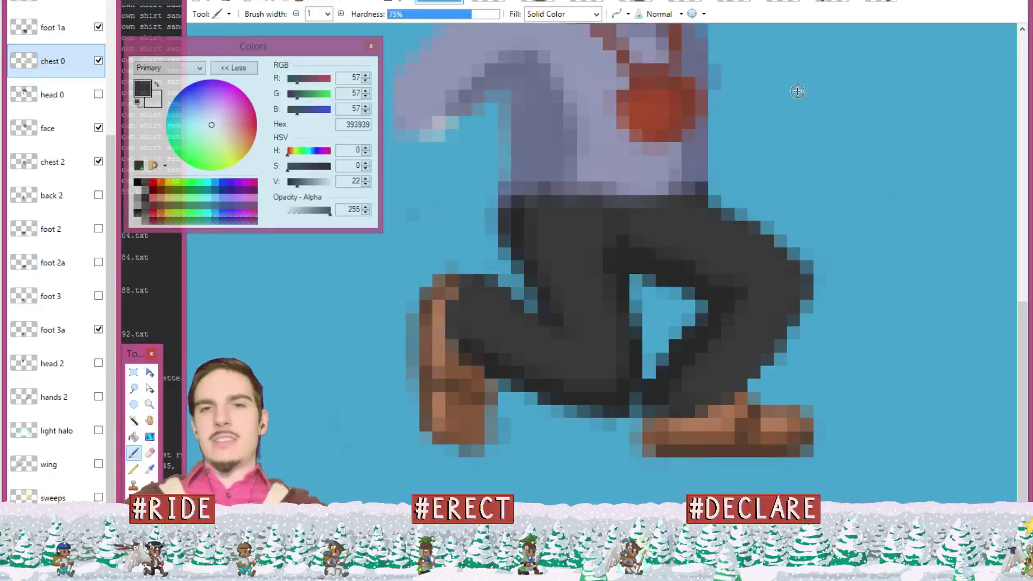
{"action": "key", "text": "ctrl+s"}
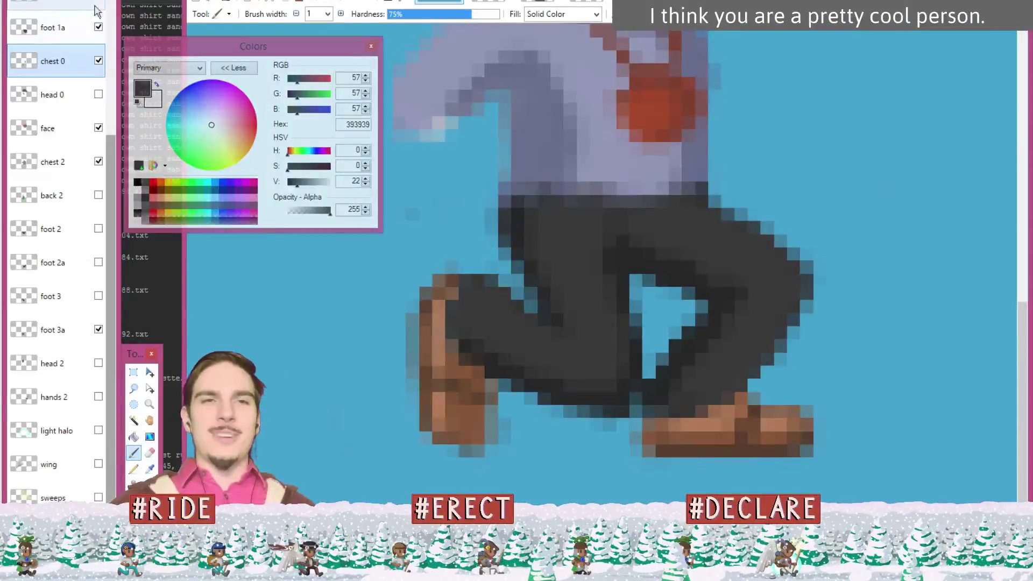
- Hide the foot 1a layer, lasso the raised foot, and cut the newly painted cuff pixels from the chest 0 layer
{"action": "left_click", "coordinate": [99, 29]}
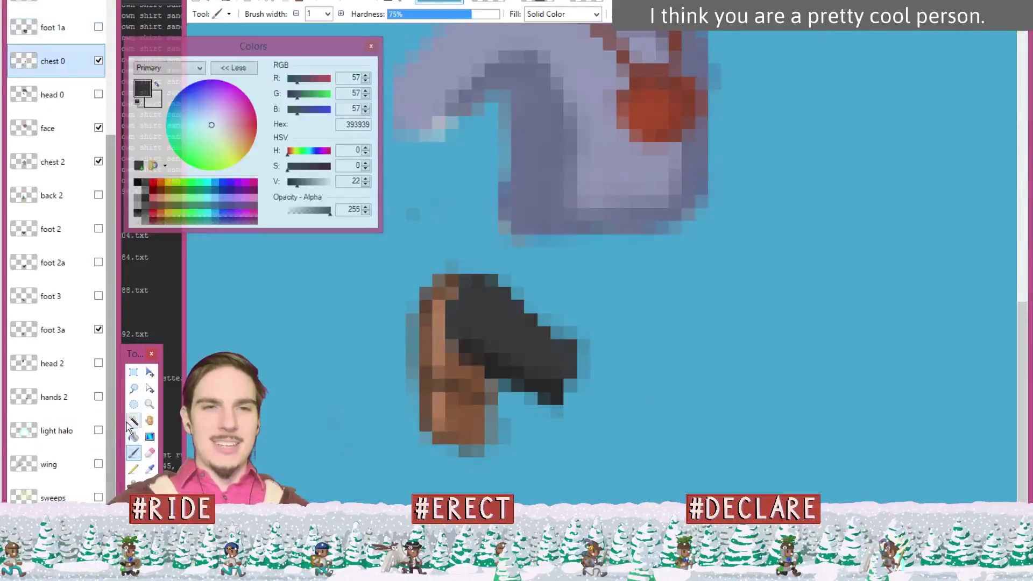
{"action": "left_click", "coordinate": [140, 390]}
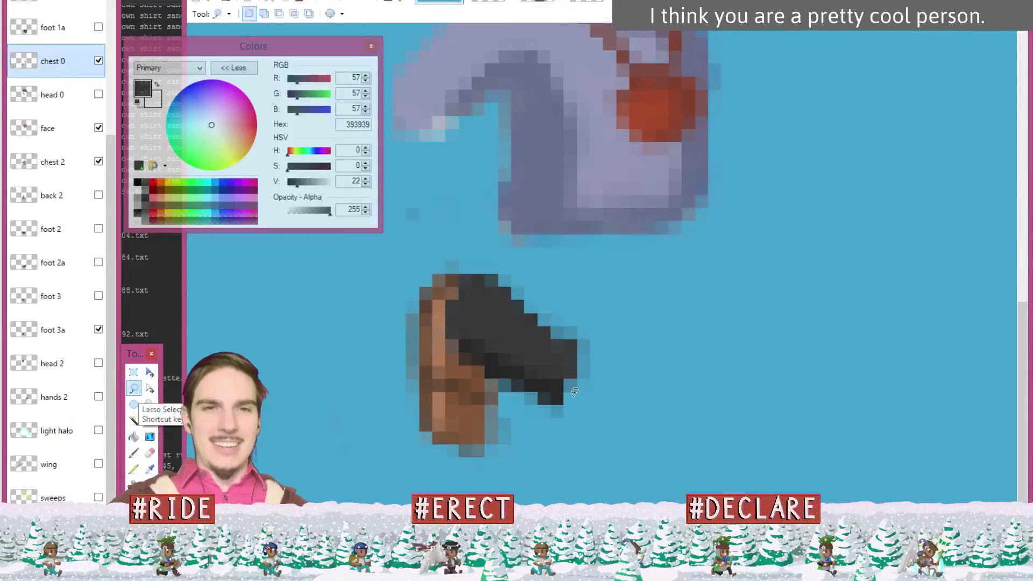
{"action": "mouse_move", "coordinate": [547, 468]}
{"action": "left_mouse_down"}
{"action": "mouse_move", "coordinate": [584, 437]}
{"action": "mouse_move", "coordinate": [559, 297]}
{"action": "mouse_move", "coordinate": [524, 255]}
{"action": "mouse_move", "coordinate": [445, 239]}
{"action": "left_mouse_up"}
{"action": "left_click_drag", "start_coordinate": [479, 455], "coordinate": [484, 463]}
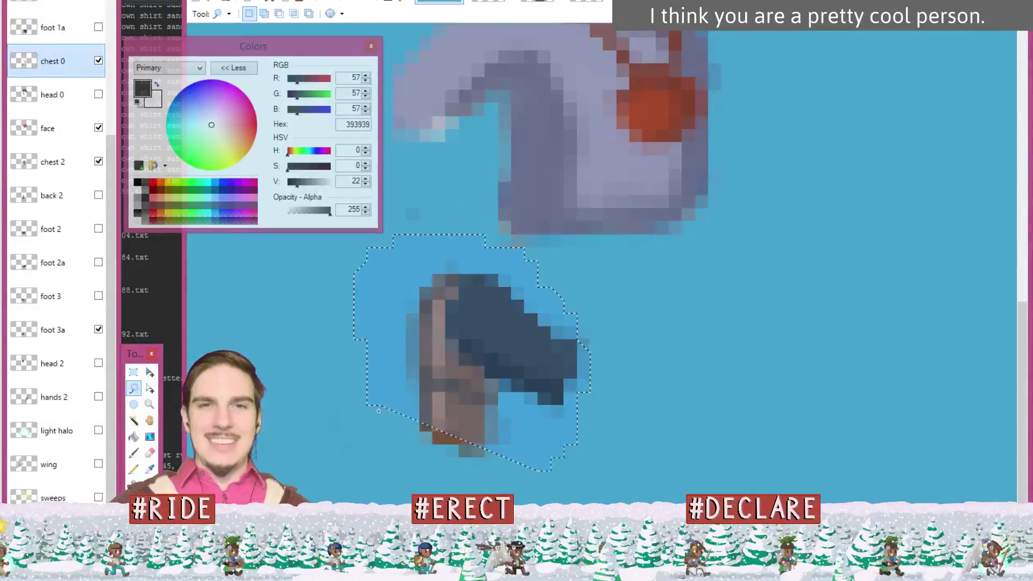
{"action": "left_click", "coordinate": [483, 470]}
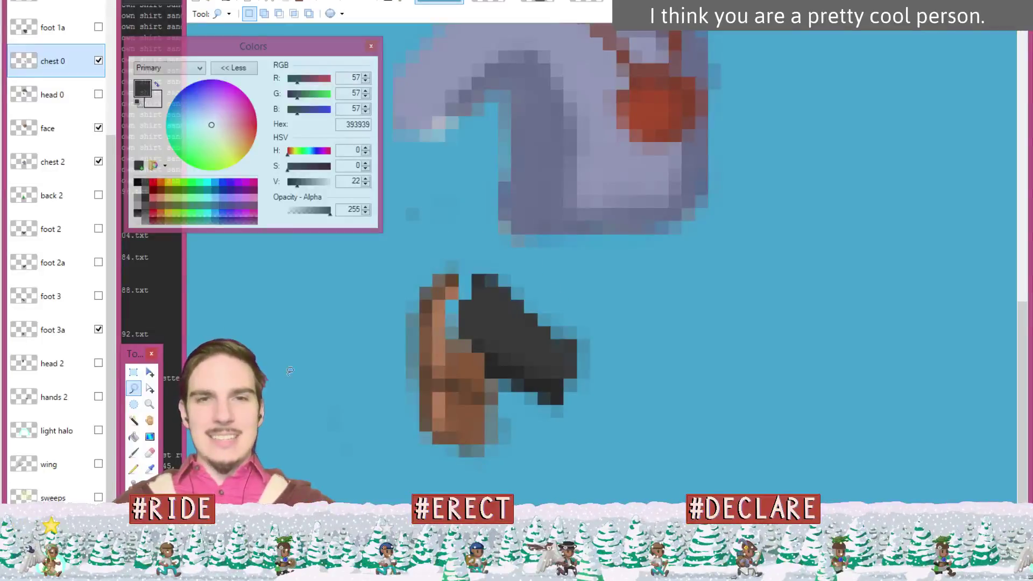
- Paste the cut cuff pixels in place on the foot 3a layer and deselect them
{"action": "left_click", "coordinate": [58, 336]}
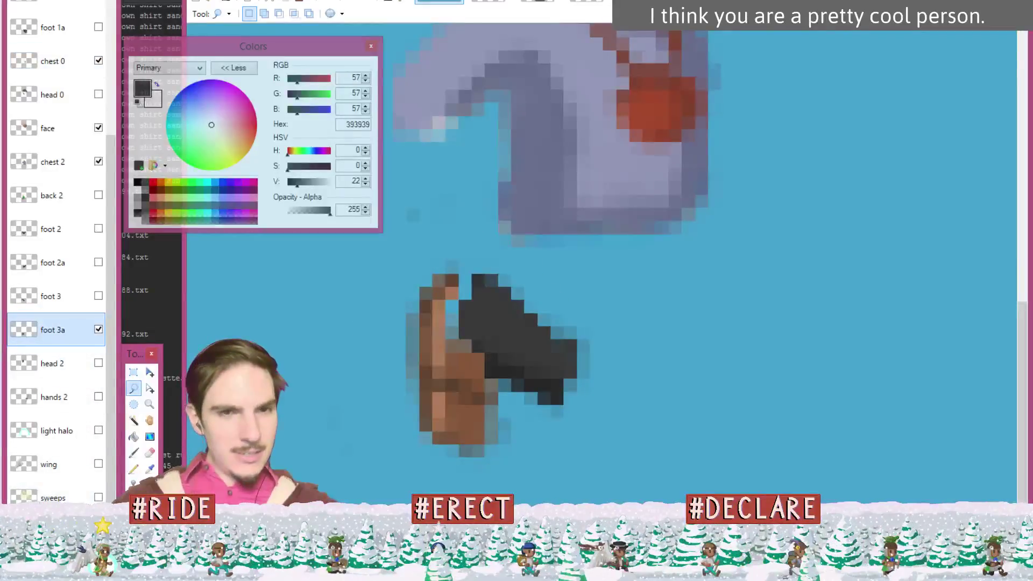
{"action": "scroll", "coordinate": [58, 323], "scroll_direction": "up", "scroll_amount": 2}
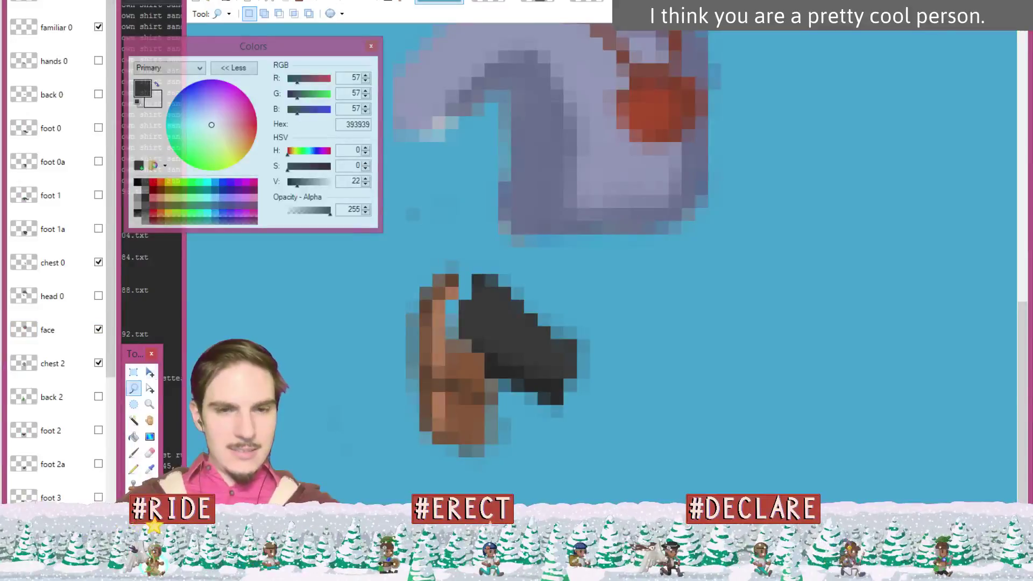
{"action": "key", "text": "ctrl+z"}
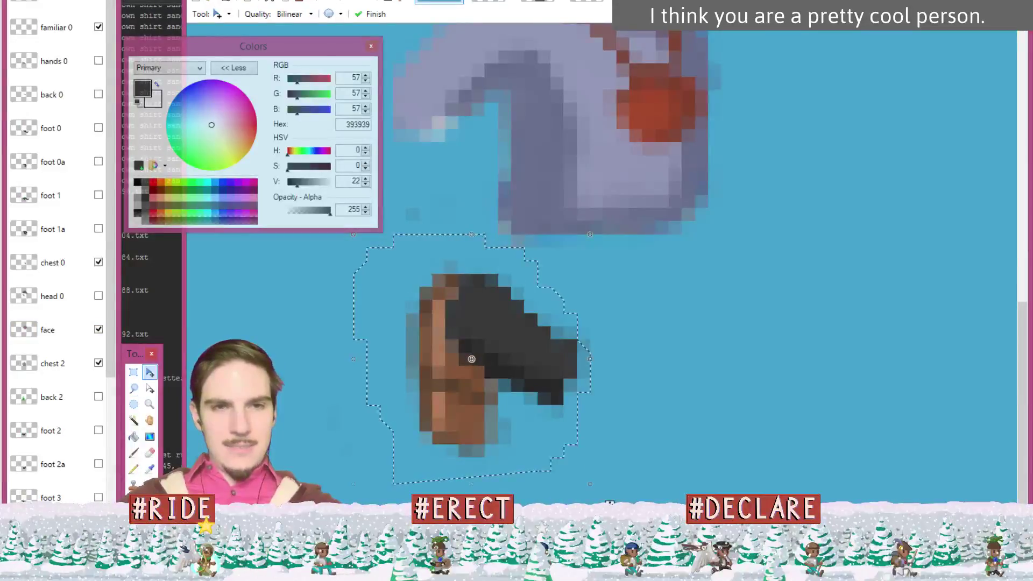
{"action": "key", "text": "ctrl+d"}
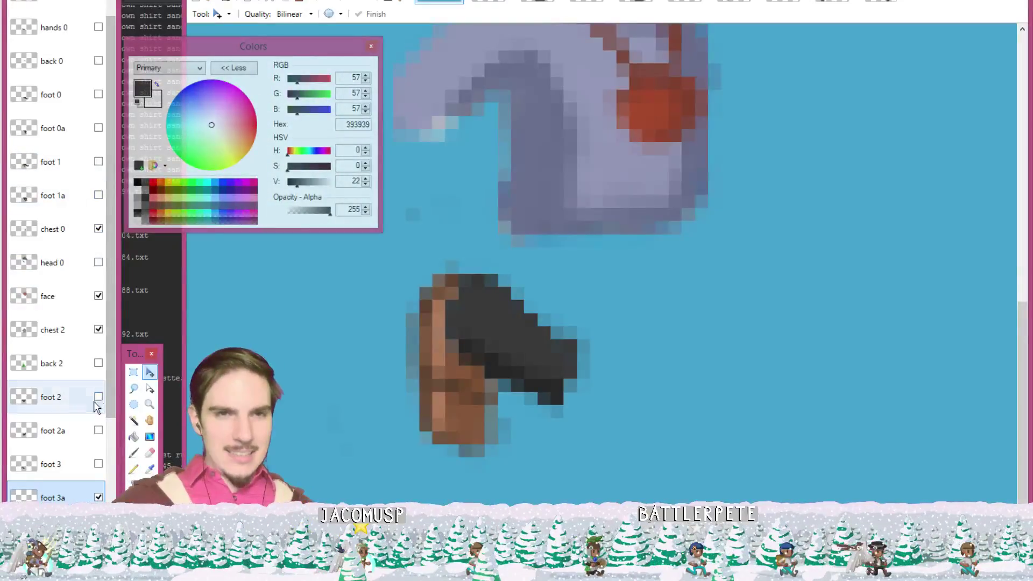
- Show all eight foot layers, from foot 0 through foot 3a, together on the character
{"action": "left_click", "coordinate": [98, 430]}
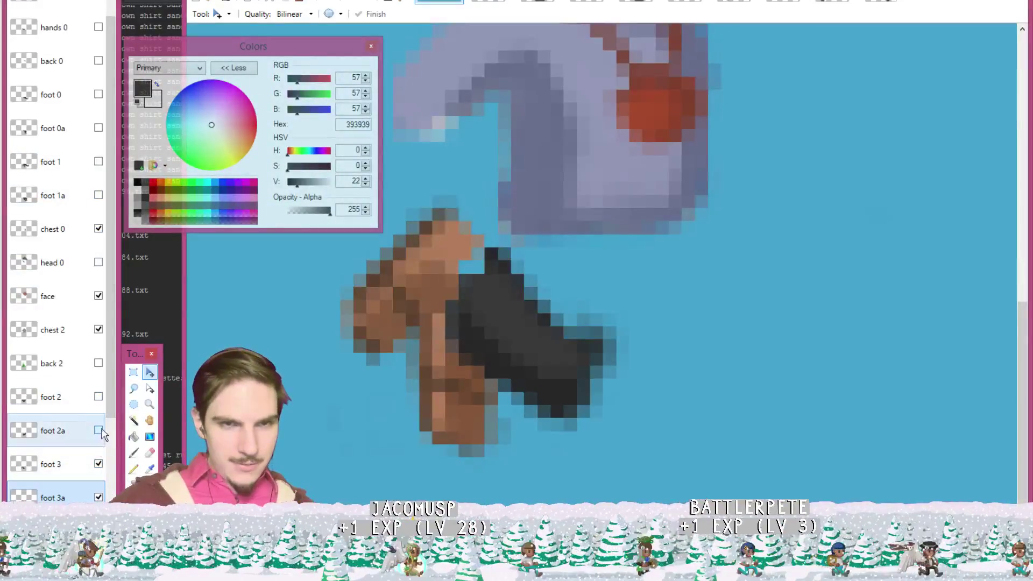
{"action": "left_click", "coordinate": [98, 397]}
{"action": "left_click", "coordinate": [98, 396]}
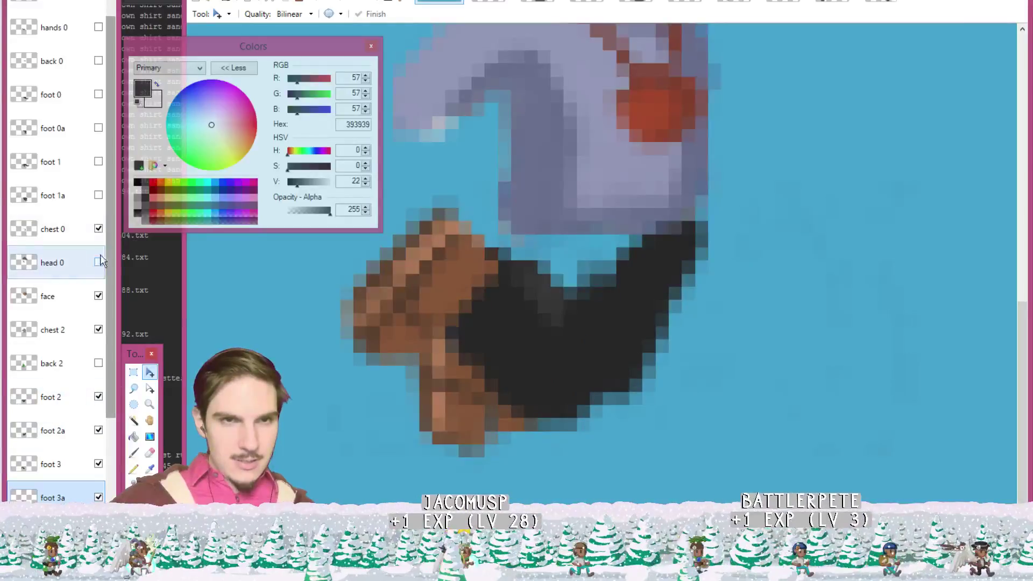
{"action": "left_click", "coordinate": [98, 195]}
{"action": "left_click", "coordinate": [98, 161]}
{"action": "left_click", "coordinate": [99, 129]}
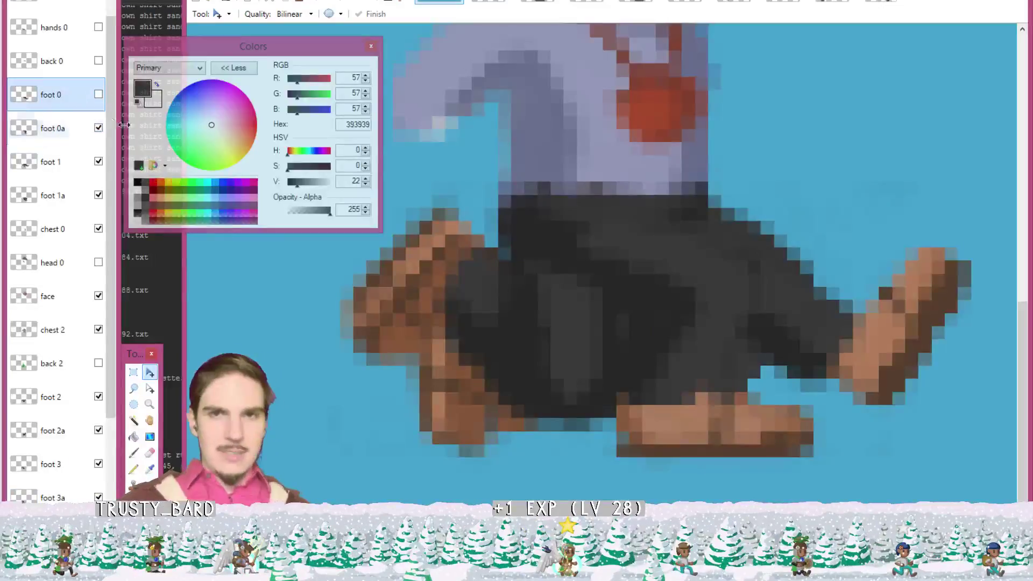
{"action": "left_click", "coordinate": [99, 95]}
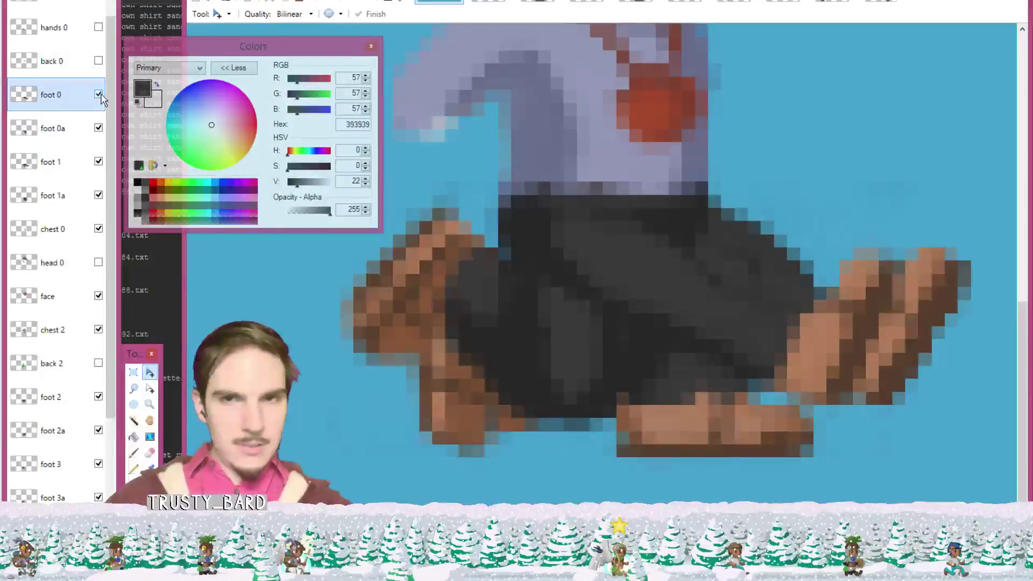
{"action": "scroll", "coordinate": [816, 237], "scroll_direction": "down", "scroll_amount": 2}
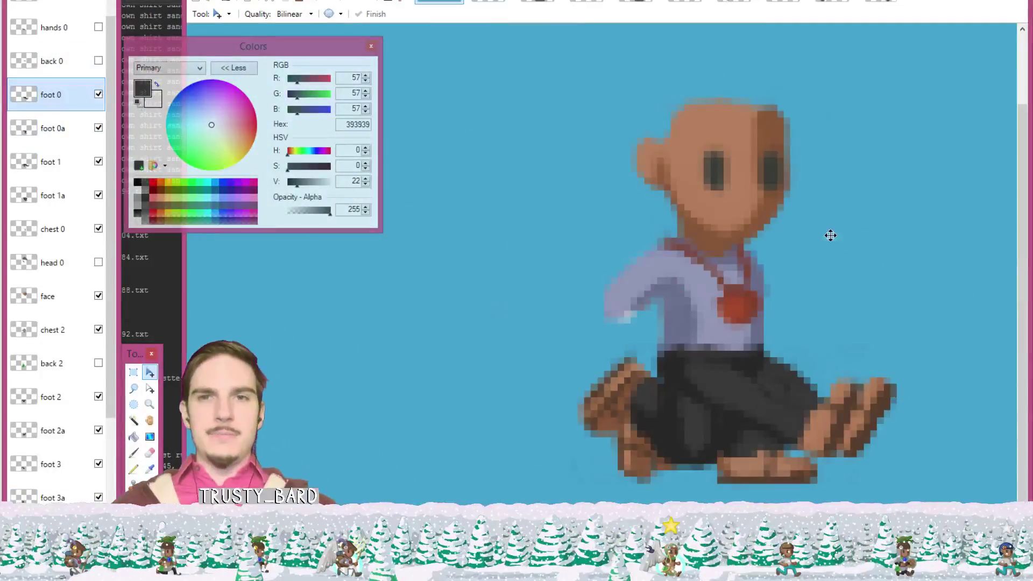
{"action": "scroll", "coordinate": [925, 390], "scroll_direction": "up", "scroll_amount": 1}
{"action": "scroll", "coordinate": [925, 404], "scroll_direction": "down", "scroll_amount": 1}
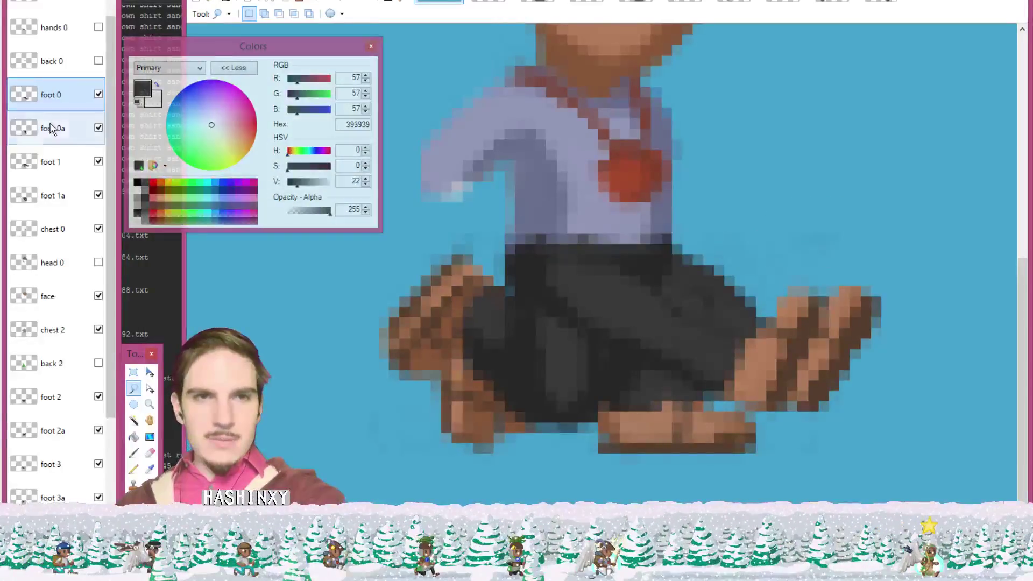
- Activate the foot 1a layer and marquee-select the area enclosing all the overlapping trouser legs and feet
{"action": "left_click", "coordinate": [86, 128]}
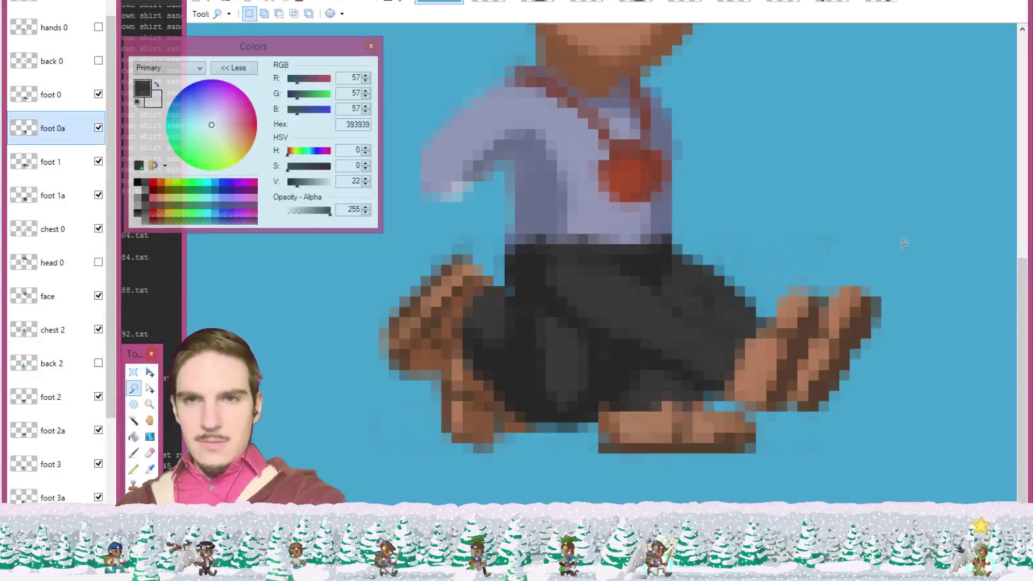
{"action": "key", "text": "alt+Page_Down"}
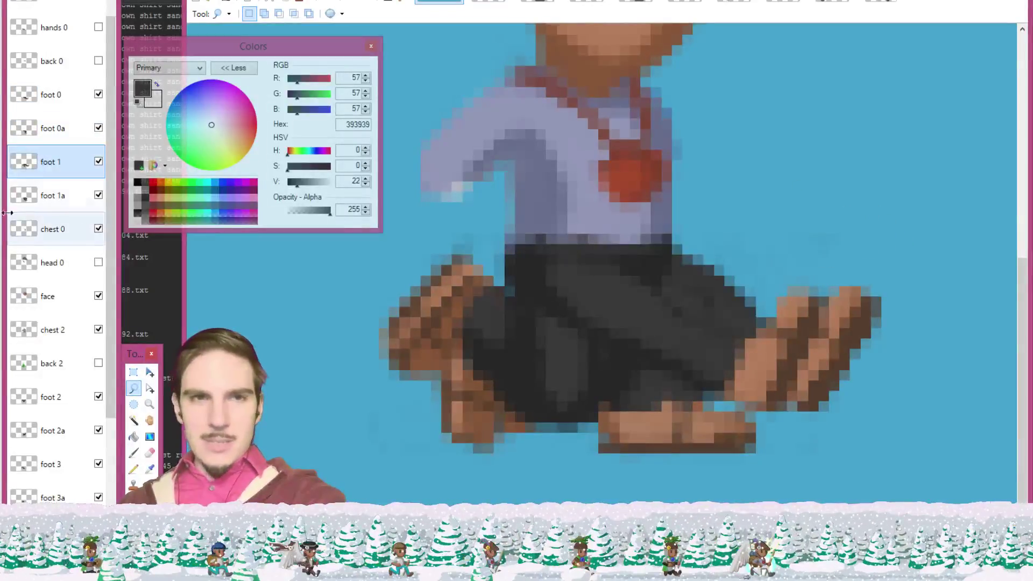
{"action": "key", "text": "alt+Page_Down"}
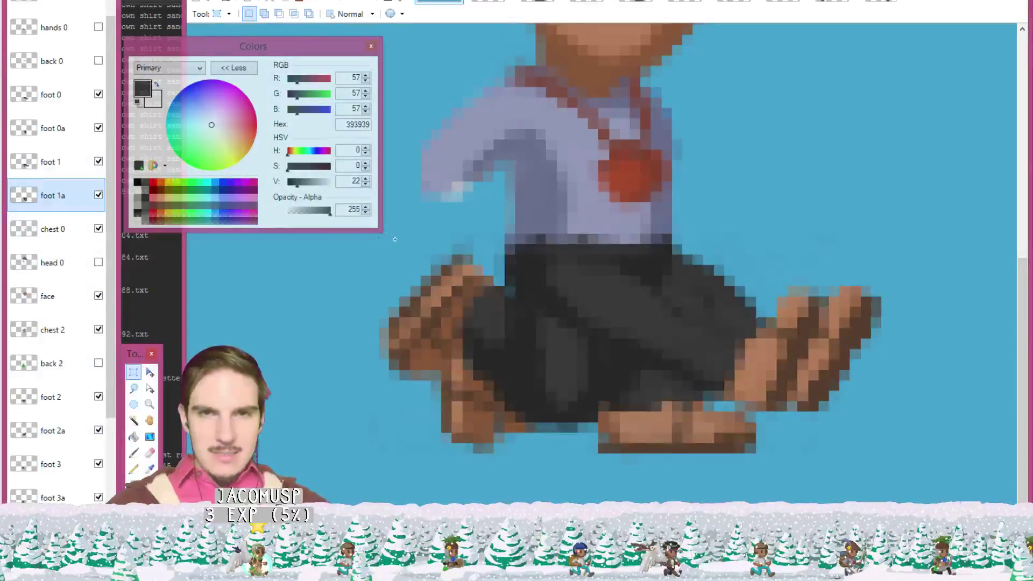
{"action": "left_click_drag", "start_coordinate": [379, 234], "coordinate": [871, 443]}
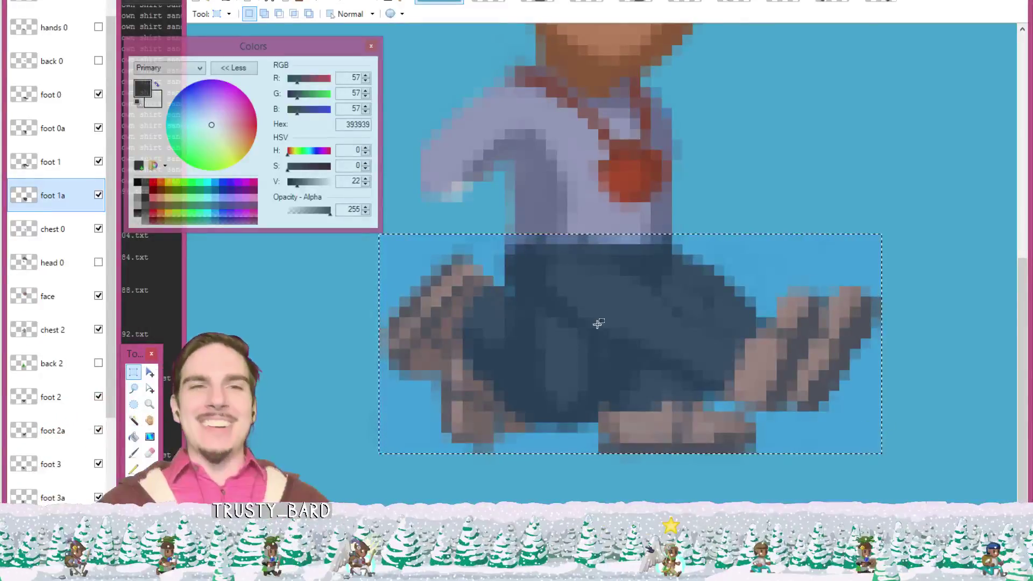
- Close the other open leg and foot images, keeping only the layered character drawing open
{"action": "key", "text": "ctrl+alt+v"}
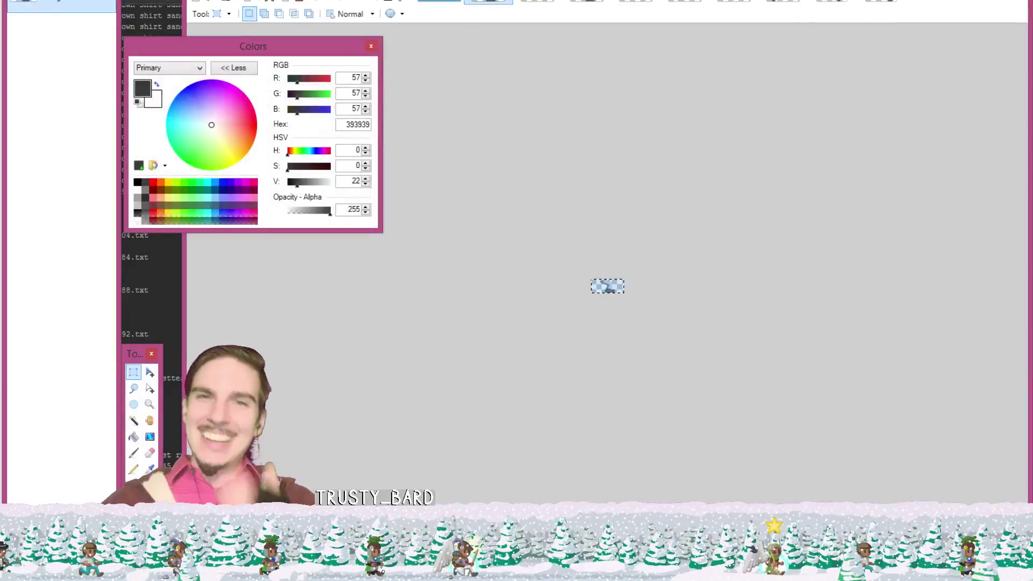
{"action": "key", "text": "ctrl+b"}
{"action": "key", "text": "ctrl+0"}
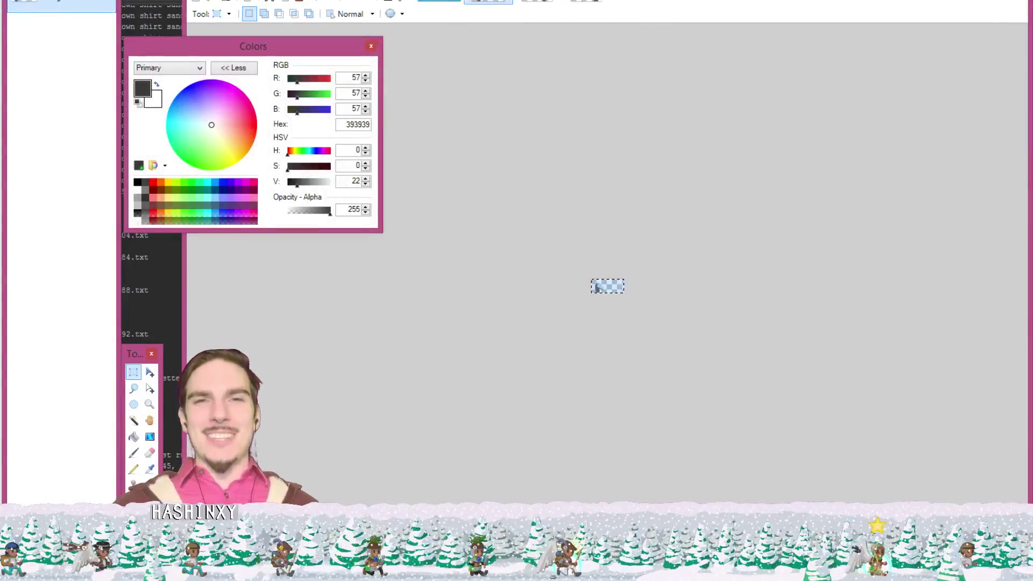
{"action": "key", "text": "ctrl+b"}
{"action": "key", "text": "ctrl+d"}
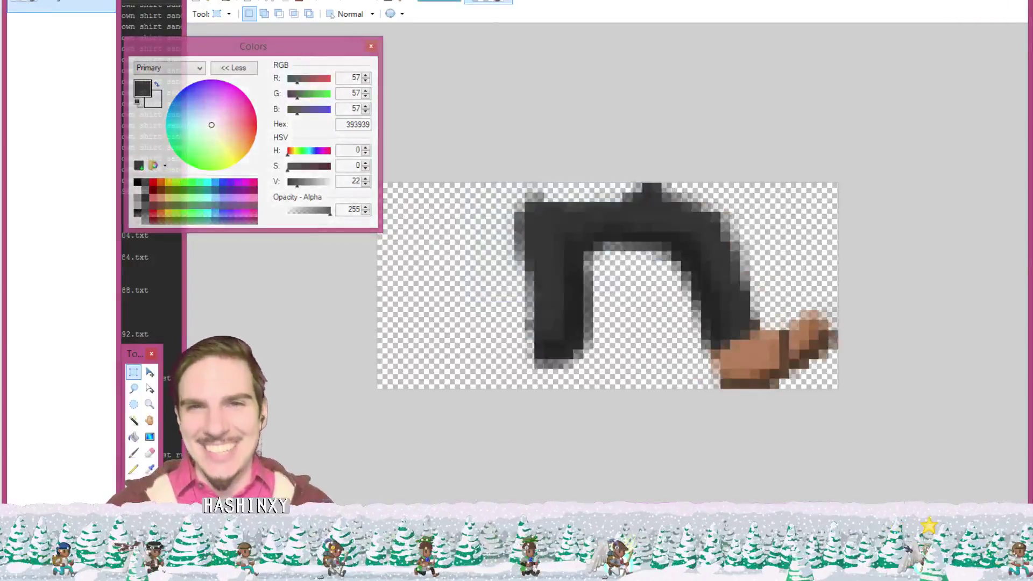
{"action": "key", "text": "ctrl+w"}
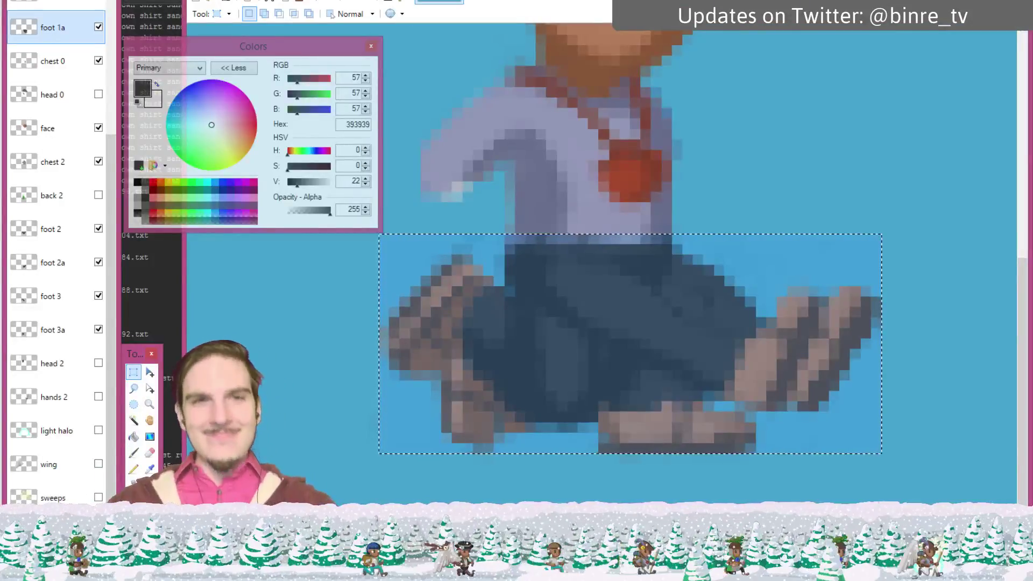
{"action": "key", "text": "alt+f"}
{"action": "key", "text": "Escape"}
{"action": "key", "text": "ctrl+n"}
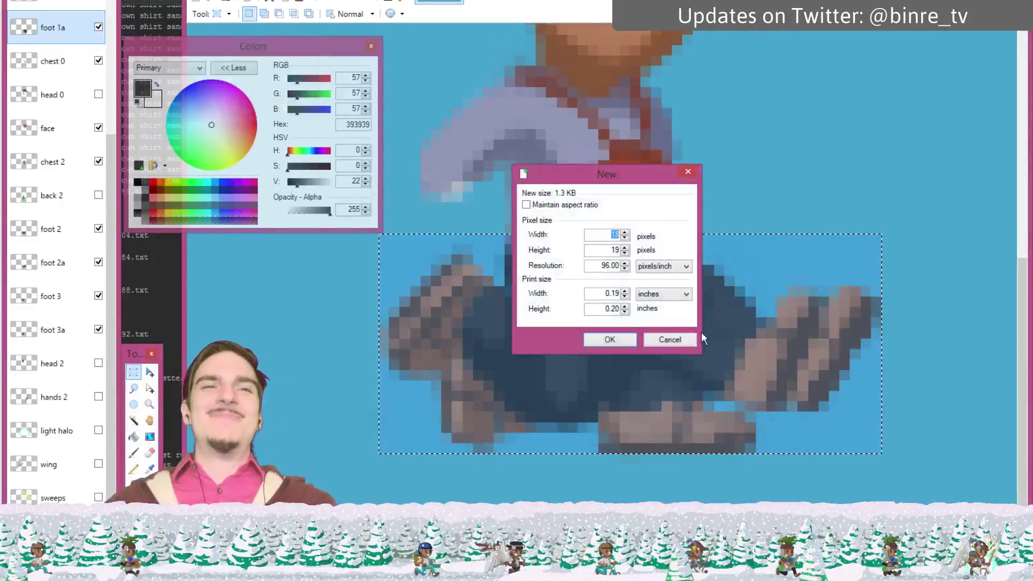
{"action": "left_click", "coordinate": [682, 342]}
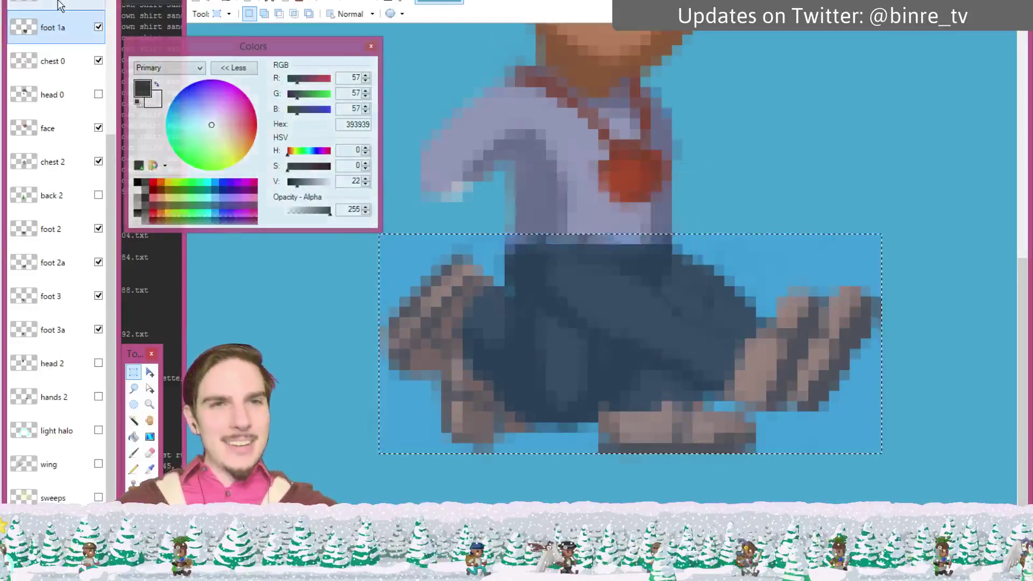
{"action": "scroll", "coordinate": [81, 65], "scroll_direction": "up", "scroll_amount": 3}
{"action": "scroll", "coordinate": [96, 80], "scroll_direction": "down", "scroll_amount": 3}
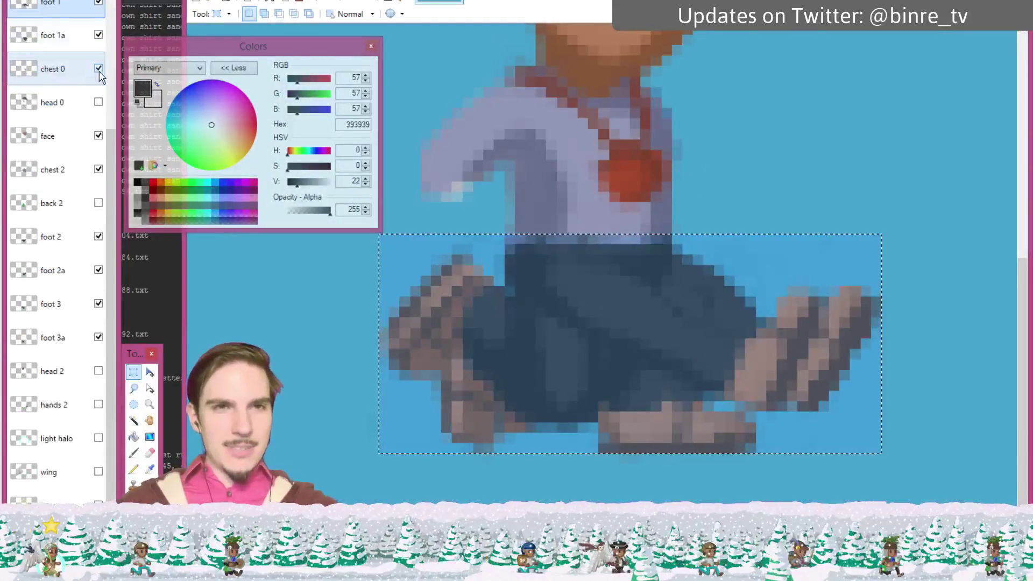
{"action": "left_click_drag", "start_coordinate": [112, 154], "coordinate": [121, 112]}
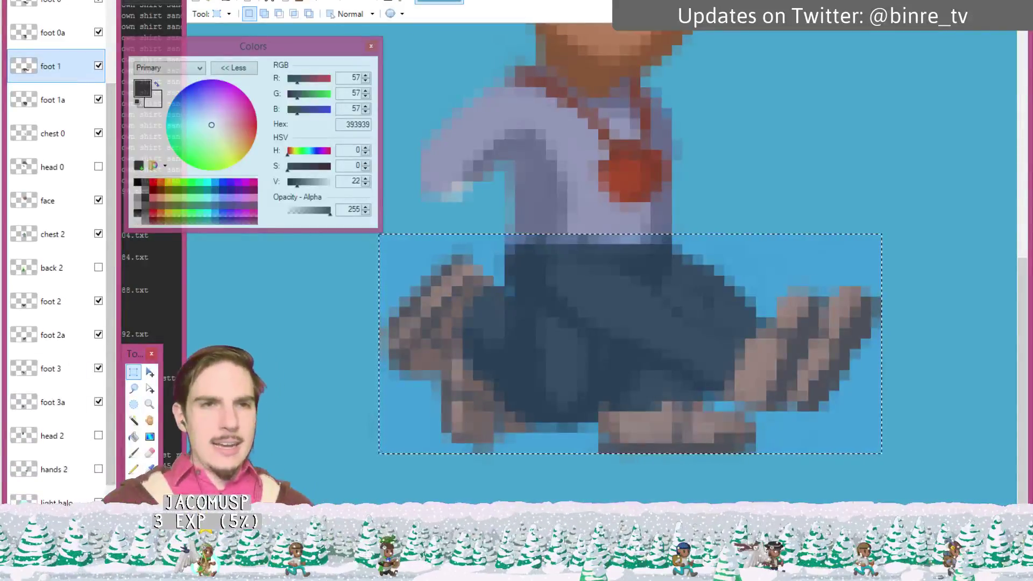
- Switch to File Explorer and create a folder named black_pants_arttest in the equip\legs directory
{"action": "key", "text": "alt+Tab"}
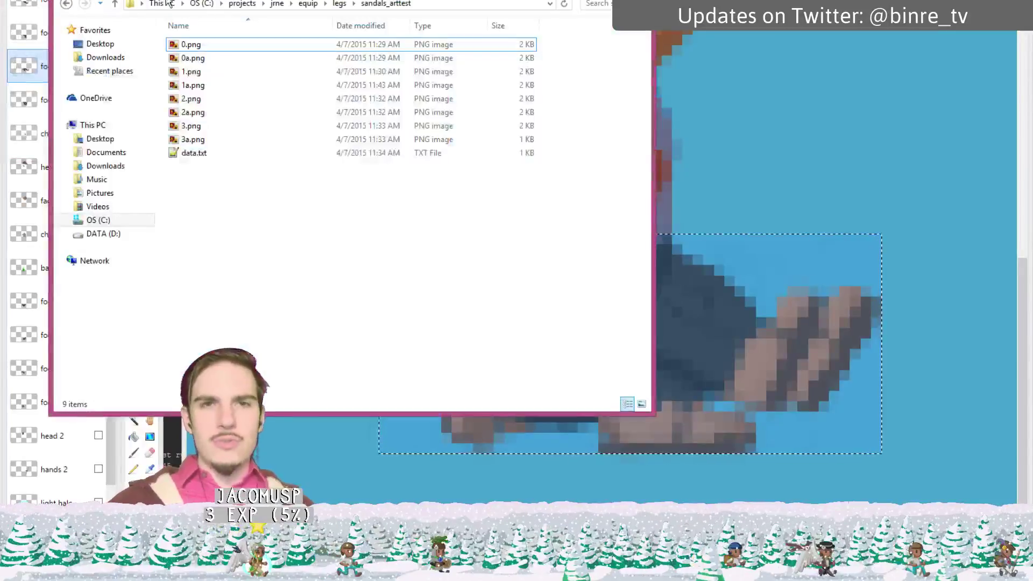
{"action": "left_click", "coordinate": [340, 6]}
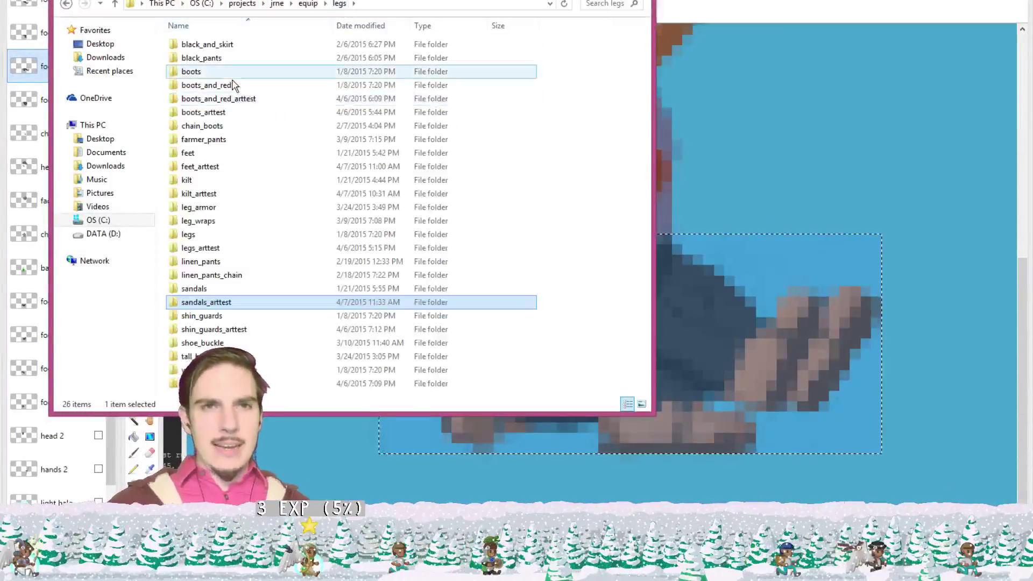
{"action": "right_click", "coordinate": [546, 100]}
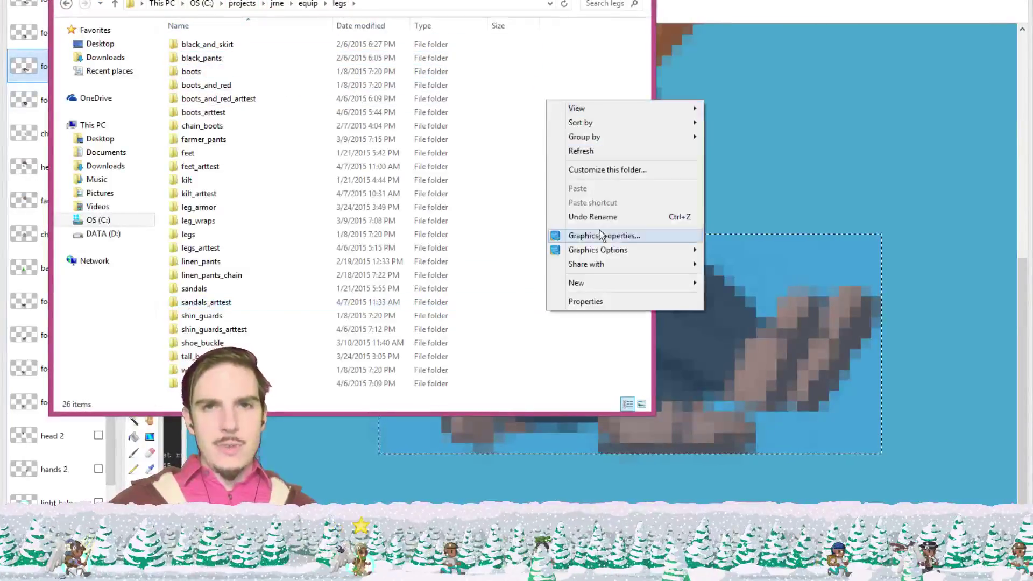
{"action": "mouse_move", "coordinate": [598, 281]}
{"action": "left_click", "coordinate": [741, 288]}
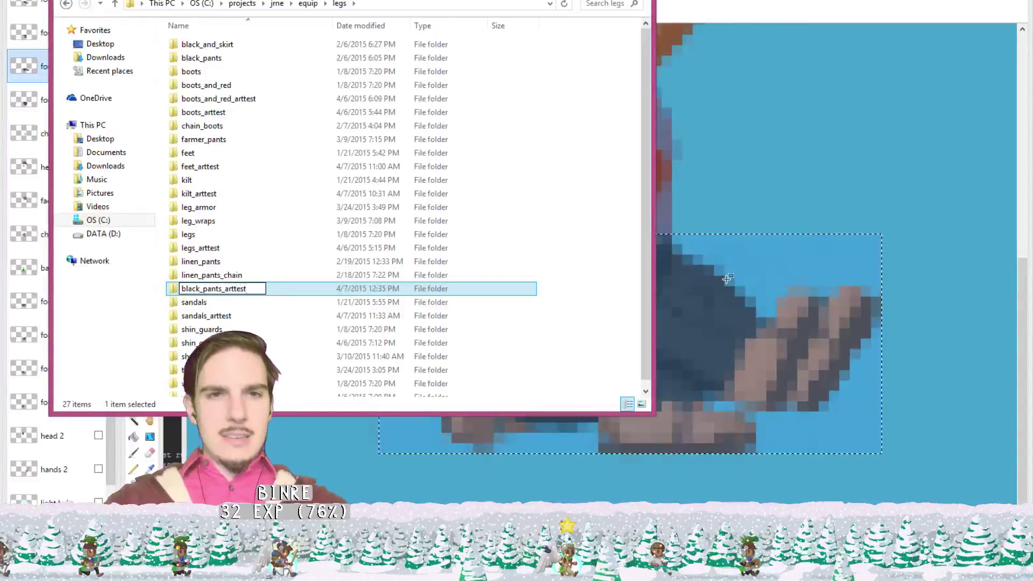
{"action": "type", "text": "black_pants_arttest"}
{"action": "key", "text": "Return"}
- Look through the existing leg equipment folders to see which ones have arttest versions
{"action": "scroll", "coordinate": [514, 199], "scroll_direction": "down", "scroll_amount": 1}
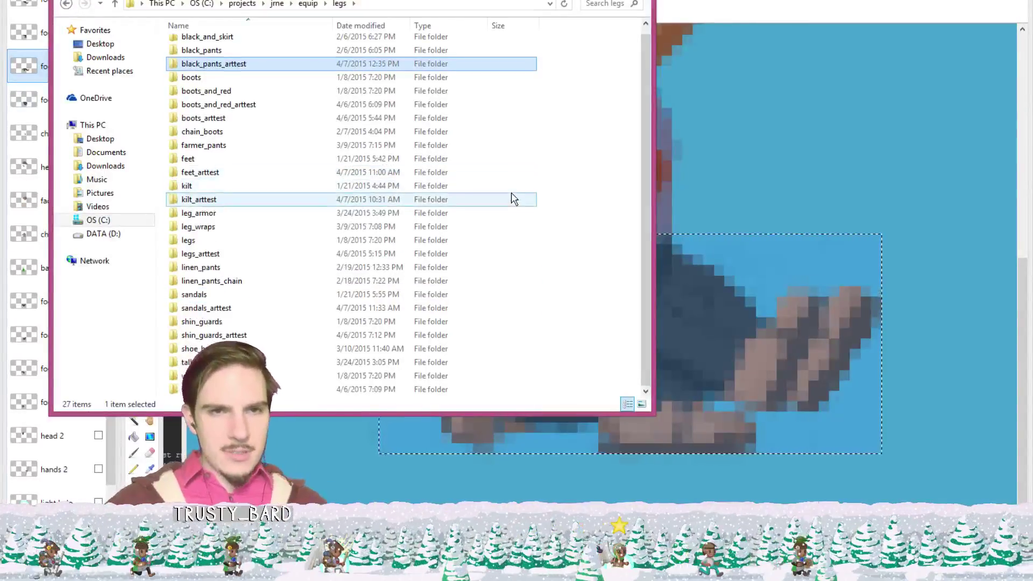
{"action": "scroll", "coordinate": [511, 207], "scroll_direction": "up", "scroll_amount": 1}
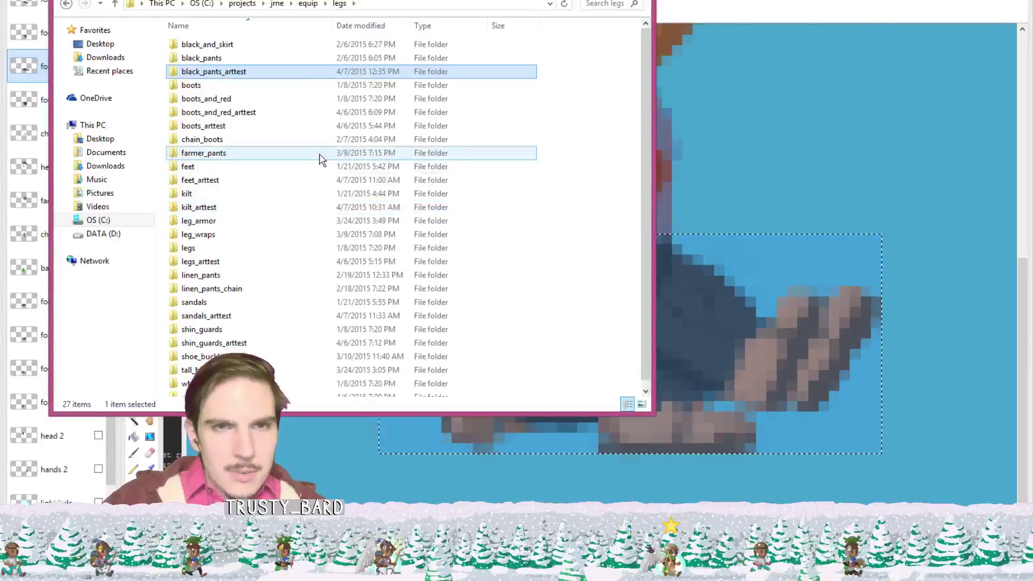
{"action": "scroll", "coordinate": [319, 183], "scroll_direction": "down", "scroll_amount": 1}
{"action": "scroll", "coordinate": [291, 181], "scroll_direction": "up", "scroll_amount": 1}
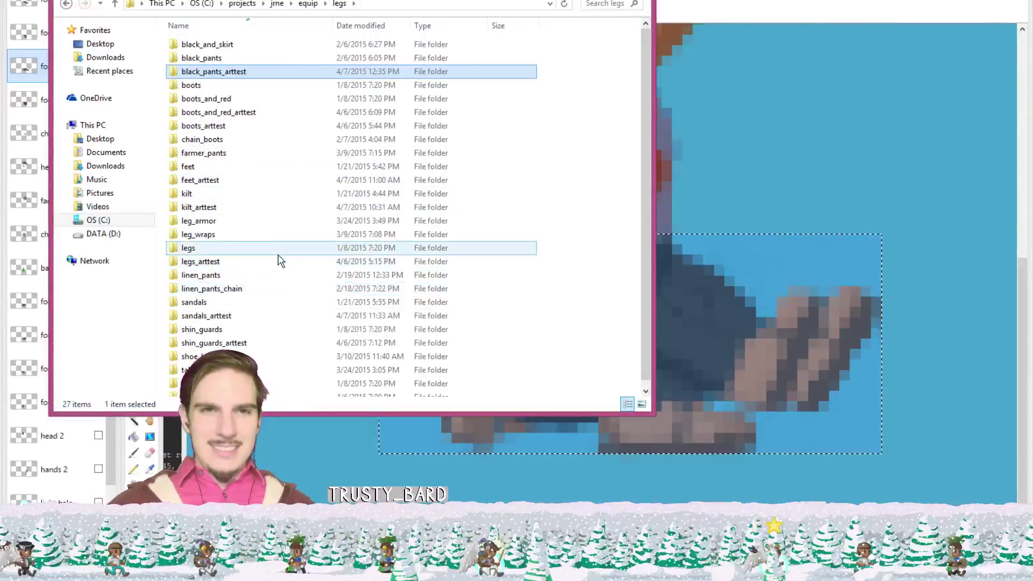
{"action": "scroll", "coordinate": [279, 257], "scroll_direction": "down", "scroll_amount": 1}
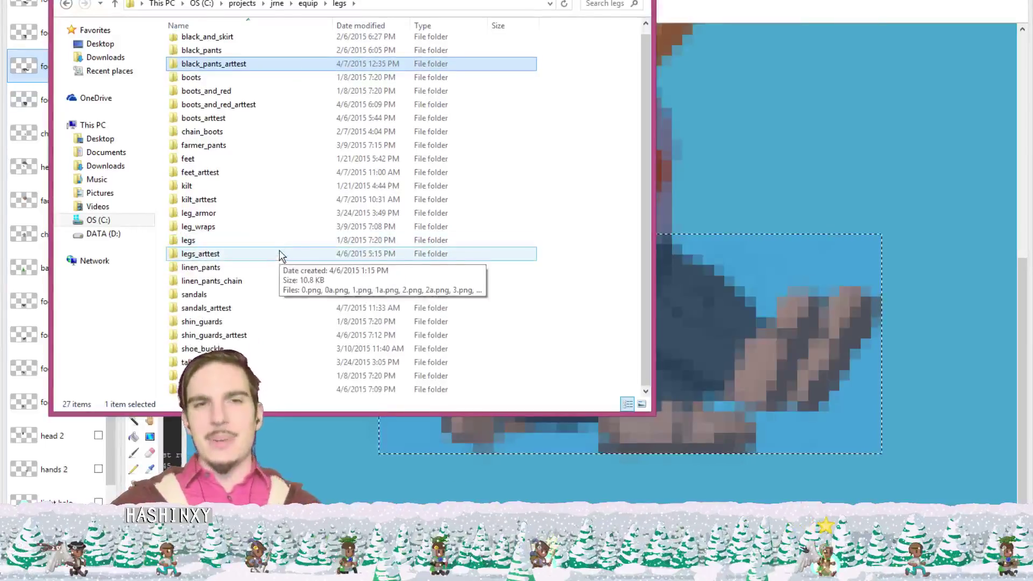
{"action": "scroll", "coordinate": [279, 252], "scroll_direction": "up", "scroll_amount": 1}
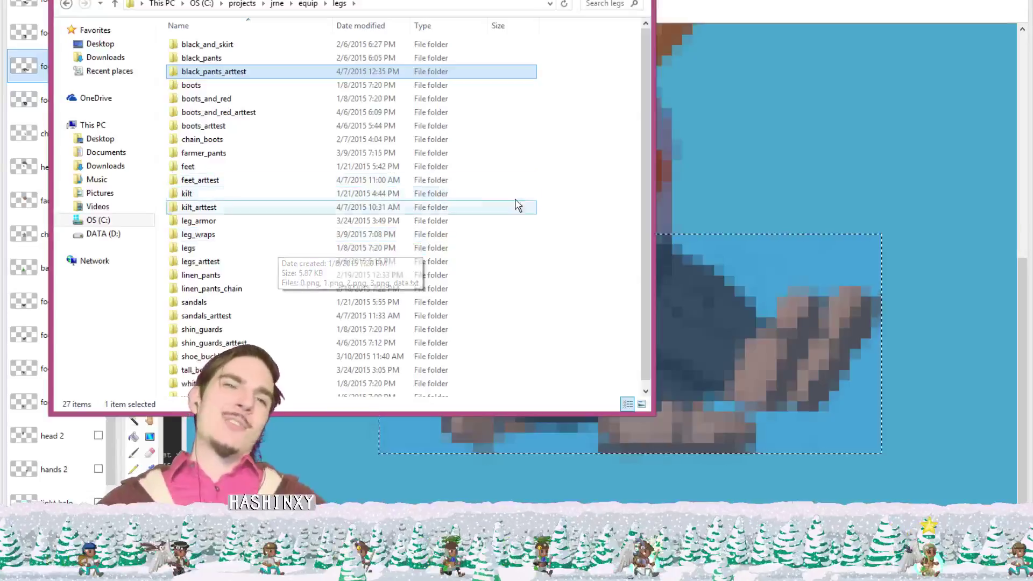
{"action": "scroll", "coordinate": [325, 210], "scroll_direction": "down", "scroll_amount": 1}
{"action": "scroll", "coordinate": [318, 221], "scroll_direction": "up", "scroll_amount": 1}
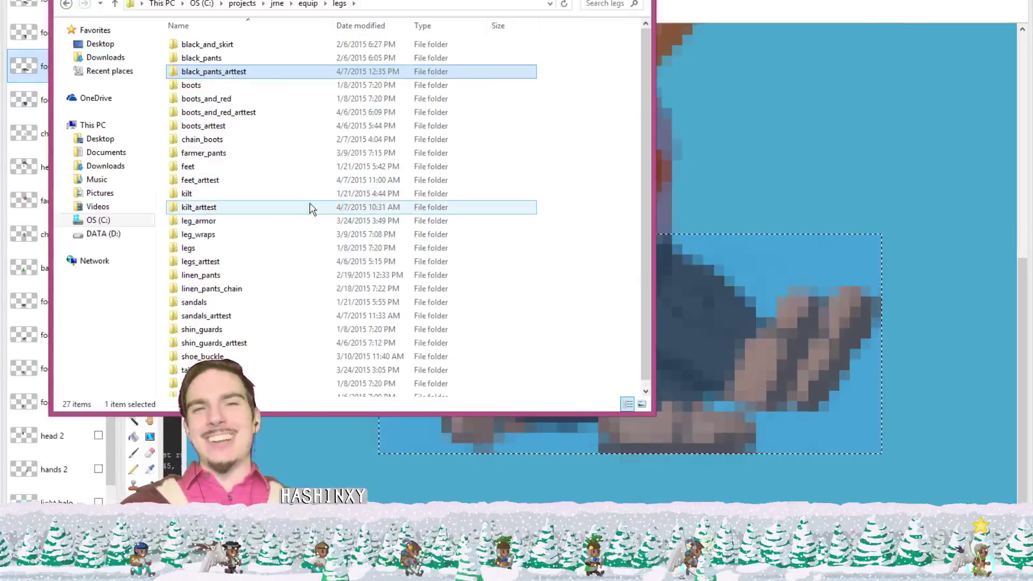
{"action": "scroll", "coordinate": [290, 207], "scroll_direction": "down", "scroll_amount": 1}
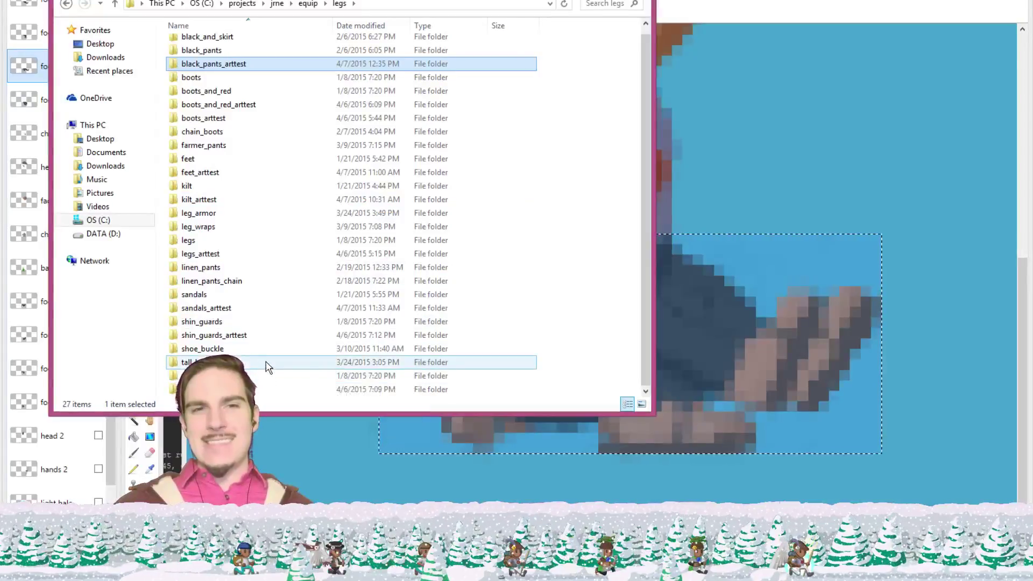
{"action": "scroll", "coordinate": [293, 331], "scroll_direction": "up", "scroll_amount": 1}
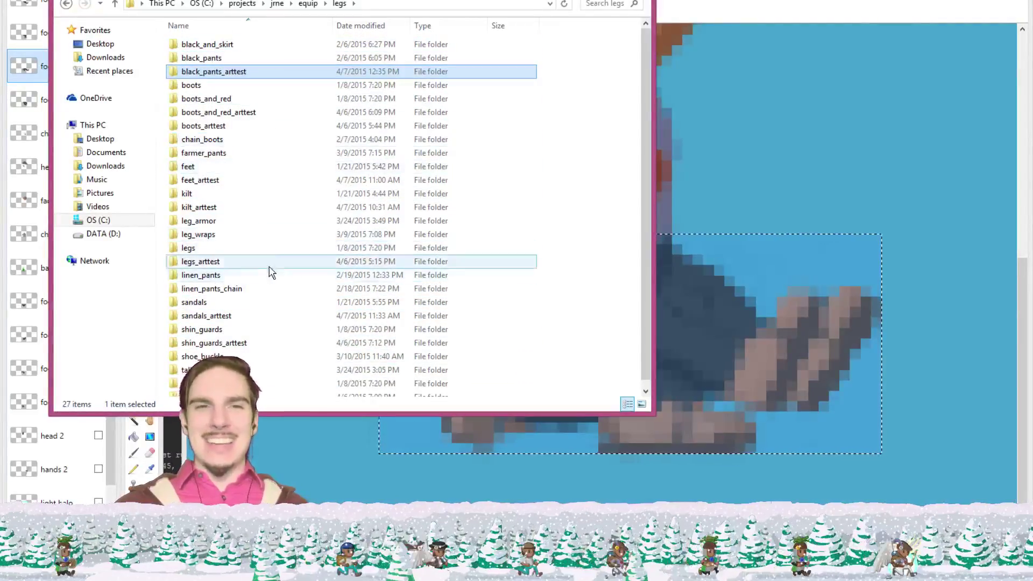
{"action": "scroll", "coordinate": [275, 250], "scroll_direction": "down", "scroll_amount": 1}
{"action": "scroll", "coordinate": [273, 245], "scroll_direction": "up", "scroll_amount": 1}
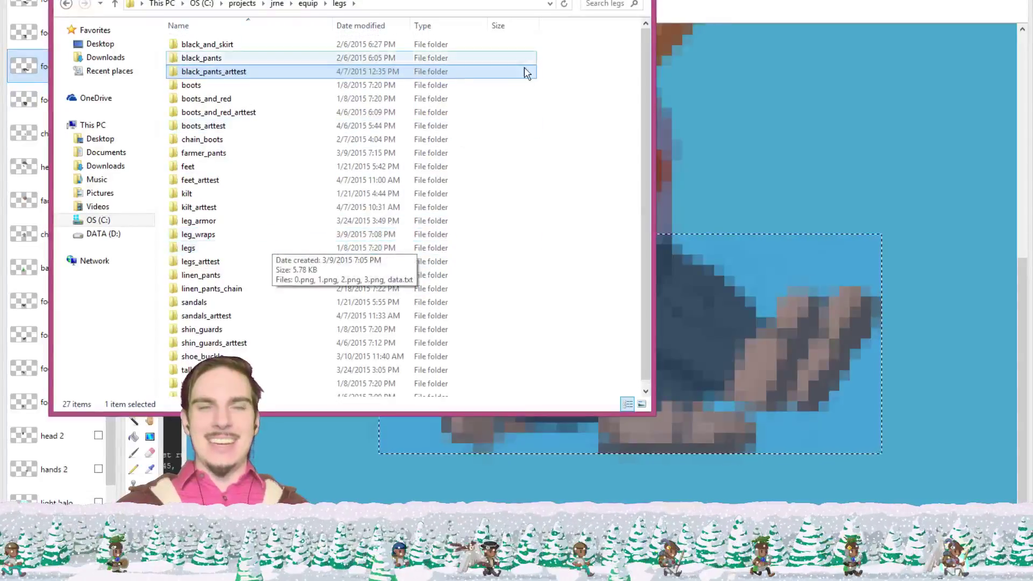
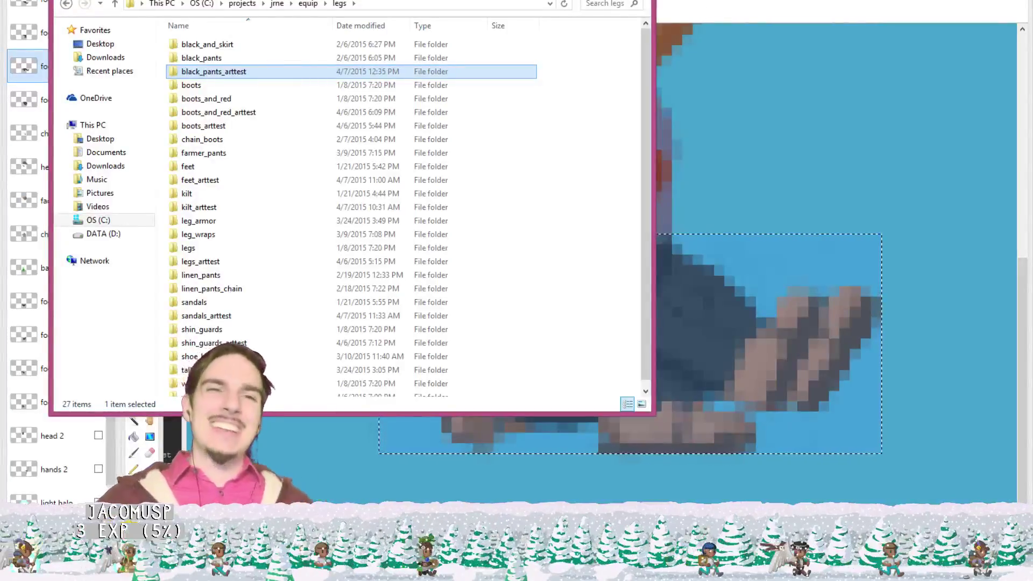
- Open the black_pants_arttest folder, create a text document named data.txt in it, and open that file for editing
{"action": "double_click", "coordinate": [237, 76]}
{"action": "right_click", "coordinate": [375, 156]}
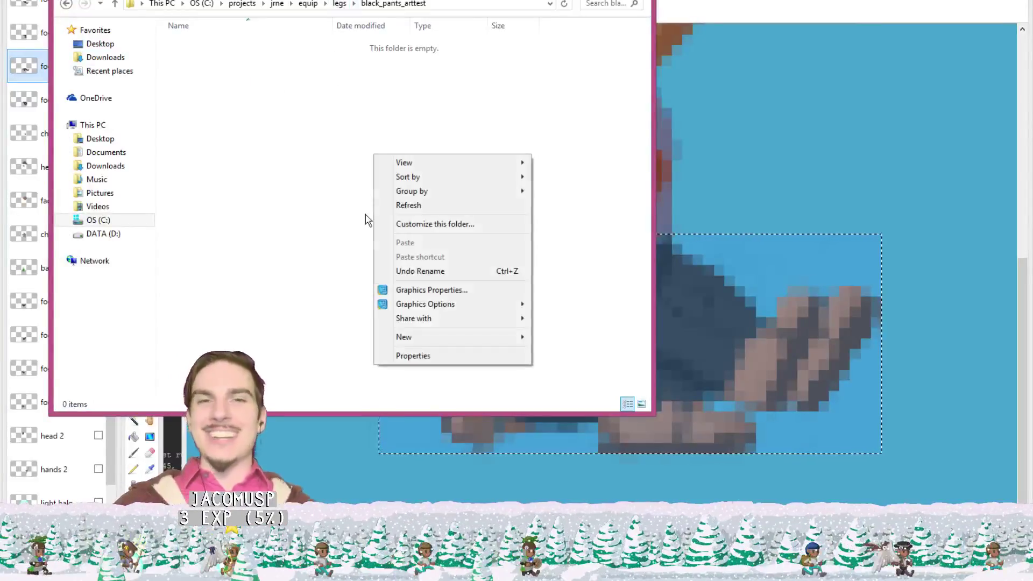
{"action": "mouse_move", "coordinate": [465, 339]}
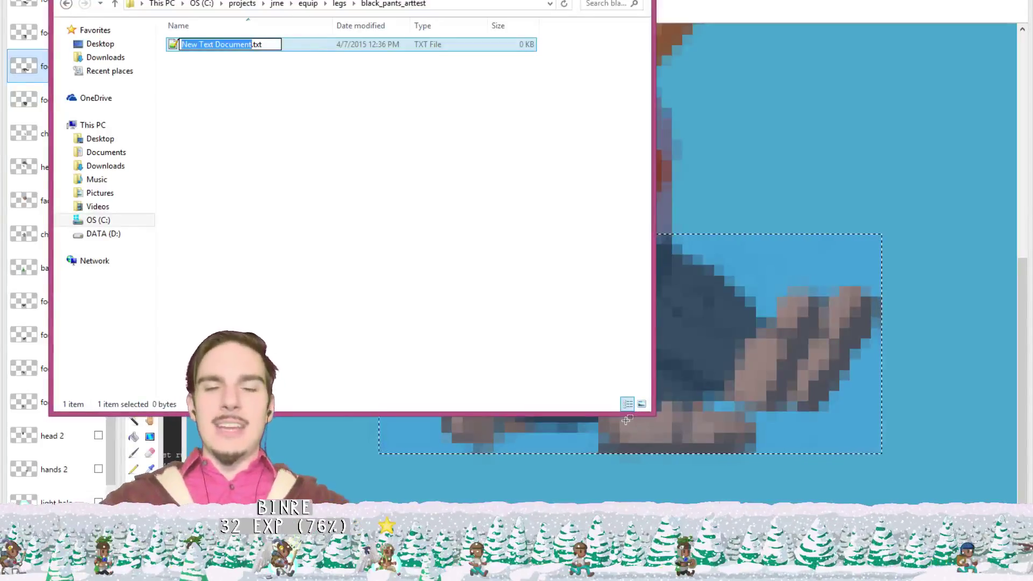
{"action": "type", "text": "data"}
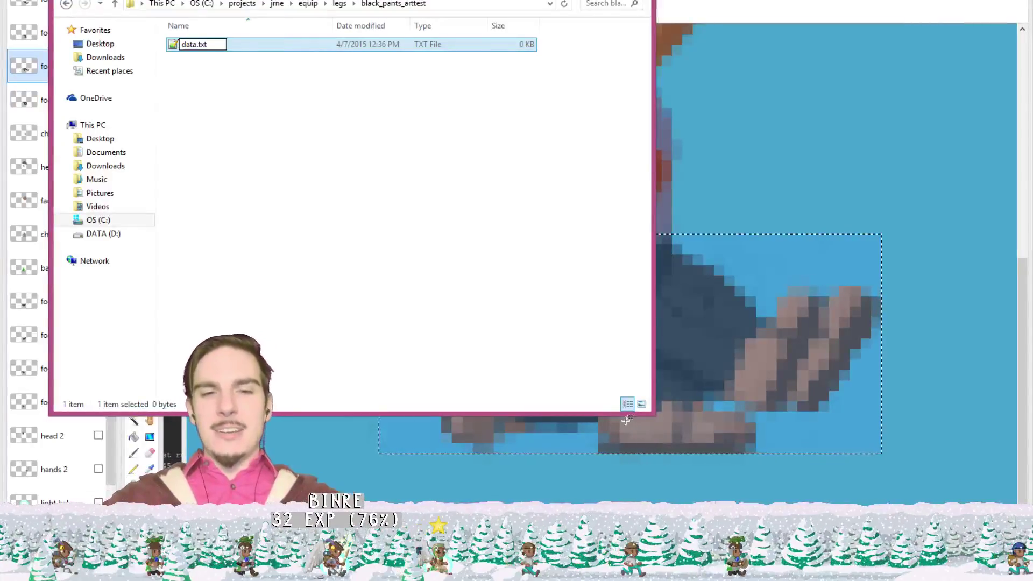
{"action": "key", "text": "Return"}
{"action": "key", "text": "Return"}
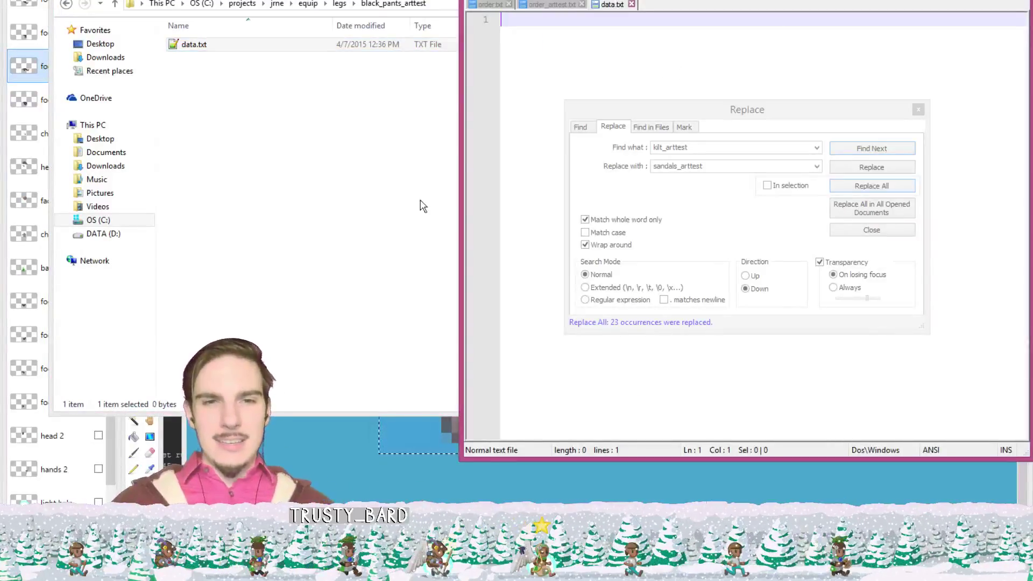
- Enter the leg selection's position and size as 62 61 48 21 in data.txt, and save and close the file
{"action": "left_click", "coordinate": [160, 442]}
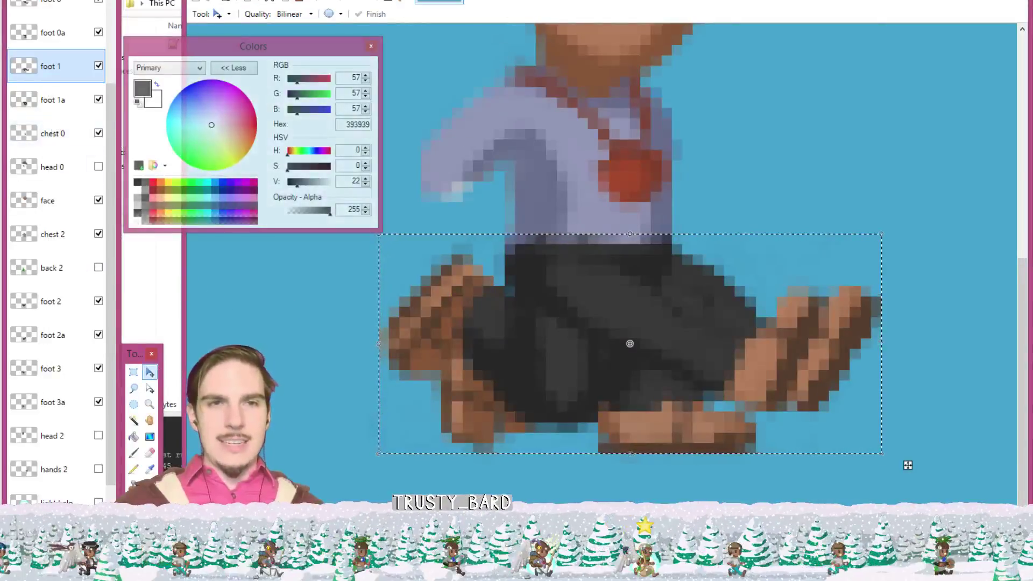
{"action": "key", "text": "alt+Tab"}
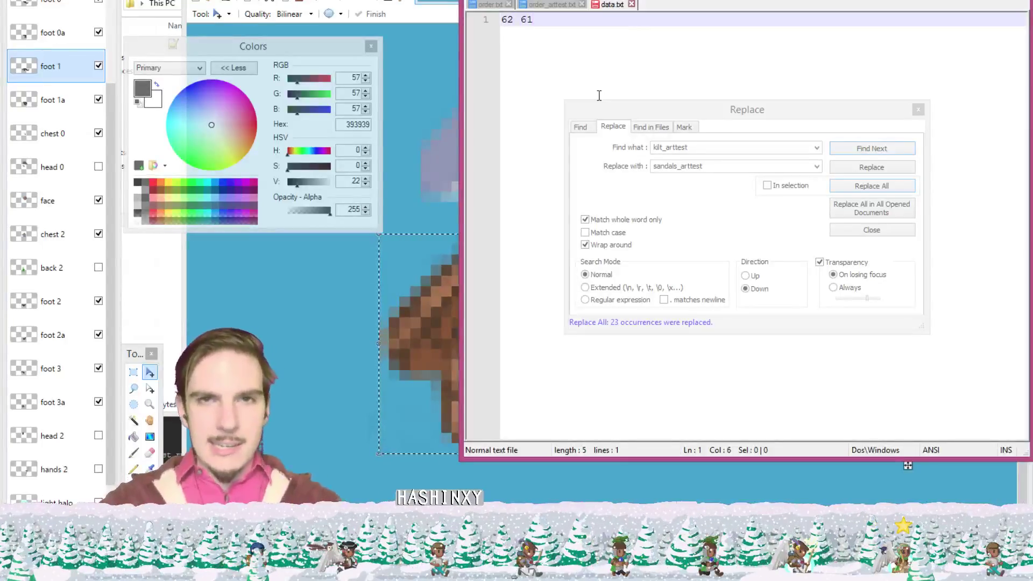
{"action": "type", "text": "48 21"}
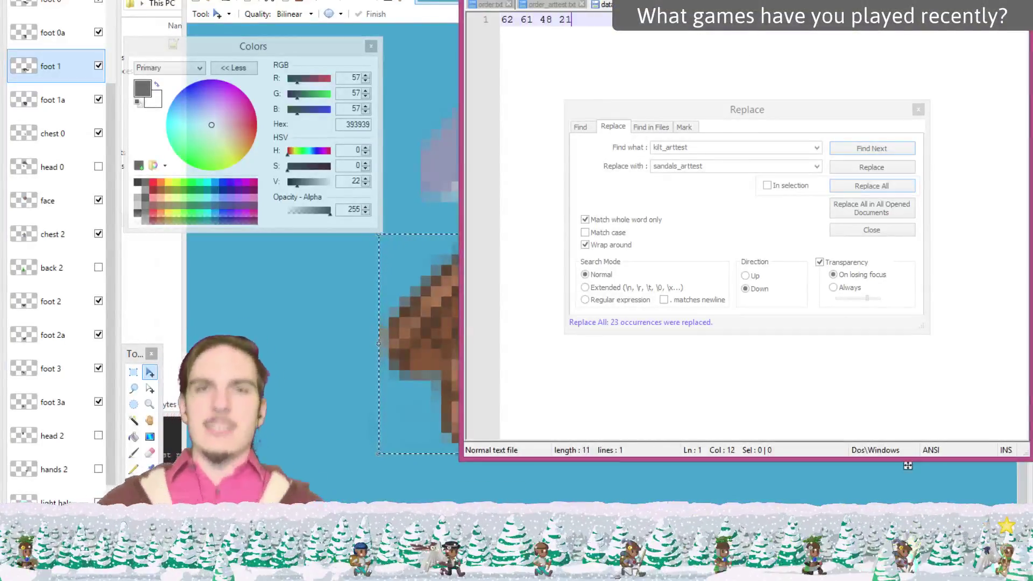
{"action": "key", "text": "ctrl+w"}
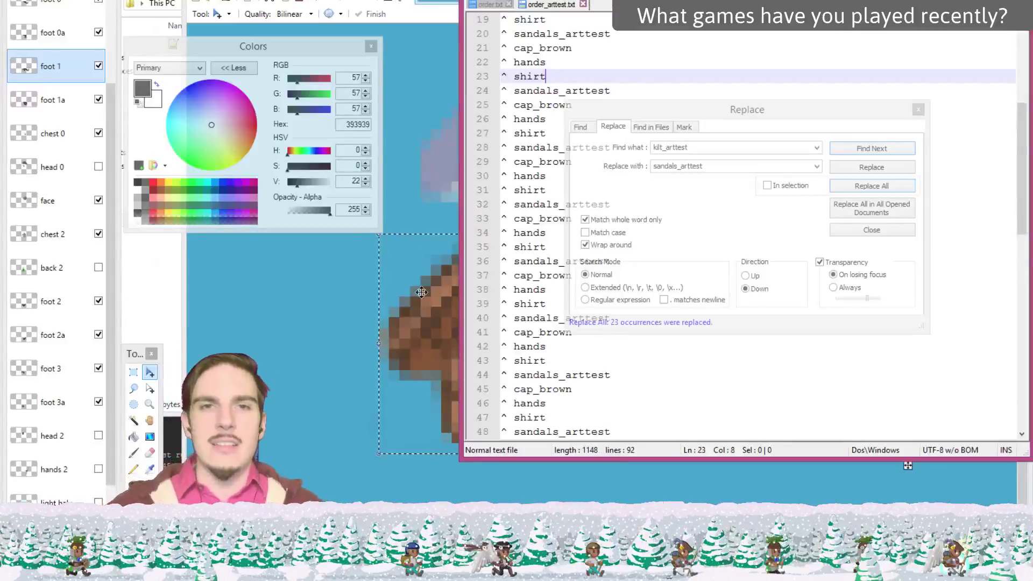
- Back in the character drawing, copy the selected area of the foot 0 layer into a new 48 × 21 pixel image
{"action": "left_click", "coordinate": [907, 466]}
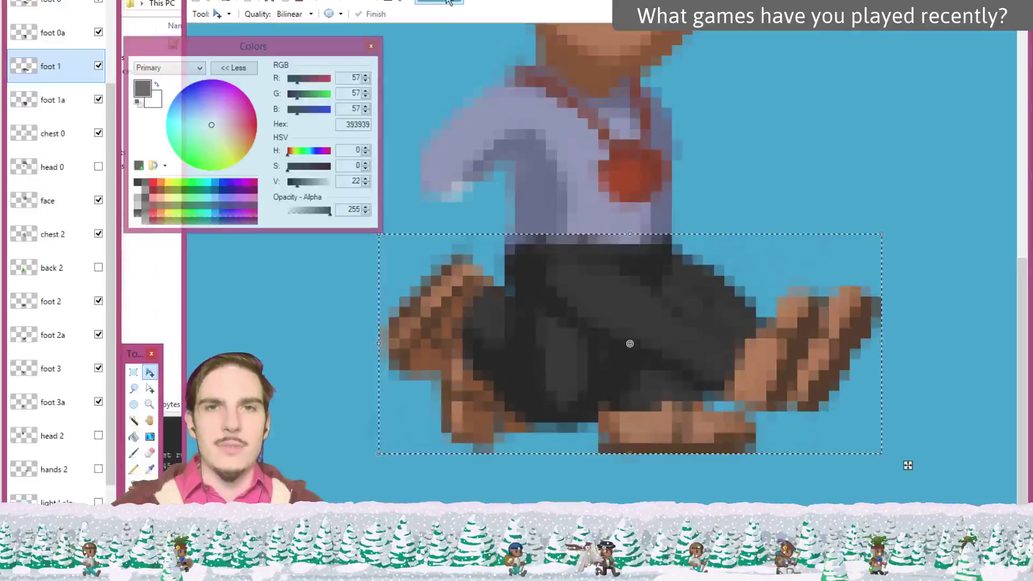
{"action": "left_click", "coordinate": [81, 6]}
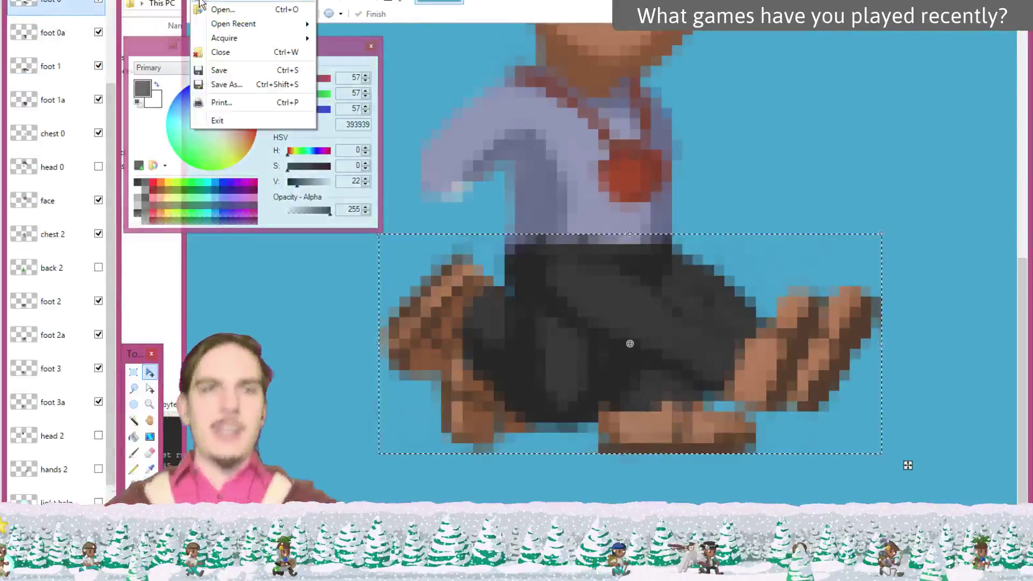
{"action": "key", "text": "ctrl+r"}
{"action": "key", "text": "Return"}
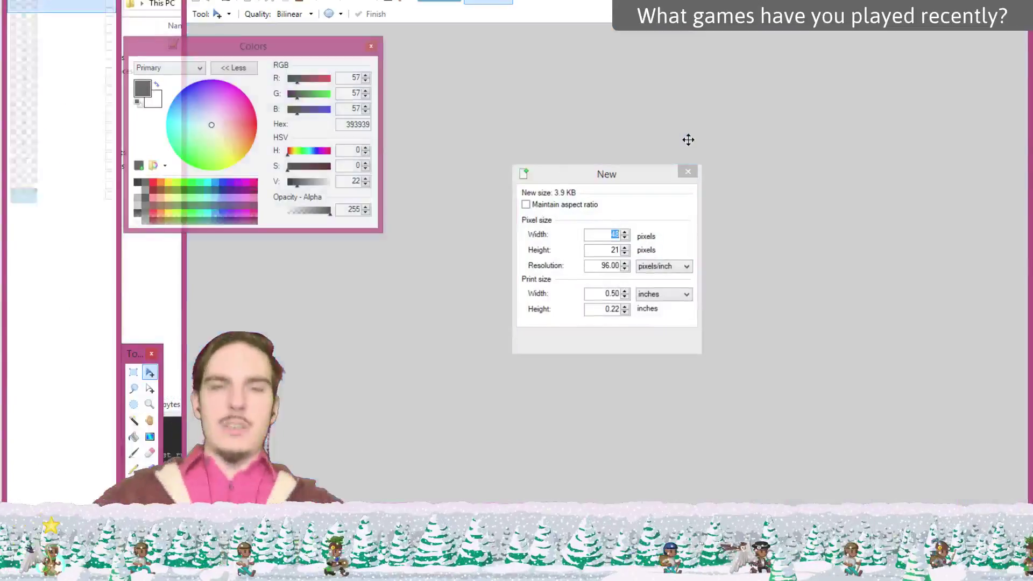
- Save the foot 0 image as 0.png in the black_pants_arttest folder with auto-detected bit depth
{"action": "key", "text": "ctrl+s"}
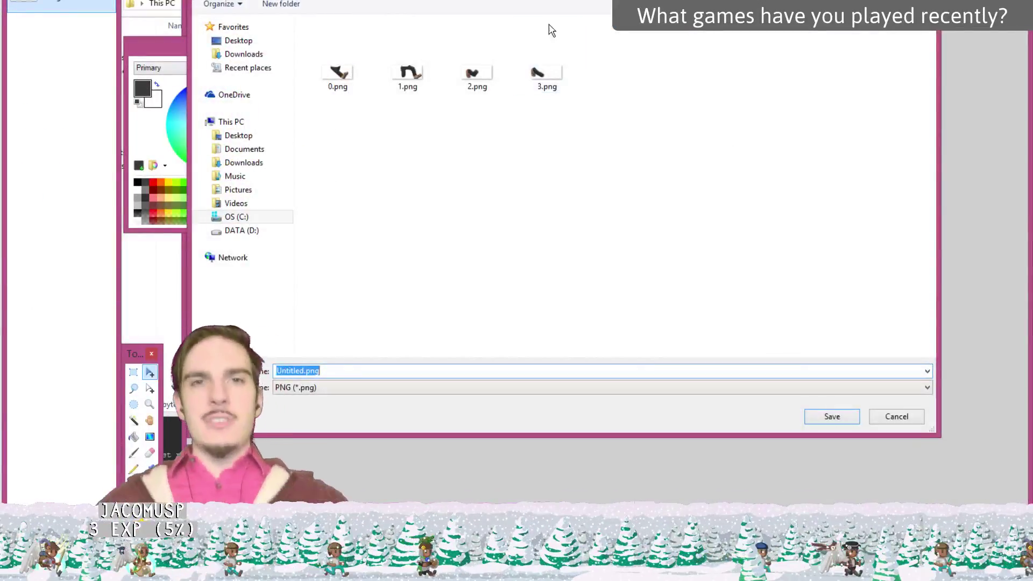
{"action": "key", "text": "alt+Up"}
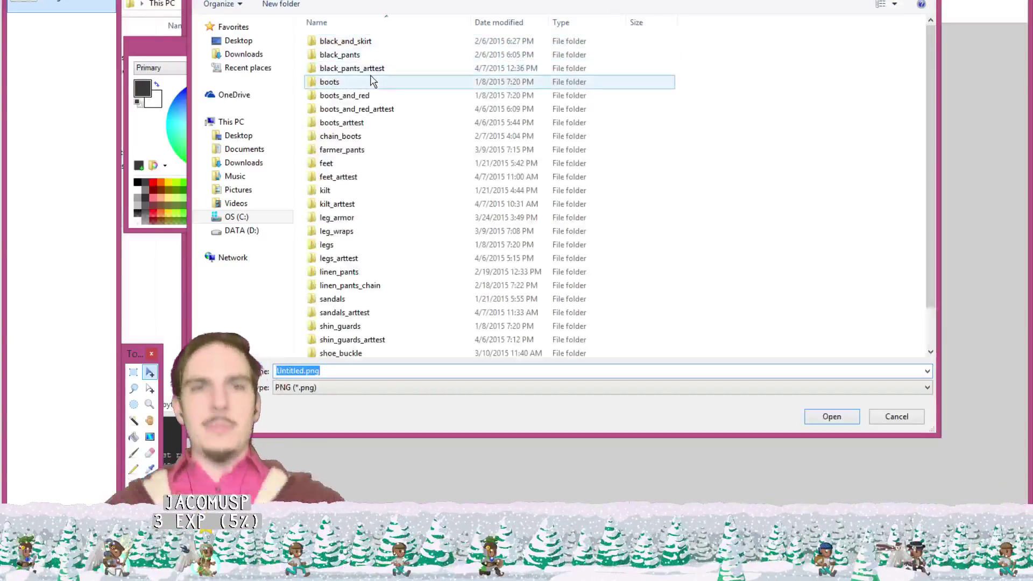
{"action": "double_click", "coordinate": [372, 80]}
{"action": "key", "text": "alt+Up"}
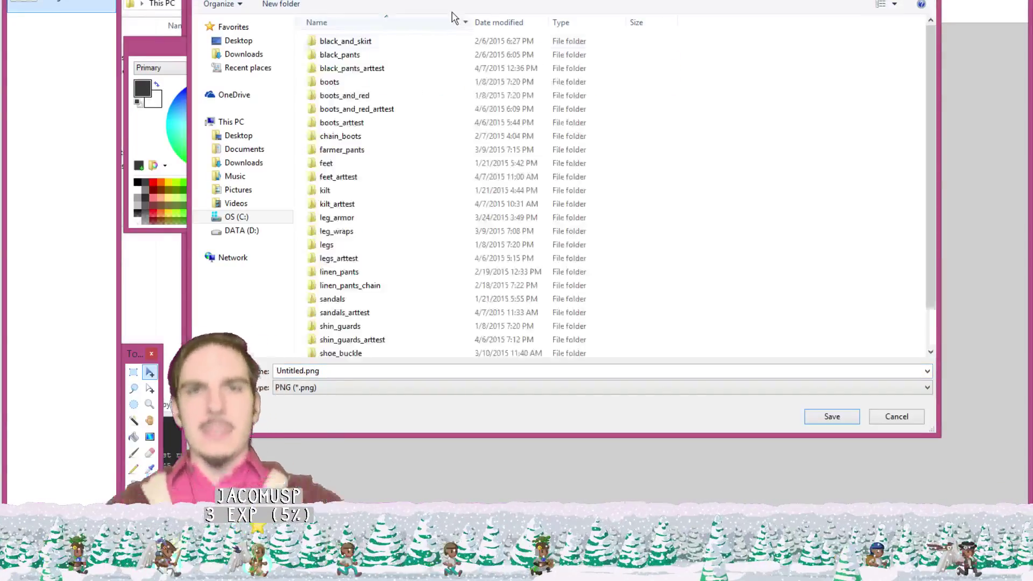
{"action": "double_click", "coordinate": [380, 69]}
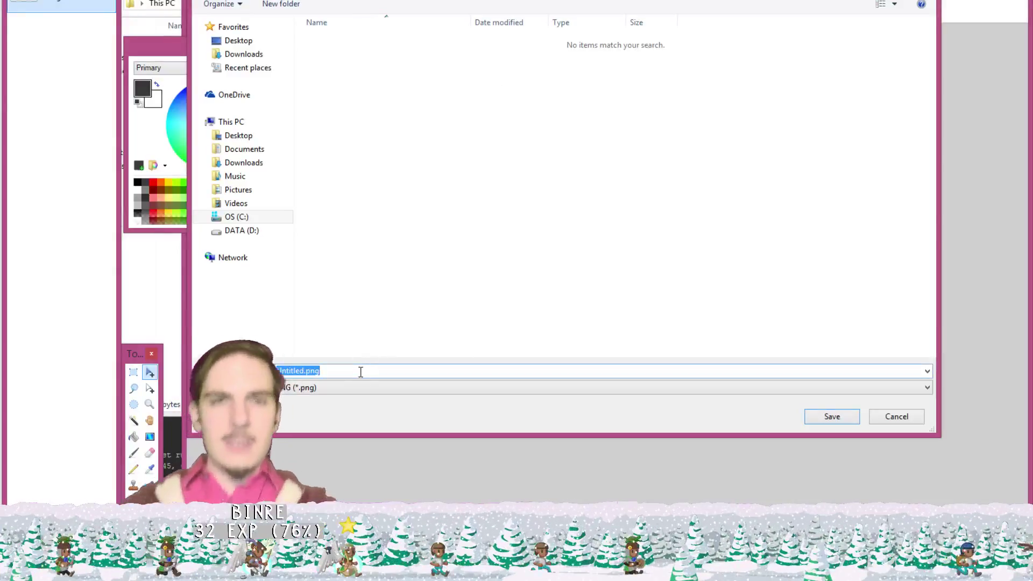
{"action": "key", "text": "Return"}
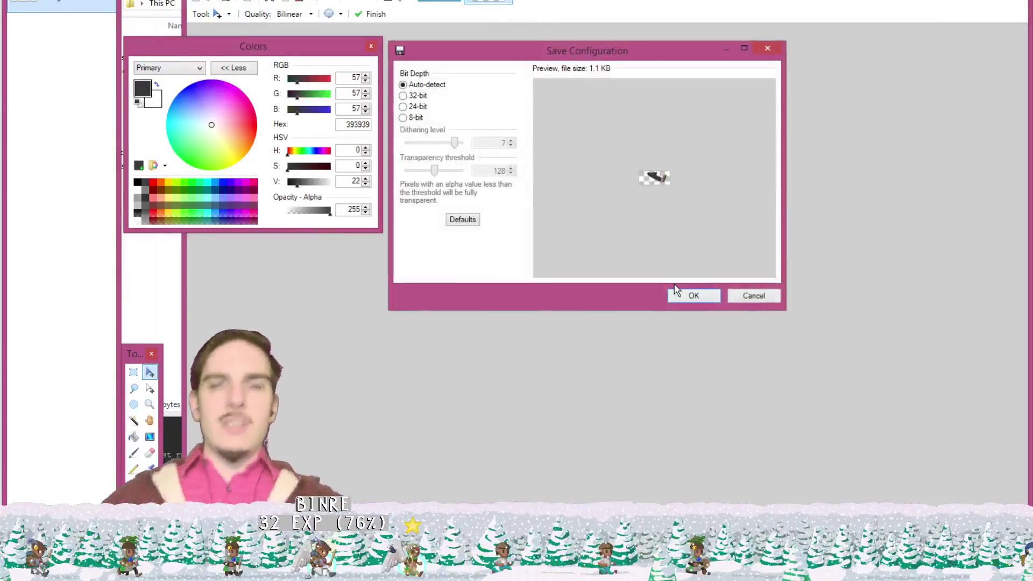
{"action": "left_click", "coordinate": [676, 292]}
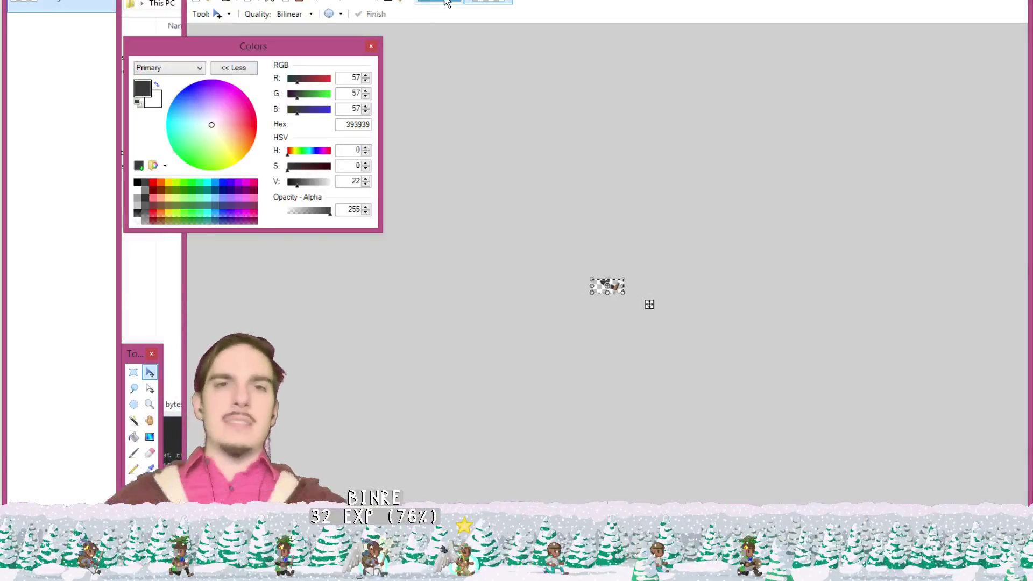
- Copy the foot 0a layer's selected area into a new image of the same size and save it as 0a.png
{"action": "left_click", "coordinate": [447, 3]}
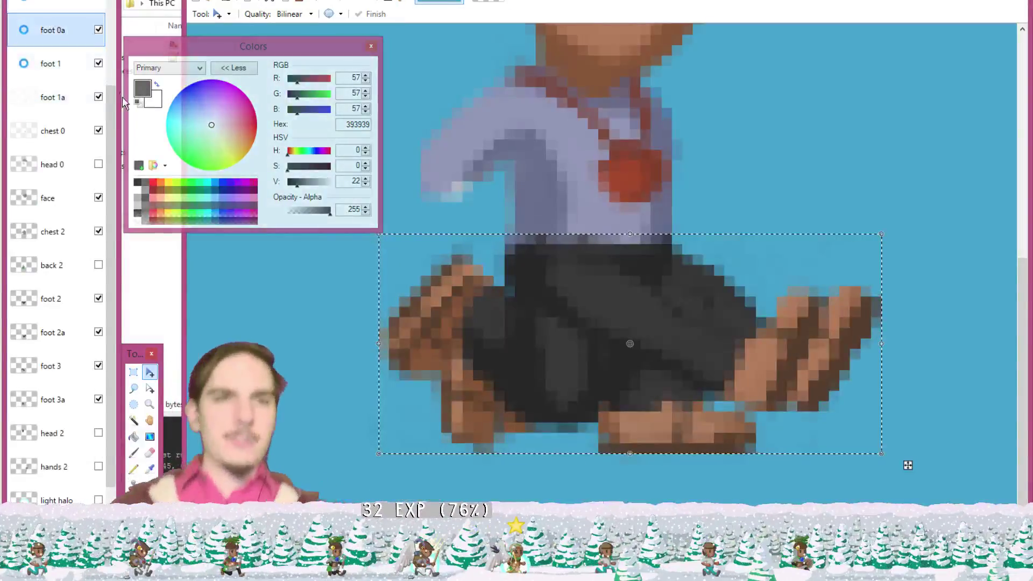
{"action": "left_click", "coordinate": [206, 2]}
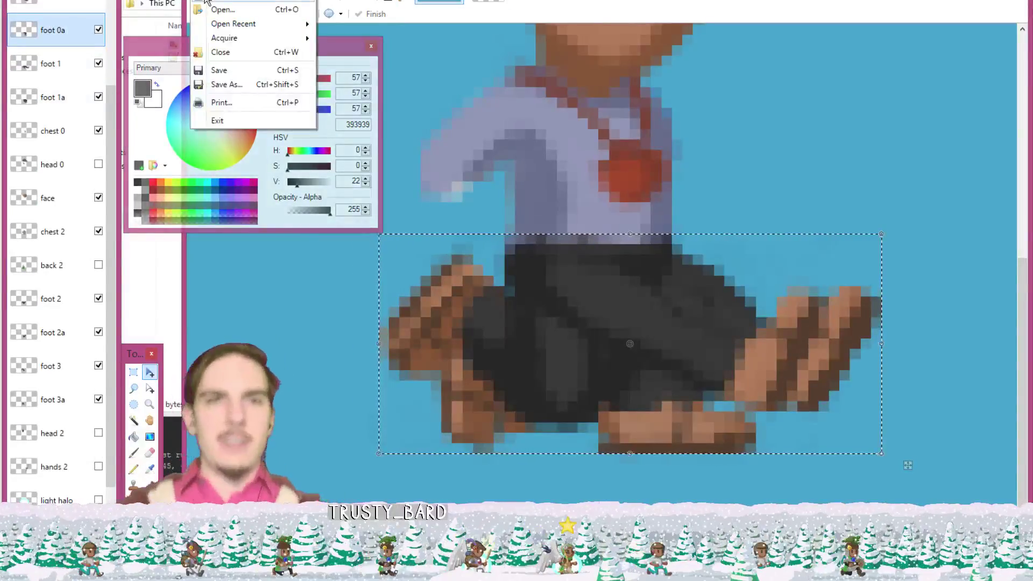
{"action": "left_click", "coordinate": [207, 1]}
{"action": "left_click", "coordinate": [619, 338]}
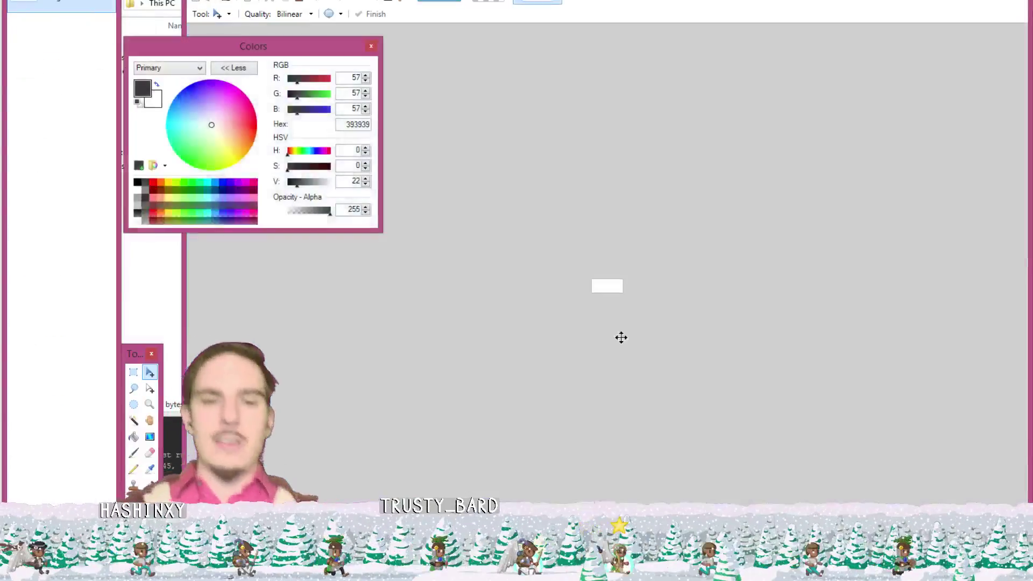
{"action": "key", "text": "ctrl+s"}
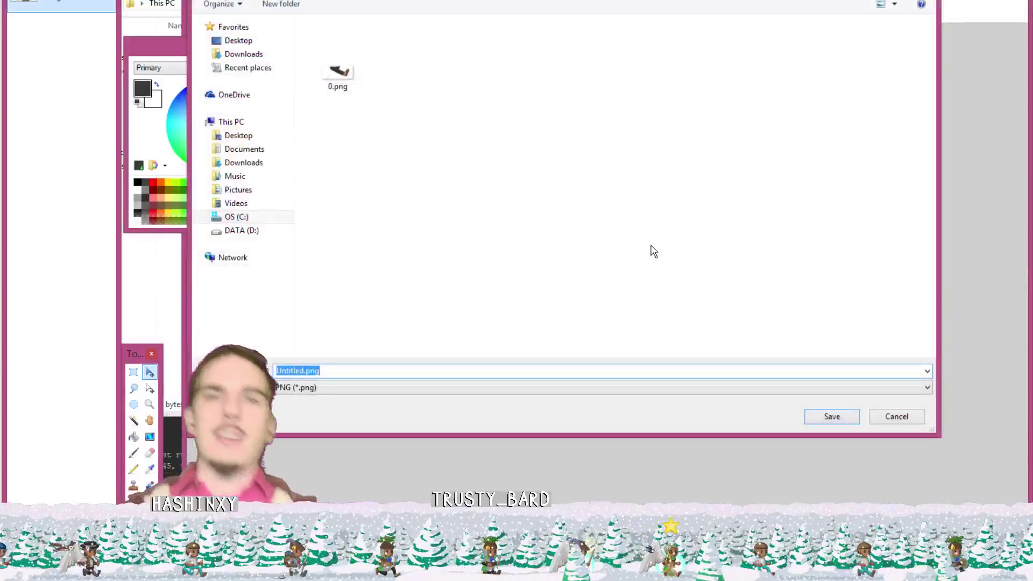
{"action": "type", "text": "0"}
{"action": "key", "text": "Return"}
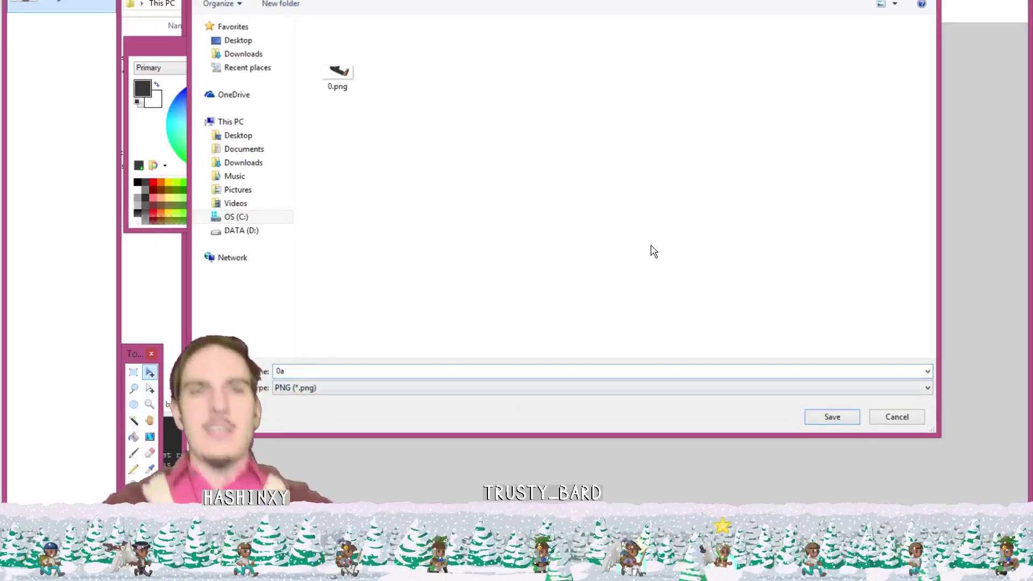
{"action": "key", "text": "Return"}
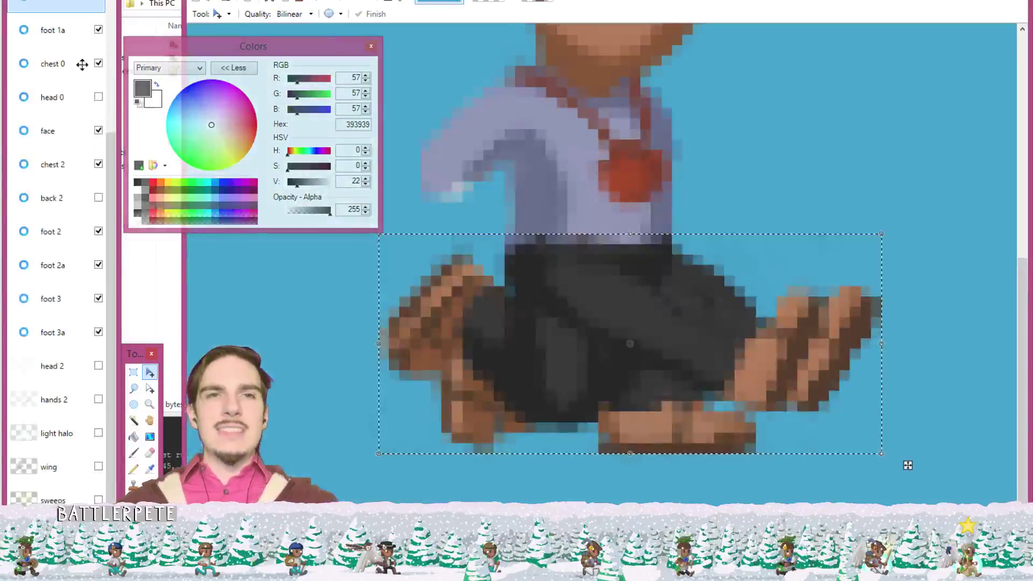
- Copy the foot 1 layer's selected area into a new 48 × 21 pixel image and save it as a PNG in the same folder
{"action": "scroll", "coordinate": [81, 62], "scroll_direction": "up", "scroll_amount": 5}
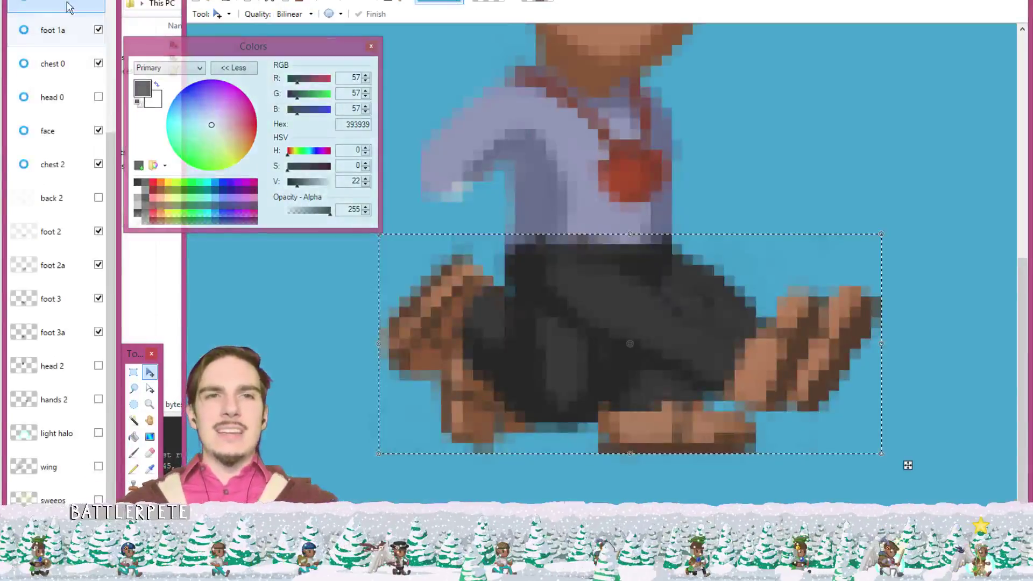
{"action": "scroll", "coordinate": [77, 47], "scroll_direction": "down", "scroll_amount": 5}
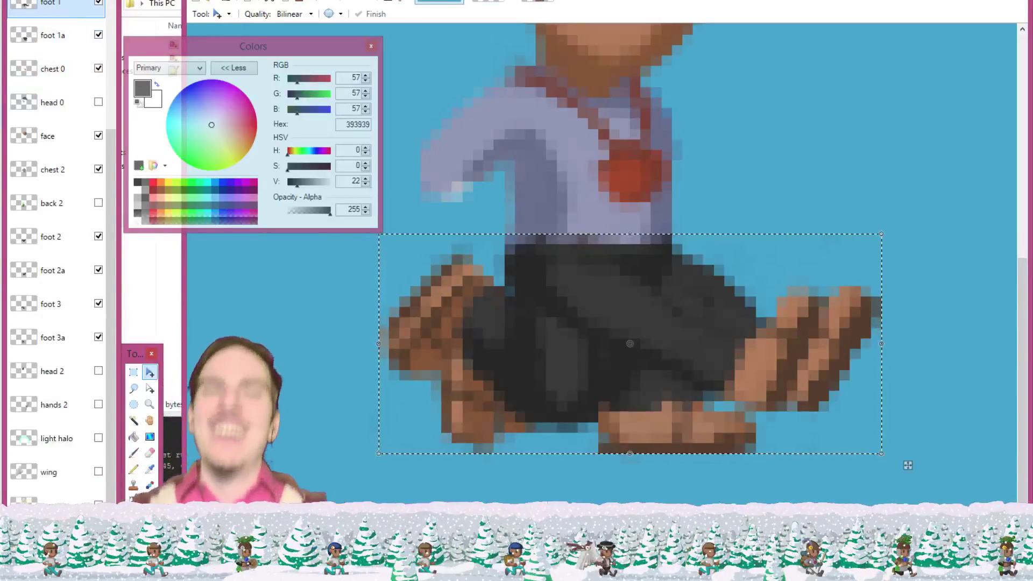
{"action": "key", "text": "alt+f"}
{"action": "key", "text": "n"}
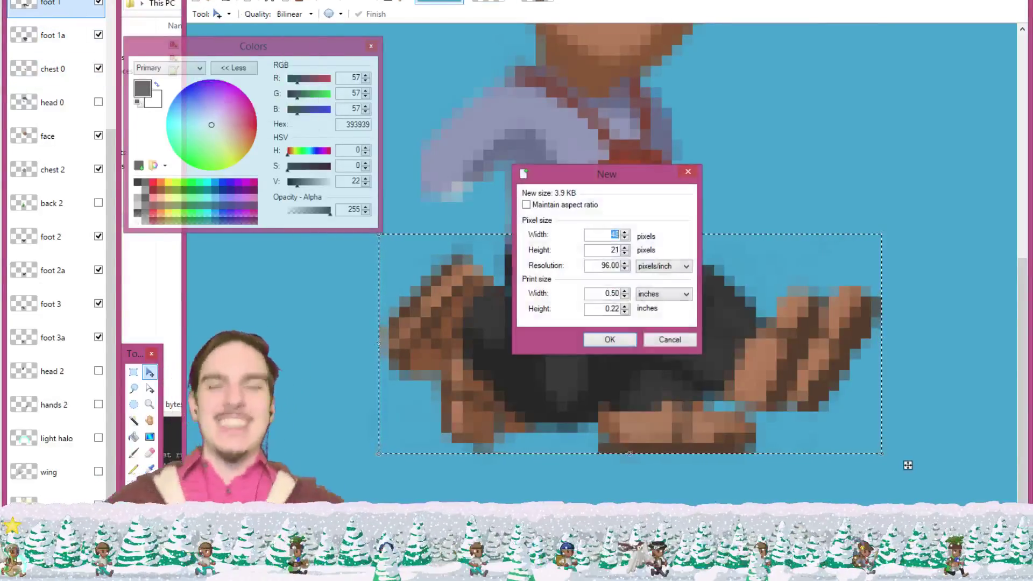
{"action": "key", "text": "Return"}
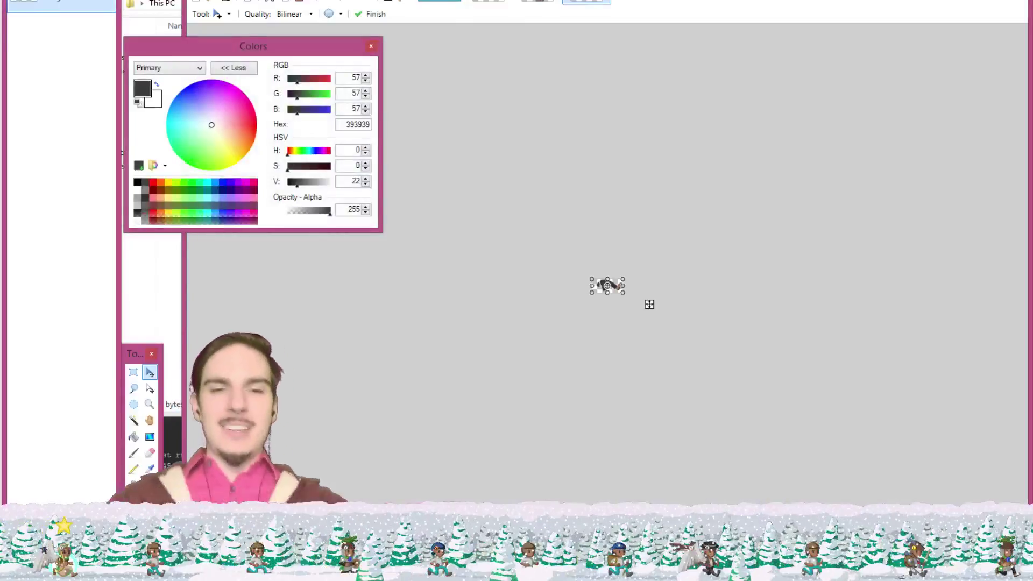
{"action": "key", "text": "ctrl+s"}
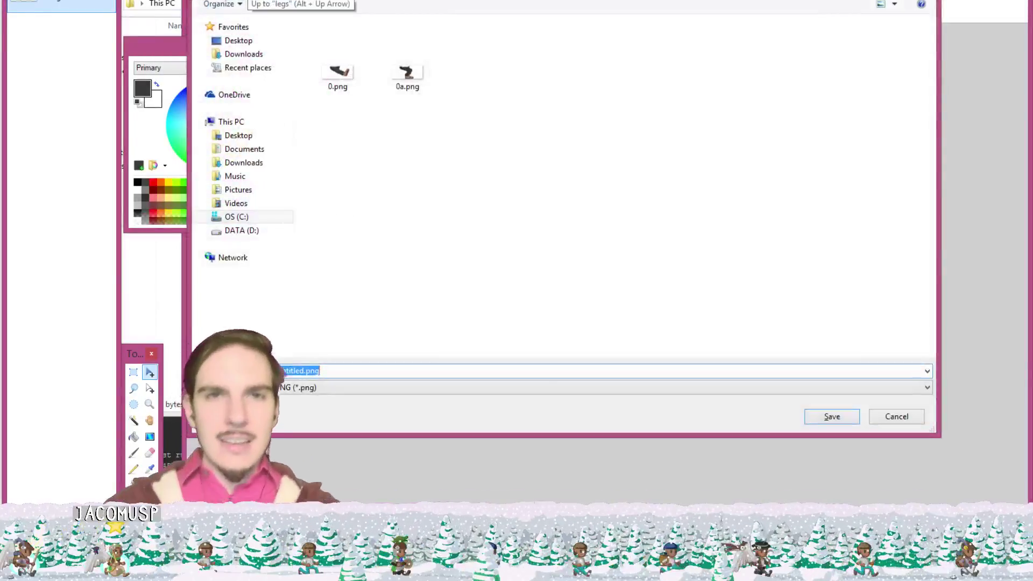
{"action": "key", "text": "Return"}
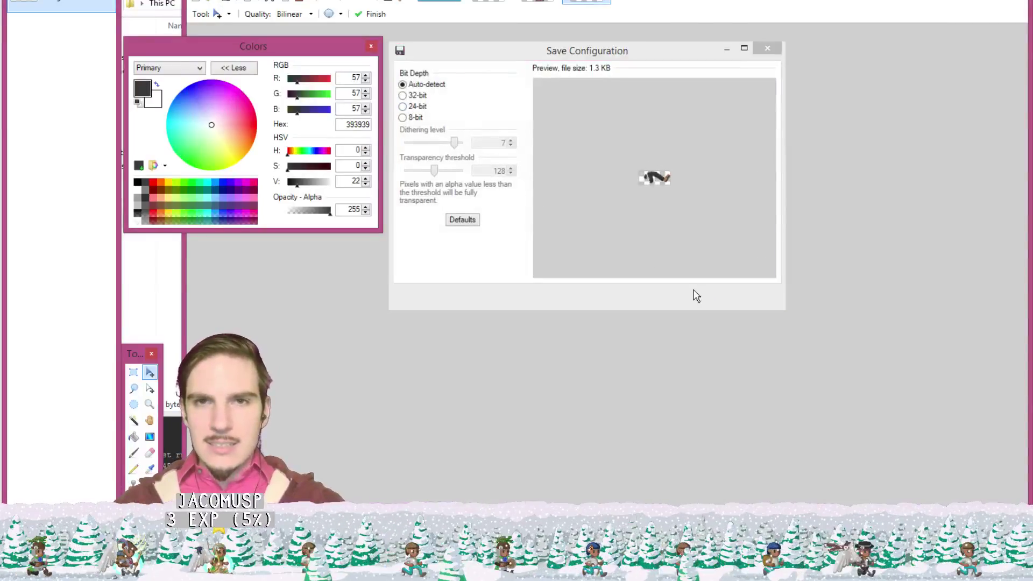
{"action": "left_click", "coordinate": [693, 294]}
- Return to the character drawing, lasso the rear foot area on the foot 1 layer, and remove the stray trouser piece there
{"action": "scroll", "coordinate": [648, 302], "scroll_direction": "up", "scroll_amount": 9}
{"action": "scroll", "coordinate": [586, 306], "scroll_direction": "up", "scroll_amount": 1}
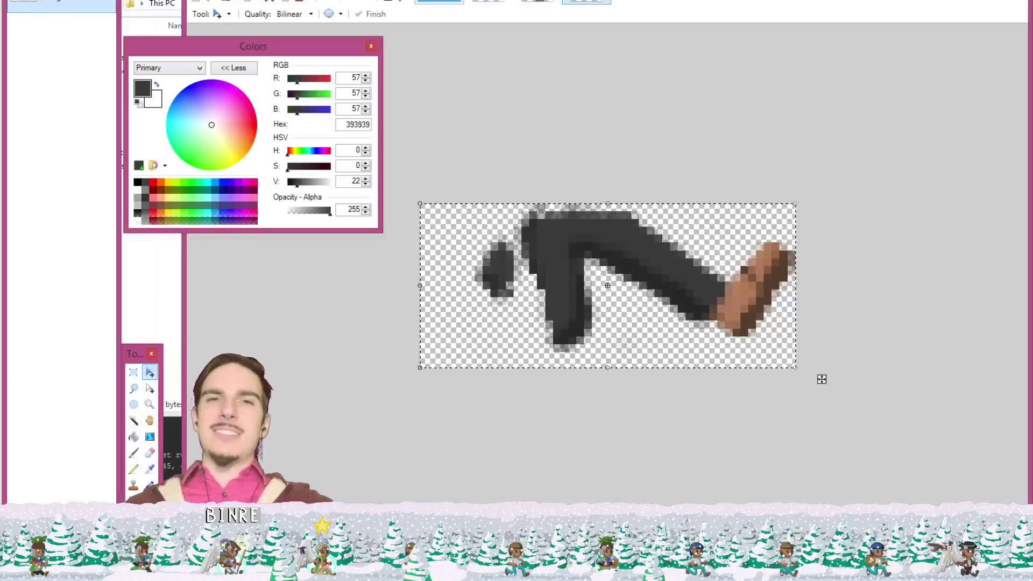
{"action": "left_click", "coordinate": [439, 3]}
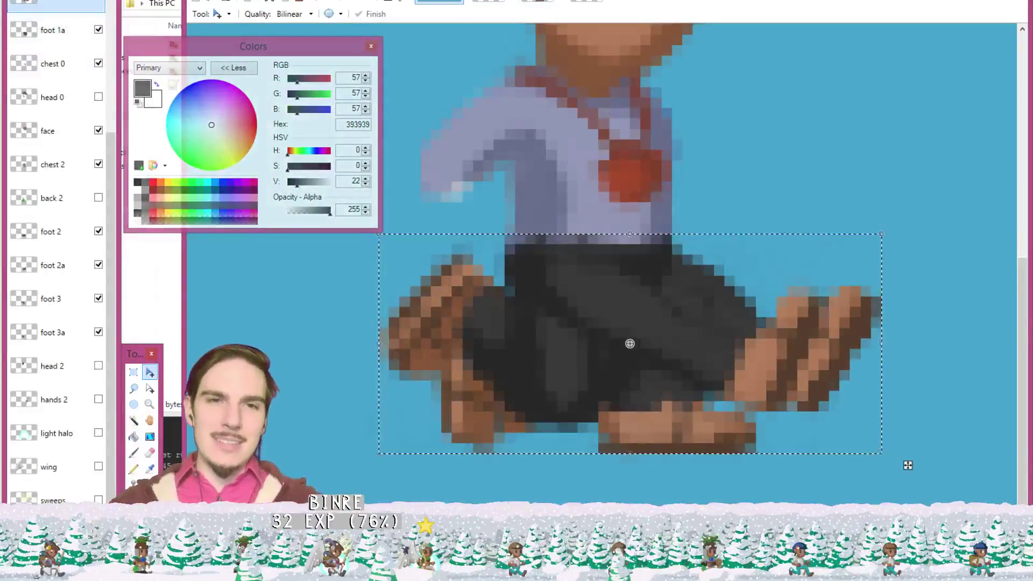
{"action": "left_click", "coordinate": [133, 388]}
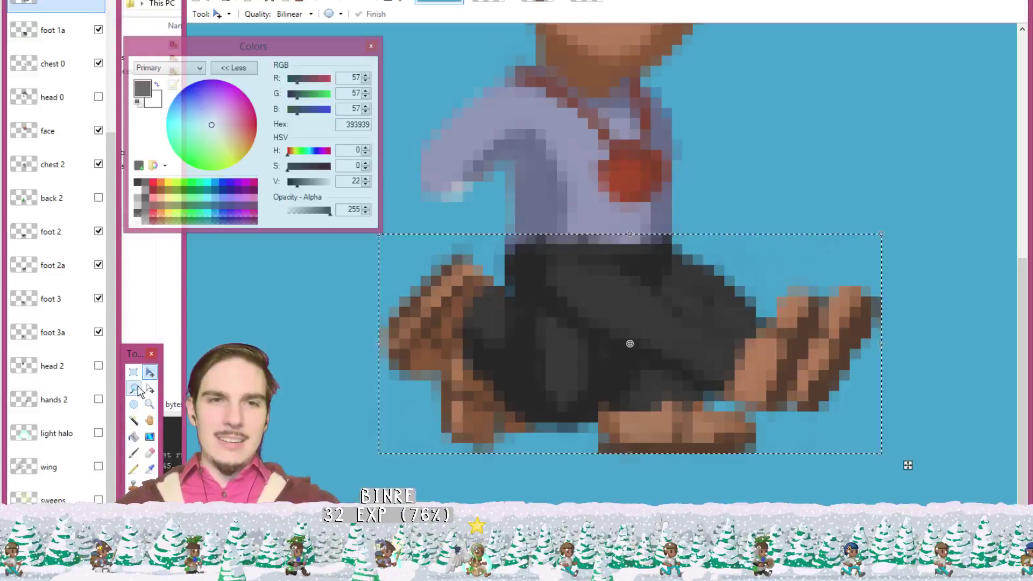
{"action": "mouse_move", "coordinate": [487, 256]}
{"action": "left_mouse_down"}
{"action": "mouse_move", "coordinate": [585, 412]}
{"action": "mouse_move", "coordinate": [503, 489]}
{"action": "mouse_move", "coordinate": [388, 444]}
{"action": "mouse_move", "coordinate": [356, 267]}
{"action": "left_mouse_up"}
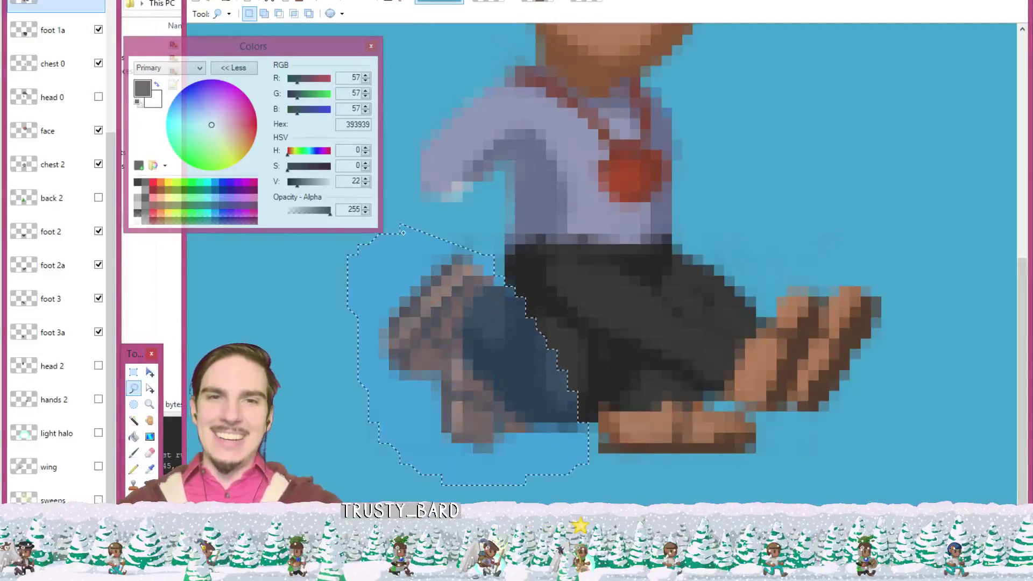
{"action": "left_click", "coordinate": [437, 218]}
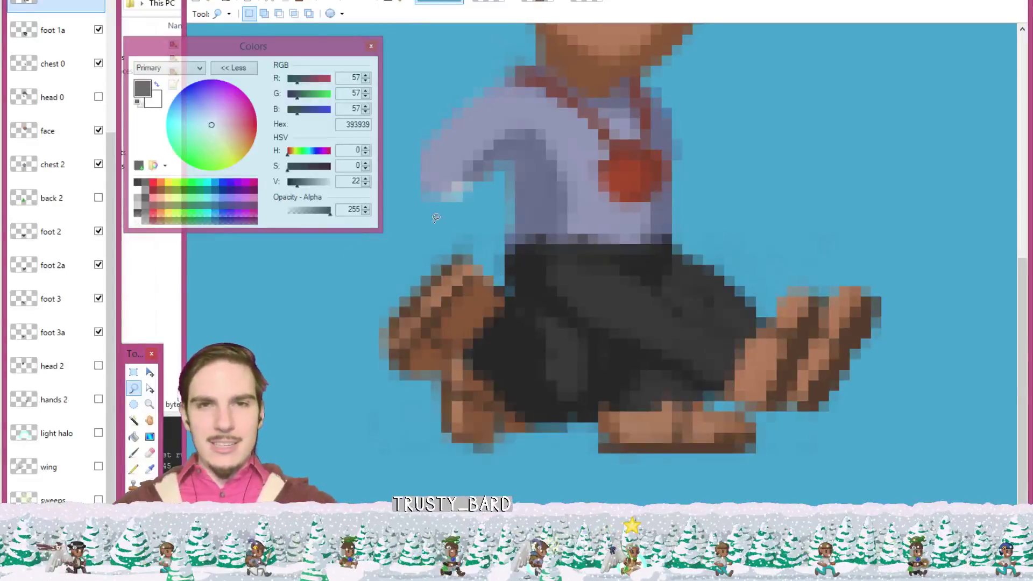
- Paste the removed trouser piece onto a new layer, merge it down into the foot 3 layer, and deselect
{"action": "left_click", "coordinate": [75, 309]}
{"action": "key", "text": "ctrl+shift+n"}
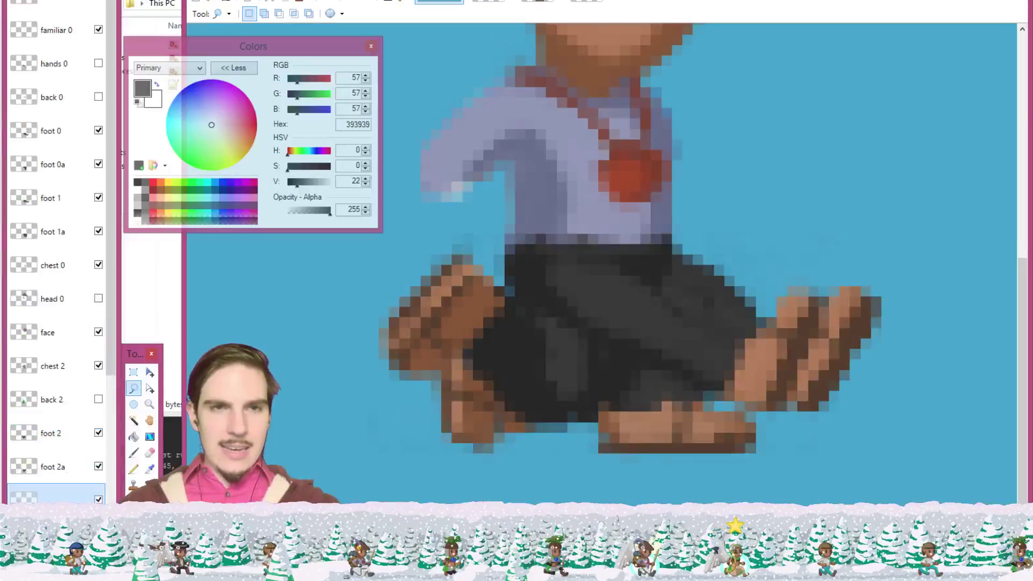
{"action": "key", "text": "ctrl+v"}
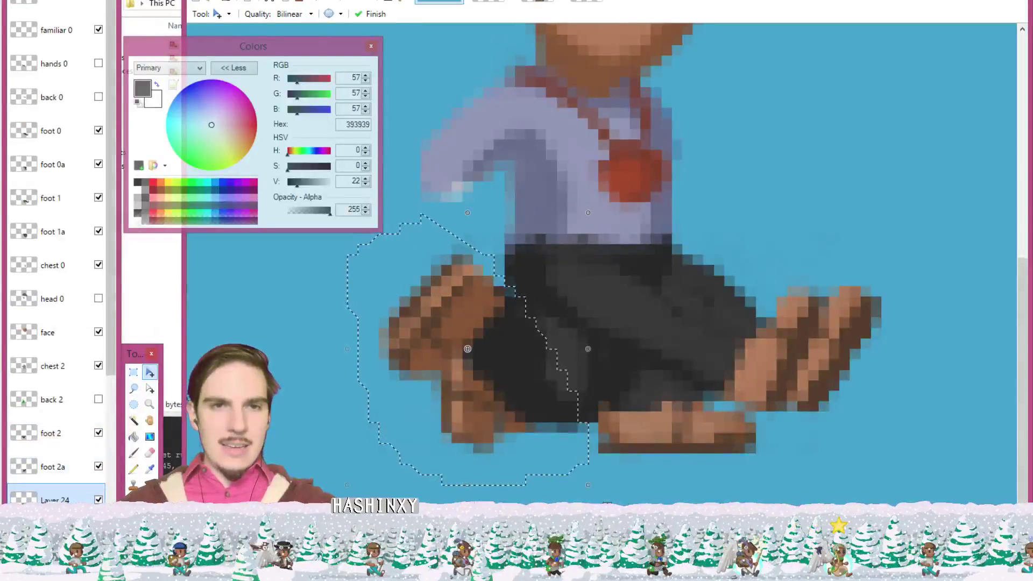
{"action": "key", "text": "ctrl+m"}
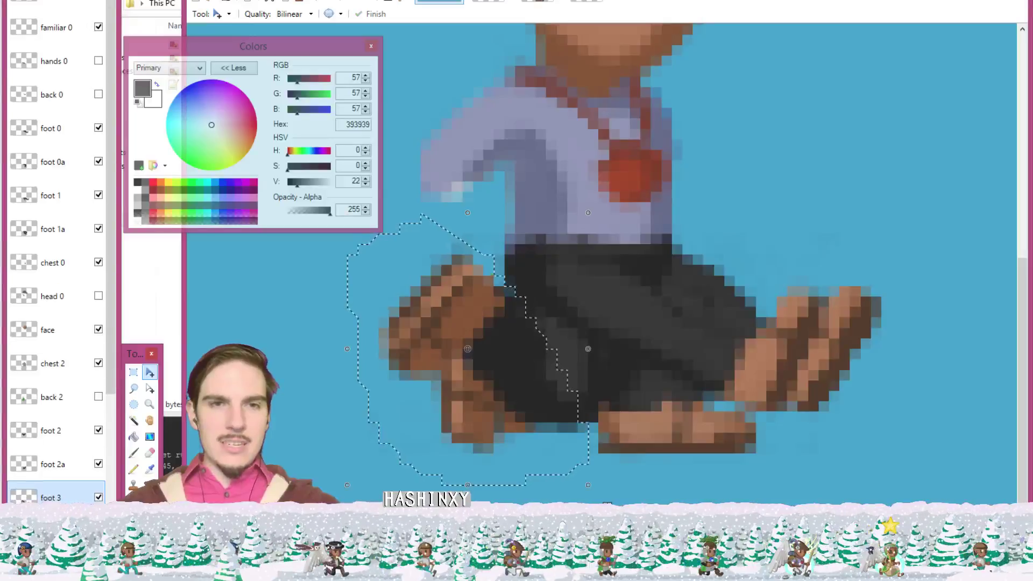
{"action": "key", "text": "ctrl+d"}
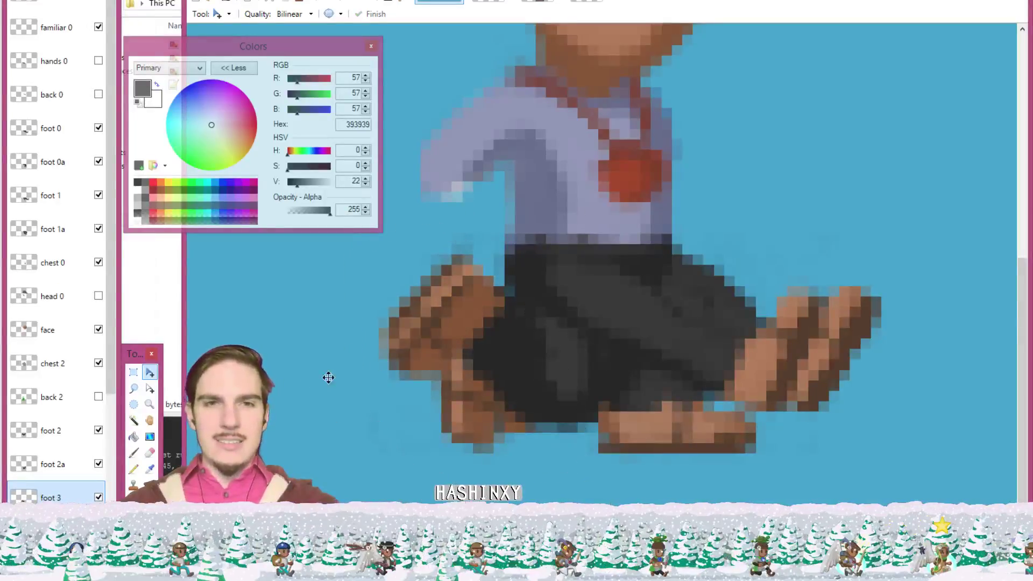
- Select the rectangle around the trousers and feet, and copy that area of the foot 3 layer into a new image
{"action": "left_click", "coordinate": [134, 375]}
{"action": "left_click_drag", "start_coordinate": [379, 235], "coordinate": [865, 450]}
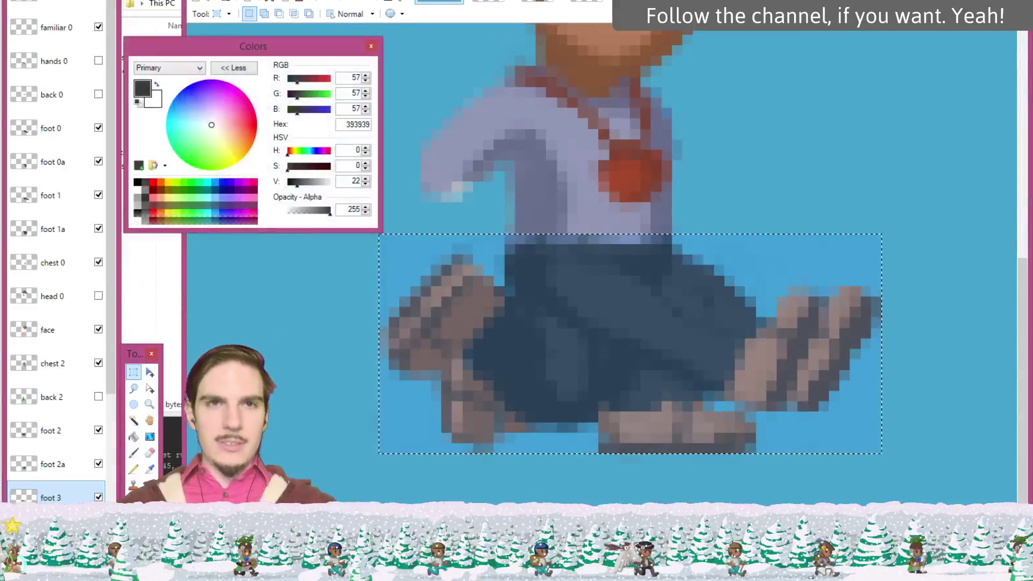
{"action": "left_click", "coordinate": [238, 1]}
{"action": "left_click", "coordinate": [238, 1]}
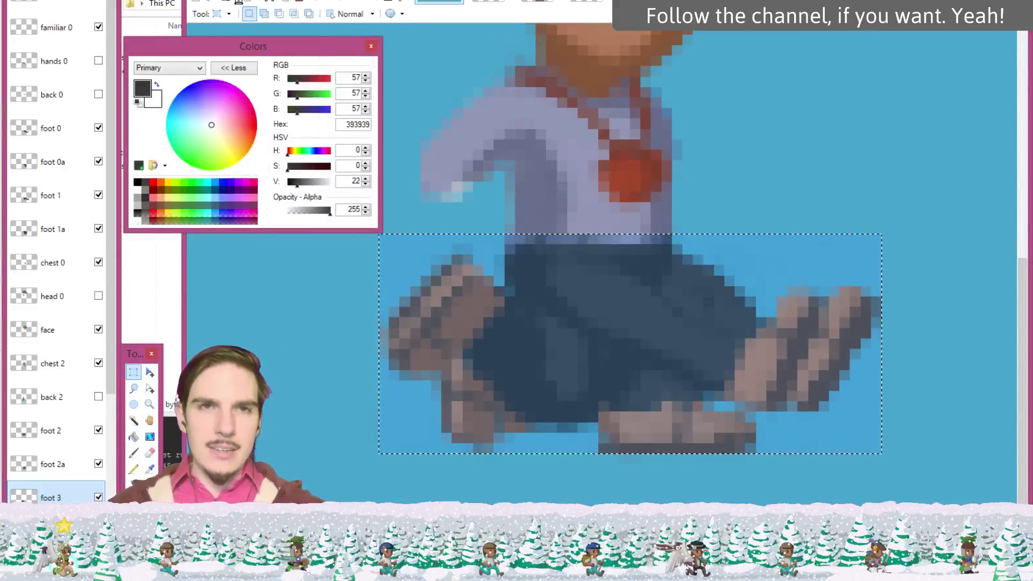
{"action": "key", "text": "ctrl+n"}
{"action": "left_click", "coordinate": [617, 341]}
{"action": "key", "text": "ctrl+v"}
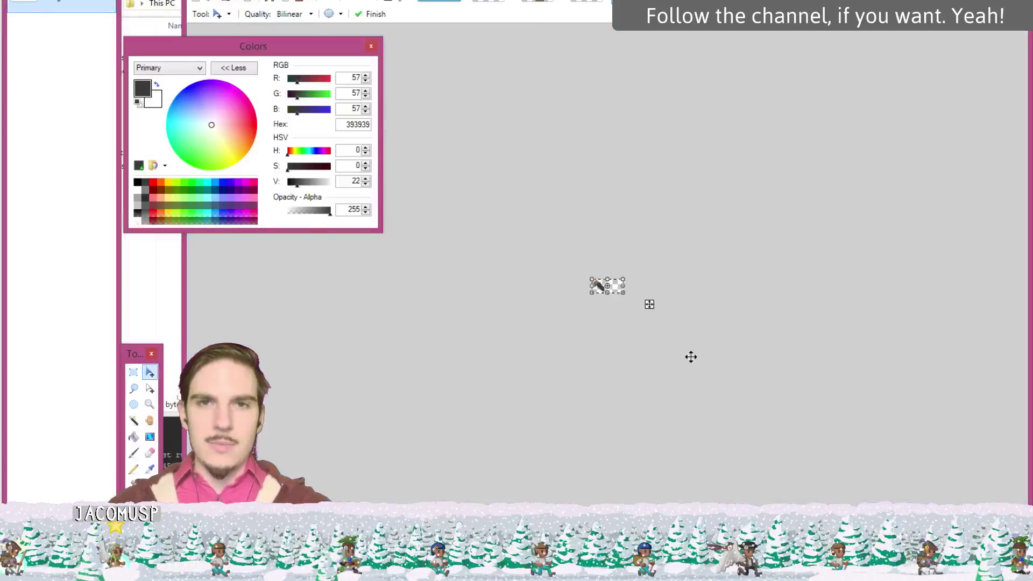
{"action": "scroll", "coordinate": [771, 285], "scroll_direction": "up", "scroll_amount": 5}
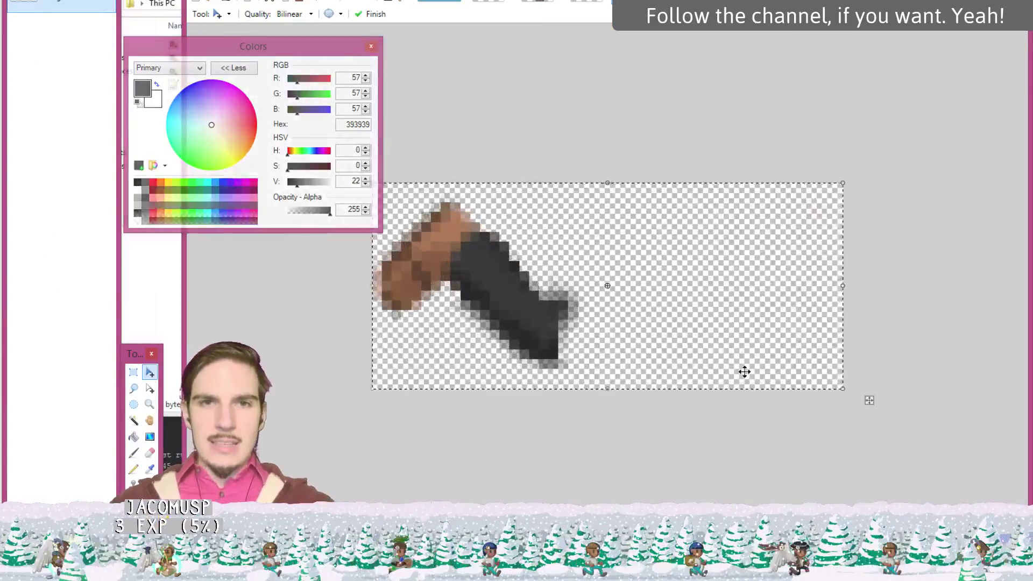
- Save the foot 3 image as 3.png in the same folder with auto-detected bit depth
{"action": "key", "text": "ctrl+s"}
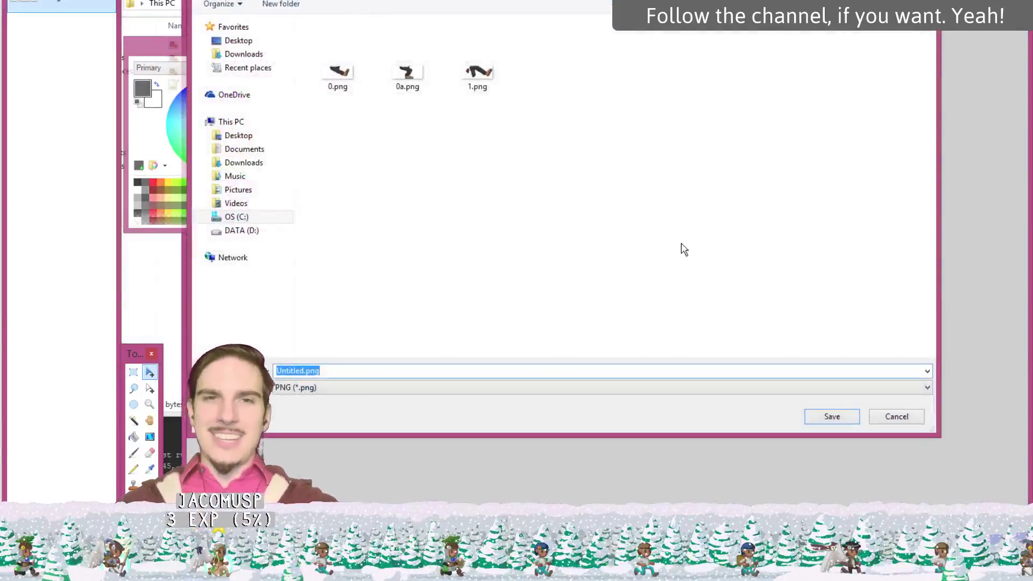
{"action": "type", "text": "3"}
{"action": "key", "text": "Return"}
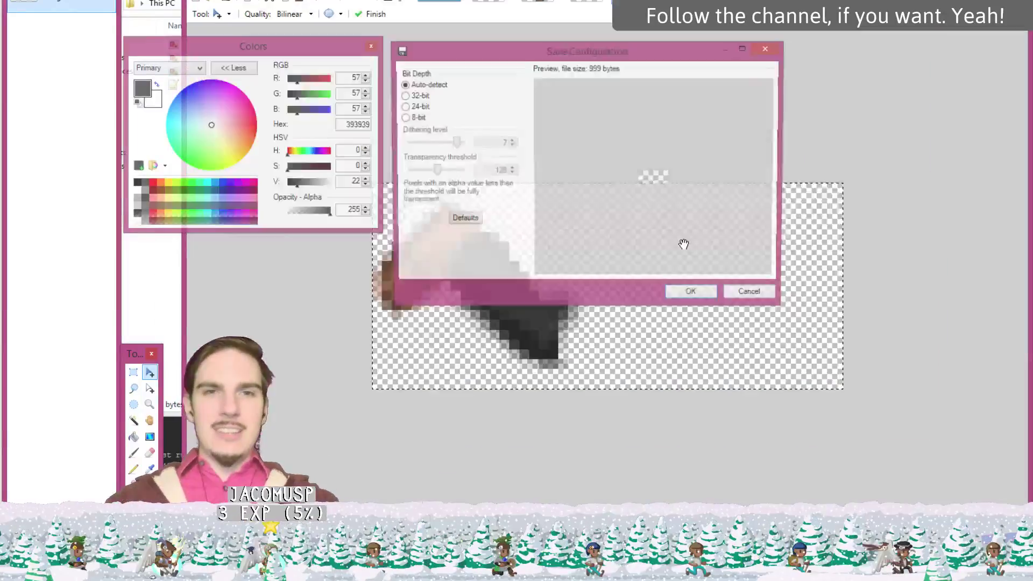
{"action": "key", "text": "Return"}
- Switch to the foot 1 image, lasso the detached dark trouser piece beside the rear leg, and delete it
{"action": "key", "text": "ctrl+Tab"}
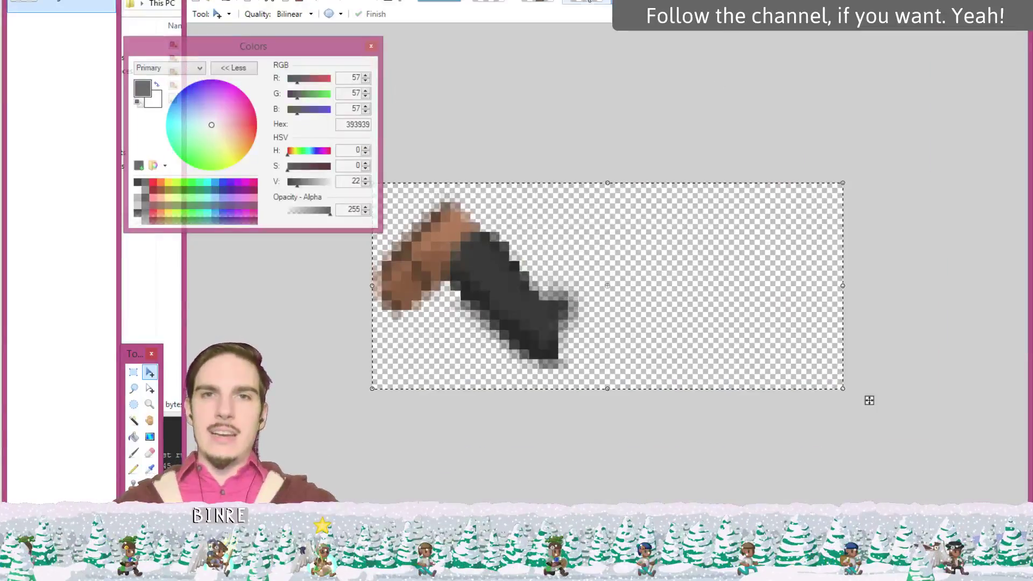
{"action": "scroll", "coordinate": [517, 215], "scroll_direction": "up", "scroll_amount": 3}
{"action": "scroll", "coordinate": [329, 322], "scroll_direction": "down", "scroll_amount": 1}
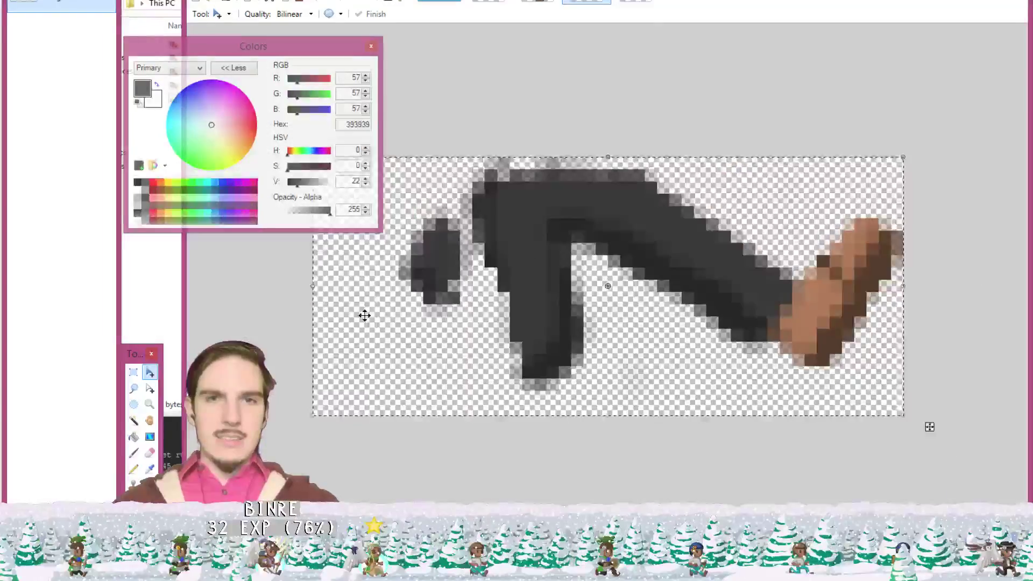
{"action": "key", "text": "s"}
{"action": "key", "text": "s"}
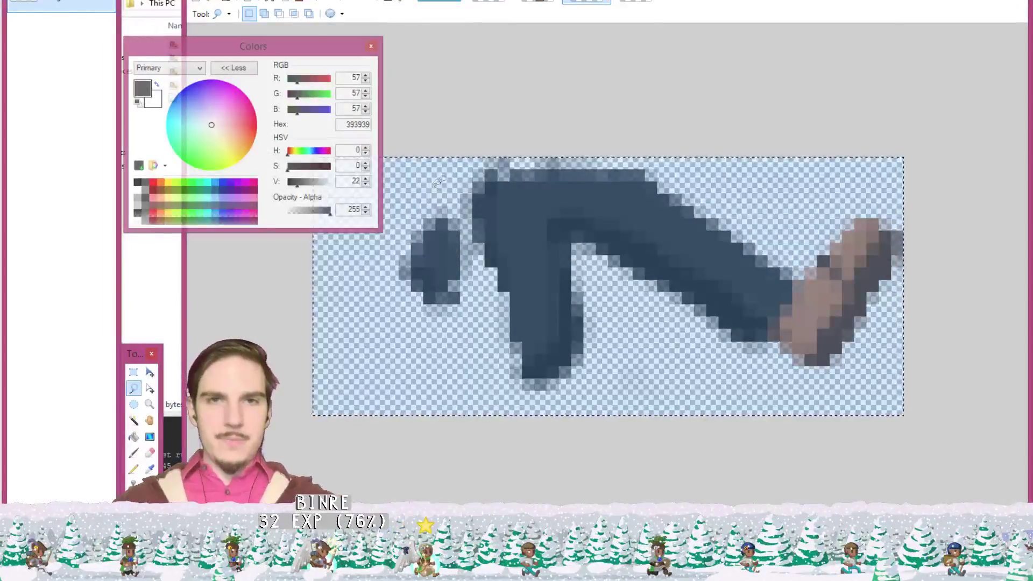
{"action": "left_click_drag", "start_coordinate": [440, 184], "coordinate": [479, 235]}
{"action": "mouse_move", "coordinate": [487, 296]}
{"action": "left_mouse_down"}
{"action": "mouse_move", "coordinate": [396, 376]}
{"action": "mouse_move", "coordinate": [343, 288]}
{"action": "left_mouse_up"}
{"action": "key", "text": "Delete"}
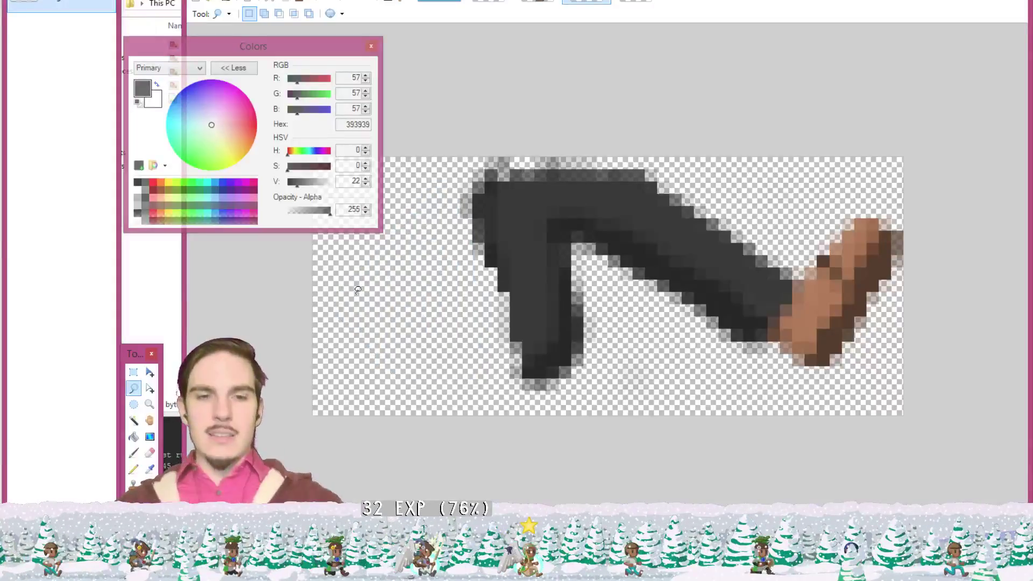
- Return to the character drawing and copy the foot 1a layer's selected area into a new 48 × 21 pixel image
{"action": "left_click", "coordinate": [634, 1]}
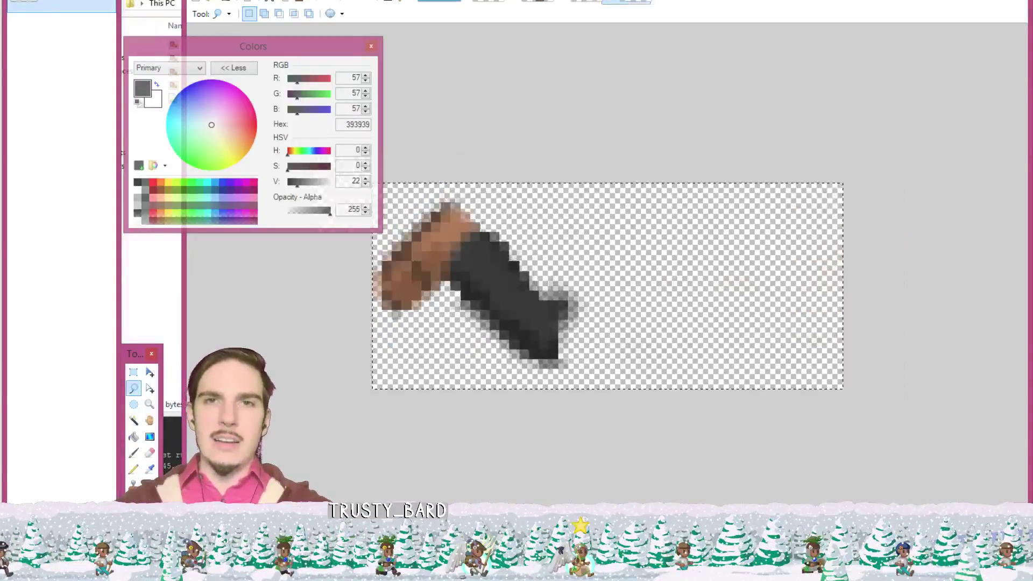
{"action": "left_click", "coordinate": [586, 2]}
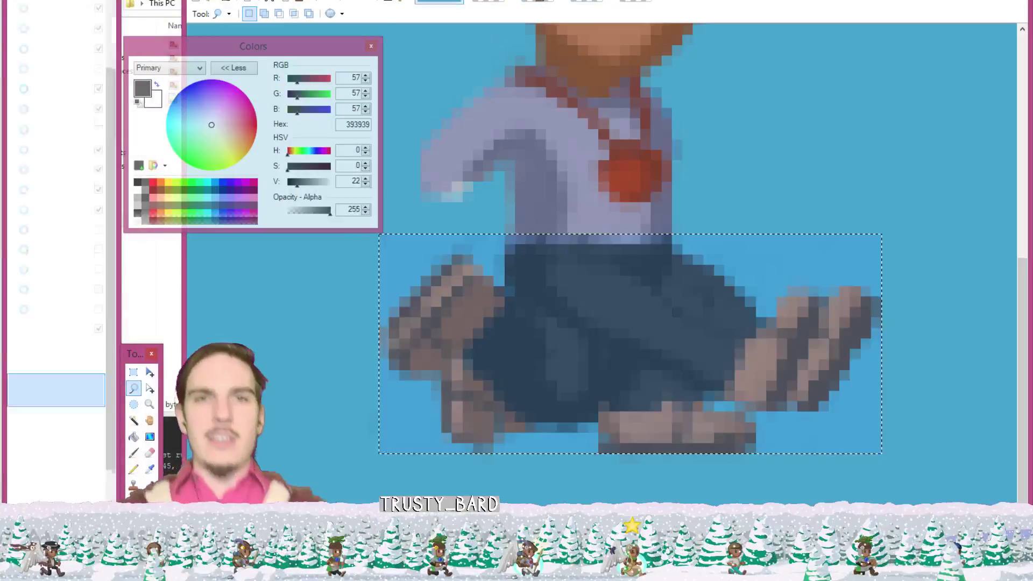
{"action": "left_click", "coordinate": [439, 1]}
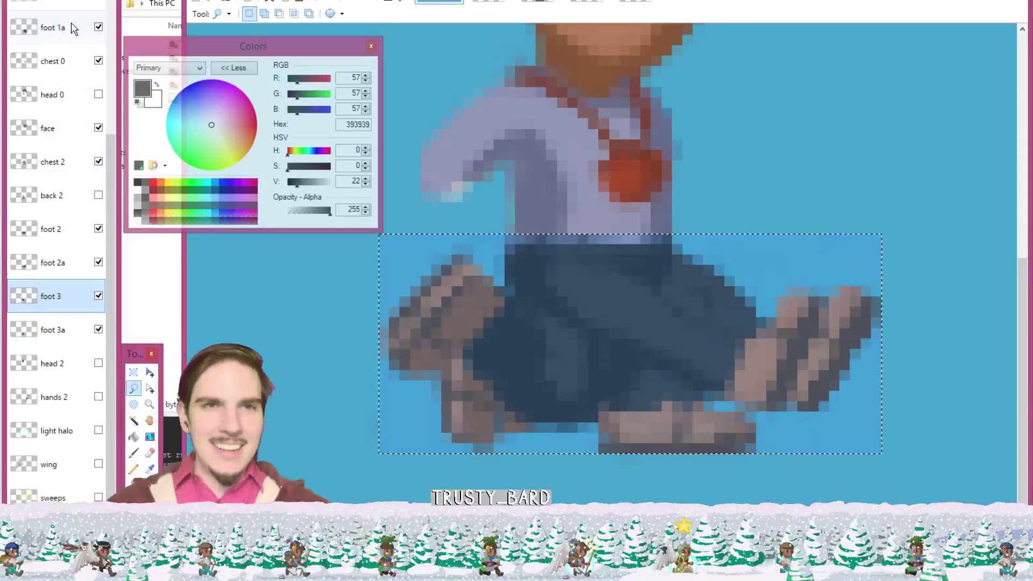
{"action": "left_click", "coordinate": [73, 27]}
{"action": "left_click", "coordinate": [98, 60]}
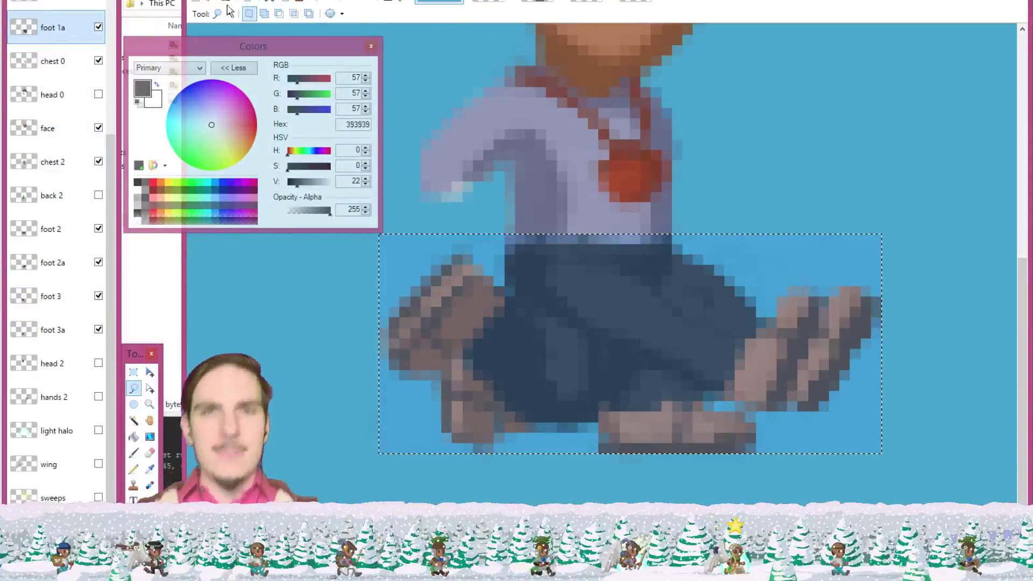
{"action": "left_click", "coordinate": [199, 1]}
{"action": "left_click", "coordinate": [215, 1]}
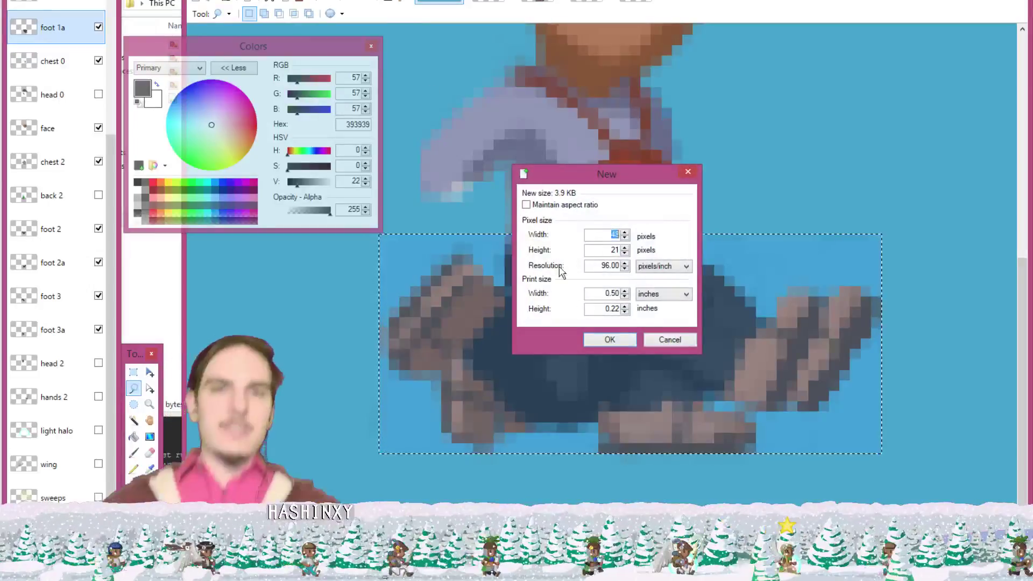
{"action": "left_click", "coordinate": [612, 339]}
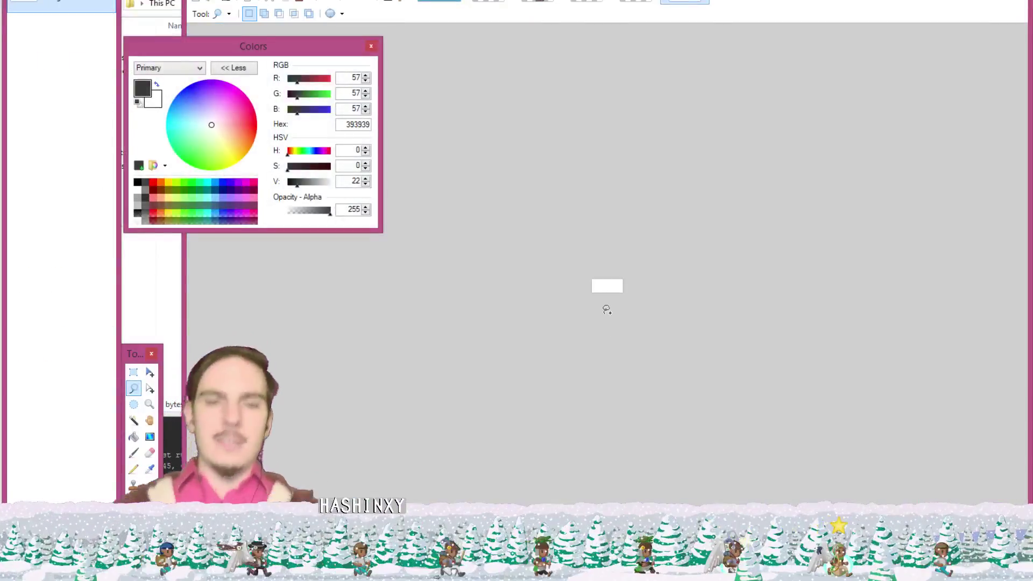
{"action": "key", "text": "ctrl+v"}
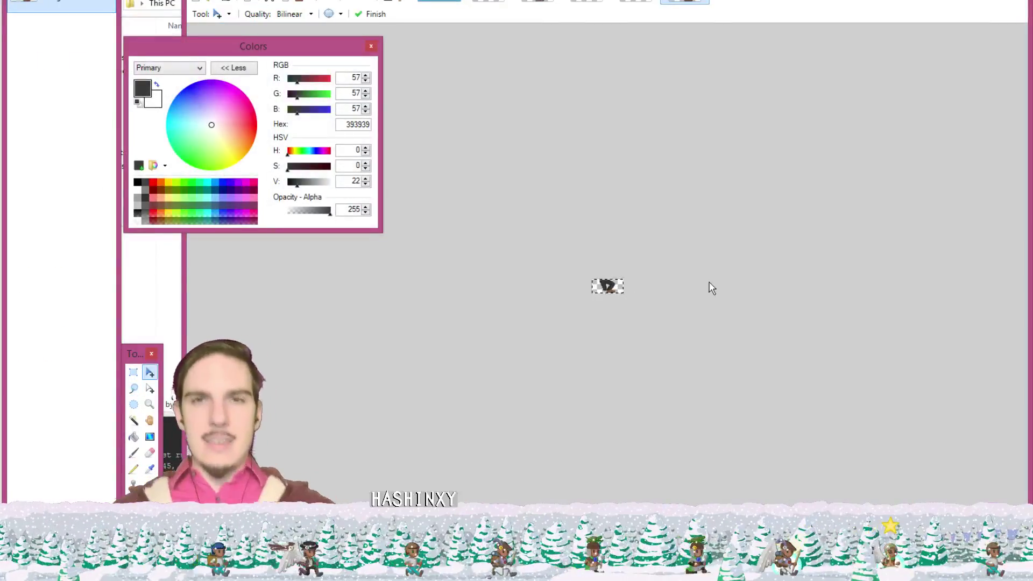
- Save the foot 1a image as 1a.png with auto-detected bit depth
{"action": "key", "text": "ctrl+s"}
{"action": "type", "text": "2"}
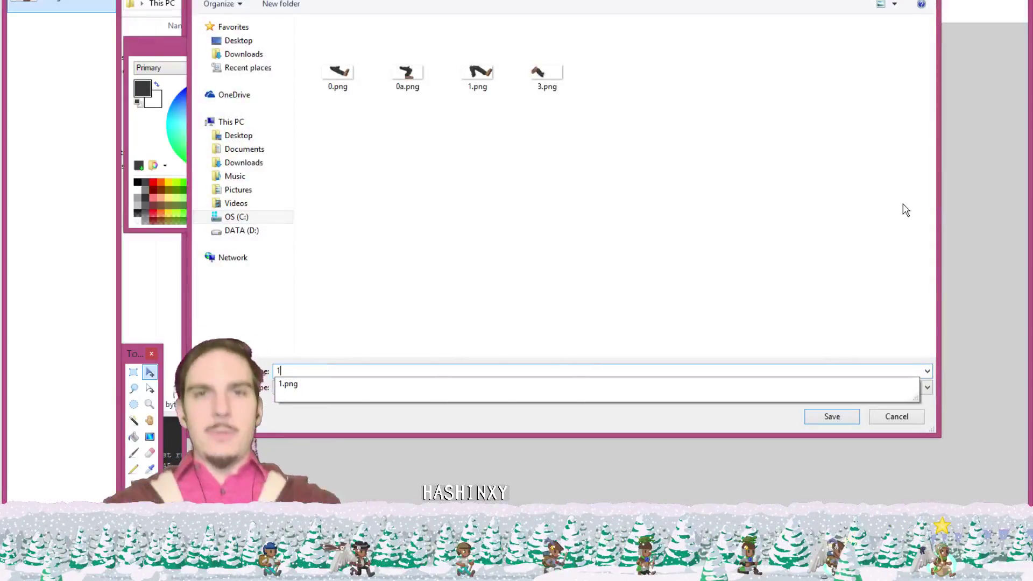
{"action": "key", "text": "Return"}
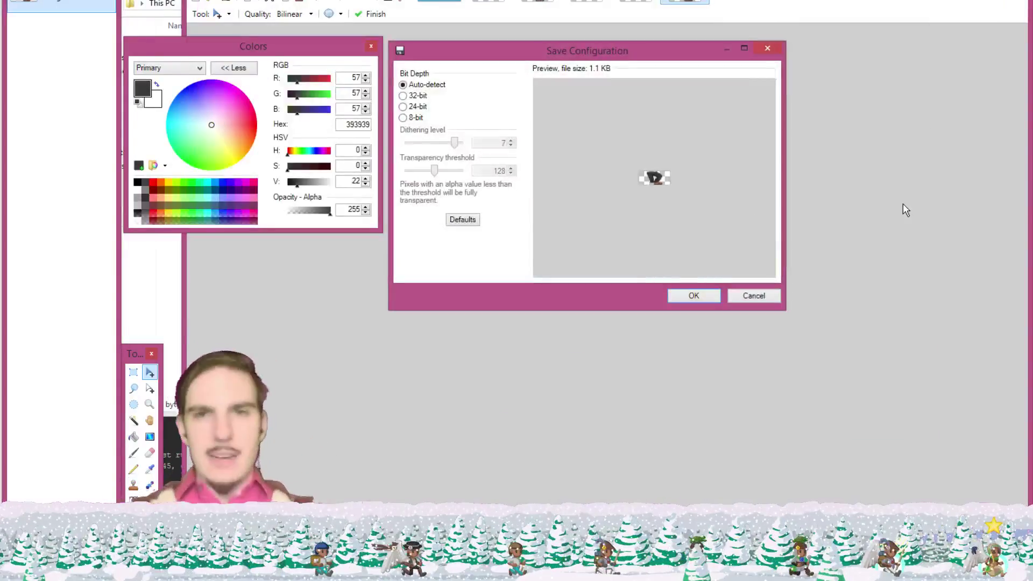
{"action": "key", "text": "Return"}
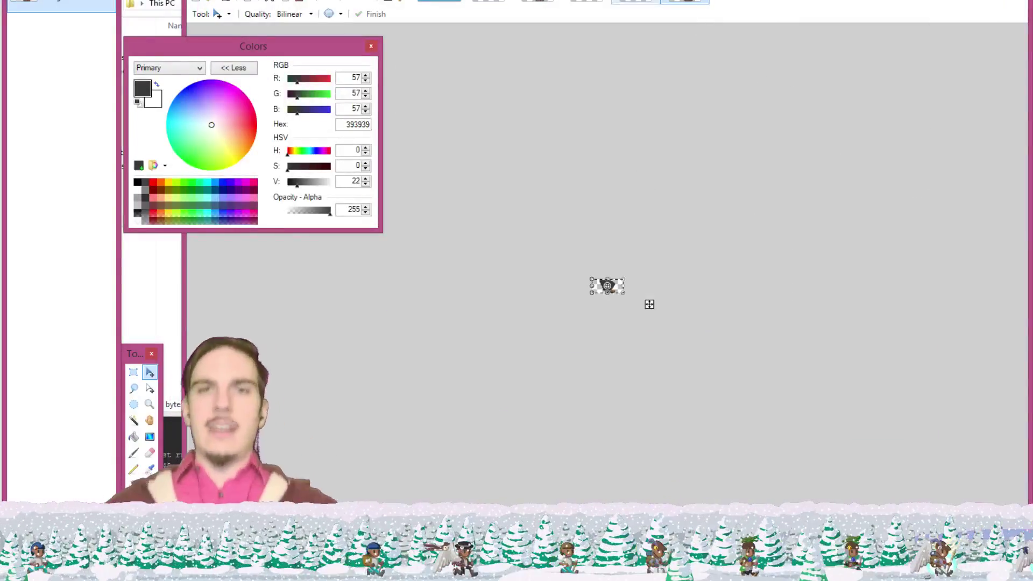
{"action": "scroll", "coordinate": [649, 304], "scroll_direction": "up", "scroll_amount": 5}
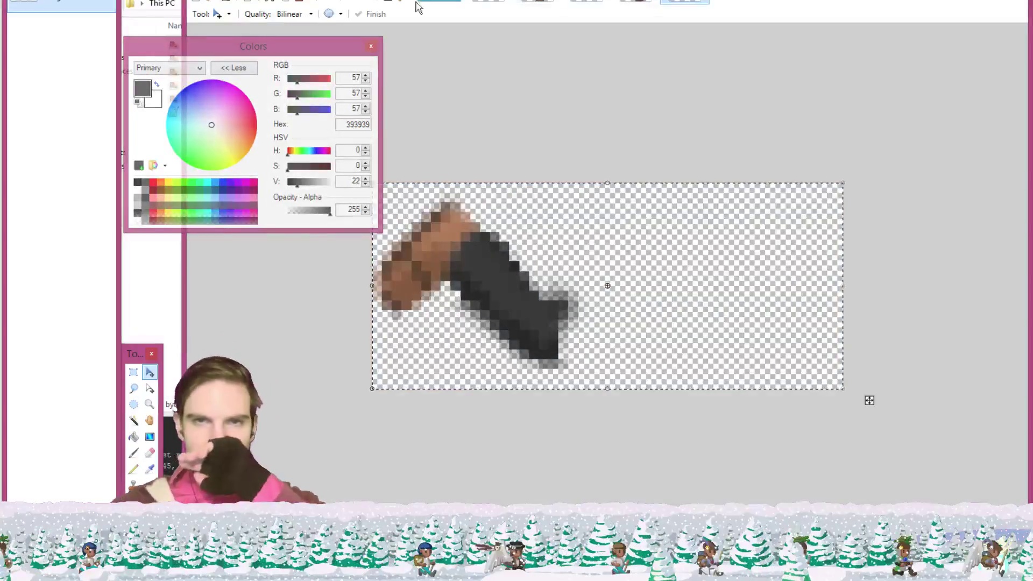
- Return to the character drawing and copy the foot 2 layer's selected area into a new 48 × 21 pixel image
{"action": "left_click", "coordinate": [438, 2]}
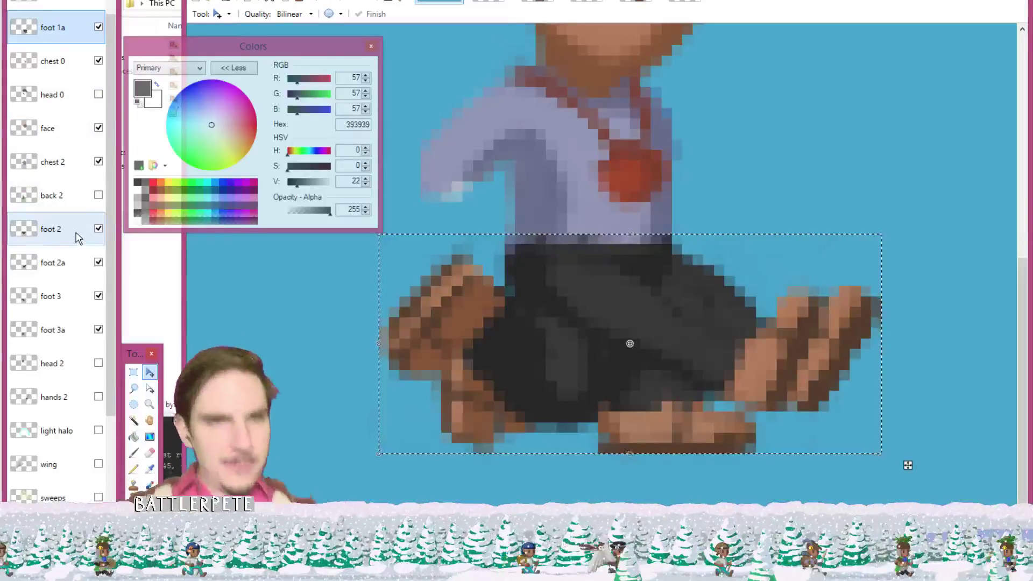
{"action": "left_click", "coordinate": [78, 236]}
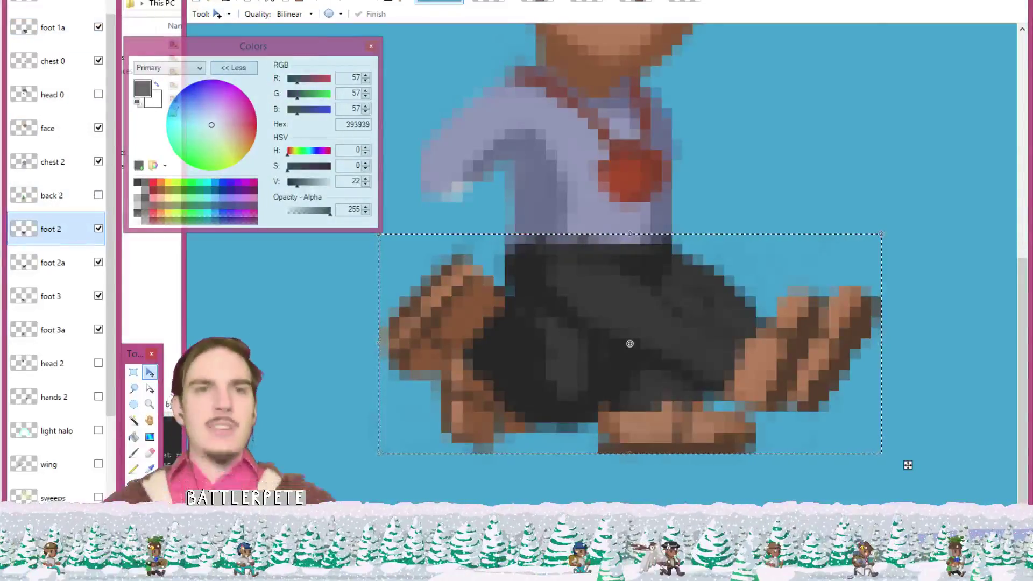
{"action": "left_click", "coordinate": [209, 1]}
{"action": "left_click", "coordinate": [210, 1]}
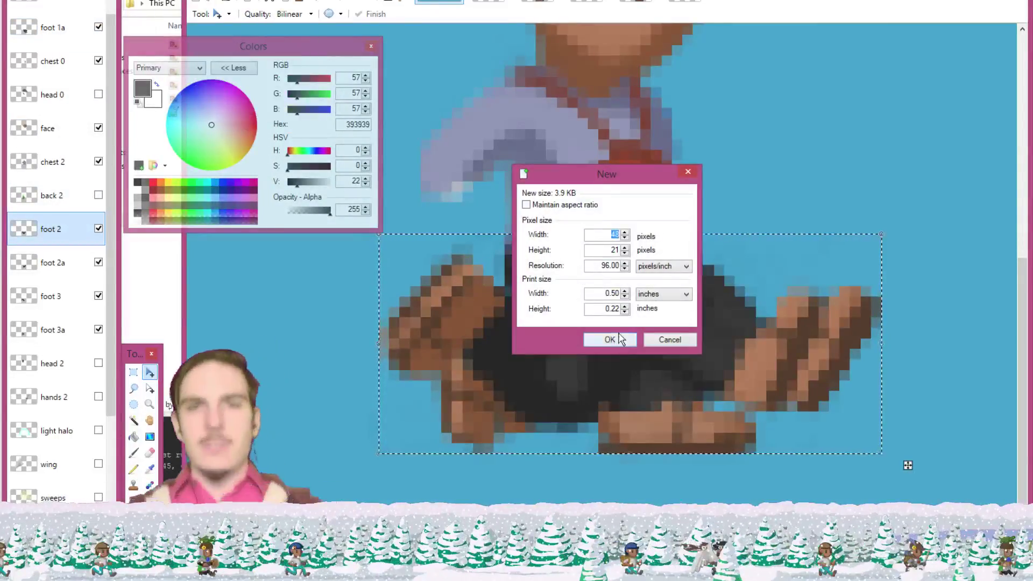
{"action": "left_click", "coordinate": [611, 340]}
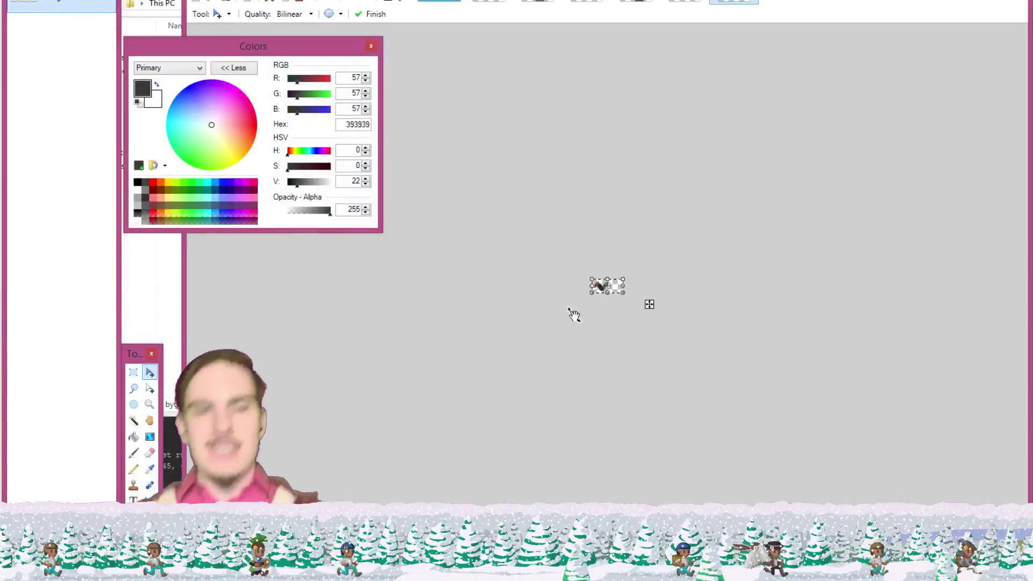
- Try to save the foot 2 image under the name 2
{"action": "key", "text": "ctrl+s"}
{"action": "type", "text": "2"}
{"action": "key", "text": "Return"}
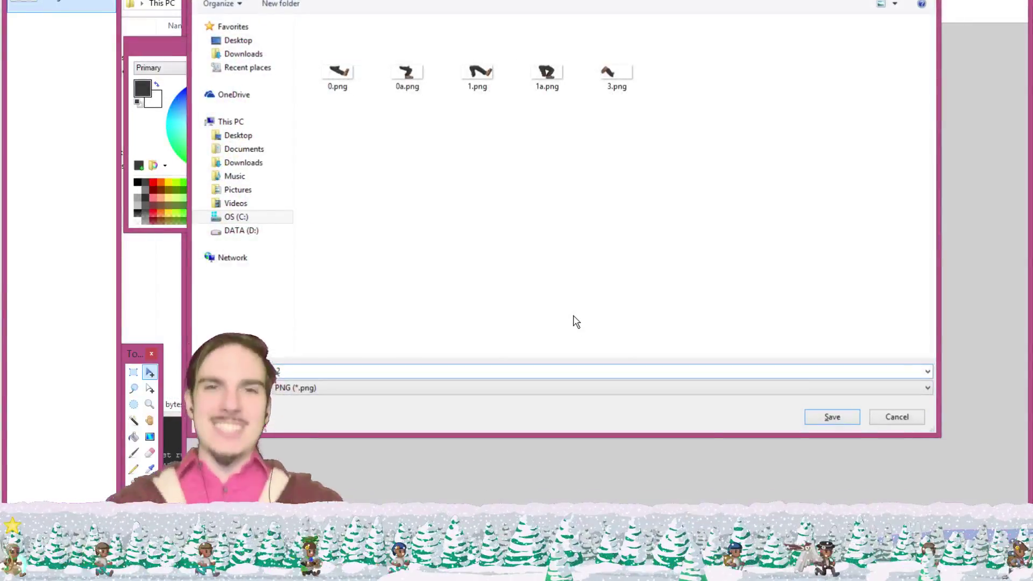
{"action": "left_click", "coordinate": [704, 299]}
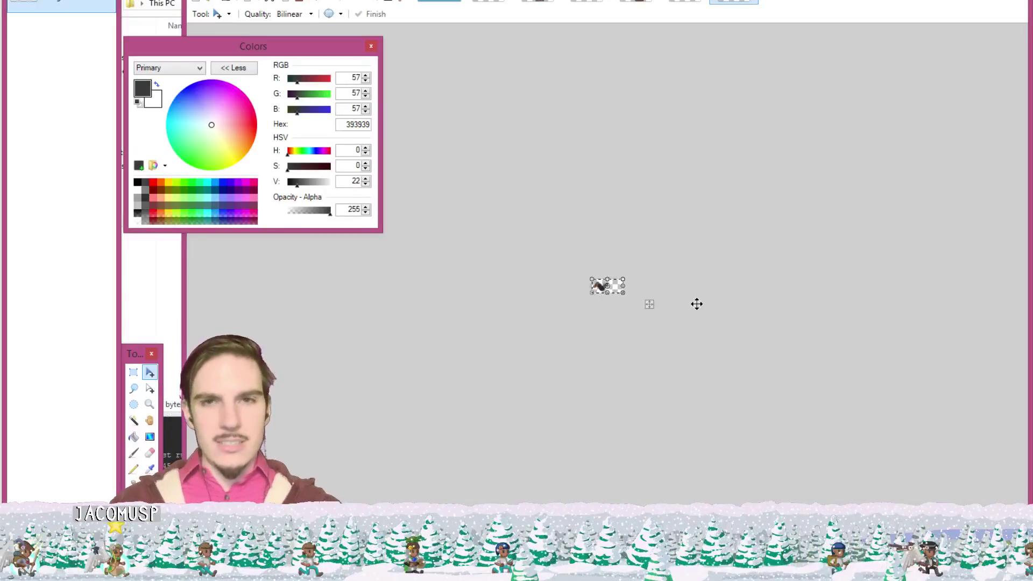
- Save the new image as 2a.png with auto-detected bit depth and return to the character drawing
{"action": "key", "text": "ctrl+s"}
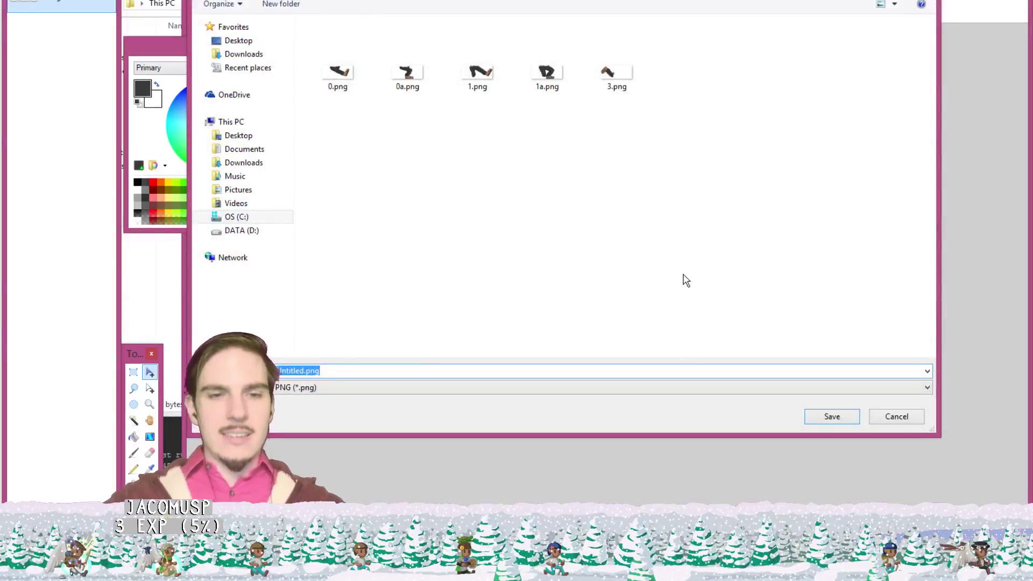
{"action": "type", "text": "2a"}
{"action": "key", "text": "Return"}
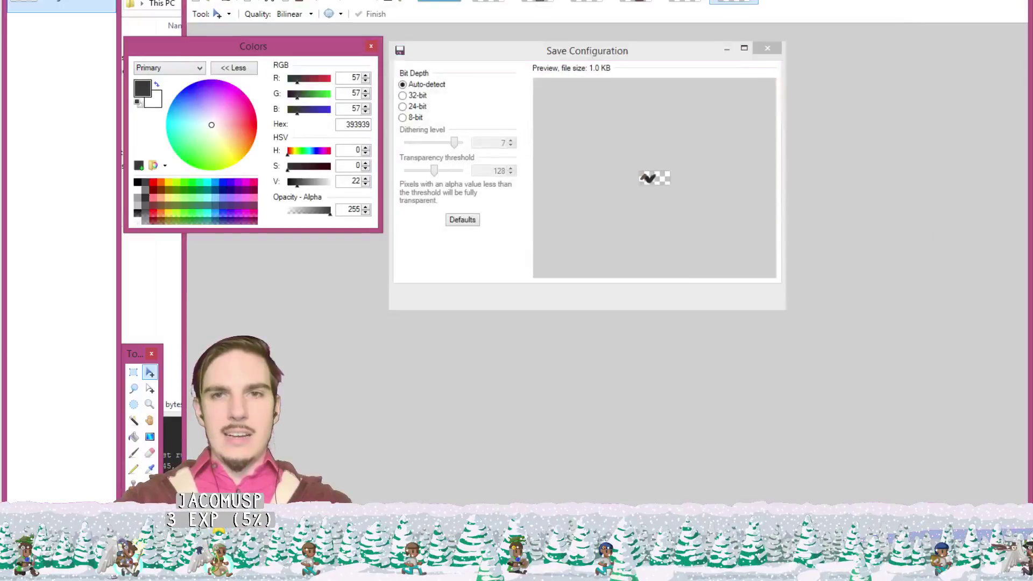
{"action": "key", "text": "Return"}
{"action": "scroll", "coordinate": [869, 400], "scroll_direction": "up", "scroll_amount": 5}
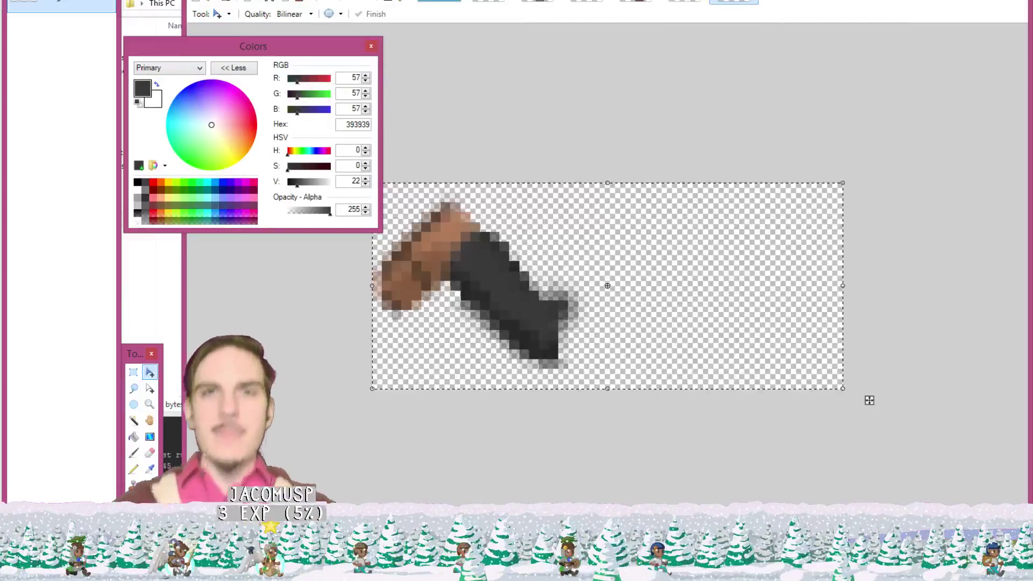
{"action": "left_click", "coordinate": [467, 2]}
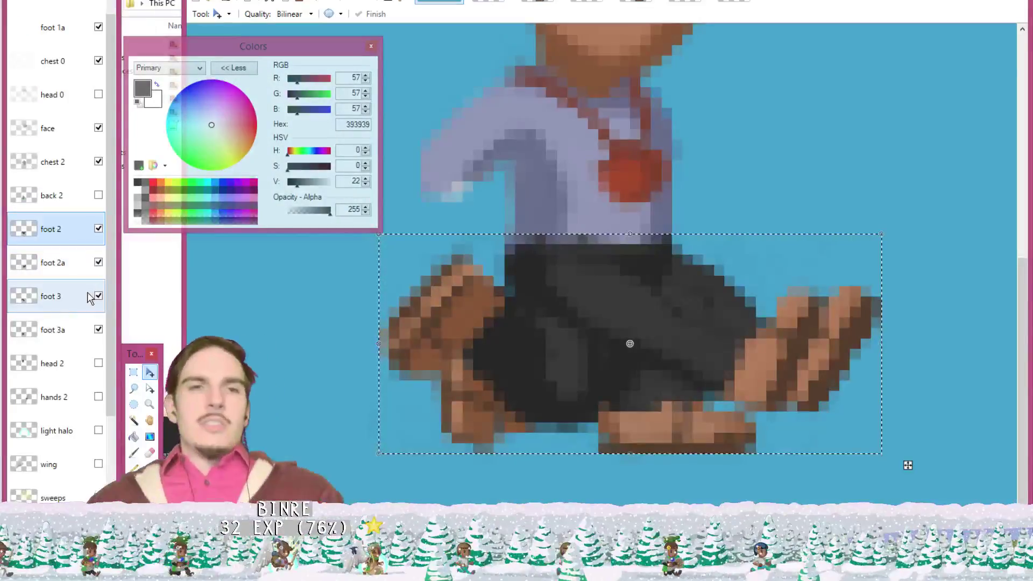
- Copy the foot 2a layer's selected area into a new 48 × 21 pixel image
{"action": "left_click", "coordinate": [52, 265]}
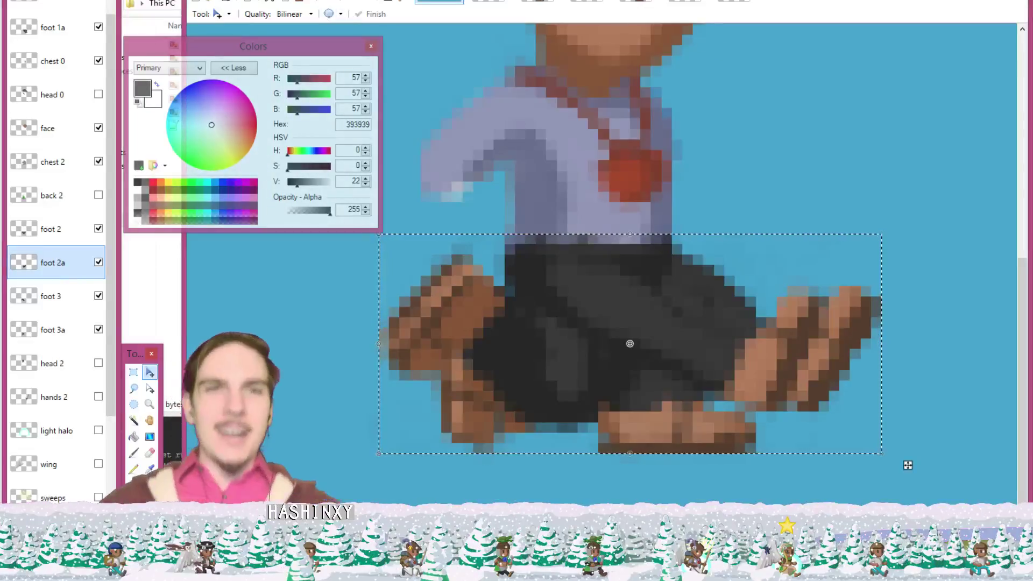
{"action": "key", "text": "alt+f"}
{"action": "key", "text": "n"}
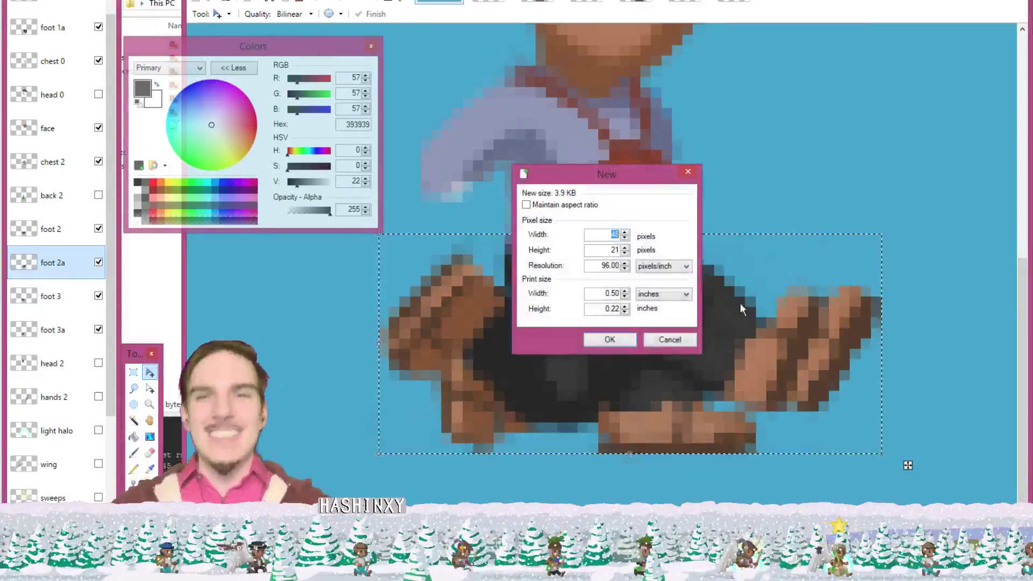
{"action": "left_click", "coordinate": [630, 340]}
{"action": "key", "text": "ctrl+v"}
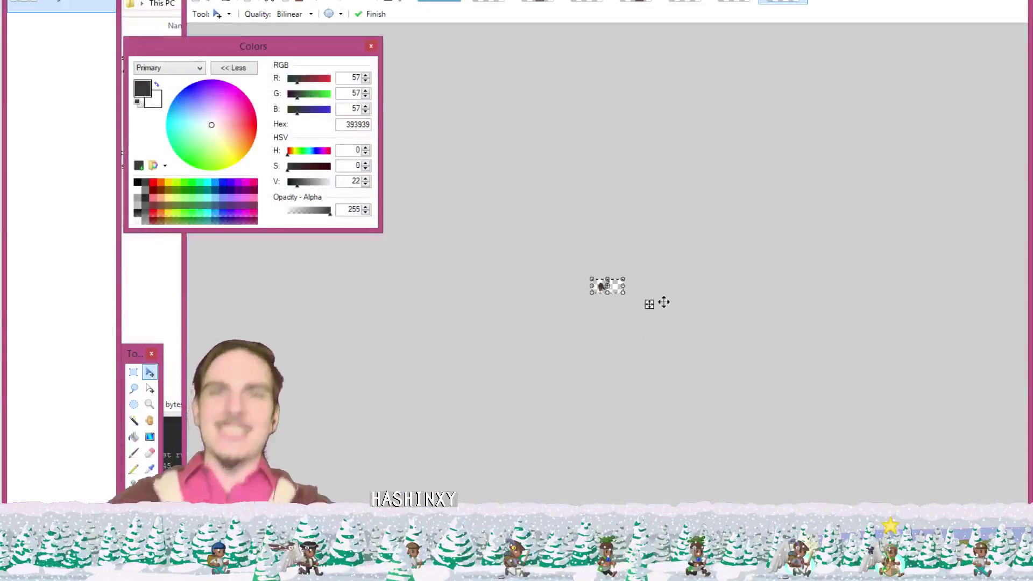
- Save the foot 2a image as 2a.png with auto-detected bit depth and return to the character drawing
{"action": "key", "text": "ctrl+s"}
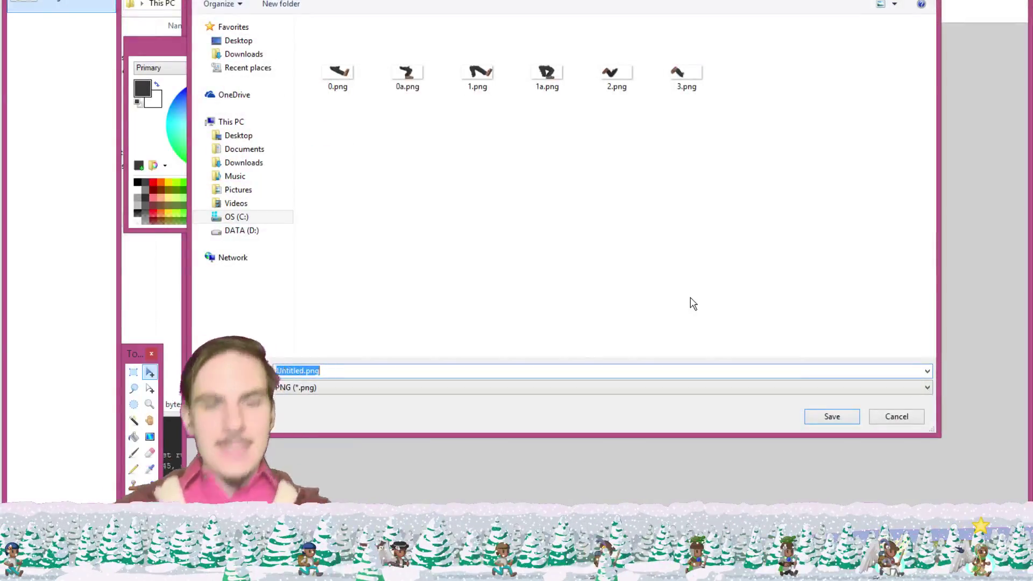
{"action": "type", "text": "2a"}
{"action": "key", "text": "Return"}
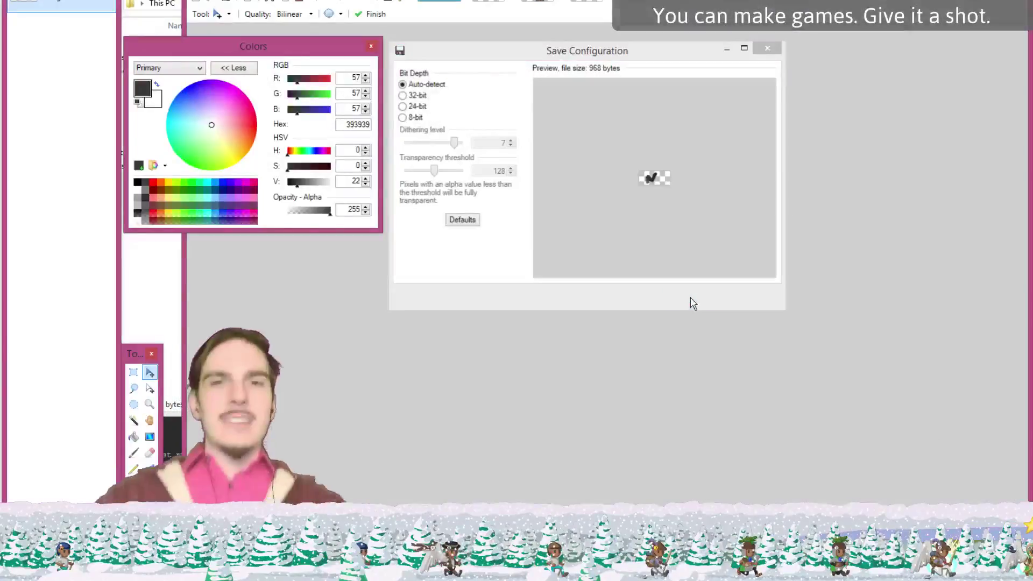
{"action": "left_click", "coordinate": [692, 302]}
{"action": "scroll", "coordinate": [648, 302], "scroll_direction": "up", "scroll_amount": 5}
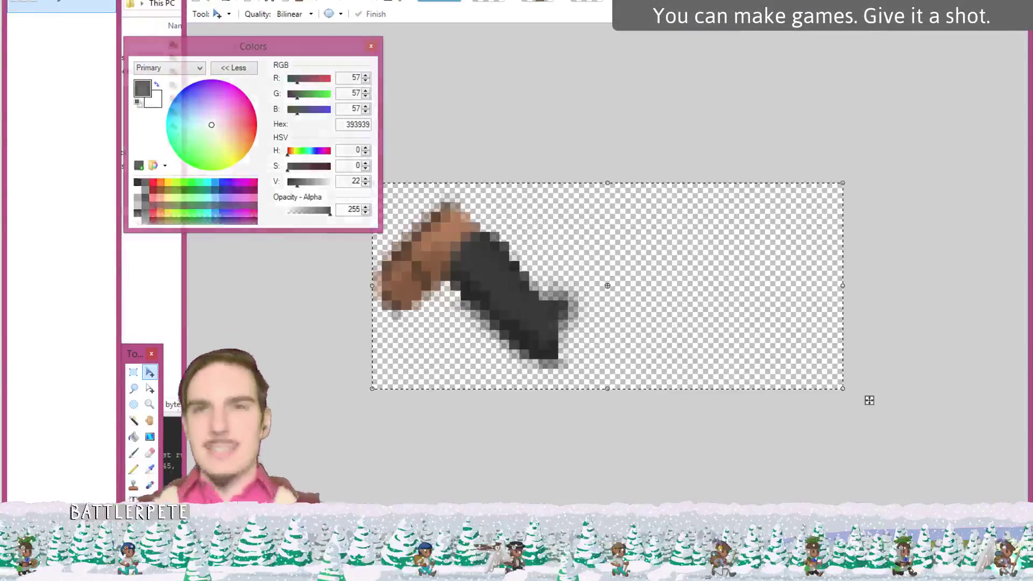
{"action": "key", "text": "ctrl+w"}
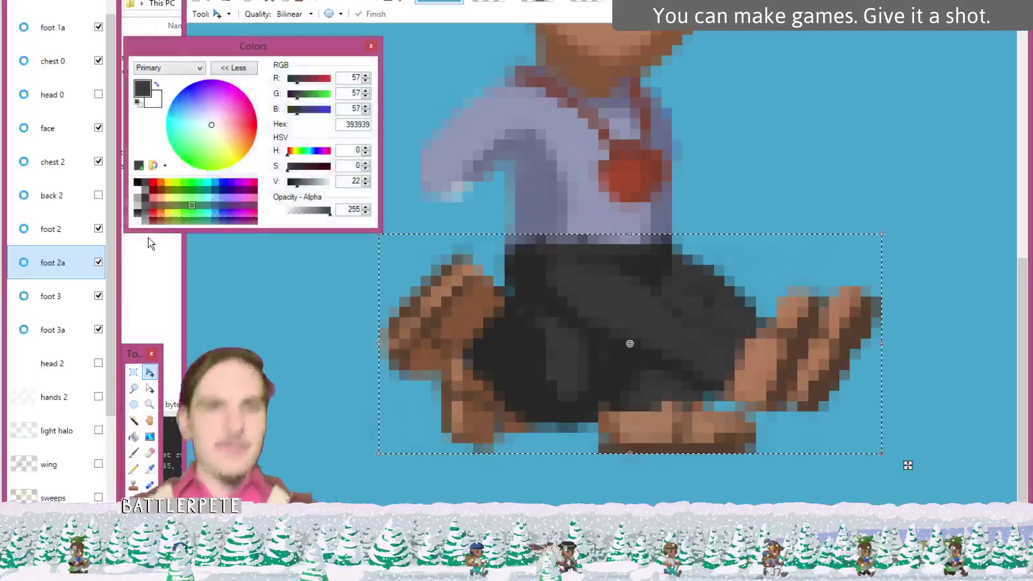
- Copy the foot 3a layer's selected area into a new image of the same size
{"action": "left_click", "coordinate": [59, 330]}
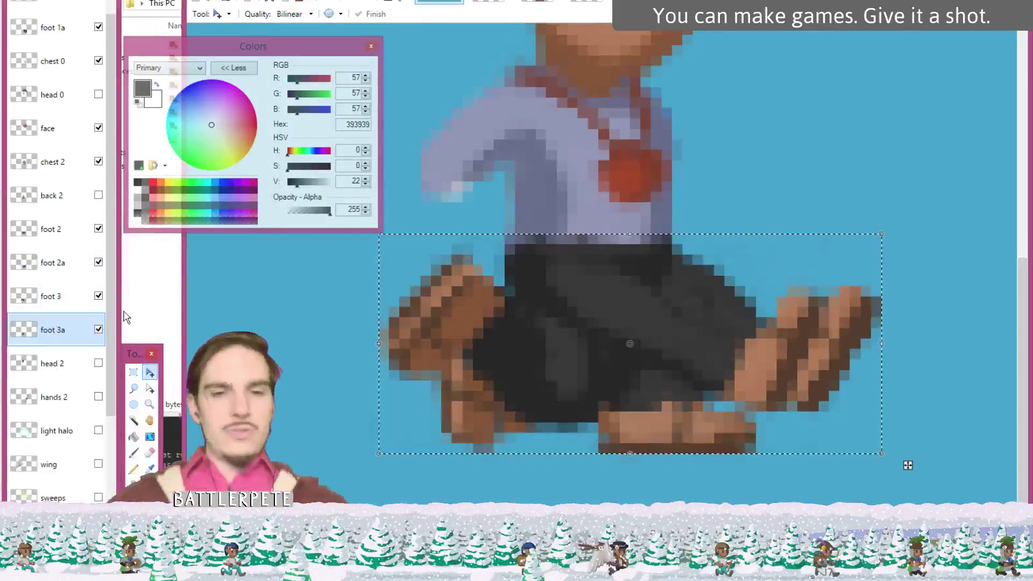
{"action": "left_click", "coordinate": [206, 2]}
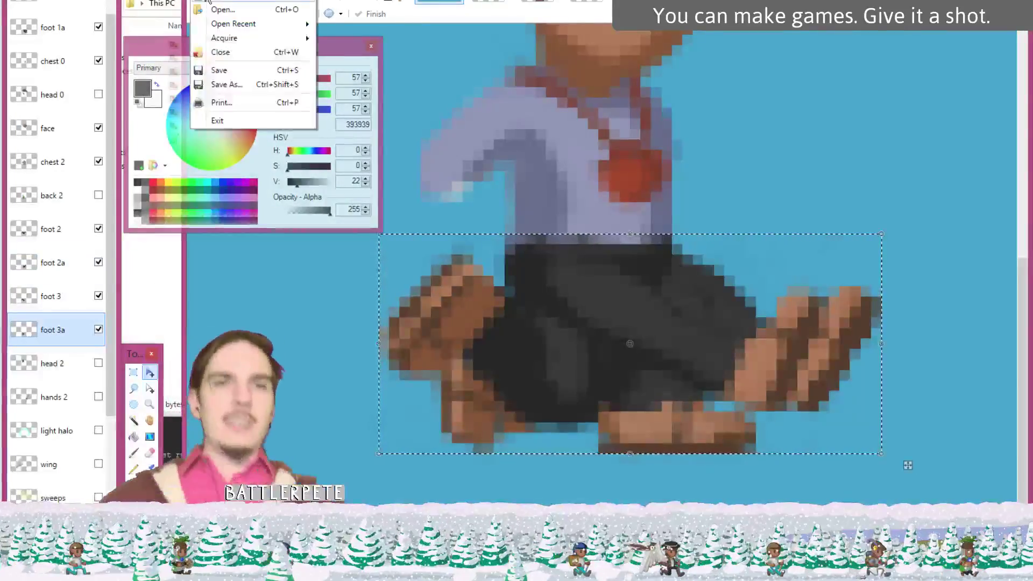
{"action": "left_click", "coordinate": [206, 2]}
{"action": "key", "text": "Return"}
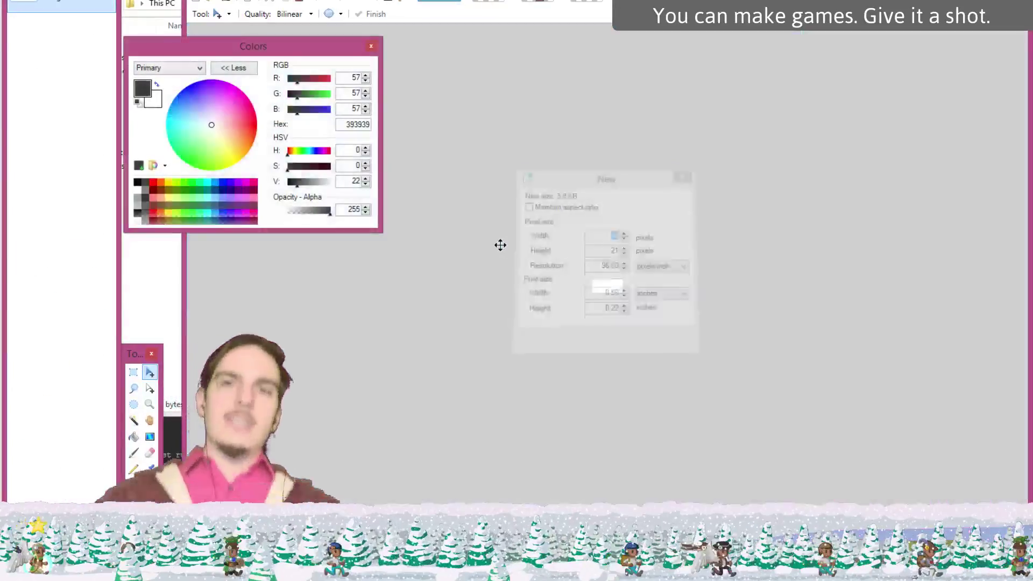
{"action": "key", "text": "ctrl+v"}
- Save the foot 3a image as 3a.png with auto-detected bit depth
{"action": "key", "text": "ctrl+s"}
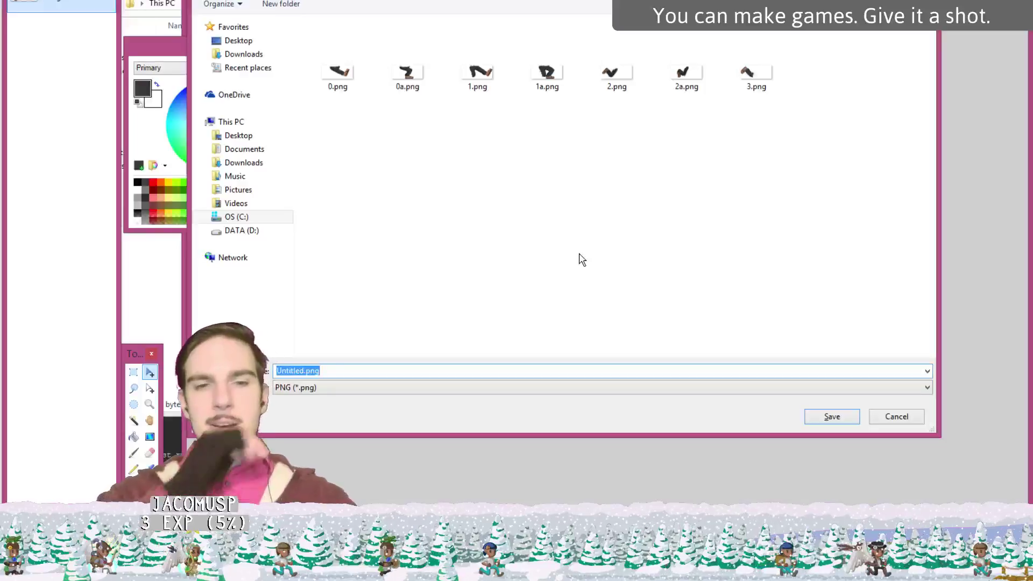
{"action": "type", "text": "3a"}
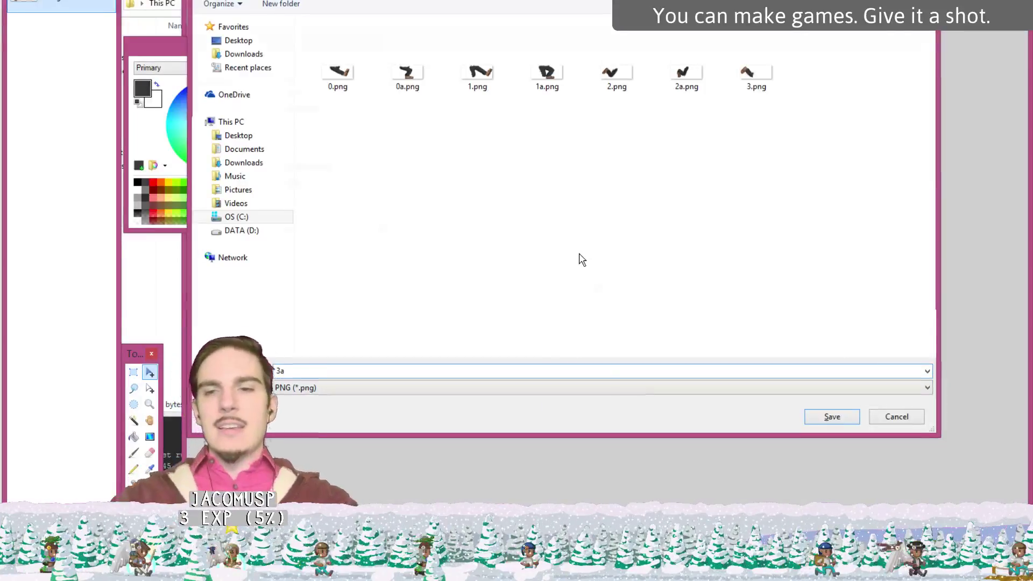
{"action": "key", "text": "Return"}
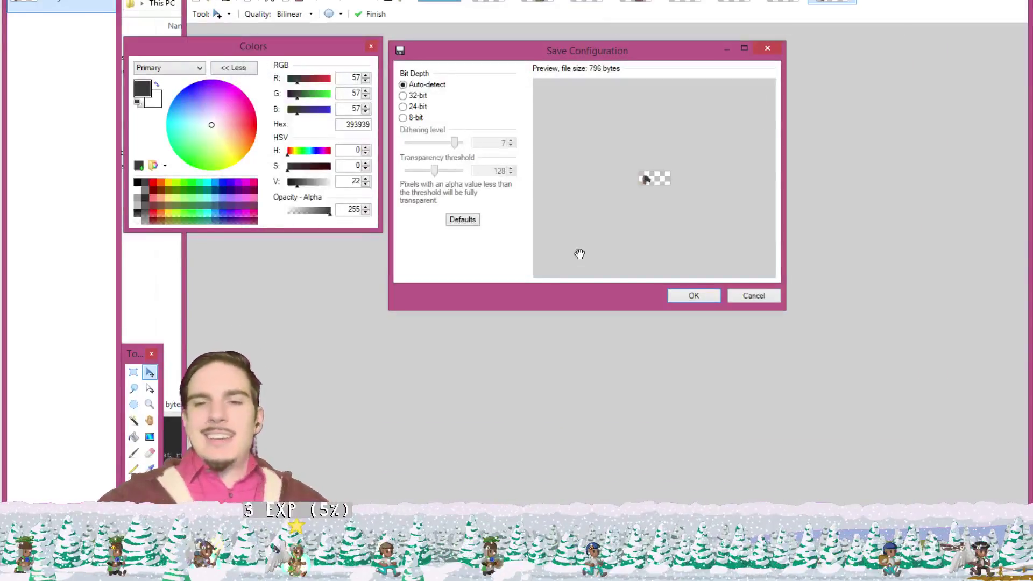
{"action": "key", "text": "Return"}
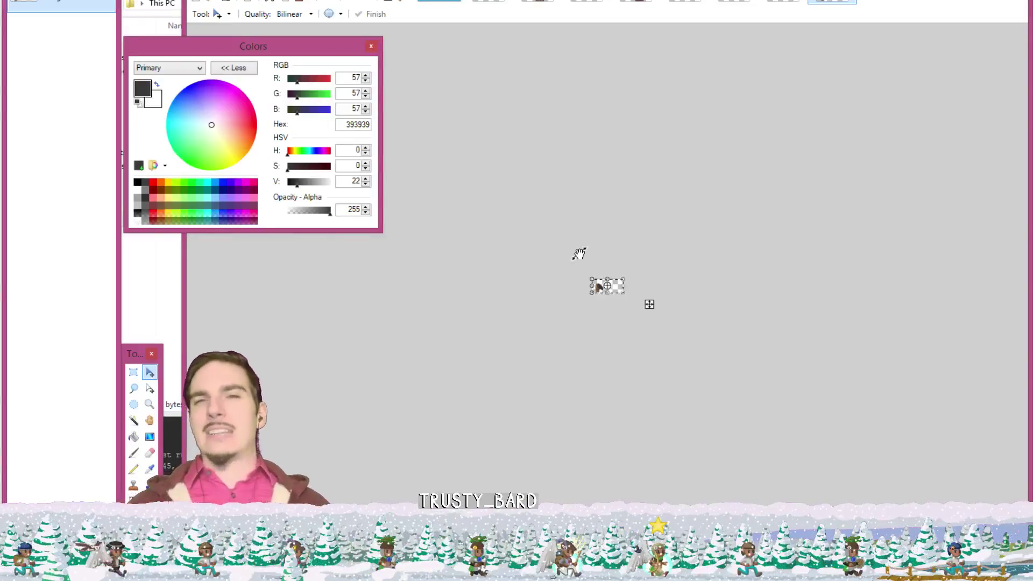
- Look through the character drawing and each of the exported foot images in turn to check them
{"action": "left_click", "coordinate": [488, 2]}
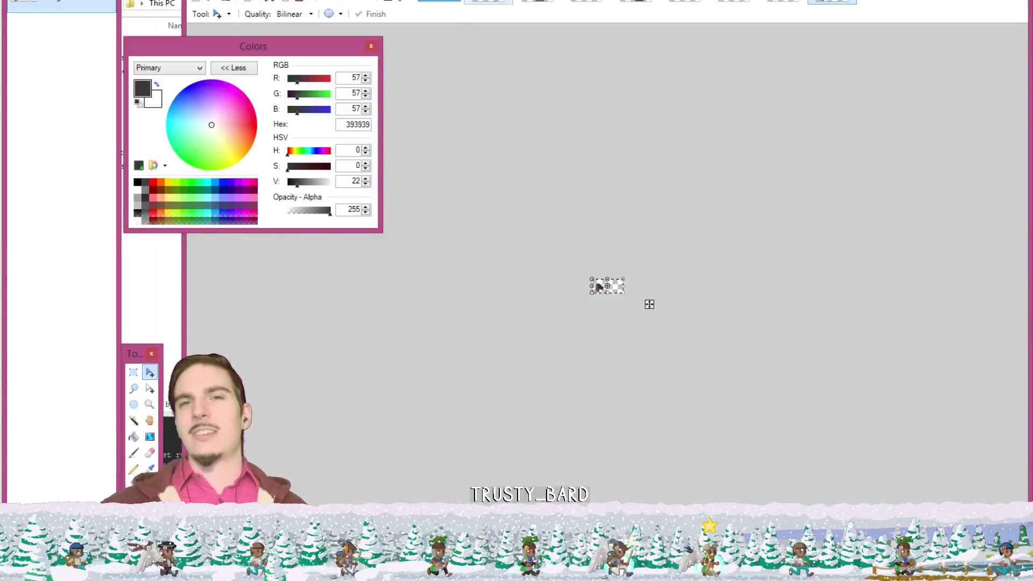
{"action": "left_click", "coordinate": [439, 2]}
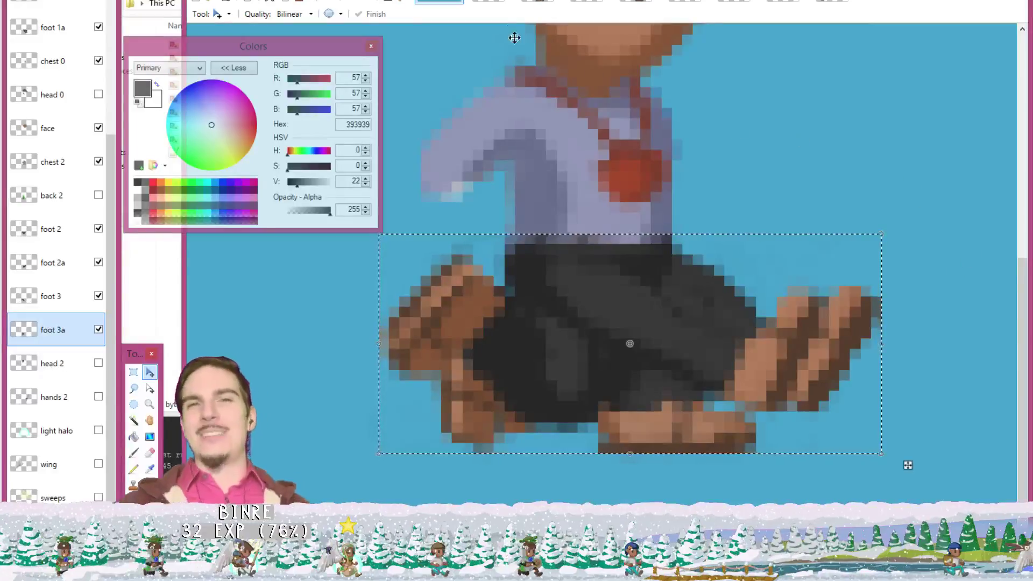
{"action": "left_click", "coordinate": [503, 2]}
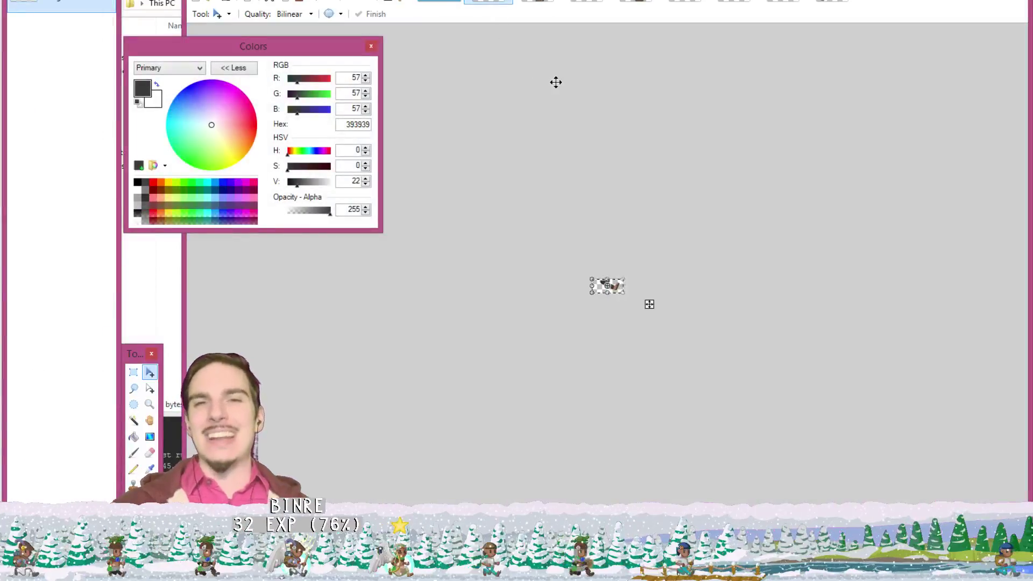
{"action": "left_click", "coordinate": [540, 3]}
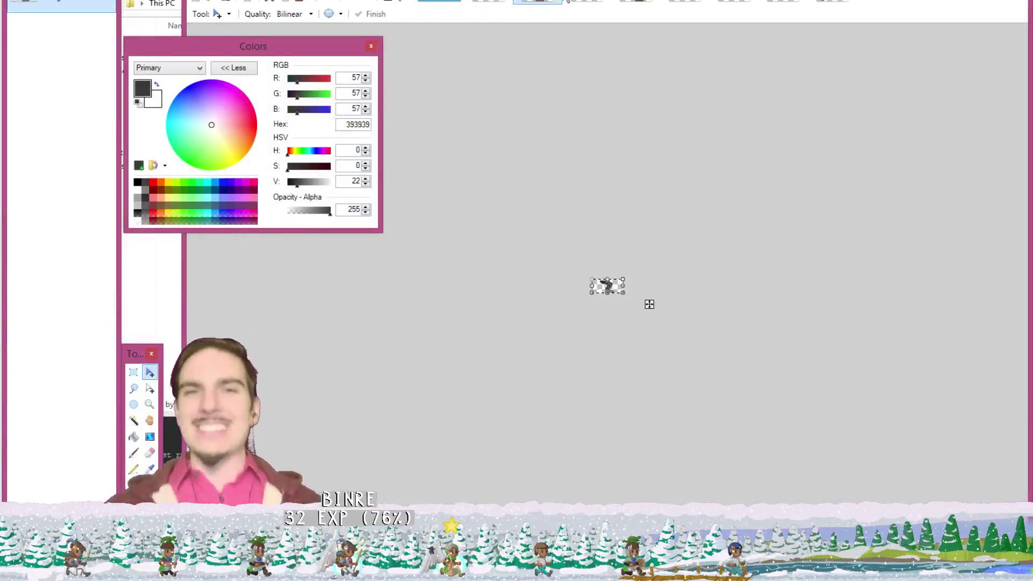
{"action": "left_click", "coordinate": [586, 2]}
{"action": "left_click", "coordinate": [635, 2]}
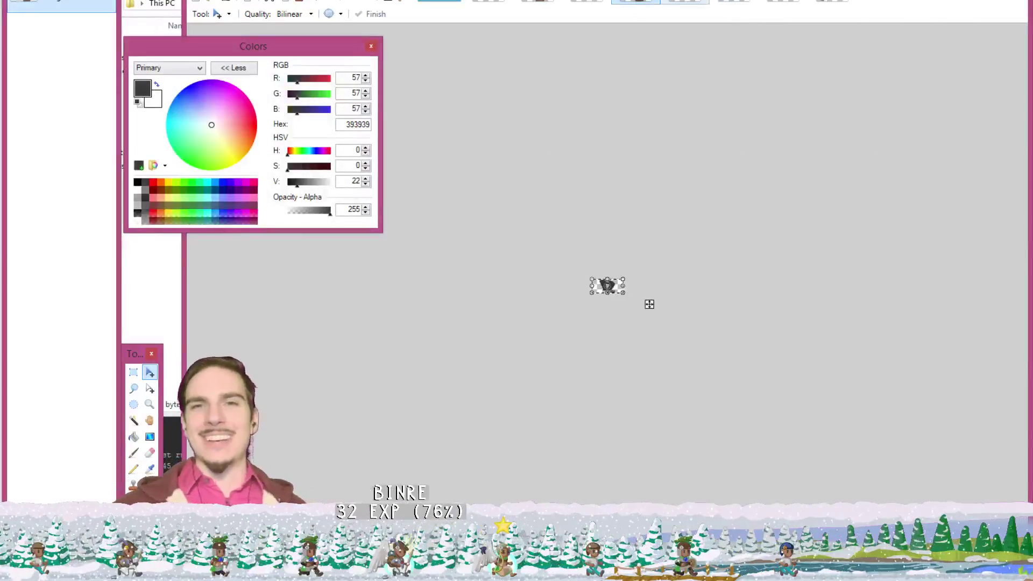
{"action": "left_click", "coordinate": [684, 2]}
{"action": "left_click", "coordinate": [733, 2]}
{"action": "left_click", "coordinate": [782, 2]}
{"action": "left_click", "coordinate": [832, 2]}
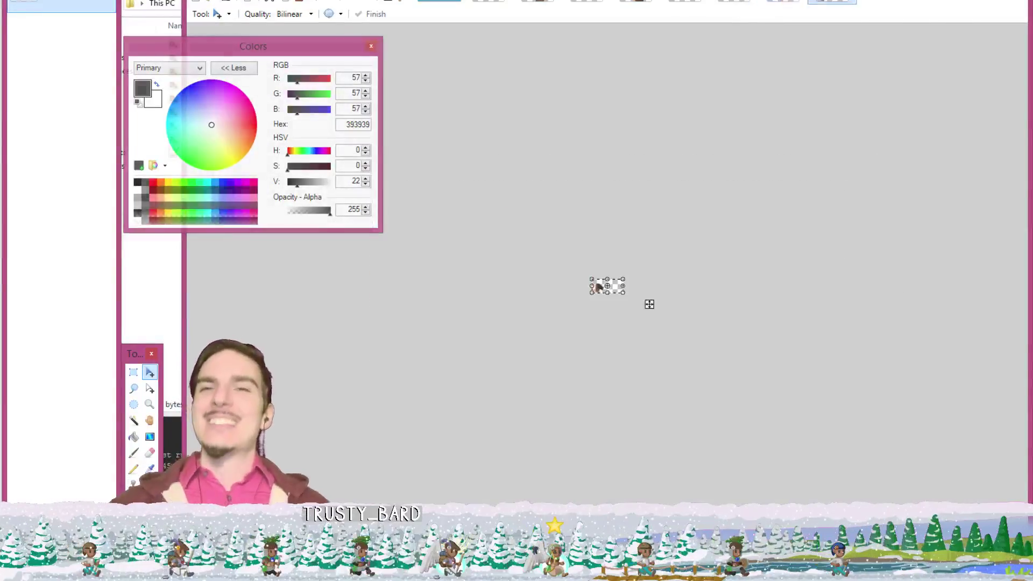
- Close the exported foot images and return to the character drawing
{"action": "key", "text": "ctrl+Tab"}
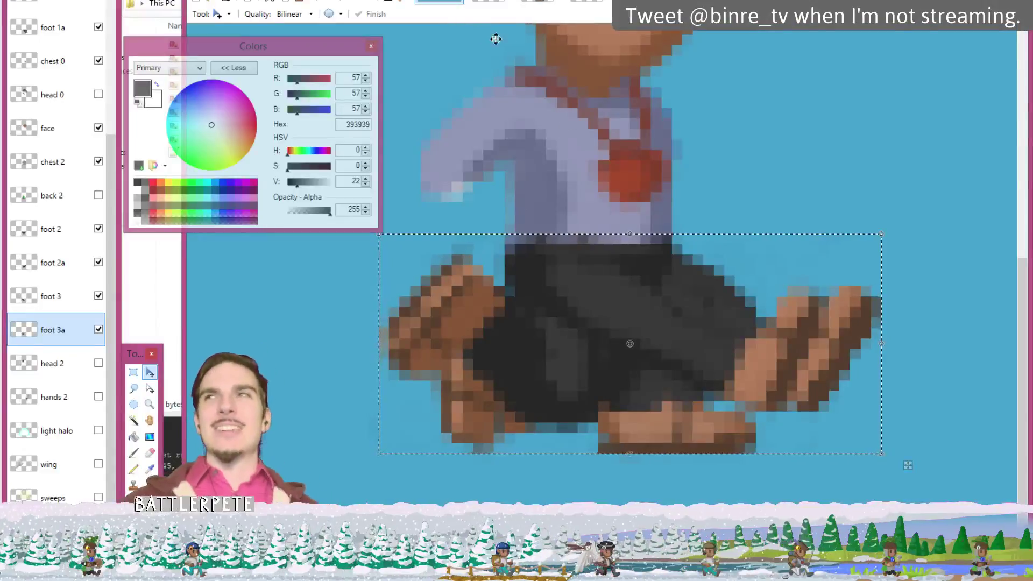
{"action": "scroll", "coordinate": [647, 302], "scroll_direction": "down", "scroll_amount": 5}
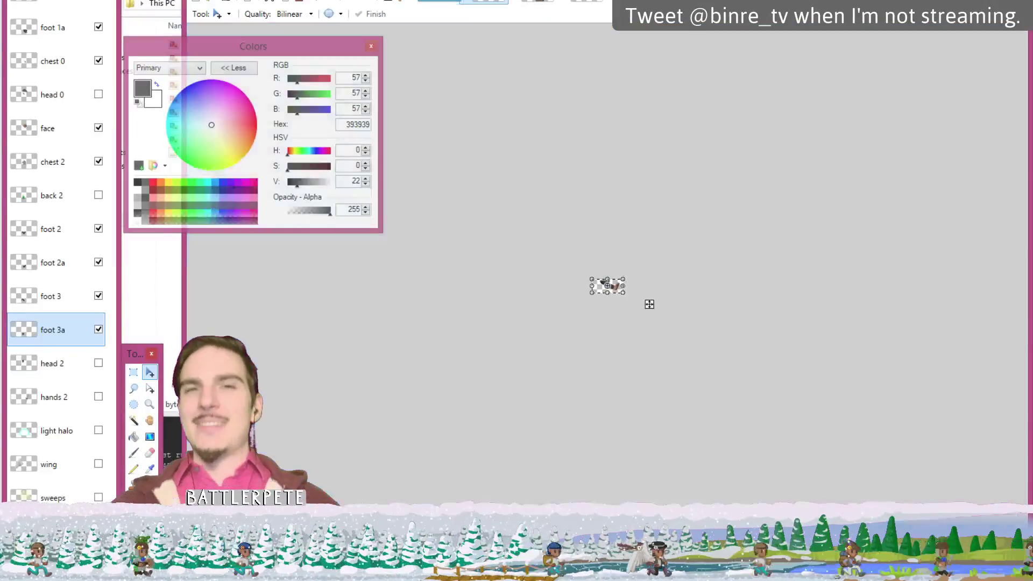
{"action": "scroll", "coordinate": [480, 83], "scroll_direction": "up", "scroll_amount": 5}
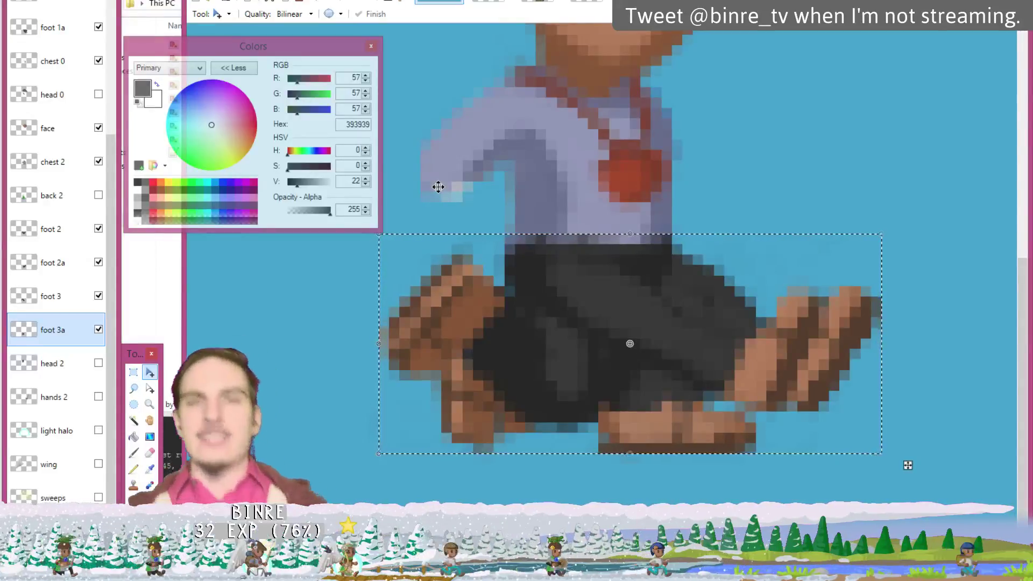
{"action": "key", "text": "ctrl+0"}
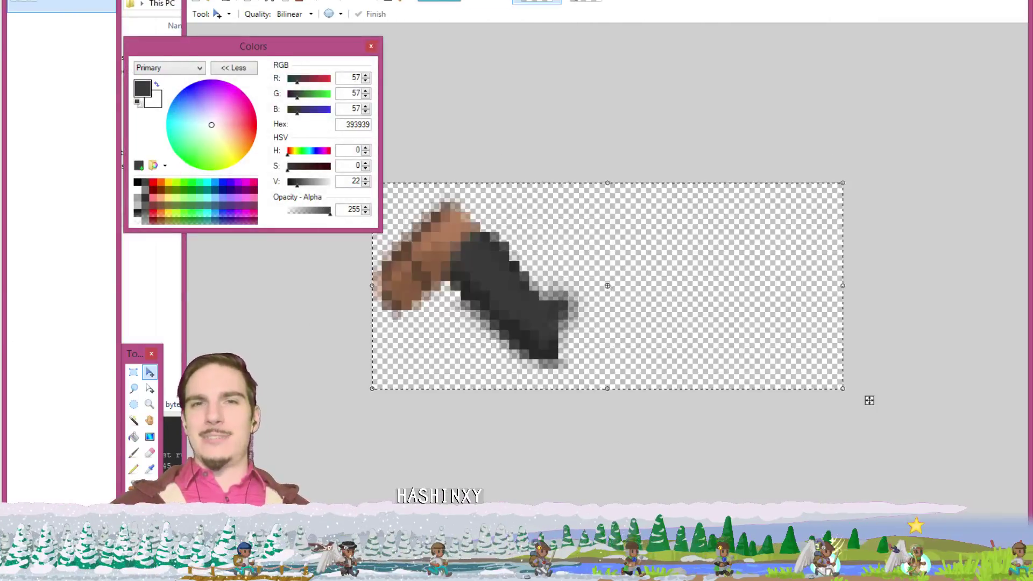
{"action": "left_click", "coordinate": [451, 2]}
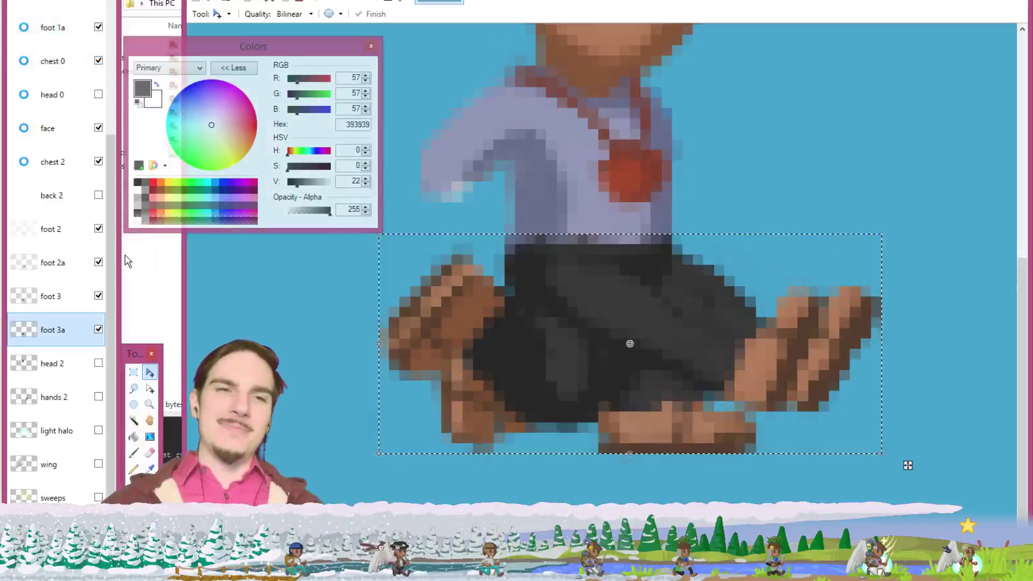
- Hide the foot 3, foot 3a and foot 2a layers while keeping foot 2 visible
{"action": "left_click", "coordinate": [98, 330]}
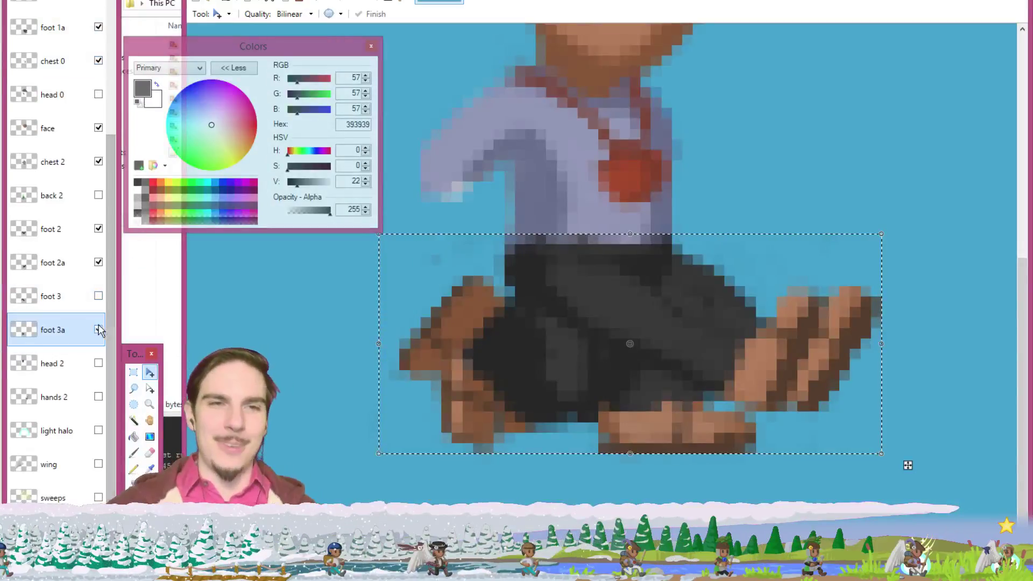
{"action": "left_click", "coordinate": [99, 262]}
{"action": "left_click", "coordinate": [98, 229]}
{"action": "left_click", "coordinate": [98, 228]}
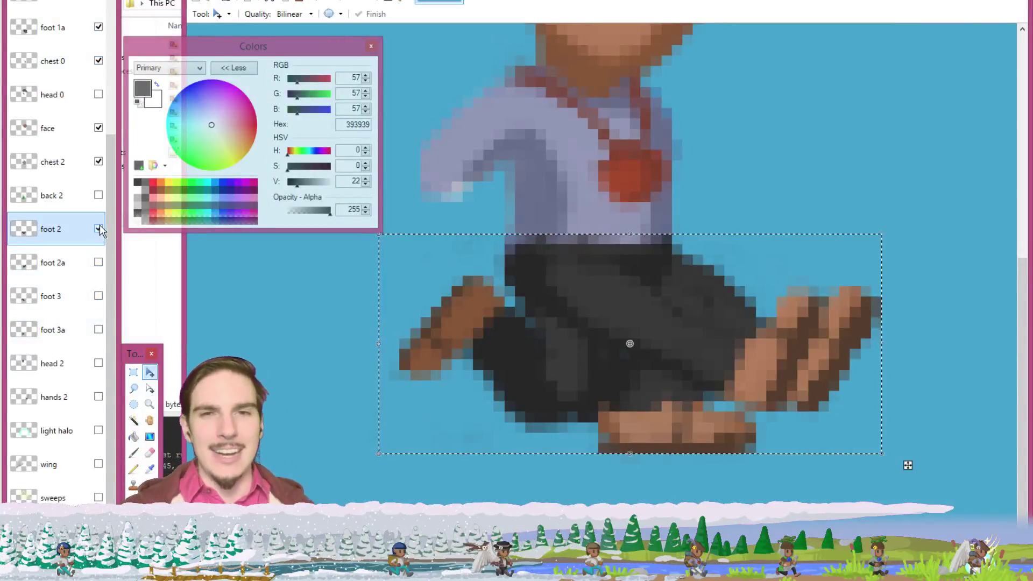
- Hide the foot 0a, foot 1 and foot 1a layers, then select the chest 0 layer
{"action": "scroll", "coordinate": [95, 45], "scroll_direction": "up", "scroll_amount": 3}
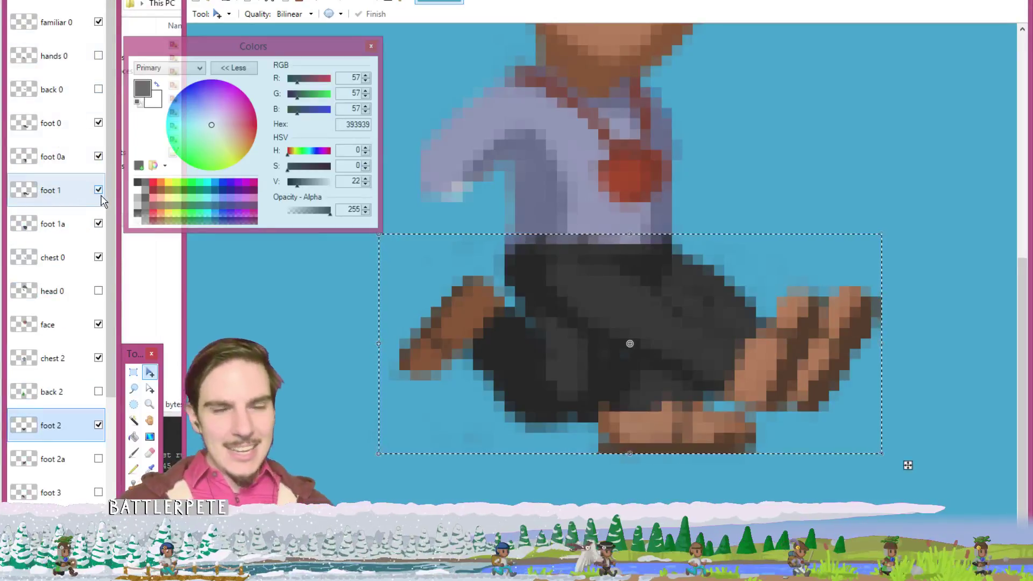
{"action": "left_click", "coordinate": [99, 156]}
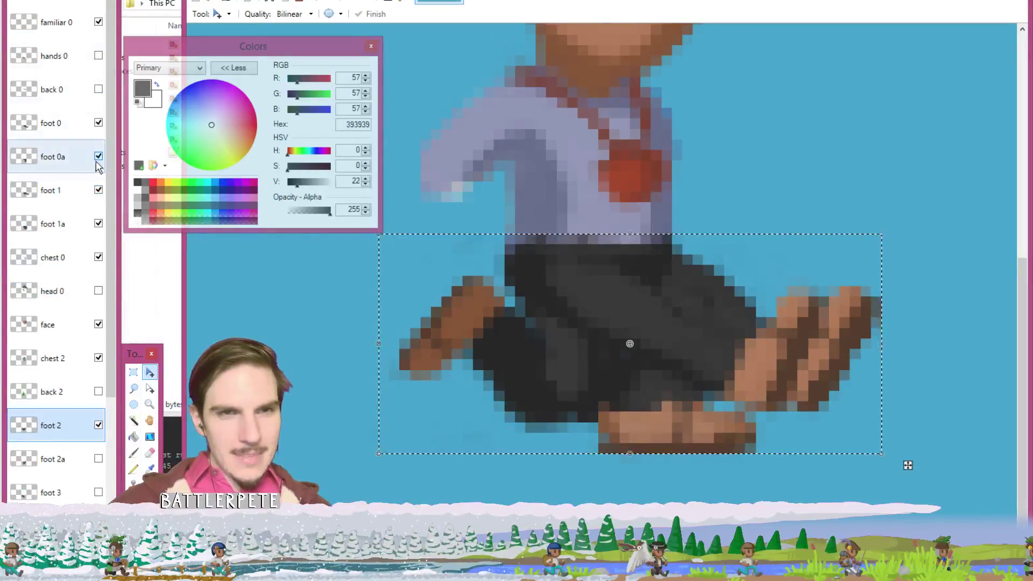
{"action": "left_click", "coordinate": [98, 189]}
{"action": "left_click", "coordinate": [98, 224]}
{"action": "left_click", "coordinate": [81, 257]}
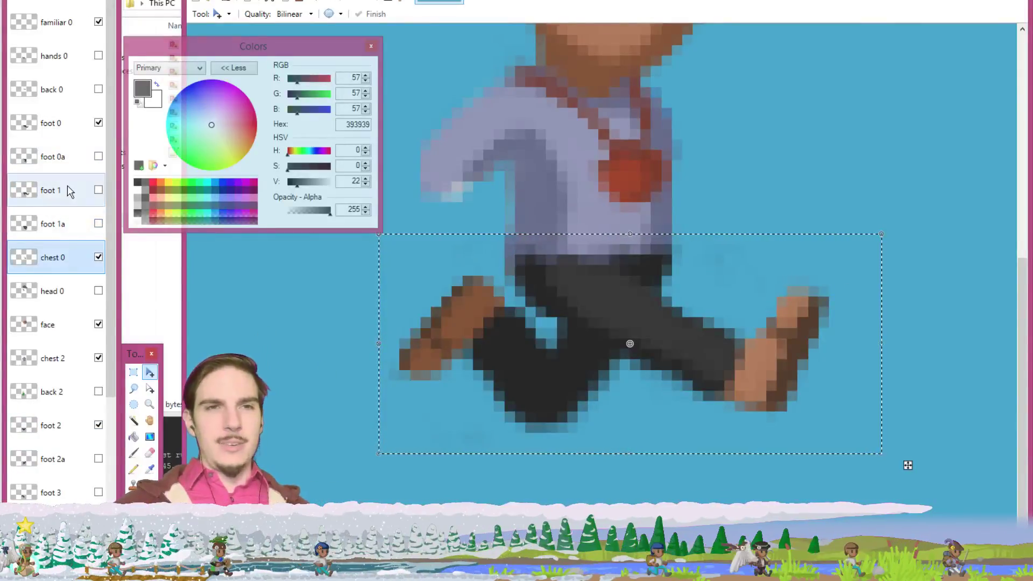
- Start opening an image and go up from black_pants_arttest to the folder containing all leg equipment sets
{"action": "left_click", "coordinate": [200, 1]}
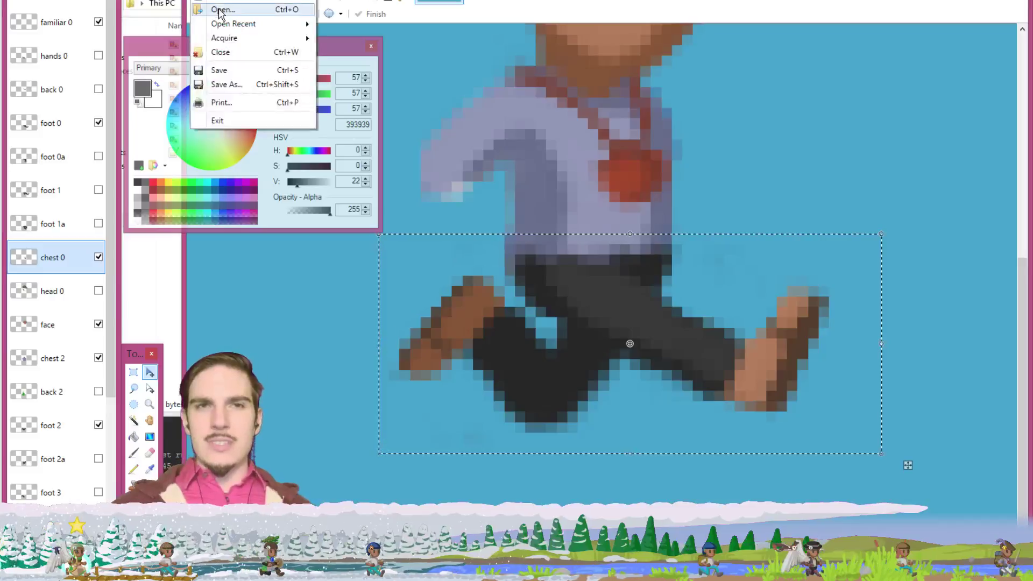
{"action": "left_click", "coordinate": [220, 10]}
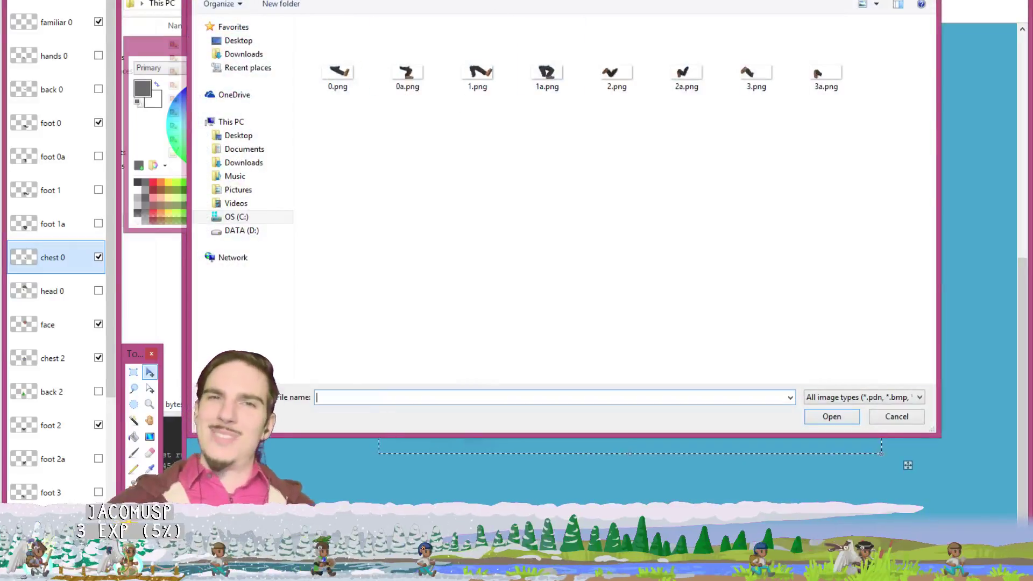
{"action": "key", "text": "alt+Up"}
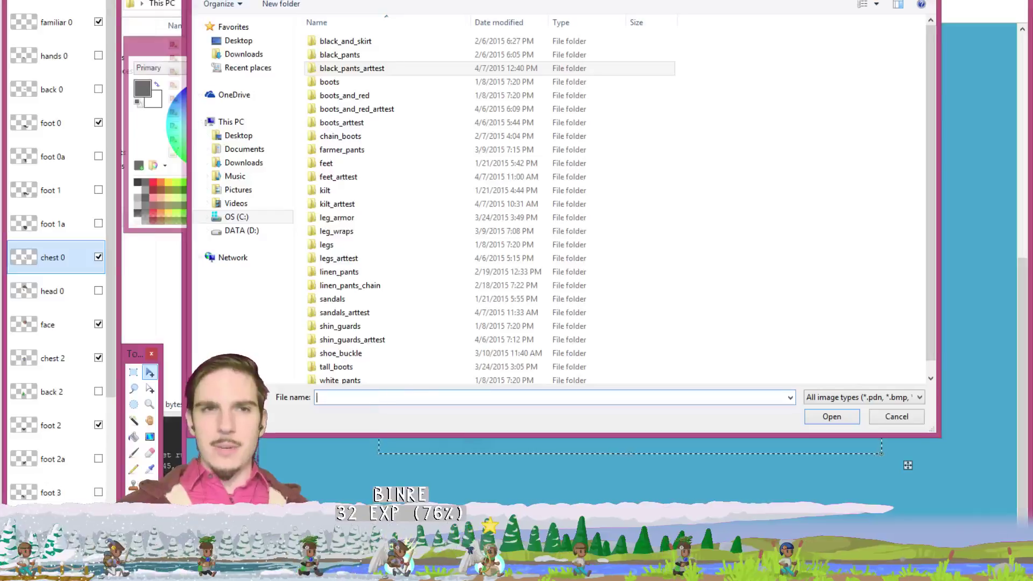
- Switch to Notepad++ and replace every sandals_arttest with black_pants_arttest in order_arttest.txt, matching whole words only, and save the file
{"action": "key", "text": "alt+Tab"}
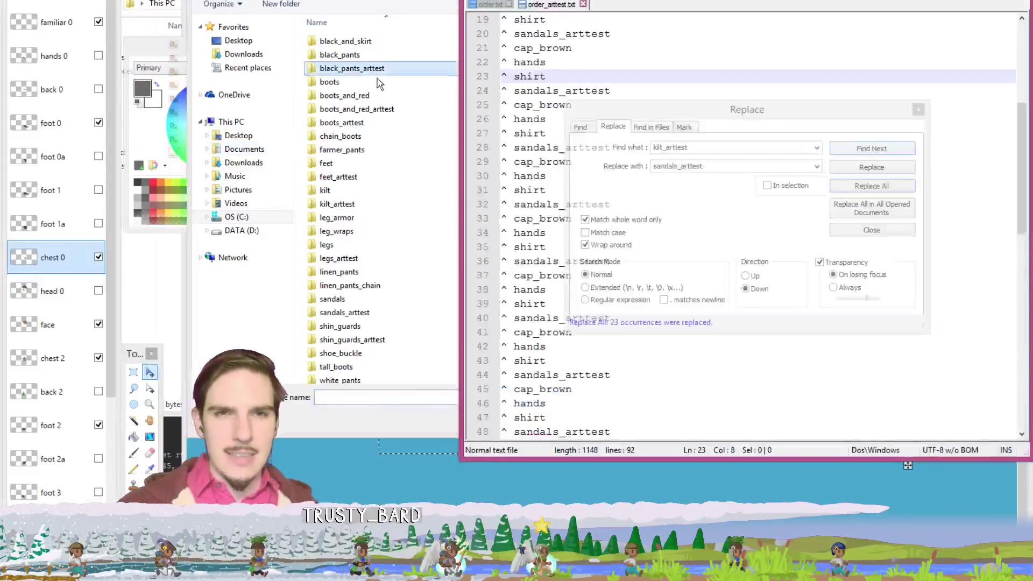
{"action": "left_click", "coordinate": [491, 6]}
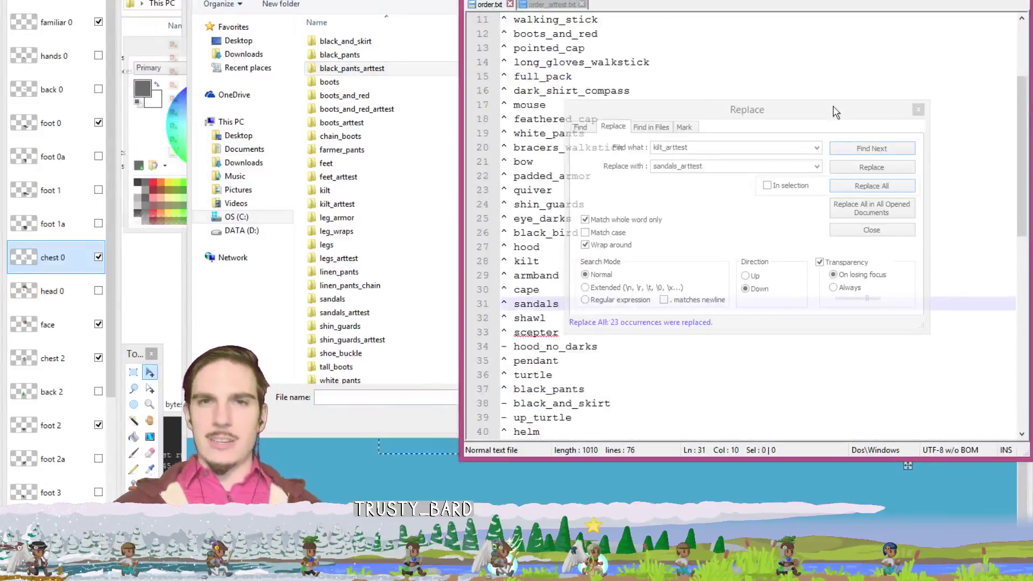
{"action": "left_click_drag", "start_coordinate": [823, 110], "coordinate": [1028, 79]}
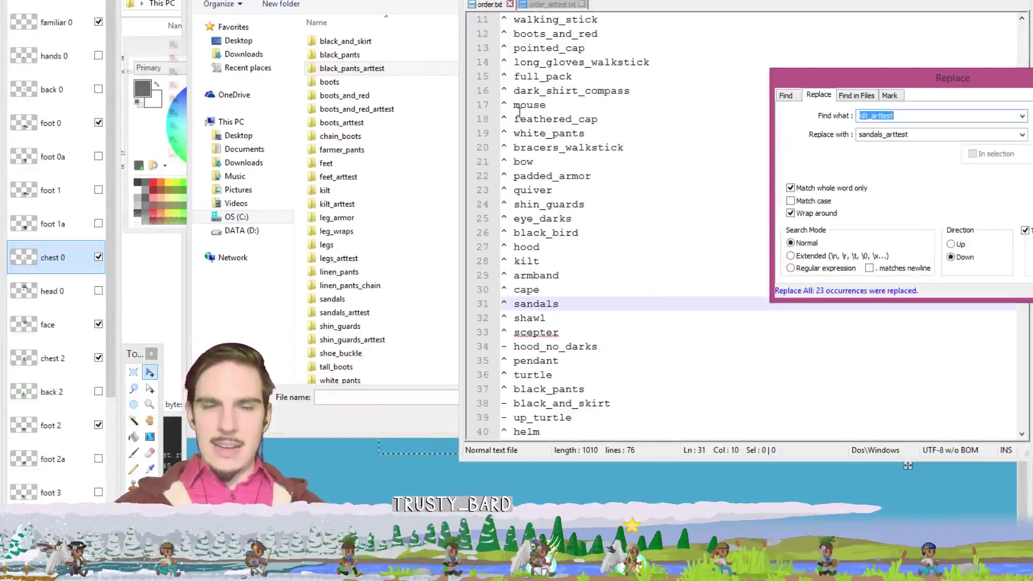
{"action": "left_click", "coordinate": [540, 6]}
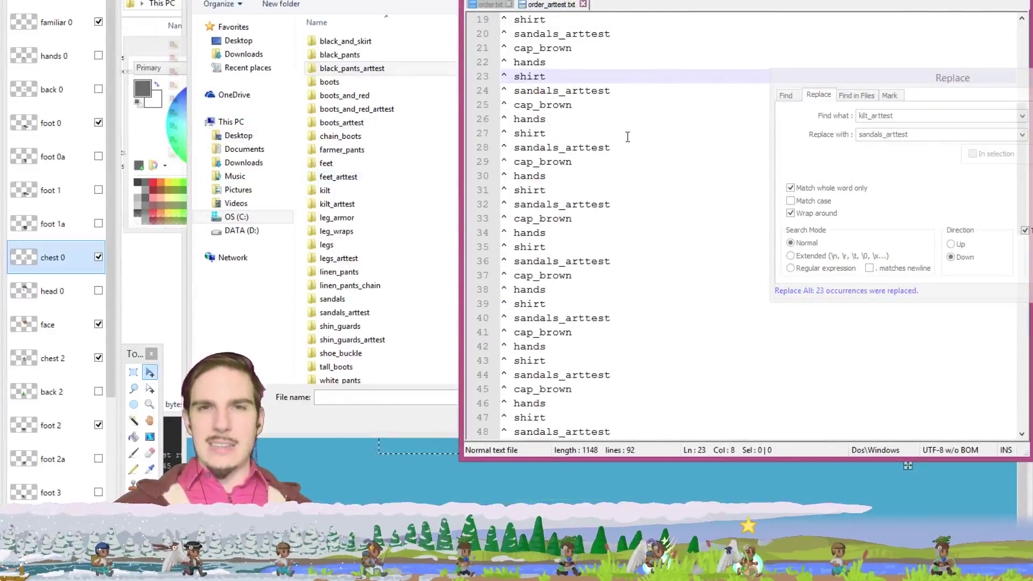
{"action": "double_click", "coordinate": [580, 150]}
{"action": "key", "text": "ctrl+h"}
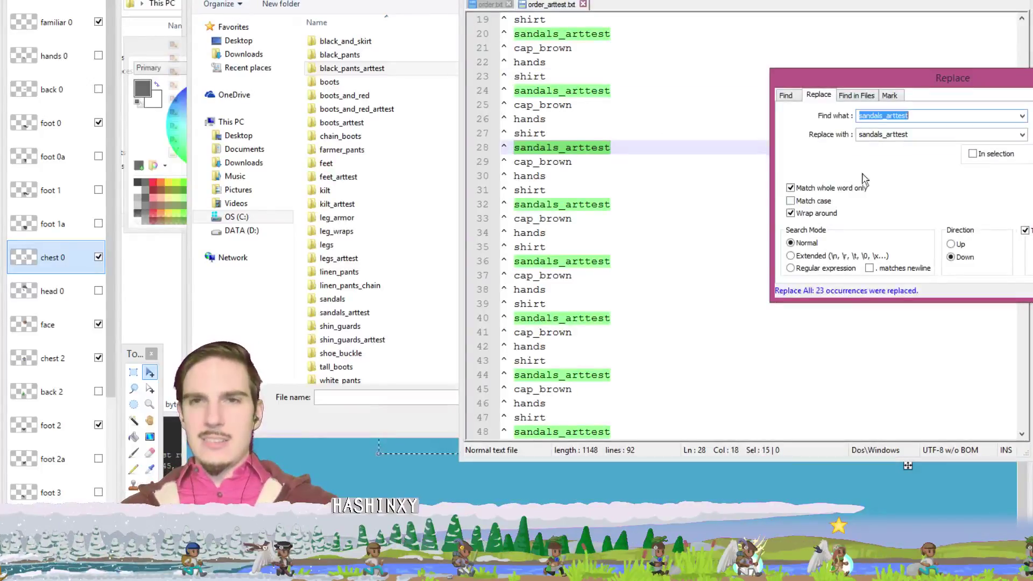
{"action": "key", "text": "Tab"}
{"action": "left_click", "coordinate": [883, 135]}
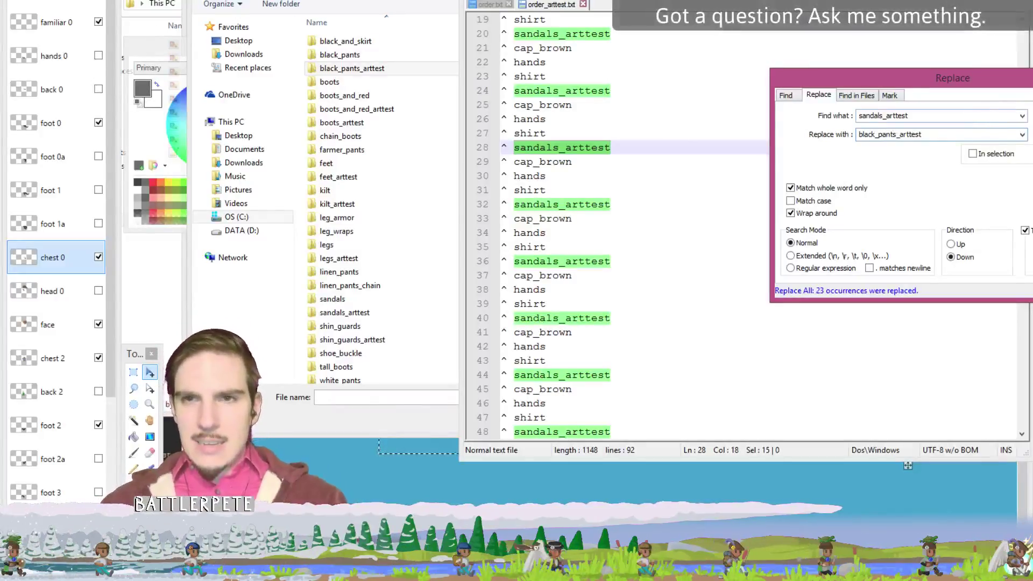
{"action": "key", "text": "alt+a"}
{"action": "left_click", "coordinate": [721, 137]}
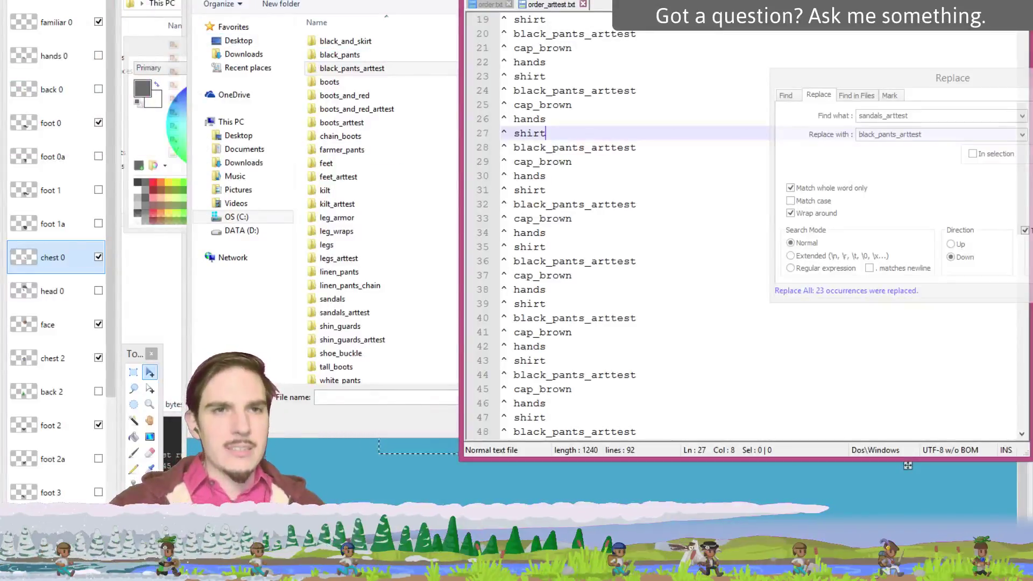
- Switch to PyCharm and run the jrne_arttest script to test the new outfit order
{"action": "key", "text": "alt+Tab"}
{"action": "right_click", "coordinate": [486, 2]}
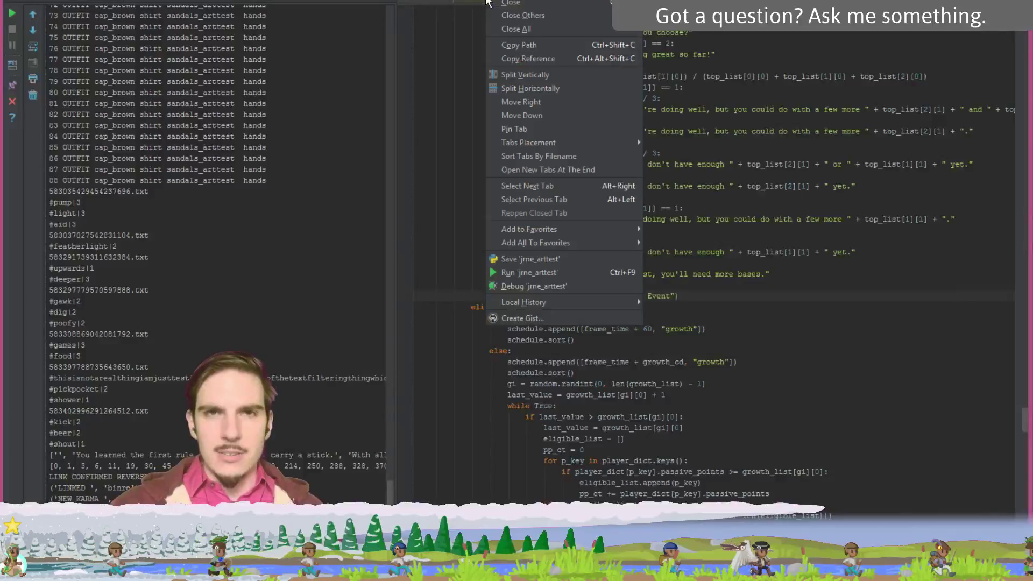
{"action": "left_click", "coordinate": [547, 275]}
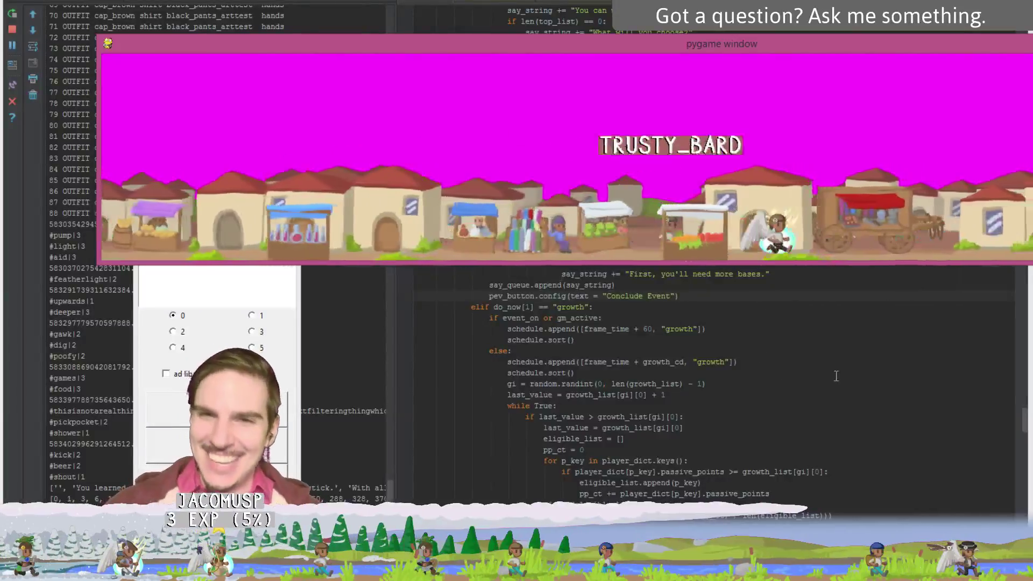
- Find the anim_cd definition in the script and set its value to 0.25
{"action": "left_click", "coordinate": [816, 383]}
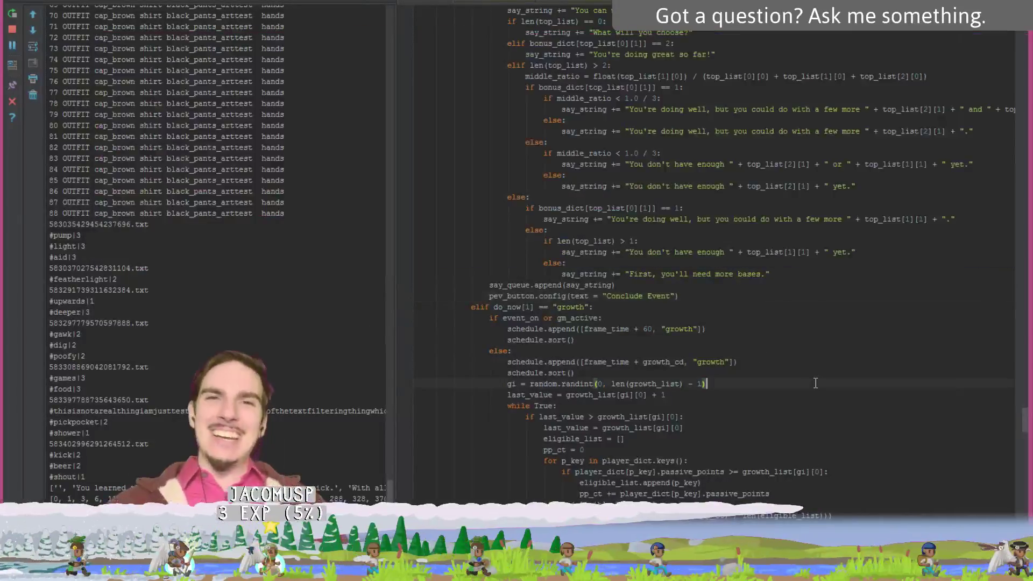
{"action": "scroll", "coordinate": [534, 155], "scroll_direction": "up", "scroll_amount": 15}
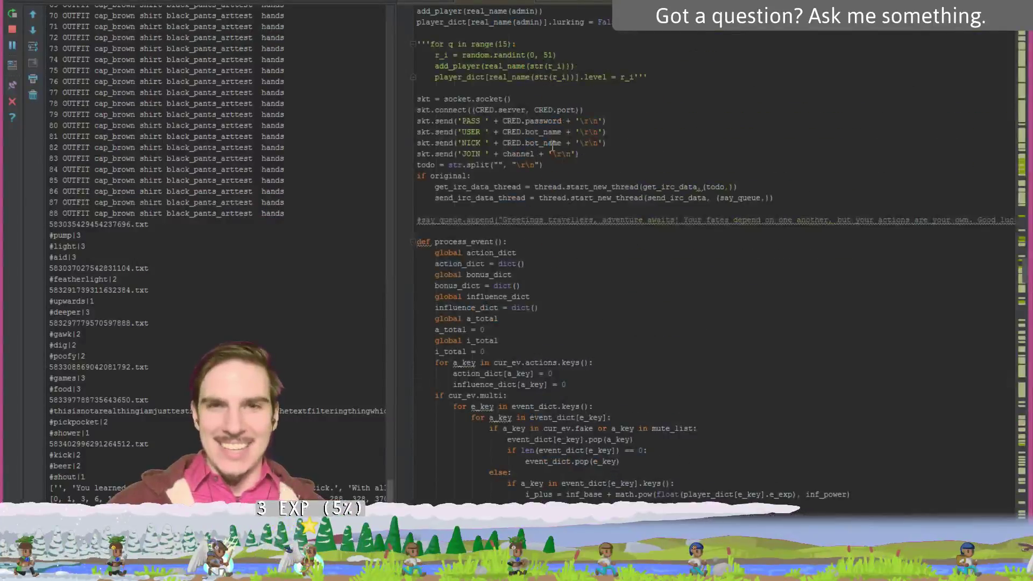
{"action": "scroll", "coordinate": [553, 145], "scroll_direction": "up", "scroll_amount": 7}
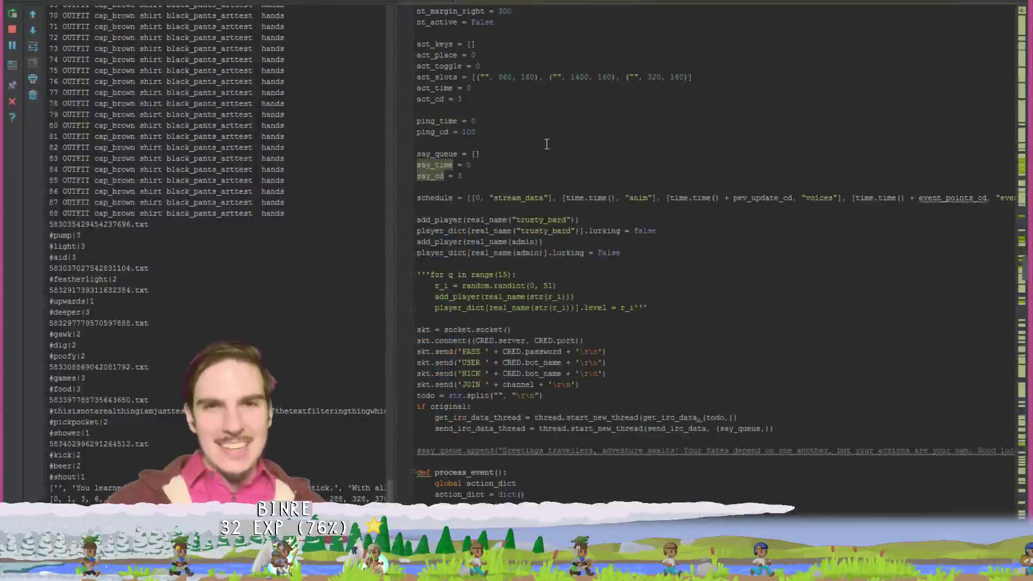
{"action": "scroll", "coordinate": [546, 144], "scroll_direction": "up", "scroll_amount": 6}
{"action": "key", "text": "ctrl+f"}
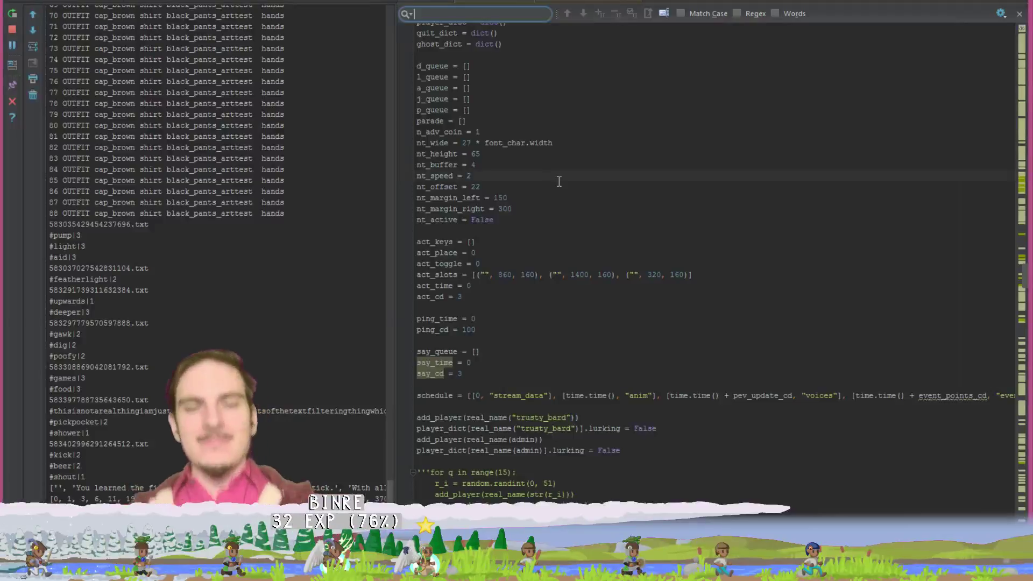
{"action": "type", "text": "anim_cd"}
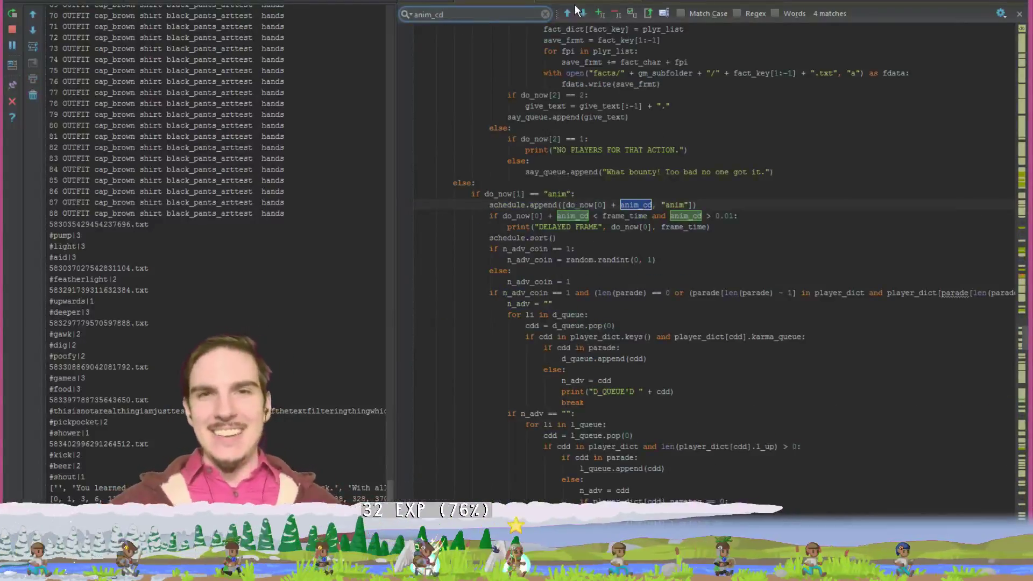
{"action": "left_click", "coordinate": [569, 13]}
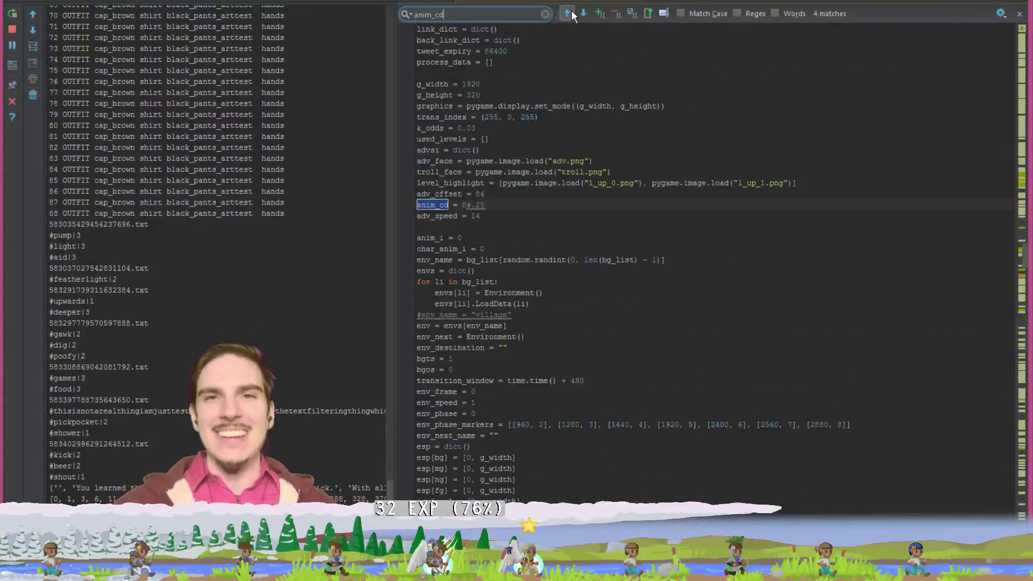
{"action": "left_click", "coordinate": [466, 205]}
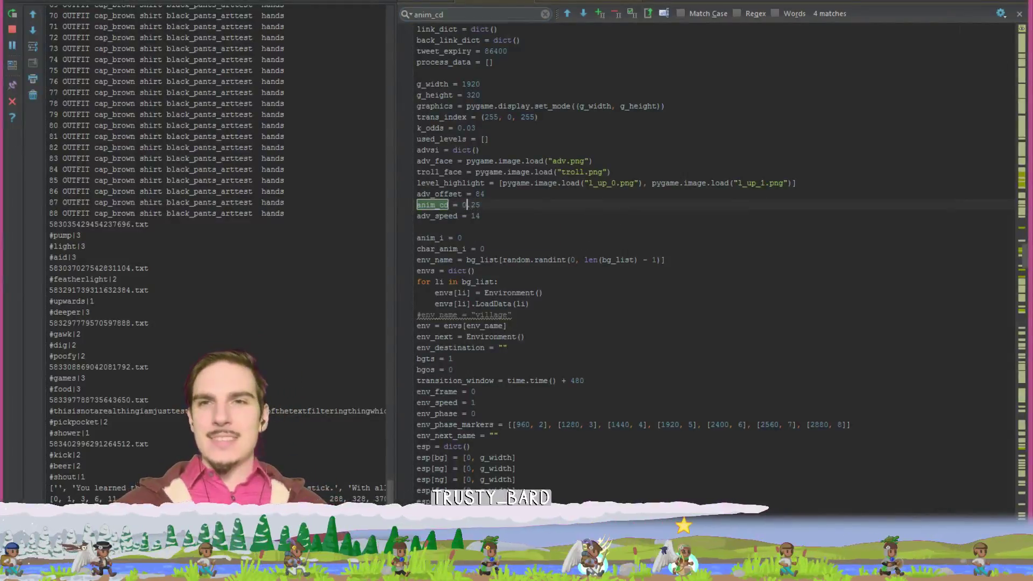
- Rerun jrne_arttest, watch the characters' walking animation in the pygame window, and stop the script
{"action": "left_click", "coordinate": [12, 13]}
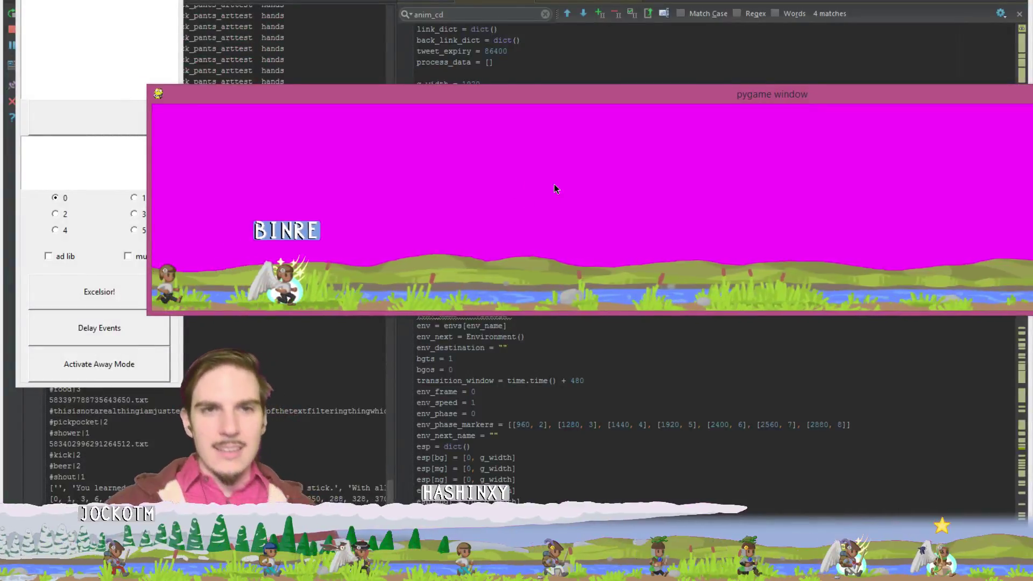
{"action": "left_click_drag", "start_coordinate": [605, 92], "coordinate": [477, 55]}
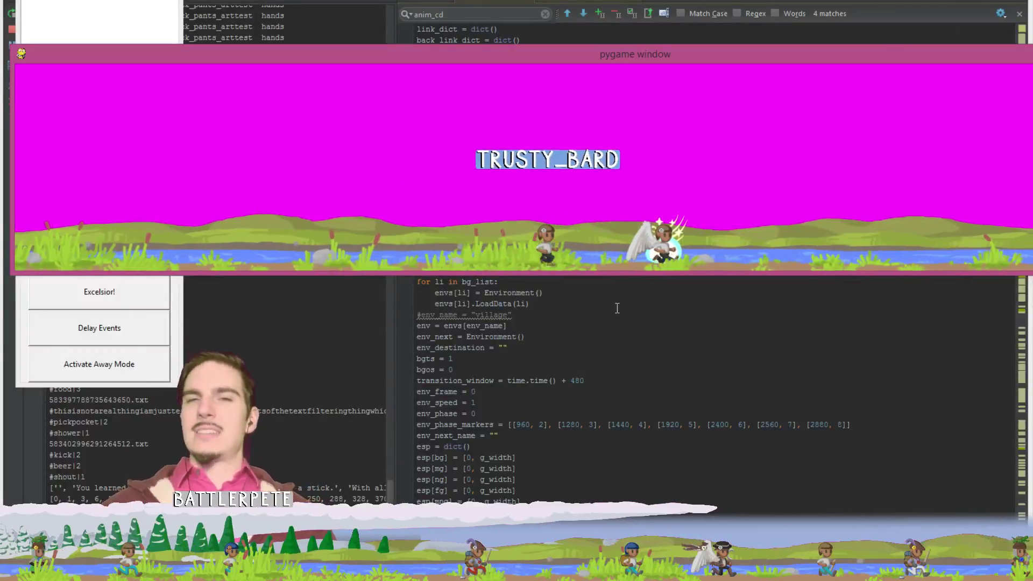
{"action": "left_click", "coordinate": [300, 302]}
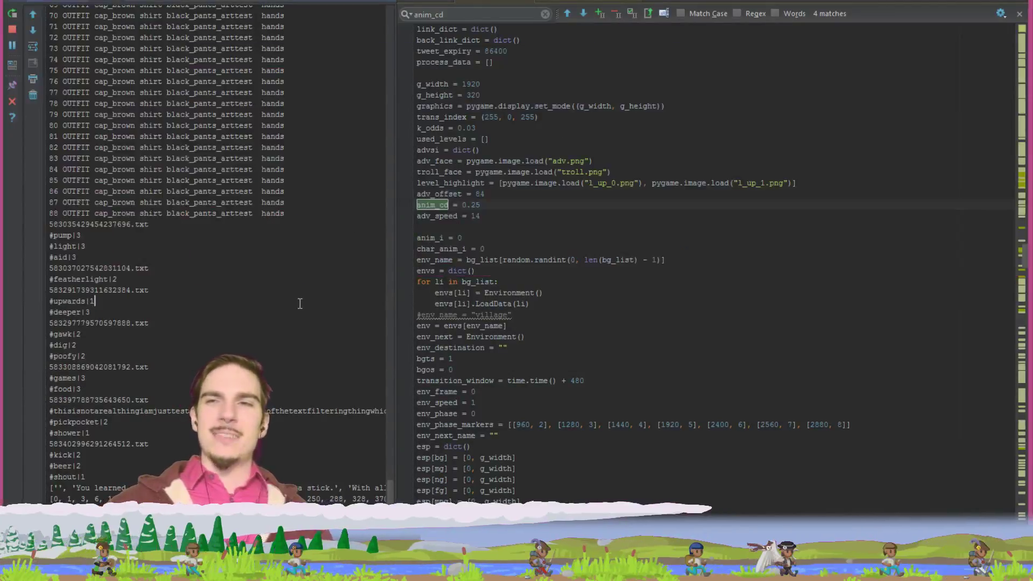
{"action": "left_click", "coordinate": [16, 30]}
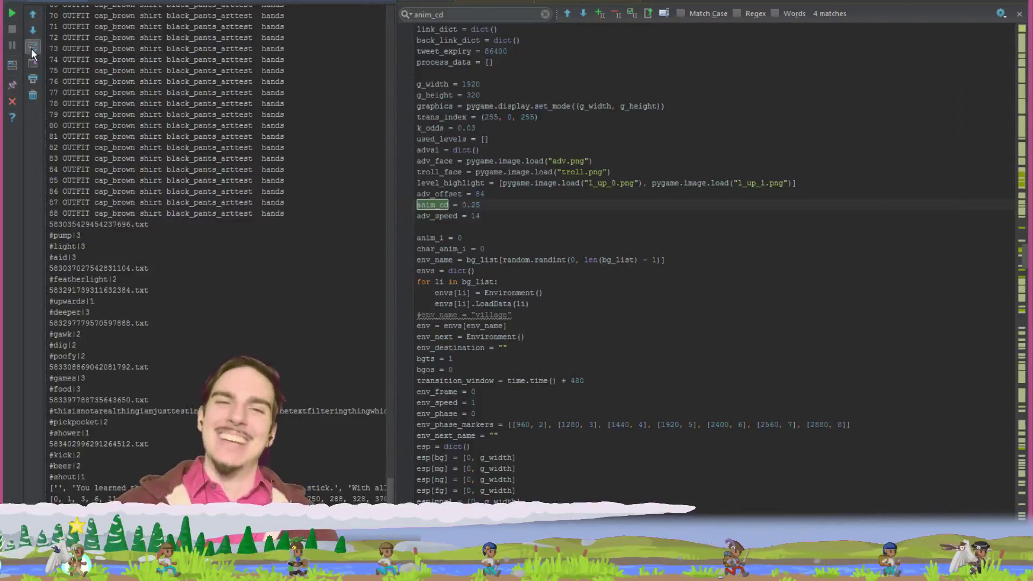
- Switch back to Notepad++ and review the legwear entries after black_pants in order.txt, including black_and_skirt and chain_boots
{"action": "key", "text": "alt+Tab"}
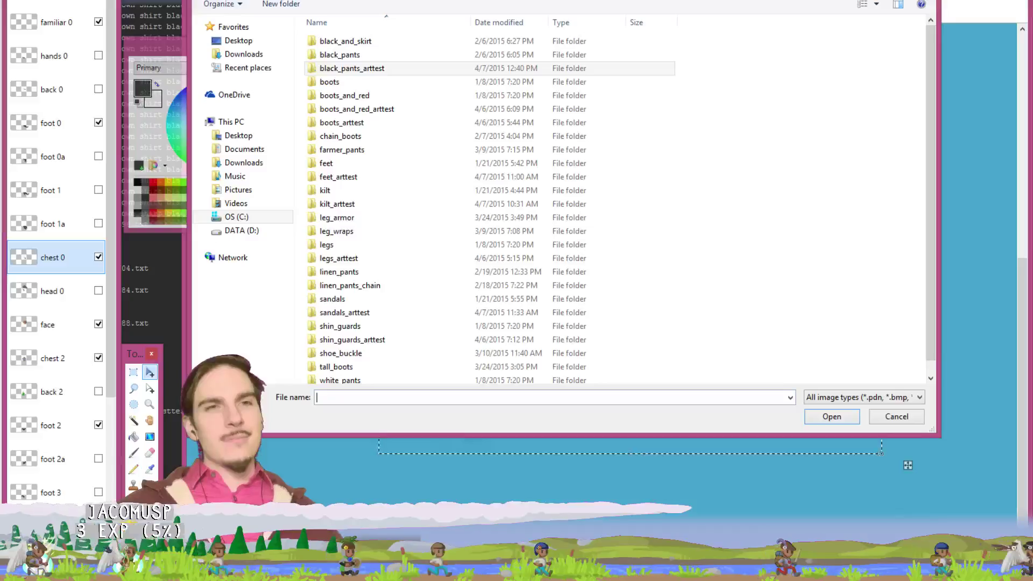
{"action": "left_click", "coordinate": [349, 82]}
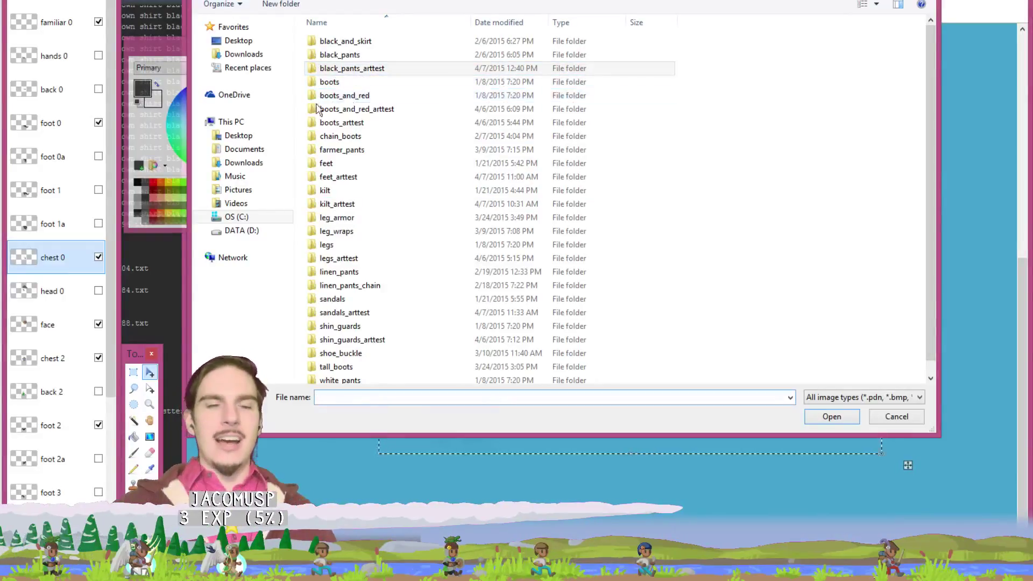
{"action": "key", "text": "alt+Tab"}
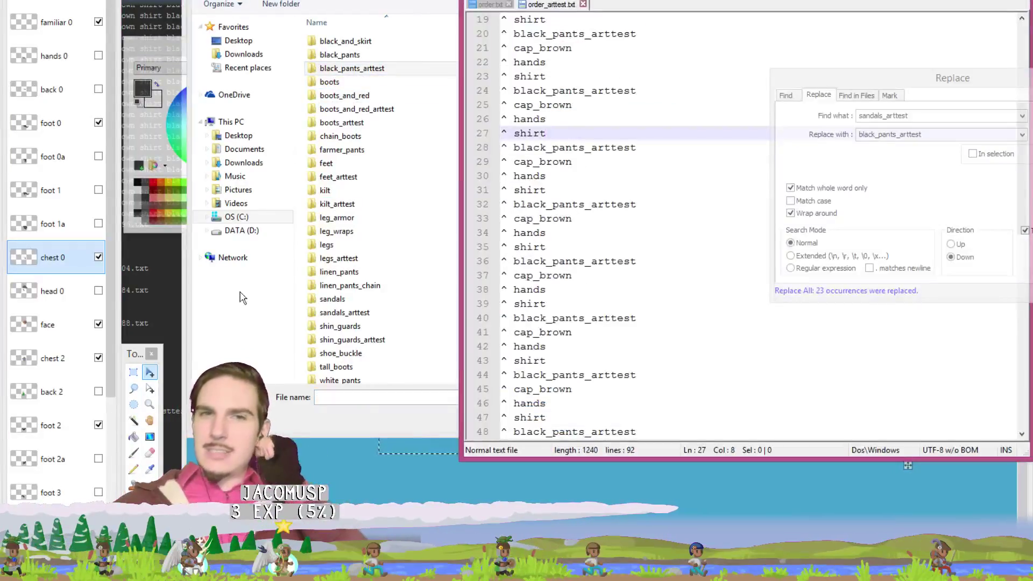
{"action": "left_click", "coordinate": [491, 6]}
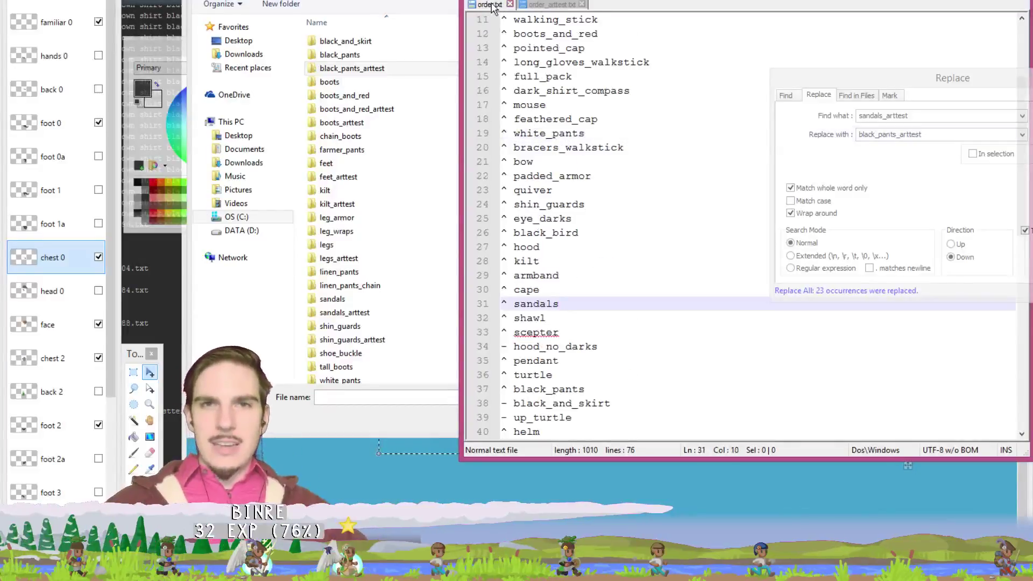
{"action": "left_click", "coordinate": [590, 232]}
{"action": "scroll", "coordinate": [581, 287], "scroll_direction": "down", "scroll_amount": 3}
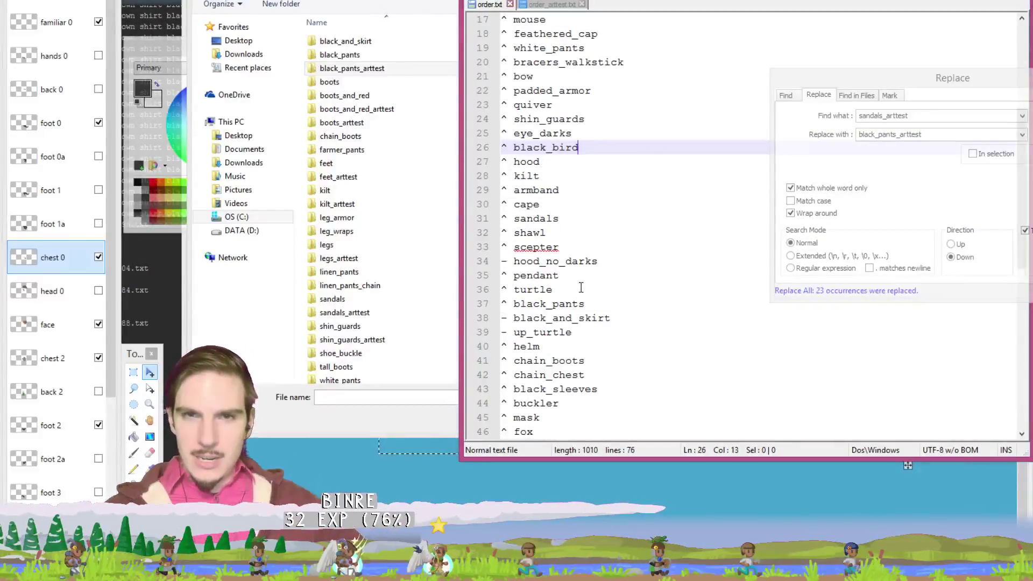
{"action": "left_click_drag", "start_coordinate": [599, 262], "coordinate": [503, 262]}
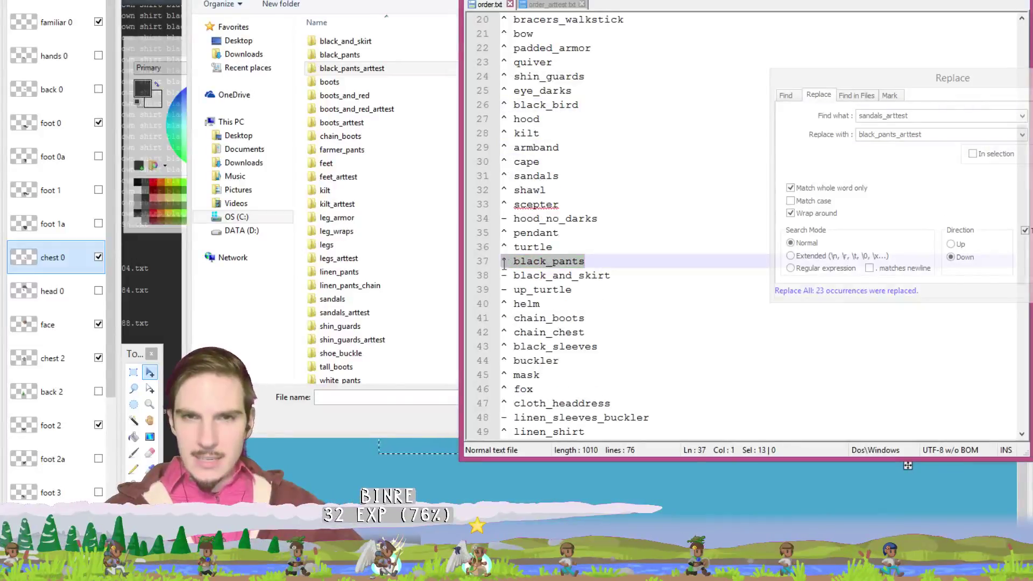
{"action": "left_click_drag", "start_coordinate": [611, 276], "coordinate": [503, 275]}
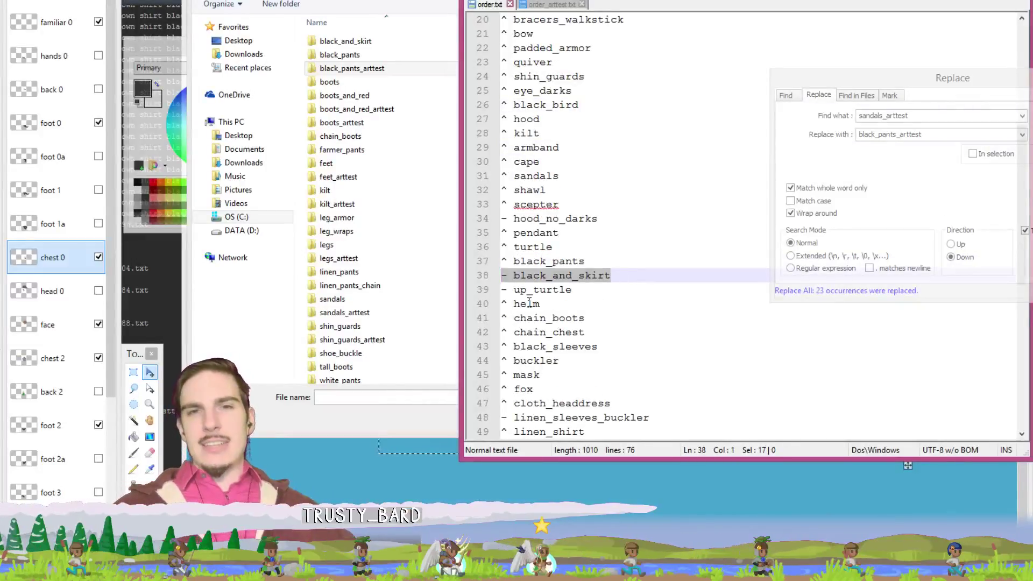
{"action": "left_click", "coordinate": [596, 320]}
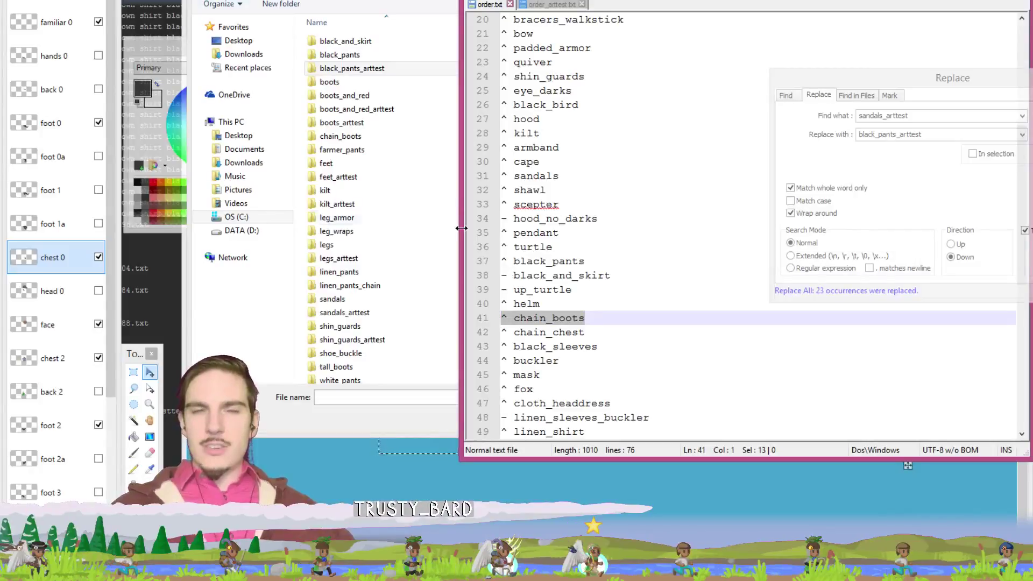
{"action": "left_click_drag", "start_coordinate": [612, 276], "coordinate": [488, 281]}
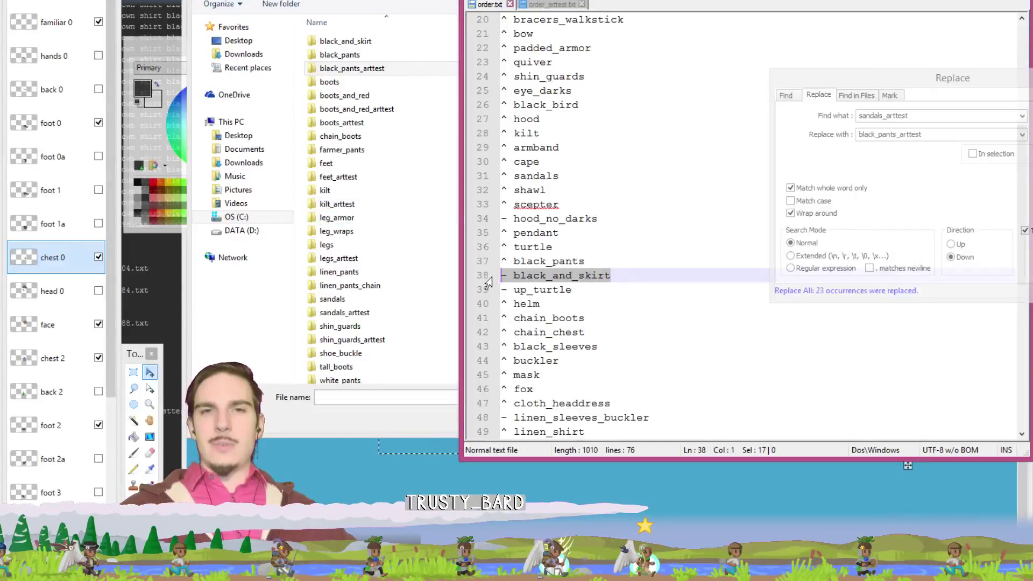
- Switch to Paint.NET, open 0.png and 1.png from the black_and_skirt folder, and view each image enlarged
{"action": "left_click", "coordinate": [385, 141]}
{"action": "left_click", "coordinate": [381, 42]}
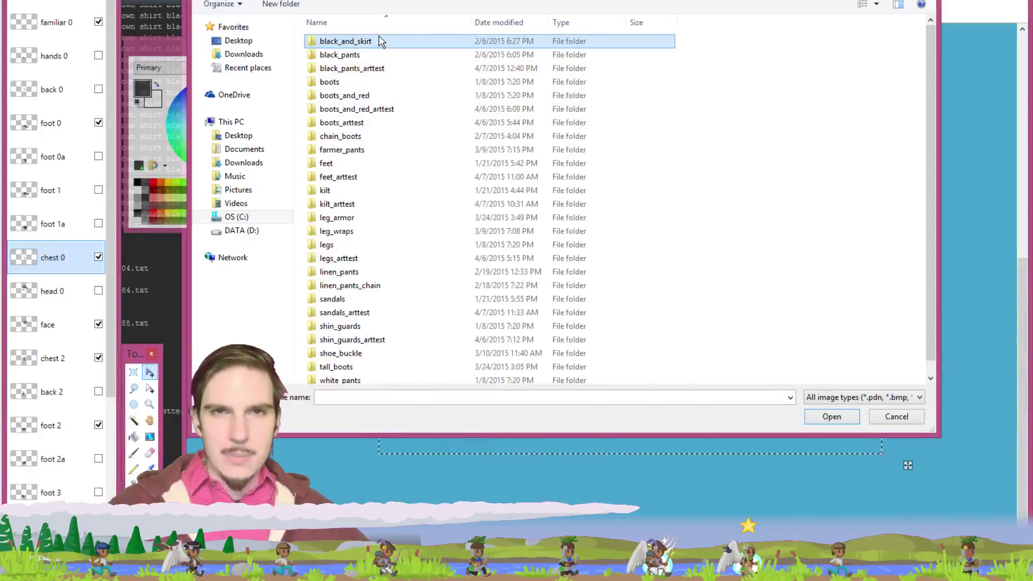
{"action": "double_click", "coordinate": [362, 43]}
{"action": "left_click_drag", "start_coordinate": [599, 133], "coordinate": [543, 111]}
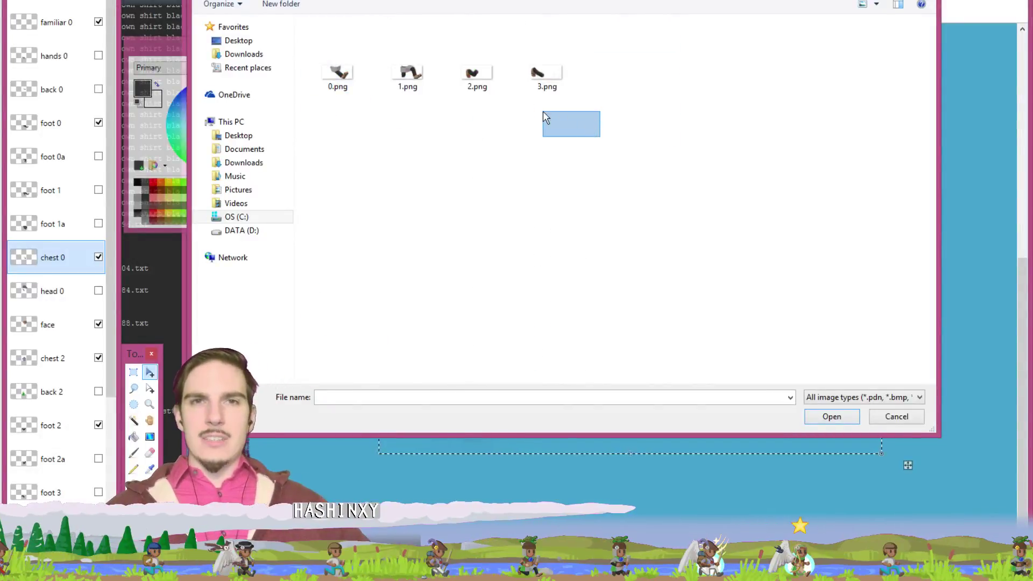
{"action": "left_click_drag", "start_coordinate": [423, 110], "coordinate": [338, 24]}
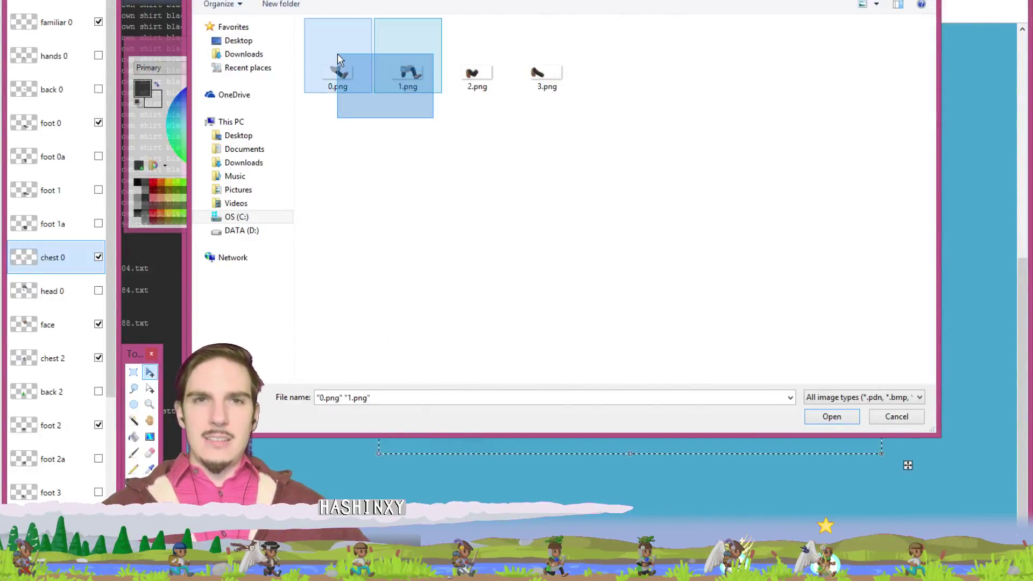
{"action": "left_click", "coordinate": [828, 418]}
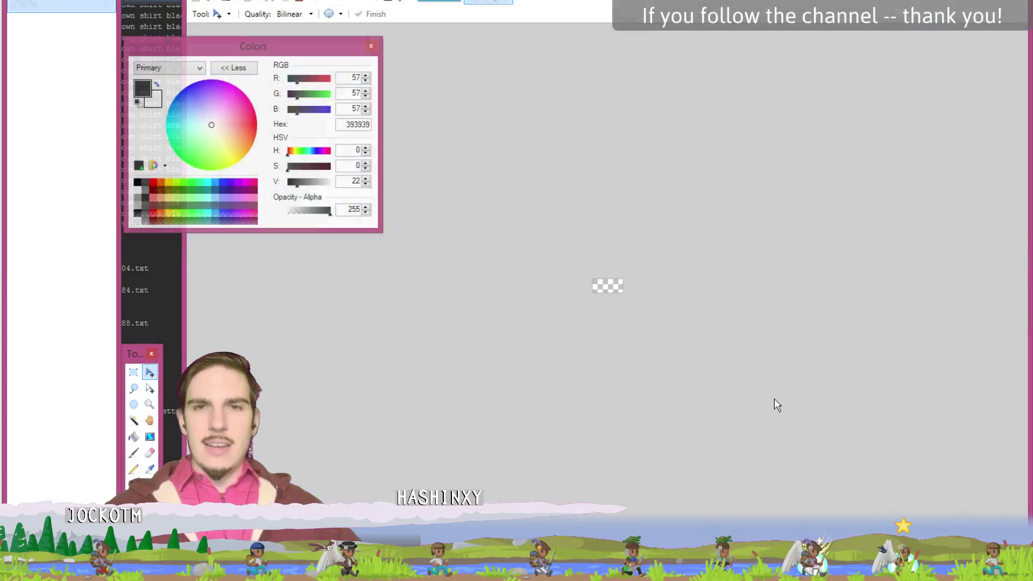
{"action": "scroll", "coordinate": [710, 315], "scroll_direction": "up", "scroll_amount": 6}
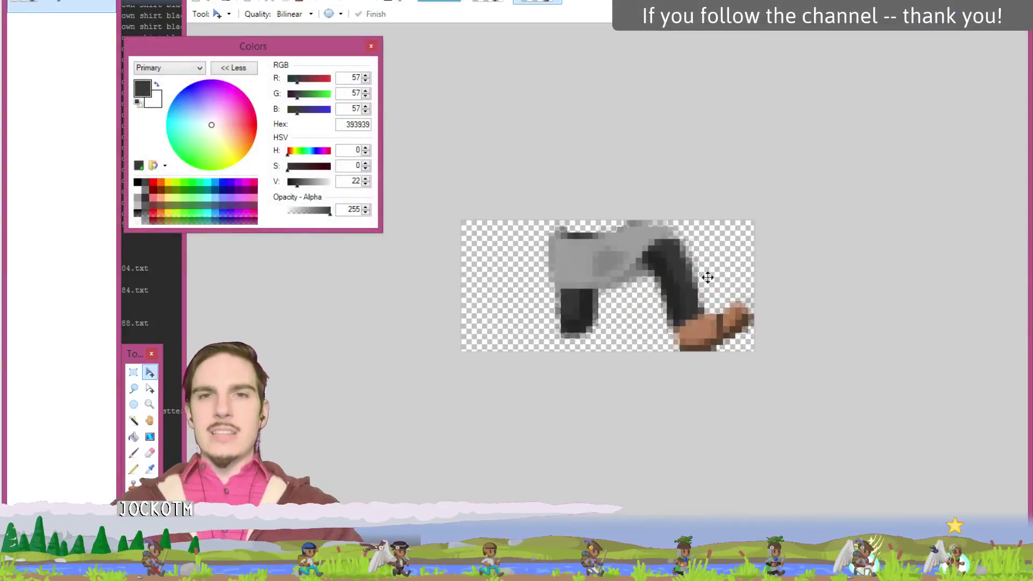
{"action": "left_click", "coordinate": [510, 2]}
{"action": "scroll", "coordinate": [635, 277], "scroll_direction": "up", "scroll_amount": 5}
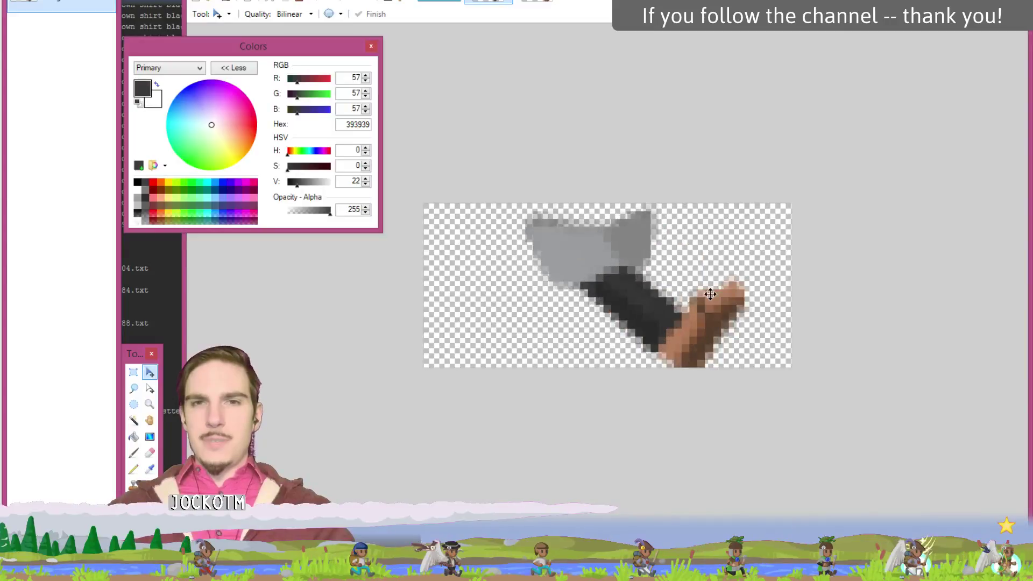
- Compare the two black_and_skirt sprites with the legs of the running character drawing
{"action": "key", "text": "ctrl+Tab"}
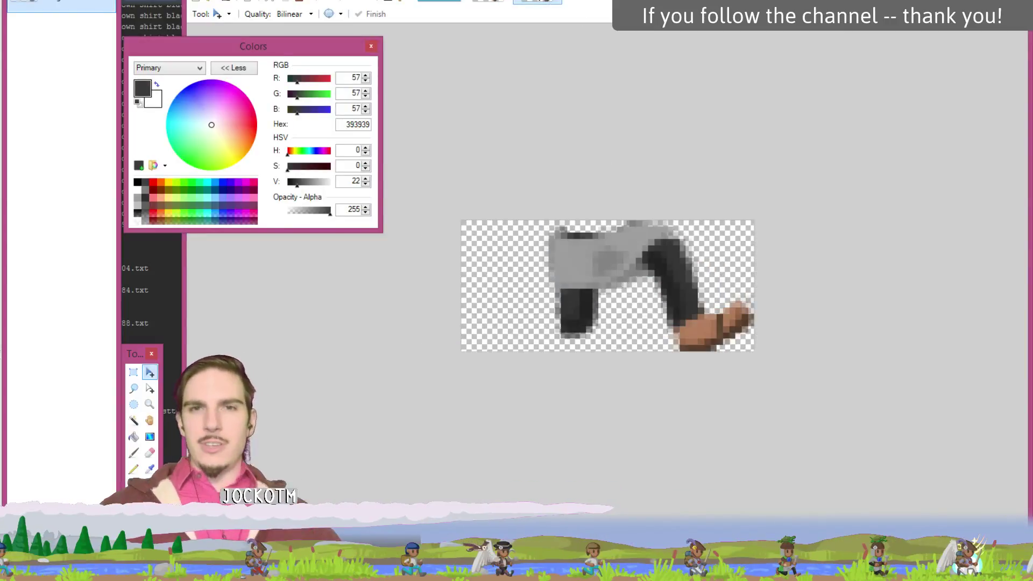
{"action": "left_click", "coordinate": [507, 2]}
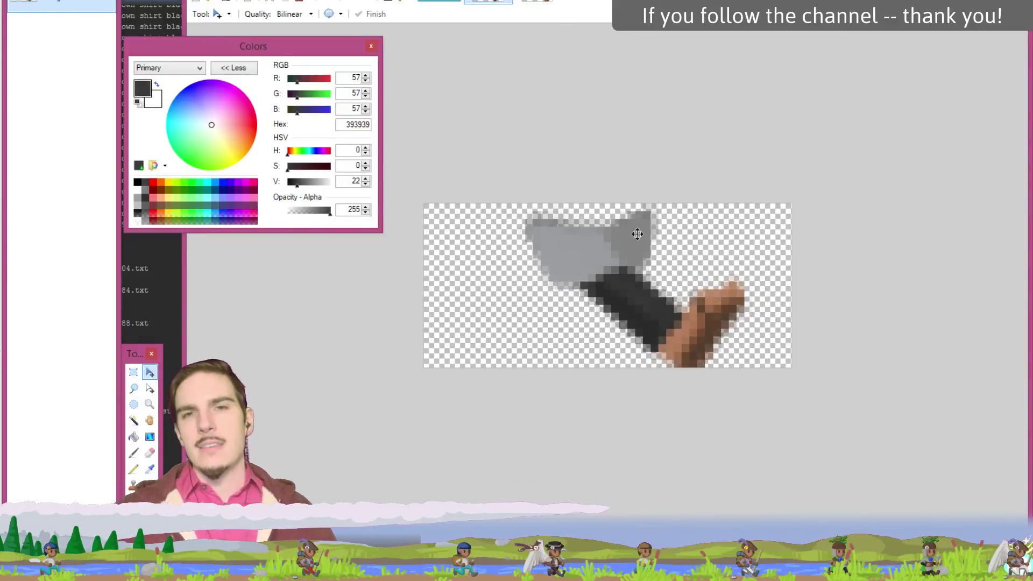
{"action": "key", "text": "ctrl+shift+Tab"}
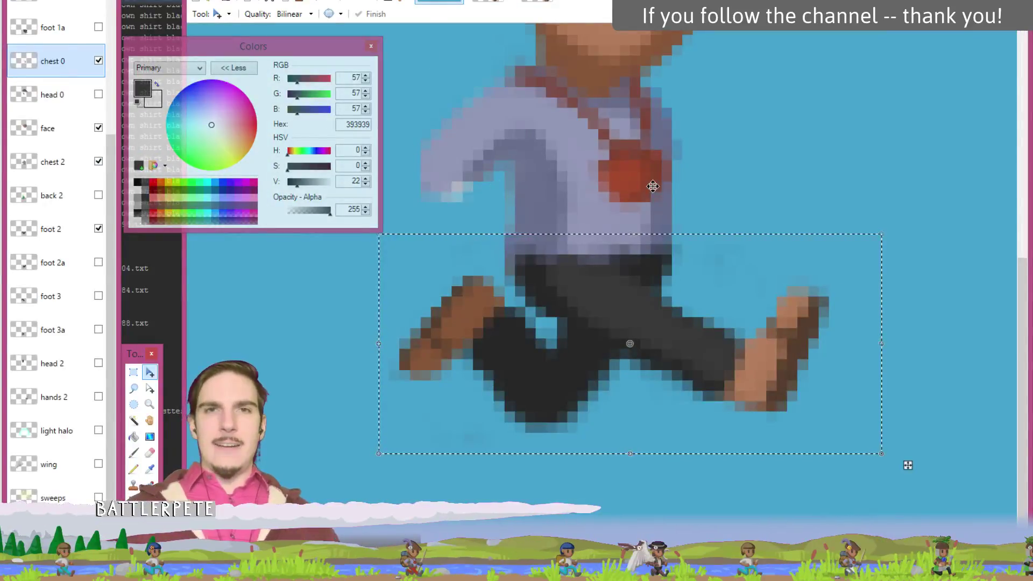
{"action": "key", "text": "ctrl+Tab"}
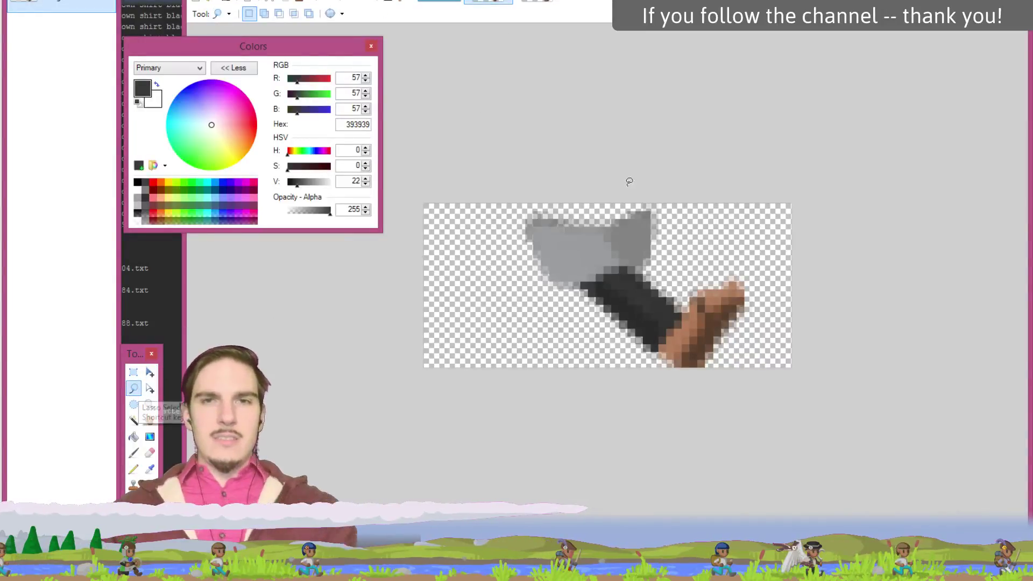
- Select the whole grey skirt in the sprite with Lasso Select, copy it, and return to the character drawing
{"action": "mouse_move", "coordinate": [527, 193]}
{"action": "left_mouse_down"}
{"action": "mouse_move", "coordinate": [458, 240]}
{"action": "mouse_move", "coordinate": [504, 323]}
{"action": "mouse_move", "coordinate": [535, 328]}
{"action": "mouse_move", "coordinate": [573, 315]}
{"action": "left_mouse_up"}
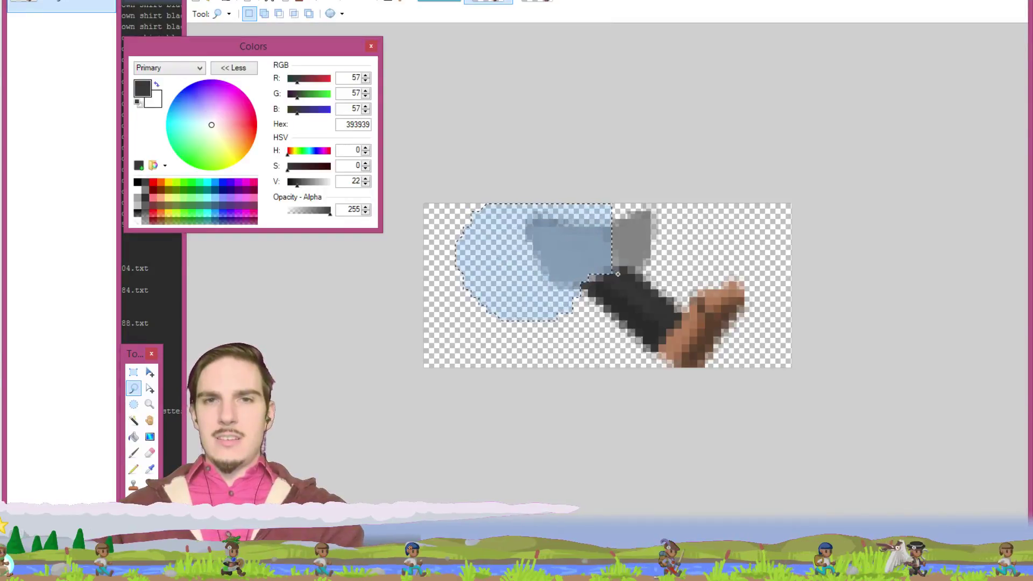
{"action": "mouse_move", "coordinate": [643, 273]}
{"action": "left_mouse_down"}
{"action": "mouse_move", "coordinate": [671, 272]}
{"action": "mouse_move", "coordinate": [705, 246]}
{"action": "left_mouse_up"}
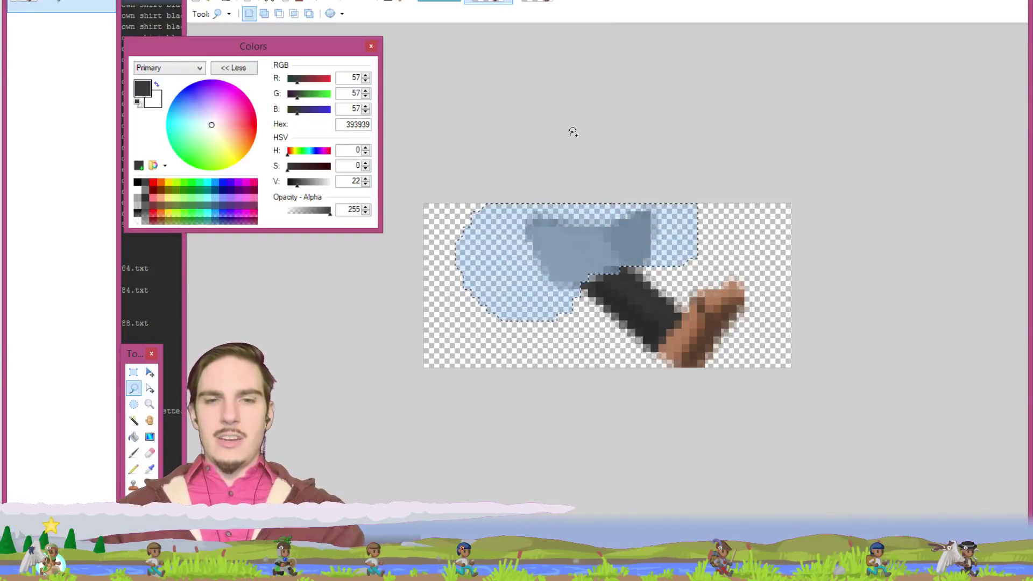
{"action": "left_click", "coordinate": [440, 1]}
- Add a new layer directly above foot 0 and paste the grey skirt onto it, positioned over the character's hips
{"action": "key", "text": "ctrl+v"}
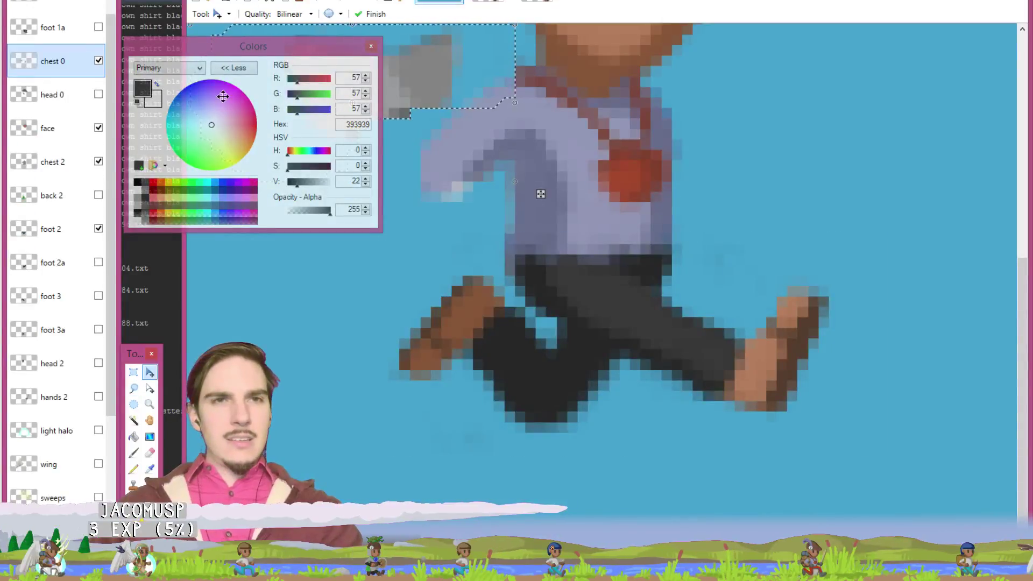
{"action": "key", "text": "ctrl+z"}
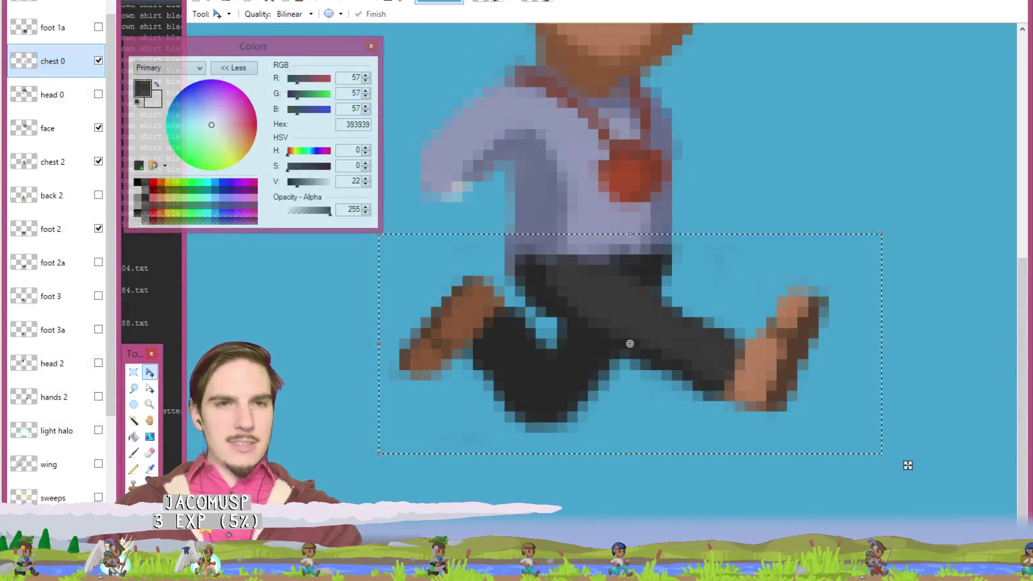
{"action": "key", "text": "ctrl+d"}
{"action": "scroll", "coordinate": [88, 370], "scroll_direction": "up", "scroll_amount": 4}
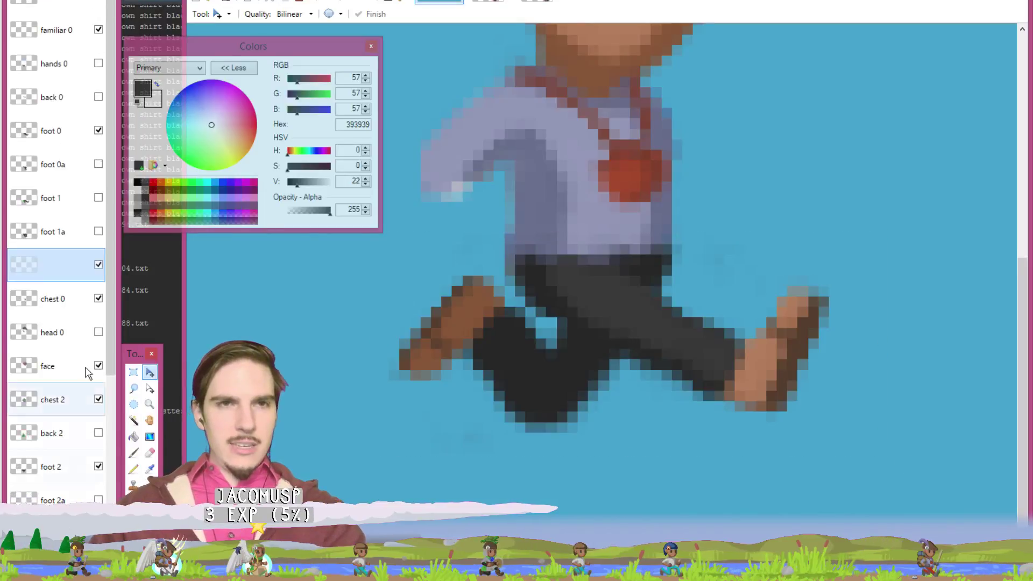
{"action": "key", "text": "ctrl+shift+n"}
{"action": "left_click_drag", "start_coordinate": [69, 260], "coordinate": [89, 132]}
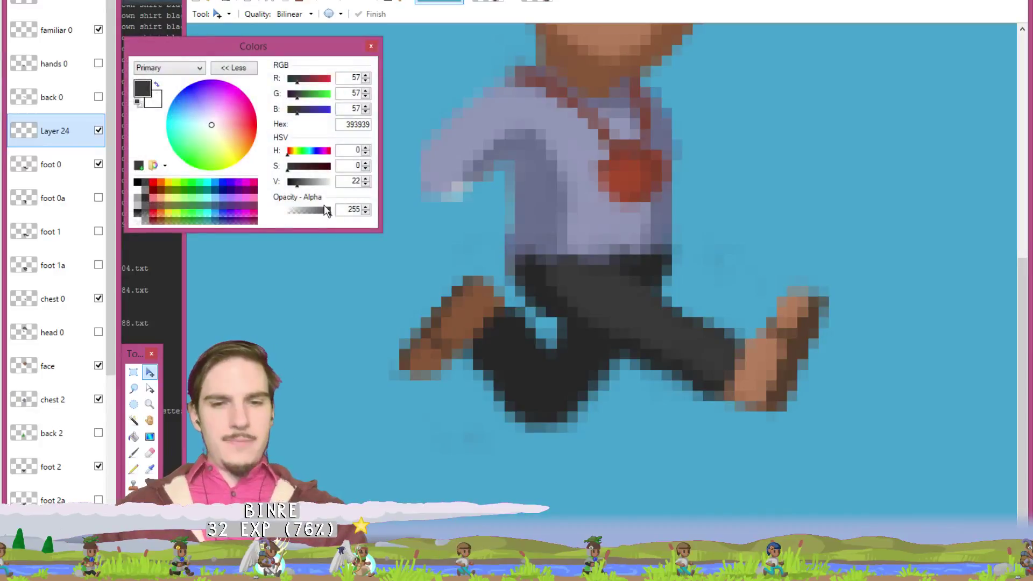
{"action": "key", "text": "ctrl+v"}
{"action": "left_click_drag", "start_coordinate": [541, 195], "coordinate": [761, 404]}
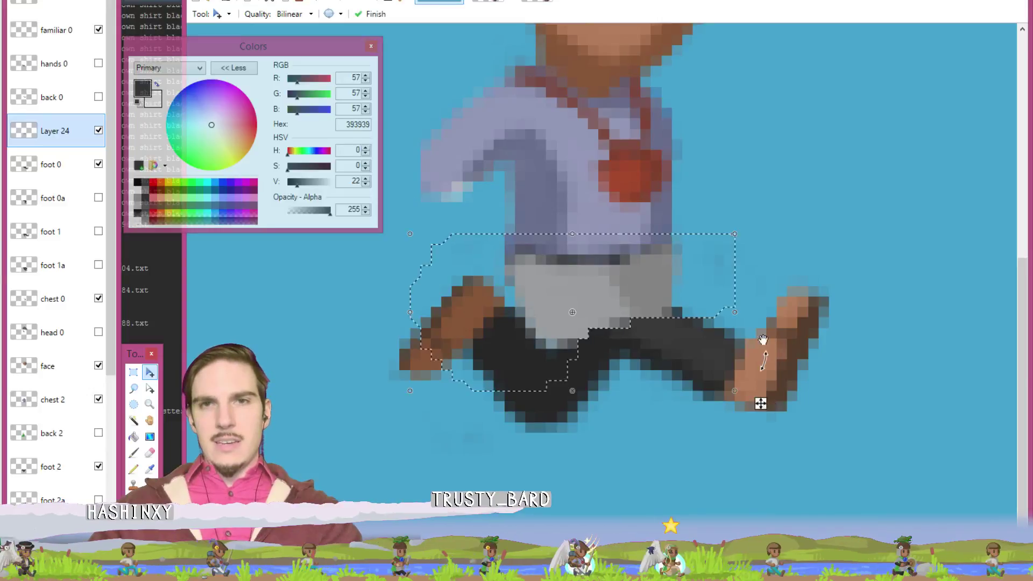
- Compare the pasted skirt's placement with the original skirt sprite
{"action": "left_click", "coordinate": [496, 2]}
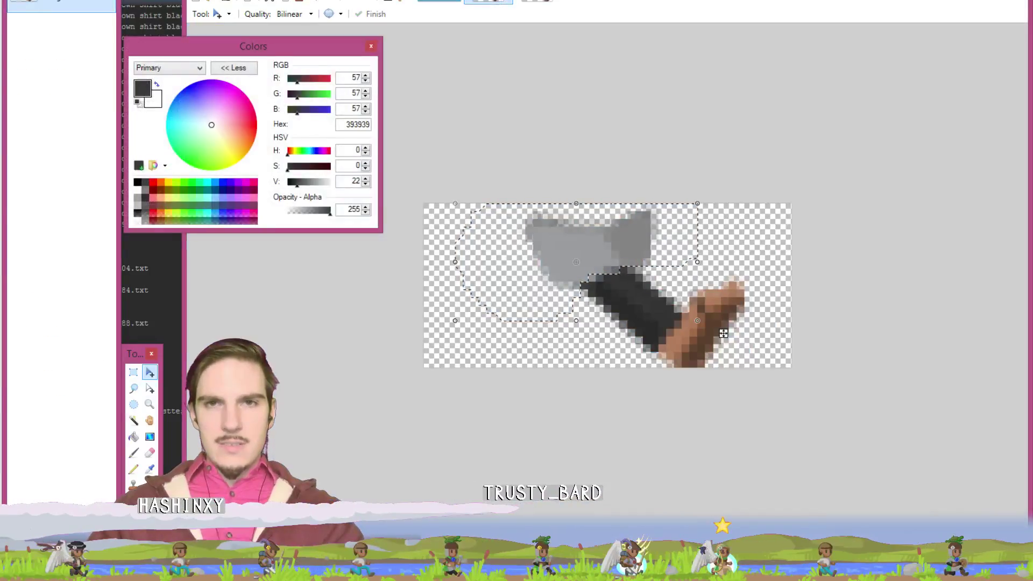
{"action": "key", "text": "ctrl+shift+Tab"}
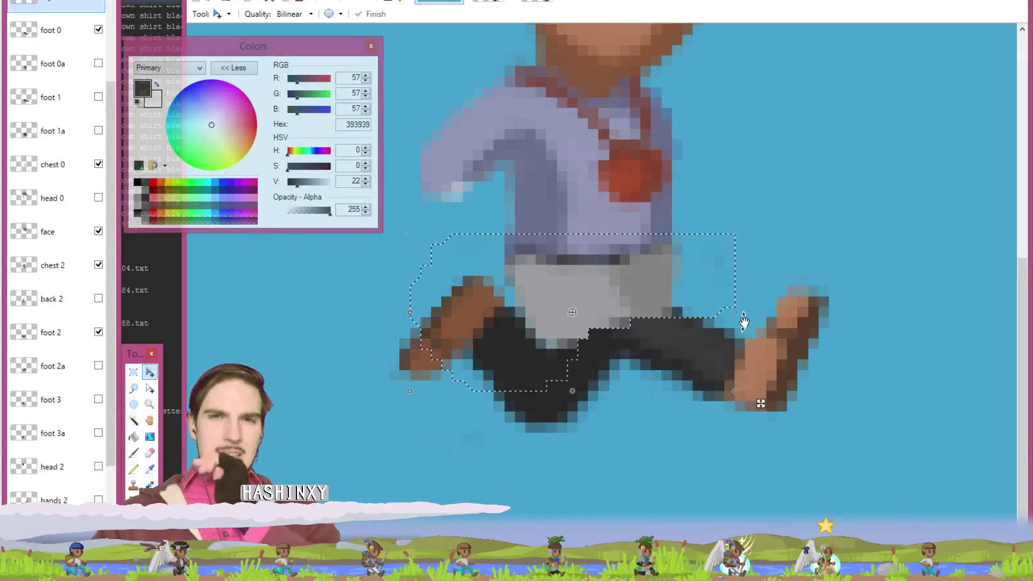
{"action": "key", "text": "ctrl+Tab"}
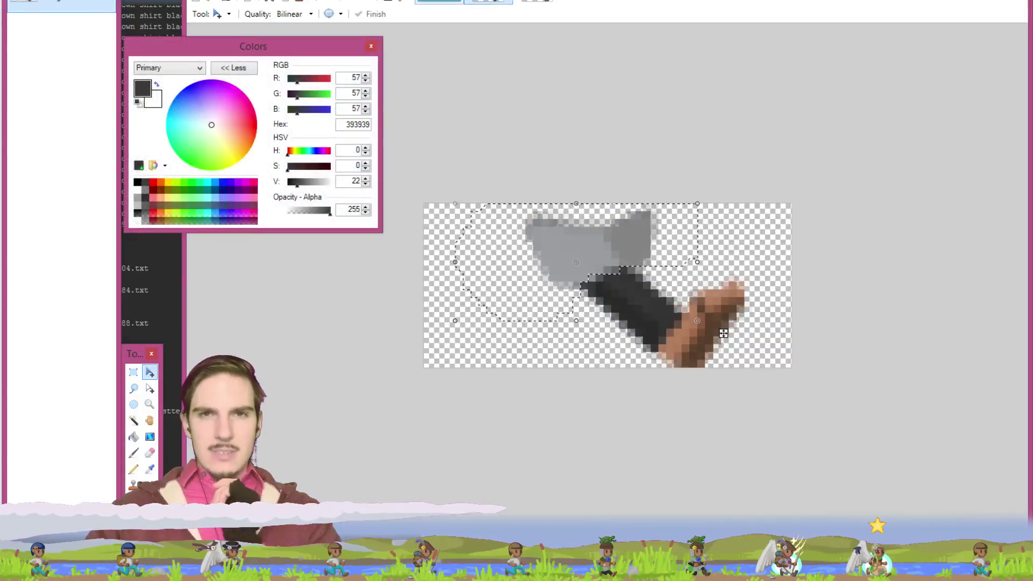
{"action": "key", "text": "ctrl+shift+Tab"}
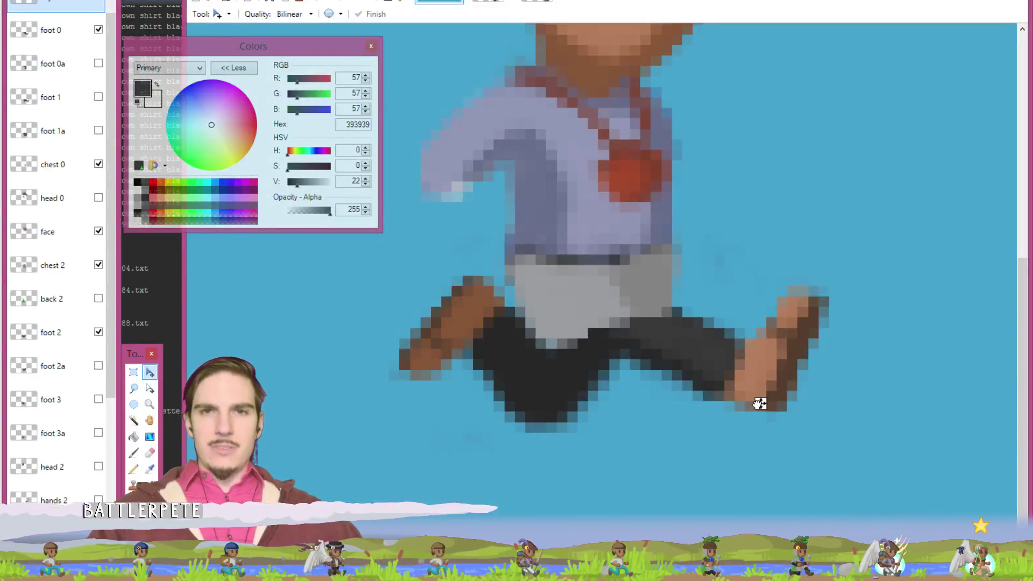
- Keep the pasted skirt in place on the hips and clear the selection
{"action": "key", "text": "ctrl+d"}
{"action": "key", "text": "ctrl+v"}
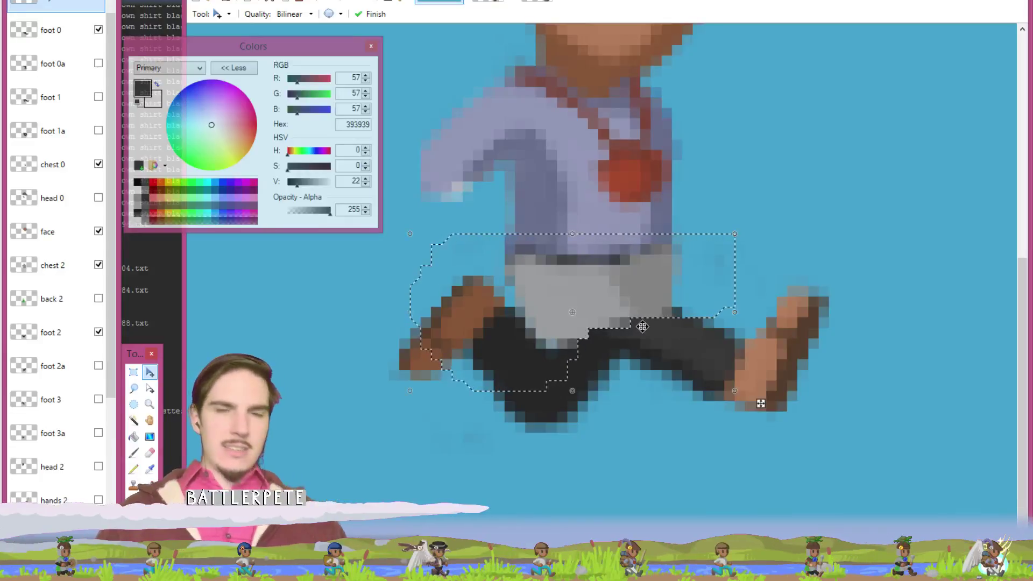
{"action": "key", "text": "l"}
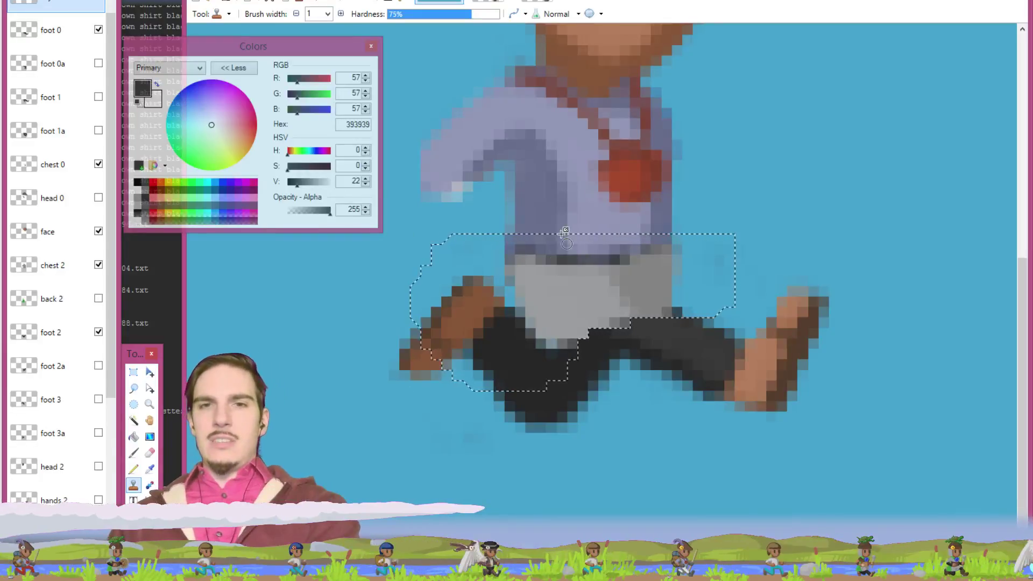
{"action": "key", "text": "ctrl+d"}
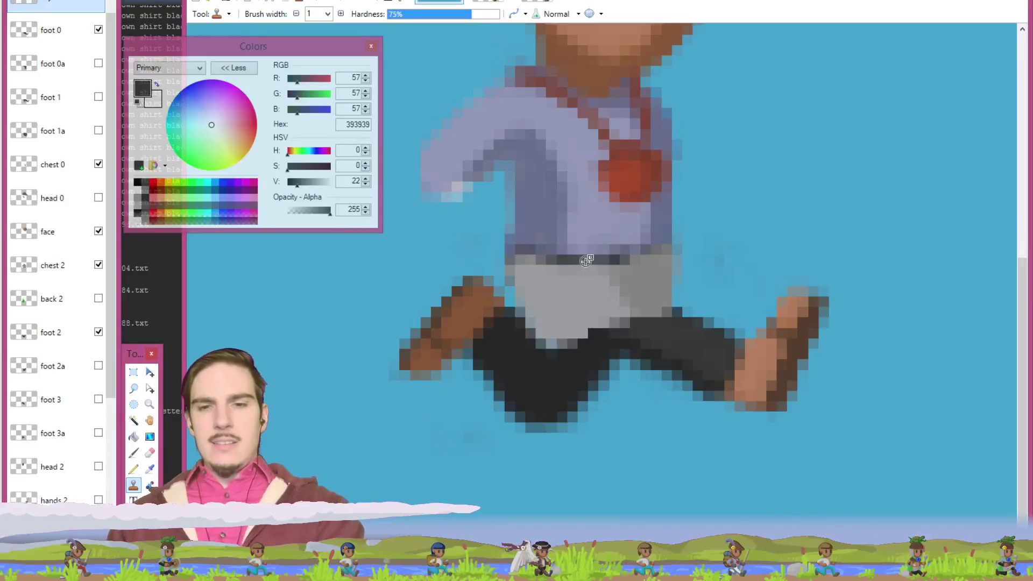
- Sample the skirt's light grey 9A9D9F and paint it over the darker lower front of the skirt
{"action": "key", "text": "k"}
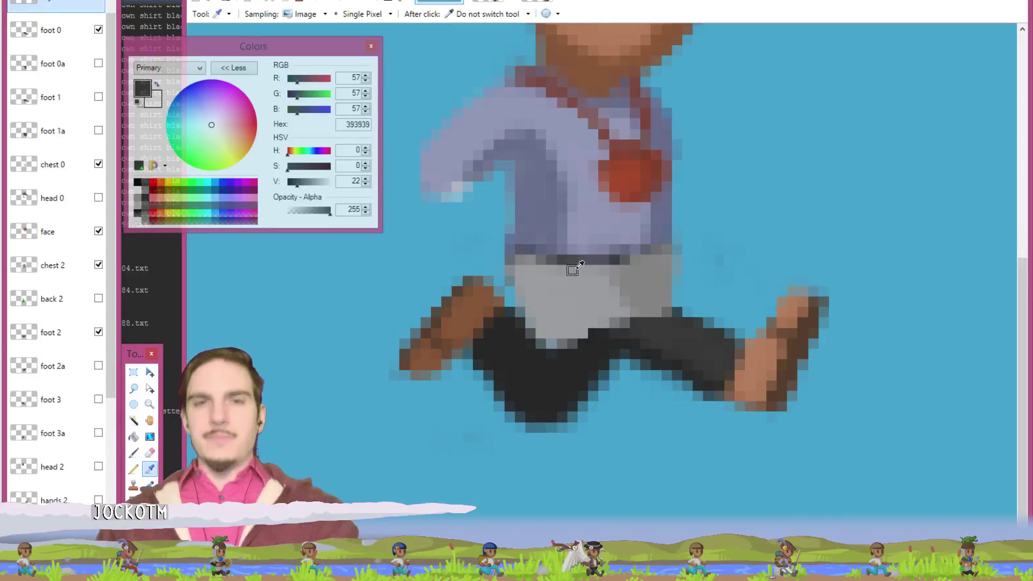
{"action": "left_click", "coordinate": [572, 302]}
{"action": "key", "text": "b"}
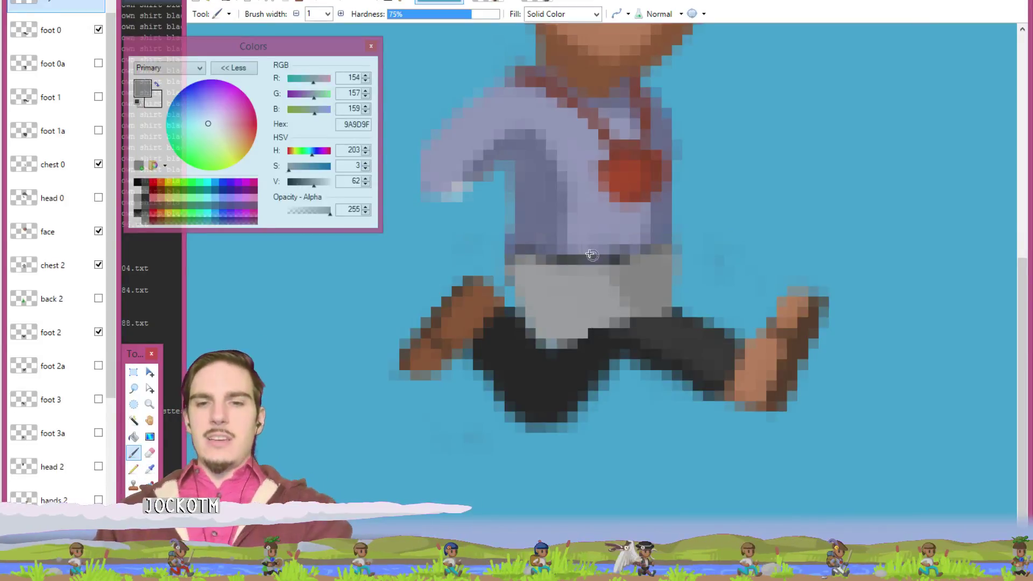
{"action": "key", "text": "k"}
{"action": "key", "text": "b"}
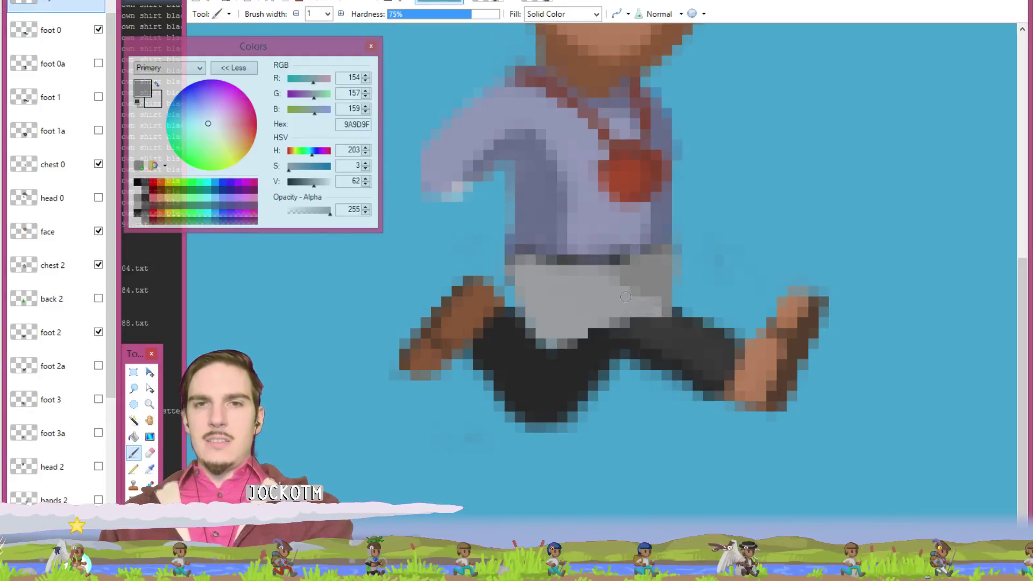
- Erase the skirt's hem to curve over the front thigh and rebuild its front corner with a brush width of 1
{"action": "key", "text": "e"}
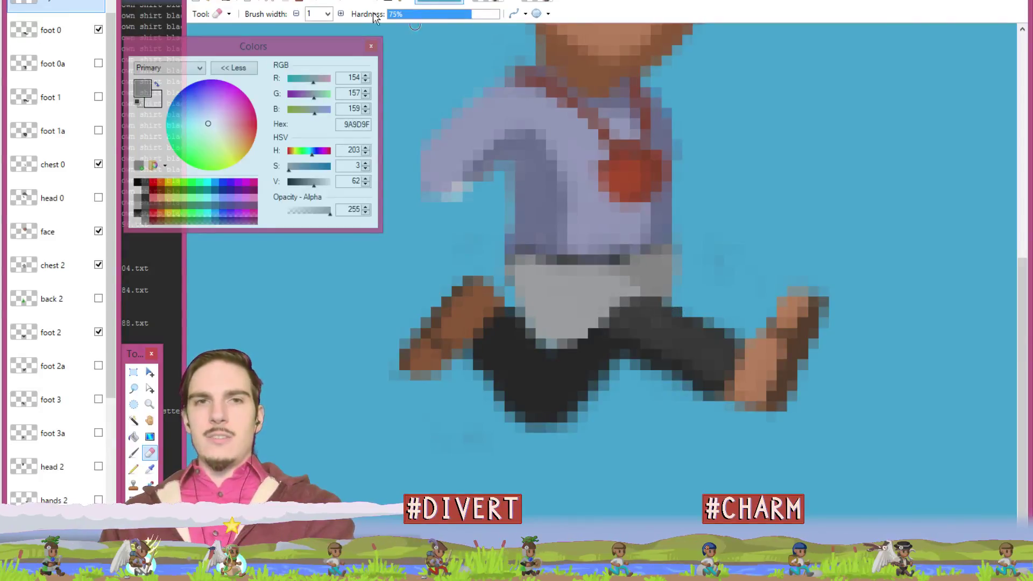
{"action": "key", "text": "bracketright"}
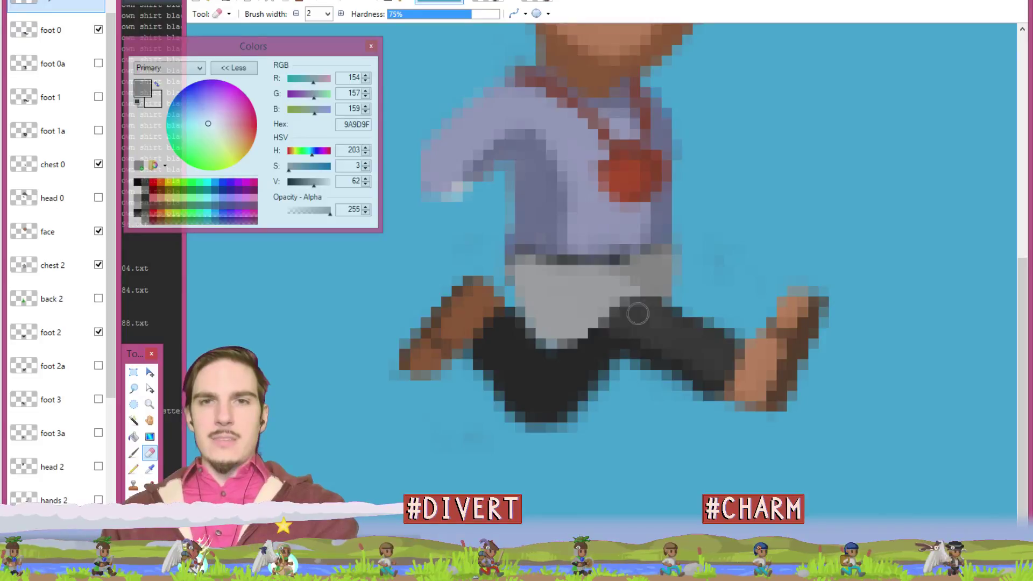
{"action": "key", "text": "k"}
{"action": "key", "text": "b"}
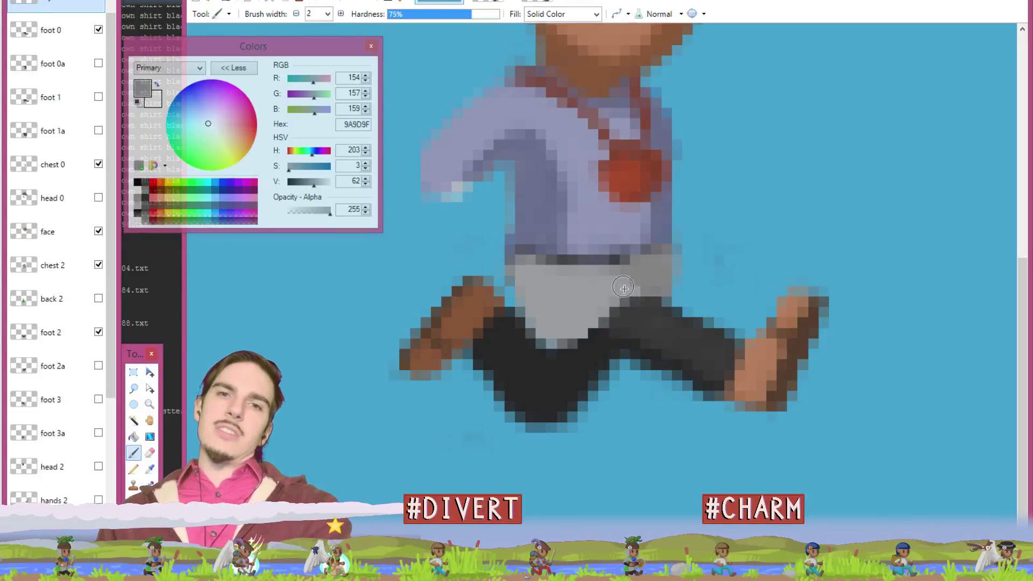
{"action": "left_click", "coordinate": [296, 14]}
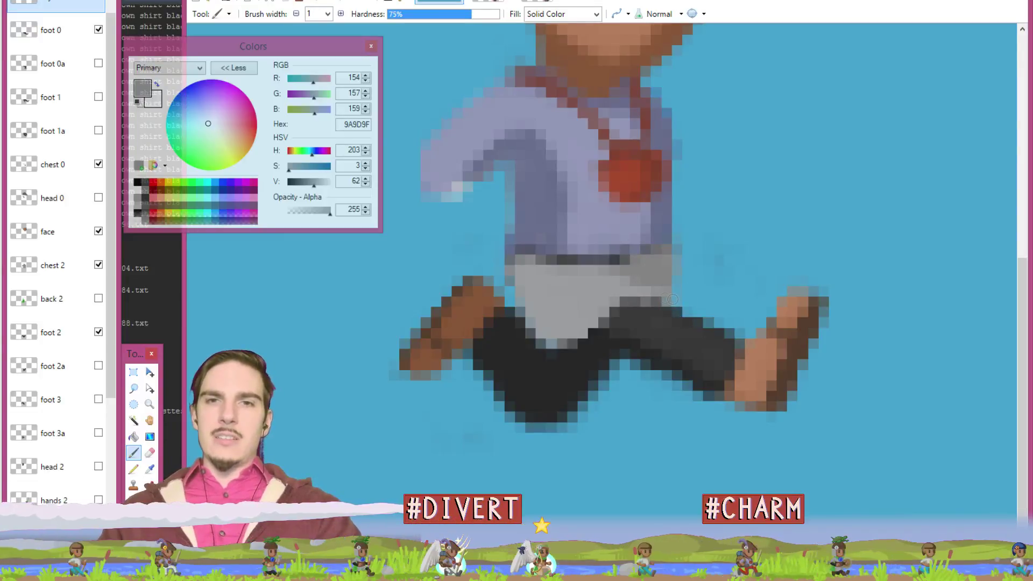
{"action": "key", "text": "e"}
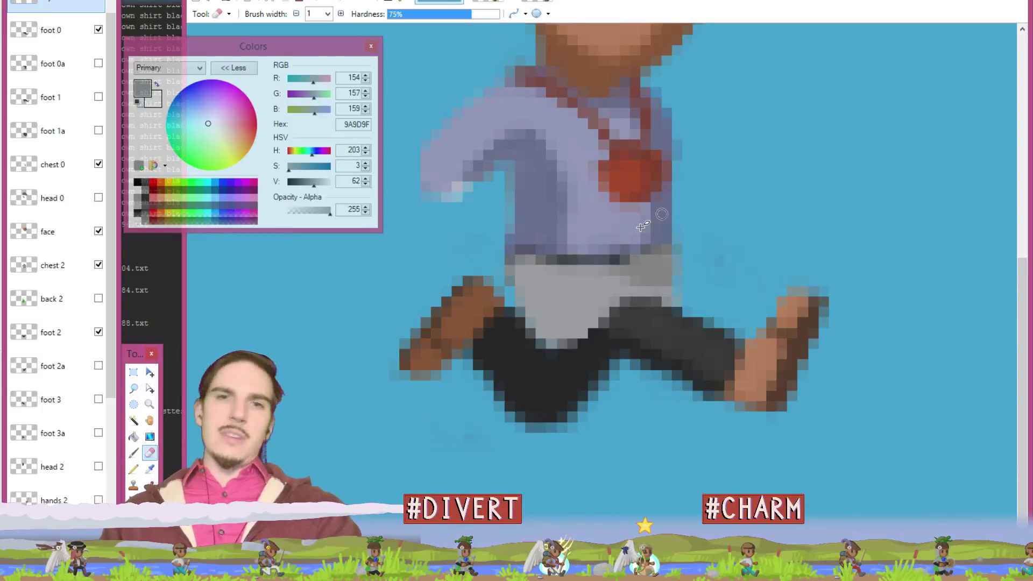
- Sample the darker grey 848484 near the waist and touch up the shading at the front of the skirt
{"action": "key", "text": "k"}
{"action": "left_click", "coordinate": [653, 253]}
{"action": "key", "text": "b"}
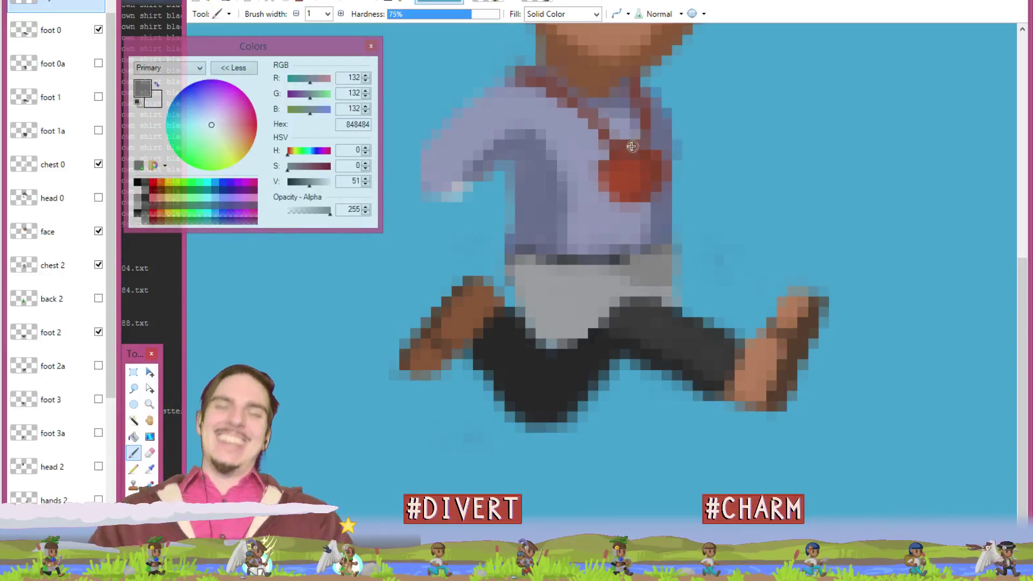
- Erase the black waistline pixels between the shirt and the skirt on the foot 0 layer
{"action": "left_click", "coordinate": [572, 290], "text": "ctrl"}
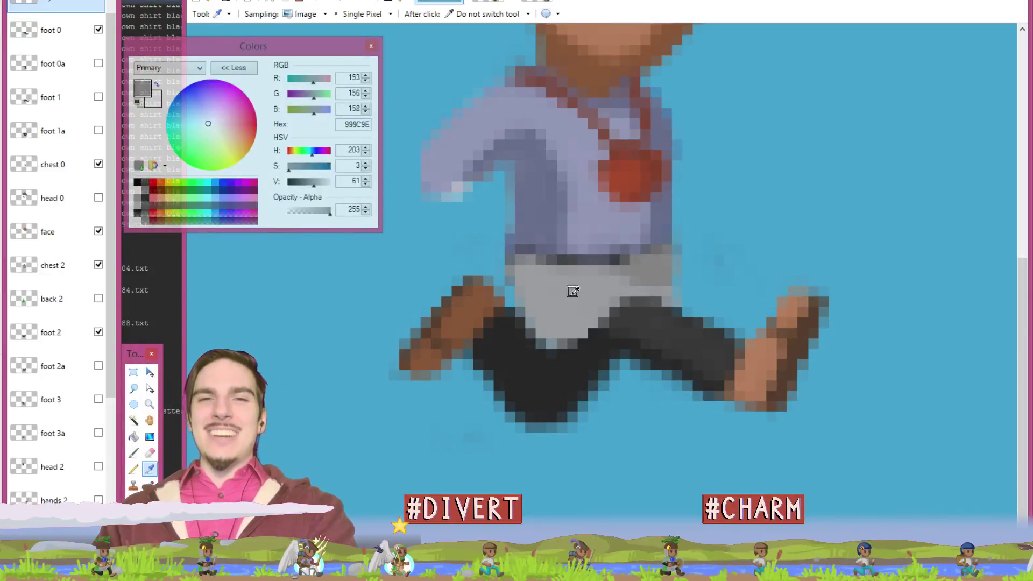
{"action": "key", "text": "e"}
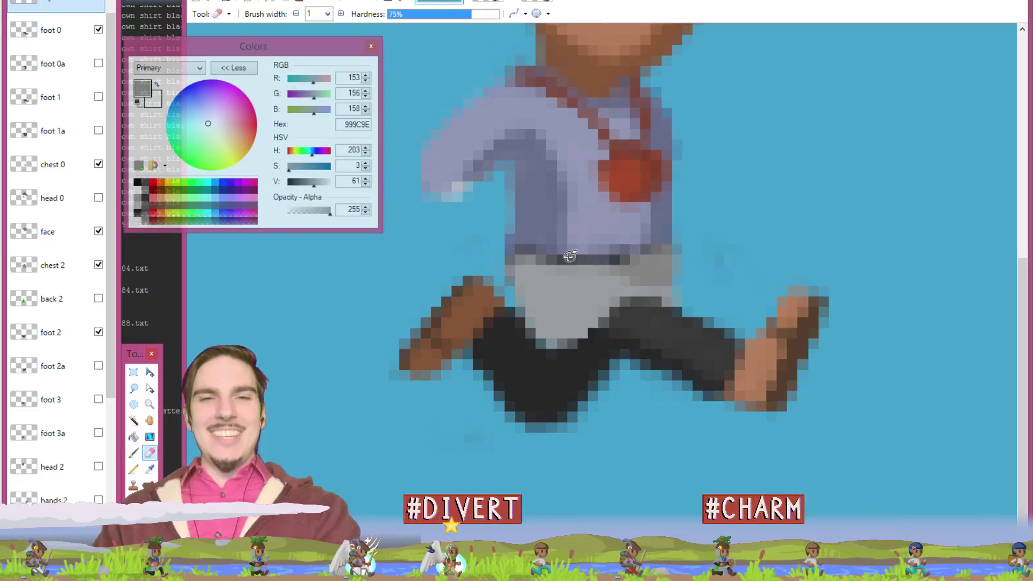
{"action": "left_click", "coordinate": [81, 34]}
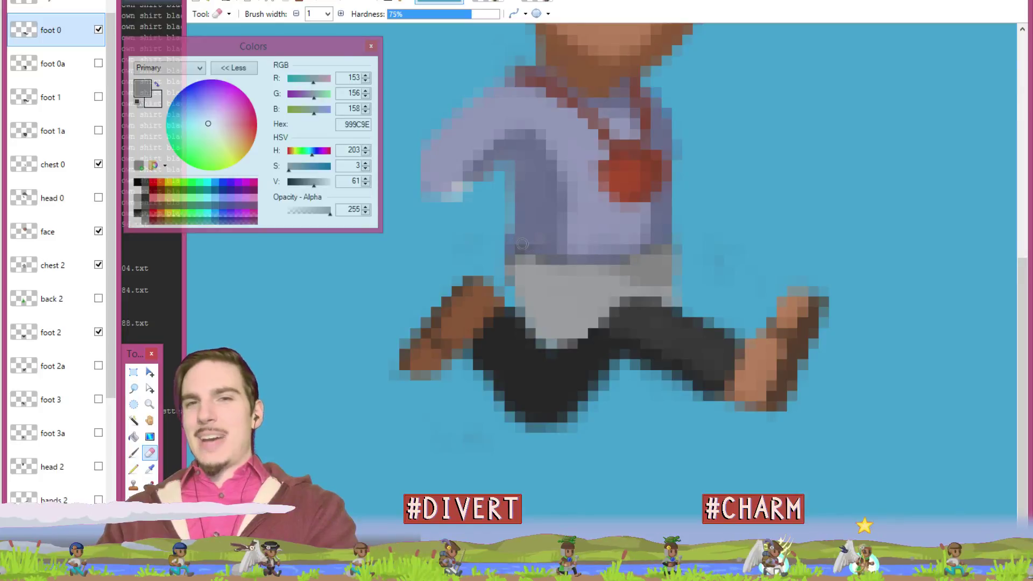
- Fill in the skirt's upper back edge on the skirt layer with the sampled light grey 9B9EA0
{"action": "key", "text": "k"}
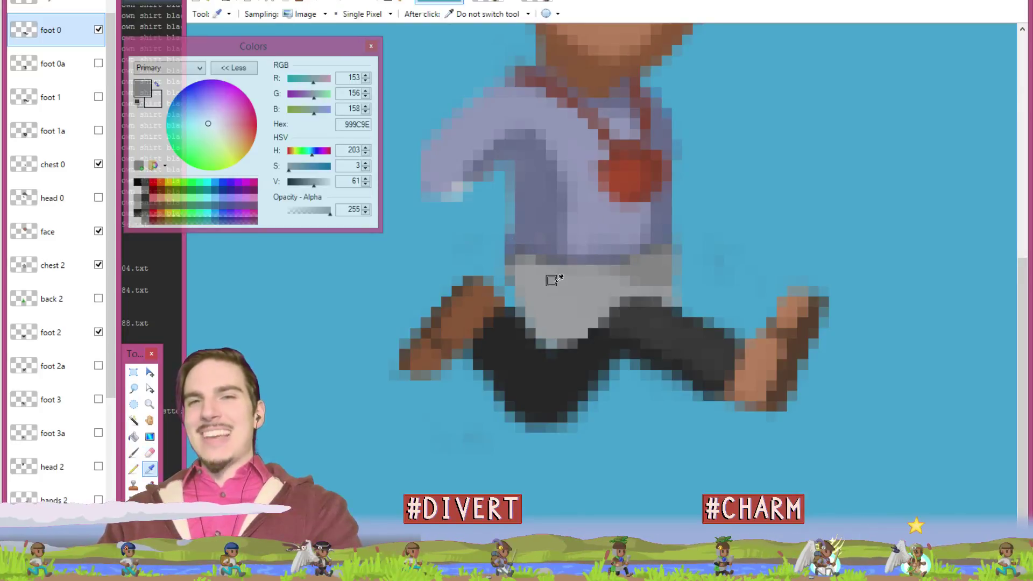
{"action": "left_click", "coordinate": [549, 279]}
{"action": "key", "text": "b"}
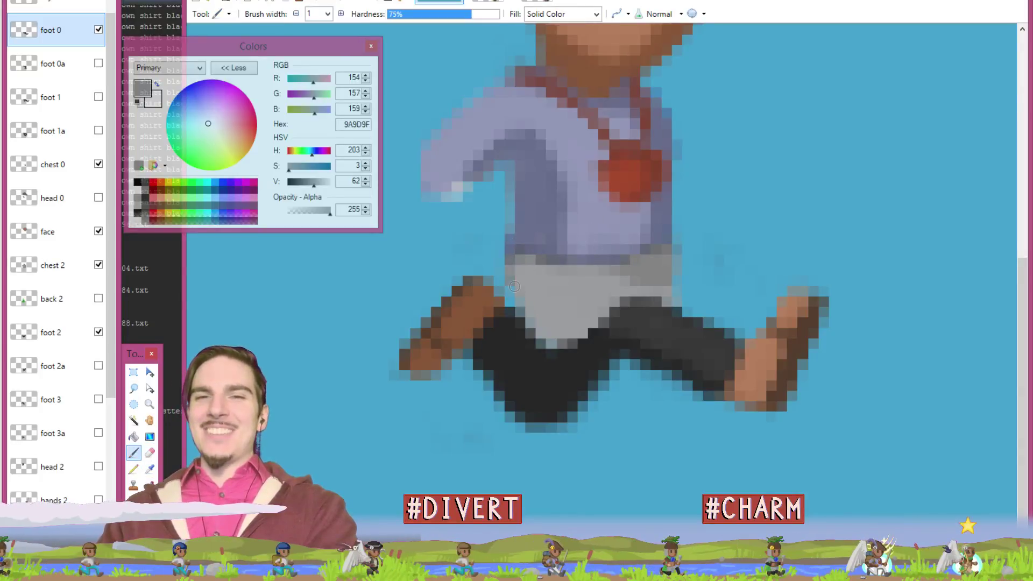
{"action": "left_click", "coordinate": [81, 6]}
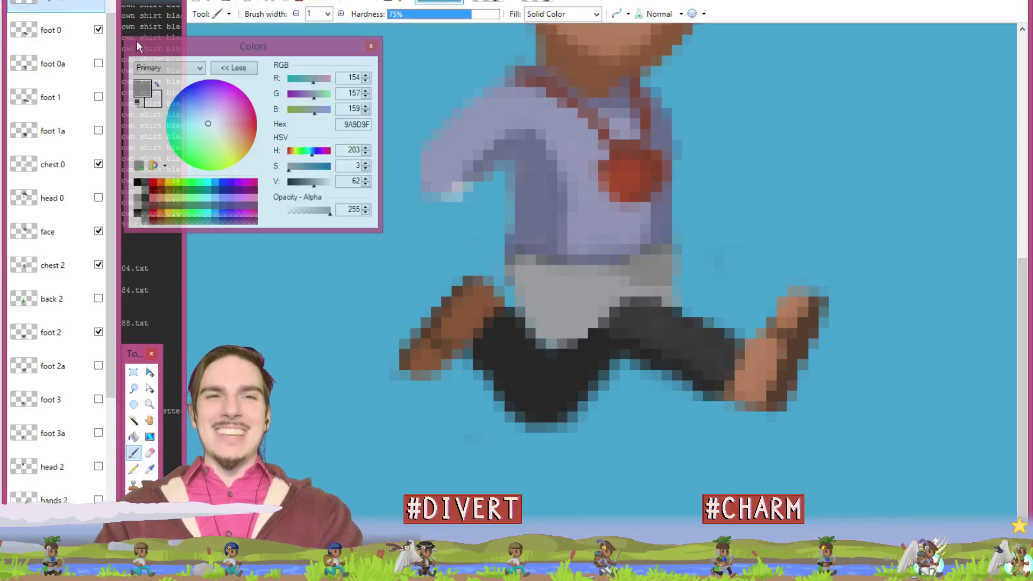
{"action": "key", "text": "k"}
{"action": "left_click", "coordinate": [520, 276]}
{"action": "key", "text": "b"}
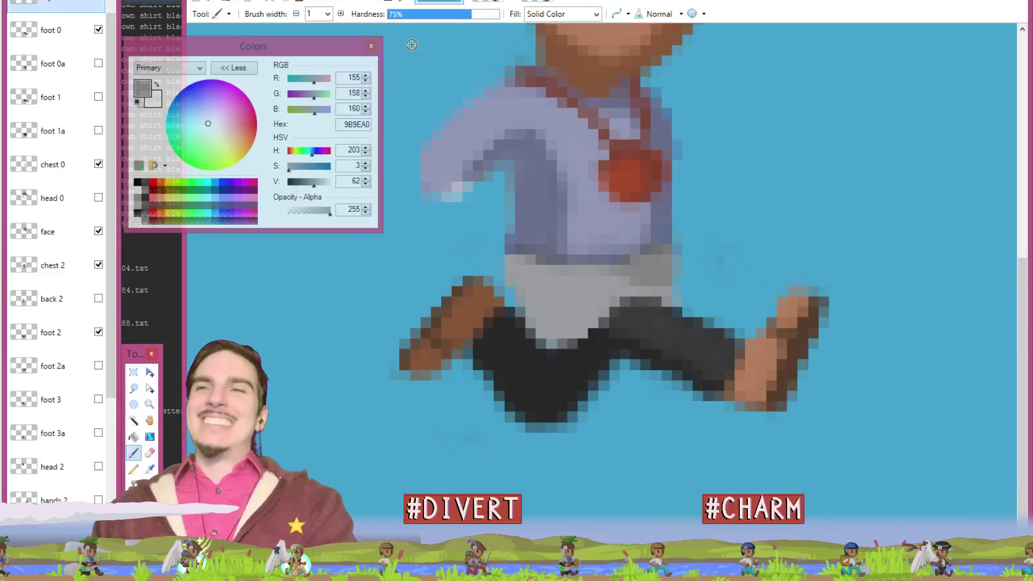
- Sample the darker grey 848484 at the skirt's front, touch up the front shading, clean its edge with the Eraser, and save
{"action": "key", "text": "k"}
{"action": "left_click", "coordinate": [652, 273]}
{"action": "key", "text": "b"}
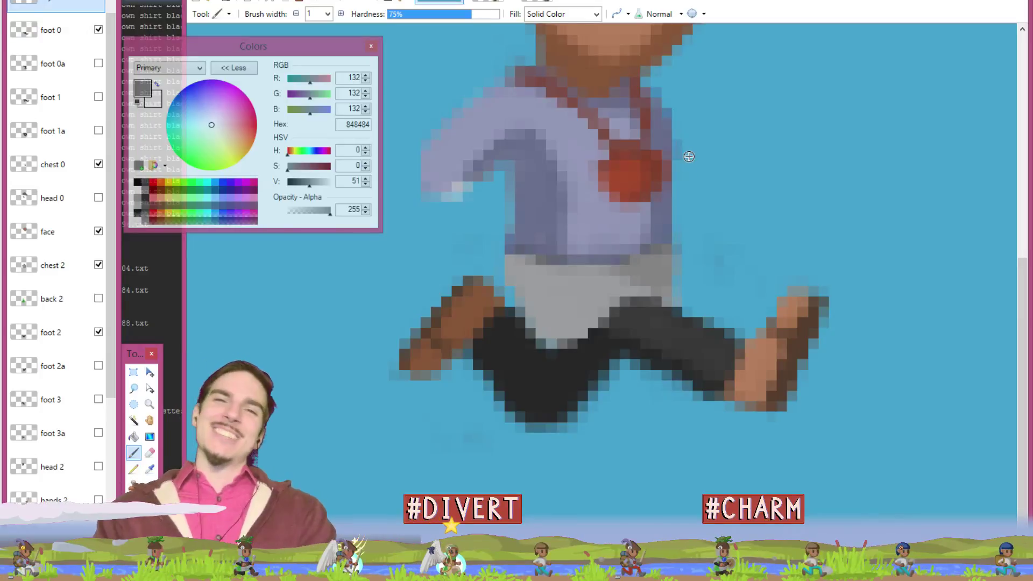
{"action": "key", "text": "e"}
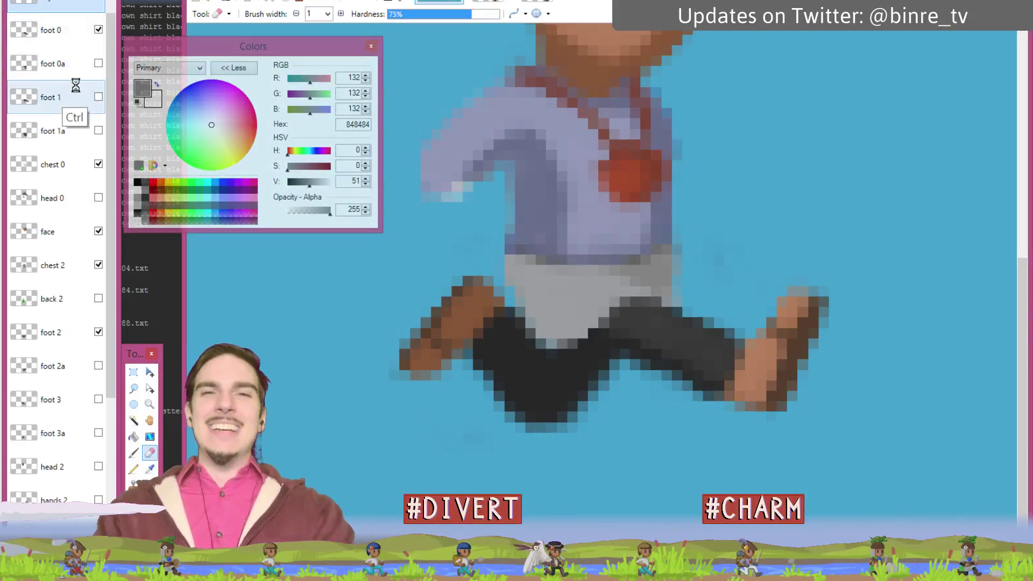
{"action": "key", "text": "ctrl+s"}
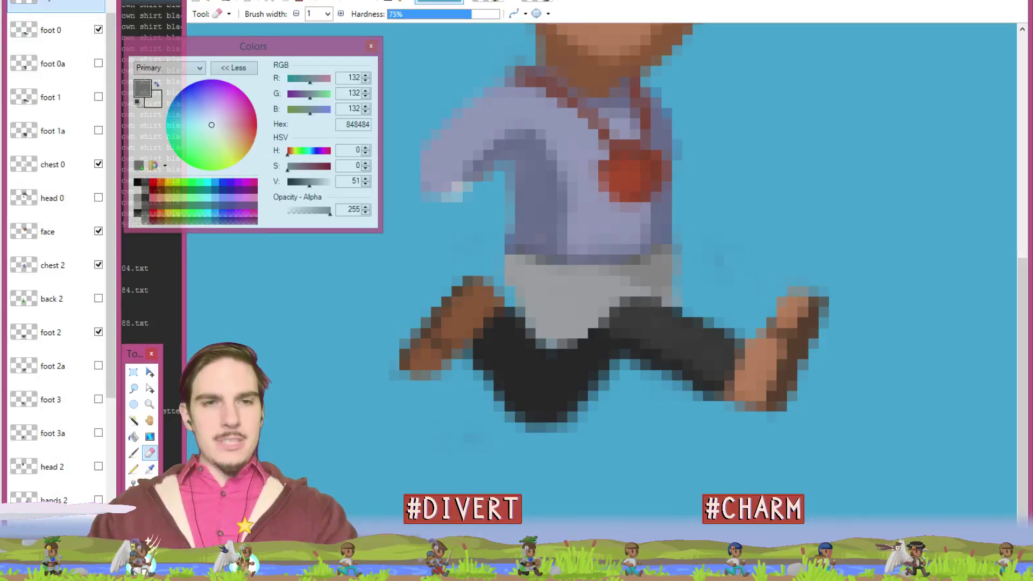
- Move the selected skirt layer below foot 0, and hide the upper Layer 24 and foot 0
{"action": "scroll", "coordinate": [60, 48], "scroll_direction": "up", "scroll_amount": 3}
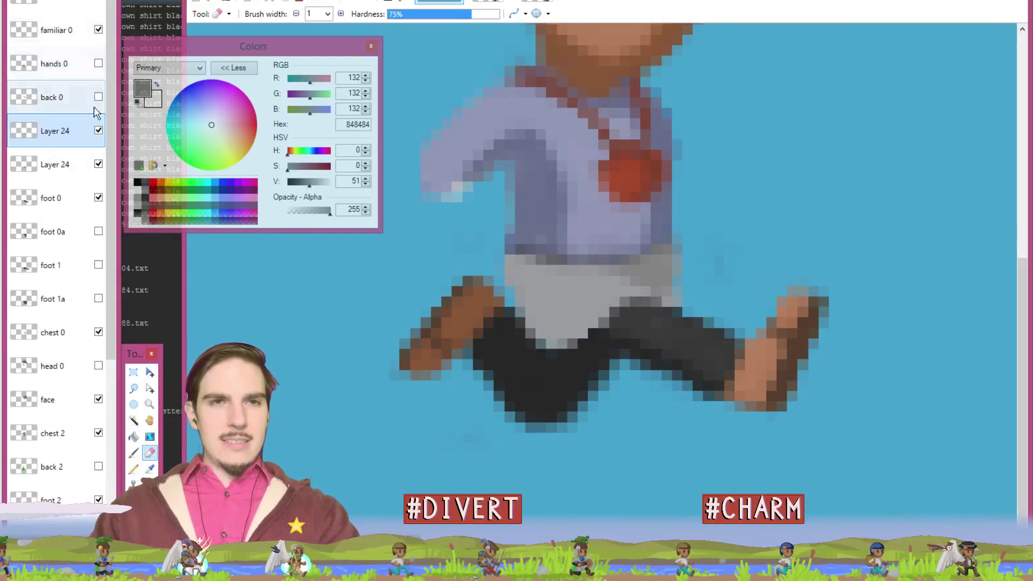
{"action": "left_click_drag", "start_coordinate": [66, 131], "coordinate": [74, 196]}
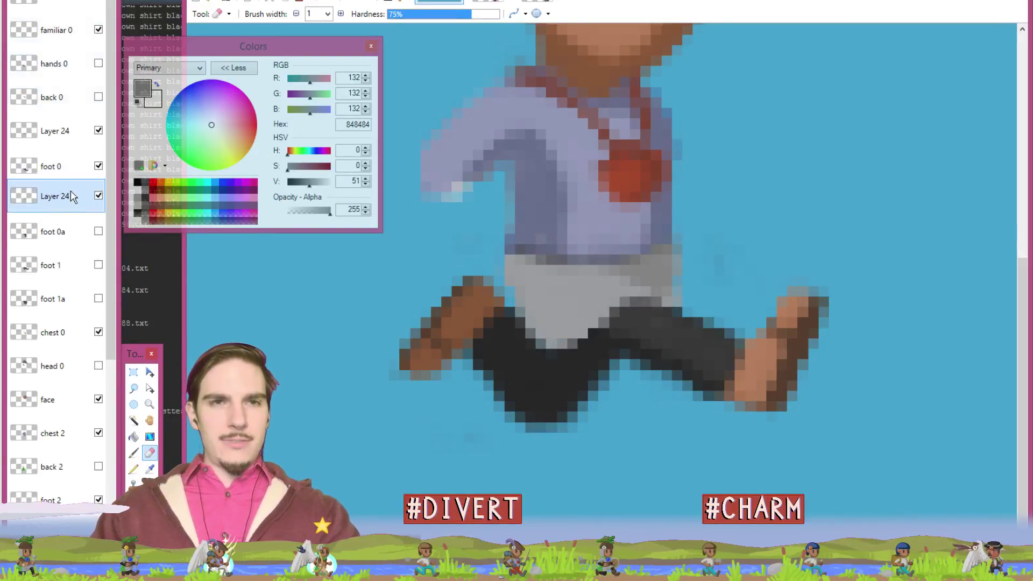
{"action": "left_click", "coordinate": [99, 131]}
{"action": "left_click", "coordinate": [99, 164]}
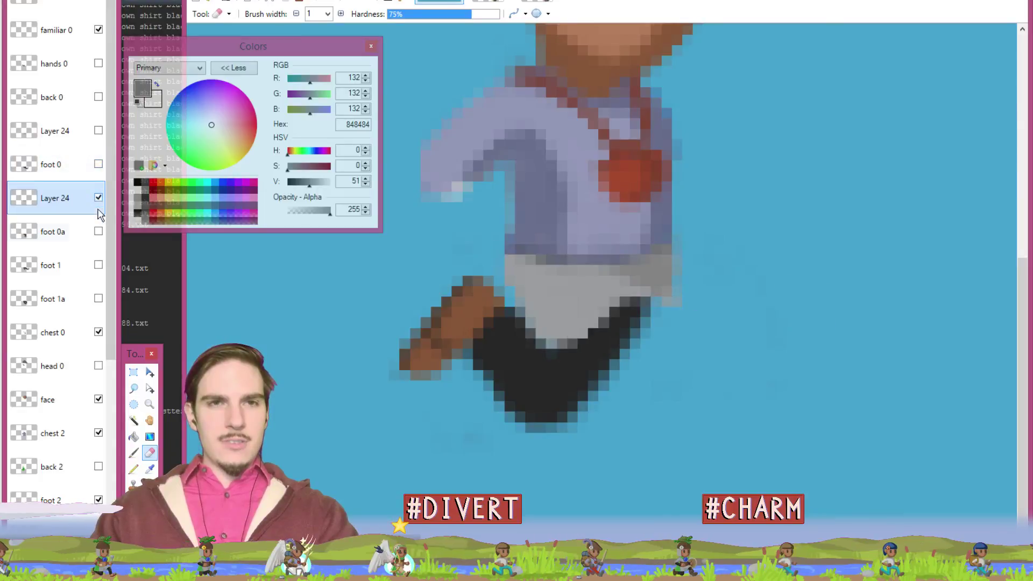
- Set up the second running pose by showing foot 0a and replacing foot 2 with foot 2a
{"action": "left_click", "coordinate": [98, 232]}
{"action": "scroll", "coordinate": [77, 360], "scroll_direction": "down", "scroll_amount": 1}
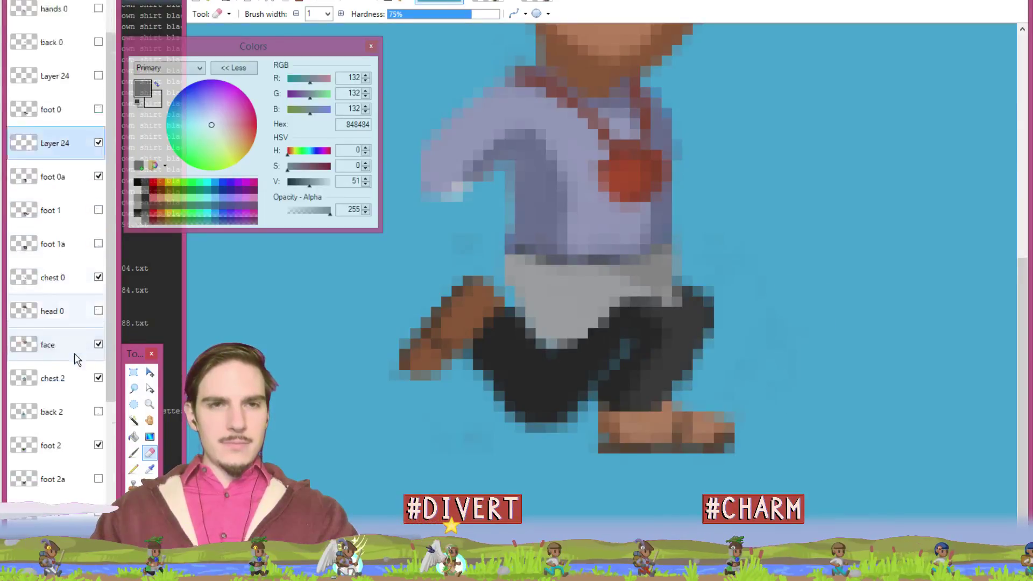
{"action": "scroll", "coordinate": [76, 359], "scroll_direction": "down", "scroll_amount": 1}
{"action": "left_click", "coordinate": [98, 402]}
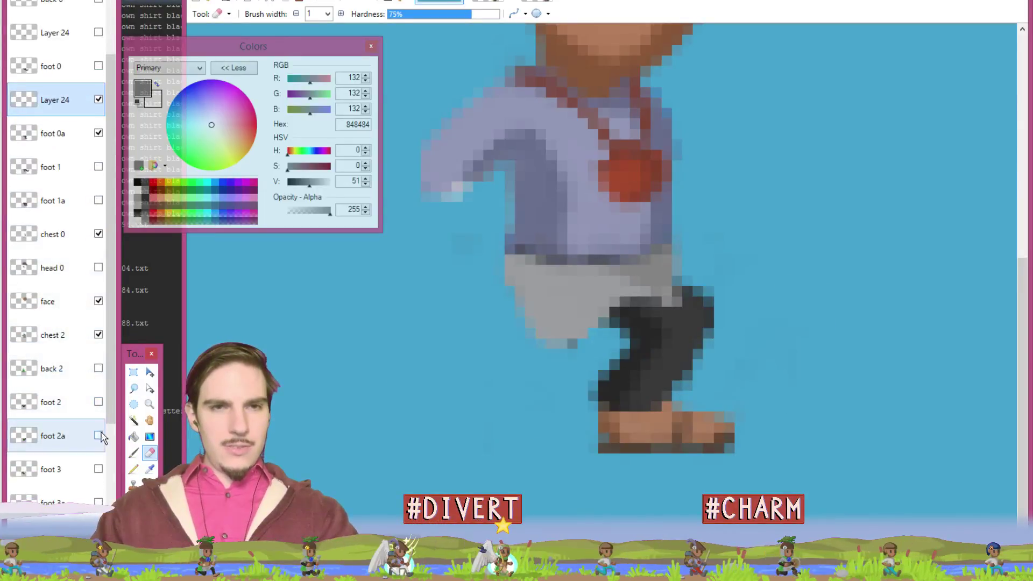
{"action": "left_click", "coordinate": [98, 436]}
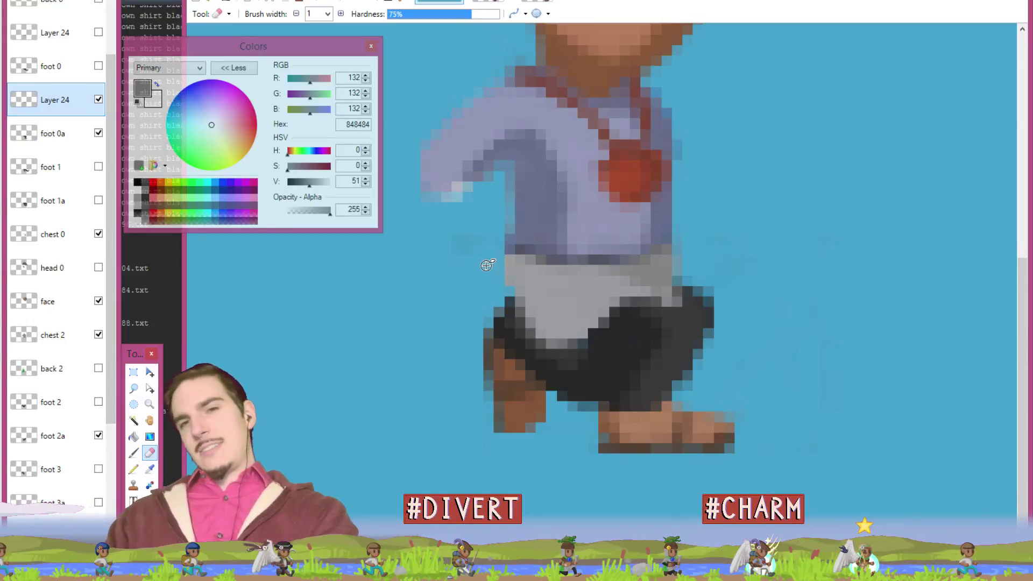
- Paint the skirt's front with the sampled light grey 9A9D9F and erase its front hem to curve over the raised thigh
{"action": "key", "text": "k"}
{"action": "left_click", "coordinate": [591, 288]}
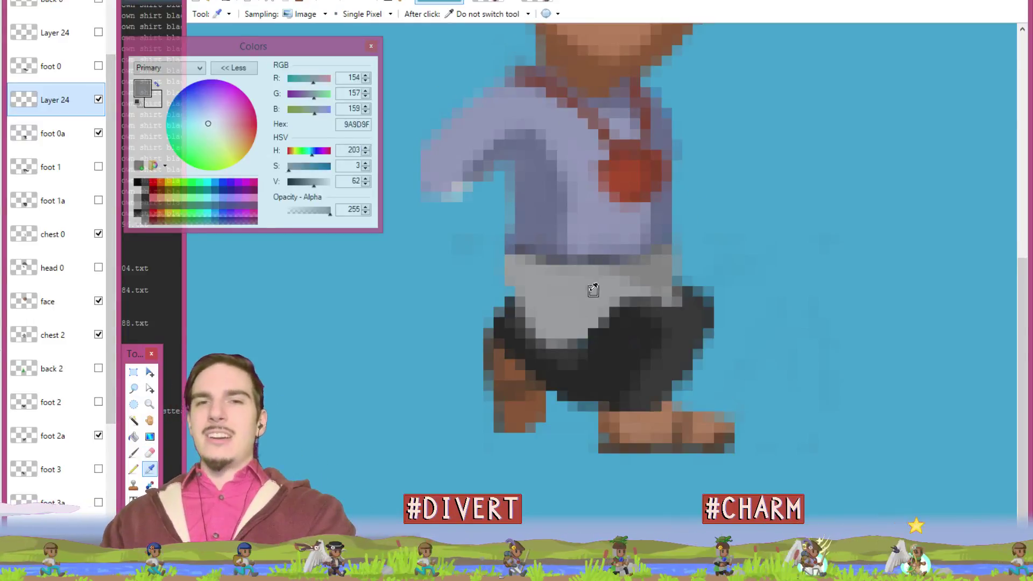
{"action": "key", "text": "b"}
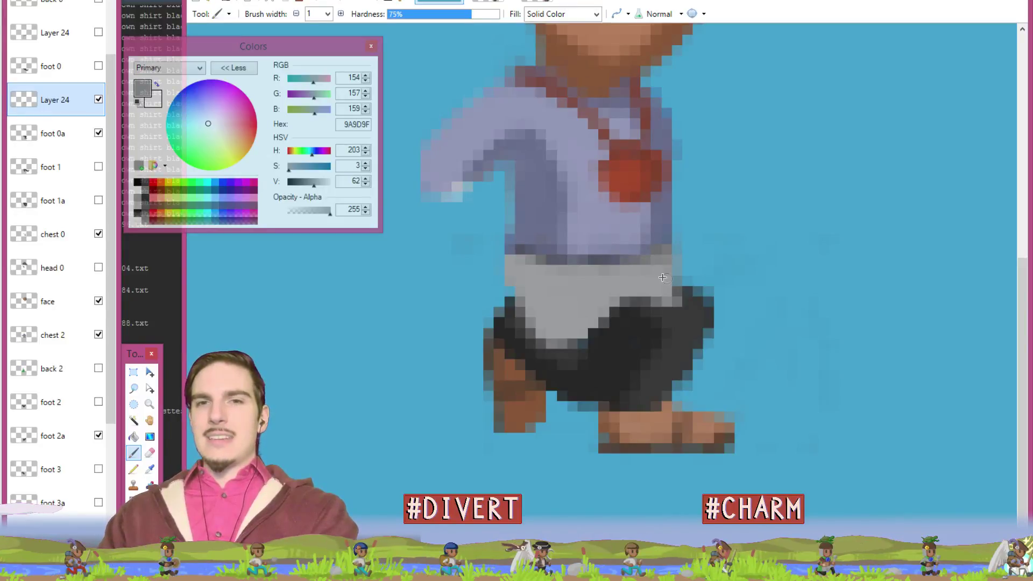
{"action": "key", "text": "e"}
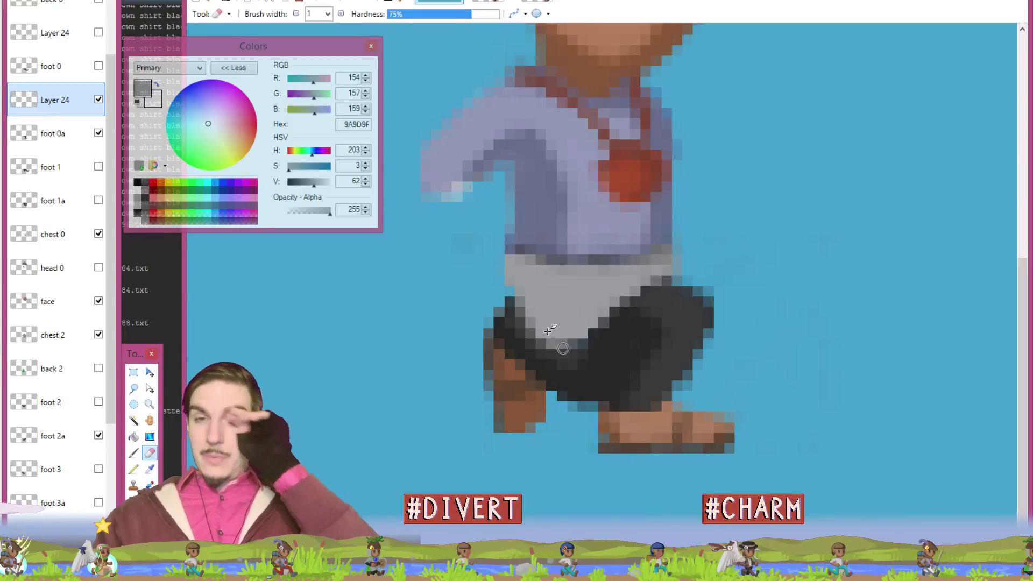
- Sample the darker grey 848484 from the original skirt image and shade the lower skirt with a brush width of 2
{"action": "key", "text": "k"}
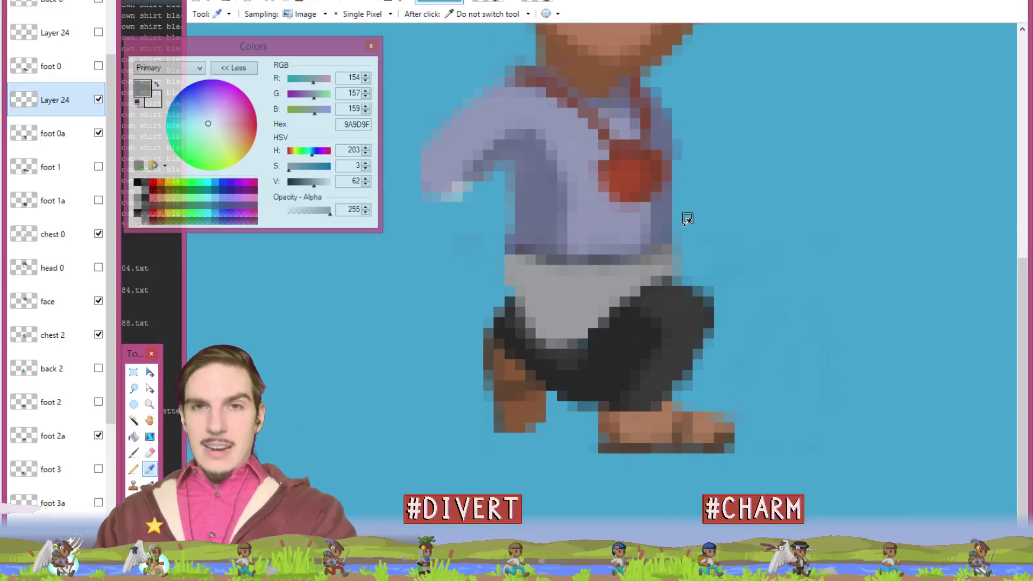
{"action": "key", "text": "ctrl+Tab"}
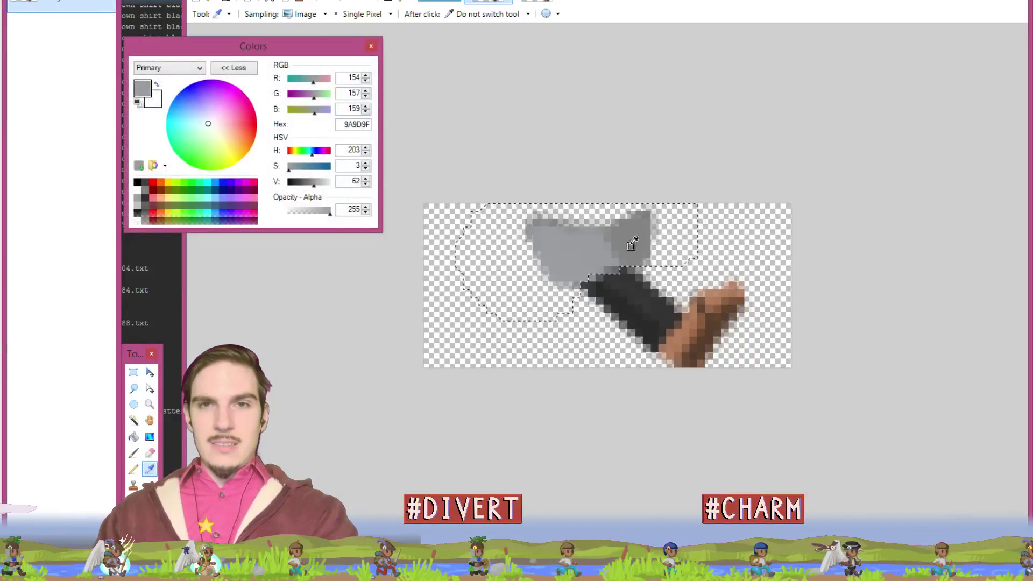
{"action": "left_click", "coordinate": [627, 245]}
{"action": "key", "text": "b"}
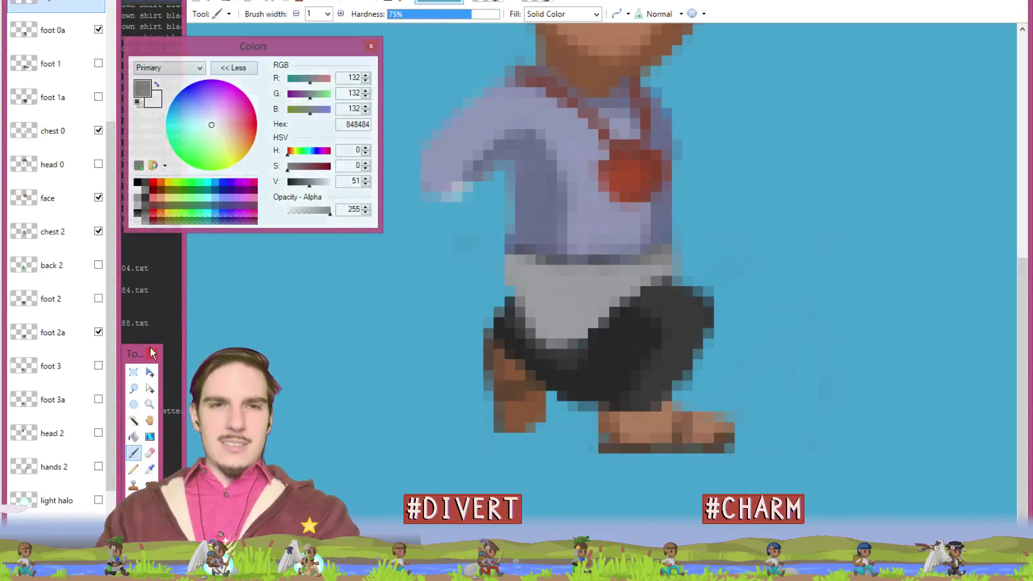
{"action": "left_click", "coordinate": [341, 13]}
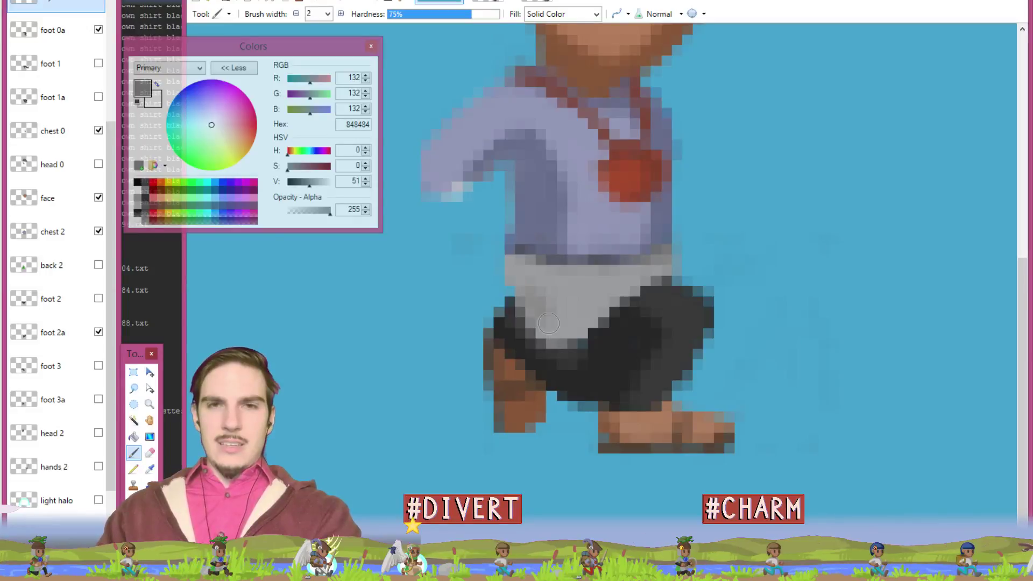
{"action": "key", "text": "ctrl"}
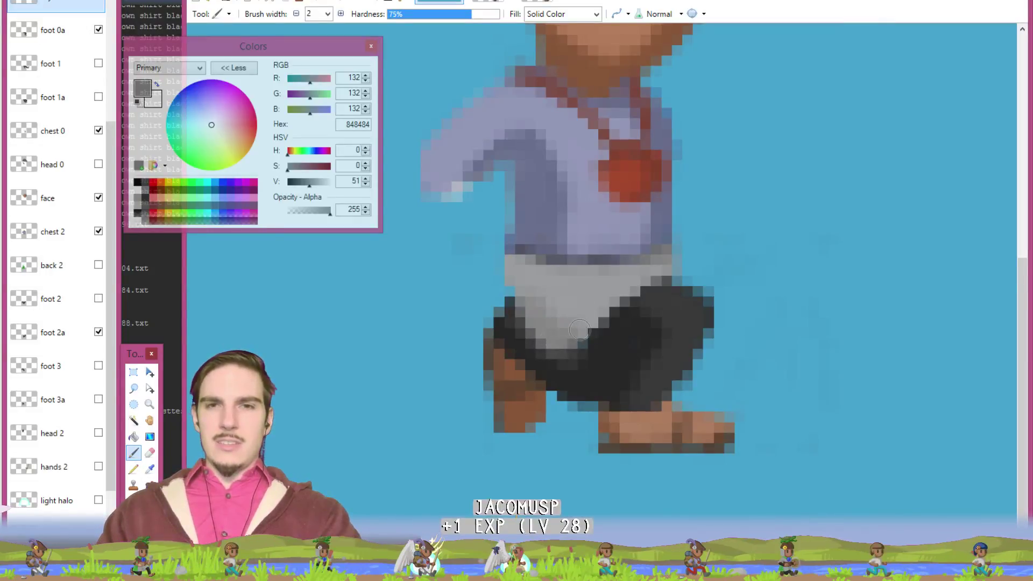
- Sample the light grey 999C9E, repaint the skirt's middle to soften the shading, and clean the hem with the Eraser
{"action": "key", "text": "k"}
{"action": "left_click", "coordinate": [593, 279]}
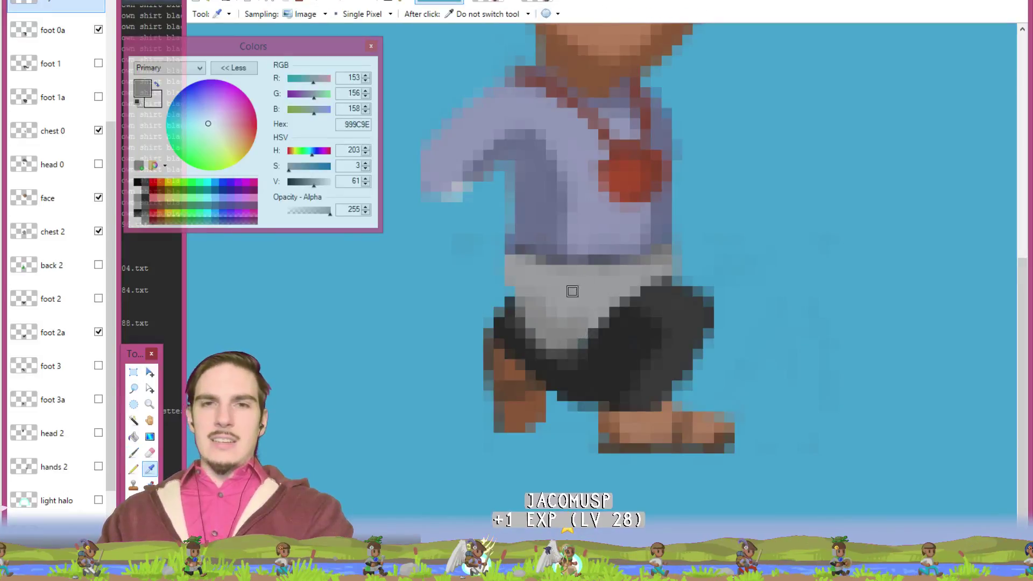
{"action": "key", "text": "b"}
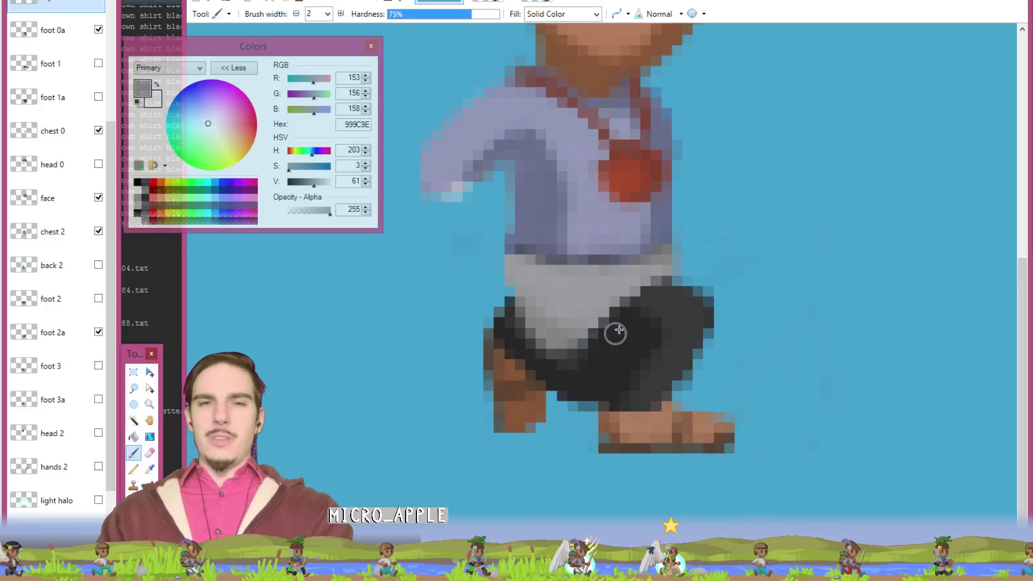
{"action": "key", "text": "e"}
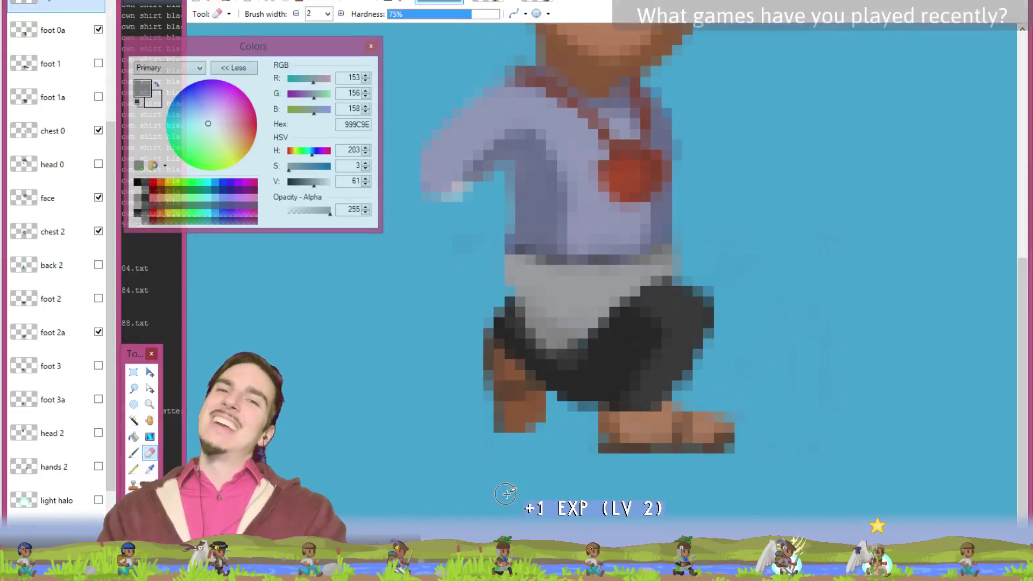
- Resample the darker grey 848484 from the original skirt image and deepen the shadow along the skirt's lower hem
{"action": "key", "text": "k"}
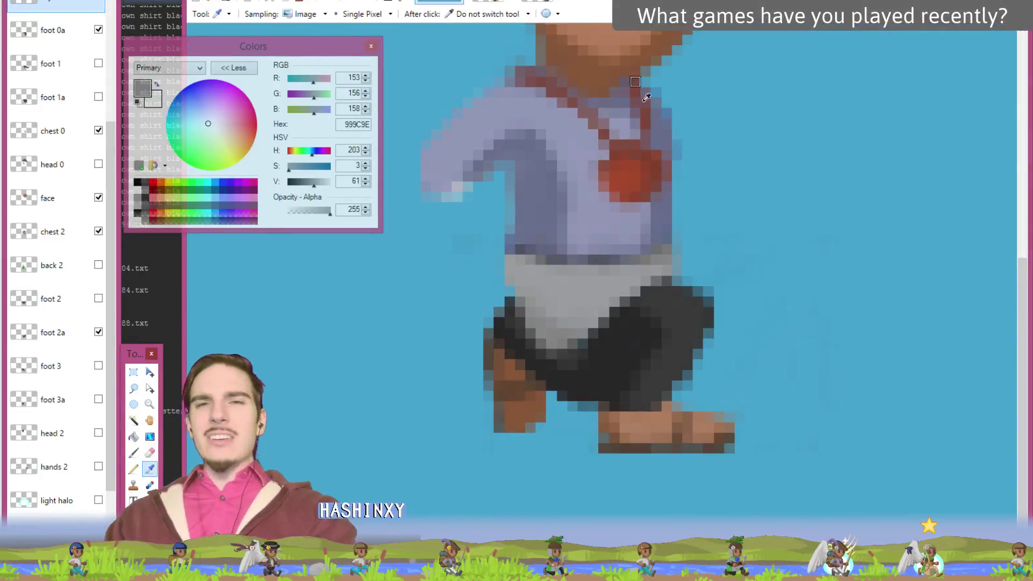
{"action": "left_click", "coordinate": [490, 2]}
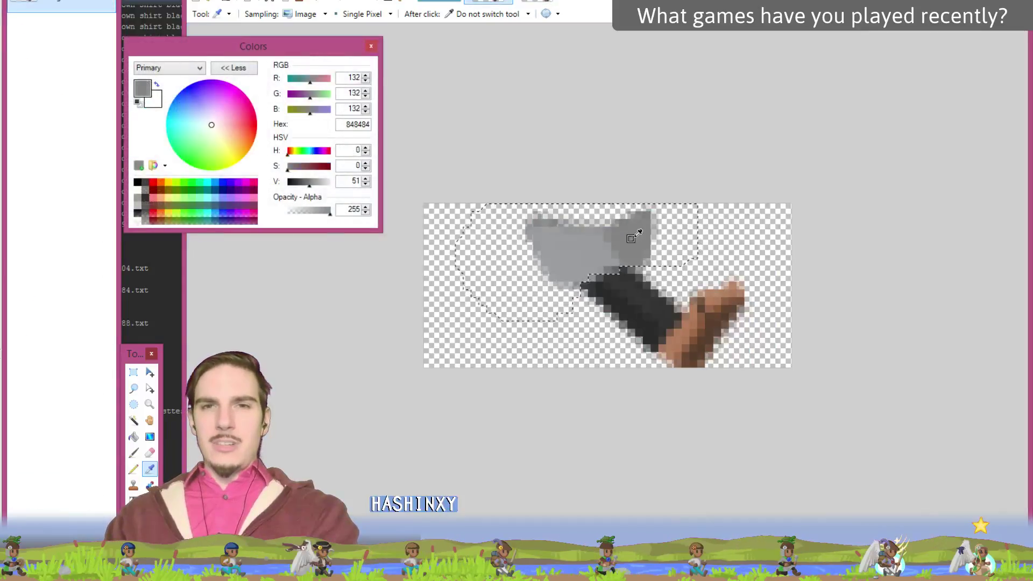
{"action": "key", "text": "b"}
{"action": "left_click", "coordinate": [440, 2]}
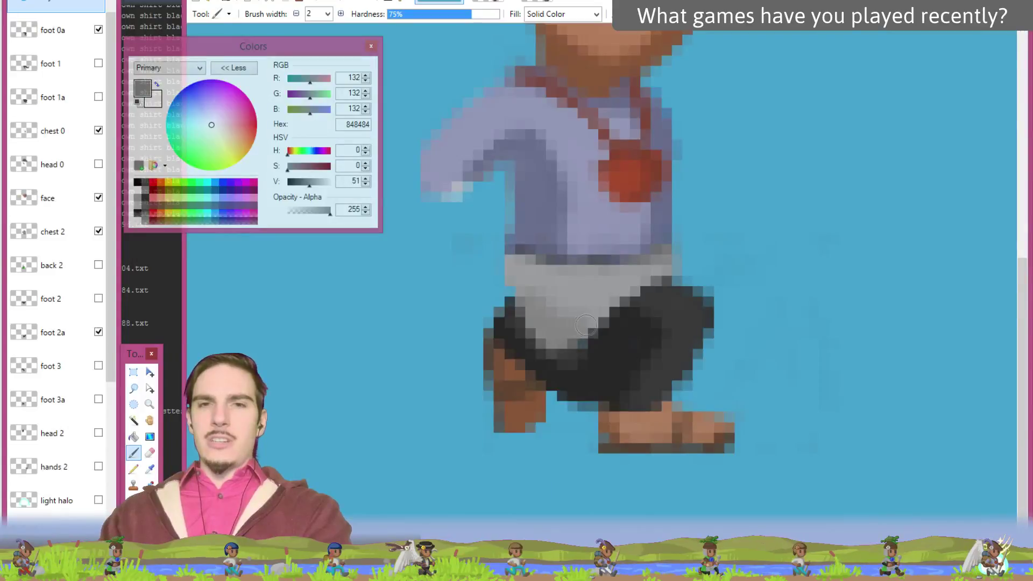
- Blend the upper edge of the hem shadow with the sampled light grey 999C9E and trim the skirt's hem
{"action": "key", "text": "k"}
{"action": "left_click", "coordinate": [592, 294]}
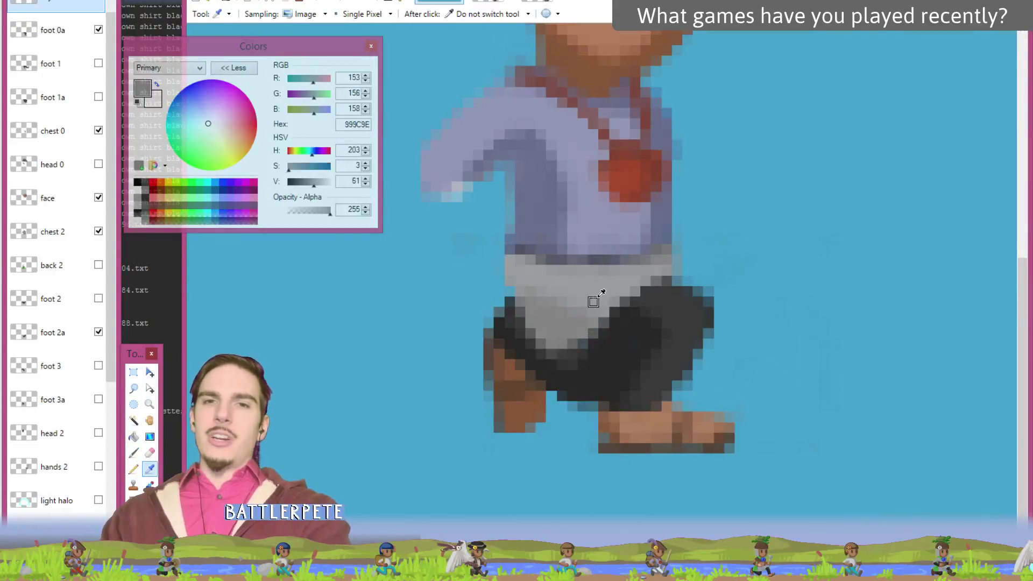
{"action": "key", "text": "b"}
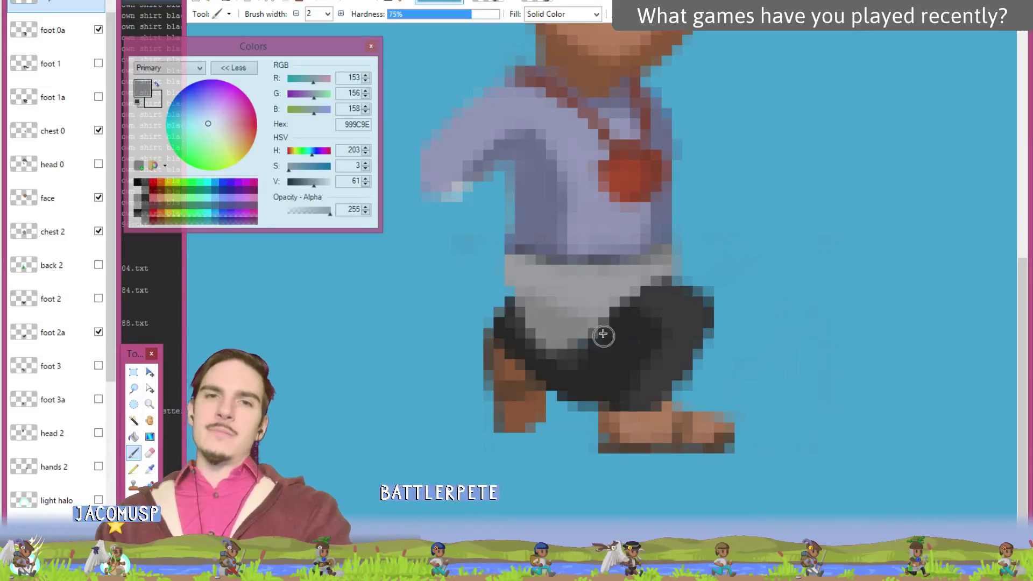
{"action": "key", "text": "e"}
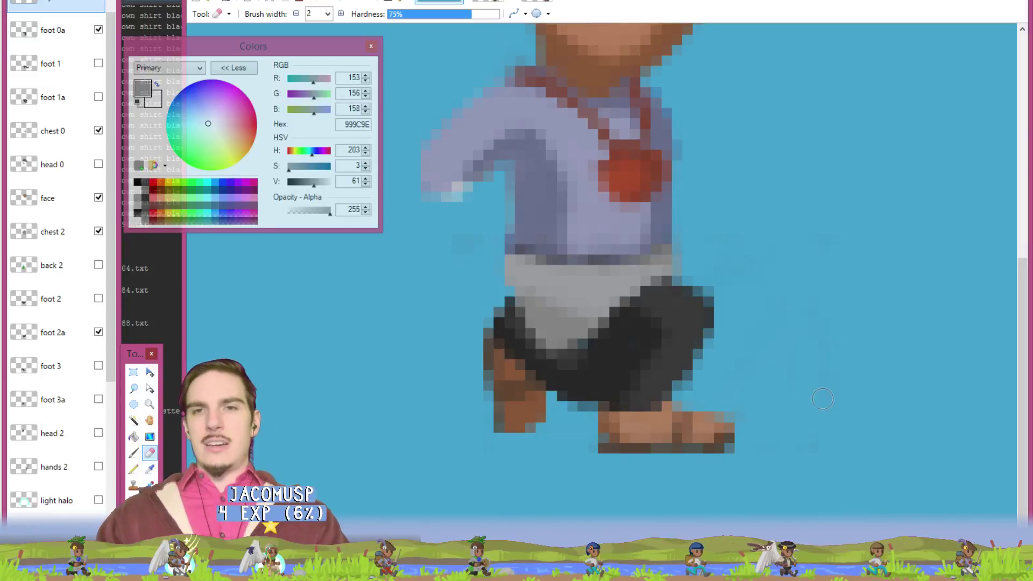
{"action": "key", "text": "alt+Page_Down"}
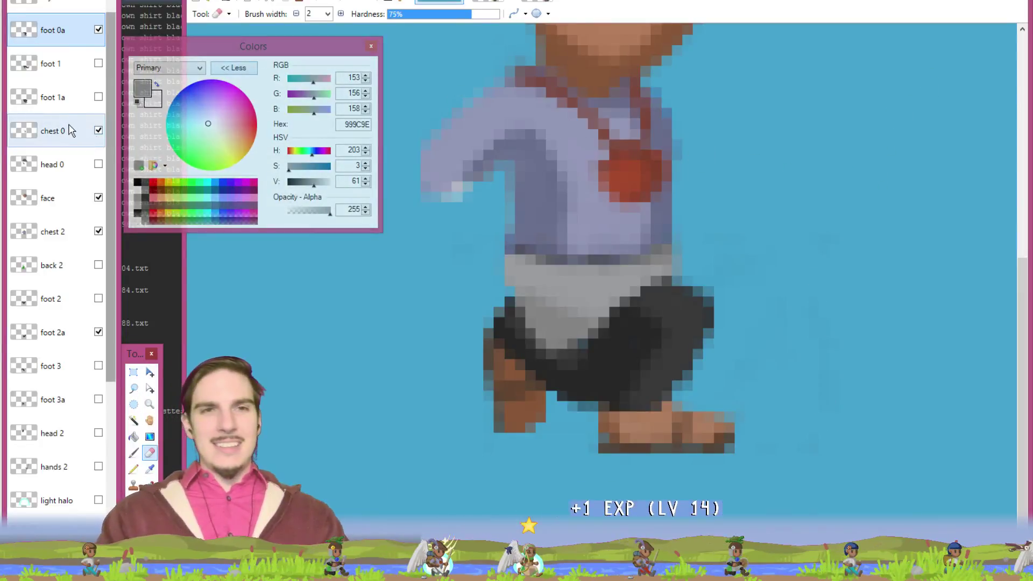
{"action": "left_click", "coordinate": [63, 330]}
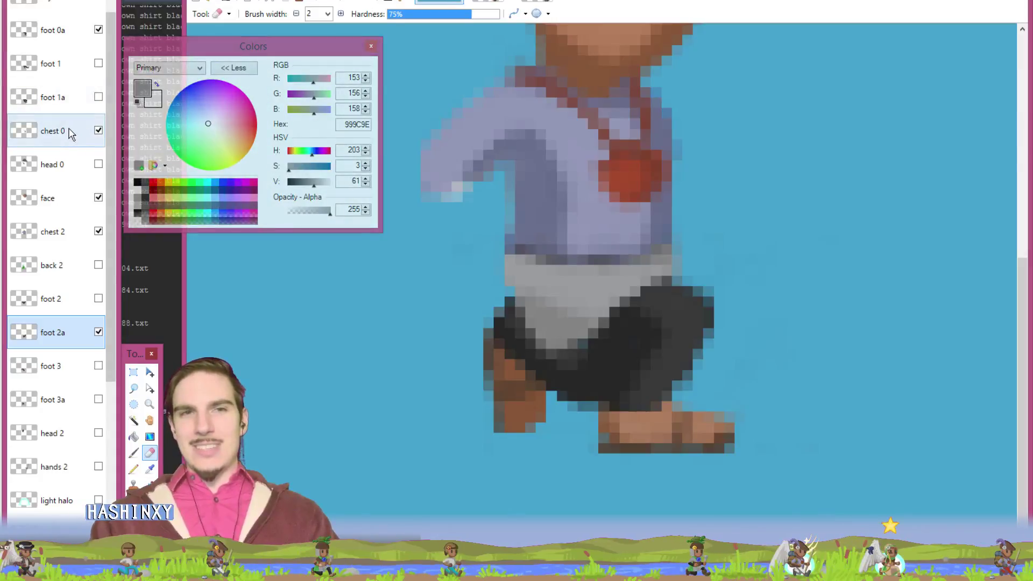
{"action": "left_click", "coordinate": [70, 35]}
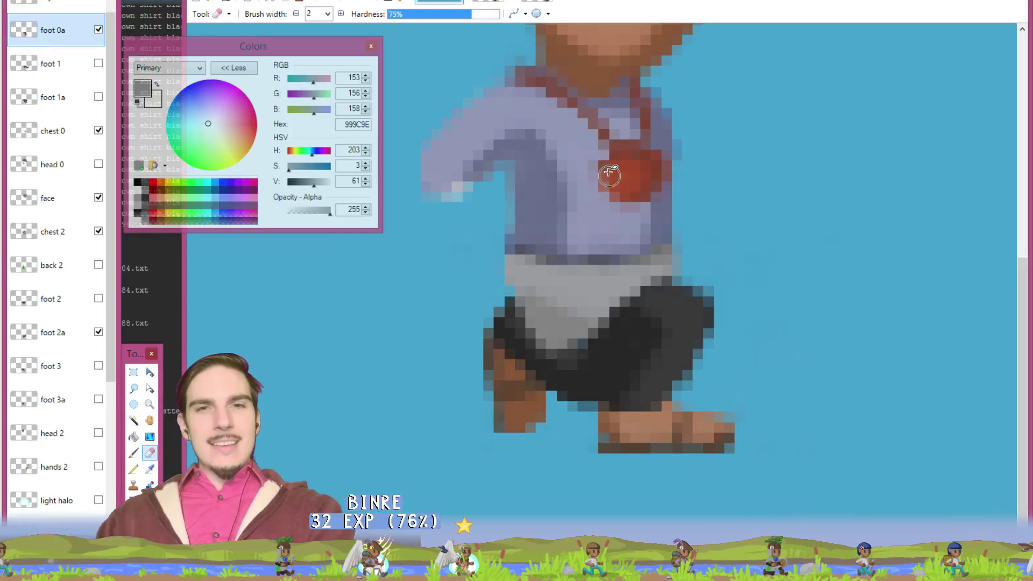
- Return to the skirt layer and touch up the skirt's upper edge below the shirt with the light grey 999C9E
{"action": "key", "text": "k"}
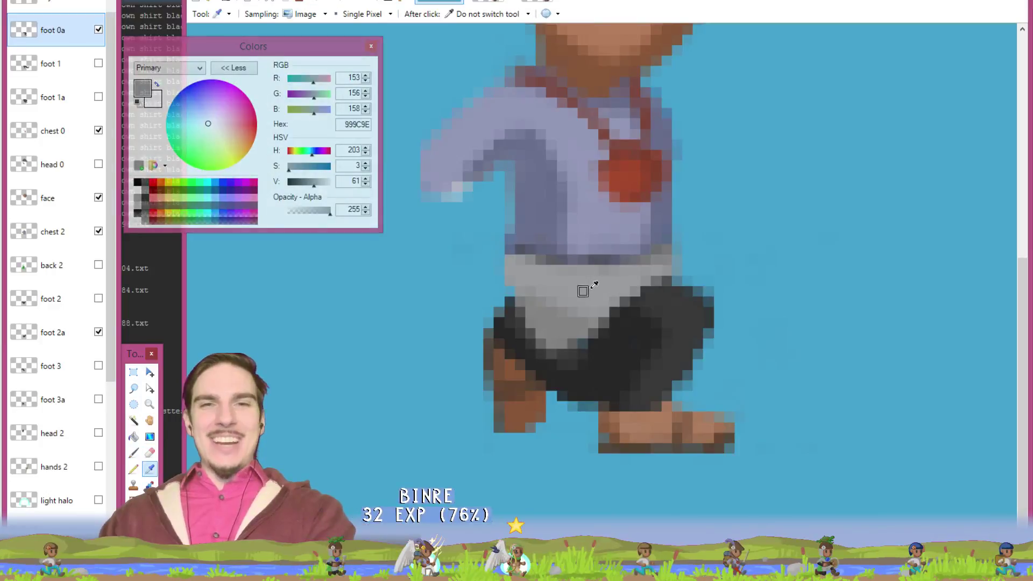
{"action": "key", "text": "alt+Page_Up"}
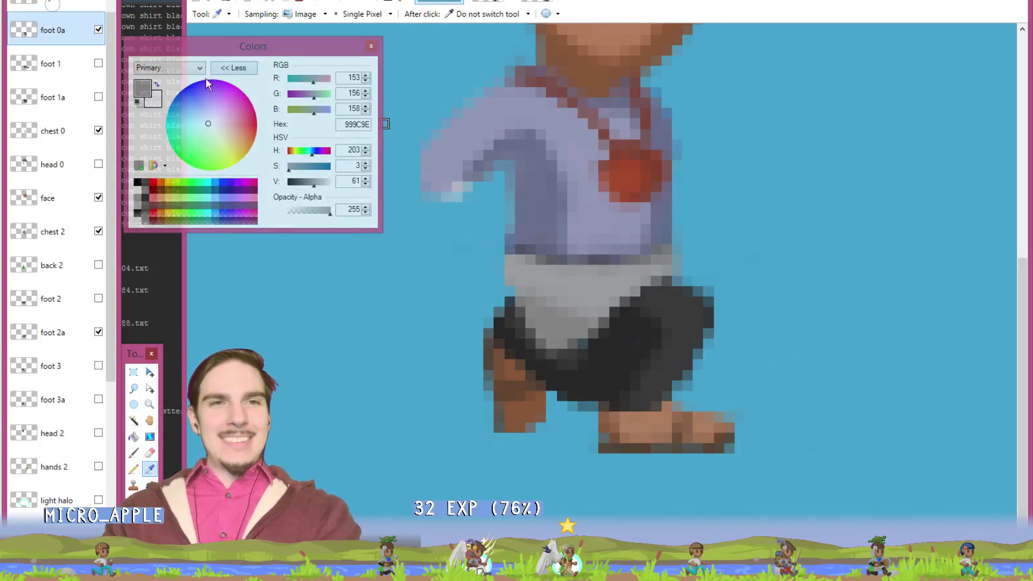
{"action": "key", "text": "b"}
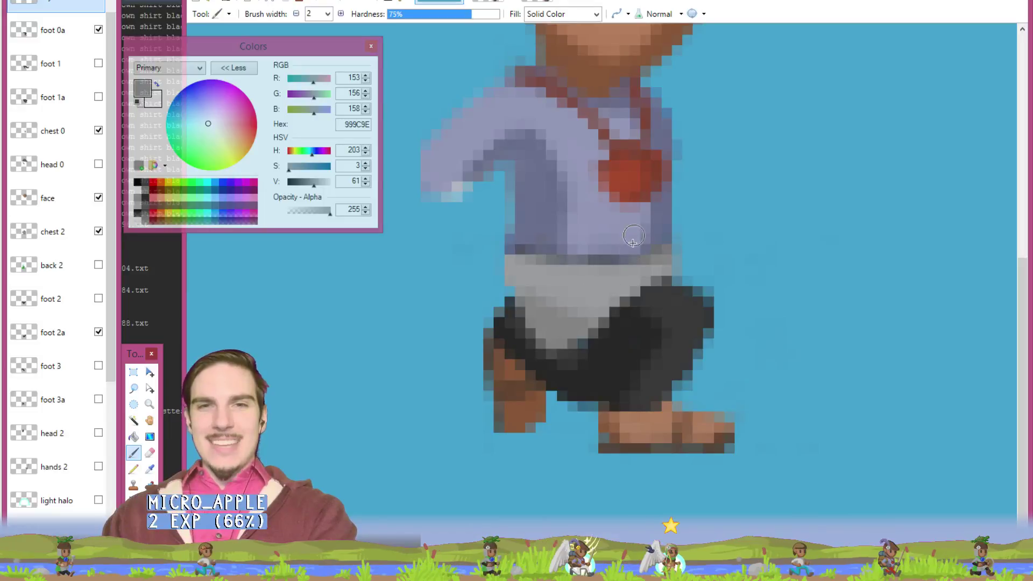
- Erase the black waistline pixels between the shirt and the skirt on the foot 0a layer and check the layer's visibility
{"action": "key", "text": "e"}
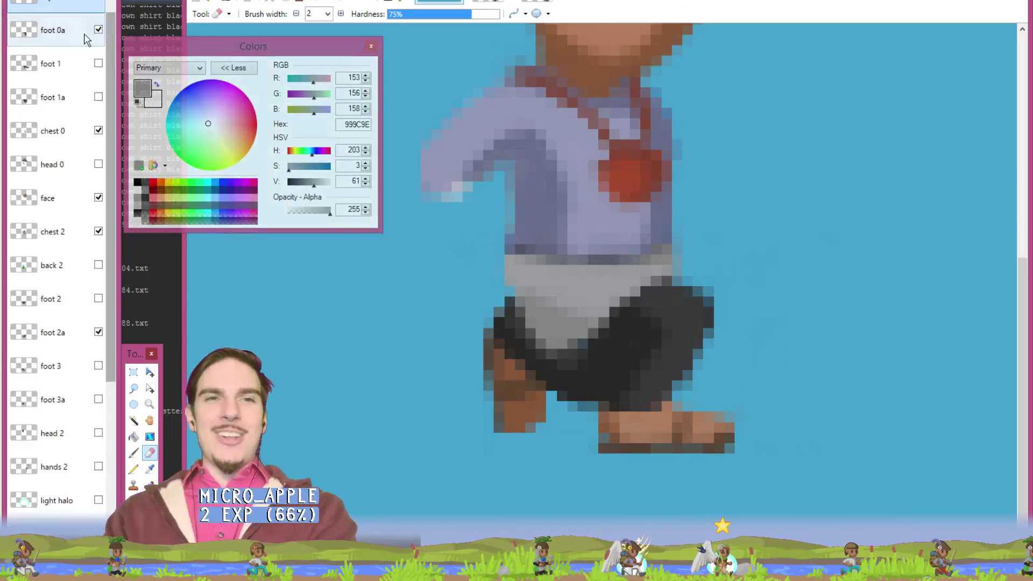
{"action": "left_click", "coordinate": [66, 37]}
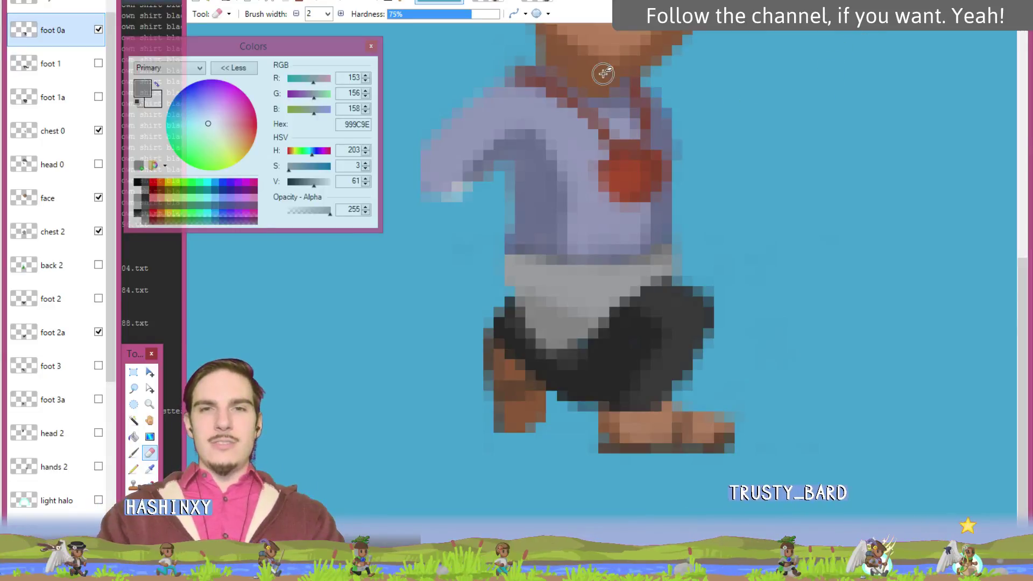
{"action": "left_click", "coordinate": [99, 30]}
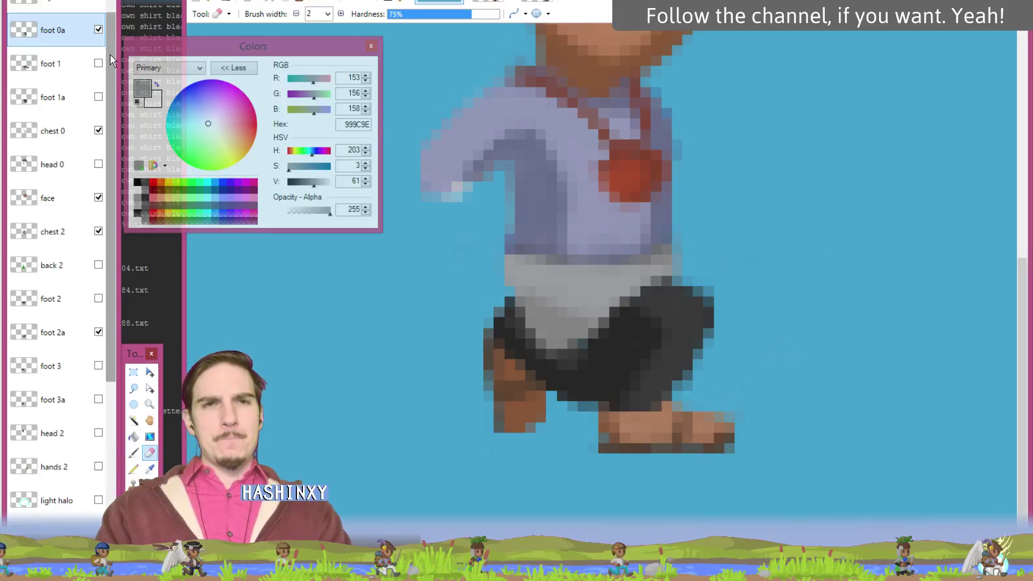
- Switch to the 1.png image and trace a lasso selection around the grey skirt between the two black pant legs
{"action": "scroll", "coordinate": [111, 60], "scroll_direction": "up", "scroll_amount": 3}
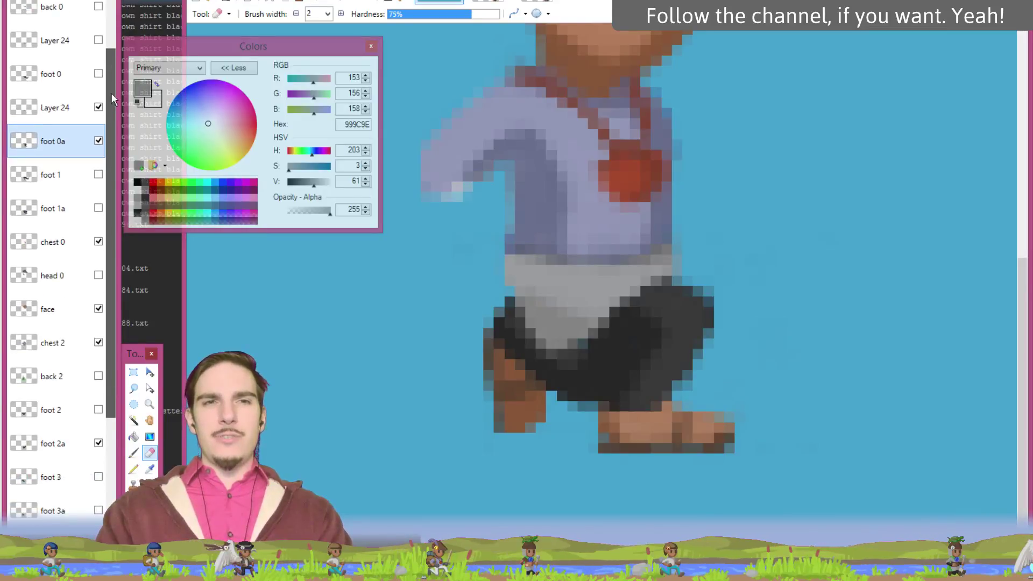
{"action": "scroll", "coordinate": [112, 70], "scroll_direction": "up", "scroll_amount": 3}
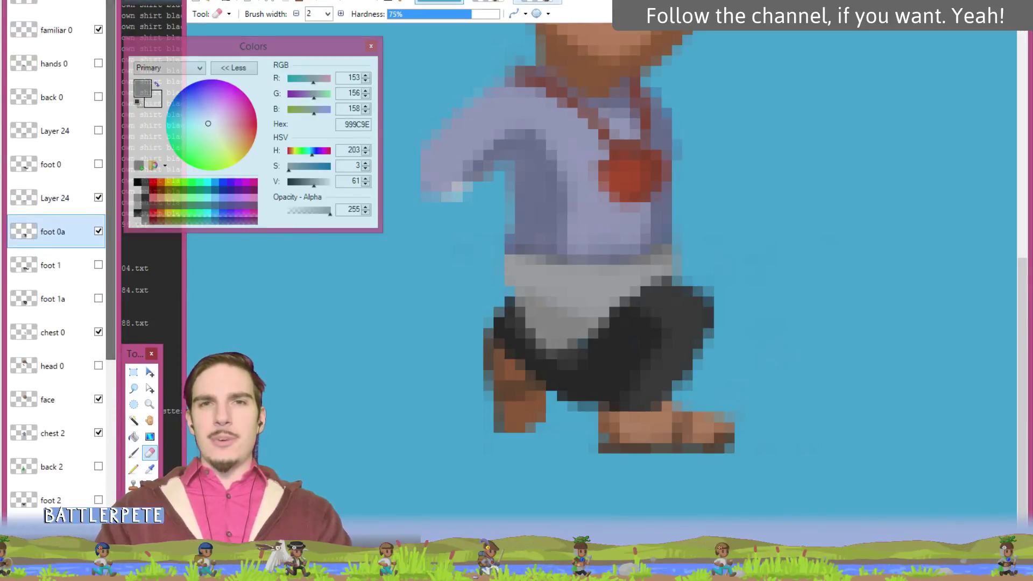
{"action": "left_click", "coordinate": [538, 3]}
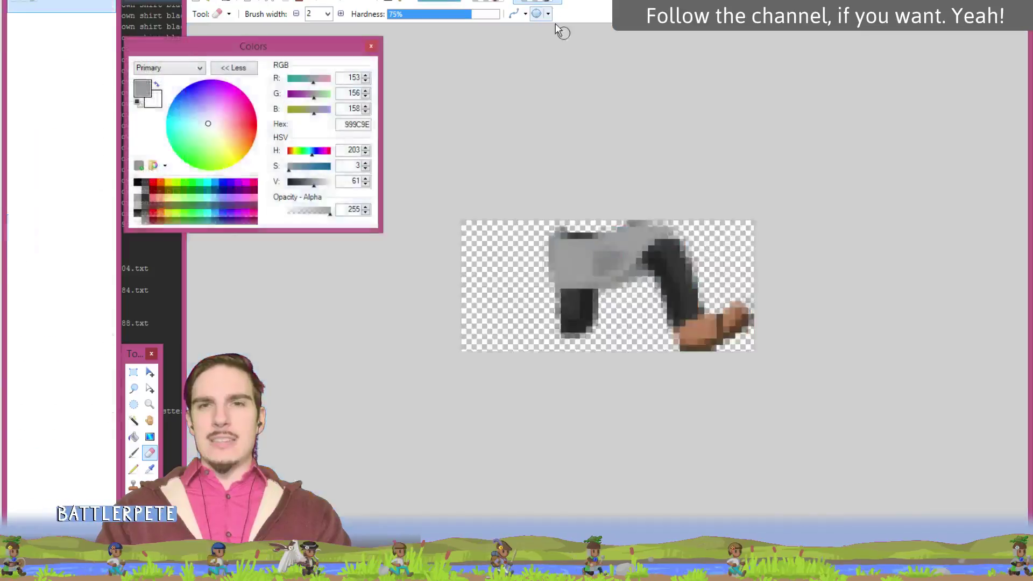
{"action": "left_click", "coordinate": [134, 389]}
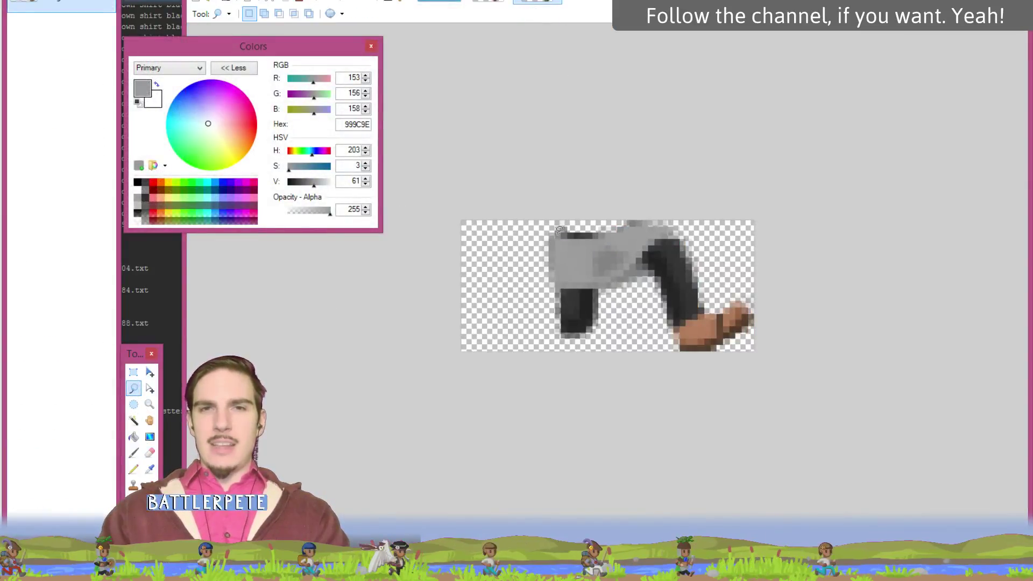
{"action": "mouse_move", "coordinate": [541, 217]}
{"action": "left_mouse_down"}
{"action": "mouse_move", "coordinate": [533, 285]}
{"action": "mouse_move", "coordinate": [545, 294]}
{"action": "mouse_move", "coordinate": [598, 266]}
{"action": "left_mouse_up"}
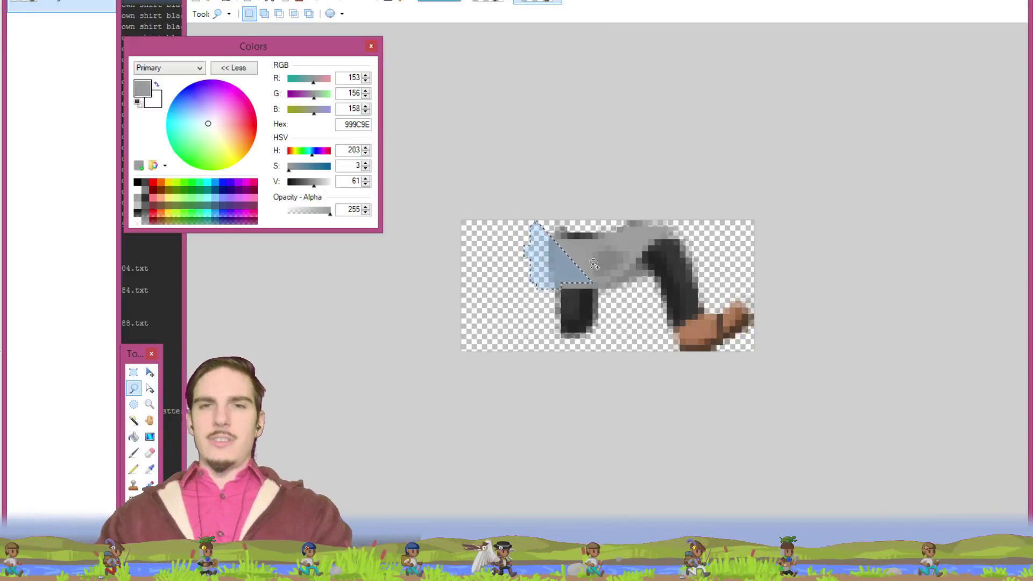
{"action": "scroll", "coordinate": [598, 266], "scroll_direction": "up", "scroll_amount": 3}
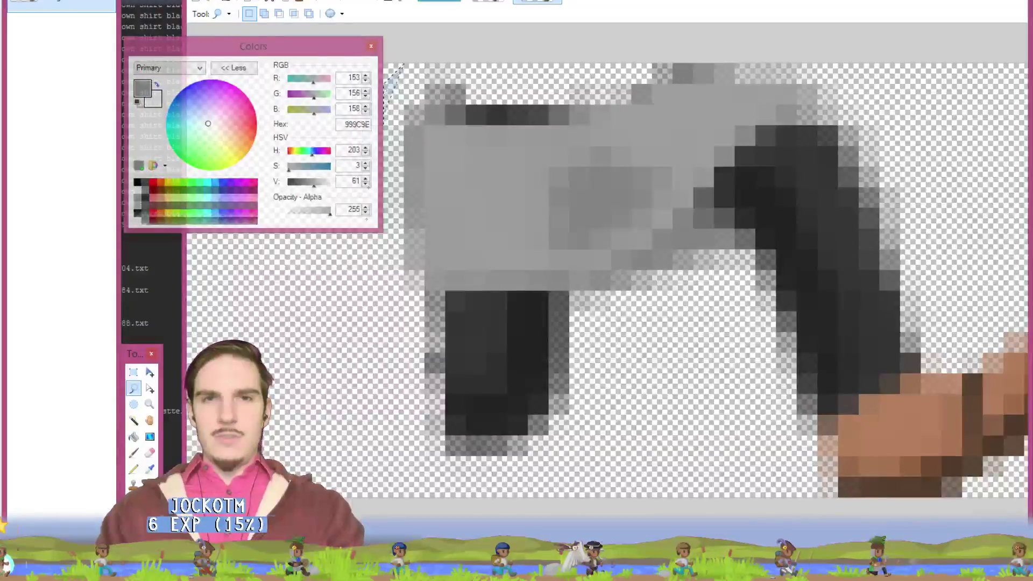
{"action": "mouse_move", "coordinate": [402, 66]}
{"action": "left_mouse_down"}
{"action": "mouse_move", "coordinate": [371, 232]}
{"action": "mouse_move", "coordinate": [377, 290]}
{"action": "mouse_move", "coordinate": [584, 291]}
{"action": "mouse_move", "coordinate": [731, 255]}
{"action": "mouse_move", "coordinate": [724, 156]}
{"action": "mouse_move", "coordinate": [796, 105]}
{"action": "mouse_move", "coordinate": [713, 39]}
{"action": "left_mouse_up"}
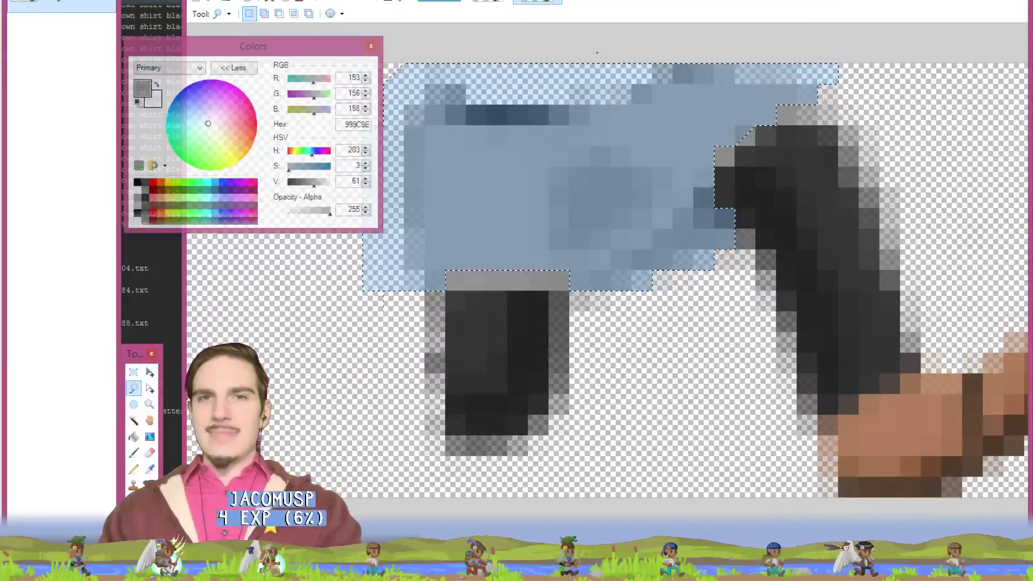
- Add the missed hem strip above the left pant leg and the edge above the right thigh to the skirt selection with Rectangle Select
{"action": "left_click", "coordinate": [134, 371]}
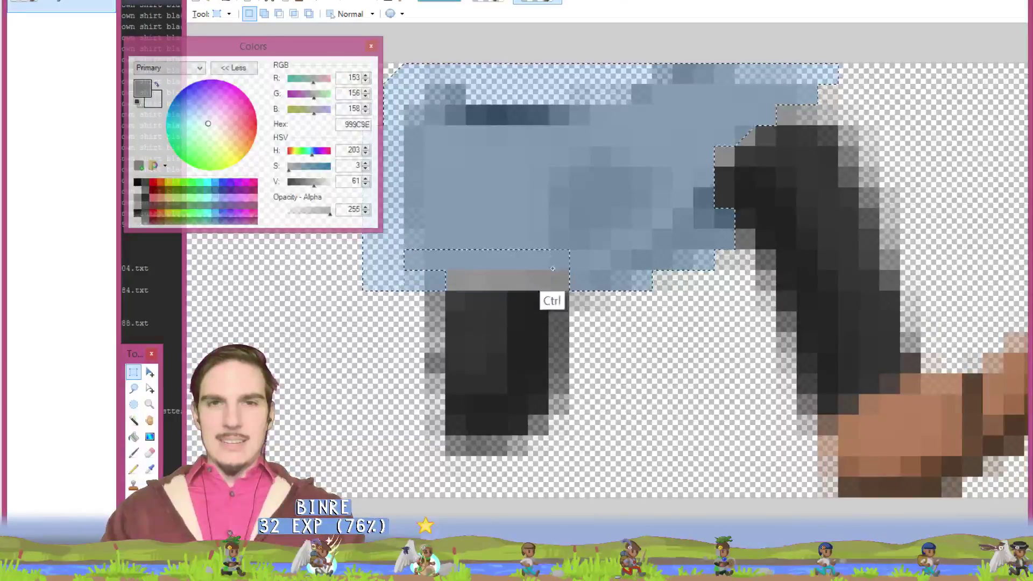
{"action": "left_click_drag", "start_coordinate": [553, 268], "coordinate": [575, 275]}
{"action": "left_click_drag", "start_coordinate": [686, 131], "coordinate": [859, 126]}
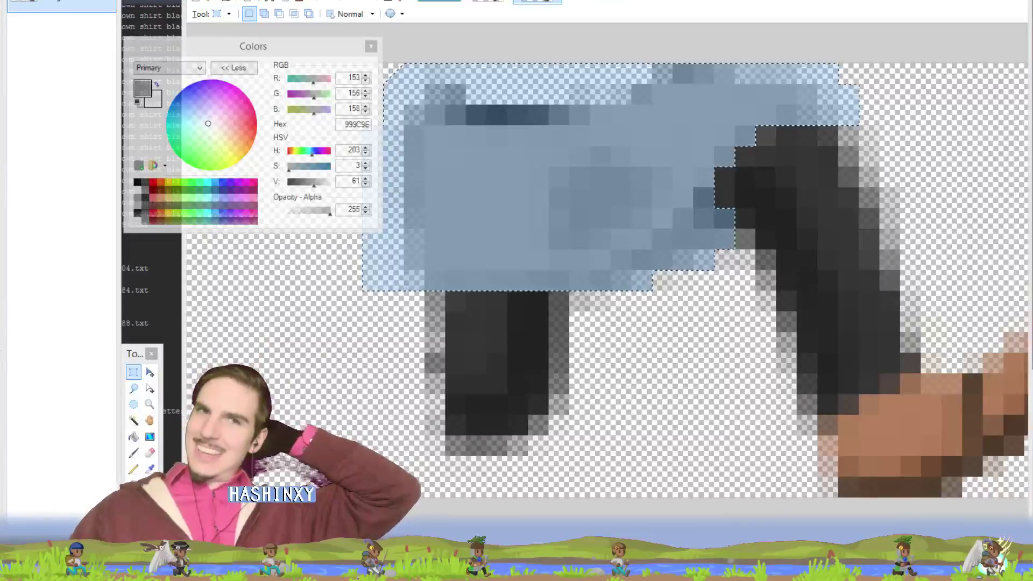
- Switch to the code editor and look up the "!bonus" command handling and its expected text format in the game script
{"action": "key", "text": "alt+Tab"}
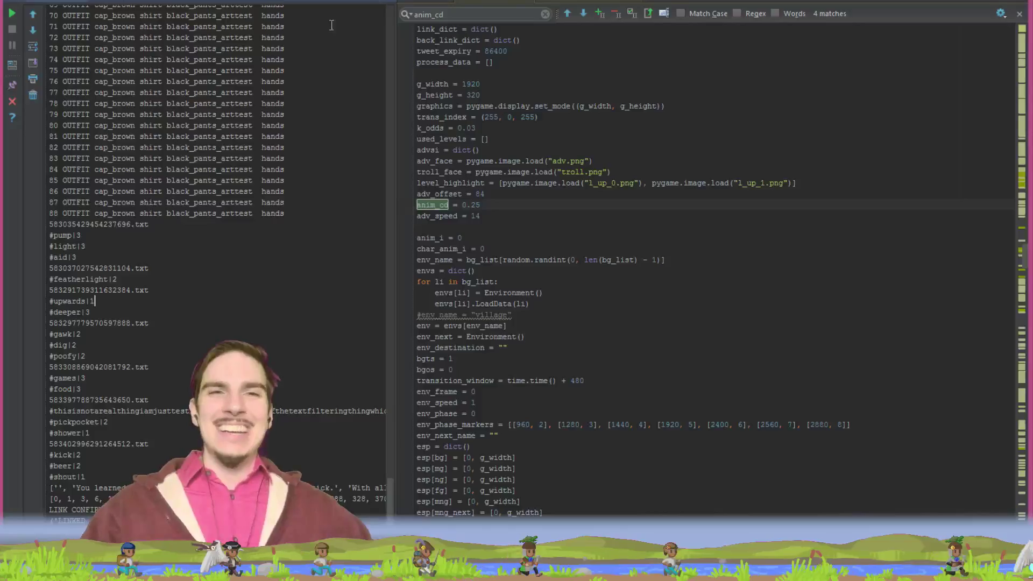
{"action": "key", "text": "ctrl+Tab"}
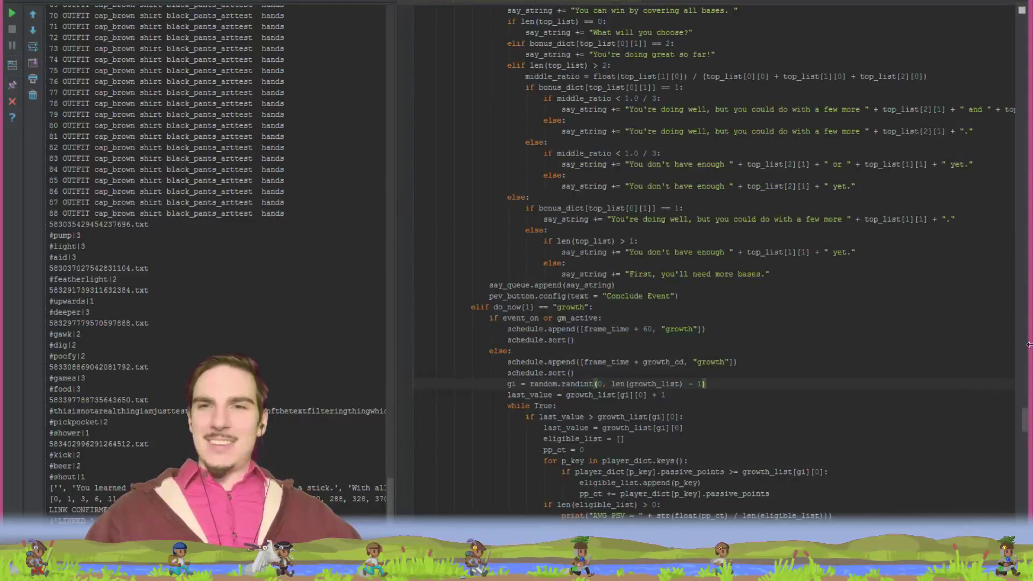
{"action": "left_click_drag", "start_coordinate": [1023, 420], "coordinate": [1027, 33]}
{"action": "mouse_move", "coordinate": [1027, 41]}
{"action": "left_mouse_down"}
{"action": "mouse_move", "coordinate": [1028, 86]}
{"action": "mouse_move", "coordinate": [1026, 27]}
{"action": "mouse_move", "coordinate": [1027, 56]}
{"action": "left_mouse_up"}
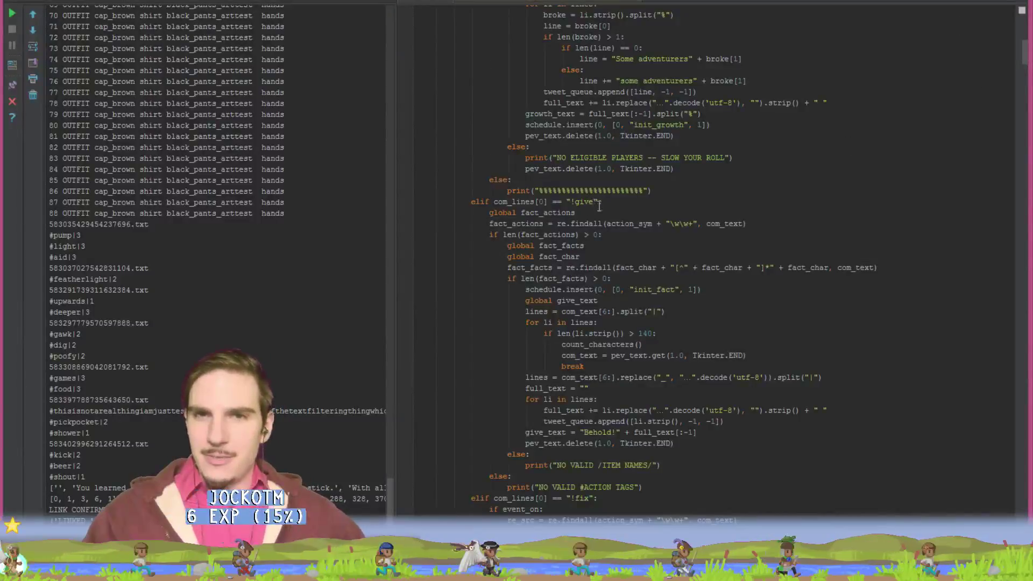
{"action": "scroll", "coordinate": [597, 204], "scroll_direction": "up", "scroll_amount": 12}
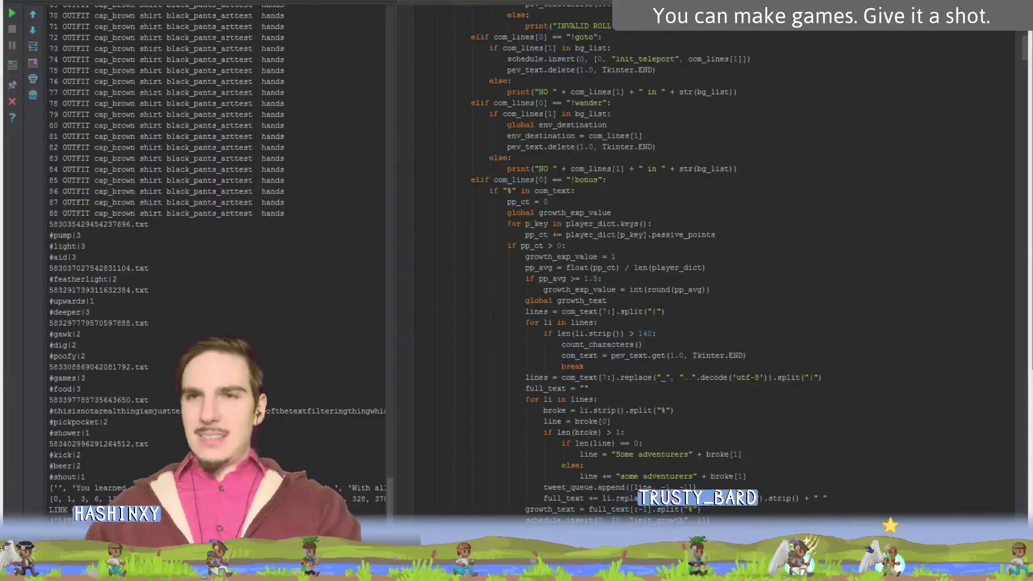
- Bring up the game's event control window and write the command "!bonus A kindly baker gifts the adventuring party with a delicious five-layer cake"
{"action": "key", "text": "alt+Tab"}
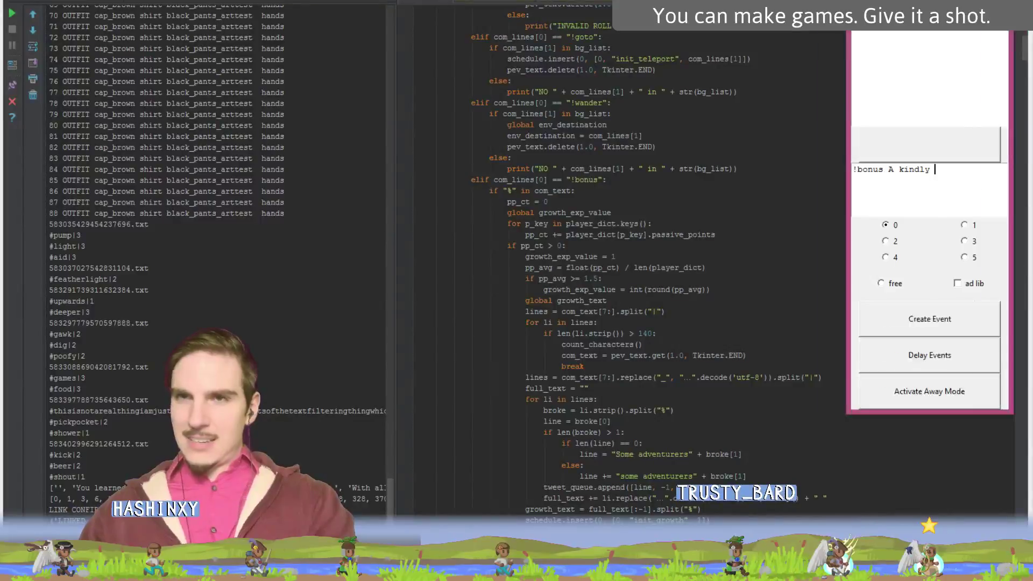
{"action": "left_click_drag", "start_coordinate": [931, 22], "coordinate": [851, 21]}
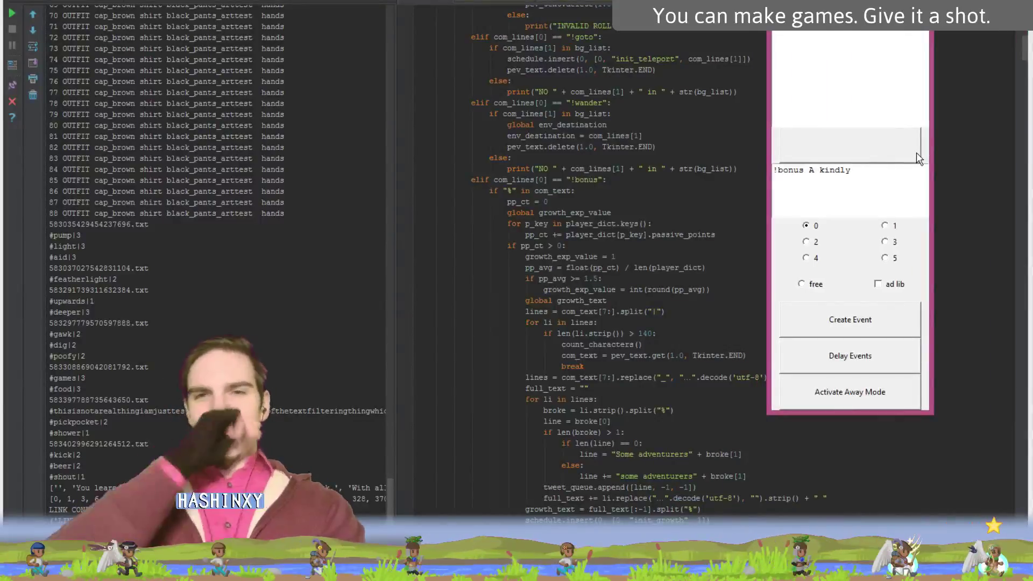
{"action": "type", "text": "baker "}
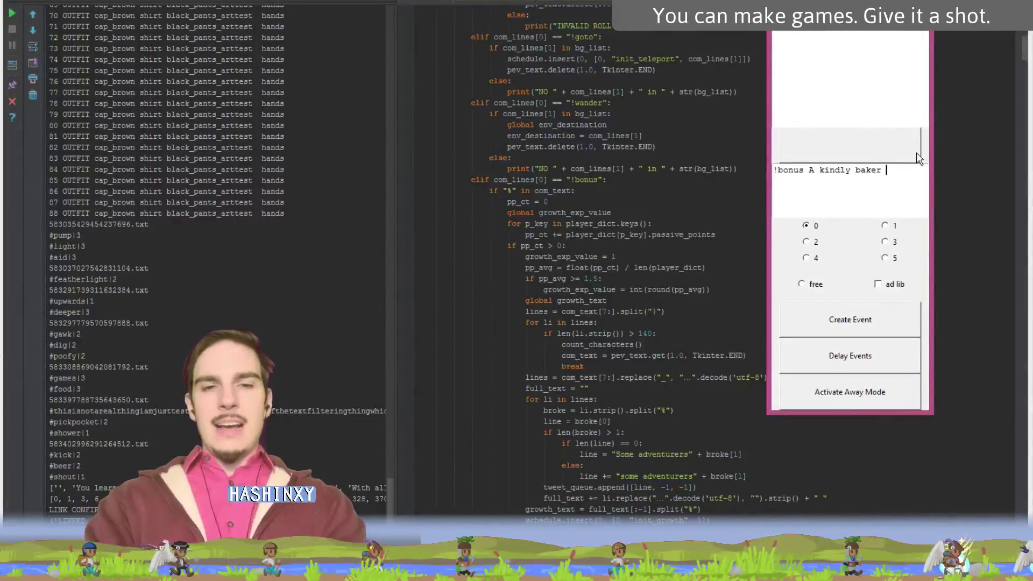
{"action": "type", "text": "gifts "}
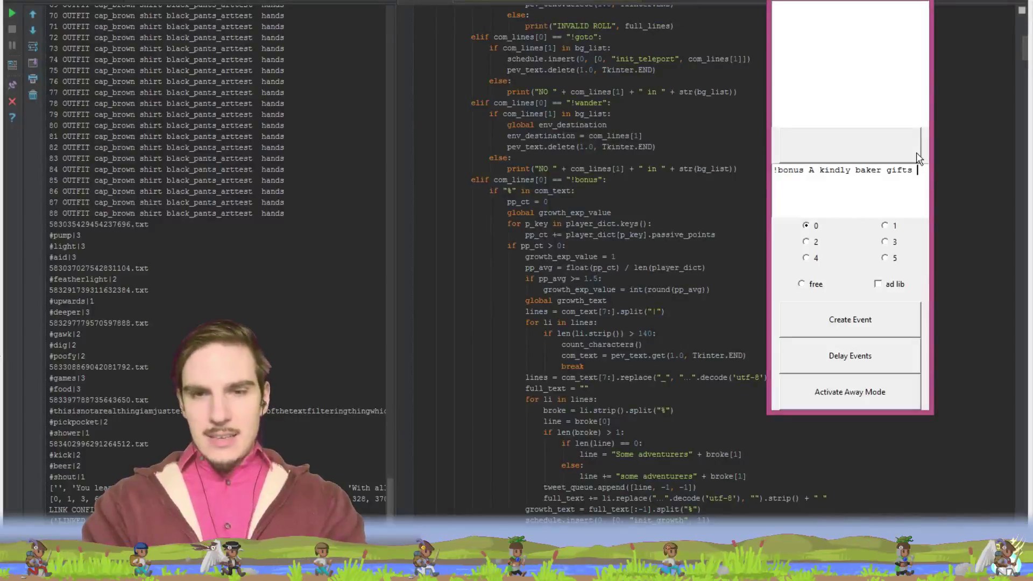
{"action": "type", "text": "the adve"}
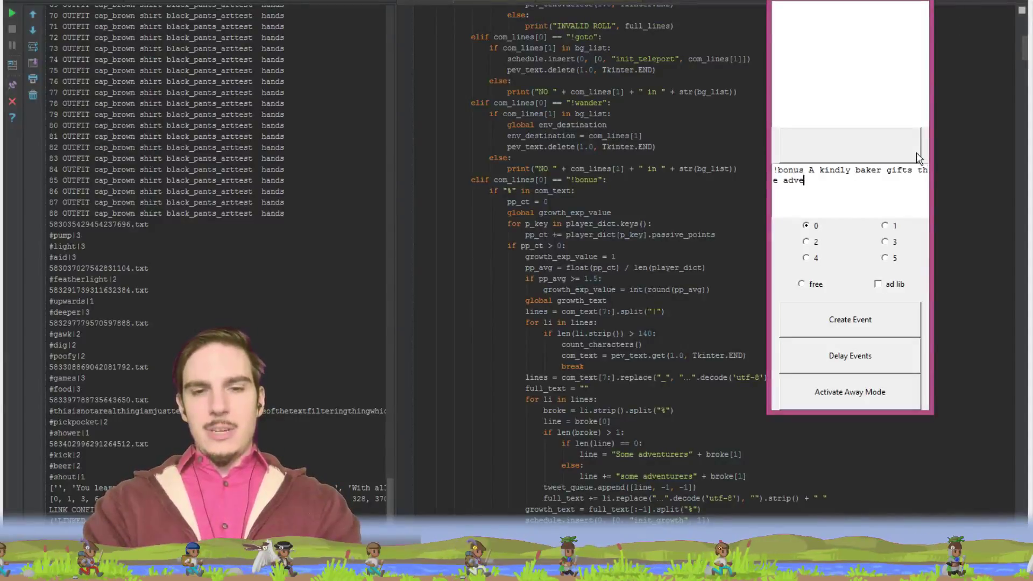
{"action": "type", "text": "nturing party"}
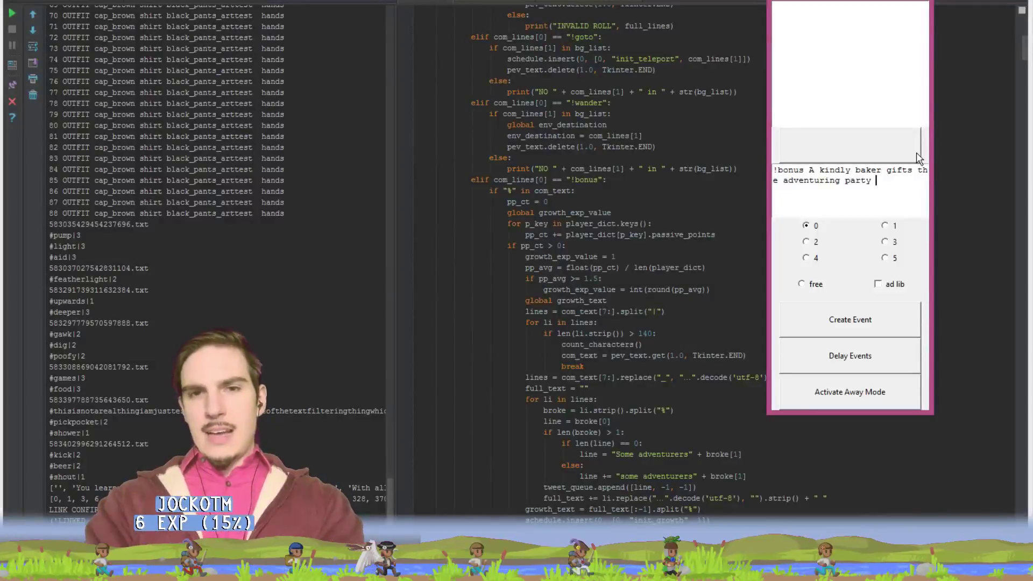
{"action": "type", "text": " with a"}
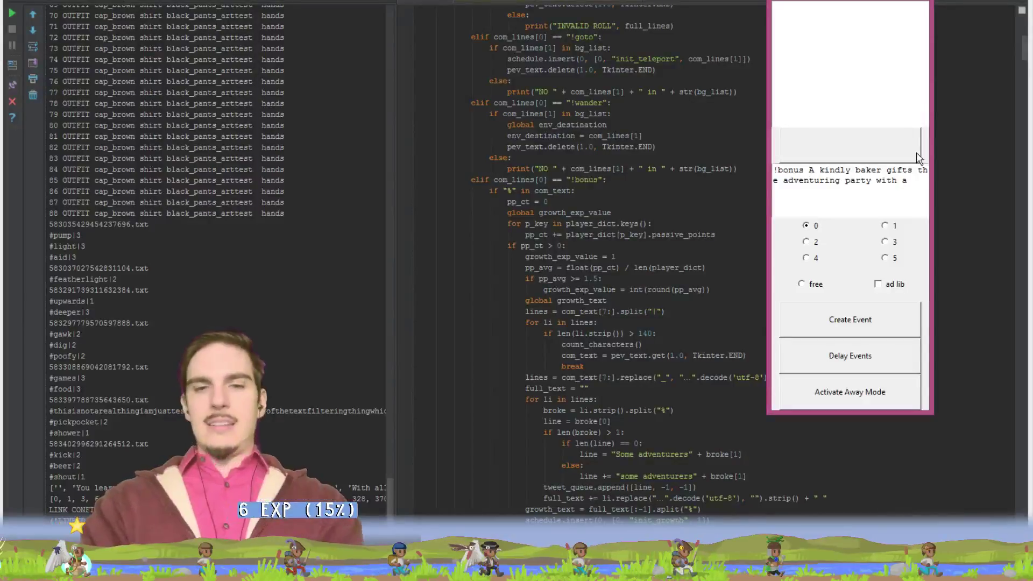
{"action": "type", "text": " delicious"}
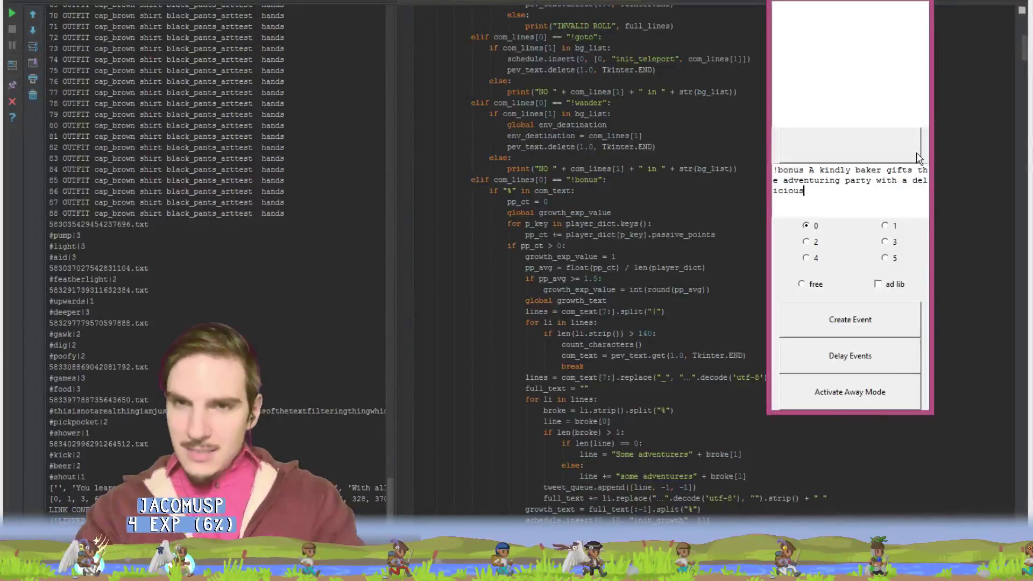
{"action": "type", "text": " f"}
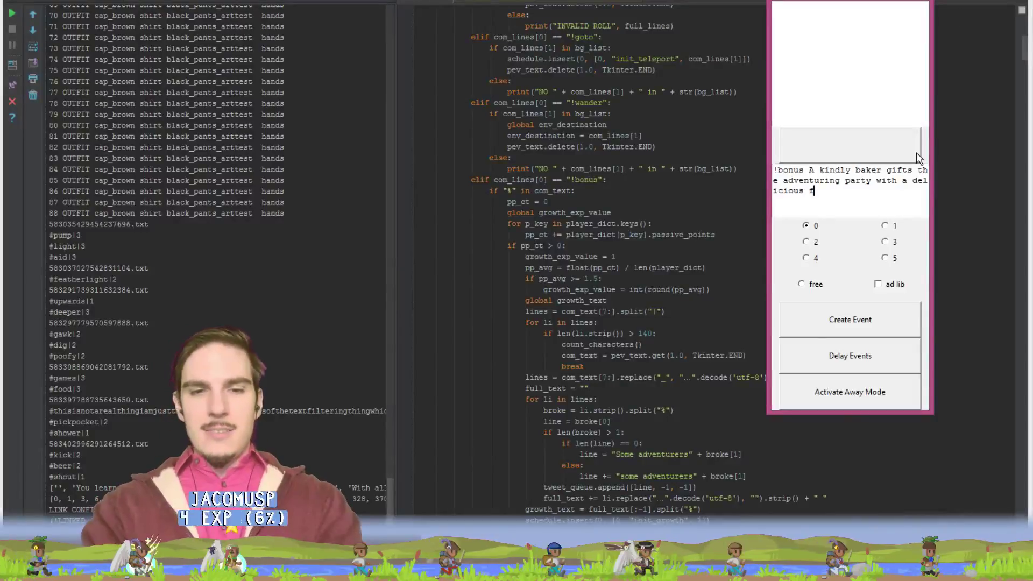
{"action": "type", "text": "ive-layer"}
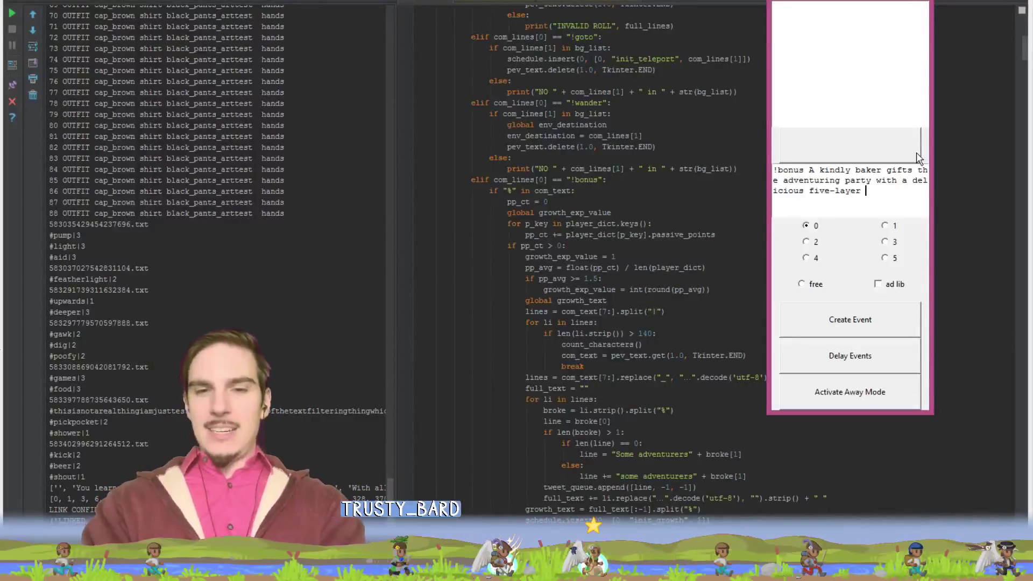
{"action": "type", "text": "cake"}
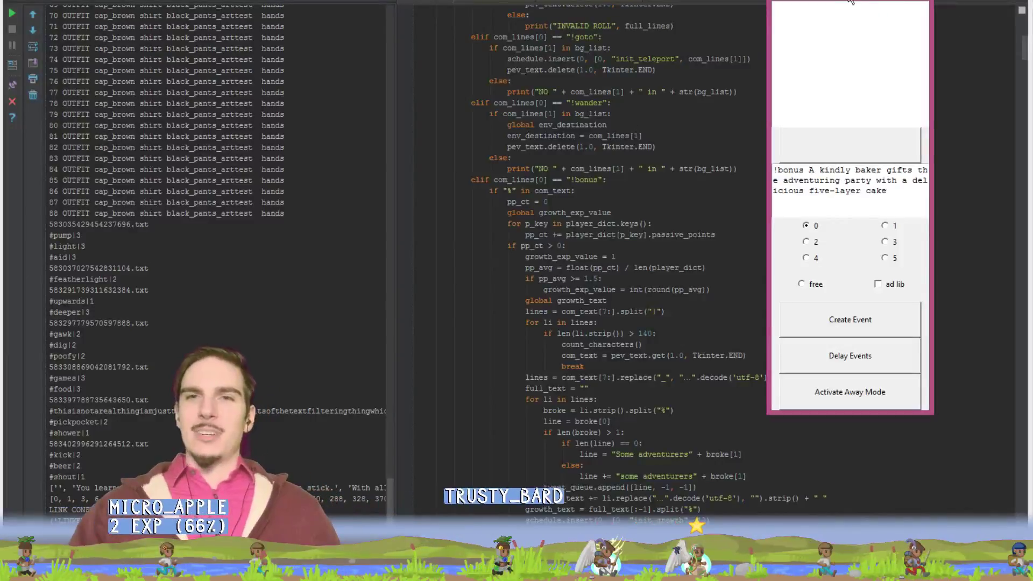
- Return to the paint program, copy the selected skirt from 1.png and go back to people_arttest.pdn
{"action": "key", "text": "alt+Tab"}
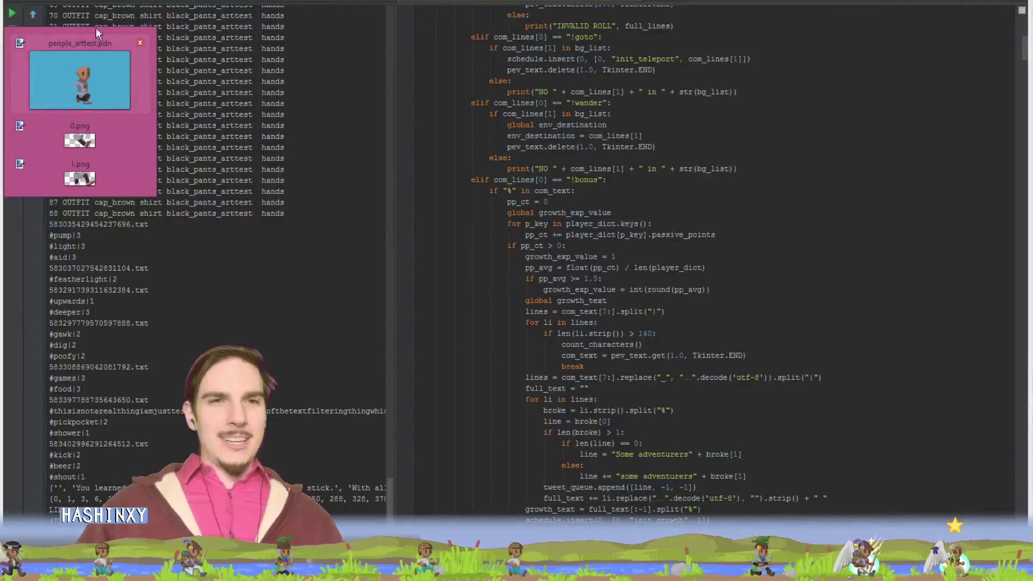
{"action": "left_click", "coordinate": [88, 84]}
{"action": "left_click", "coordinate": [489, 2]}
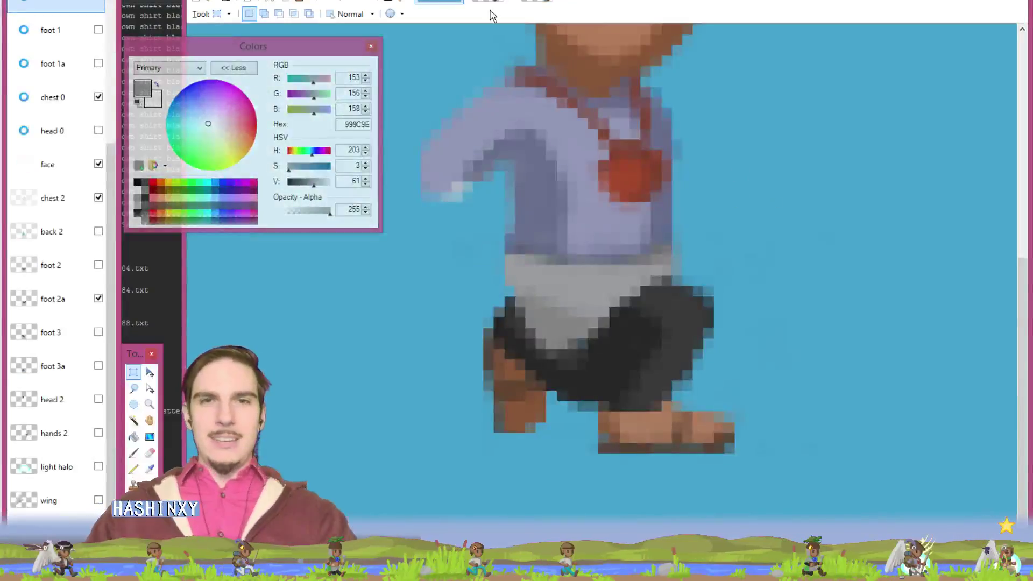
{"action": "left_click", "coordinate": [440, 2]}
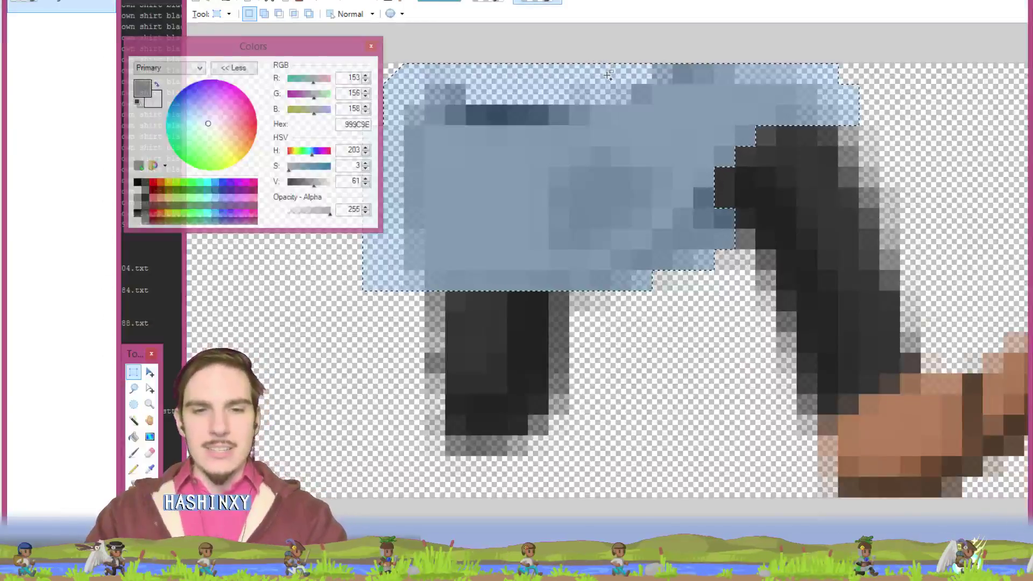
{"action": "left_click", "coordinate": [451, 4]}
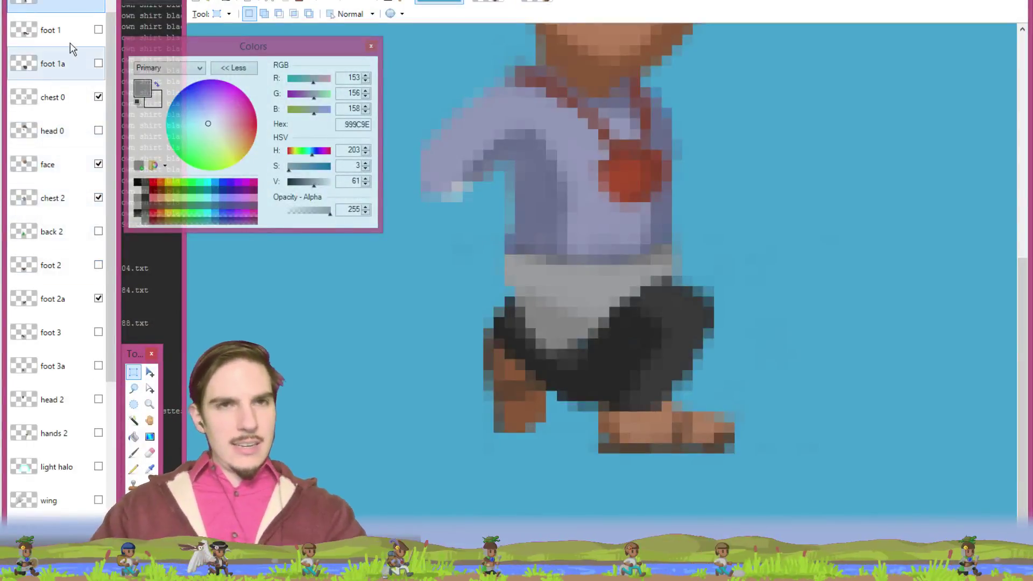
- Hide the foot 0a, Layer 24 and foot 2a layers, show foot 3 and foot 1, and make foot 1 the active layer
{"action": "left_click", "coordinate": [99, 2]}
{"action": "scroll", "coordinate": [100, 54], "scroll_direction": "up", "scroll_amount": 3}
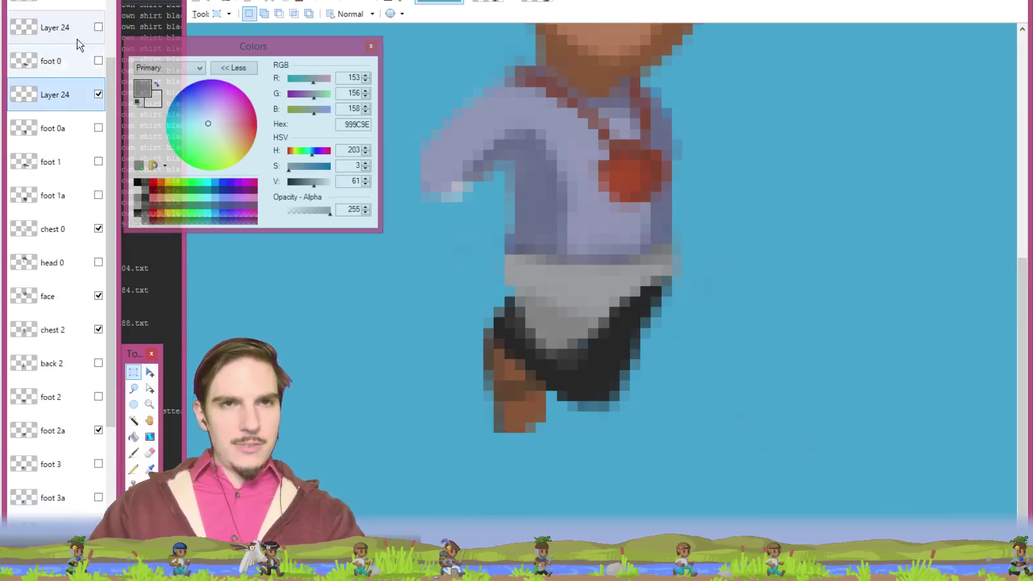
{"action": "left_click", "coordinate": [102, 230]}
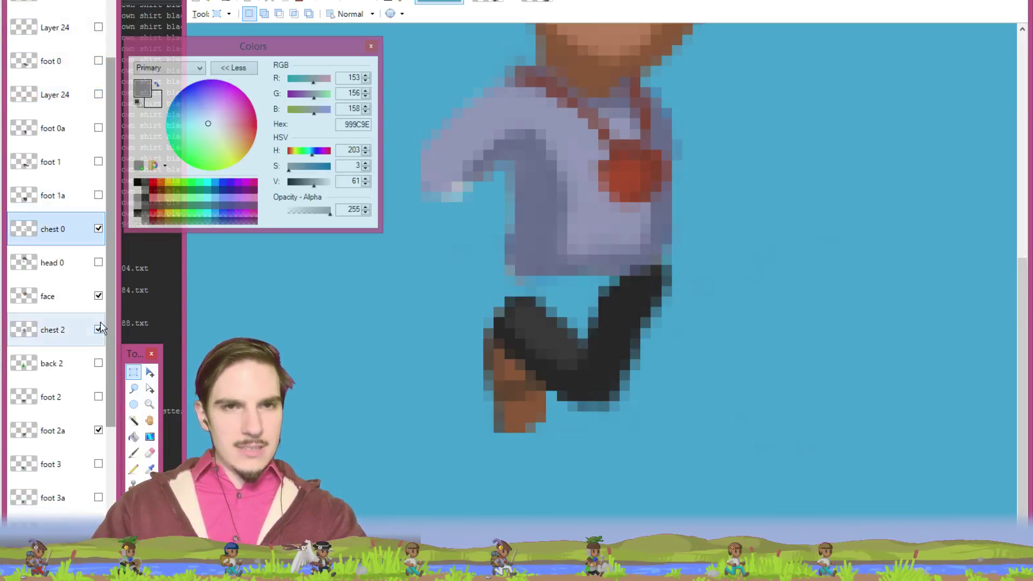
{"action": "left_click", "coordinate": [99, 431]}
{"action": "left_click", "coordinate": [99, 464]}
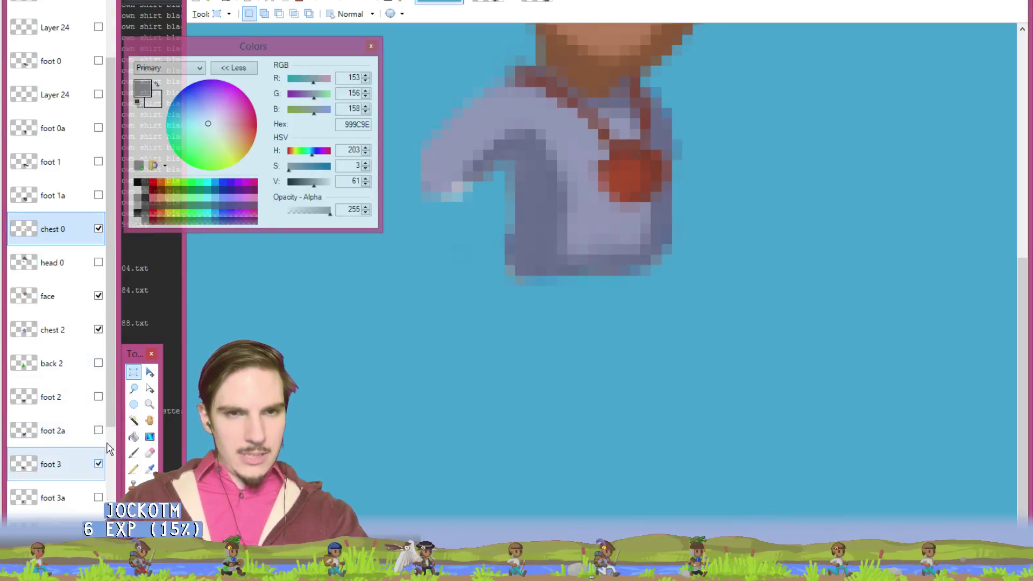
{"action": "left_click", "coordinate": [99, 162]}
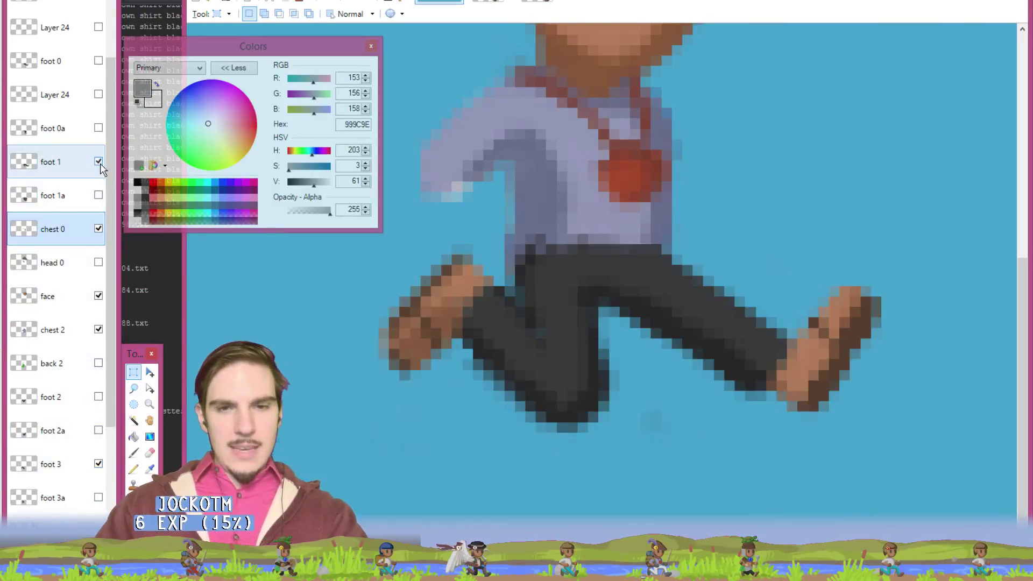
{"action": "left_click", "coordinate": [39, 171]}
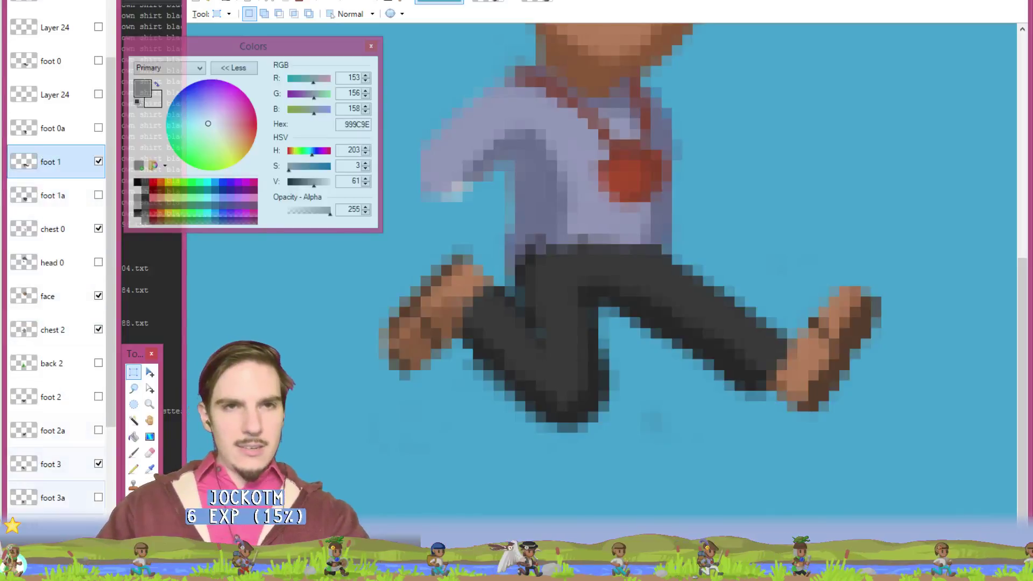
- Paste the copied skirt into a new layer above foot 1 and move it onto the hips of the running black pants
{"action": "key", "text": "ctrl+shift+v"}
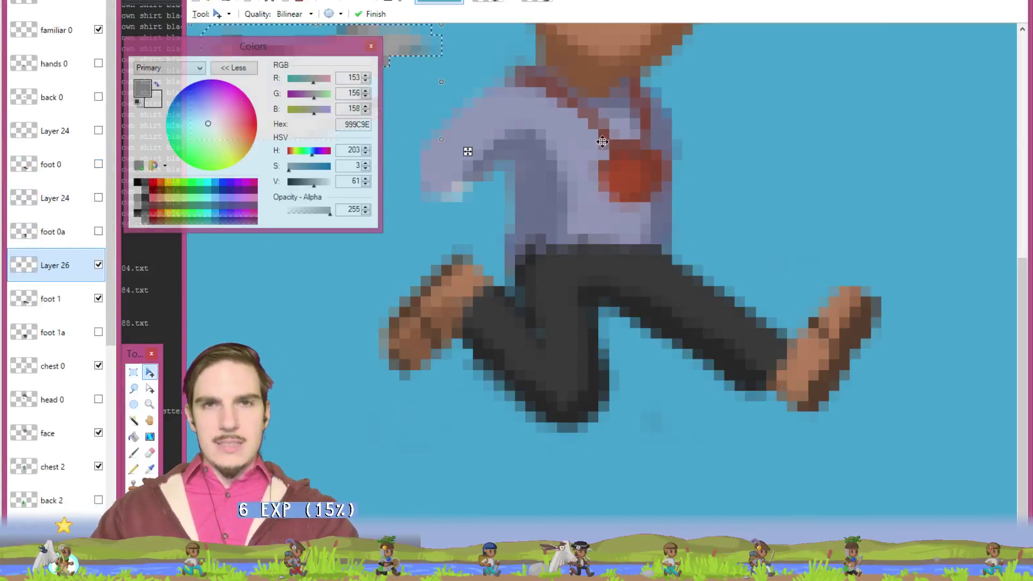
{"action": "left_click_drag", "start_coordinate": [468, 152], "coordinate": [765, 362]}
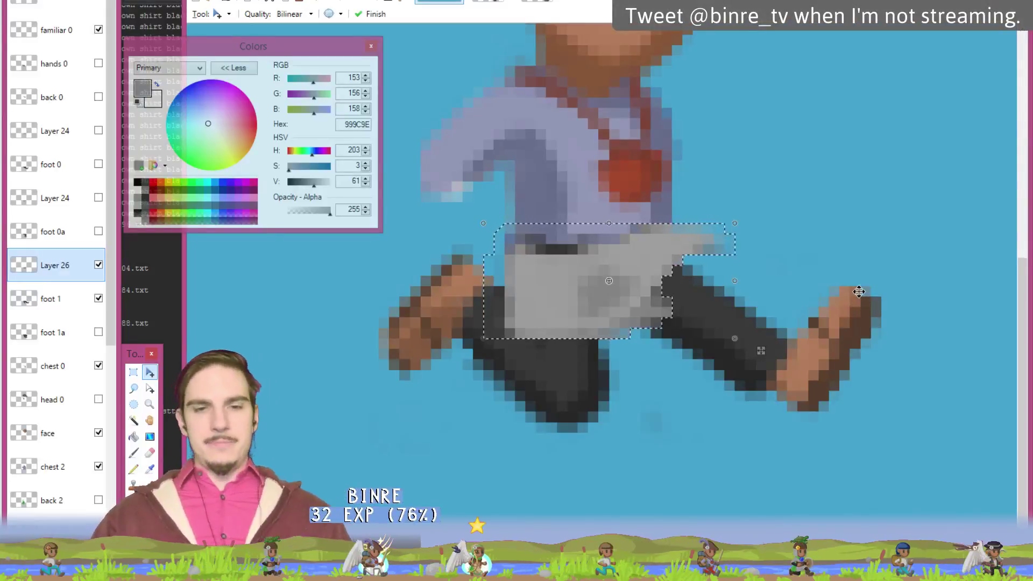
- Fix the pasted skirt in place and reshape its front edge, erasing the flared tip and filling over the thigh with grey 9D9D9D
{"action": "key", "text": "Return"}
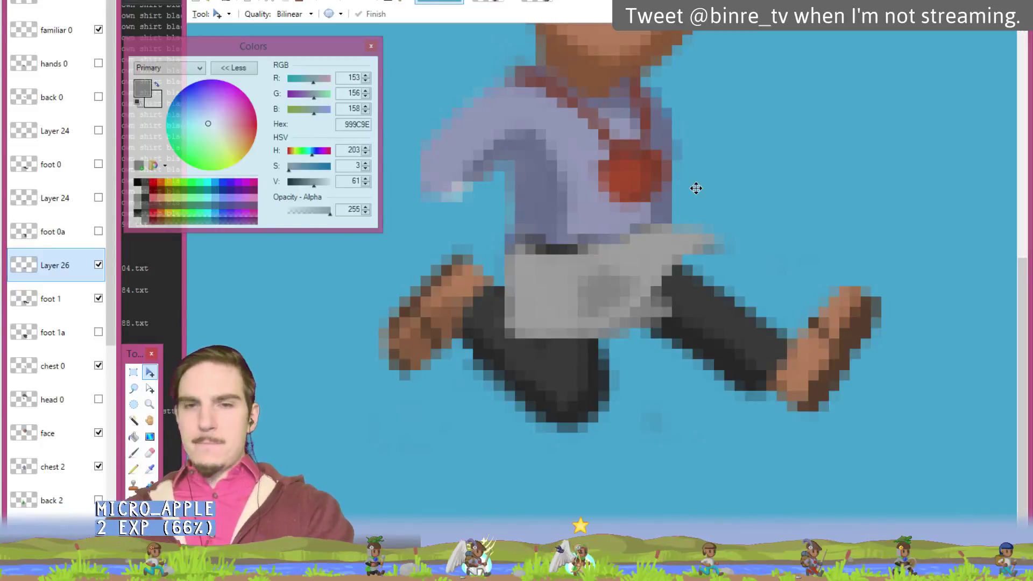
{"action": "key", "text": "e"}
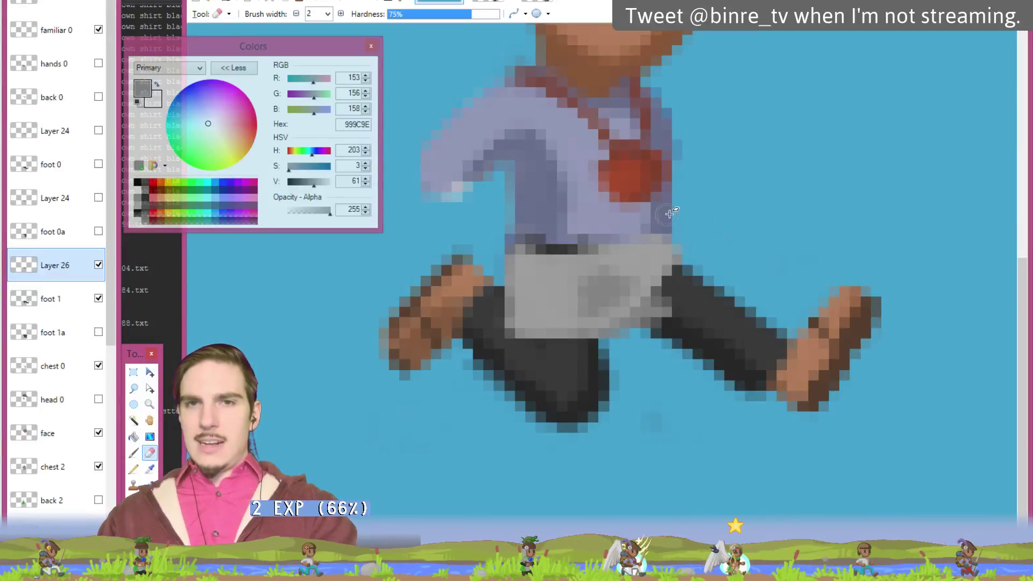
{"action": "mouse_move", "coordinate": [662, 242]}
{"action": "left_mouse_down"}
{"action": "mouse_move", "coordinate": [598, 248]}
{"action": "mouse_move", "coordinate": [678, 280]}
{"action": "mouse_move", "coordinate": [654, 250]}
{"action": "mouse_move", "coordinate": [635, 249]}
{"action": "left_mouse_up"}
{"action": "key", "text": "b"}
{"action": "left_click", "coordinate": [640, 273], "text": "ctrl"}
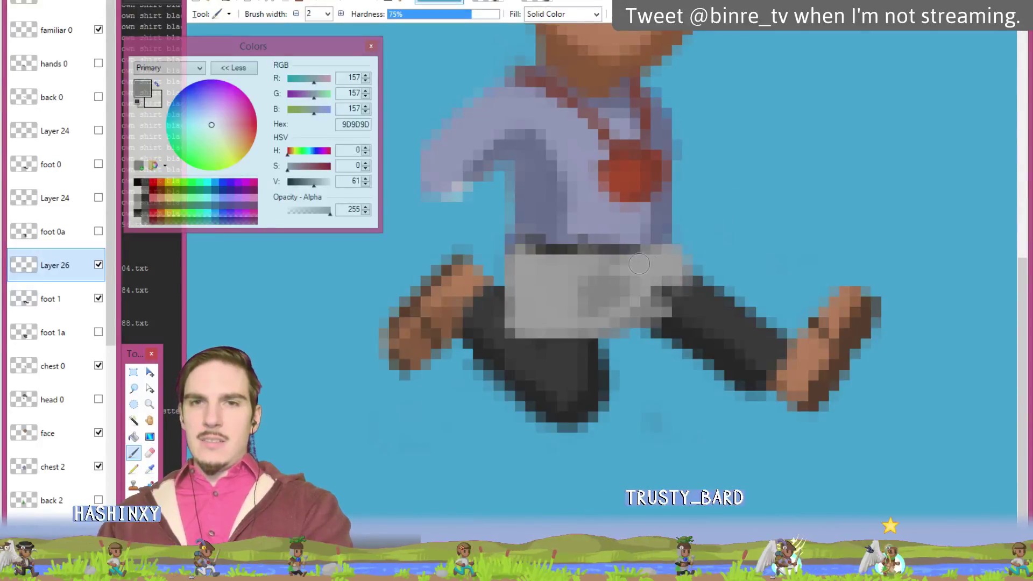
{"action": "left_click", "coordinate": [668, 280]}
{"action": "key", "text": "e"}
{"action": "mouse_move", "coordinate": [685, 295]}
{"action": "left_mouse_down"}
{"action": "mouse_move", "coordinate": [660, 313]}
{"action": "mouse_move", "coordinate": [684, 300]}
{"action": "left_mouse_up"}
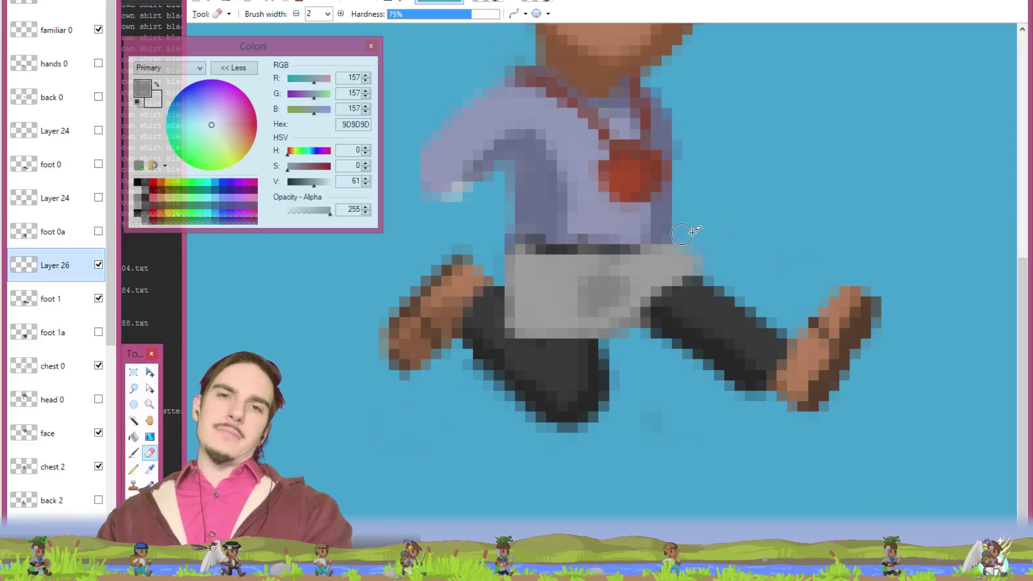
- Extend the skirt upward along the waistline with sampled grey 9C9C9C to cover the black waistband
{"action": "key", "text": "k"}
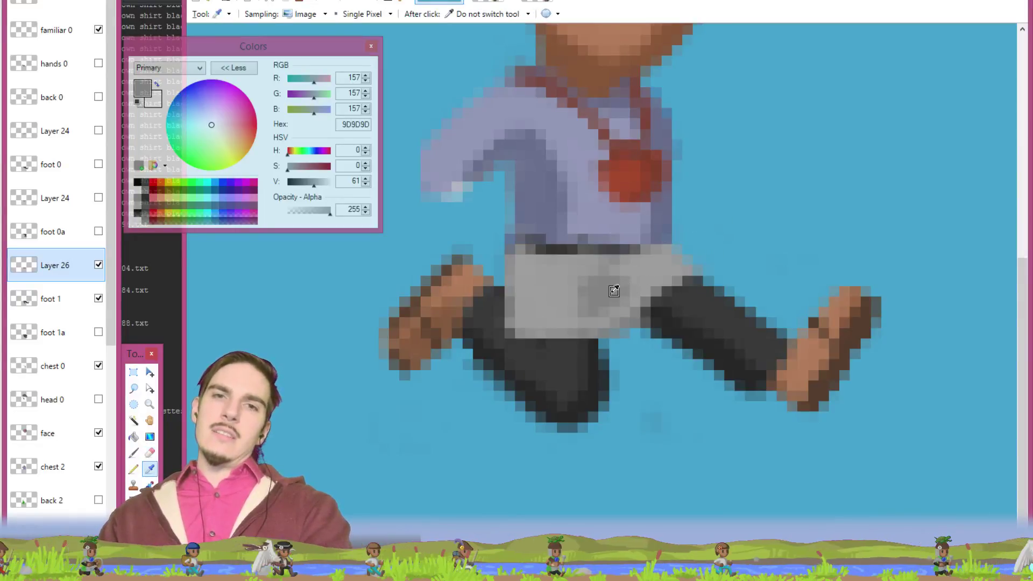
{"action": "key", "text": "b"}
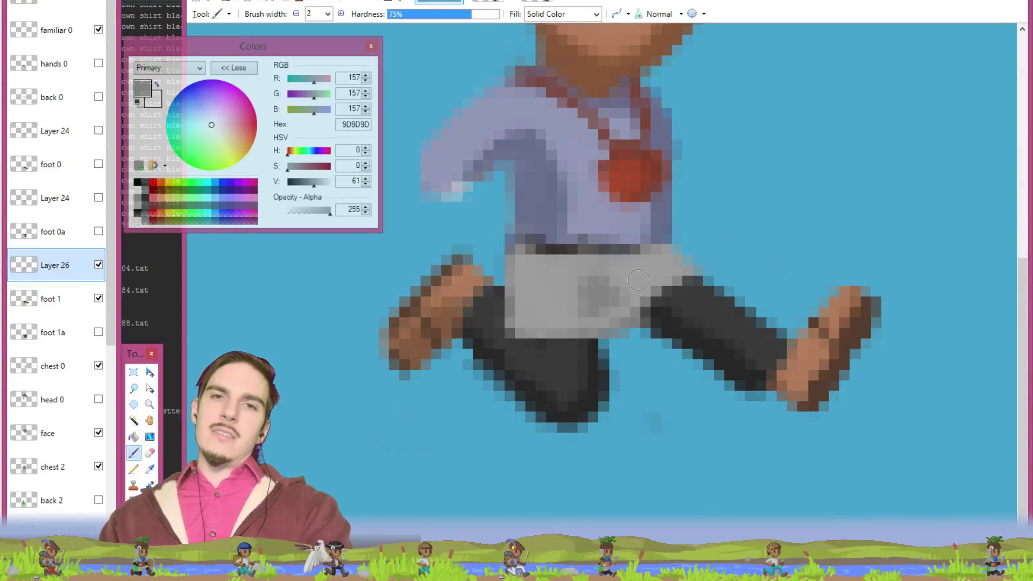
{"action": "left_click", "coordinate": [594, 276], "text": "ctrl"}
{"action": "mouse_move", "coordinate": [536, 252]}
{"action": "left_mouse_down"}
{"action": "mouse_move", "coordinate": [655, 256]}
{"action": "mouse_move", "coordinate": [578, 262]}
{"action": "left_mouse_up"}
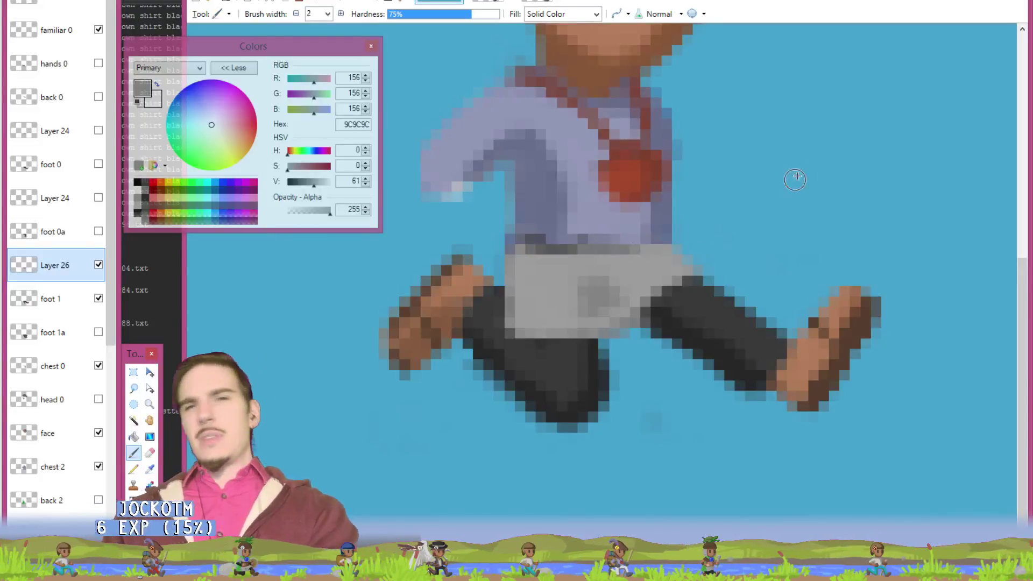
- Switch to the foot 1 layer and erase the black pants pixels showing above the skirt's waist
{"action": "key", "text": "e"}
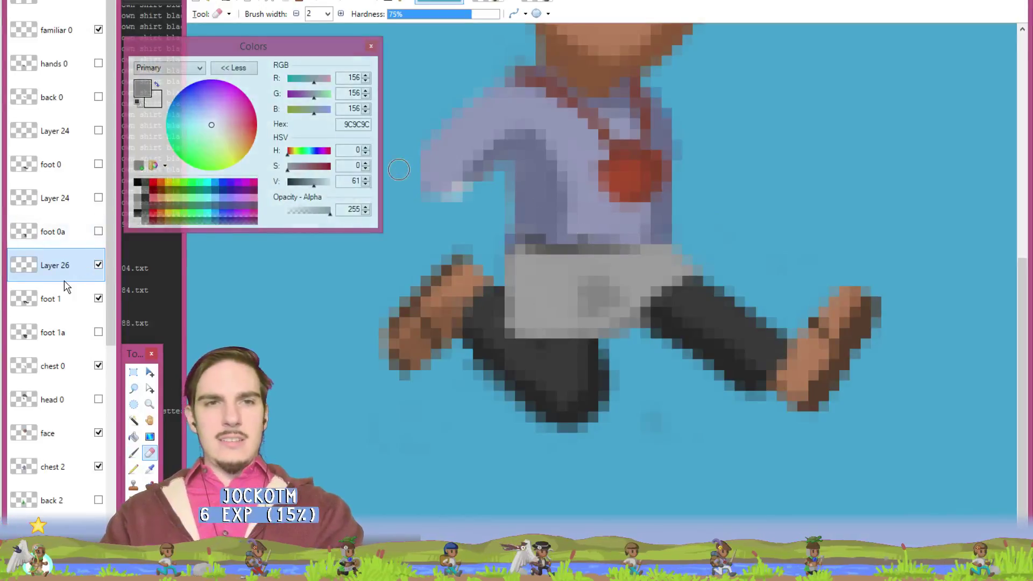
{"action": "left_click", "coordinate": [67, 296]}
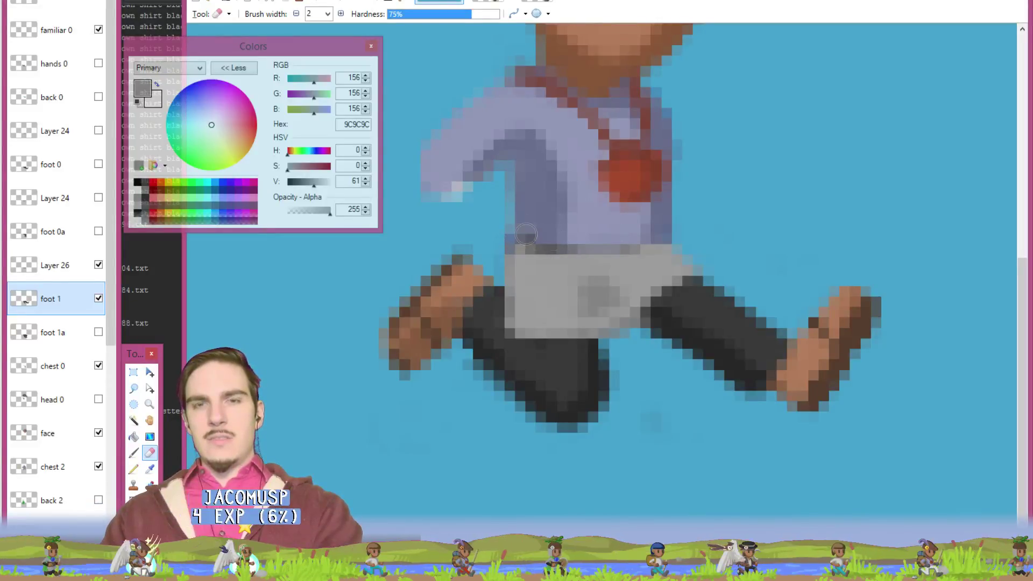
{"action": "key", "text": "k"}
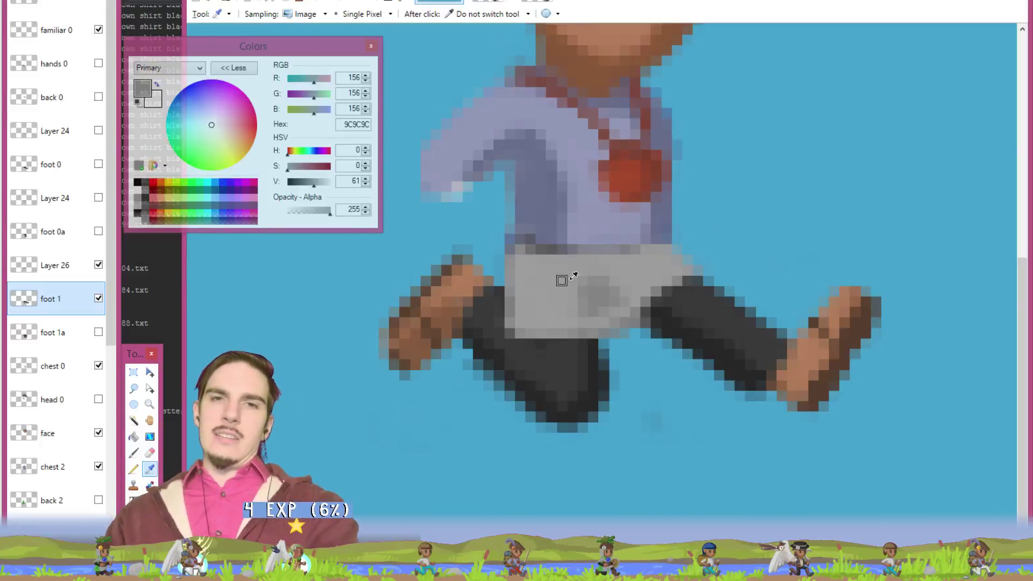
{"action": "key", "text": "b"}
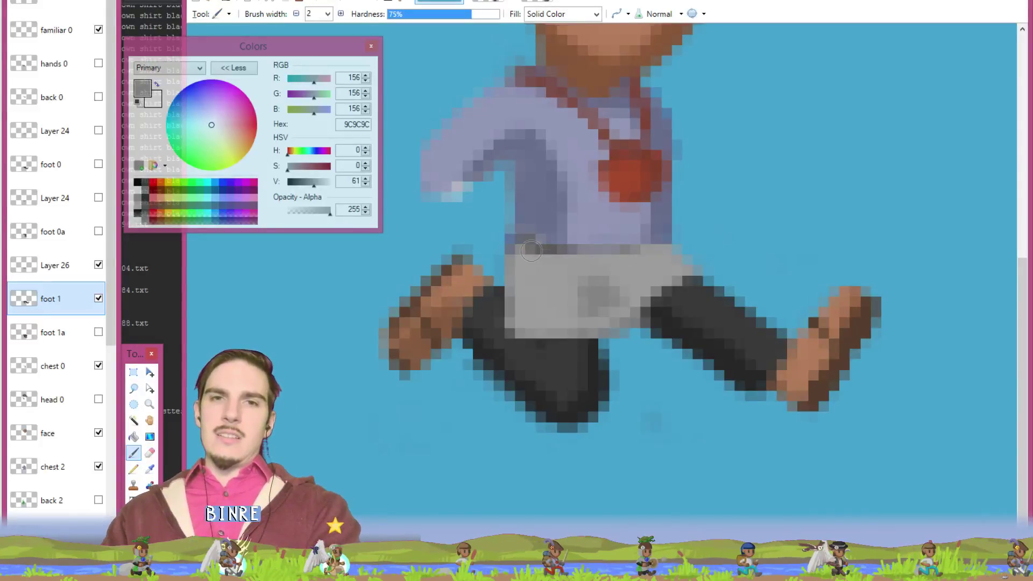
- Return to the skirt's Layer 26 and tidy its waistline under the shirt with the eraser and grey brush
{"action": "left_click", "coordinate": [70, 275]}
{"action": "key", "text": "e"}
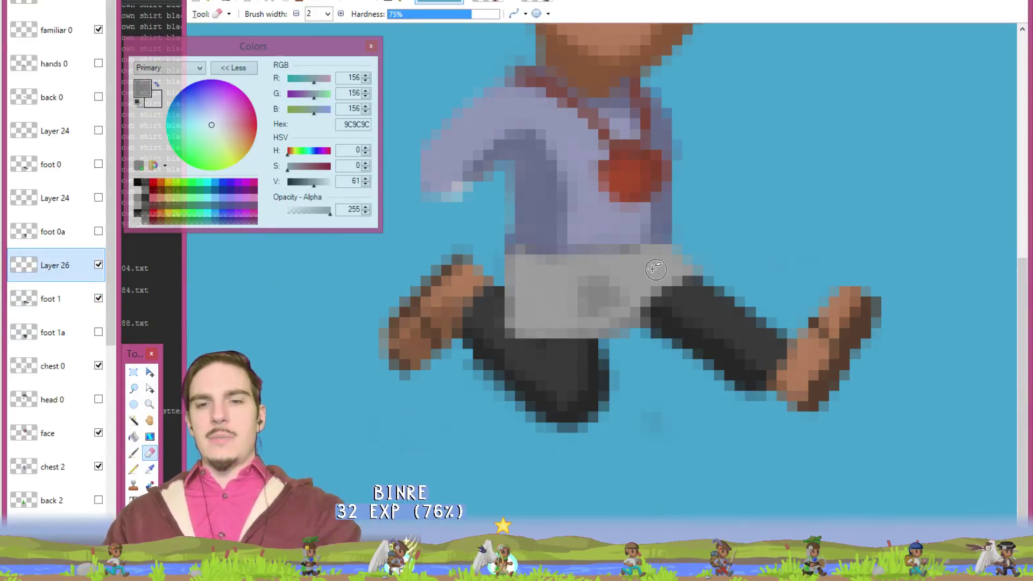
{"action": "key", "text": "b"}
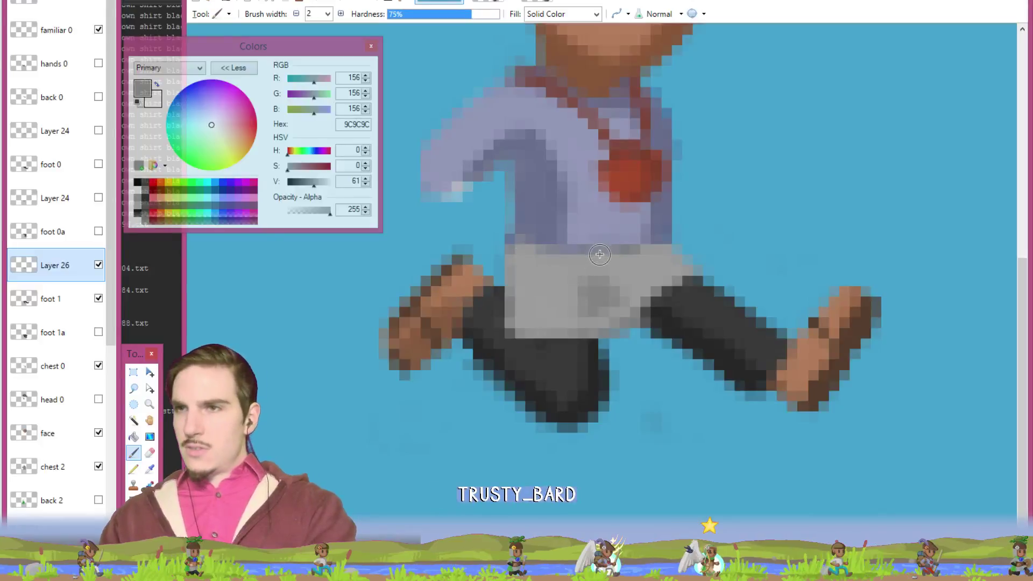
{"action": "key", "text": "e"}
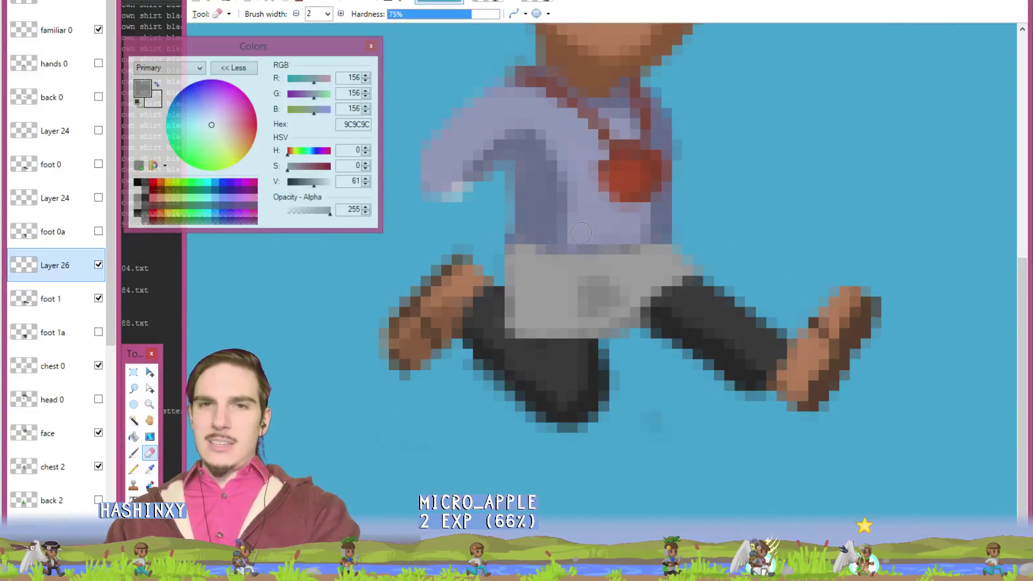
{"action": "key", "text": "k"}
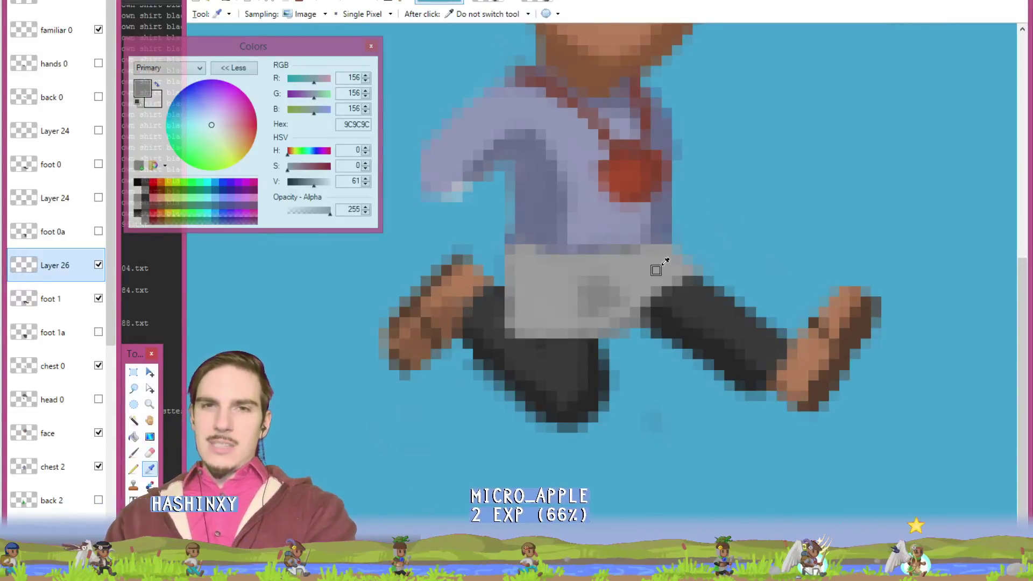
{"action": "key", "text": "b"}
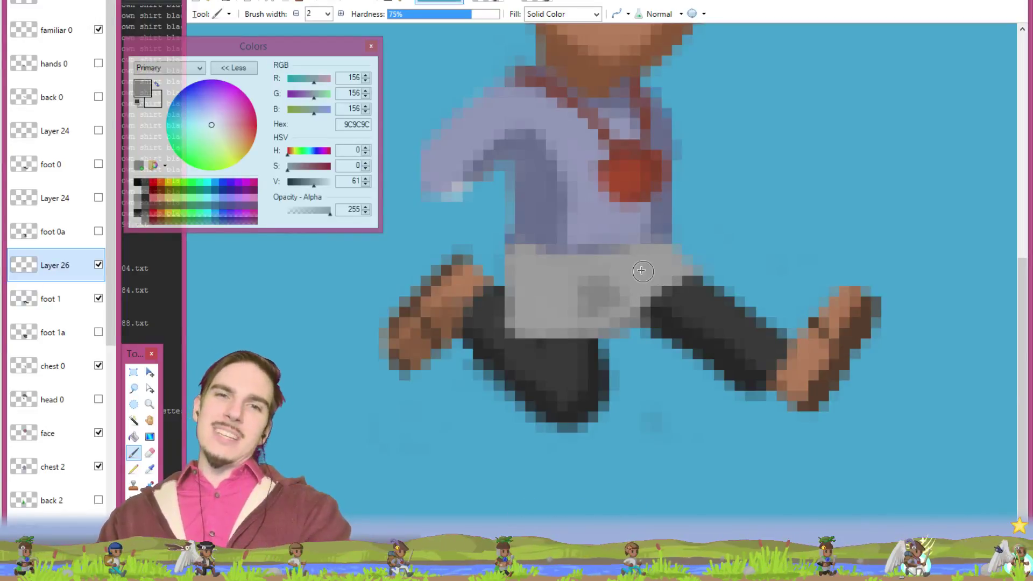
- Sample the skirt's dark grey 848484 and repaint the shaded patch in its middle
{"action": "left_click", "coordinate": [602, 293], "text": "ctrl"}
{"action": "left_click_drag", "start_coordinate": [602, 293], "coordinate": [601, 308]}
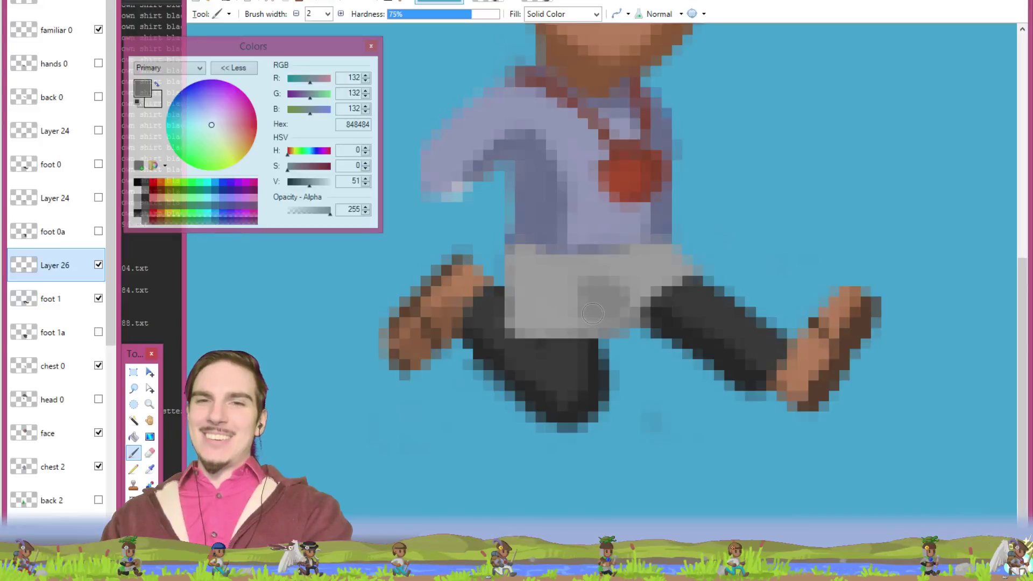
{"action": "key", "text": "k"}
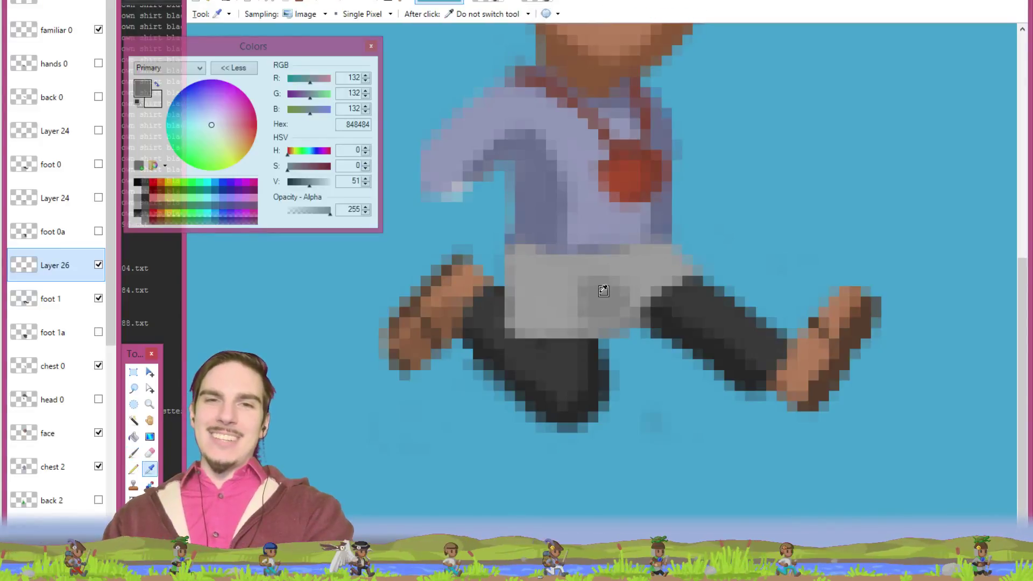
{"action": "key", "text": "b"}
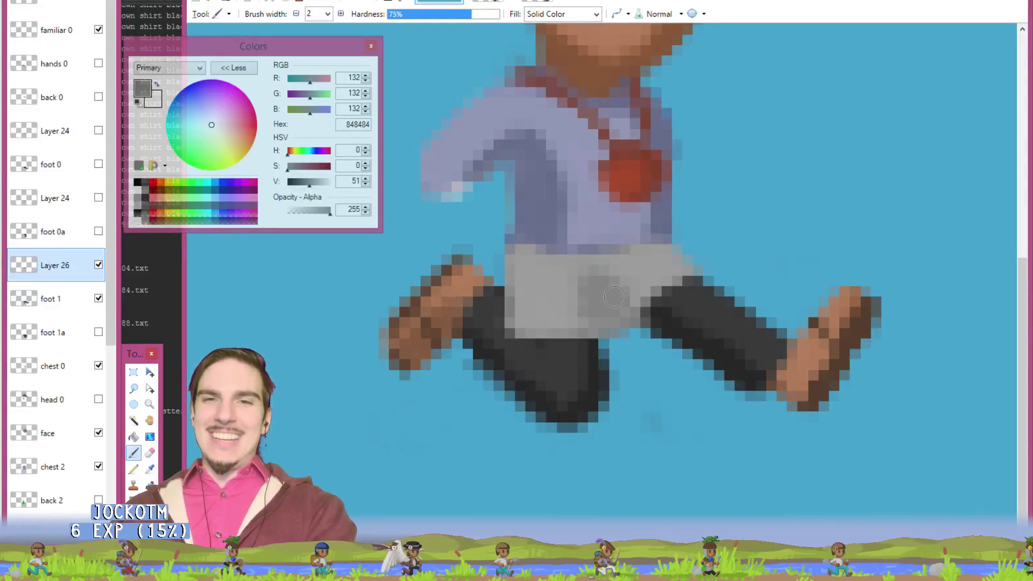
- Set the brush width to 1 and refine the skirt's shaded patch, trimming its edge with 9C9C9C and touching it up with 848484
{"action": "left_click", "coordinate": [296, 15]}
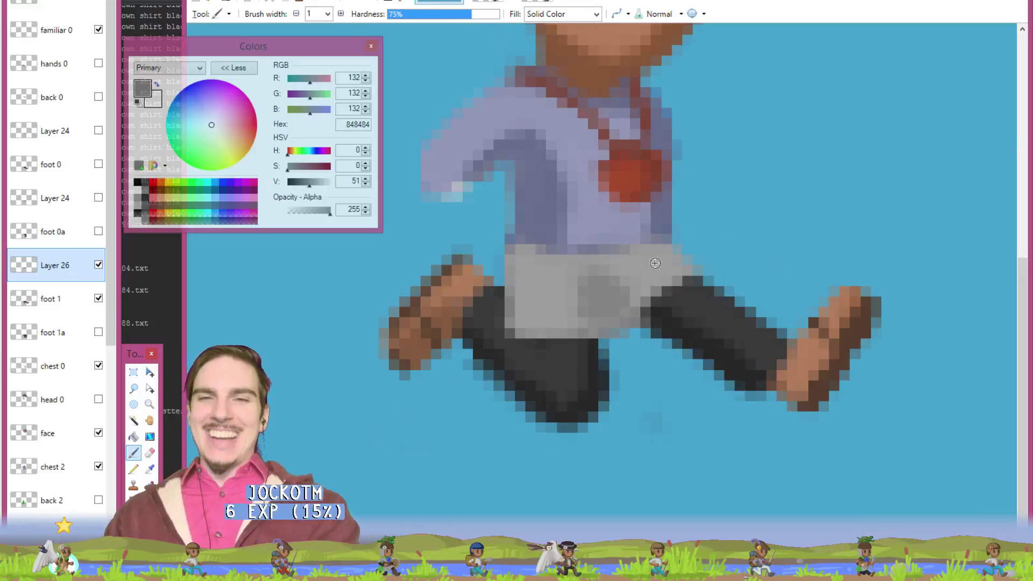
{"action": "key", "text": "k"}
{"action": "left_click", "coordinate": [645, 280]}
{"action": "key", "text": "b"}
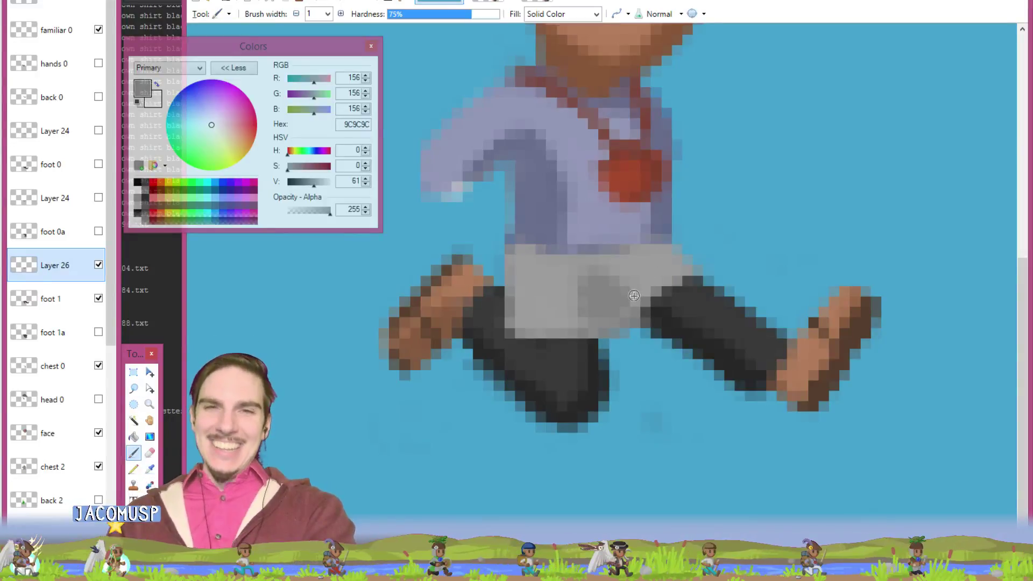
{"action": "left_click_drag", "start_coordinate": [628, 299], "coordinate": [577, 329]}
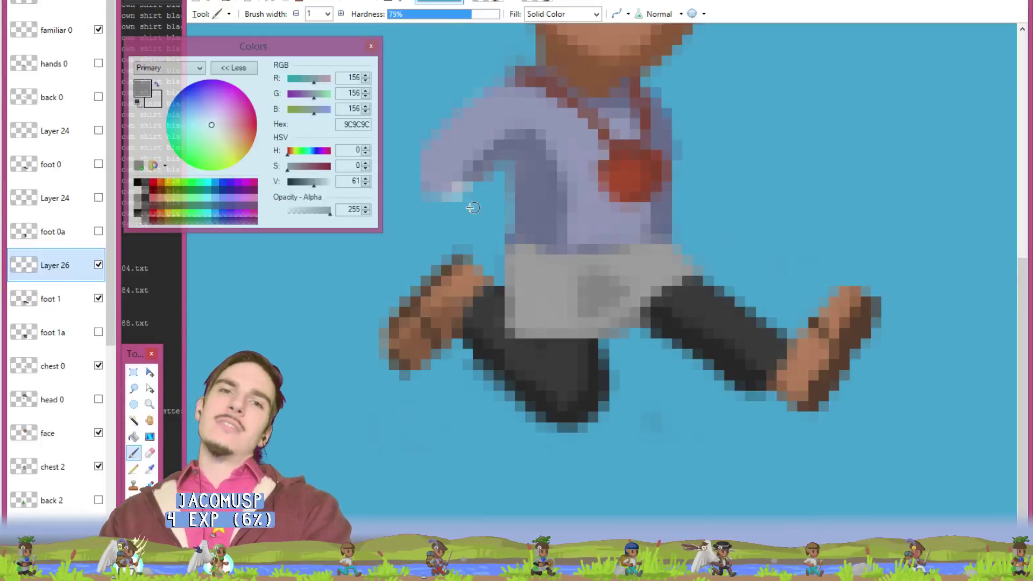
{"action": "key", "text": "k"}
{"action": "left_click", "coordinate": [611, 291]}
{"action": "key", "text": "b"}
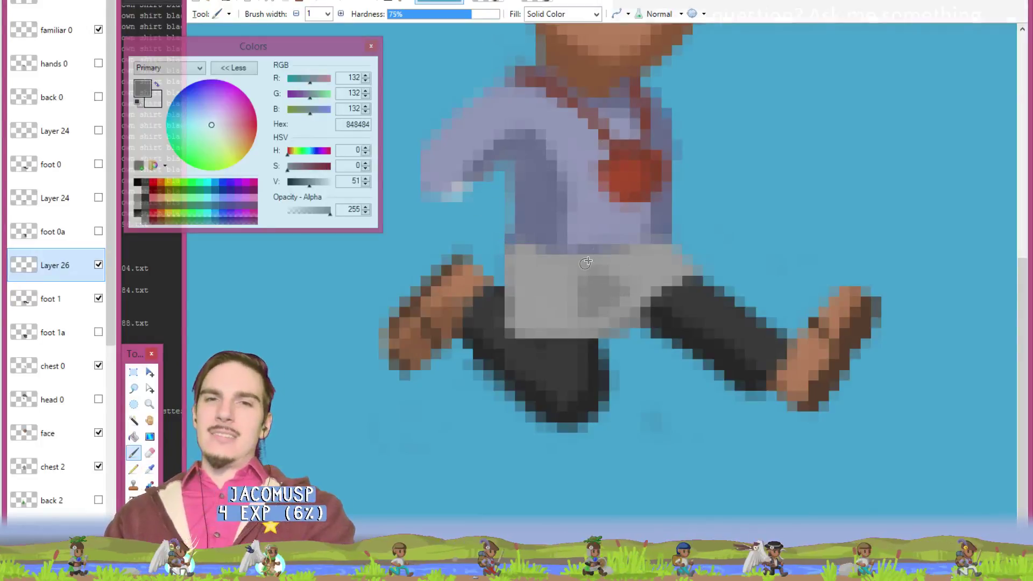
- Erase a thin strip along the skirt's back edge and sample the skirt's light grey 9C9C9C for painting
{"action": "key", "text": "e"}
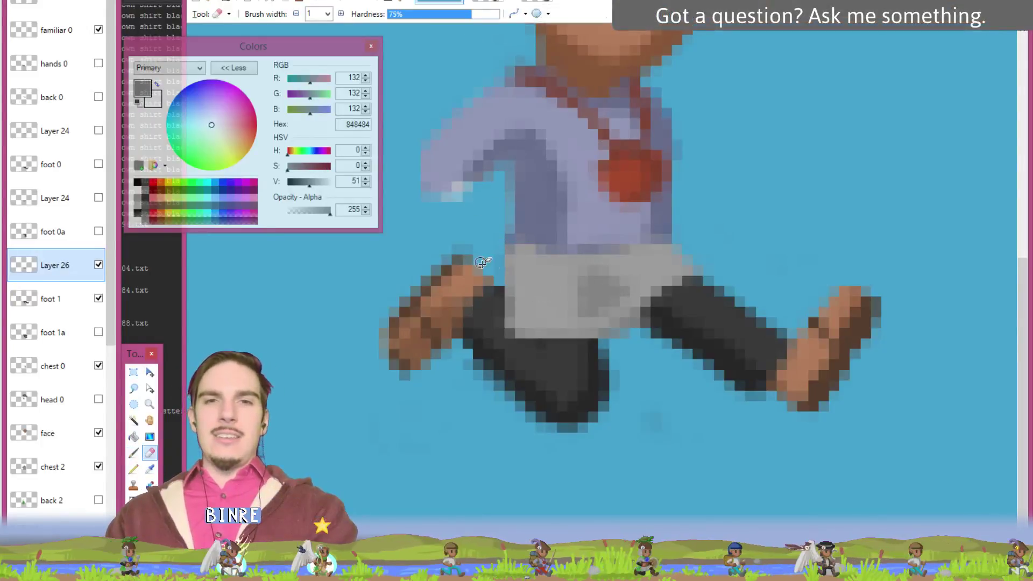
{"action": "mouse_move", "coordinate": [495, 287]}
{"action": "left_mouse_down"}
{"action": "mouse_move", "coordinate": [505, 323]}
{"action": "mouse_move", "coordinate": [511, 293]}
{"action": "left_mouse_up"}
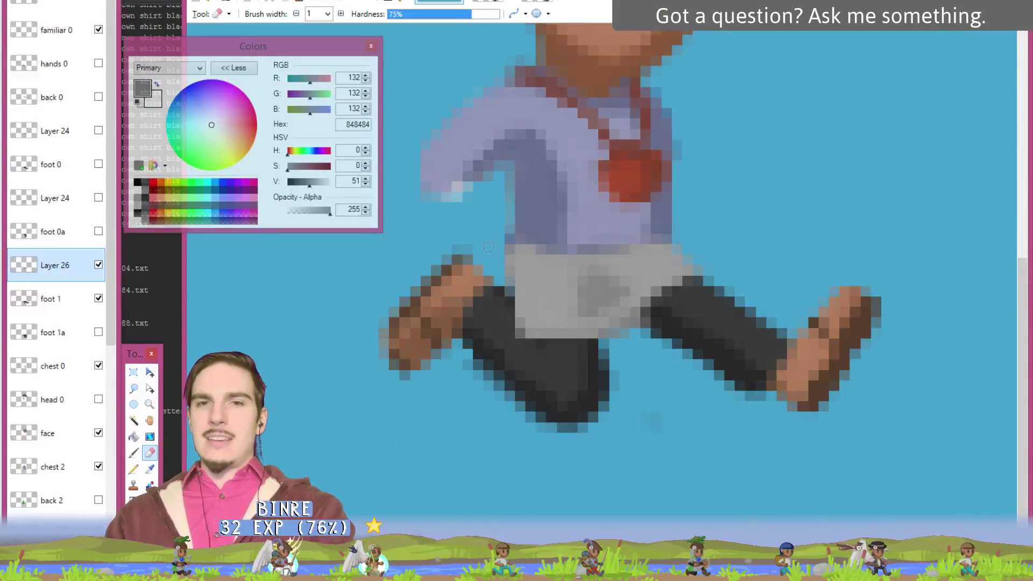
{"action": "key", "text": "k"}
{"action": "left_click", "coordinate": [561, 288]}
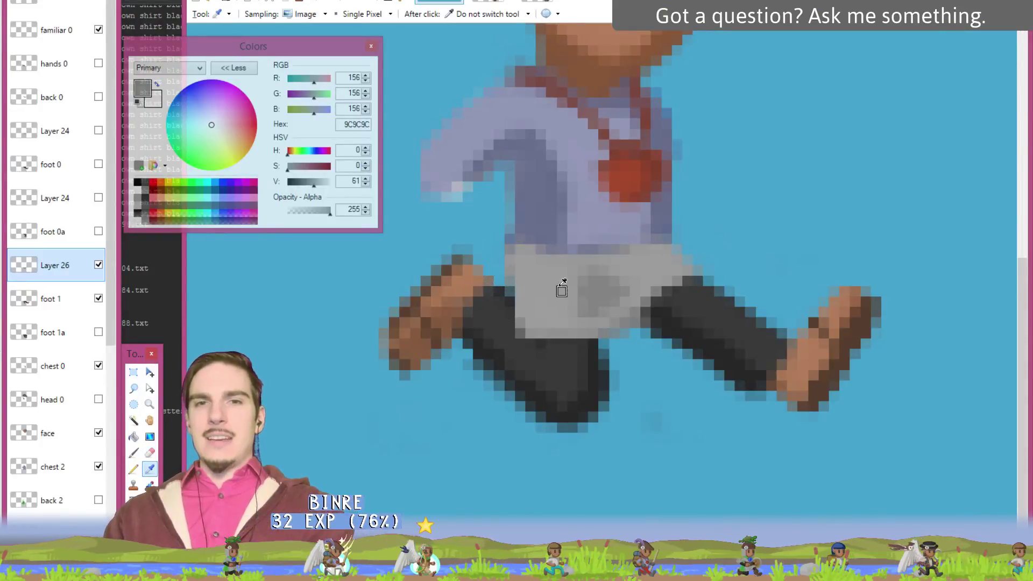
{"action": "key", "text": "b"}
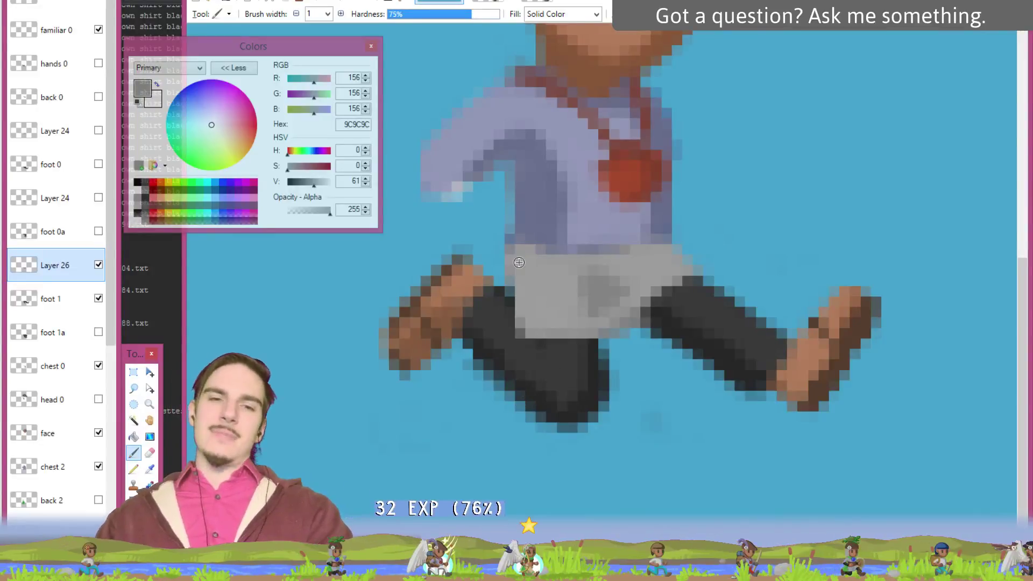
- Set the brush width to 2 and repaint the skirt's back edge in grey 9C9C9C
{"action": "scroll", "coordinate": [583, 259], "scroll_direction": "down", "scroll_amount": 3}
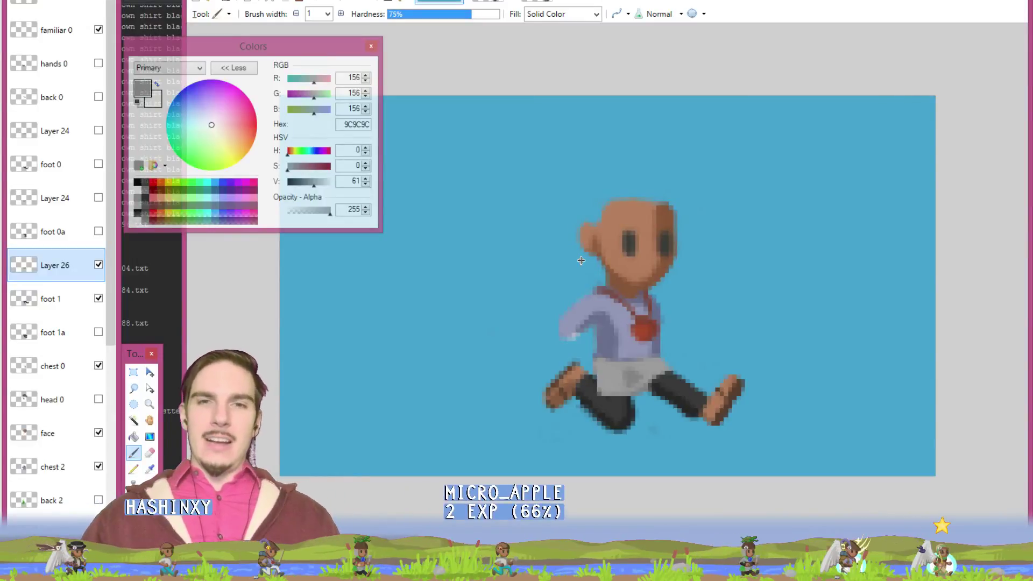
{"action": "scroll", "coordinate": [581, 260], "scroll_direction": "up", "scroll_amount": 3}
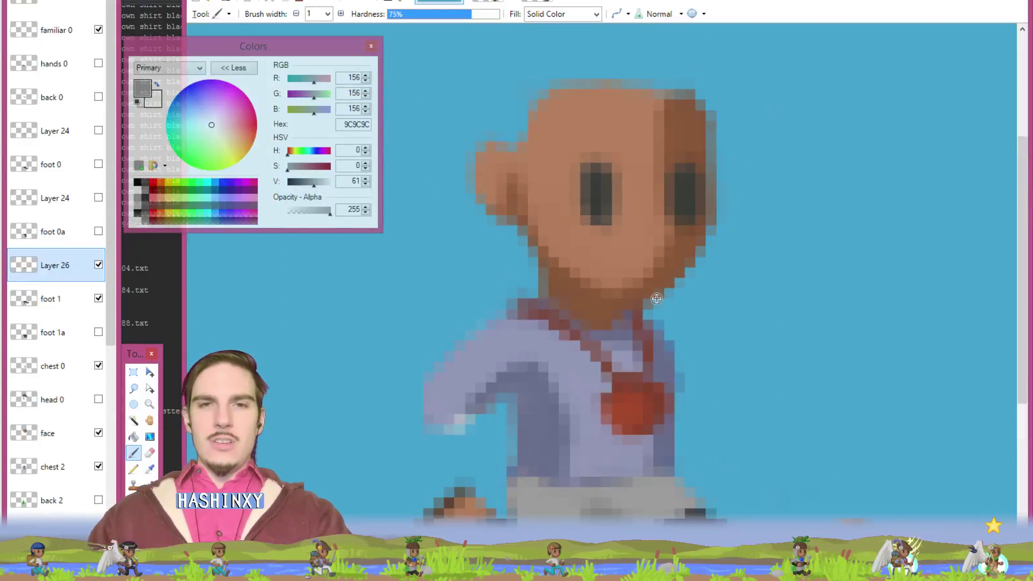
{"action": "scroll", "coordinate": [656, 299], "scroll_direction": "down", "scroll_amount": 3}
{"action": "scroll", "coordinate": [644, 302], "scroll_direction": "up", "scroll_amount": 1}
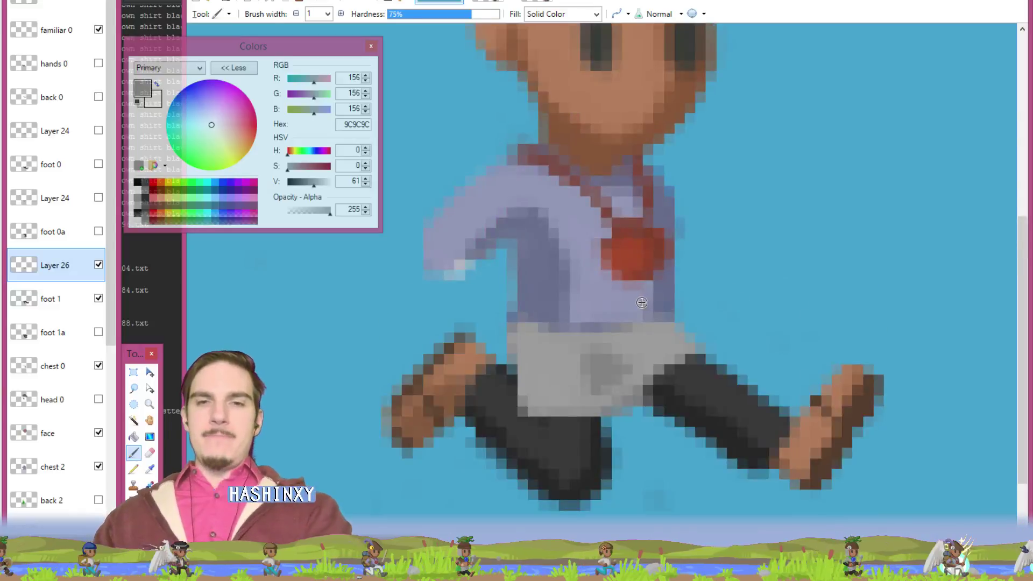
{"action": "key", "text": "k"}
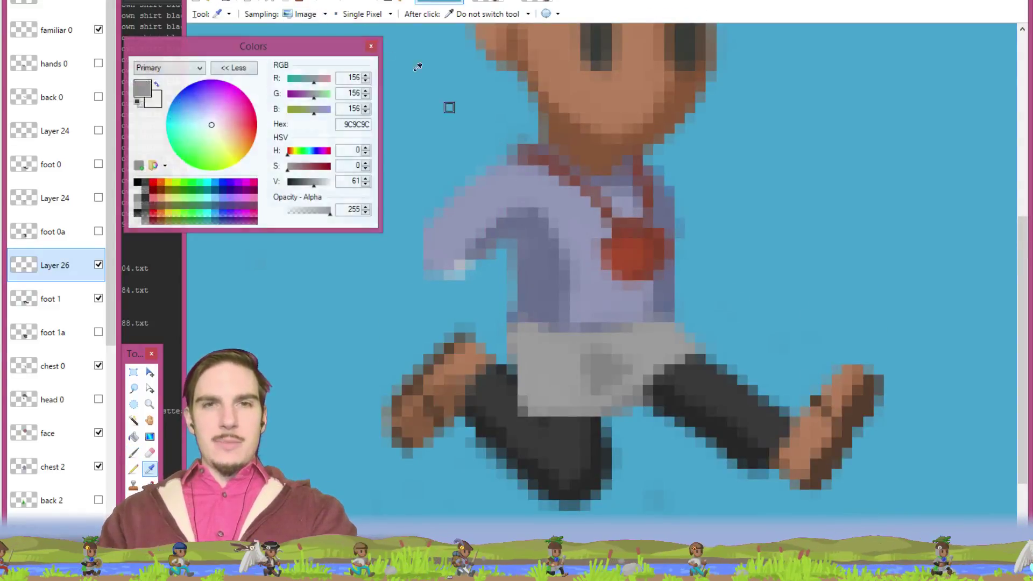
{"action": "key", "text": "b"}
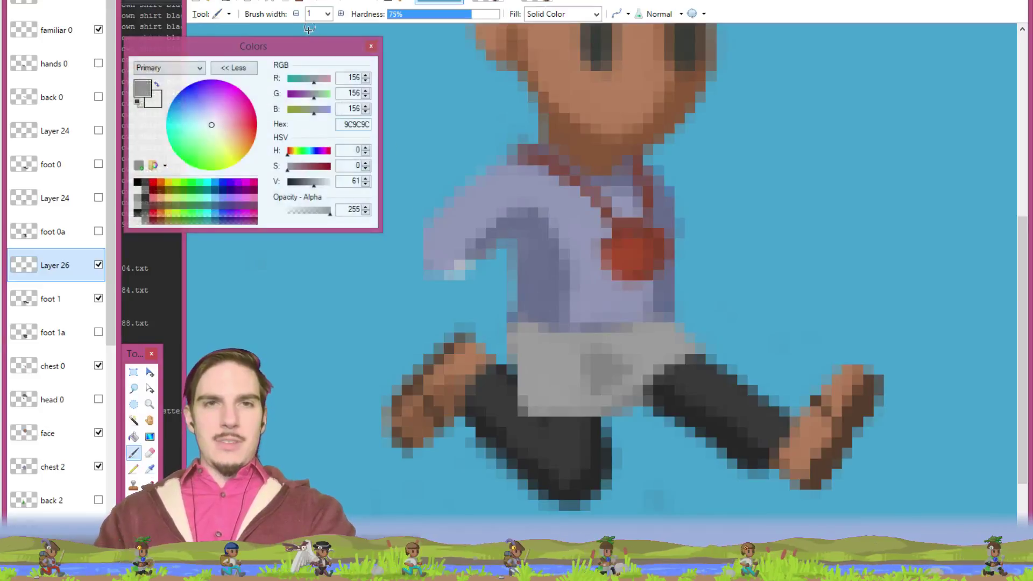
{"action": "left_click", "coordinate": [340, 14]}
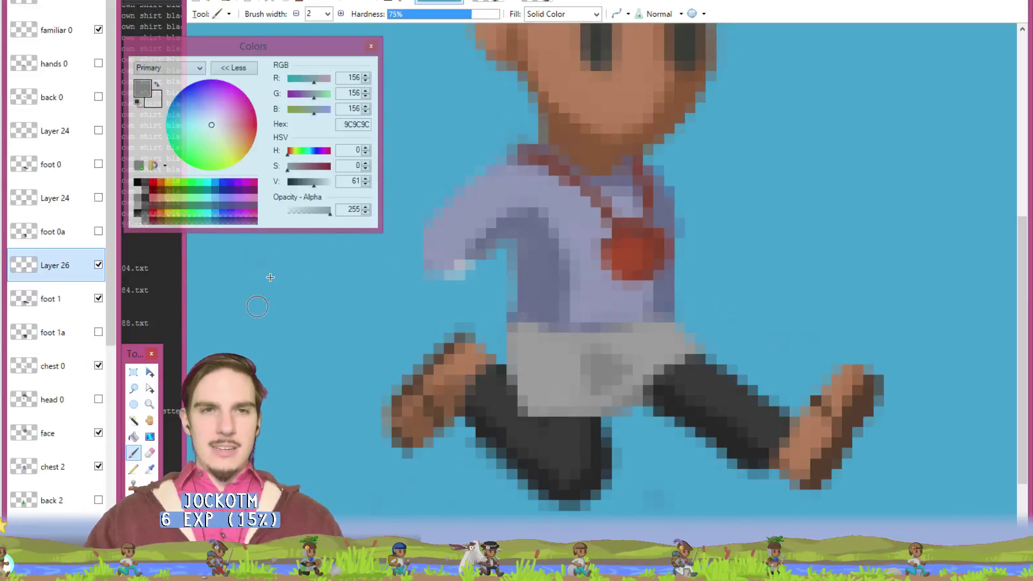
- Add a new layer, move it directly beneath foot 1, and hide the foot 1 layer
{"action": "key", "text": "ctrl+shift+n"}
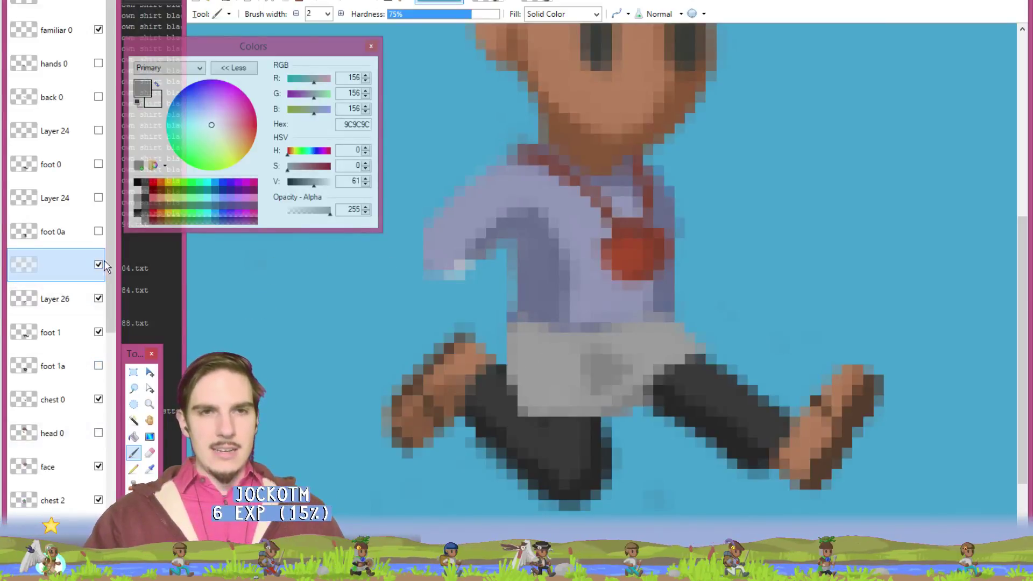
{"action": "left_click_drag", "start_coordinate": [79, 266], "coordinate": [81, 346]}
{"action": "left_click", "coordinate": [98, 300]}
{"action": "left_click", "coordinate": [98, 265]}
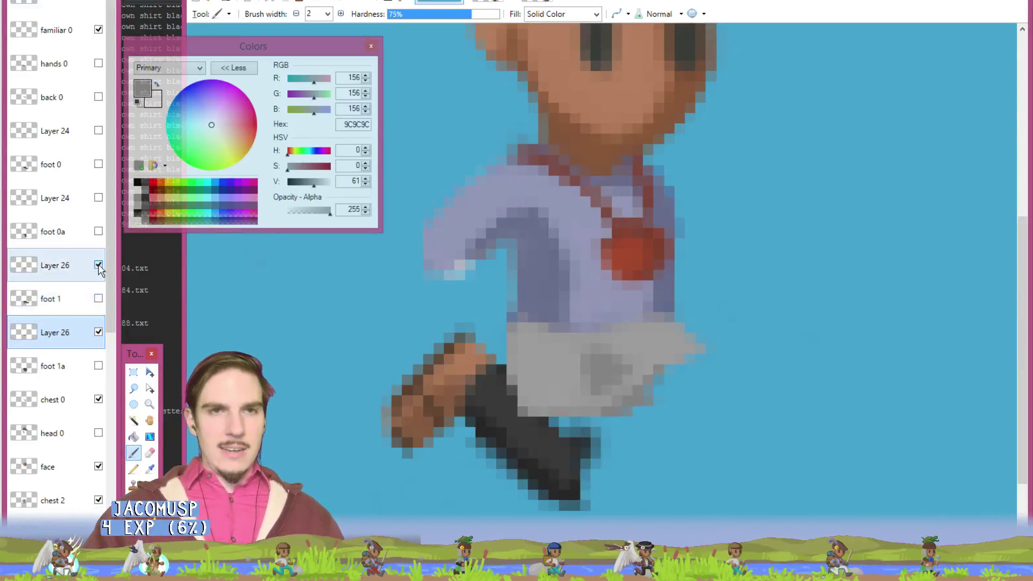
- Hide the Layer 26 above foot 1, show foot 1a, and swap foot 3 for foot 3a
{"action": "left_click", "coordinate": [98, 30]}
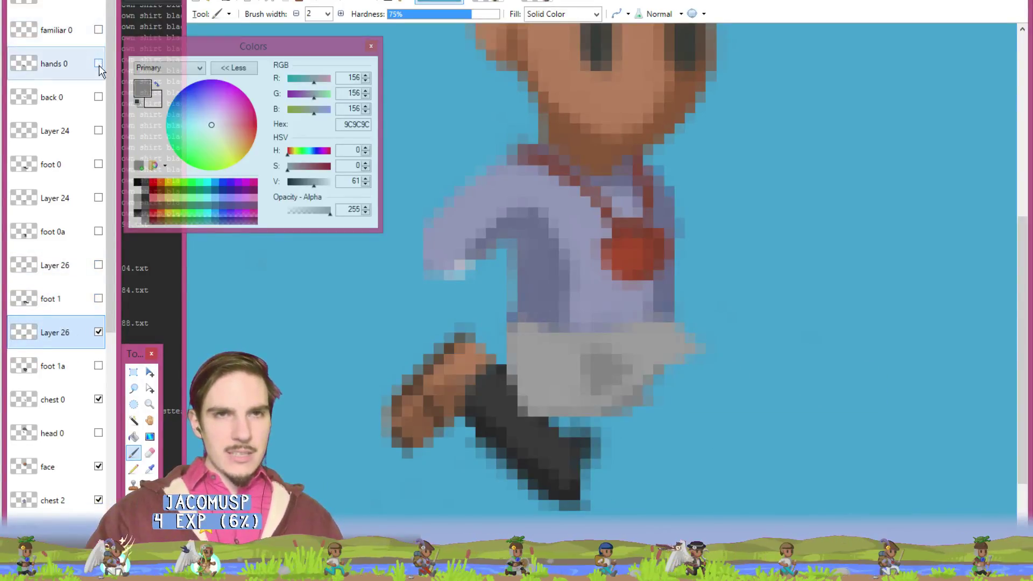
{"action": "left_click", "coordinate": [98, 30]}
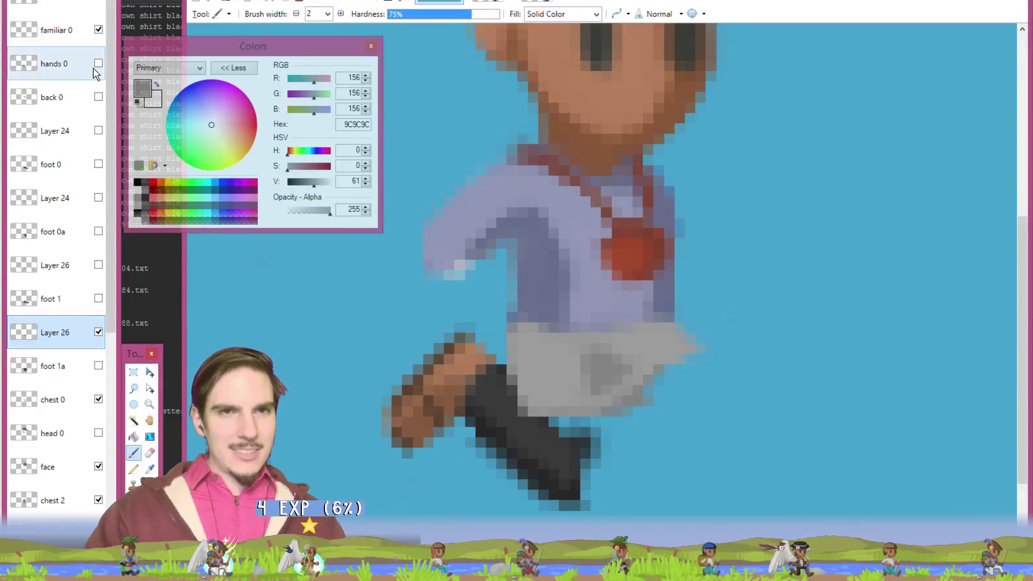
{"action": "left_click", "coordinate": [98, 366]}
{"action": "scroll", "coordinate": [100, 376], "scroll_direction": "down", "scroll_amount": 3}
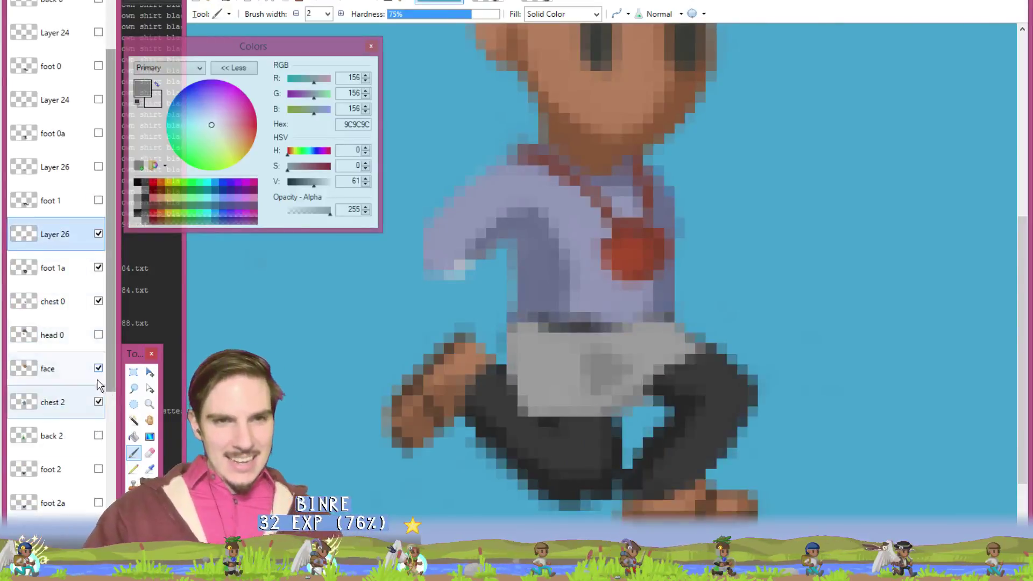
{"action": "scroll", "coordinate": [96, 425], "scroll_direction": "down", "scroll_amount": 3}
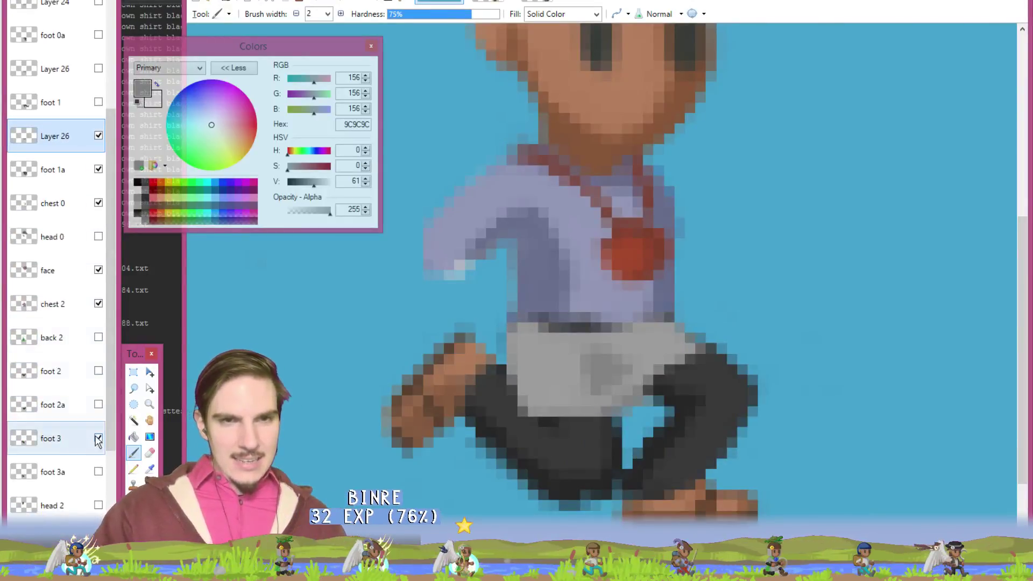
{"action": "left_click", "coordinate": [99, 472]}
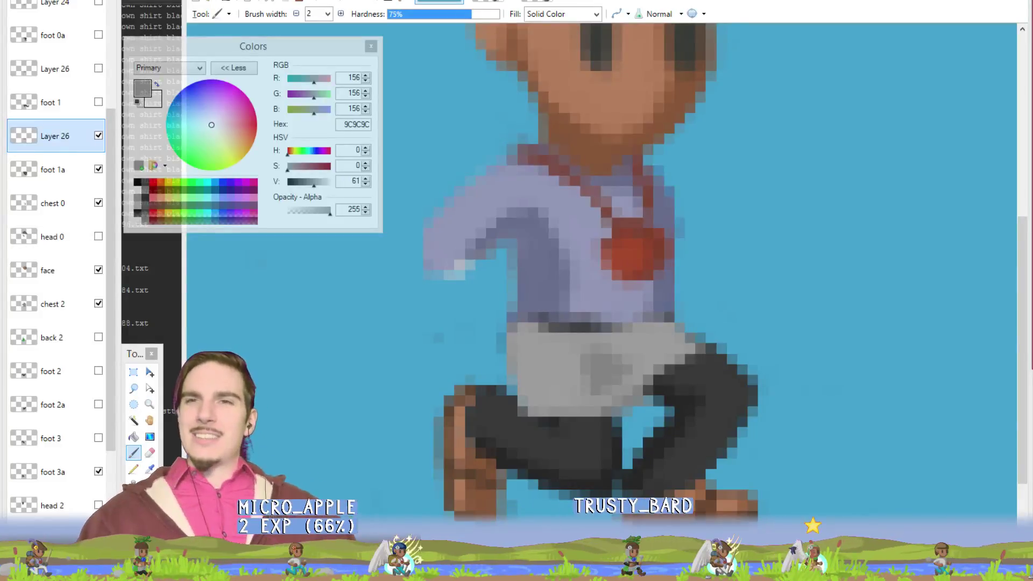
- Switch to the tk event window, review the baker bonus message through its closing % sign, and move the window out of view
{"action": "key", "text": "alt+Tab"}
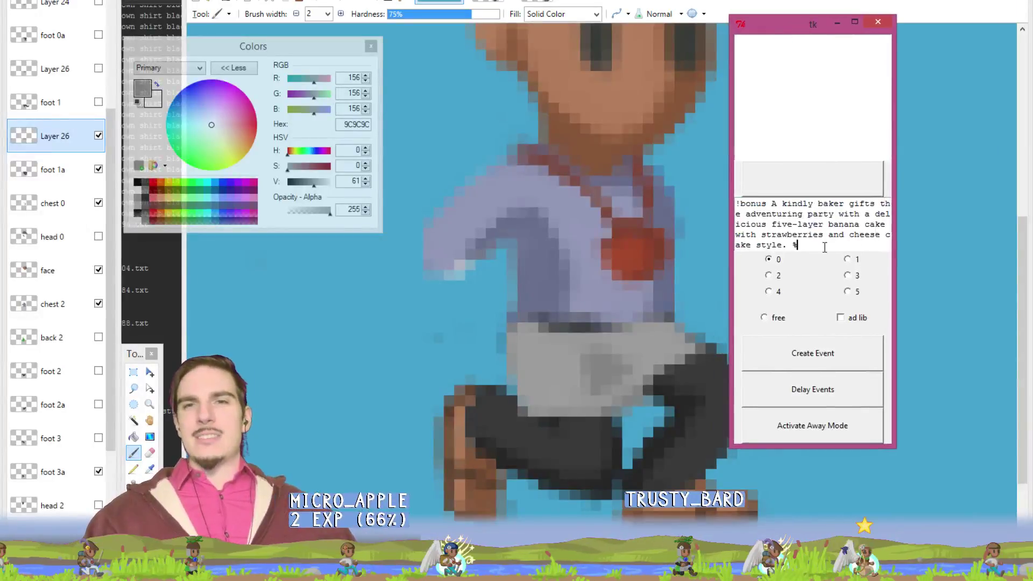
{"action": "left_click_drag", "start_coordinate": [820, 246], "coordinate": [775, 205]}
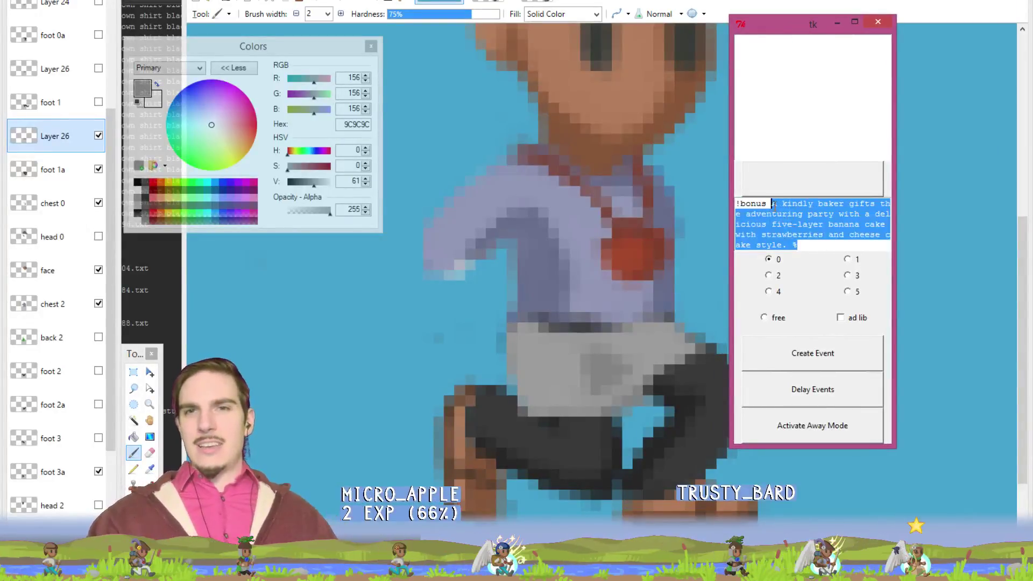
{"action": "left_click", "coordinate": [822, 248]}
{"action": "left_click_drag", "start_coordinate": [811, 248], "coordinate": [792, 246]}
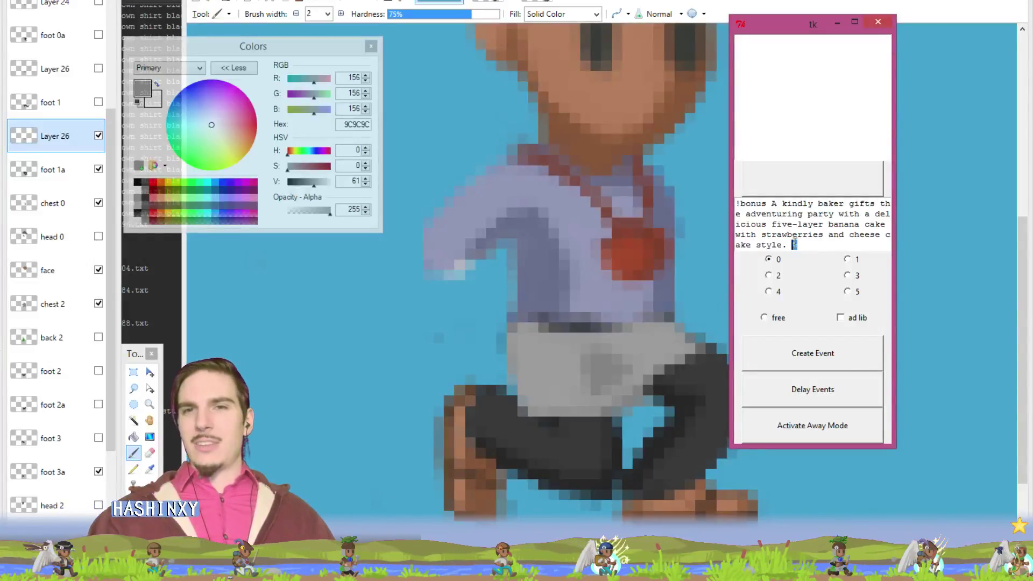
{"action": "left_click", "coordinate": [795, 245]}
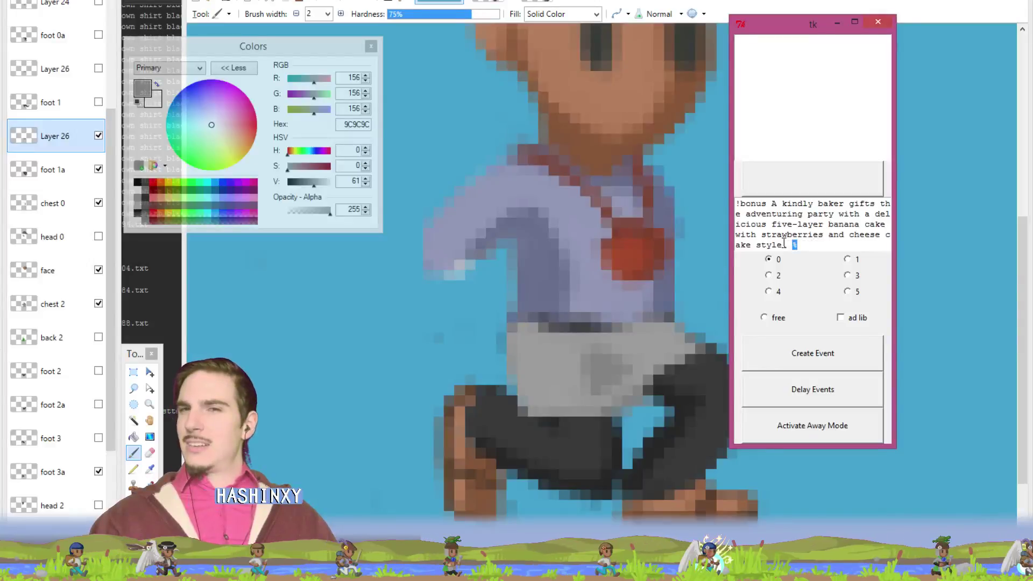
{"action": "left_click_drag", "start_coordinate": [781, 245], "coordinate": [786, 242]}
{"action": "key", "text": "End"}
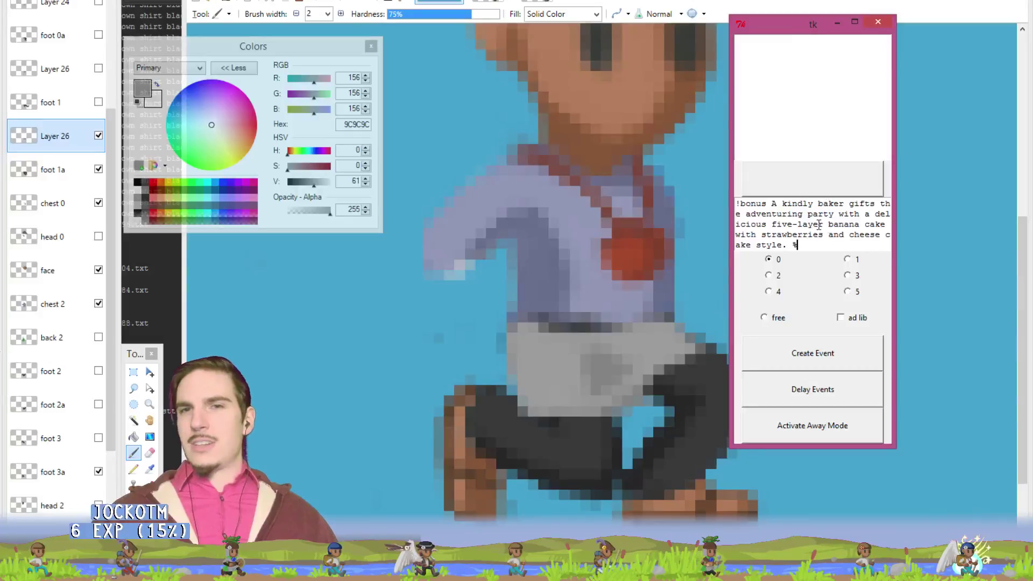
{"action": "left_click_drag", "start_coordinate": [788, 23], "coordinate": [1032, 8]}
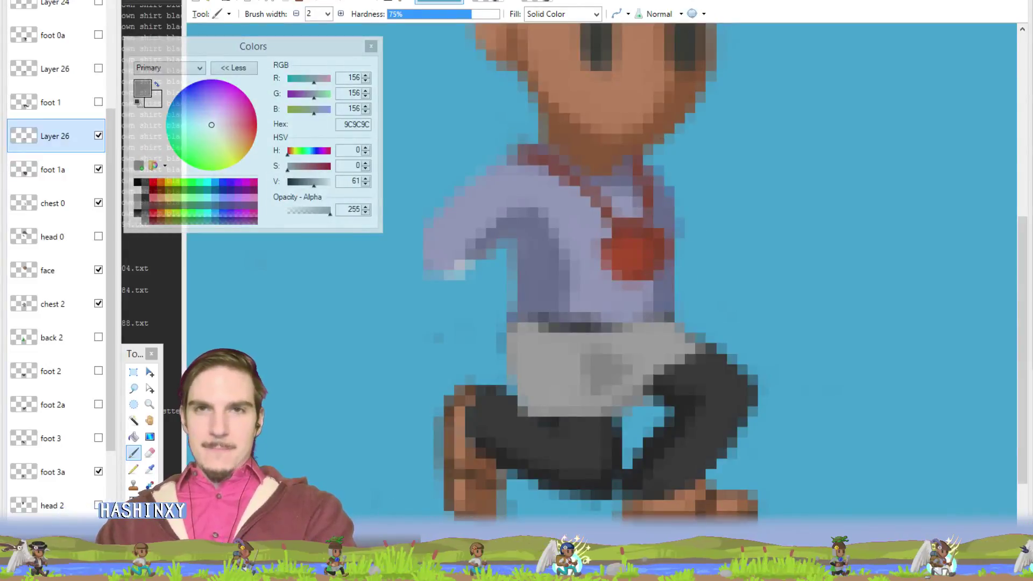
- Set the brush width to 1 and trim the back edge of the skirt's shaded patch using 9C9C9C
{"action": "key", "text": "k"}
{"action": "key", "text": "b"}
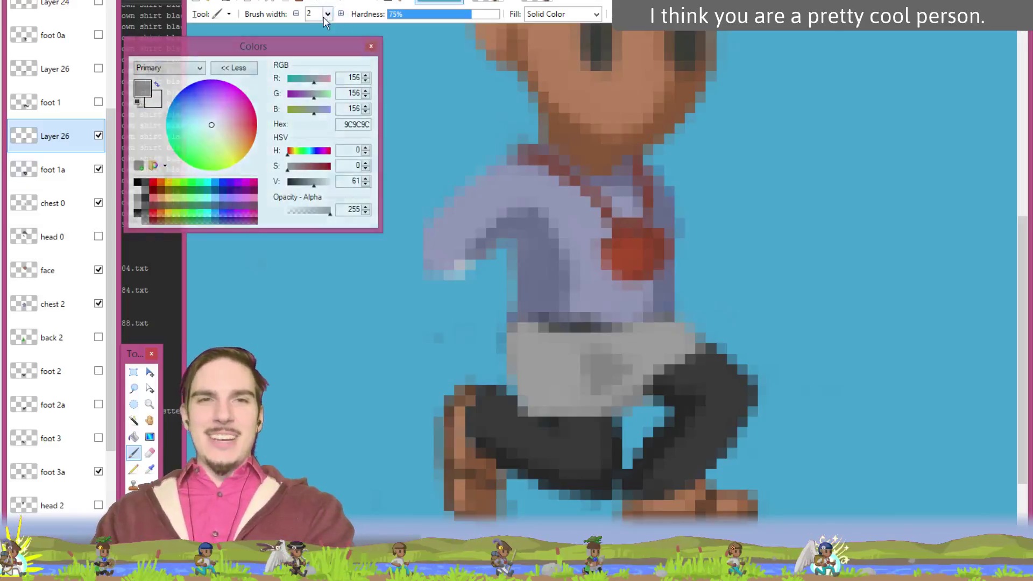
{"action": "left_click", "coordinate": [296, 13]}
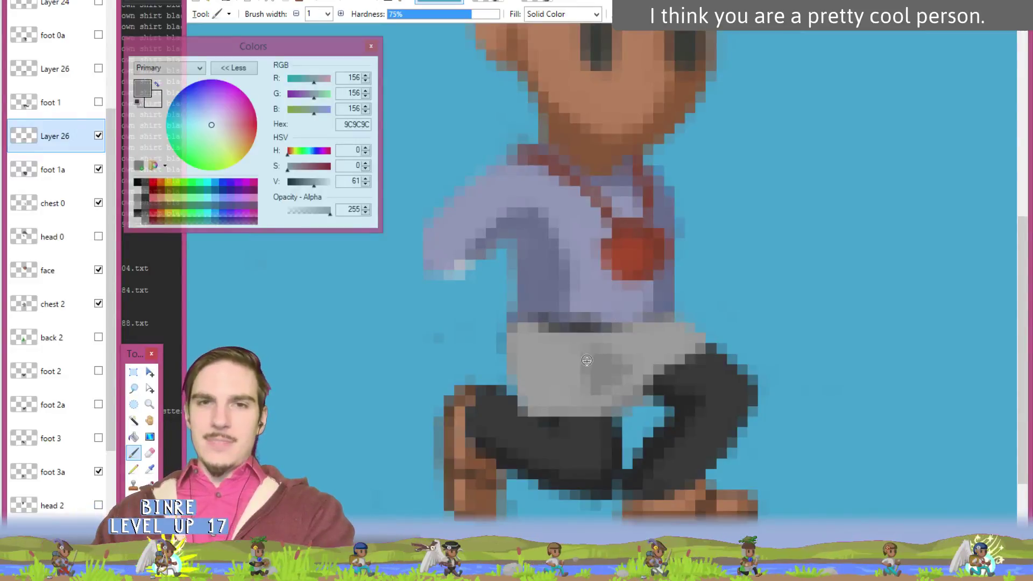
{"action": "key", "text": "e"}
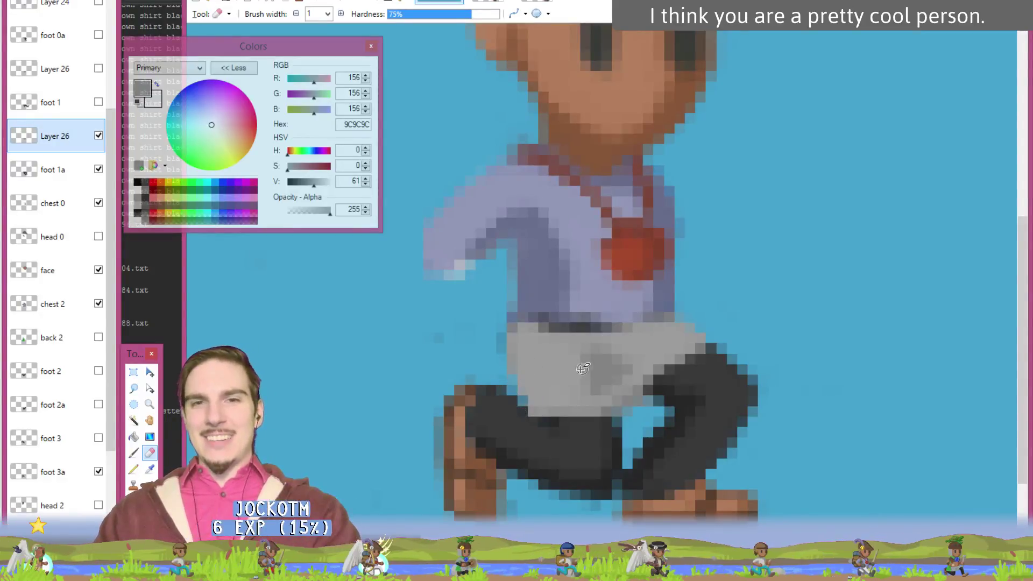
{"action": "key", "text": "k"}
{"action": "key", "text": "b"}
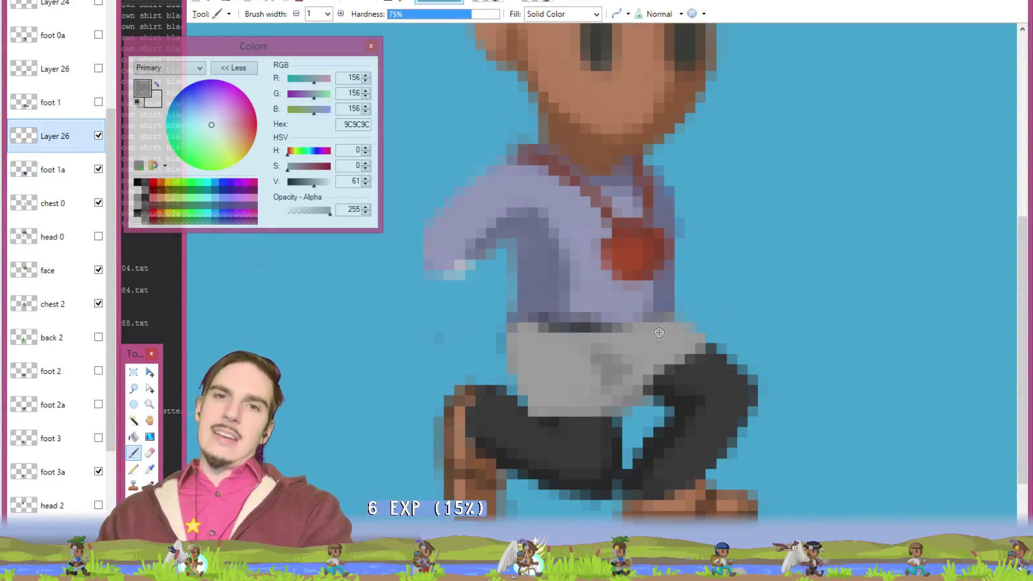
- Extend the upper part of the skirt's shaded patch with 848484 and resample the light grey 9C9C9C
{"action": "key", "text": "k"}
{"action": "left_click", "coordinate": [617, 367]}
{"action": "key", "text": "b"}
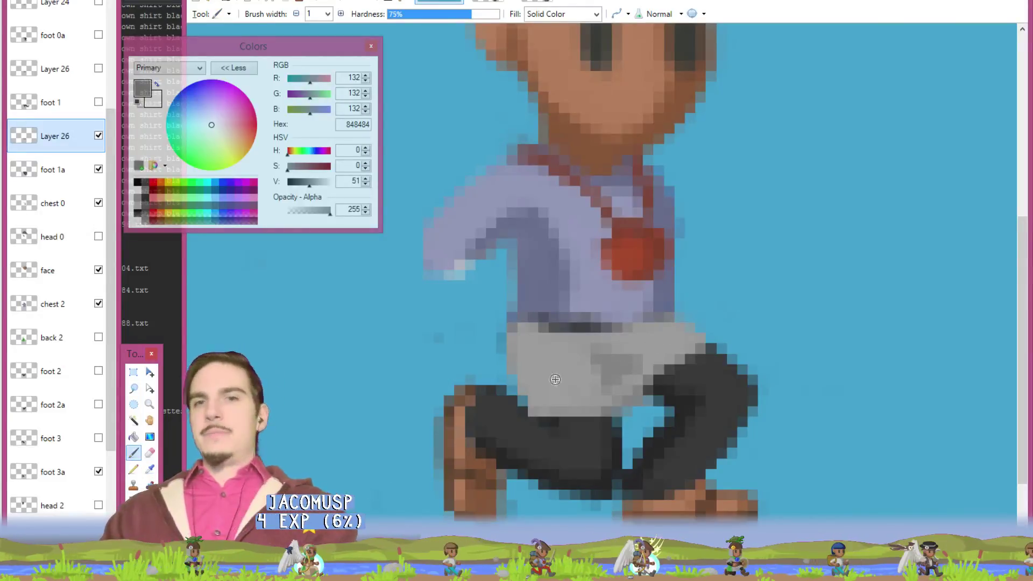
{"action": "key", "text": "k"}
{"action": "left_click", "coordinate": [658, 340]}
{"action": "key", "text": "b"}
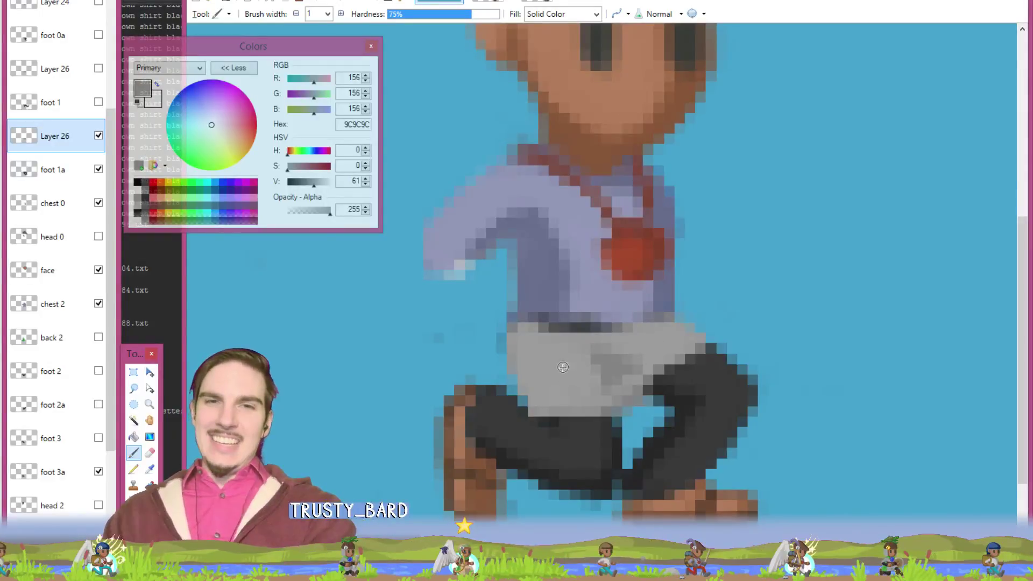
- On the foot 1a layer, erase the dark strip of pants showing above the skirt's waist
{"action": "key", "text": "e"}
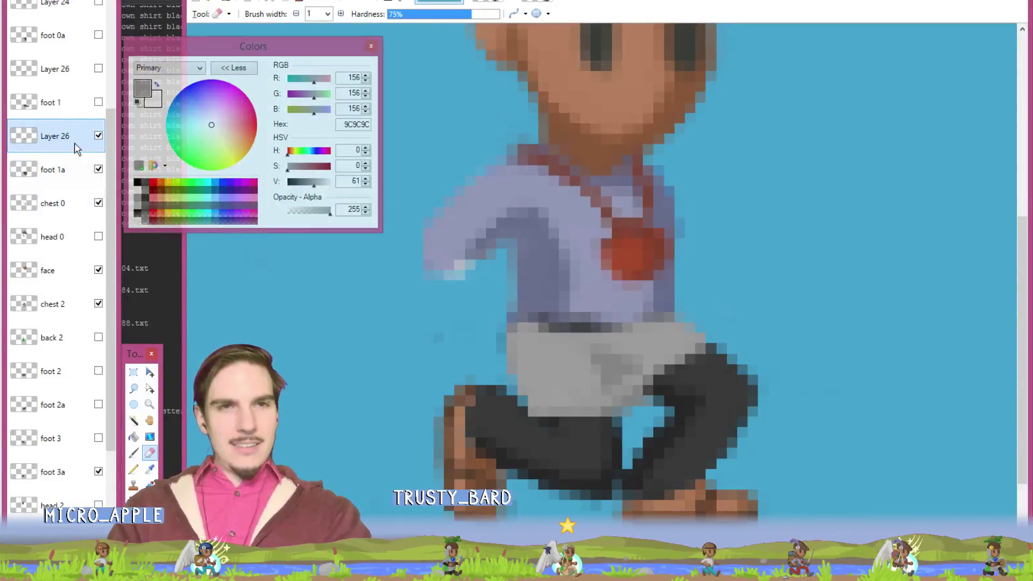
{"action": "left_click", "coordinate": [63, 164]}
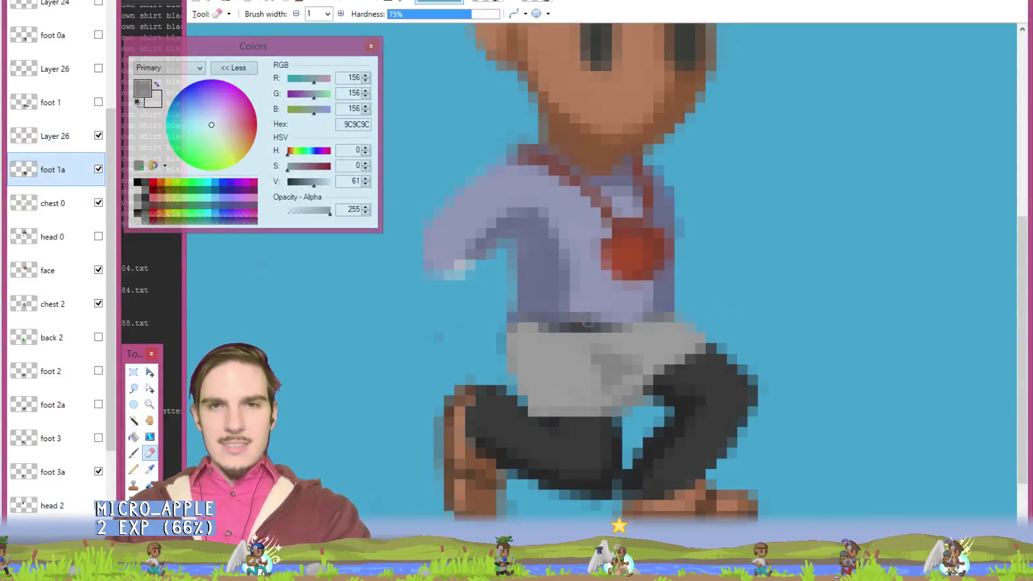
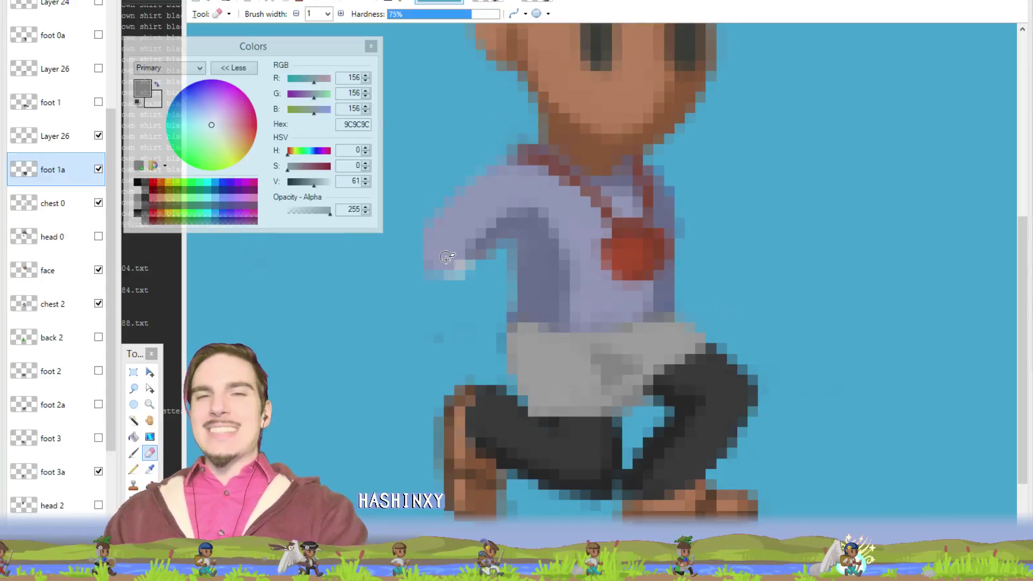
{"action": "left_click", "coordinate": [442, 332]}
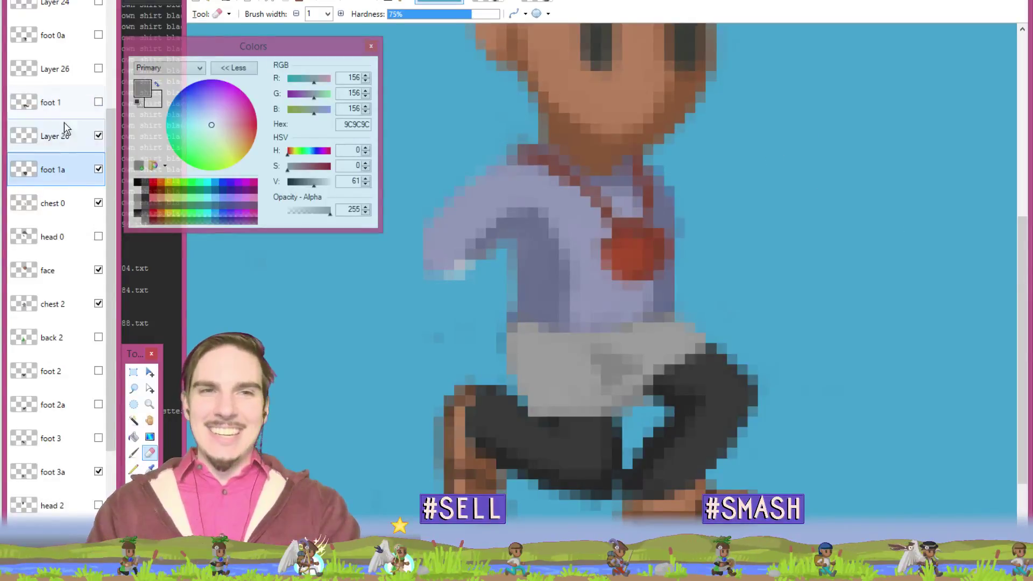
- Try to erase the stray dark speck behind the character, going through Layer 26, foot 1a, foot 1, face, chest 2 and foot 3a
{"action": "left_click", "coordinate": [65, 138]}
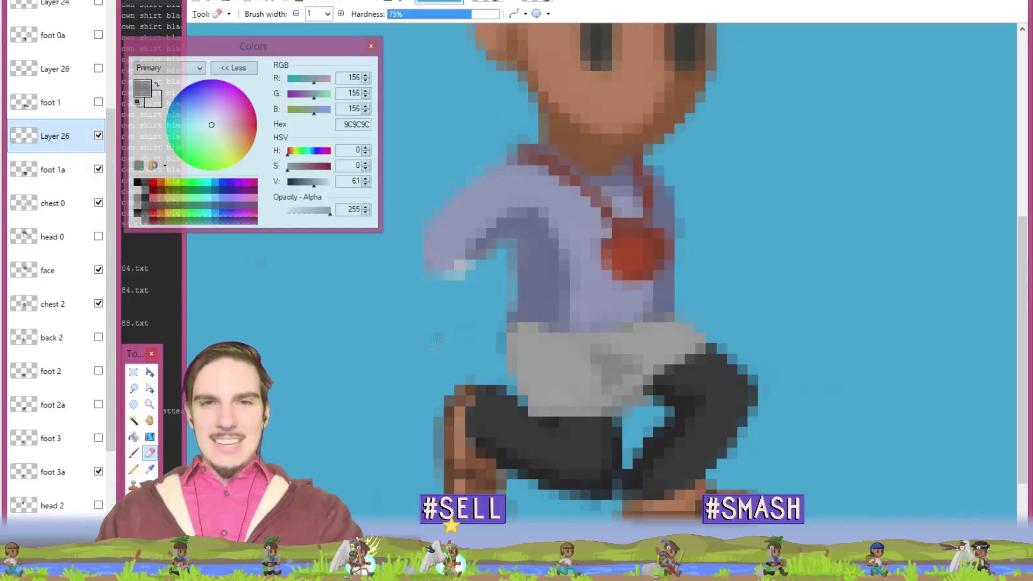
{"action": "left_click", "coordinate": [83, 169]}
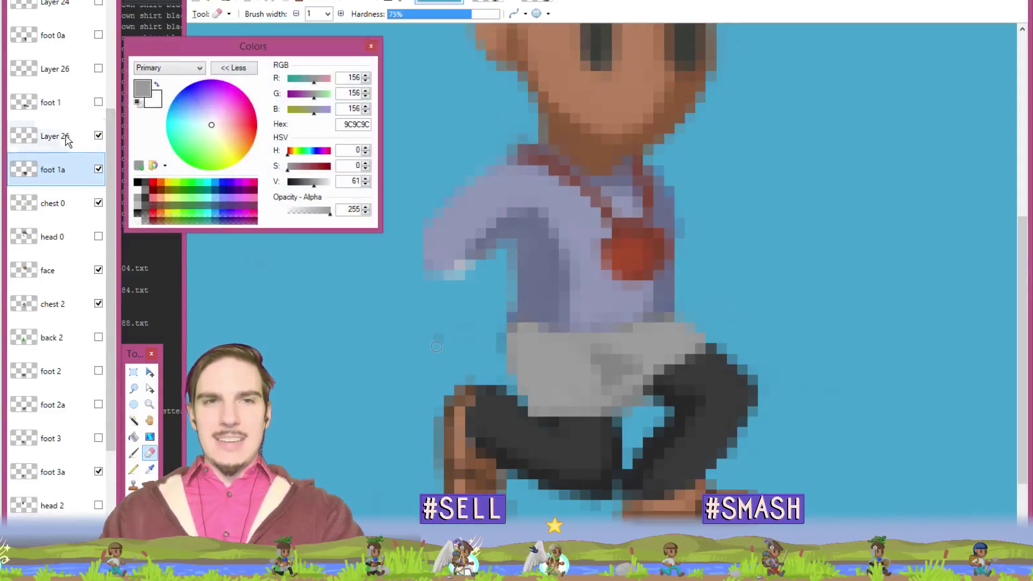
{"action": "left_click", "coordinate": [81, 209]}
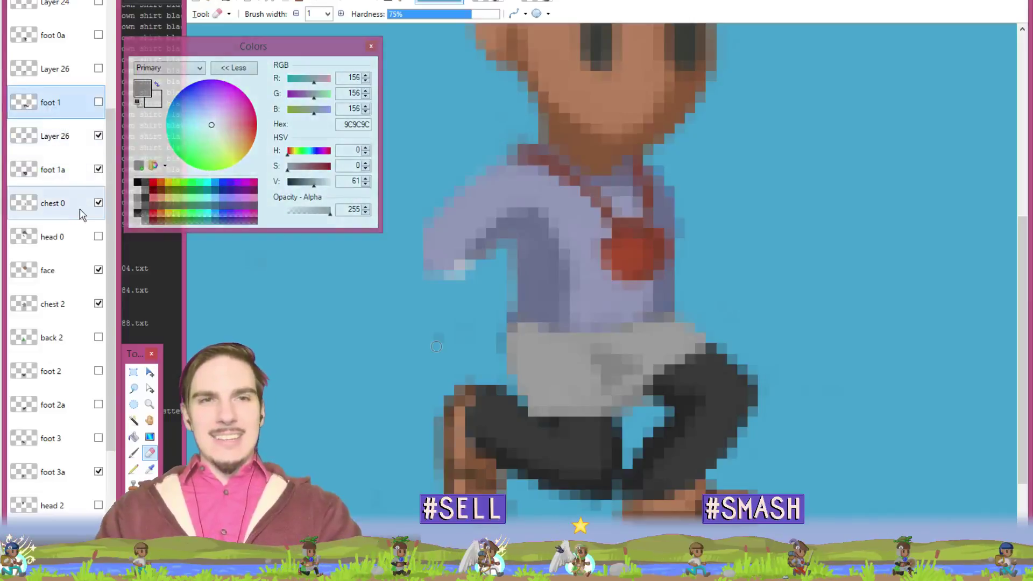
{"action": "left_click", "coordinate": [82, 276]}
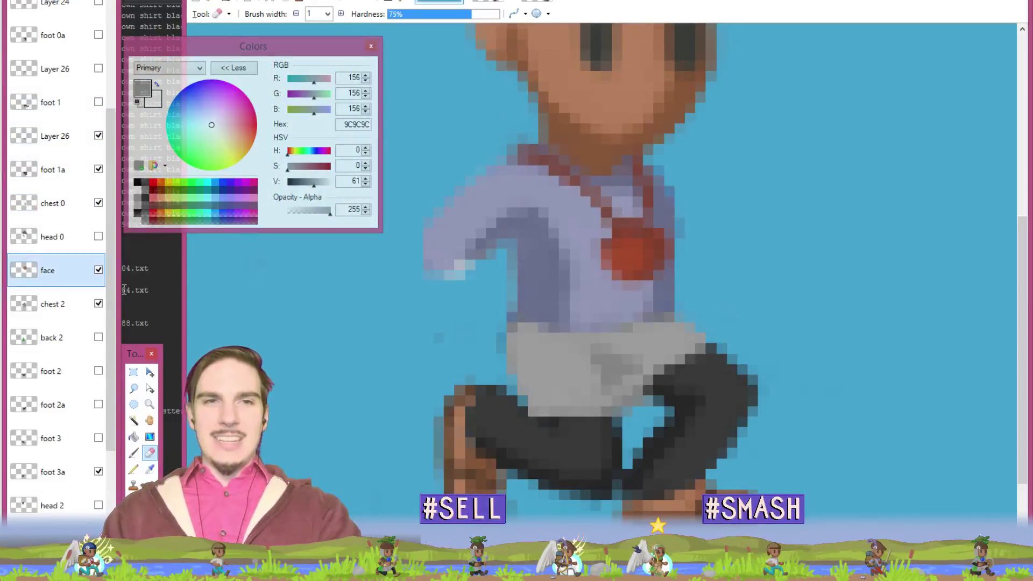
{"action": "left_click", "coordinate": [82, 303]}
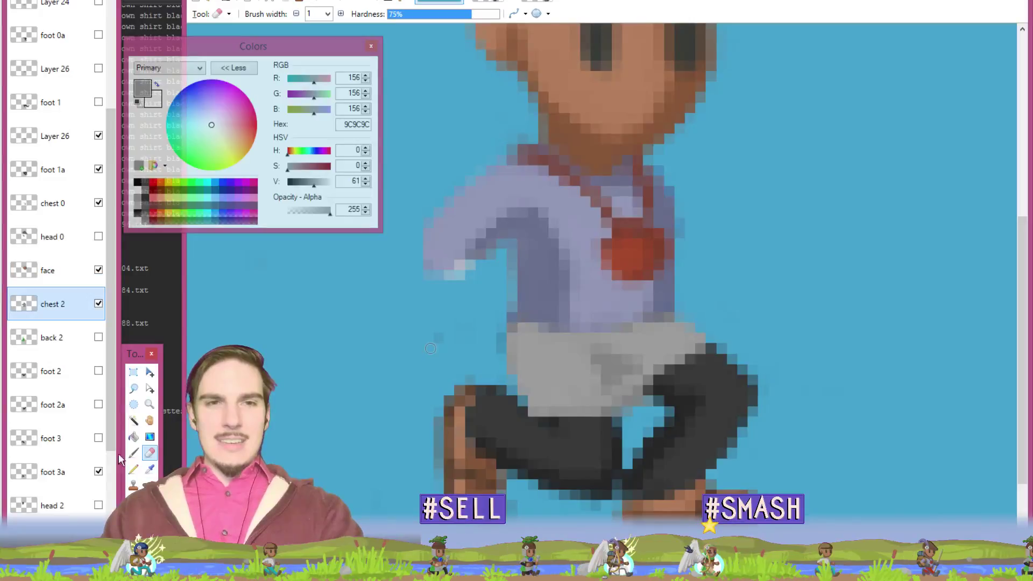
{"action": "left_click", "coordinate": [64, 472]}
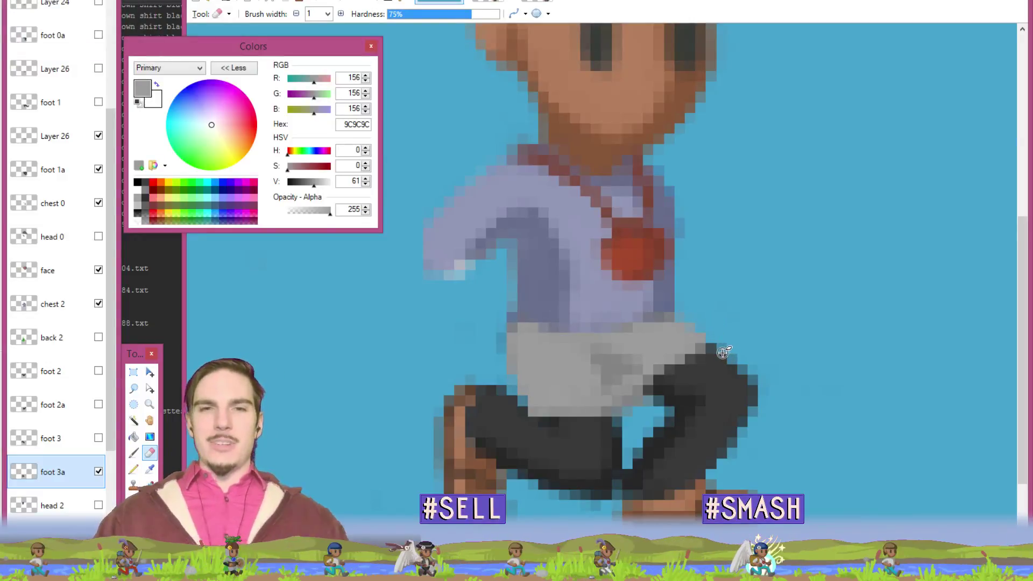
{"action": "key", "text": "ctrl+z"}
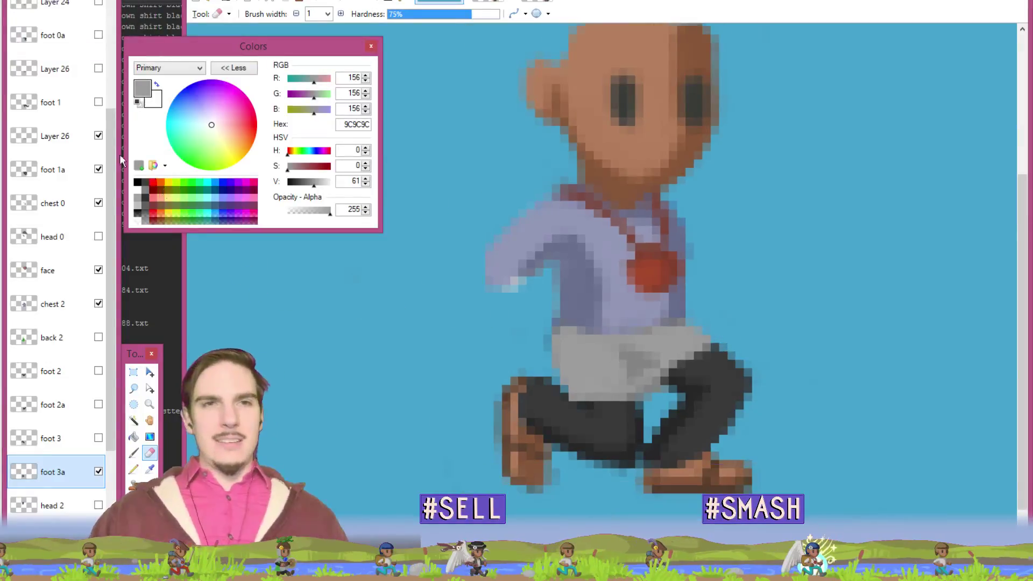
- Show foot 1, foot 0a and foot 0 together with the Layer 26 and Layer 24 skirt layers above them
{"action": "left_click", "coordinate": [98, 102]}
{"action": "left_click", "coordinate": [98, 69]}
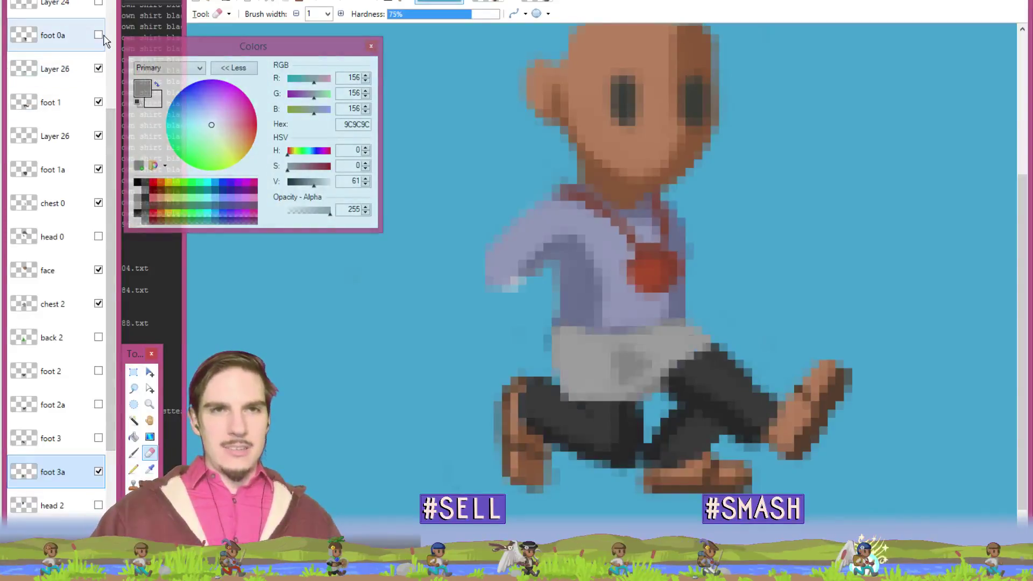
{"action": "left_click", "coordinate": [104, 40]}
{"action": "left_click", "coordinate": [98, 35]}
{"action": "left_click", "coordinate": [98, 3]}
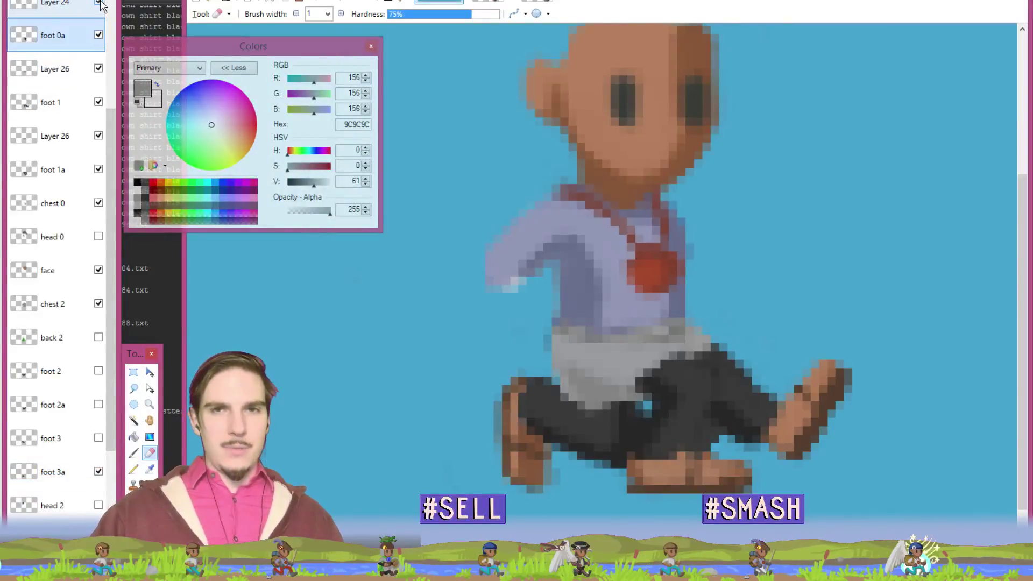
{"action": "scroll", "coordinate": [85, 54], "scroll_direction": "up", "scroll_amount": 3}
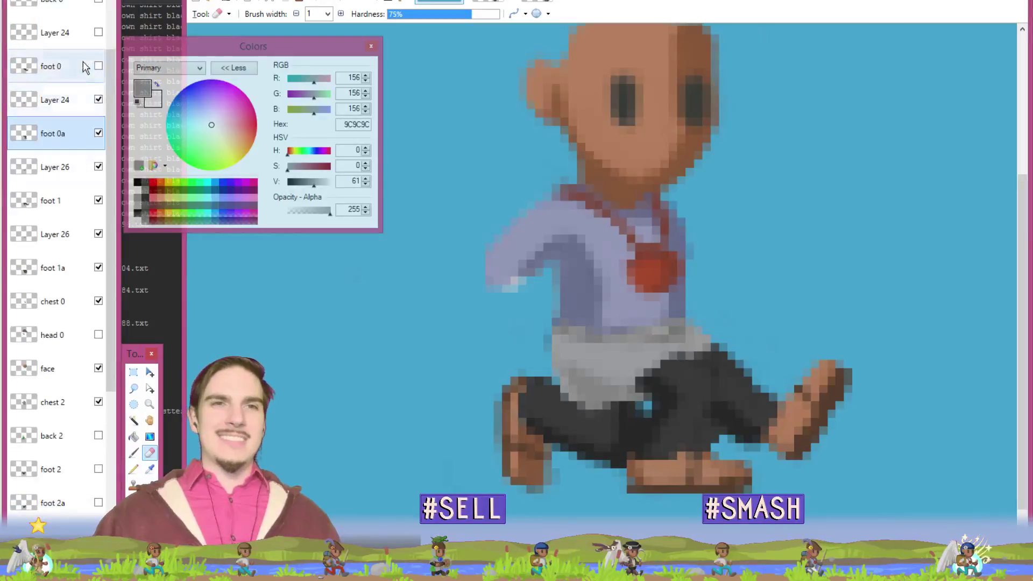
{"action": "left_click", "coordinate": [99, 67]}
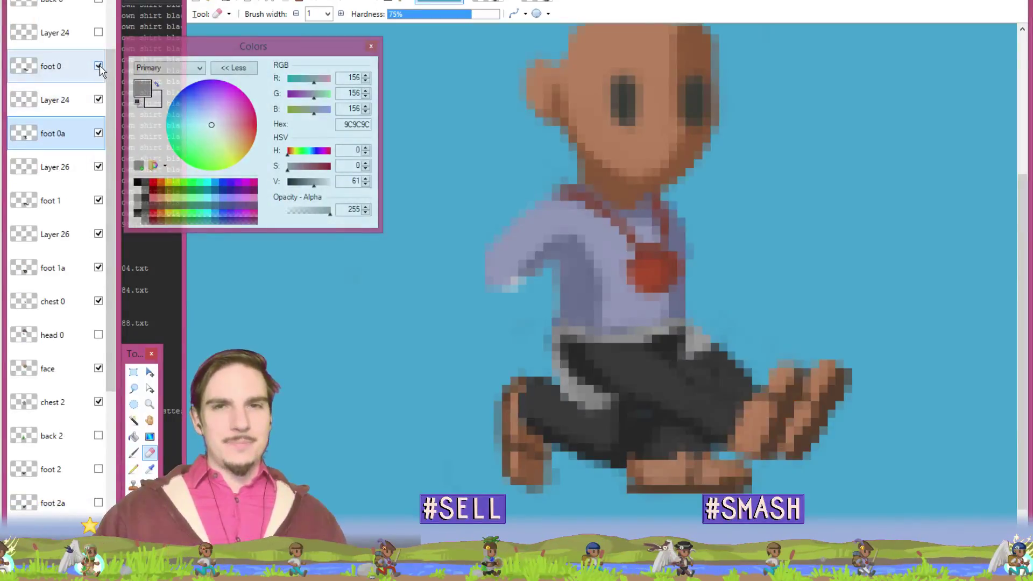
{"action": "left_click", "coordinate": [98, 32]}
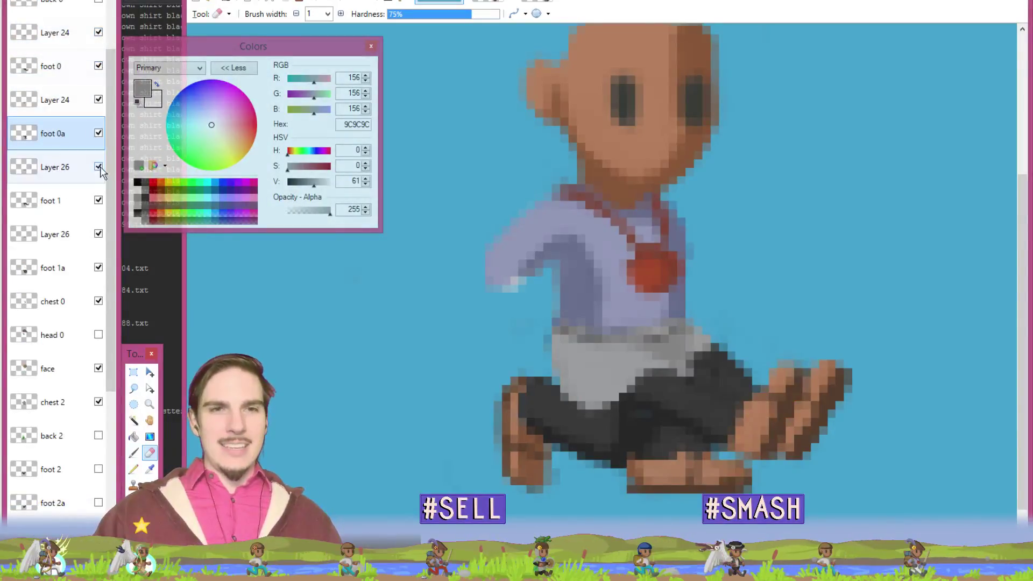
- Show the foot 2, foot 3 and foot 2a layers so that all the leg poses overlap
{"action": "scroll", "coordinate": [91, 178], "scroll_direction": "down", "scroll_amount": 3}
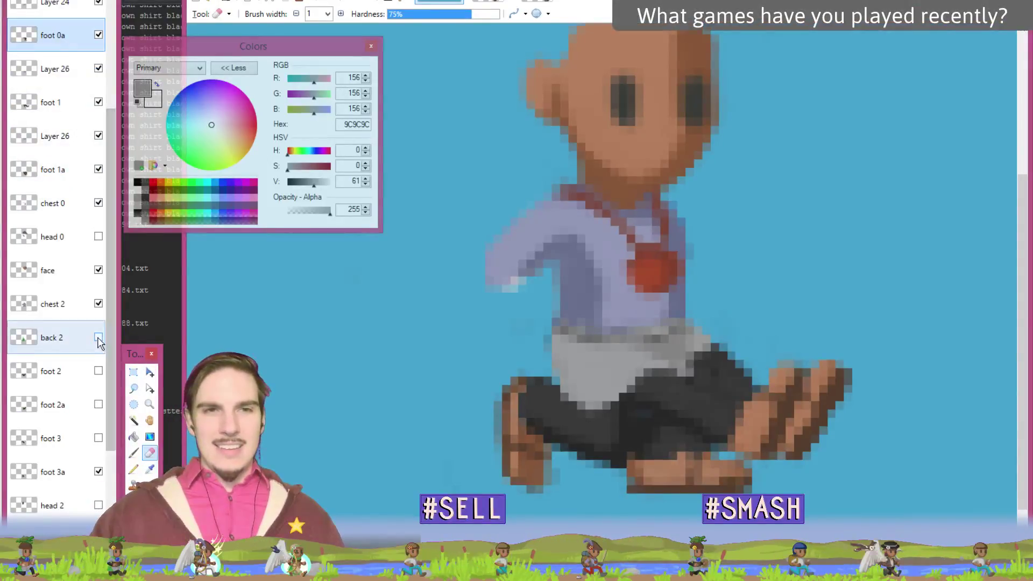
{"action": "left_click", "coordinate": [99, 371]}
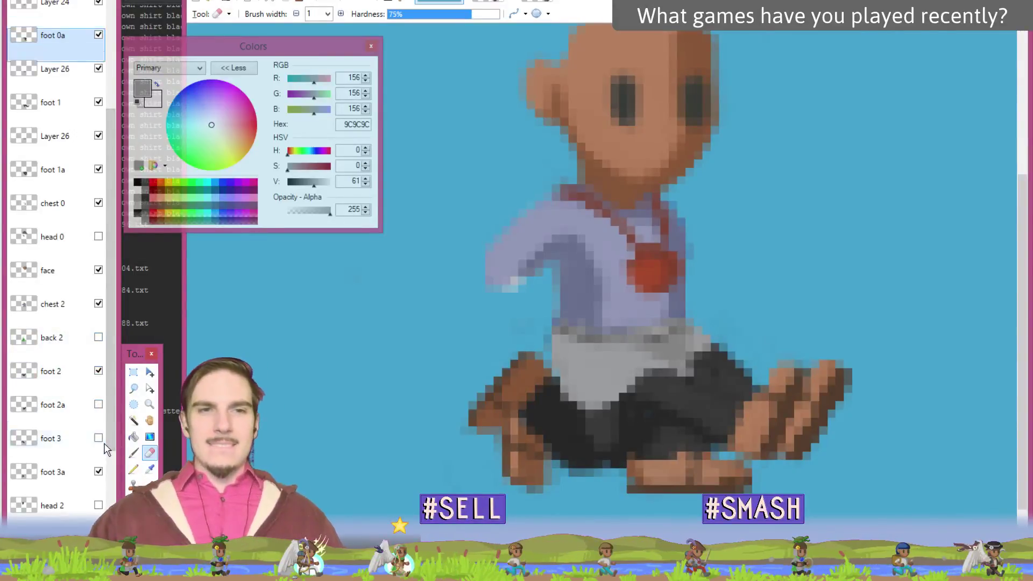
{"action": "left_click", "coordinate": [92, 437]}
{"action": "left_click", "coordinate": [99, 437]}
{"action": "left_click", "coordinate": [98, 405]}
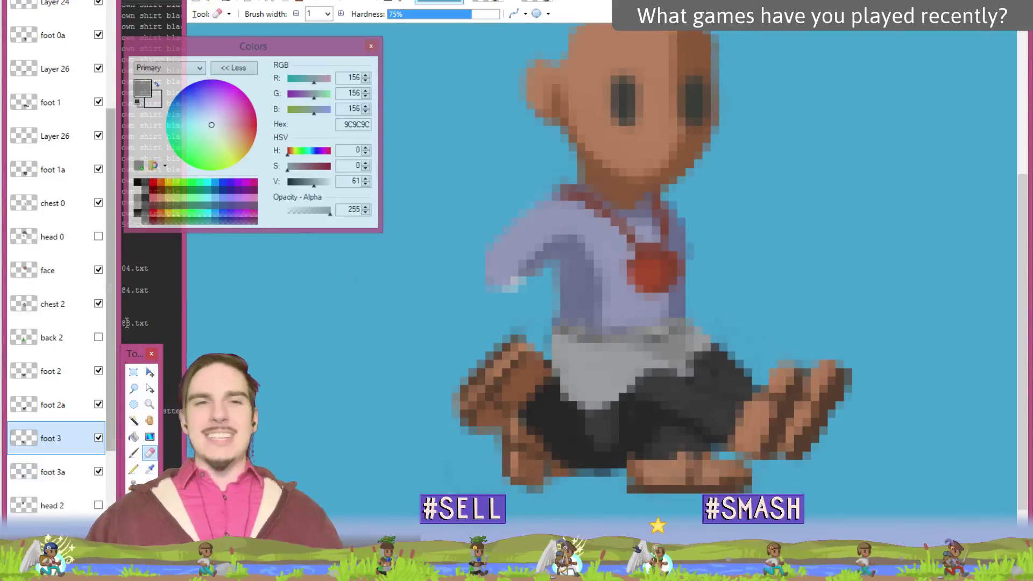
- Select a rectangle enclosing all the leg poses and open data.txt from the black_pants_arttest folder in File Explorer
{"action": "left_click", "coordinate": [134, 372]}
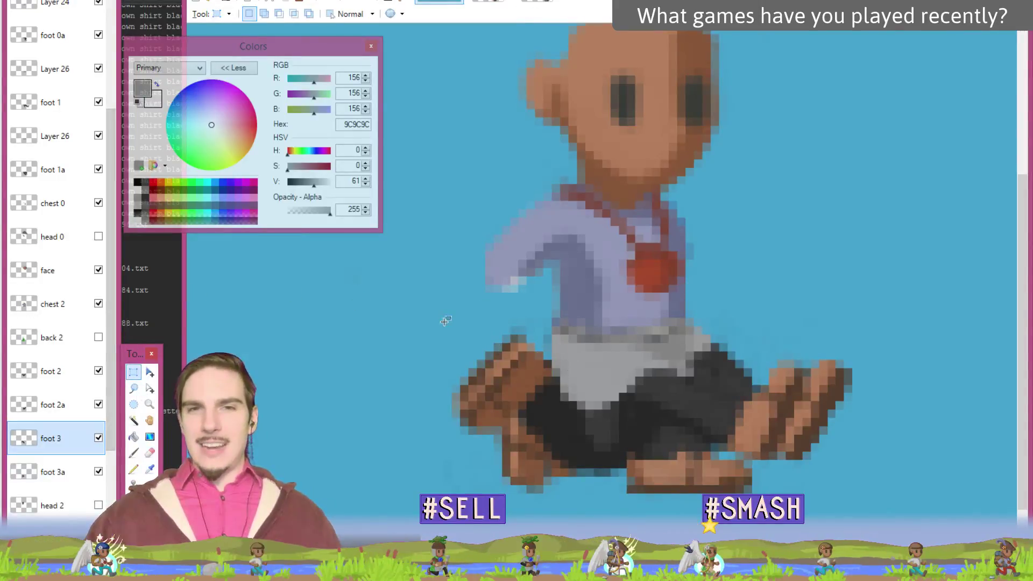
{"action": "left_click_drag", "start_coordinate": [451, 318], "coordinate": [853, 491]}
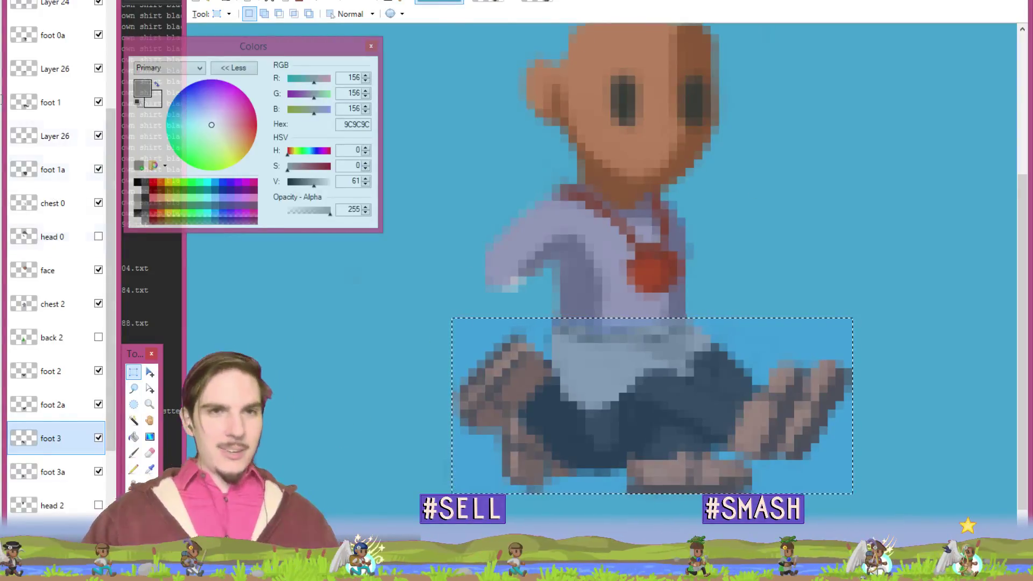
{"action": "key", "text": "alt+Tab"}
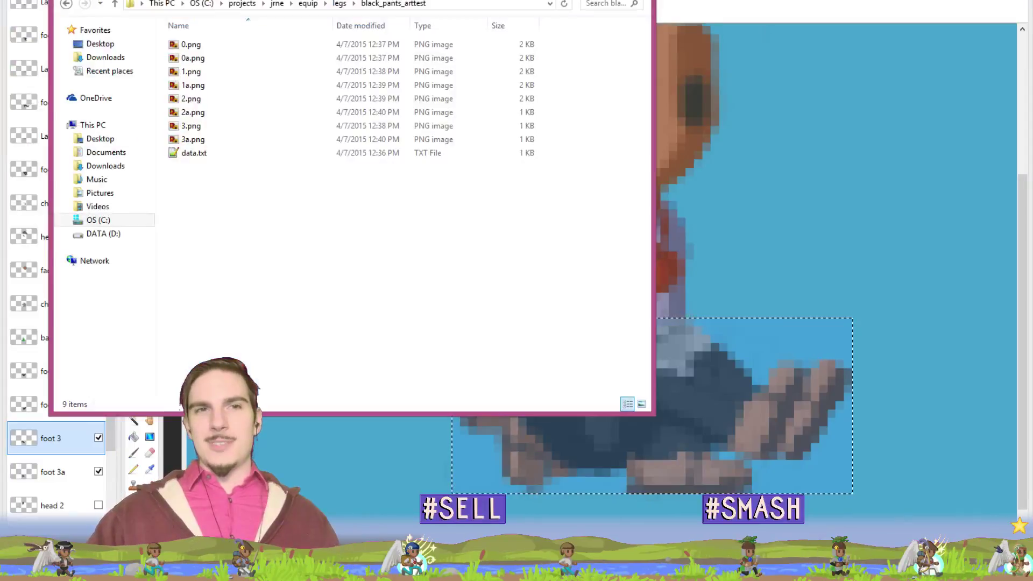
{"action": "double_click", "coordinate": [203, 155]}
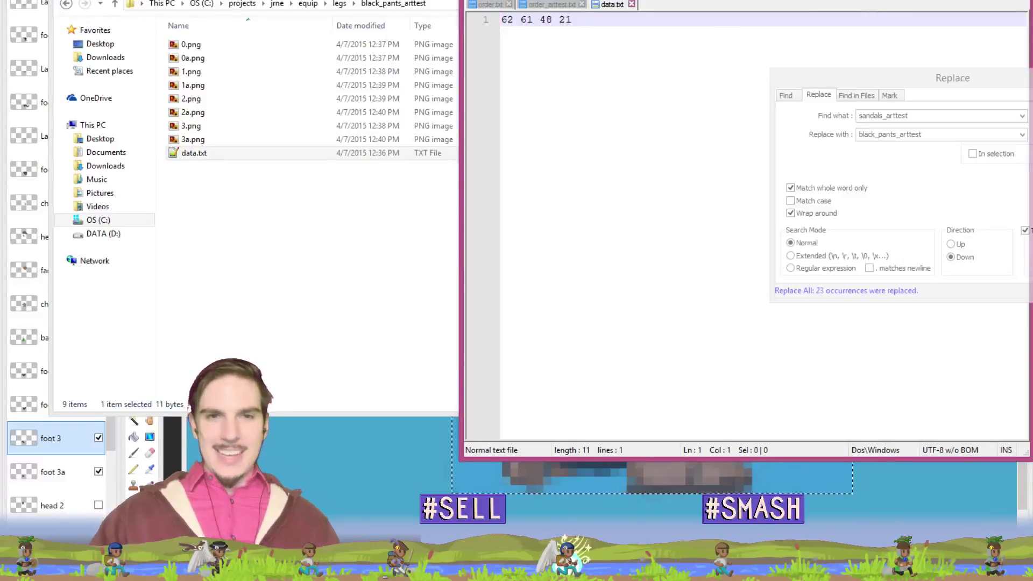
- Duplicate the black_pants_arttest folder inside legs as black_and_skirt_arttest and close the open data.txt
{"action": "left_click", "coordinate": [244, 235]}
{"action": "left_click", "coordinate": [337, 5]}
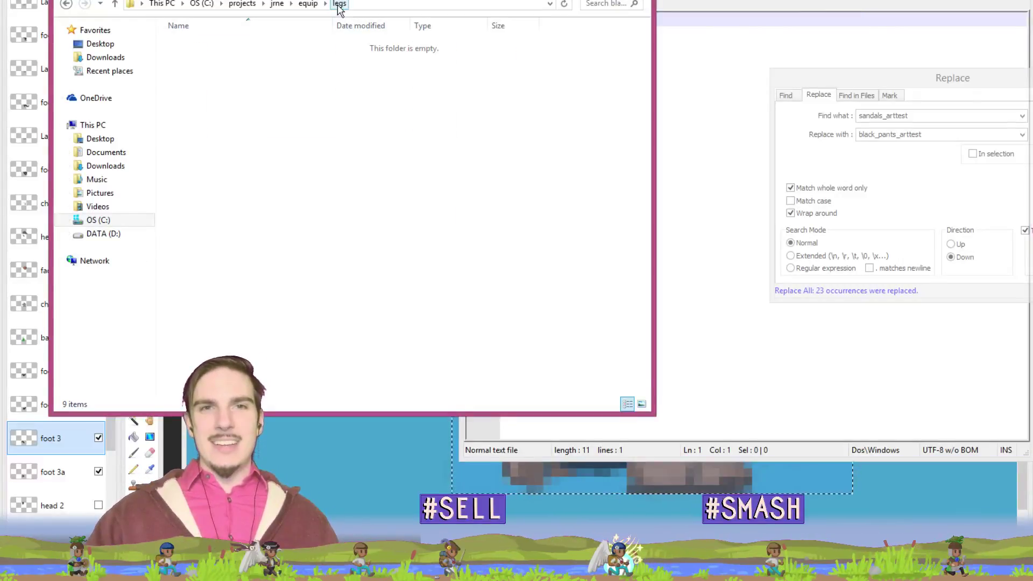
{"action": "left_click_drag", "start_coordinate": [228, 77], "coordinate": [592, 212]}
{"action": "left_click", "coordinate": [629, 232]}
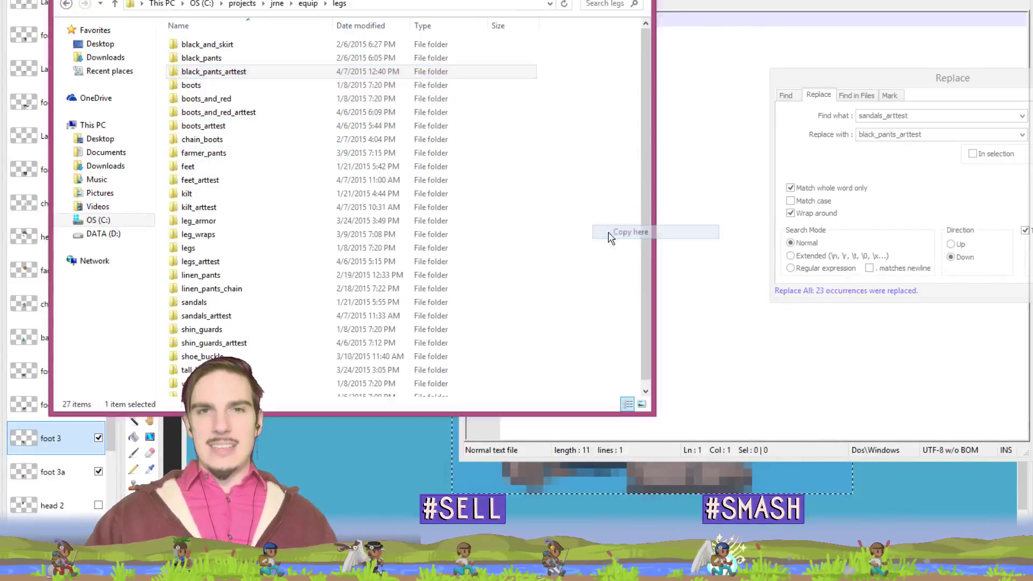
{"action": "left_click", "coordinate": [255, 86]}
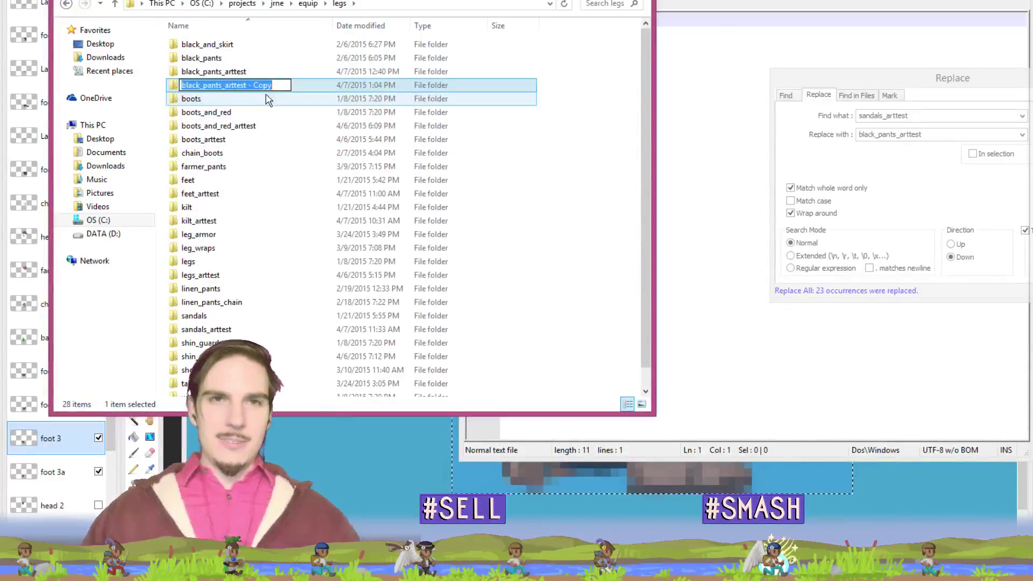
{"action": "type", "text": "black"}
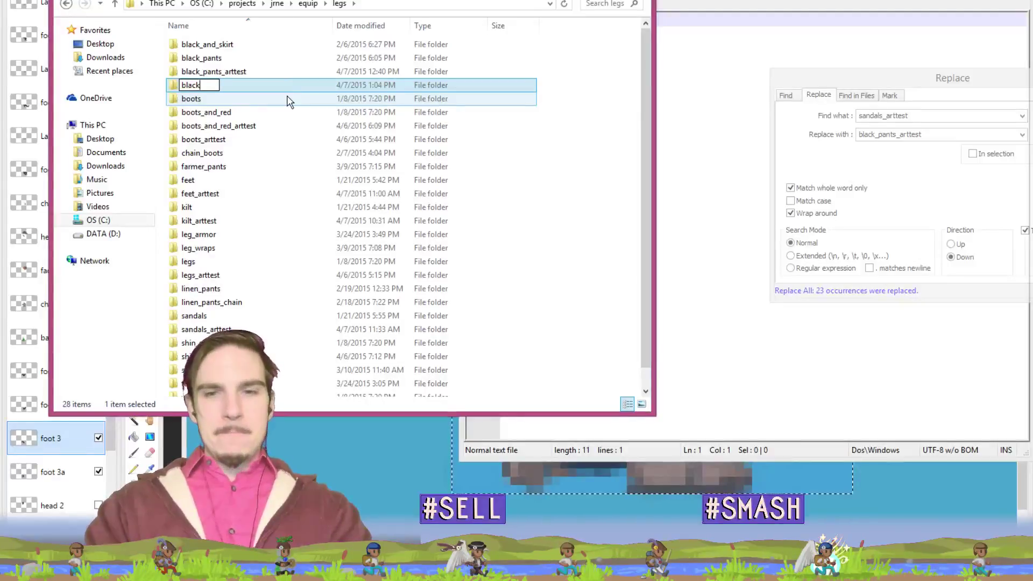
{"action": "type", "text": "_and_skirt"}
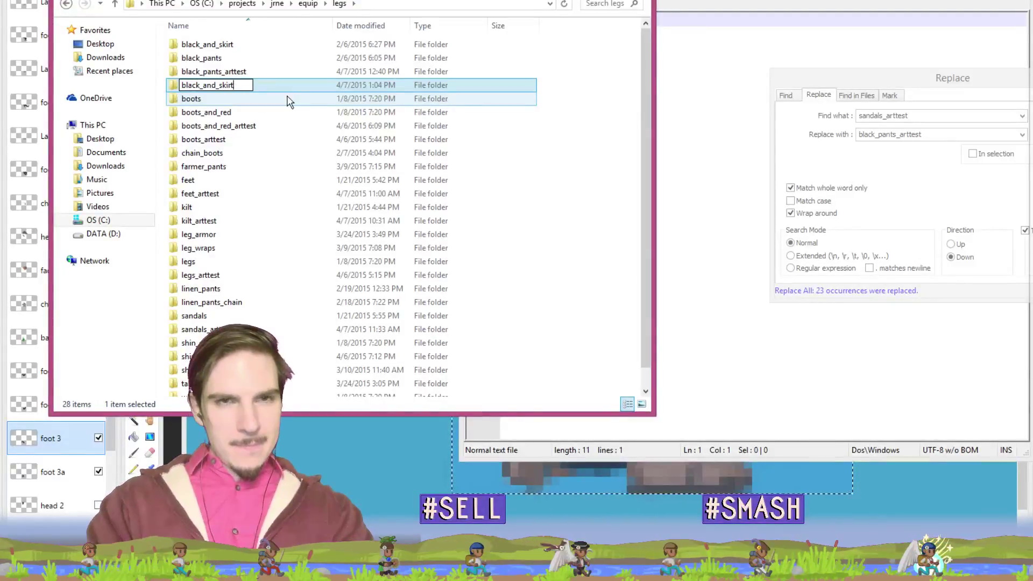
{"action": "type", "text": "_"}
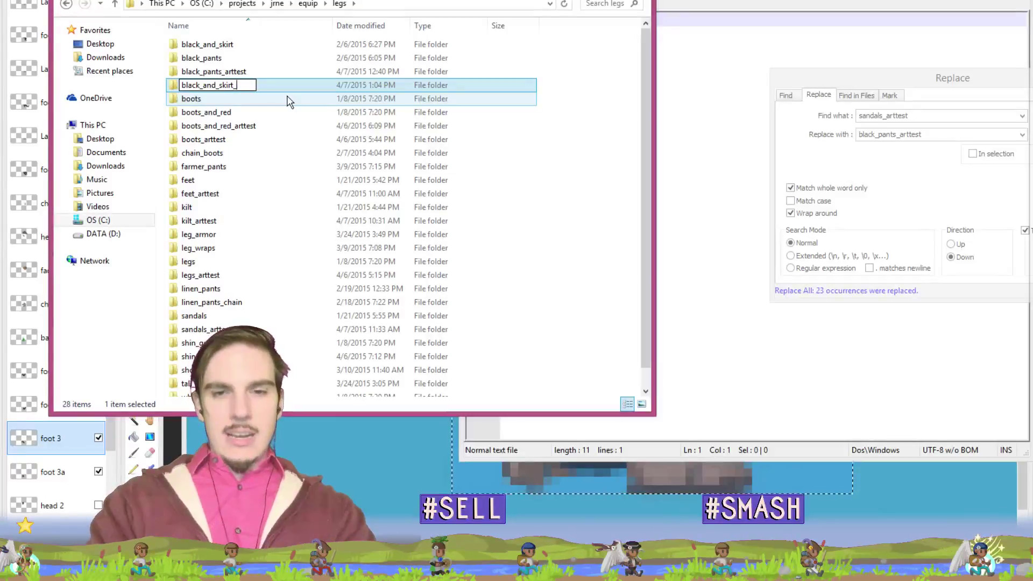
{"action": "type", "text": "arttest"}
{"action": "key", "text": "Return"}
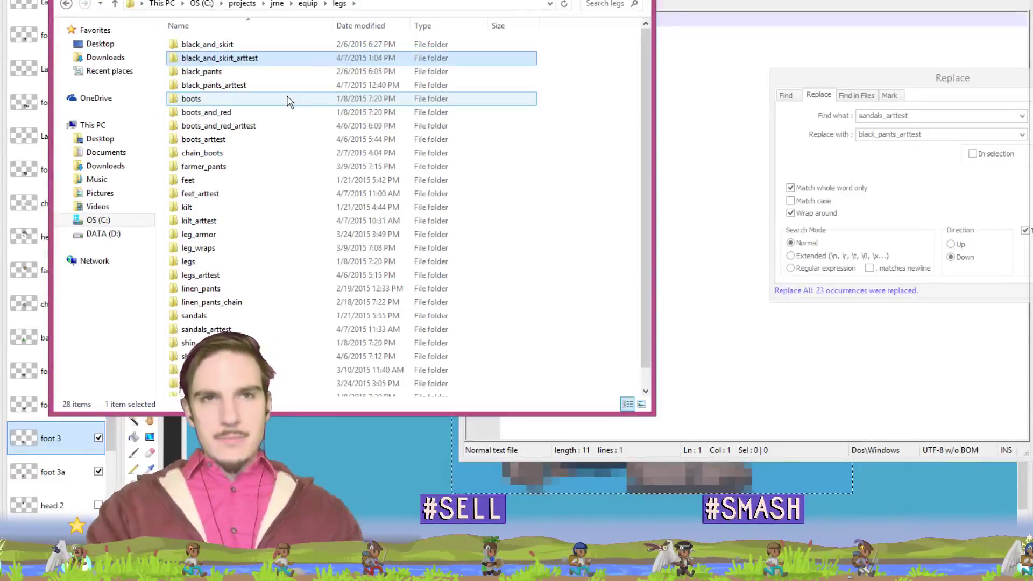
{"action": "left_click", "coordinate": [759, 198]}
{"action": "key", "text": "alt+F4"}
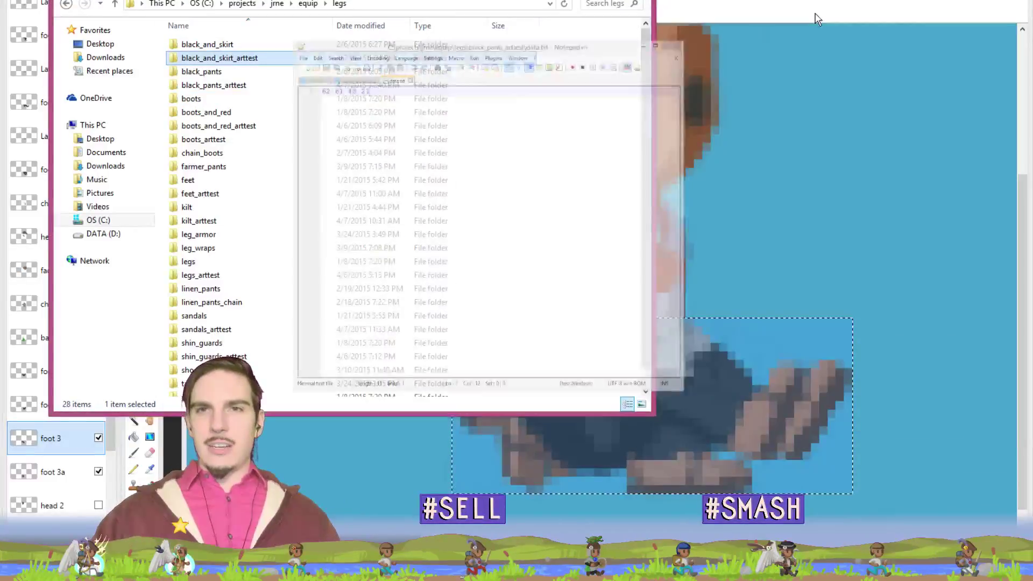
- Back in paint.net, merge each Layer 24 and Layer 26 skirt down into foot 0, foot 0a, foot 1 and foot 1a
{"action": "key", "text": "alt+Tab"}
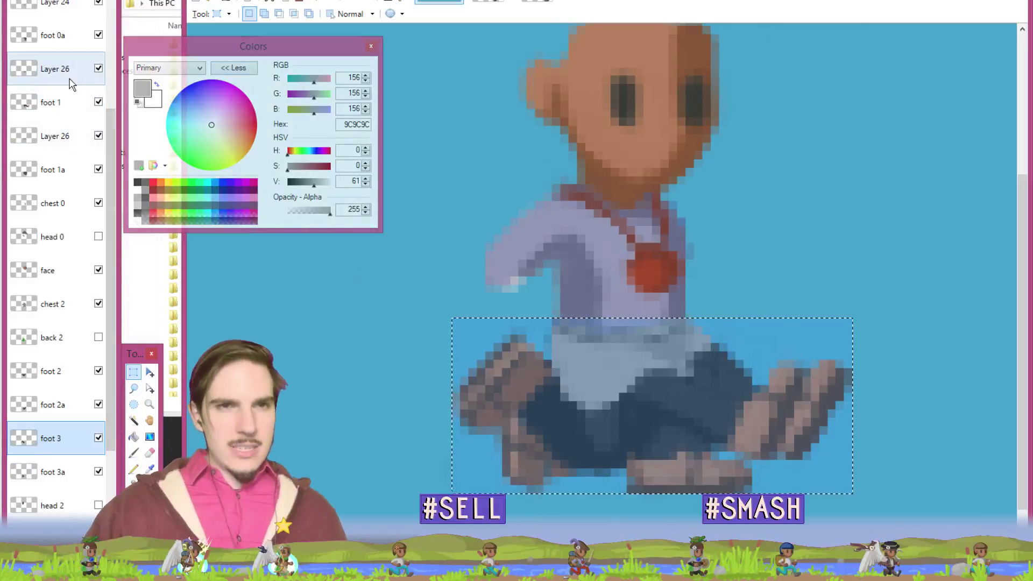
{"action": "left_click", "coordinate": [69, 4]}
{"action": "scroll", "coordinate": [70, 33], "scroll_direction": "up", "scroll_amount": 3}
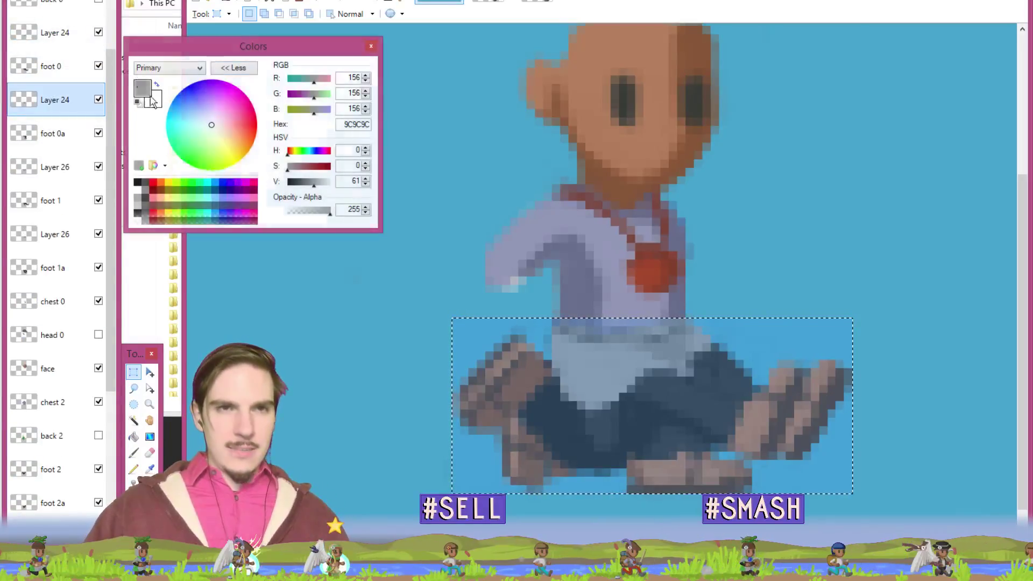
{"action": "left_click", "coordinate": [64, 32]}
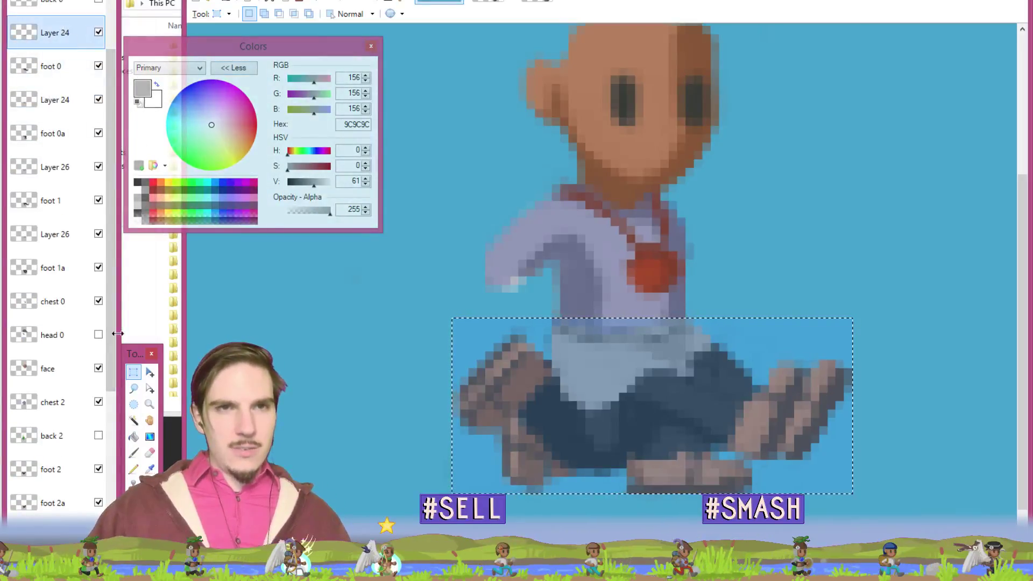
{"action": "scroll", "coordinate": [74, 161], "scroll_direction": "down", "scroll_amount": 1}
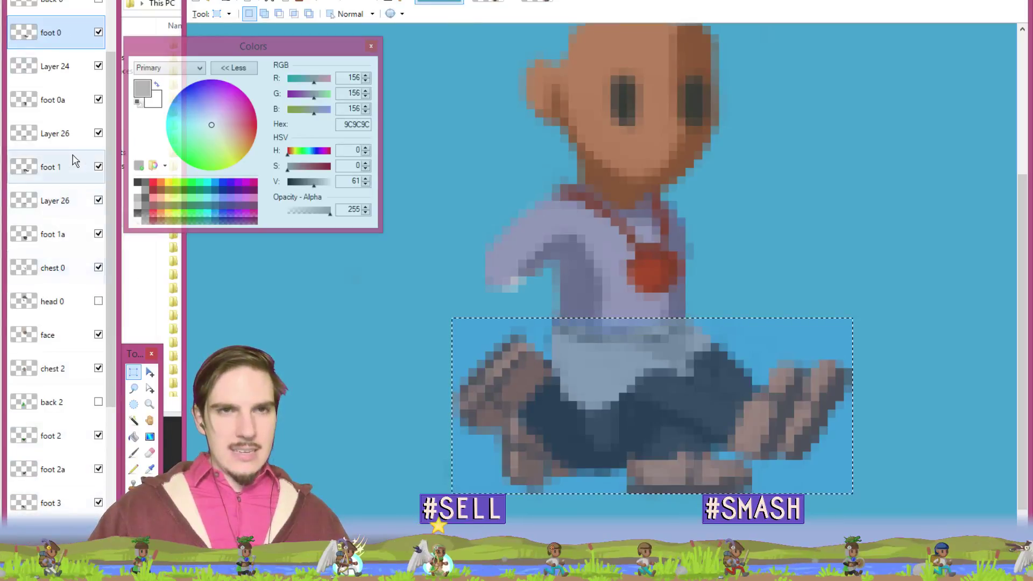
{"action": "left_click", "coordinate": [62, 66]}
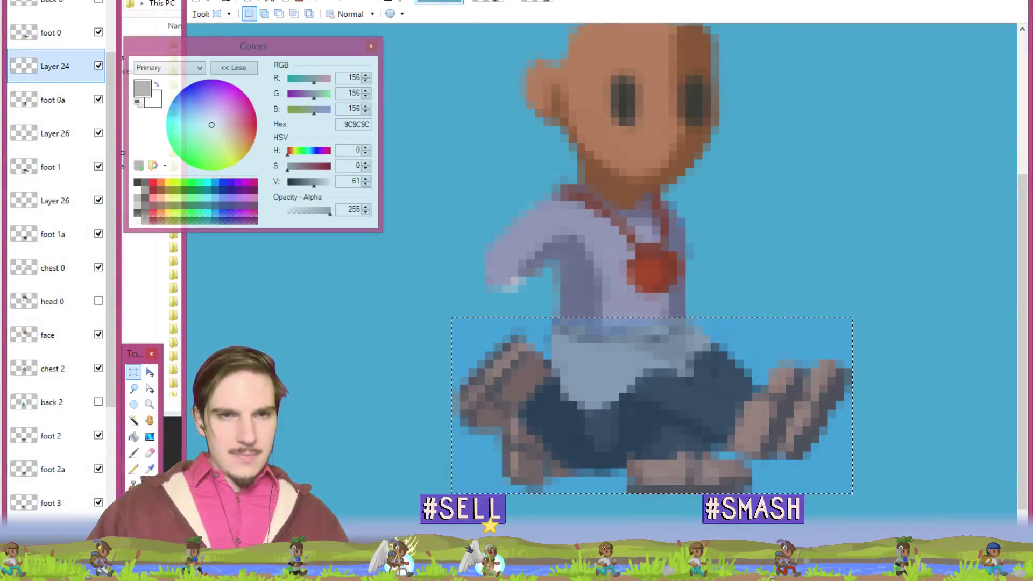
{"action": "key", "text": "ctrl+shift+Delete"}
{"action": "left_click", "coordinate": [54, 100]}
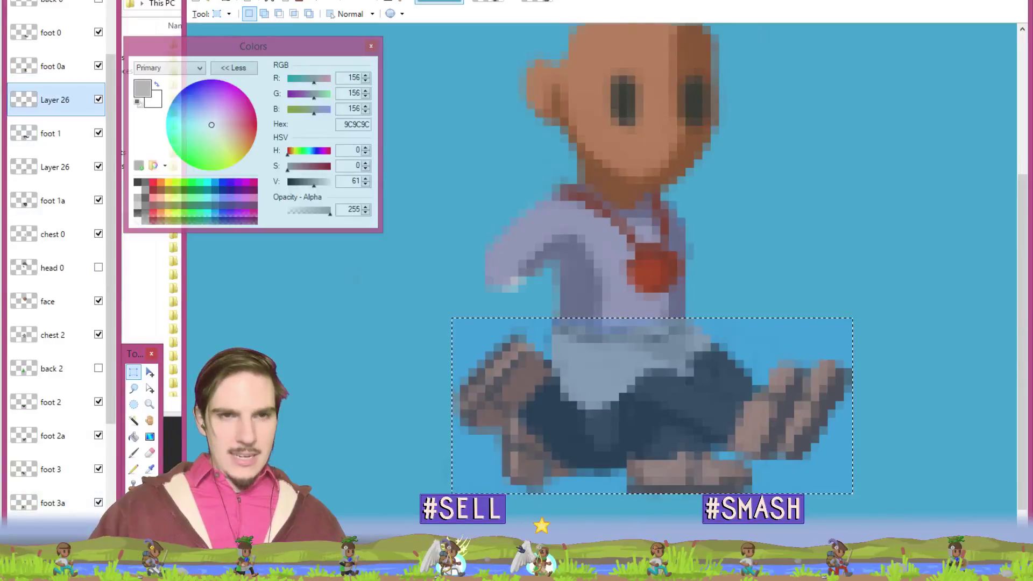
{"action": "key", "text": "ctrl+shift+Delete"}
{"action": "left_click", "coordinate": [65, 135]}
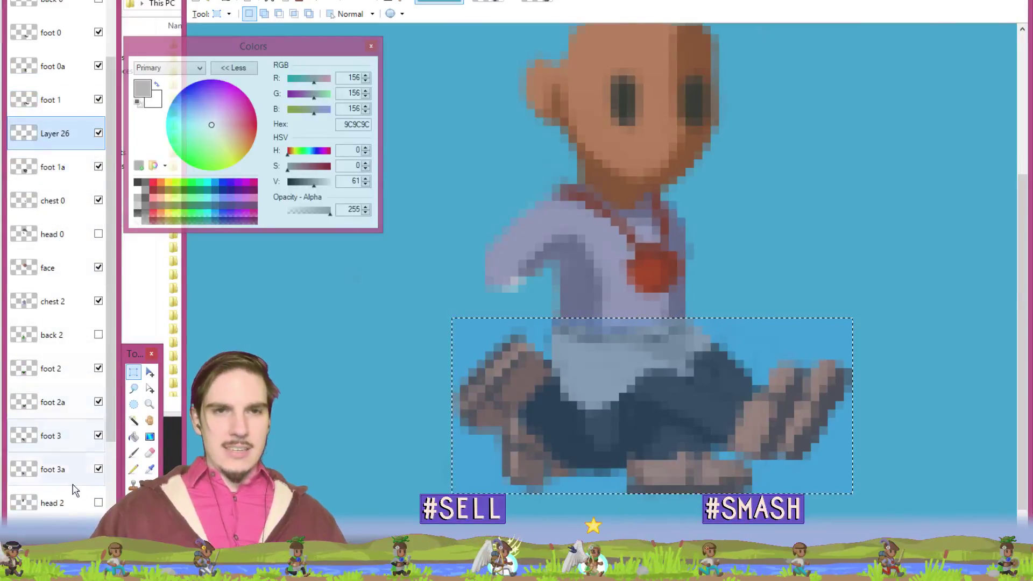
{"action": "key", "text": "ctrl+shift+Delete"}
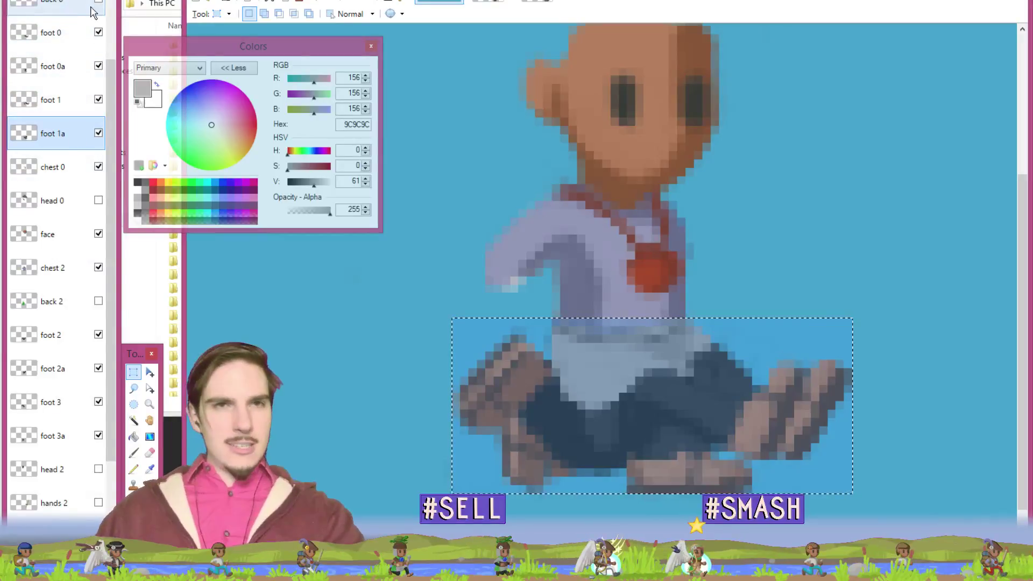
- Make foot 0 the active layer and close the two other open leg images, returning to the main character sprite
{"action": "left_click", "coordinate": [75, 38]}
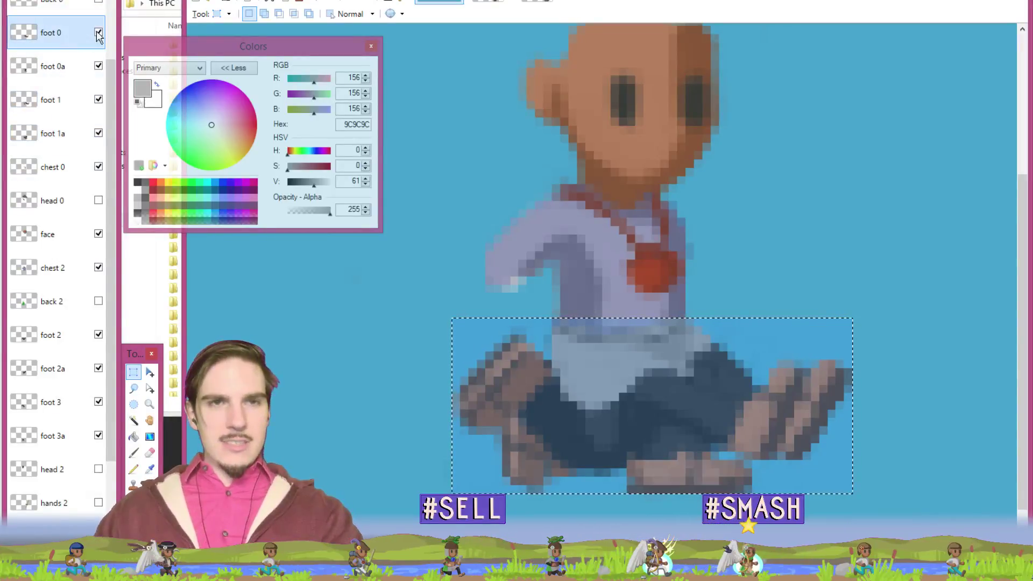
{"action": "left_click", "coordinate": [491, 1]}
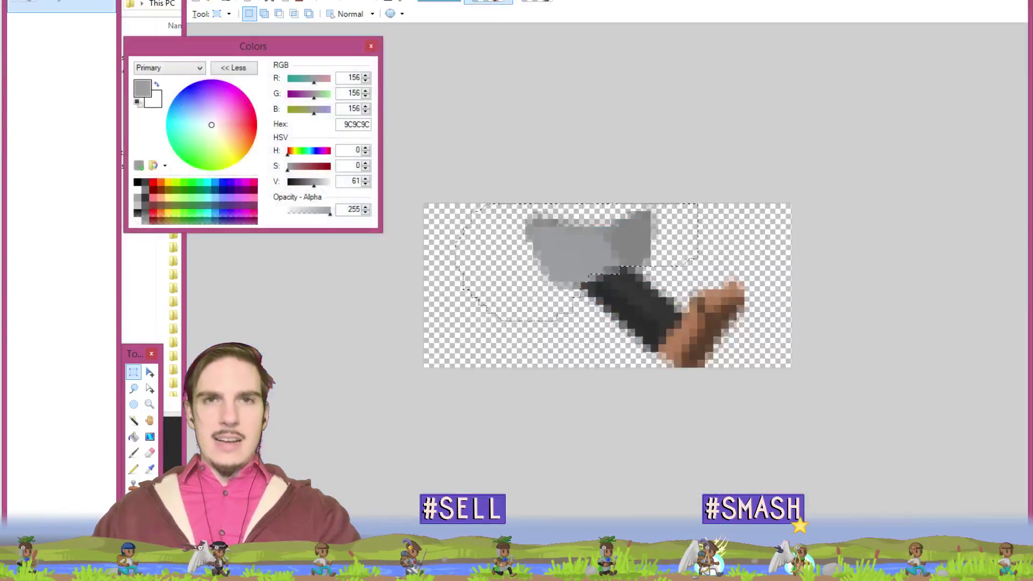
{"action": "left_click", "coordinate": [538, 1]}
{"action": "left_click", "coordinate": [439, 2]}
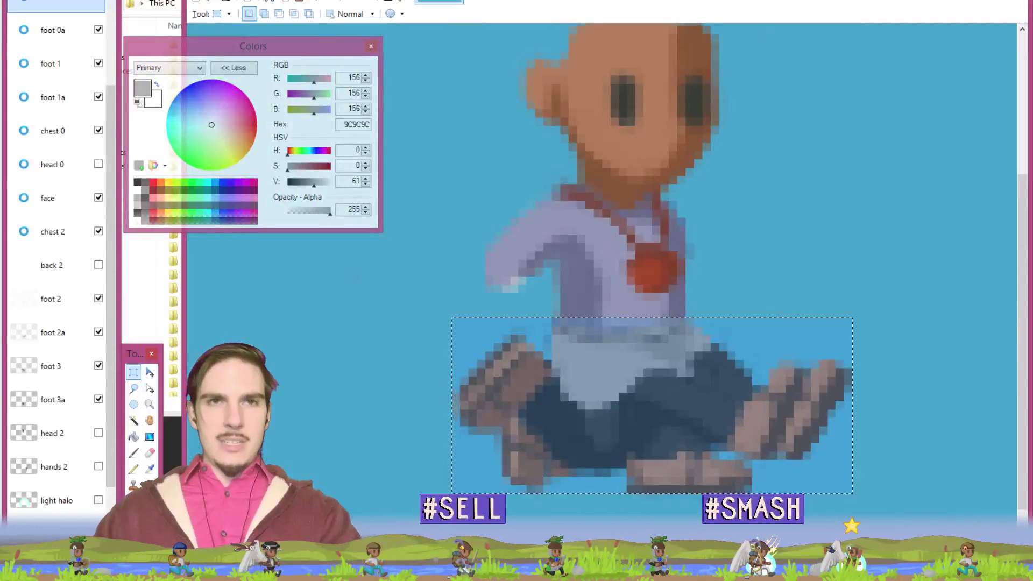
- Open 0.png, 0a.png, 1.png and 1a.png from the black_and_skirt_arttest folder
{"action": "left_click", "coordinate": [213, 1]}
{"action": "left_click", "coordinate": [229, 11]}
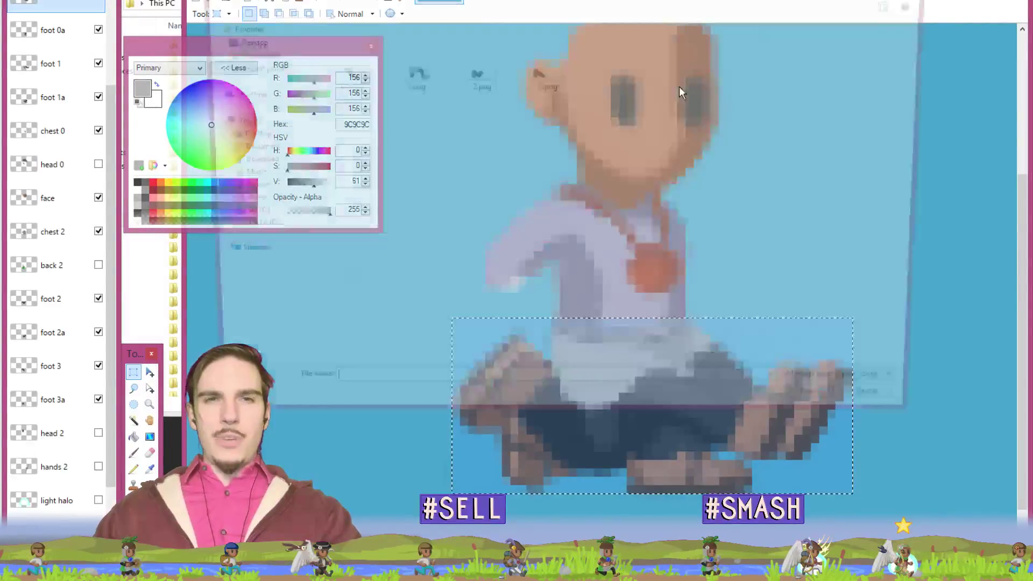
{"action": "key", "text": "alt+Up"}
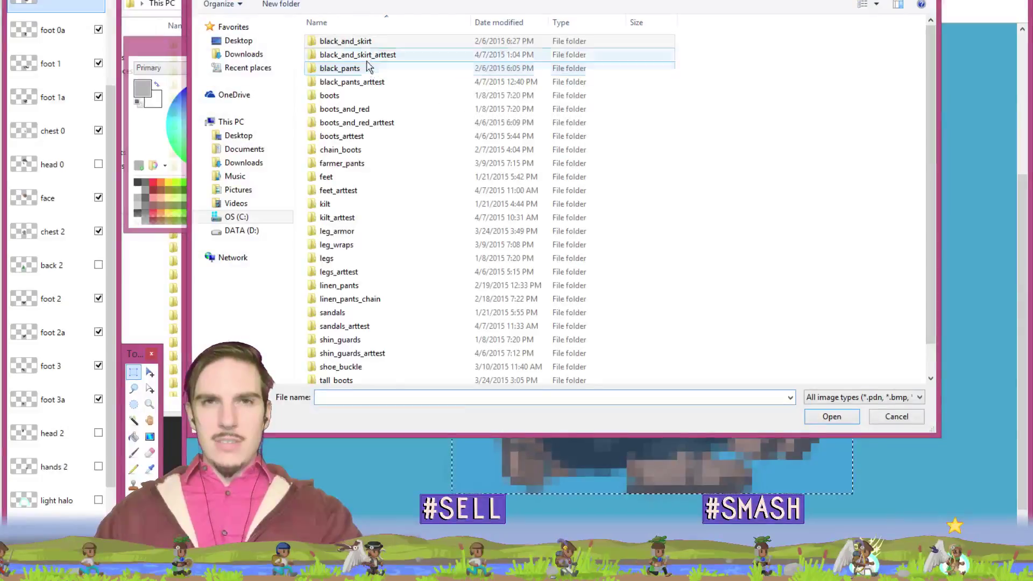
{"action": "double_click", "coordinate": [371, 53]}
{"action": "left_click", "coordinate": [339, 65]}
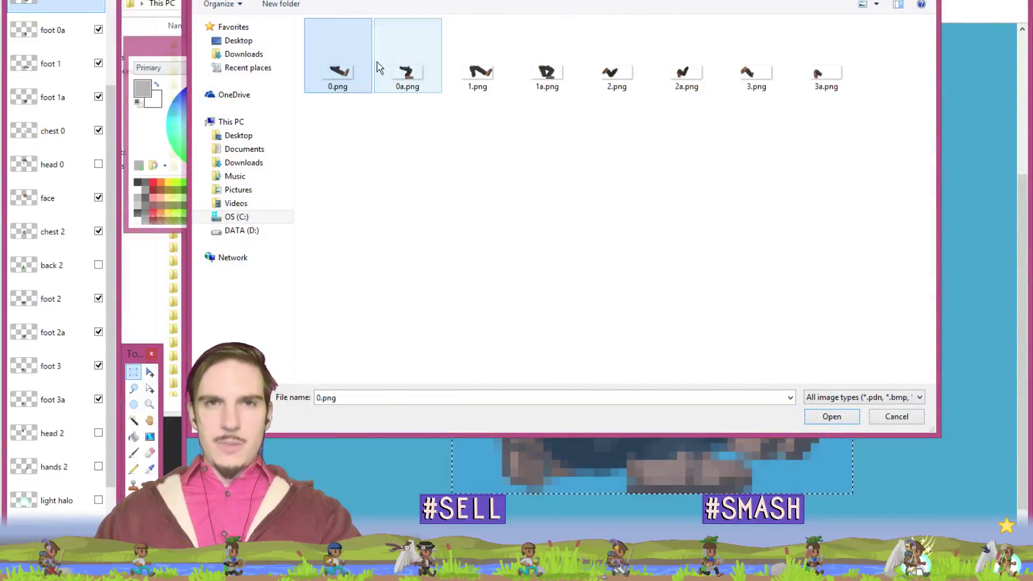
{"action": "left_click", "coordinate": [538, 64], "text": "shift"}
{"action": "left_click", "coordinate": [831, 417]}
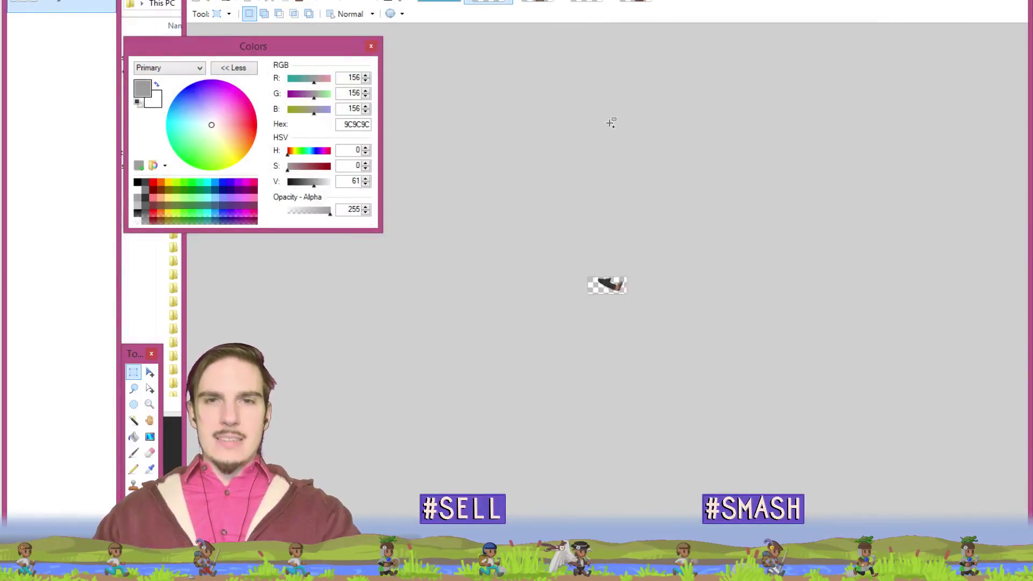
- Replace the leg in 0.png with the skirted foot 0 sprite and save it with auto-detected bit depth
{"action": "scroll", "coordinate": [611, 123], "scroll_direction": "up", "scroll_amount": 4}
{"action": "key", "text": "ctrl+a"}
{"action": "key", "text": "m"}
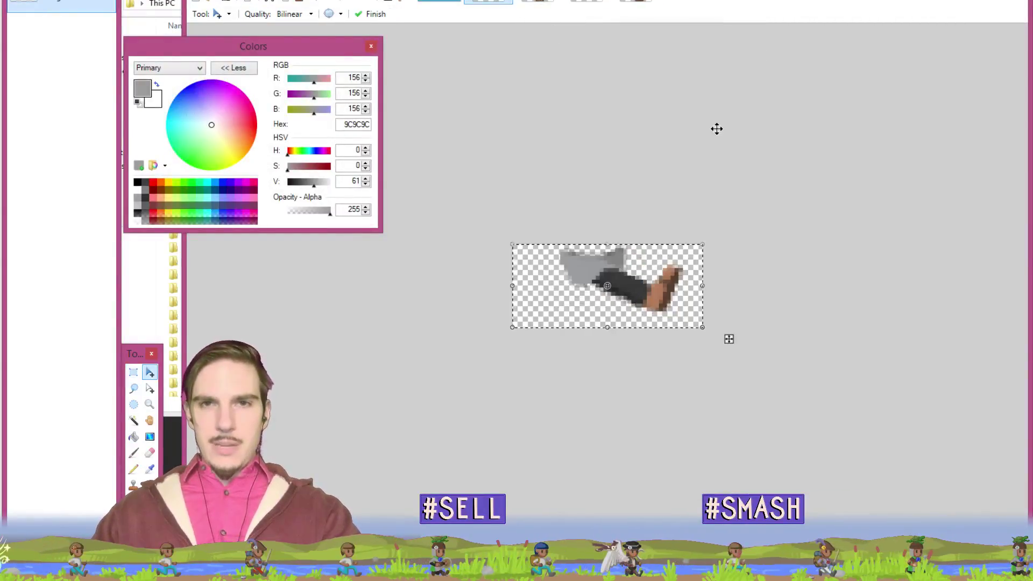
{"action": "key", "text": "ctrl+s"}
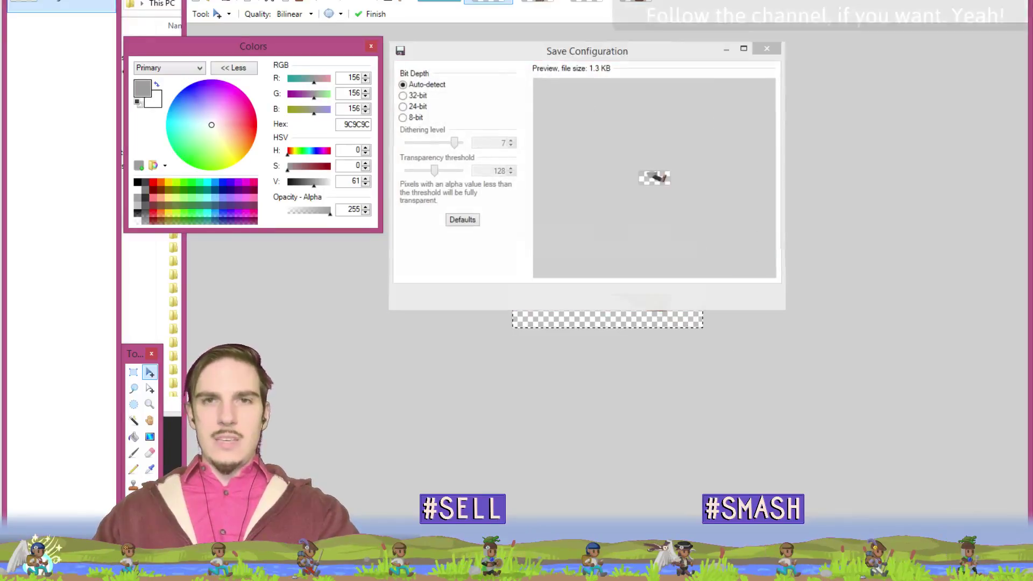
{"action": "left_click", "coordinate": [693, 295]}
- Copy the skirted foot 0a sprite from the main character image over the leg in 0a.png and save it
{"action": "left_click", "coordinate": [439, 2]}
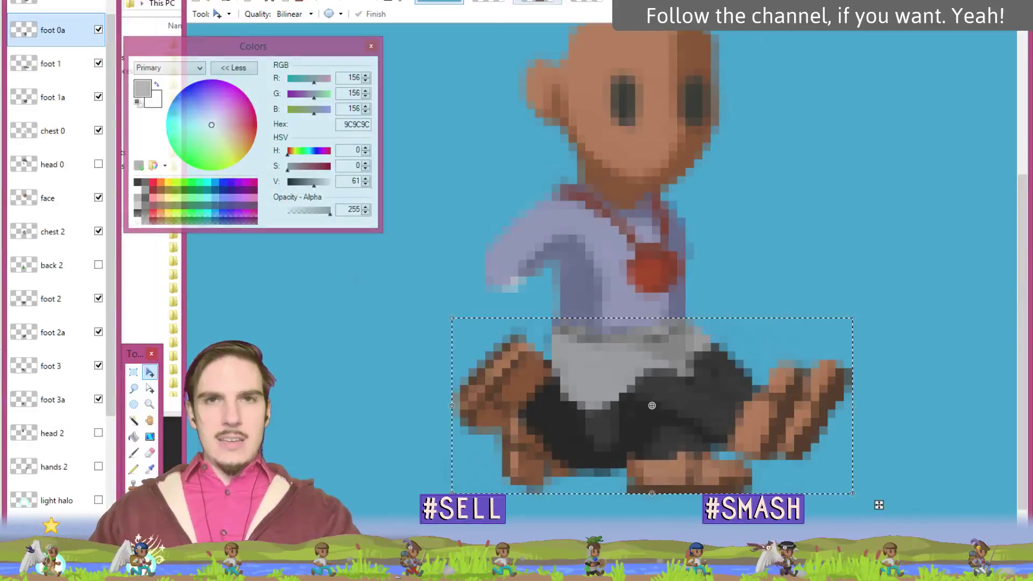
{"action": "left_click", "coordinate": [537, 1]}
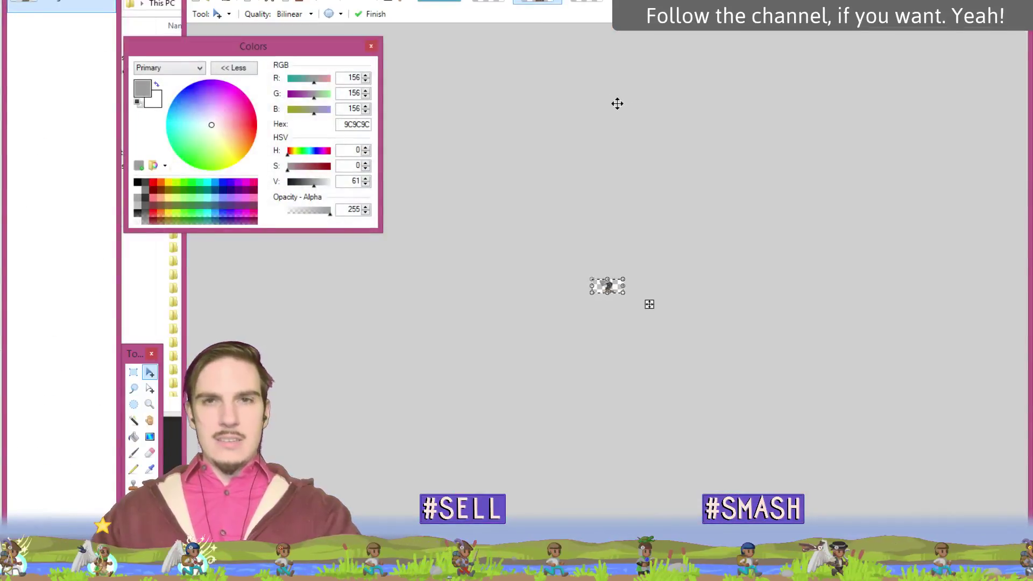
{"action": "key", "text": "ctrl+s"}
{"action": "left_click", "coordinate": [694, 296]}
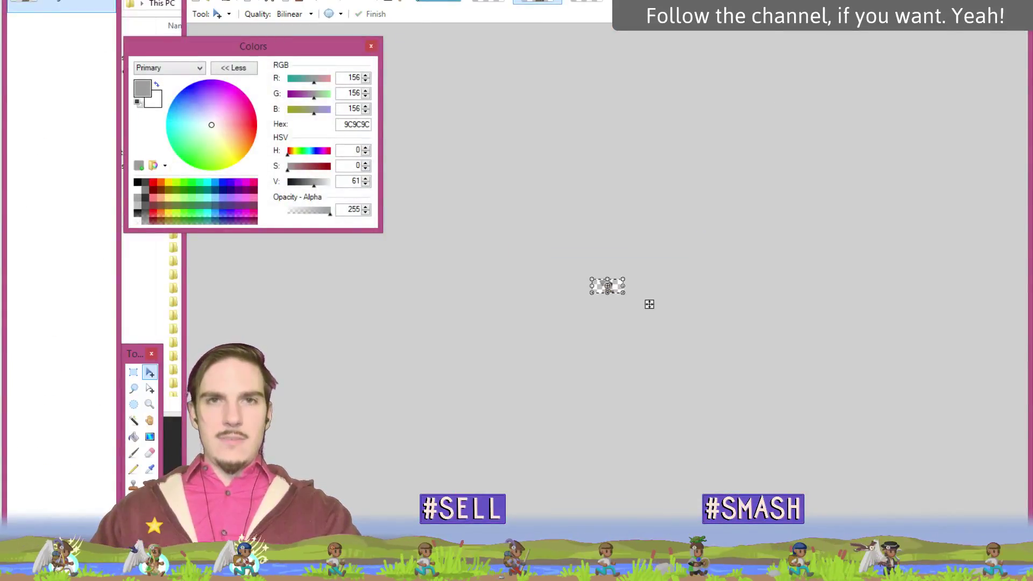
- Copy the skirted foot 1 sprite from the main character image over the leg in 1.png and save it
{"action": "left_click", "coordinate": [437, 2]}
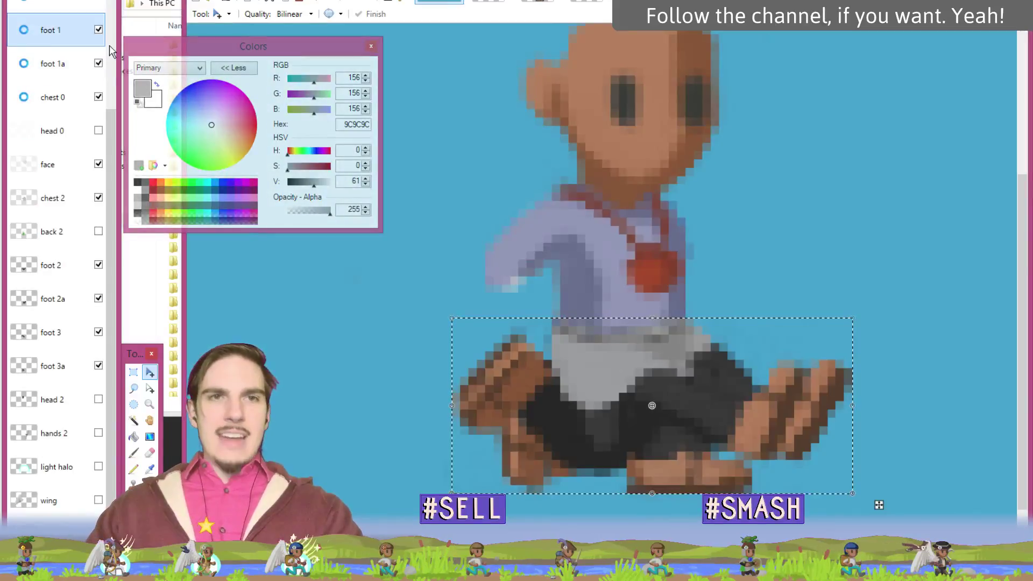
{"action": "left_click", "coordinate": [591, 3]}
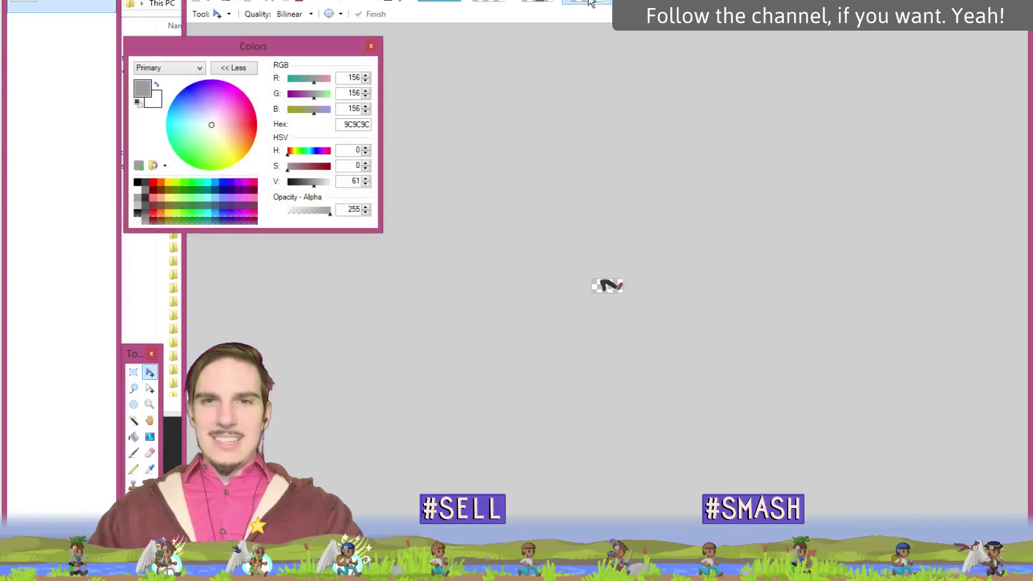
{"action": "key", "text": "ctrl+s"}
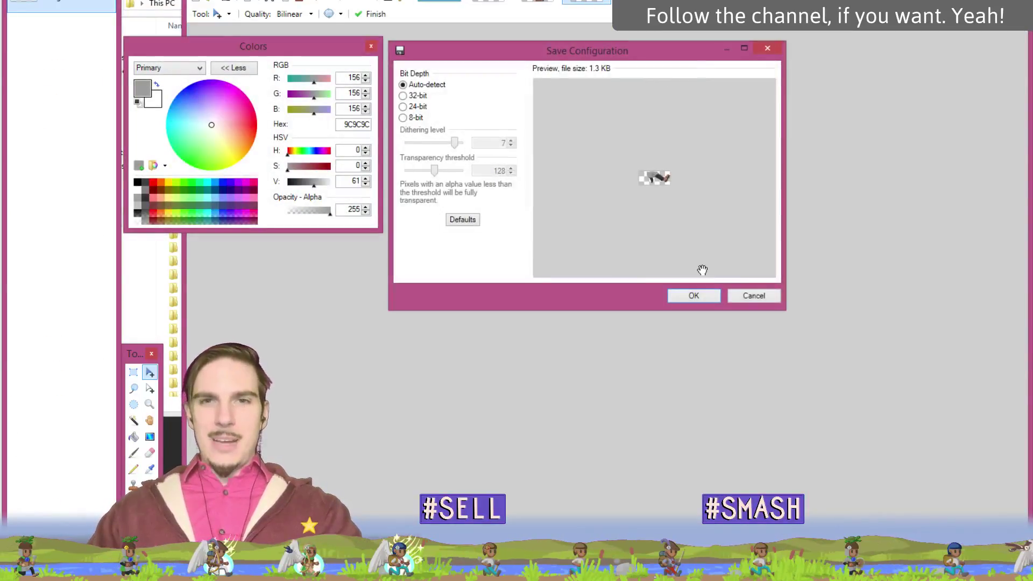
{"action": "left_click", "coordinate": [694, 296]}
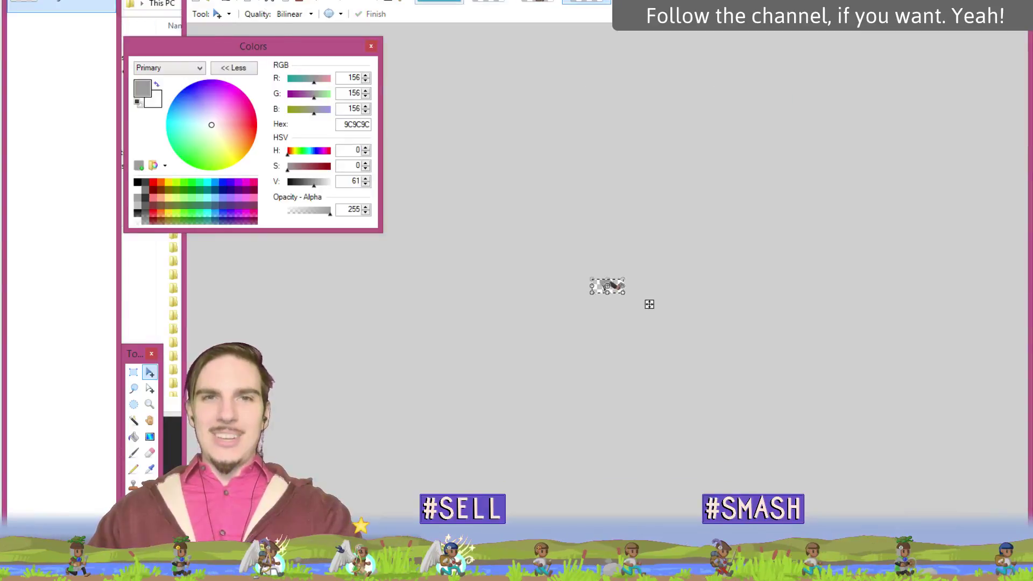
- Copy the skirted foot 1a sprite from the main character image over the leg in 1a.png and save it
{"action": "left_click", "coordinate": [438, 3]}
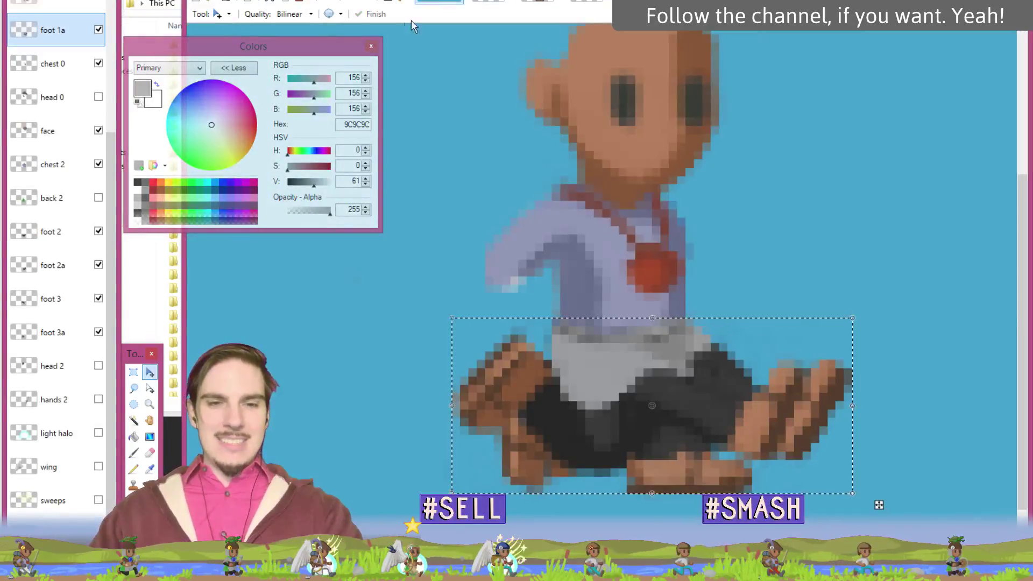
{"action": "left_click", "coordinate": [587, 2]}
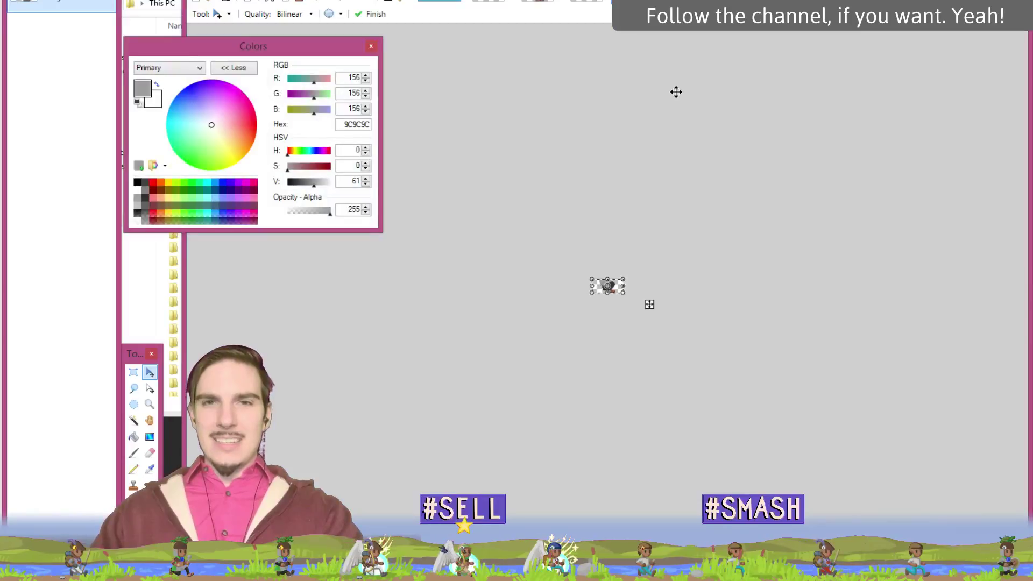
{"action": "key", "text": "ctrl+s"}
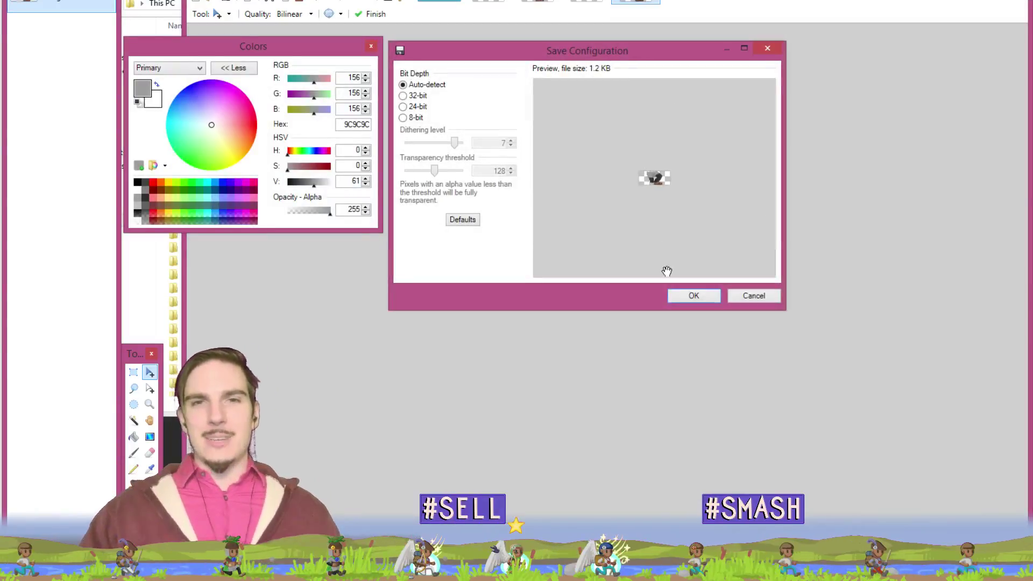
{"action": "left_click", "coordinate": [685, 300]}
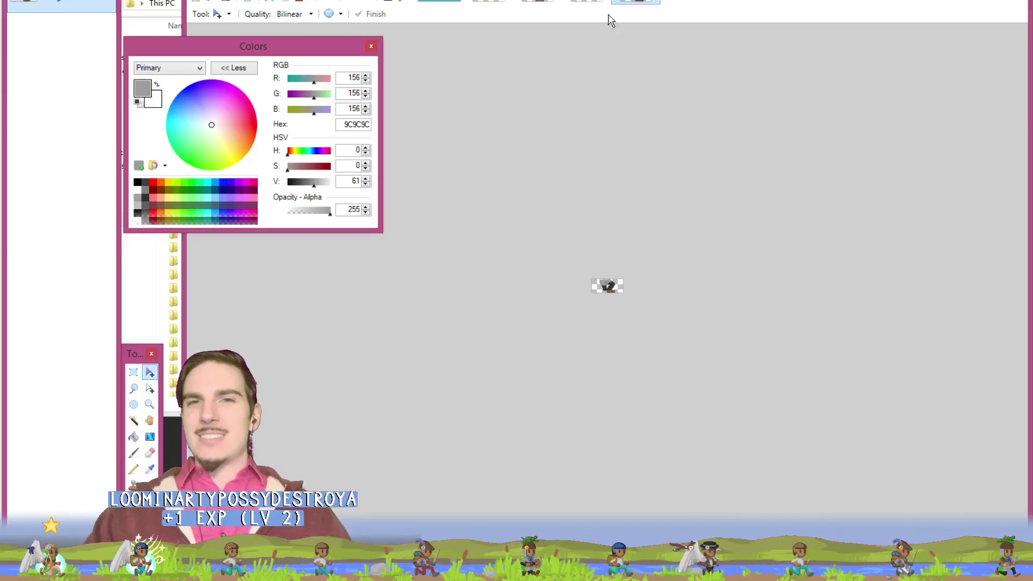
- Close the four exported leg images, saving the changes to 1a.png, and return to the main character sprite
{"action": "left_click", "coordinate": [506, 3]}
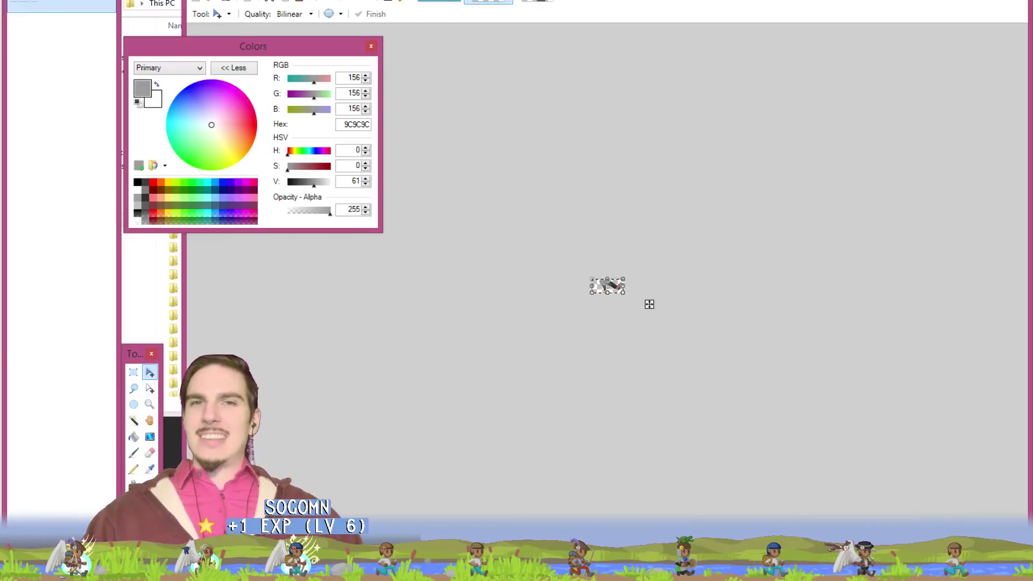
{"action": "left_click", "coordinate": [534, 2]}
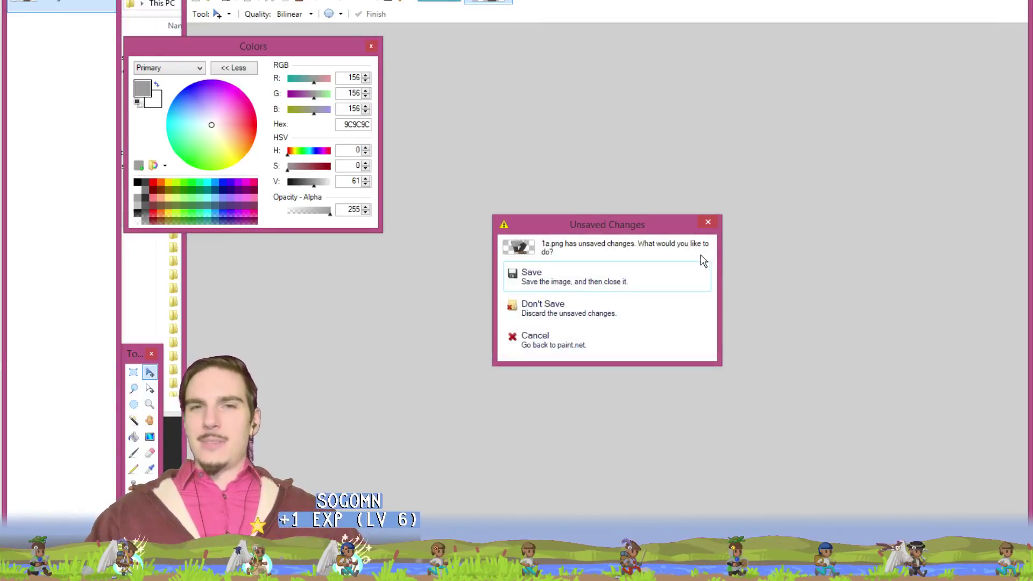
{"action": "left_click", "coordinate": [591, 276]}
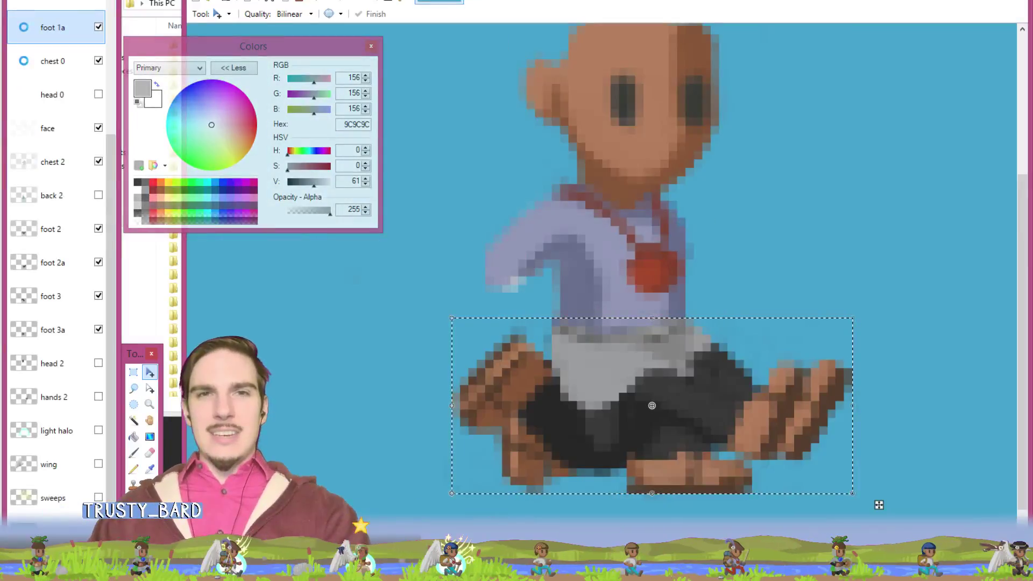
- Check the thumbnails of the exported leg sprites in the sprite folder without opening any file
{"action": "left_click", "coordinate": [203, 1]}
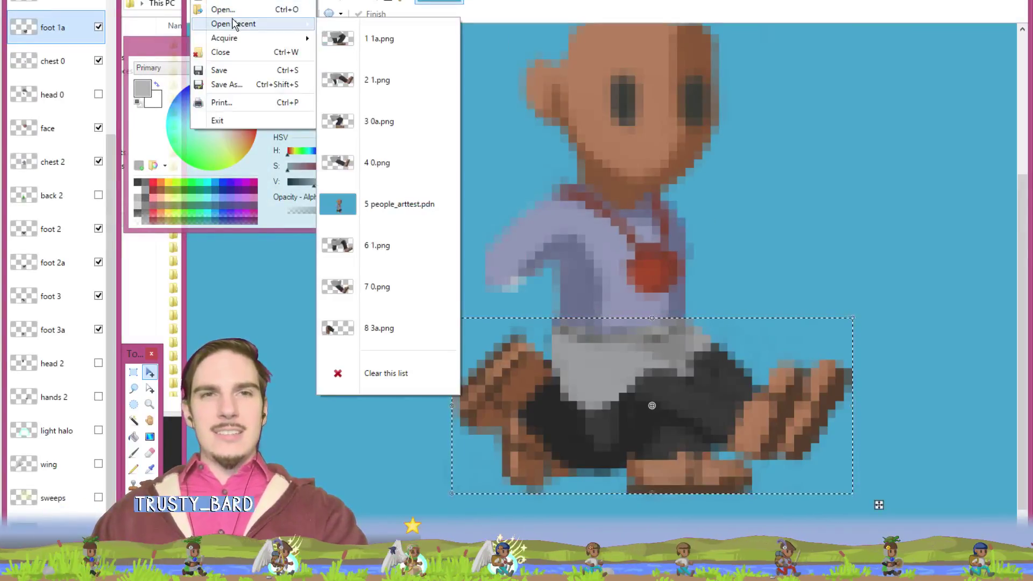
{"action": "left_click", "coordinate": [234, 10]}
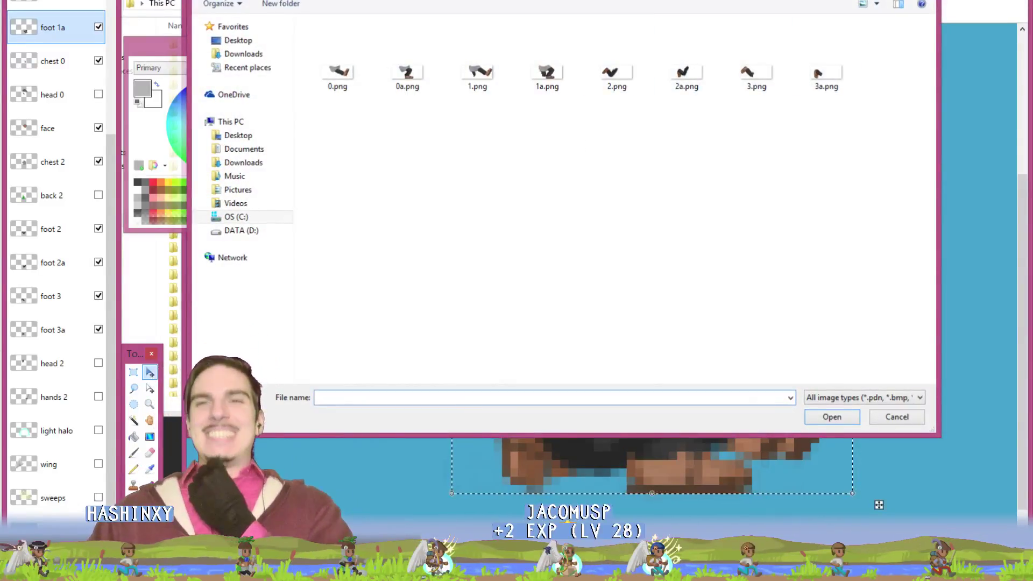
{"action": "key", "text": "Escape"}
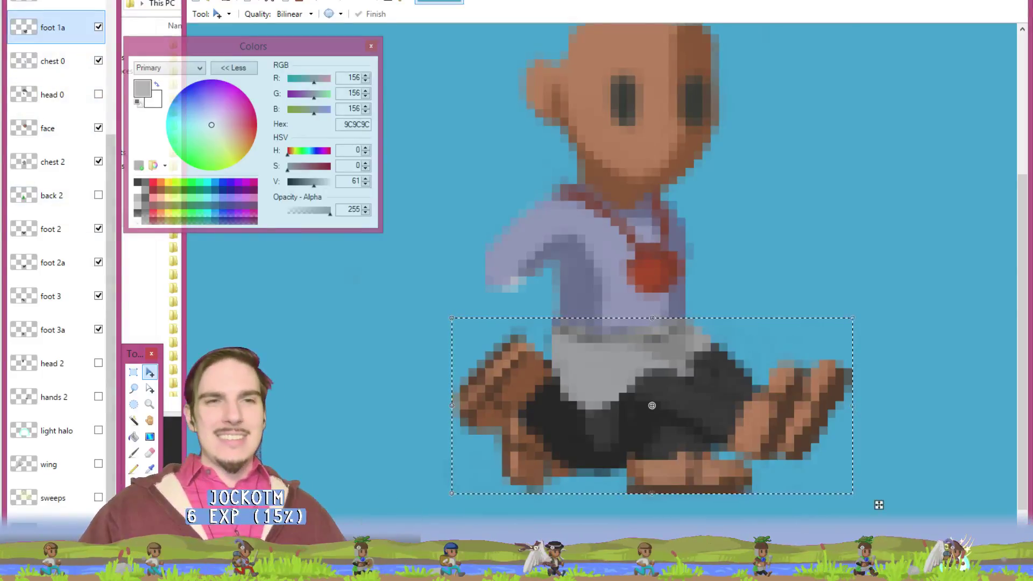
- Switch to Notepad++, close data.txt, replace every black_pants_arttest in order_arttest.txt with black_and_skirt_arttest and save the file
{"action": "key", "text": "alt+Tab"}
{"action": "key", "text": "alt+Tab"}
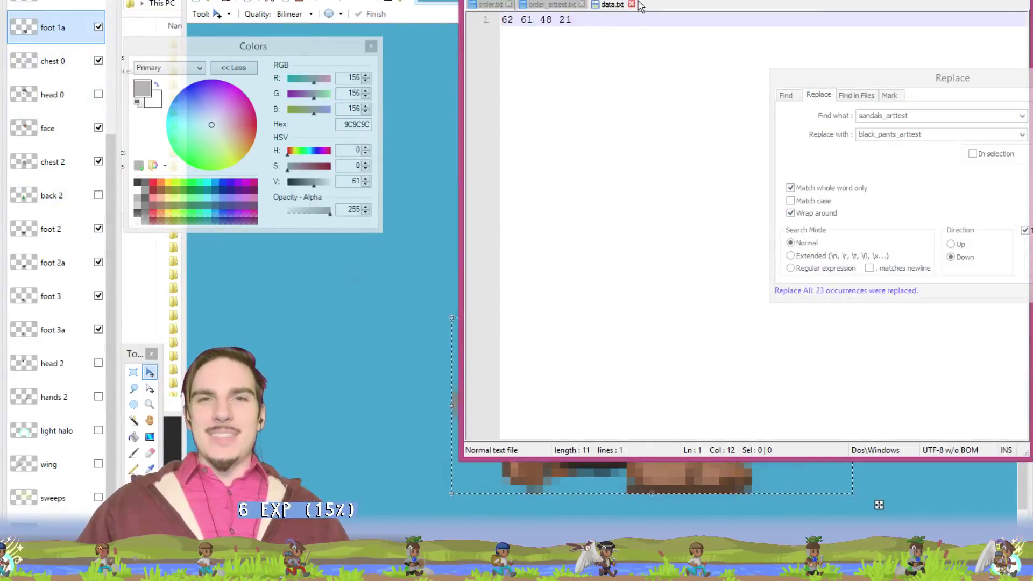
{"action": "double_click", "coordinate": [560, 94]}
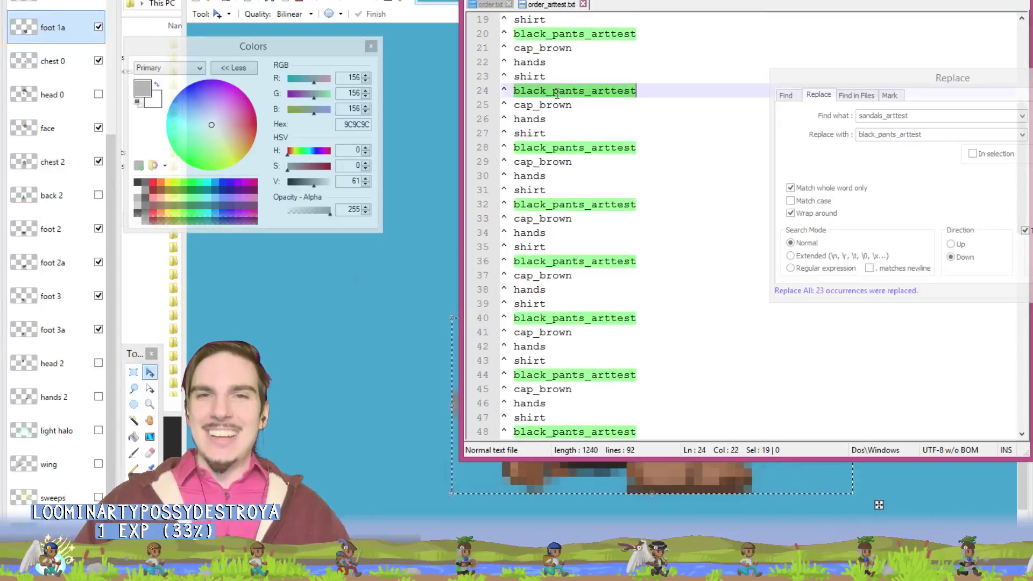
{"action": "key", "text": "ctrl+h"}
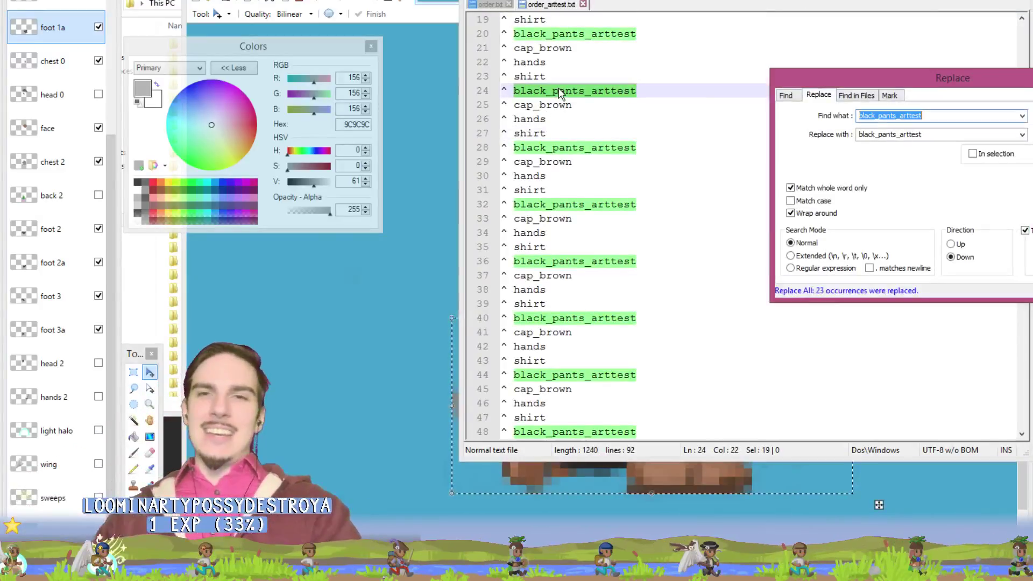
{"action": "double_click", "coordinate": [893, 134]}
{"action": "left_click", "coordinate": [896, 134]}
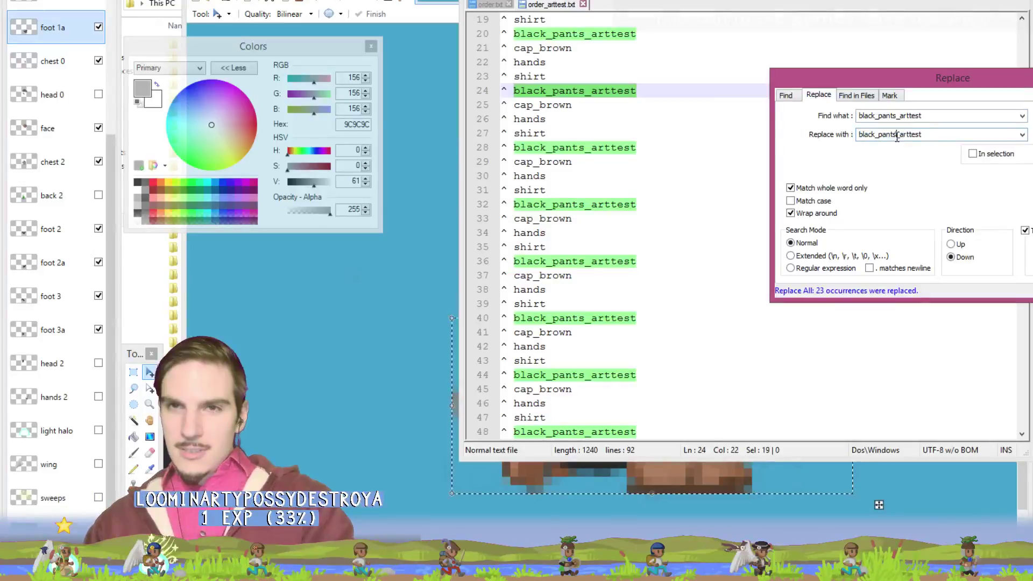
{"action": "key", "text": "BackSpace"}
{"action": "key", "text": "BackSpace"}
{"action": "key", "text": "BackSpace"}
{"action": "key", "text": "BackSpace"}
{"action": "key", "text": "BackSpace"}
{"action": "type", "text": "a"}
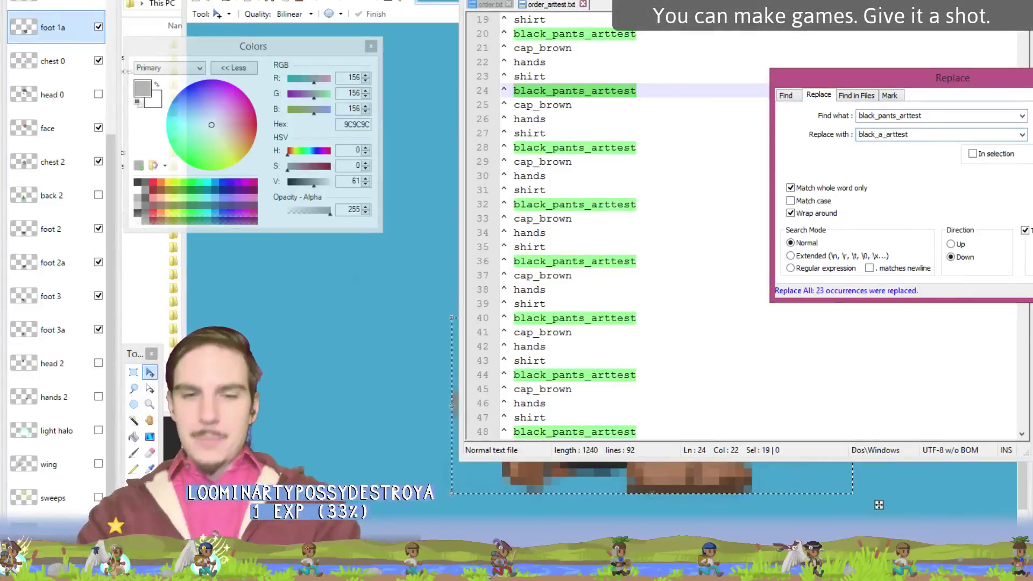
{"action": "type", "text": "nd_skirt"}
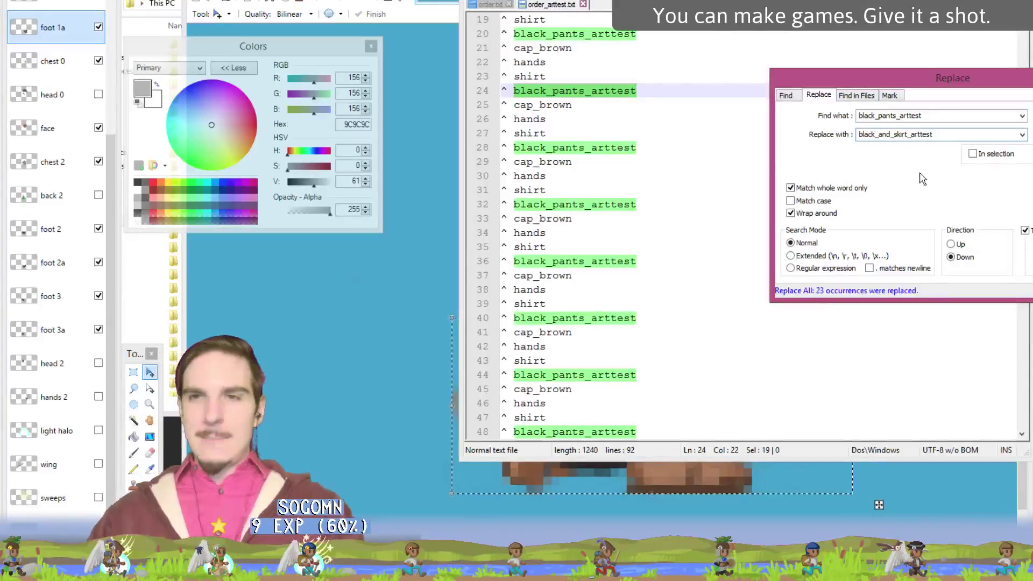
{"action": "left_click", "coordinate": [1007, 177]}
{"action": "left_click", "coordinate": [664, 141]}
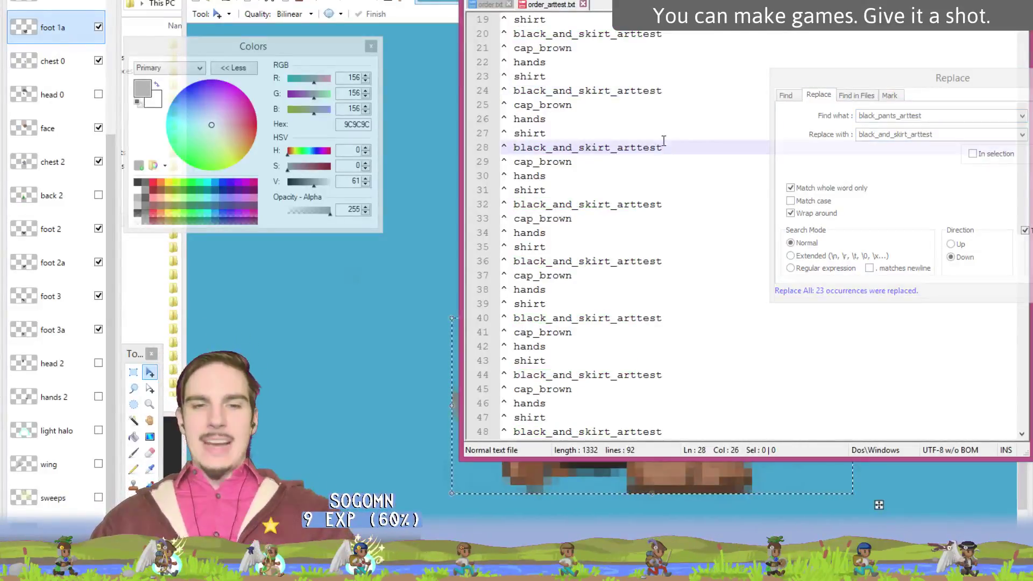
{"action": "left_click", "coordinate": [681, 119]}
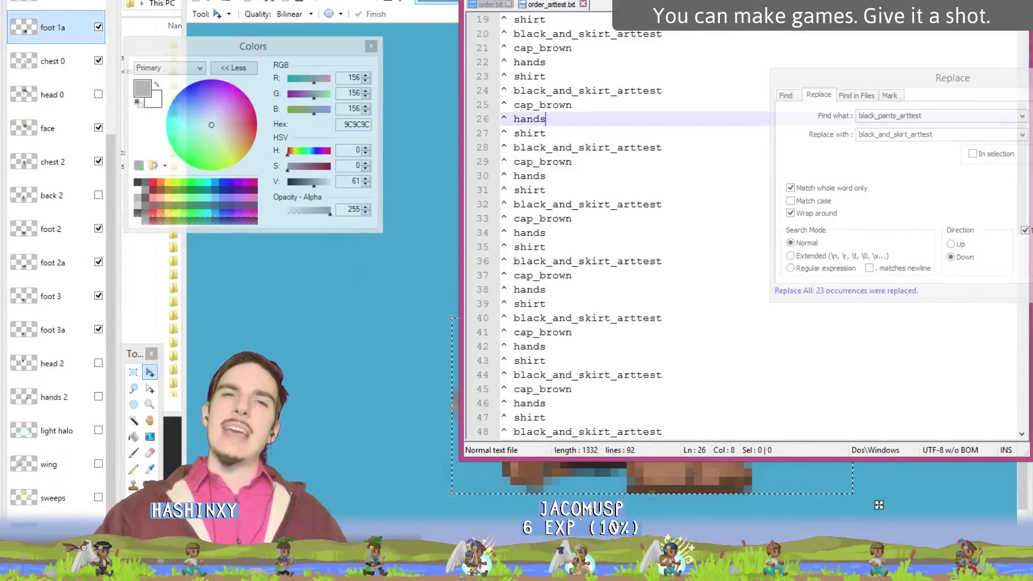
- Switch to PyCharm, run jrne_arttest to watch the skirted legs animate in the game, and close the game window
{"action": "key", "text": "alt+Tab"}
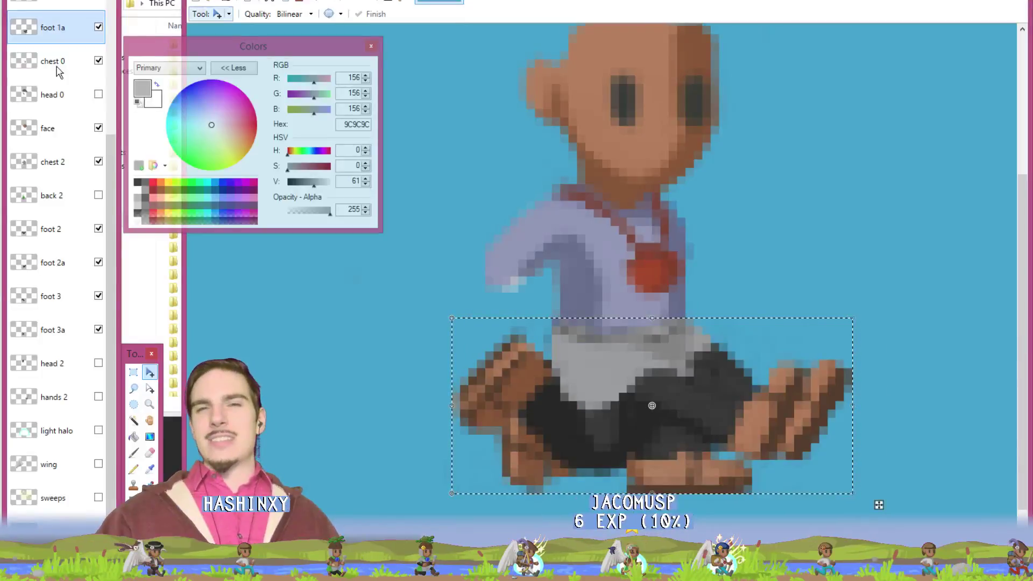
{"action": "key", "text": "alt+Tab"}
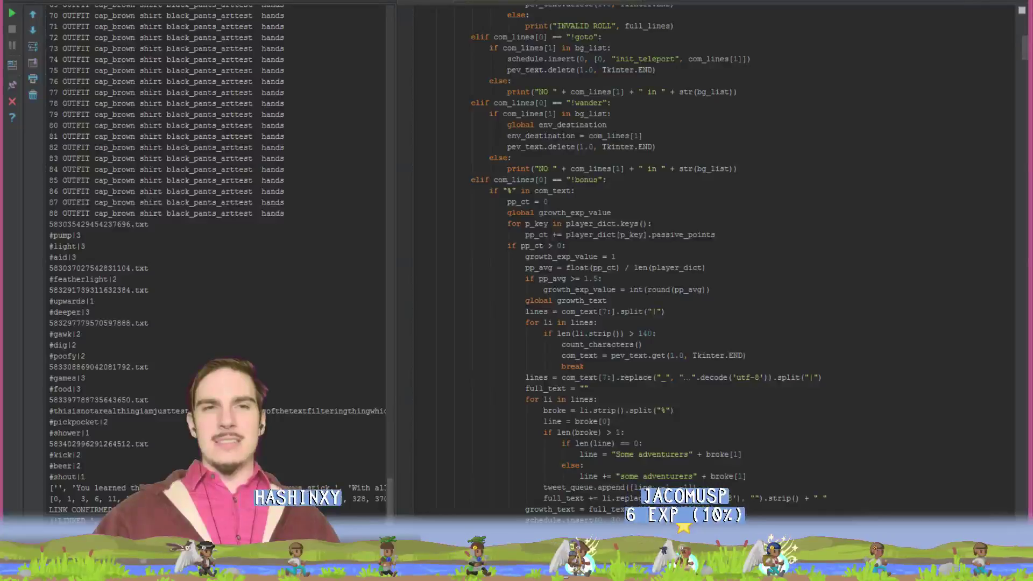
{"action": "key", "text": "ctrl+f"}
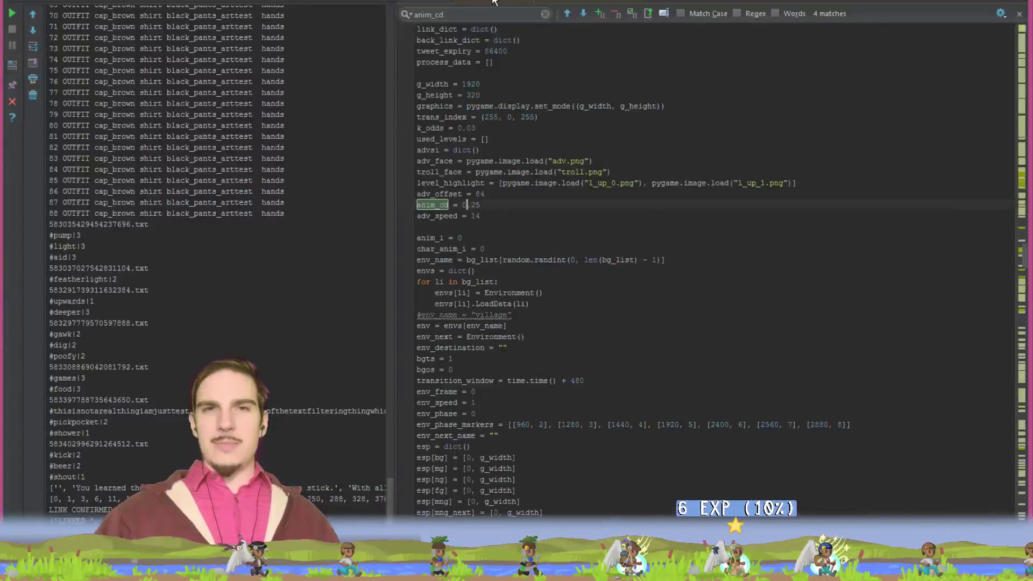
{"action": "right_click", "coordinate": [494, 2]}
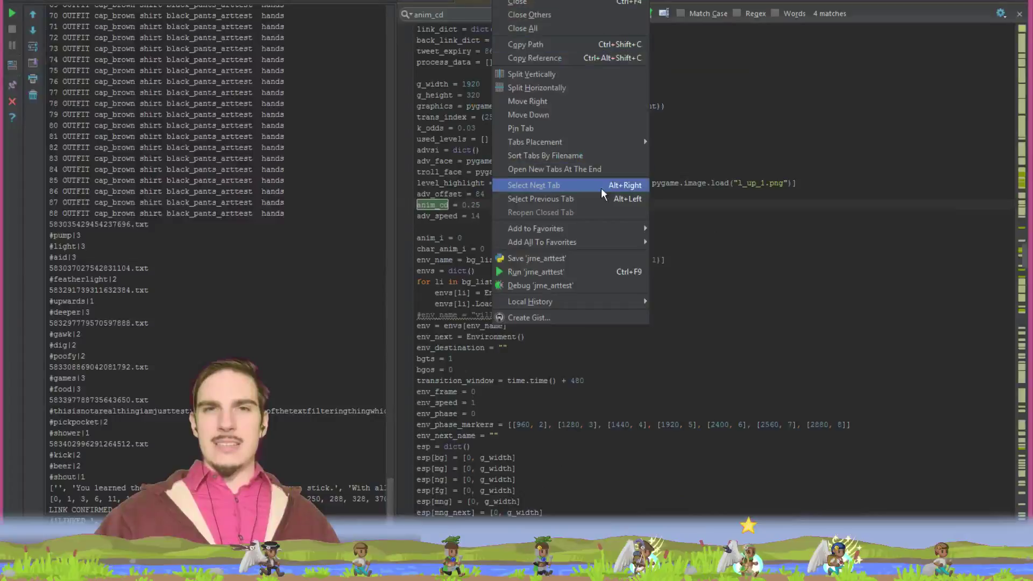
{"action": "left_click", "coordinate": [581, 270]}
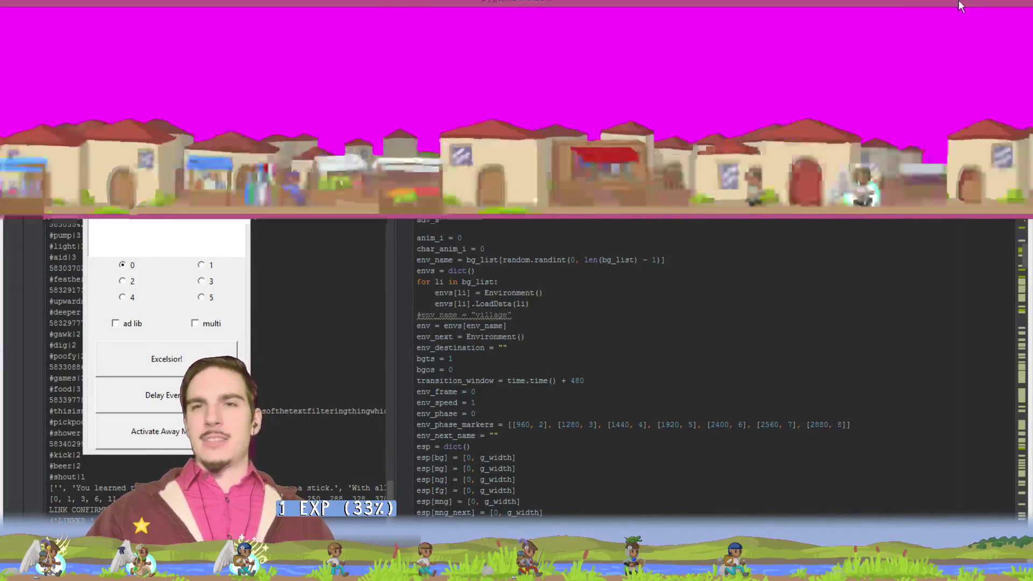
{"action": "left_click", "coordinate": [979, 17]}
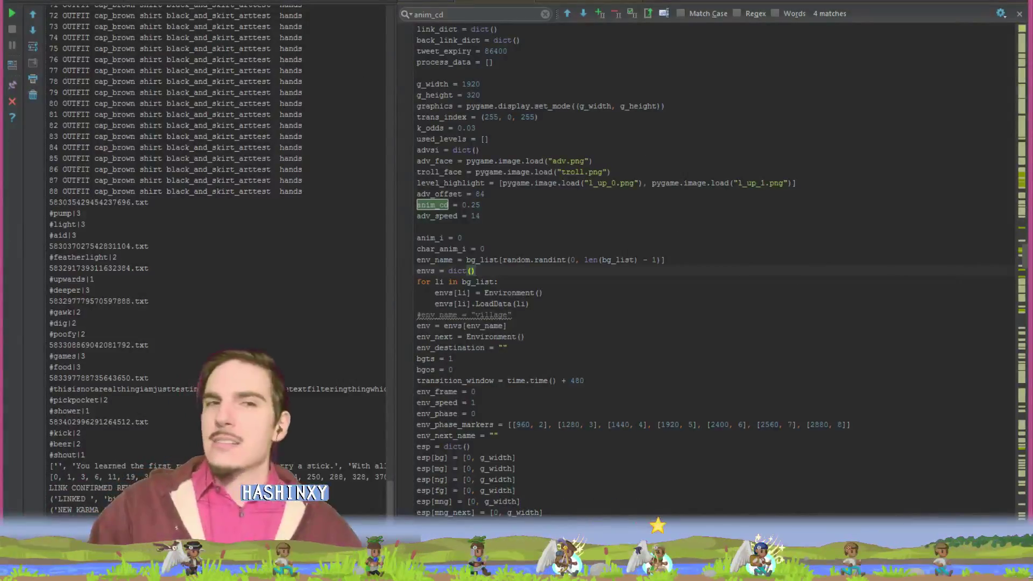
- Return to paint.net and hide the foot 2a, foot 3 and foot 3a layers of the character sprite
{"action": "key", "text": "alt+Tab"}
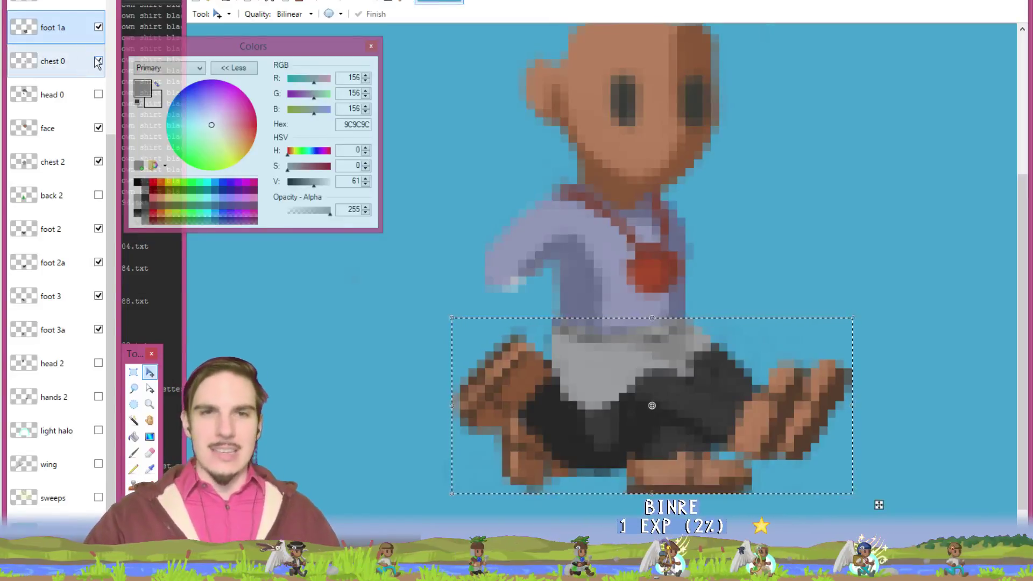
{"action": "left_click", "coordinate": [98, 264]}
{"action": "left_click", "coordinate": [98, 296]}
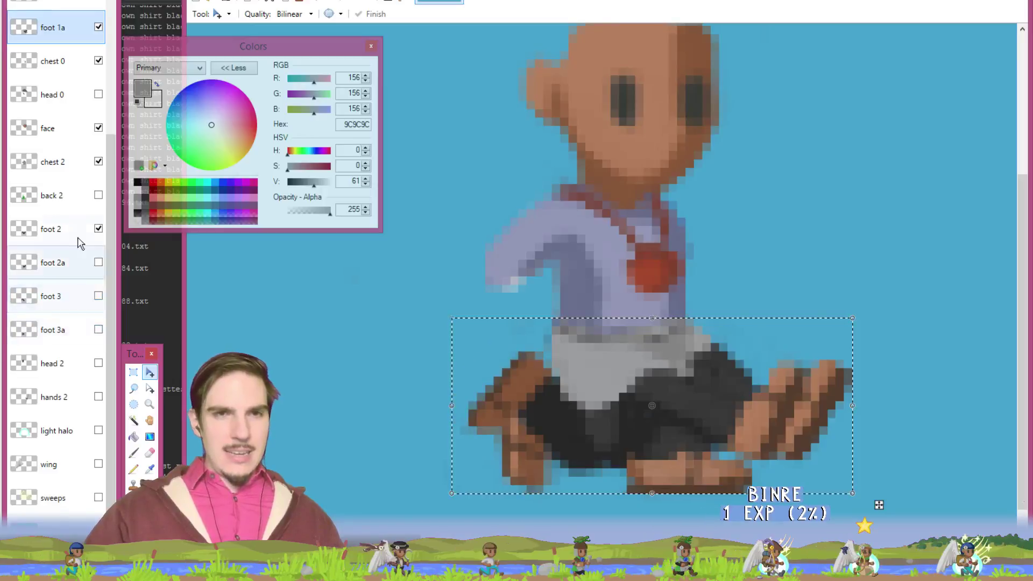
- Delete the light halo, wing and sweeps layers from the character sprite
{"action": "scroll", "coordinate": [81, 240], "scroll_direction": "up", "scroll_amount": 5}
{"action": "scroll", "coordinate": [91, 244], "scroll_direction": "down", "scroll_amount": 5}
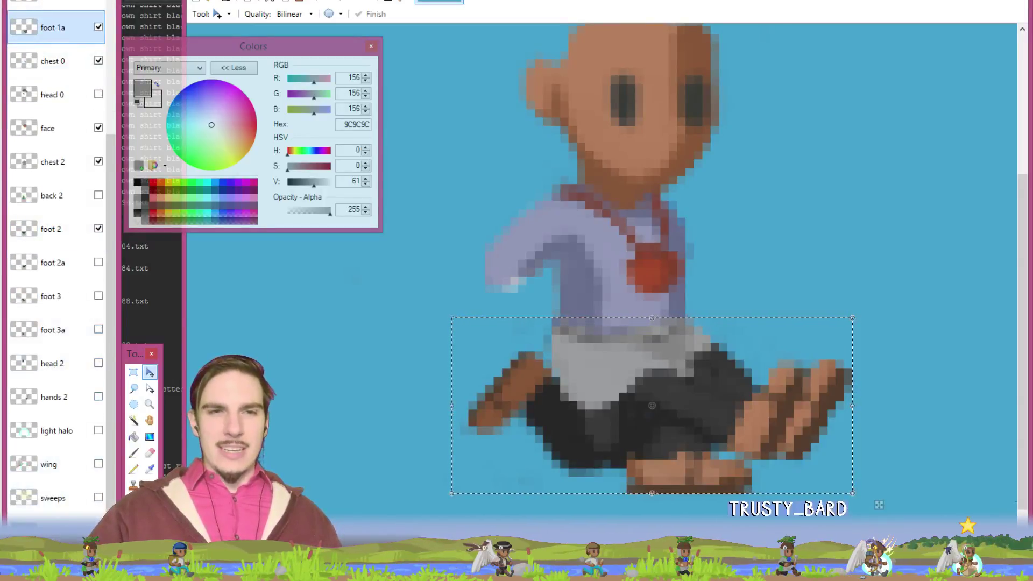
{"action": "left_click", "coordinate": [62, 432]}
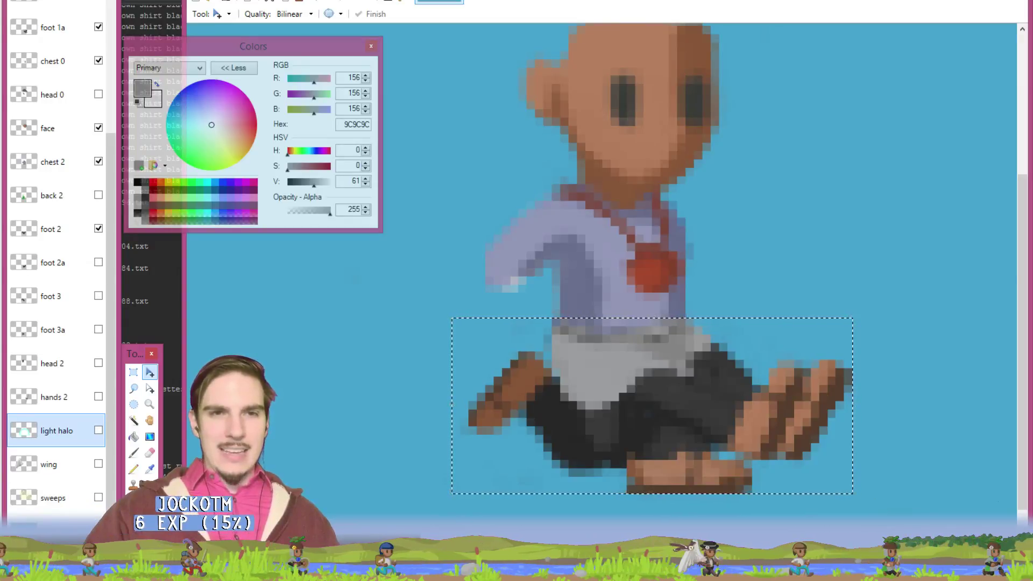
{"action": "key", "text": "ctrl+shift+Delete"}
{"action": "key", "text": "ctrl+shift+Delete"}
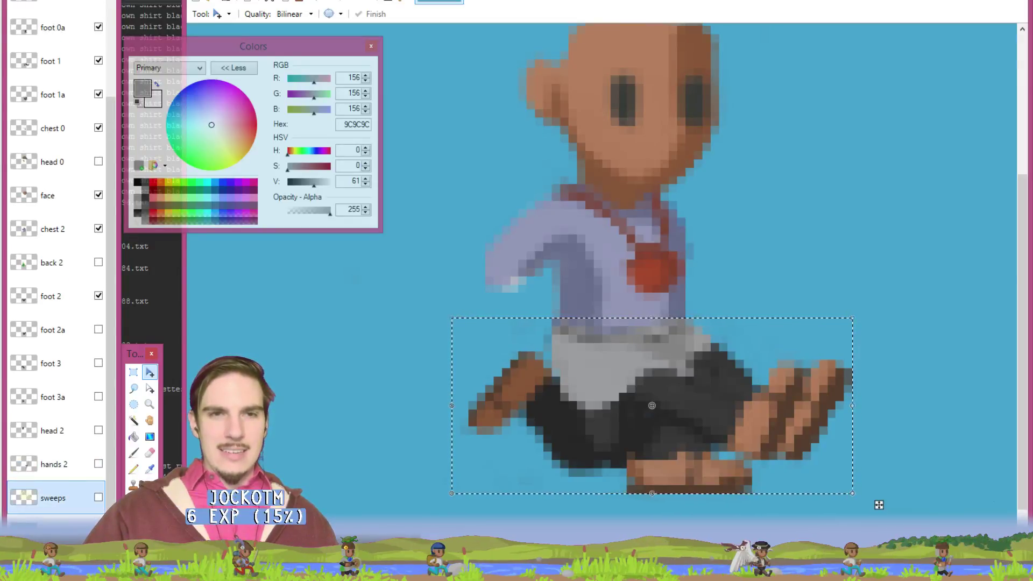
{"action": "key", "text": "ctrl+shift+Delete"}
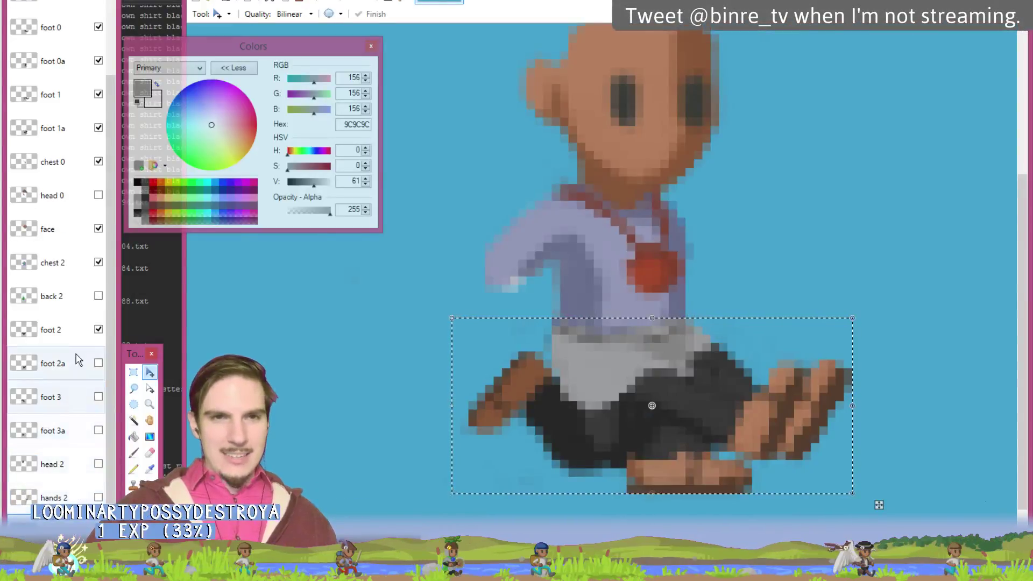
- Toggle the chest 0 layer's visibility to identify its artwork and delete that layer
{"action": "scroll", "coordinate": [88, 300], "scroll_direction": "up", "scroll_amount": 3}
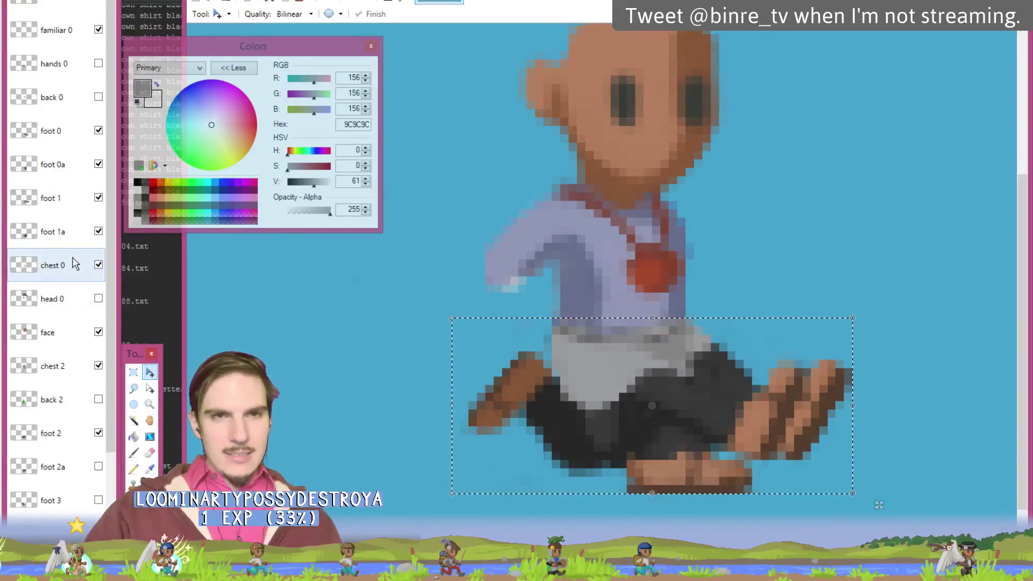
{"action": "left_click", "coordinate": [98, 265]}
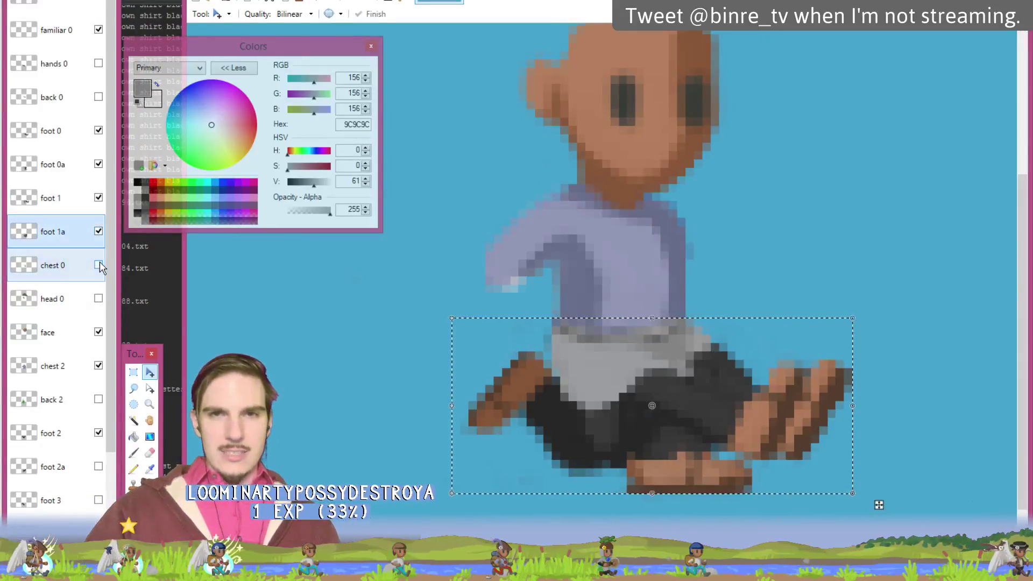
{"action": "left_click", "coordinate": [98, 265]}
{"action": "left_click", "coordinate": [70, 272]}
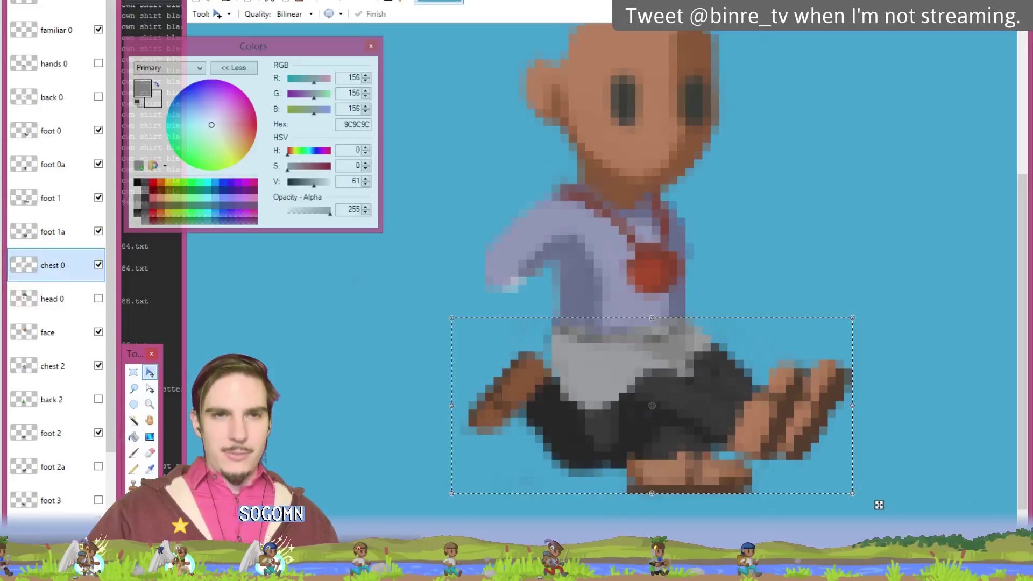
{"action": "key", "text": "ctrl+shift+Delete"}
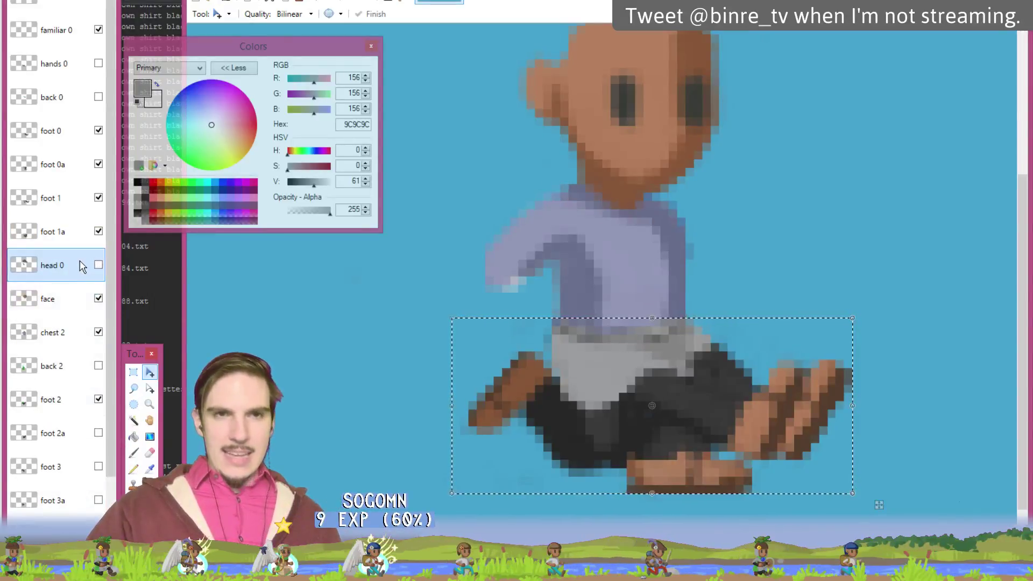
- Preview the head 0 layer, then delete the head 0 and familiar 0 layers
{"action": "left_click", "coordinate": [98, 264]}
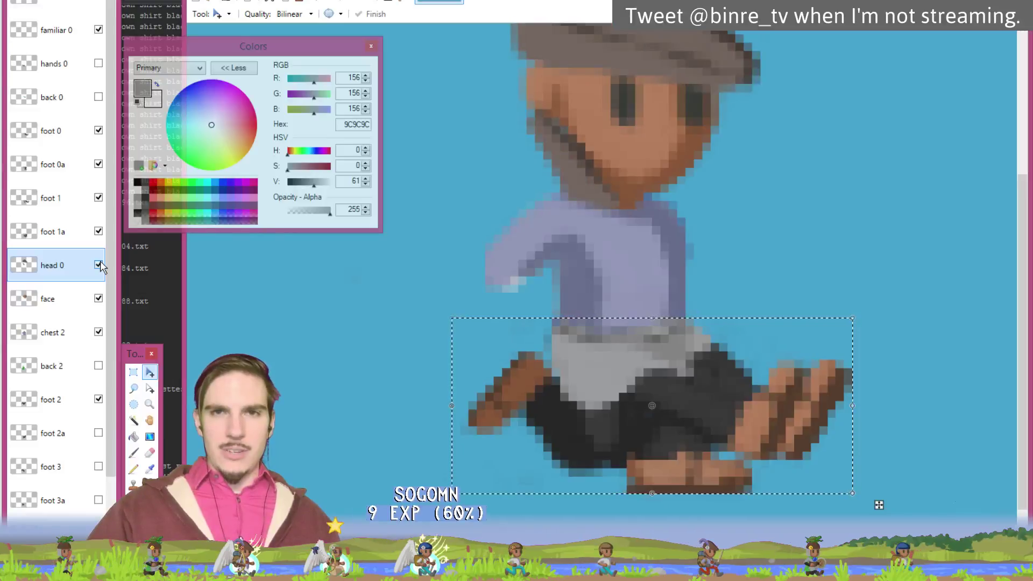
{"action": "left_click", "coordinate": [99, 264]}
{"action": "left_click", "coordinate": [77, 270]}
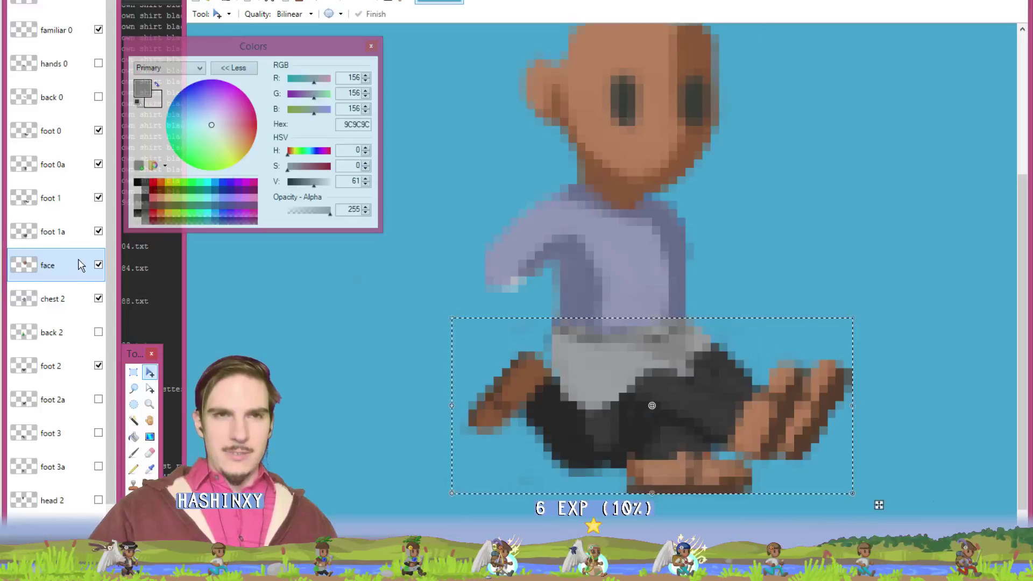
{"action": "scroll", "coordinate": [81, 265], "scroll_direction": "down", "scroll_amount": 1}
{"action": "scroll", "coordinate": [80, 262], "scroll_direction": "up", "scroll_amount": 1}
{"action": "left_click", "coordinate": [50, 6]}
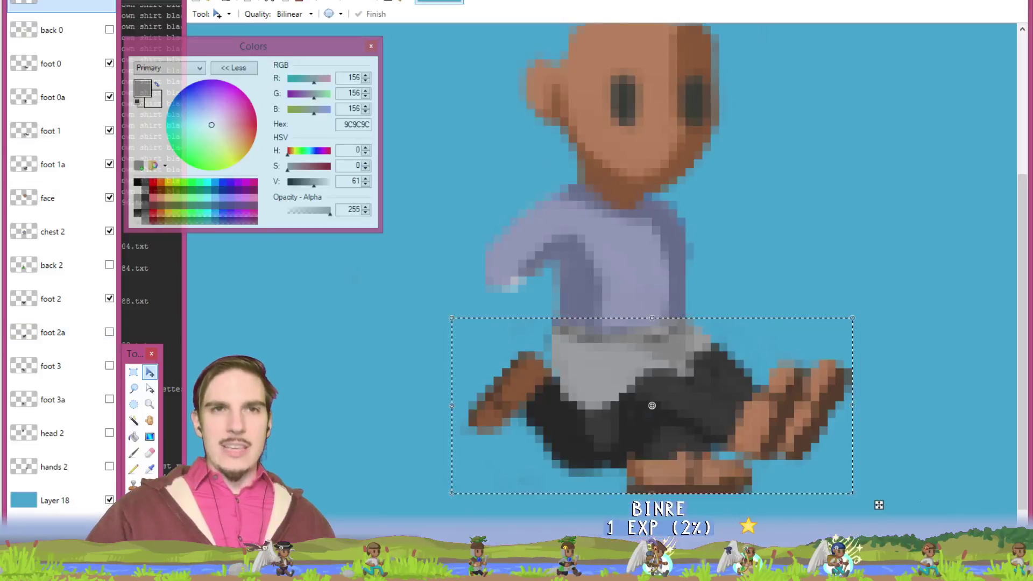
- Add a new empty layer, place it directly above back 0 and name it chest 0
{"action": "key", "text": "Down"}
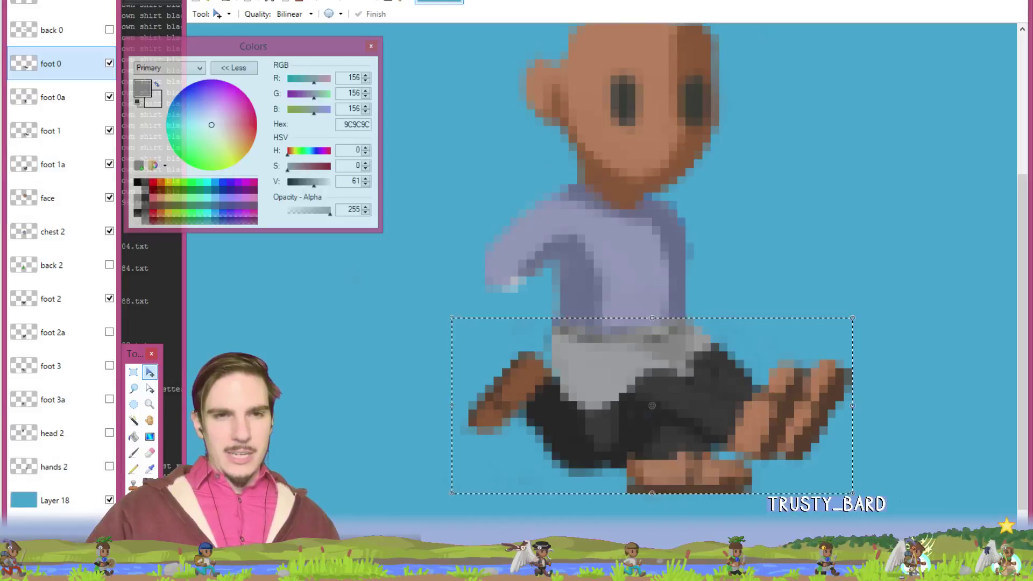
{"action": "key", "text": "ctrl+shift+n"}
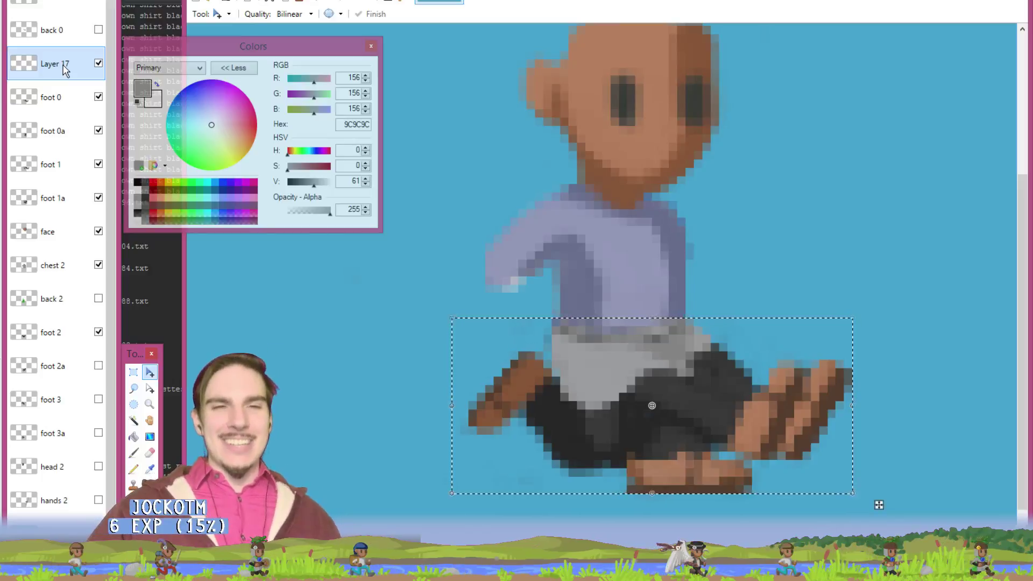
{"action": "left_click_drag", "start_coordinate": [63, 71], "coordinate": [61, 200]}
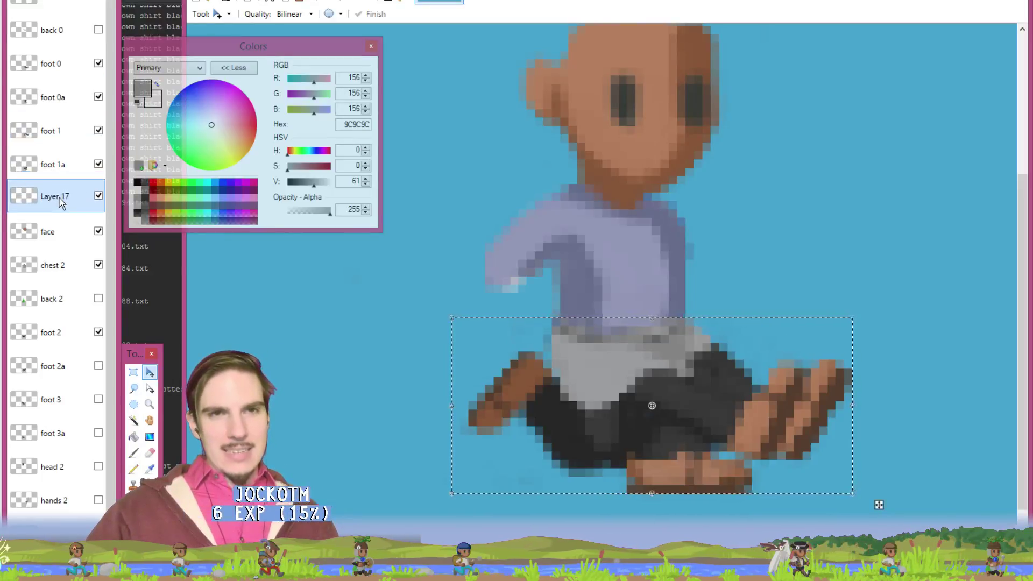
{"action": "left_click_drag", "start_coordinate": [60, 203], "coordinate": [67, 35]}
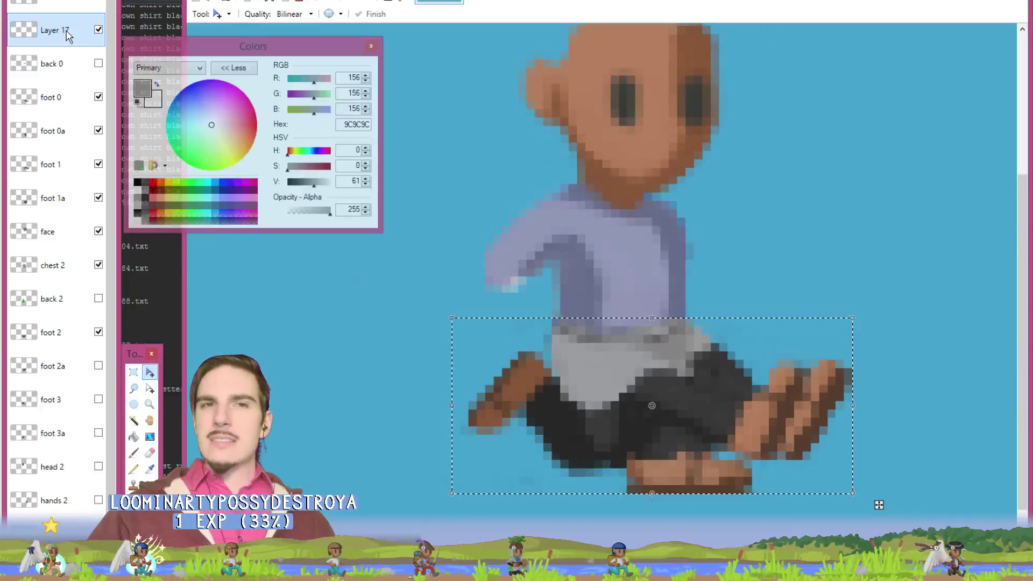
{"action": "double_click", "coordinate": [65, 31]}
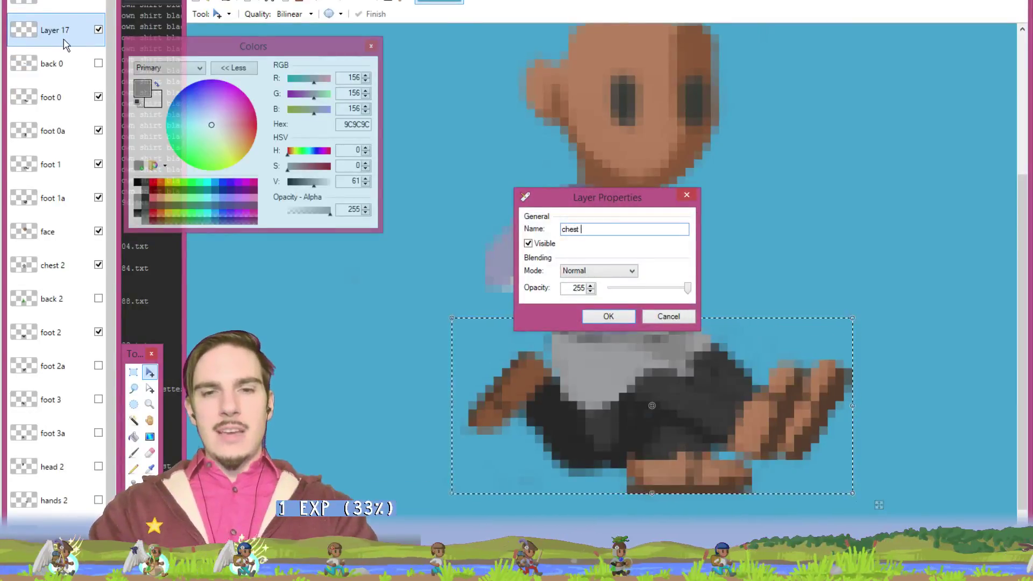
{"action": "key", "text": "Return"}
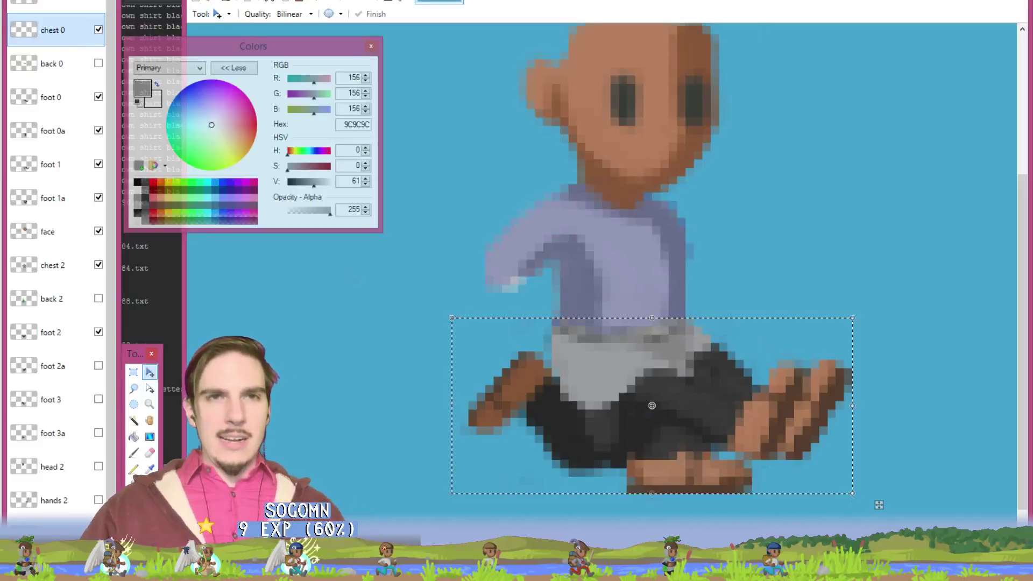
- Open doll.pdn from the jrne project folder as a reference for the layer setup
{"action": "key", "text": "alt+f"}
{"action": "left_click", "coordinate": [285, 9]}
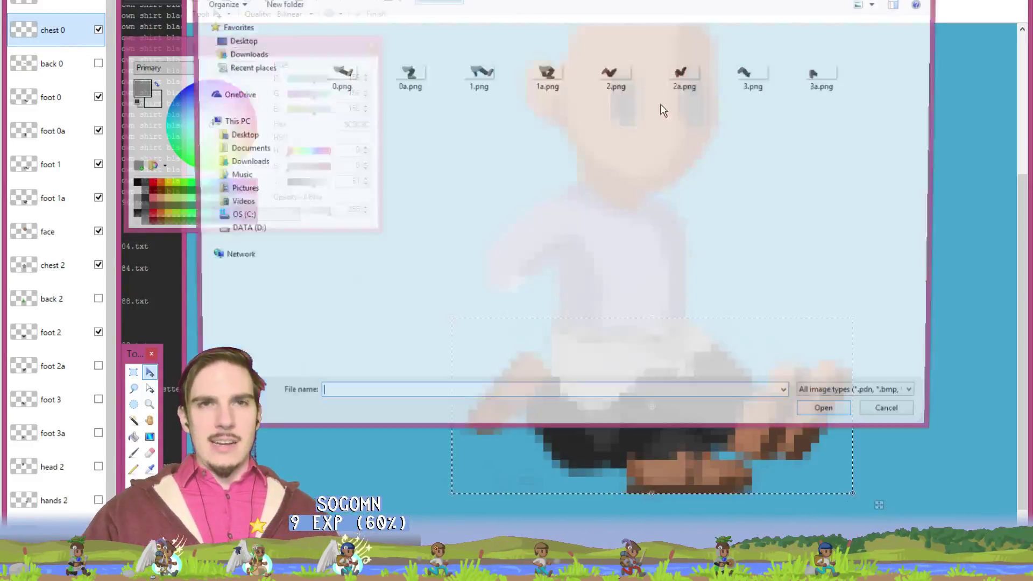
{"action": "key", "text": "alt+Up"}
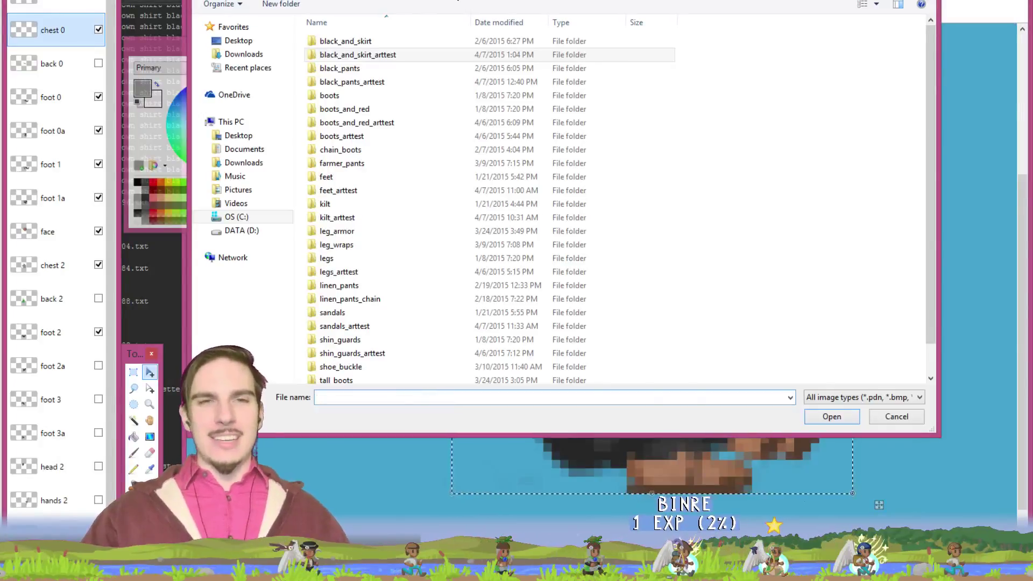
{"action": "left_click_drag", "start_coordinate": [416, 0], "coordinate": [453, 8]}
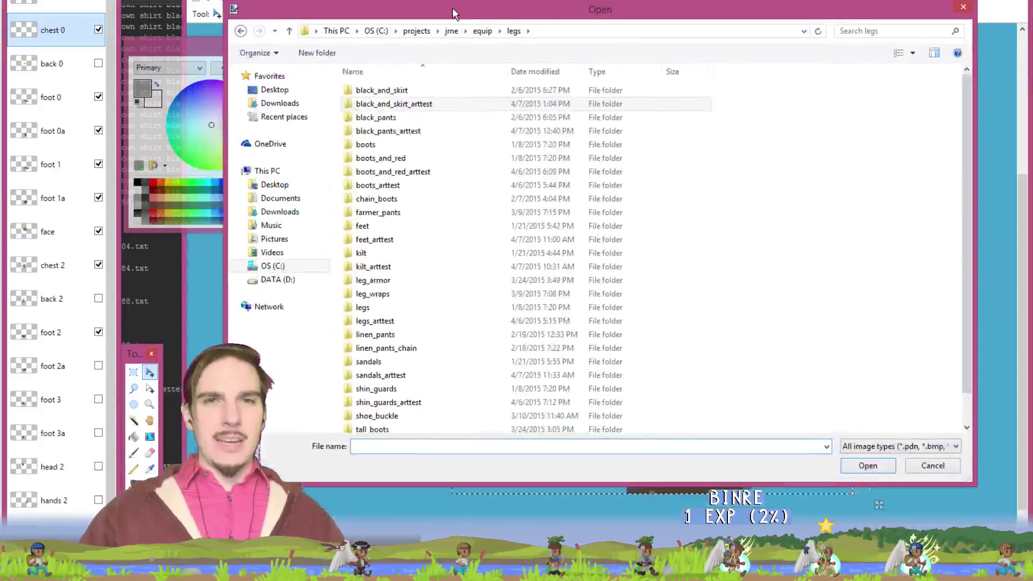
{"action": "left_click", "coordinate": [447, 23]}
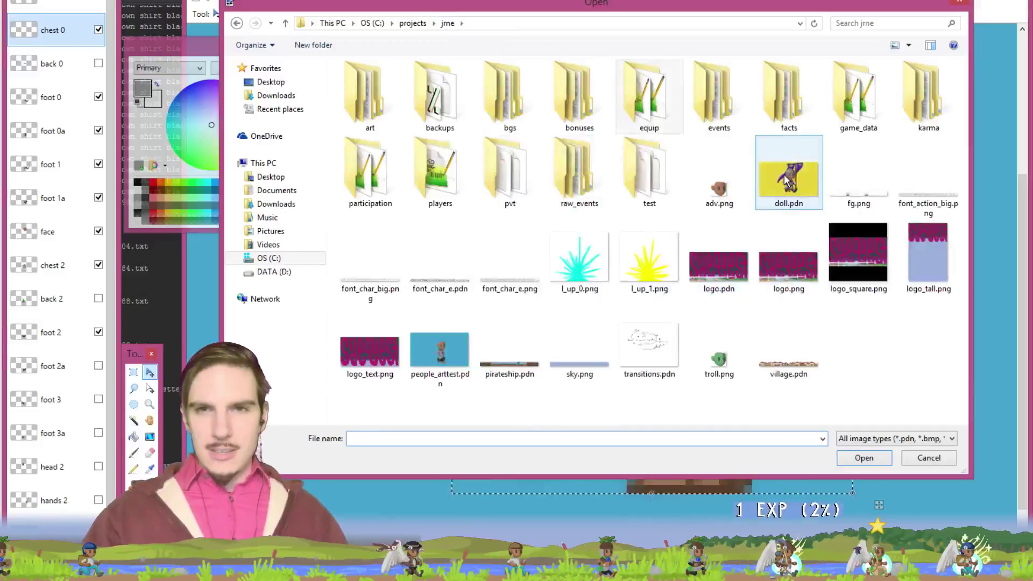
{"action": "double_click", "coordinate": [789, 181]}
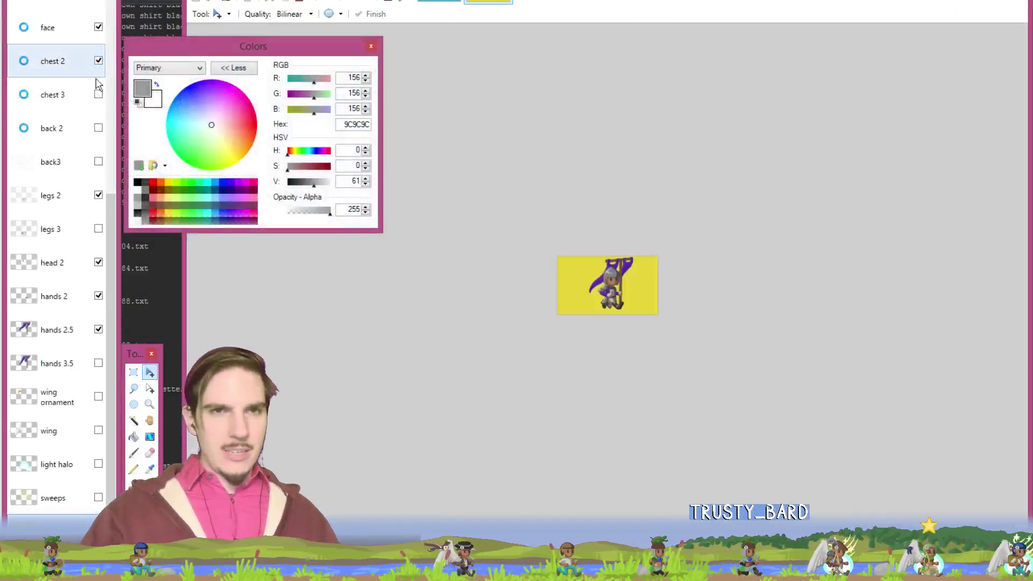
- Examine the order of the hands, chest, back and legs layers in doll.pdn, then return to the character sprite
{"action": "left_click_drag", "start_coordinate": [107, 217], "coordinate": [114, 40]}
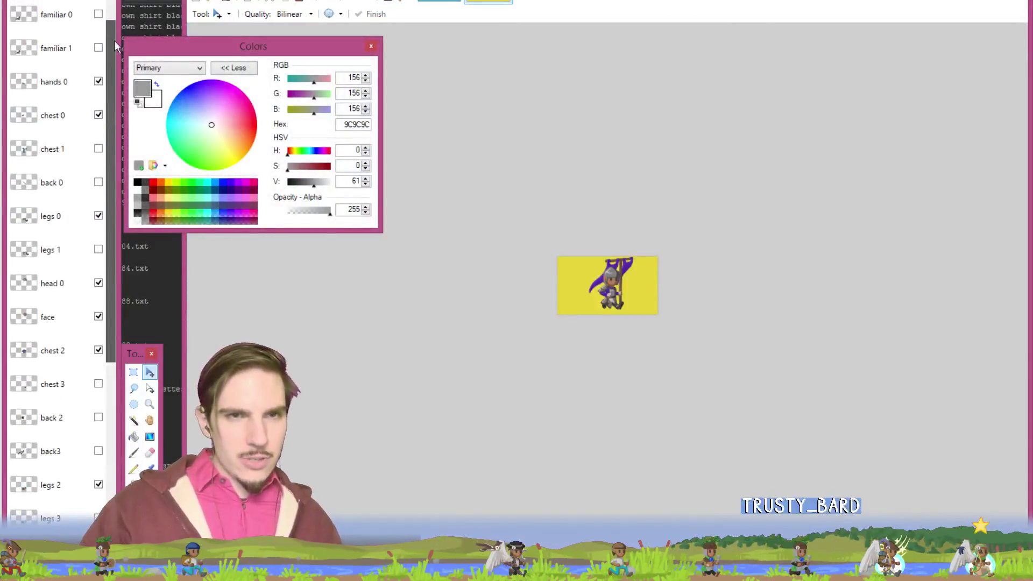
{"action": "left_click", "coordinate": [69, 123]}
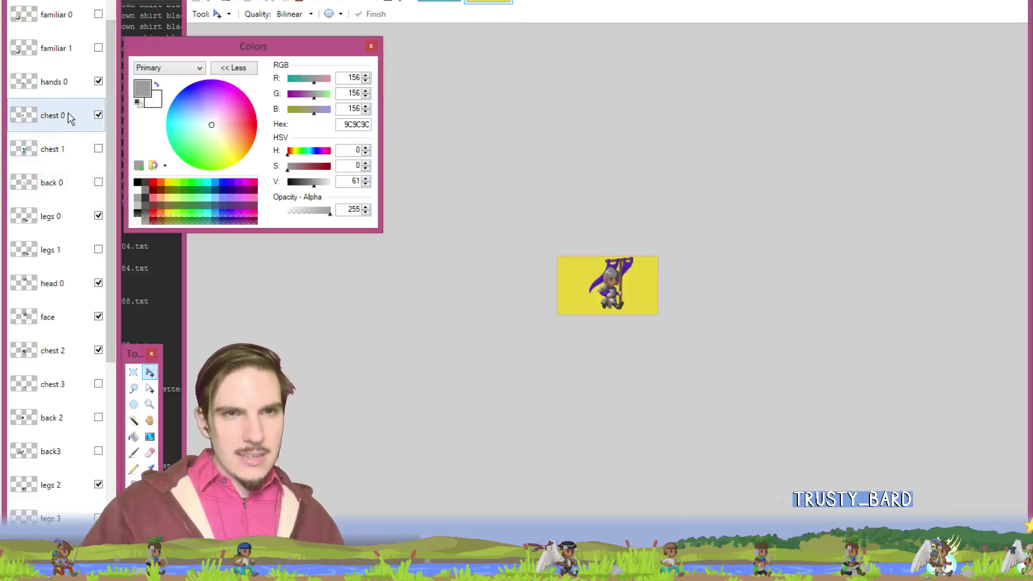
{"action": "left_click", "coordinate": [78, 88]}
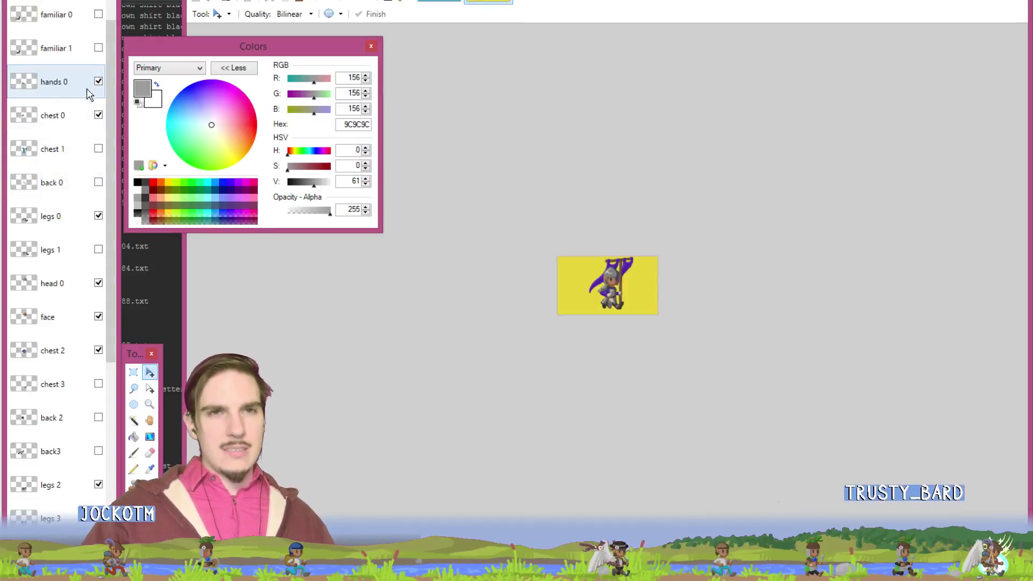
{"action": "left_click", "coordinate": [494, 3]}
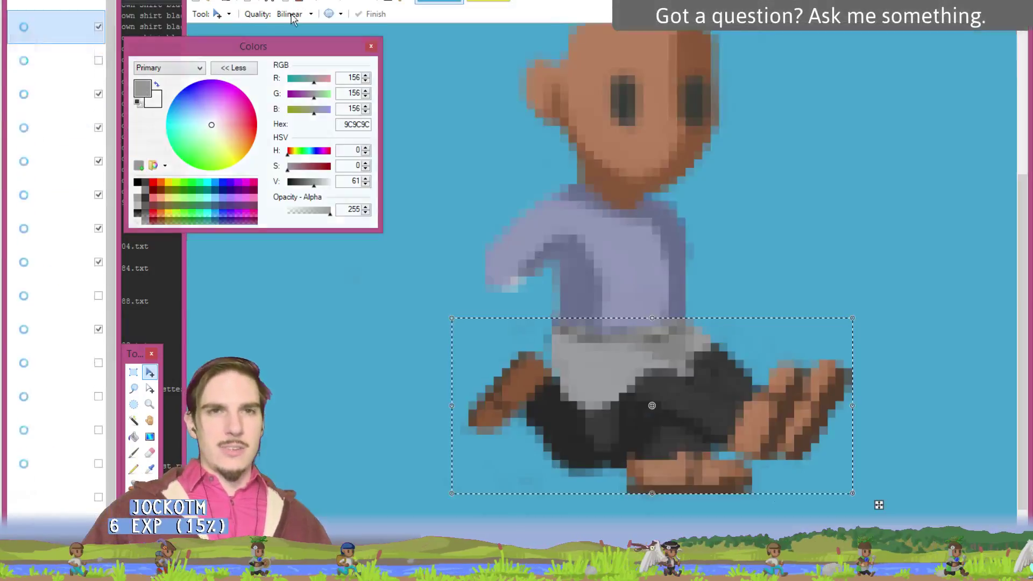
{"action": "left_click", "coordinate": [494, 2]}
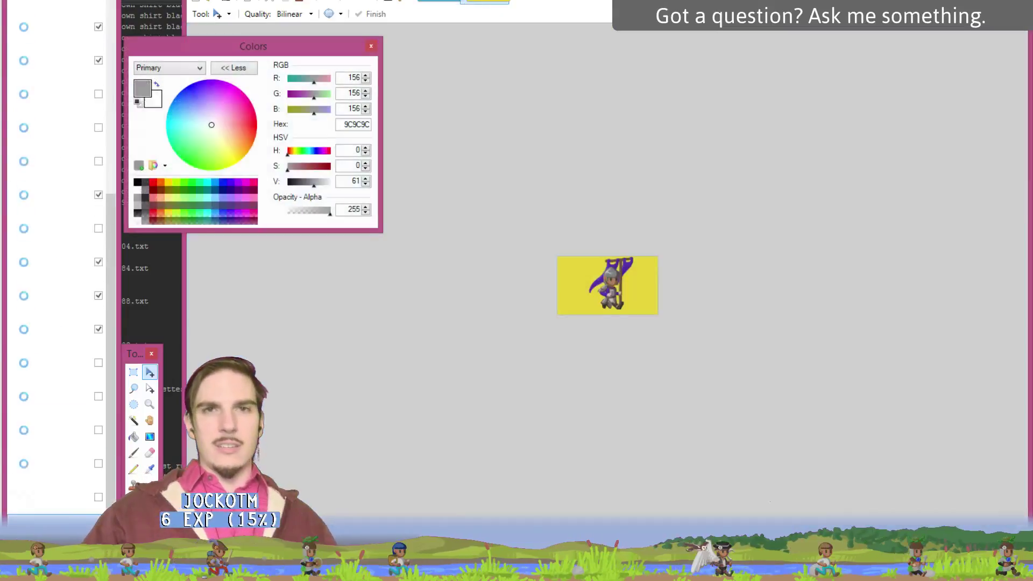
{"action": "left_click", "coordinate": [439, 3]}
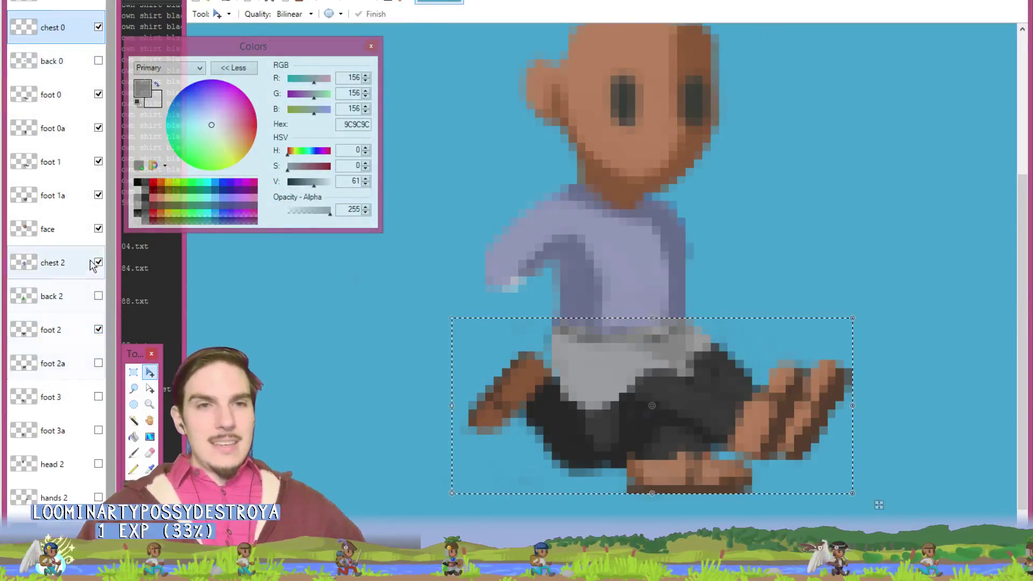
- Hide the foot 1a, foot 1 and foot 0a layers
{"action": "left_click", "coordinate": [99, 196]}
{"action": "left_click", "coordinate": [98, 162]}
{"action": "left_click", "coordinate": [98, 128]}
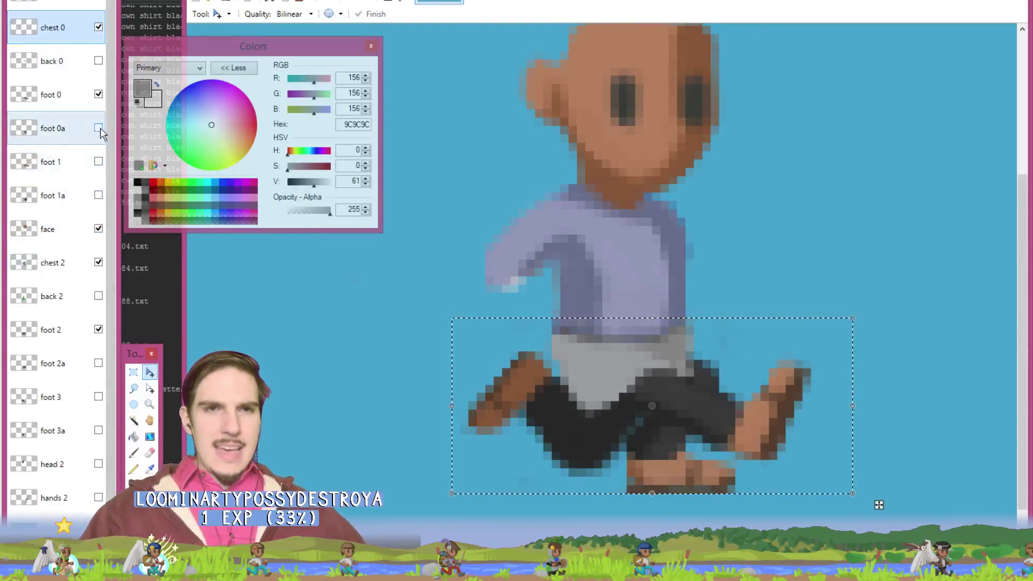
- Rename the foot 0 layer as LEGS 0
{"action": "double_click", "coordinate": [71, 97]}
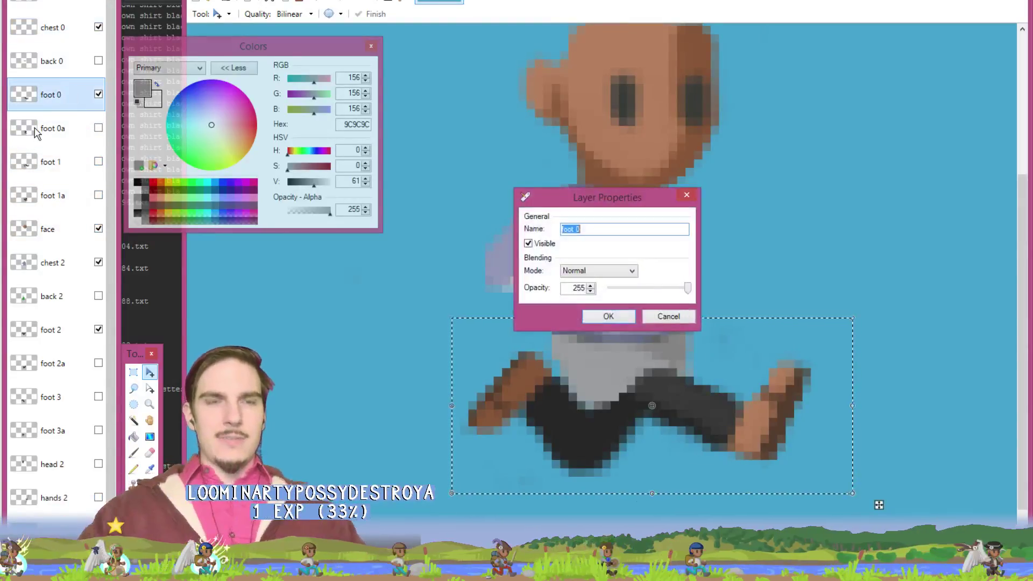
{"action": "type", "text": "LEG"}
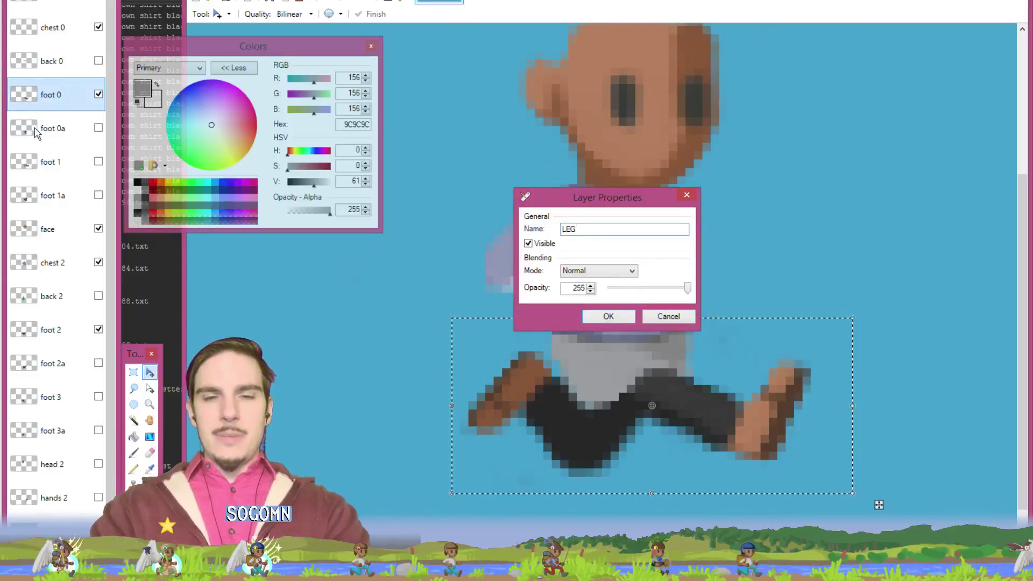
{"action": "type", "text": "S 0"}
{"action": "key", "text": "Return"}
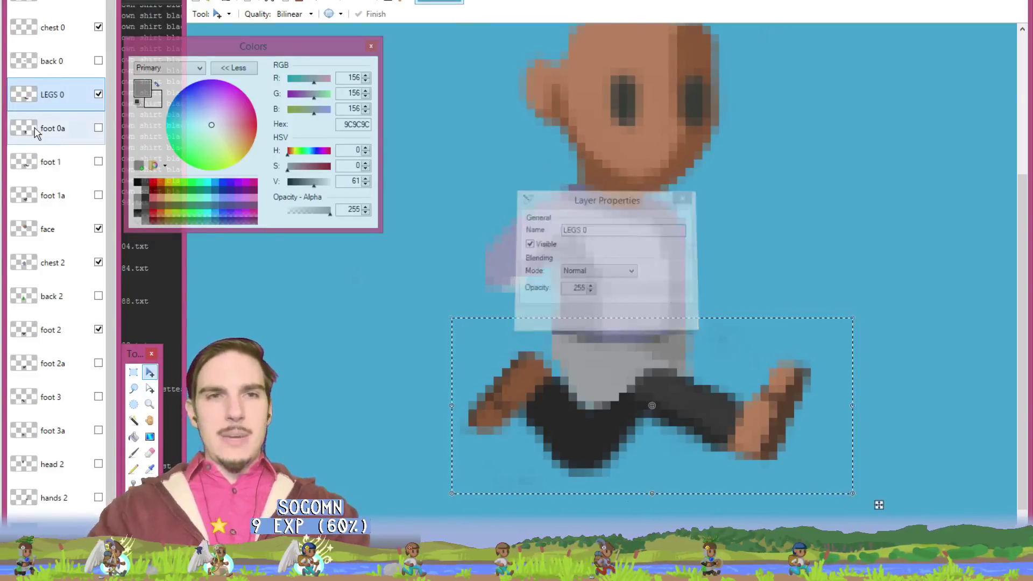
- Rename the foot 0a layer as LEGS 0a
{"action": "left_click", "coordinate": [74, 129]}
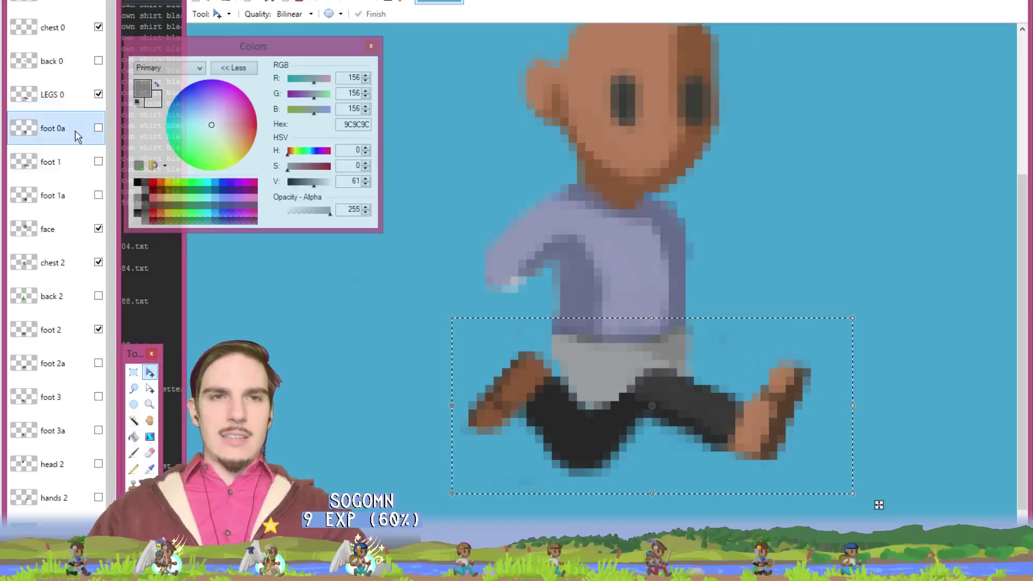
{"action": "double_click", "coordinate": [75, 129]}
{"action": "type", "text": "LEGS"}
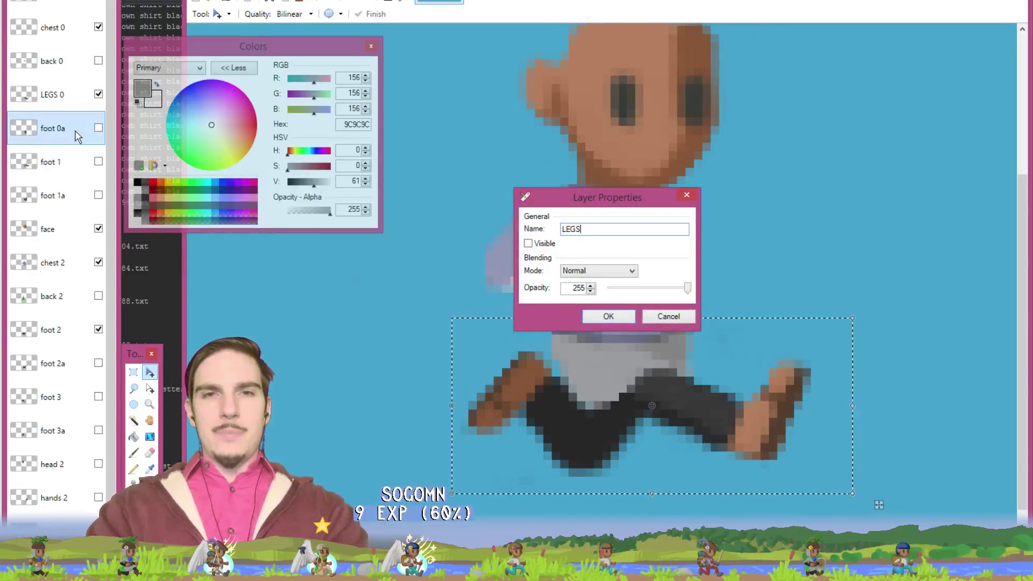
{"action": "type", "text": " 0a"}
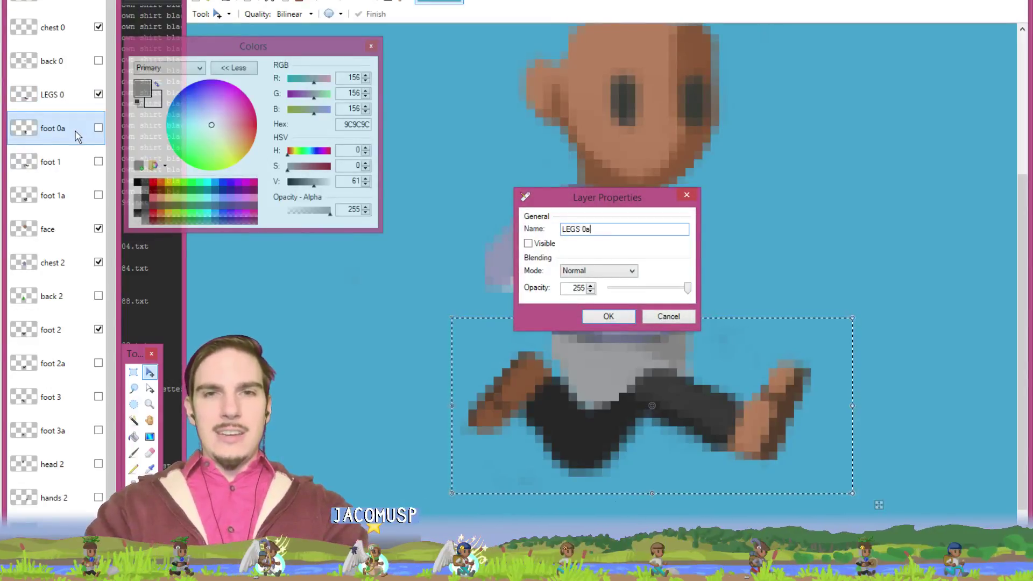
{"action": "key", "text": "Return"}
- Rename the foot 1 layer as LEGS 1 and the foot 1a layer as LEGS 1a
{"action": "double_click", "coordinate": [73, 163]}
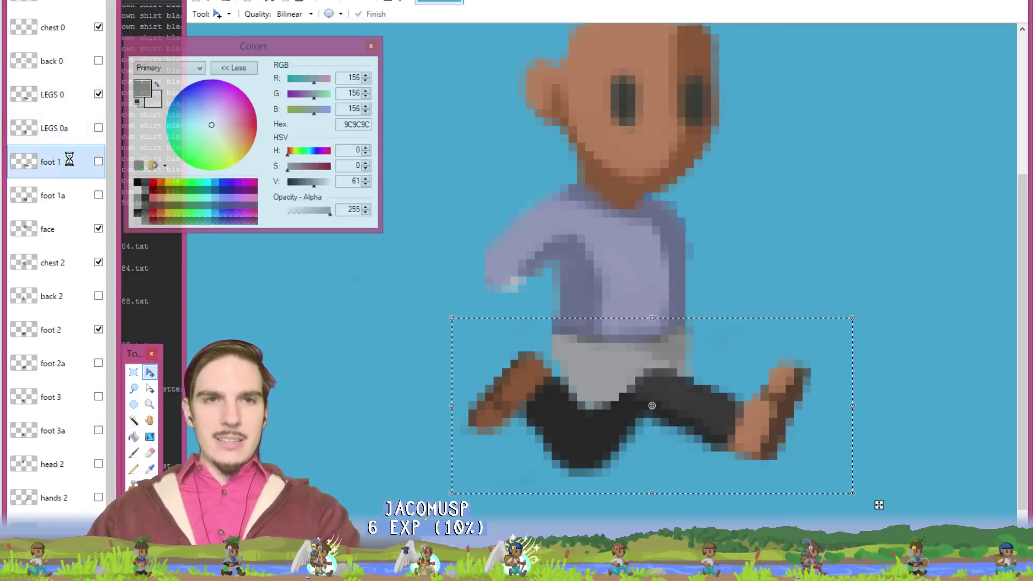
{"action": "type", "text": "LEGS 1"}
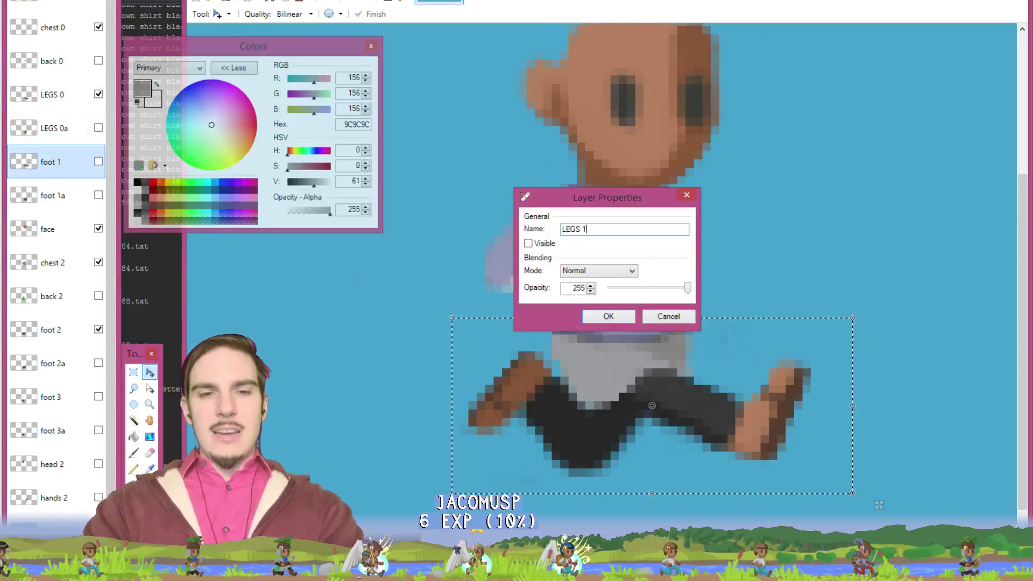
{"action": "key", "text": "Return"}
{"action": "double_click", "coordinate": [60, 195]}
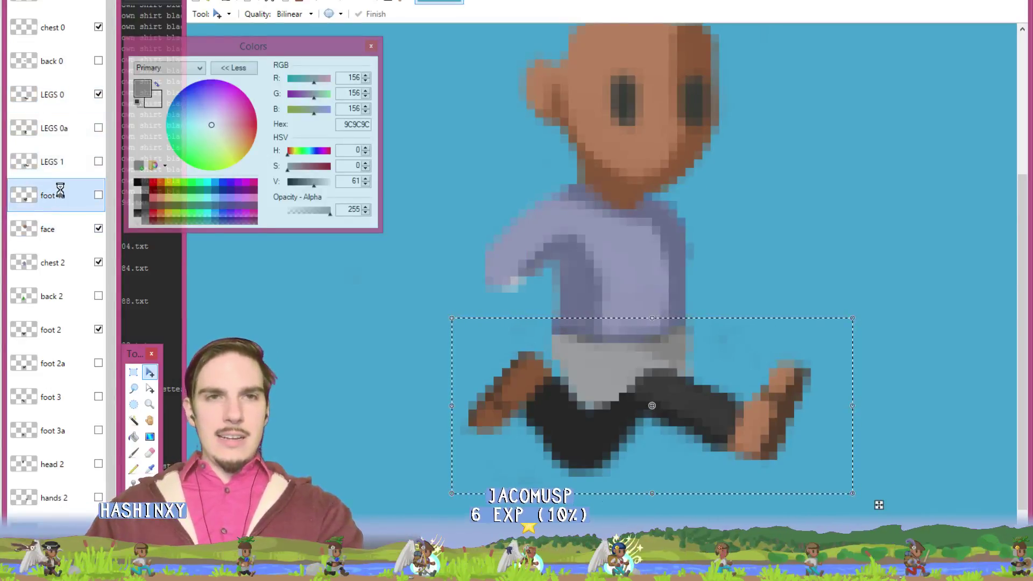
{"action": "type", "text": "LEGS 1a"}
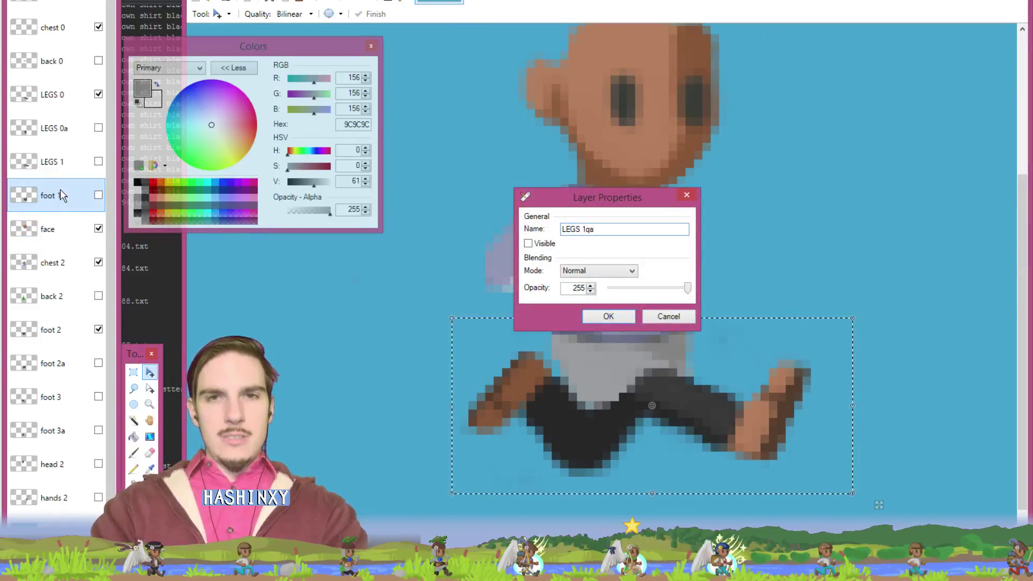
{"action": "key", "text": "Return"}
{"action": "left_click", "coordinate": [65, 232]}
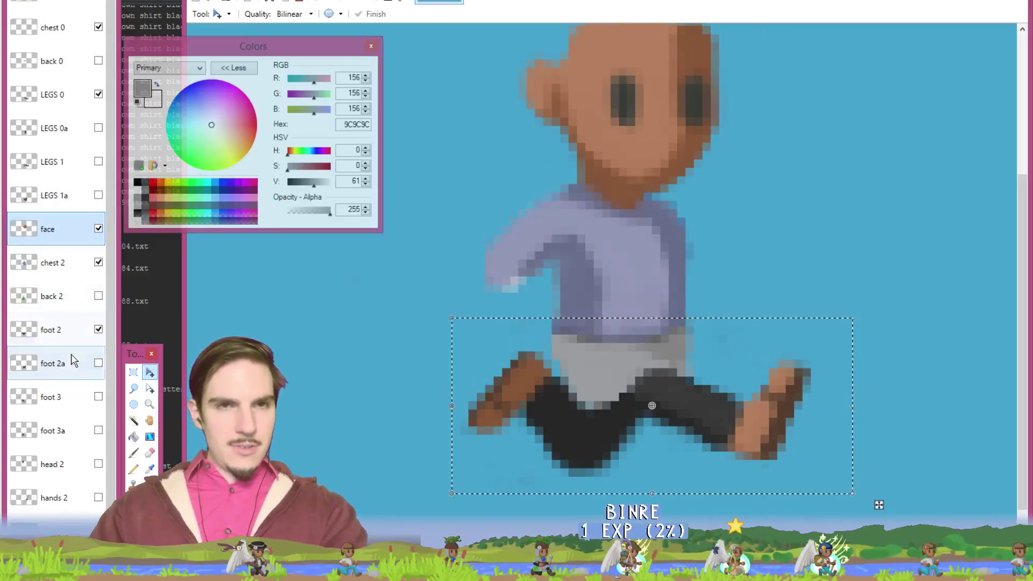
- Rename the foot 2 layer as LEGS 2 and the foot 2a layer as LEGS 2a
{"action": "double_click", "coordinate": [60, 330]}
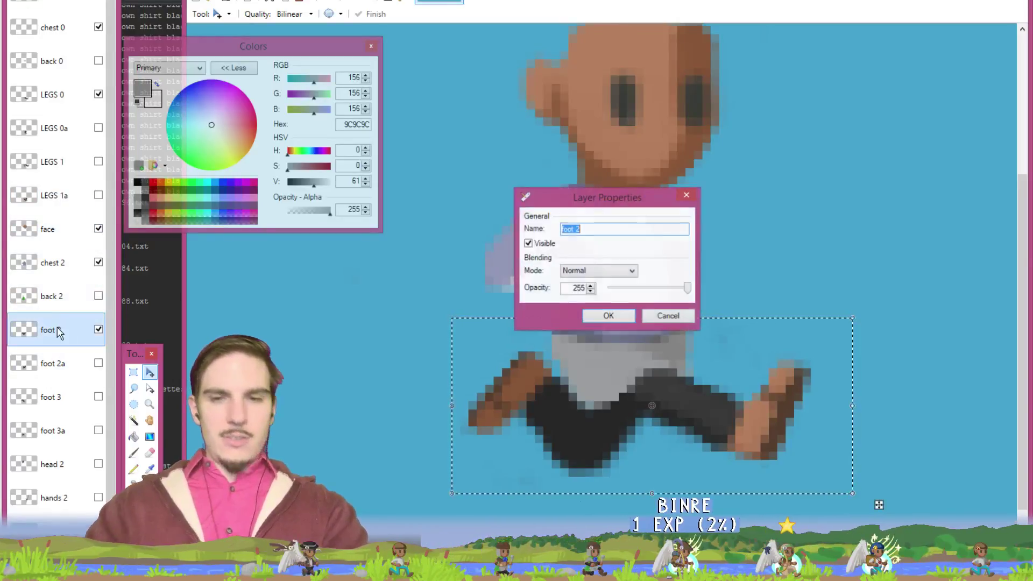
{"action": "type", "text": "LEGS 2"}
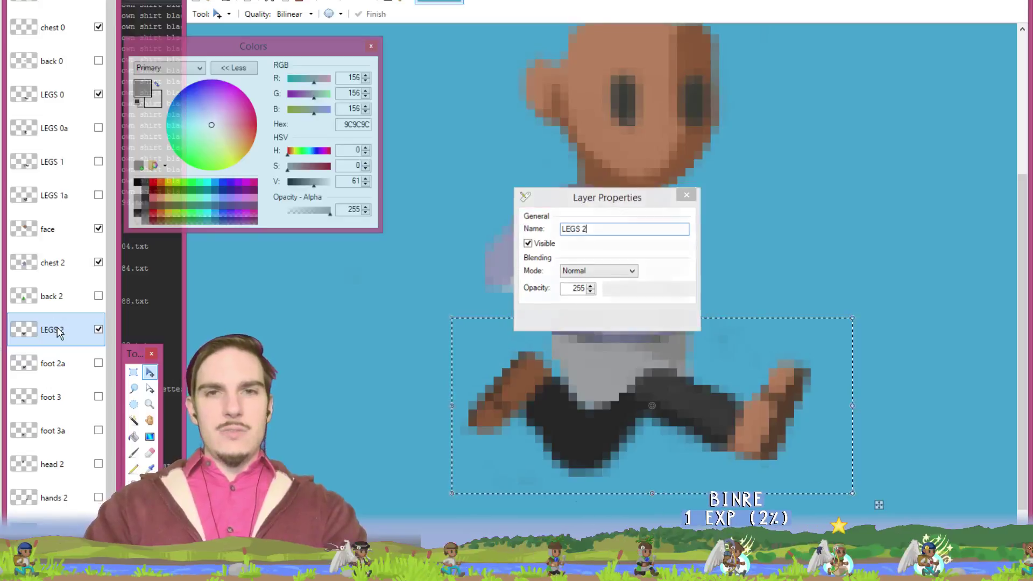
{"action": "key", "text": "Return"}
{"action": "left_click", "coordinate": [63, 364]}
{"action": "double_click", "coordinate": [64, 364]}
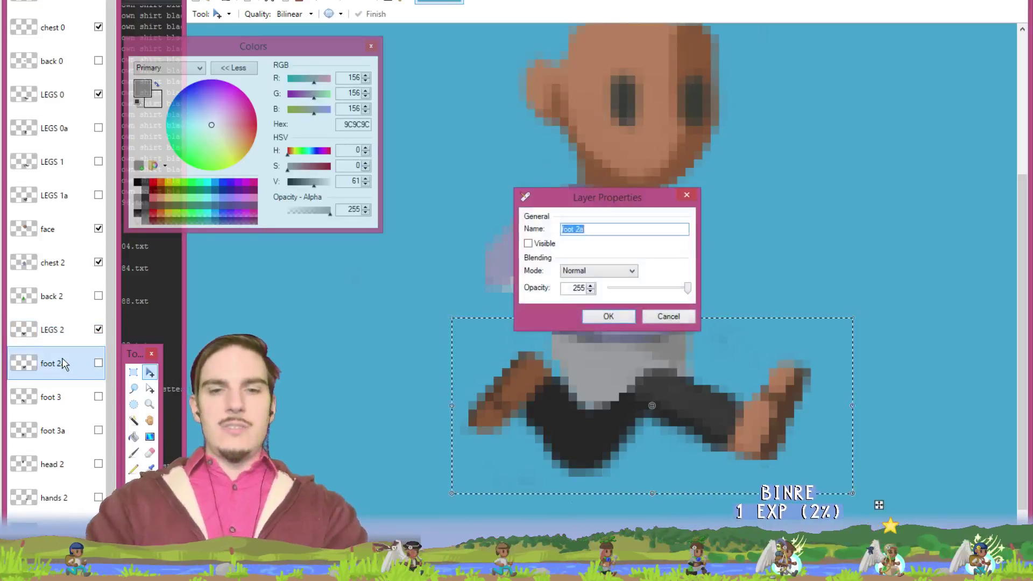
{"action": "type", "text": "LEGS 2a"}
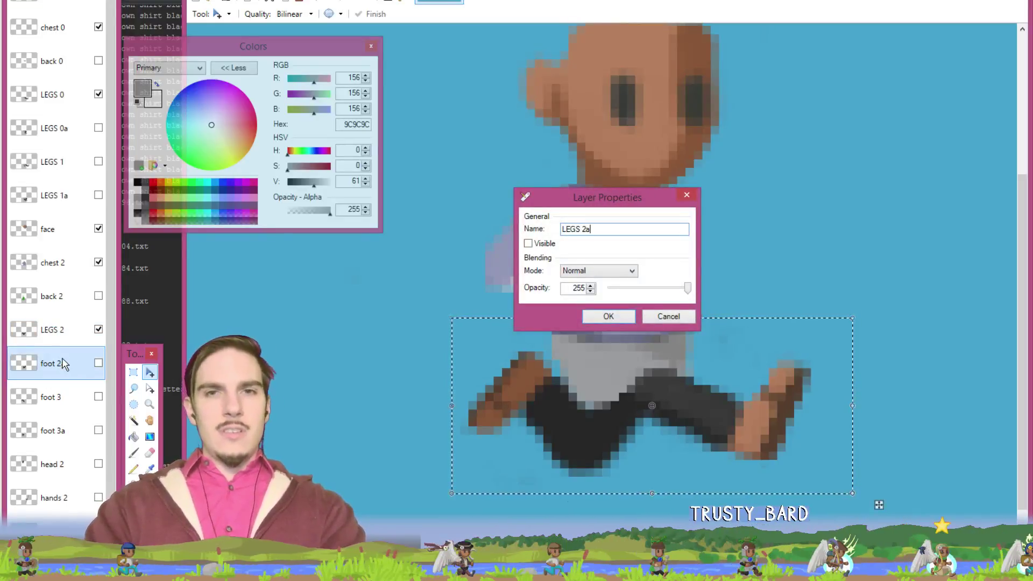
{"action": "key", "text": "Return"}
- Rename the foot 3 and foot 3a layers as LEGS 3 and LEGS 3a, and make LEGS 2 the active layer
{"action": "left_click", "coordinate": [80, 401]}
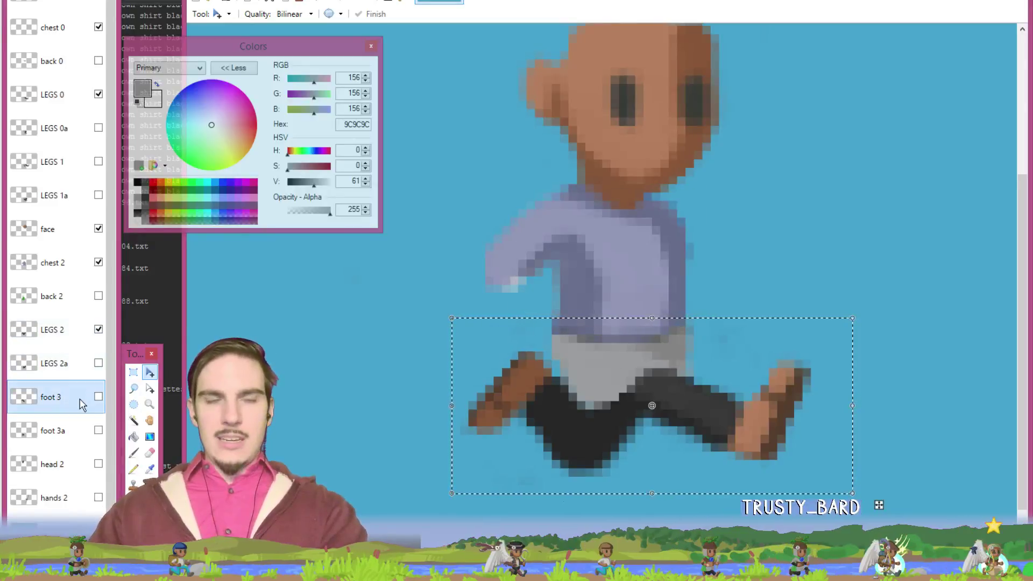
{"action": "double_click", "coordinate": [80, 400]}
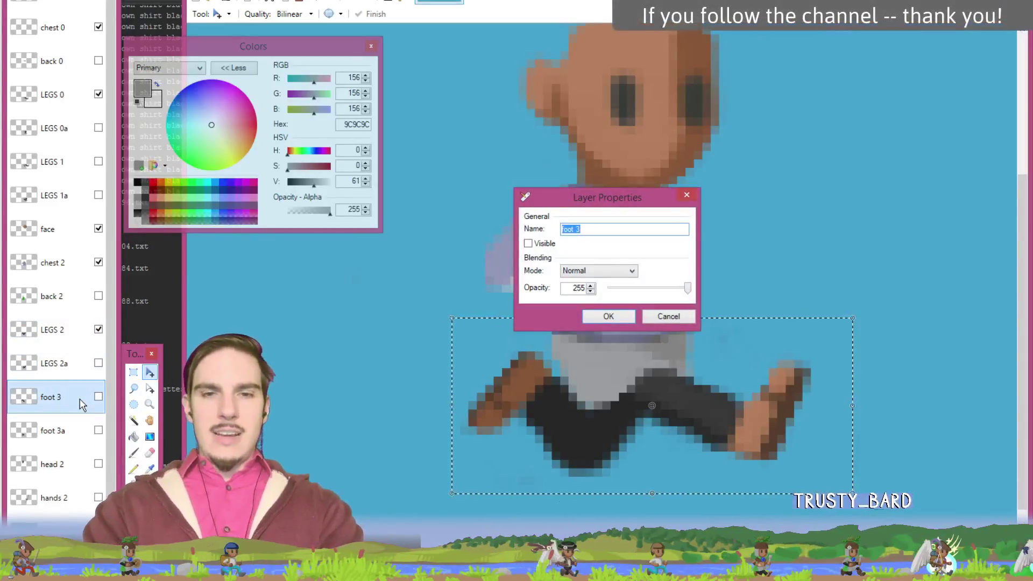
{"action": "type", "text": "LEGS"}
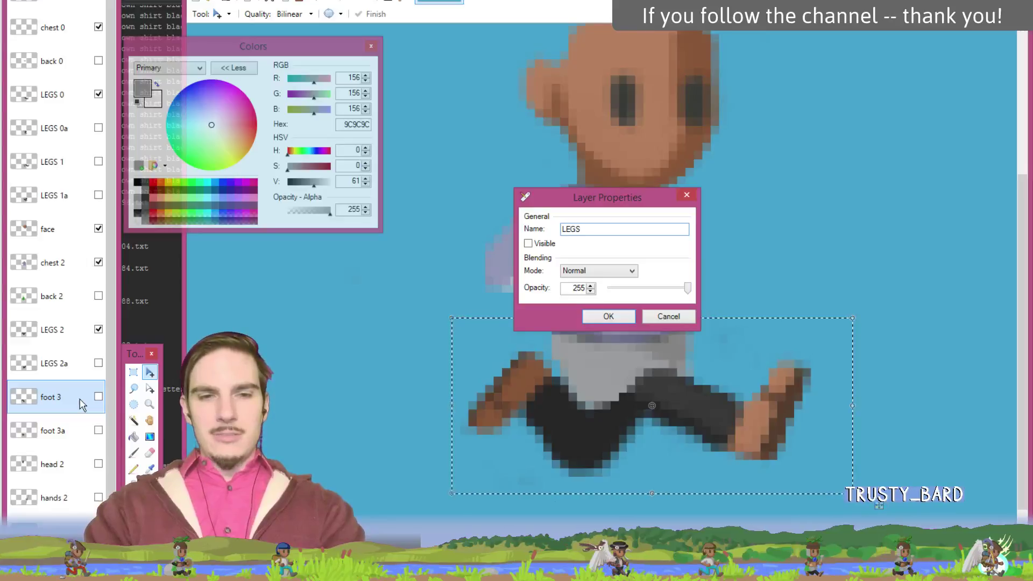
{"action": "type", "text": " 3"}
{"action": "key", "text": "Return"}
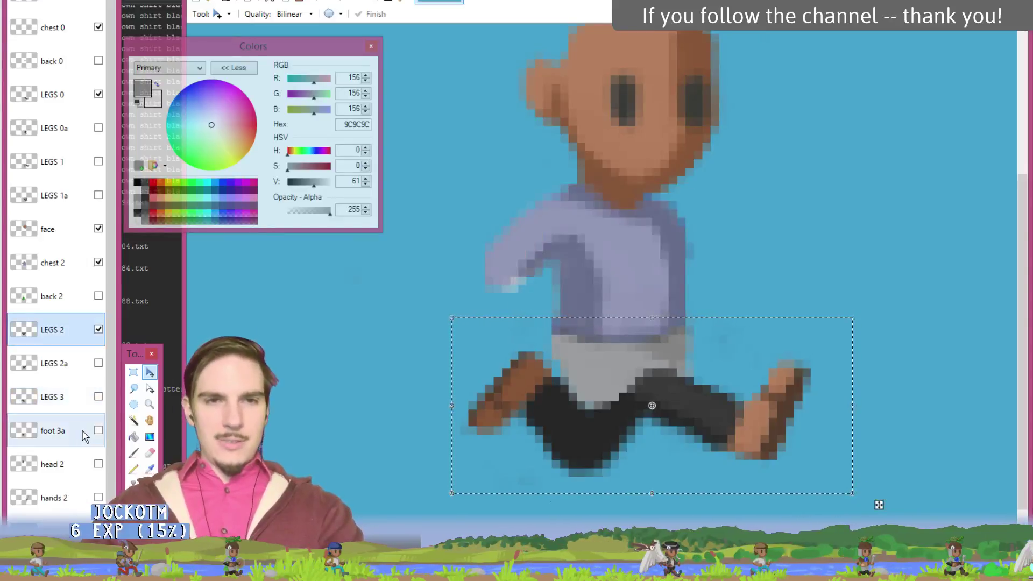
{"action": "double_click", "coordinate": [83, 433]}
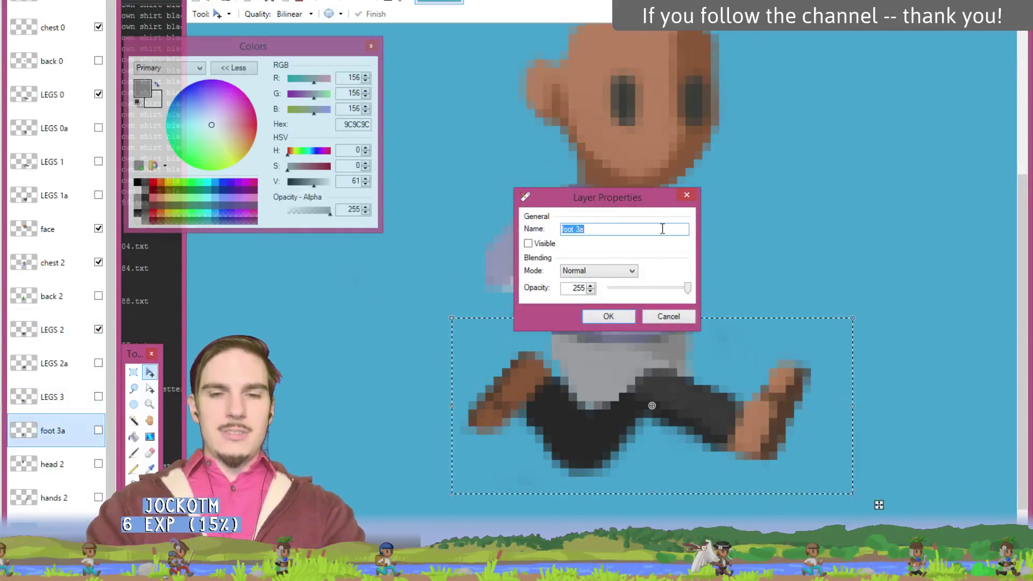
{"action": "type", "text": "LEGS"}
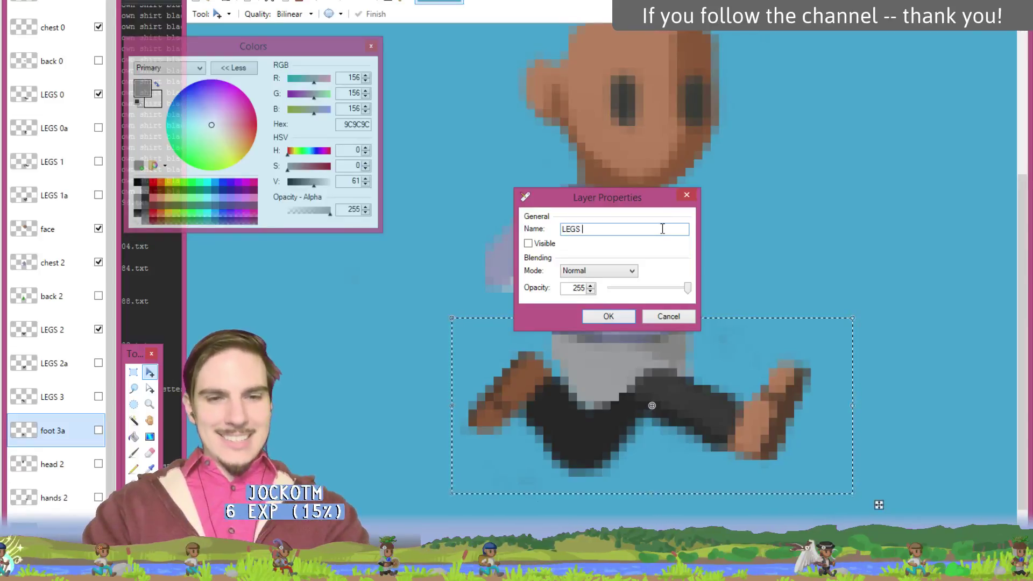
{"action": "key", "text": "Return"}
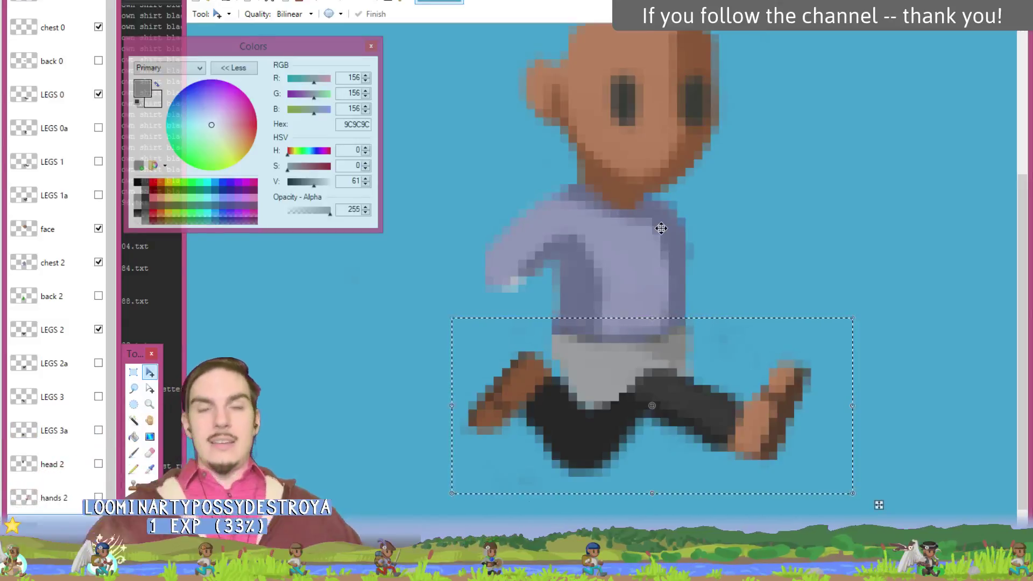
{"action": "left_click", "coordinate": [54, 95]}
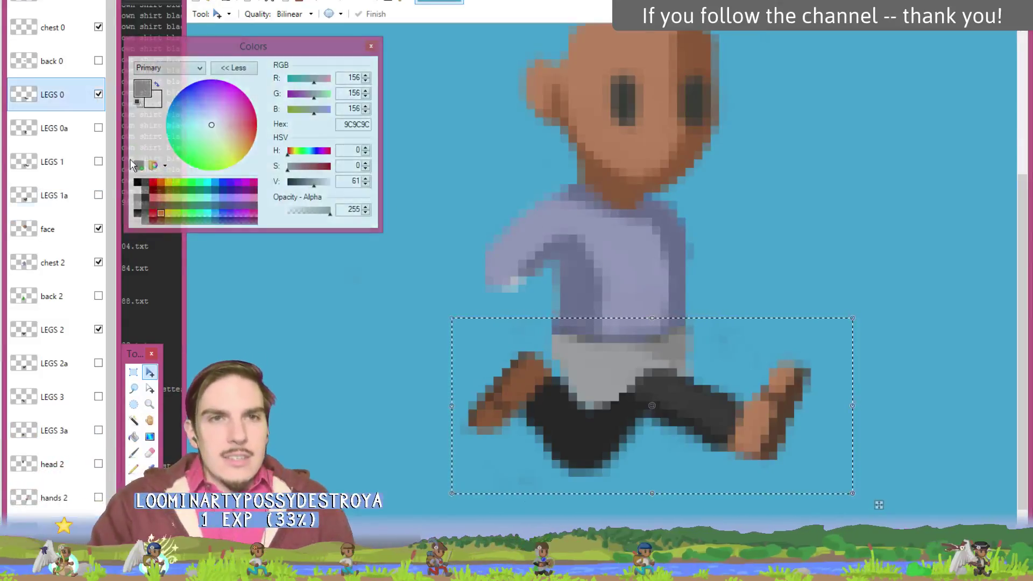
{"action": "left_click", "coordinate": [85, 332]}
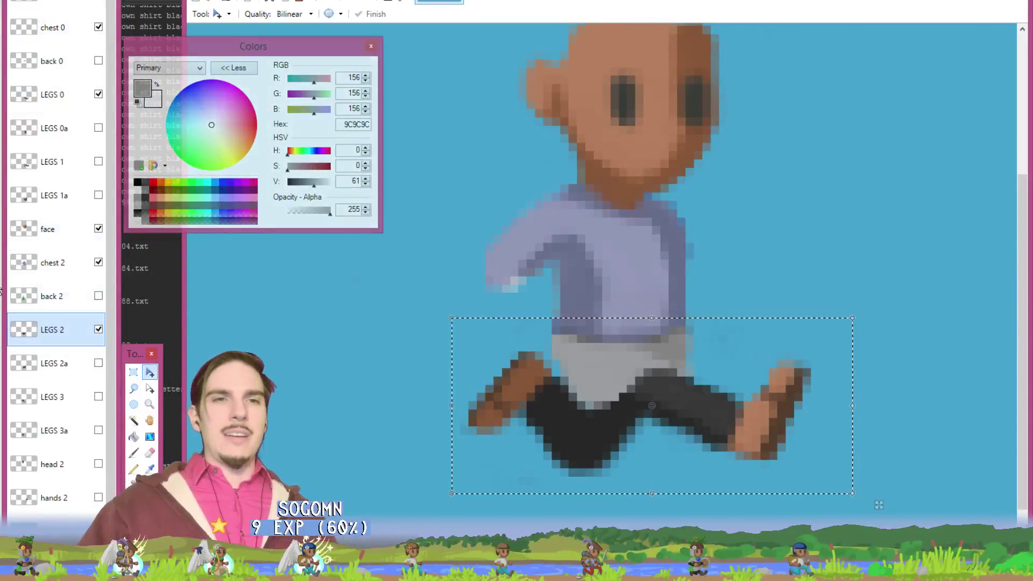
- Switch to Notepad++ and look through the equipment entries listed in order.txt
{"action": "key", "text": "alt+Tab"}
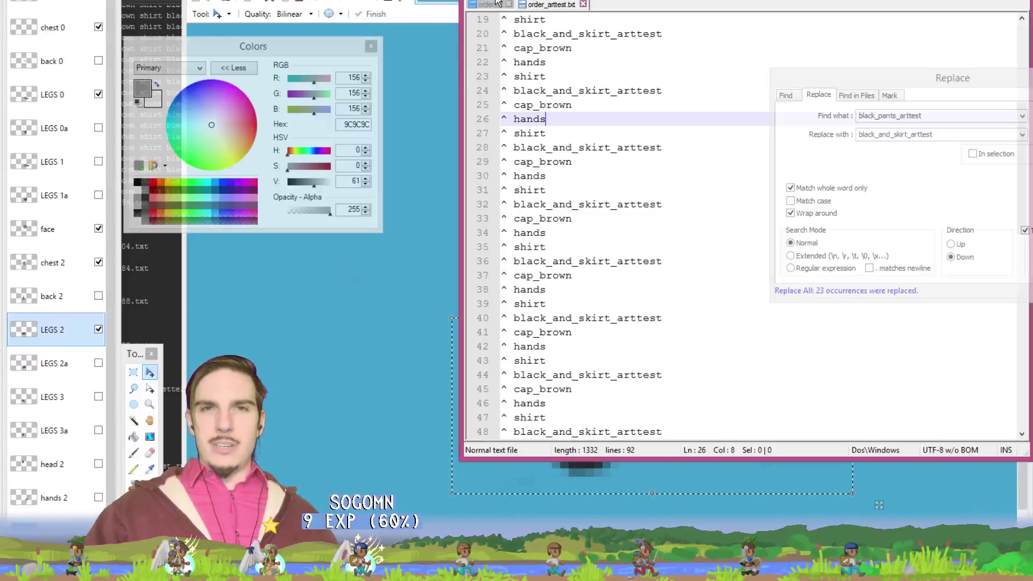
{"action": "key", "text": "ctrl+Tab"}
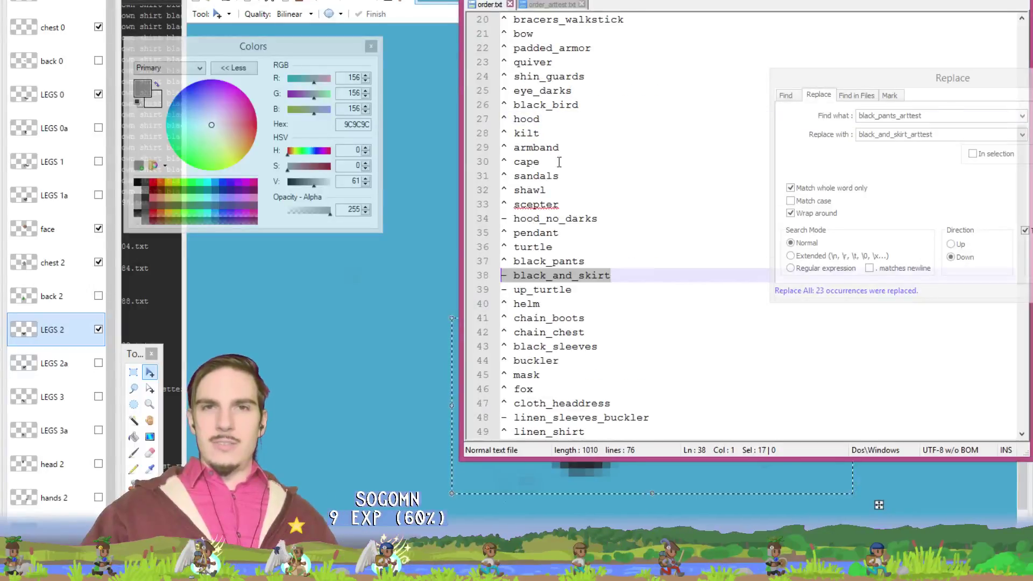
{"action": "left_click", "coordinate": [585, 318]}
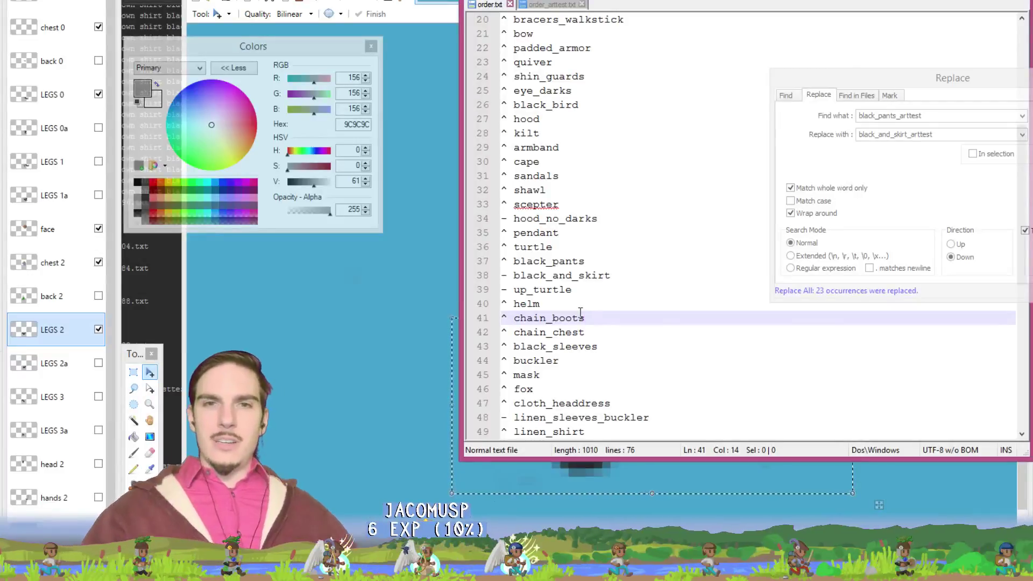
{"action": "scroll", "coordinate": [580, 313], "scroll_direction": "down", "scroll_amount": 9}
{"action": "scroll", "coordinate": [587, 303], "scroll_direction": "up", "scroll_amount": 6}
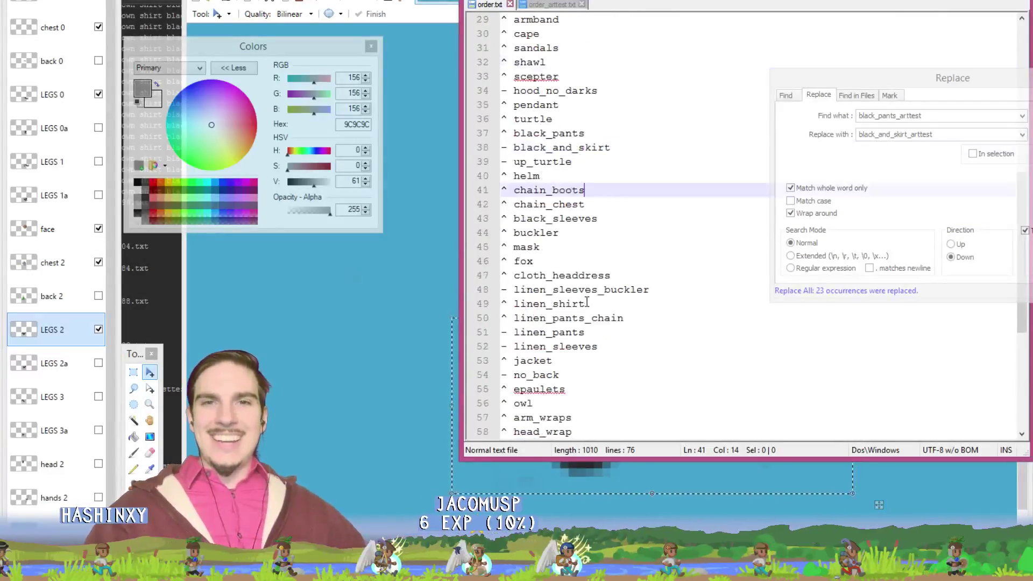
{"action": "scroll", "coordinate": [587, 302], "scroll_direction": "up", "scroll_amount": 9}
{"action": "scroll", "coordinate": [586, 295], "scroll_direction": "down", "scroll_amount": 10}
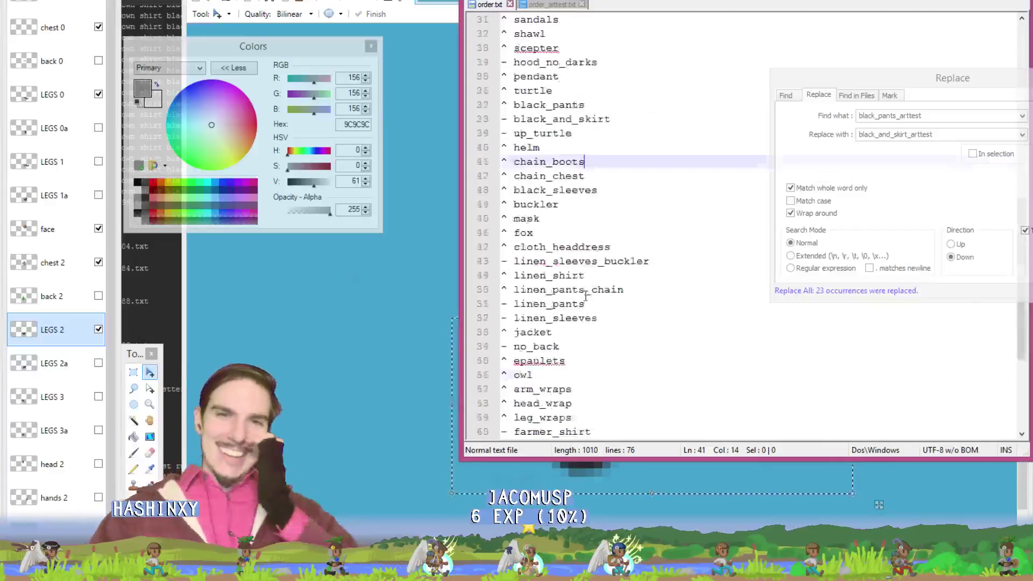
{"action": "scroll", "coordinate": [586, 296], "scroll_direction": "down", "scroll_amount": 5}
{"action": "scroll", "coordinate": [585, 295], "scroll_direction": "up", "scroll_amount": 4}
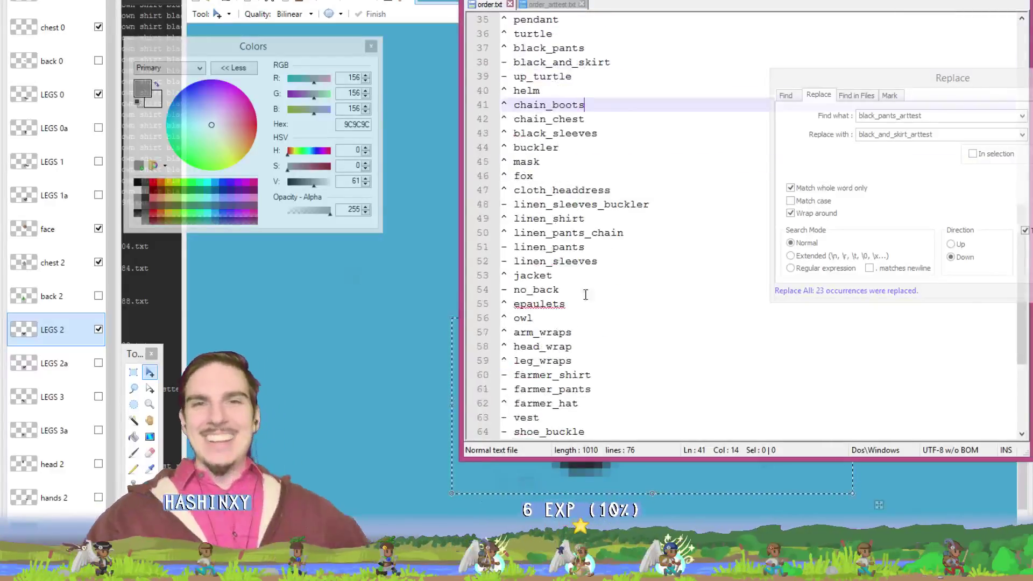
{"action": "scroll", "coordinate": [585, 294], "scroll_direction": "down", "scroll_amount": 4}
- Examine the entries from jacket to leg_armor in order.txt, especially the farmer_pants and tall_boots lines
{"action": "left_click_drag", "start_coordinate": [604, 416], "coordinate": [652, 90]}
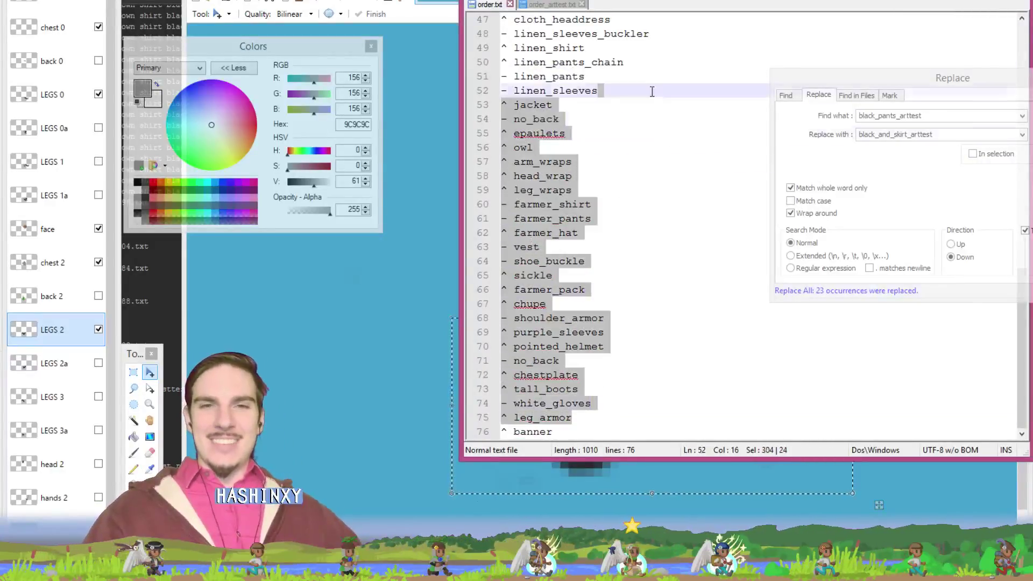
{"action": "scroll", "coordinate": [673, 150], "scroll_direction": "up", "scroll_amount": 5}
{"action": "left_click", "coordinate": [696, 206]}
{"action": "scroll", "coordinate": [556, 119], "scroll_direction": "up", "scroll_amount": 1}
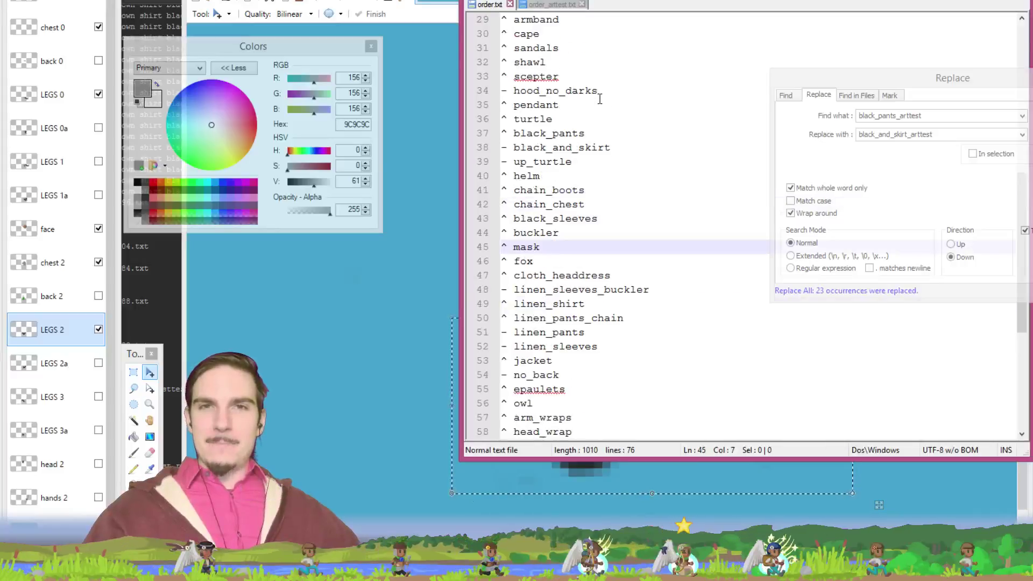
{"action": "scroll", "coordinate": [598, 108], "scroll_direction": "down", "scroll_amount": 6}
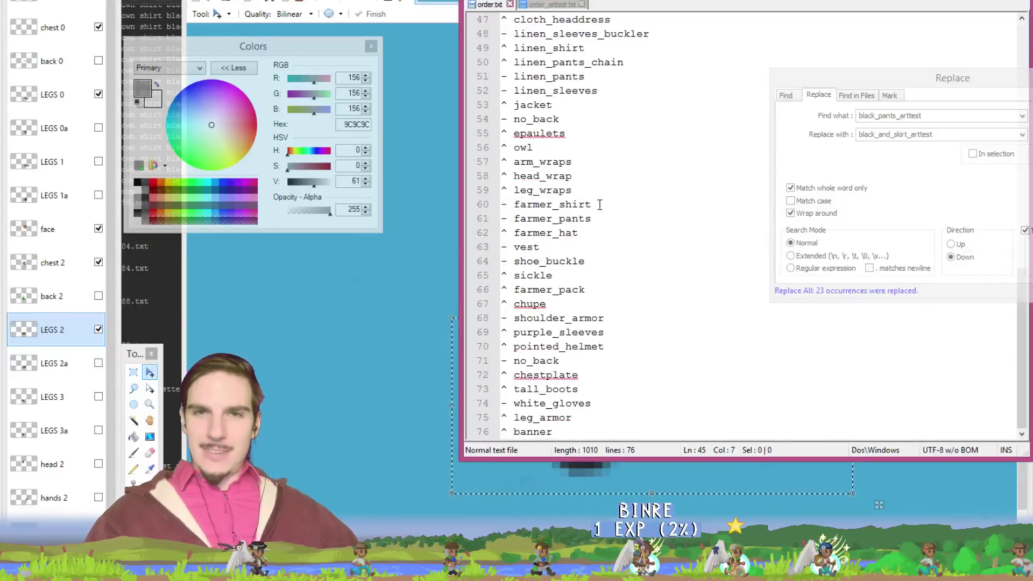
{"action": "left_click_drag", "start_coordinate": [593, 217], "coordinate": [422, 214]}
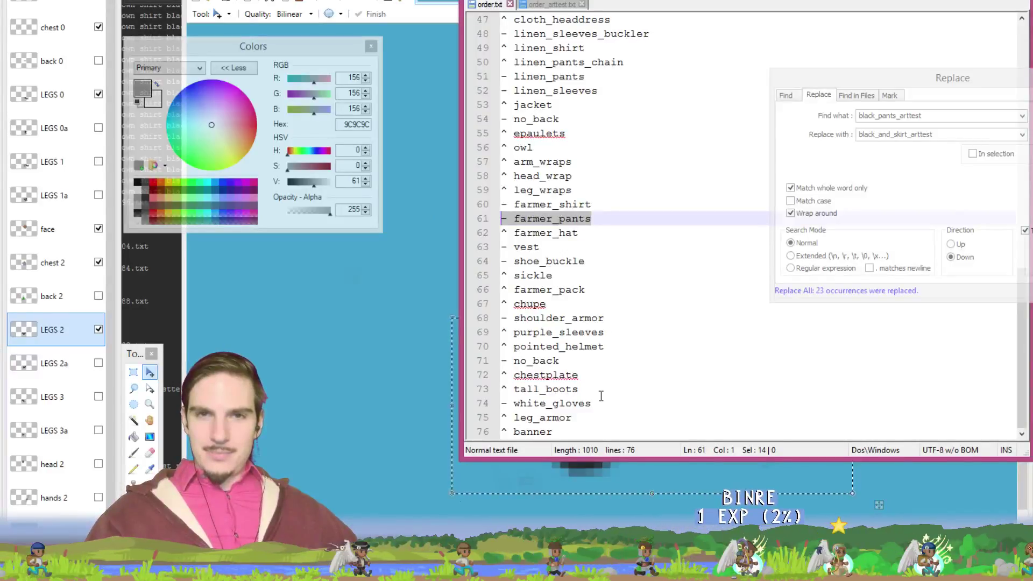
{"action": "left_click_drag", "start_coordinate": [605, 391], "coordinate": [487, 394]}
{"action": "left_click", "coordinate": [615, 318]}
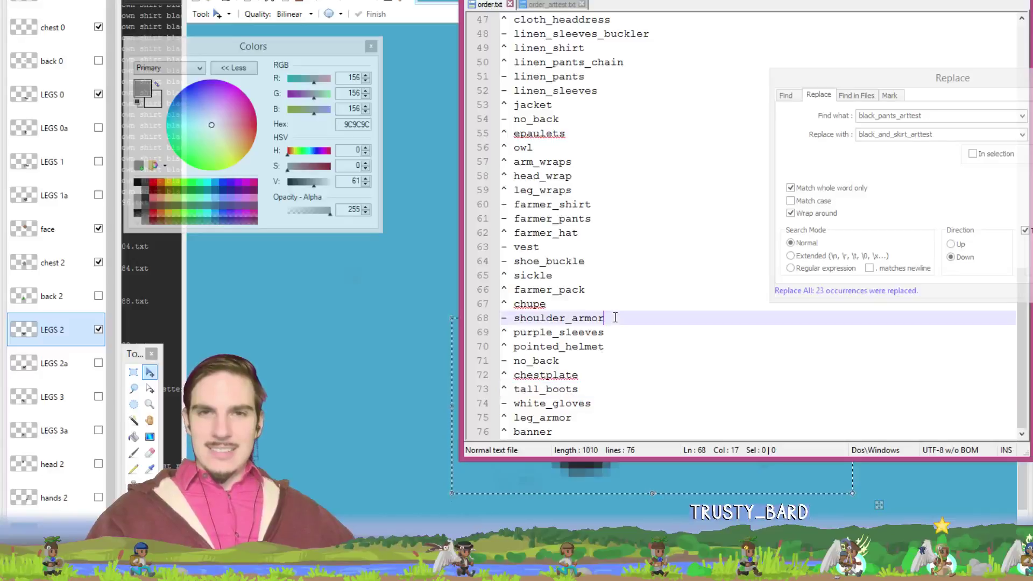
- Look through the equipment list in order.txt for leg items, highlighting the leg_armor and chain_boots entries
{"action": "left_click_drag", "start_coordinate": [582, 417], "coordinate": [507, 418]}
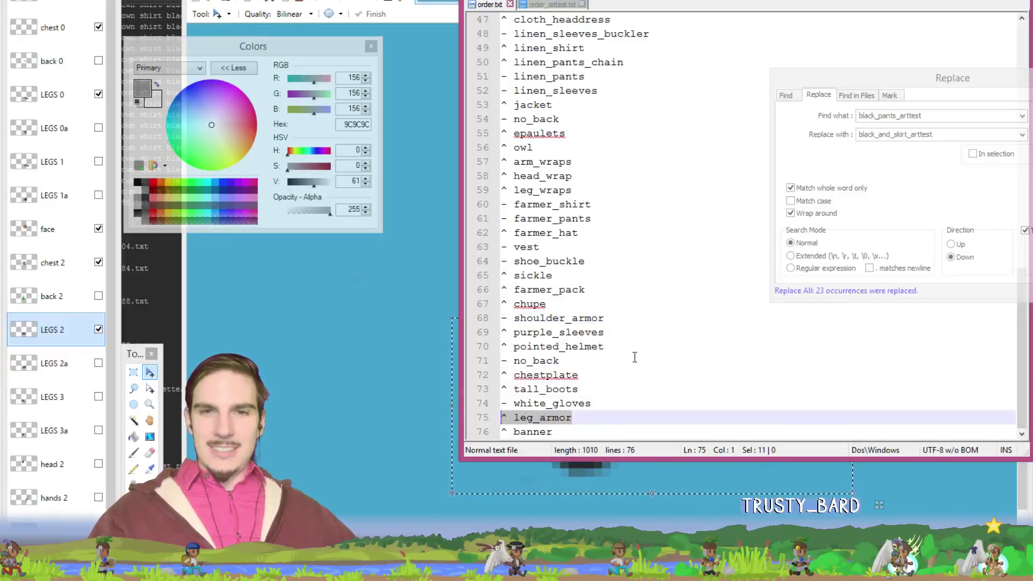
{"action": "scroll", "coordinate": [635, 358], "scroll_direction": "up", "scroll_amount": 5}
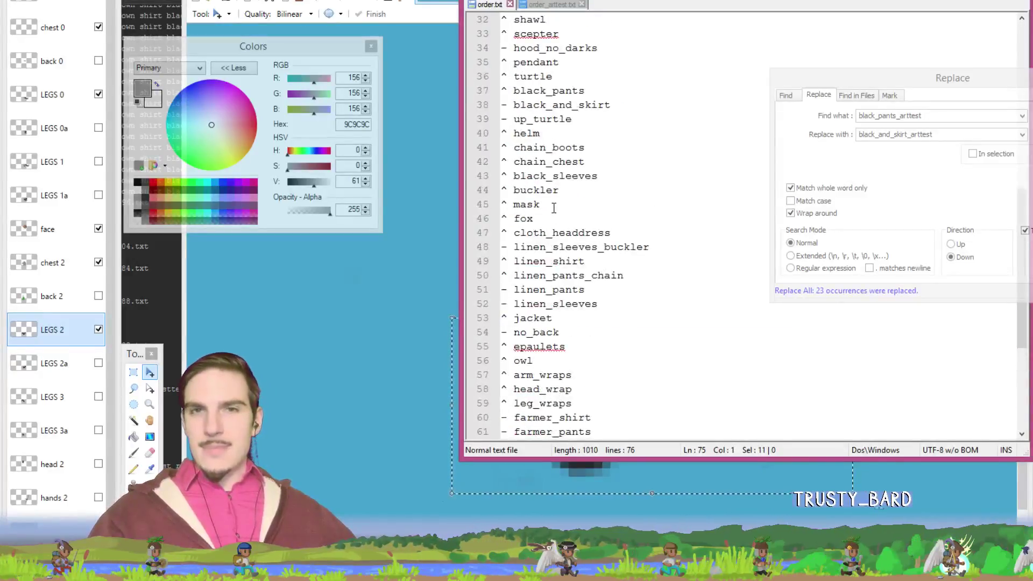
{"action": "scroll", "coordinate": [571, 207], "scroll_direction": "up", "scroll_amount": 7}
{"action": "scroll", "coordinate": [602, 267], "scroll_direction": "down", "scroll_amount": 3}
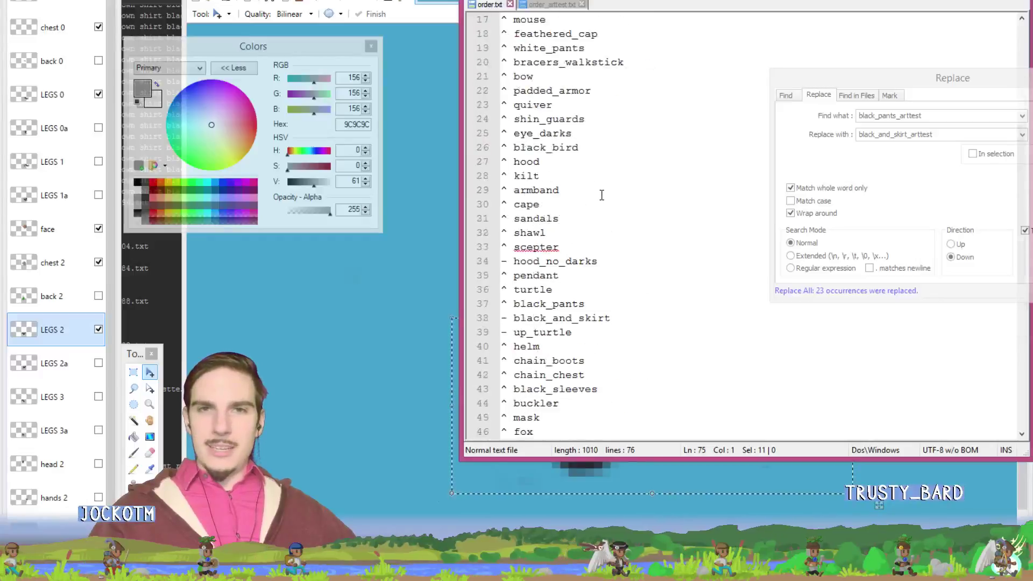
{"action": "left_click", "coordinate": [603, 271]}
{"action": "scroll", "coordinate": [627, 277], "scroll_direction": "down", "scroll_amount": 2}
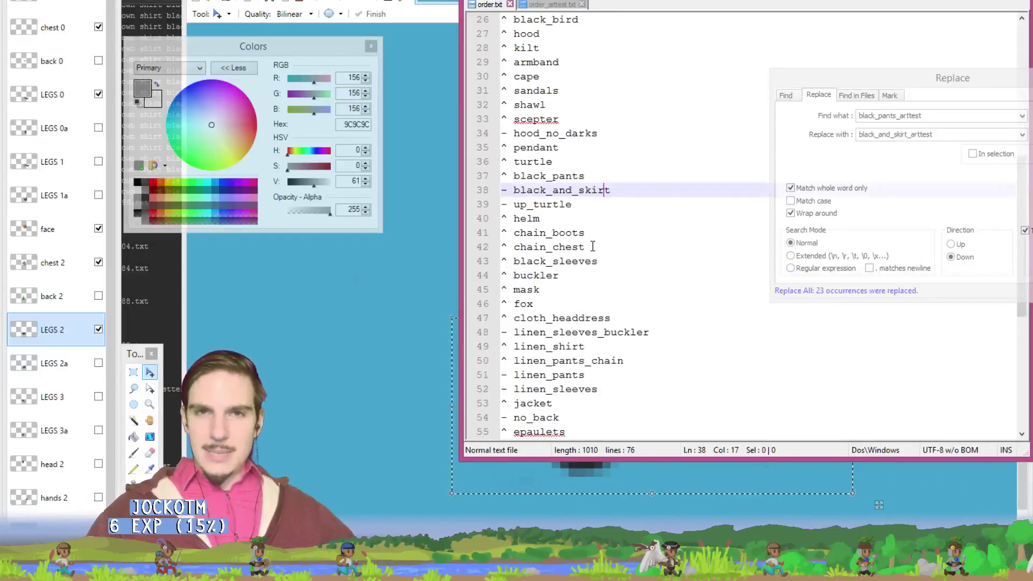
{"action": "left_click_drag", "start_coordinate": [592, 233], "coordinate": [509, 243]}
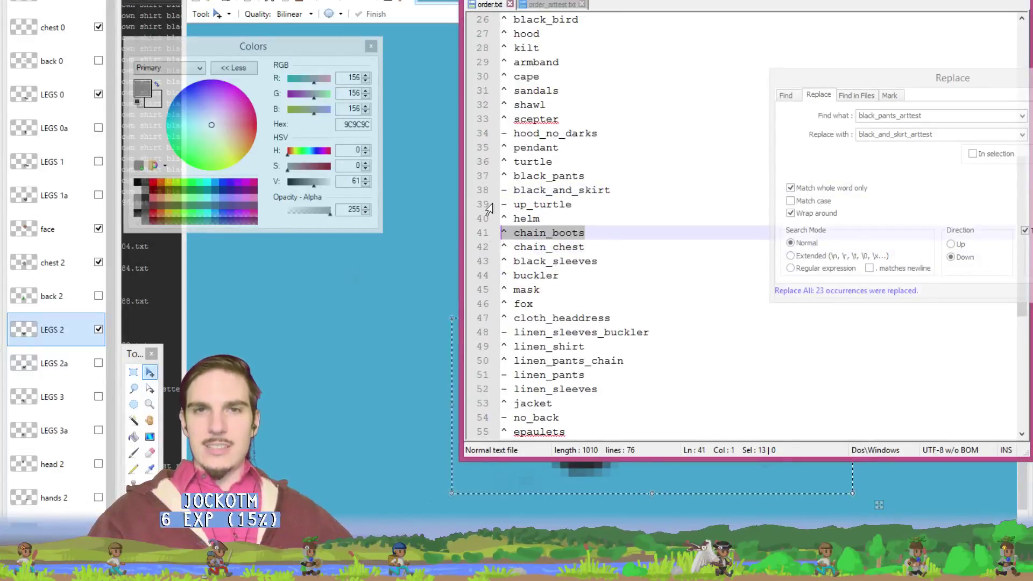
- Switch back to paint.net and open 0.png, 1.png, 2.png and 3.png from the equip/legs/chain_boots folder
{"action": "key", "text": "alt+Tab"}
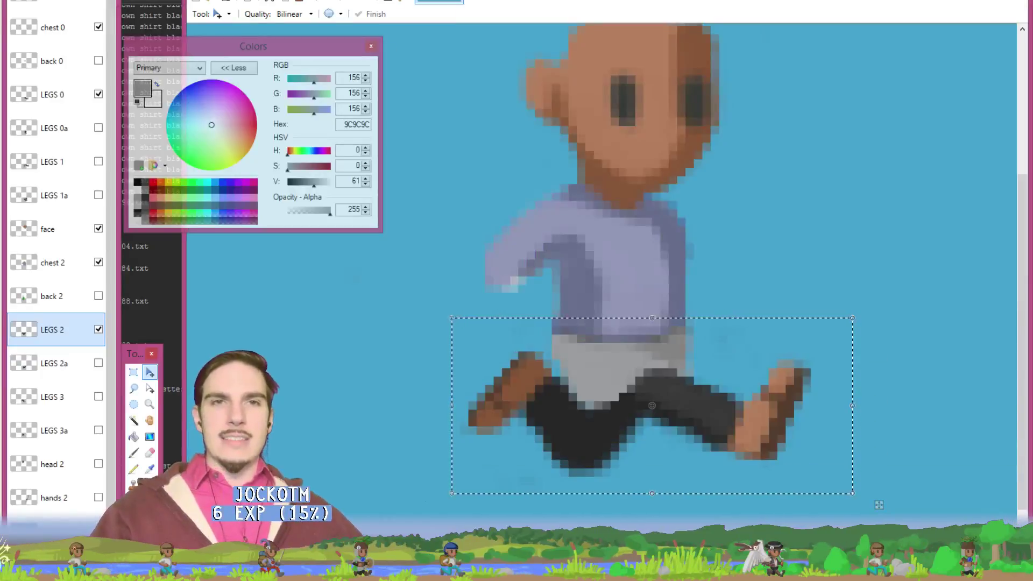
{"action": "left_click", "coordinate": [204, 1]}
{"action": "left_click", "coordinate": [221, 10]}
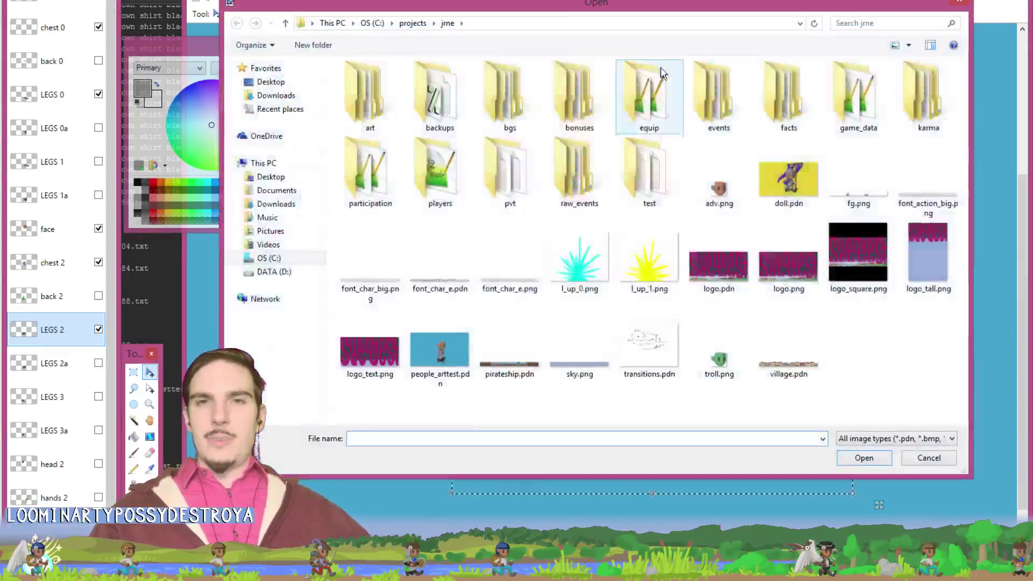
{"action": "double_click", "coordinate": [858, 94]}
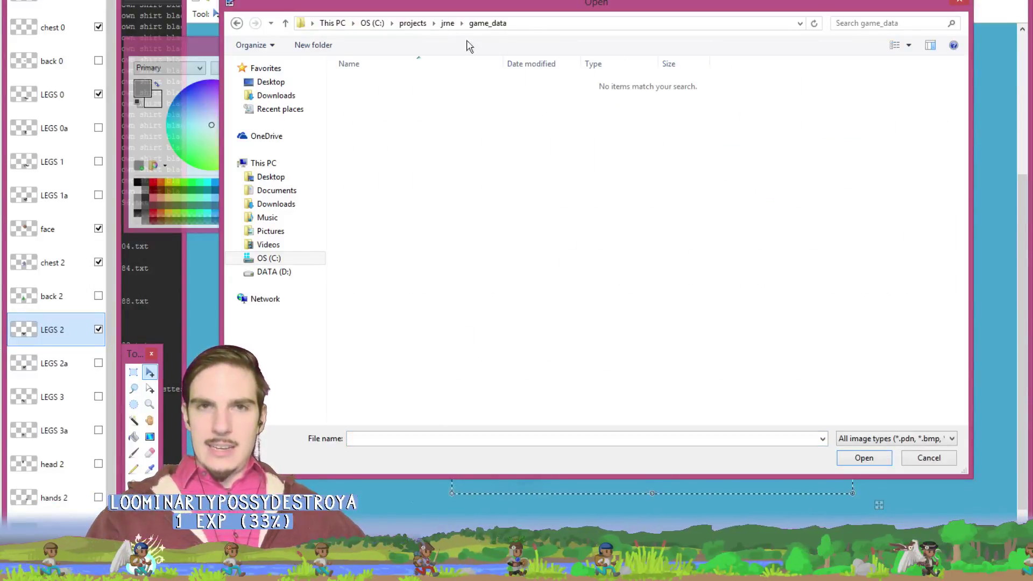
{"action": "left_click", "coordinate": [448, 24]}
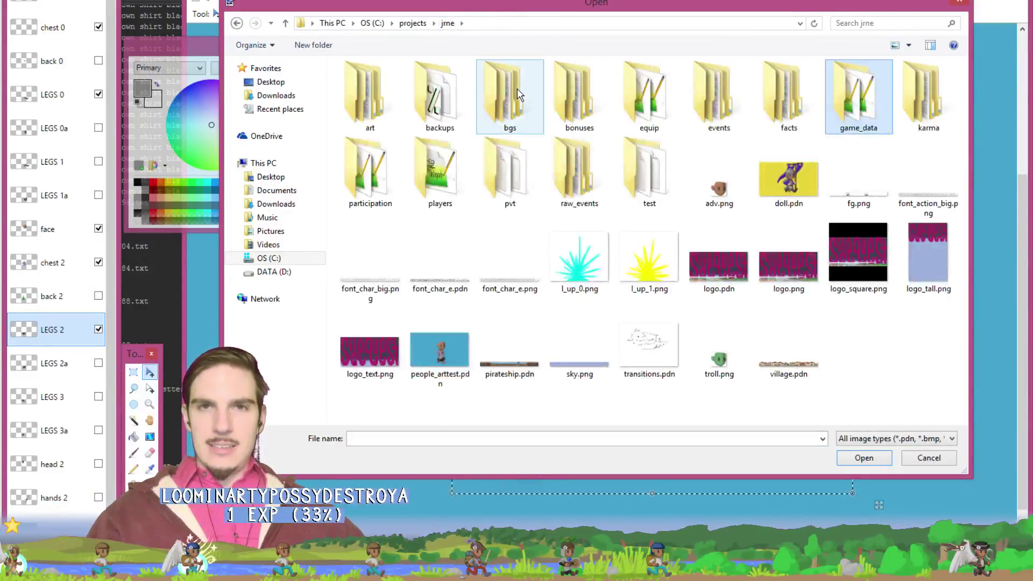
{"action": "double_click", "coordinate": [619, 94]}
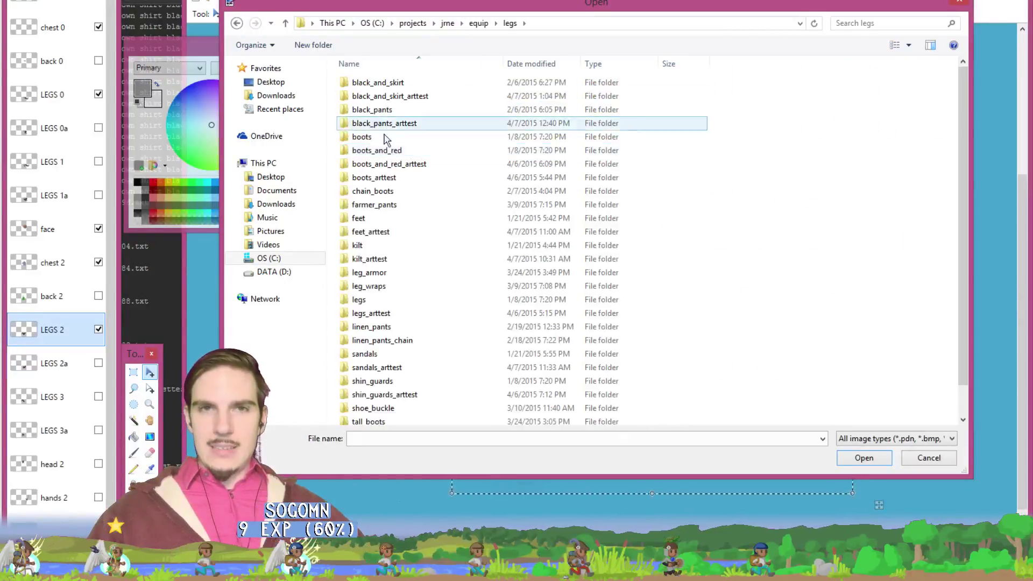
{"action": "double_click", "coordinate": [389, 193]}
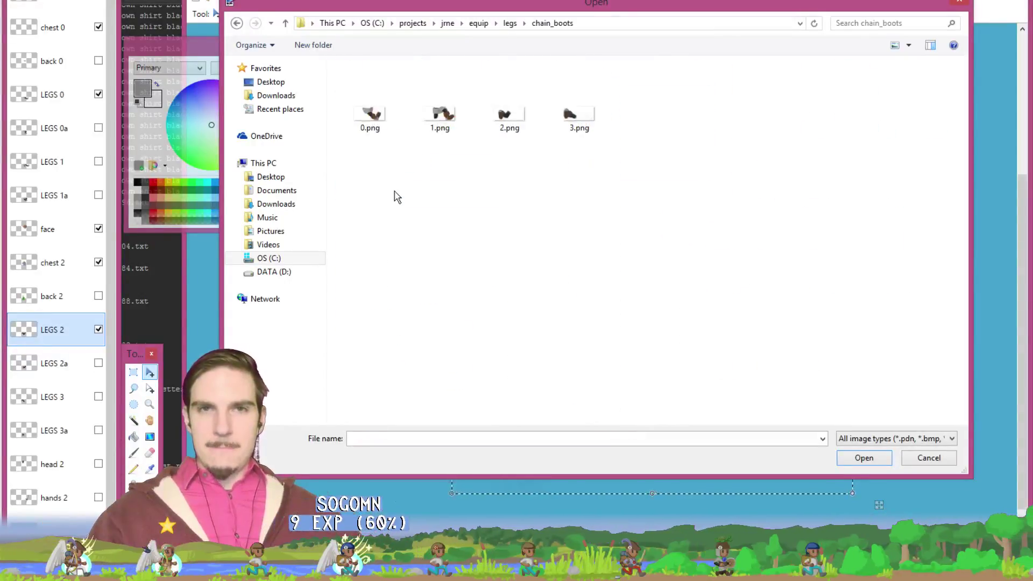
{"action": "left_click_drag", "start_coordinate": [637, 178], "coordinate": [386, 95]}
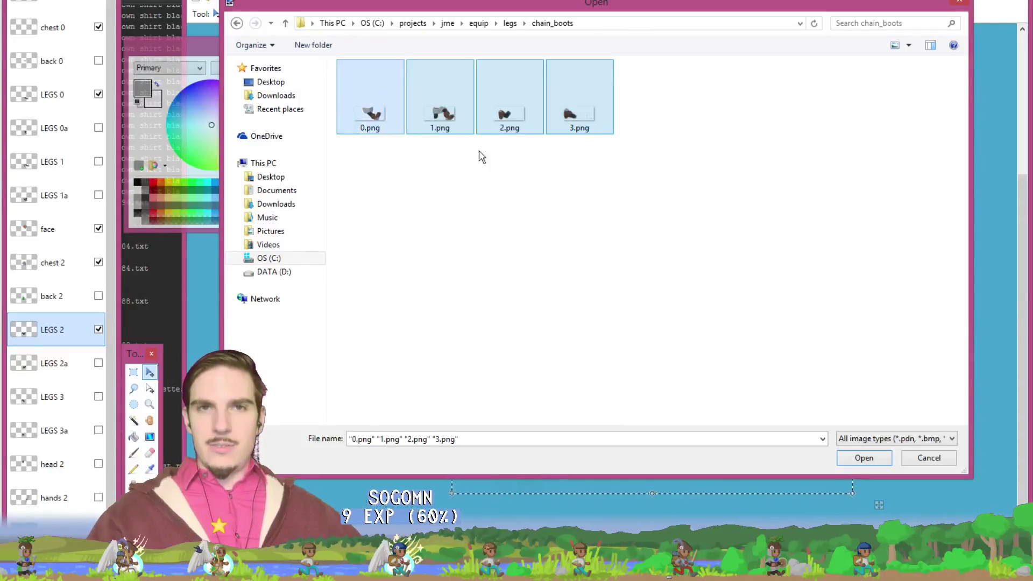
{"action": "left_click", "coordinate": [866, 461]}
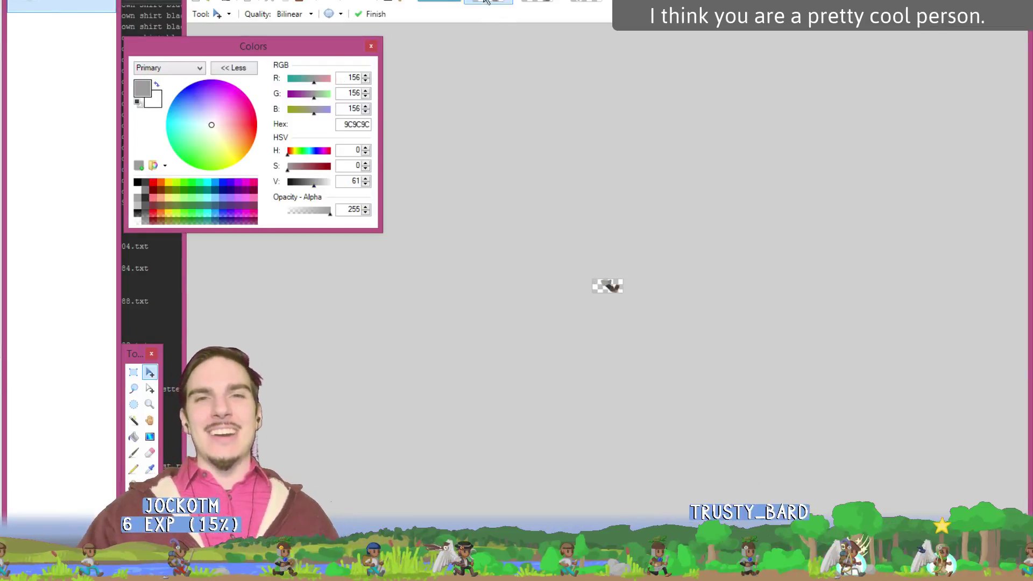
- Examine the four chain boots images up close, one after another, for the boots' shape and colours
{"action": "scroll", "coordinate": [573, 192], "scroll_direction": "up", "scroll_amount": 3}
{"action": "scroll", "coordinate": [573, 193], "scroll_direction": "up", "scroll_amount": 3}
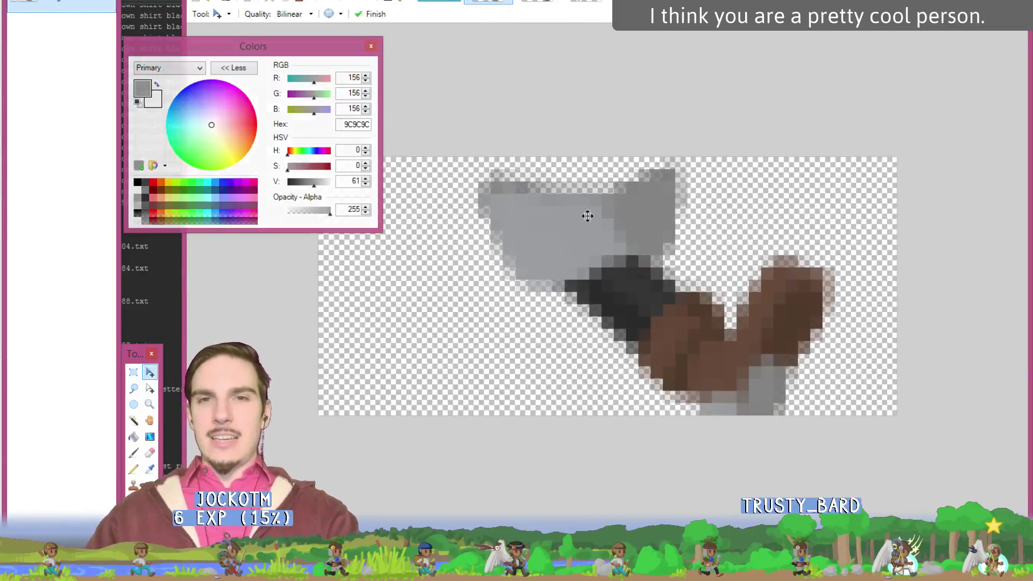
{"action": "scroll", "coordinate": [740, 350], "scroll_direction": "up", "scroll_amount": 1}
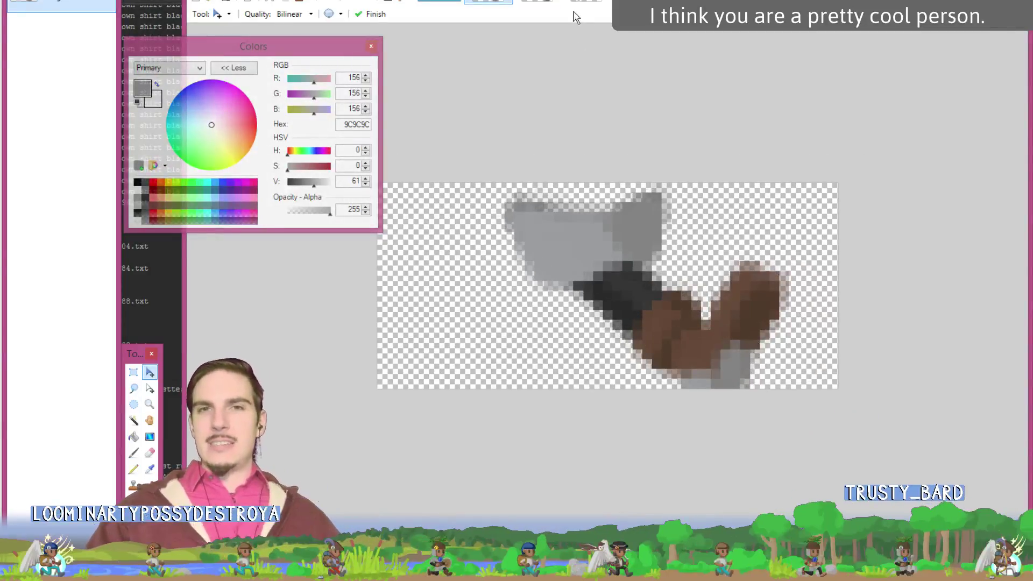
{"action": "left_click", "coordinate": [537, 4]}
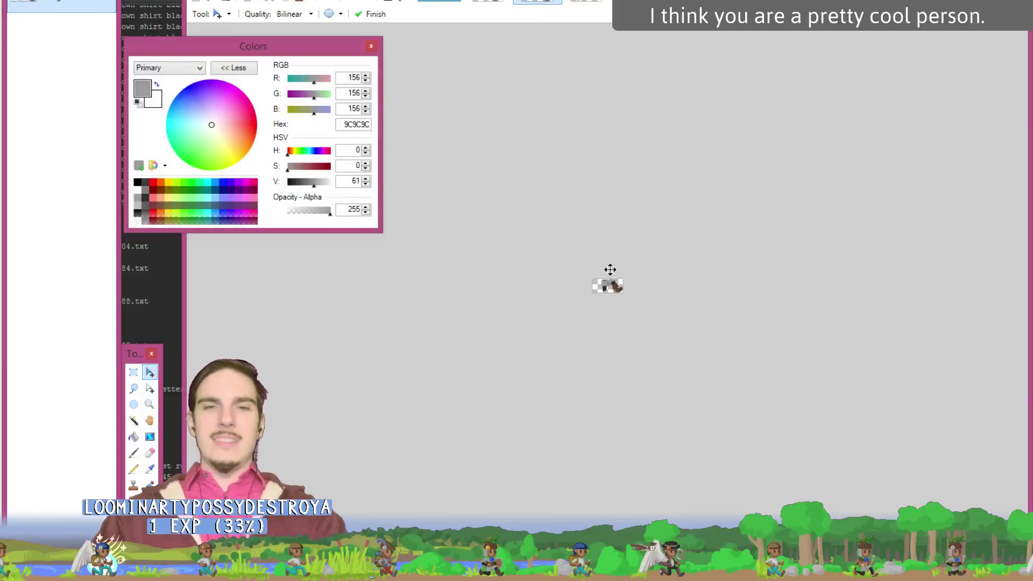
{"action": "scroll", "coordinate": [610, 270], "scroll_direction": "up", "scroll_amount": 5}
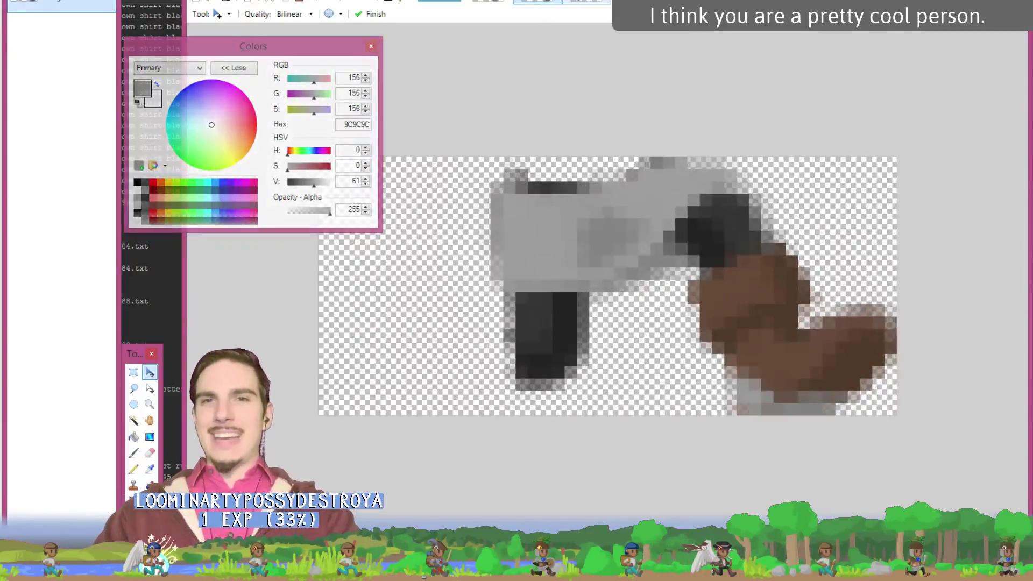
{"action": "key", "text": "ctrl+Tab"}
{"action": "scroll", "coordinate": [674, 302], "scroll_direction": "up", "scroll_amount": 4}
{"action": "scroll", "coordinate": [647, 302], "scroll_direction": "down", "scroll_amount": 5}
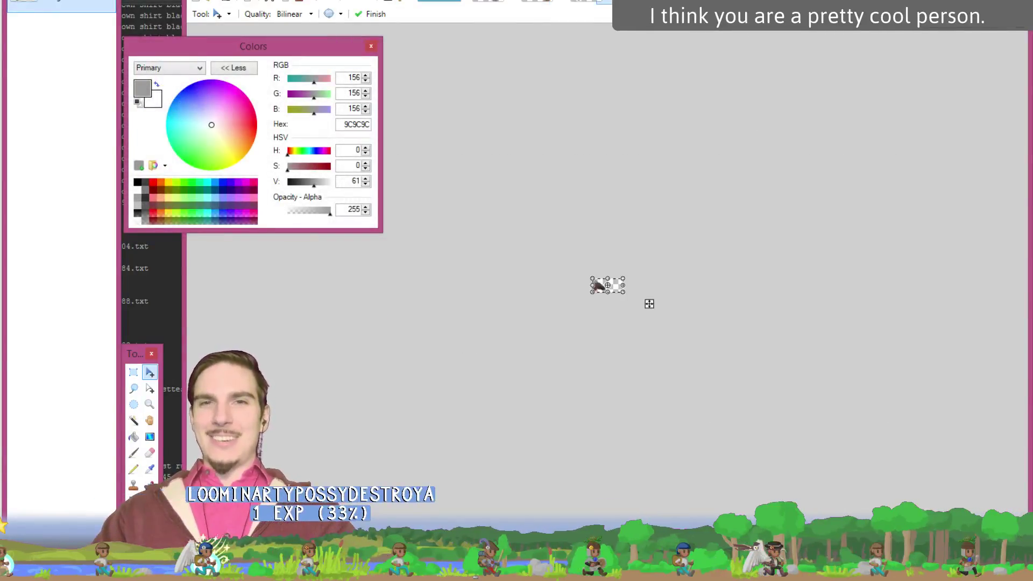
{"action": "scroll", "coordinate": [671, 311], "scroll_direction": "up", "scroll_amount": 8}
{"action": "scroll", "coordinate": [613, 272], "scroll_direction": "down", "scroll_amount": 3}
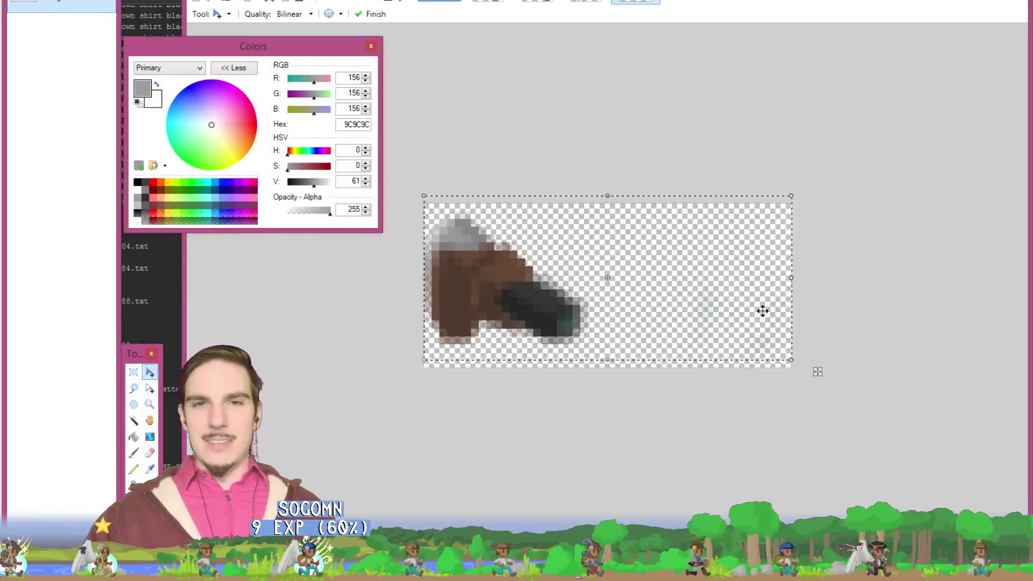
{"action": "key", "text": "Return"}
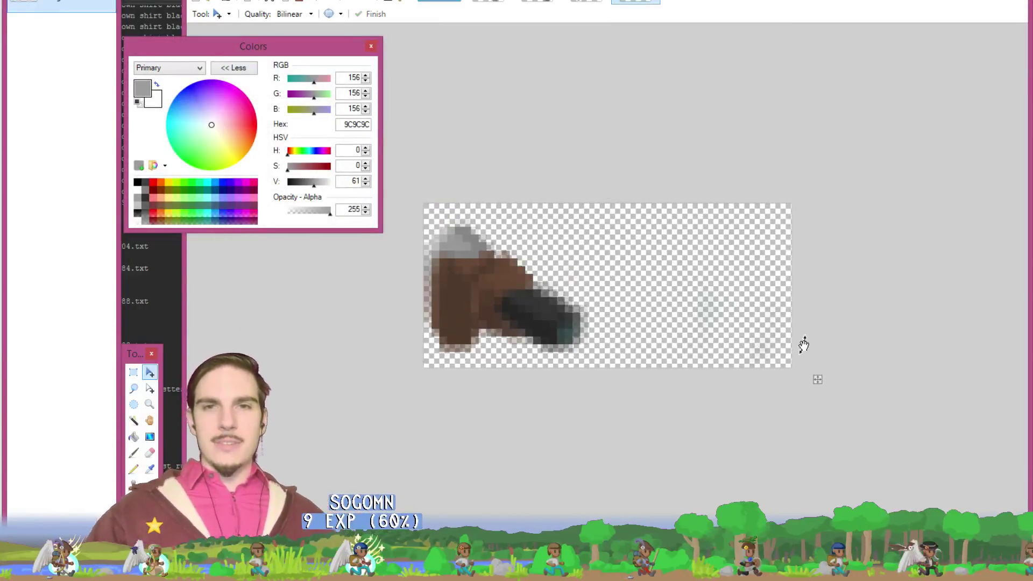
{"action": "key", "text": "ctrl+a"}
- Compare the chain boots images once more, return to the running character image and clear its leg selection
{"action": "left_click", "coordinate": [575, 0]}
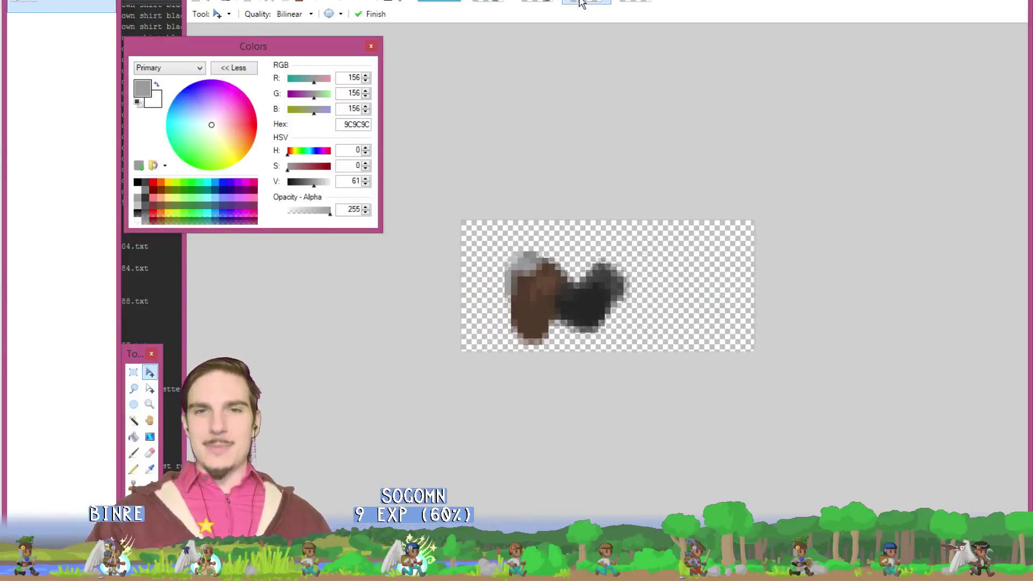
{"action": "left_click", "coordinate": [629, 1]}
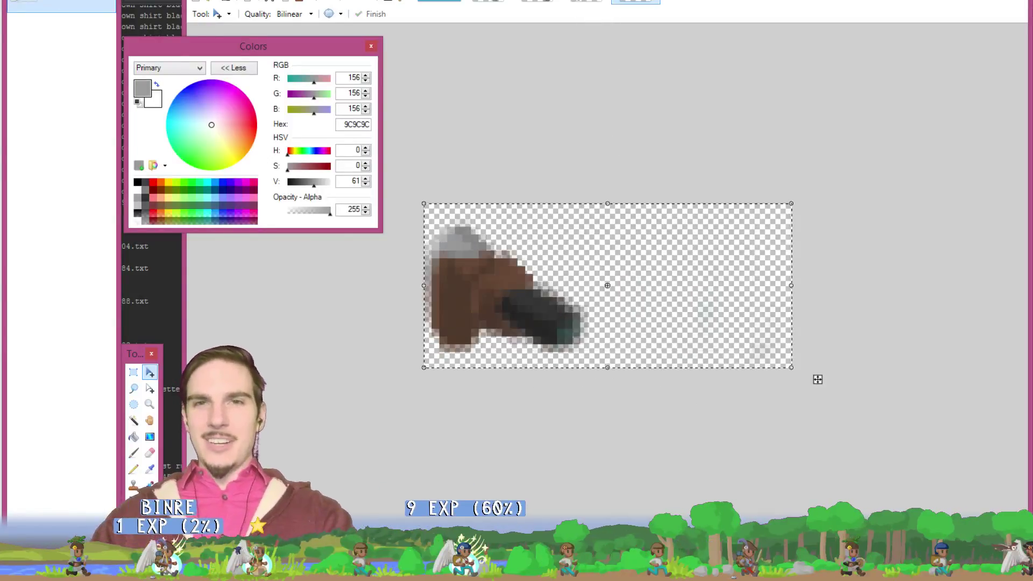
{"action": "left_click", "coordinate": [537, 1]}
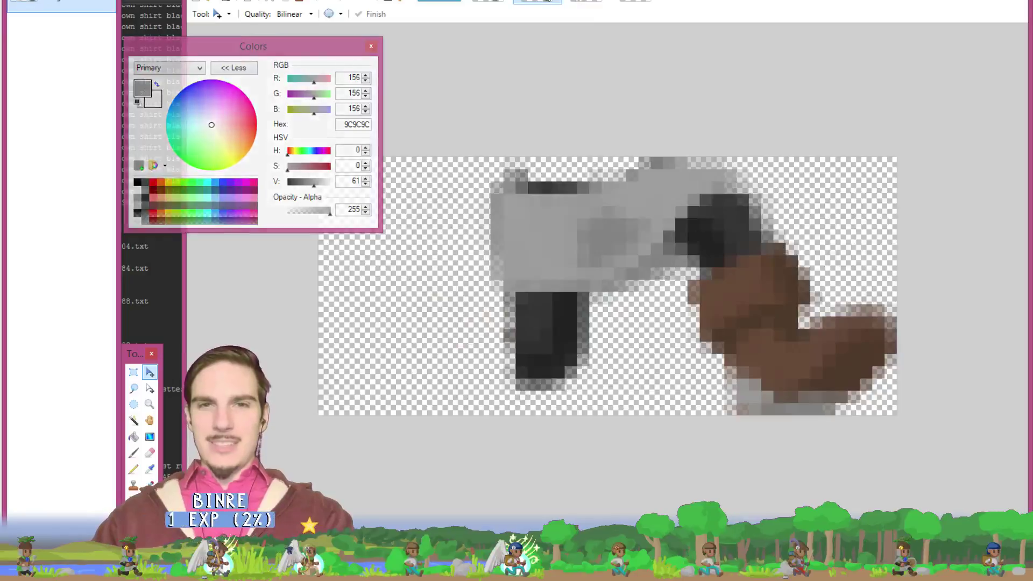
{"action": "left_click", "coordinate": [506, 1]}
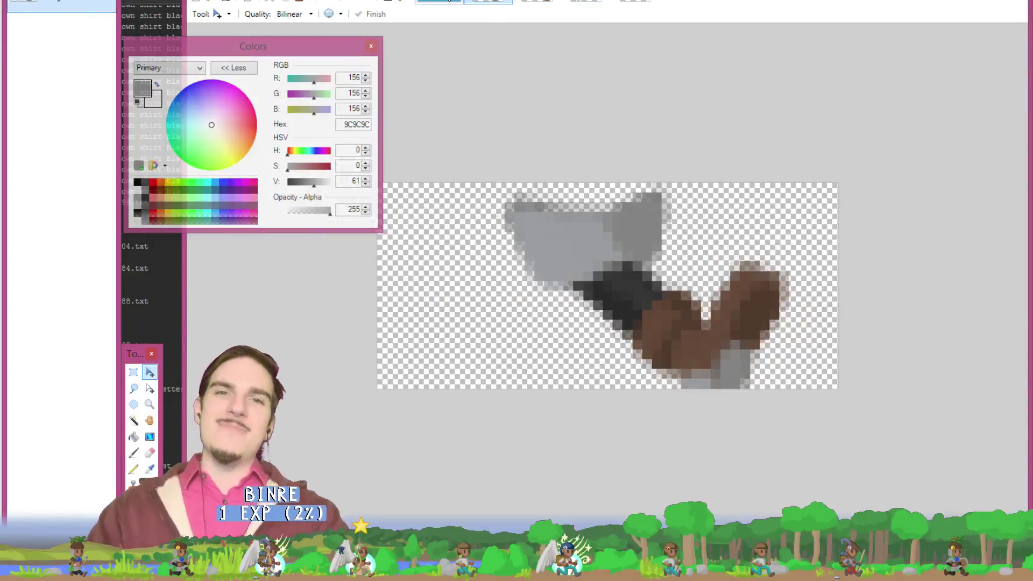
{"action": "left_click", "coordinate": [447, 2]}
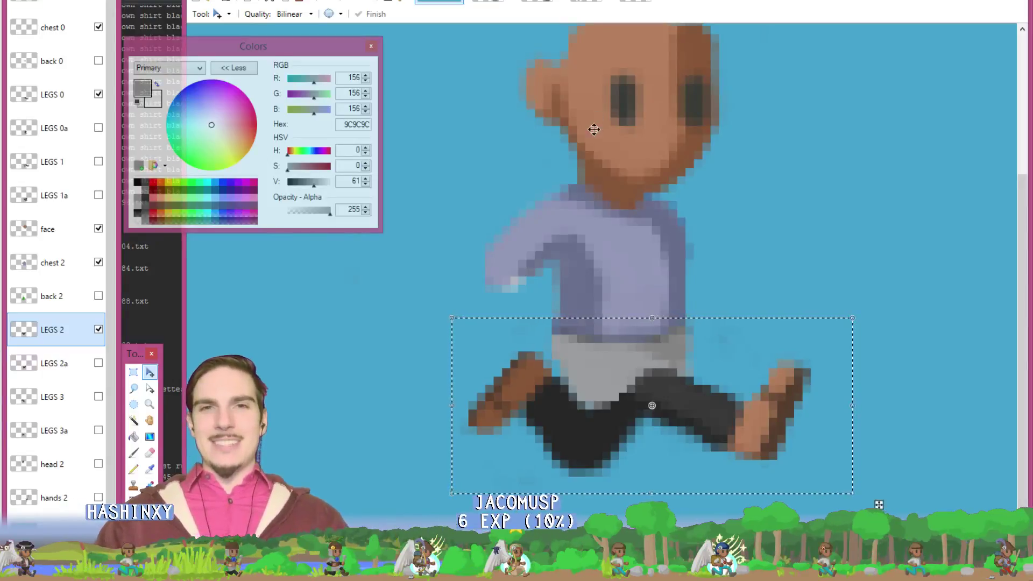
{"action": "key", "text": "ctrl+d"}
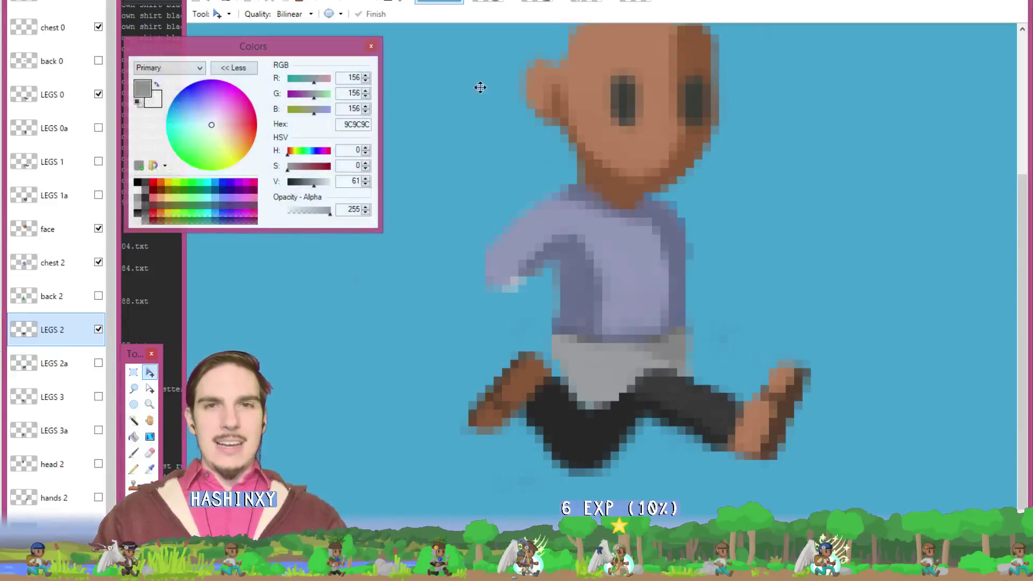
- Sample the boot's brown (674938) from the 1.png chain boots image as the primary colour and activate the Paintbrush
{"action": "left_click", "coordinate": [537, 2]}
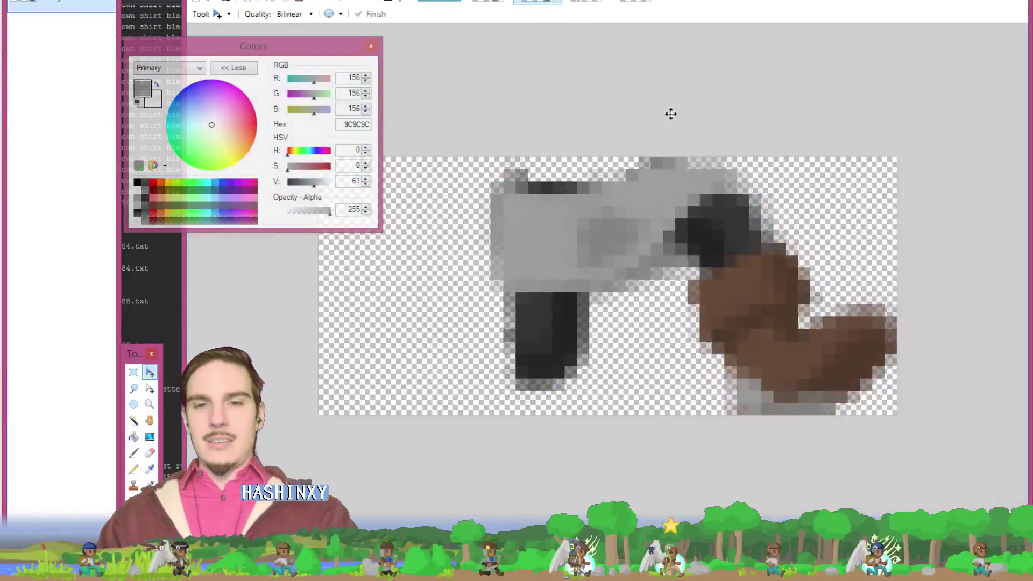
{"action": "key", "text": "k"}
{"action": "left_click", "coordinate": [732, 285]}
{"action": "key", "text": "b"}
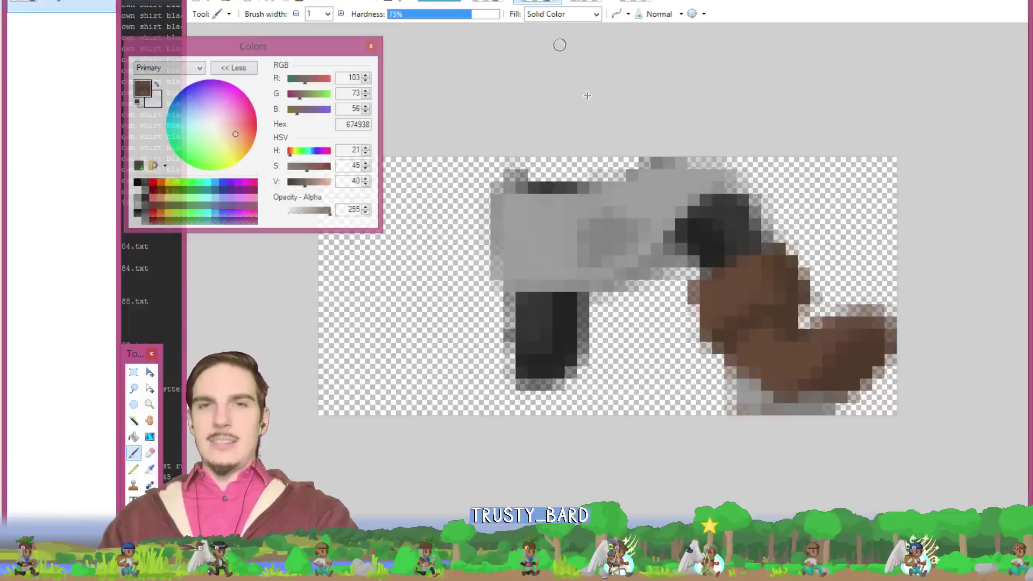
- Add a new layer directly above LEGS 0 in the running character image
{"action": "left_click", "coordinate": [439, 2]}
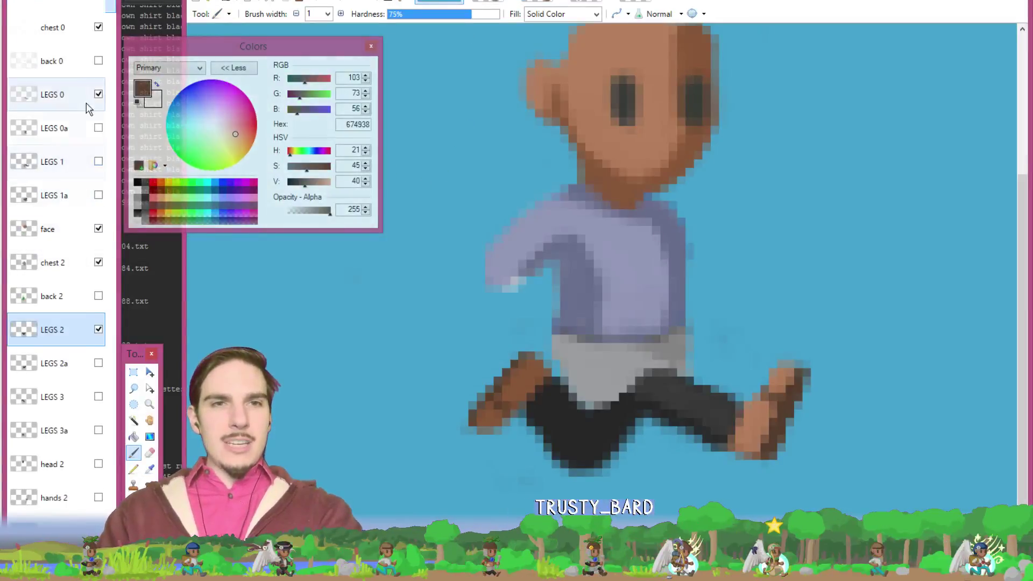
{"action": "left_click", "coordinate": [76, 95]}
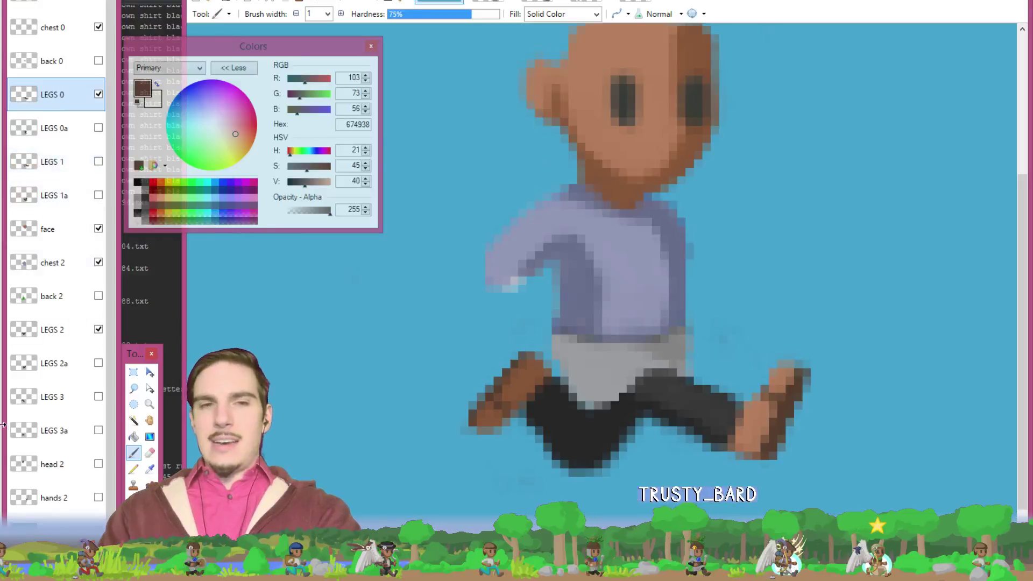
{"action": "key", "text": "ctrl+shift+n"}
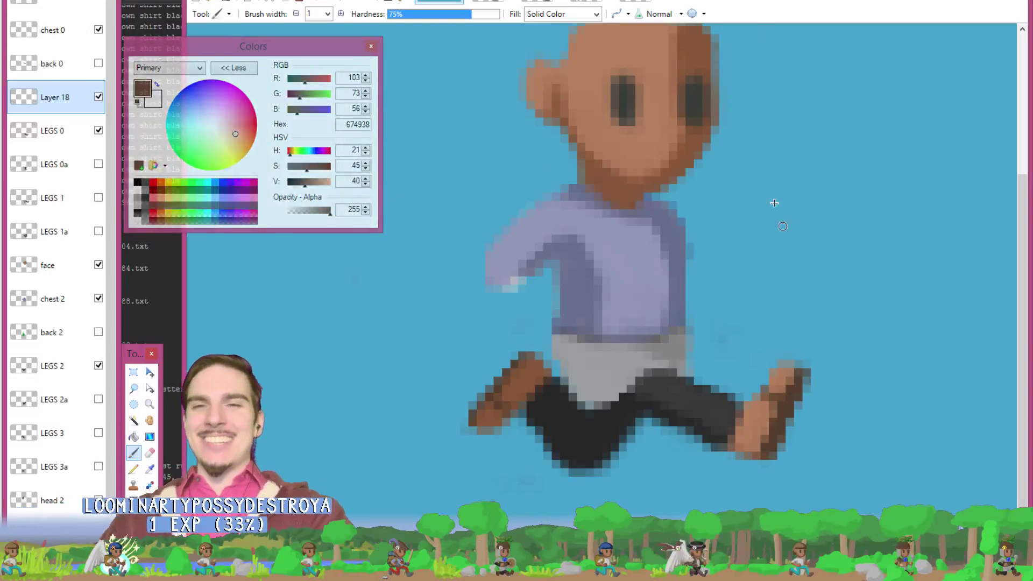
- Set the brush width to 2 and paint a solid brown boot over the front foot and lower leg
{"action": "key", "text": "k"}
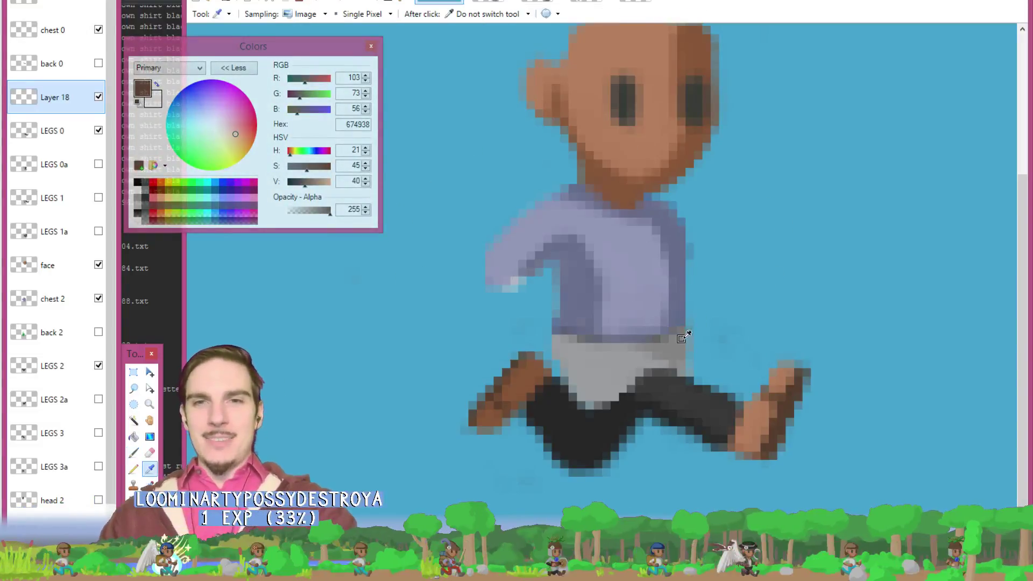
{"action": "key", "text": "b"}
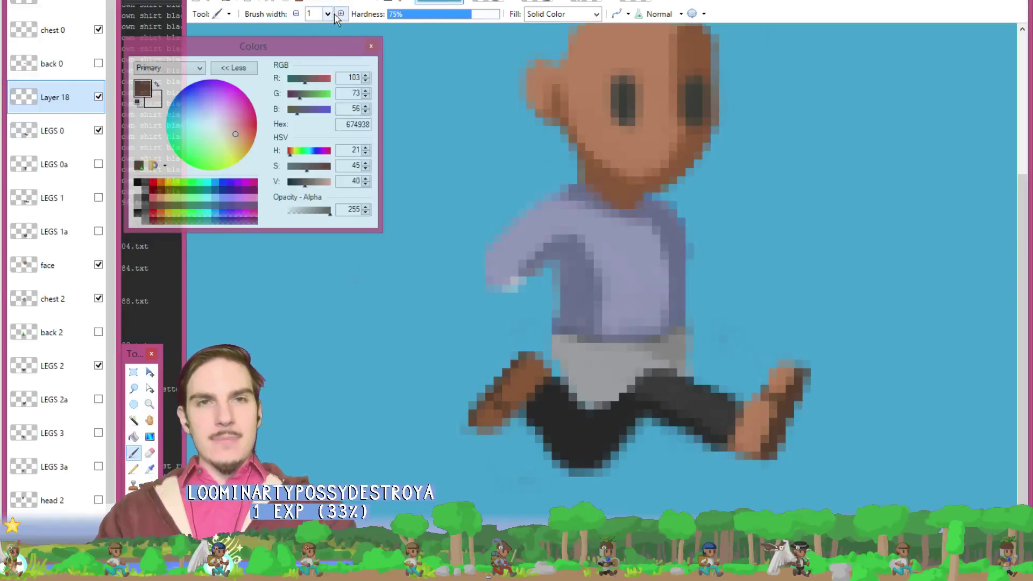
{"action": "left_click", "coordinate": [341, 13]}
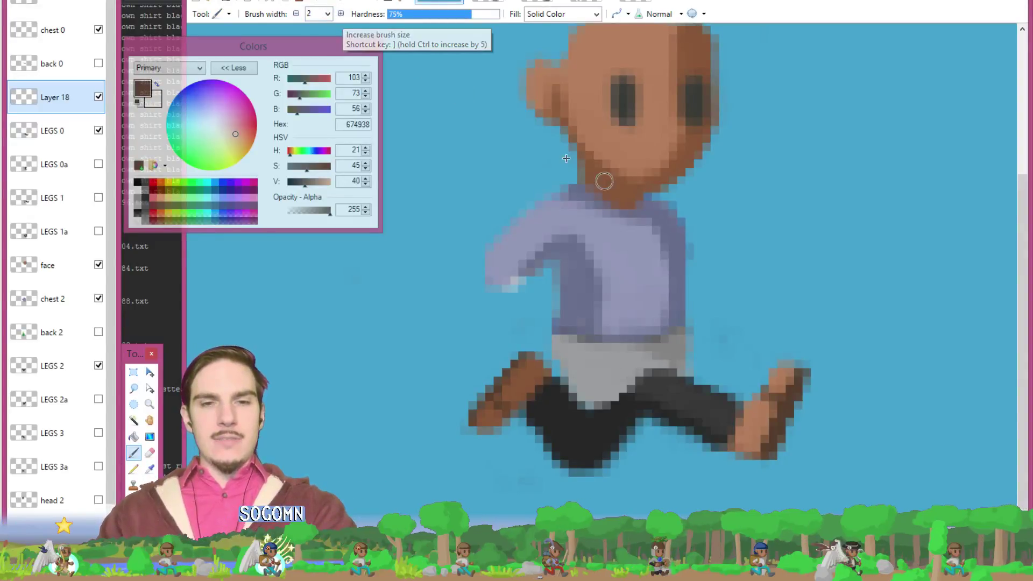
{"action": "mouse_move", "coordinate": [728, 401]}
{"action": "left_mouse_down"}
{"action": "mouse_move", "coordinate": [703, 411]}
{"action": "mouse_move", "coordinate": [704, 399]}
{"action": "mouse_move", "coordinate": [690, 427]}
{"action": "mouse_move", "coordinate": [751, 447]}
{"action": "mouse_move", "coordinate": [758, 425]}
{"action": "mouse_move", "coordinate": [746, 429]}
{"action": "mouse_move", "coordinate": [786, 374]}
{"action": "left_mouse_up"}
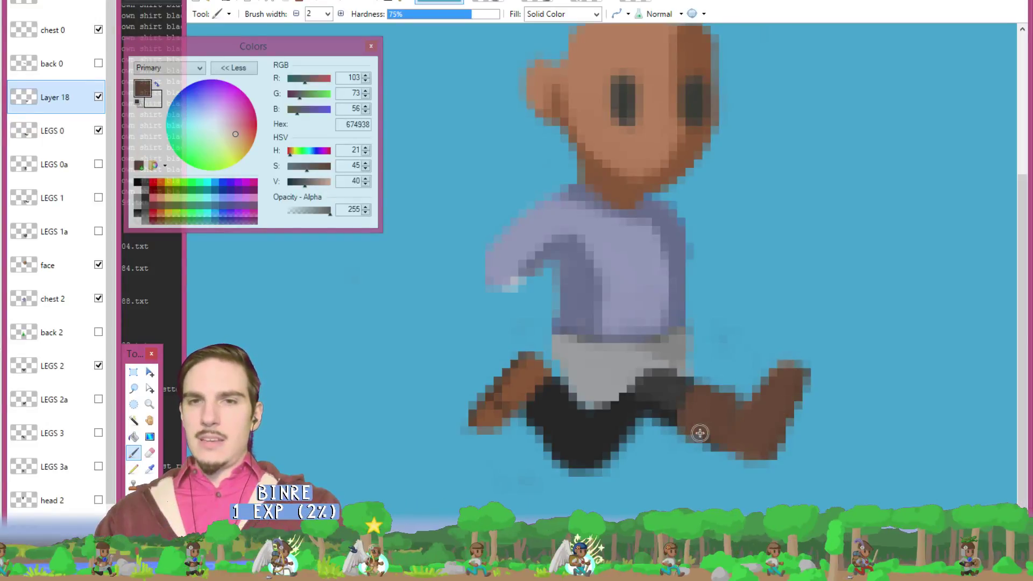
- Trim the brown boot's rear edge on the front leg and sample the darker brown 4F3B2C from the 1.png chain boots image
{"action": "key", "text": "e"}
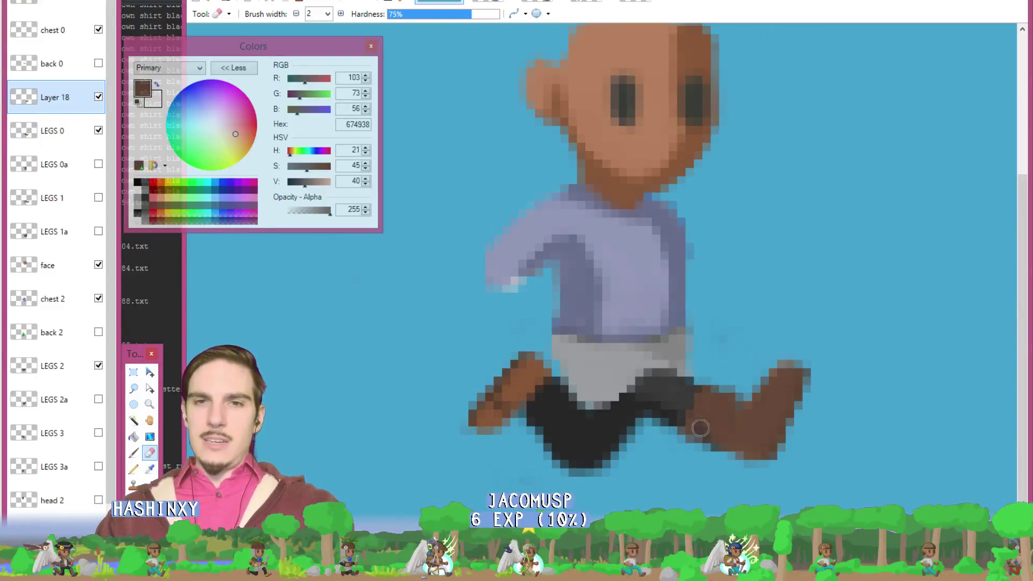
{"action": "key", "text": "b"}
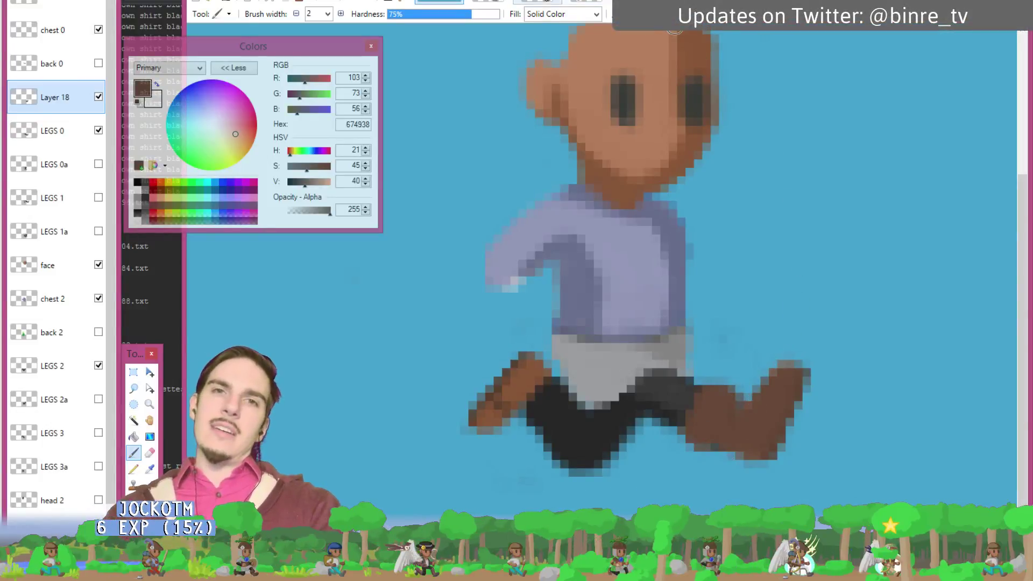
{"action": "left_click", "coordinate": [531, 2]}
{"action": "key", "text": "k"}
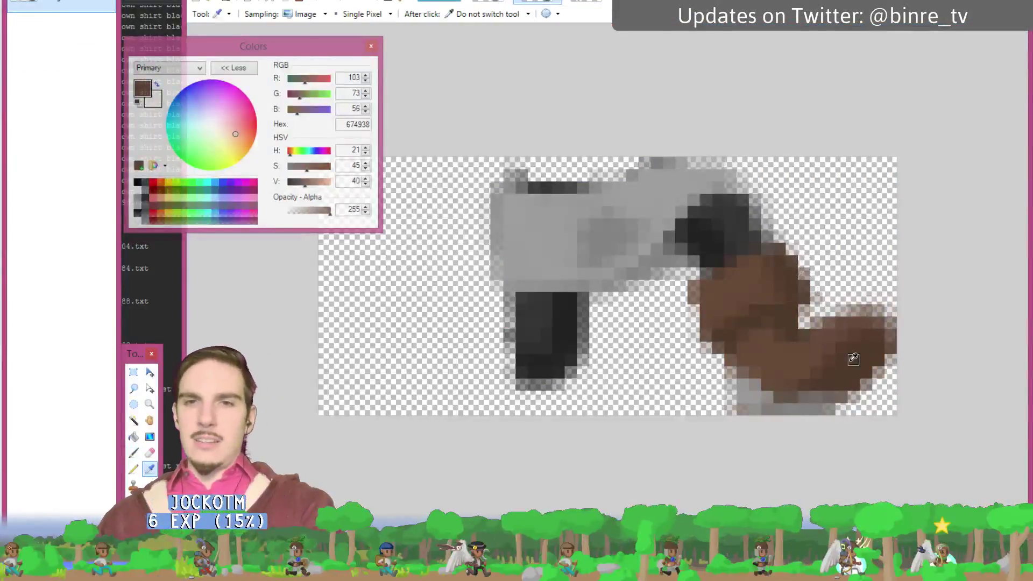
{"action": "left_click", "coordinate": [854, 356]}
{"action": "key", "text": "b"}
{"action": "left_click", "coordinate": [576, 2]}
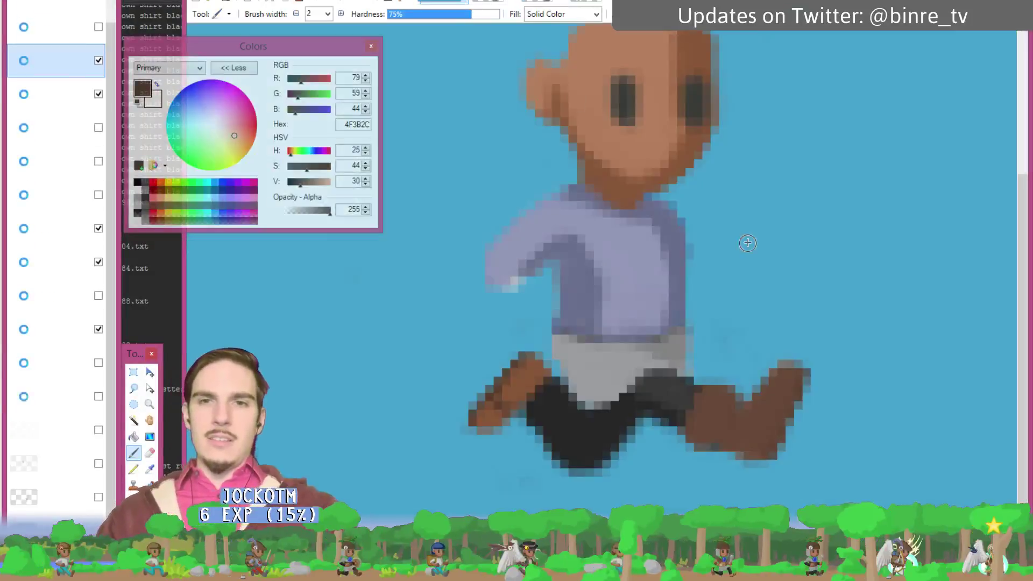
- Paint dark brown shading along the sole side of the front boot and soften its upper edge with brown 674938
{"action": "mouse_move", "coordinate": [796, 390]}
{"action": "left_mouse_down"}
{"action": "mouse_move", "coordinate": [796, 373]}
{"action": "mouse_move", "coordinate": [776, 447]}
{"action": "left_mouse_up"}
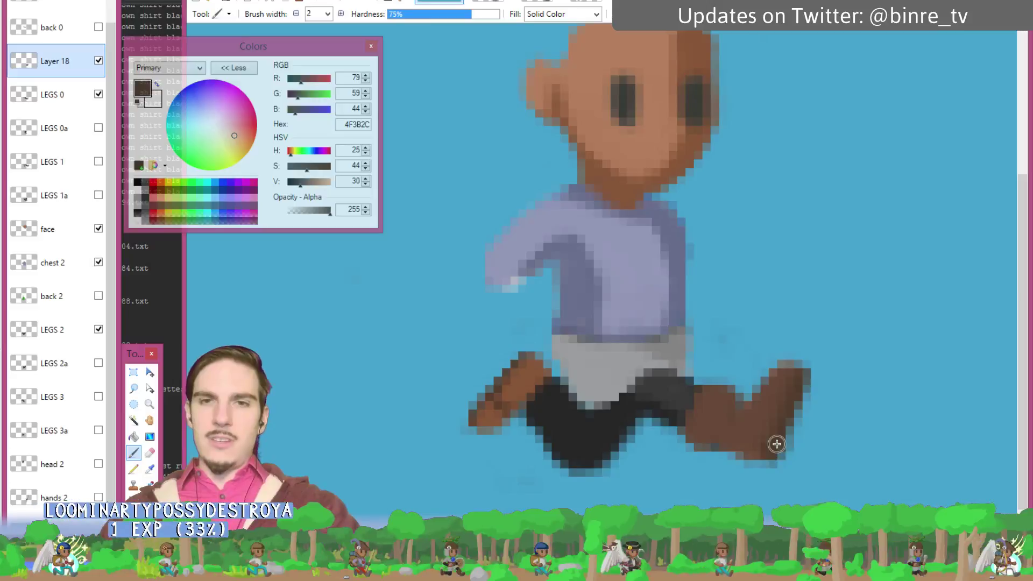
{"action": "left_click_drag", "start_coordinate": [789, 378], "coordinate": [781, 443]}
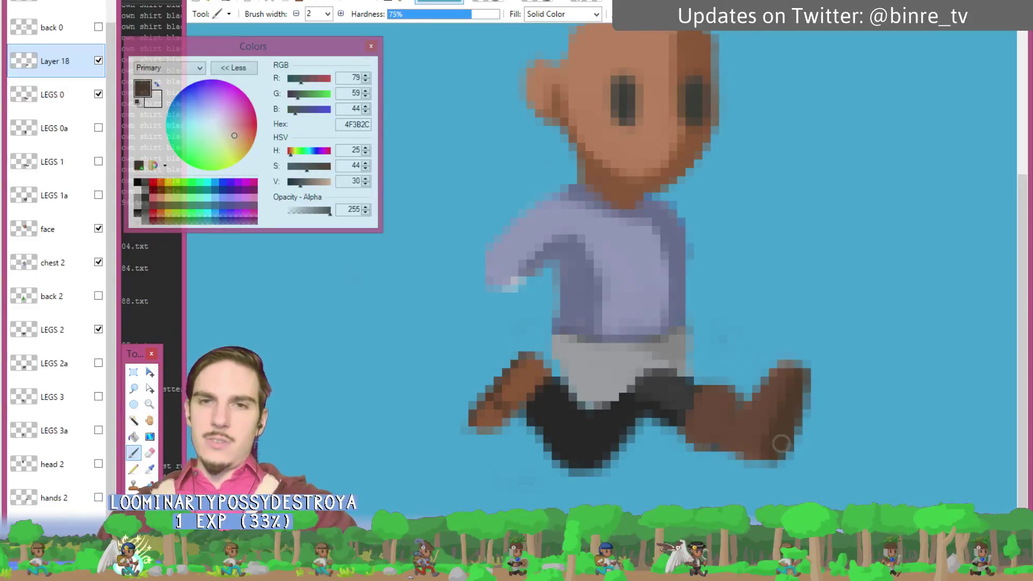
{"action": "left_click", "coordinate": [753, 401], "text": "ctrl"}
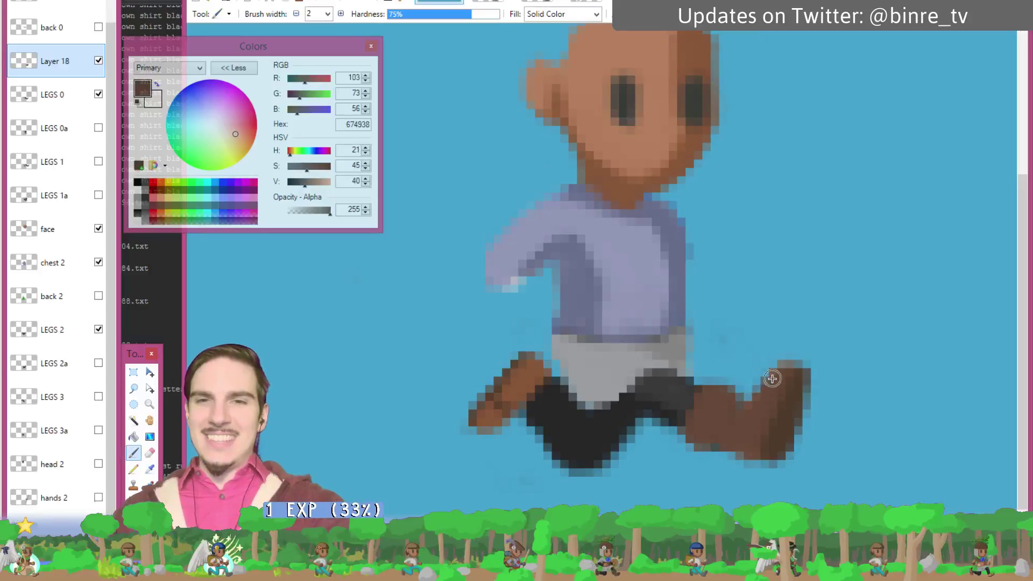
{"action": "left_click_drag", "start_coordinate": [767, 398], "coordinate": [783, 368]}
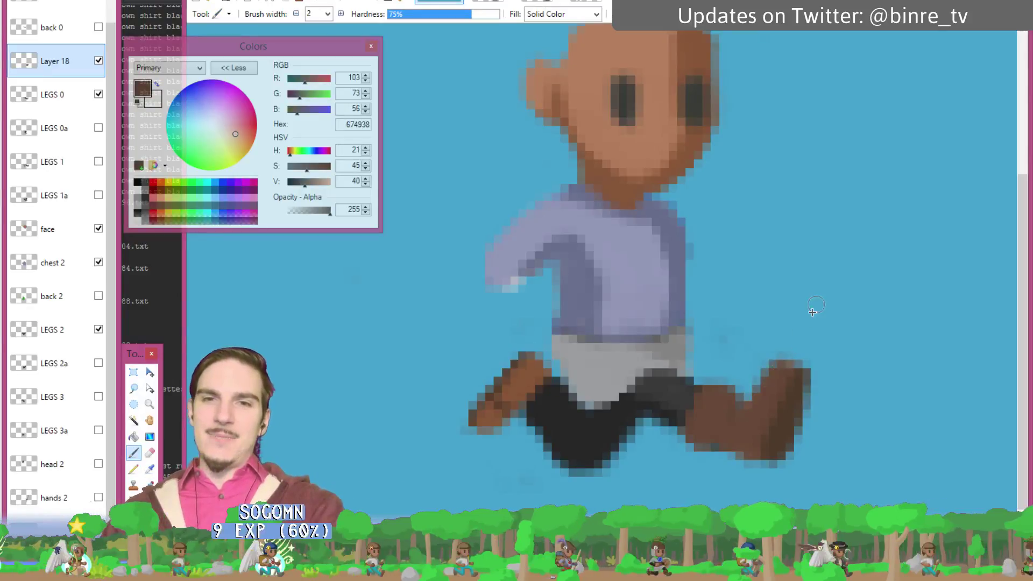
- Undo all the boot painting on Layer 18
{"action": "key", "text": "e"}
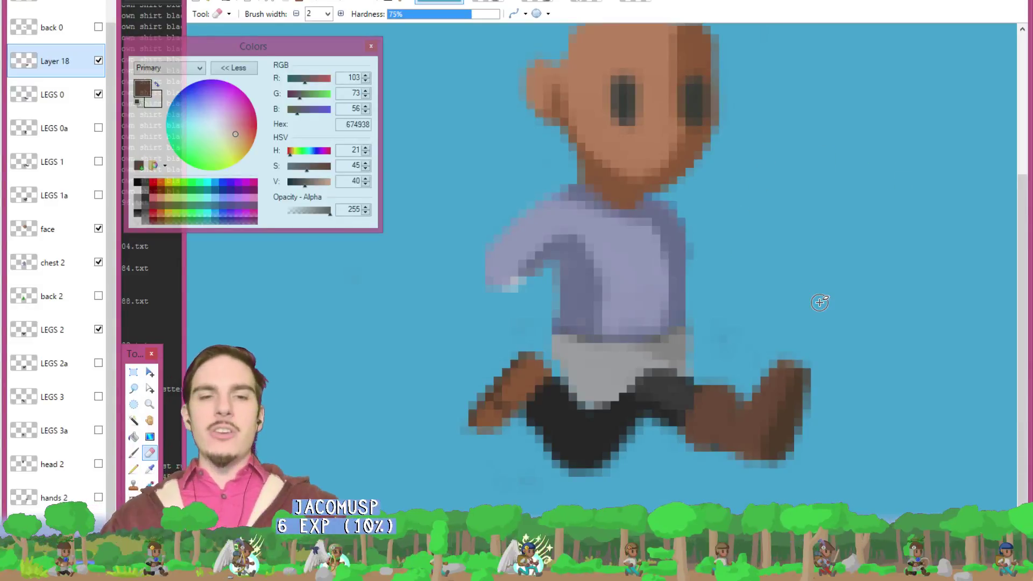
{"action": "key", "text": "ctrl+z"}
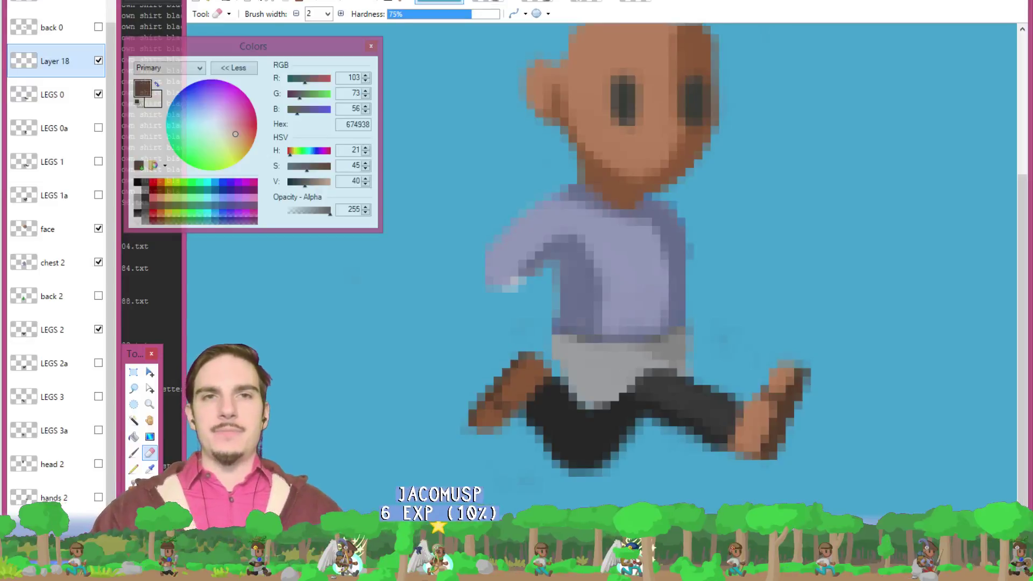
- Open images 0.png to 3.png from the plain legs folder inside equip\legs, look at them and close them again
{"action": "left_click", "coordinate": [196, 2]}
{"action": "left_click", "coordinate": [231, 9]}
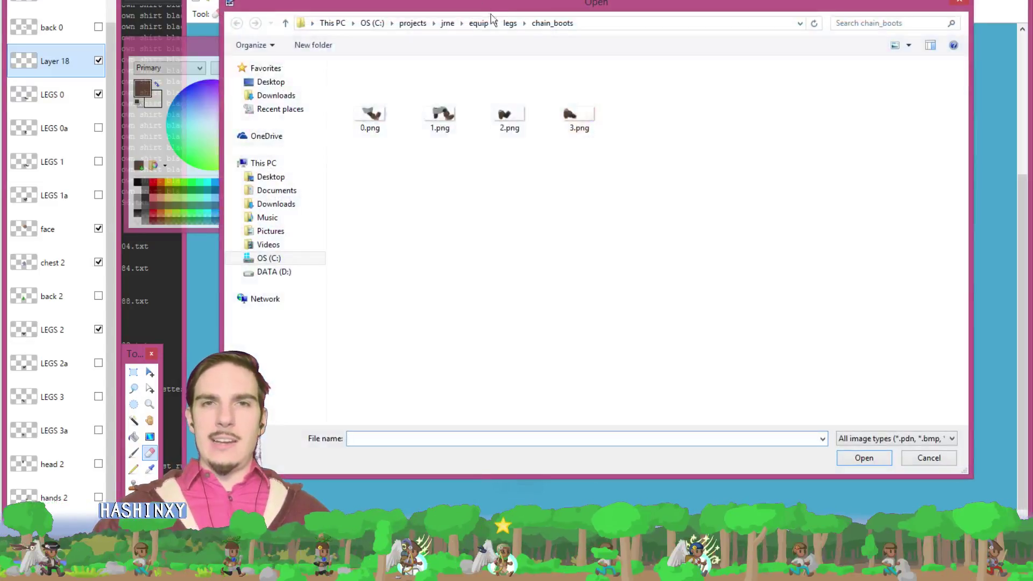
{"action": "left_click", "coordinate": [510, 23]}
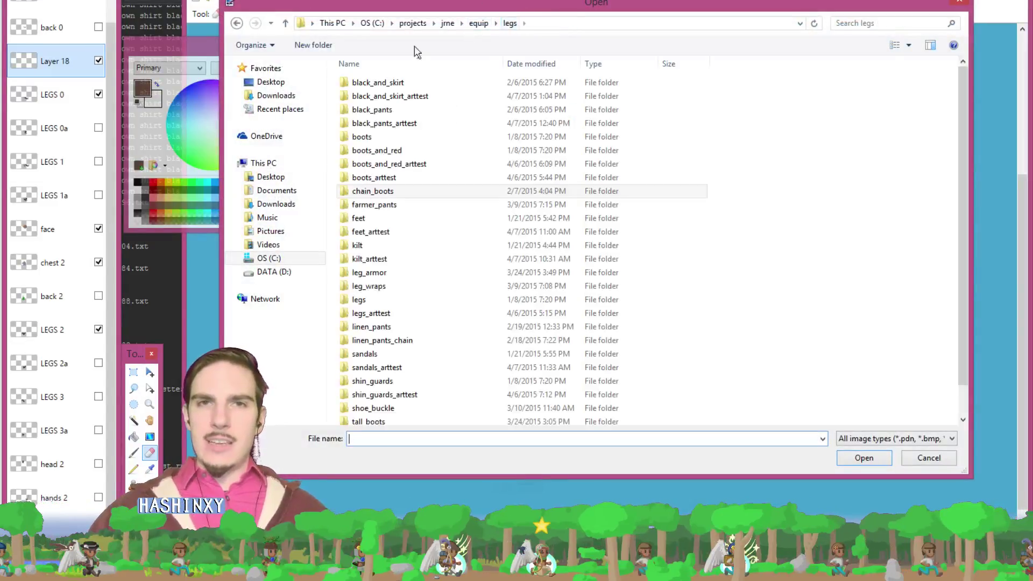
{"action": "double_click", "coordinate": [366, 300]}
{"action": "left_click_drag", "start_coordinate": [624, 180], "coordinate": [377, 81]}
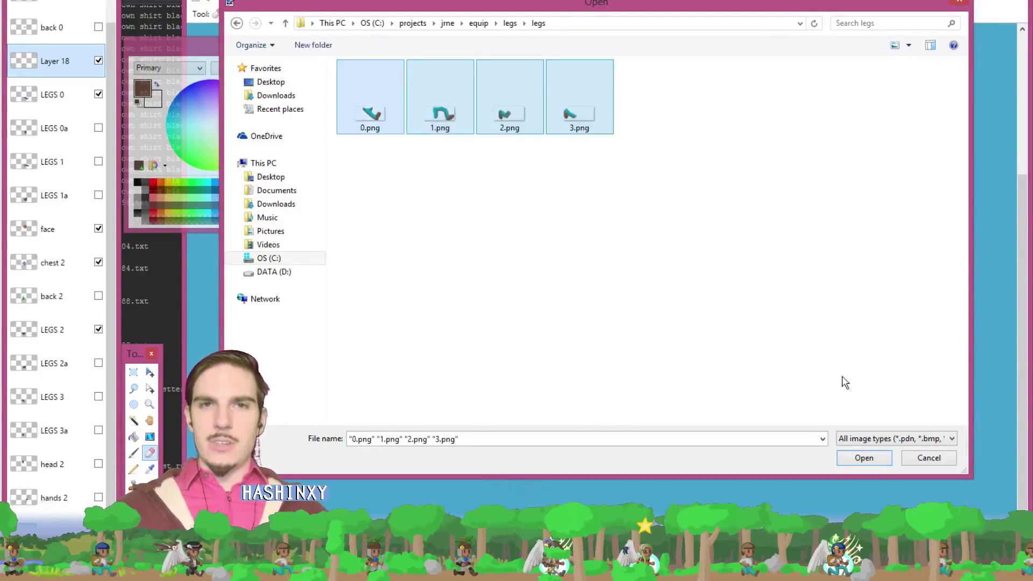
{"action": "left_click", "coordinate": [860, 461]}
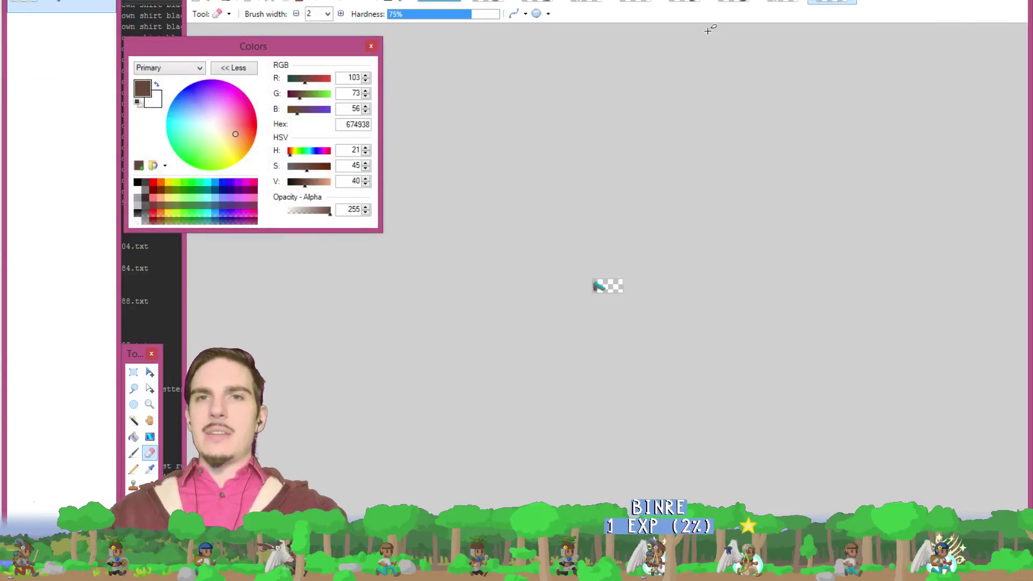
{"action": "left_click", "coordinate": [684, 2]}
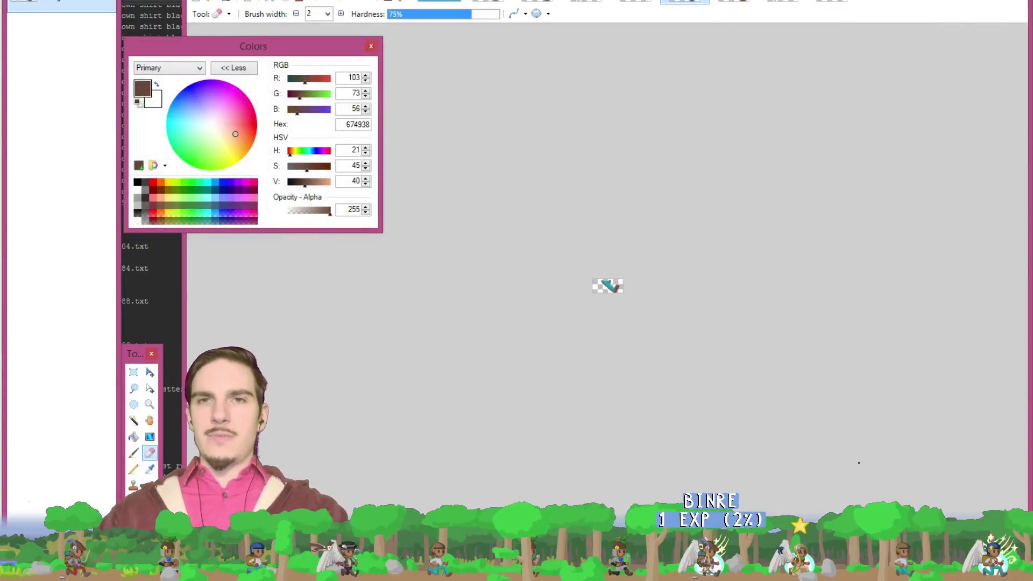
{"action": "left_click", "coordinate": [635, 1]}
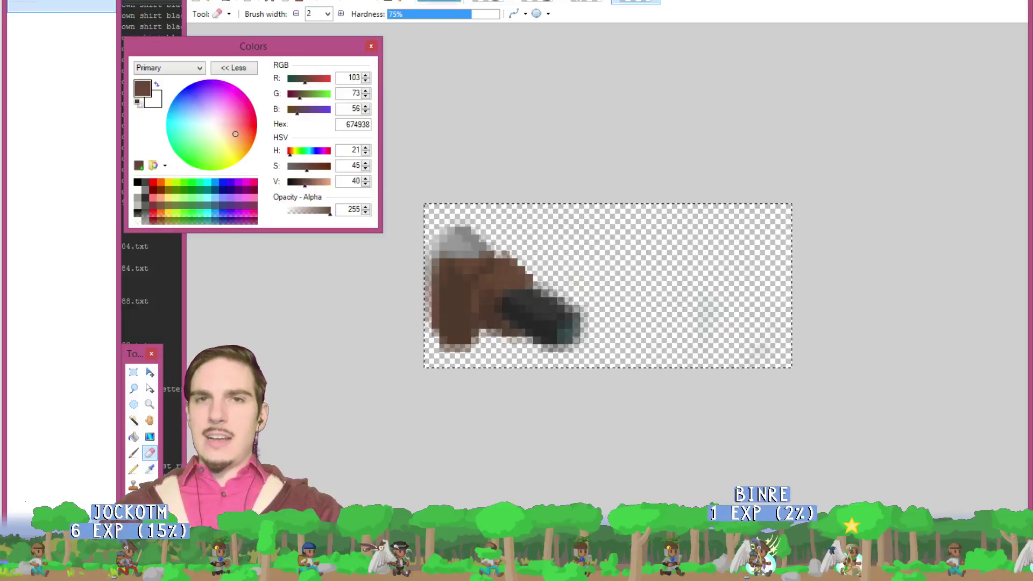
- Open all eight leg images, 0.png to 3a.png, from the legs_arttest folder inside equip\legs
{"action": "left_click", "coordinate": [202, 1]}
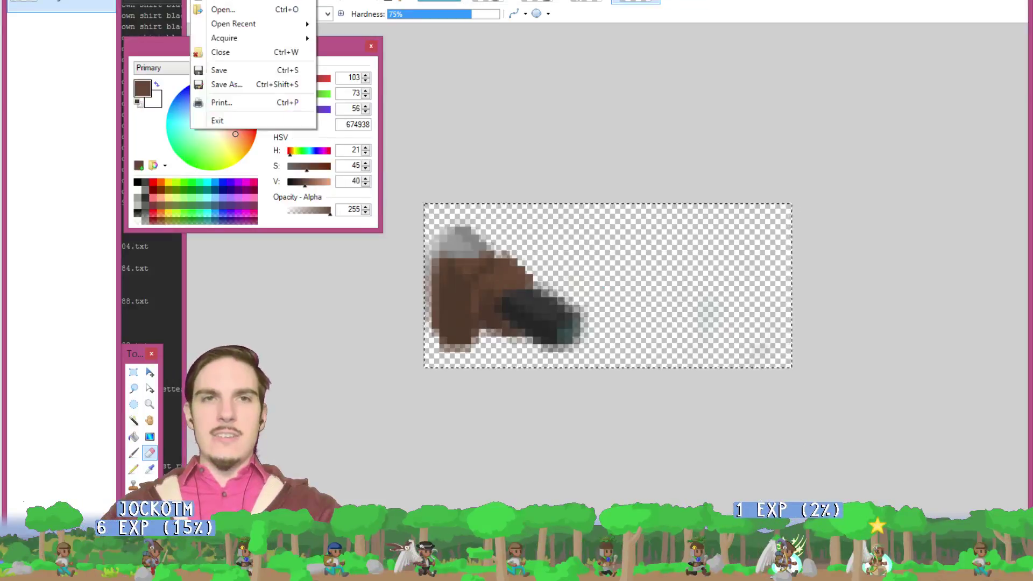
{"action": "left_click", "coordinate": [236, 10]}
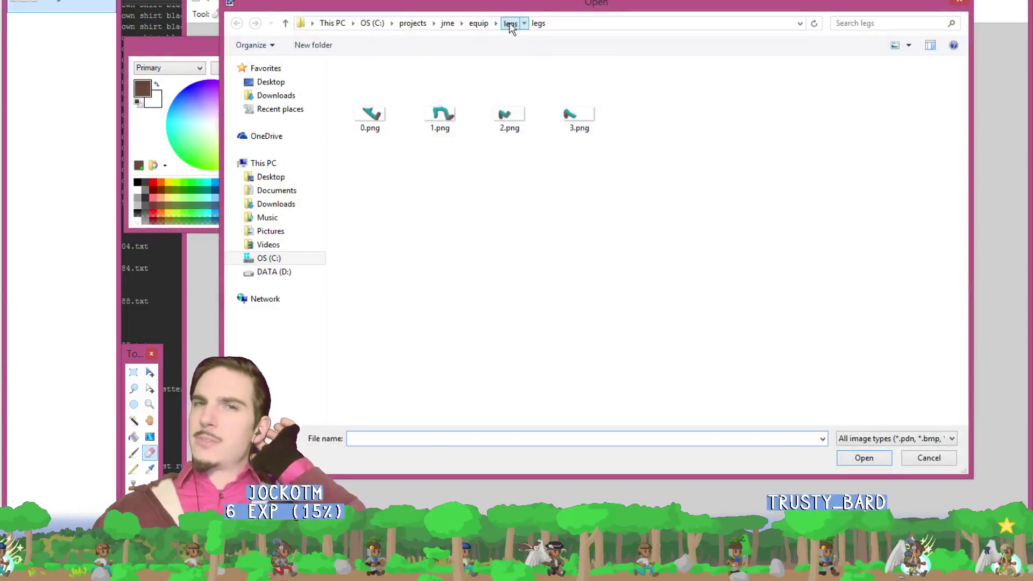
{"action": "left_click", "coordinate": [508, 24]}
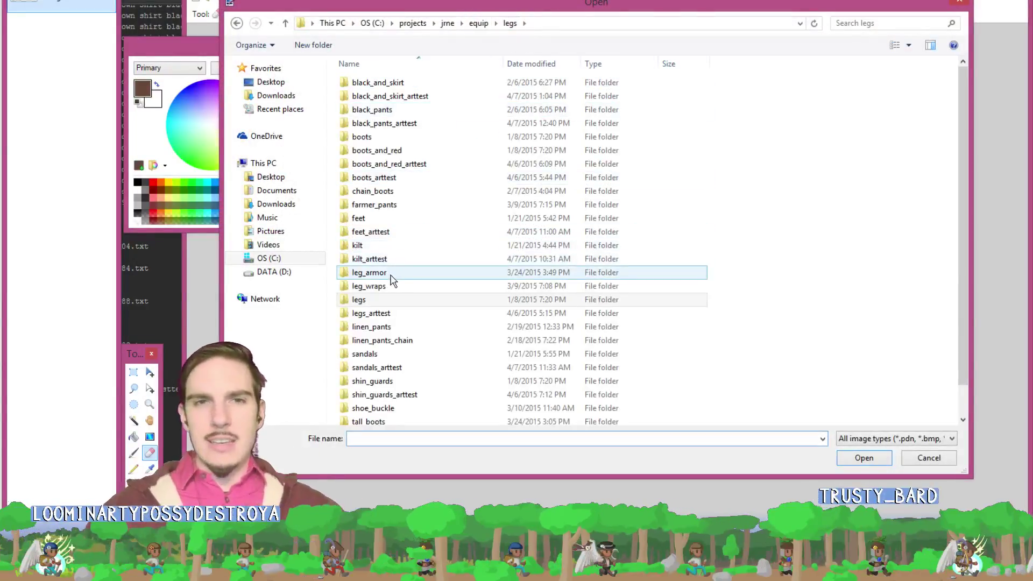
{"action": "double_click", "coordinate": [389, 314]}
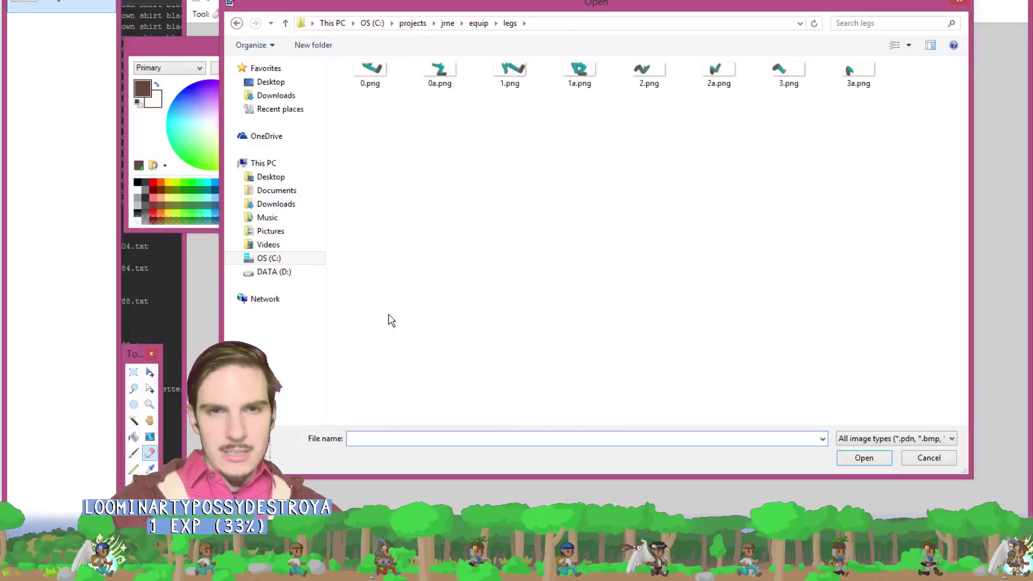
{"action": "left_click_drag", "start_coordinate": [896, 111], "coordinate": [344, 27]}
{"action": "left_click", "coordinate": [872, 458]}
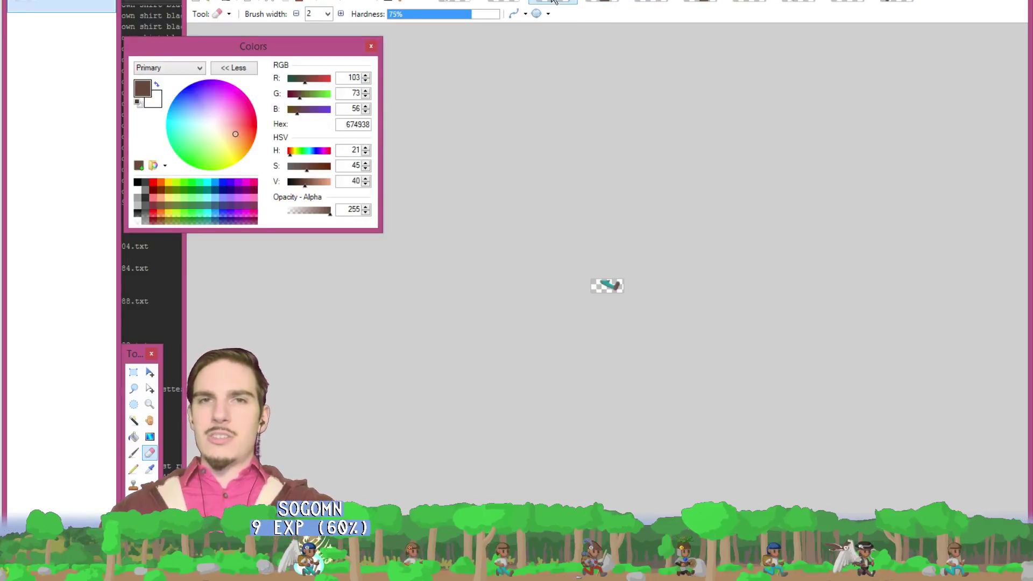
- Select the entire 0.png leg image from legs_arttest and copy it
{"action": "scroll", "coordinate": [607, 234], "scroll_direction": "up", "scroll_amount": 6}
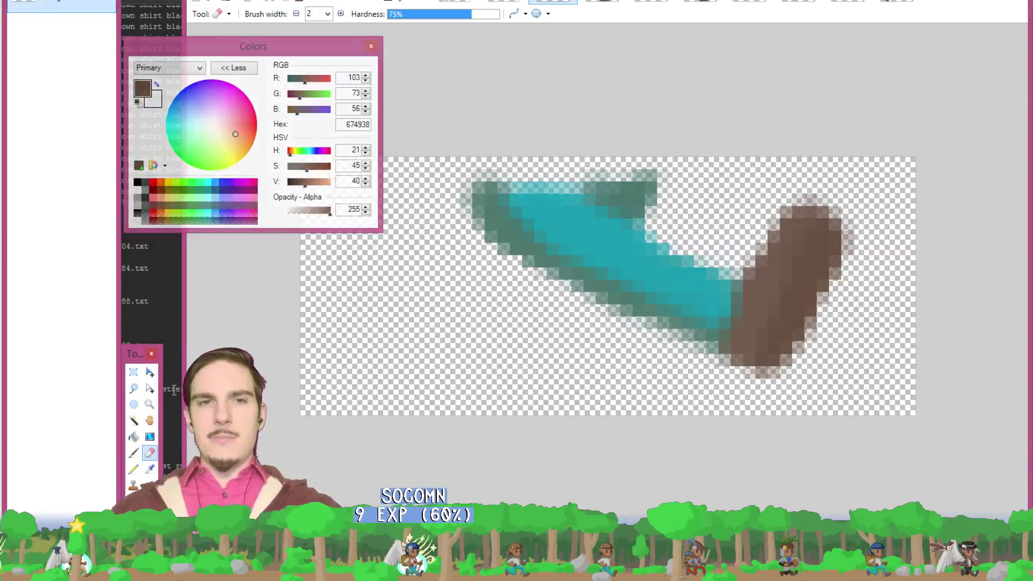
{"action": "left_click", "coordinate": [134, 388]}
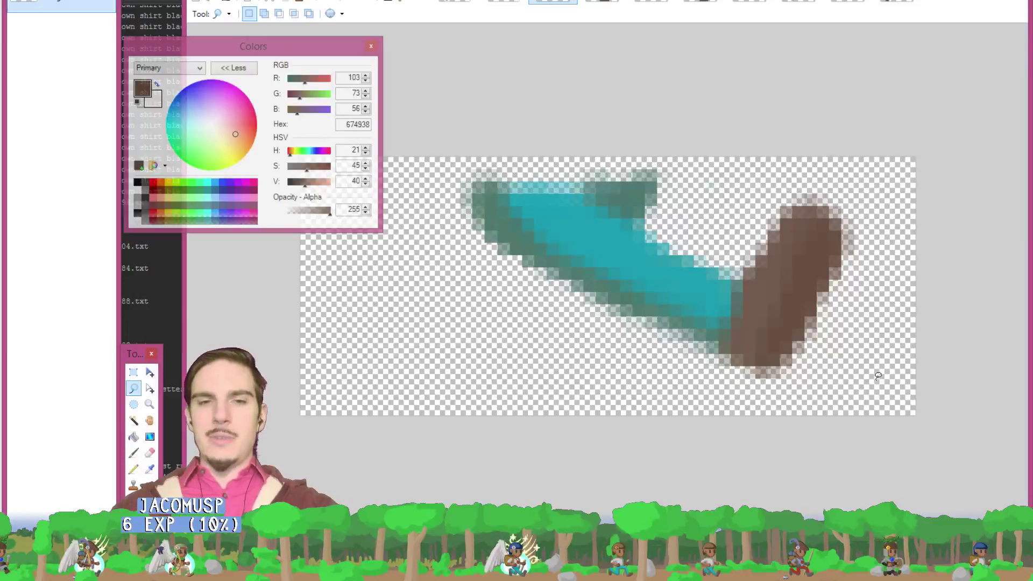
{"action": "key", "text": "ctrl+a"}
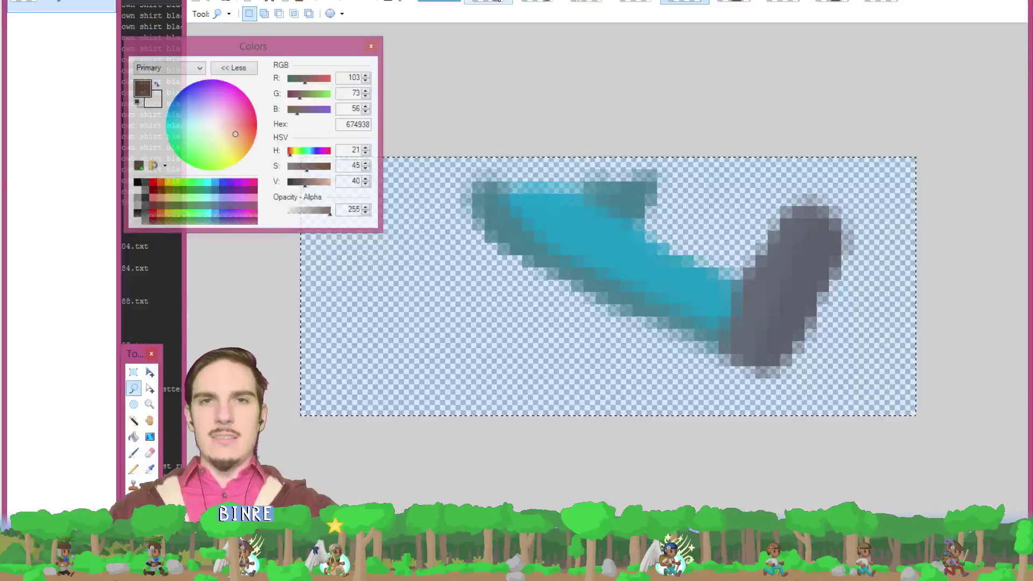
- Examine the boot shapes and shading across the chain boots images 0.png to 3.png
{"action": "left_click", "coordinate": [544, 1]}
{"action": "left_click", "coordinate": [488, 2]}
{"action": "left_click", "coordinate": [538, 2]}
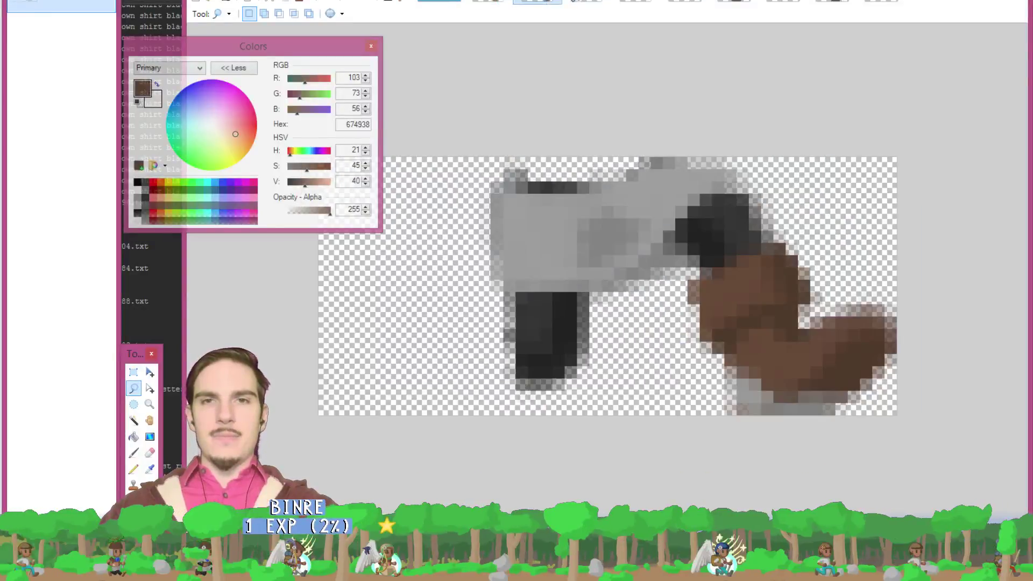
{"action": "left_click", "coordinate": [586, 1]}
{"action": "left_click", "coordinate": [630, 1]}
{"action": "left_click", "coordinate": [537, 2]}
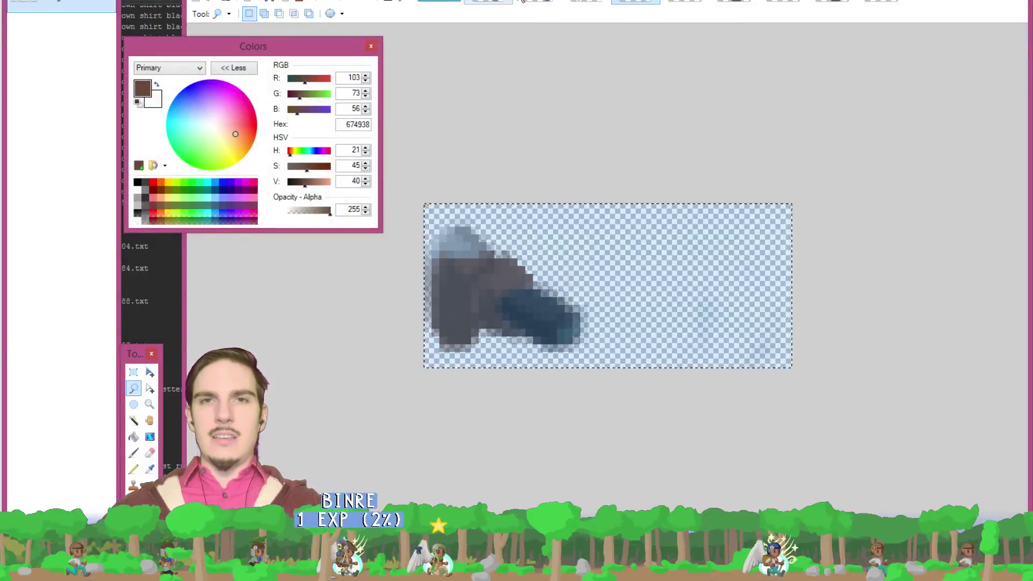
{"action": "left_click", "coordinate": [489, 2]}
{"action": "left_click", "coordinate": [538, 2]}
{"action": "left_click", "coordinate": [587, 2]}
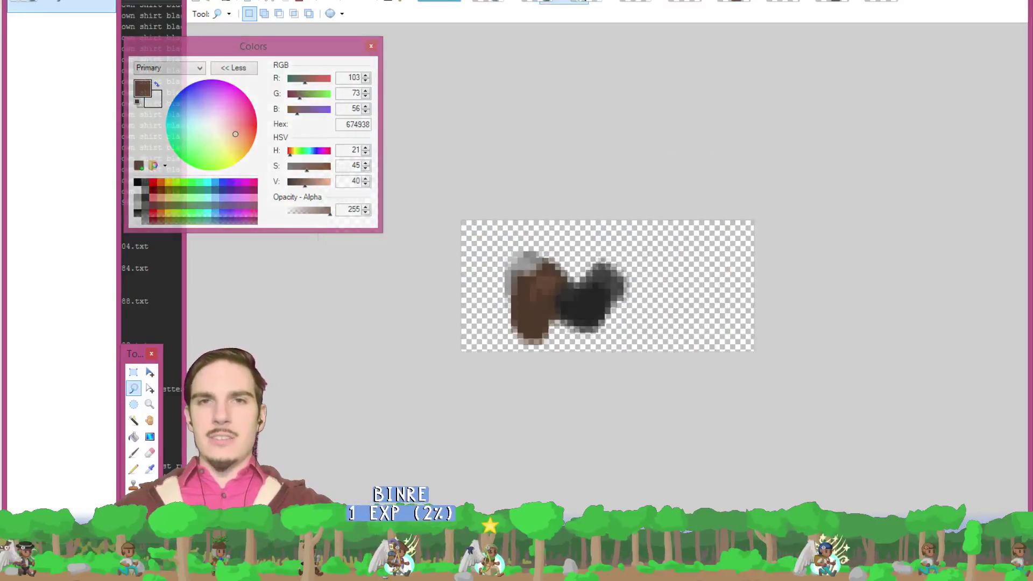
- Close the 2.png and 3.png chain boots images, discarding the unsaved changes in 3.png
{"action": "left_click", "coordinate": [617, 2]}
{"action": "key", "text": "ctrl+shift+w"}
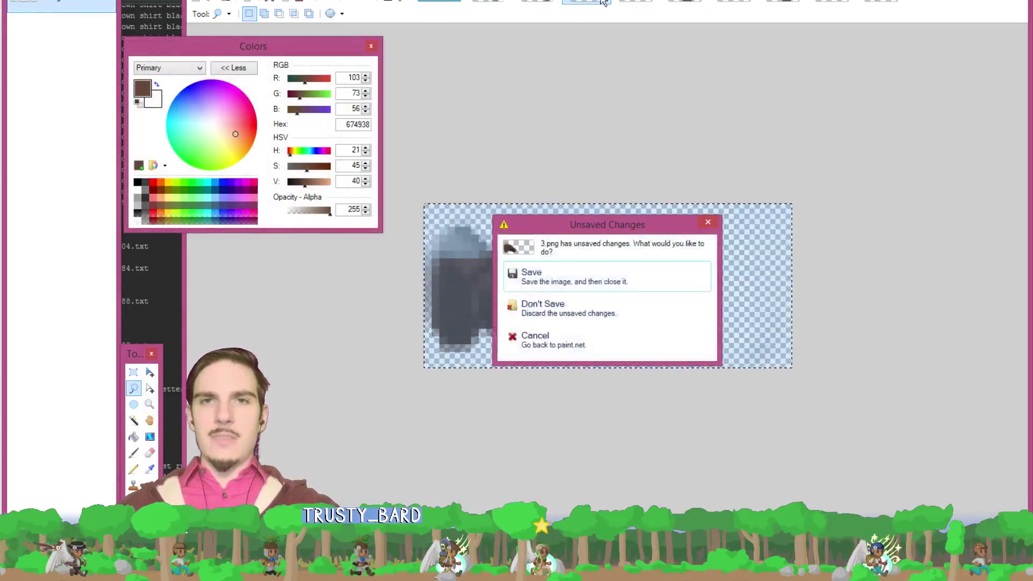
{"action": "left_click", "coordinate": [599, 305]}
{"action": "left_click", "coordinate": [598, 306]}
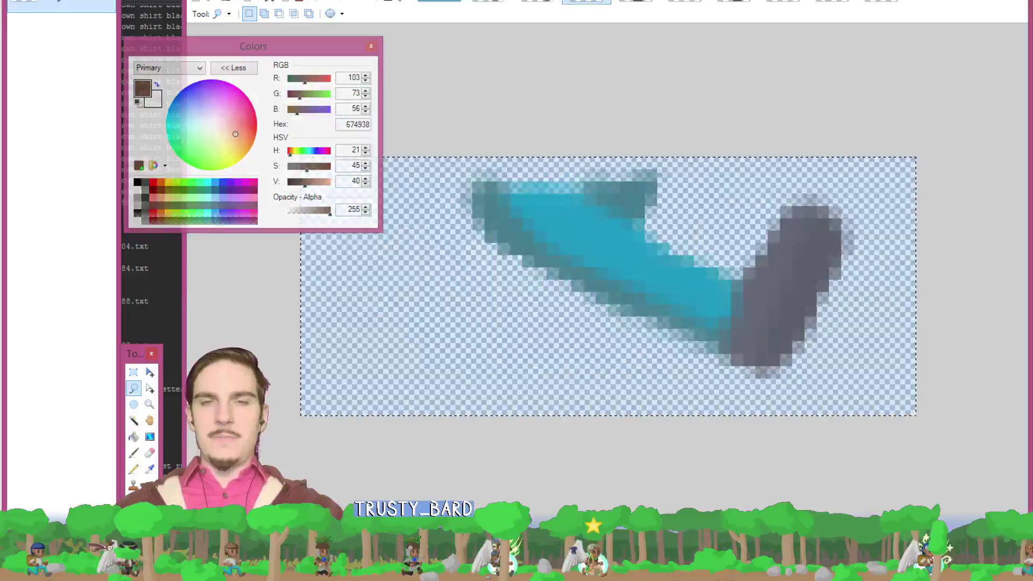
- Check the 1.png and 0.png chain boots images once more and close 1.png
{"action": "left_click", "coordinate": [532, 1]}
{"action": "left_click", "coordinate": [489, 2]}
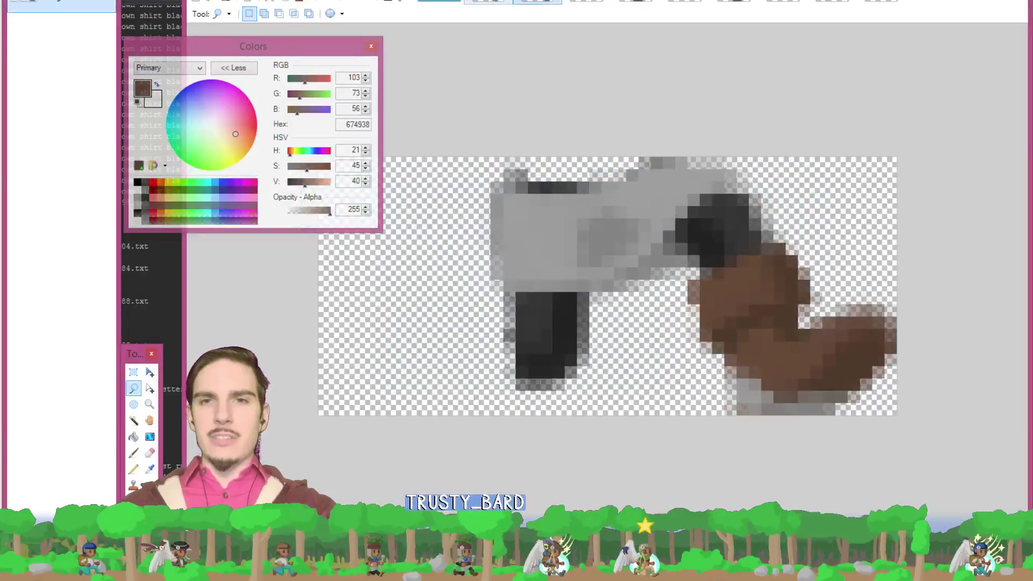
{"action": "left_click", "coordinate": [489, 1]}
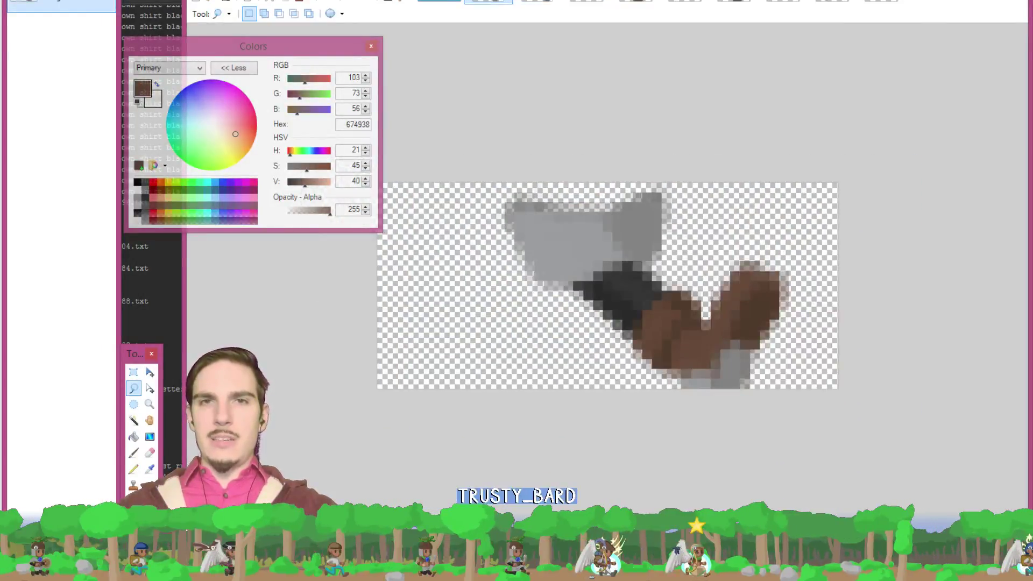
{"action": "left_click", "coordinate": [489, 1]}
{"action": "left_click", "coordinate": [537, 1]}
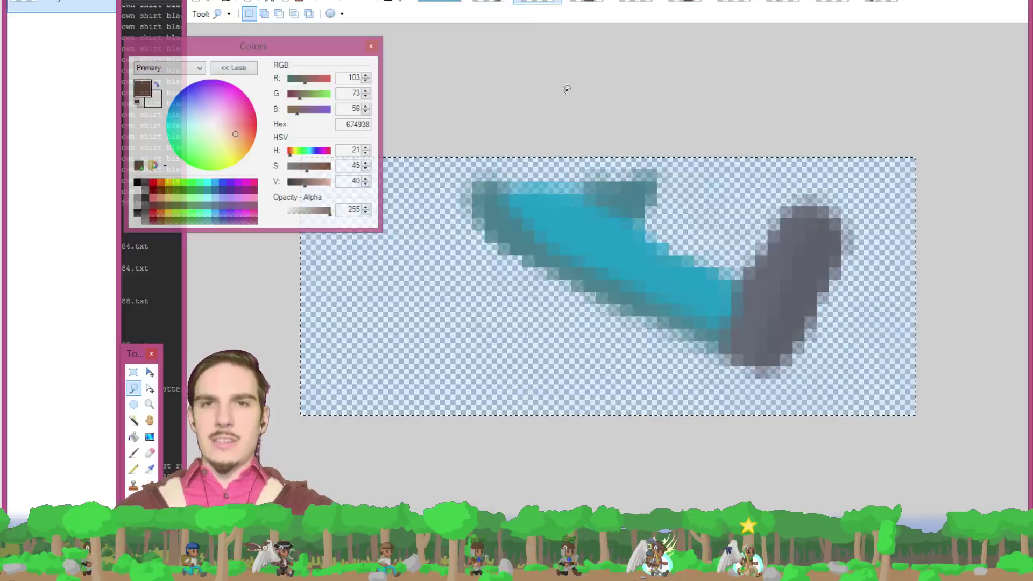
- Paste the copied leg image over the running character's front leg in Layer 18 and activate Lasso Select
{"action": "left_click", "coordinate": [439, 2]}
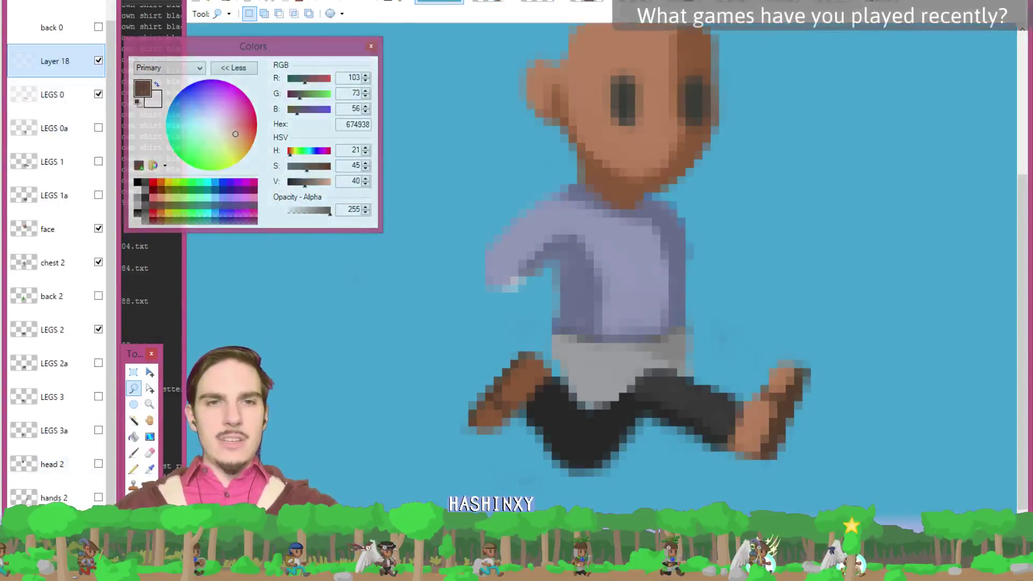
{"action": "key", "text": "ctrl+v"}
{"action": "left_click_drag", "start_coordinate": [634, 212], "coordinate": [888, 484]}
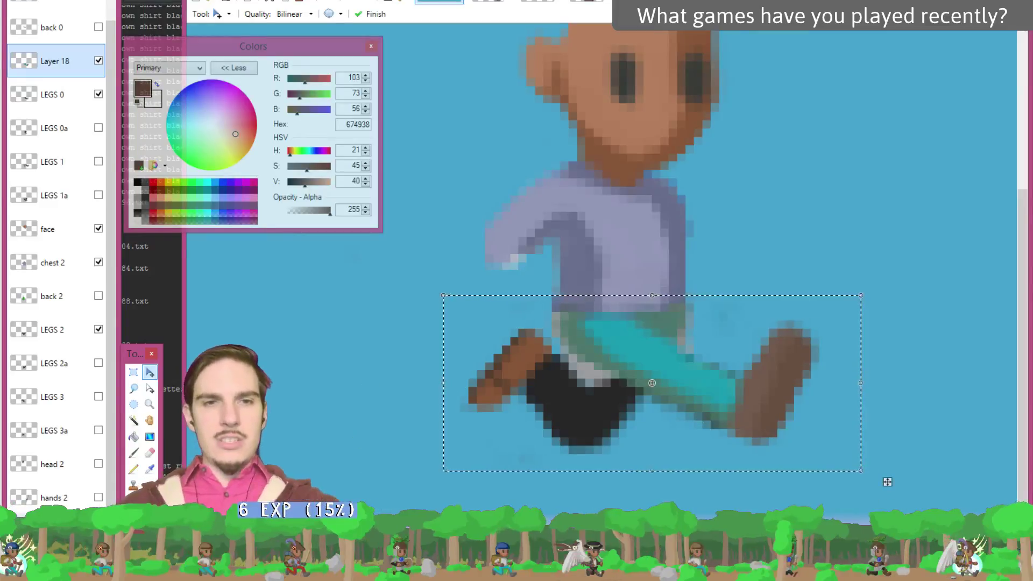
{"action": "key", "text": "s"}
{"action": "key", "text": "s"}
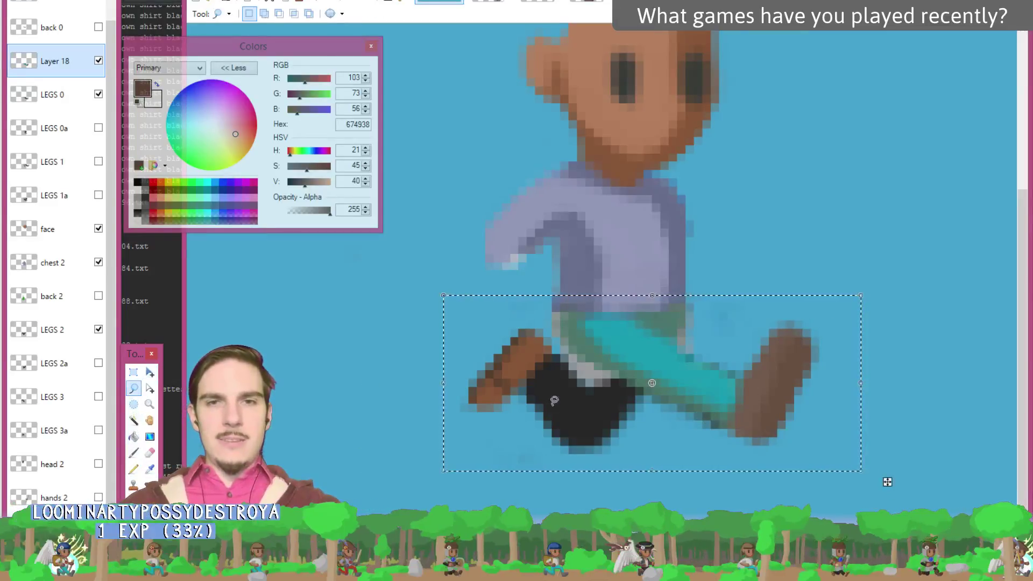
- Erase the pasted leg image over the running character's front leg from Layer 18
{"action": "mouse_move", "coordinate": [742, 366]}
{"action": "left_mouse_down"}
{"action": "mouse_move", "coordinate": [717, 453]}
{"action": "mouse_move", "coordinate": [624, 455]}
{"action": "mouse_move", "coordinate": [510, 346]}
{"action": "mouse_move", "coordinate": [594, 270]}
{"action": "mouse_move", "coordinate": [709, 268]}
{"action": "mouse_move", "coordinate": [752, 276]}
{"action": "left_mouse_up"}
{"action": "key", "text": "Delete"}
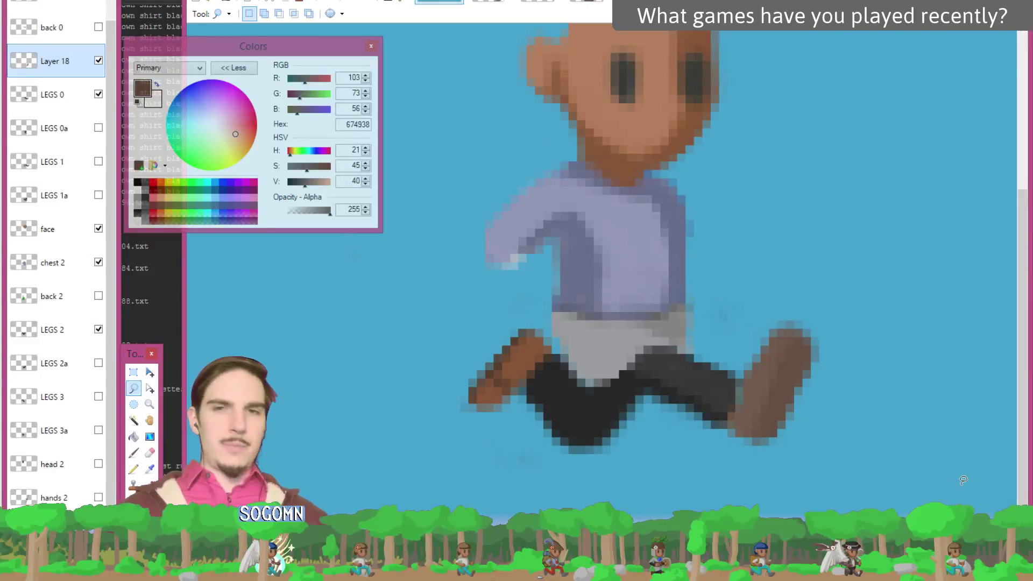
- Try to fill the running character's front boot with brown 674A38 sampled from the chain boots image, using the Paint Bucket
{"action": "key", "text": "ctrl+Tab"}
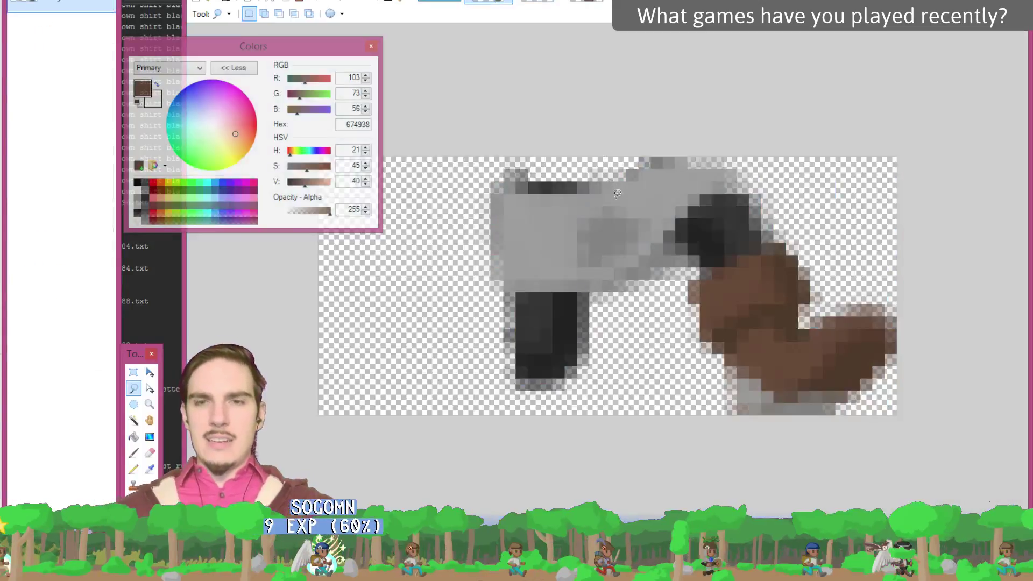
{"action": "key", "text": "k"}
{"action": "key", "text": "b"}
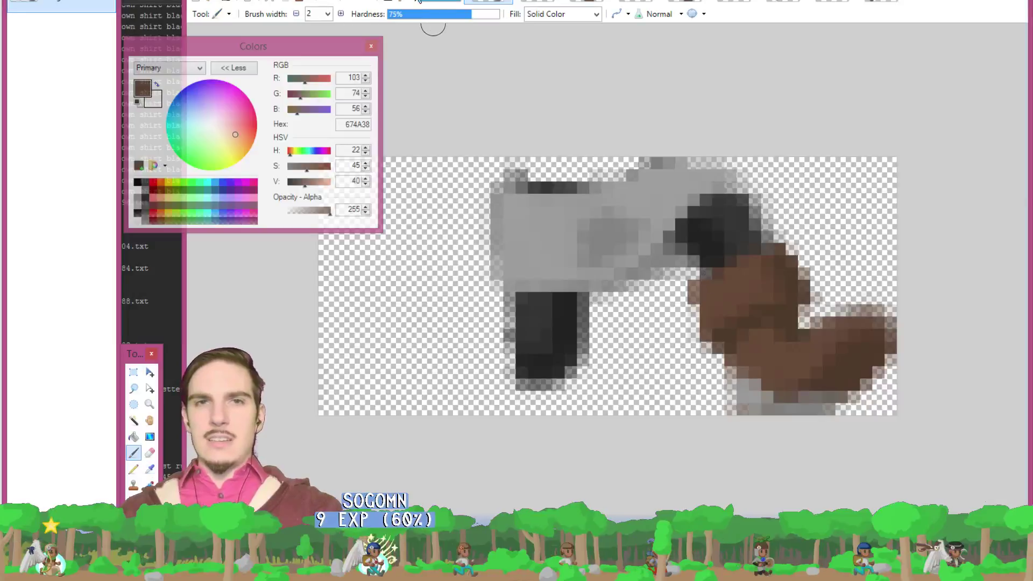
{"action": "left_click", "coordinate": [439, 4]}
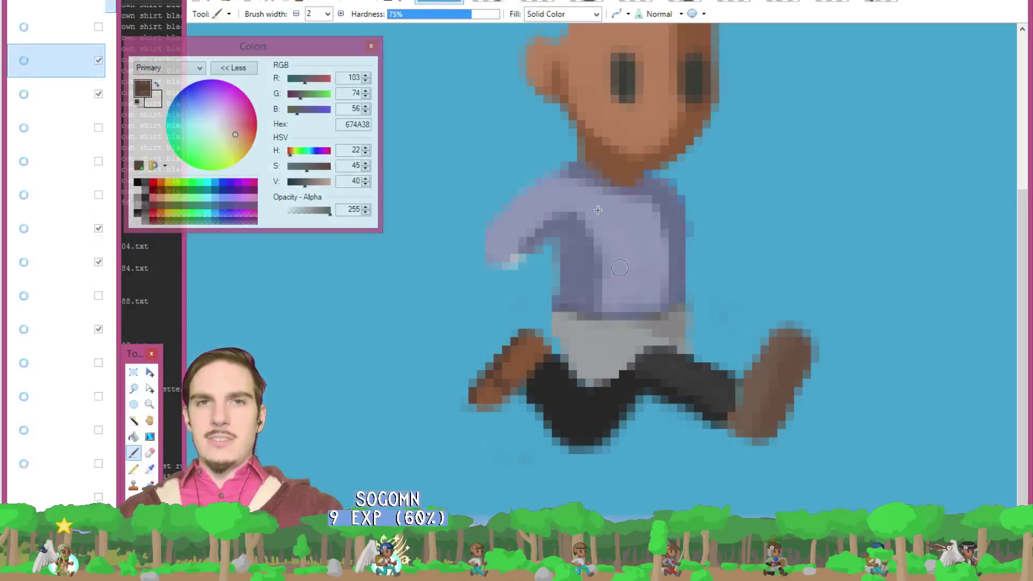
{"action": "left_click", "coordinate": [133, 438]}
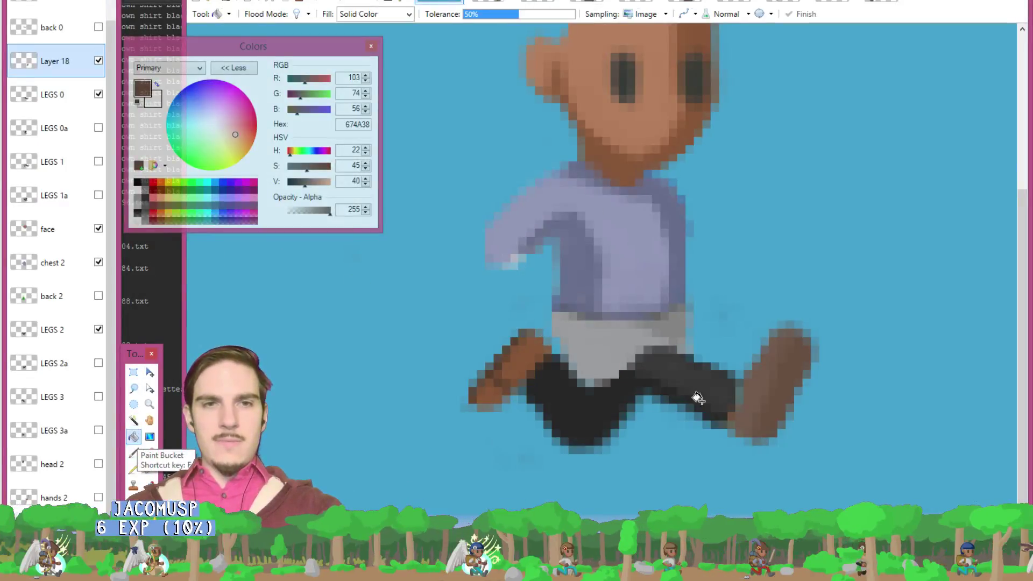
{"action": "left_click", "coordinate": [766, 370]}
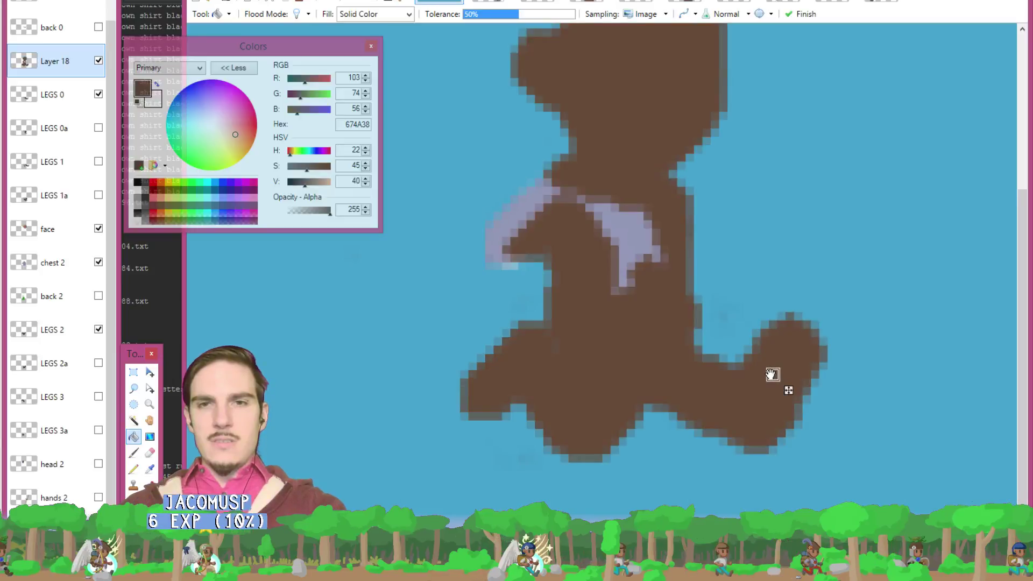
- Copy a rectangular piece around the boot's toe from the chain boots image and paste it into the character's Layer 18
{"action": "left_click_drag", "start_coordinate": [485, 9], "coordinate": [470, 24]}
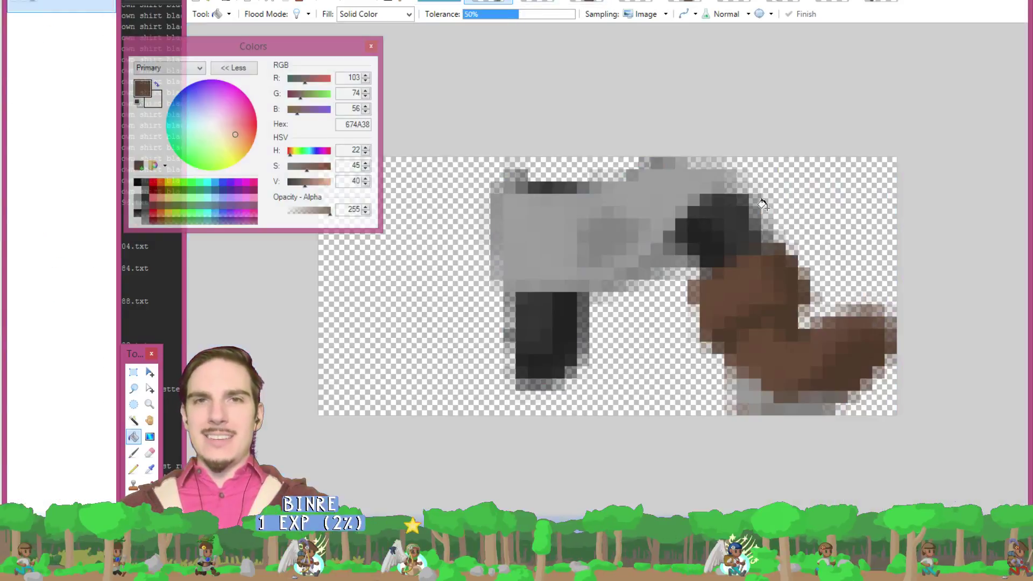
{"action": "left_click", "coordinate": [134, 372]}
{"action": "left_click_drag", "start_coordinate": [930, 294], "coordinate": [793, 360]}
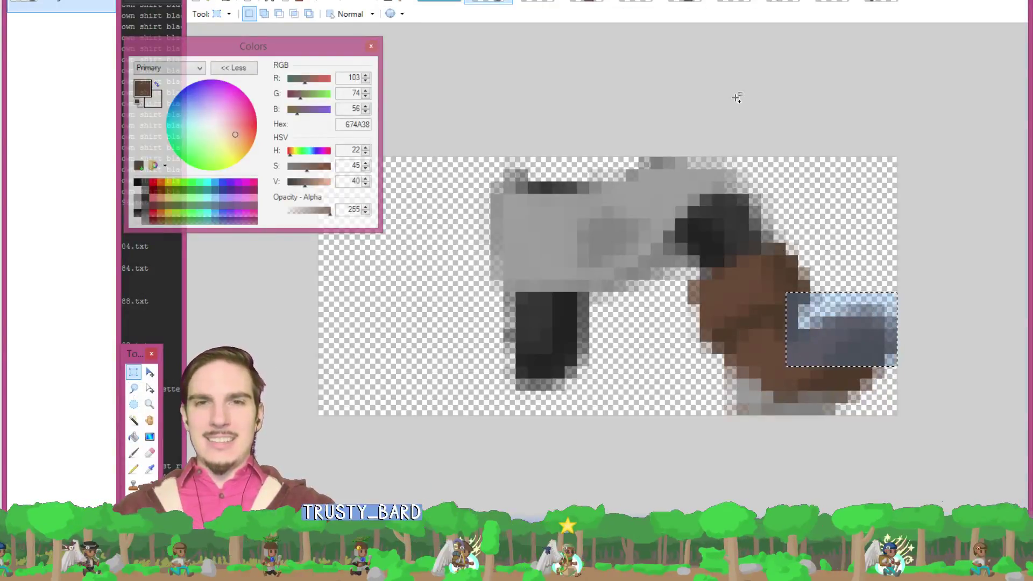
{"action": "left_click", "coordinate": [439, 2]}
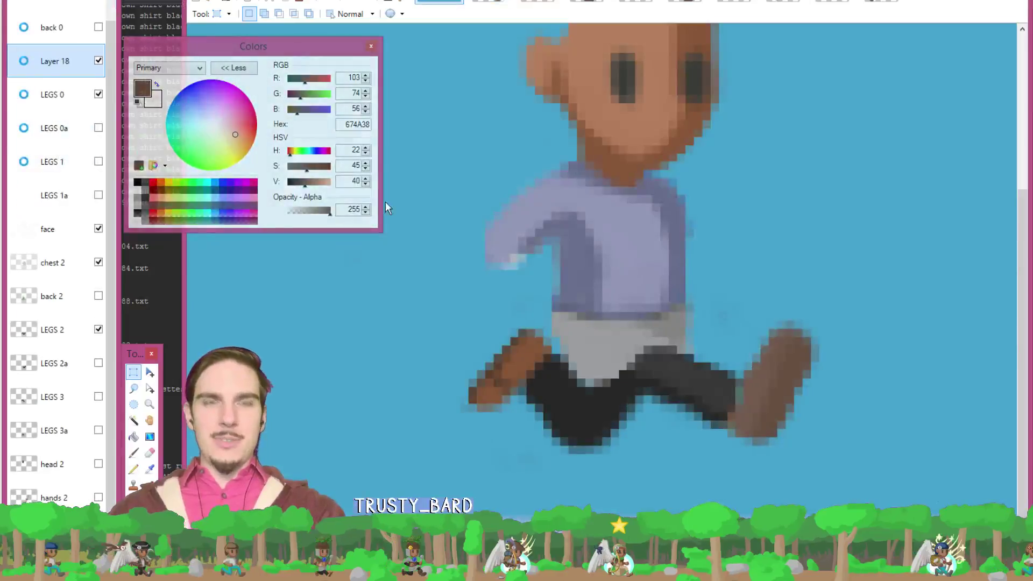
{"action": "key", "text": "ctrl+v"}
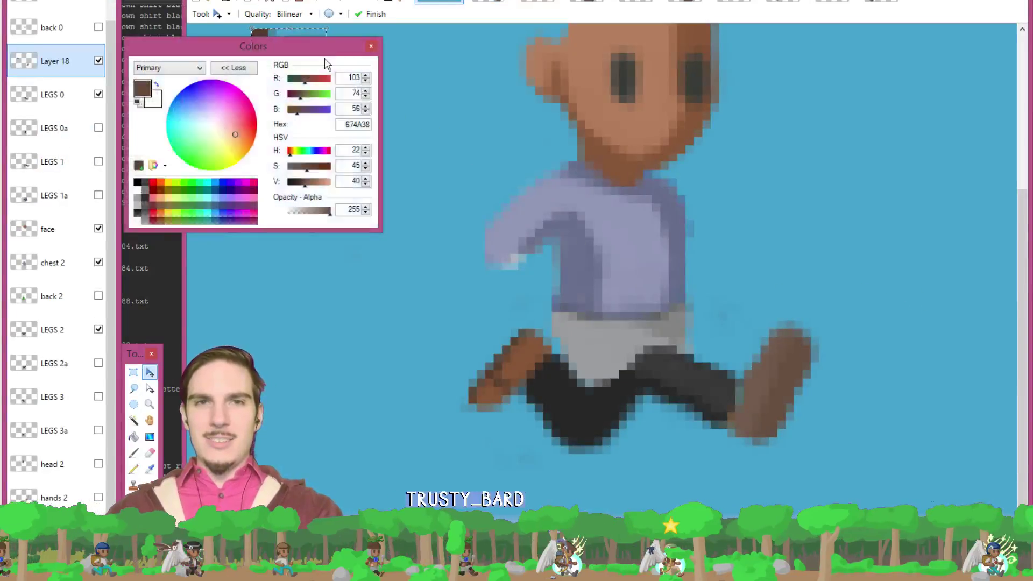
- Place the pasted boot piece just above the character's front boot and invert the selection to exclude that piece
{"action": "left_click_drag", "start_coordinate": [340, 46], "coordinate": [243, 130]}
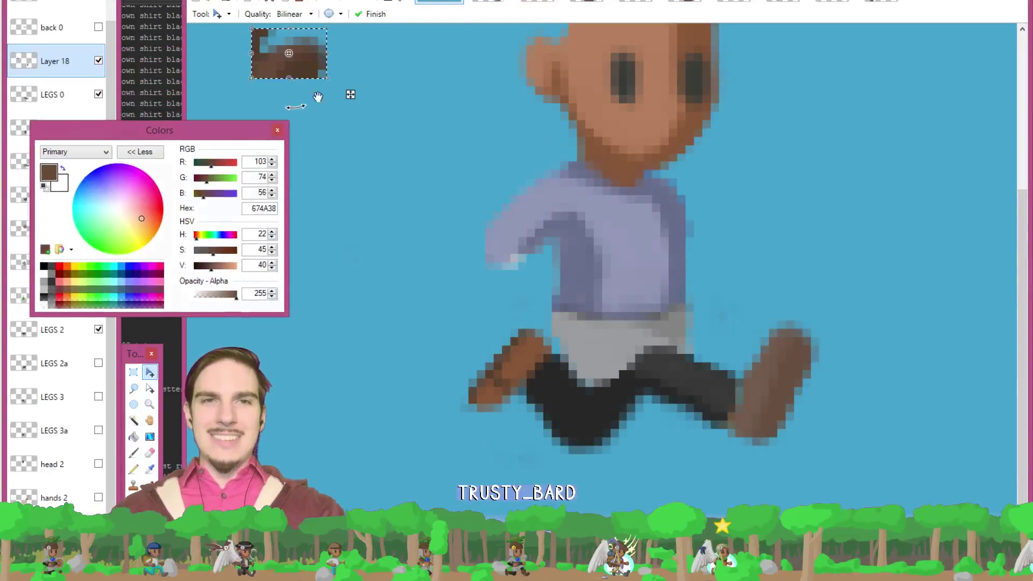
{"action": "left_click_drag", "start_coordinate": [351, 95], "coordinate": [366, 103]}
{"action": "key", "text": "Return"}
{"action": "left_click_drag", "start_coordinate": [775, 195], "coordinate": [876, 337]}
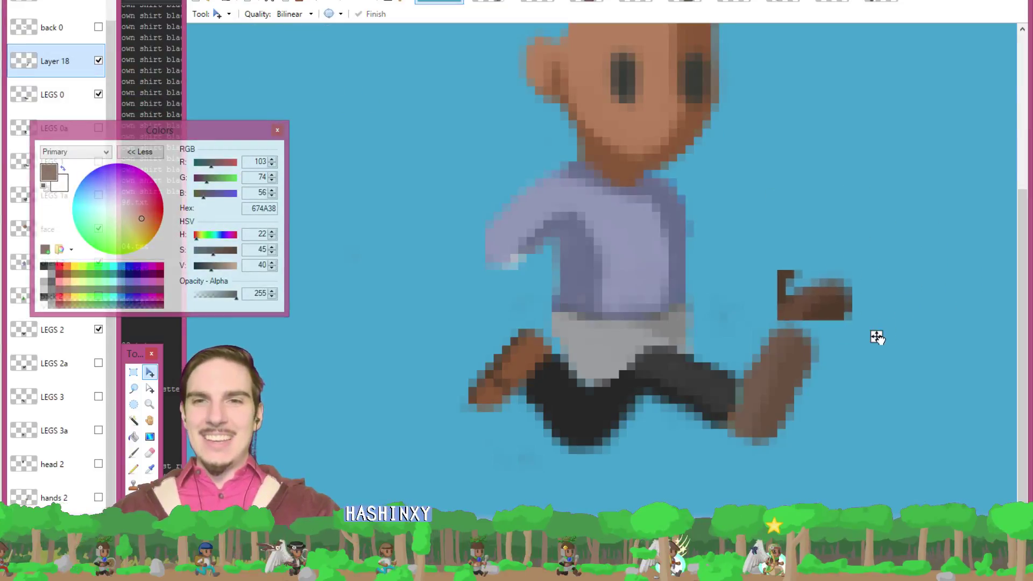
{"action": "left_click_drag", "start_coordinate": [222, 132], "coordinate": [308, 30]}
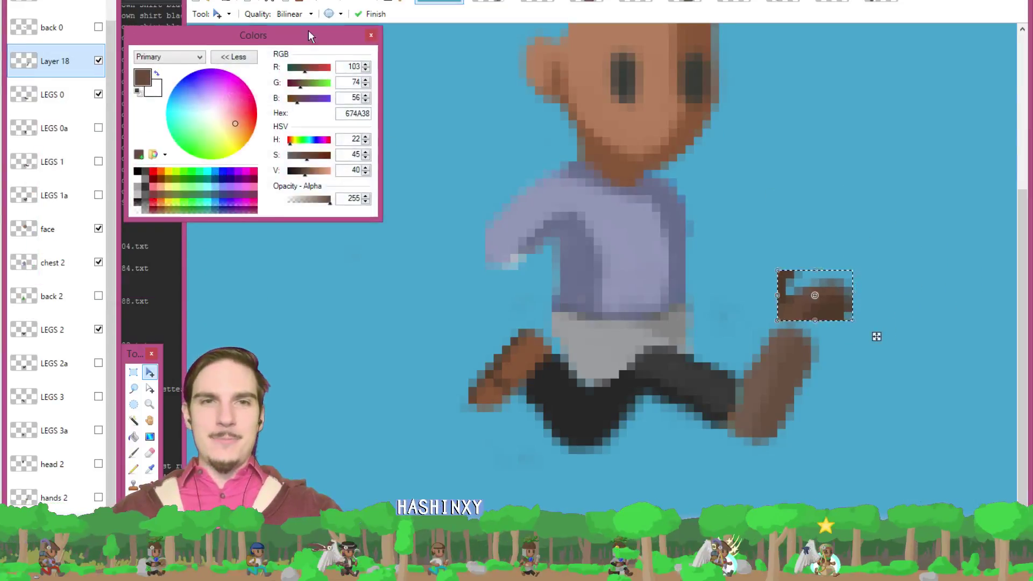
{"action": "left_click", "coordinate": [226, 1]}
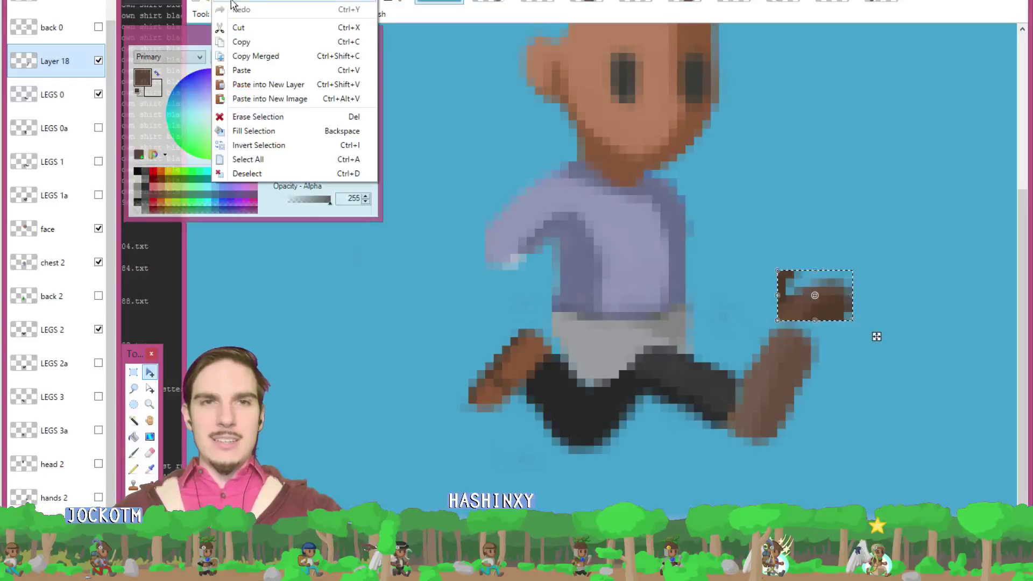
{"action": "left_click", "coordinate": [271, 145]}
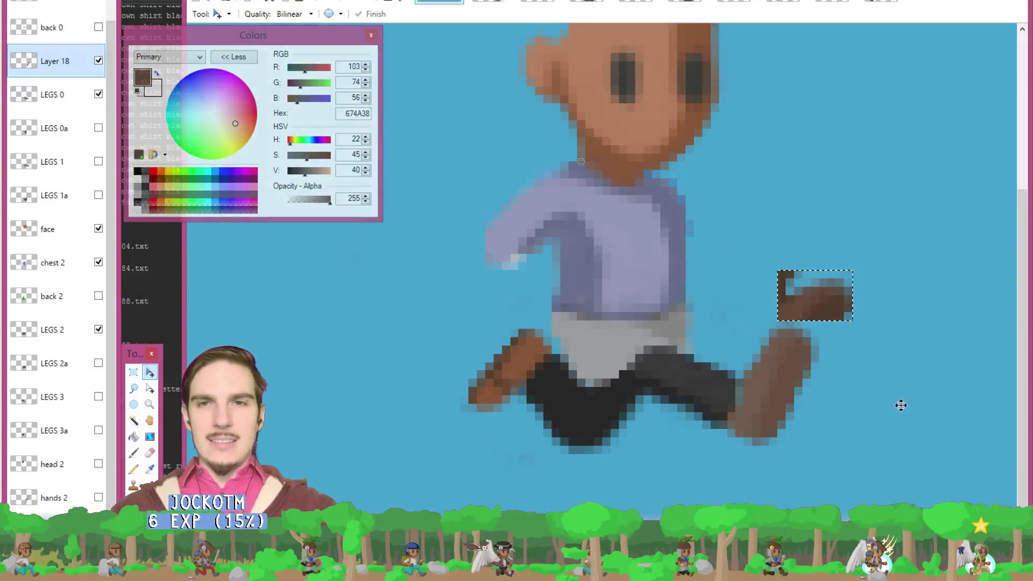
- Compare the front boot's light brown with the lighter brown of the pasted boot piece using the Color Picker
{"action": "scroll", "coordinate": [902, 406], "scroll_direction": "up", "scroll_amount": 3}
{"action": "scroll", "coordinate": [651, 276], "scroll_direction": "up", "scroll_amount": 2}
{"action": "scroll", "coordinate": [663, 322], "scroll_direction": "down", "scroll_amount": 1}
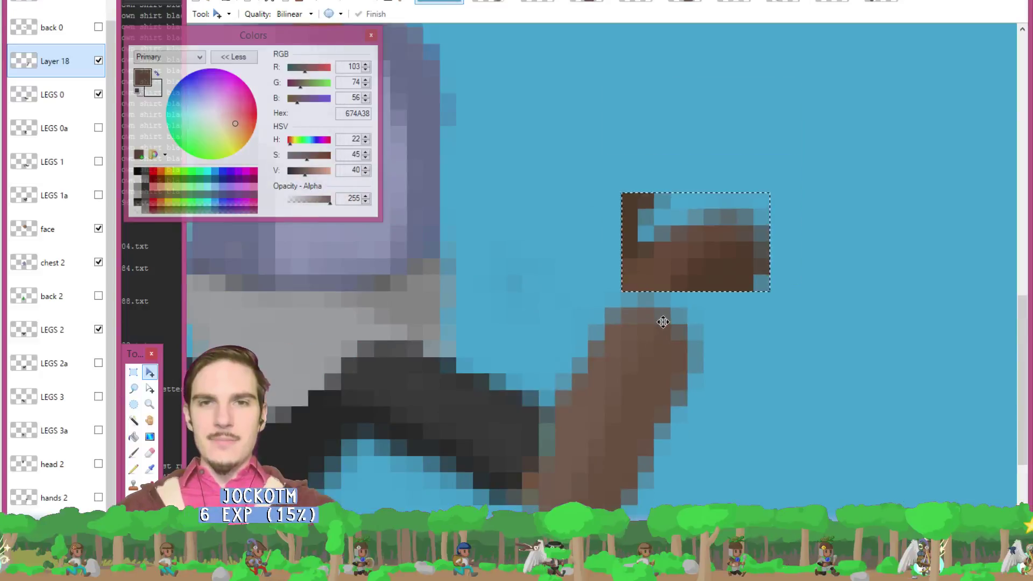
{"action": "scroll", "coordinate": [663, 322], "scroll_direction": "up", "scroll_amount": 1}
{"action": "scroll", "coordinate": [663, 319], "scroll_direction": "down", "scroll_amount": 1}
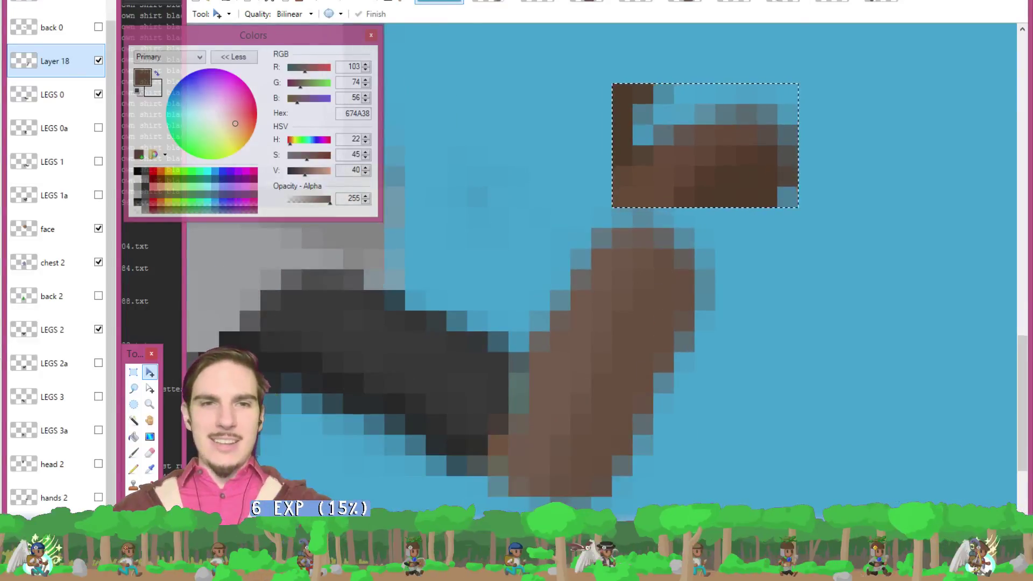
{"action": "key", "text": "k"}
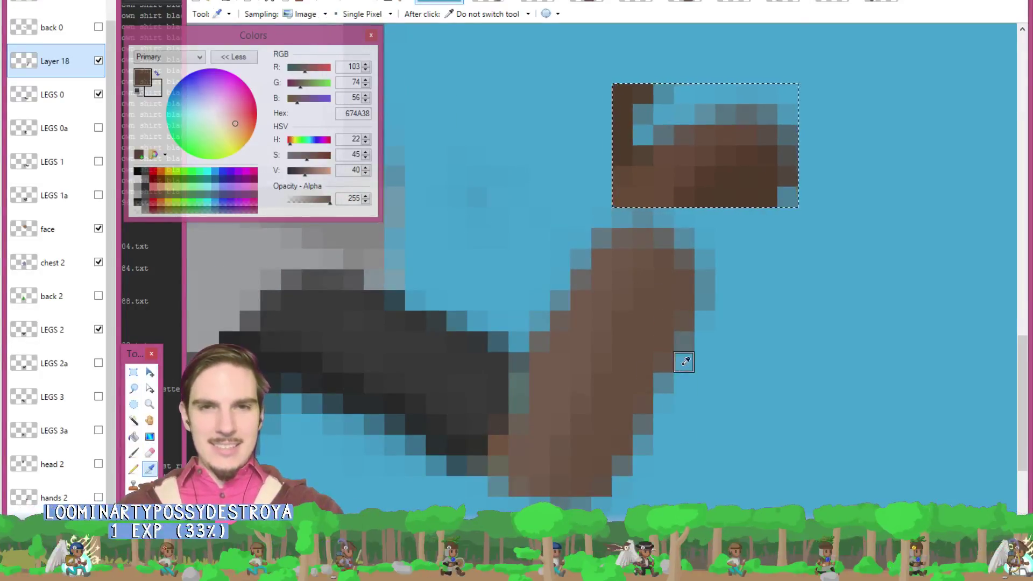
{"action": "left_click", "coordinate": [581, 361]}
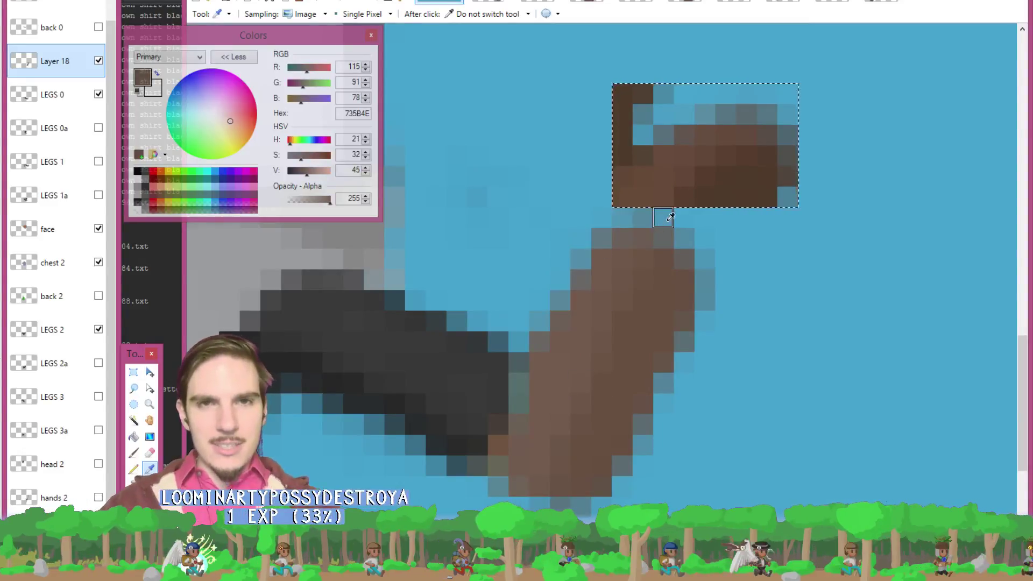
{"action": "left_click", "coordinate": [653, 184]}
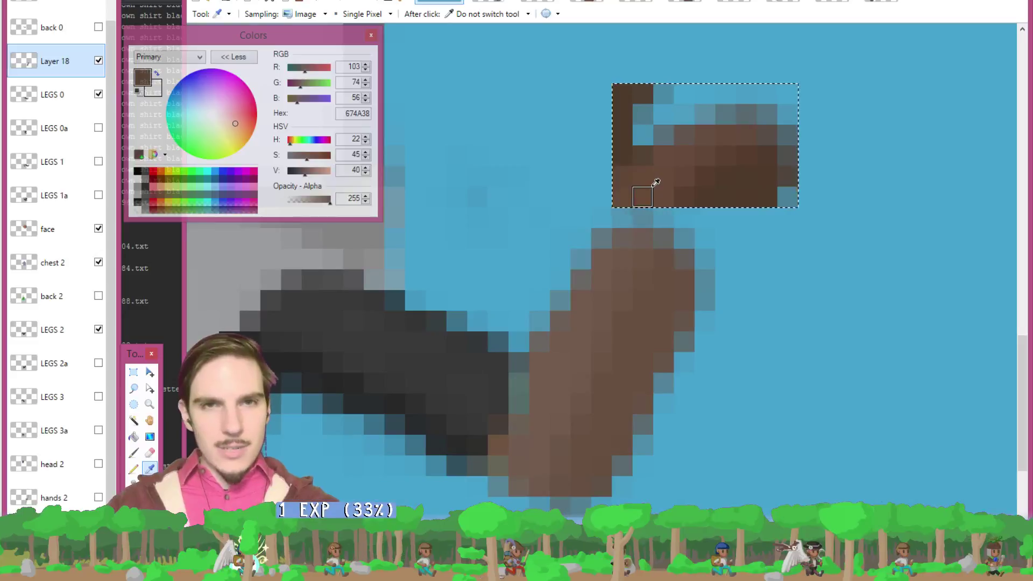
{"action": "left_click", "coordinate": [574, 375]}
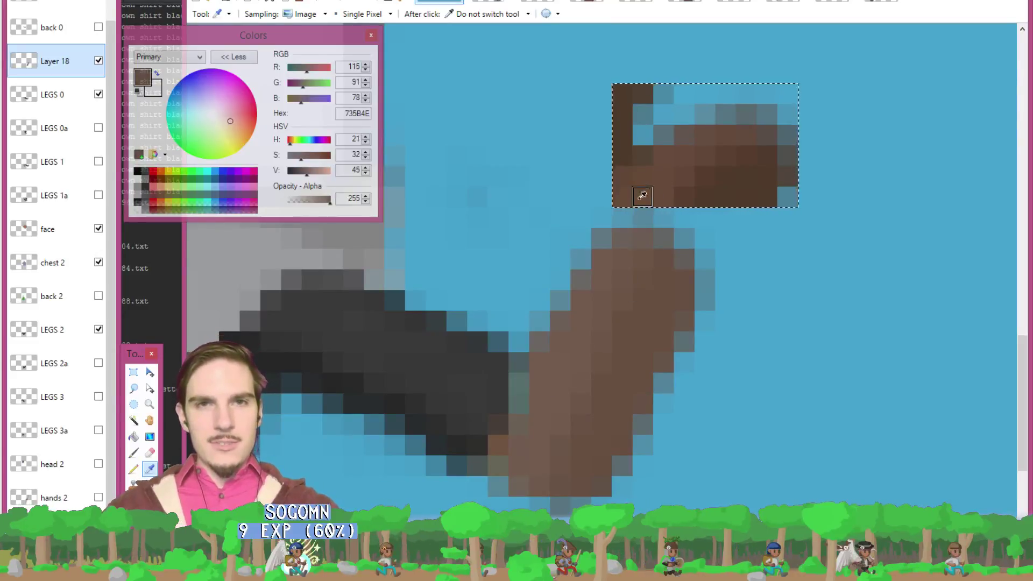
{"action": "left_click", "coordinate": [644, 180]}
{"action": "left_click", "coordinate": [560, 380]}
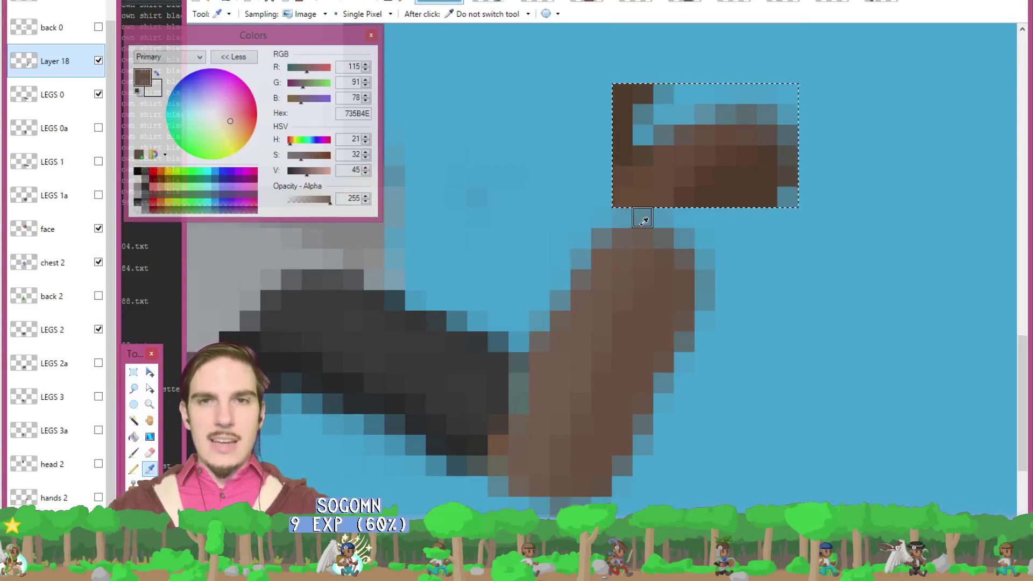
{"action": "left_click", "coordinate": [654, 180]}
{"action": "left_click", "coordinate": [560, 380]}
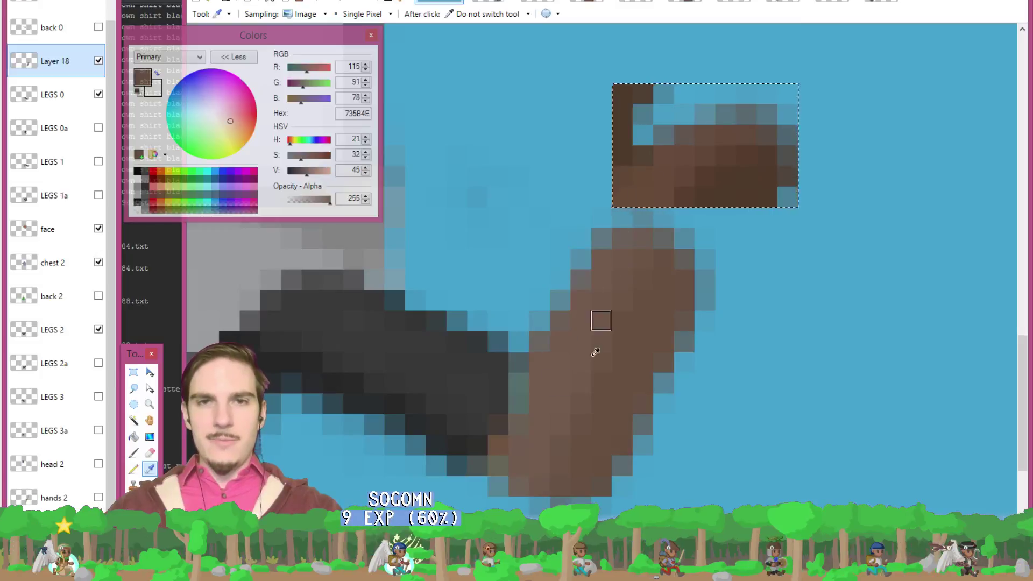
{"action": "left_click", "coordinate": [645, 179]}
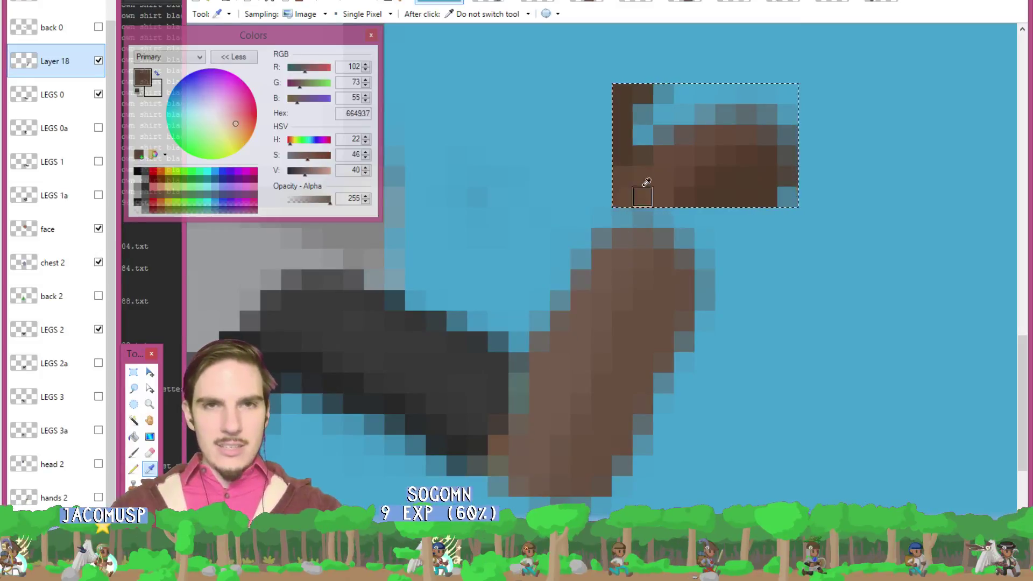
{"action": "left_click", "coordinate": [560, 370]}
{"action": "left_click", "coordinate": [661, 177]}
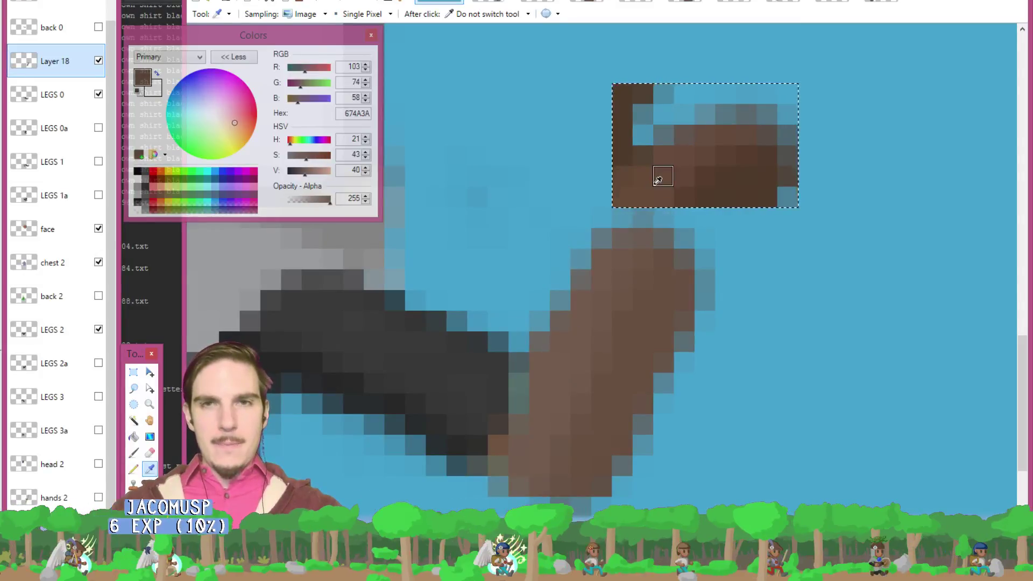
- Compare the shaded brown of the front boot with the dark brown of the pasted boot piece
{"action": "left_click", "coordinate": [621, 362]}
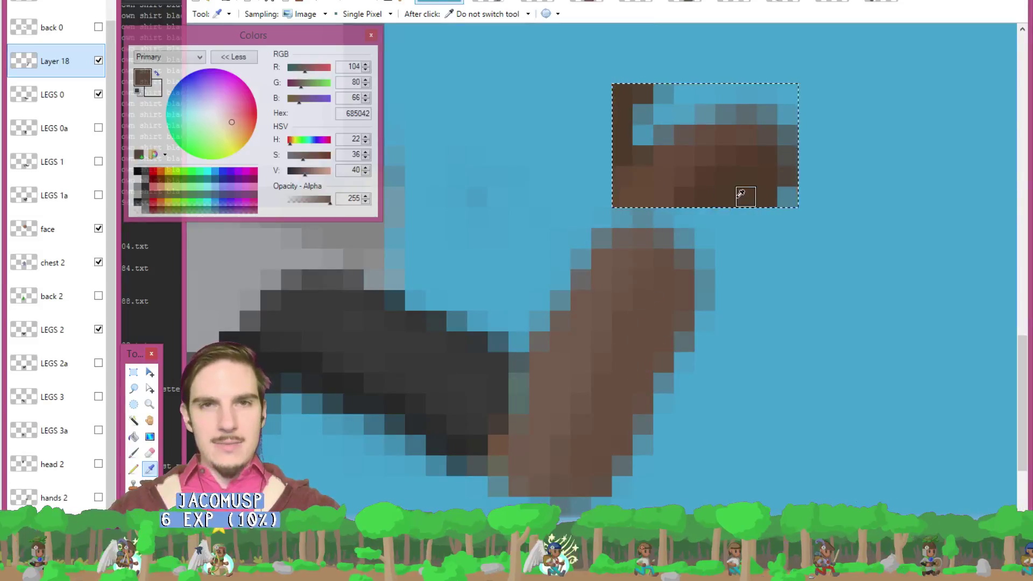
{"action": "left_click", "coordinate": [744, 192]}
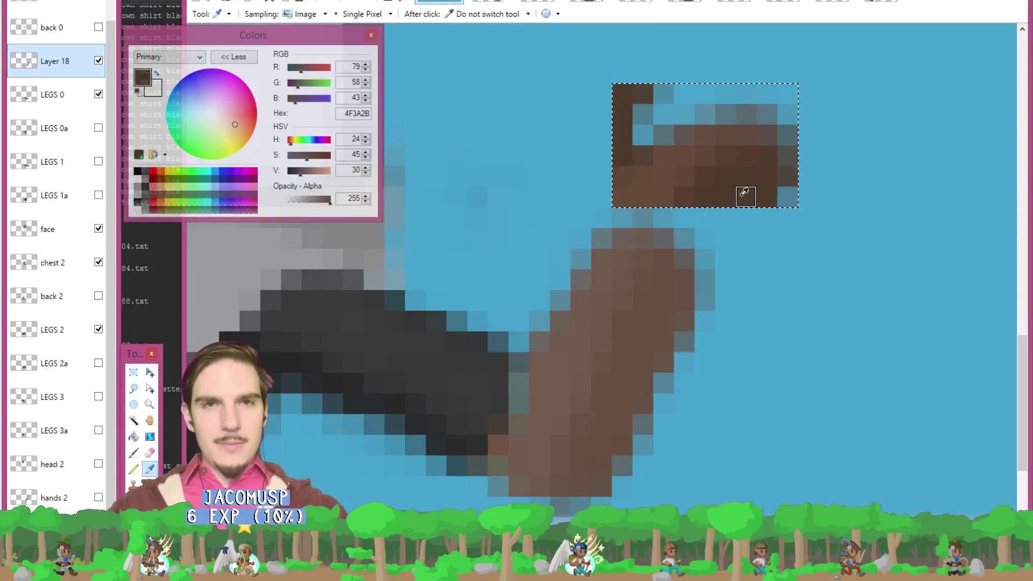
{"action": "left_click", "coordinate": [634, 373]}
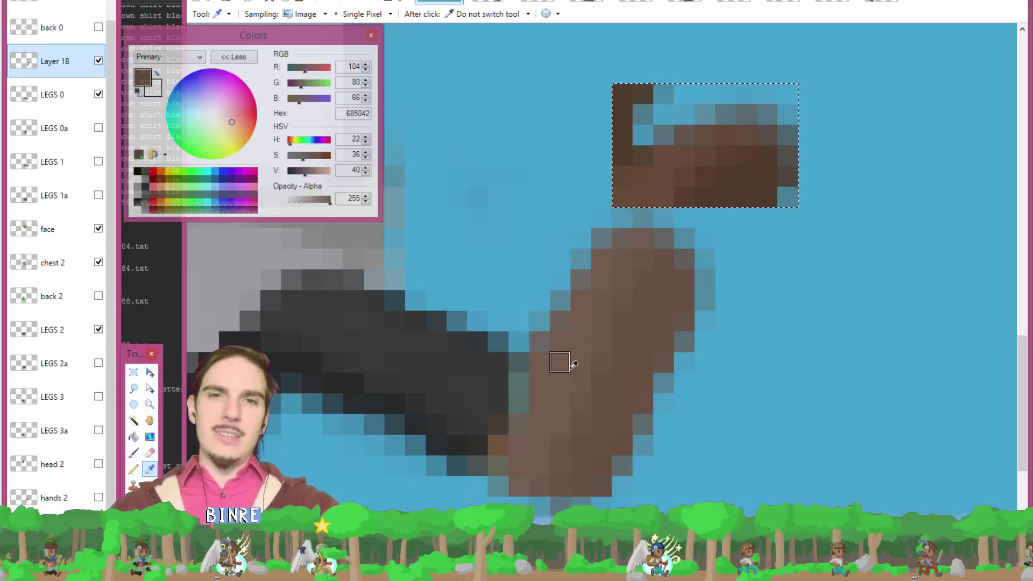
- Apply a Hue / Saturation adjustment to the front boot with hue 1, saturation 110 and lightness -12
{"action": "left_click", "coordinate": [344, 1]}
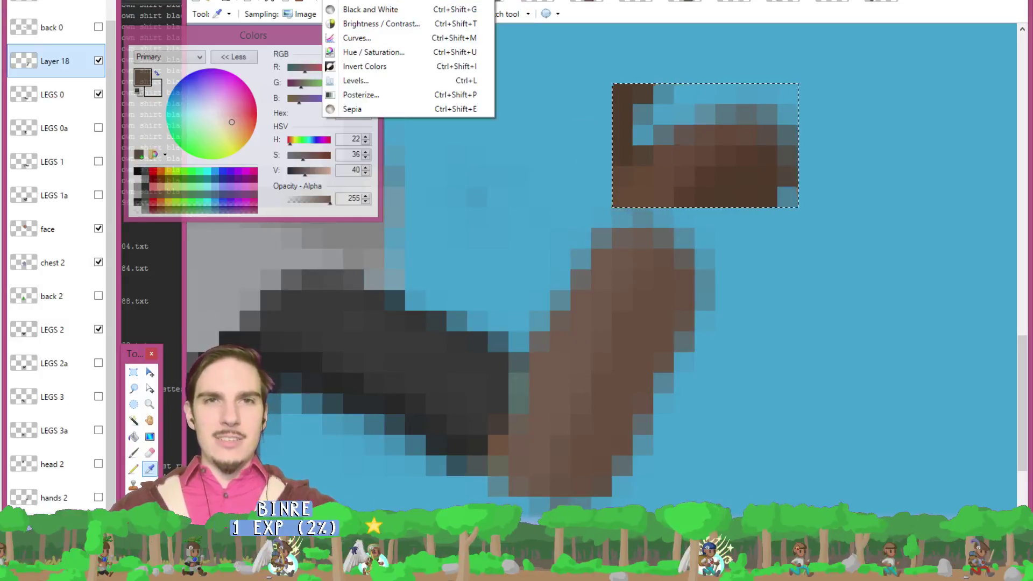
{"action": "left_click", "coordinate": [392, 51]}
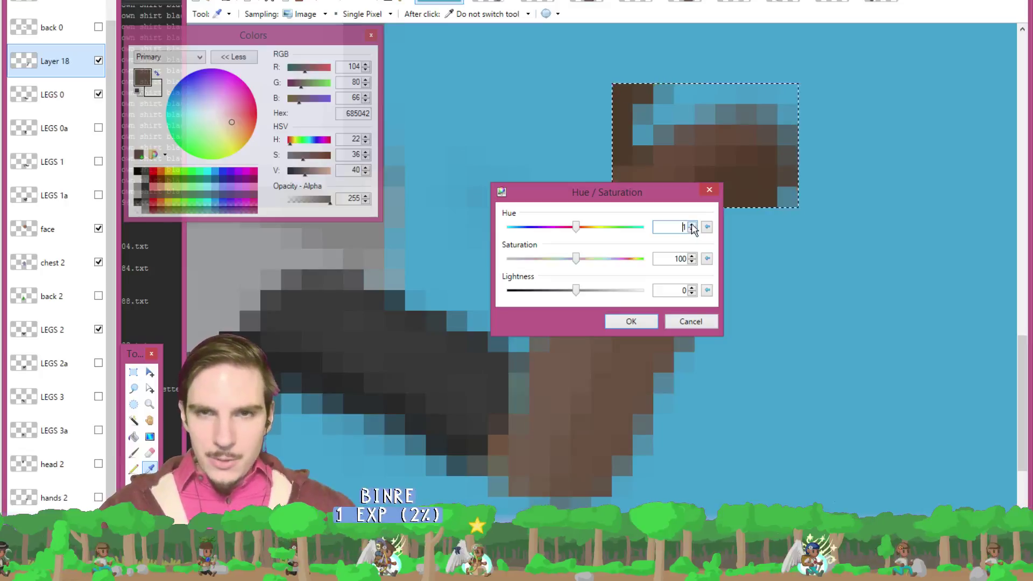
{"action": "left_click_drag", "start_coordinate": [646, 192], "coordinate": [903, 194]}
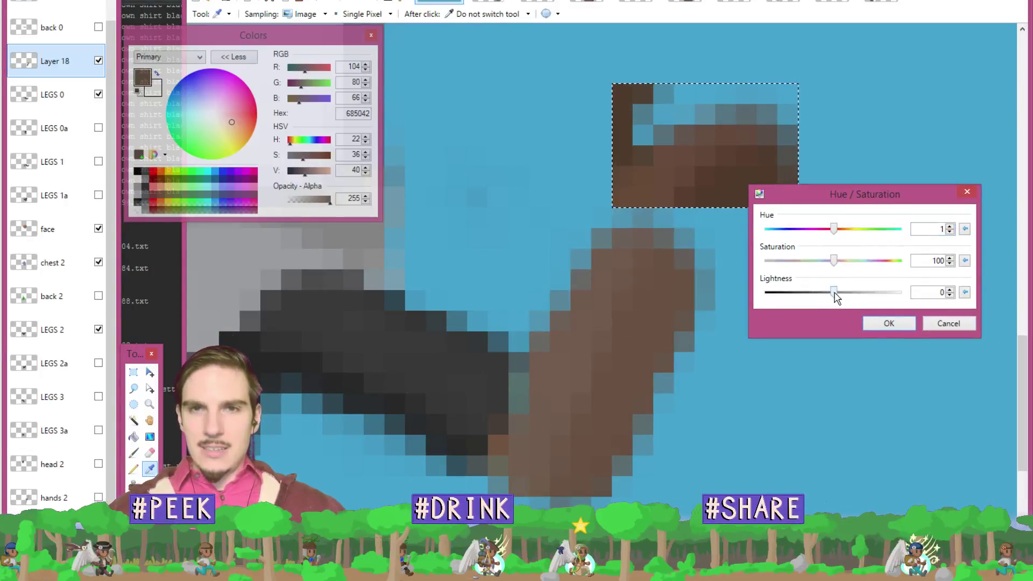
{"action": "left_click_drag", "start_coordinate": [837, 299], "coordinate": [829, 299]}
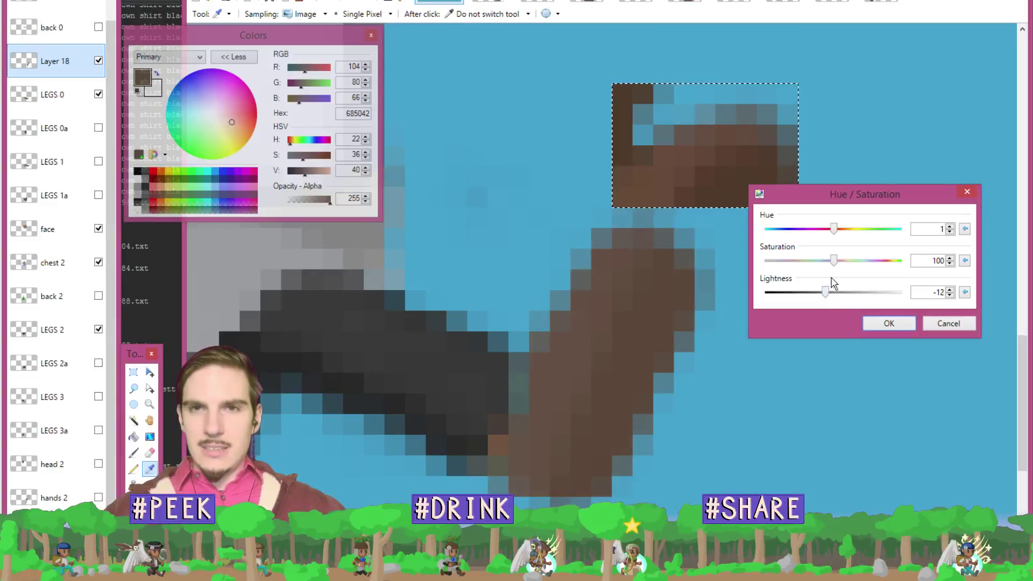
{"action": "left_click_drag", "start_coordinate": [835, 261], "coordinate": [844, 266]}
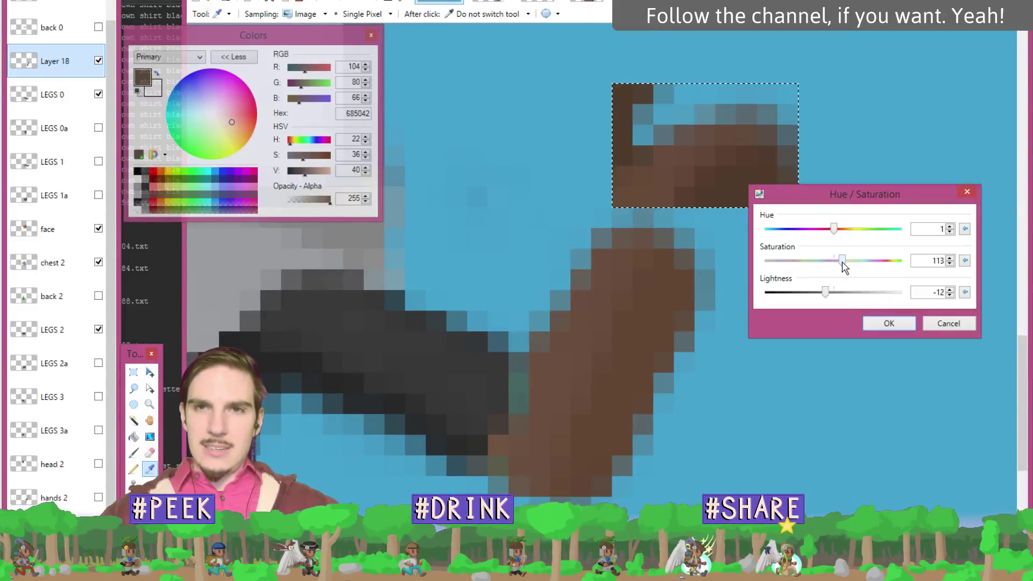
{"action": "left_click_drag", "start_coordinate": [844, 266], "coordinate": [842, 267]}
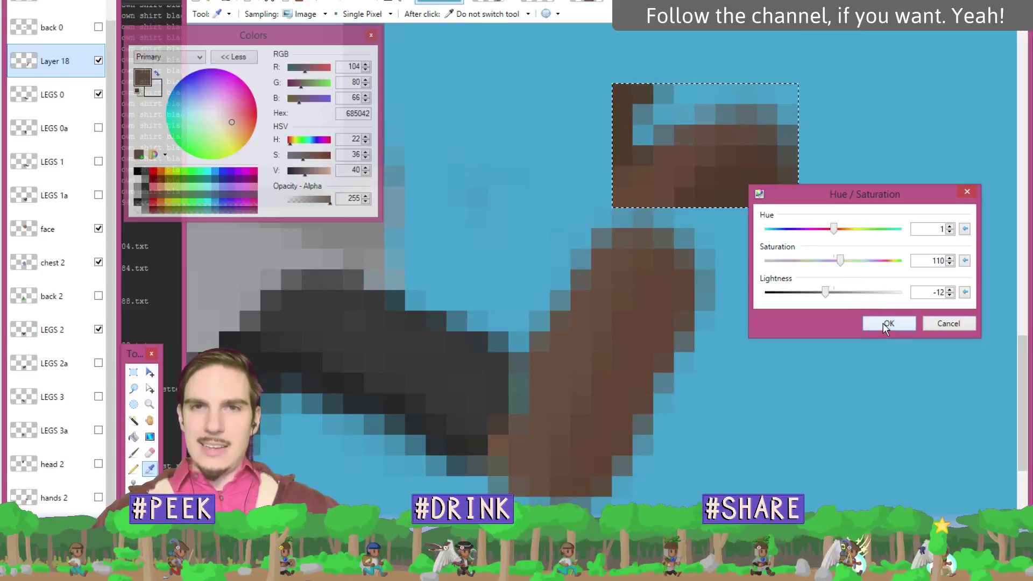
{"action": "left_click", "coordinate": [885, 324]}
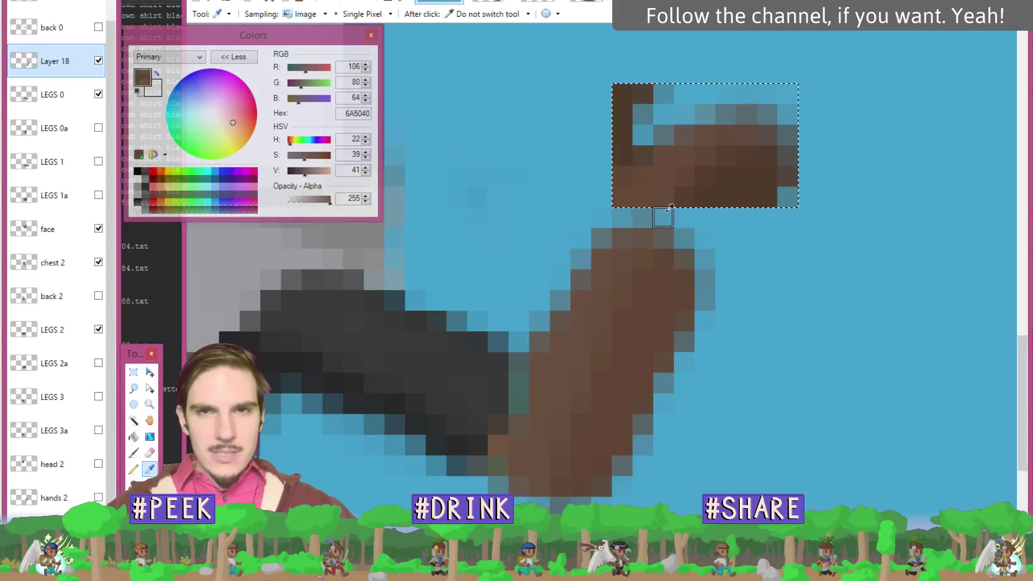
- Compare the lighter brown of the pasted boot piece with the front boot's light brown using the Color Picker
{"action": "left_click", "coordinate": [668, 164]}
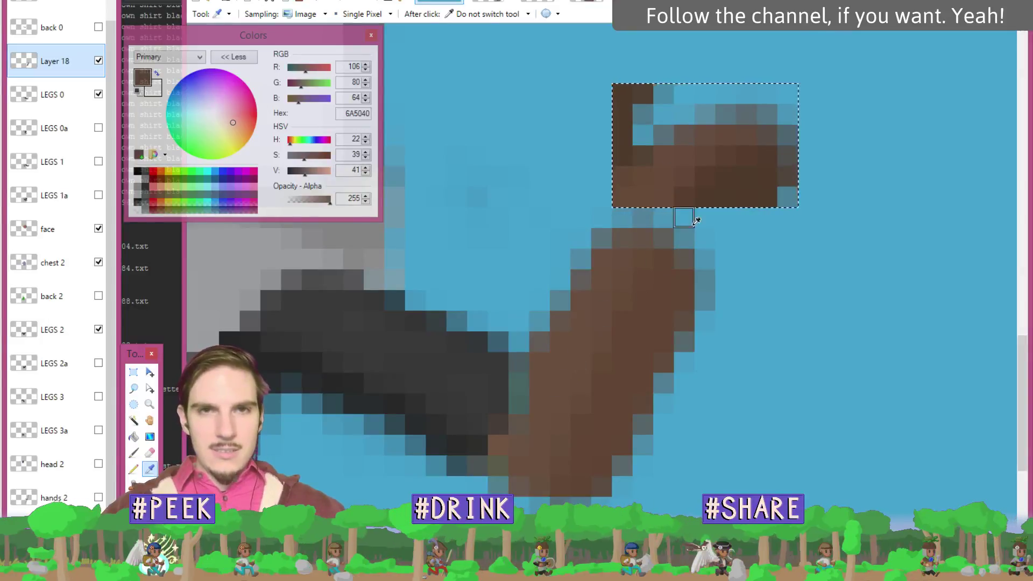
{"action": "left_click", "coordinate": [665, 172]}
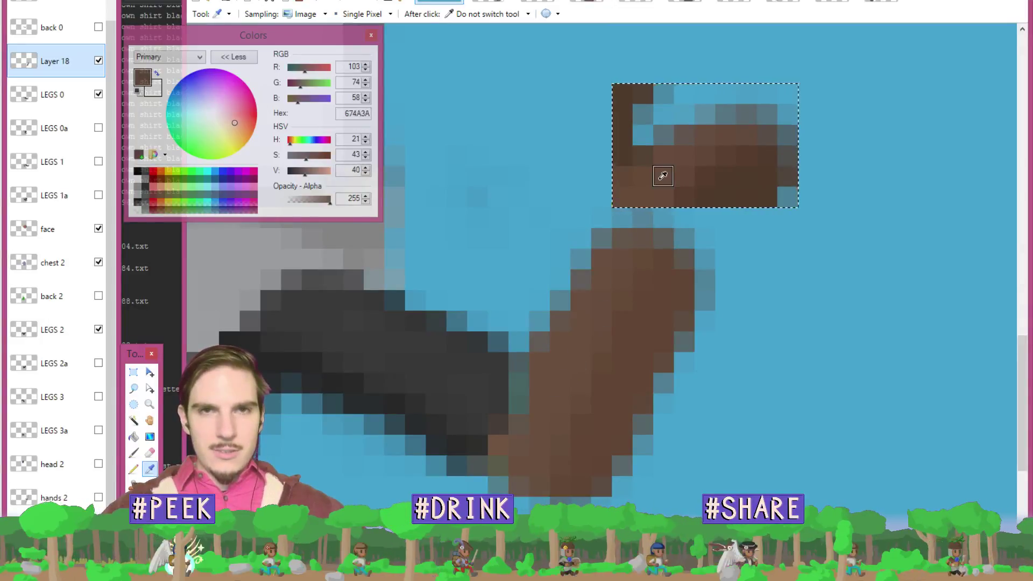
{"action": "left_click", "coordinate": [560, 364]}
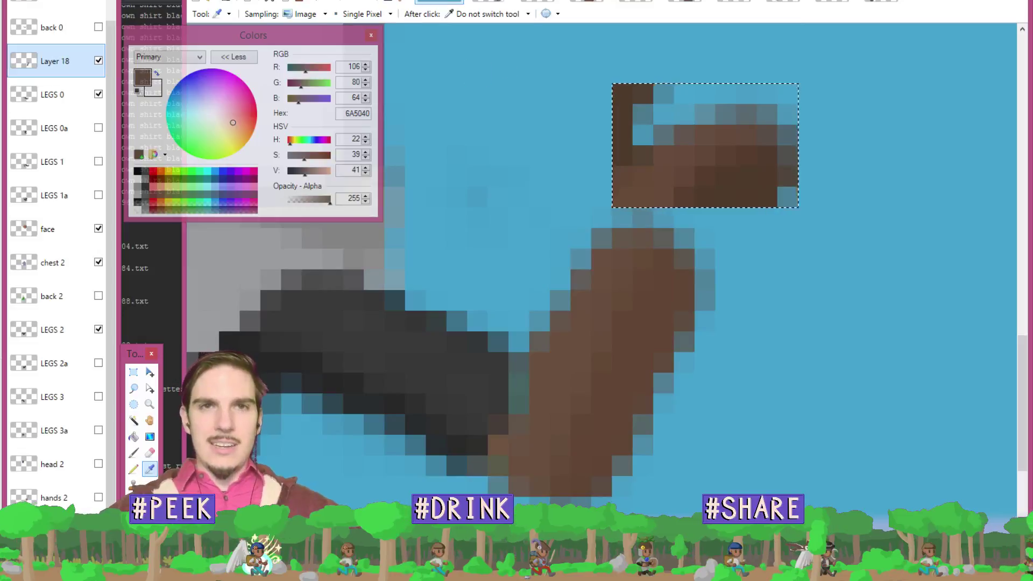
{"action": "left_click", "coordinate": [331, 1]}
{"action": "left_click", "coordinate": [398, 25]}
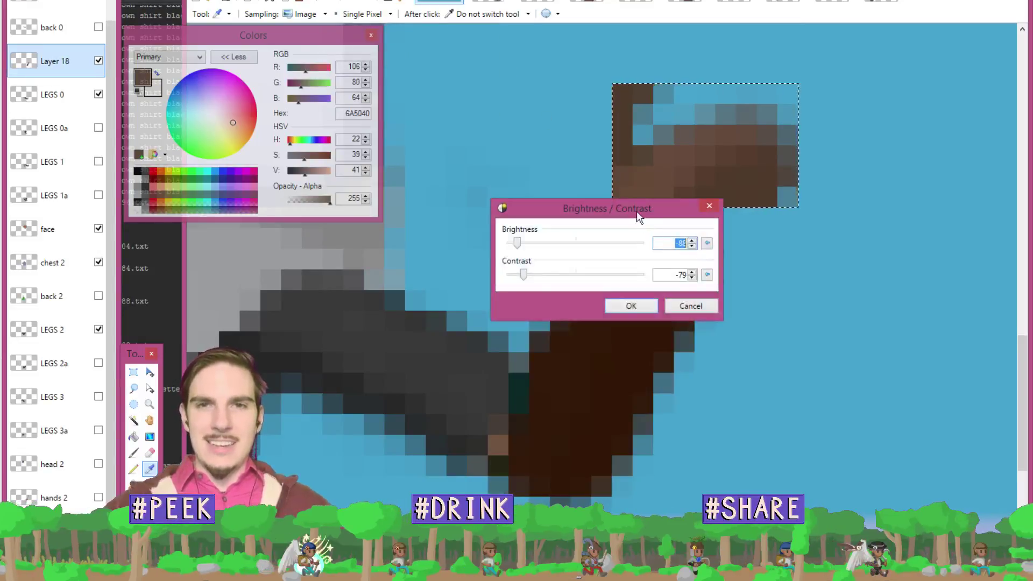
{"action": "left_click_drag", "start_coordinate": [637, 211], "coordinate": [861, 210]}
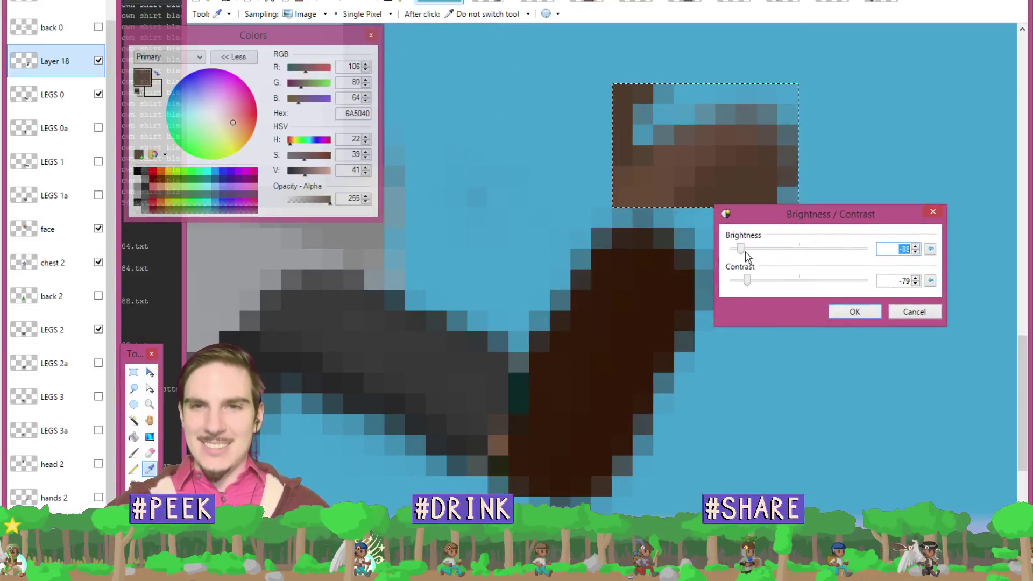
{"action": "left_click_drag", "start_coordinate": [741, 250], "coordinate": [800, 253]}
{"action": "key", "text": "Tab"}
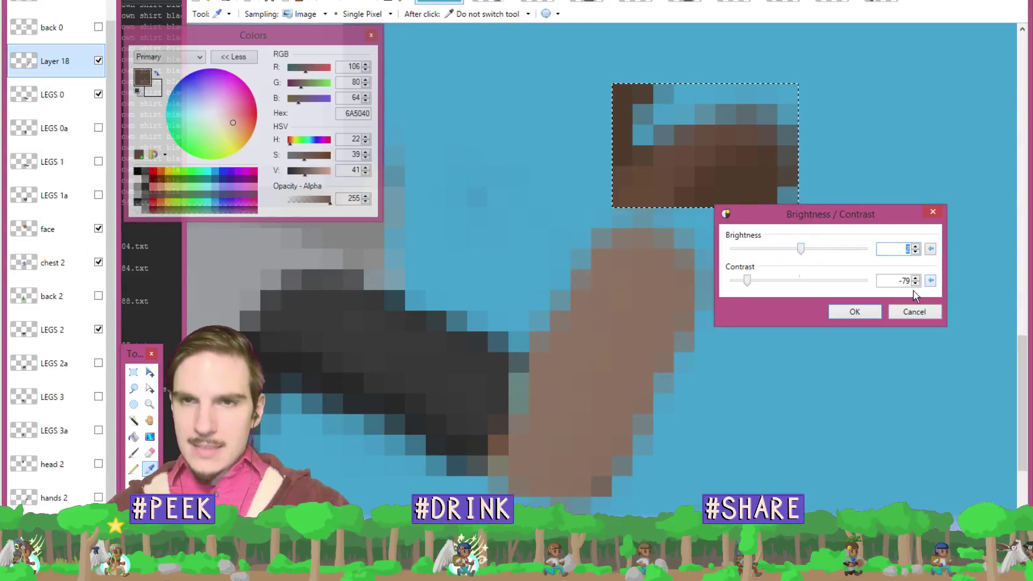
{"action": "type", "text": "0"}
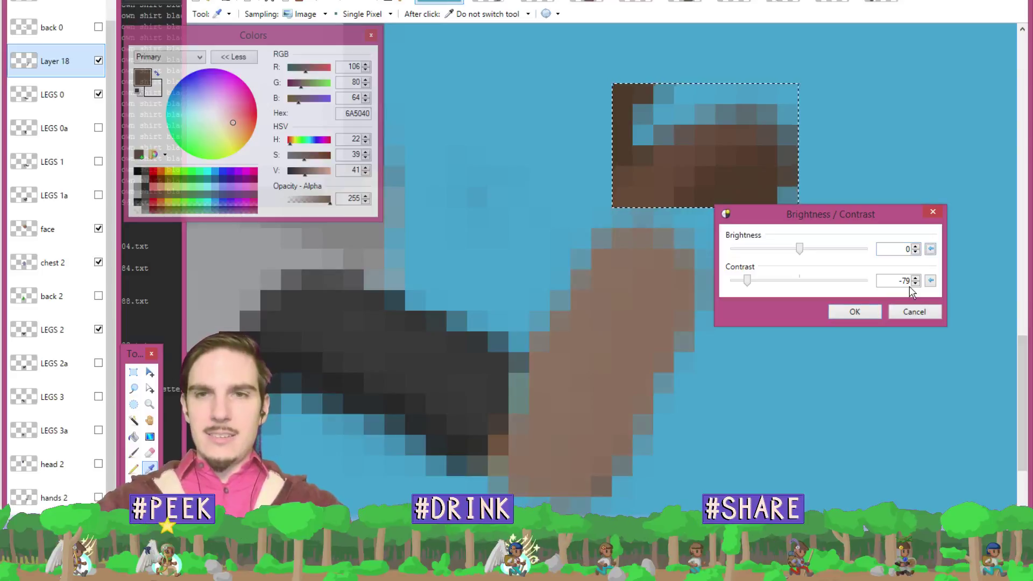
{"action": "key", "text": "Tab"}
{"action": "key", "text": "Tab"}
{"action": "type", "text": "0"}
{"action": "key", "text": "Tab"}
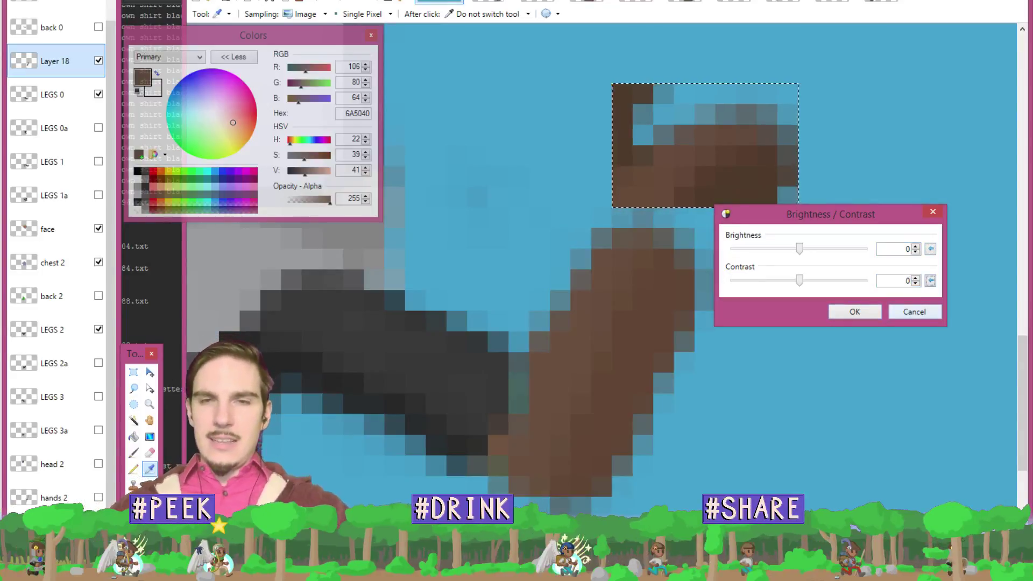
{"action": "left_click_drag", "start_coordinate": [801, 279], "coordinate": [835, 287]}
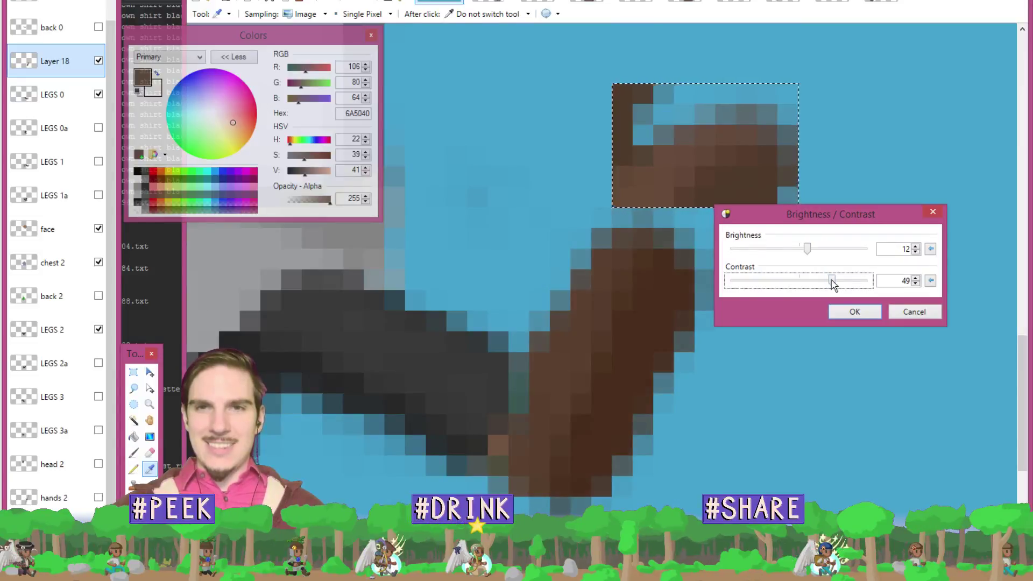
{"action": "left_click_drag", "start_coordinate": [807, 249], "coordinate": [814, 256]}
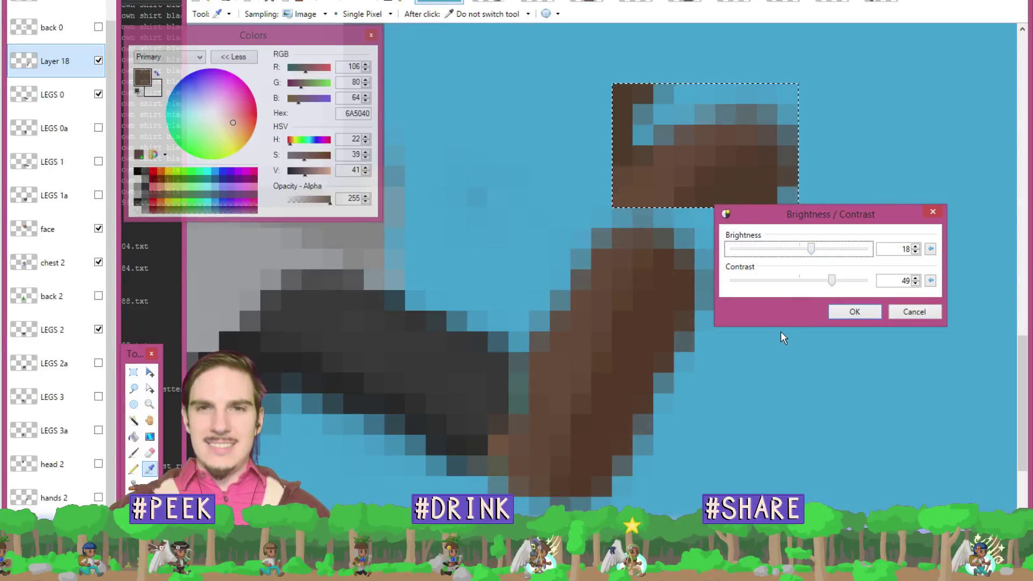
{"action": "left_click", "coordinate": [914, 312]}
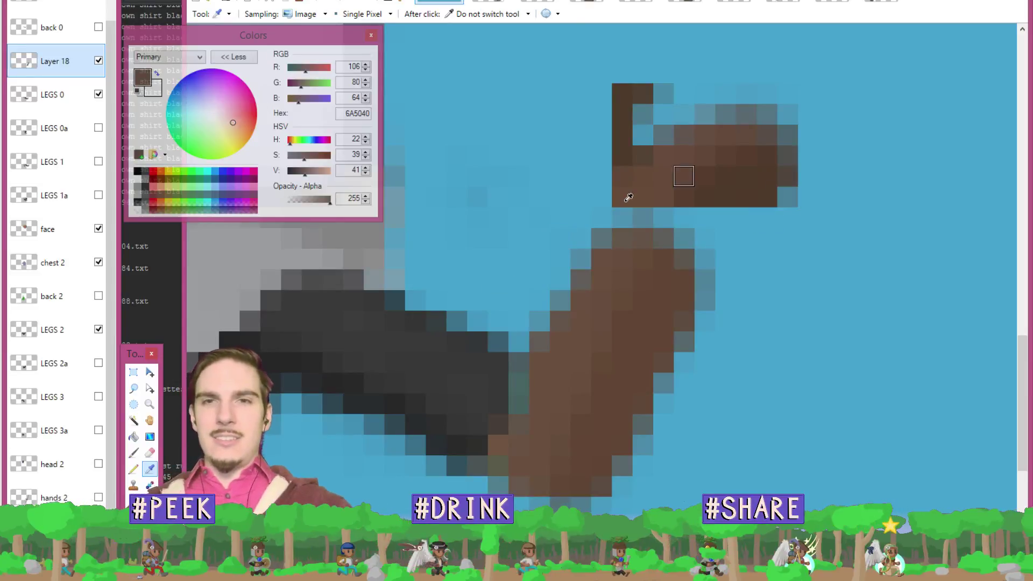
- Sample the dark brown 4F3A2B from the shaded part of the pasted boot piece
{"action": "left_click", "coordinate": [663, 299]}
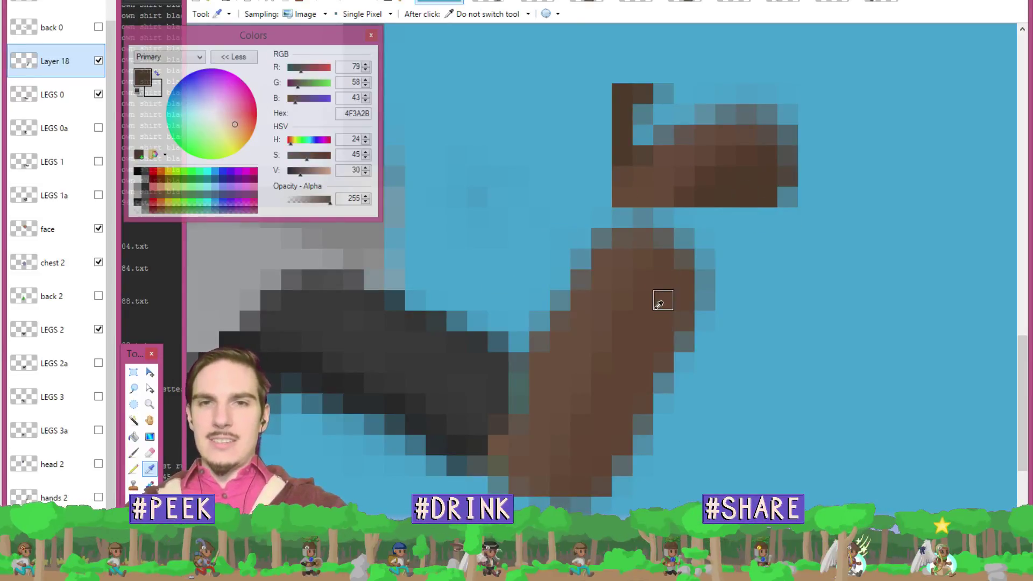
{"action": "key", "text": "b"}
{"action": "key", "text": "k"}
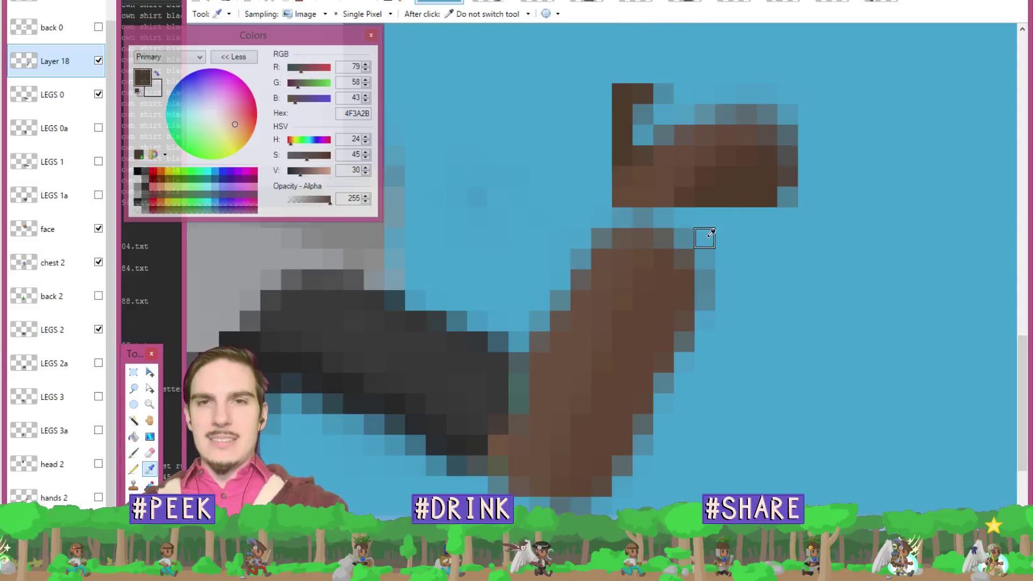
- Try to paint the dark brown shading onto the front boot's sole side with the Paintbrush, and undo the strokes
{"action": "key", "text": "b"}
{"action": "left_click_drag", "start_coordinate": [661, 314], "coordinate": [639, 350]}
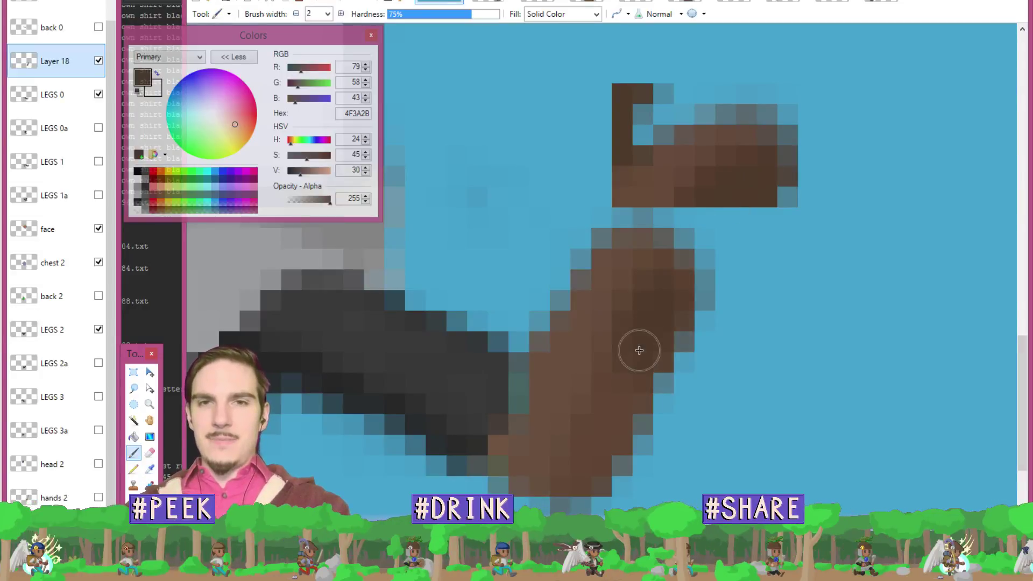
{"action": "left_click", "coordinate": [296, 14]}
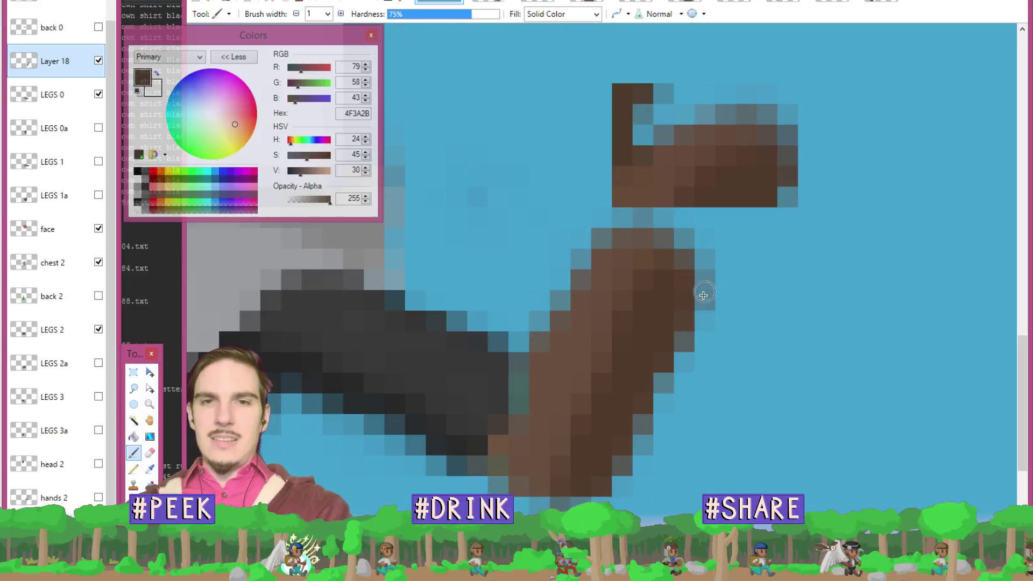
{"action": "key", "text": "ctrl+z"}
{"action": "key", "text": "ctrl+z"}
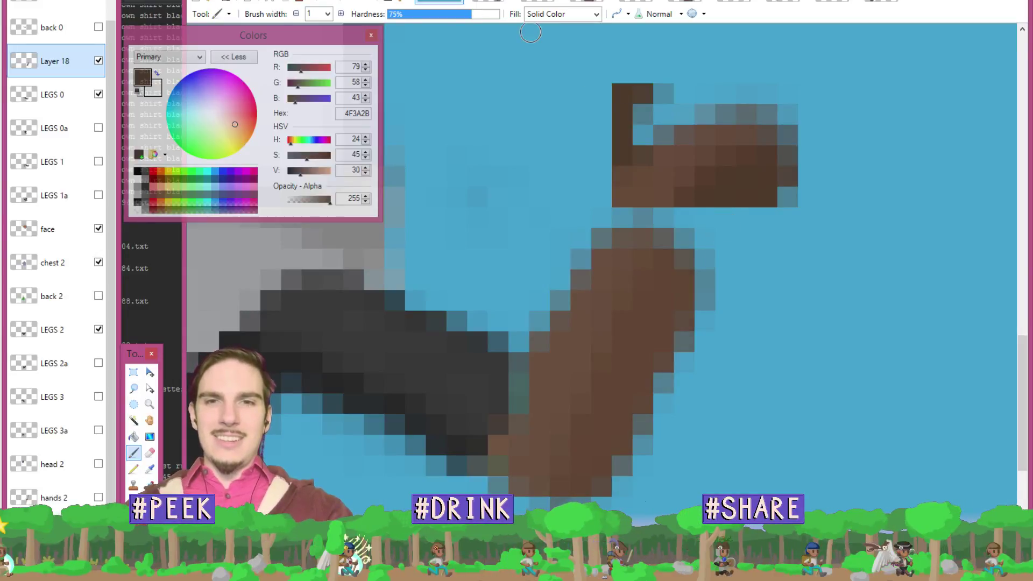
- Fill the shaded sole side of the front boot with the dark brown using a low-tolerance Paint Bucket
{"action": "left_click", "coordinate": [135, 437]}
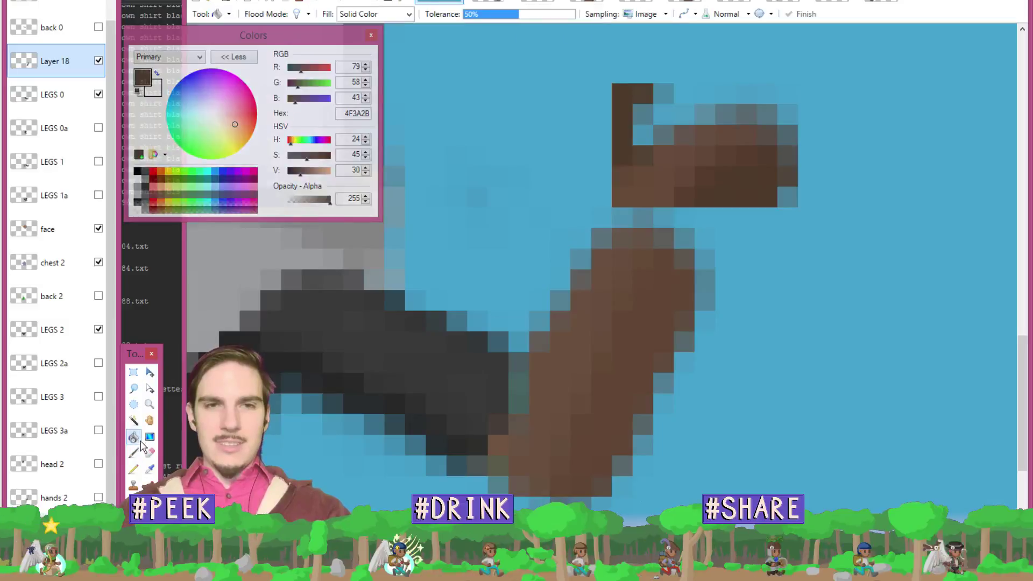
{"action": "left_click", "coordinate": [469, 14]}
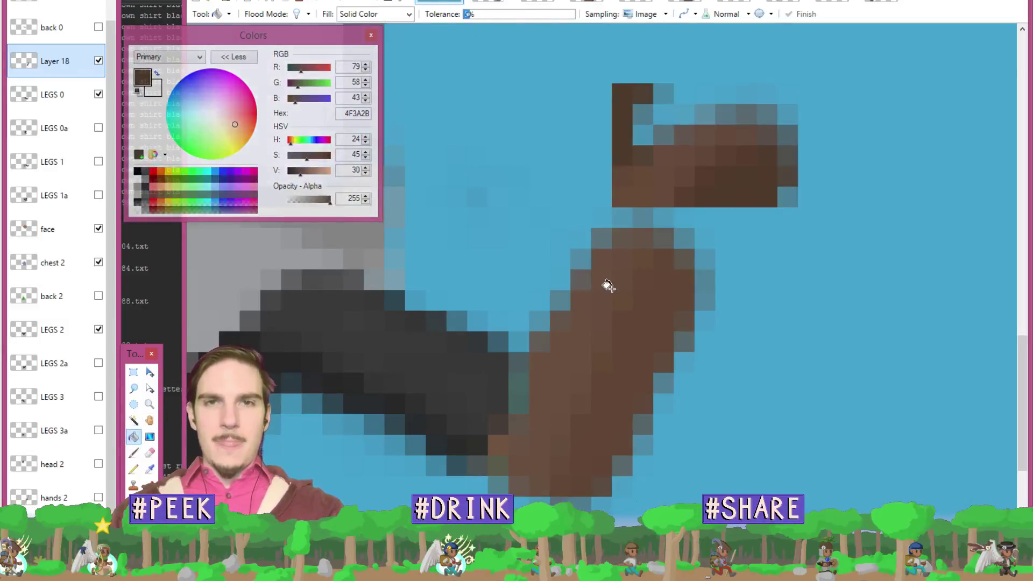
{"action": "left_click", "coordinate": [623, 401]}
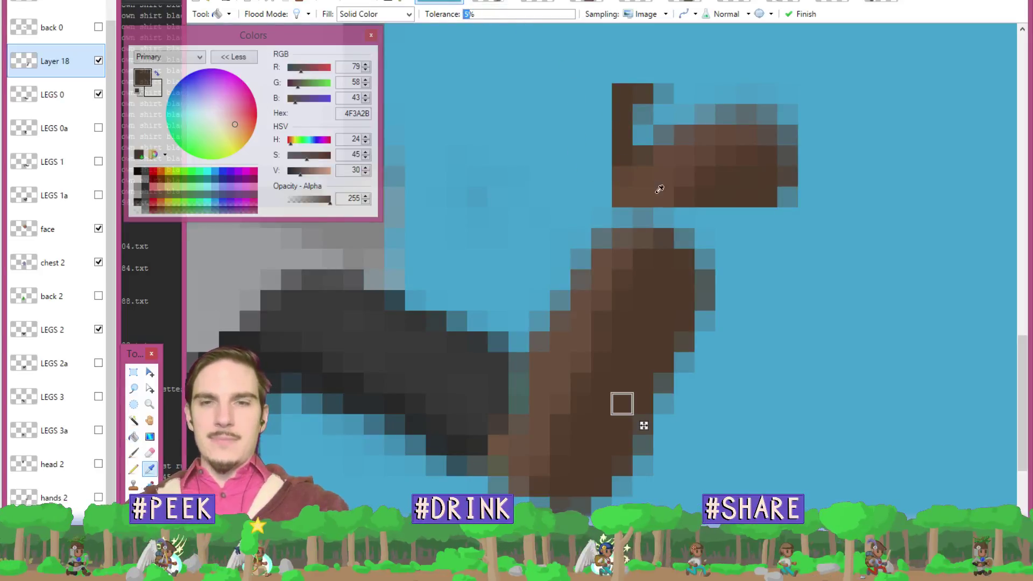
- Sample the lighter brown 674A3A from the pasted boot piece and fill the front boot's light side with it at low tolerance
{"action": "key", "text": "k"}
{"action": "left_click", "coordinate": [664, 177]}
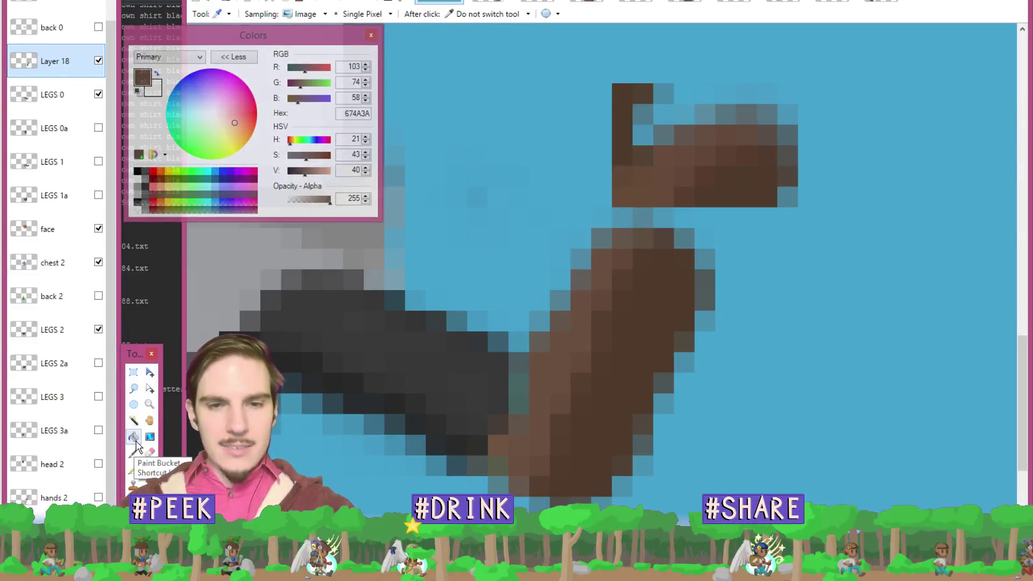
{"action": "key", "text": "f"}
{"action": "left_click", "coordinate": [559, 363]}
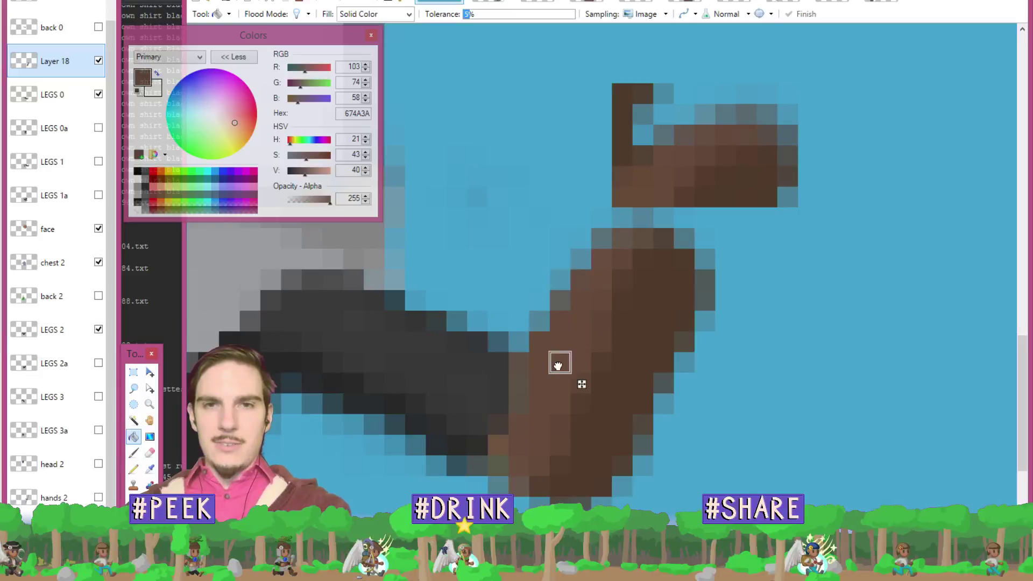
{"action": "left_click", "coordinate": [478, 17]}
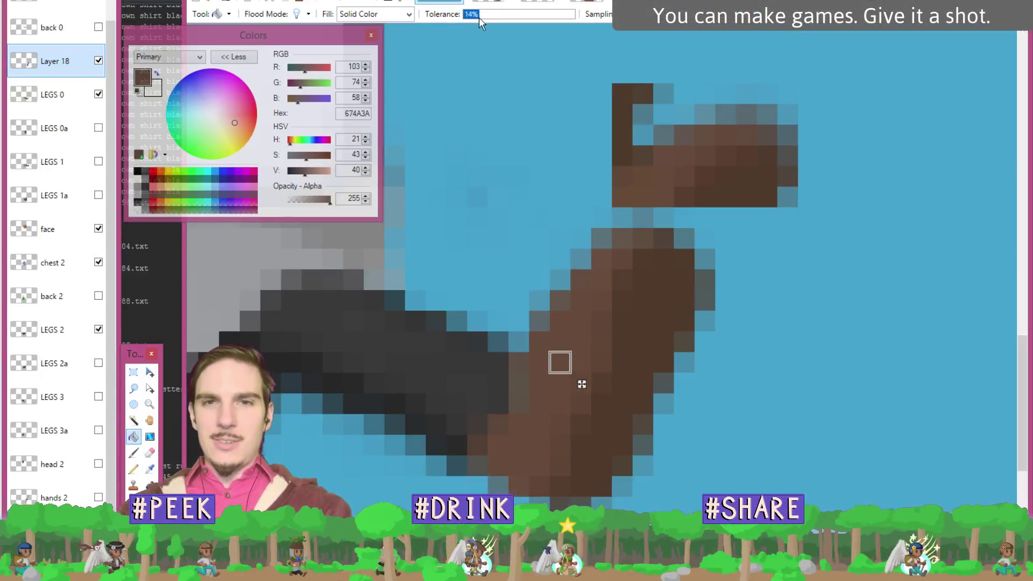
{"action": "left_click_drag", "start_coordinate": [479, 18], "coordinate": [470, 21]}
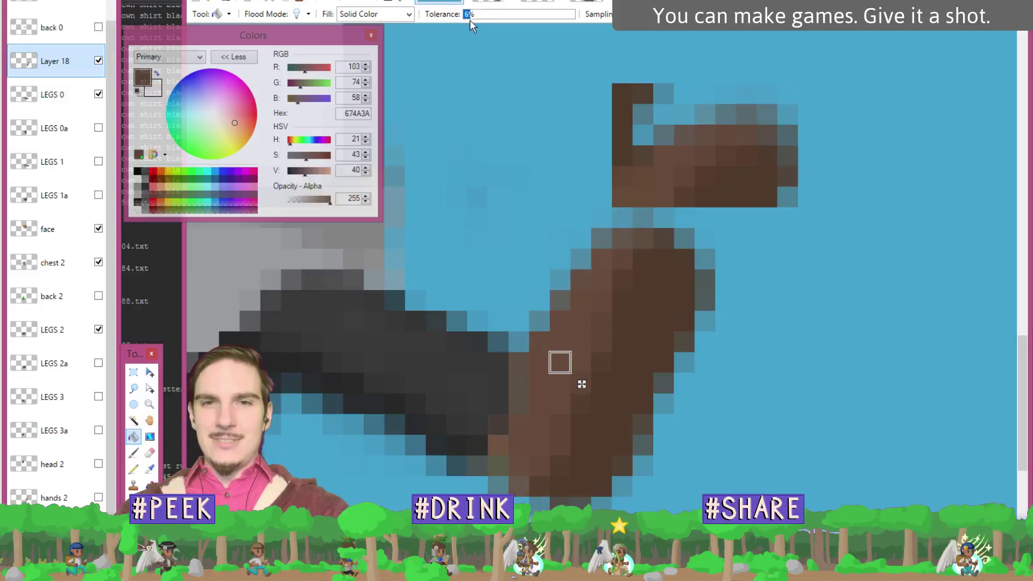
{"action": "left_click", "coordinate": [601, 259]}
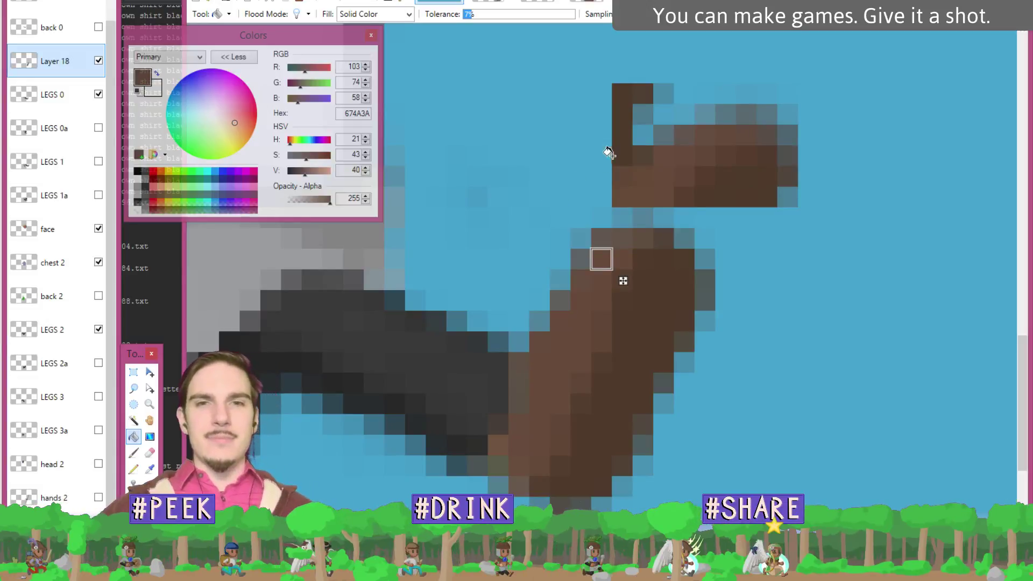
- Select the pasted boot piece above the front boot with a rectangle and delete it
{"action": "key", "text": "k"}
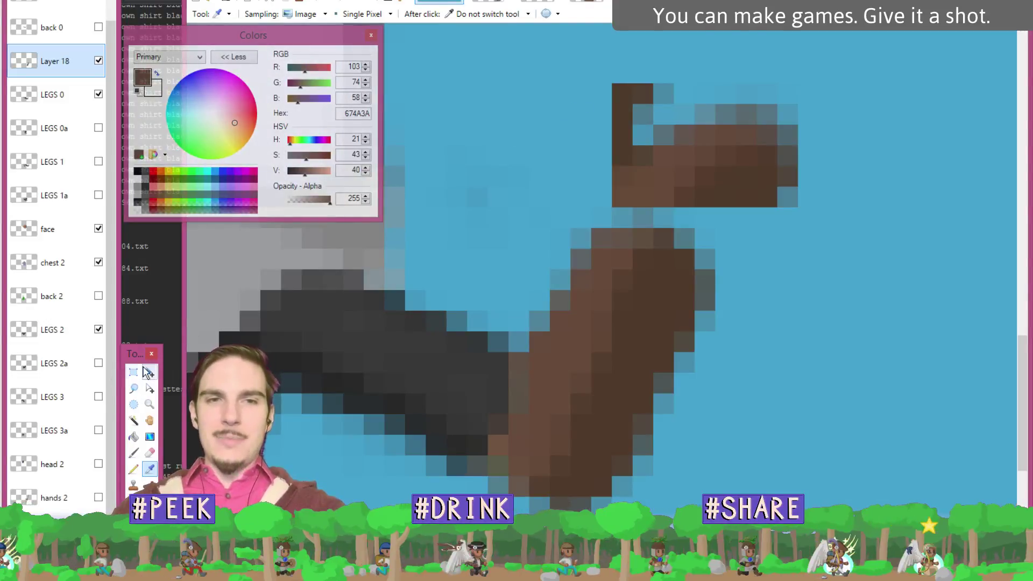
{"action": "left_click", "coordinate": [134, 372]}
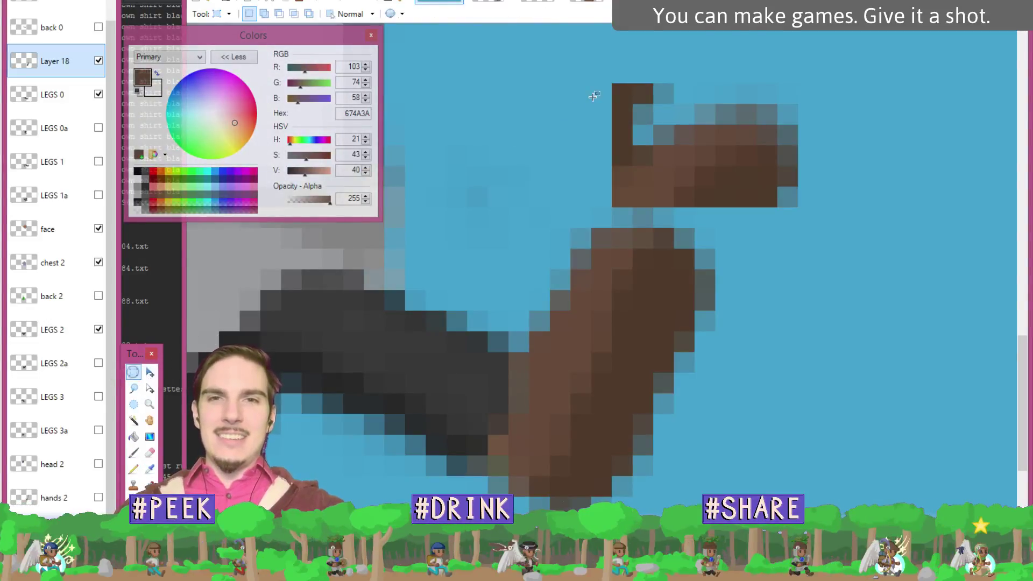
{"action": "left_click_drag", "start_coordinate": [591, 83], "coordinate": [860, 208]}
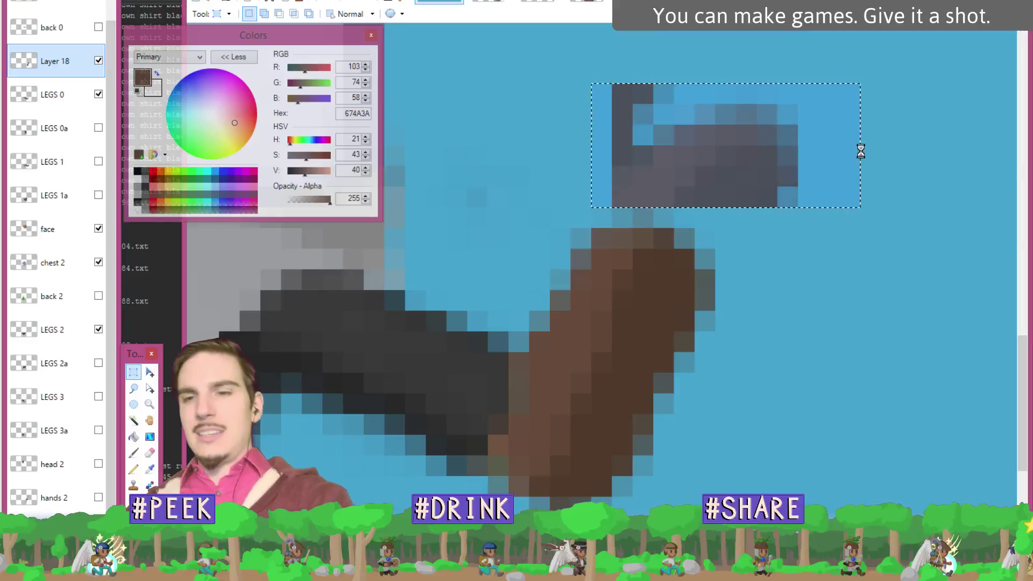
{"action": "key", "text": "Delete"}
{"action": "key", "text": "k"}
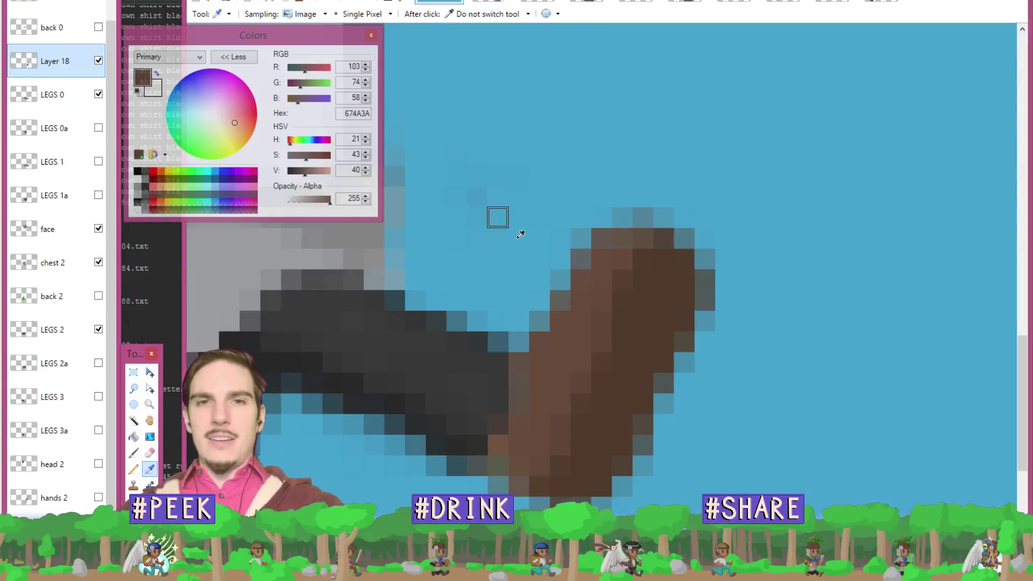
{"action": "key", "text": "e"}
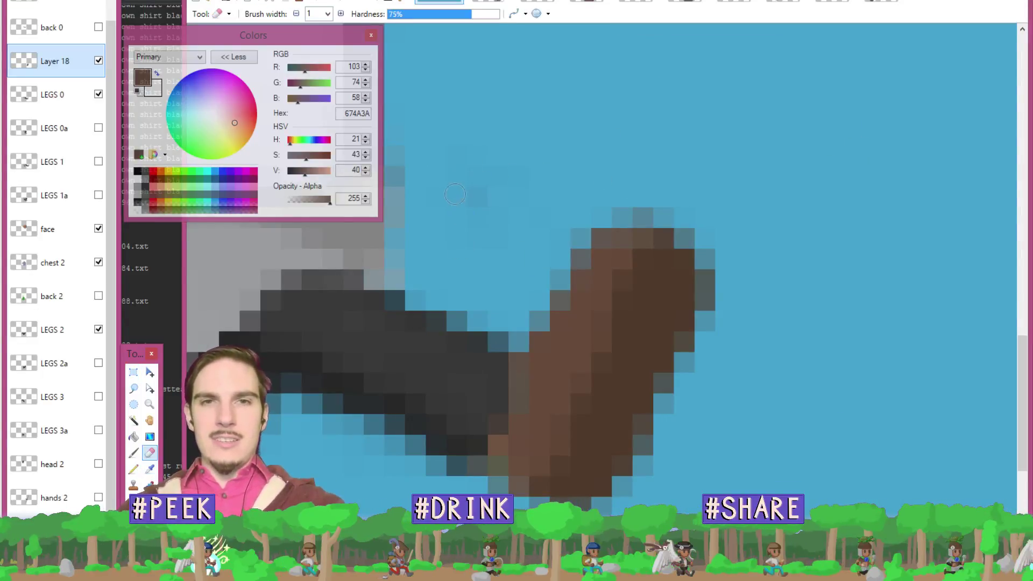
{"action": "key", "text": "k"}
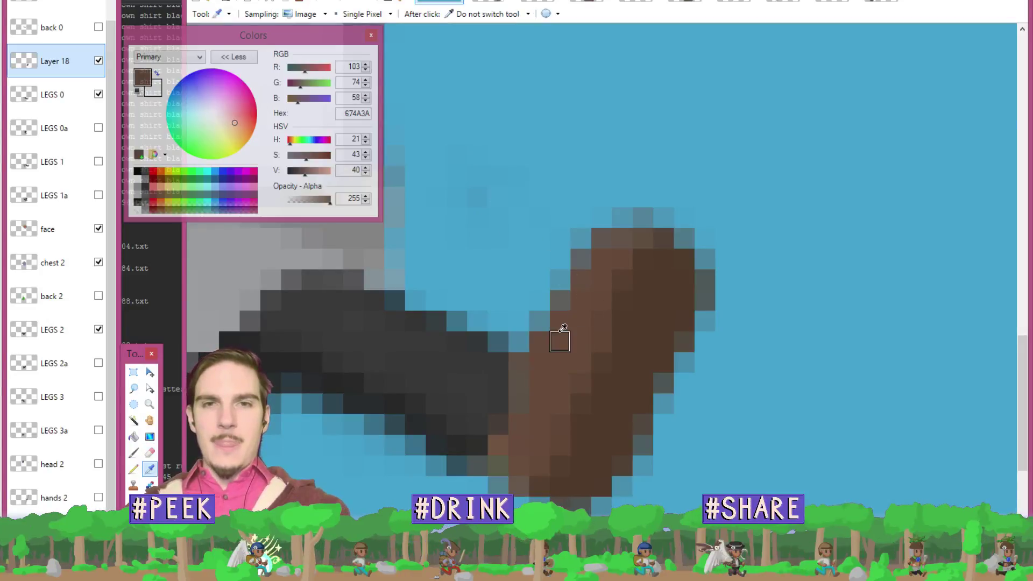
- Paint a boot shaft over the front lower leg in brown 674A3A with a brush width of 2
{"action": "scroll", "coordinate": [561, 329], "scroll_direction": "down", "scroll_amount": 2}
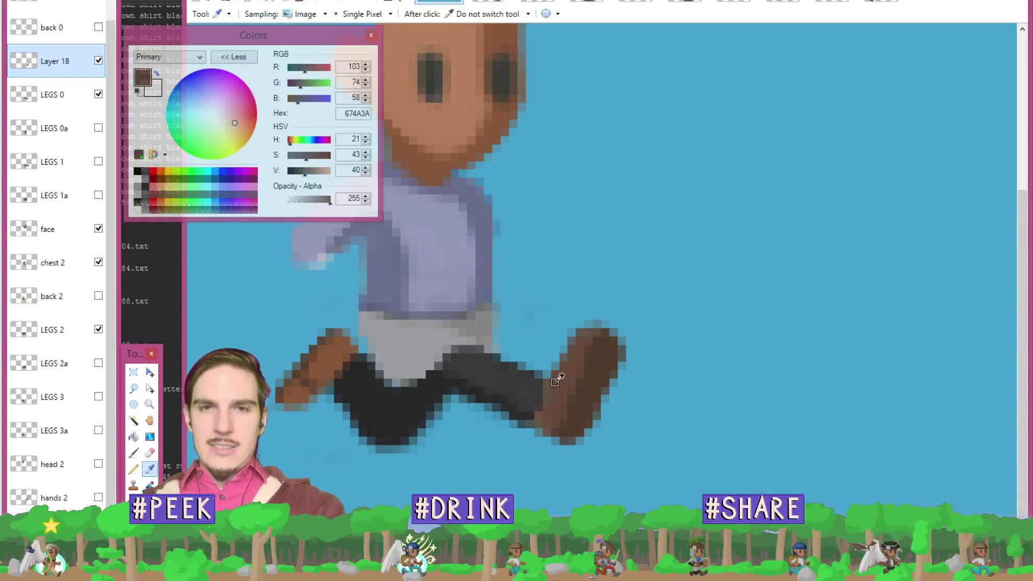
{"action": "key", "text": "b"}
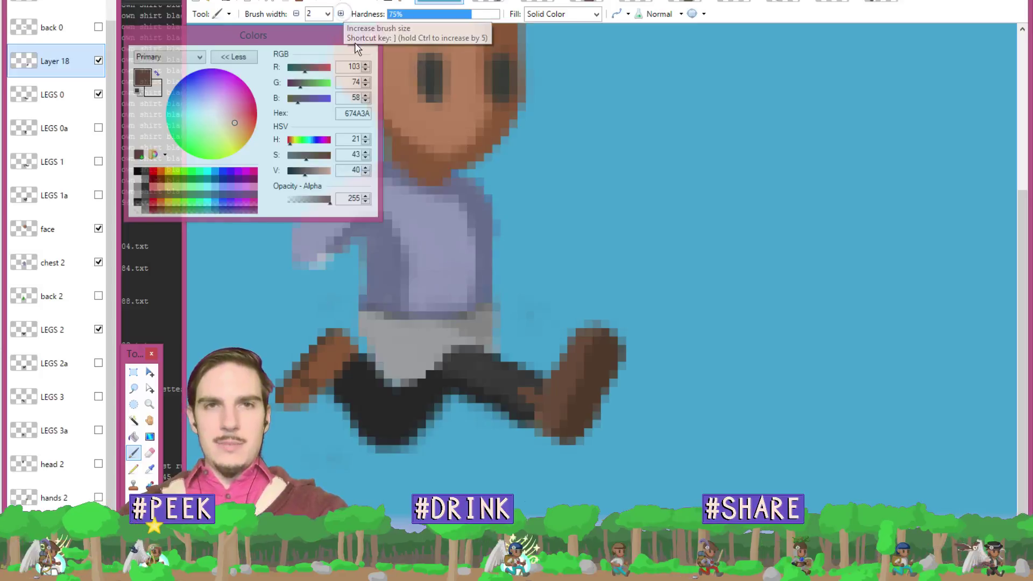
{"action": "left_click", "coordinate": [340, 14]}
{"action": "mouse_move", "coordinate": [537, 391]}
{"action": "left_mouse_down"}
{"action": "mouse_move", "coordinate": [530, 382]}
{"action": "mouse_move", "coordinate": [503, 402]}
{"action": "mouse_move", "coordinate": [537, 419]}
{"action": "left_mouse_up"}
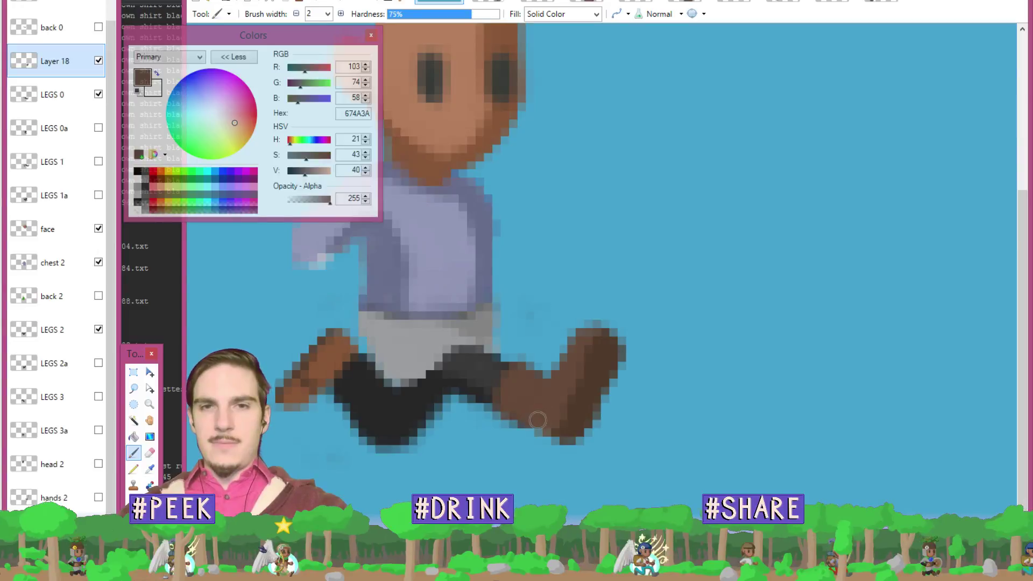
- Add dark brown 4F3A2B shading around the front boot's ankle and shaft with a brush width of 1
{"action": "left_click", "coordinate": [583, 377], "text": "ctrl"}
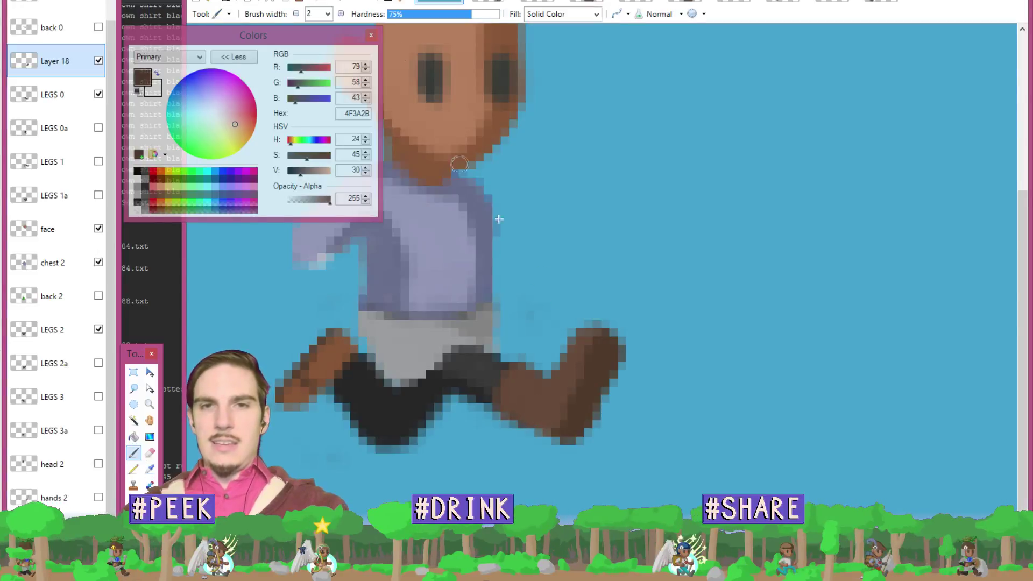
{"action": "left_click", "coordinate": [296, 14]}
{"action": "mouse_move", "coordinate": [542, 379]}
{"action": "left_mouse_down"}
{"action": "mouse_move", "coordinate": [521, 430]}
{"action": "mouse_move", "coordinate": [500, 414]}
{"action": "mouse_move", "coordinate": [519, 433]}
{"action": "mouse_move", "coordinate": [527, 366]}
{"action": "mouse_move", "coordinate": [548, 374]}
{"action": "mouse_move", "coordinate": [569, 359]}
{"action": "mouse_move", "coordinate": [541, 362]}
{"action": "mouse_move", "coordinate": [550, 369]}
{"action": "left_mouse_up"}
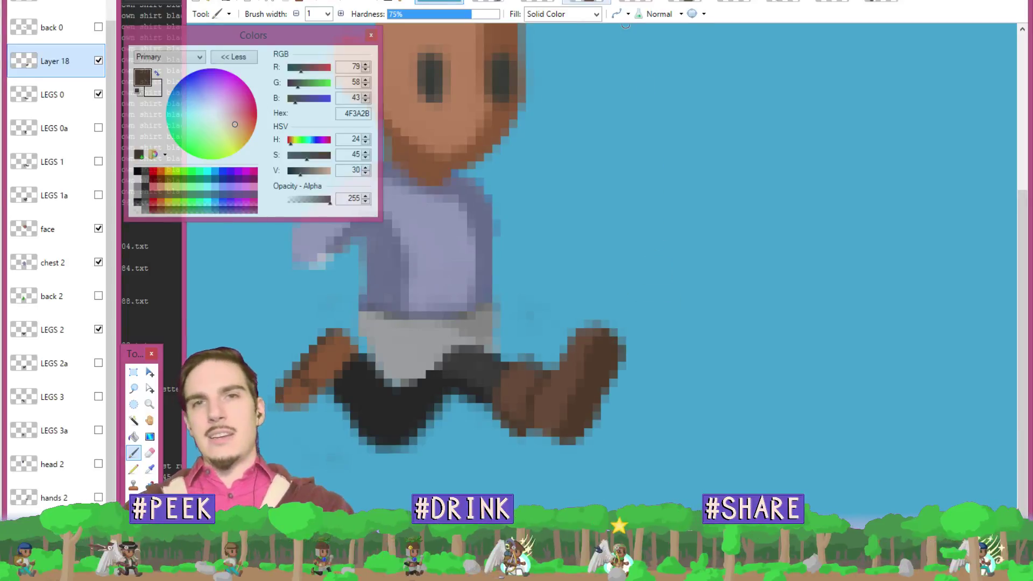
- Touch up the front boot's ankle area with browns 664A3A and 4F3E32 sampled from the boot, after comparing it with the reference image
{"action": "left_click", "coordinate": [498, 1]}
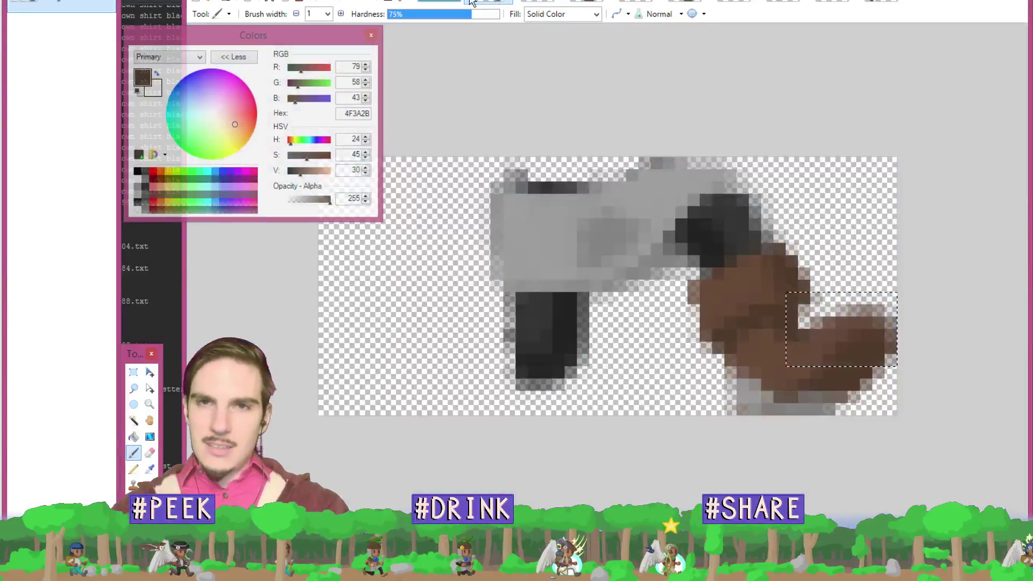
{"action": "left_click", "coordinate": [438, 1]}
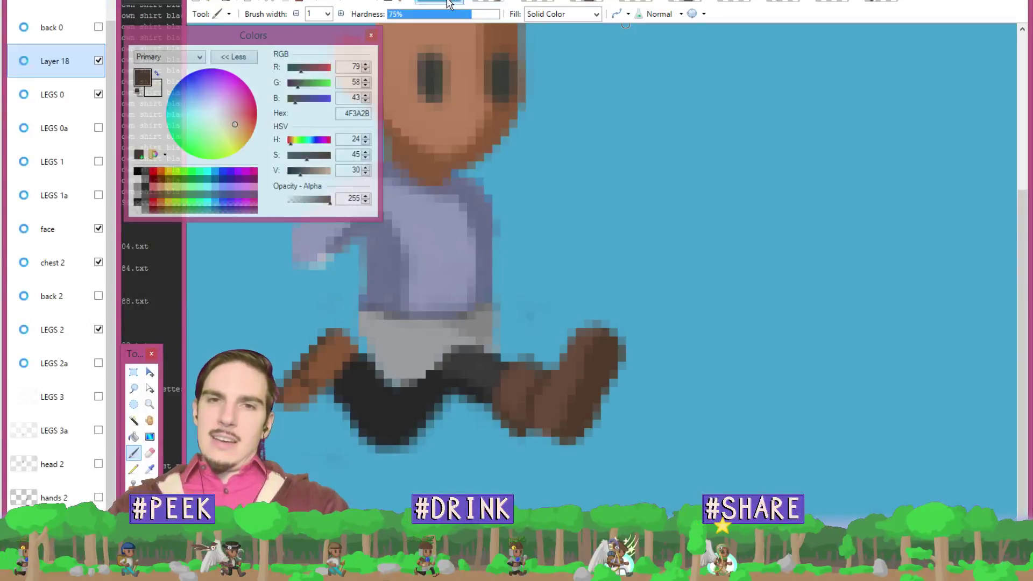
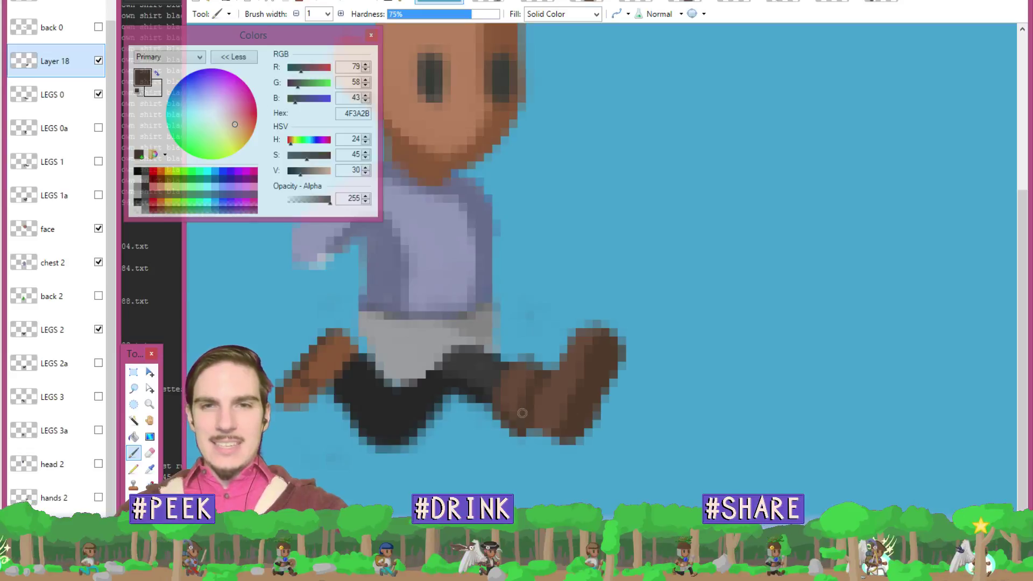
{"action": "key", "text": "k"}
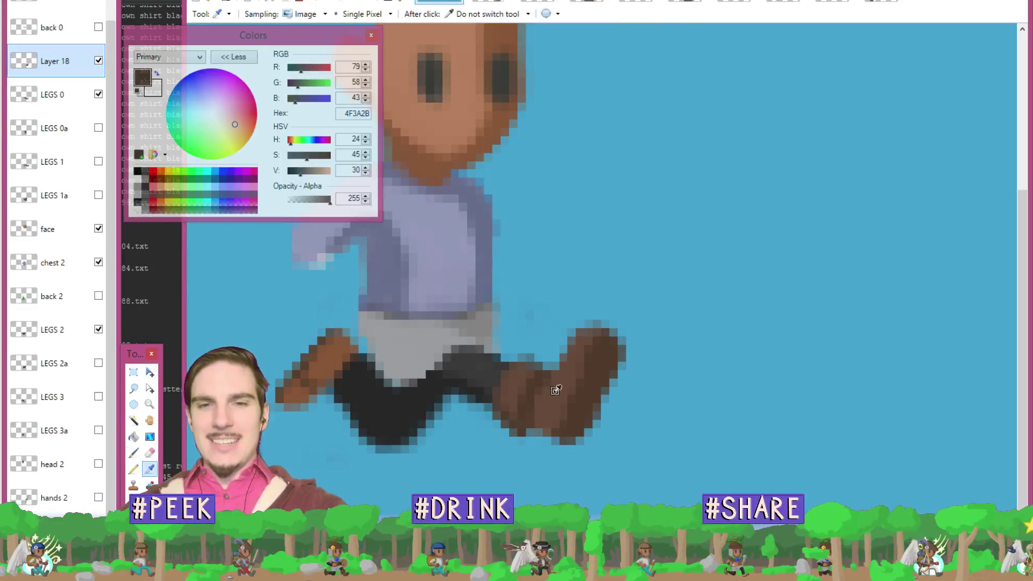
{"action": "left_click", "coordinate": [554, 387]}
{"action": "key", "text": "b"}
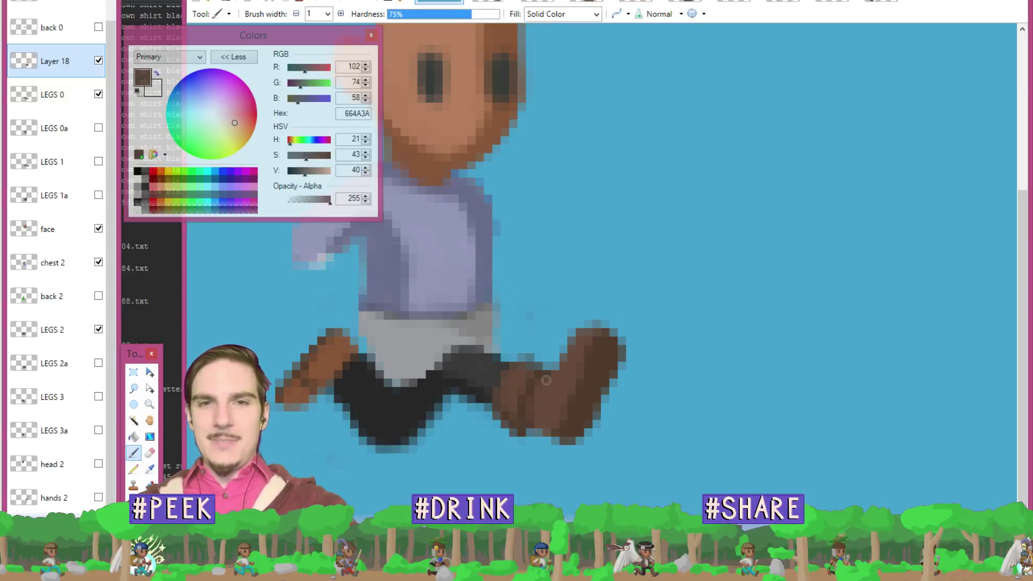
{"action": "key", "text": "k"}
{"action": "left_click", "coordinate": [534, 417]}
{"action": "key", "text": "b"}
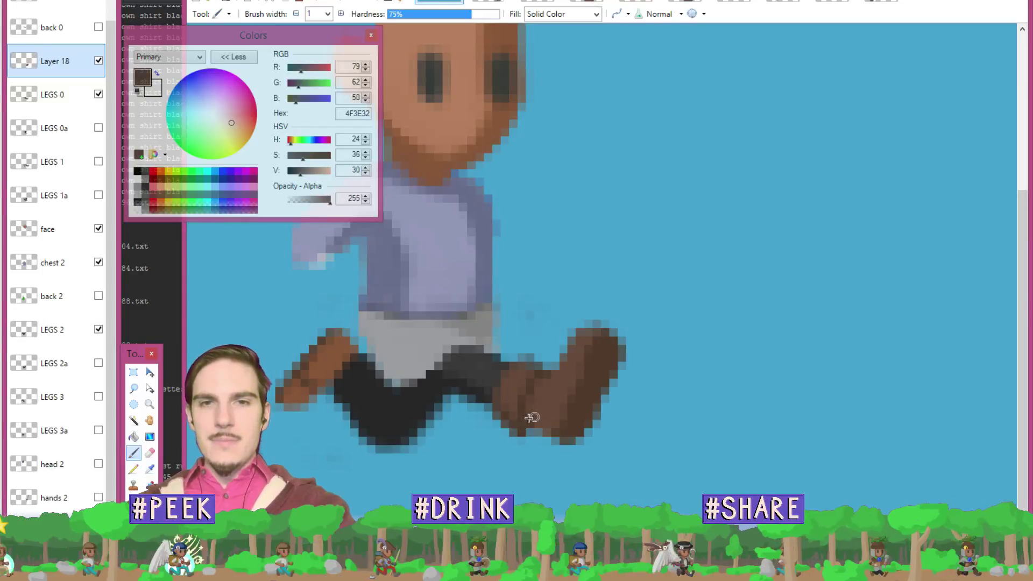
- Sample dark brown 4F3A2B from the front boot's shaded side and darken the boot's lower heel edge with it
{"action": "key", "text": "k"}
{"action": "left_click", "coordinate": [597, 365]}
{"action": "key", "text": "b"}
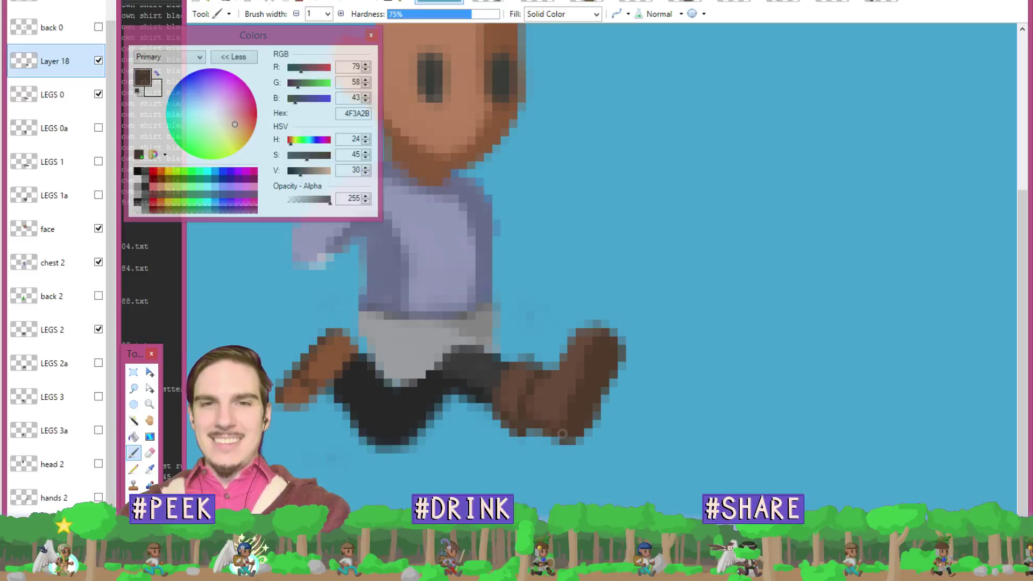
{"action": "left_click_drag", "start_coordinate": [569, 436], "coordinate": [538, 429]}
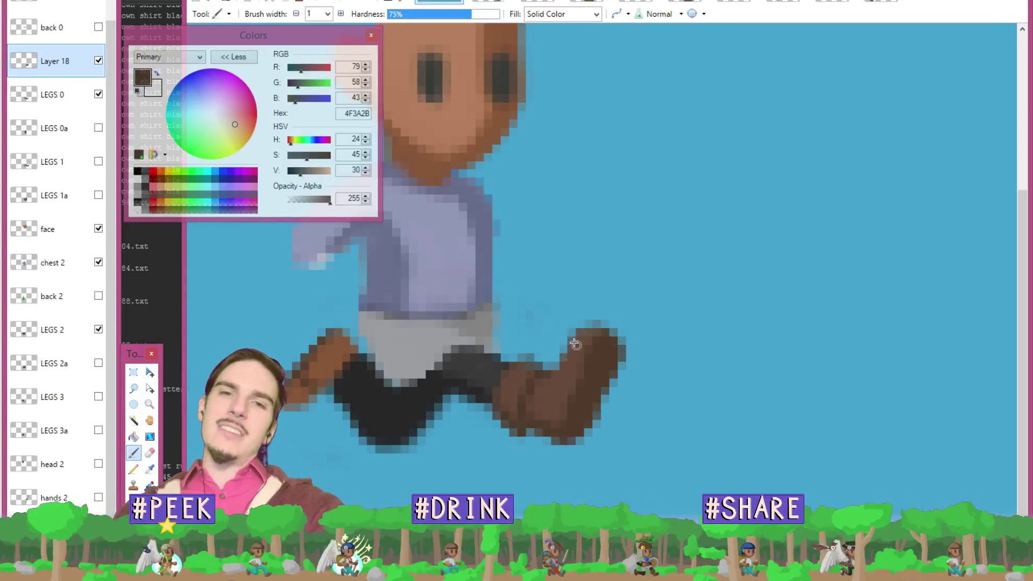
{"action": "key", "text": "k"}
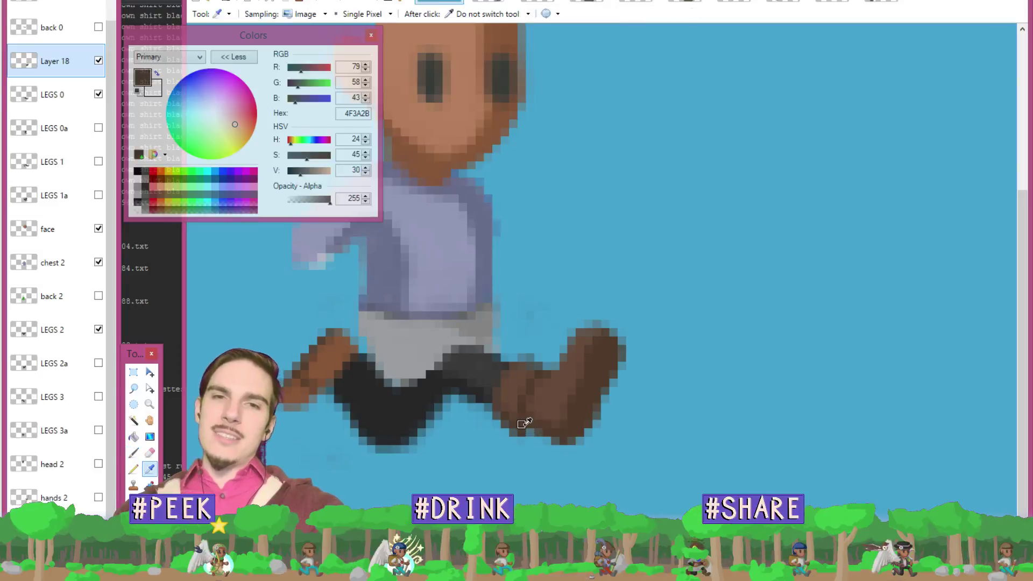
{"action": "left_click", "coordinate": [531, 426]}
{"action": "left_click", "coordinate": [571, 375]}
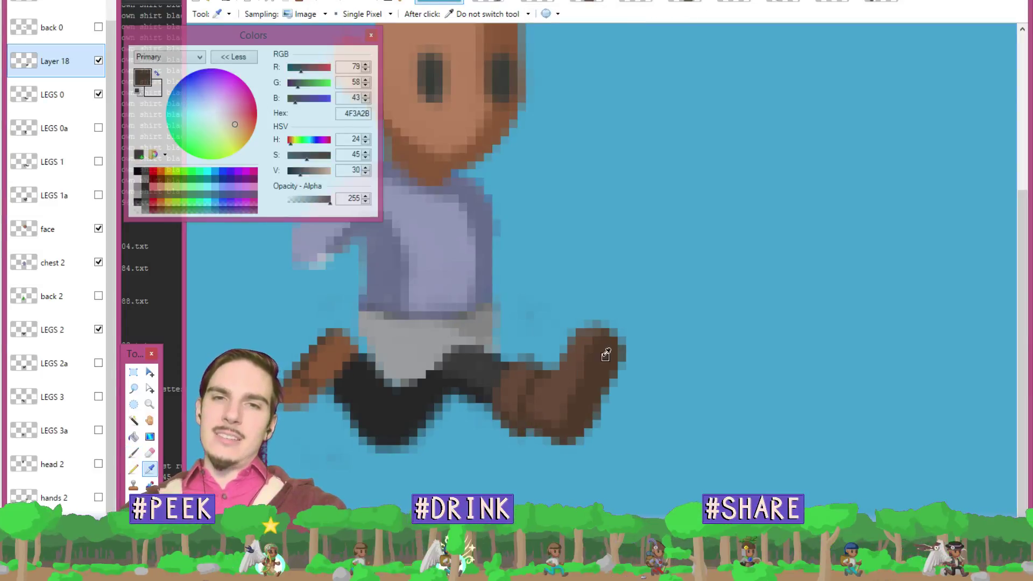
{"action": "key", "text": "b"}
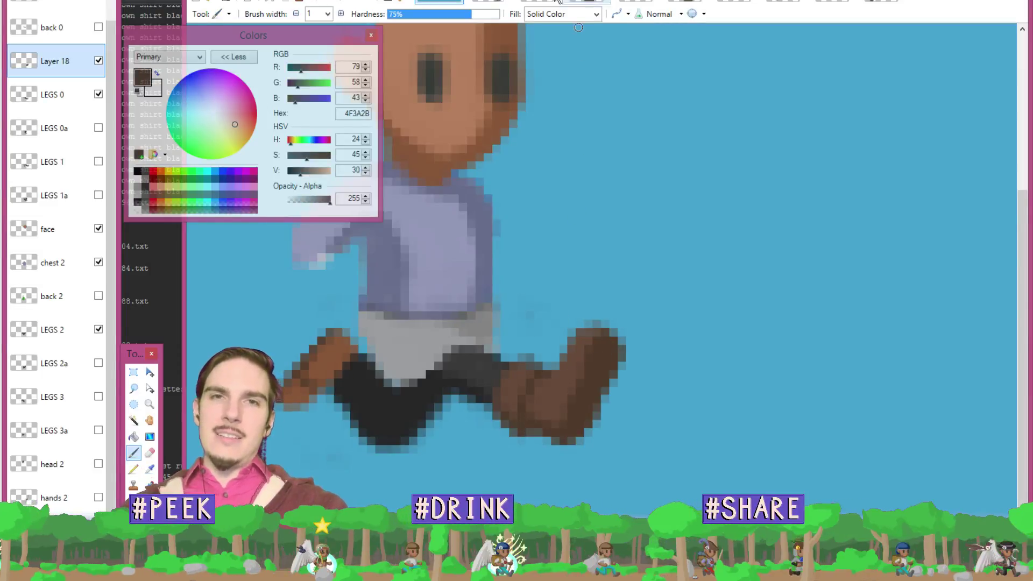
- Sample light grey 9A9D9F from the character's waist cloth and paint a metal patch over the front boot's heel, as in the reference
{"action": "left_click", "coordinate": [485, 2]}
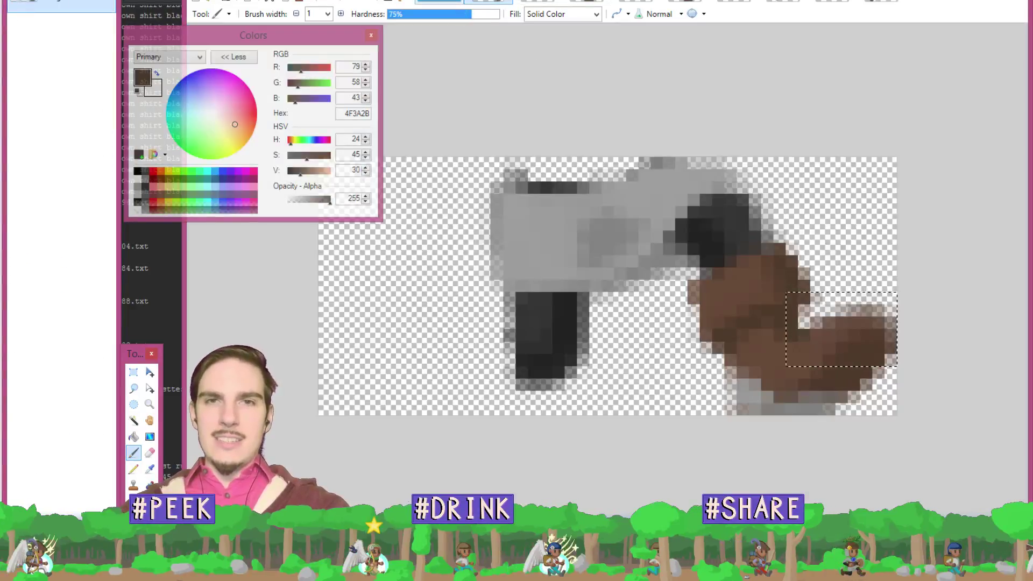
{"action": "left_click", "coordinate": [439, 2]}
{"action": "key", "text": "k"}
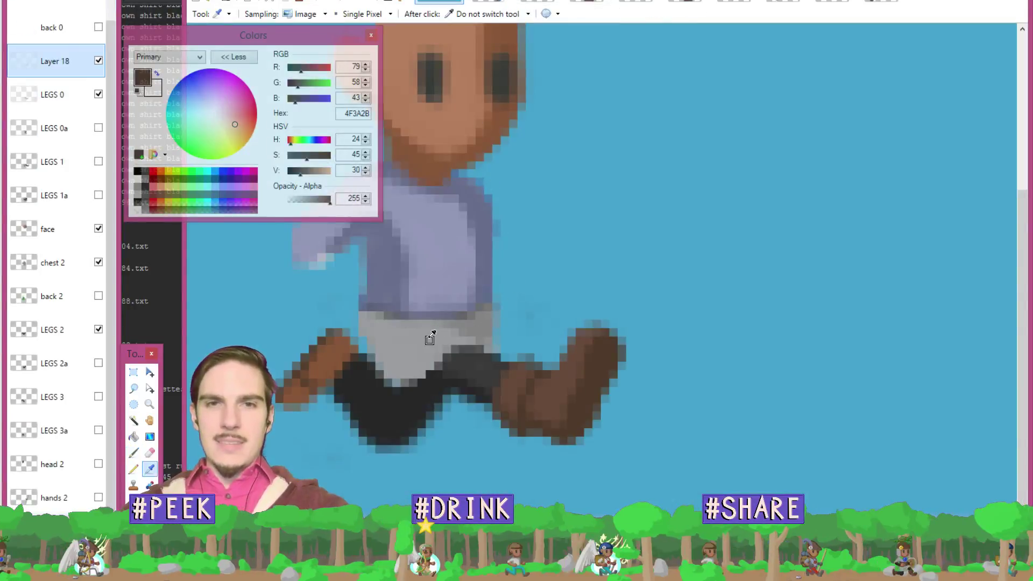
{"action": "left_click", "coordinate": [487, 2]}
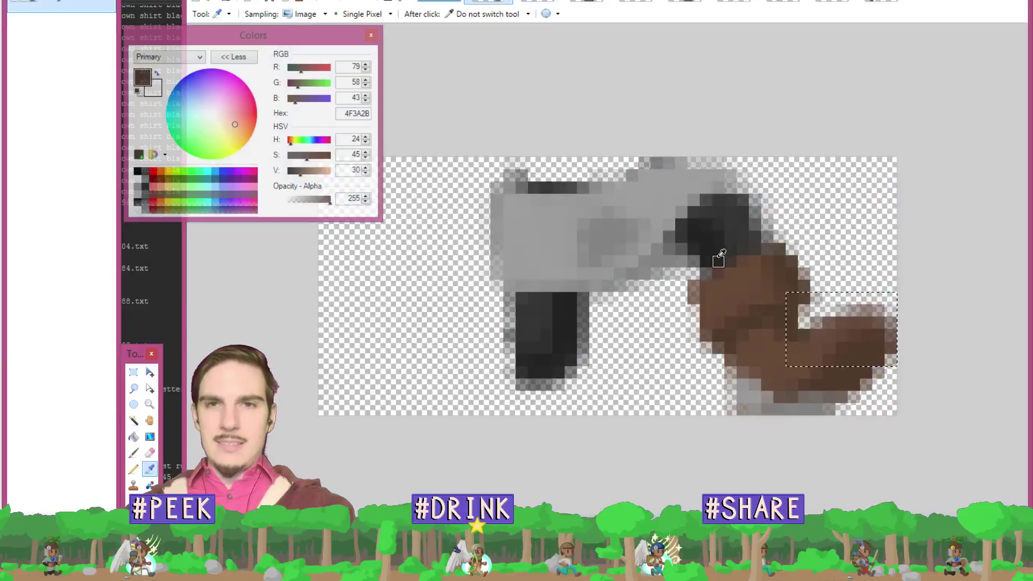
{"action": "key", "text": "ctrl+shift+Tab"}
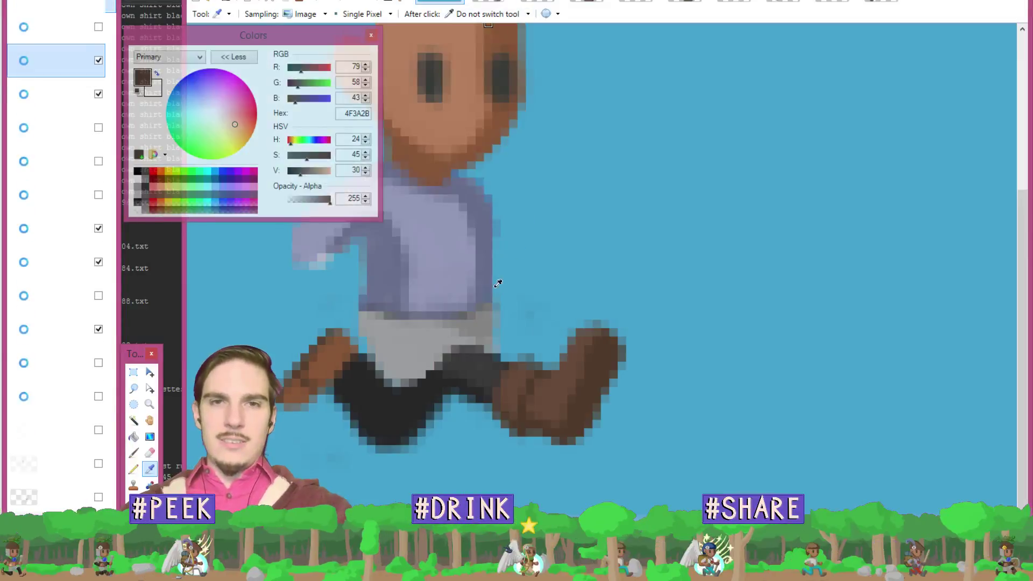
{"action": "left_click", "coordinate": [438, 335]}
{"action": "key", "text": "b"}
{"action": "mouse_move", "coordinate": [562, 417]}
{"action": "left_mouse_down"}
{"action": "mouse_move", "coordinate": [556, 428]}
{"action": "mouse_move", "coordinate": [565, 414]}
{"action": "mouse_move", "coordinate": [589, 418]}
{"action": "mouse_move", "coordinate": [568, 431]}
{"action": "mouse_move", "coordinate": [592, 422]}
{"action": "left_mouse_up"}
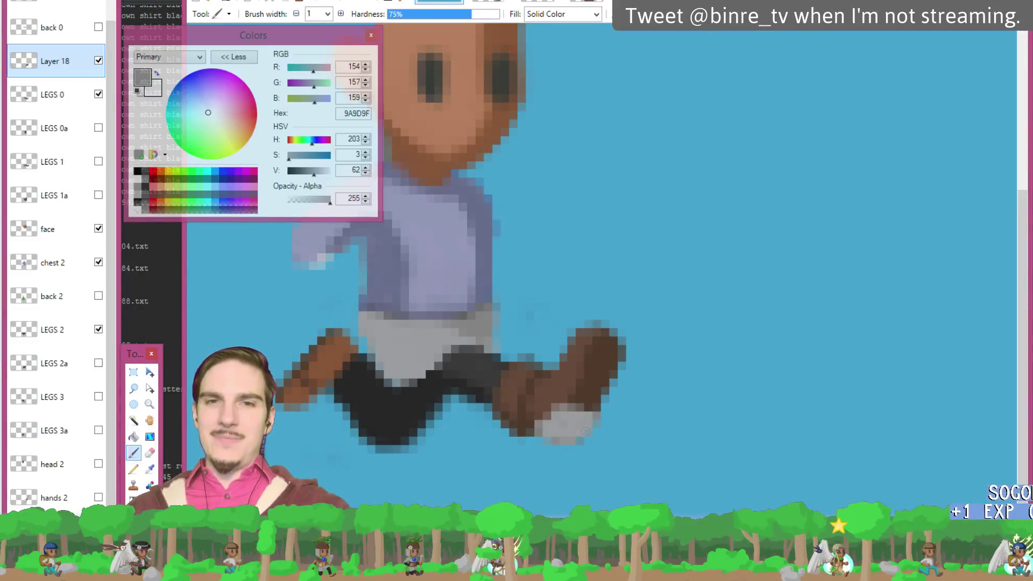
- Sample brown 664A3A from the front boot and trim the upper edge of the grey heel patch with it
{"action": "left_click", "coordinate": [560, 384], "text": "ctrl"}
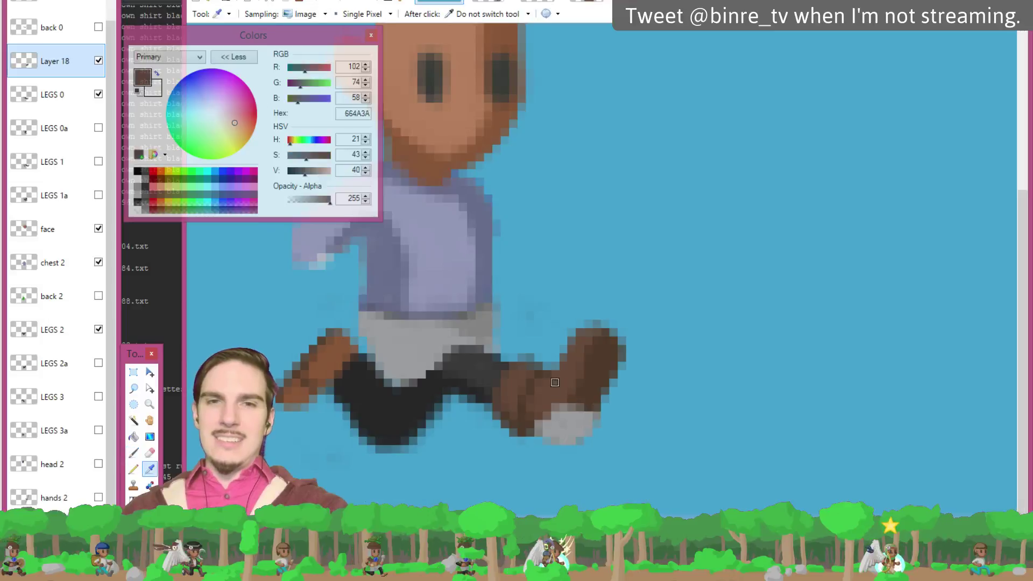
{"action": "left_click_drag", "start_coordinate": [551, 403], "coordinate": [554, 406]}
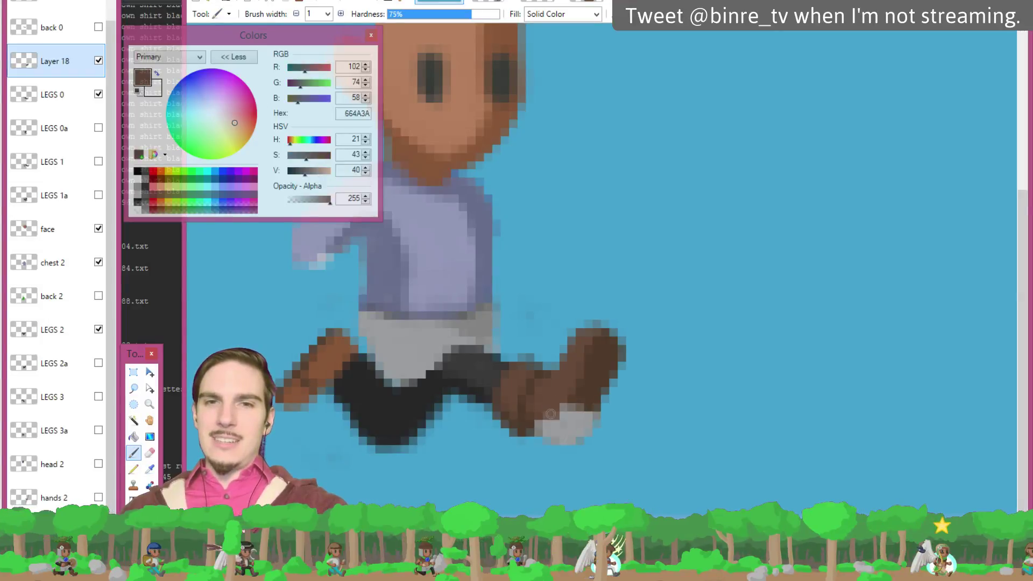
{"action": "left_click", "coordinate": [561, 409]}
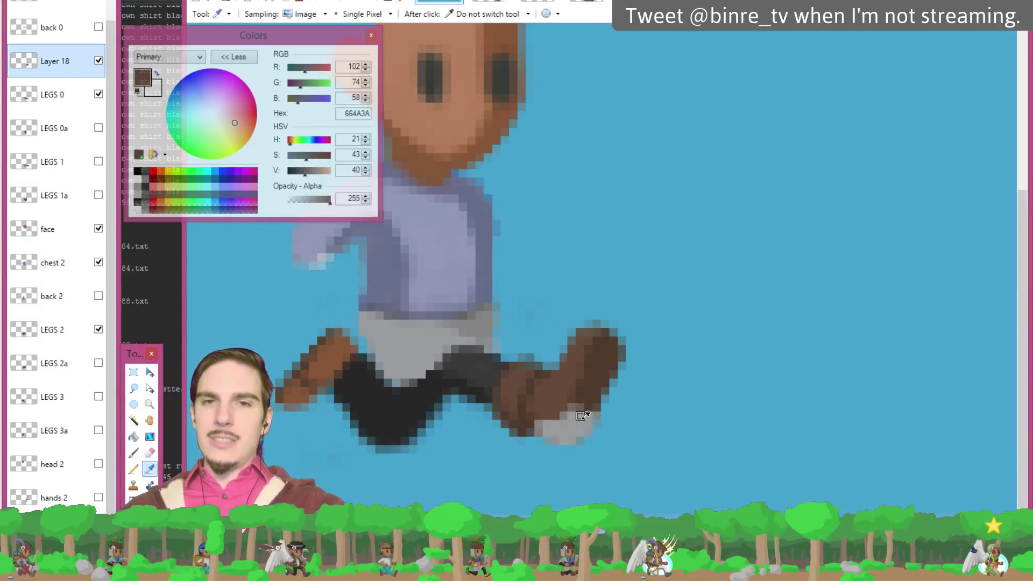
- Sample the darker grey 848484 from the reference image and shade the front boot's heel patch with it
{"action": "left_click", "coordinate": [567, 419], "text": "ctrl"}
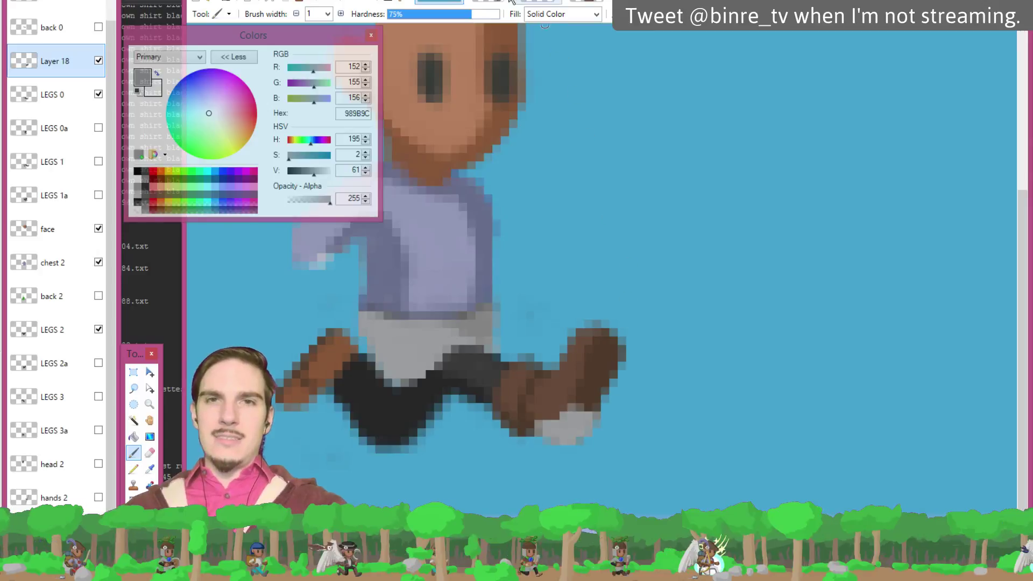
{"action": "left_click", "coordinate": [488, 3]}
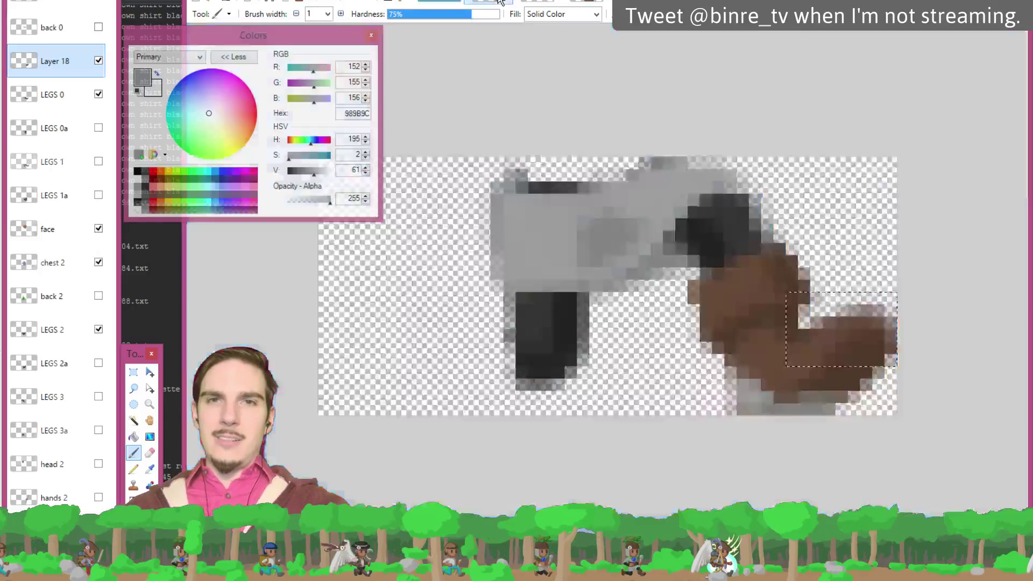
{"action": "left_click", "coordinate": [607, 224], "text": "ctrl"}
{"action": "left_click", "coordinate": [440, 3]}
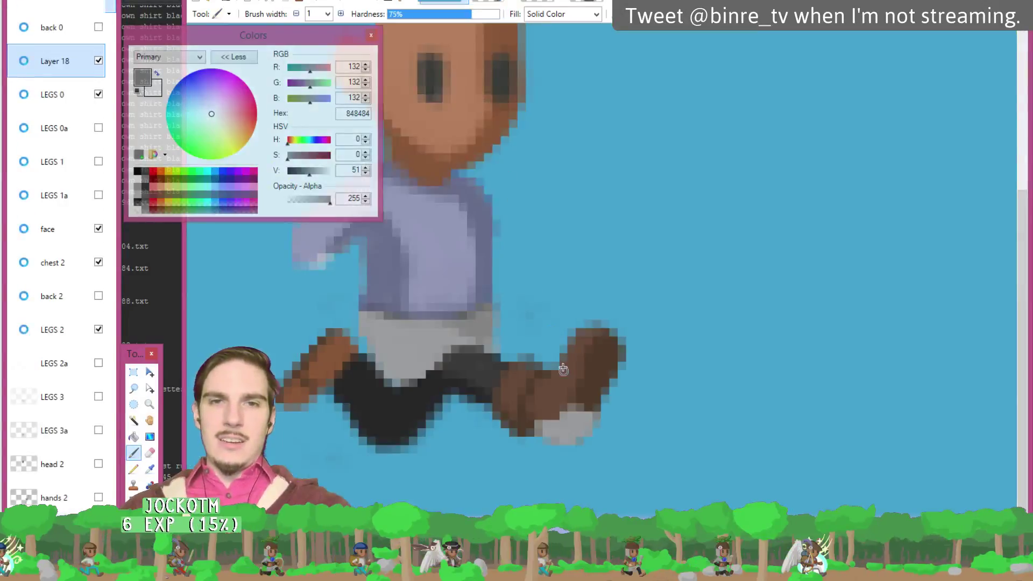
{"action": "left_click_drag", "start_coordinate": [544, 431], "coordinate": [551, 433]}
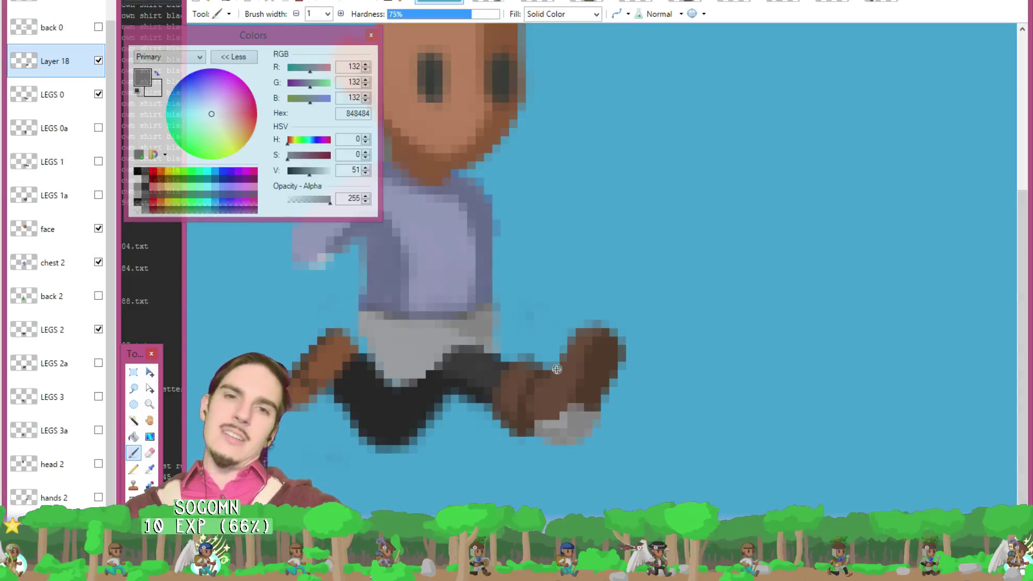
- Add highlights to the heel patch in light grey 999C9E and rework its shaded side in sampled grey 858586
{"action": "key", "text": "k"}
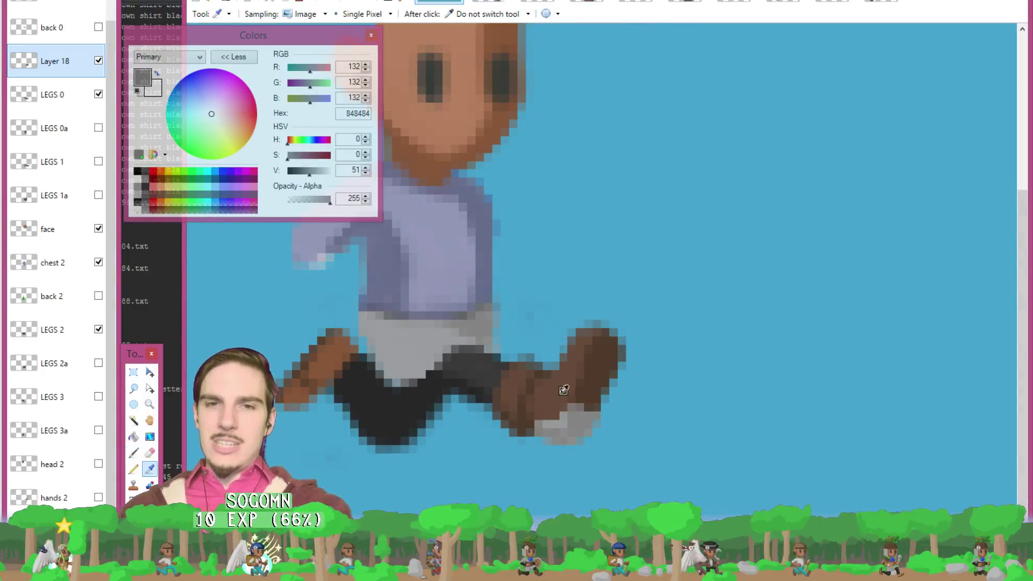
{"action": "left_click", "coordinate": [421, 340]}
{"action": "key", "text": "b"}
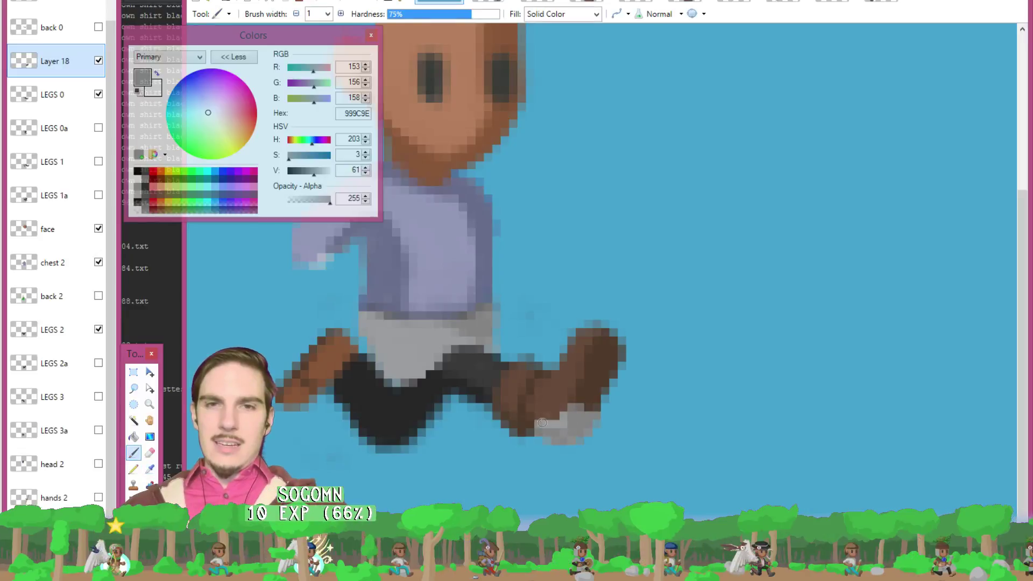
{"action": "mouse_move", "coordinate": [571, 404]}
{"action": "left_mouse_down"}
{"action": "mouse_move", "coordinate": [562, 399]}
{"action": "mouse_move", "coordinate": [563, 420]}
{"action": "left_mouse_up"}
{"action": "key", "text": "k"}
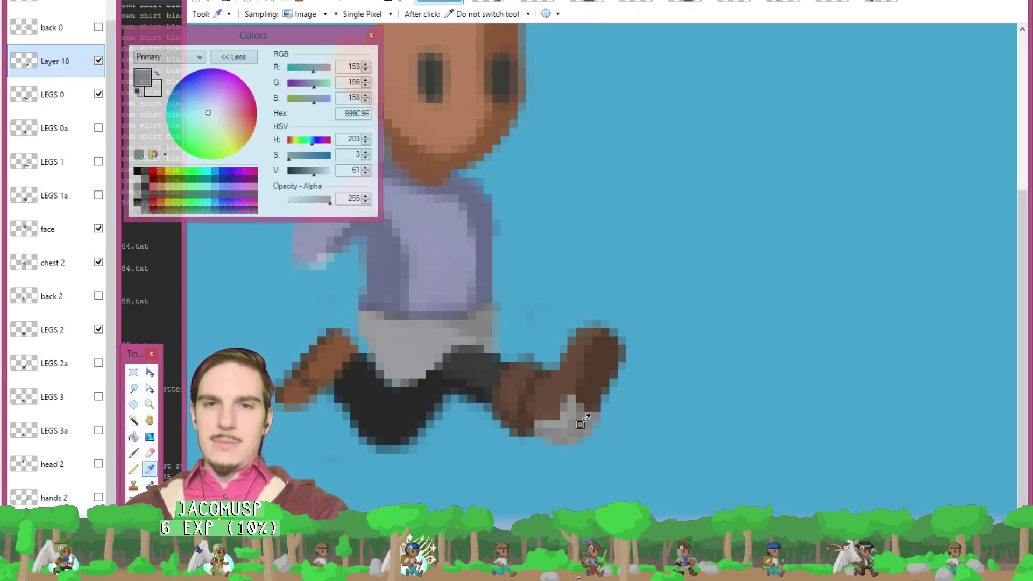
{"action": "left_click", "coordinate": [573, 430]}
{"action": "key", "text": "b"}
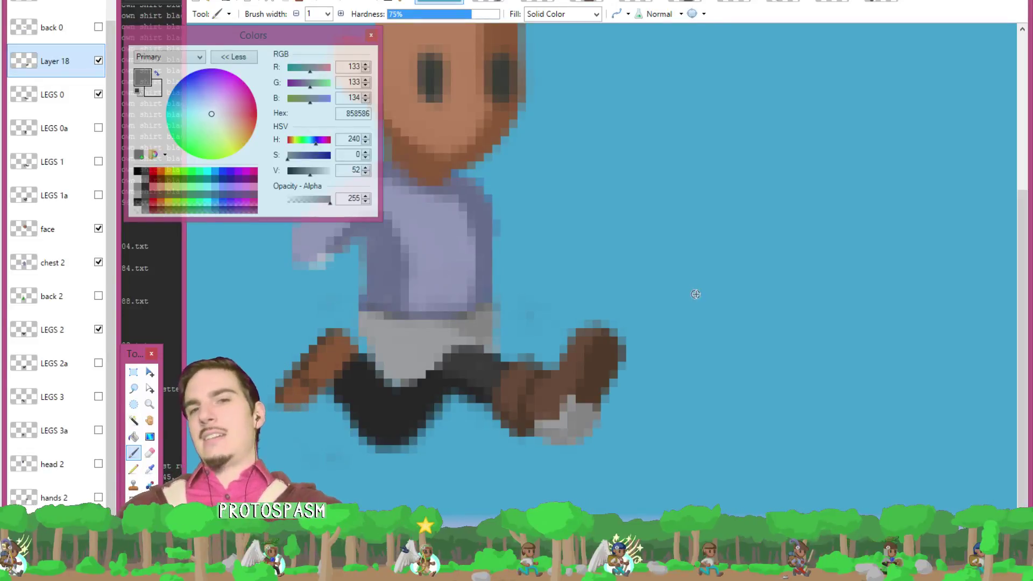
- Sample brown 664A3A from the front boot and paint over the grey point protruding above the heel patch
{"action": "key", "text": "k"}
{"action": "left_click", "coordinate": [572, 382]}
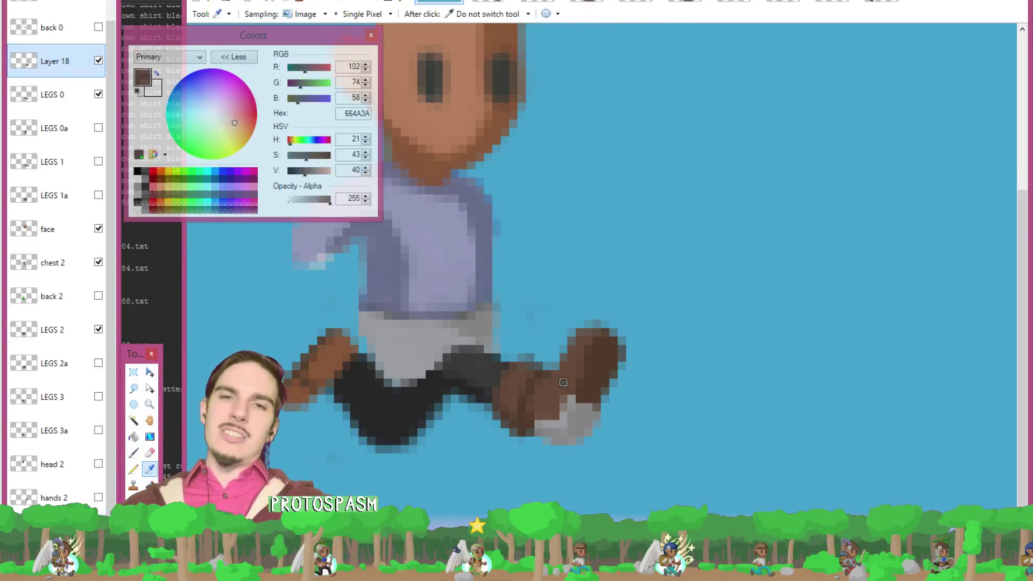
{"action": "key", "text": "b"}
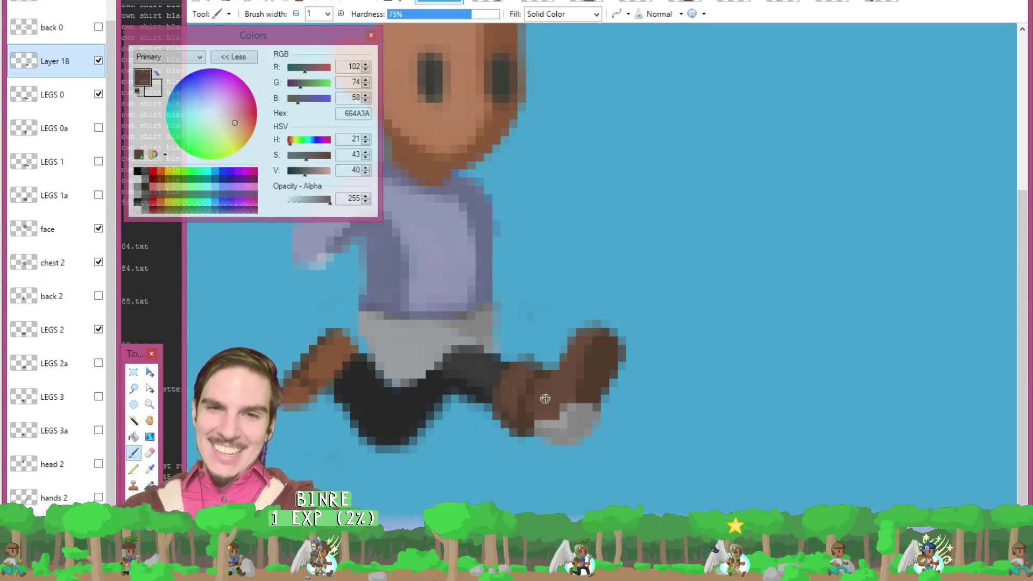
- Sample dark brown 4F3A2B from the front boot and clean up the dark edge around its toe
{"action": "key", "text": "k"}
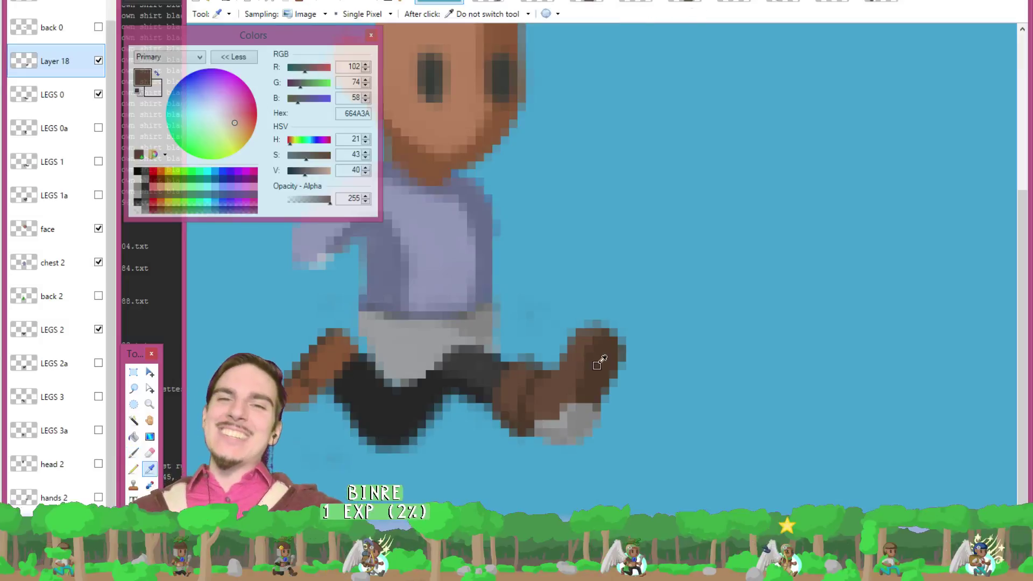
{"action": "left_click", "coordinate": [599, 352]}
{"action": "key", "text": "b"}
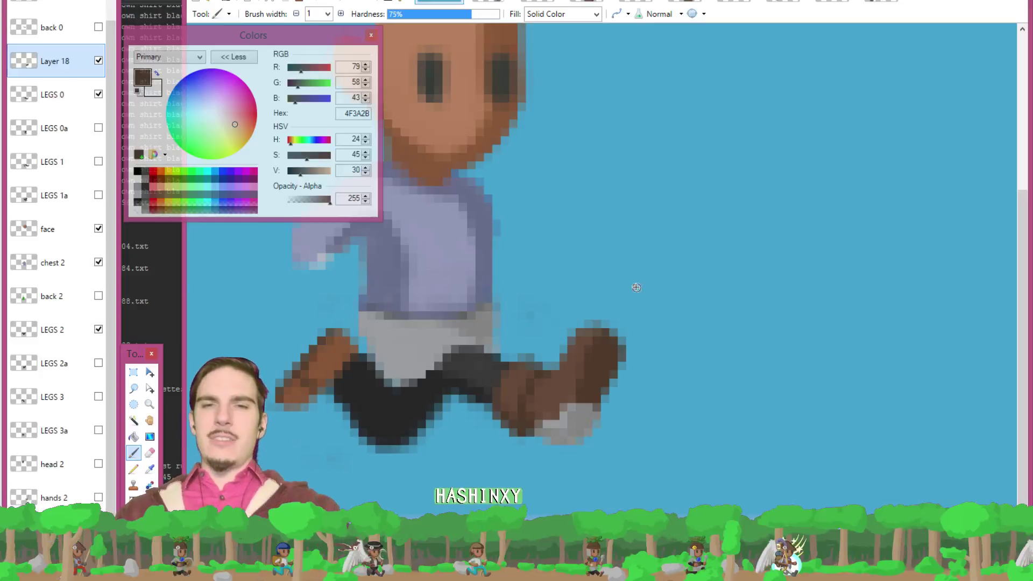
{"action": "key", "text": "k"}
{"action": "key", "text": "b"}
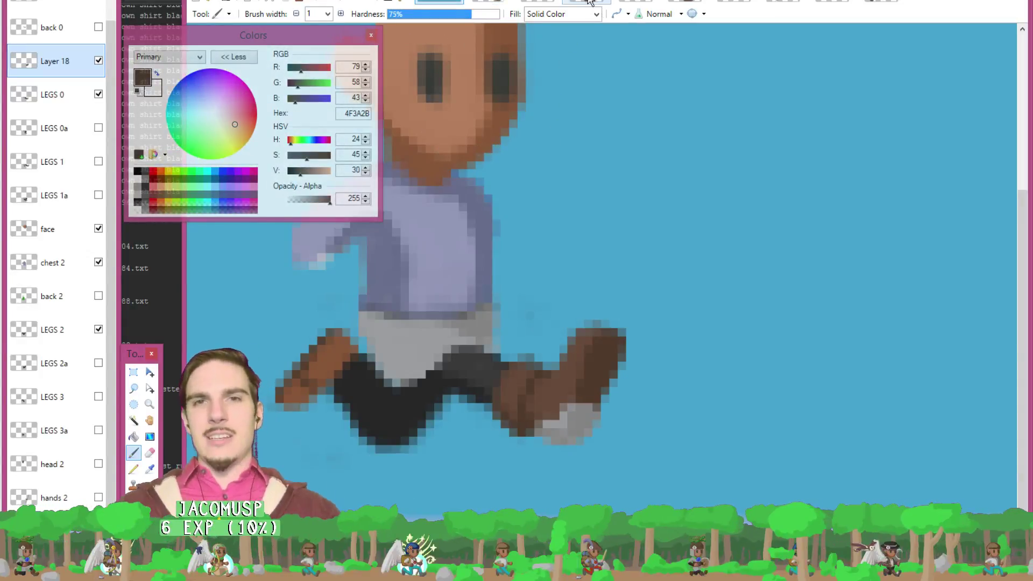
- Merge Layer 18 into the layer below after checking another reference image, and make LEGS 2 the active layer
{"action": "left_click", "coordinate": [743, 2]}
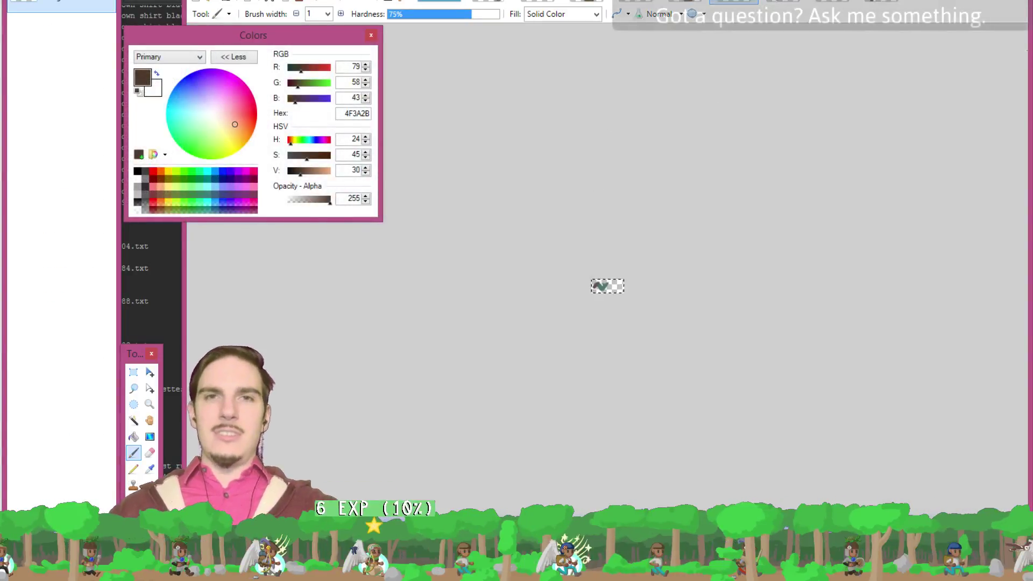
{"action": "left_click", "coordinate": [439, 2]}
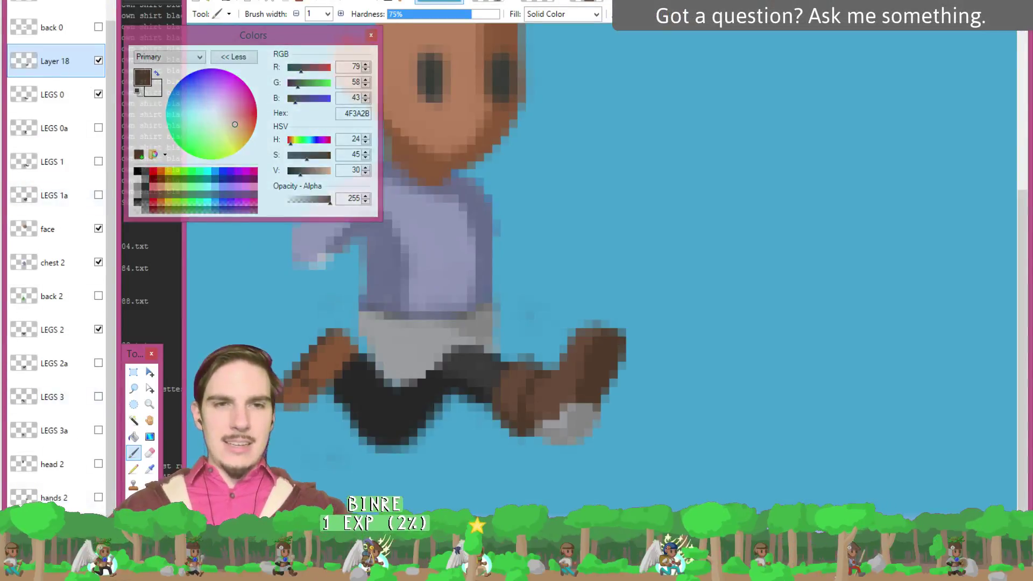
{"action": "left_click", "coordinate": [74, 334]}
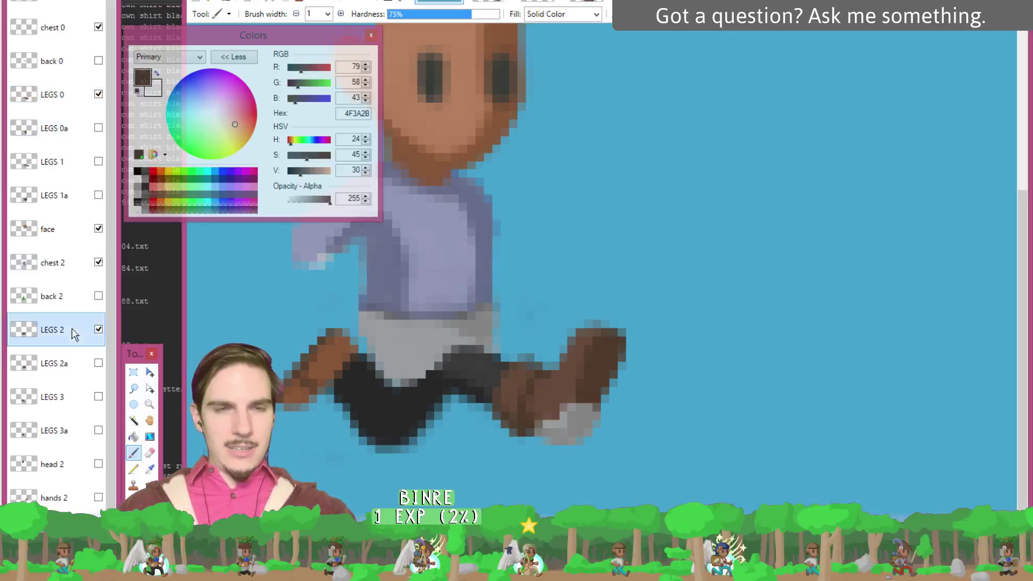
- Add a layer above LEGS 2 and place the reference's green leg with brown boot over the rear leg
{"action": "key", "text": "ctrl+shift+n"}
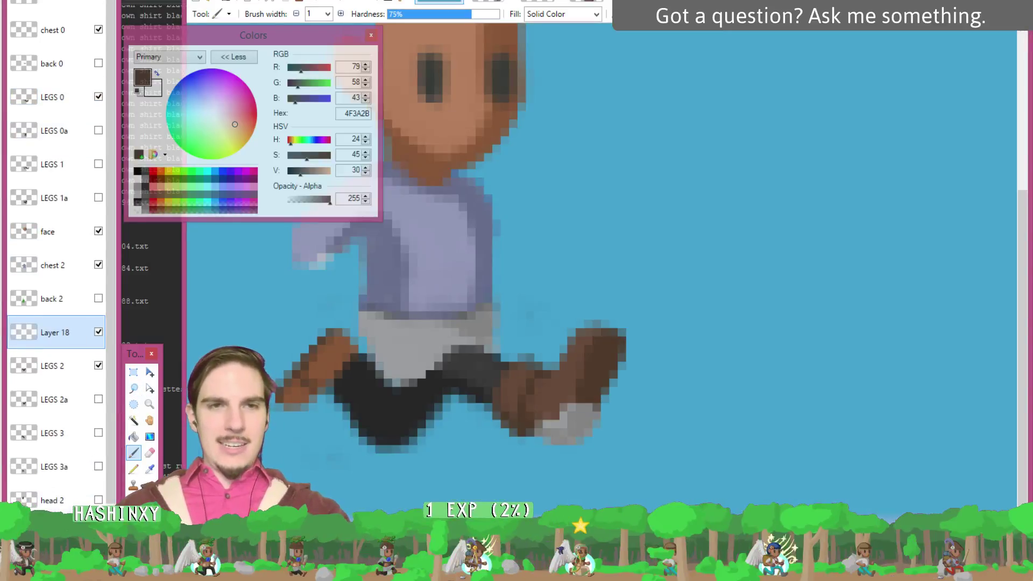
{"action": "key", "text": "m"}
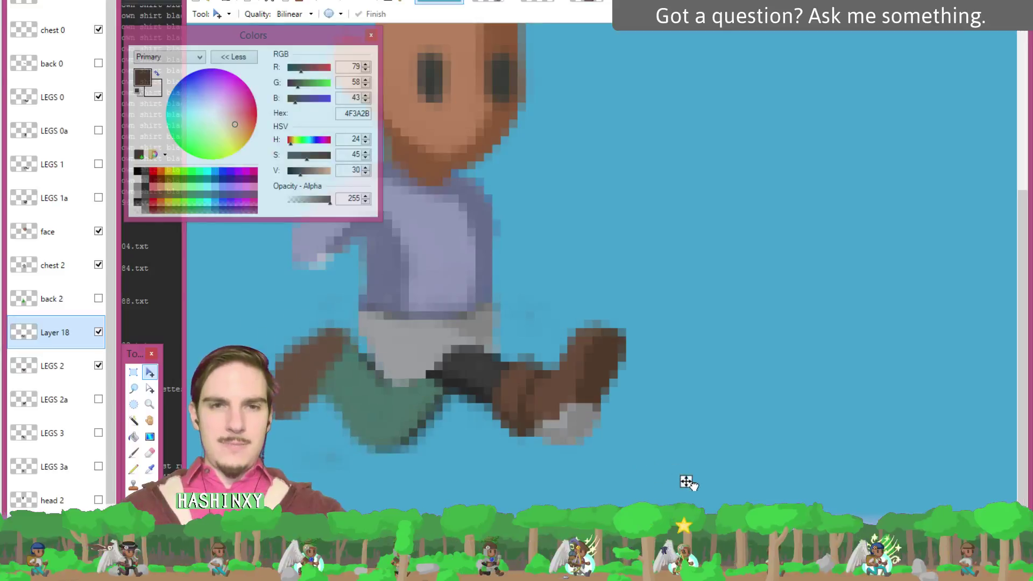
{"action": "left_click", "coordinate": [696, 485]}
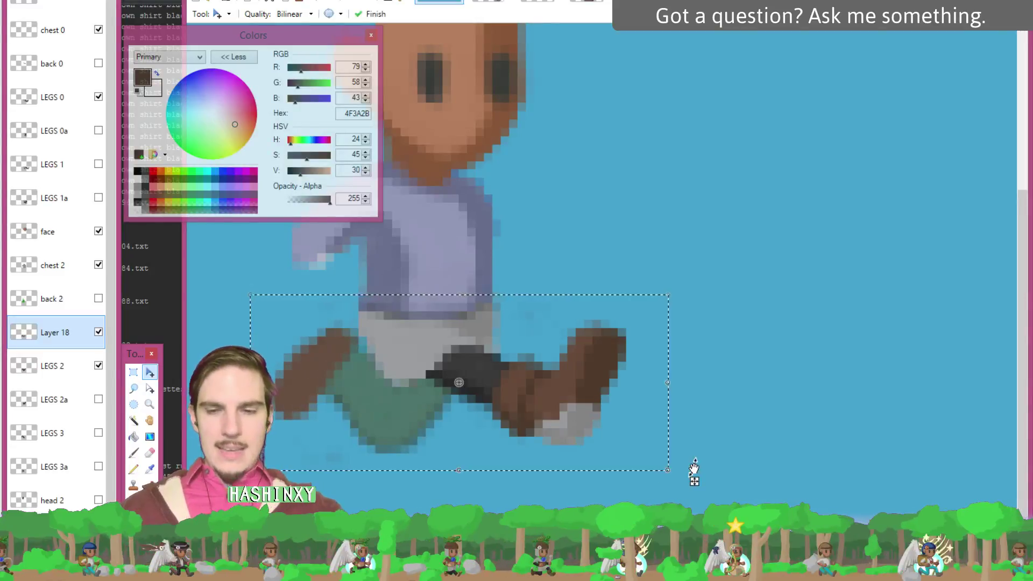
{"action": "key", "text": "e"}
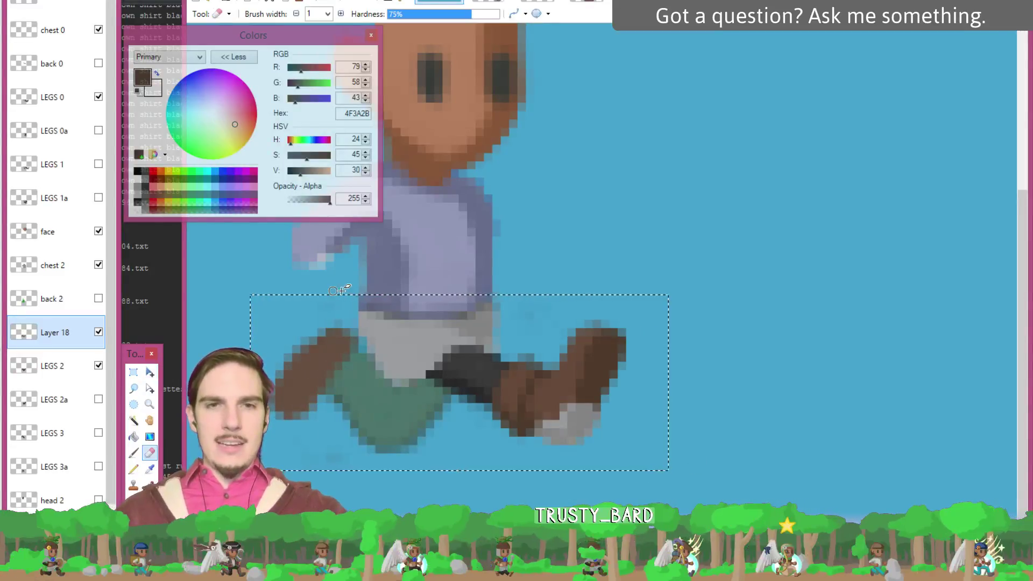
{"action": "key", "text": "ctrl+d"}
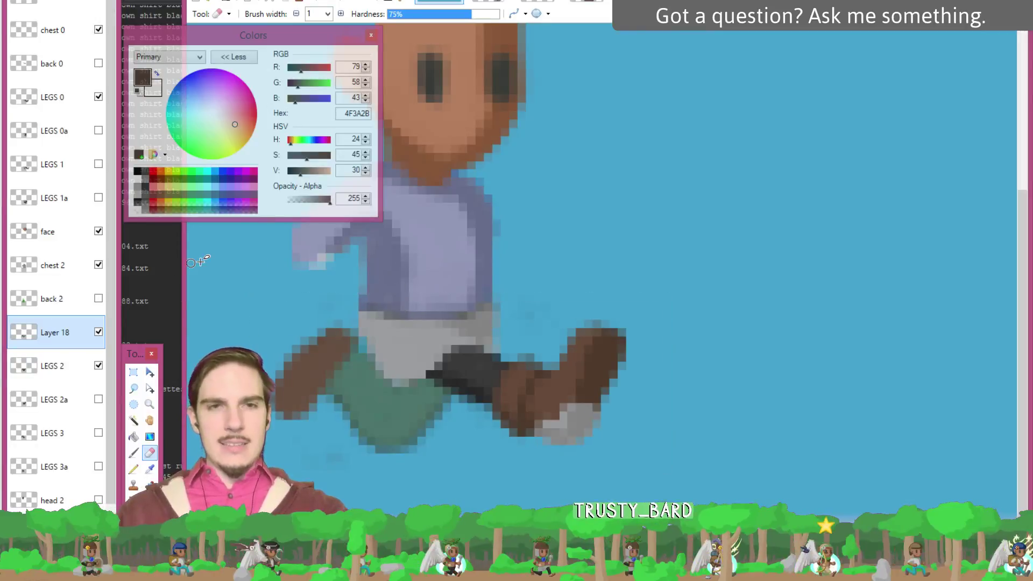
- Cut the green trouser part away from the pasted leg and trim the brown boot's inner edge
{"action": "left_click", "coordinate": [133, 388]}
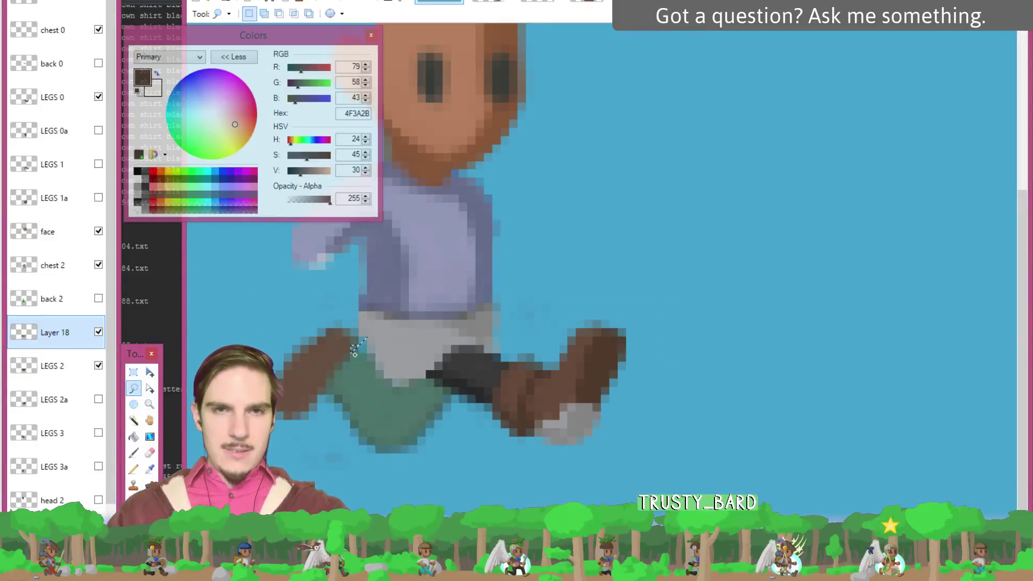
{"action": "mouse_move", "coordinate": [340, 372]}
{"action": "left_mouse_down"}
{"action": "mouse_move", "coordinate": [328, 401]}
{"action": "mouse_move", "coordinate": [366, 465]}
{"action": "mouse_move", "coordinate": [458, 446]}
{"action": "mouse_move", "coordinate": [500, 307]}
{"action": "left_mouse_up"}
{"action": "key", "text": "ctrl+d"}
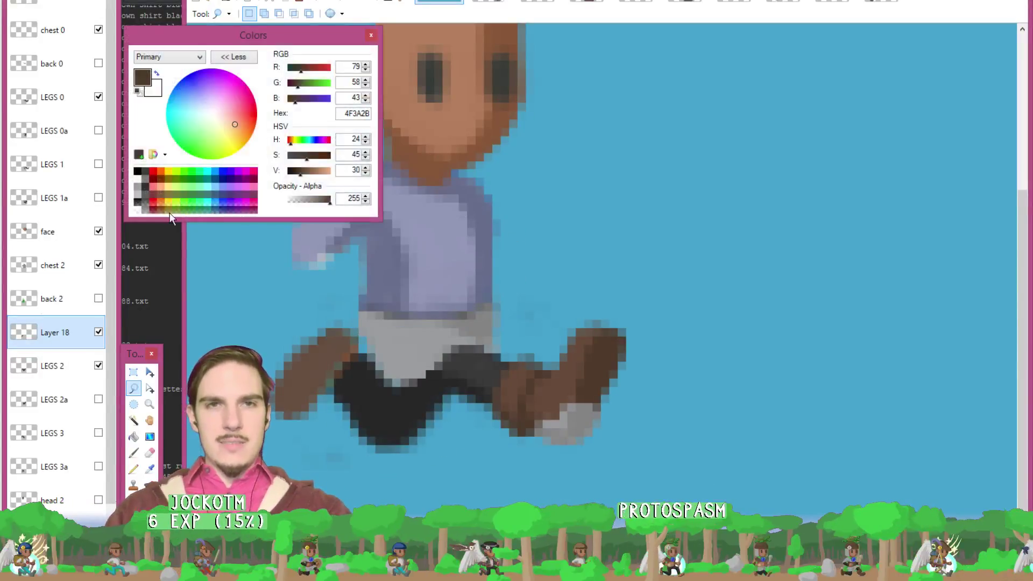
{"action": "left_click", "coordinate": [135, 436]}
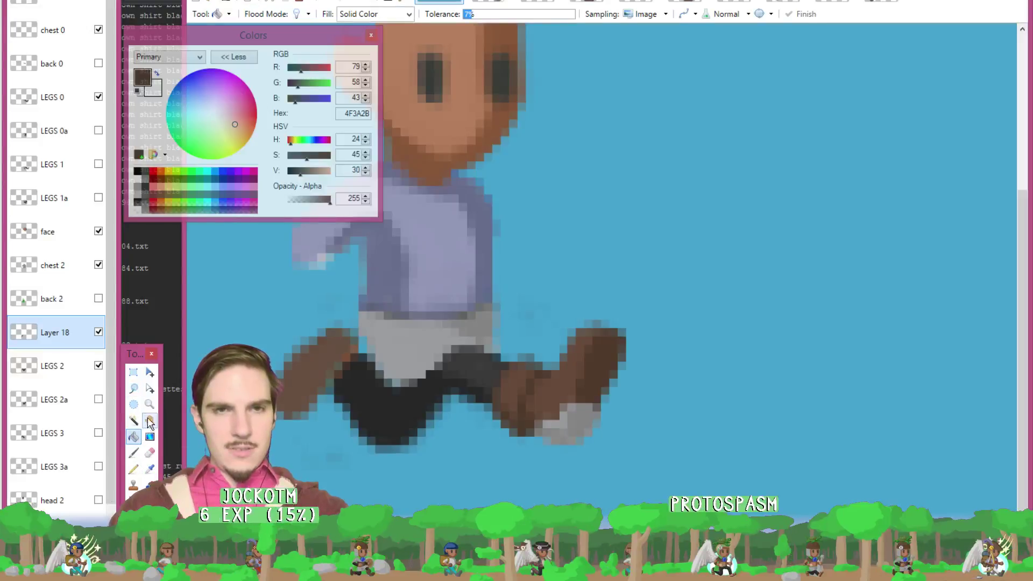
{"action": "left_click", "coordinate": [133, 388]}
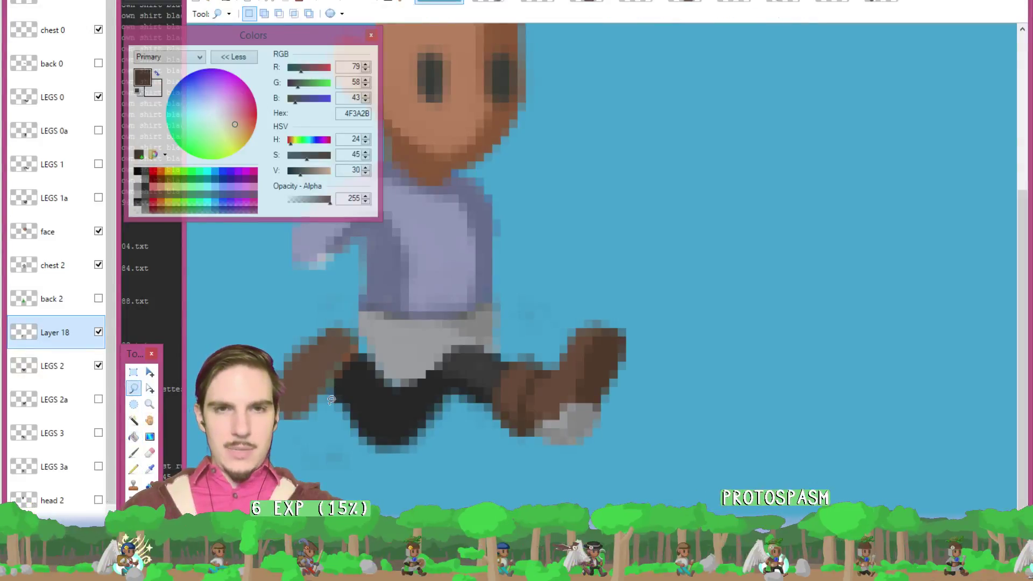
{"action": "mouse_move", "coordinate": [326, 370]}
{"action": "left_mouse_down"}
{"action": "mouse_move", "coordinate": [409, 387]}
{"action": "mouse_move", "coordinate": [326, 372]}
{"action": "left_mouse_up"}
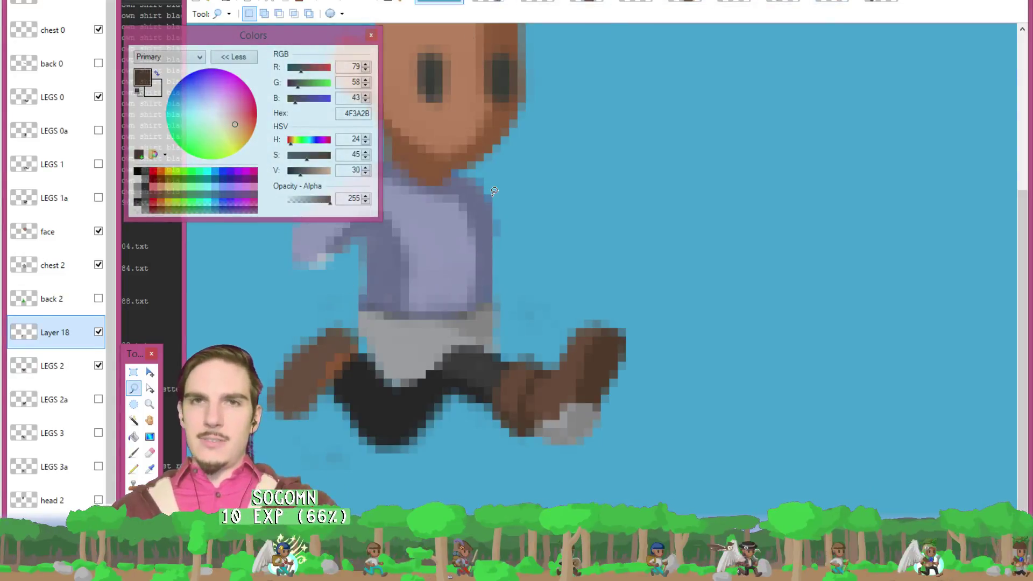
- Fill the rear boot with dark brown 4F3A2B sampled from the front boot and extend it over the lower shin
{"action": "key", "text": "k"}
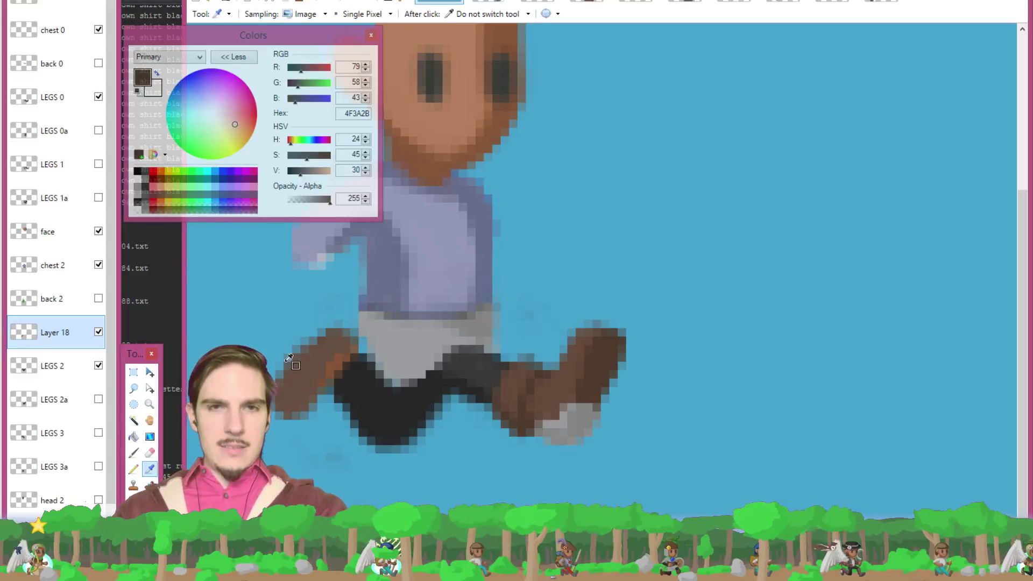
{"action": "left_click", "coordinate": [304, 373]}
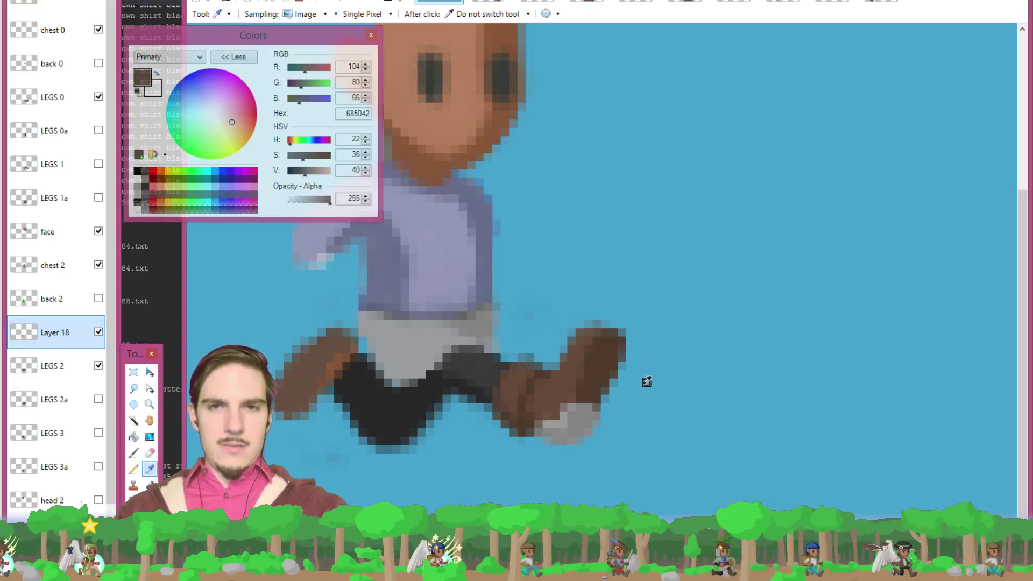
{"action": "left_click", "coordinate": [610, 360]}
{"action": "key", "text": "f"}
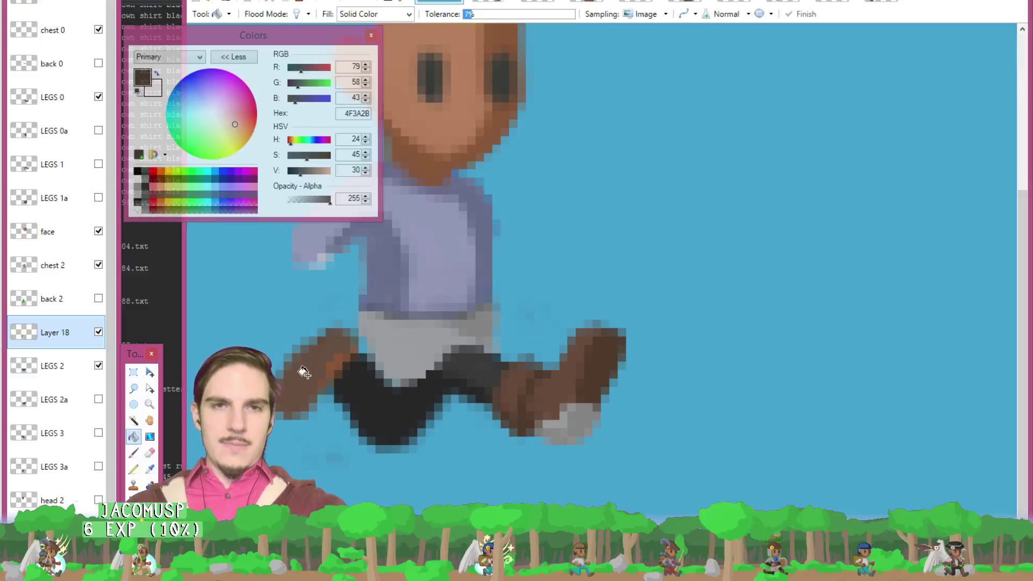
{"action": "left_click", "coordinate": [297, 373]}
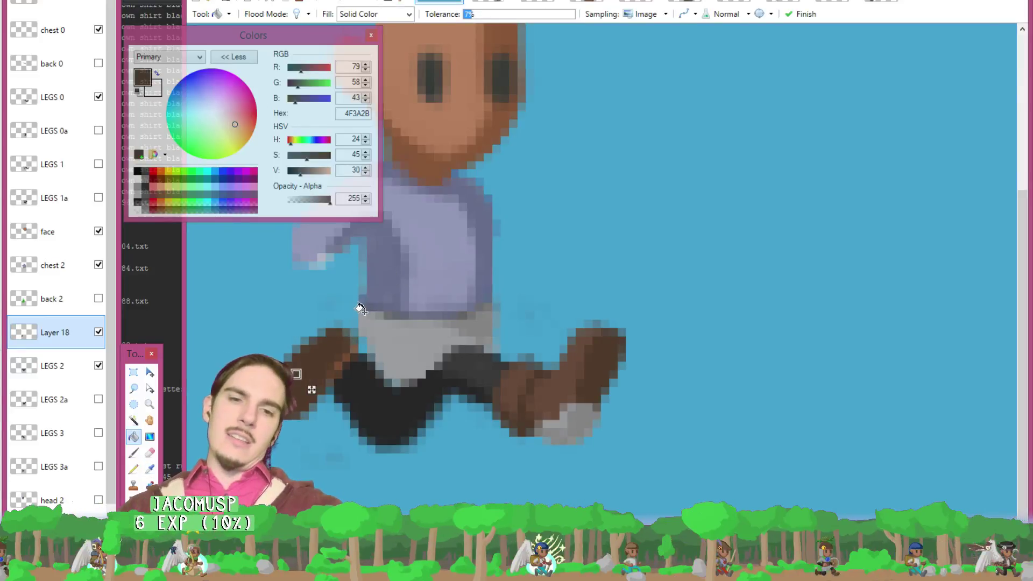
{"action": "key", "text": "b"}
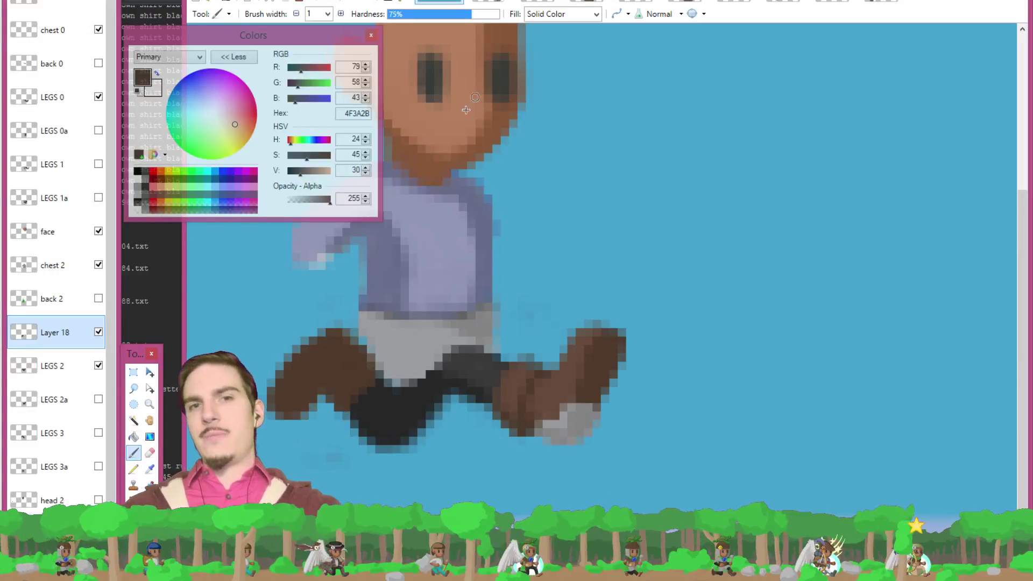
- Sample lighter brown 664A3A from the front boot and paint highlights on the rear boot's shaft and foot
{"action": "key", "text": "k"}
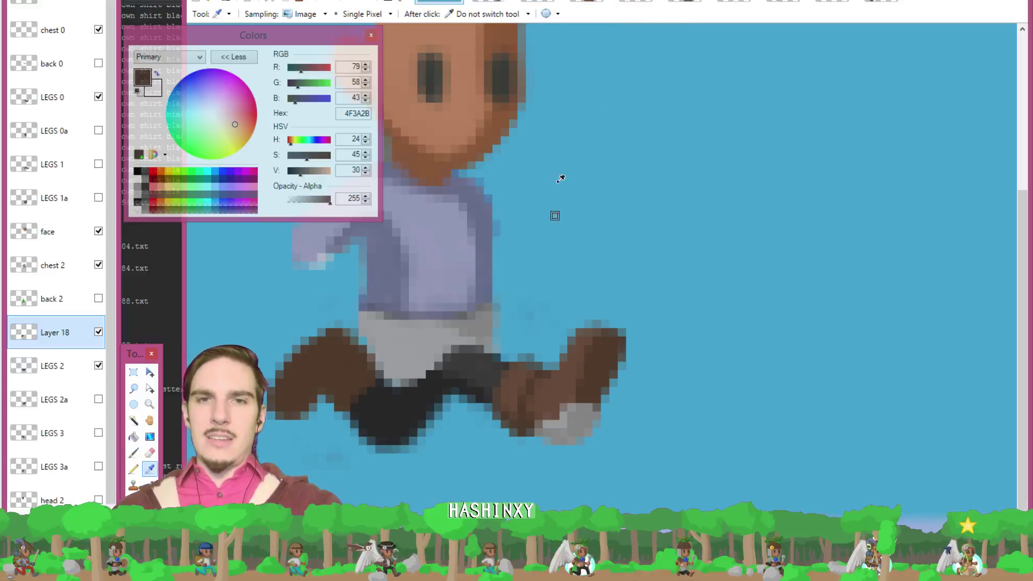
{"action": "left_click", "coordinate": [564, 377]}
{"action": "key", "text": "b"}
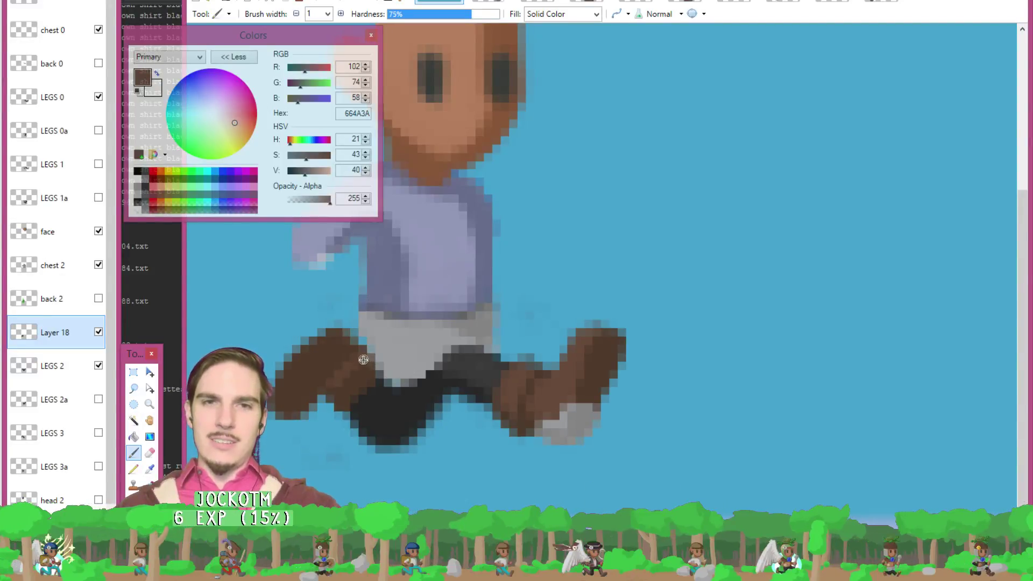
{"action": "left_click_drag", "start_coordinate": [340, 331], "coordinate": [311, 342]}
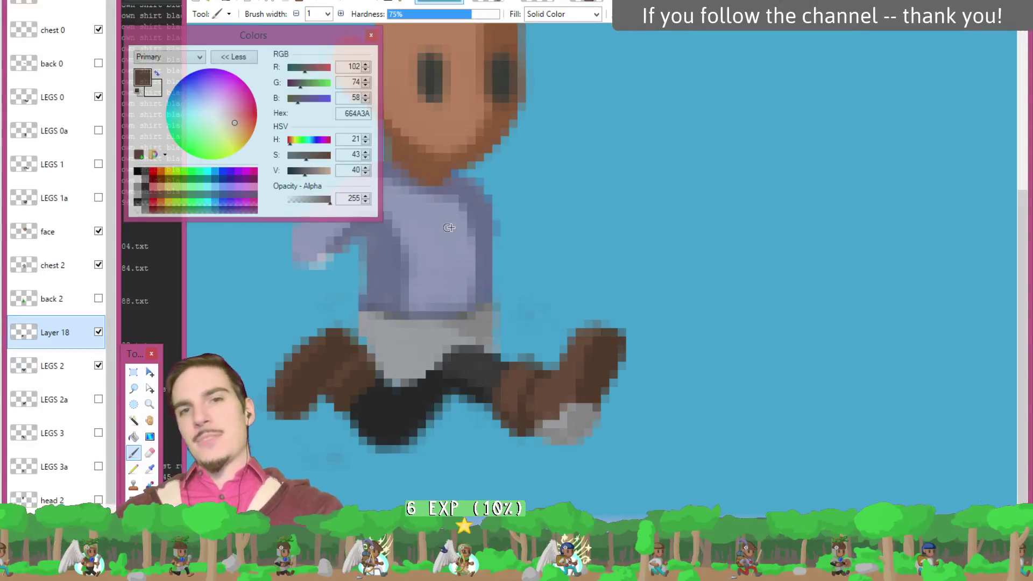
- Sample grey 848485 from the front boot's metal patch and paint the heel patch on the rear boot
{"action": "left_click", "coordinate": [578, 418], "text": "ctrl"}
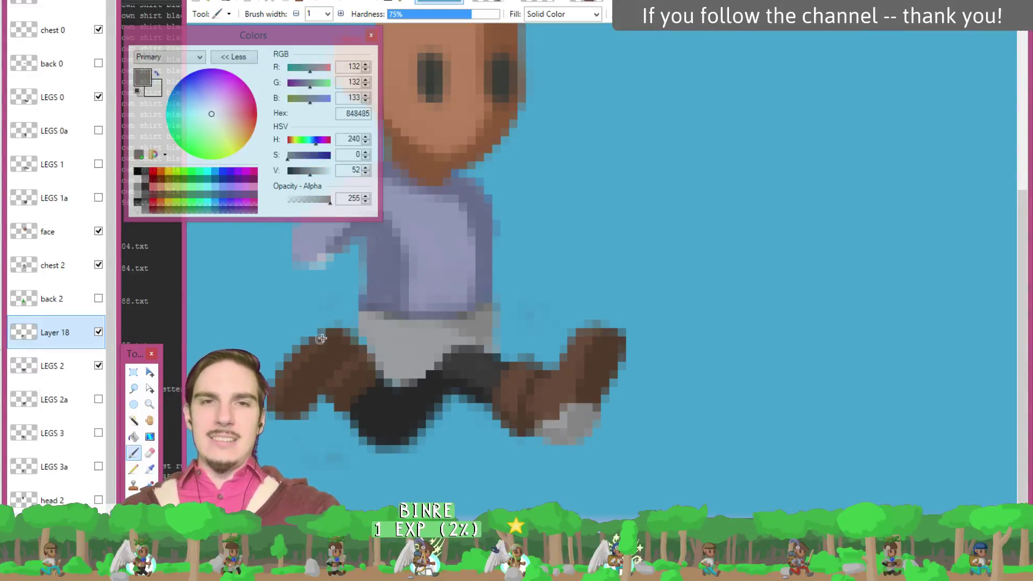
{"action": "mouse_move", "coordinate": [334, 338]}
{"action": "left_mouse_down"}
{"action": "mouse_move", "coordinate": [348, 344]}
{"action": "mouse_move", "coordinate": [333, 334]}
{"action": "mouse_move", "coordinate": [347, 333]}
{"action": "left_mouse_up"}
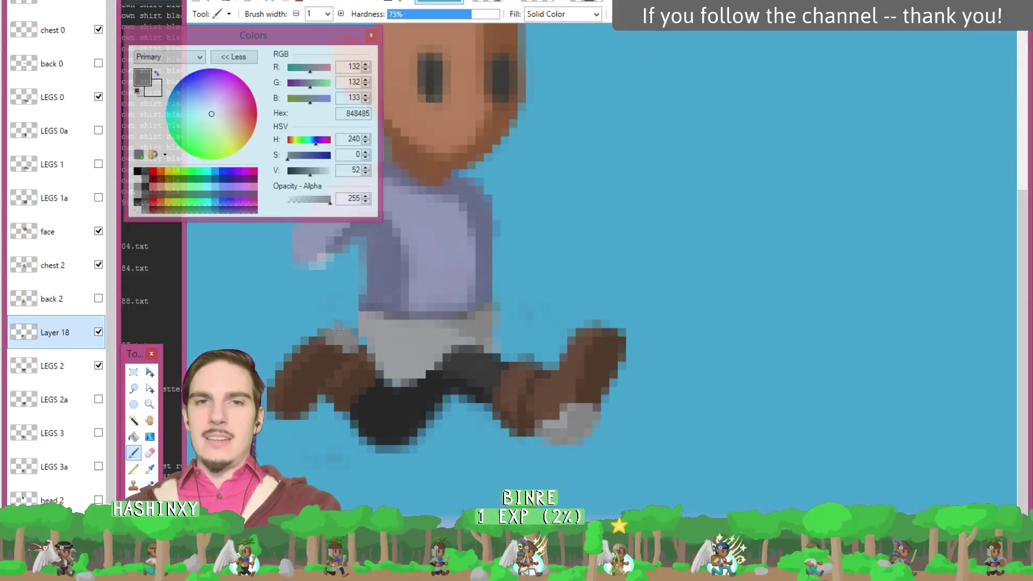
{"action": "mouse_move", "coordinate": [323, 335]}
{"action": "left_mouse_down"}
{"action": "mouse_move", "coordinate": [347, 336]}
{"action": "mouse_move", "coordinate": [340, 347]}
{"action": "left_mouse_up"}
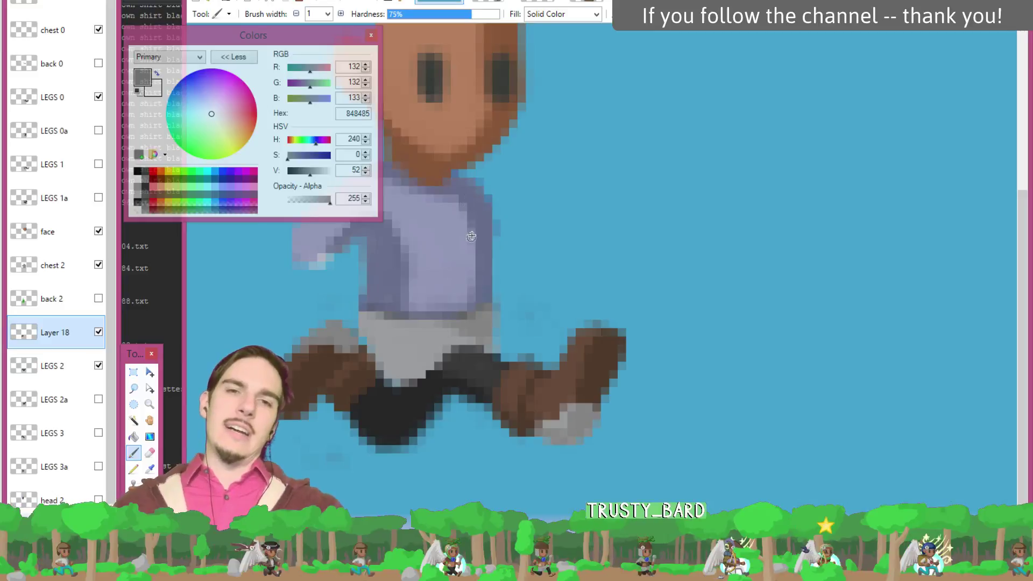
- Save the image and merge Layer 18 with the rear boot into LEGS 2
{"action": "key", "text": "ctrl"}
{"action": "key", "text": "ctrl+s"}
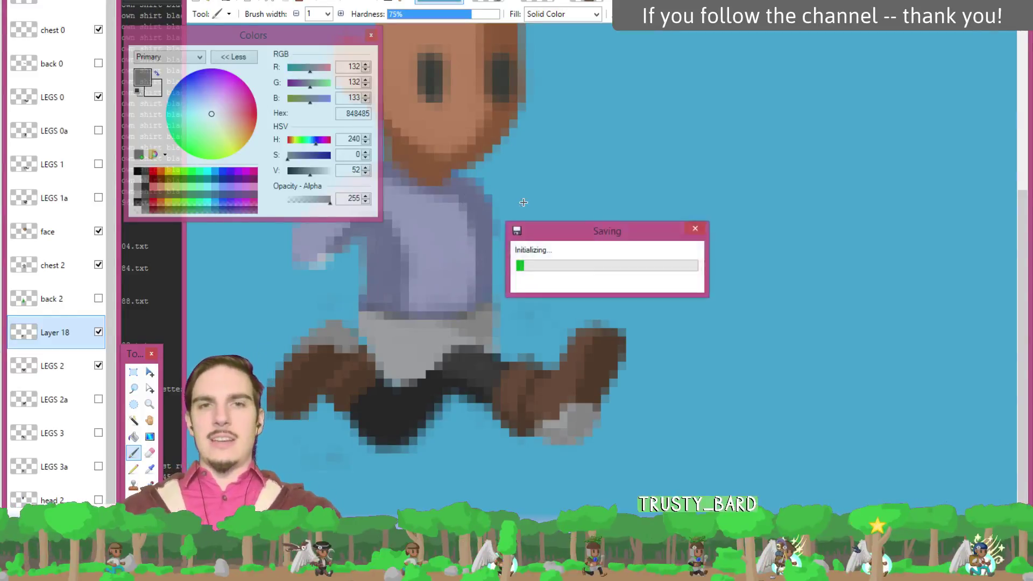
{"action": "key", "text": "ctrl+shift+Delete"}
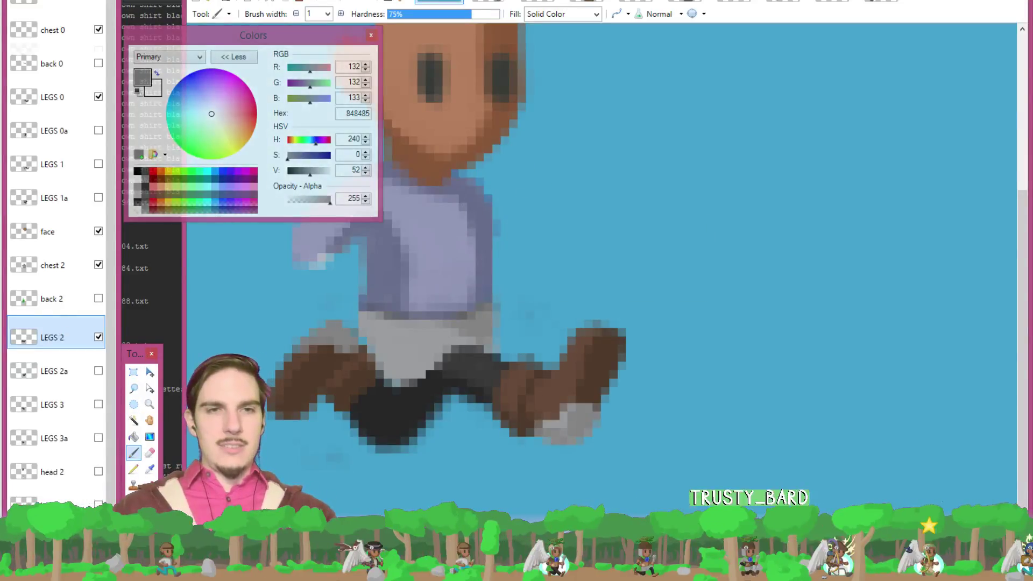
- Preview LEGS 0a and LEGS 2a in place of LEGS 0 and LEGS 2, and restore the original layer visibility
{"action": "left_click", "coordinate": [99, 96]}
{"action": "left_click", "coordinate": [99, 130]}
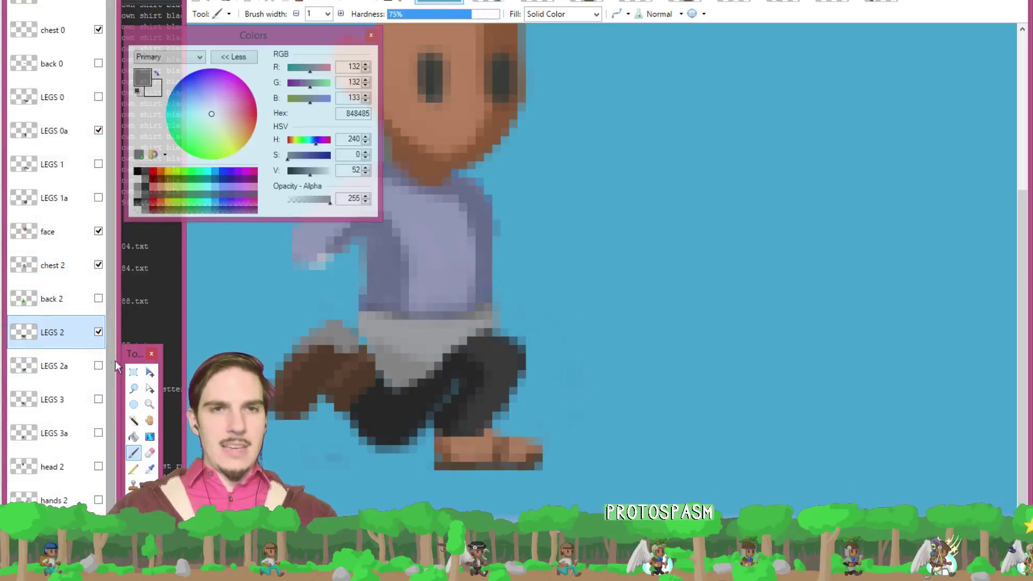
{"action": "left_click", "coordinate": [98, 332]}
{"action": "left_click", "coordinate": [98, 365]}
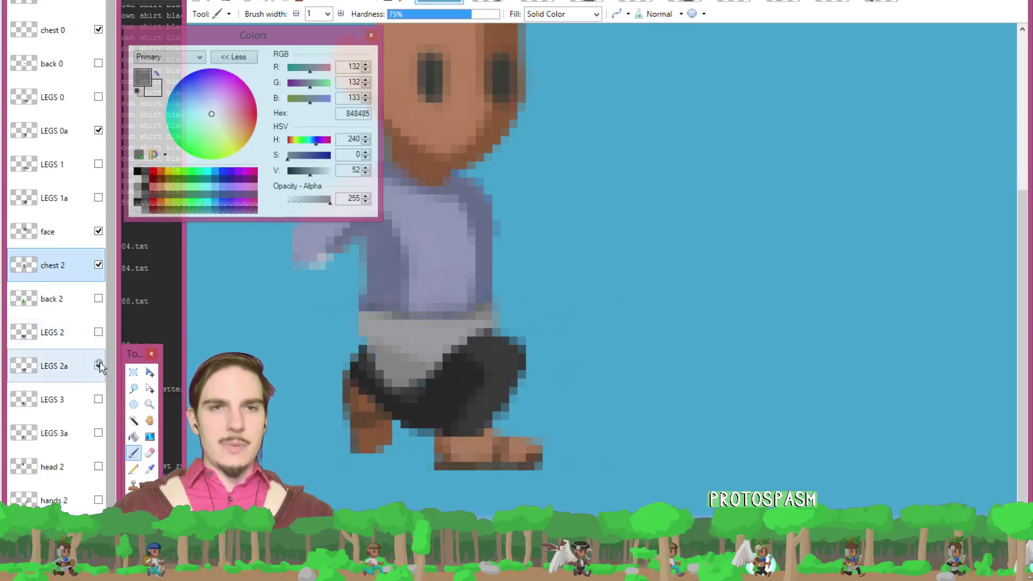
{"action": "left_click", "coordinate": [99, 365]}
{"action": "left_click", "coordinate": [99, 332]}
{"action": "left_click", "coordinate": [99, 131]}
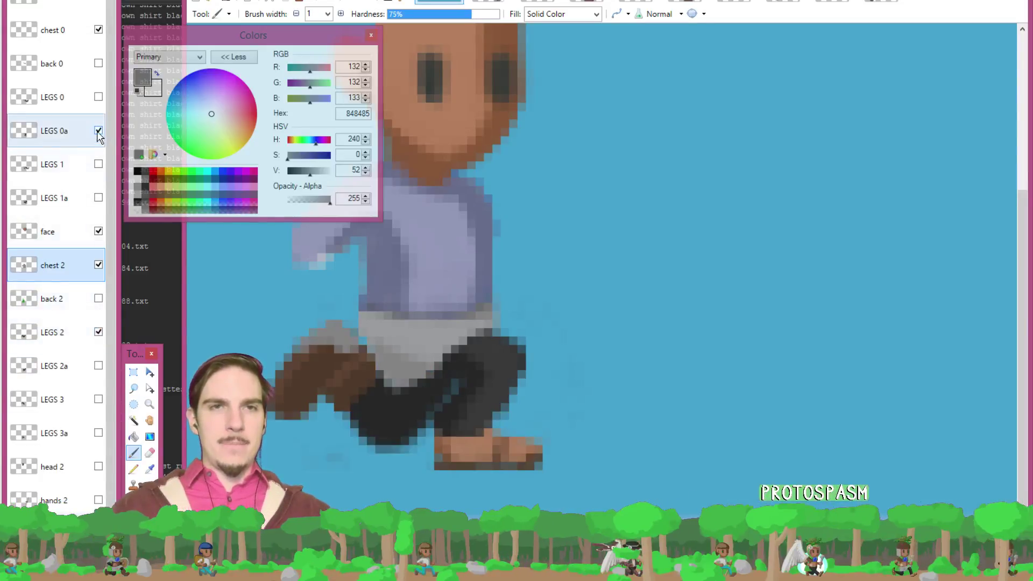
{"action": "left_click", "coordinate": [97, 98]}
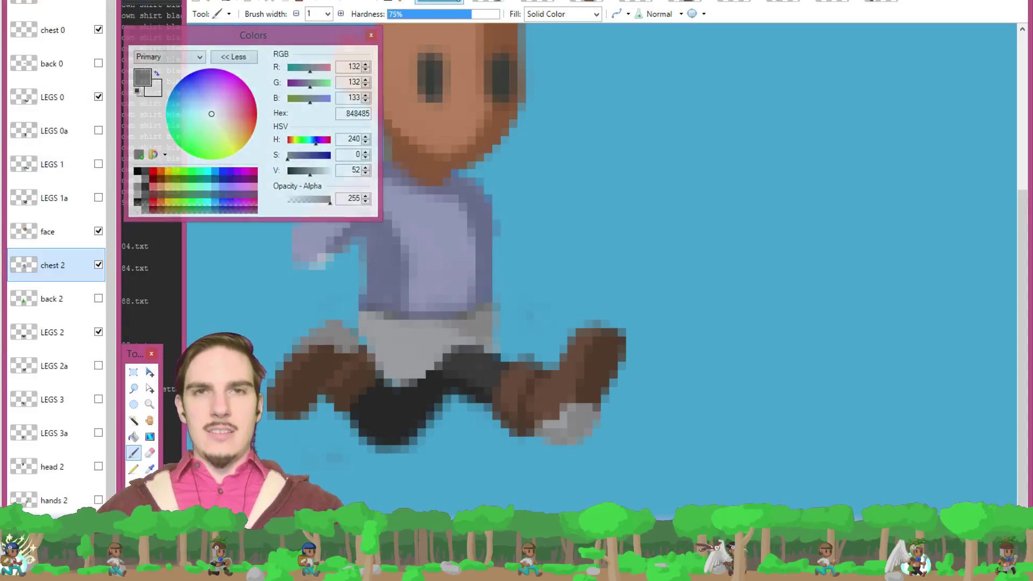
- Check the reference image of the teal leg with the raised brown boot and return to the character sprite
{"action": "left_click", "coordinate": [538, 2]}
{"action": "left_click", "coordinate": [471, 1]}
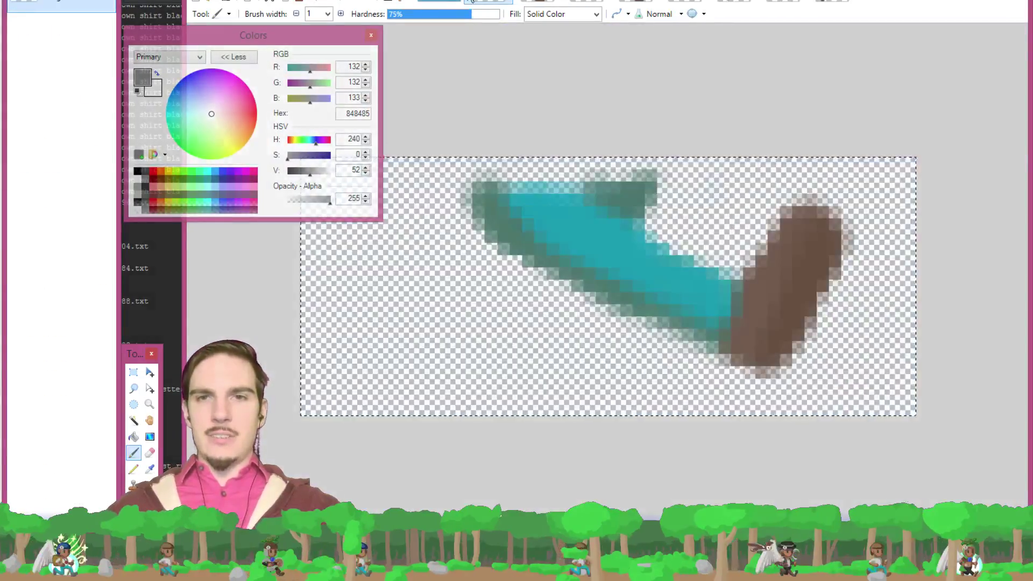
{"action": "left_click", "coordinate": [439, 1]}
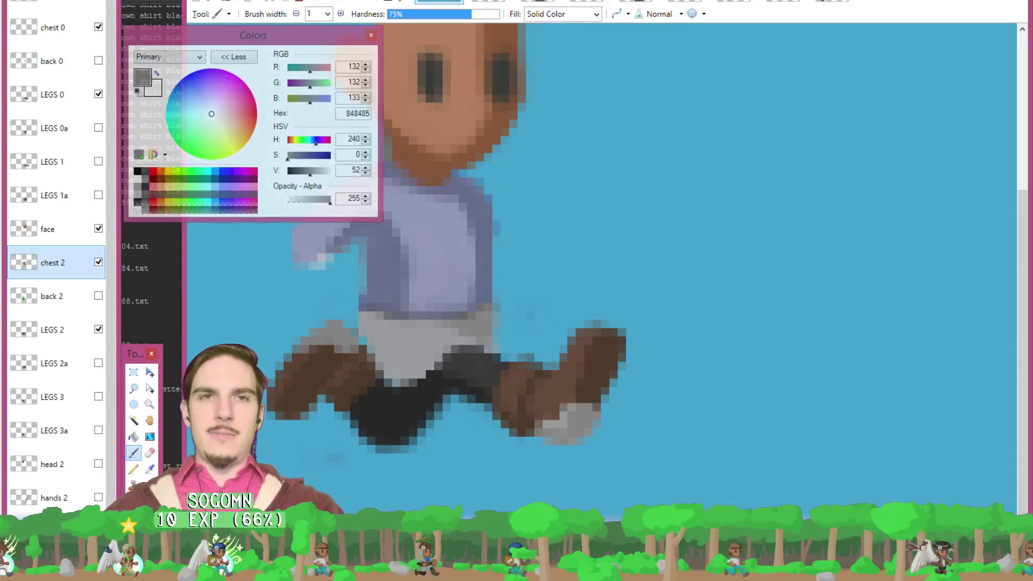
- Create a new 1318 × 958 pixel image and paste the screen capture of the sprite window into it
{"action": "key", "text": "alt+f"}
{"action": "key", "text": "n"}
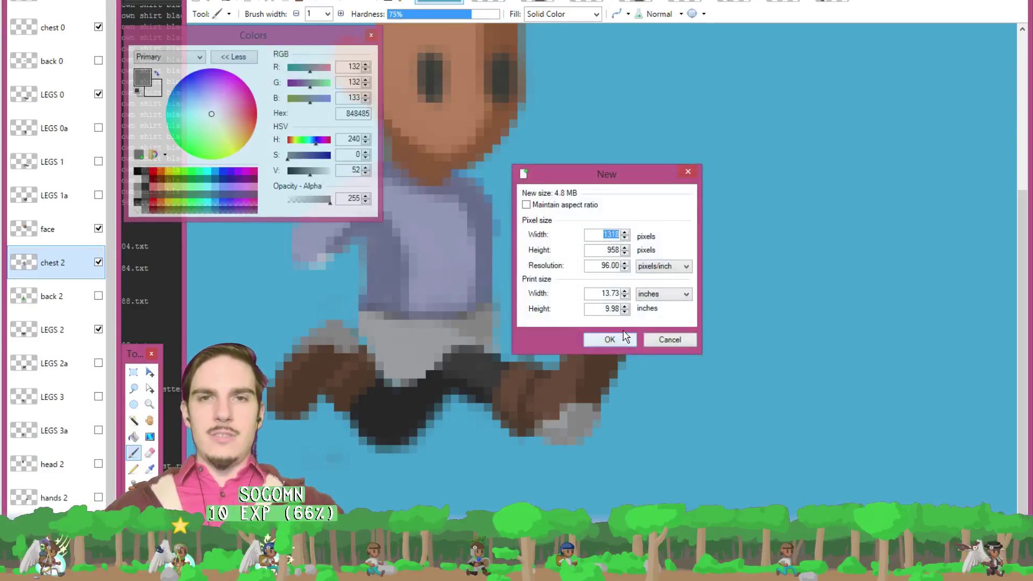
{"action": "left_click", "coordinate": [624, 341]}
{"action": "key", "text": "ctrl+v"}
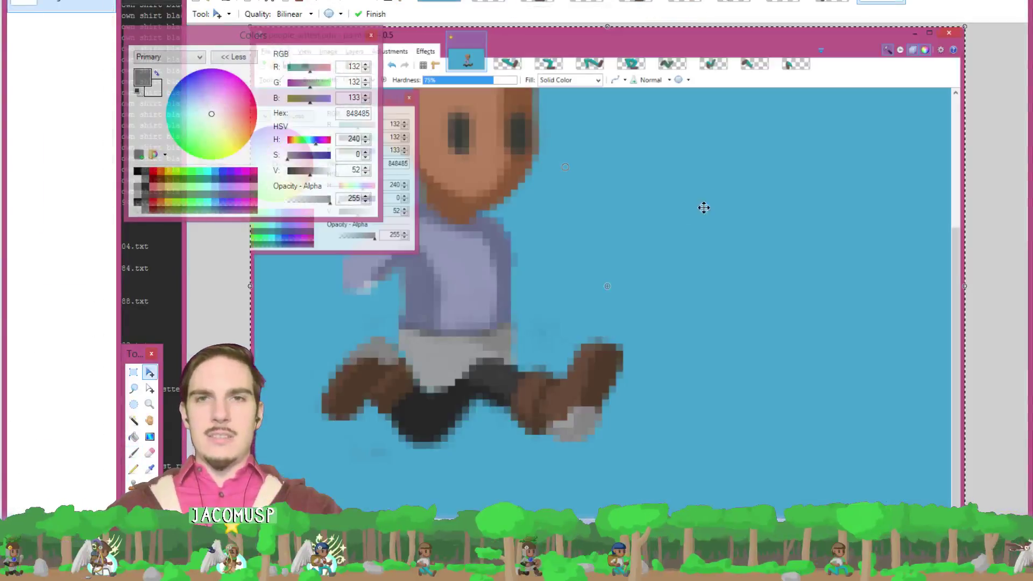
- Look through the open leg reference images and return to the running character sprite
{"action": "key", "text": "ctrl+Tab"}
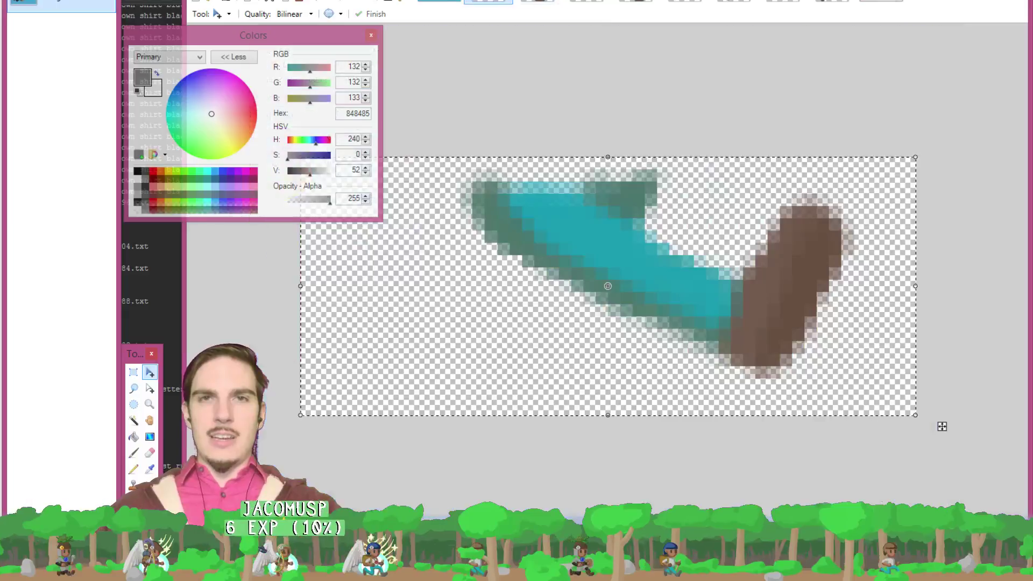
{"action": "key", "text": "ctrl+Tab"}
{"action": "key", "text": "ctrl+Tab"}
{"action": "key", "text": "ctrl+Tab"}
{"action": "key", "text": "ctrl+Tab"}
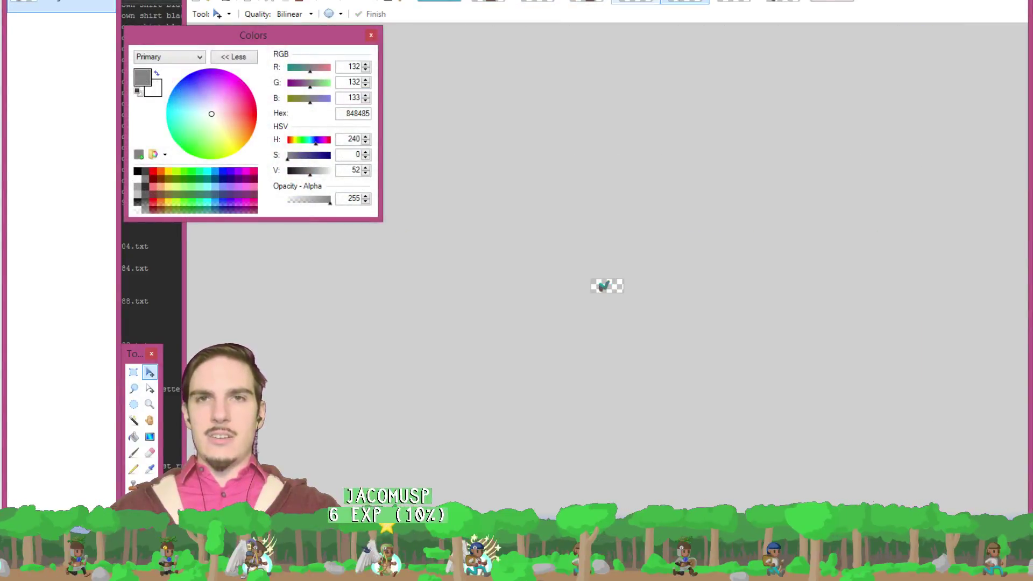
{"action": "key", "text": "ctrl+Tab"}
{"action": "key", "text": "ctrl+Tab"}
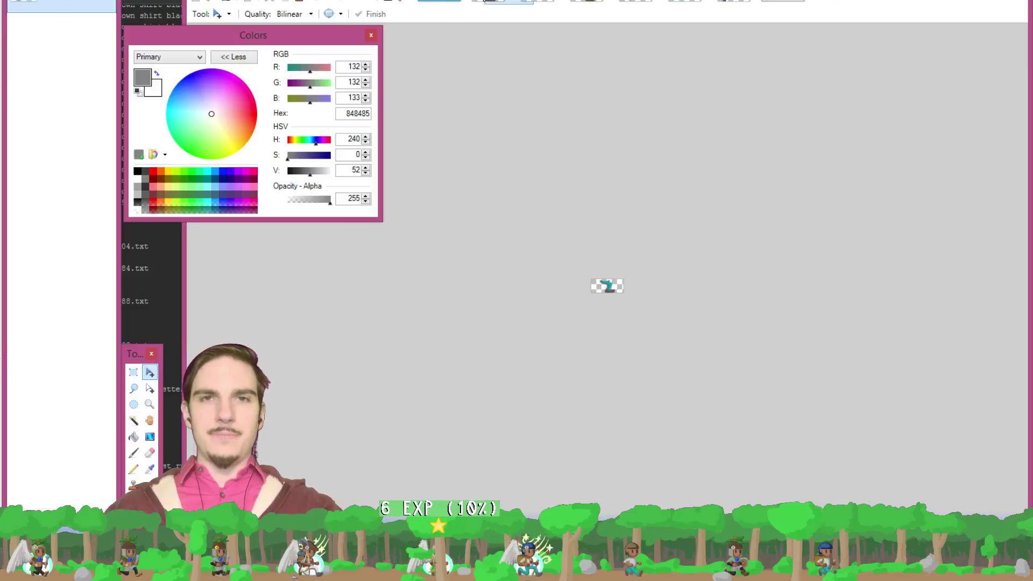
{"action": "key", "text": "ctrl+shift+Tab"}
{"action": "key", "text": "ctrl+shift+Tab"}
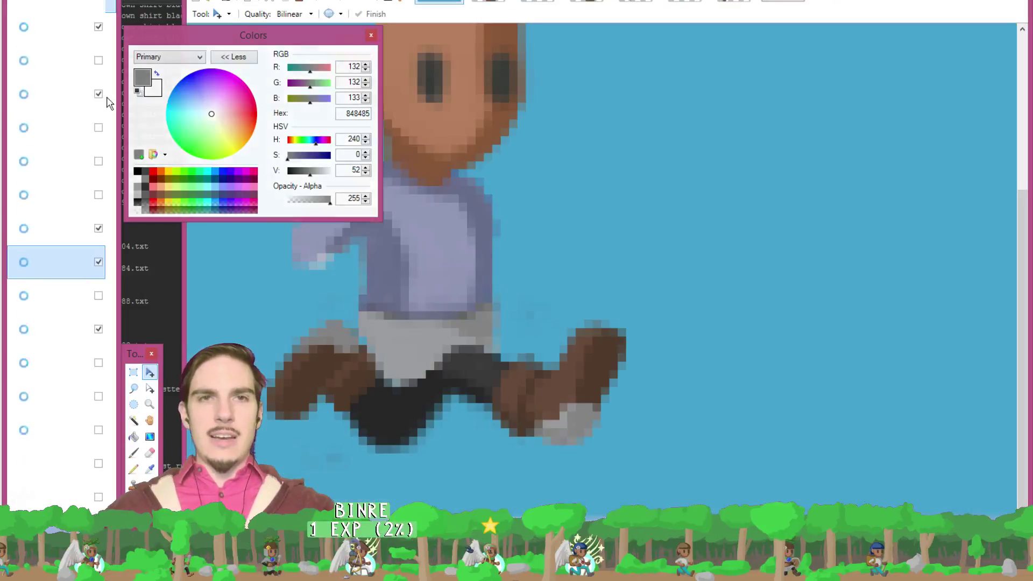
- Hide LEGS 0 and LEGS 2 and show LEGS 0a and LEGS 2a instead
{"action": "left_click", "coordinate": [98, 94]}
{"action": "left_click", "coordinate": [97, 127]}
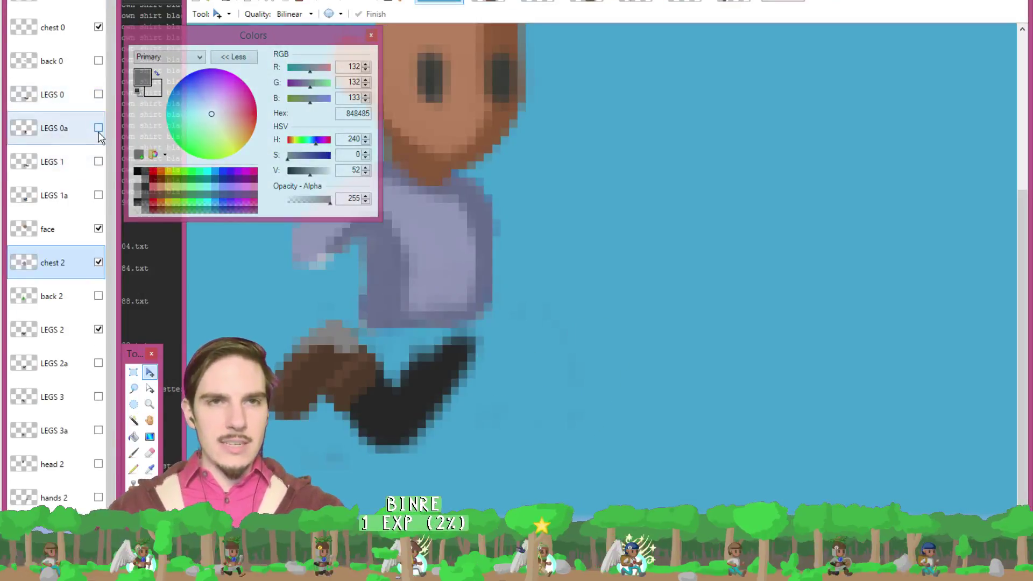
{"action": "left_click", "coordinate": [98, 329]}
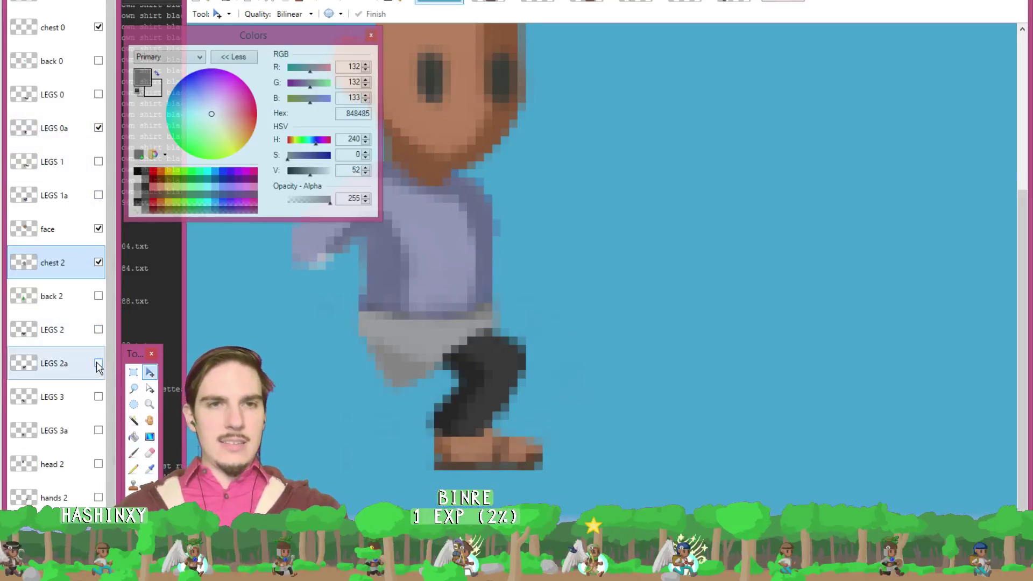
{"action": "left_click", "coordinate": [98, 362]}
- Paste the copied teal leg with its brown boot into a new layer above LEGS 0a and align it over the front leg
{"action": "left_click", "coordinate": [54, 127]}
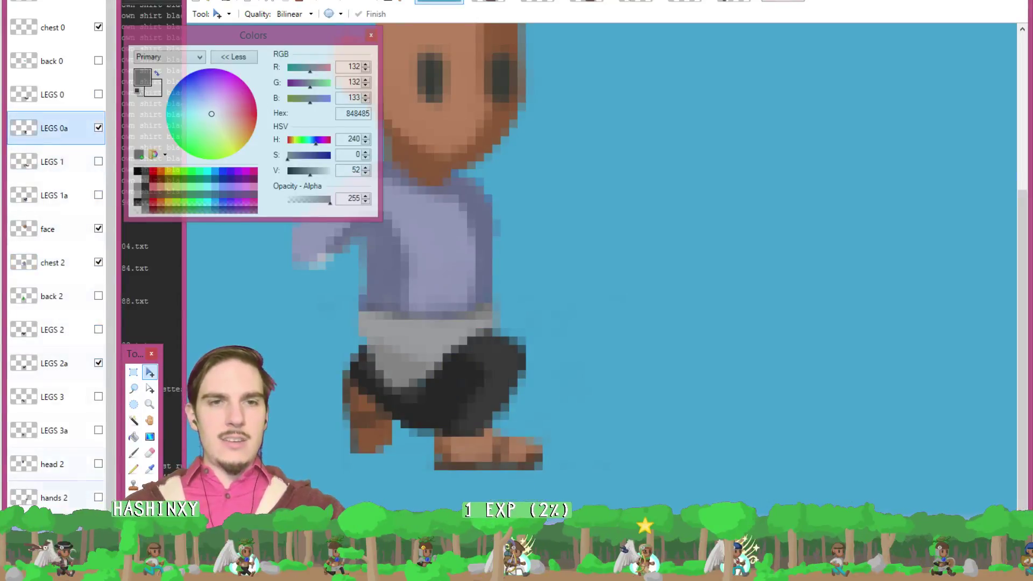
{"action": "key", "text": "ctrl+shift+v"}
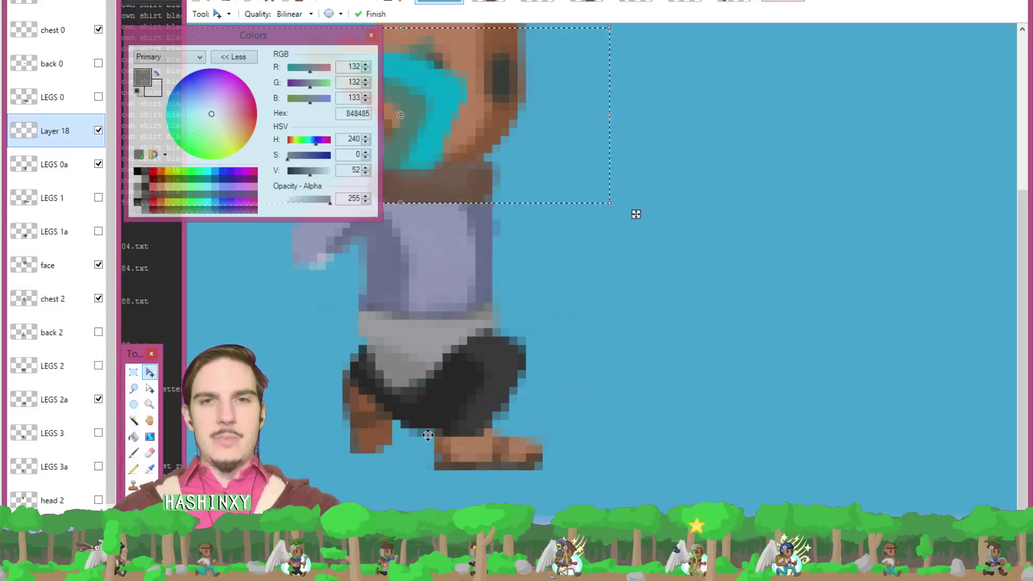
{"action": "left_click_drag", "start_coordinate": [638, 215], "coordinate": [694, 489]}
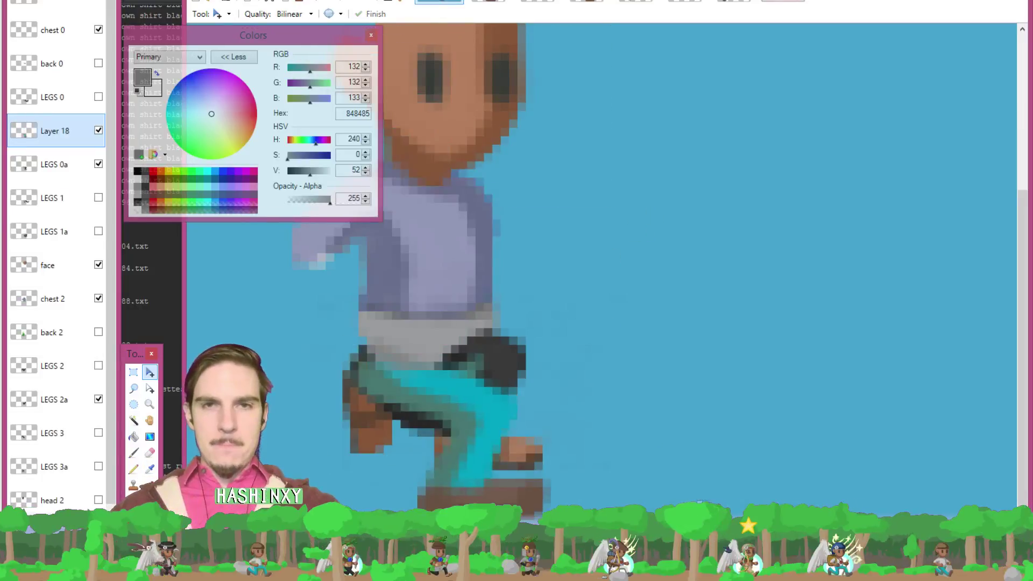
{"action": "key", "text": "Return"}
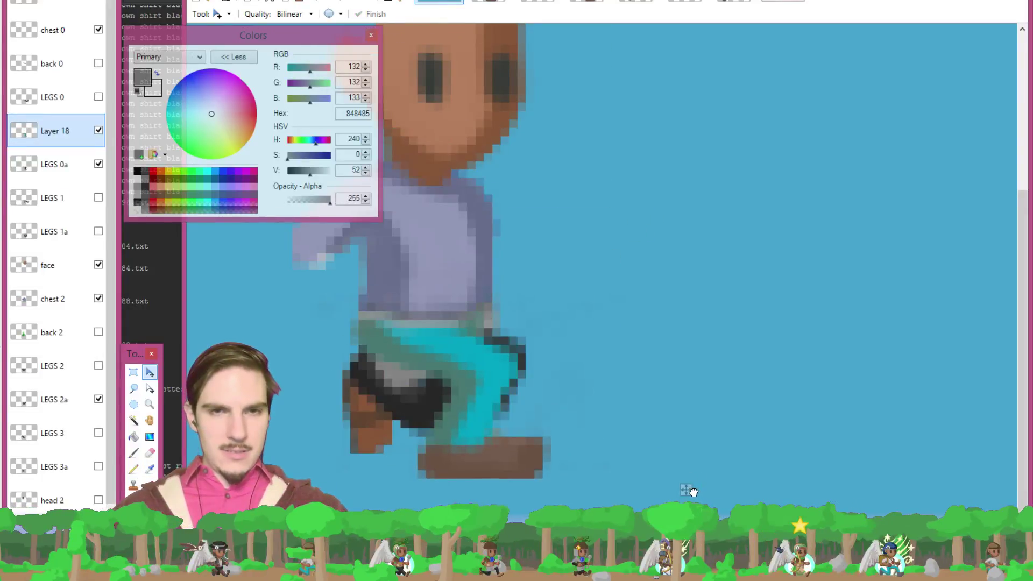
{"action": "key", "text": "ctrl+z"}
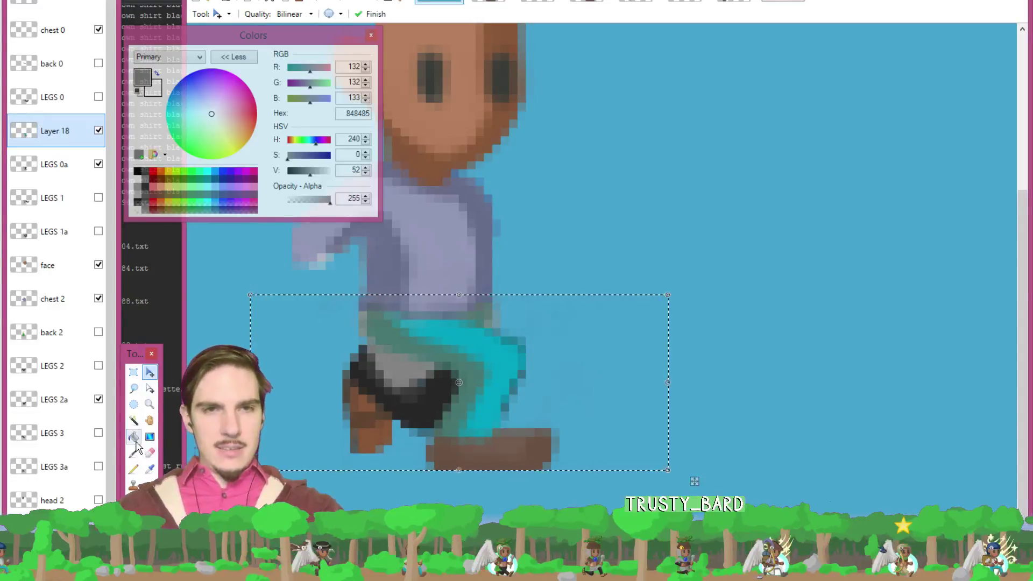
- Lasso and delete the teal trouser area of the pasted leg, leaving only the brown boot at the front foot
{"action": "left_click", "coordinate": [133, 388]}
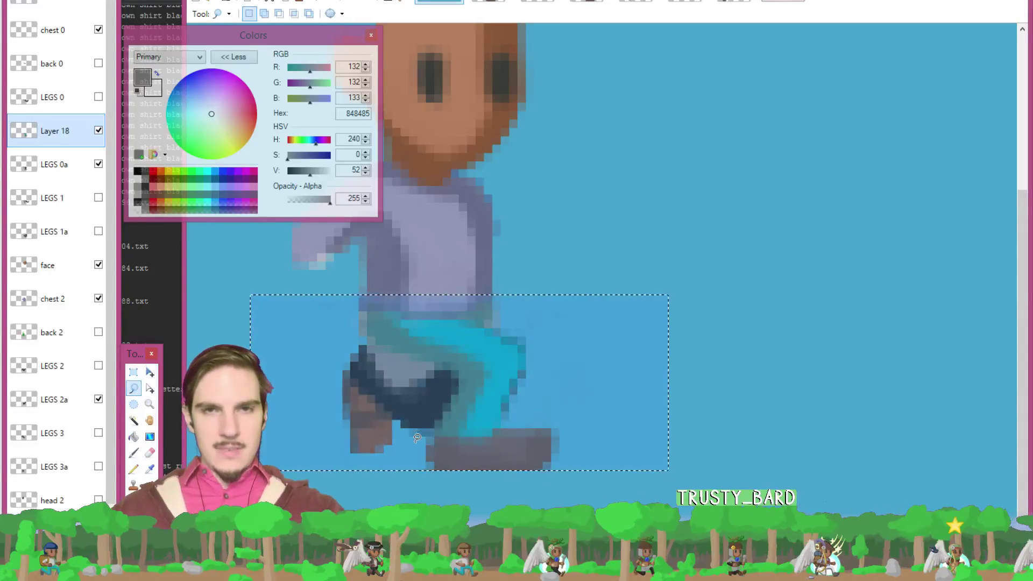
{"action": "left_click", "coordinate": [417, 442]}
{"action": "mouse_move", "coordinate": [456, 437]}
{"action": "left_mouse_down"}
{"action": "mouse_move", "coordinate": [502, 441]}
{"action": "mouse_move", "coordinate": [522, 427]}
{"action": "mouse_move", "coordinate": [549, 364]}
{"action": "mouse_move", "coordinate": [519, 299]}
{"action": "mouse_move", "coordinate": [389, 271]}
{"action": "mouse_move", "coordinate": [315, 310]}
{"action": "mouse_move", "coordinate": [316, 336]}
{"action": "left_mouse_up"}
{"action": "left_click", "coordinate": [401, 364]}
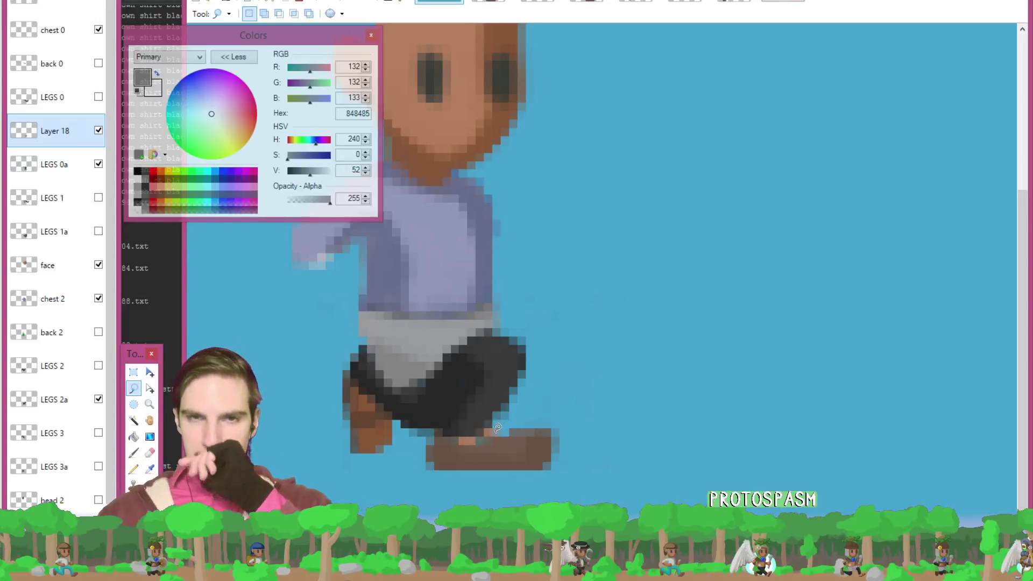
{"action": "left_click_drag", "start_coordinate": [476, 445], "coordinate": [472, 415]}
{"action": "left_click", "coordinate": [473, 415]}
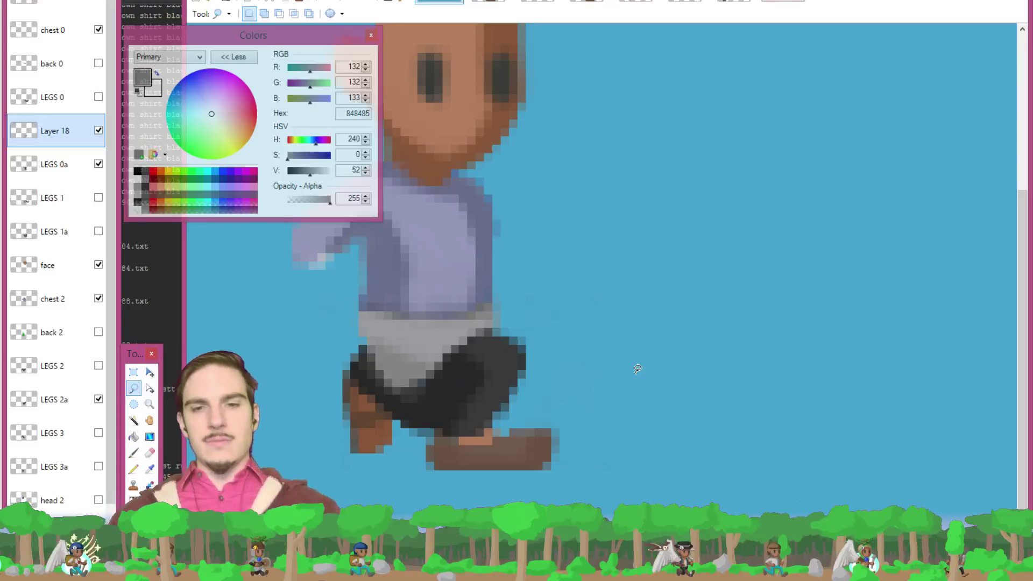
- Sample dark brown 4F3A2B from the boot in the reference capture and fill the pasted boot's toe with it
{"action": "key", "text": "k"}
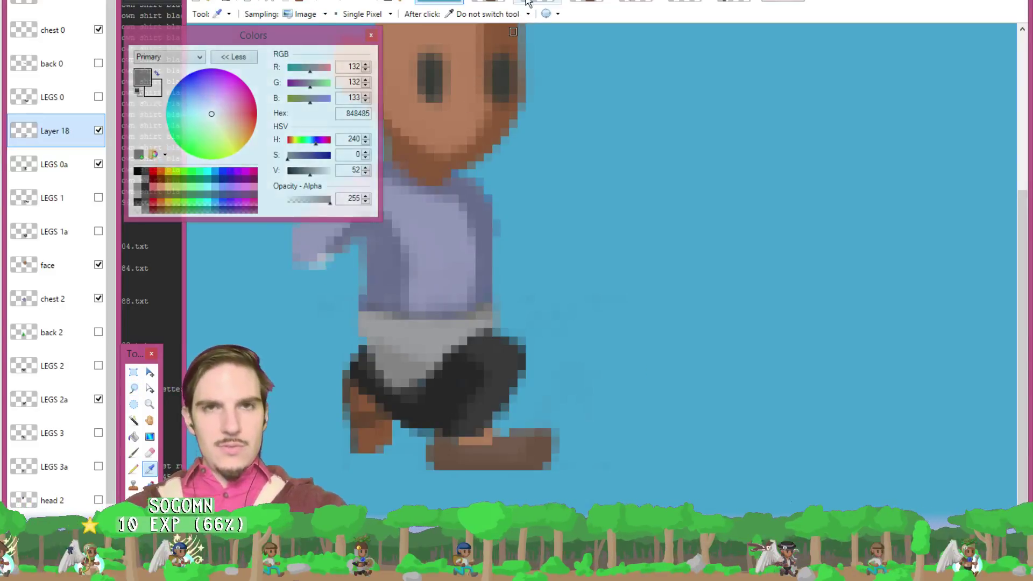
{"action": "key", "text": "alt+Tab"}
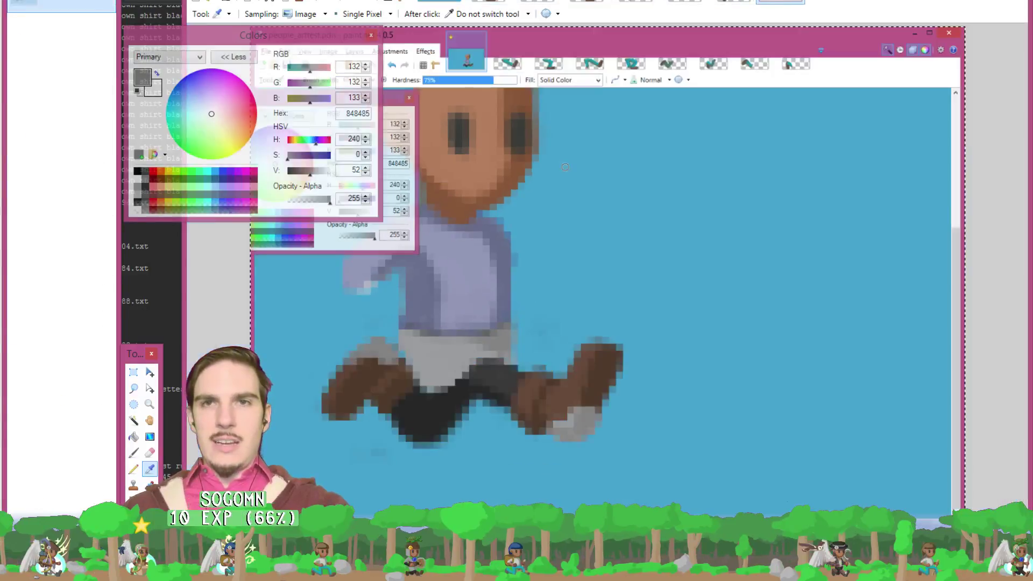
{"action": "left_click", "coordinate": [567, 394]}
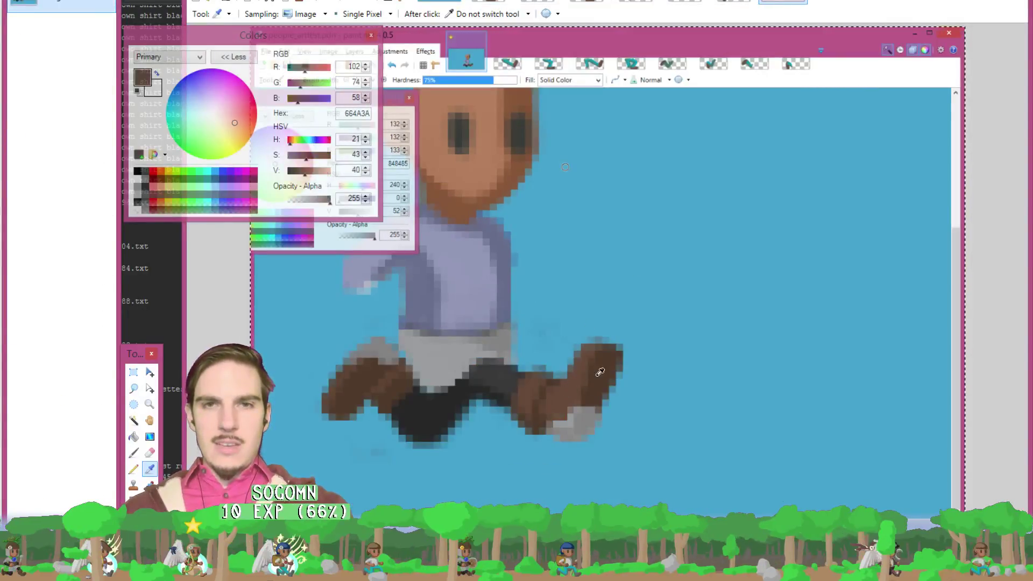
{"action": "left_click", "coordinate": [566, 398]}
{"action": "key", "text": "b"}
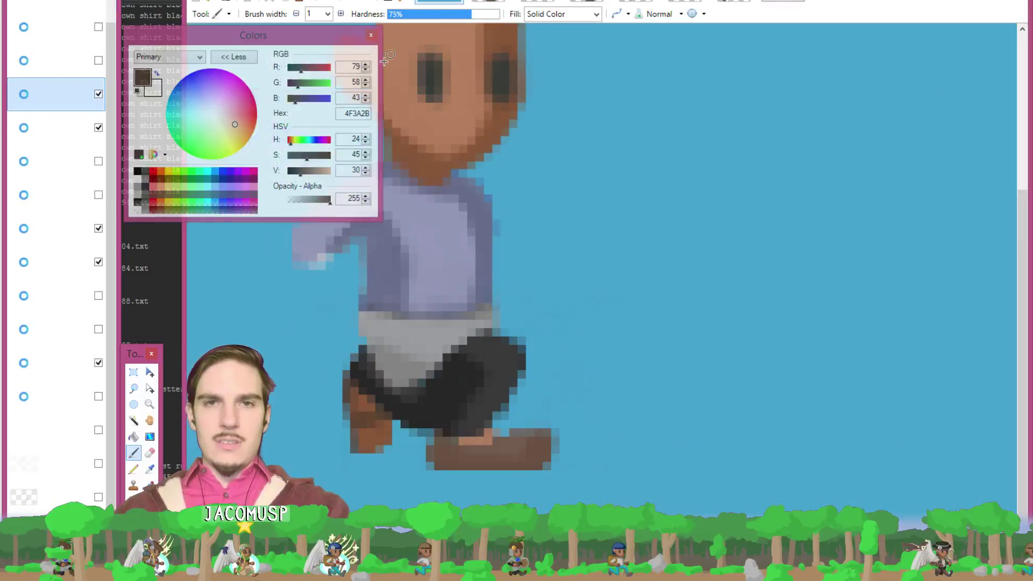
{"action": "left_click", "coordinate": [133, 437]}
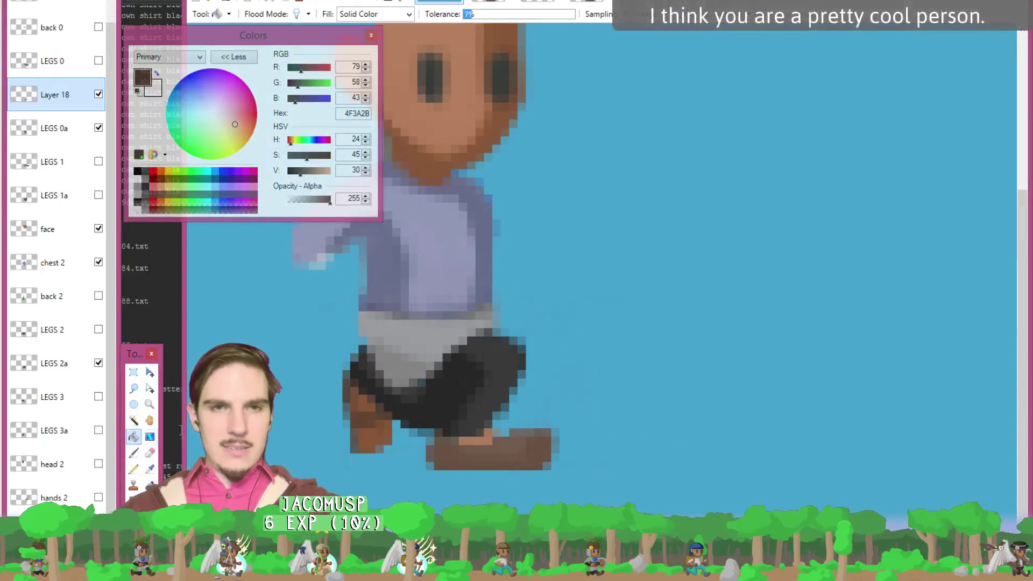
{"action": "left_click", "coordinate": [527, 456]}
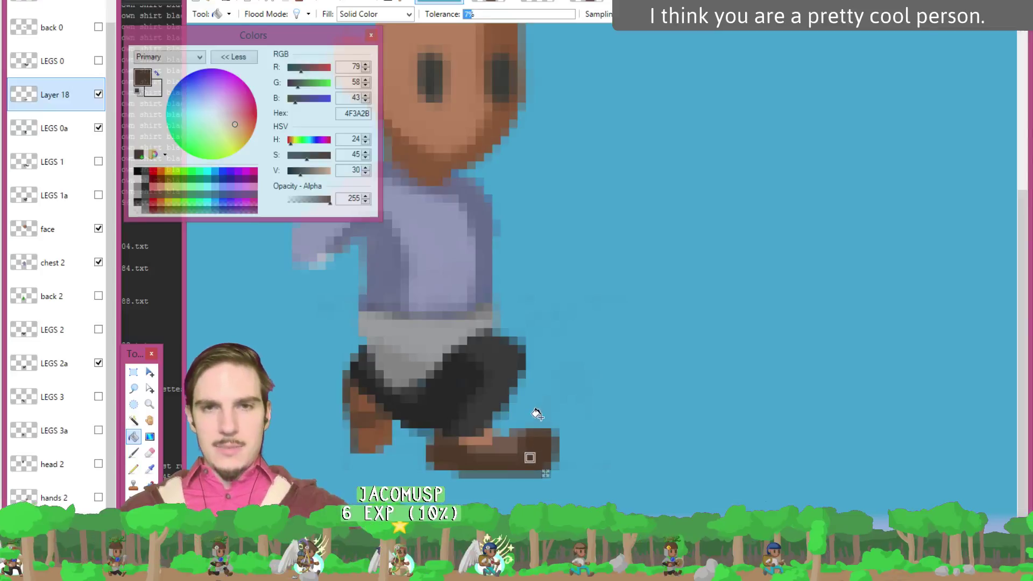
- Sample the lighter boot brown 664A3A from the reference capture and return to the sprite with the Paintbrush at width 1
{"action": "key", "text": "e"}
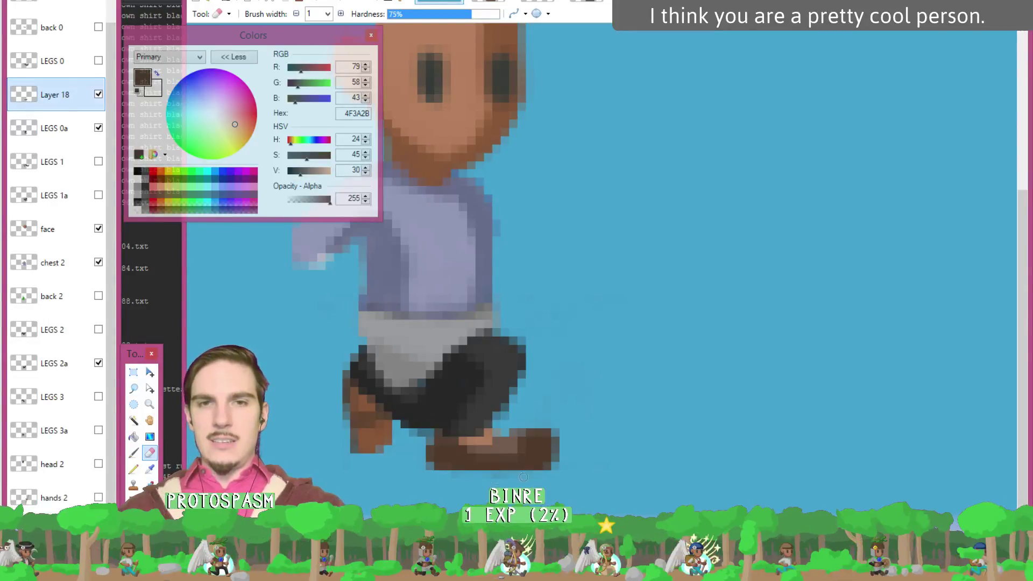
{"action": "key", "text": "k"}
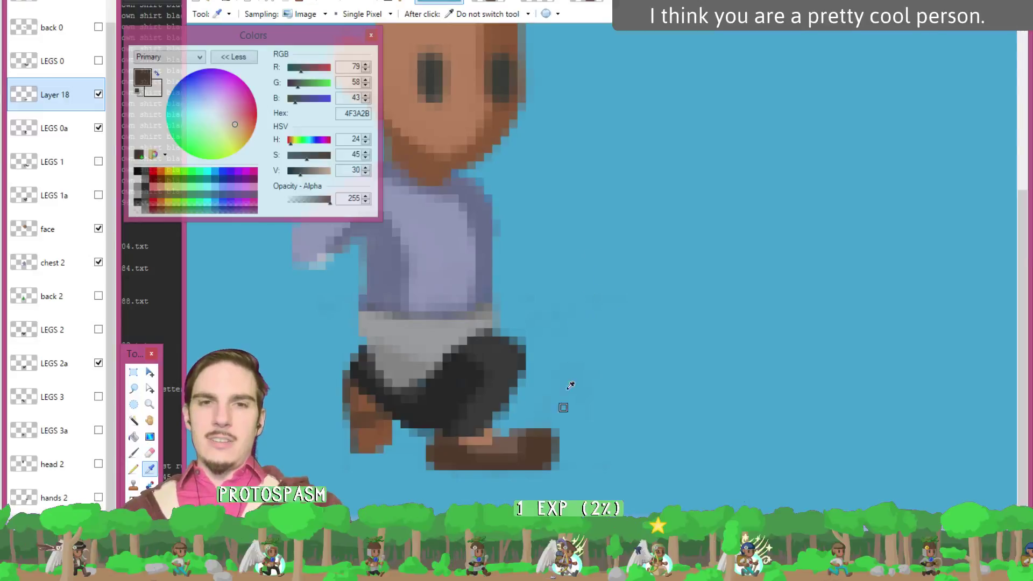
{"action": "key", "text": "b"}
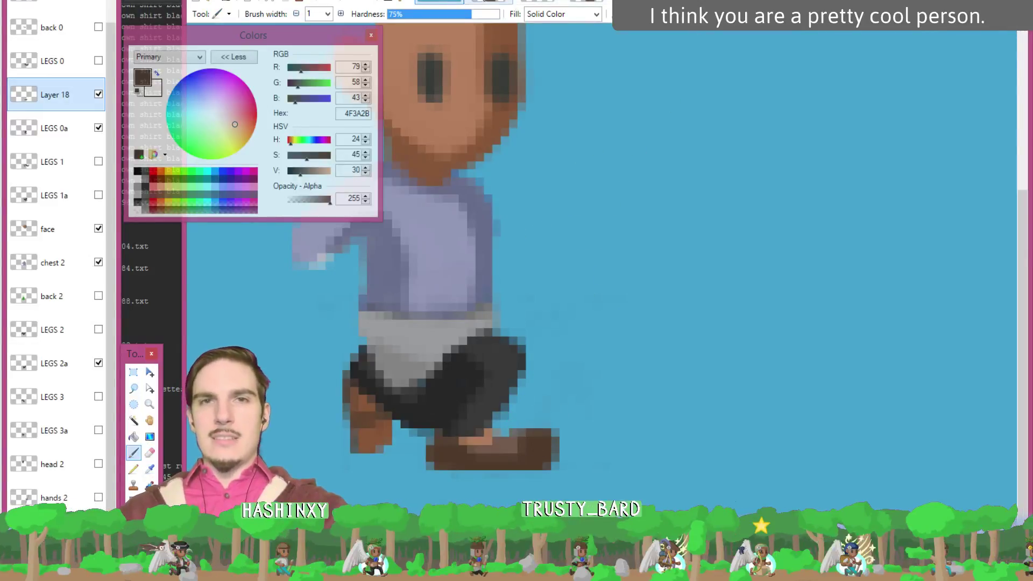
{"action": "key", "text": "alt+Tab"}
{"action": "key", "text": "k"}
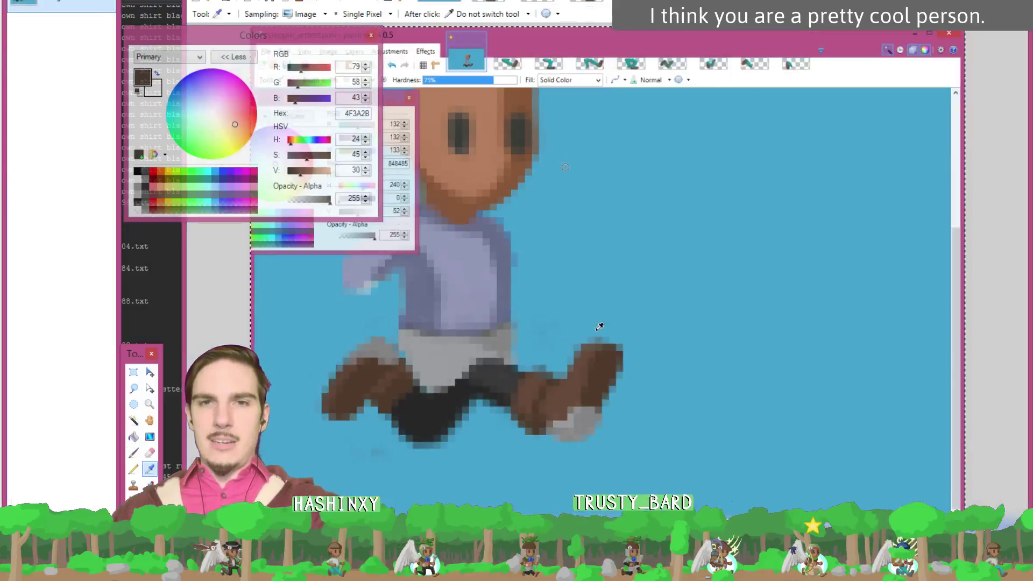
{"action": "left_click", "coordinate": [568, 380]}
{"action": "key", "text": "alt+Tab"}
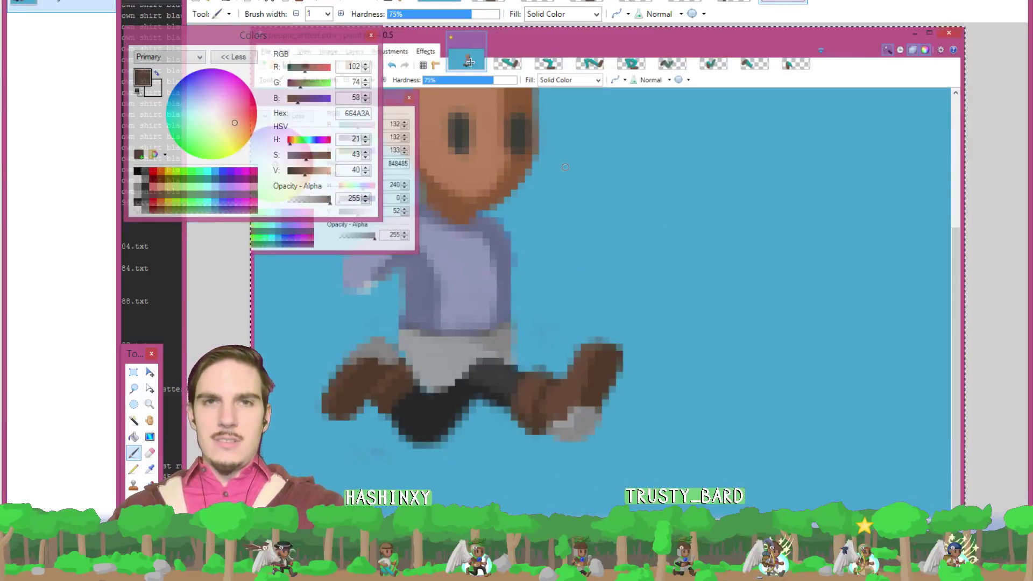
{"action": "key", "text": "ctrl+z"}
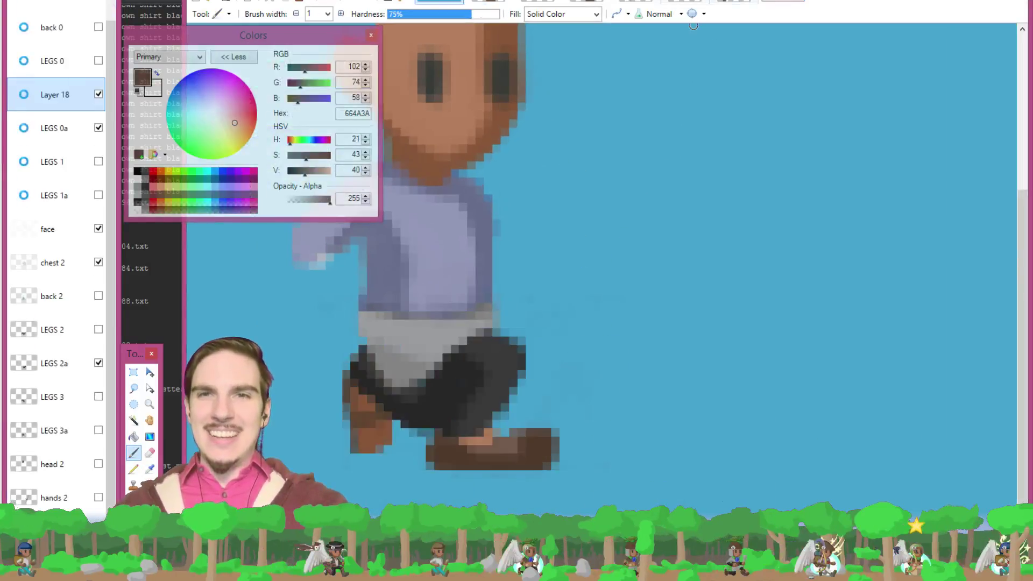
{"action": "key", "text": "alt+Tab"}
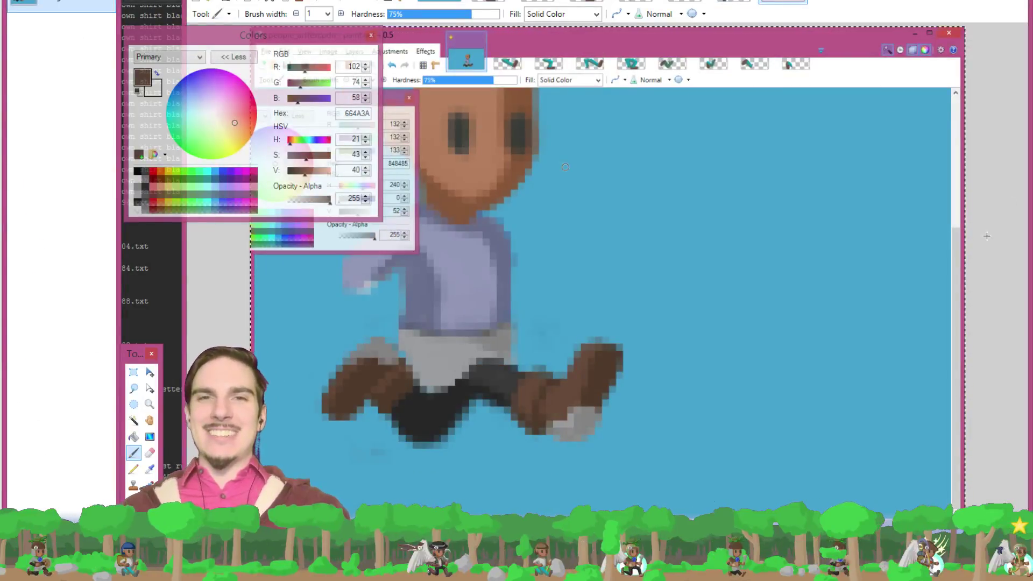
{"action": "key", "text": "super+Up"}
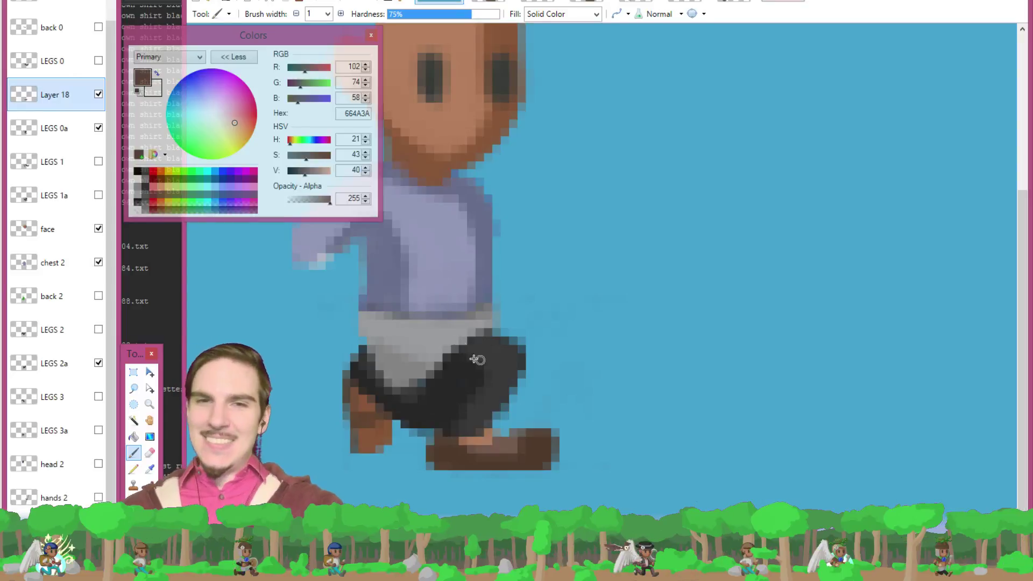
- Paint the boot's shaft up the front shin in brown 664A3A and shade its folds with dark brown 4F3A2B
{"action": "key", "text": "k"}
{"action": "key", "text": "ctrl+Tab"}
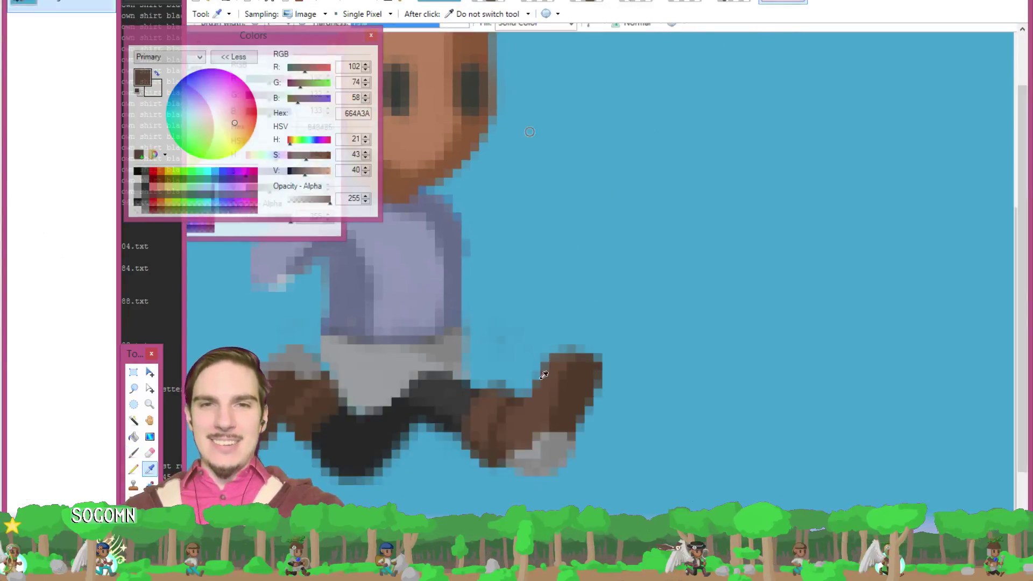
{"action": "key", "text": "b"}
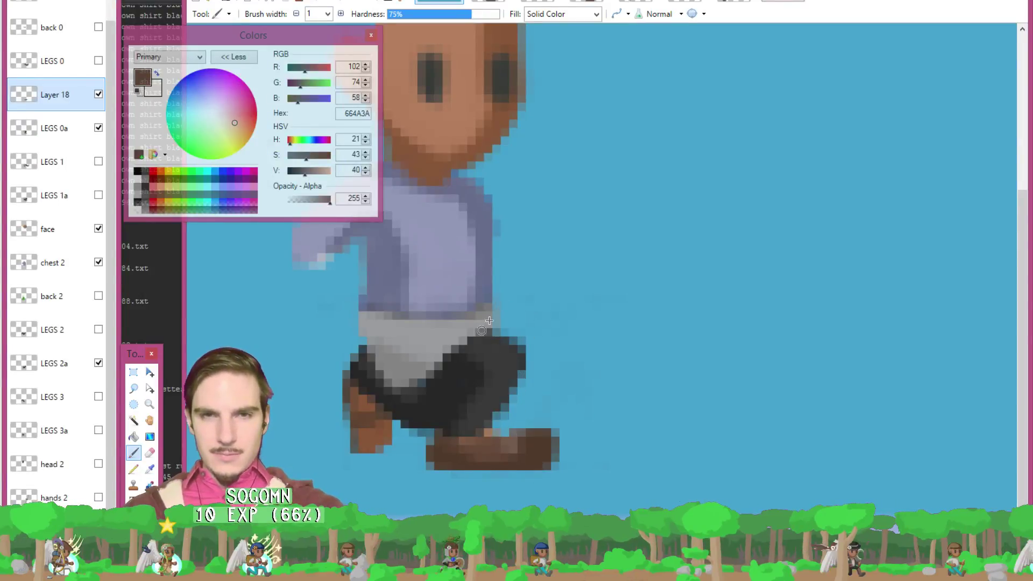
{"action": "mouse_move", "coordinate": [476, 445]}
{"action": "left_mouse_down"}
{"action": "mouse_move", "coordinate": [503, 450]}
{"action": "mouse_move", "coordinate": [494, 436]}
{"action": "left_mouse_up"}
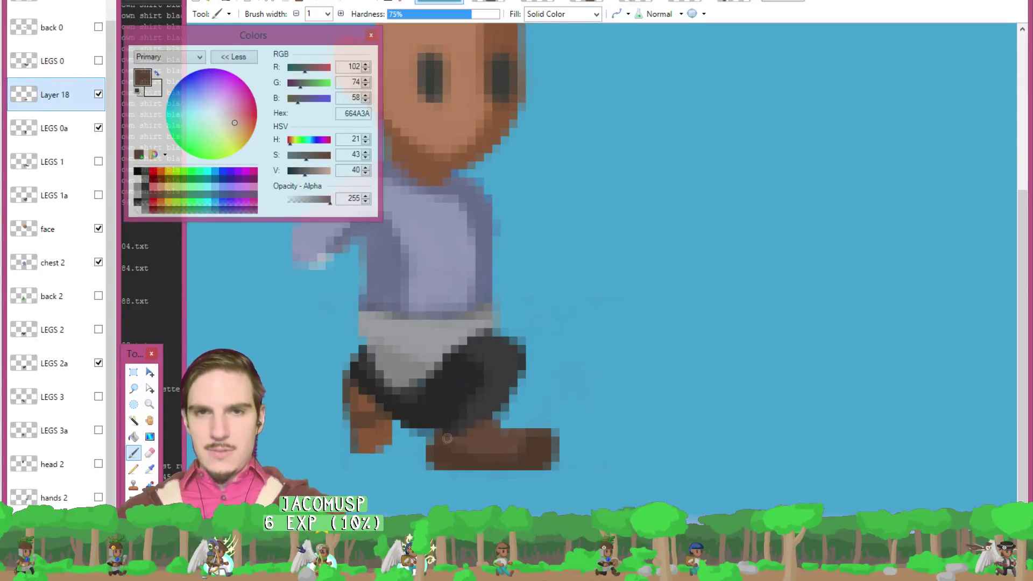
{"action": "mouse_move", "coordinate": [469, 422]}
{"action": "left_mouse_down"}
{"action": "mouse_move", "coordinate": [467, 410]}
{"action": "mouse_move", "coordinate": [449, 426]}
{"action": "mouse_move", "coordinate": [487, 411]}
{"action": "mouse_move", "coordinate": [475, 423]}
{"action": "left_mouse_up"}
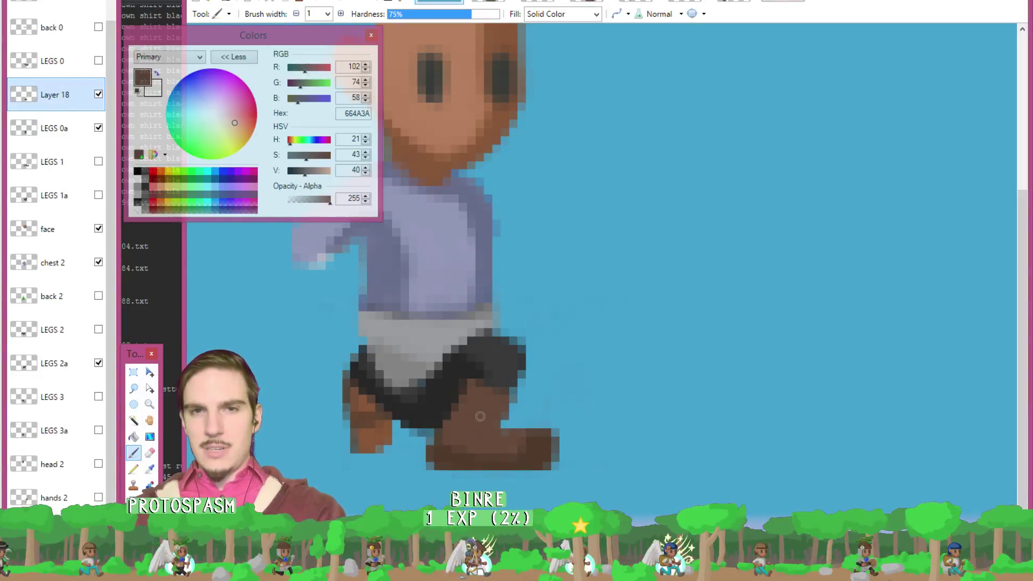
{"action": "left_click_drag", "start_coordinate": [459, 391], "coordinate": [444, 401]}
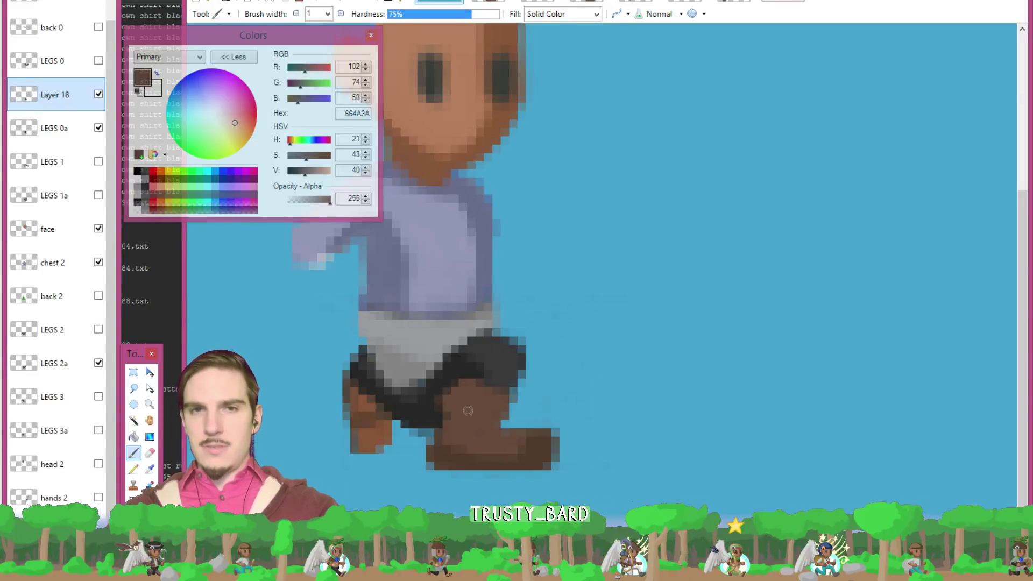
{"action": "left_click", "coordinate": [544, 437], "text": "ctrl"}
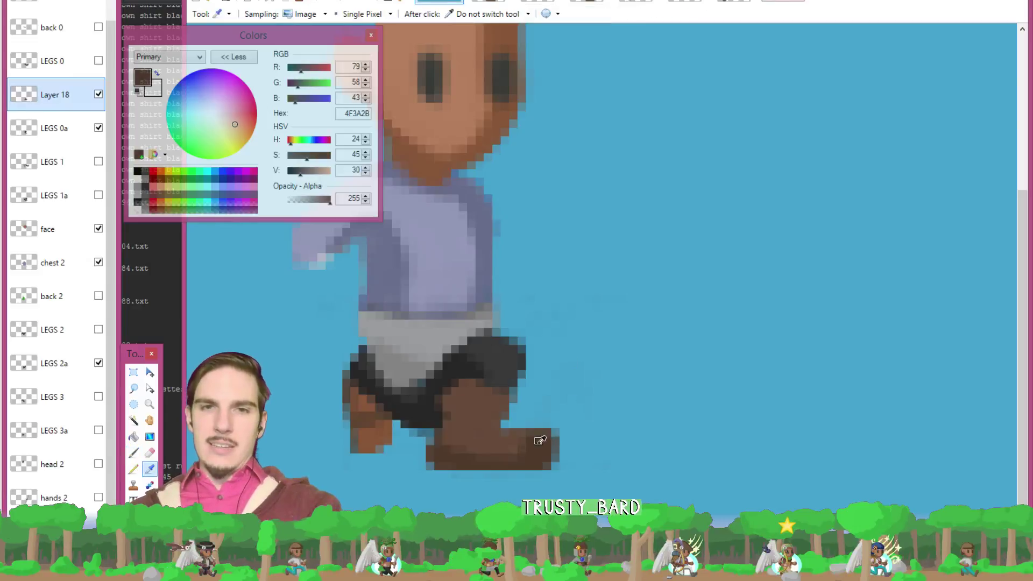
{"action": "left_click_drag", "start_coordinate": [472, 424], "coordinate": [495, 429]}
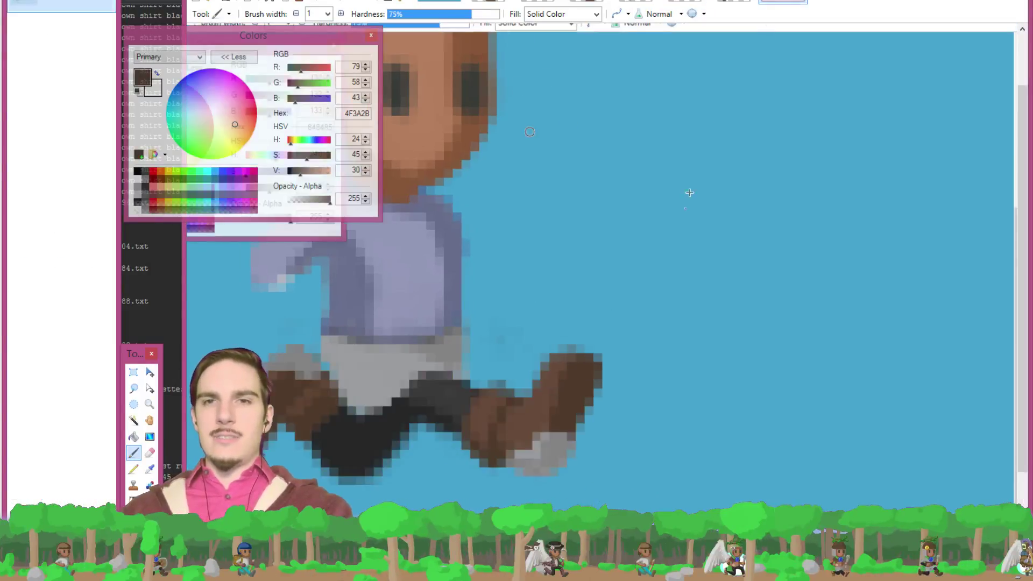
- Sample grey 848485 from the reference boot's heel and paint a metal heel on the front boot
{"action": "key", "text": "k"}
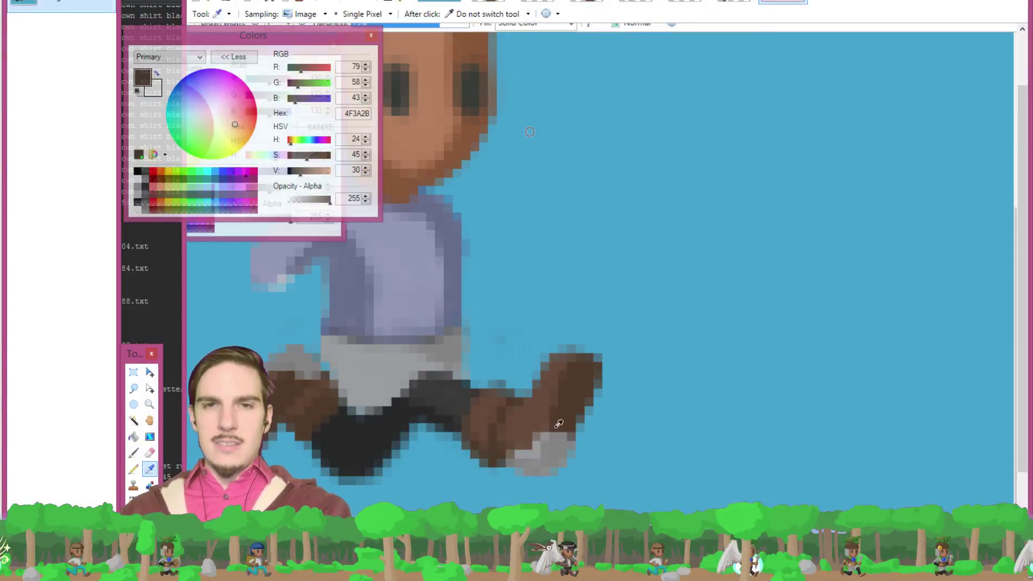
{"action": "left_click", "coordinate": [560, 439]}
{"action": "key", "text": "b"}
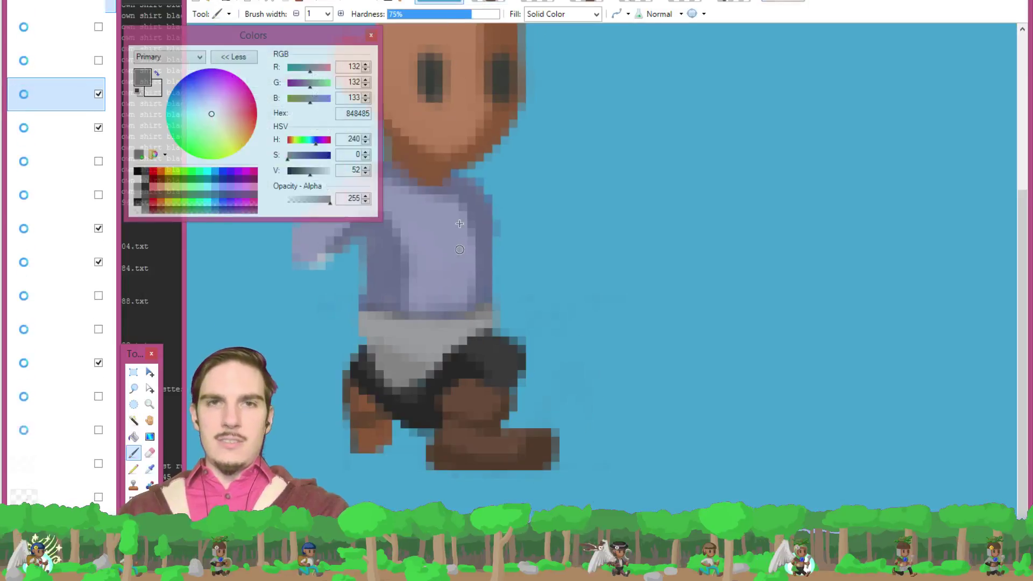
{"action": "mouse_move", "coordinate": [436, 444]}
{"action": "left_mouse_down"}
{"action": "mouse_move", "coordinate": [434, 458]}
{"action": "mouse_move", "coordinate": [458, 464]}
{"action": "left_mouse_up"}
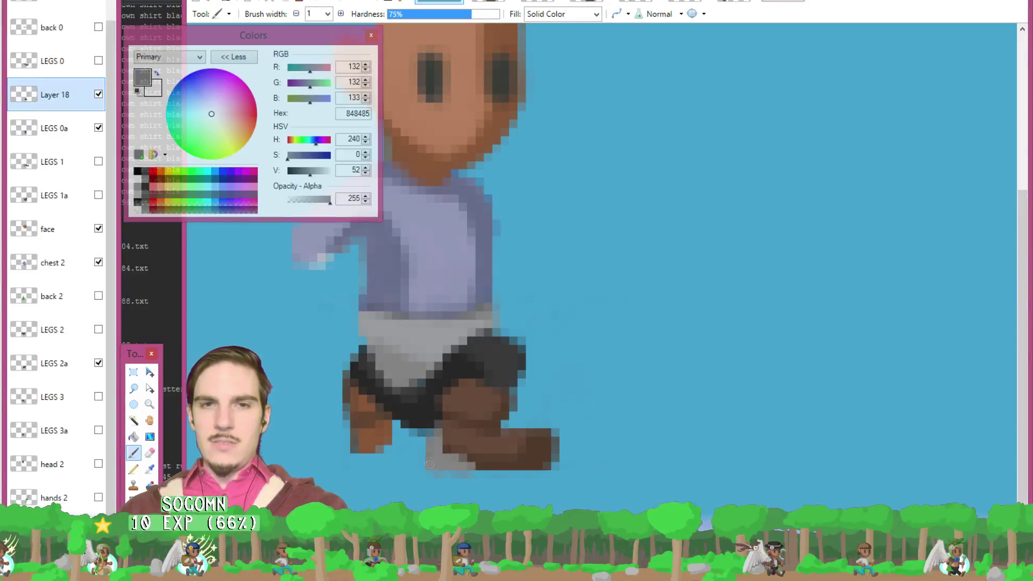
{"action": "key", "text": "e"}
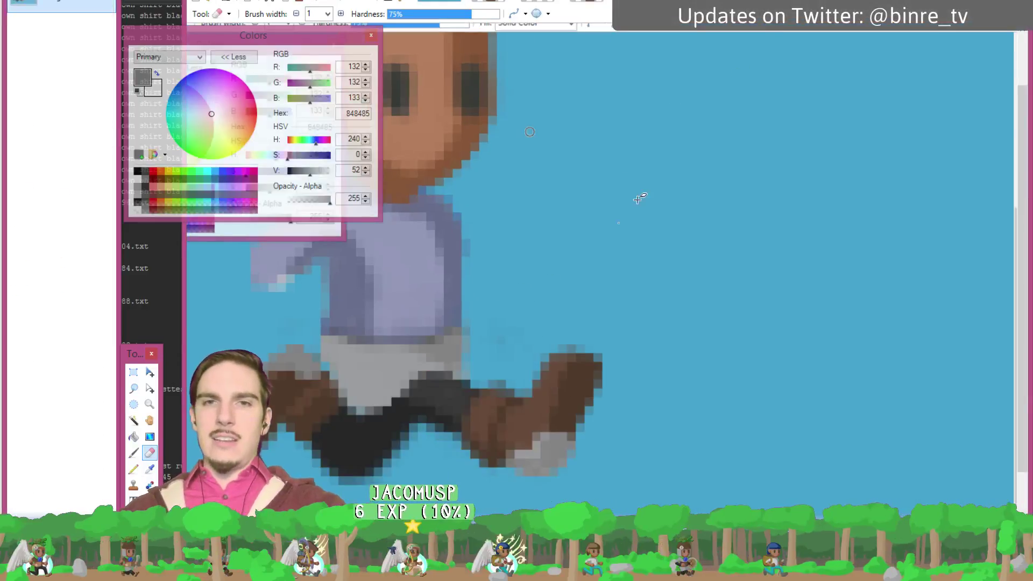
- Sample light grey 989B9D from the reference capture's boot heel and paint highlights on the front boot's metal heel
{"action": "left_click", "coordinate": [533, 452]}
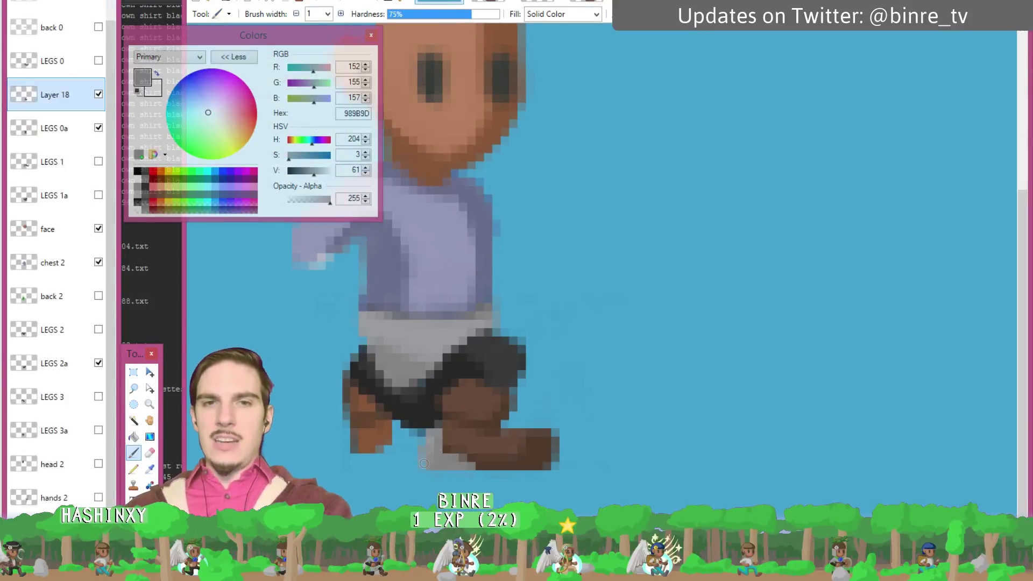
{"action": "key", "text": "ctrl"}
{"action": "left_click_drag", "start_coordinate": [441, 415], "coordinate": [429, 450]}
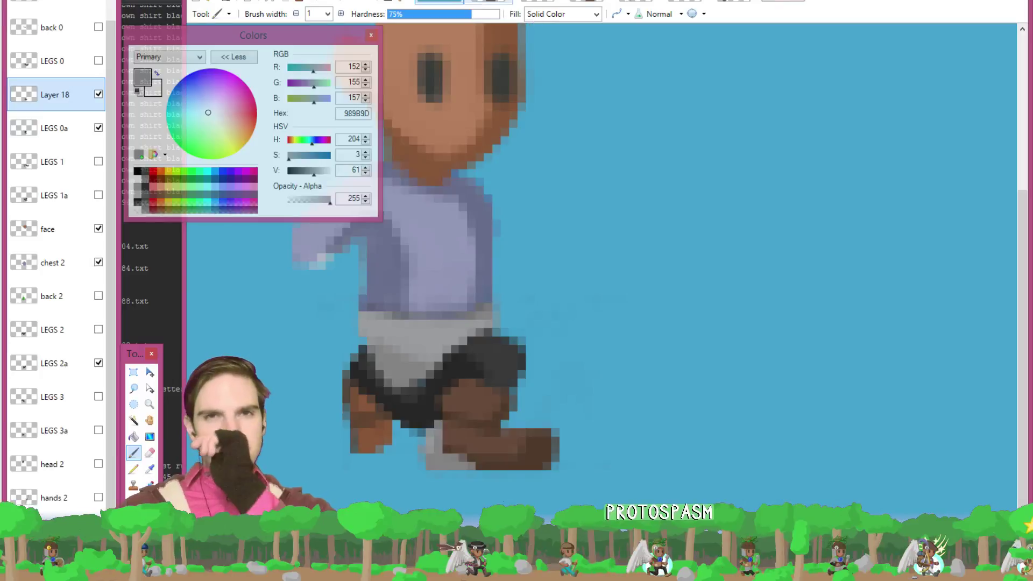
- Copy the back leg with its boot from its source image and merge the finished front boot layer down into LEGS 0a
{"action": "left_click", "coordinate": [496, 1]}
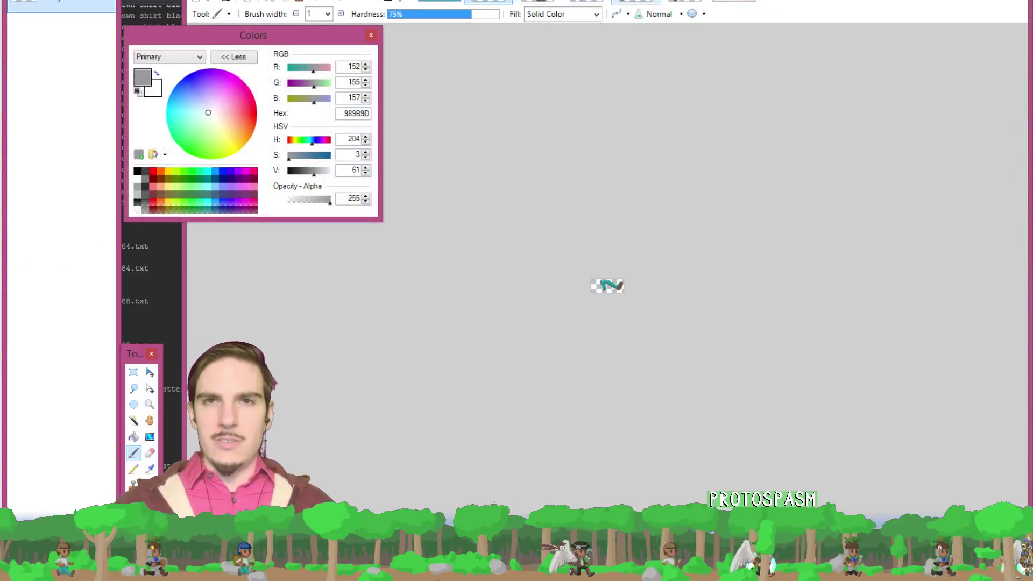
{"action": "left_click", "coordinate": [586, 1]}
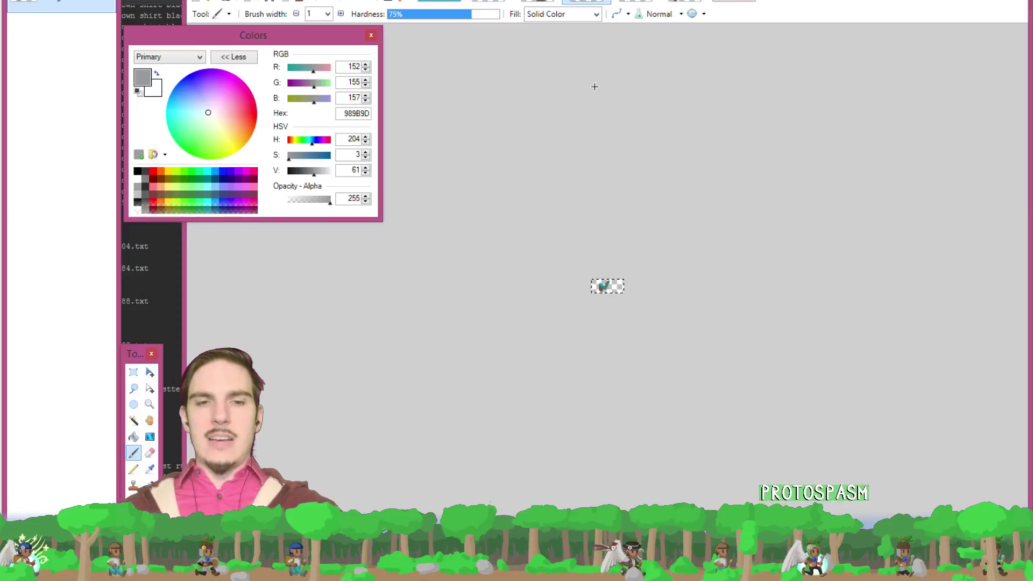
{"action": "left_click", "coordinate": [439, 2]}
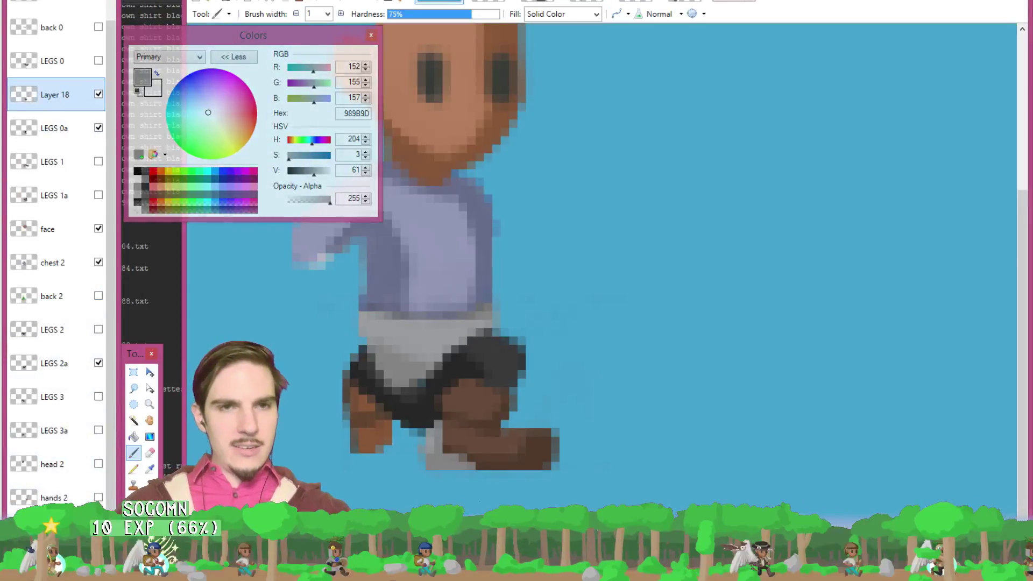
{"action": "key", "text": "ctrl+m"}
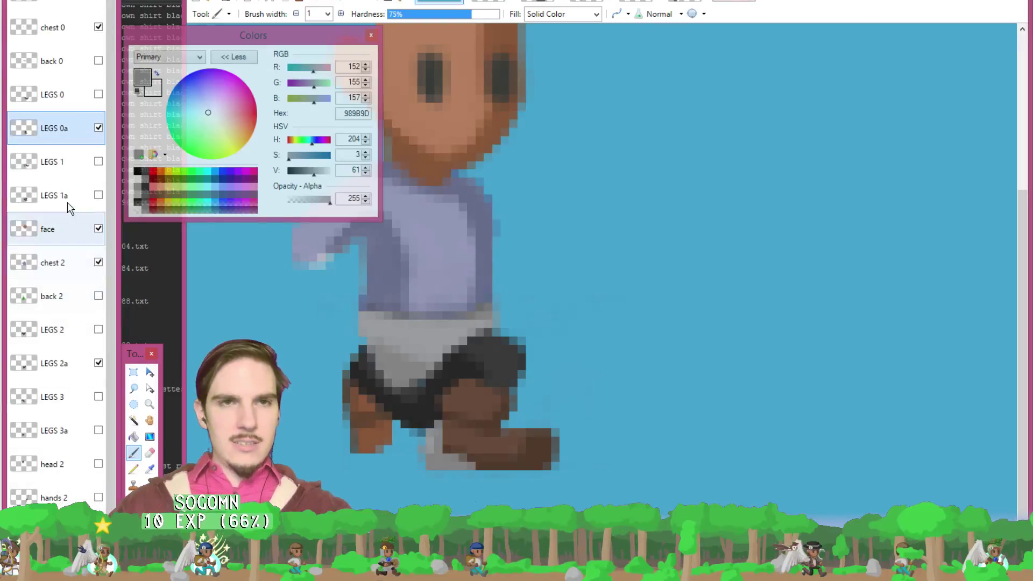
- Paste the copied leg as a new layer above LEGS 2a and align it over the sprite's back leg
{"action": "left_click", "coordinate": [67, 368]}
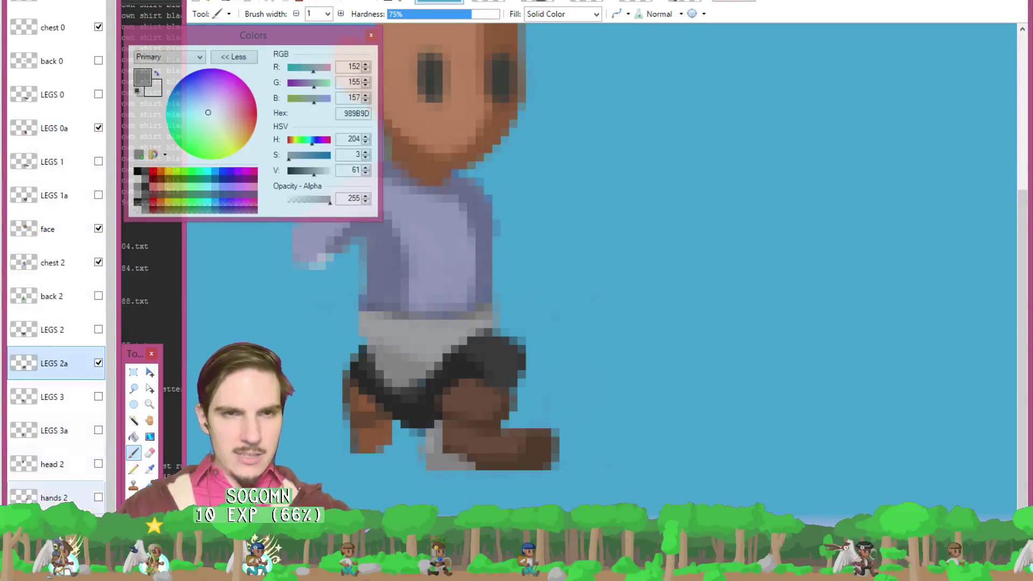
{"action": "key", "text": "ctrl+shift+v"}
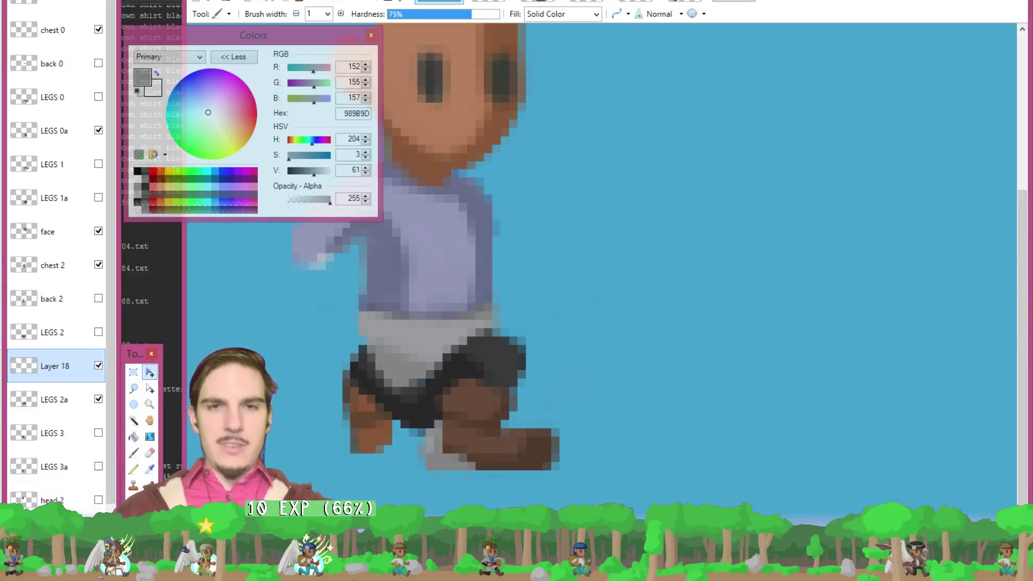
{"action": "left_click_drag", "start_coordinate": [634, 215], "coordinate": [692, 480]}
{"action": "key", "text": "ctrl+d"}
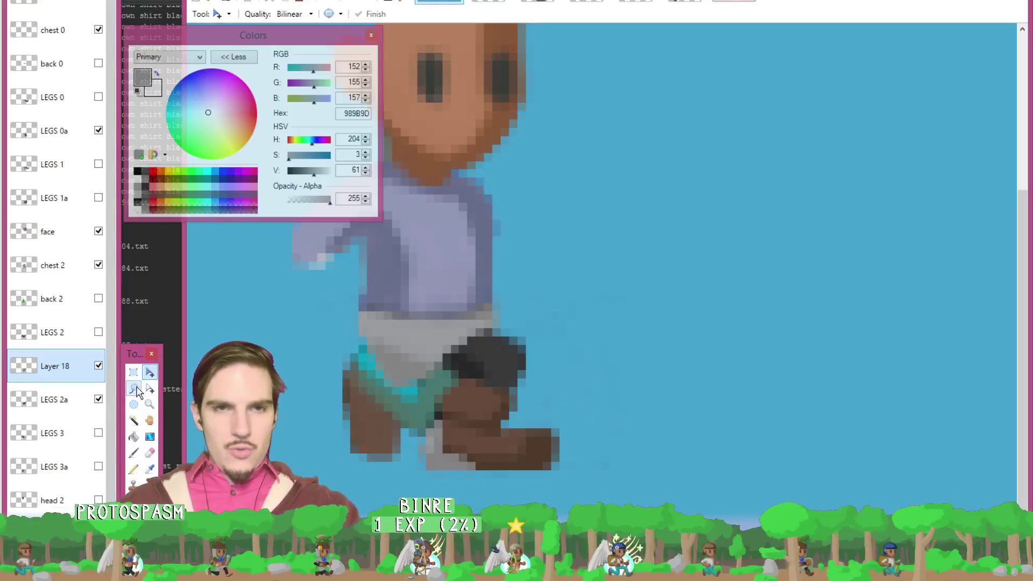
- Lasso and delete the teal trouser parts of the pasted leg so that only the boot remains
{"action": "key", "text": "z"}
{"action": "mouse_move", "coordinate": [356, 357]}
{"action": "left_mouse_down"}
{"action": "mouse_move", "coordinate": [368, 399]}
{"action": "mouse_move", "coordinate": [435, 435]}
{"action": "mouse_move", "coordinate": [471, 345]}
{"action": "mouse_move", "coordinate": [356, 345]}
{"action": "left_mouse_up"}
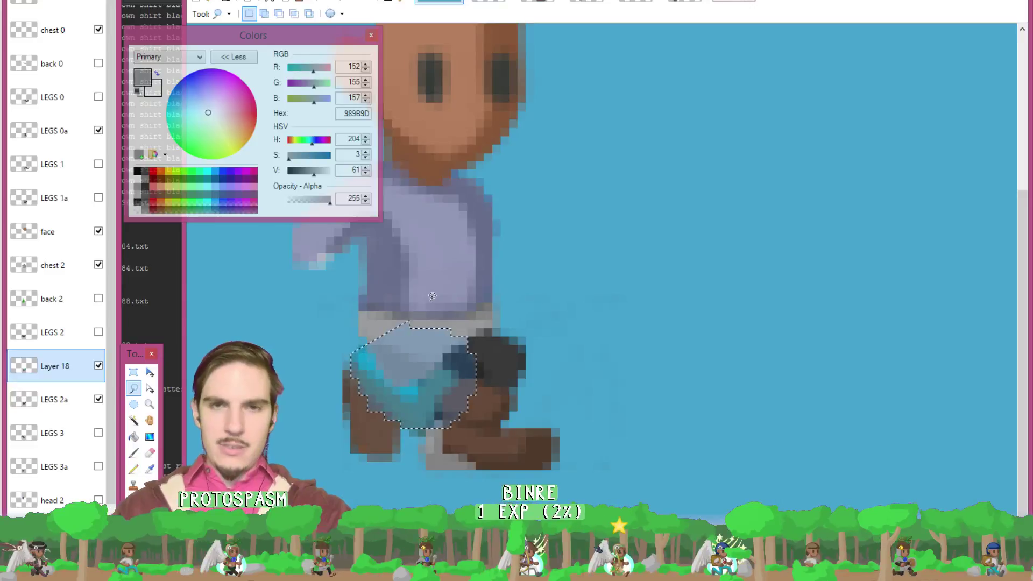
{"action": "key", "text": "Delete"}
{"action": "mouse_move", "coordinate": [451, 430]}
{"action": "left_mouse_down"}
{"action": "mouse_move", "coordinate": [402, 433]}
{"action": "mouse_move", "coordinate": [376, 344]}
{"action": "left_mouse_up"}
{"action": "key", "text": "Delete"}
{"action": "key", "text": "ctrl+d"}
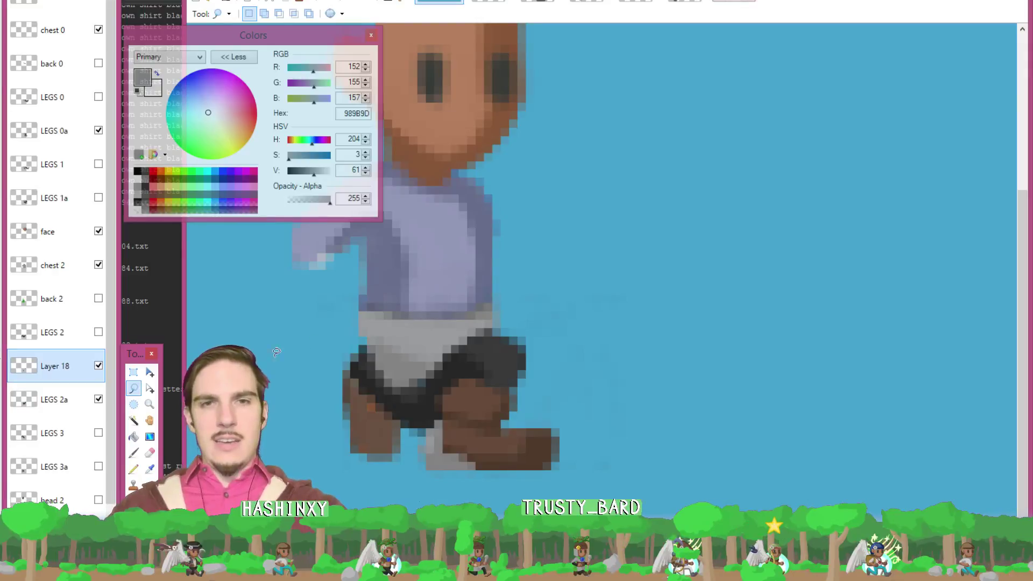
- Sample brown 664A3A from the front boot, replace it with dark brown 4F3A2B from the reference capture, and return to the sprite
{"action": "key", "text": "k"}
{"action": "left_click", "coordinate": [481, 397]}
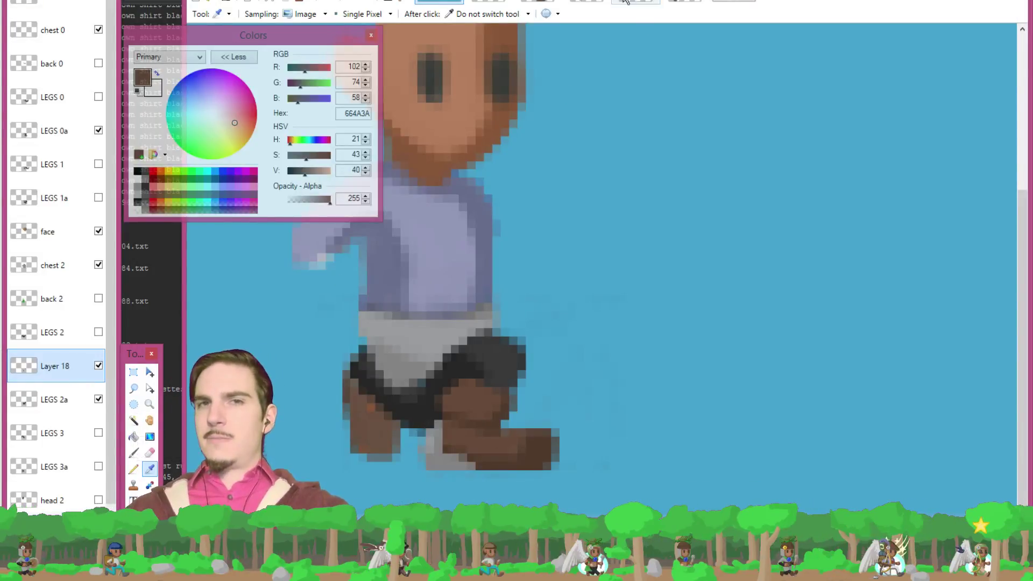
{"action": "left_click", "coordinate": [586, 2]}
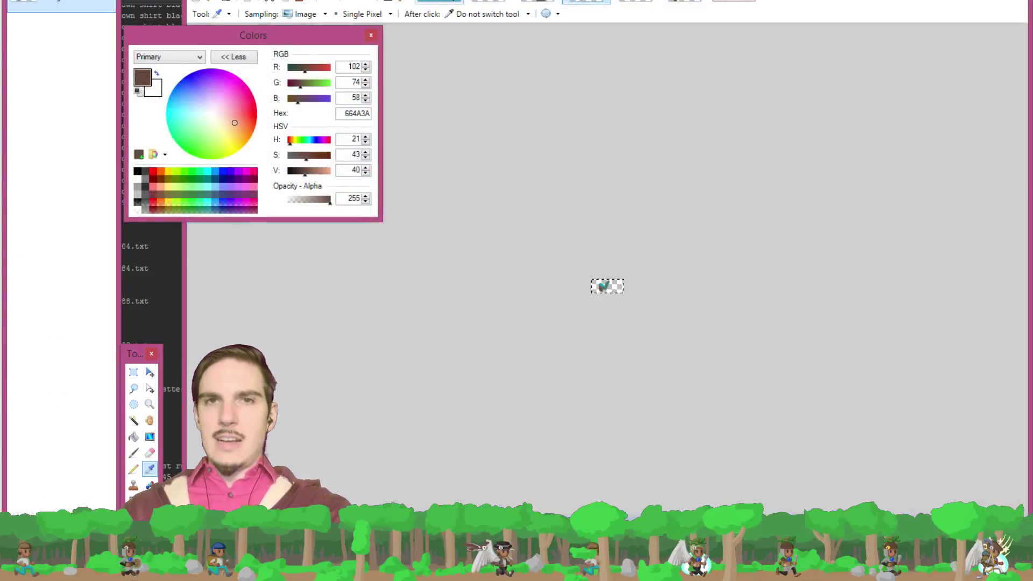
{"action": "left_click", "coordinate": [733, 1]}
{"action": "left_click", "coordinate": [577, 372]}
{"action": "key", "text": "b"}
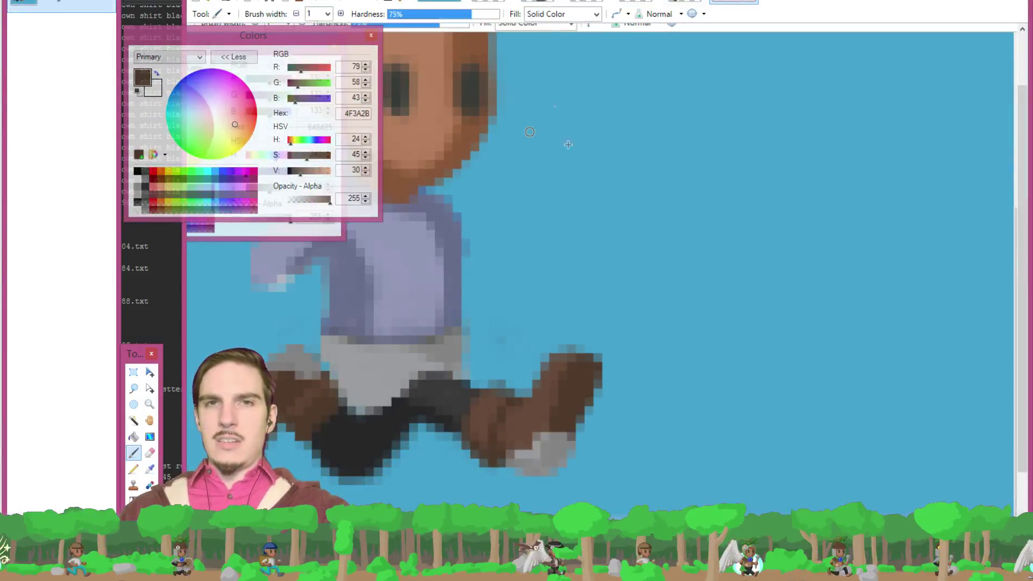
{"action": "key", "text": "ctrl+Tab"}
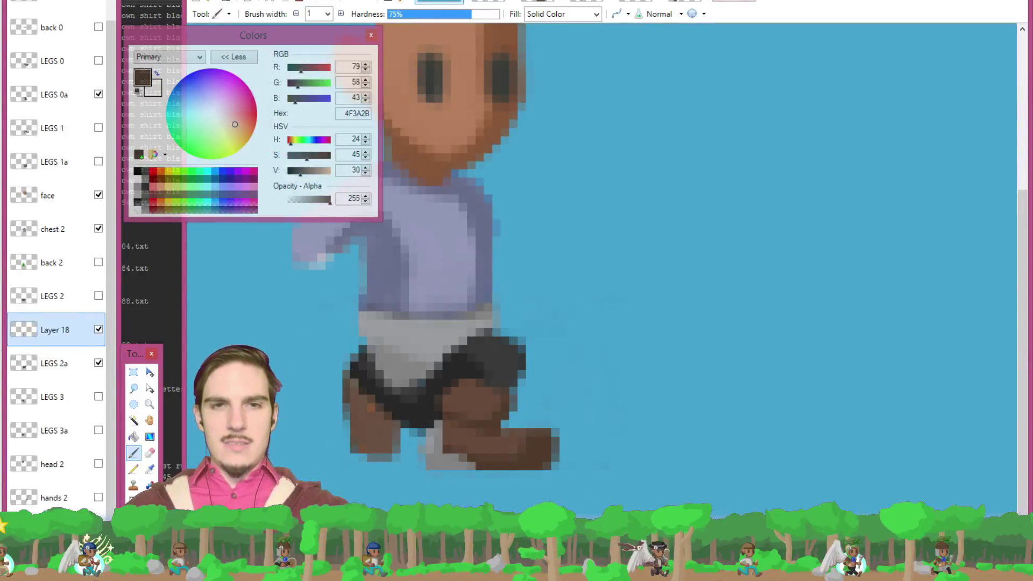
- Fill the pasted back boot with dark brown 4F3A2B using the Paint Bucket
{"action": "scroll", "coordinate": [309, 474], "scroll_direction": "left", "scroll_amount": 5}
{"action": "scroll", "coordinate": [410, 429], "scroll_direction": "right", "scroll_amount": 5}
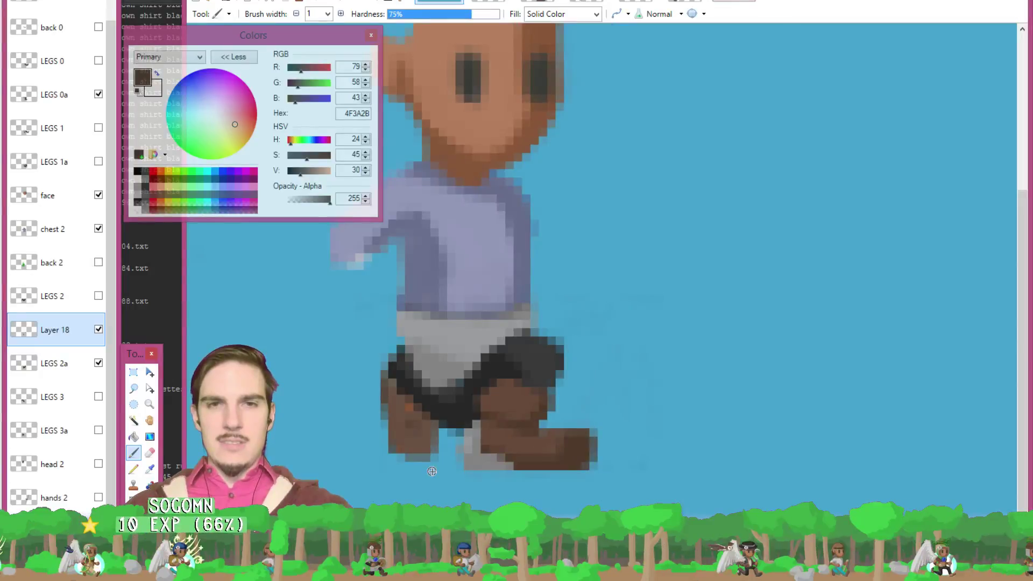
{"action": "key", "text": "ctrl"}
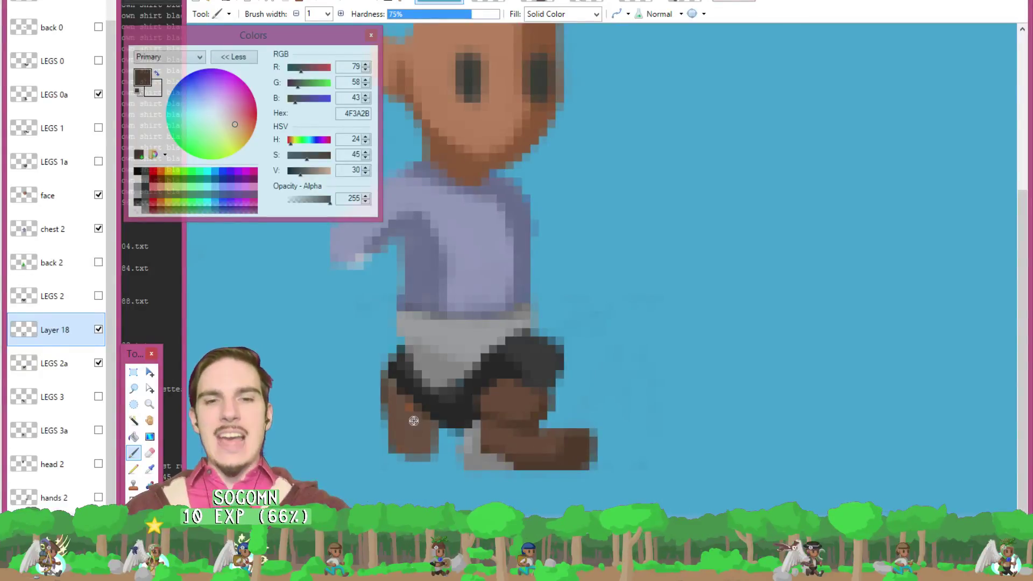
{"action": "key", "text": "f"}
{"action": "left_click", "coordinate": [409, 433]}
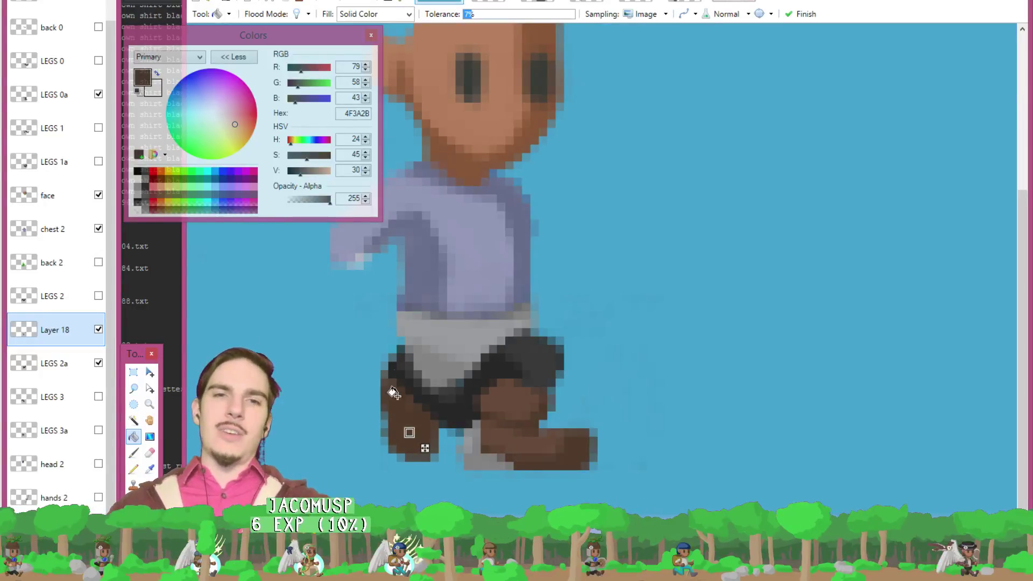
{"action": "key", "text": "Return"}
- Paint the back boot's upper part in dark brown 4F3A2B and shade it with lighter brown 664A3A sampled from the boots
{"action": "key", "text": "k"}
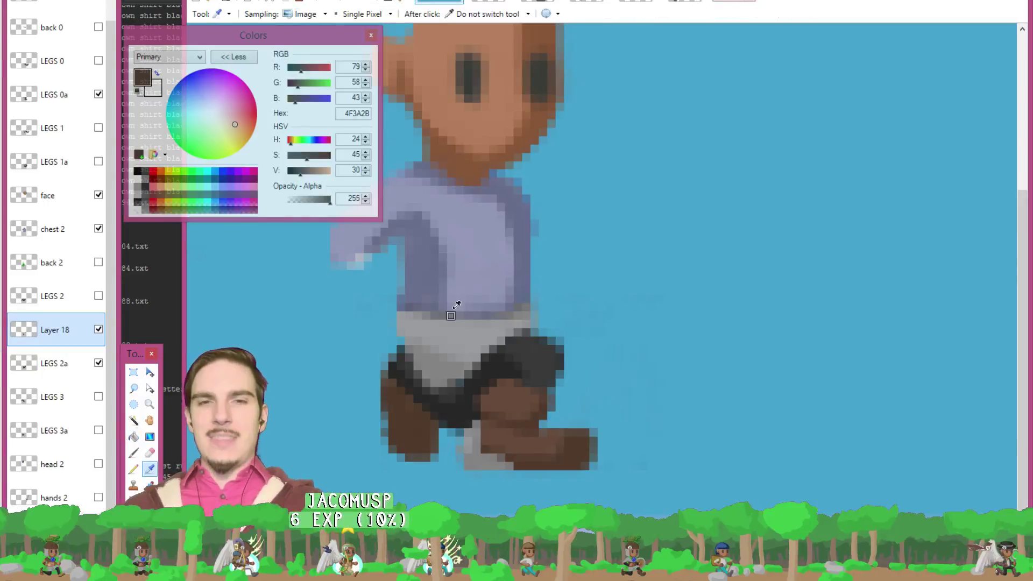
{"action": "key", "text": "b"}
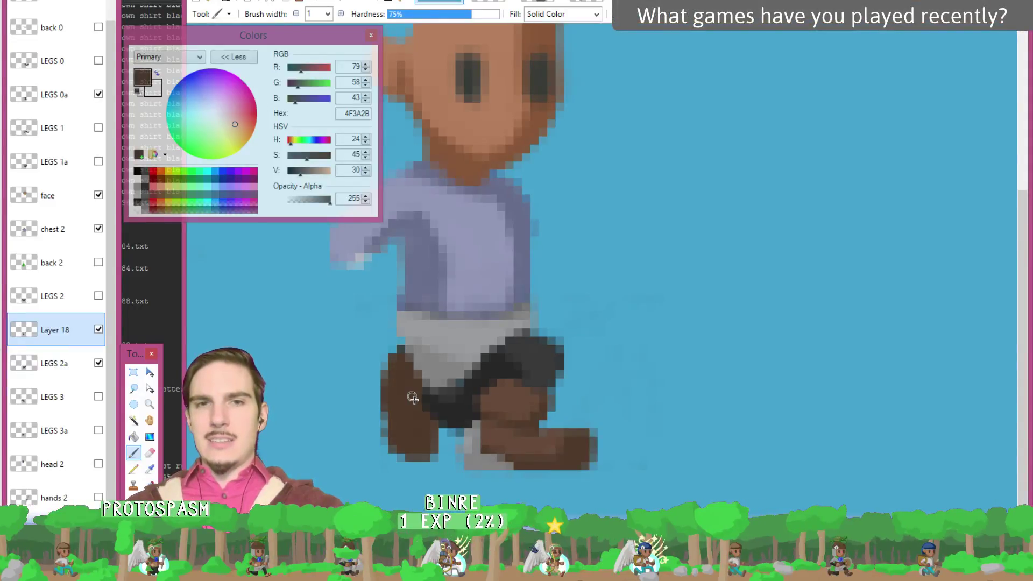
{"action": "key", "text": "k"}
{"action": "left_click", "coordinate": [416, 361]}
{"action": "key", "text": "b"}
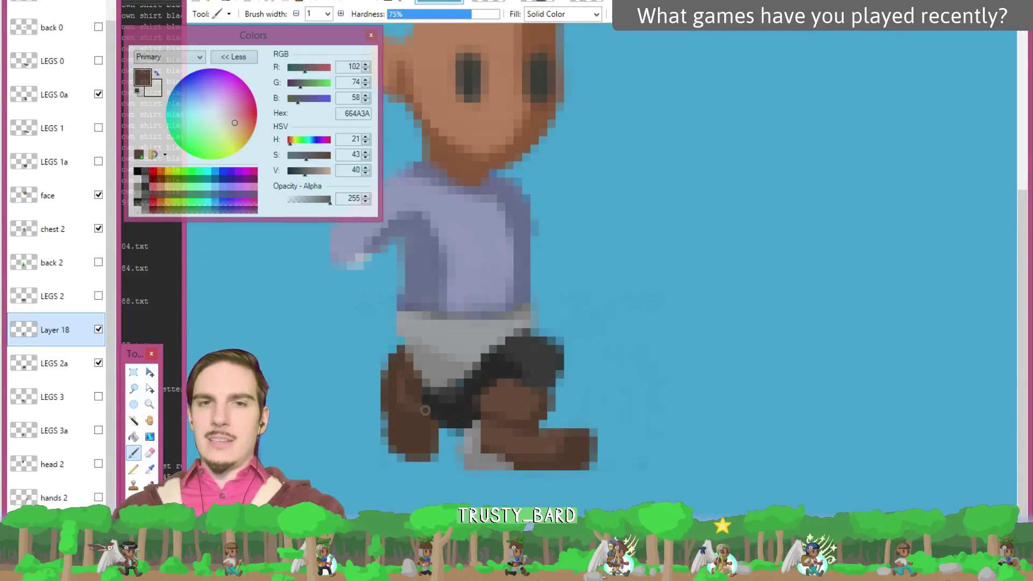
- Sample grey 838384, paint a metal heel on the back boot and trim its outer edge with the Eraser
{"action": "key", "text": "k"}
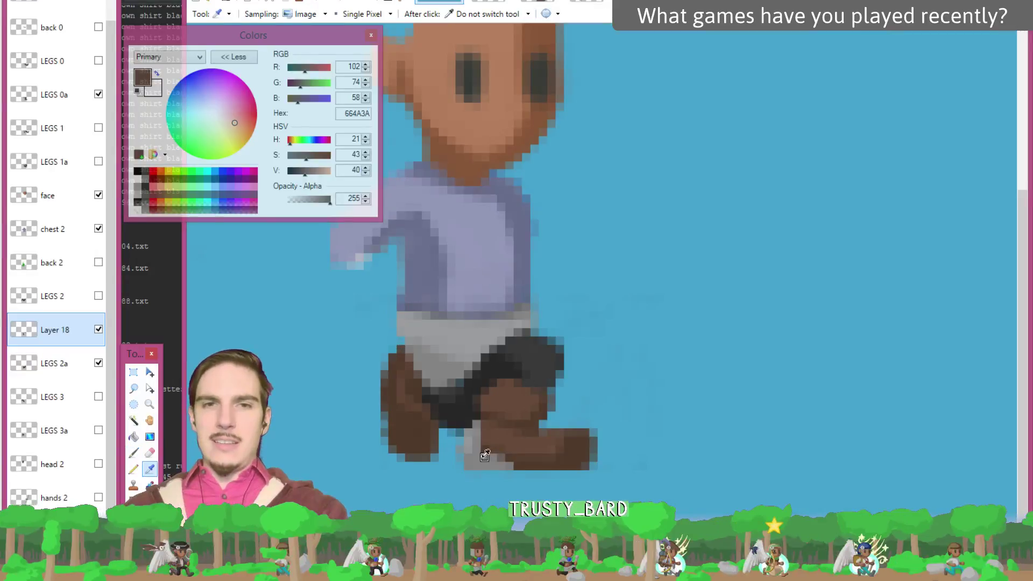
{"action": "left_click", "coordinate": [407, 351]}
{"action": "key", "text": "b"}
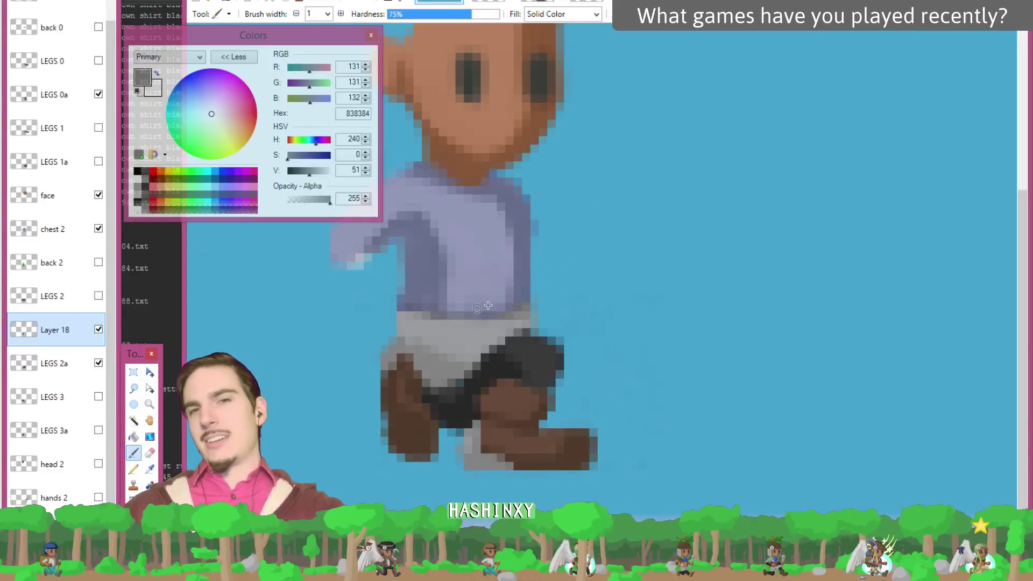
{"action": "key", "text": "e"}
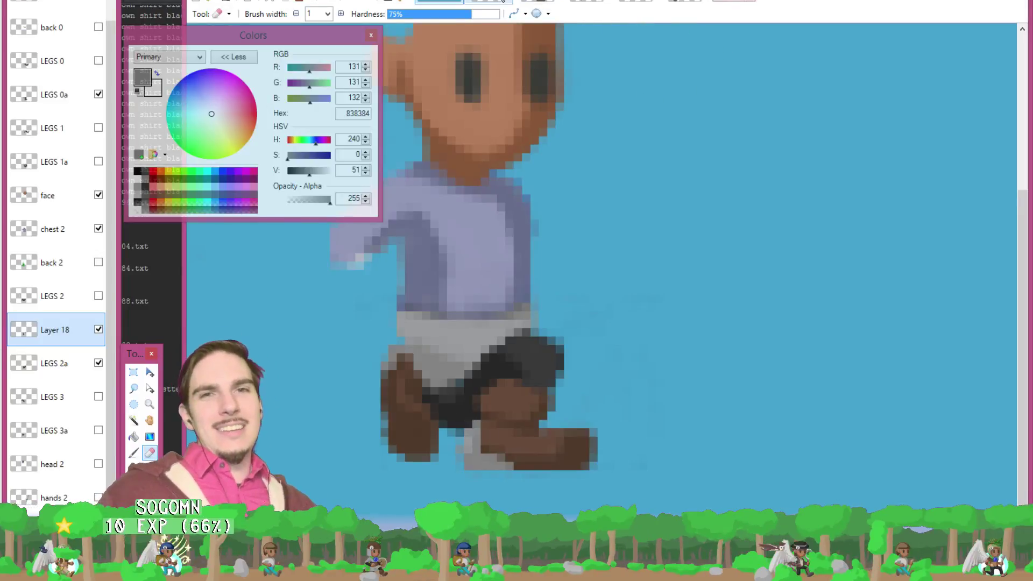
- Examine the extended leg's source image and check both redrawn boots on the sprite from far and near
{"action": "left_click", "coordinate": [488, 1]}
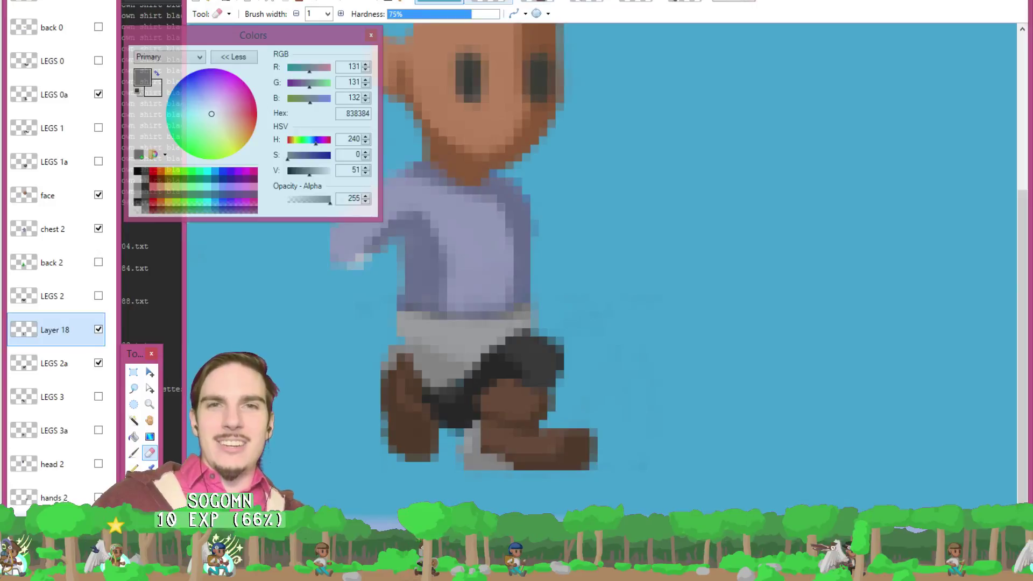
{"action": "scroll", "coordinate": [602, 89], "scroll_direction": "up", "scroll_amount": 5}
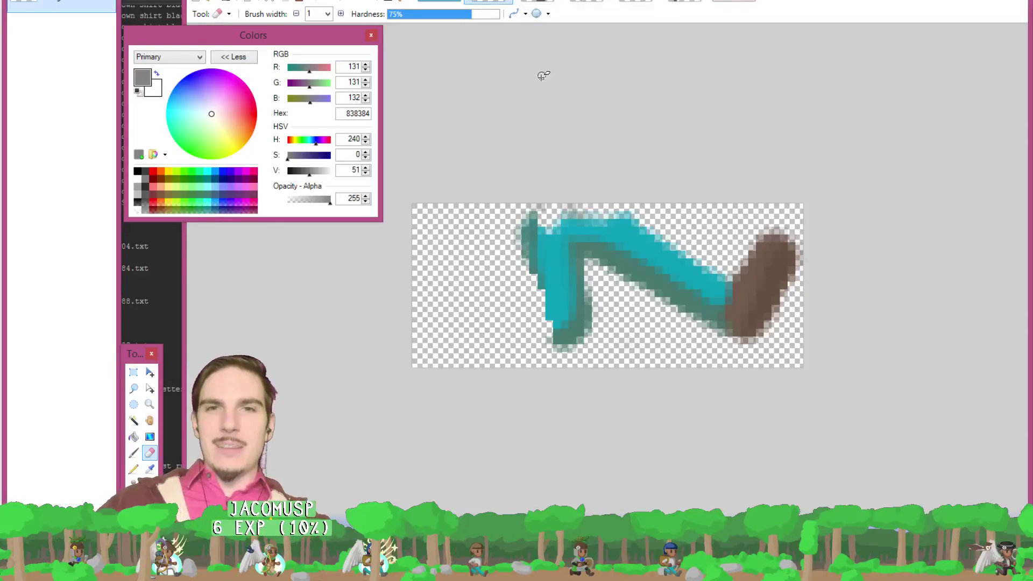
{"action": "left_click", "coordinate": [438, 2]}
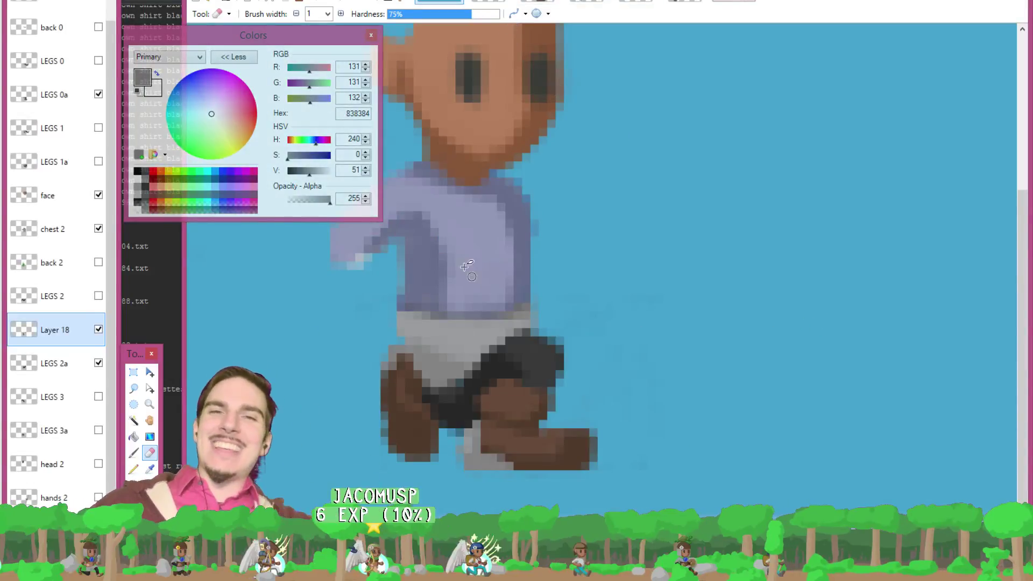
{"action": "scroll", "coordinate": [836, 326], "scroll_direction": "down", "scroll_amount": 2}
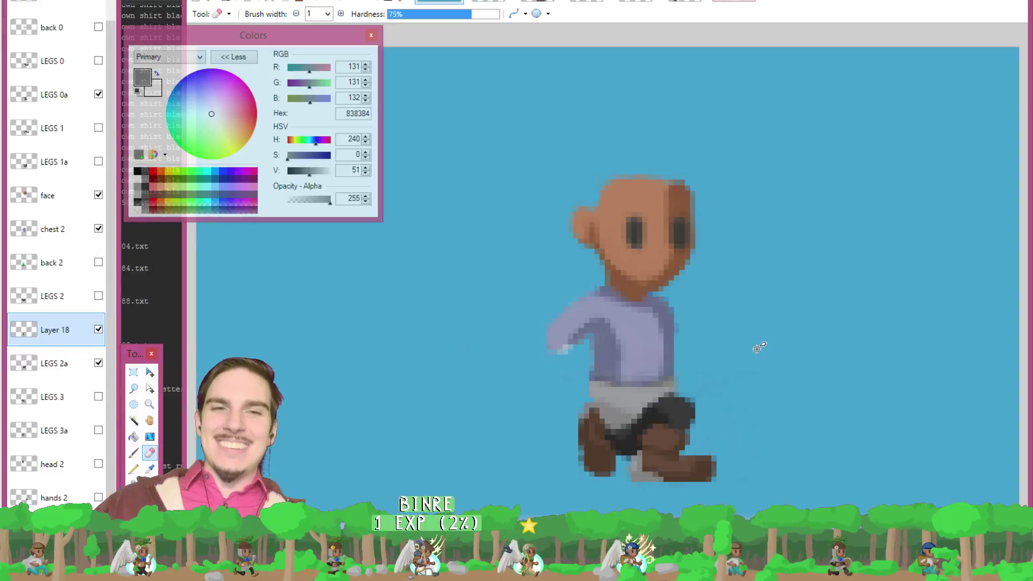
{"action": "scroll", "coordinate": [764, 347], "scroll_direction": "down", "scroll_amount": 1}
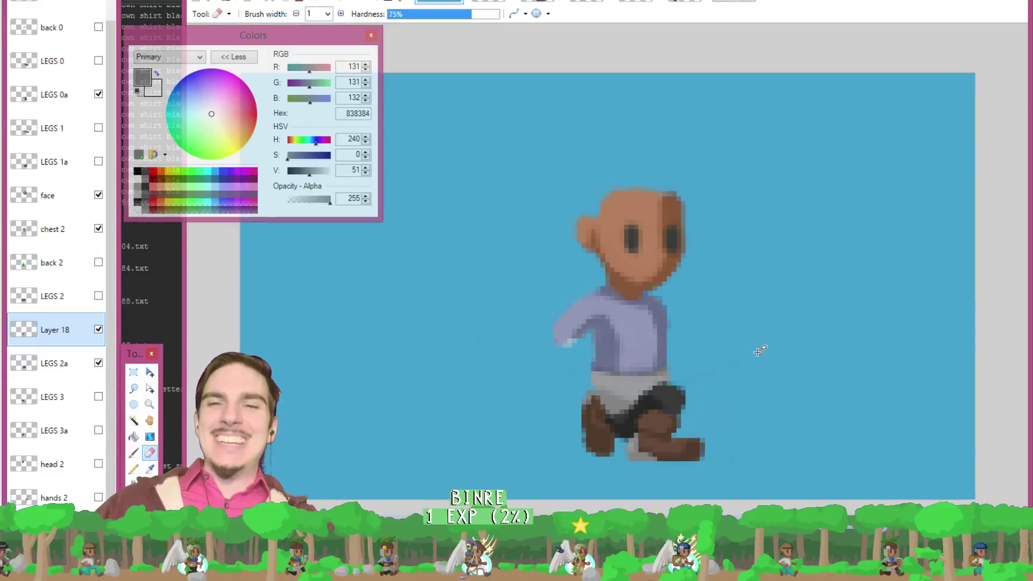
{"action": "scroll", "coordinate": [760, 351], "scroll_direction": "up", "scroll_amount": 1}
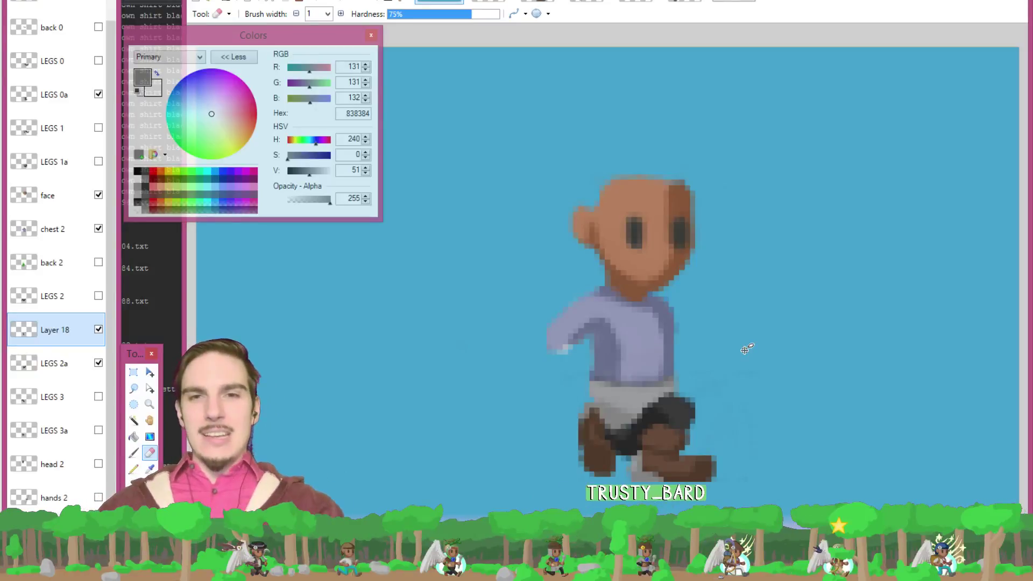
{"action": "scroll", "coordinate": [804, 421], "scroll_direction": "up", "scroll_amount": 1}
{"action": "scroll", "coordinate": [803, 421], "scroll_direction": "up", "scroll_amount": 1}
{"action": "scroll", "coordinate": [731, 425], "scroll_direction": "up", "scroll_amount": 1}
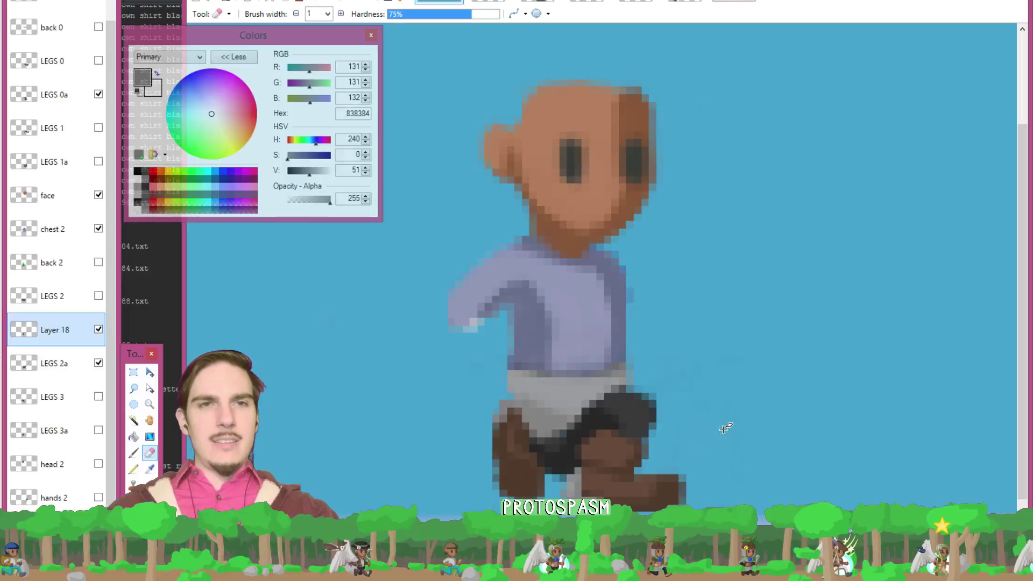
- Select the LEGS 0a layer, sample brown 664A3A from the front boot and switch to the Paintbrush
{"action": "left_click", "coordinate": [86, 95]}
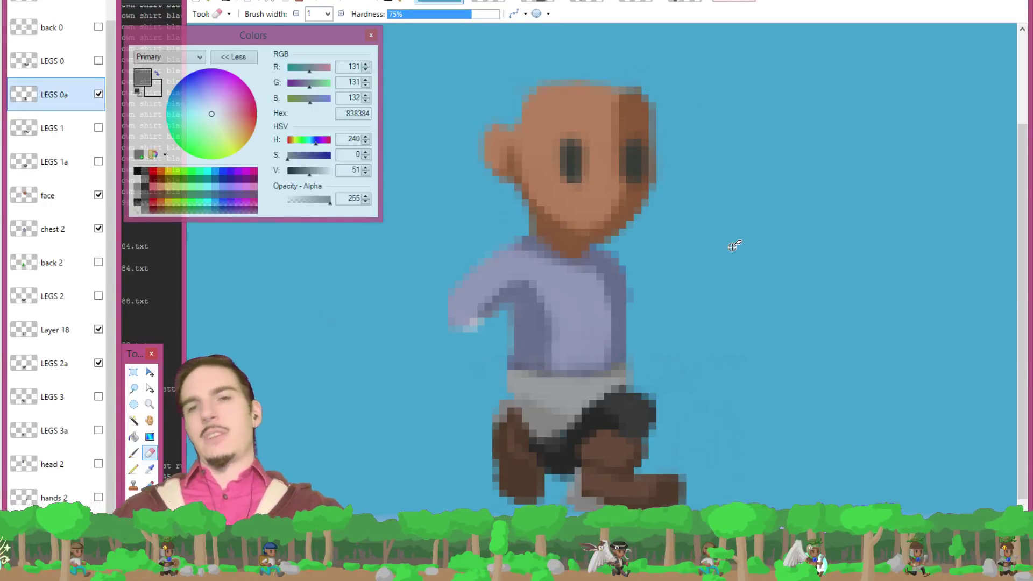
{"action": "key", "text": "k"}
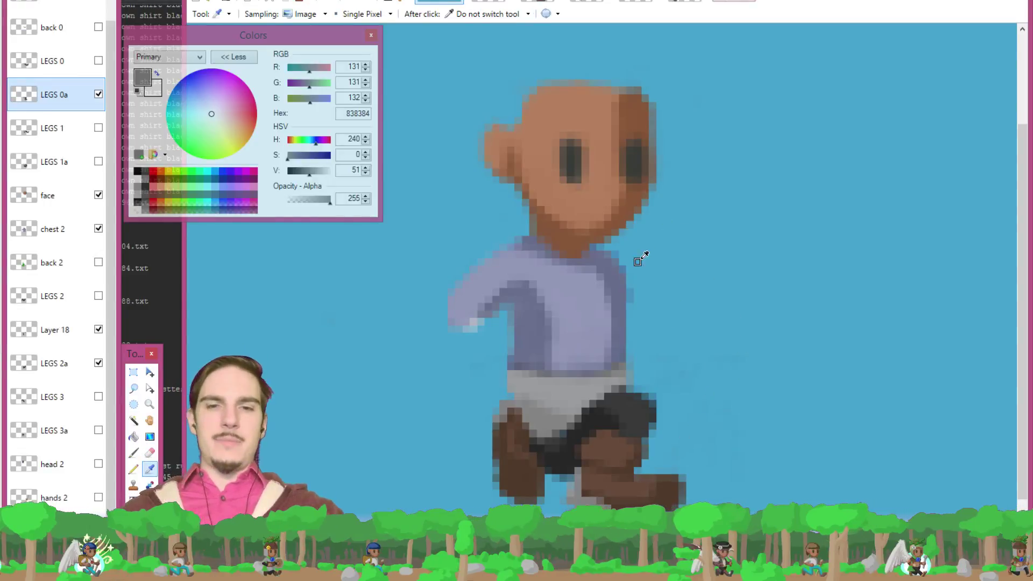
{"action": "left_click", "coordinate": [616, 484]}
{"action": "key", "text": "b"}
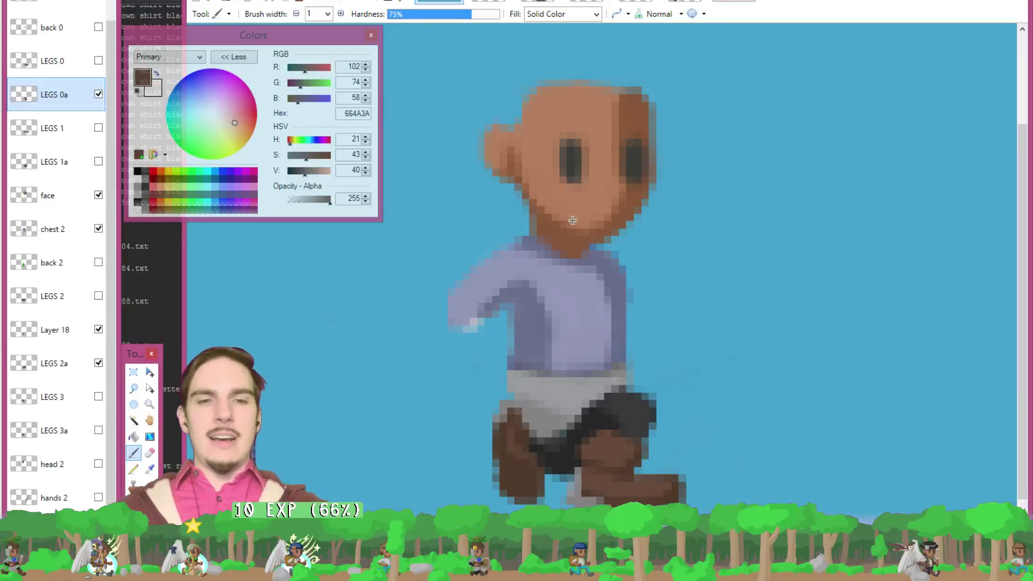
{"action": "key", "text": "ctrl+minus"}
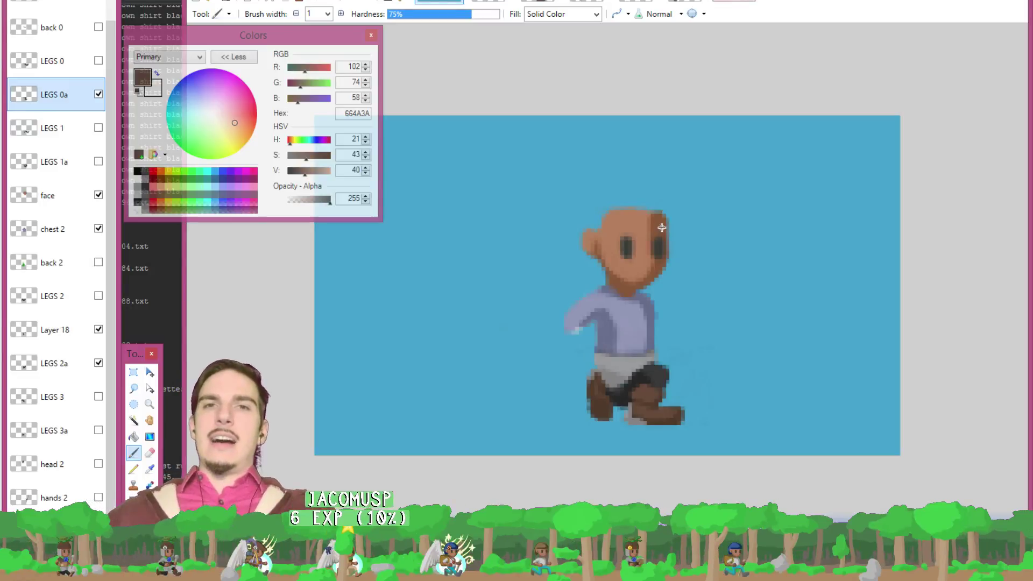
- Merge the new boot layer down into LEGS 2a and hide the merged layer
{"action": "left_click", "coordinate": [54, 330]}
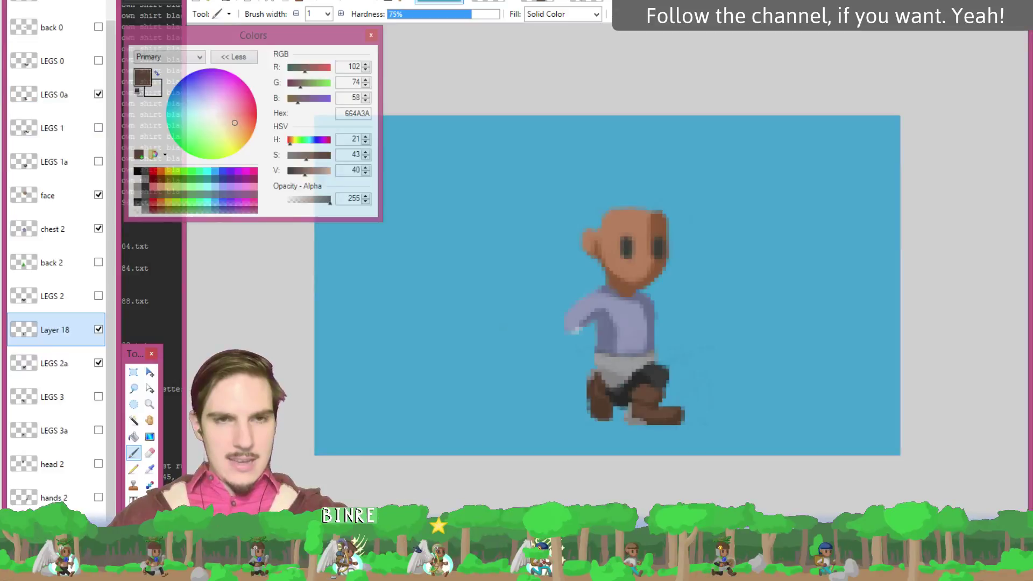
{"action": "key", "text": "ctrl+m"}
{"action": "left_click", "coordinate": [99, 366]}
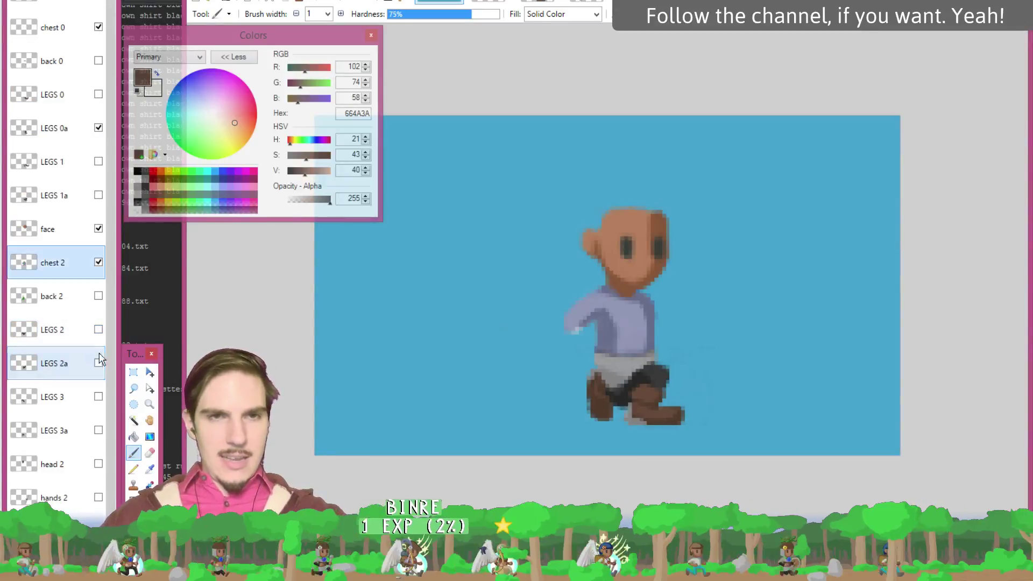
- Hide LEGS 0a and show LEGS 1 and LEGS 3 to set up the running pose
{"action": "left_click", "coordinate": [80, 263]}
{"action": "left_click", "coordinate": [99, 128]}
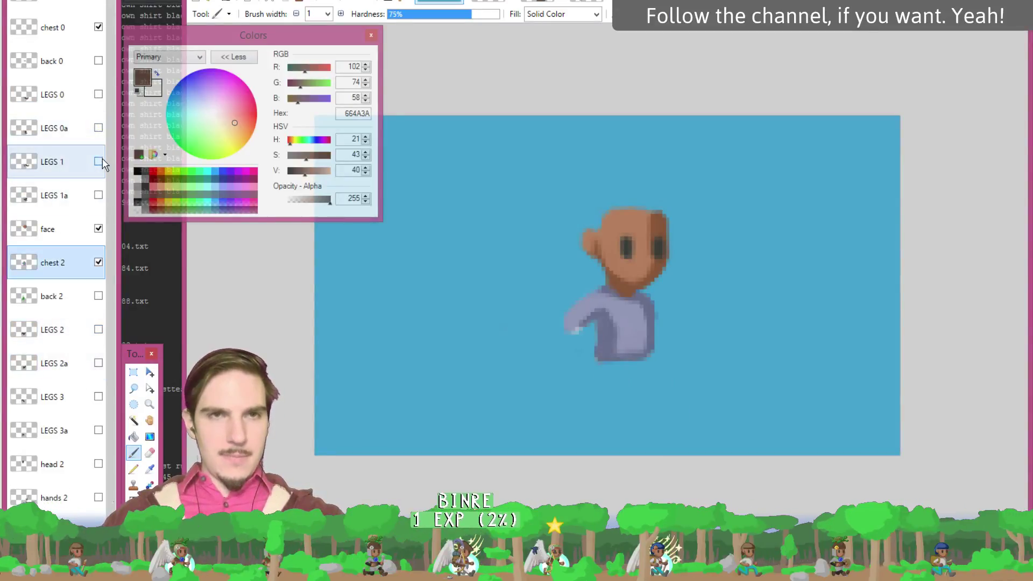
{"action": "left_click", "coordinate": [98, 161]}
{"action": "left_click", "coordinate": [99, 397]}
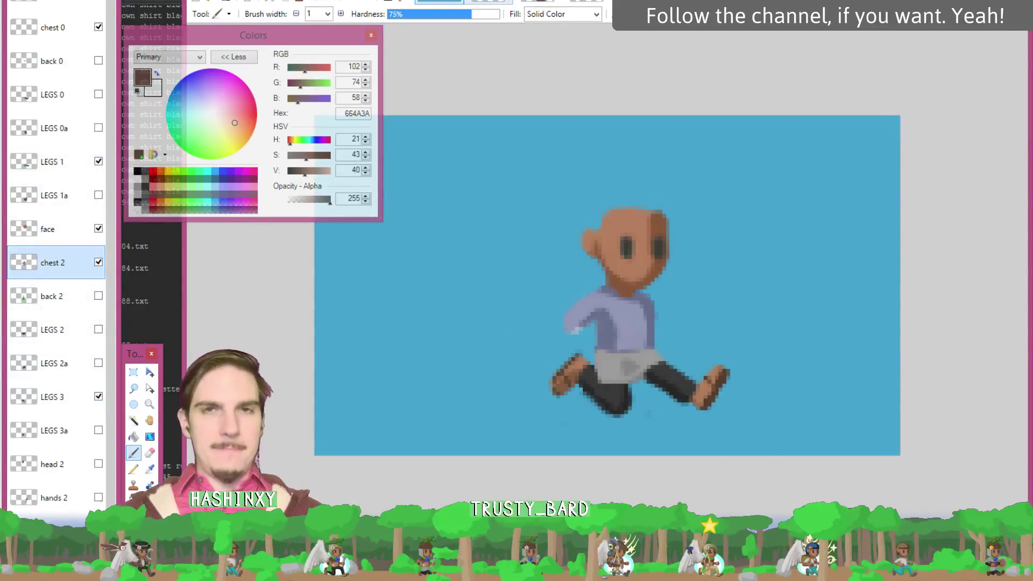
- Copy the extended leg's source image, paste it as a new layer above LEGS 1 and align it over the extended front leg
{"action": "left_click", "coordinate": [489, 3]}
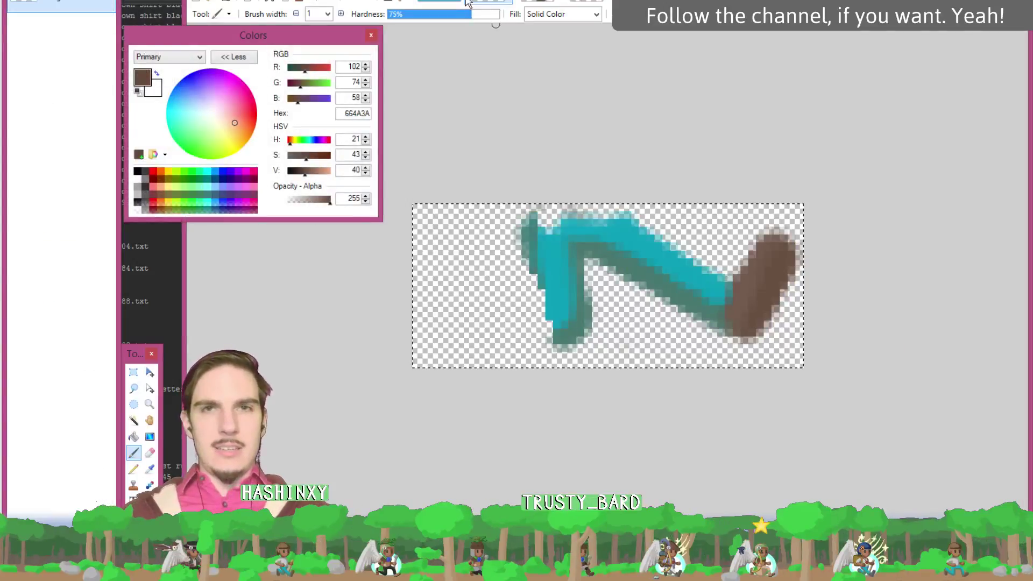
{"action": "left_click", "coordinate": [439, 3]}
{"action": "left_click", "coordinate": [69, 161]}
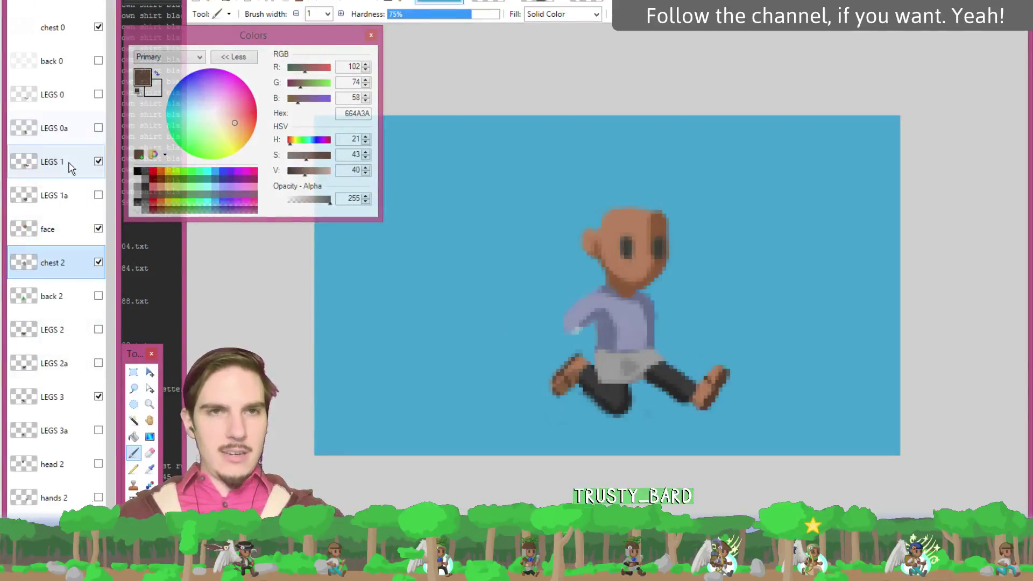
{"action": "key", "text": "ctrl+shift+v"}
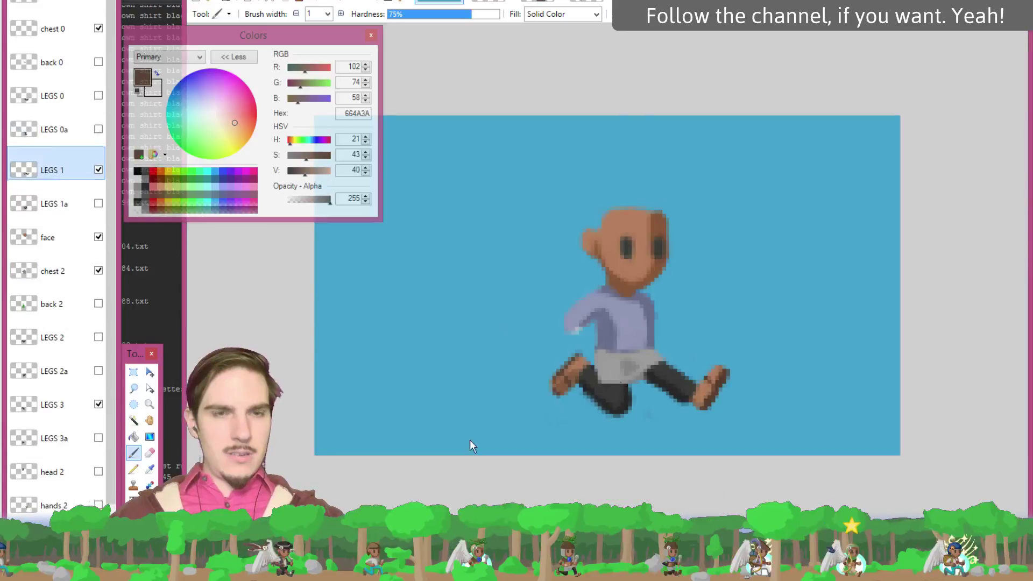
{"action": "left_click_drag", "start_coordinate": [530, 206], "coordinate": [761, 431]}
{"action": "key", "text": "Return"}
{"action": "key", "text": "ctrl+z"}
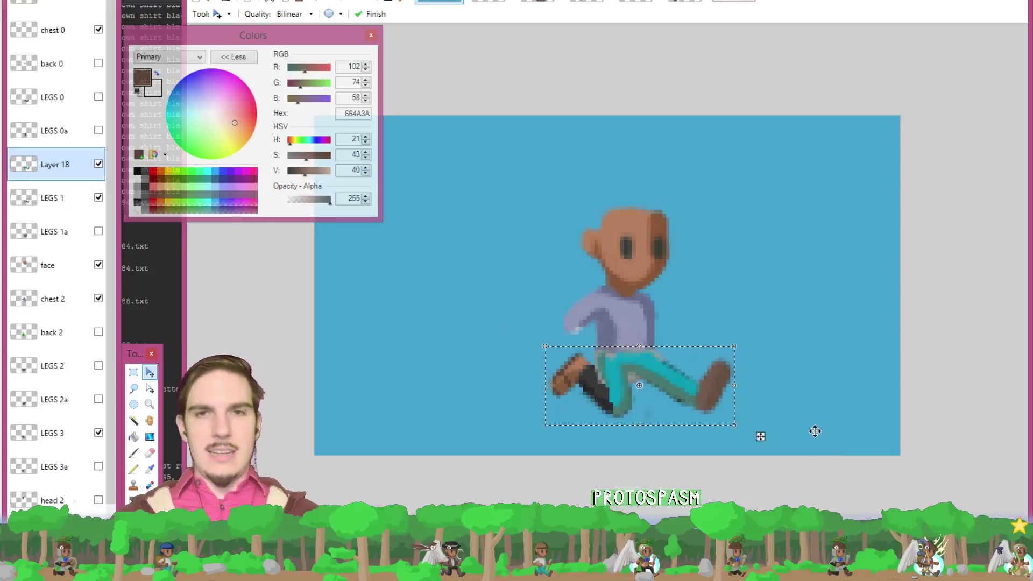
- Lasso the pasted leg's teal trousers, delete them so only the brown boot is kept, and deselect
{"action": "key", "text": "e"}
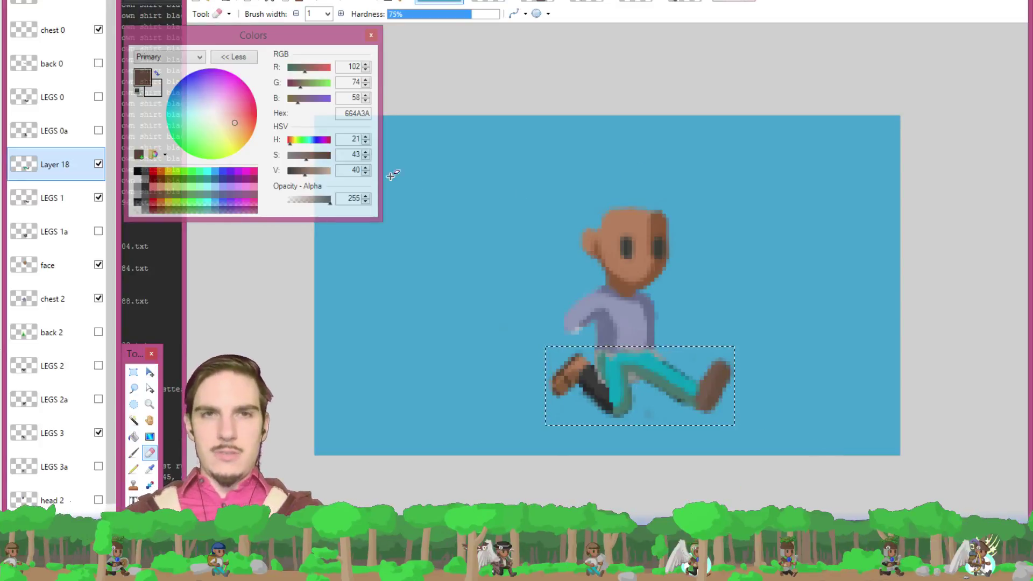
{"action": "left_click", "coordinate": [133, 403]}
{"action": "left_click", "coordinate": [134, 387]}
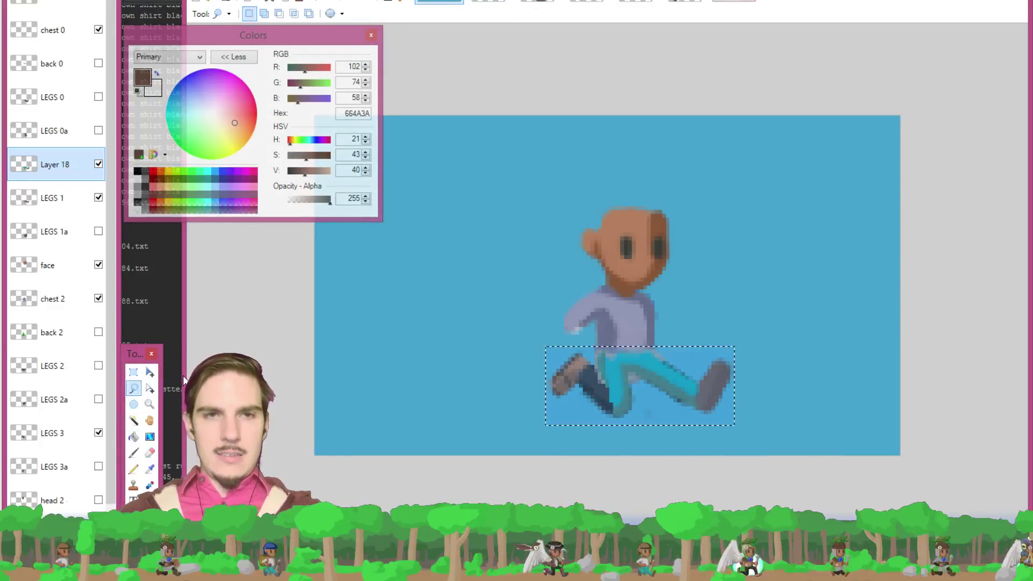
{"action": "mouse_move", "coordinate": [707, 348]}
{"action": "left_mouse_down"}
{"action": "mouse_move", "coordinate": [682, 422]}
{"action": "mouse_move", "coordinate": [635, 438]}
{"action": "mouse_move", "coordinate": [575, 387]}
{"action": "mouse_move", "coordinate": [611, 313]}
{"action": "left_mouse_up"}
{"action": "key", "text": "ctrl+d"}
{"action": "scroll", "coordinate": [630, 306], "scroll_direction": "up", "scroll_amount": 1}
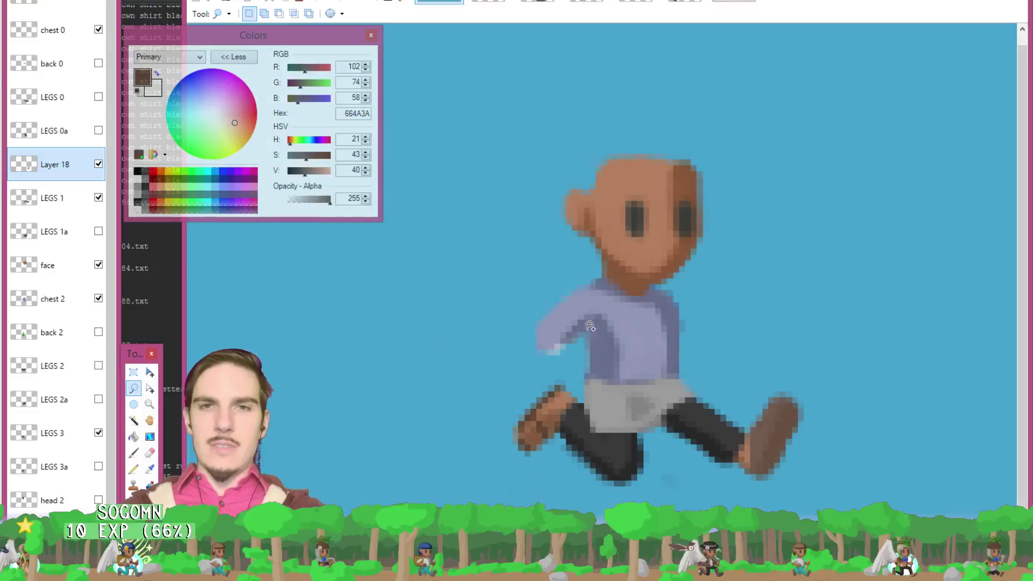
{"action": "scroll", "coordinate": [673, 333], "scroll_direction": "up", "scroll_amount": 1}
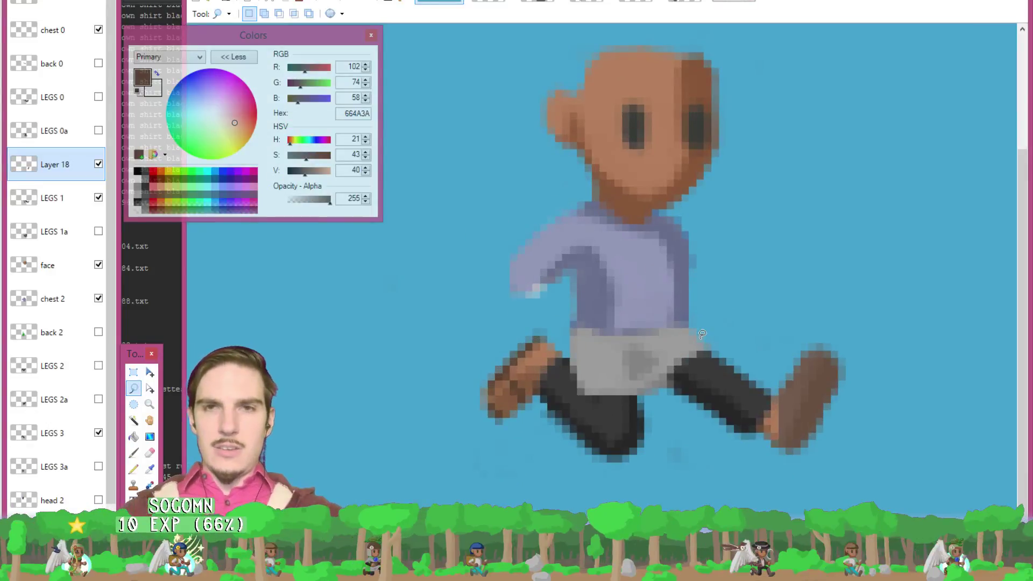
- Sample dark brown 4F3A2B from the finished frame and flood-fill the pasted front boot with it
{"action": "key", "text": "k"}
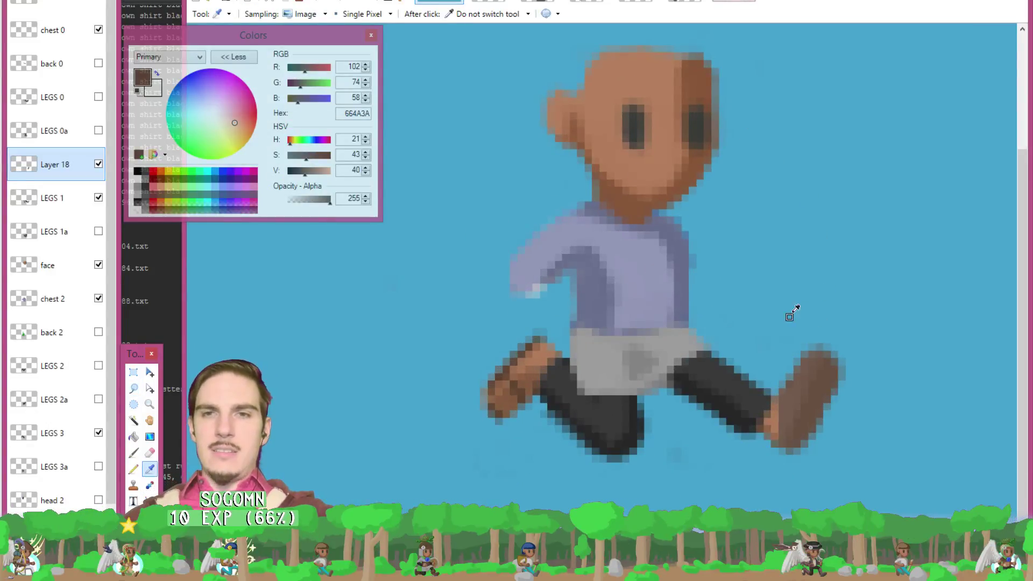
{"action": "scroll", "coordinate": [614, 301], "scroll_direction": "up", "scroll_amount": 1}
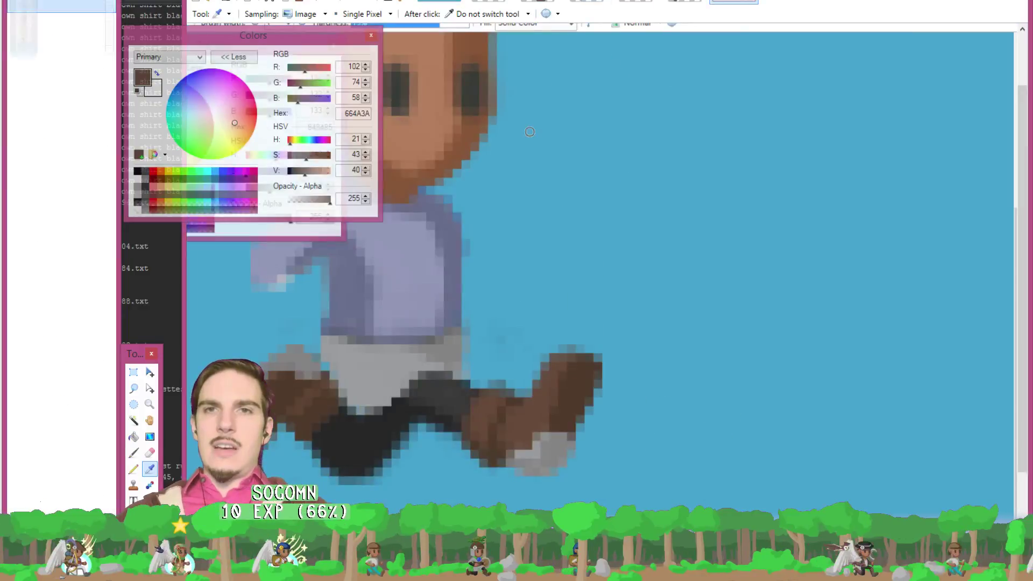
{"action": "key", "text": "b"}
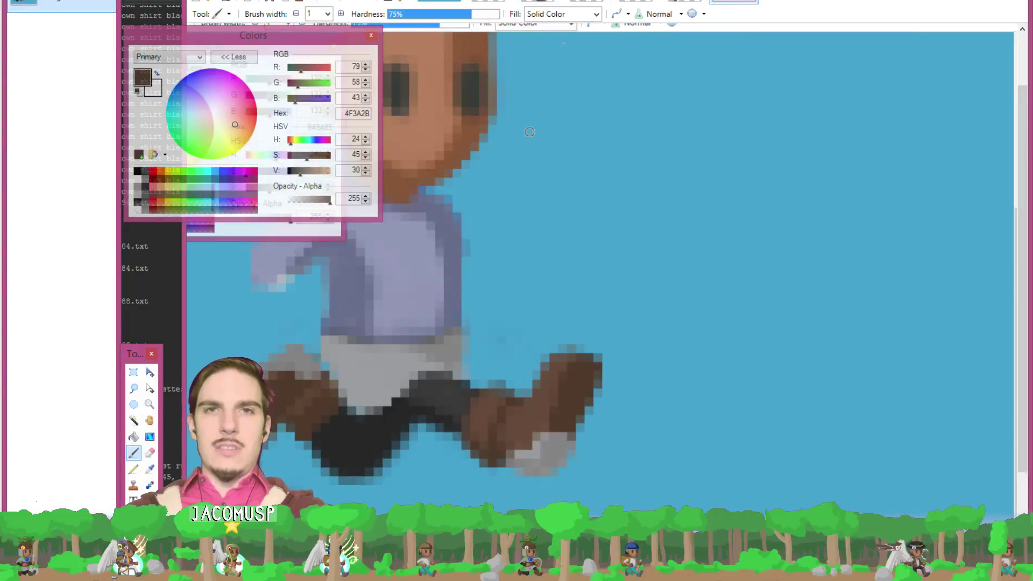
{"action": "left_click", "coordinate": [438, 2]}
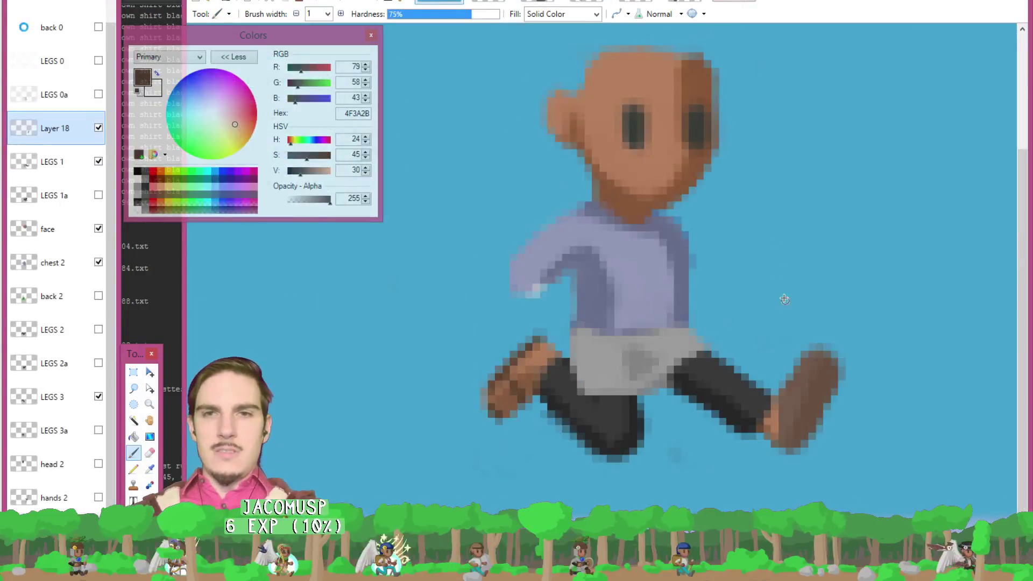
{"action": "key", "text": "f"}
{"action": "left_click", "coordinate": [812, 392]}
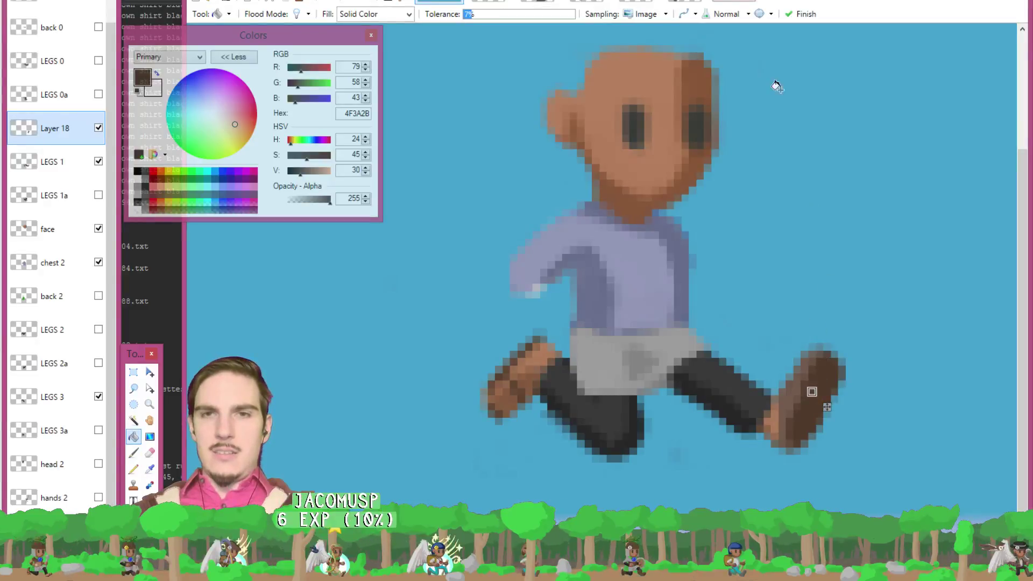
- Try filling the front boot with lighter brown 664A3A sampled from the finished frame
{"action": "key", "text": "ctrl+Tab"}
{"action": "key", "text": "k"}
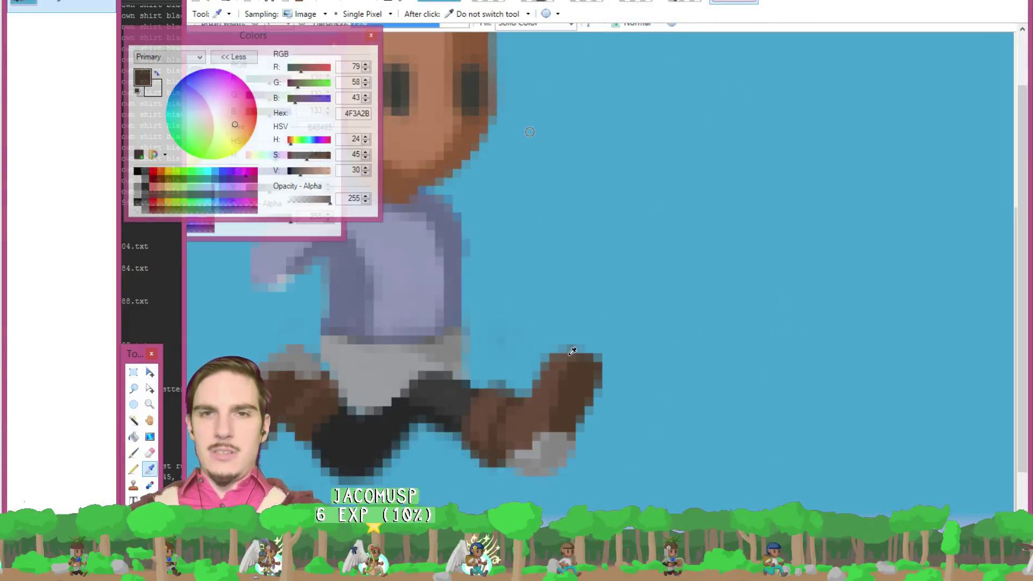
{"action": "left_click", "coordinate": [532, 414]}
{"action": "key", "text": "ctrl+Tab"}
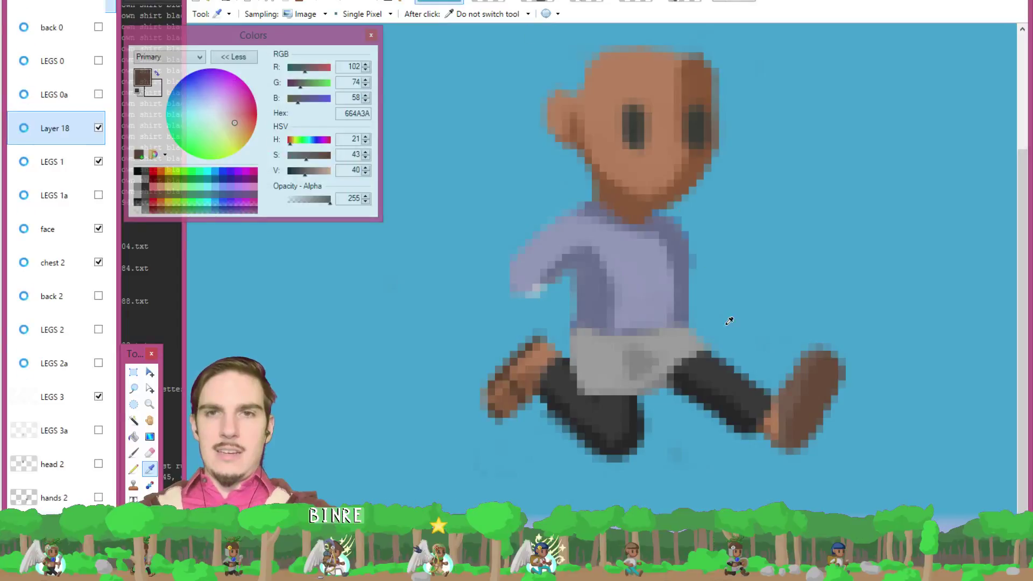
{"action": "key", "text": "f"}
{"action": "left_click", "coordinate": [782, 399]}
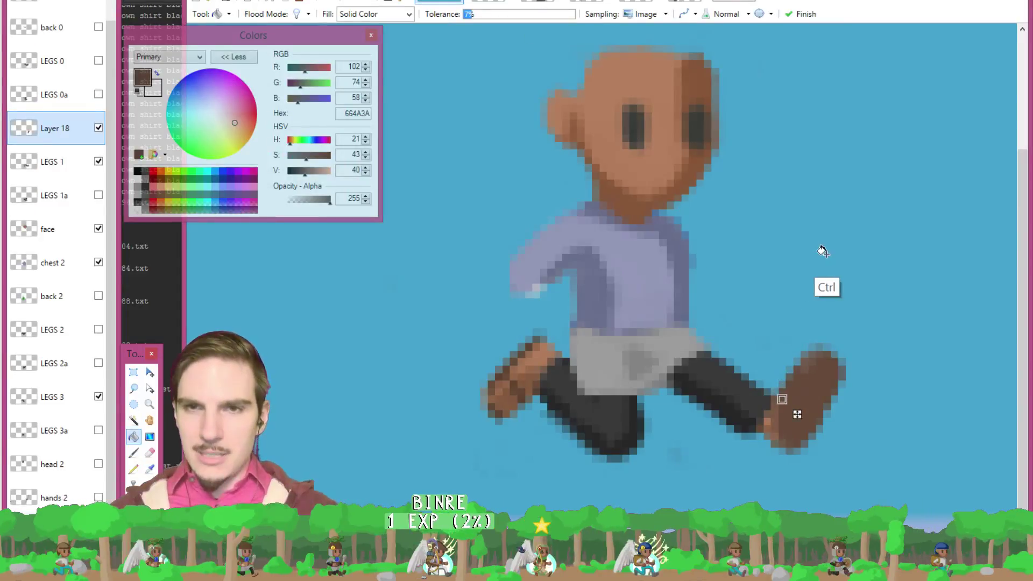
{"action": "key", "text": "Return"}
- Sample dark brown 4F3A2B from the finished frame again and refill the front boot as its base colour
{"action": "left_click", "coordinate": [734, 2]}
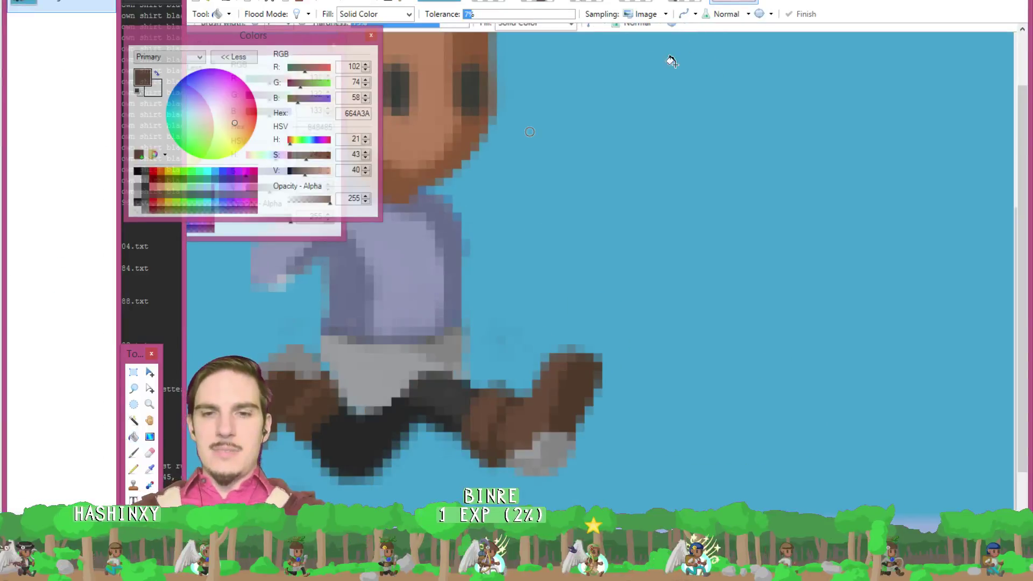
{"action": "key", "text": "k"}
{"action": "left_click", "coordinate": [583, 384]}
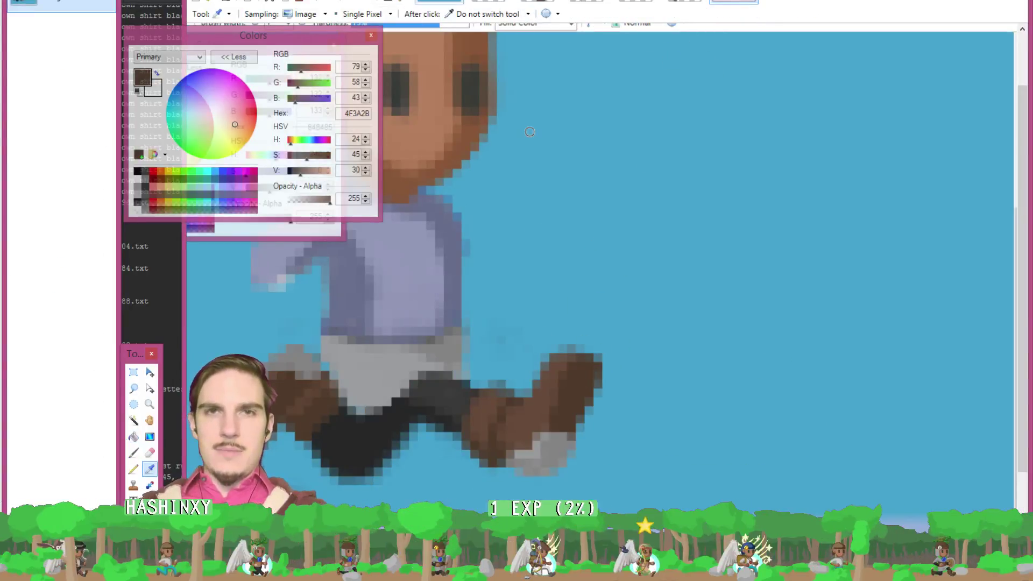
{"action": "key", "text": "ctrl+Tab"}
{"action": "left_click", "coordinate": [807, 388]}
{"action": "key", "text": "f"}
{"action": "left_click", "coordinate": [812, 392]}
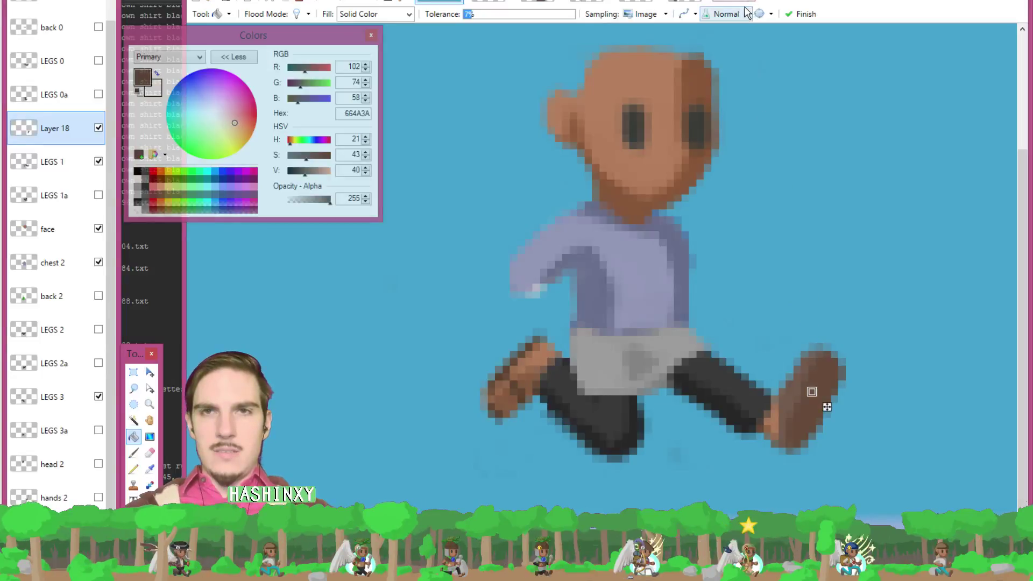
{"action": "key", "text": "x"}
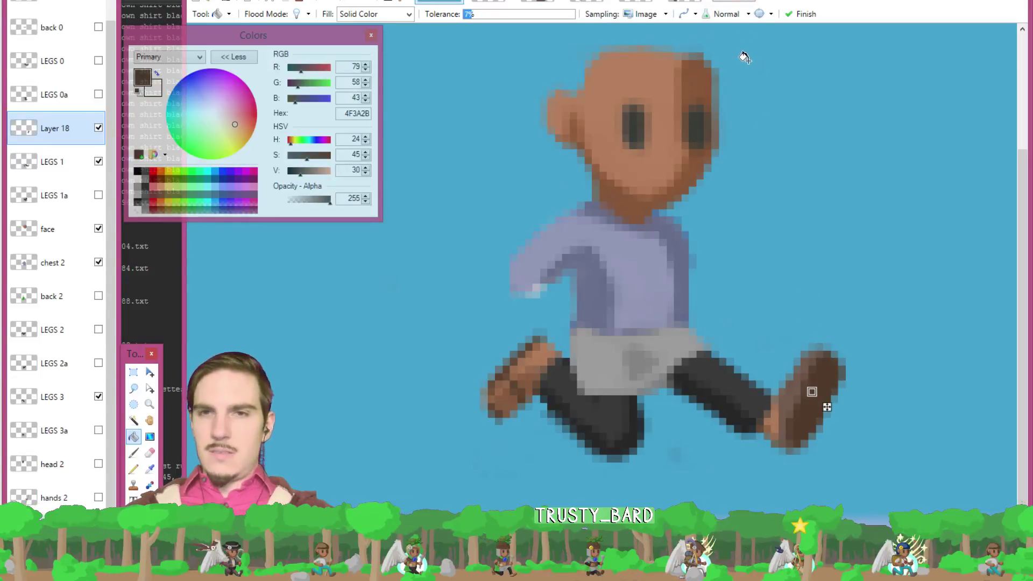
{"action": "key", "text": "Return"}
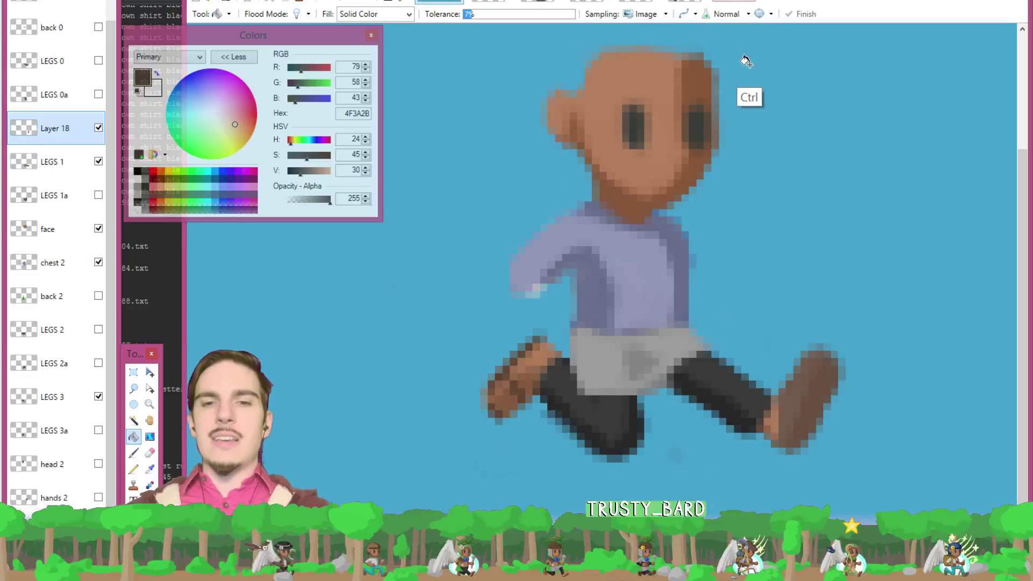
{"action": "key", "text": "ctrl+z"}
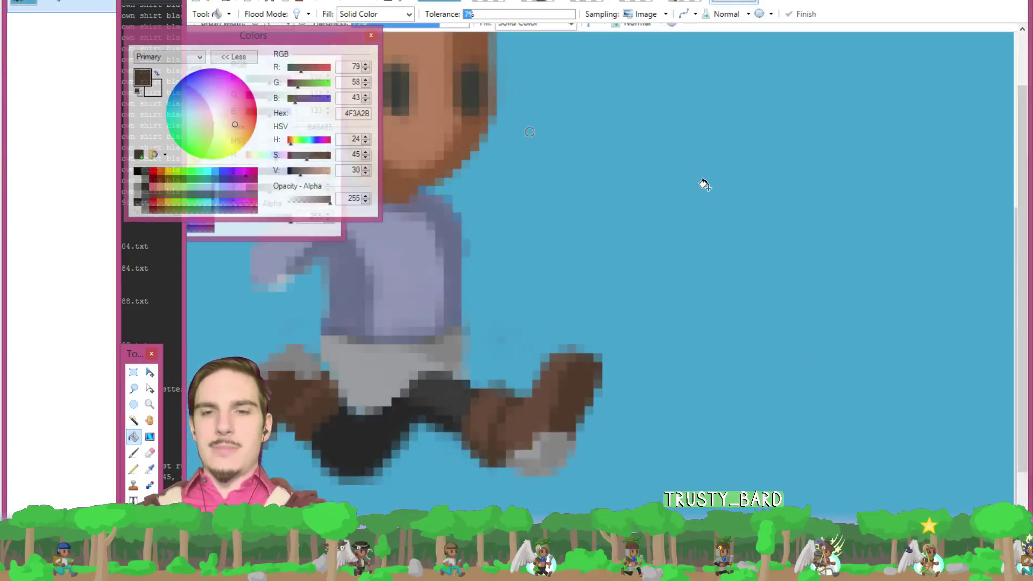
- Sample brown 664A3A from the finished frame, fill the front boot's inner edge with it and tidy the outline with the Eraser
{"action": "key", "text": "k"}
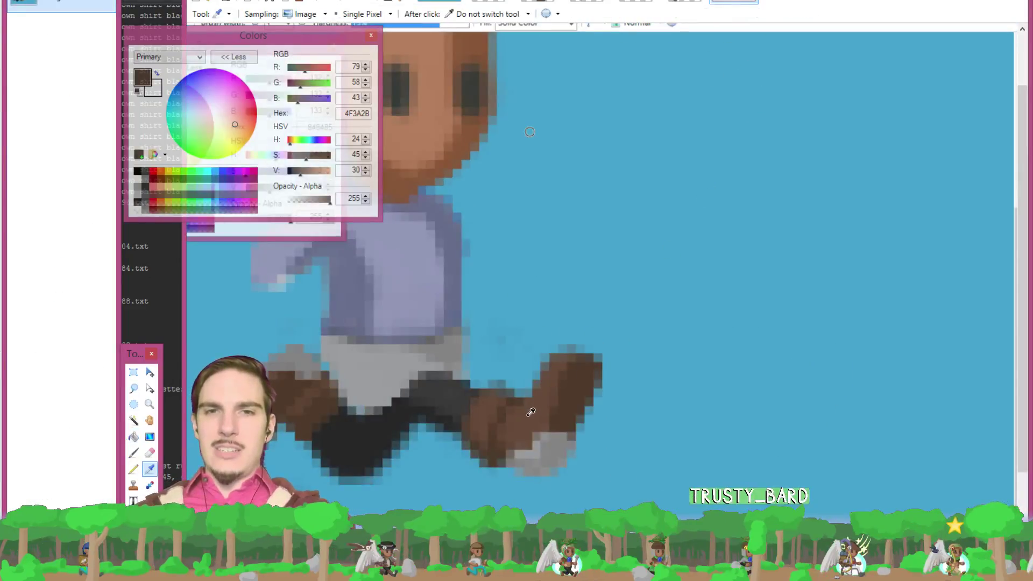
{"action": "left_click", "coordinate": [533, 410]}
{"action": "key", "text": "b"}
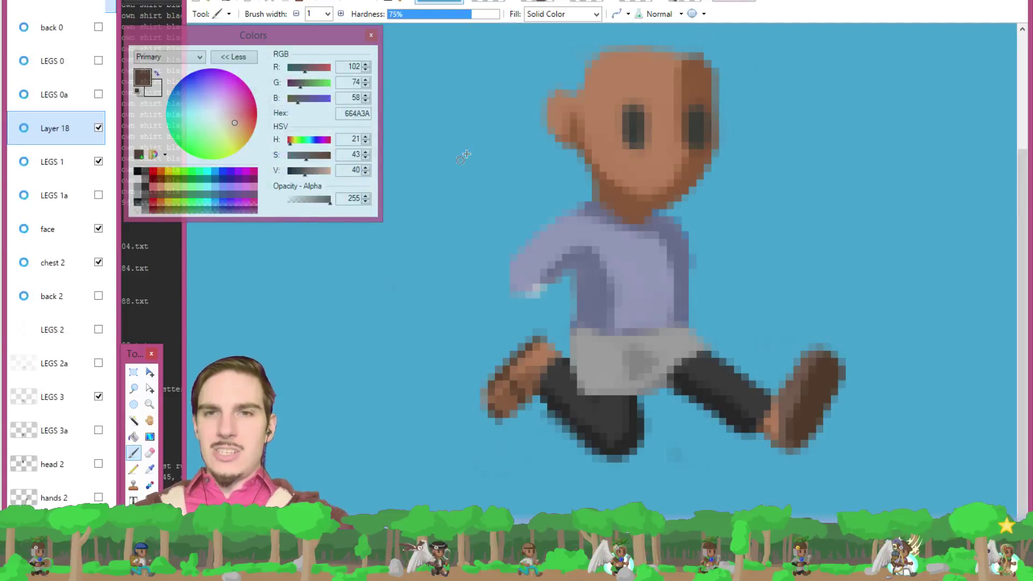
{"action": "left_click", "coordinate": [133, 436]}
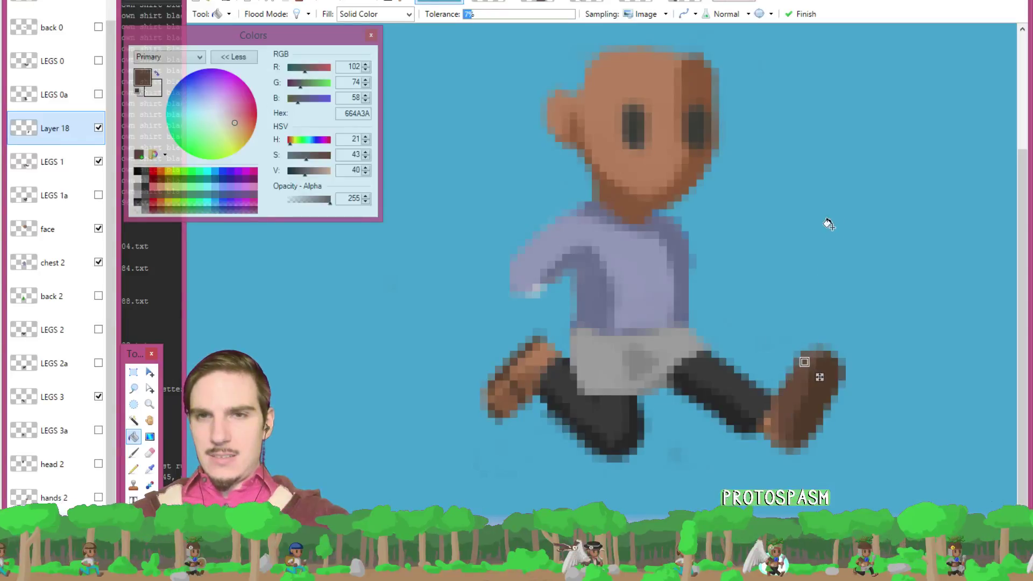
{"action": "key", "text": "e"}
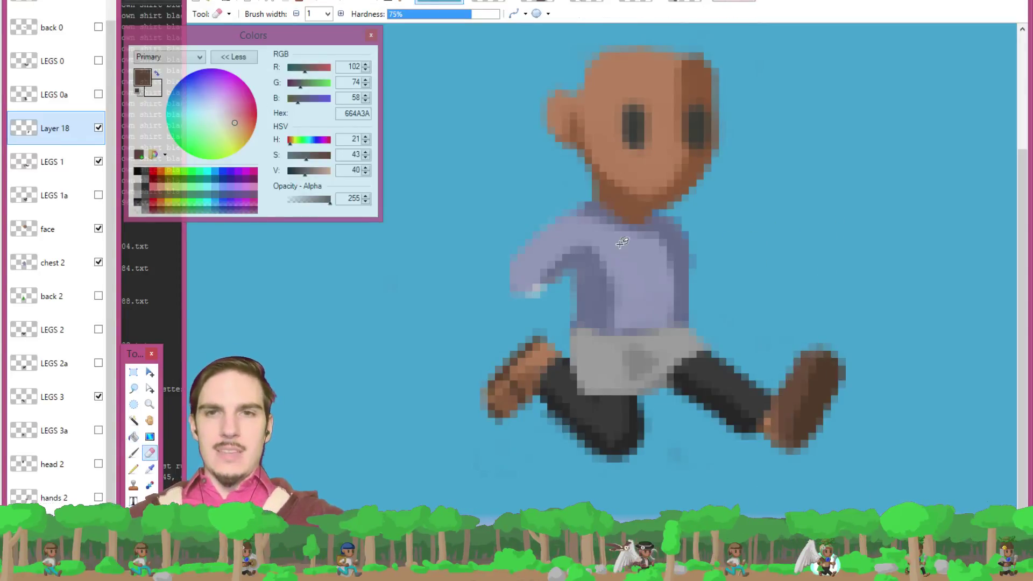
- Paint the front boot's shaft over the ankle in brown 664A3A and trim its edges with the Eraser
{"action": "key", "text": "k"}
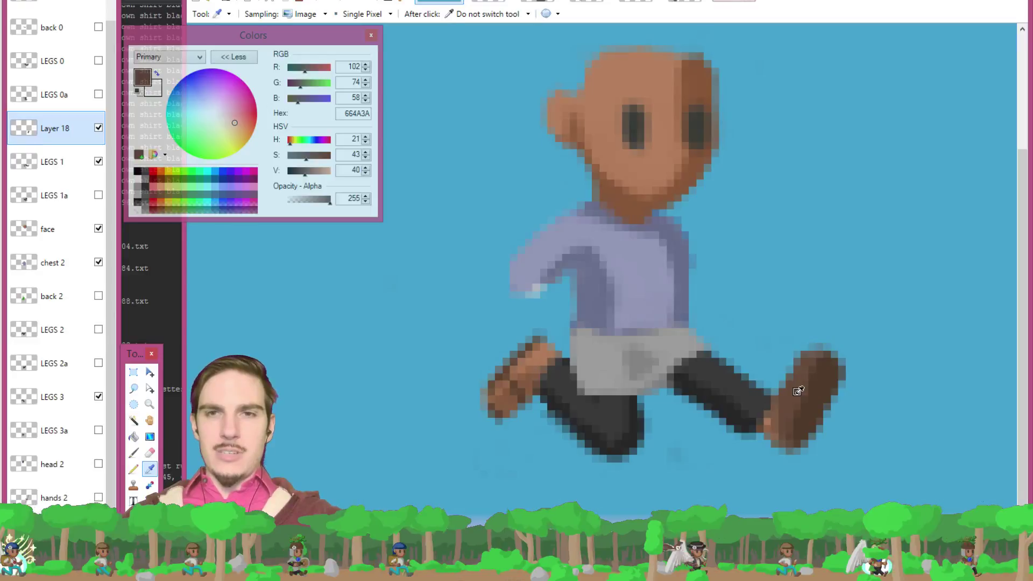
{"action": "key", "text": "b"}
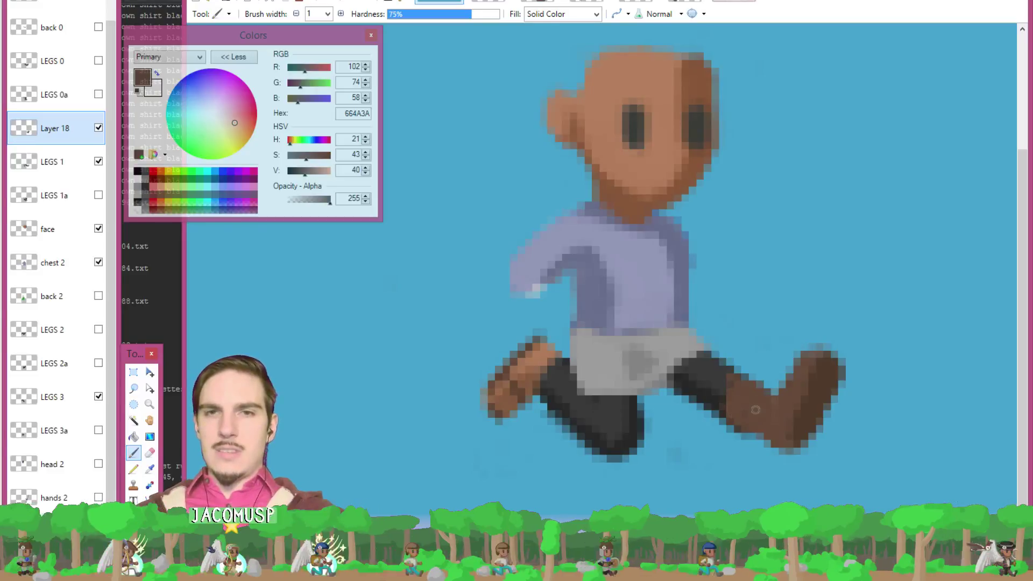
{"action": "key", "text": "e"}
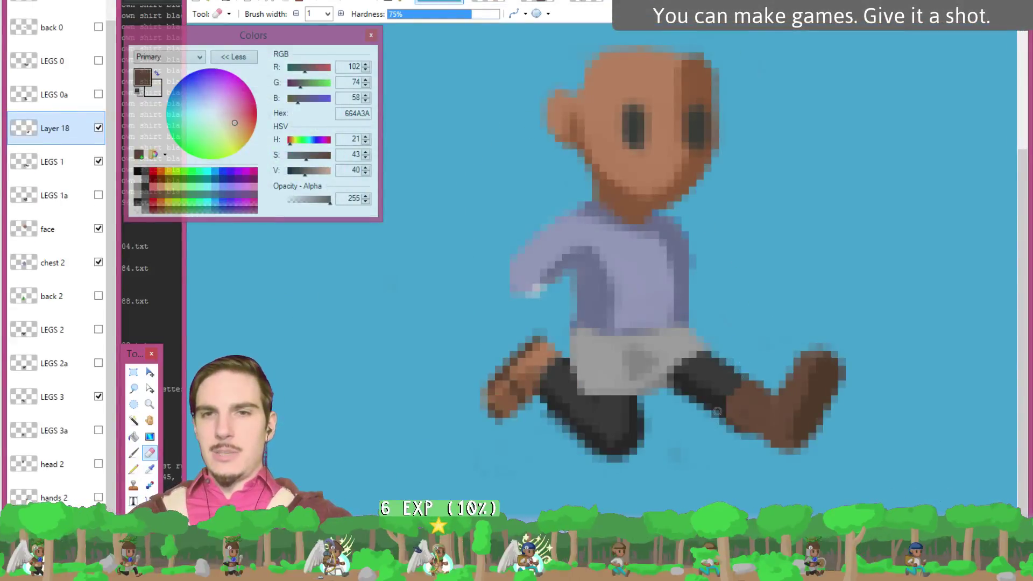
- Sample brown 644939 from the boot shaft, set the brush width to 2 and fill out the area between shaft and foot
{"action": "key", "text": "k"}
{"action": "left_click", "coordinate": [749, 393]}
{"action": "key", "text": "b"}
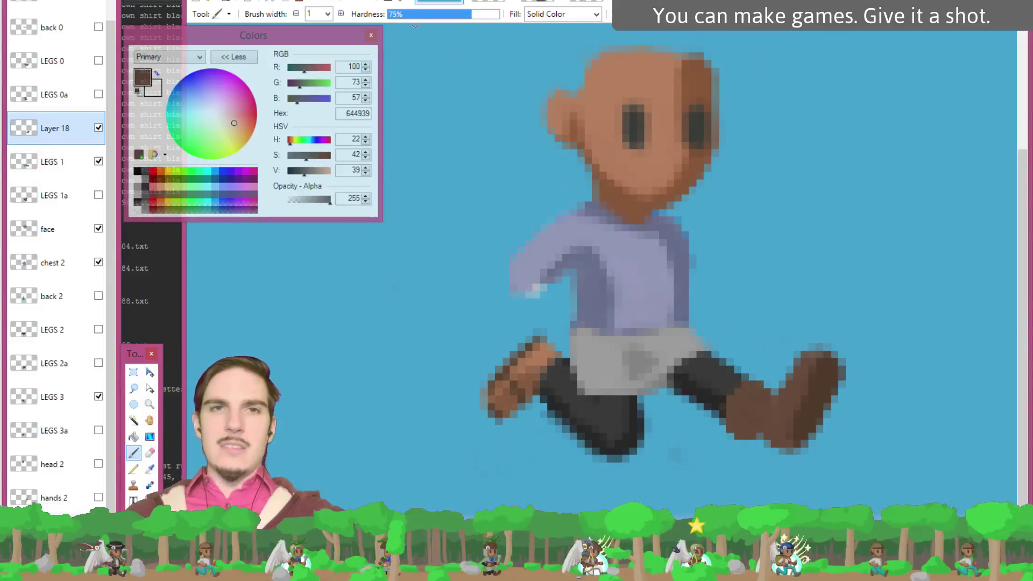
{"action": "left_click", "coordinate": [341, 14]}
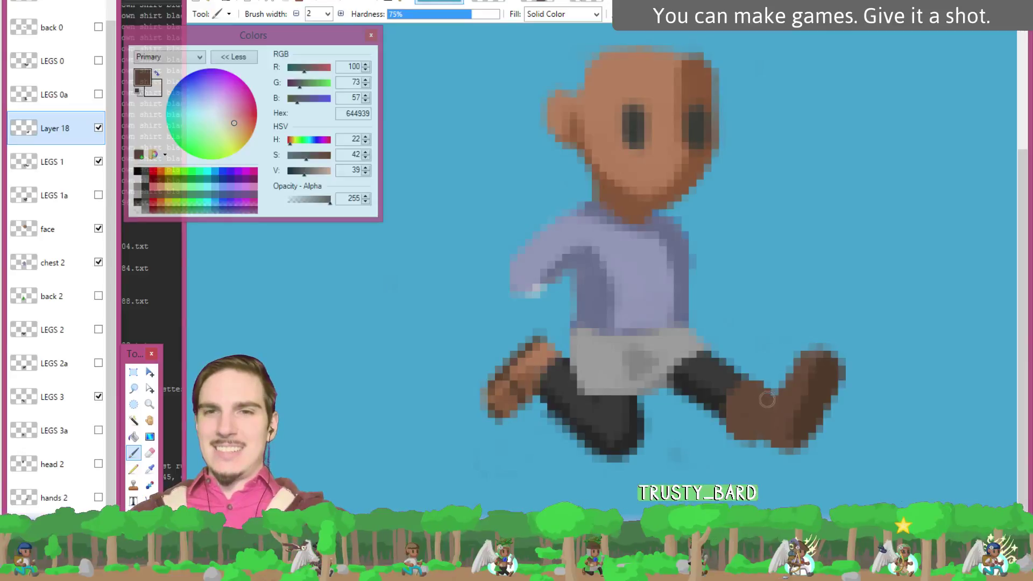
- Shade the front boot's cuff crease and underside in dark brown 4F3A2B at brush width 1 and tidy the outline with the Eraser
{"action": "left_click_drag", "start_coordinate": [762, 390], "coordinate": [752, 393]}
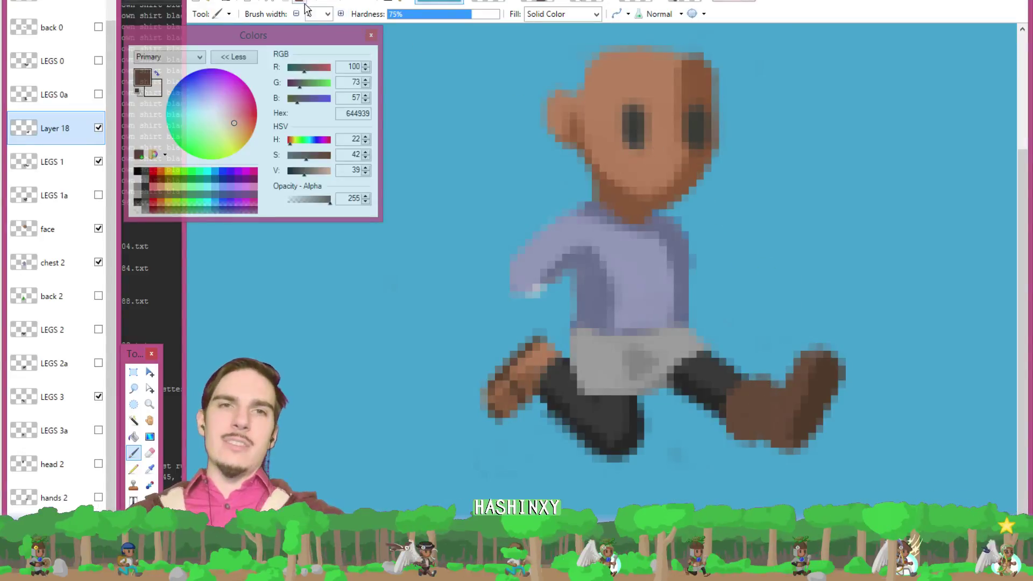
{"action": "key", "text": "k"}
{"action": "left_click", "coordinate": [822, 384]}
{"action": "key", "text": "b"}
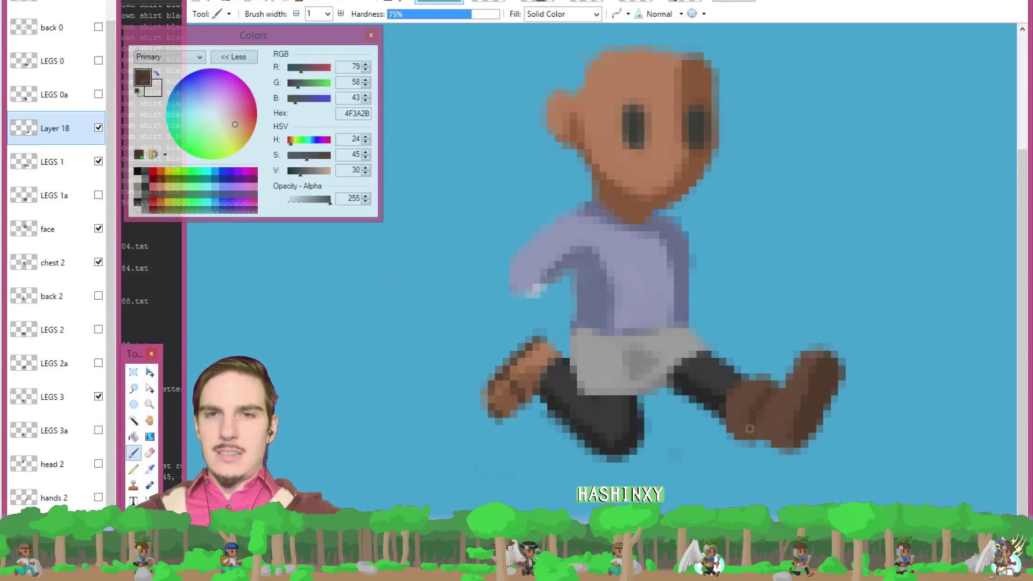
{"action": "mouse_move", "coordinate": [726, 419]}
{"action": "left_mouse_down"}
{"action": "mouse_move", "coordinate": [749, 437]}
{"action": "mouse_move", "coordinate": [725, 422]}
{"action": "mouse_move", "coordinate": [728, 410]}
{"action": "mouse_move", "coordinate": [789, 446]}
{"action": "left_mouse_up"}
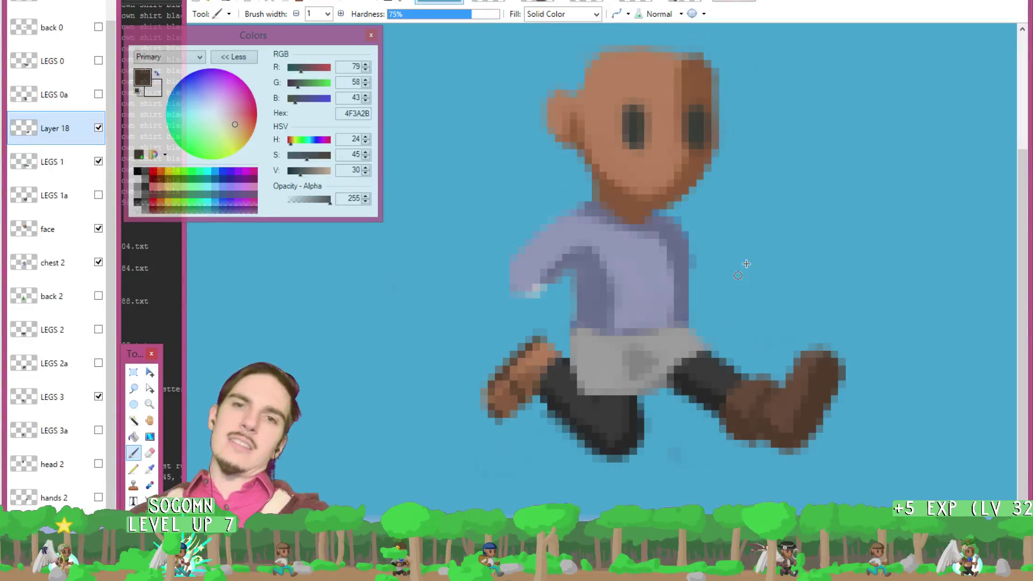
{"action": "key", "text": "e"}
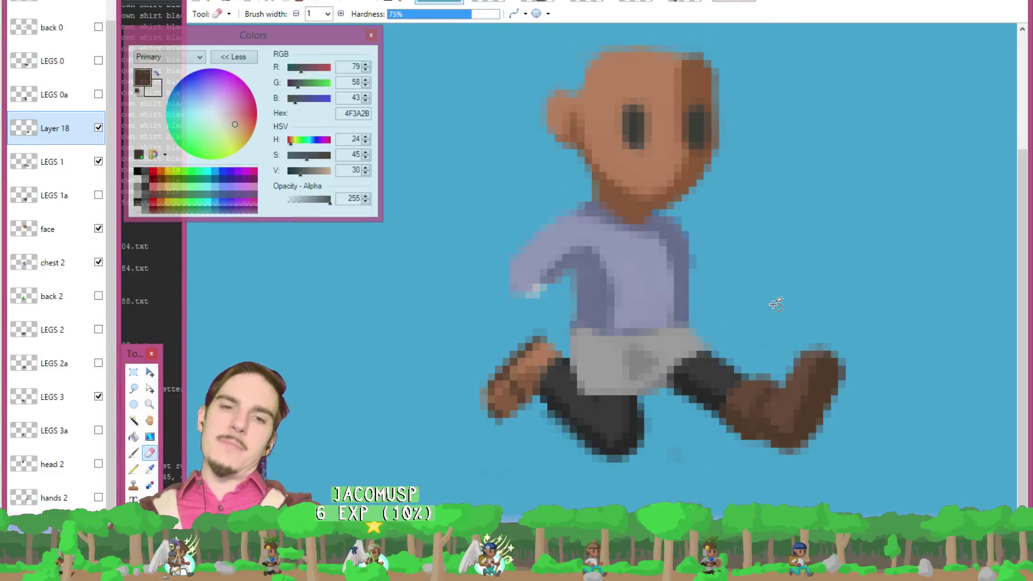
- Sample grey 848485 from the finished frame and paint the metal heel on the front boot
{"action": "key", "text": "k"}
{"action": "left_click", "coordinate": [753, 390]}
{"action": "key", "text": "b"}
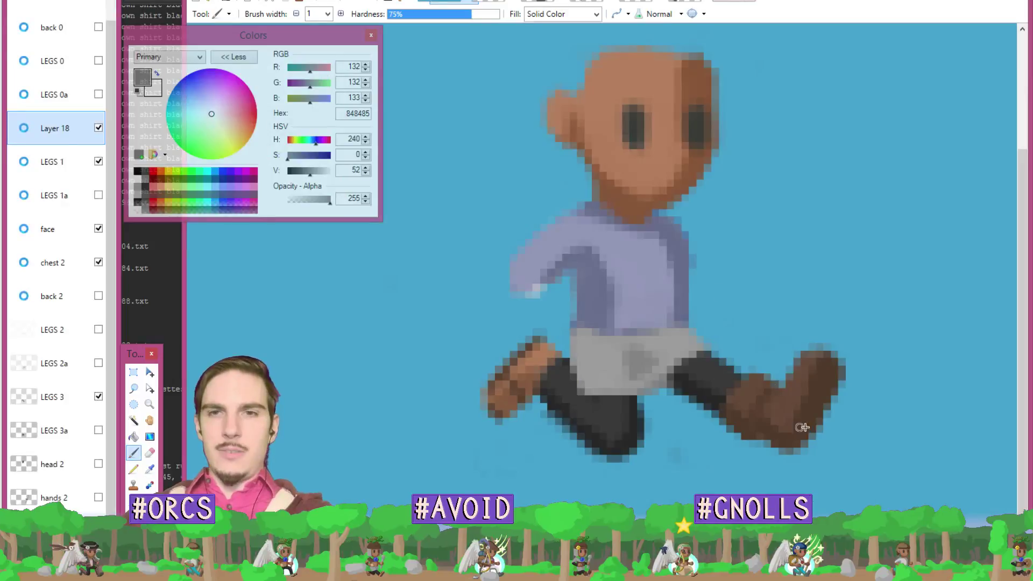
{"action": "left_click_drag", "start_coordinate": [791, 433], "coordinate": [806, 437]}
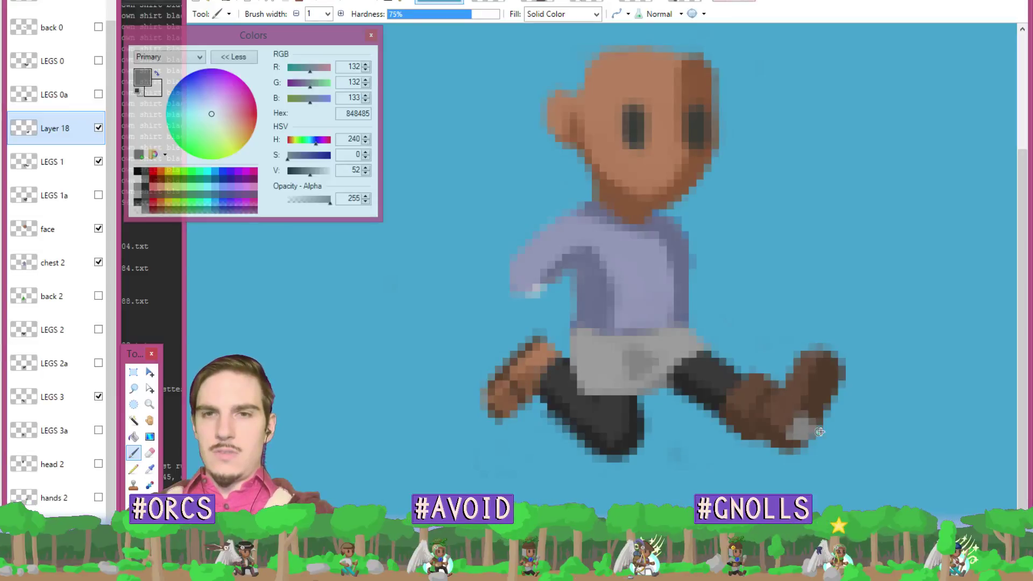
{"action": "left_click_drag", "start_coordinate": [808, 434], "coordinate": [822, 420]}
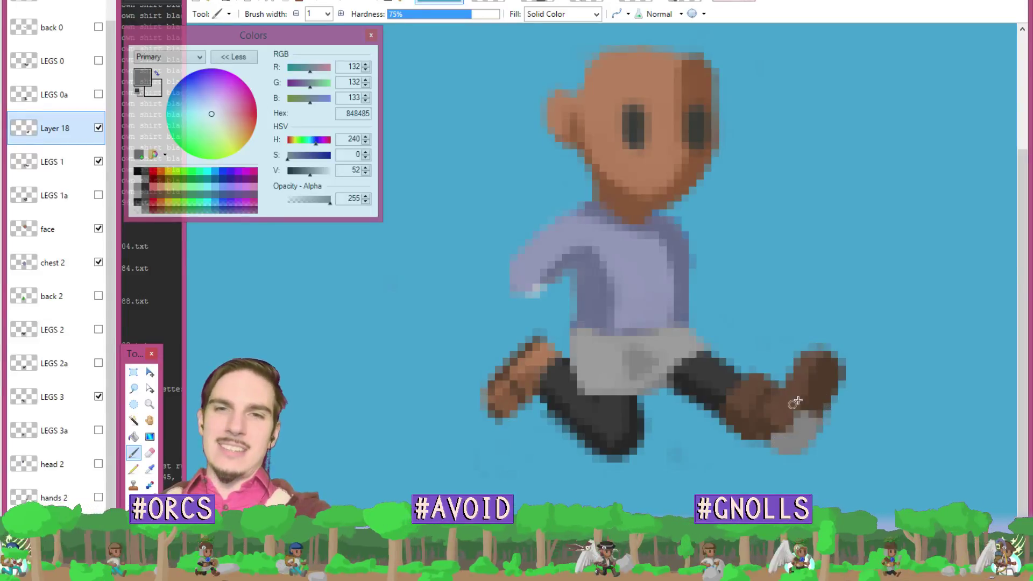
- Sample browns 4F3A2B and 664A3A from the front boot and touch up the leather along the edge of the grey heel
{"action": "left_click", "coordinate": [775, 412], "text": "ctrl"}
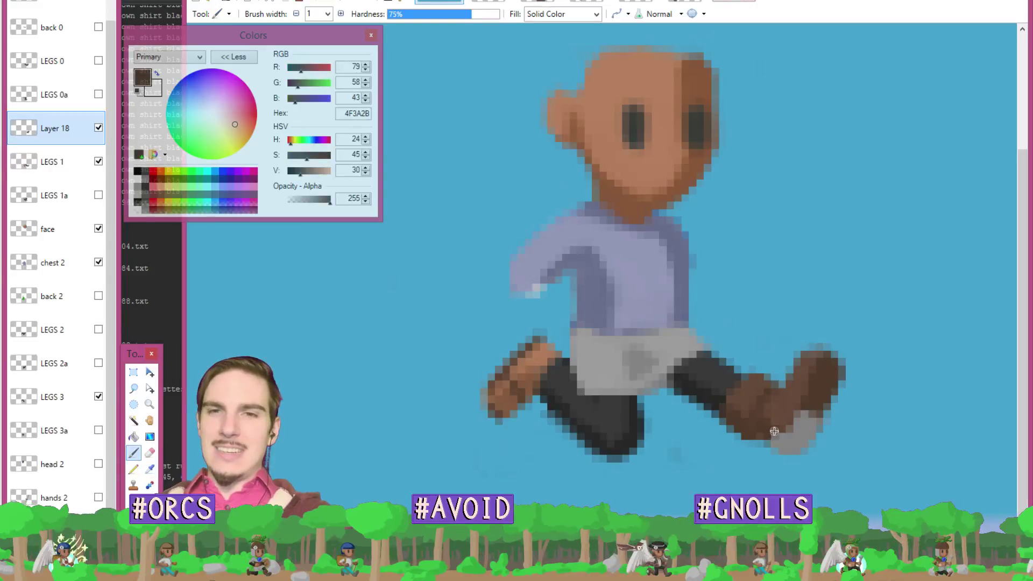
{"action": "left_click", "coordinate": [790, 417], "text": "ctrl"}
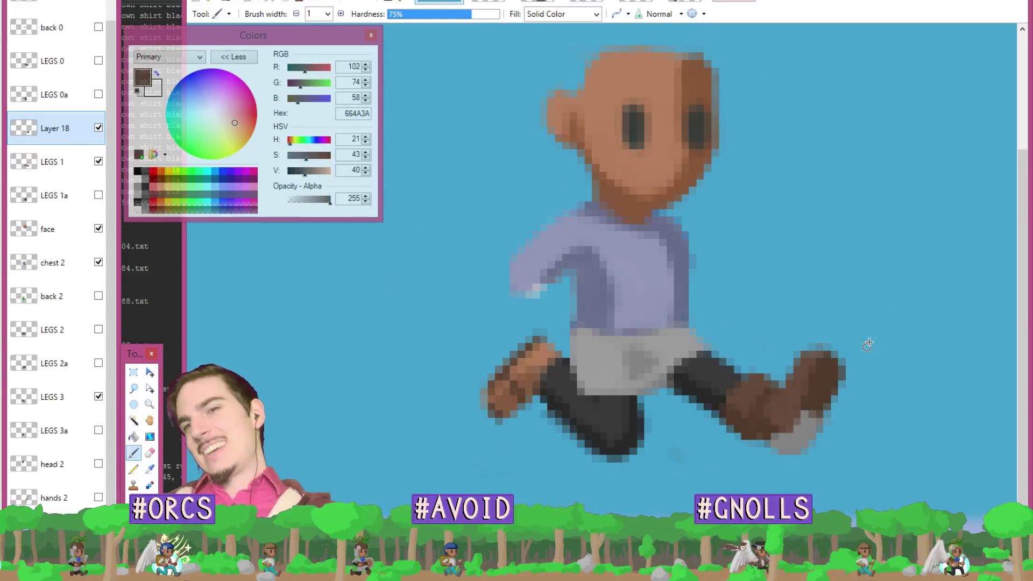
{"action": "left_click", "coordinate": [813, 405], "text": "ctrl"}
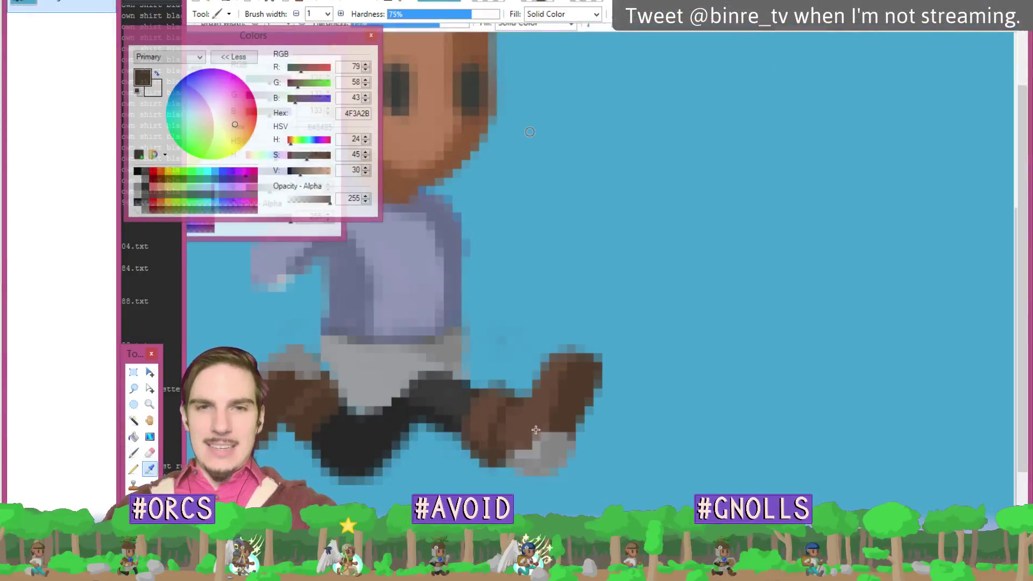
- Sample light grey 999C9E from the finished frame and paint a highlight on the front boot's heel
{"action": "left_click", "coordinate": [383, 364]}
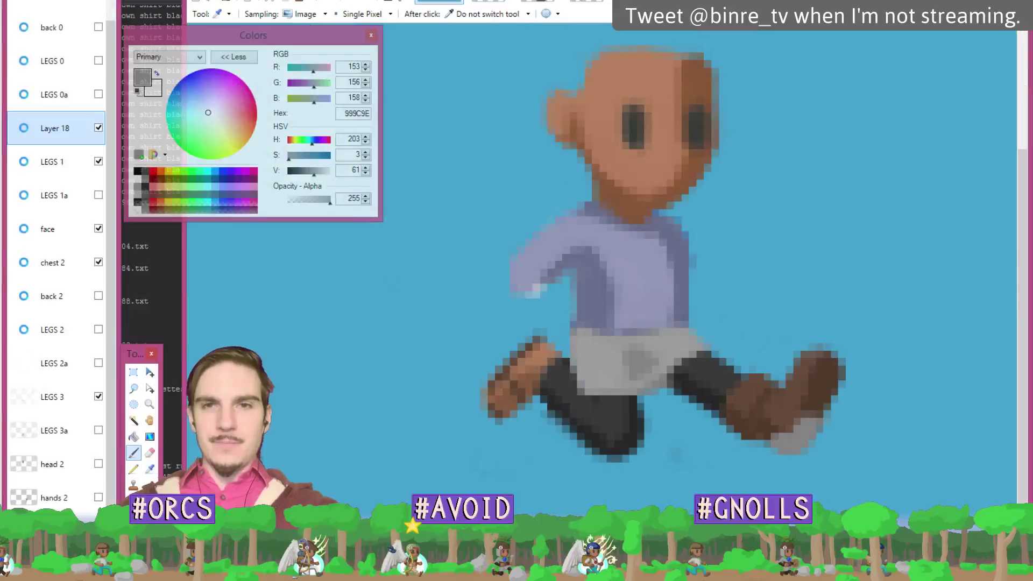
{"action": "key", "text": "b"}
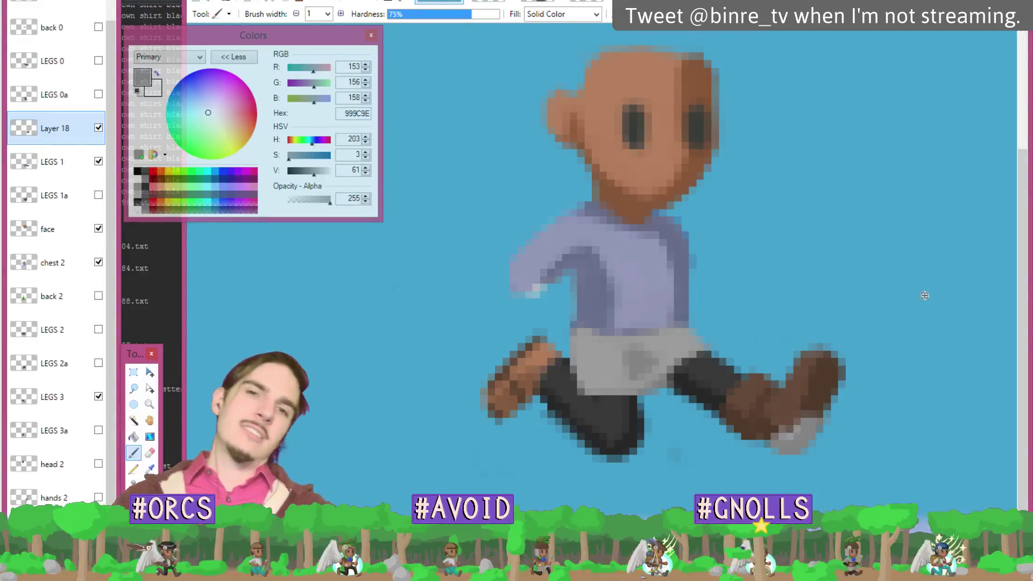
{"action": "key", "text": "ctrl"}
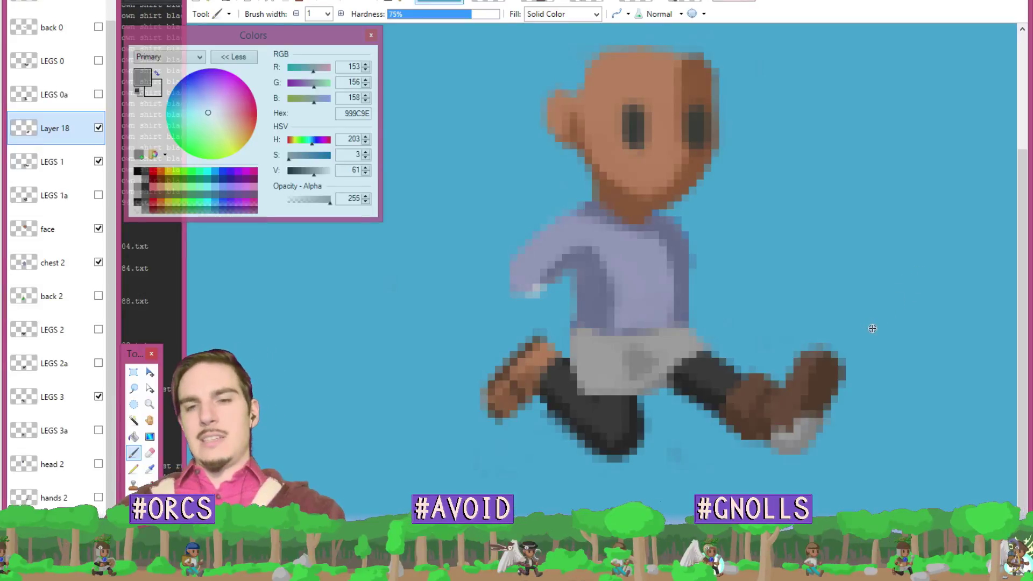
- Sample mid greys 848484 and 838383, rework the heel's shading around the highlight and clean its edge with the Eraser
{"action": "left_click", "coordinate": [643, 360], "text": "ctrl"}
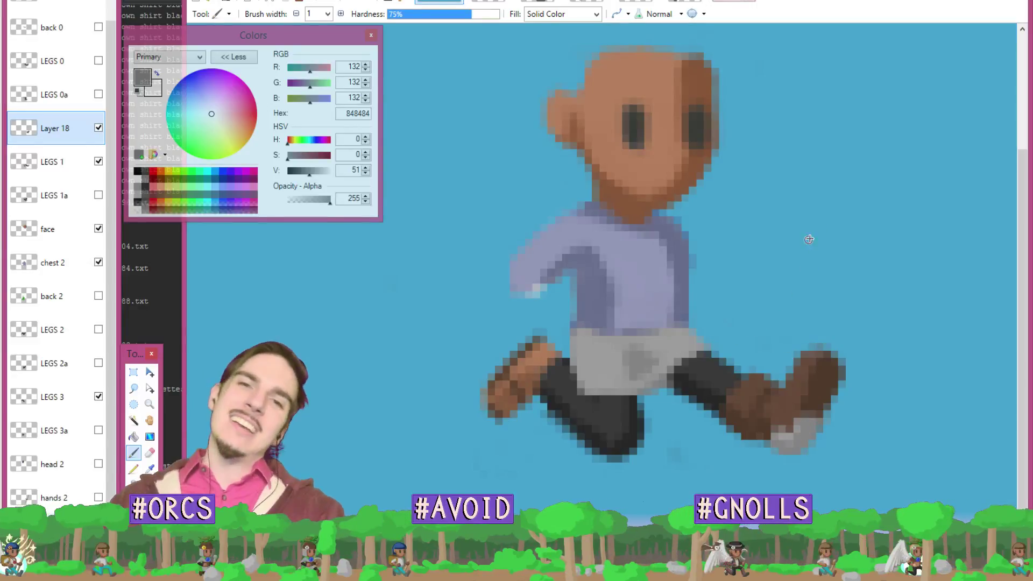
{"action": "key", "text": "ctrl"}
{"action": "left_click", "coordinate": [810, 434]}
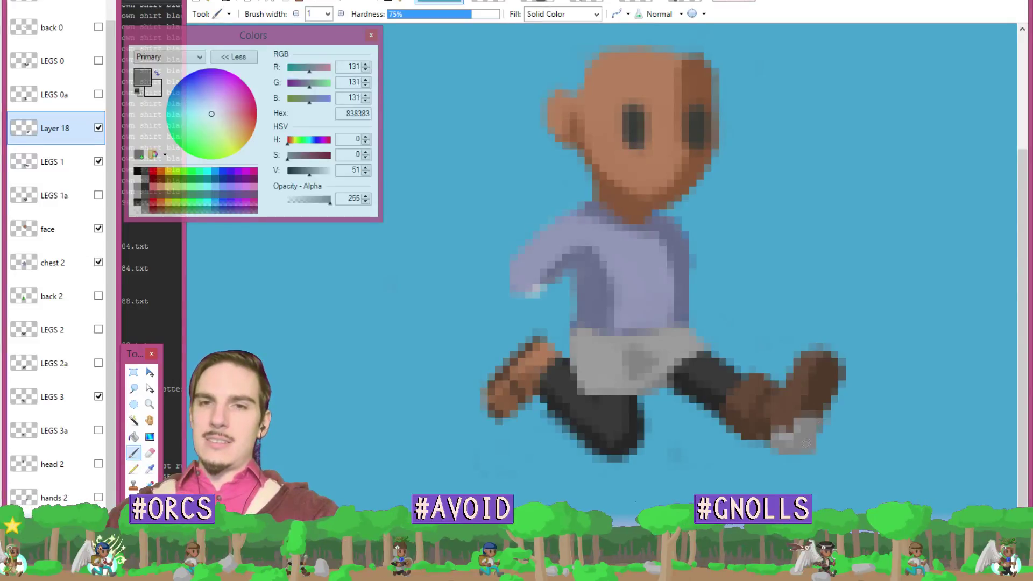
{"action": "key", "text": "e"}
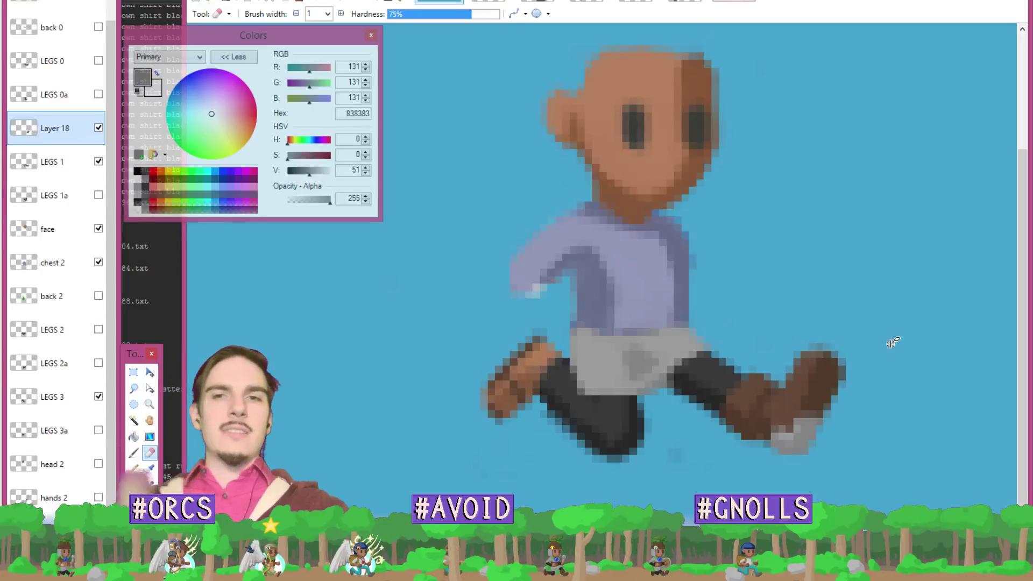
- Retouch the front boot's leather above the heel with sampled browns 4F3A2B and 664A3A, and save the file
{"action": "key", "text": "k"}
{"action": "left_click", "coordinate": [801, 408]}
{"action": "key", "text": "b"}
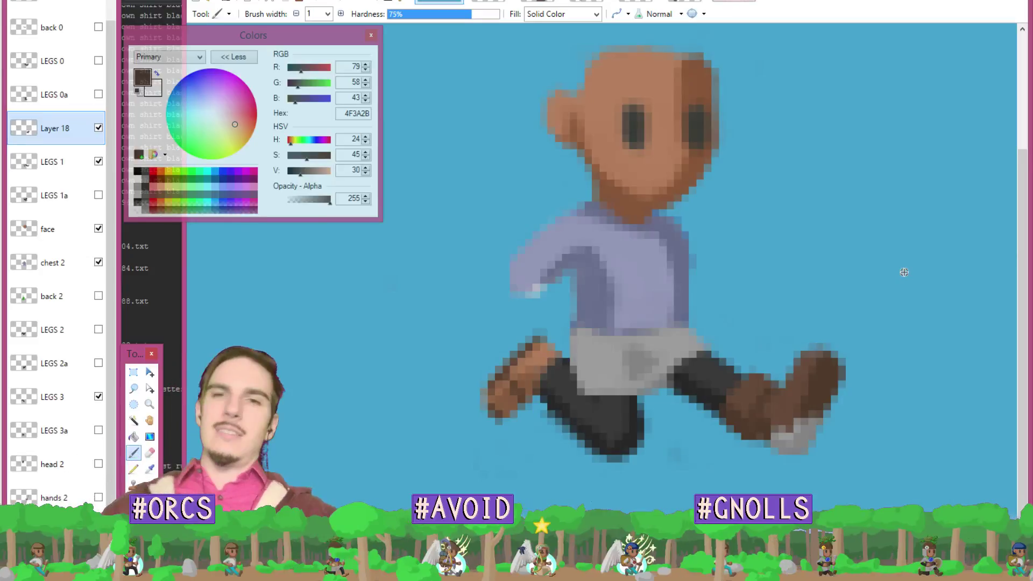
{"action": "key", "text": "ctrl+s"}
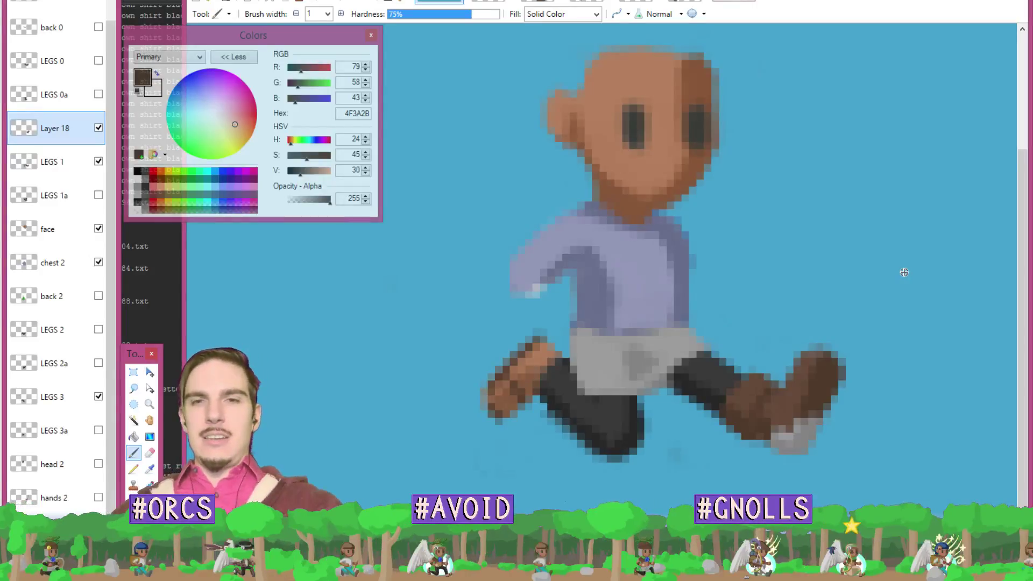
{"action": "left_click", "coordinate": [791, 405], "text": "ctrl"}
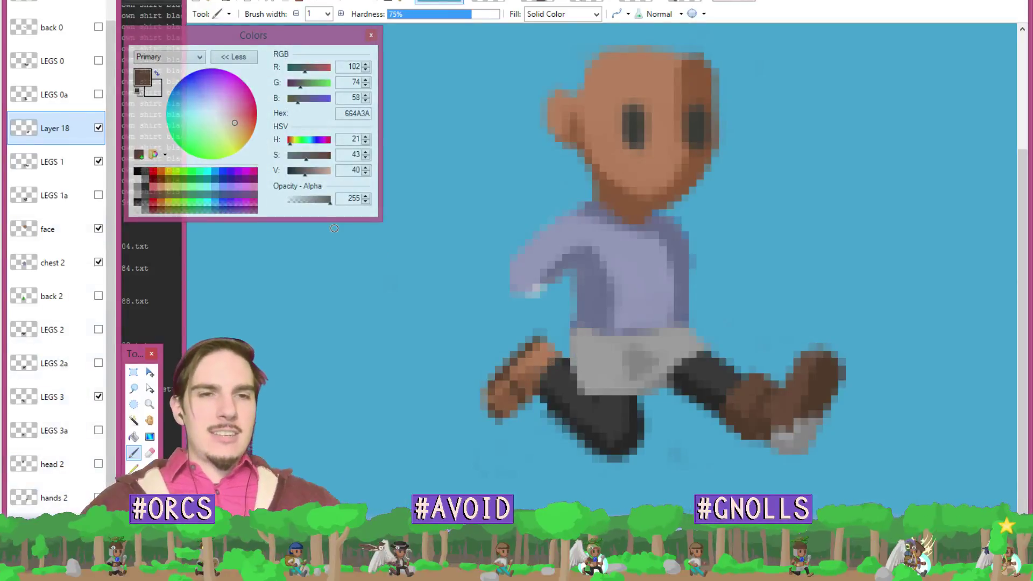
- Merge the finished front boot layer down into LEGS 1 and add a new layer above LEGS 3
{"action": "key", "text": "ctrl+m"}
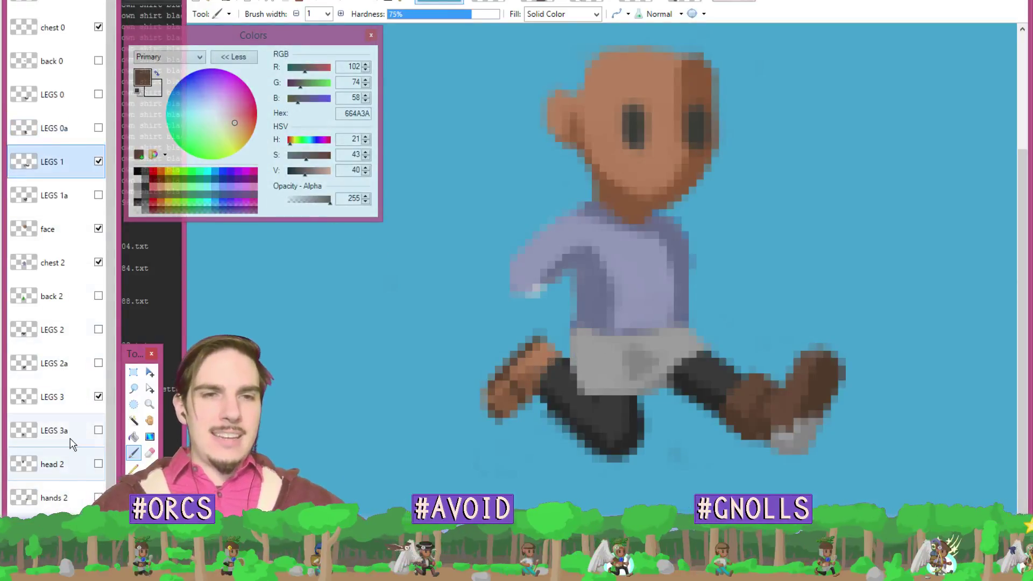
{"action": "left_click", "coordinate": [79, 399]}
{"action": "key", "text": "ctrl+shift+n"}
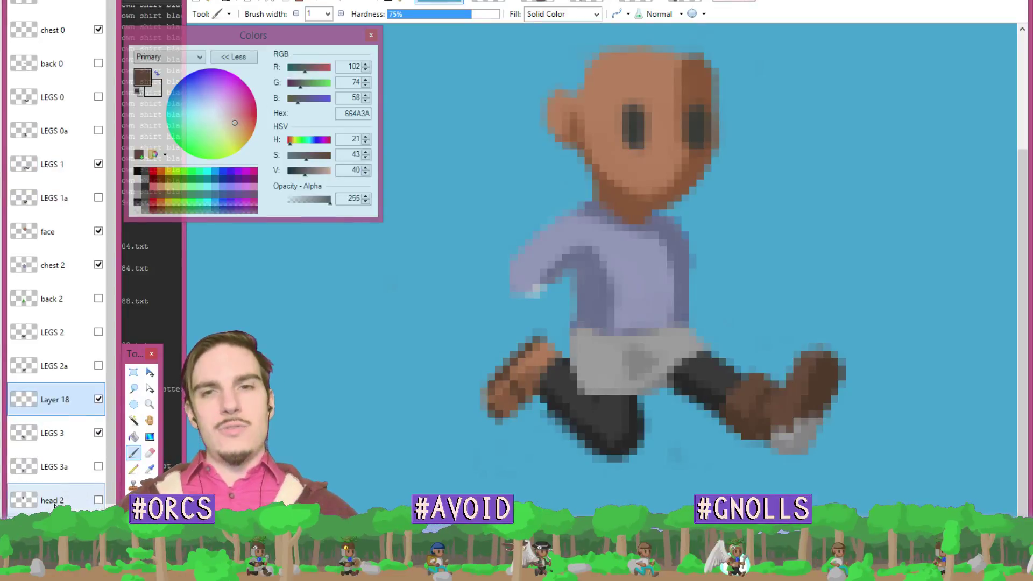
- Sample the front boot's brown for painting and set the brush width to 2
{"action": "key", "text": "k"}
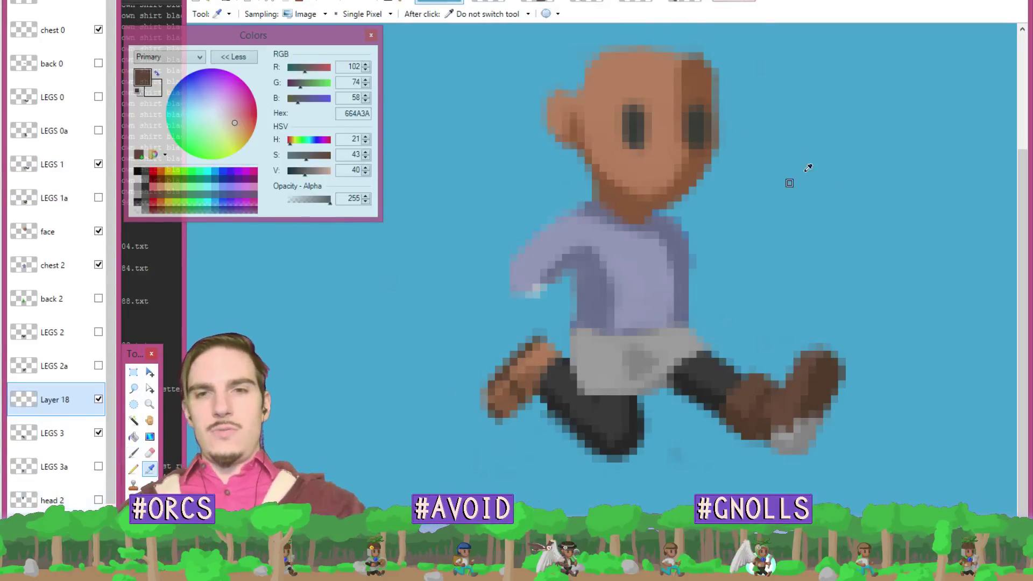
{"action": "left_click", "coordinate": [752, 392]}
{"action": "key", "text": "b"}
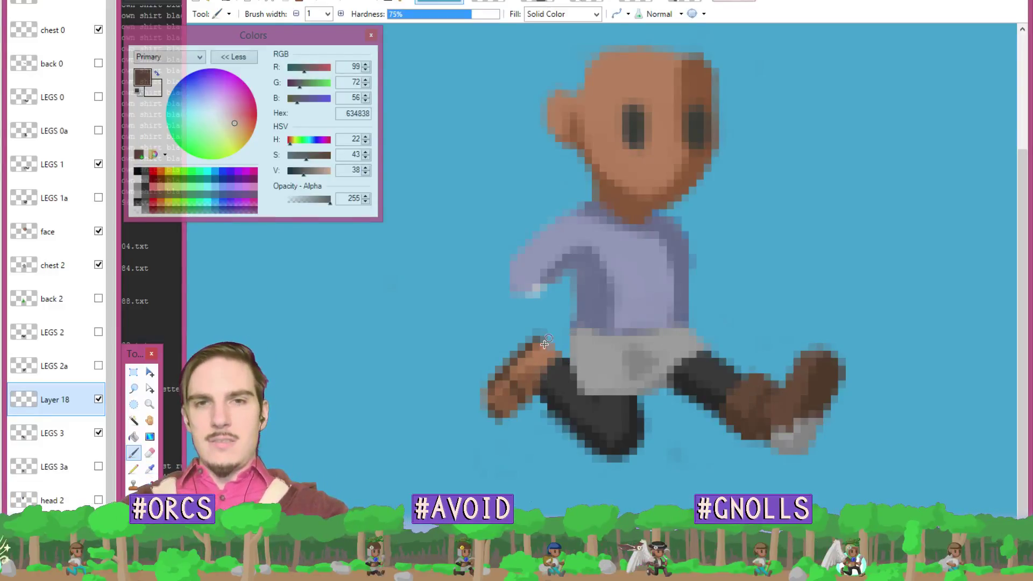
{"action": "left_click", "coordinate": [341, 13]}
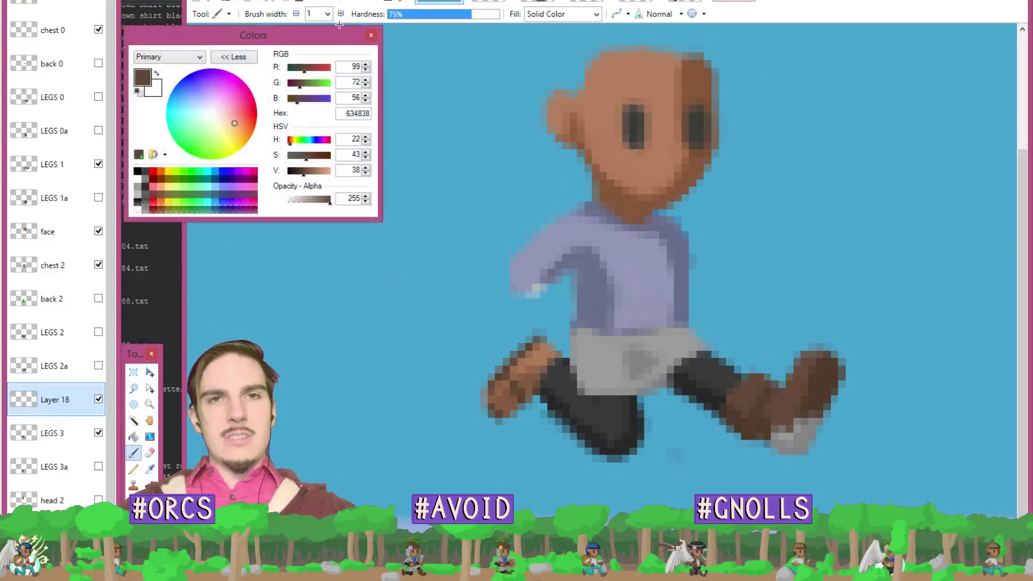
{"action": "key", "text": "k"}
{"action": "left_click", "coordinate": [753, 388]}
{"action": "key", "text": "b"}
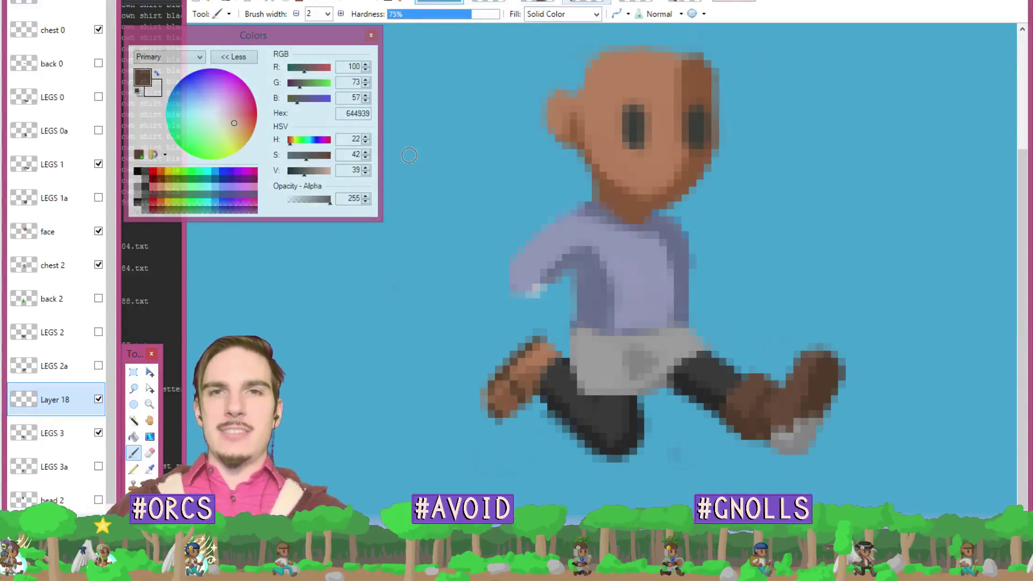
- Copy the boot with the teal leg from another open image and place it over the rear leg on Layer 18
{"action": "left_click", "coordinate": [489, 3]}
{"action": "left_click", "coordinate": [537, 3]}
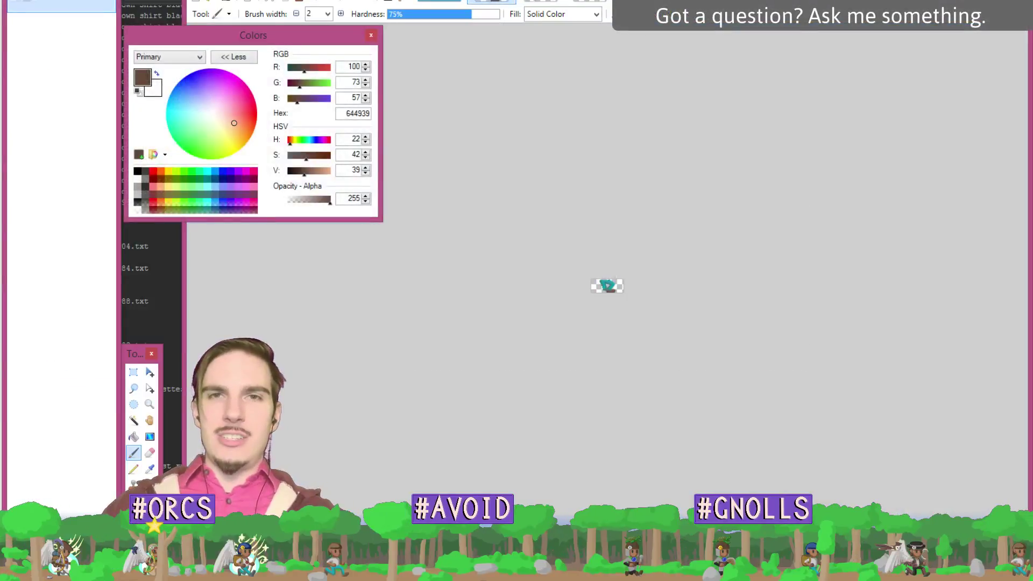
{"action": "left_click", "coordinate": [585, 2]}
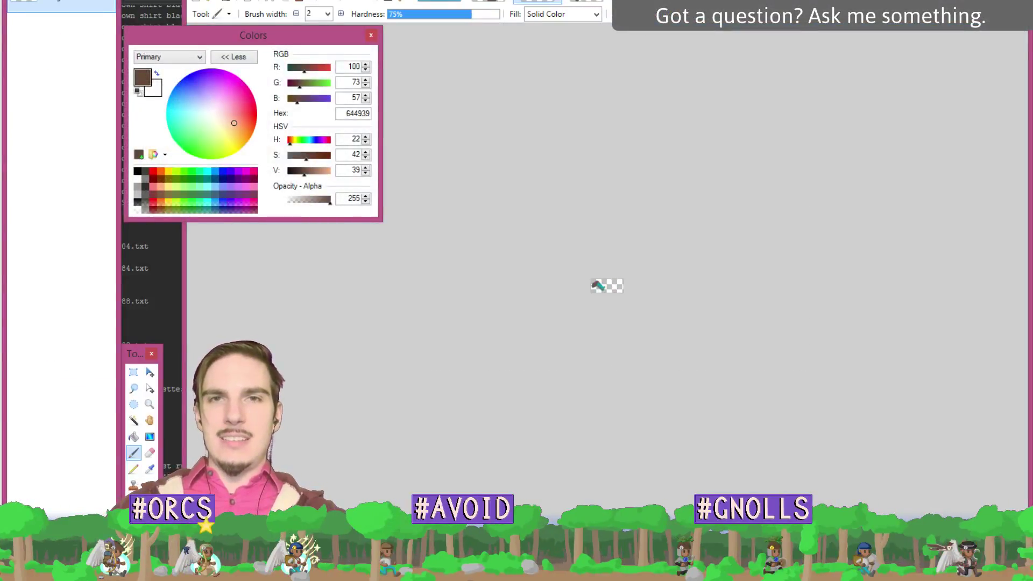
{"action": "left_click", "coordinate": [438, 2]}
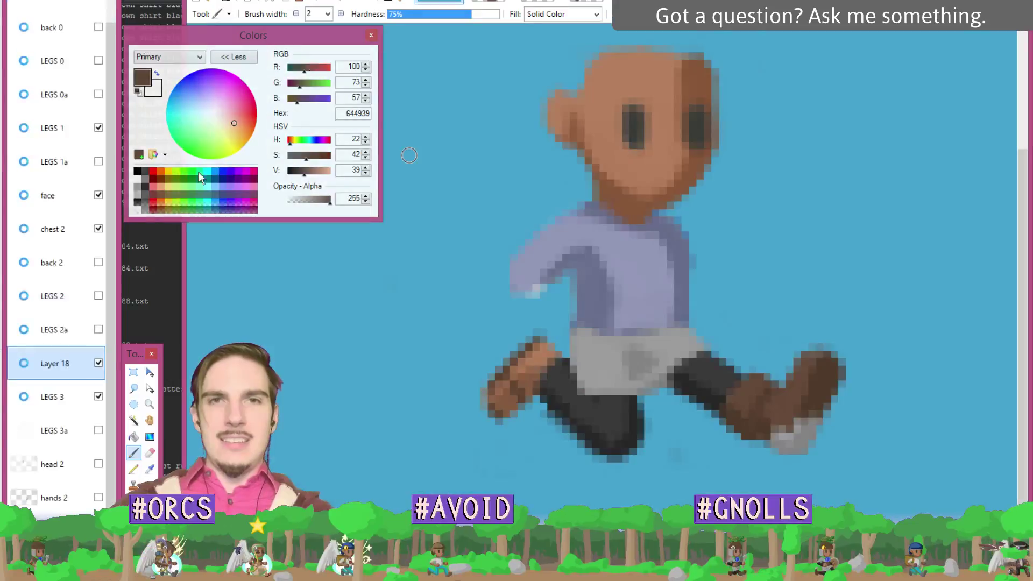
{"action": "left_click", "coordinate": [150, 372]}
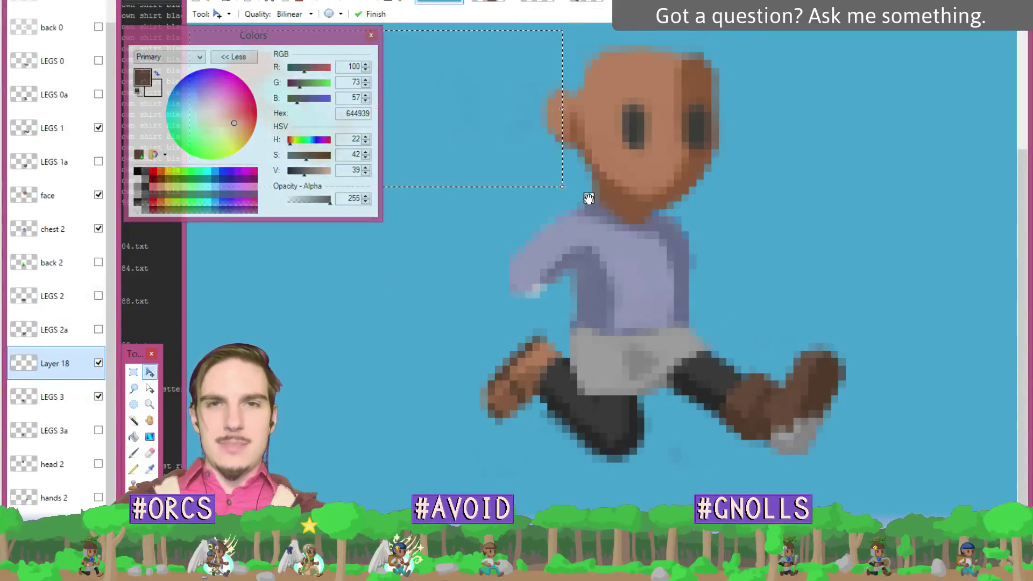
{"action": "left_click_drag", "start_coordinate": [835, 454], "coordinate": [872, 489]}
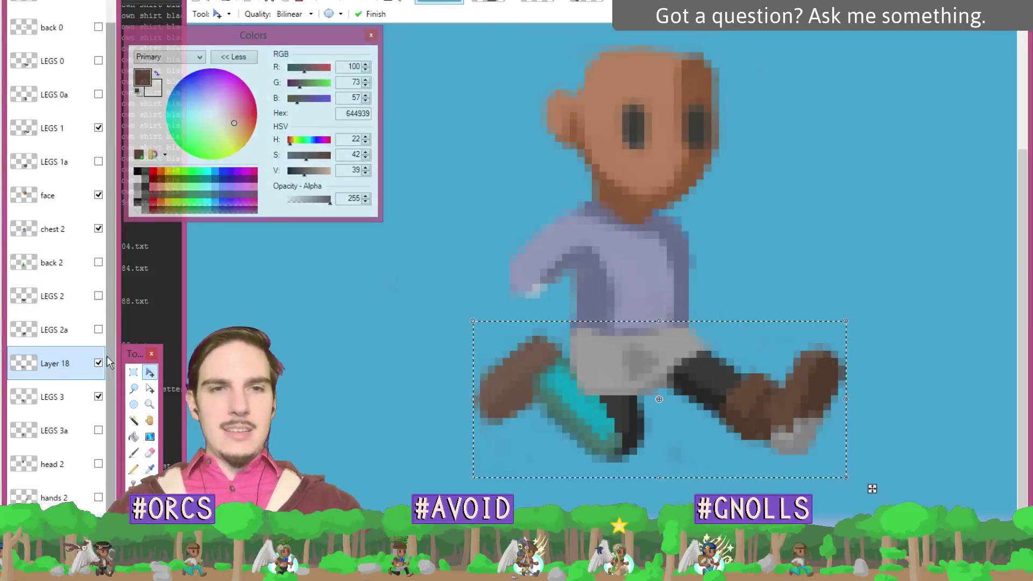
- Lasso and delete the teal leg part of the pasted sprite, keeping only the rear boot on Layer 18
{"action": "left_click", "coordinate": [149, 452]}
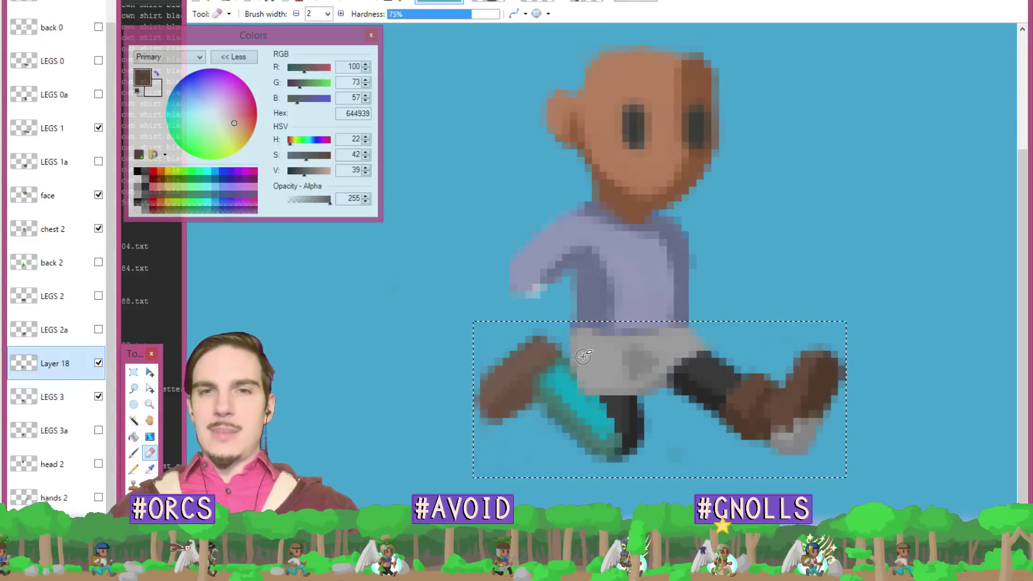
{"action": "left_click", "coordinate": [134, 387]}
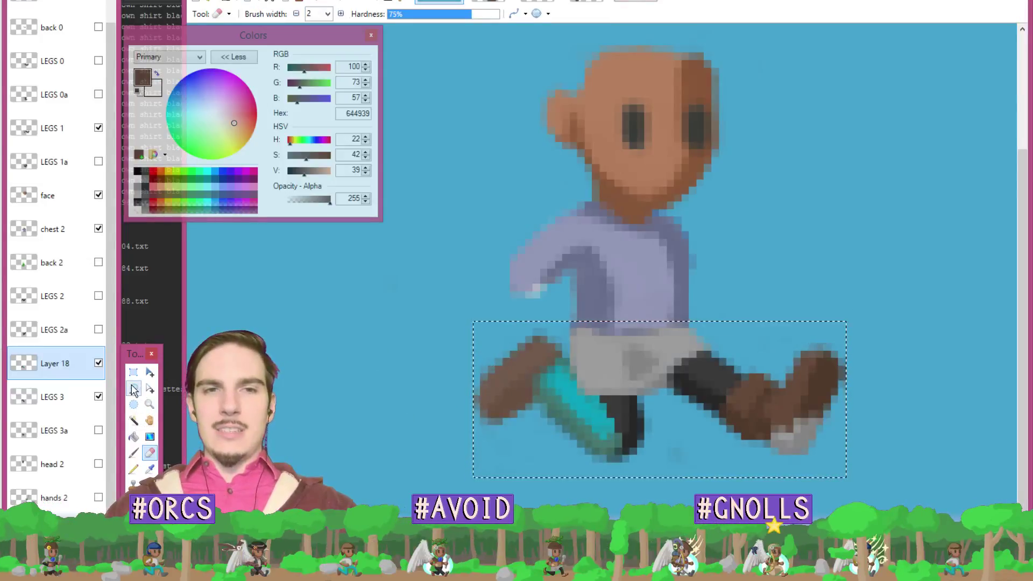
{"action": "key", "text": "ctrl+d"}
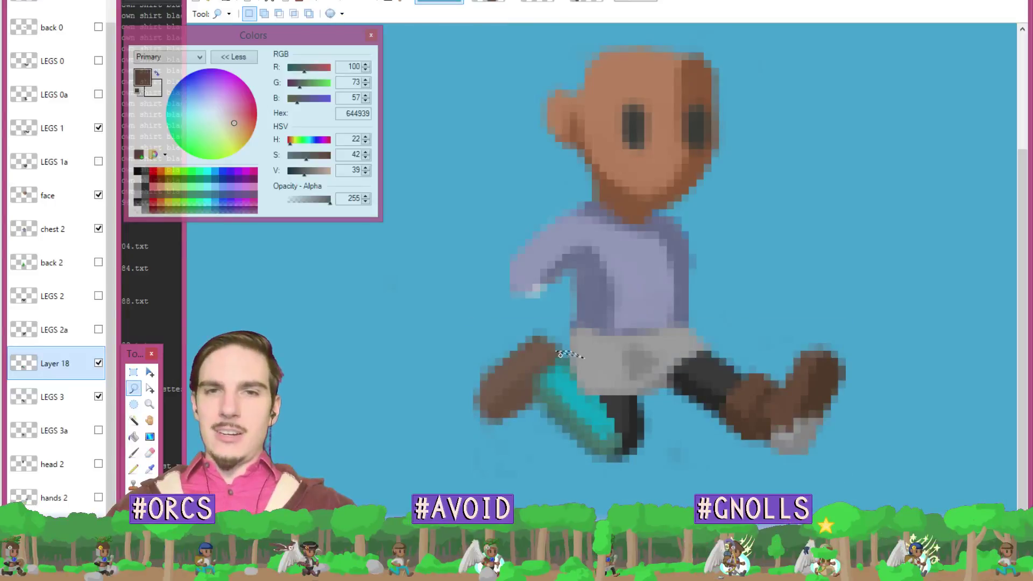
{"action": "mouse_move", "coordinate": [584, 360]}
{"action": "left_mouse_down"}
{"action": "mouse_move", "coordinate": [543, 353]}
{"action": "mouse_move", "coordinate": [533, 403]}
{"action": "left_mouse_up"}
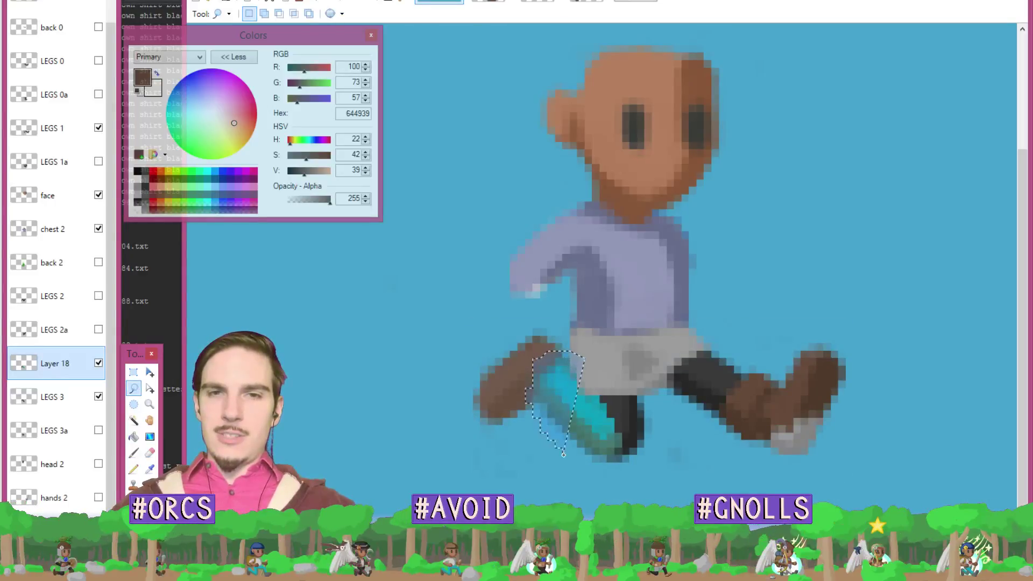
{"action": "left_click", "coordinate": [678, 324]}
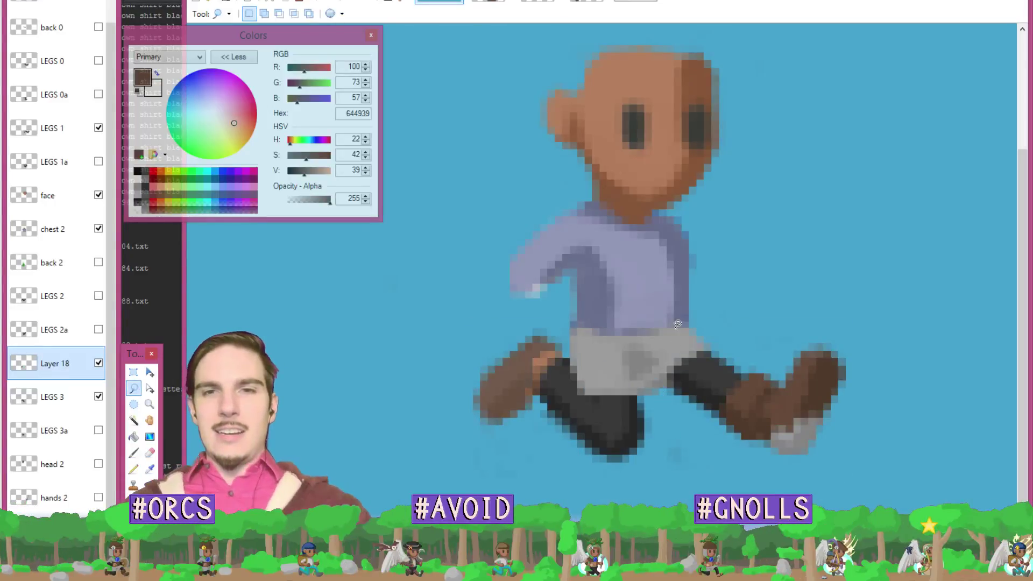
- Recolor the rear boot with fills sampled from the front boot, using 4F3A2B for its shaded side and 664A3A for the lighter part
{"action": "key", "text": "l"}
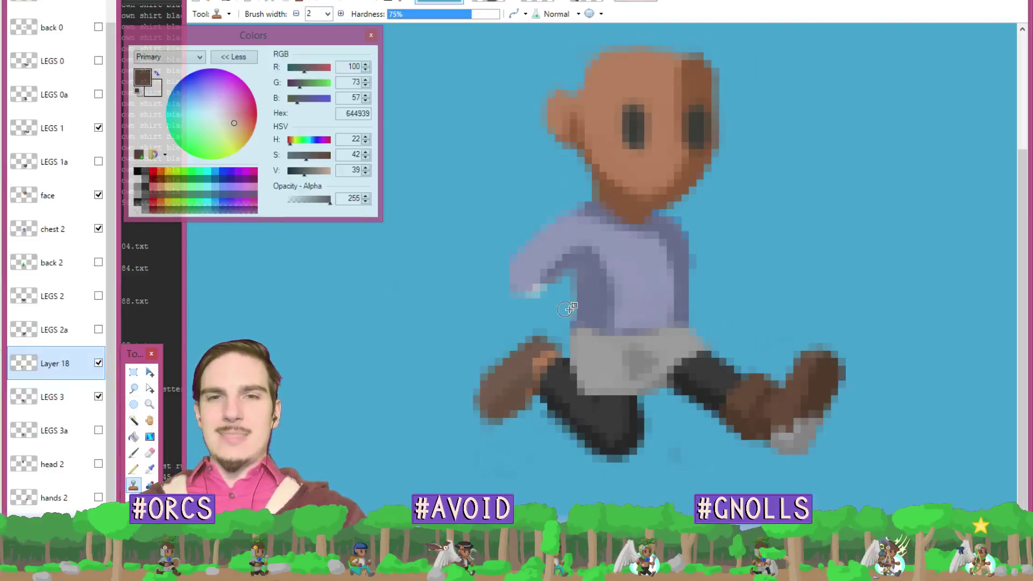
{"action": "key", "text": "k"}
{"action": "left_click", "coordinate": [830, 378]}
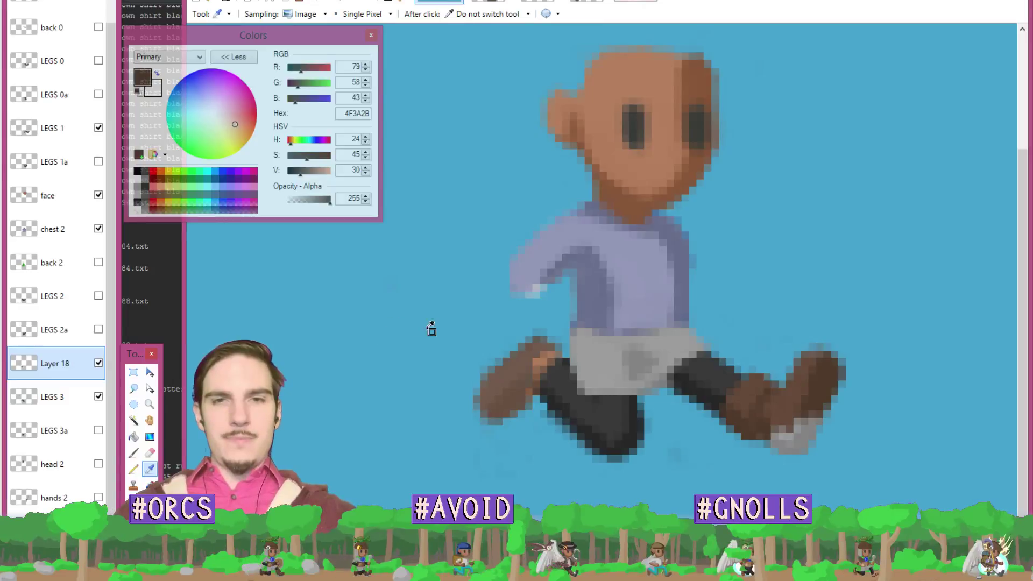
{"action": "key", "text": "f"}
{"action": "left_click", "coordinate": [514, 398]}
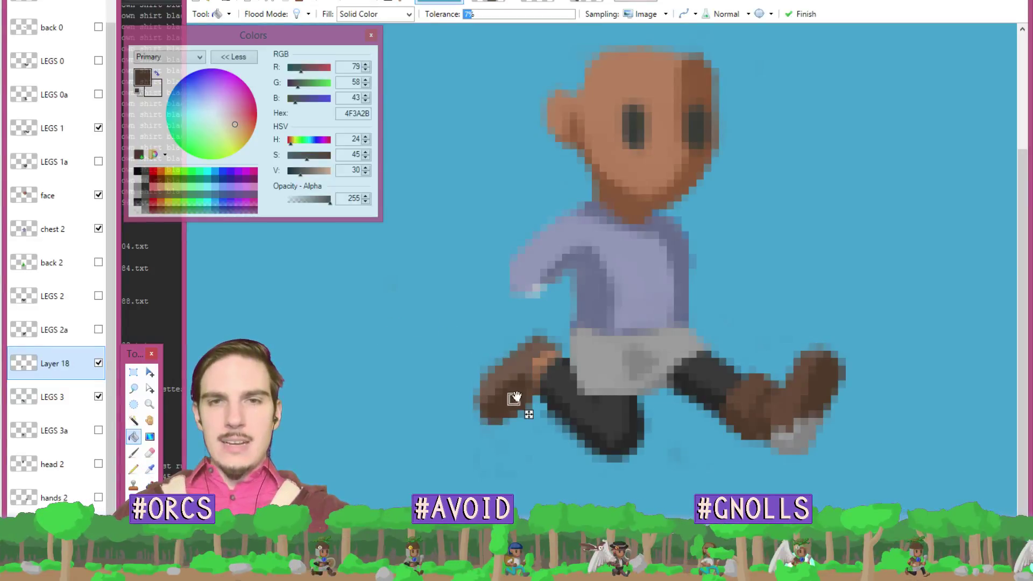
{"action": "key", "text": "k"}
{"action": "left_click", "coordinate": [788, 381]}
{"action": "key", "text": "f"}
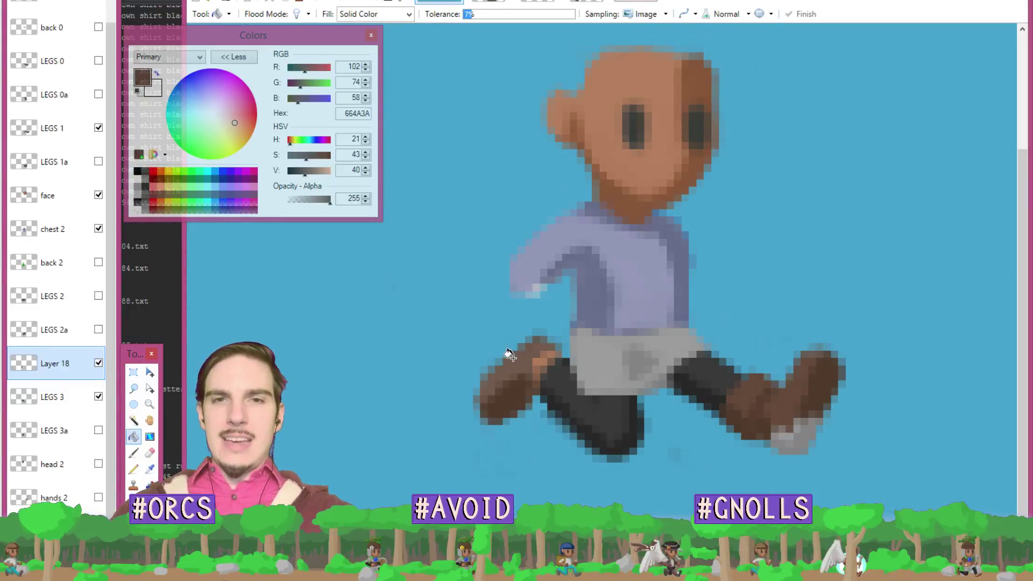
{"action": "left_click", "coordinate": [520, 362]}
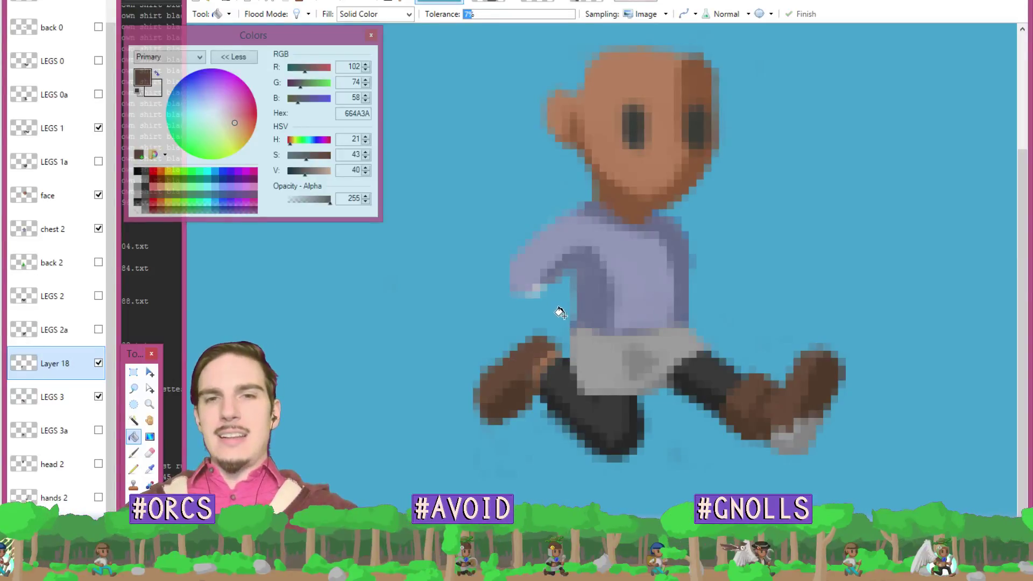
- Extend the rear boot over the bare ankle and lower leg in brown 664A3A, refining its edge with a 1-pixel brush and eraser
{"action": "key", "text": "k"}
{"action": "key", "text": "b"}
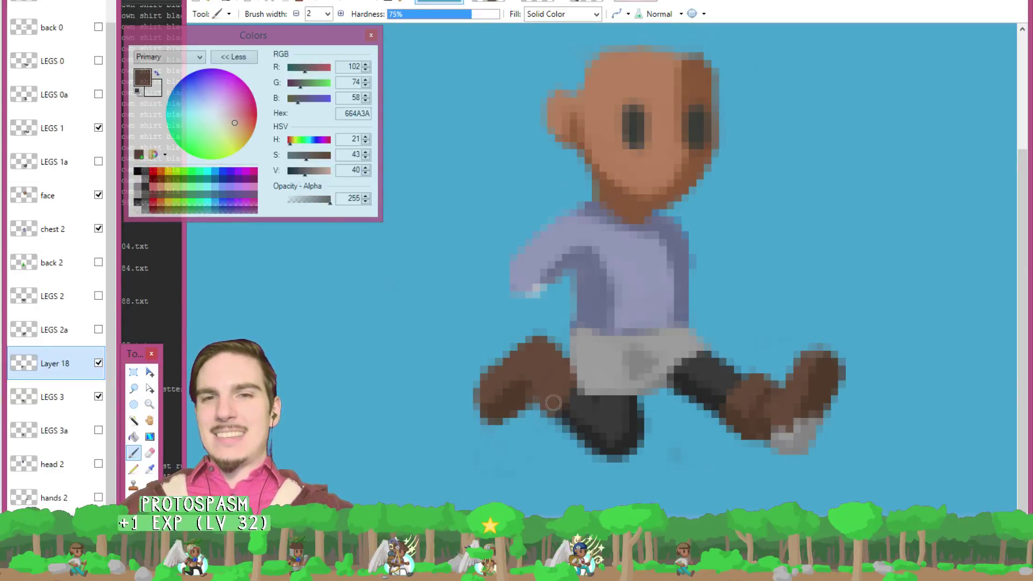
{"action": "left_click", "coordinate": [296, 14]}
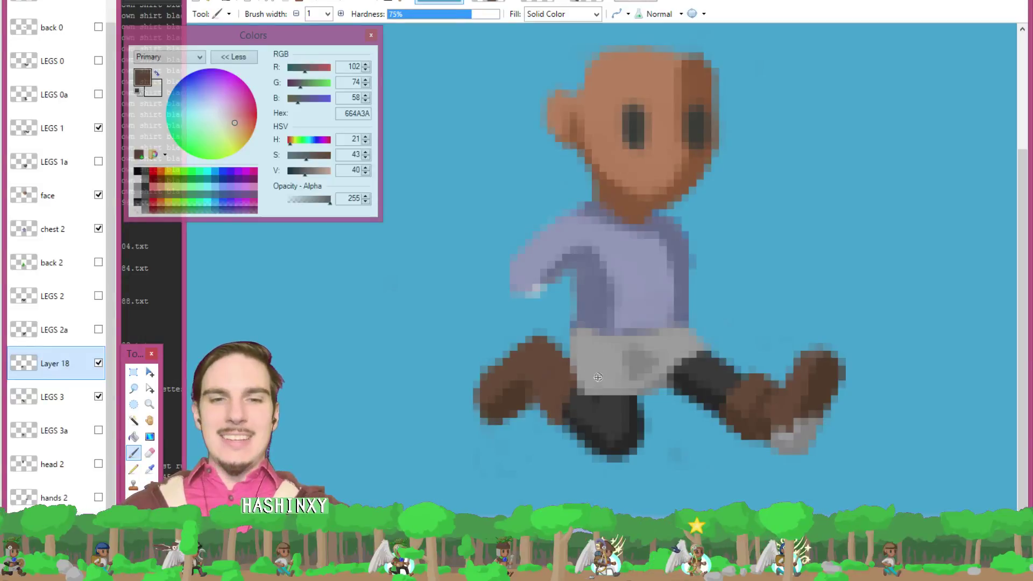
{"action": "key", "text": "e"}
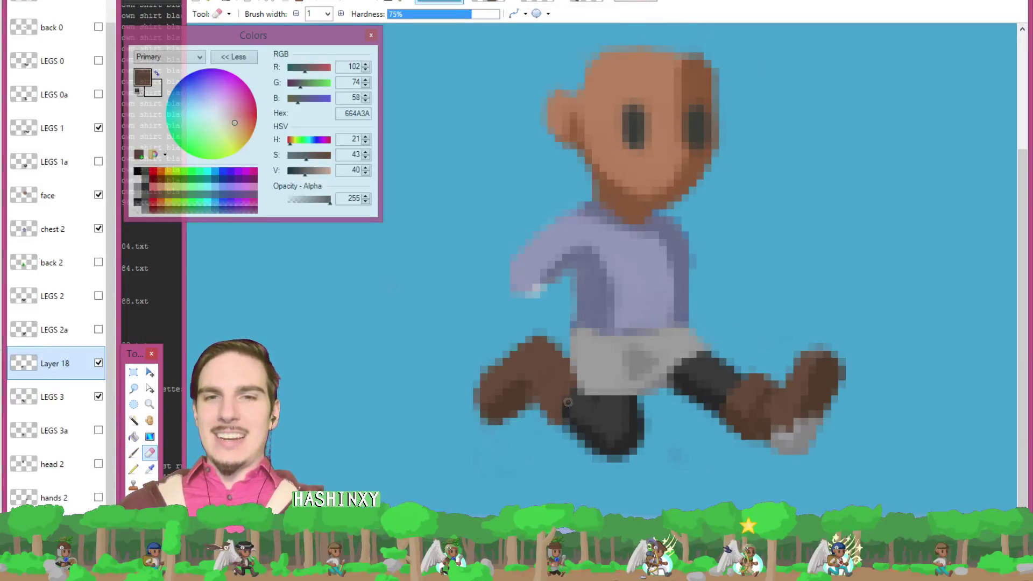
{"action": "key", "text": "k"}
{"action": "key", "text": "b"}
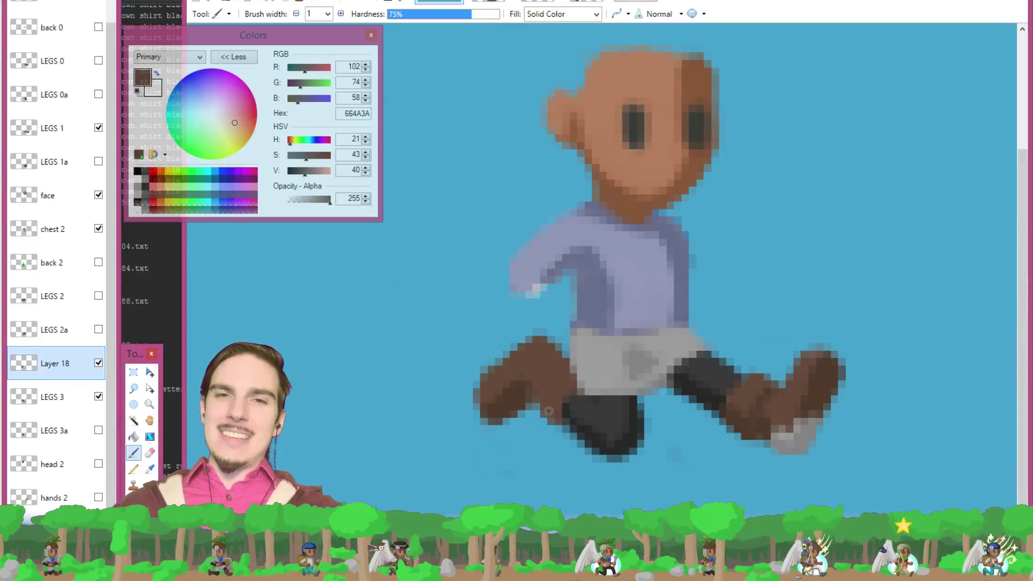
- Shade the upper part of the rear boot by alternating dark brown 4F3A2B and lighter brown 664A3A
{"action": "key", "text": "k"}
{"action": "left_click", "coordinate": [556, 365]}
{"action": "key", "text": "b"}
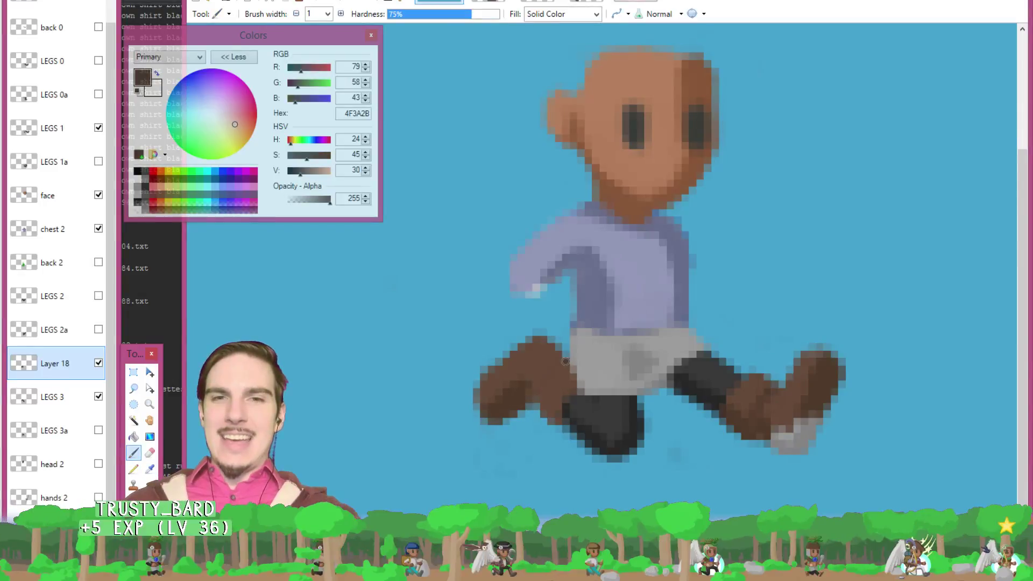
{"action": "key", "text": "k"}
{"action": "left_click", "coordinate": [546, 387]}
{"action": "key", "text": "b"}
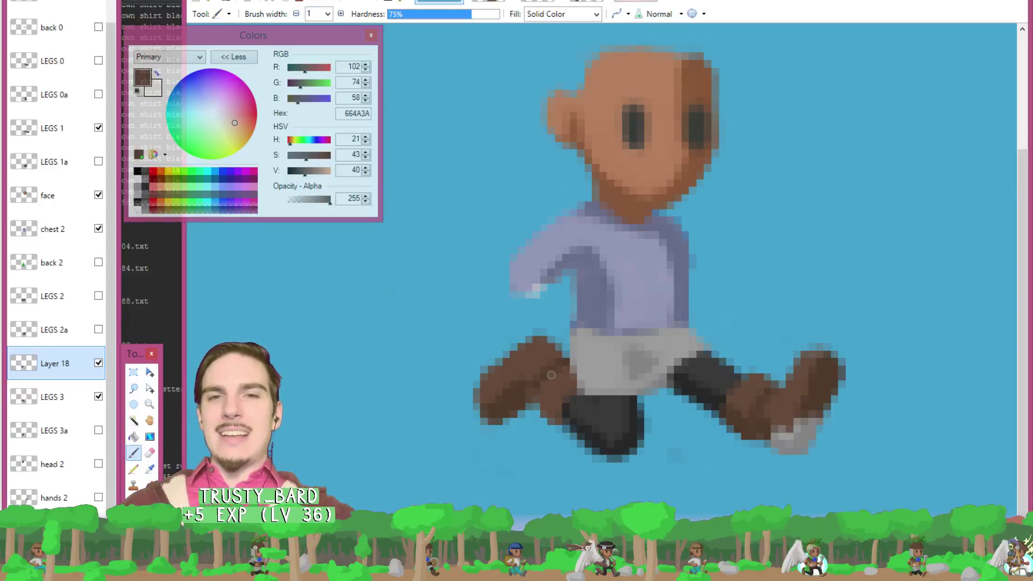
{"action": "key", "text": "k"}
{"action": "left_click", "coordinate": [539, 403]}
{"action": "key", "text": "b"}
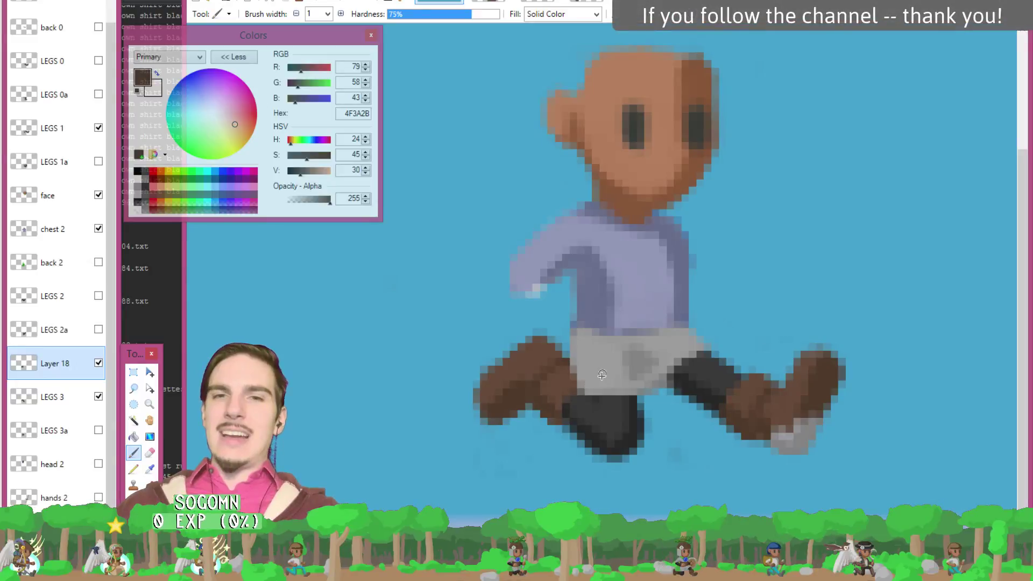
- Clean the rear boot's outline with the eraser and pick brown 664A3A for brush touch-ups
{"action": "key", "text": "e"}
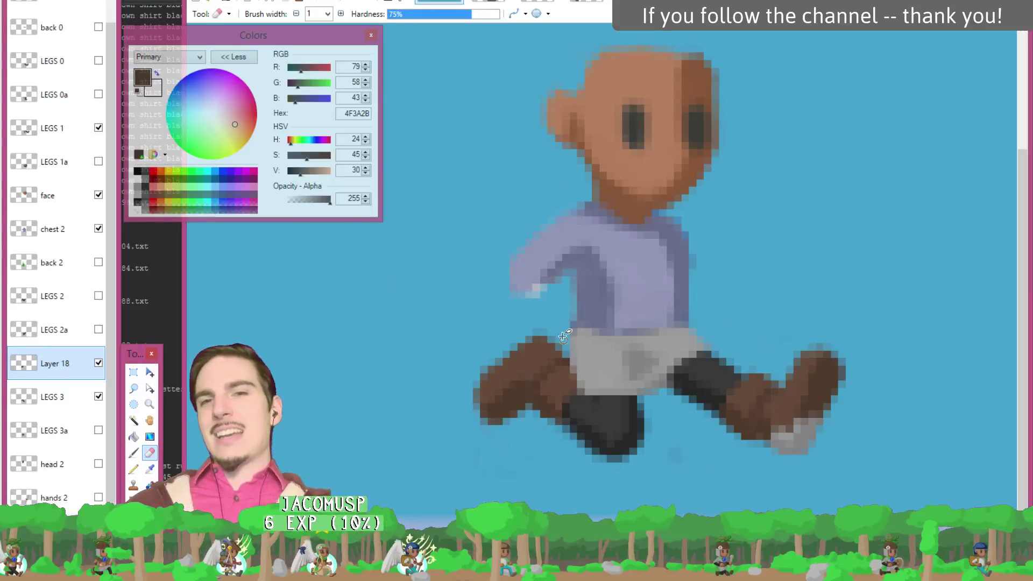
{"action": "key", "text": "k"}
{"action": "left_click", "coordinate": [530, 362]}
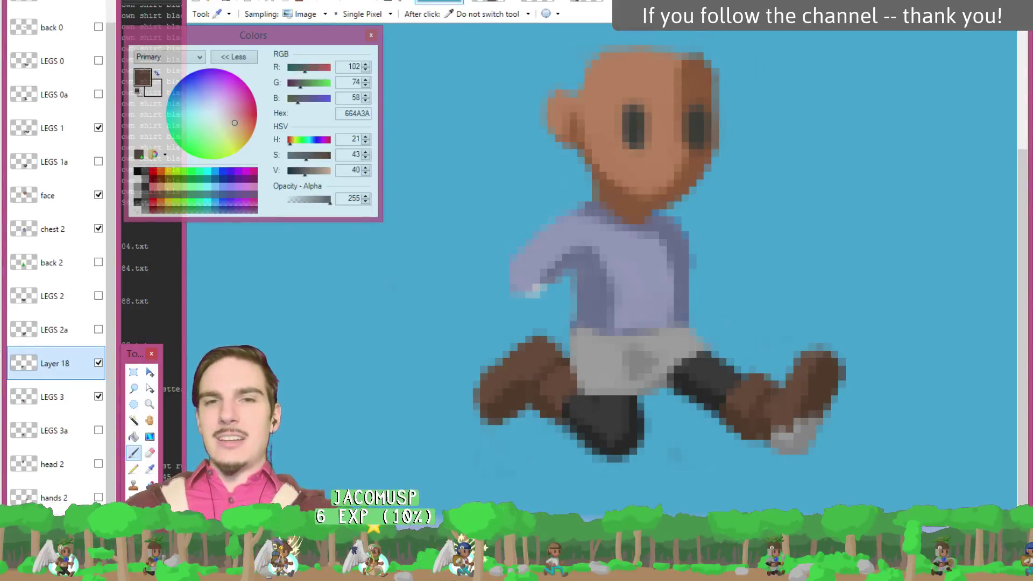
{"action": "key", "text": "b"}
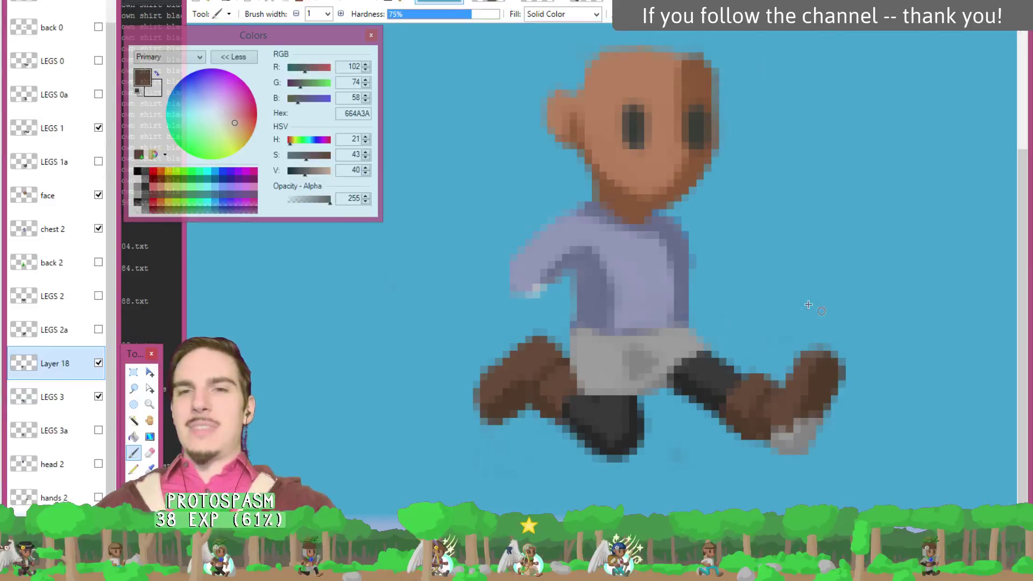
- Paint the gray detail on top of the rear boot with sampled grays 818282, 9C9C9C and 848484
{"action": "key", "text": "k"}
{"action": "left_click", "coordinate": [811, 426]}
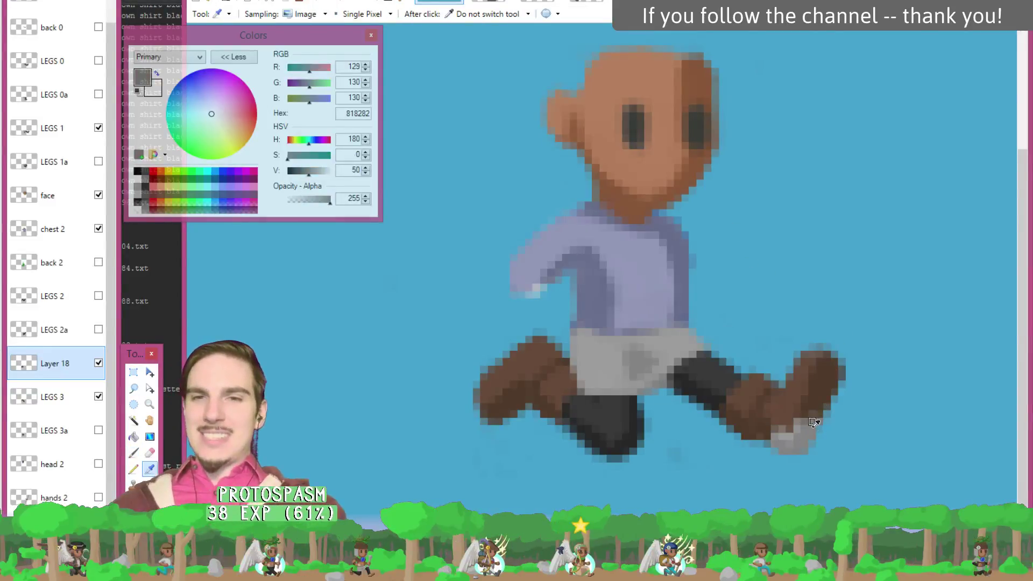
{"action": "key", "text": "b"}
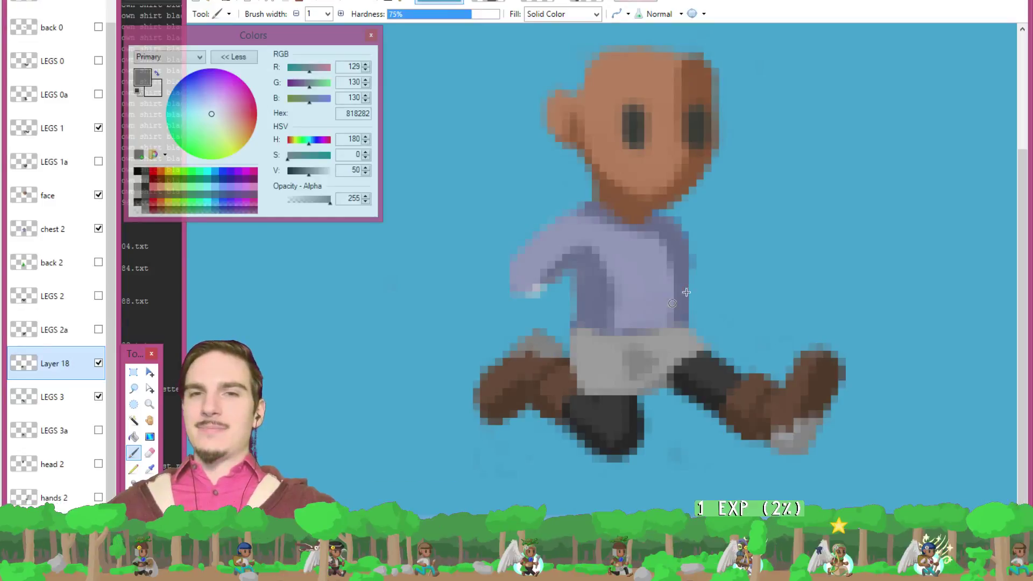
{"action": "left_click", "coordinate": [612, 366], "text": "ctrl"}
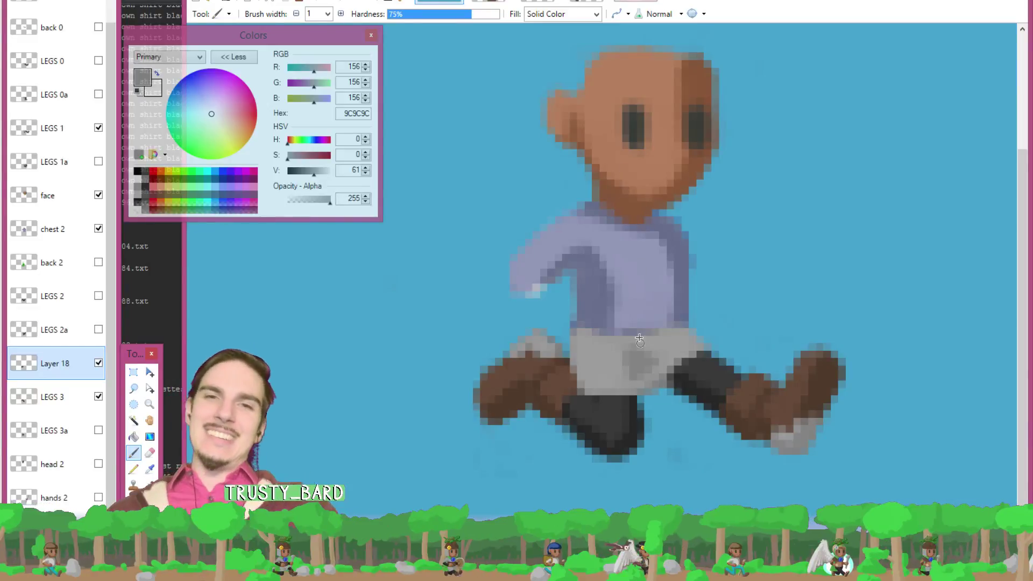
{"action": "left_click", "coordinate": [636, 360], "text": "ctrl"}
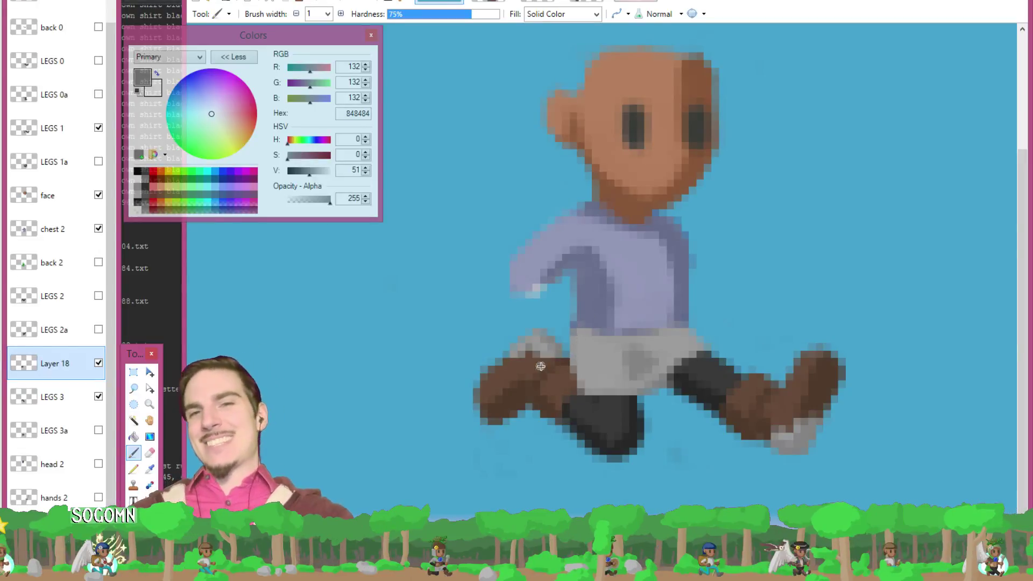
- Touch up the rear boot's edge around its gray detail using sampled brown 664A3A, gray 9C9C9C and the eraser
{"action": "left_click", "coordinate": [518, 368], "text": "ctrl"}
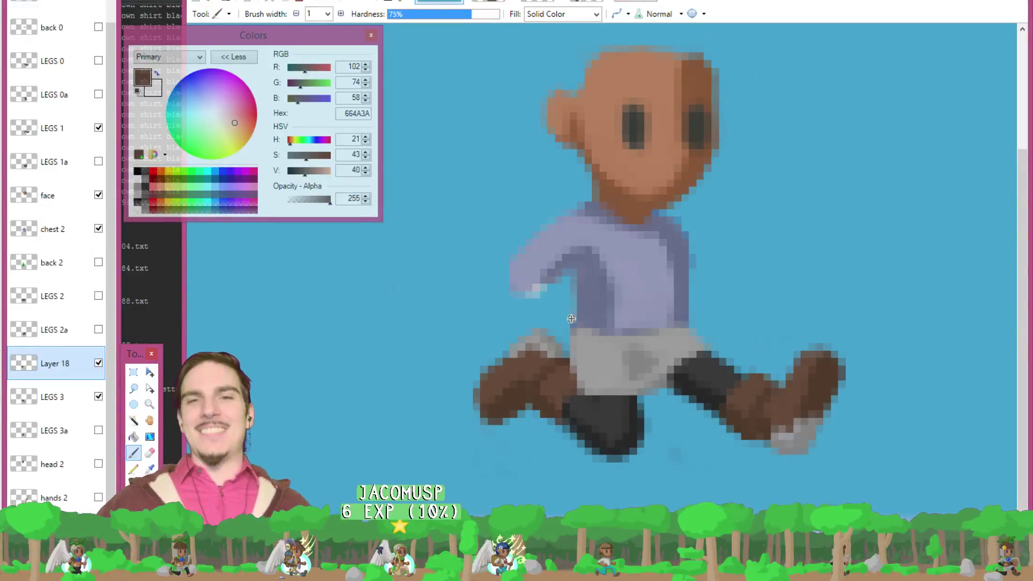
{"action": "key", "text": "k"}
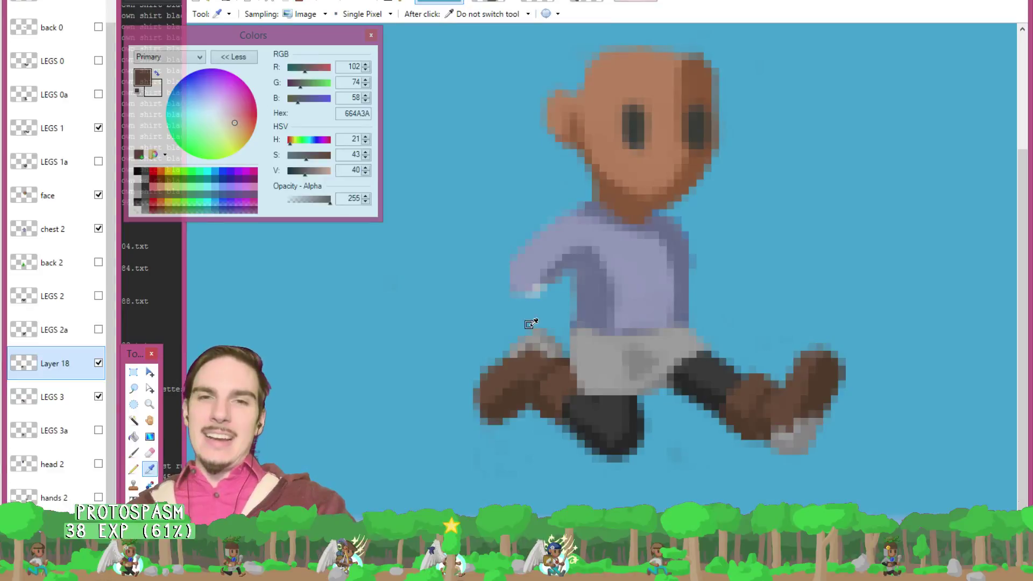
{"action": "left_click", "coordinate": [559, 340]}
{"action": "key", "text": "b"}
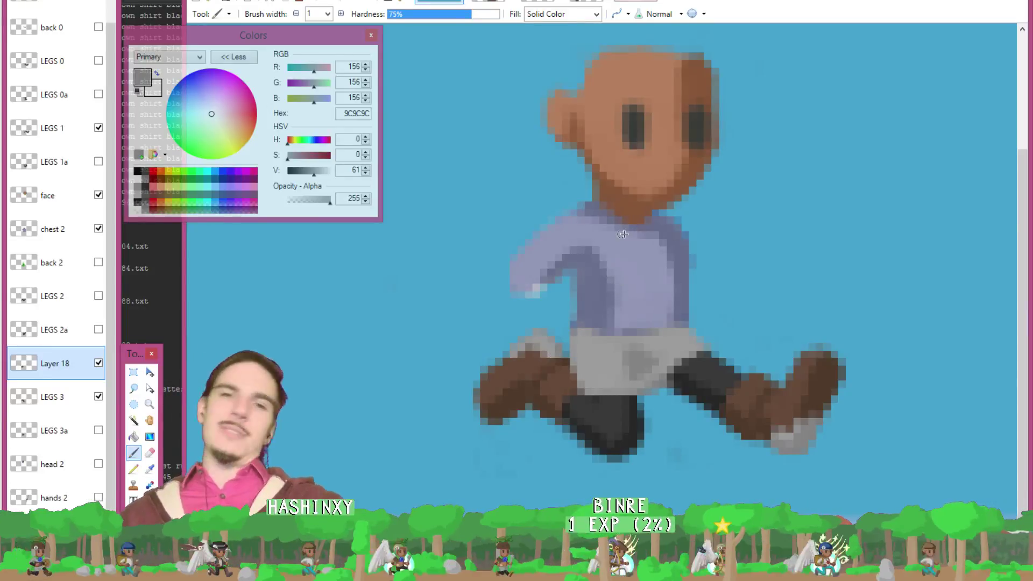
{"action": "key", "text": "e"}
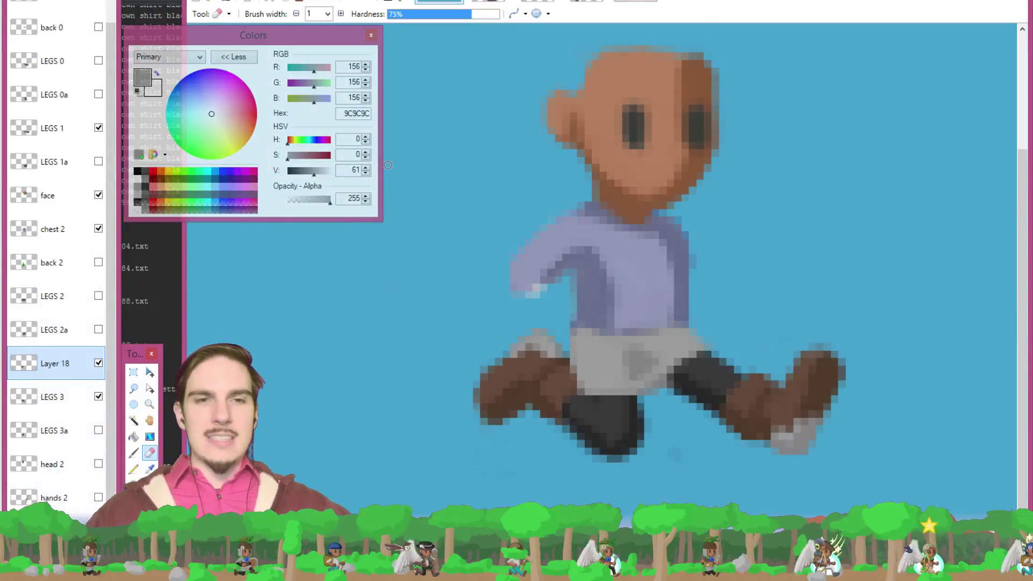
- Merge Layer 18 down into LEGS 3, and show LEGS 1a and LEGS 3a instead of LEGS 1 and LEGS 3
{"action": "key", "text": "ctrl+m"}
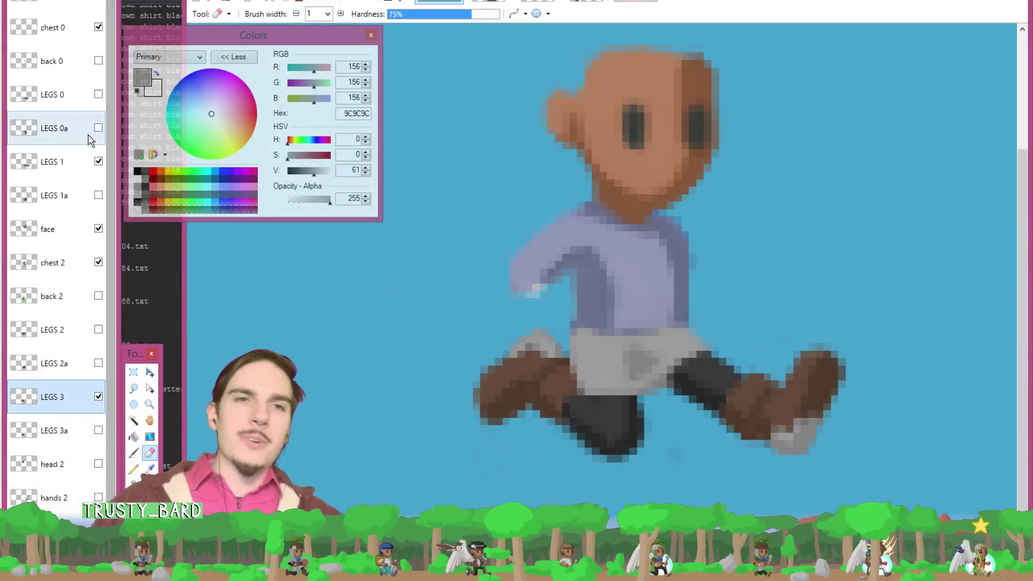
{"action": "left_click", "coordinate": [99, 161]}
{"action": "left_click", "coordinate": [99, 195]}
{"action": "left_click", "coordinate": [98, 397]}
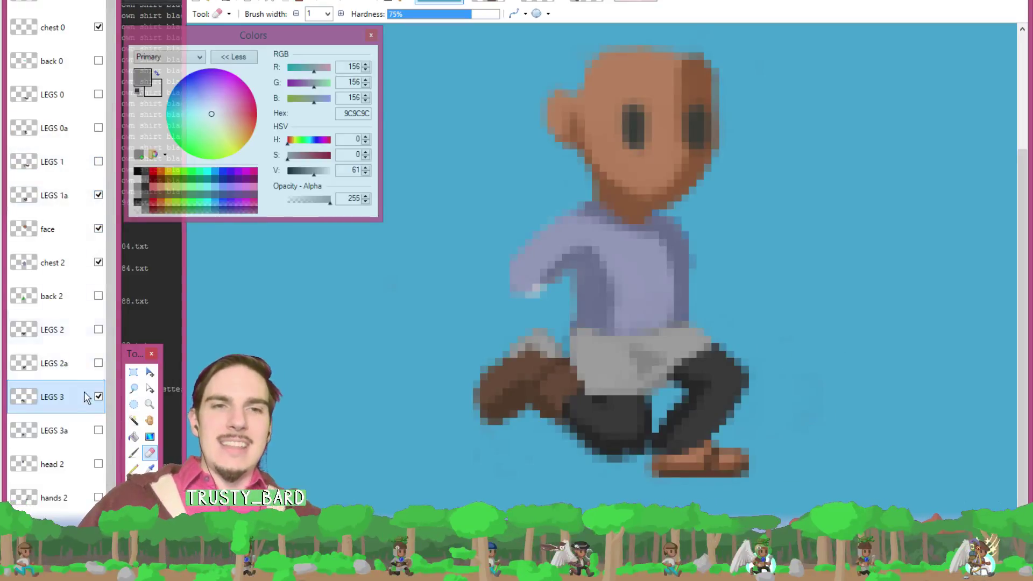
{"action": "left_click", "coordinate": [99, 431]}
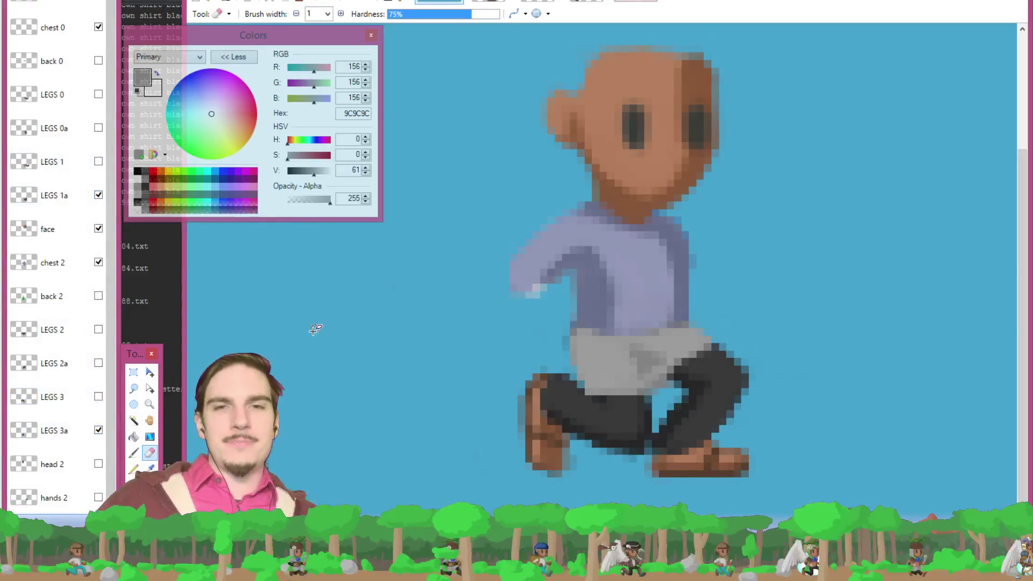
- Switch to the text editor and check the chain_boots, linen_pants_chain and linen_pants entries in order.txt
{"action": "key", "text": "alt+Tab"}
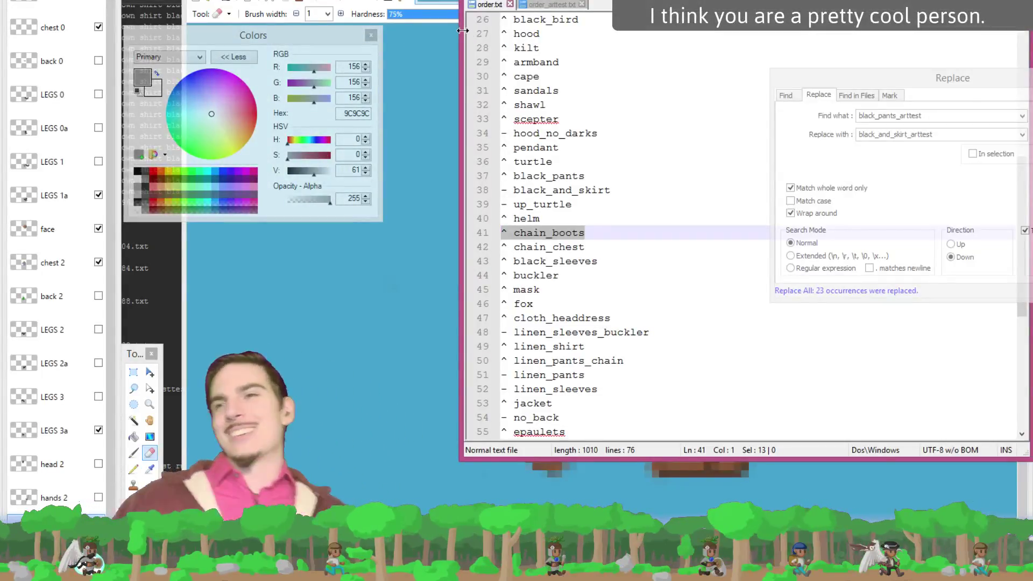
{"action": "left_click", "coordinate": [605, 252]}
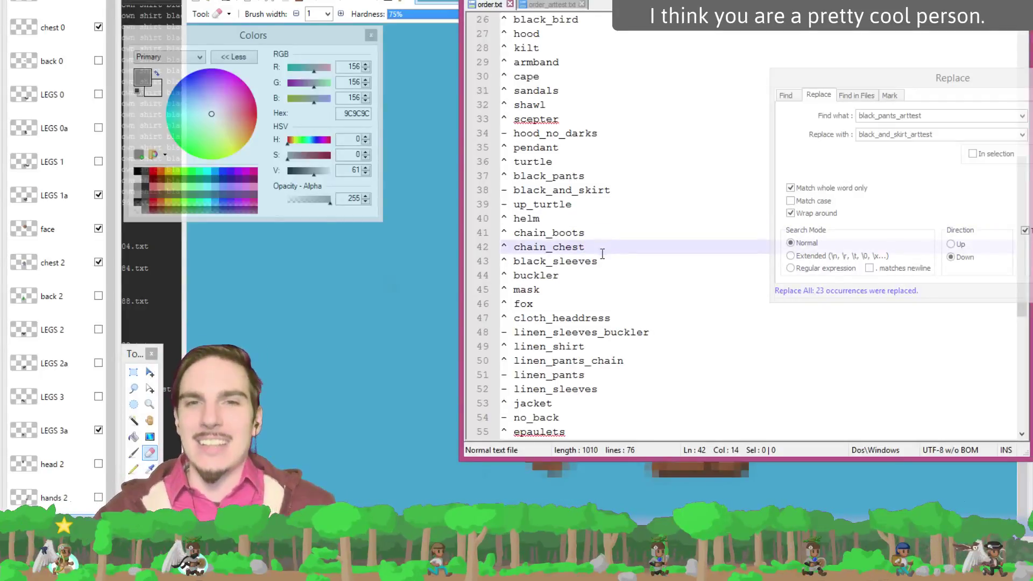
{"action": "left_click_drag", "start_coordinate": [595, 233], "coordinate": [515, 236]}
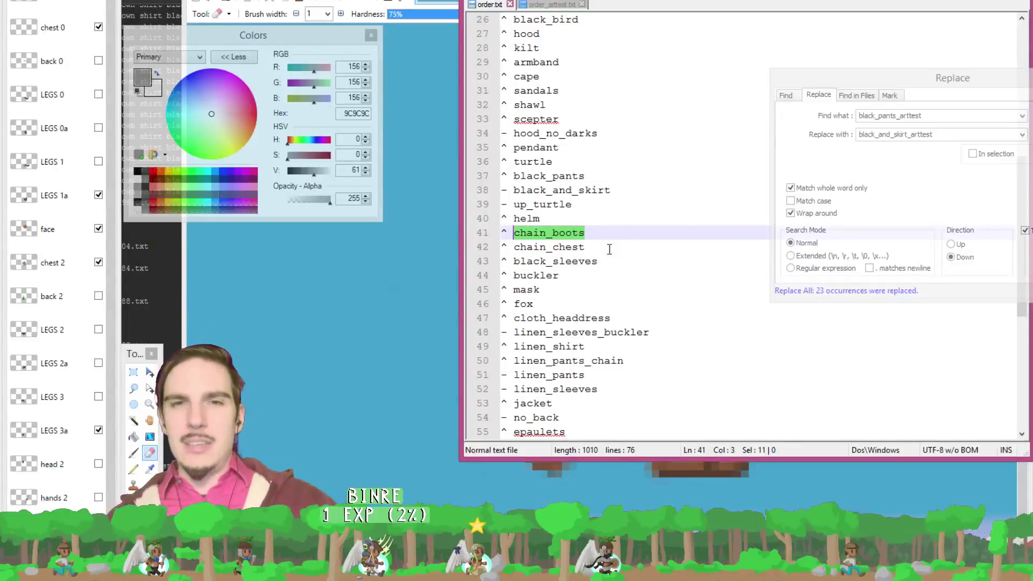
{"action": "left_click", "coordinate": [598, 230]}
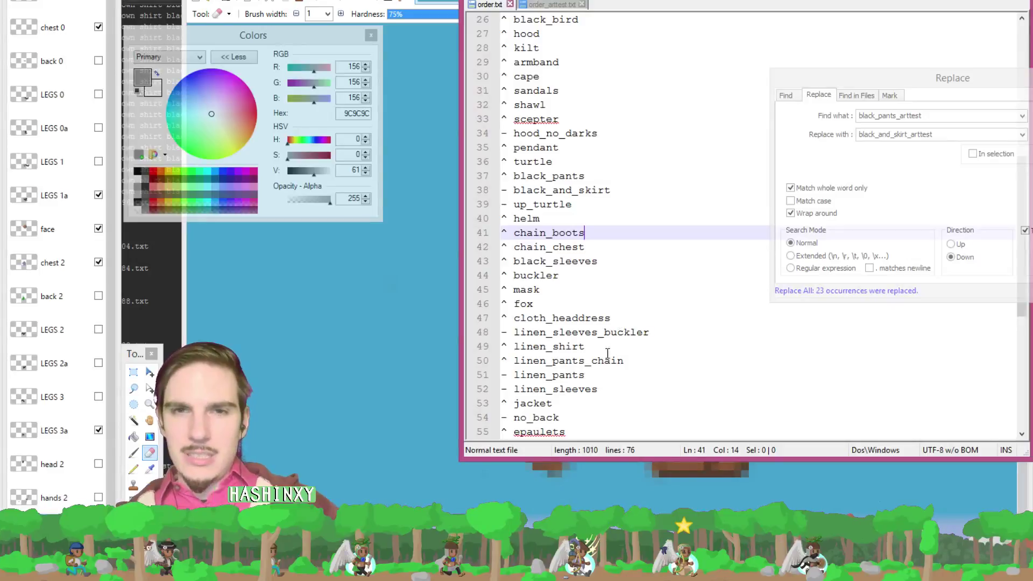
{"action": "left_click_drag", "start_coordinate": [636, 361], "coordinate": [500, 363]}
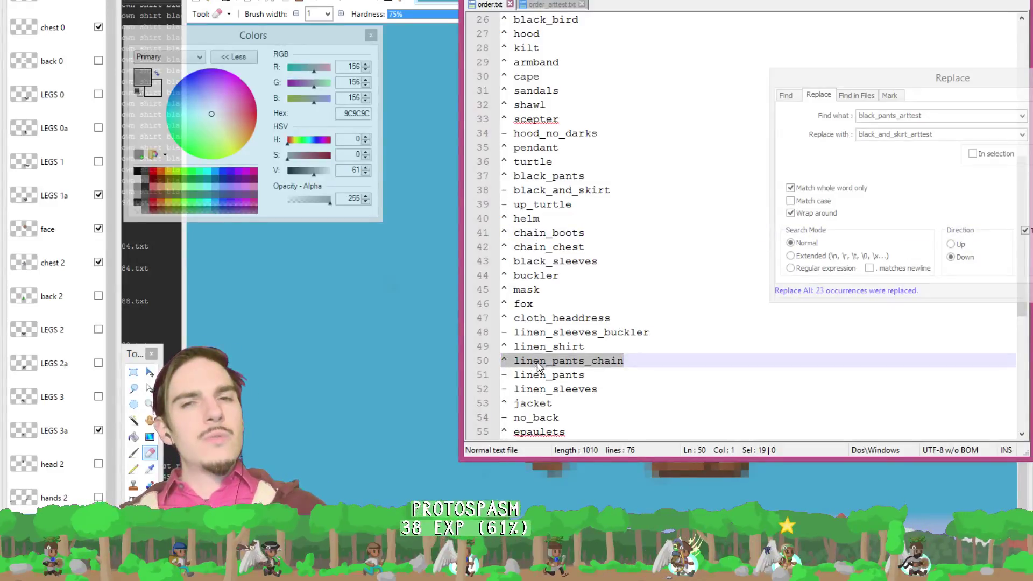
{"action": "left_click", "coordinate": [584, 359]}
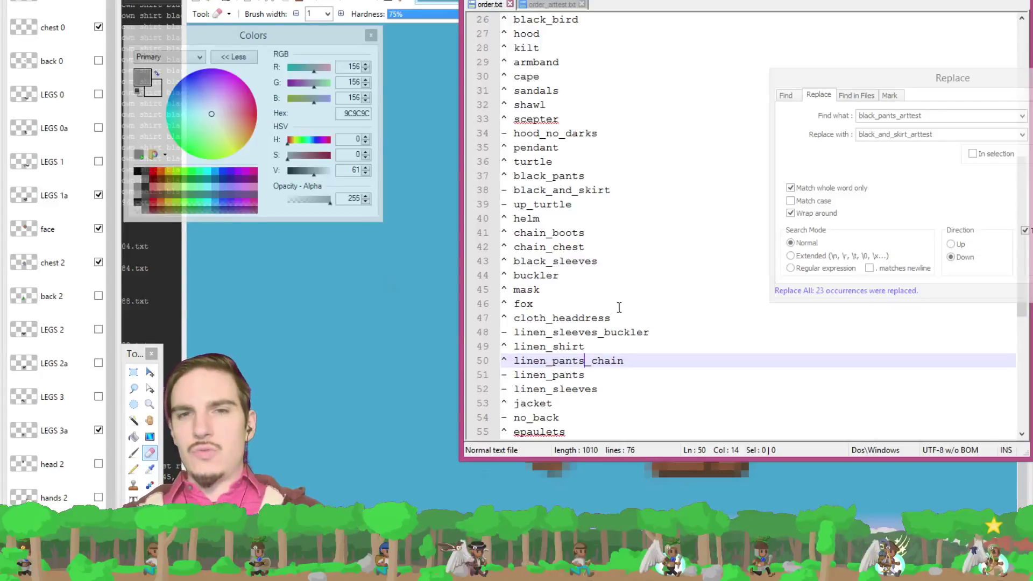
{"action": "left_click_drag", "start_coordinate": [599, 375], "coordinate": [484, 370]}
{"action": "left_click", "coordinate": [633, 361]}
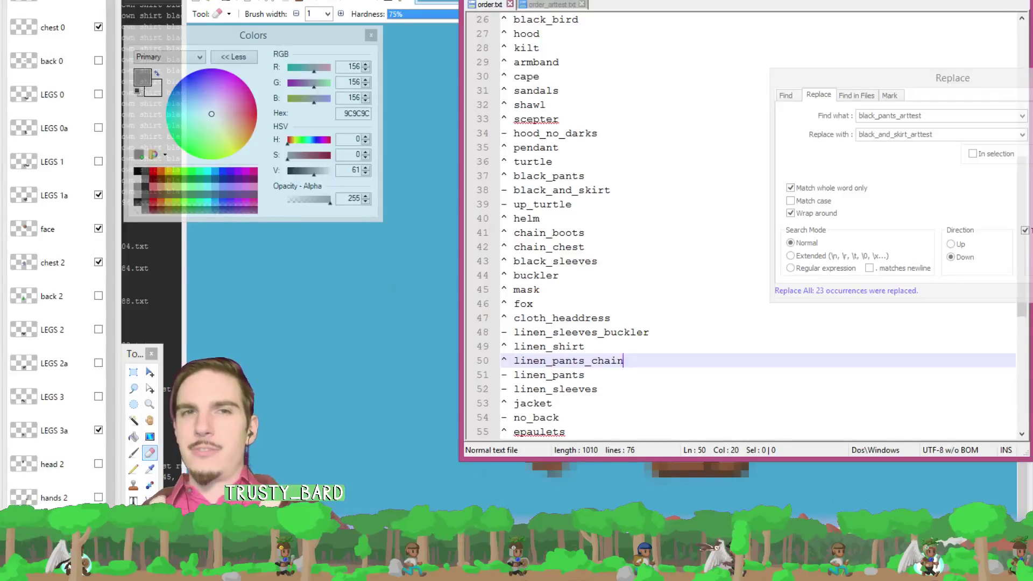
- Browse the equip legs folder to compare the images in linen_pants_chain and linen_pants without opening any
{"action": "left_click", "coordinate": [198, 2]}
{"action": "left_click", "coordinate": [223, 10]}
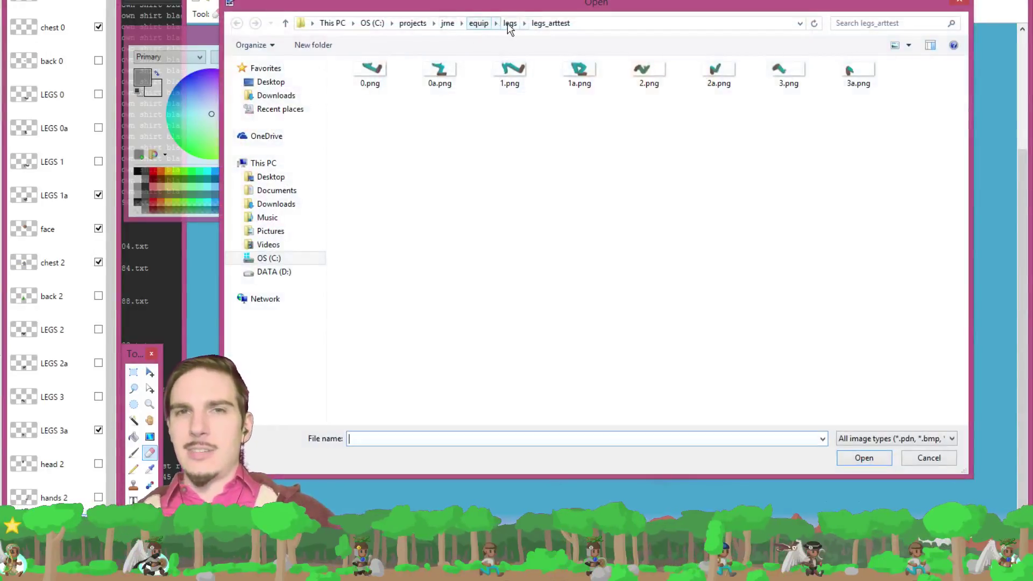
{"action": "left_click", "coordinate": [509, 24]}
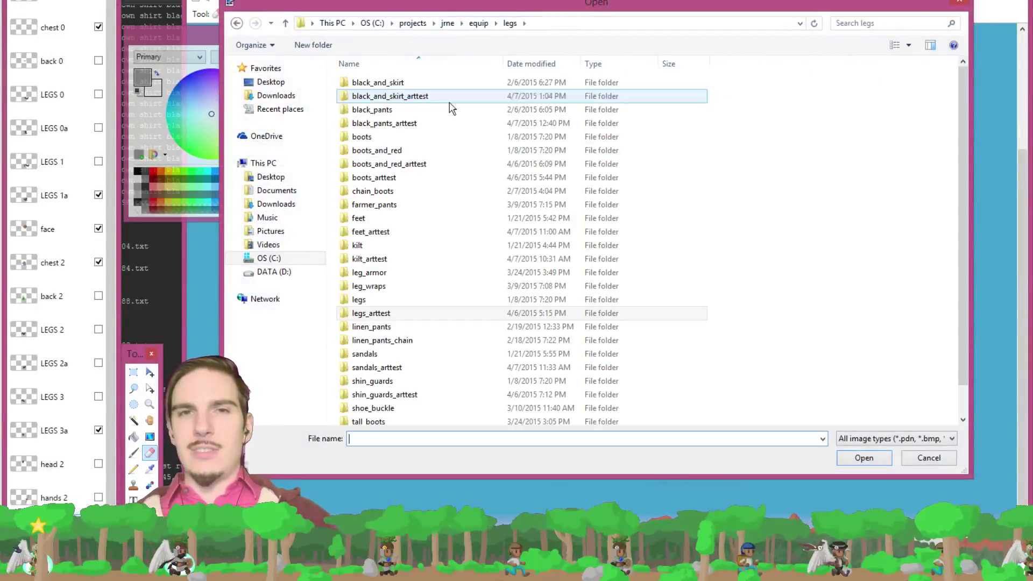
{"action": "double_click", "coordinate": [428, 340]}
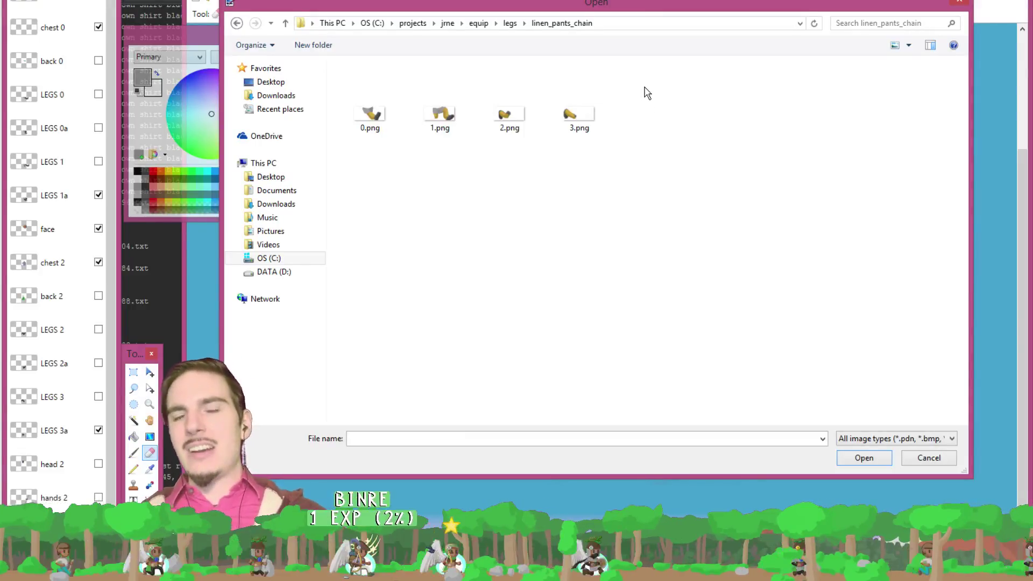
{"action": "left_click", "coordinate": [510, 23]}
{"action": "double_click", "coordinate": [376, 327]}
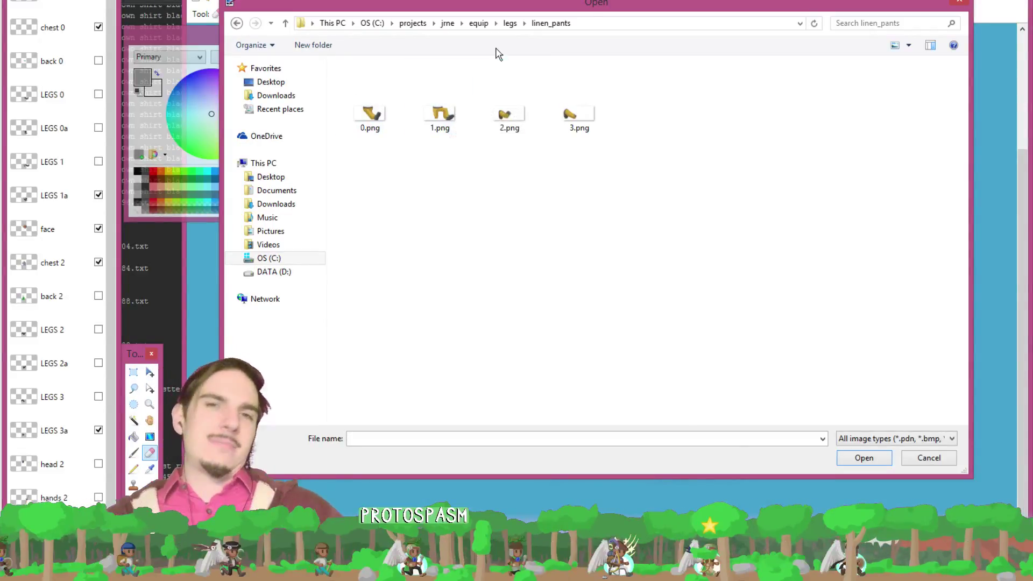
{"action": "left_click", "coordinate": [506, 25]}
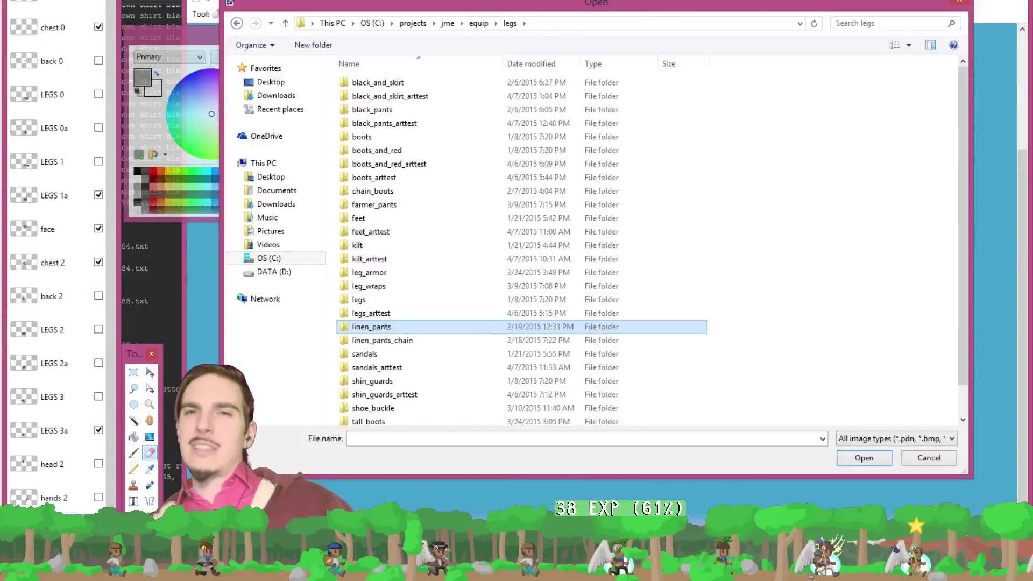
{"action": "left_click", "coordinate": [959, 4]}
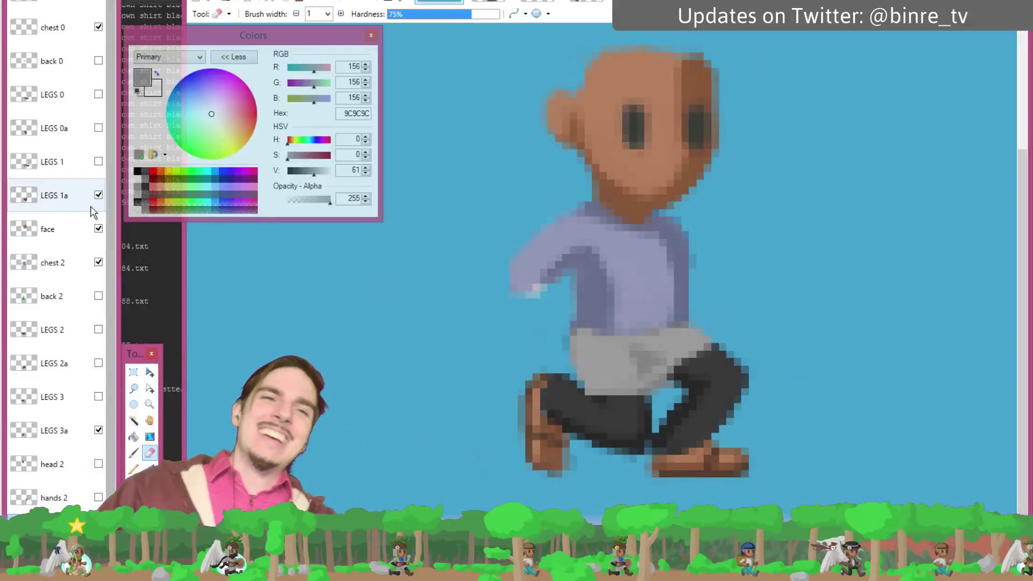
- Return to order.txt in the text editor and go through the entries from chain_boots to linen_pants_chain one by one
{"action": "key", "text": "alt+Tab"}
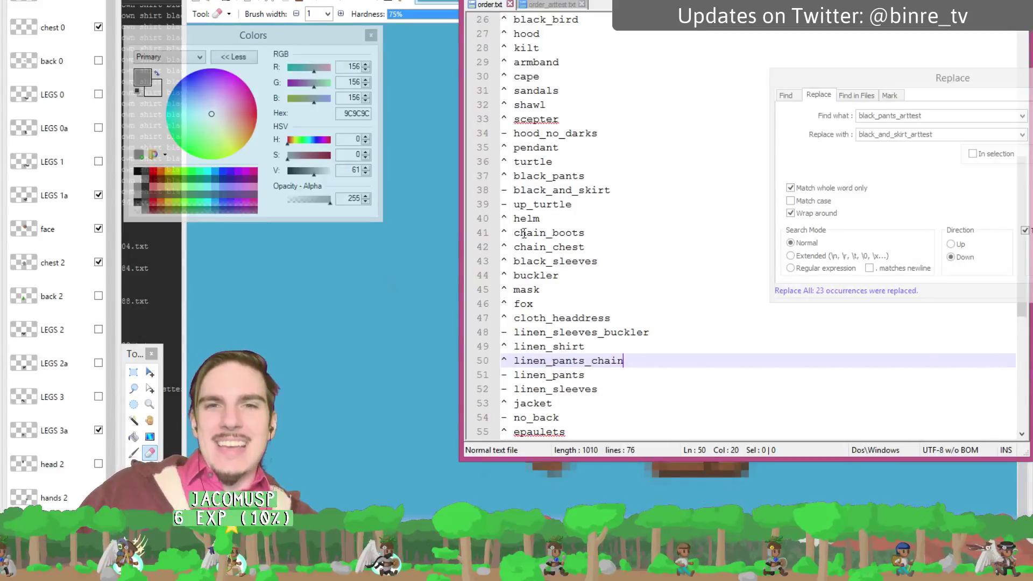
{"action": "left_click", "coordinate": [586, 232]}
{"action": "key", "text": "shift+Home"}
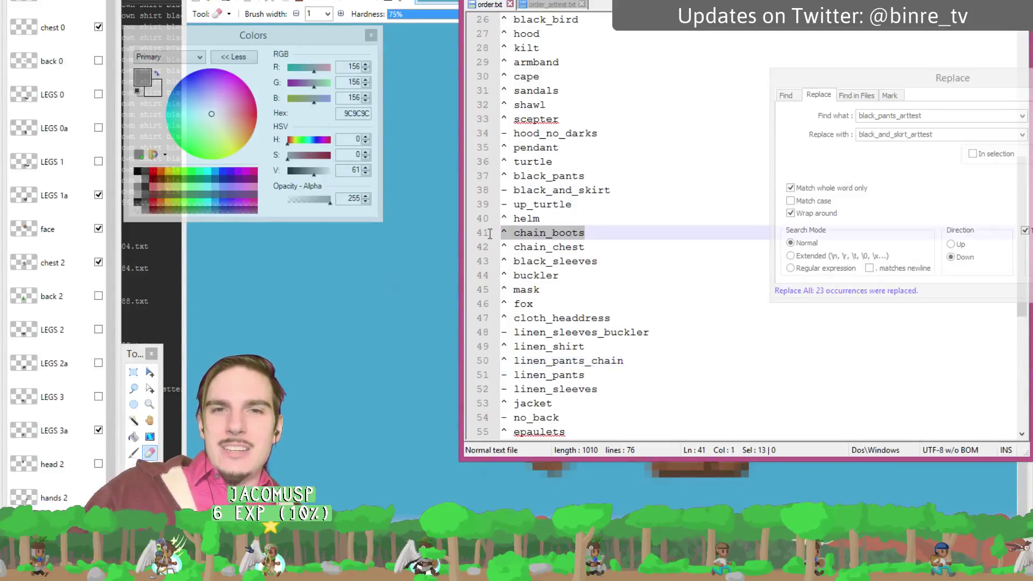
{"action": "left_click", "coordinate": [588, 249]}
{"action": "key", "text": "shift+Home"}
{"action": "left_click", "coordinate": [595, 261]}
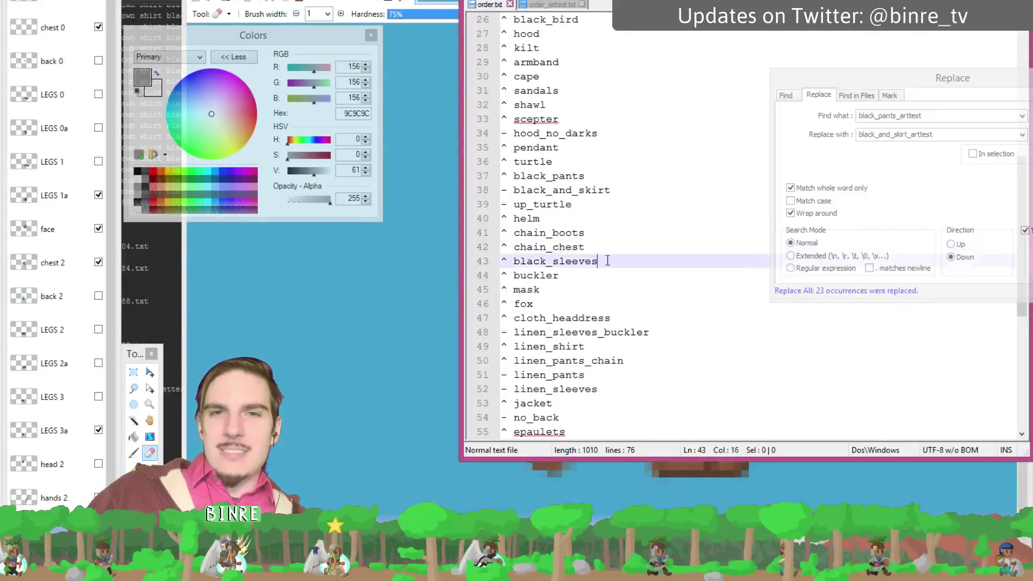
{"action": "key", "text": "shift+Home"}
{"action": "left_click", "coordinate": [586, 278]}
{"action": "key", "text": "shift+Home"}
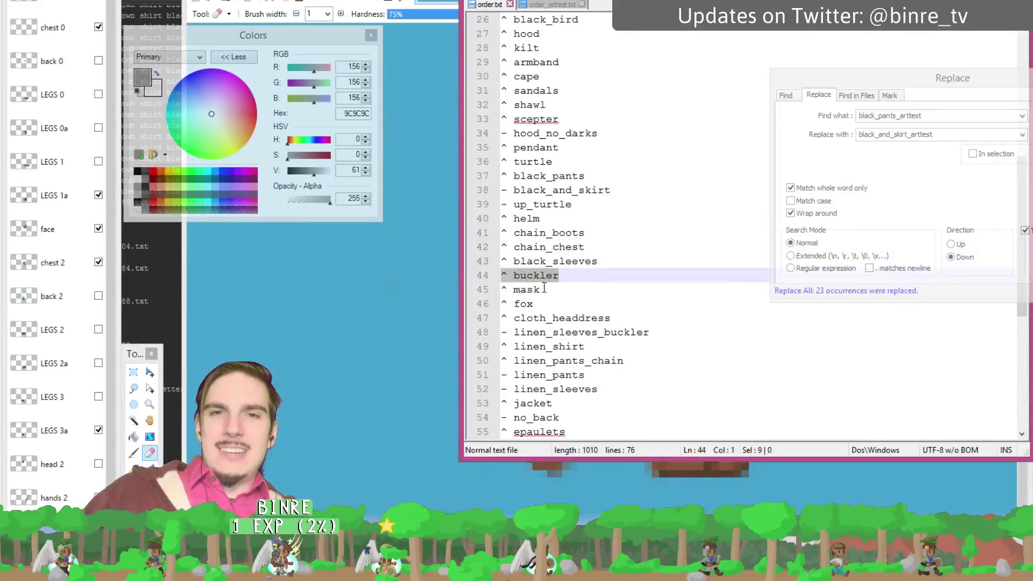
{"action": "left_click", "coordinate": [544, 289]}
{"action": "left_click_drag", "start_coordinate": [560, 304], "coordinate": [506, 304]}
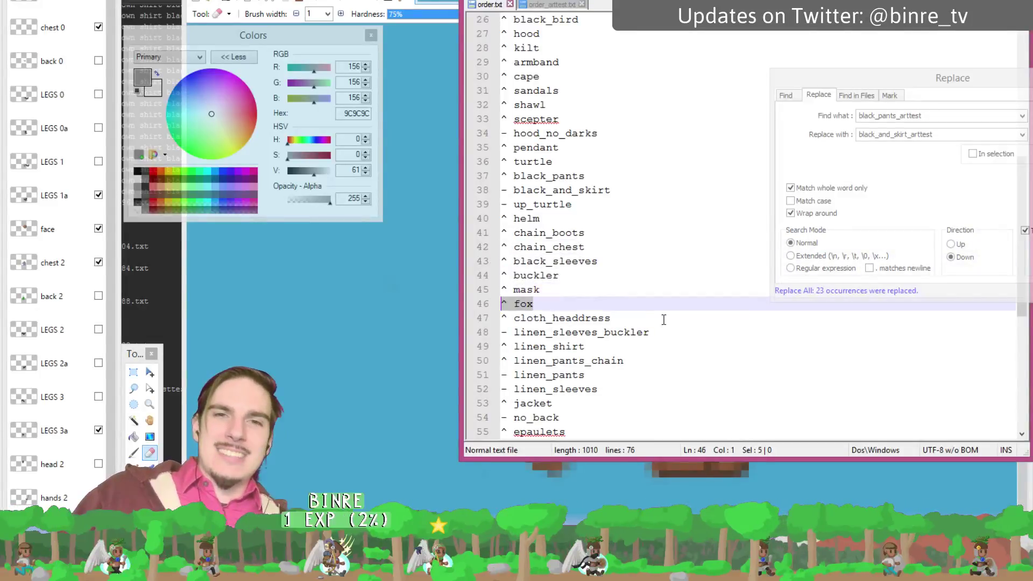
{"action": "left_click_drag", "start_coordinate": [664, 320], "coordinate": [505, 318]}
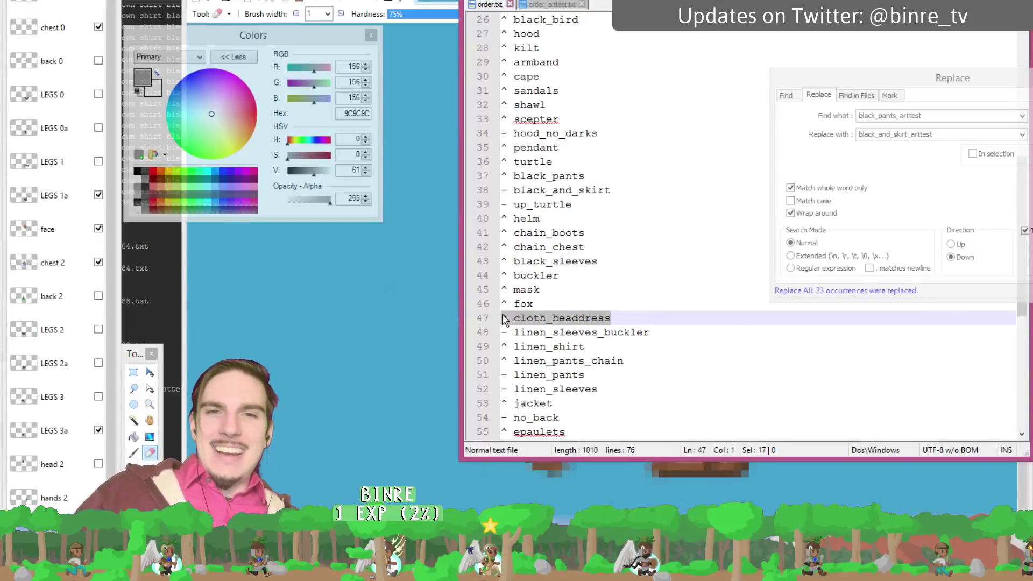
{"action": "left_click_drag", "start_coordinate": [596, 346], "coordinate": [466, 347]}
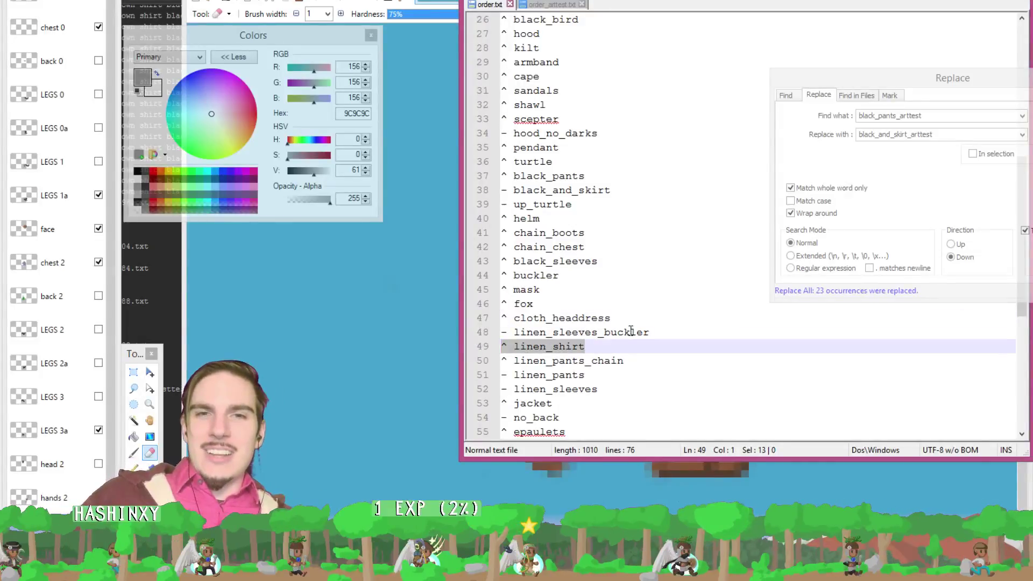
{"action": "left_click_drag", "start_coordinate": [667, 333], "coordinate": [476, 338]}
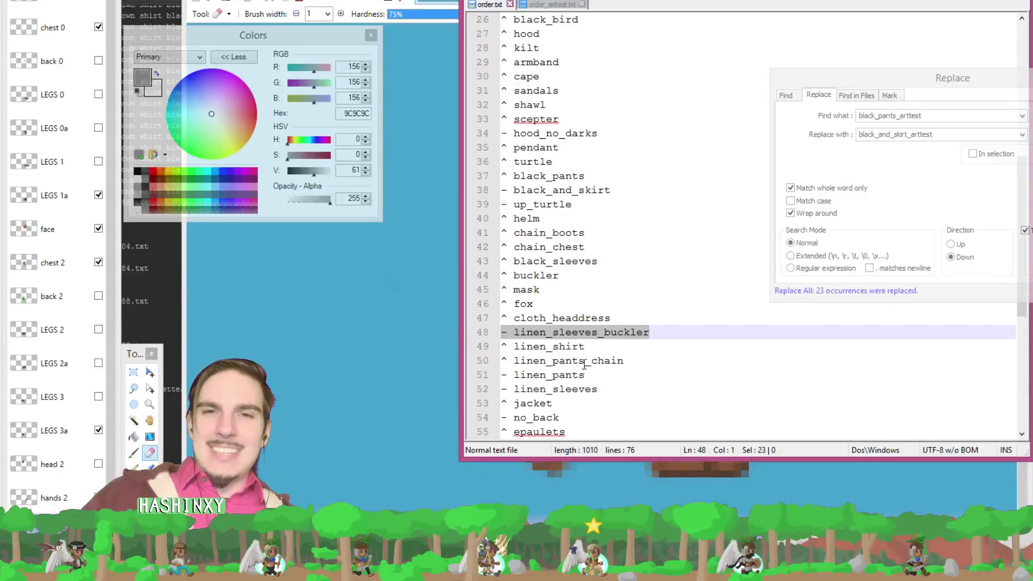
{"action": "left_click_drag", "start_coordinate": [638, 363], "coordinate": [502, 361]}
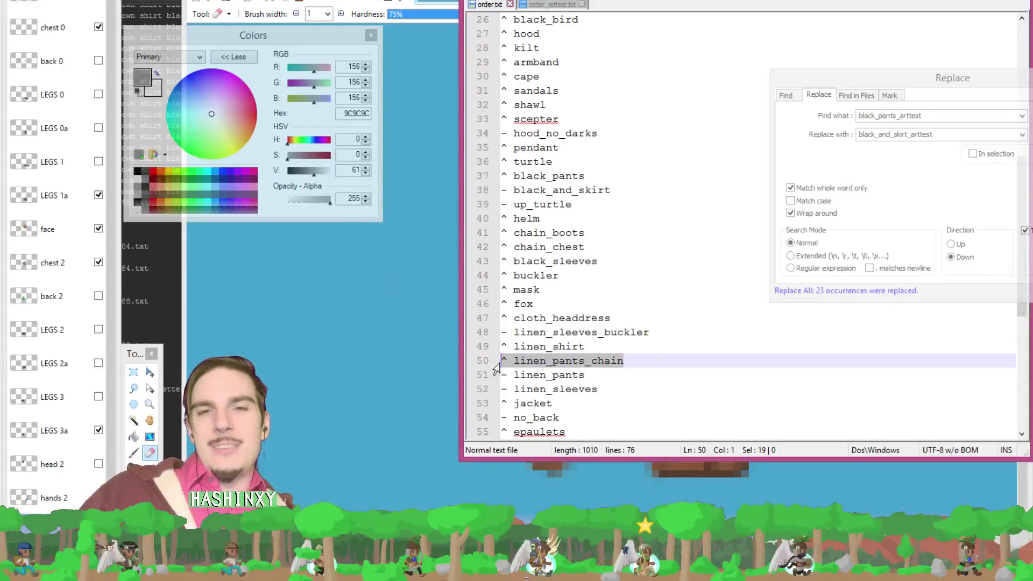
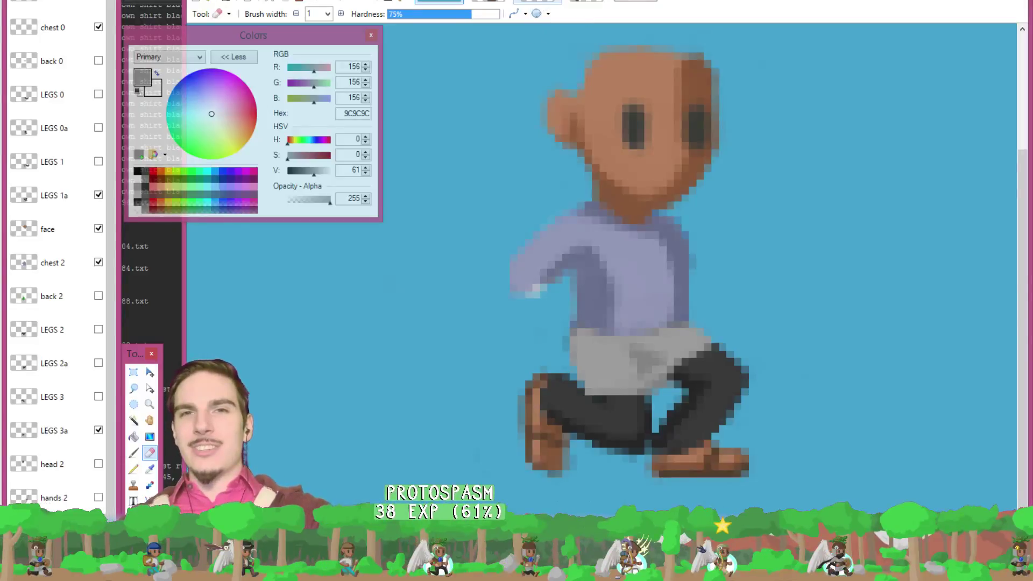
- Sample the dark brown 4F3A2B from the raised boot in the finished chain boots running sprite
{"action": "left_click", "coordinate": [537, 2]}
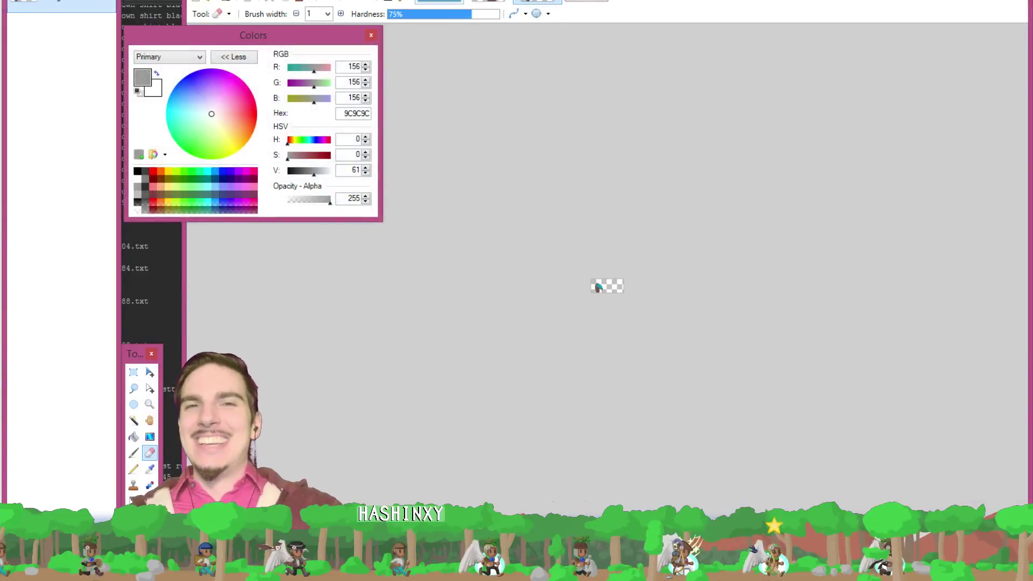
{"action": "left_click", "coordinate": [505, 3]}
{"action": "left_click", "coordinate": [575, 6]}
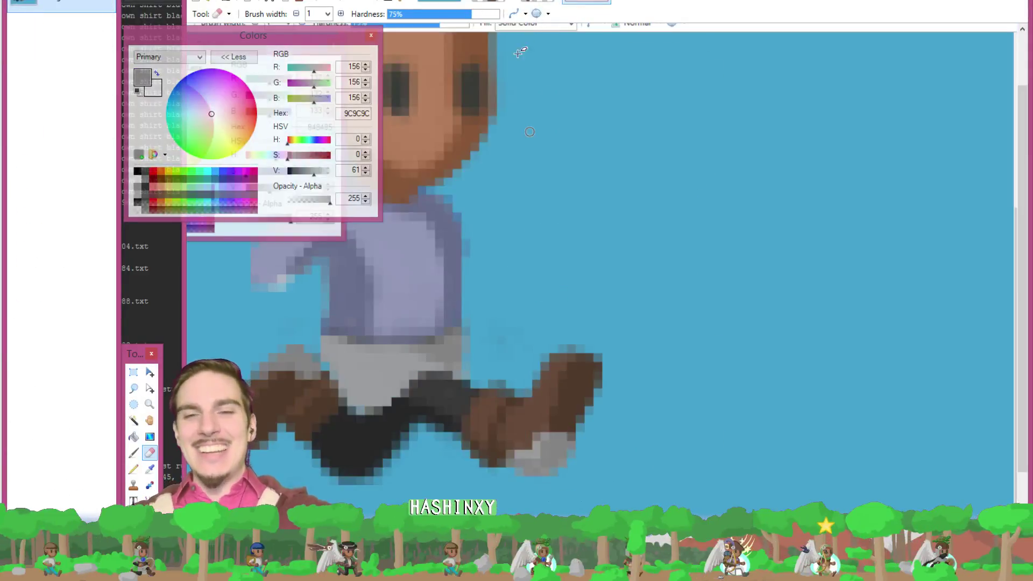
{"action": "key", "text": "k"}
{"action": "left_click", "coordinate": [573, 360]}
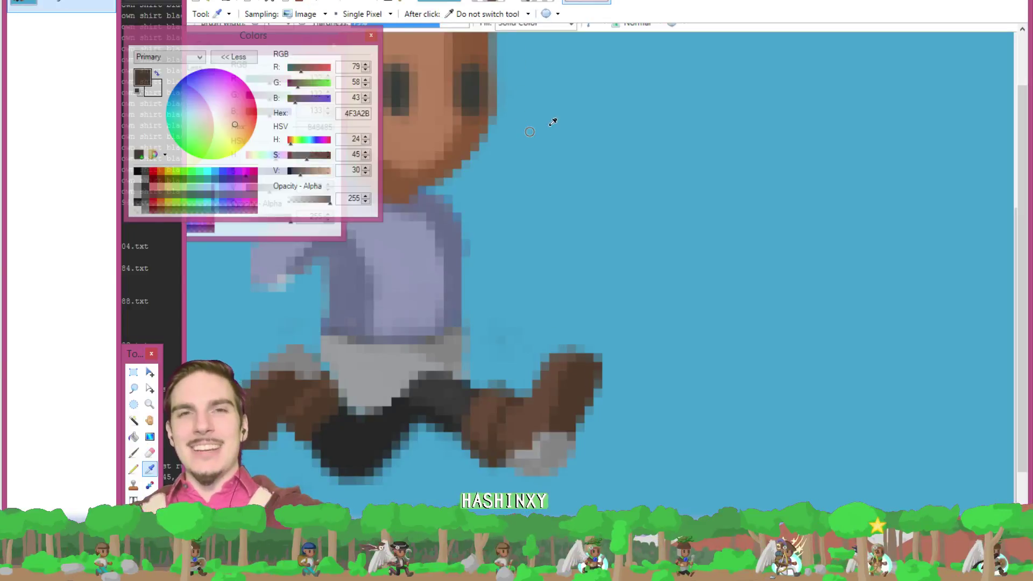
- Copy the small reference image of the teal pants with one brown shoe and return to the leg sprite image
{"action": "left_click", "coordinate": [438, 3]}
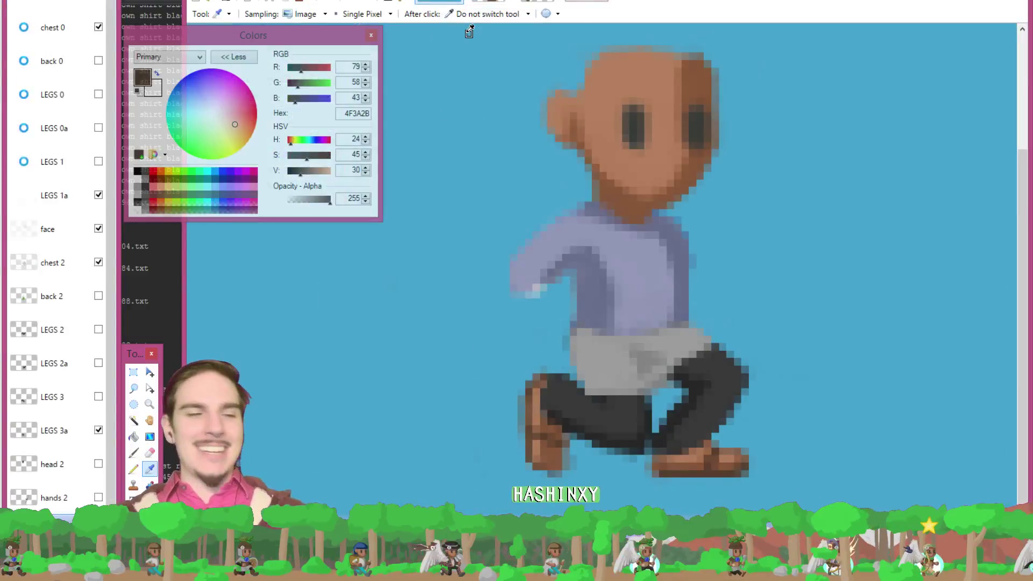
{"action": "left_click", "coordinate": [488, 3]}
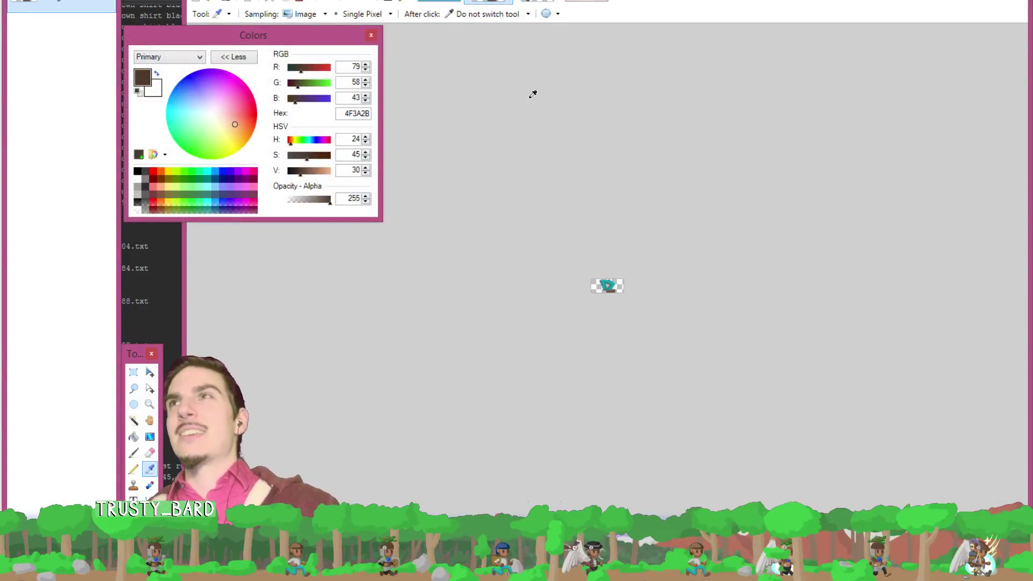
{"action": "scroll", "coordinate": [562, 183], "scroll_direction": "up", "scroll_amount": 1}
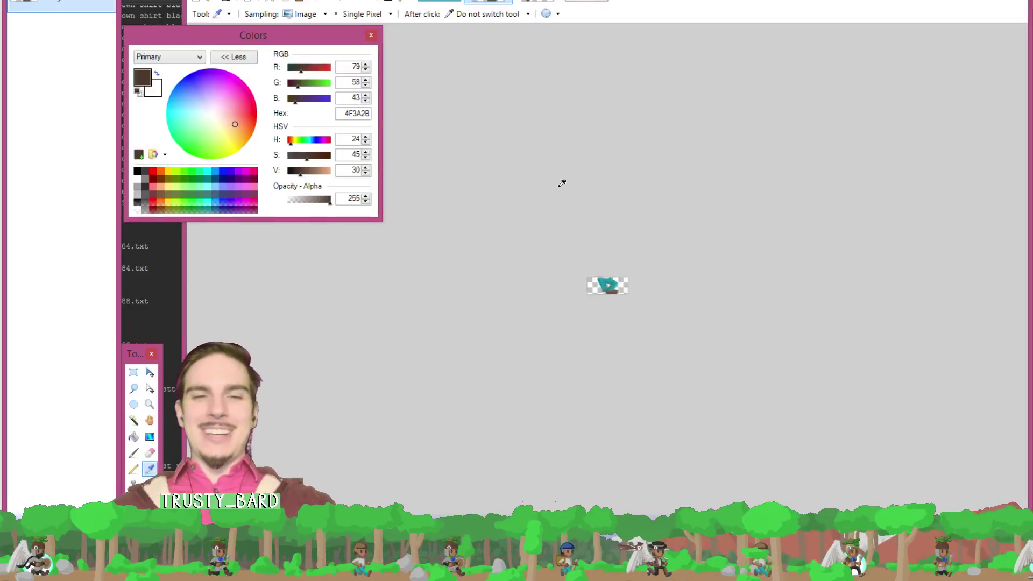
{"action": "scroll", "coordinate": [562, 184], "scroll_direction": "up", "scroll_amount": 4}
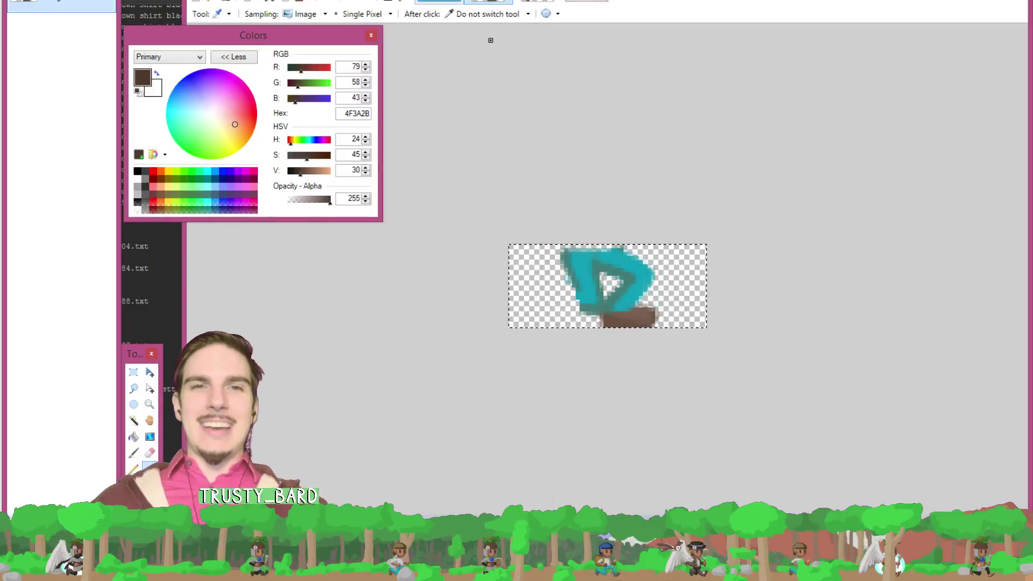
{"action": "left_click", "coordinate": [487, 1]}
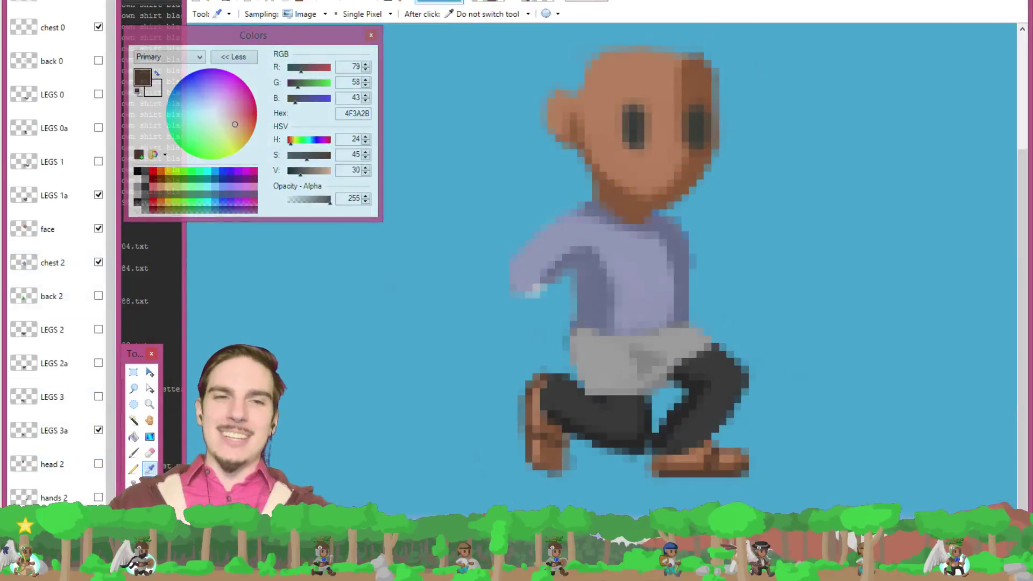
- Add a new layer above LEGS 1a, paste the teal pants reference into it and align it with the bent front leg and foot
{"action": "left_click", "coordinate": [81, 26]}
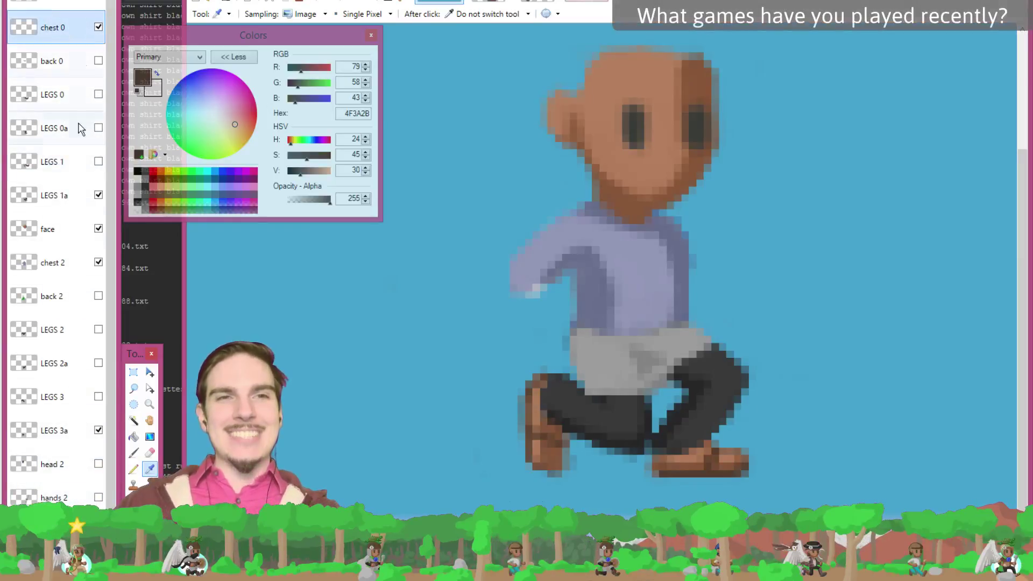
{"action": "key", "text": "alt+Page_Down"}
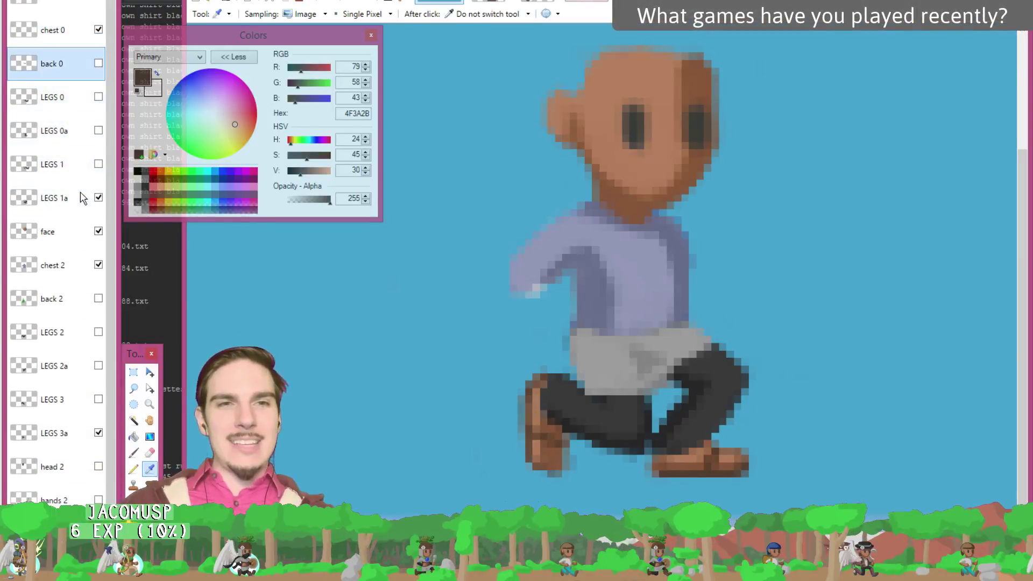
{"action": "left_click", "coordinate": [82, 197]}
{"action": "key", "text": "ctrl+shift+n"}
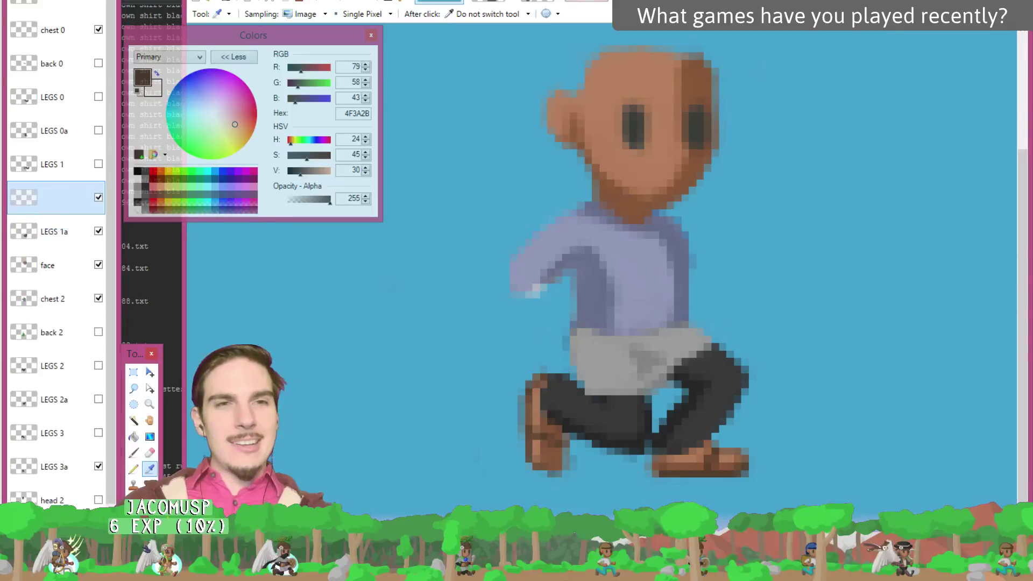
{"action": "key", "text": "ctrl+v"}
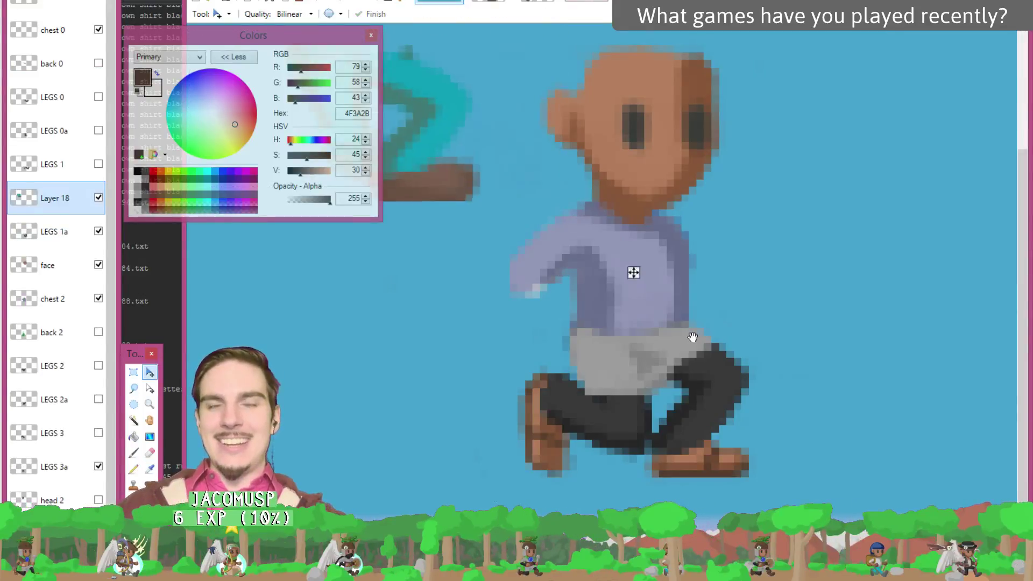
{"action": "left_click_drag", "start_coordinate": [693, 337], "coordinate": [872, 489]}
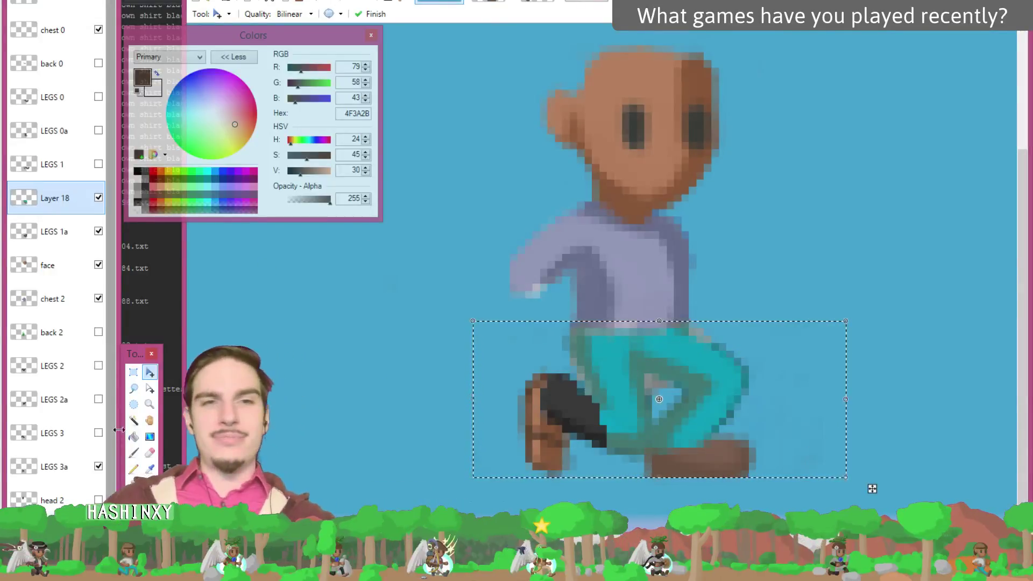
- Remove the teal pants from Layer 18 with freehand selections, keeping only the brown shoe on the front foot
{"action": "left_click", "coordinate": [133, 388]}
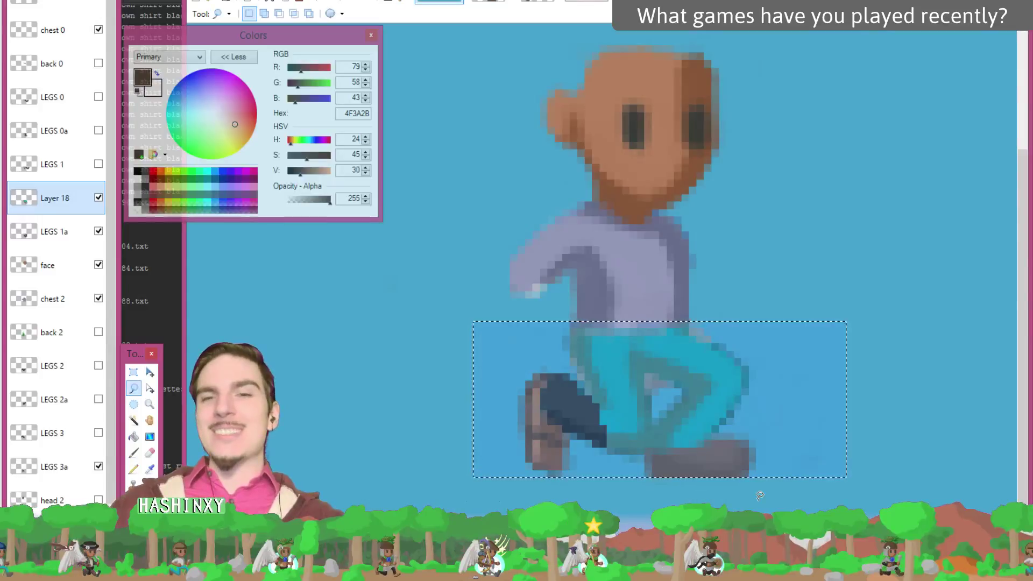
{"action": "left_click_drag", "start_coordinate": [759, 495], "coordinate": [780, 431]}
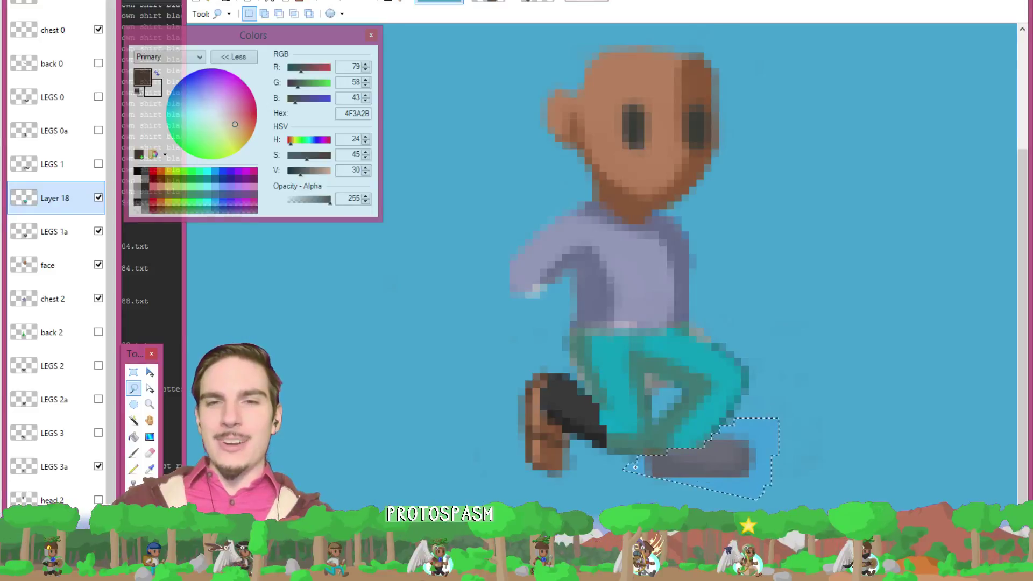
{"action": "mouse_move", "coordinate": [634, 467]}
{"action": "left_mouse_down"}
{"action": "mouse_move", "coordinate": [540, 433]}
{"action": "mouse_move", "coordinate": [702, 256]}
{"action": "mouse_move", "coordinate": [882, 317]}
{"action": "mouse_move", "coordinate": [923, 503]}
{"action": "left_mouse_up"}
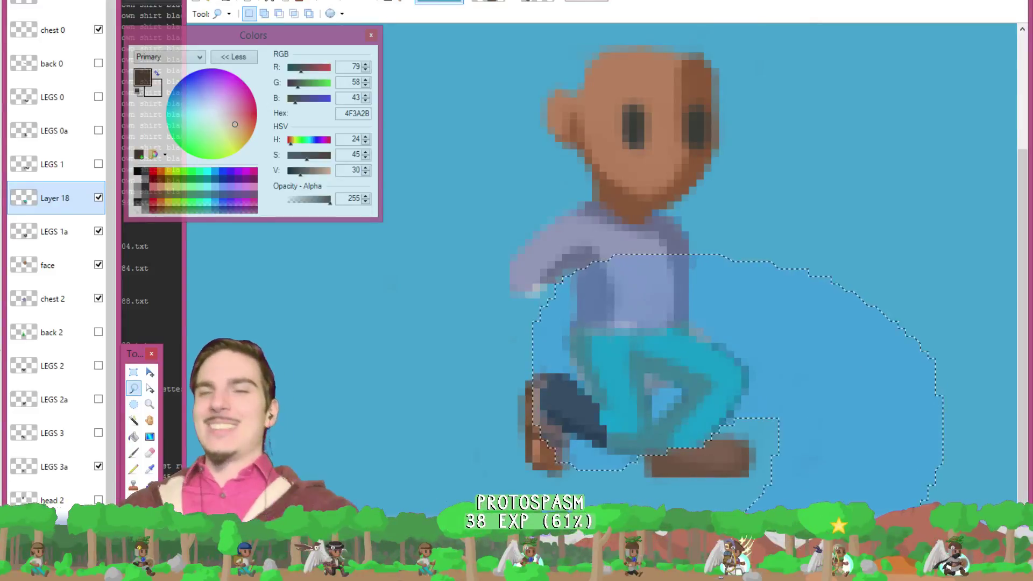
{"action": "key", "text": "ctrl+d"}
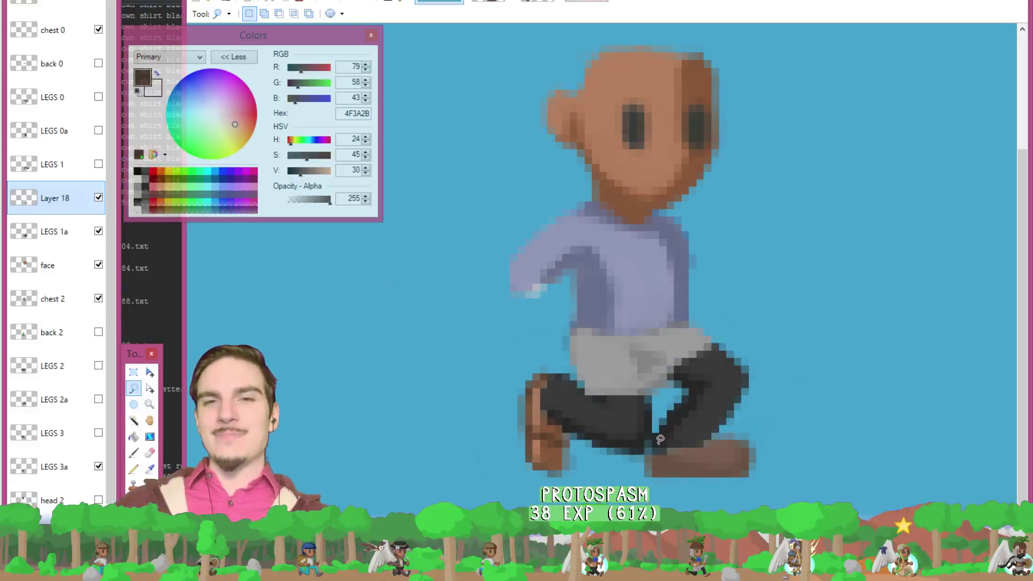
{"action": "mouse_move", "coordinate": [630, 455]}
{"action": "left_mouse_down"}
{"action": "mouse_move", "coordinate": [664, 459]}
{"action": "mouse_move", "coordinate": [700, 433]}
{"action": "left_mouse_up"}
{"action": "key", "text": "ctrl+d"}
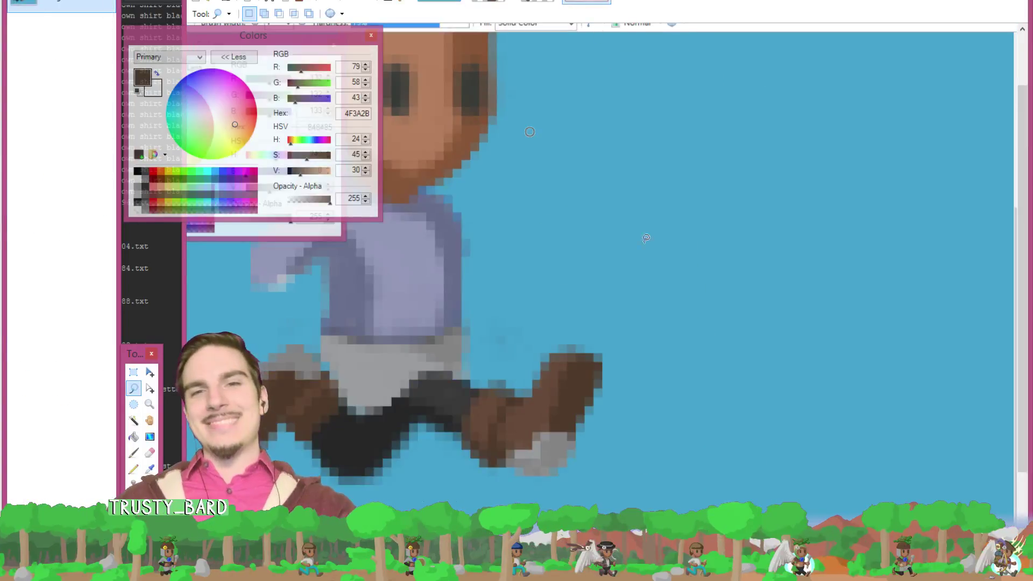
- Recolor the lower part of the front shoe with dark brown 4F3A2B and clean up the sole's edge
{"action": "key", "text": "k"}
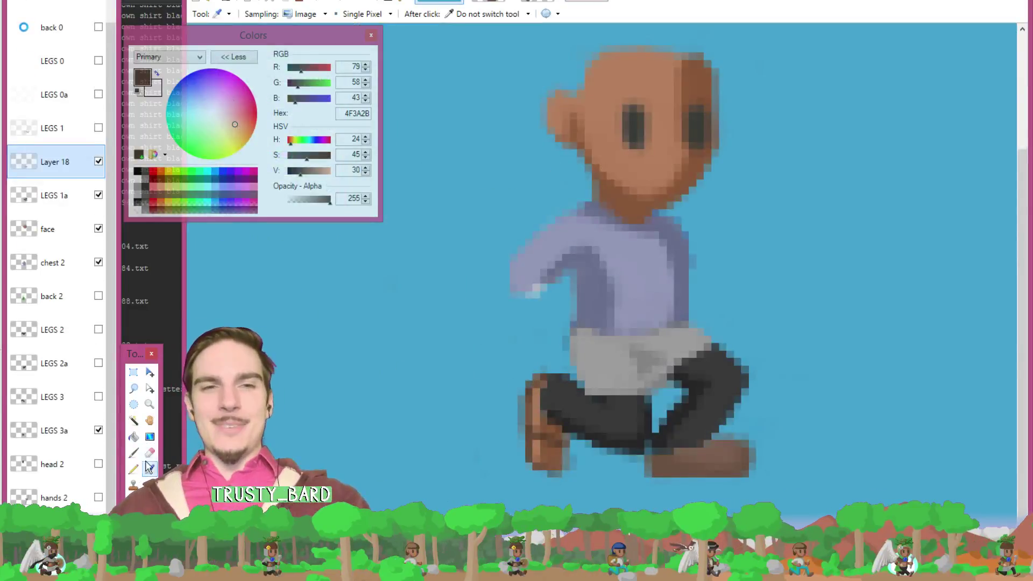
{"action": "key", "text": "f"}
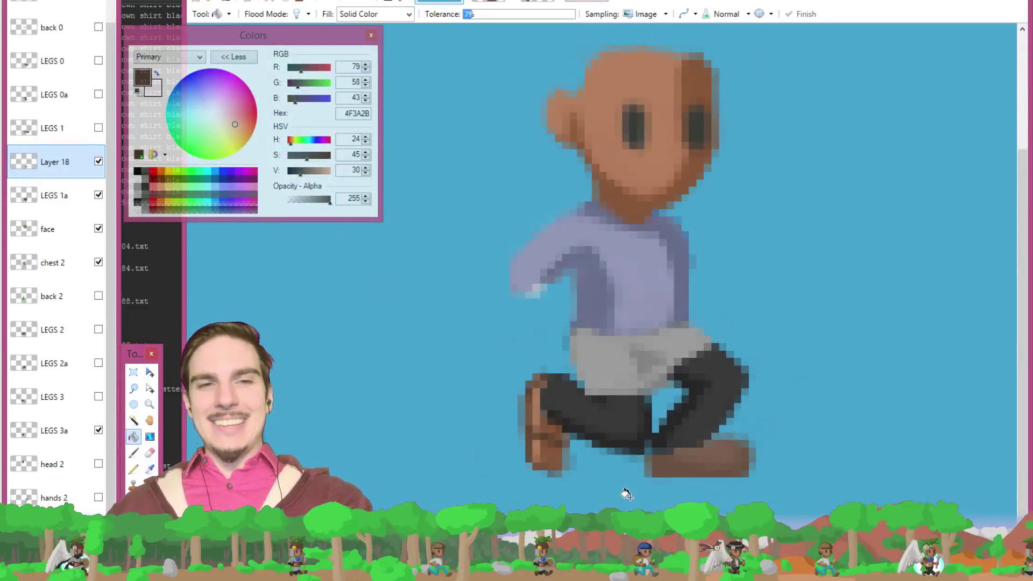
{"action": "left_click", "coordinate": [670, 471]}
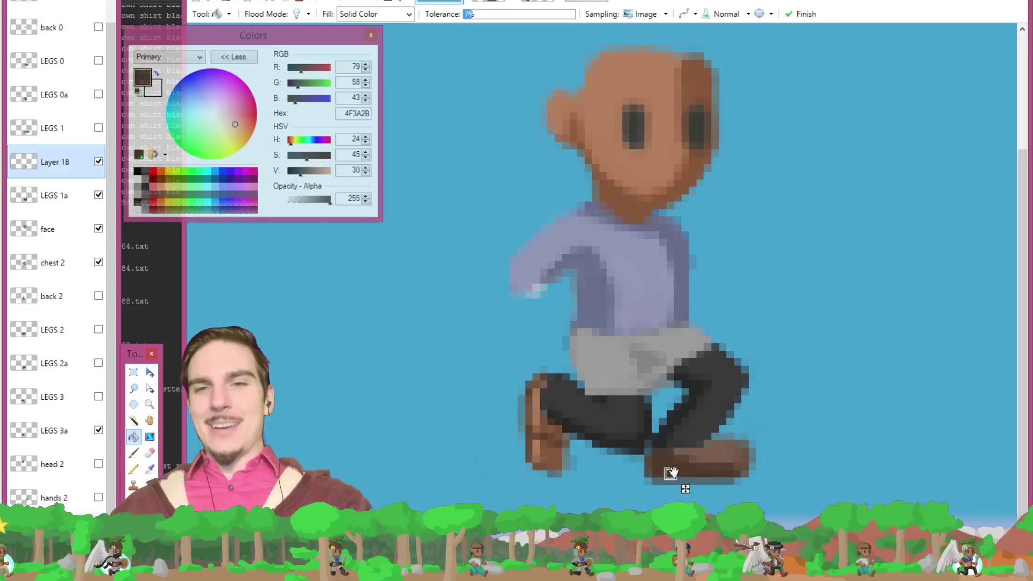
{"action": "left_click", "coordinate": [738, 465]}
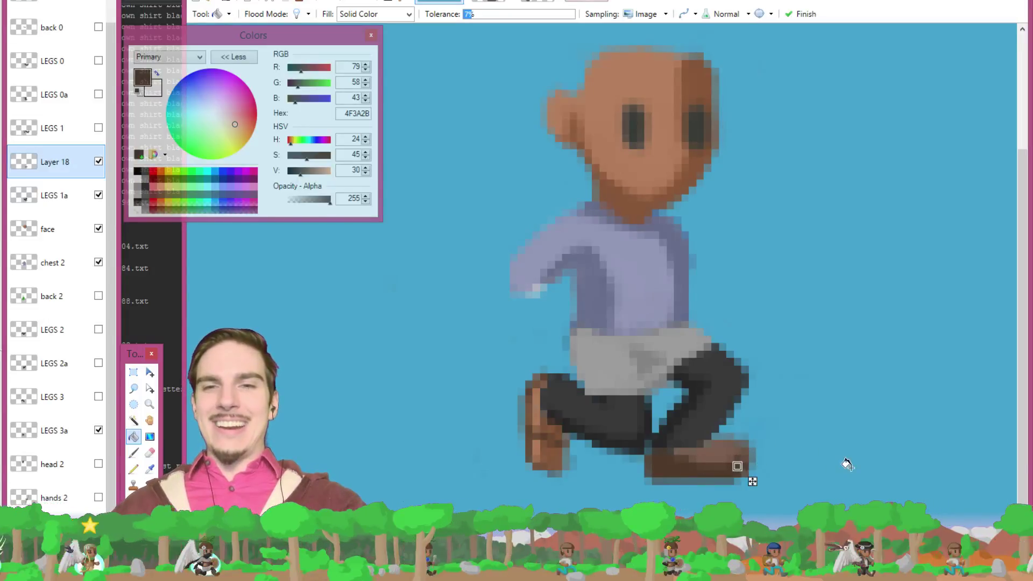
{"action": "key", "text": "e"}
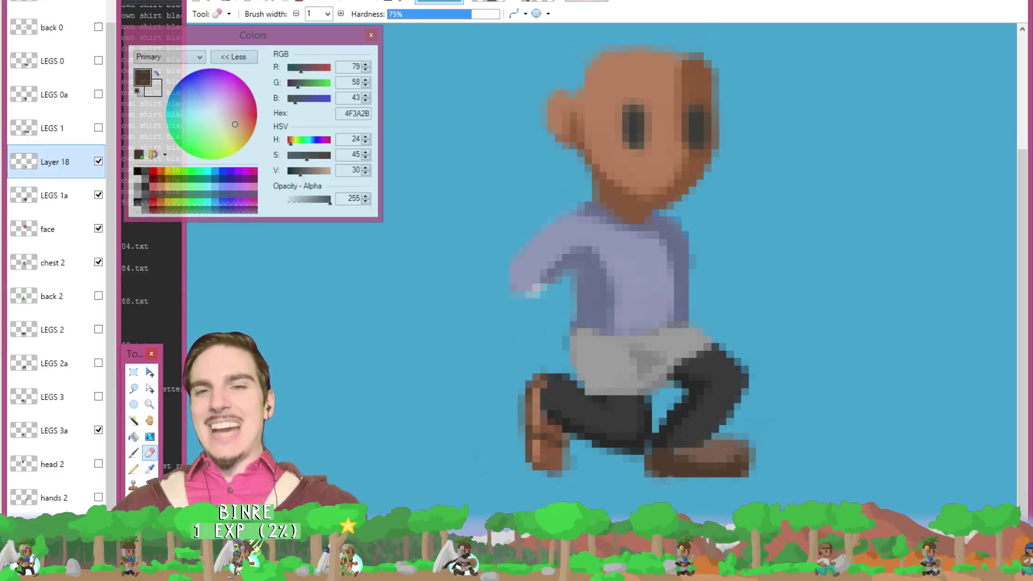
{"action": "key", "text": "k"}
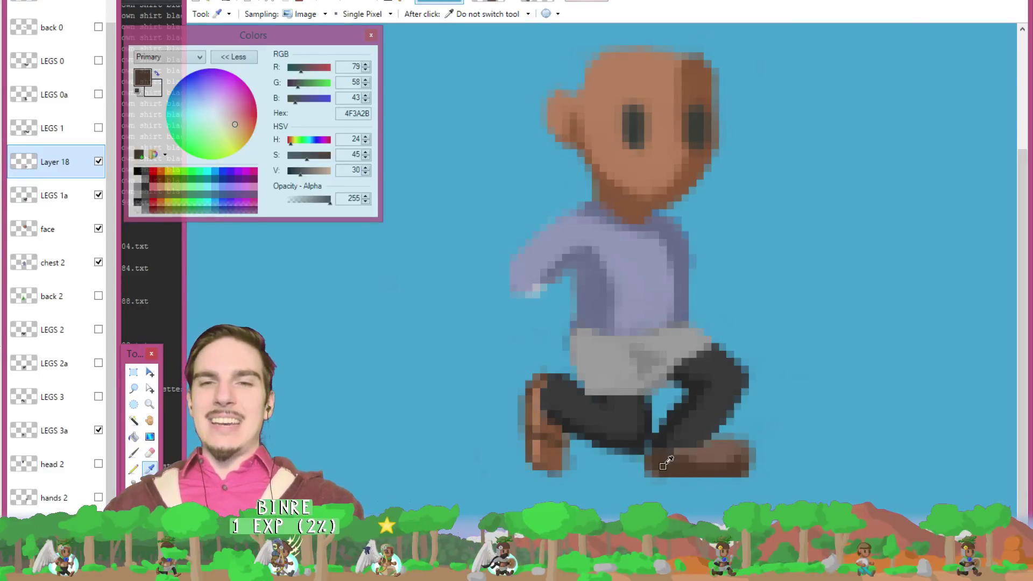
{"action": "key", "text": "b"}
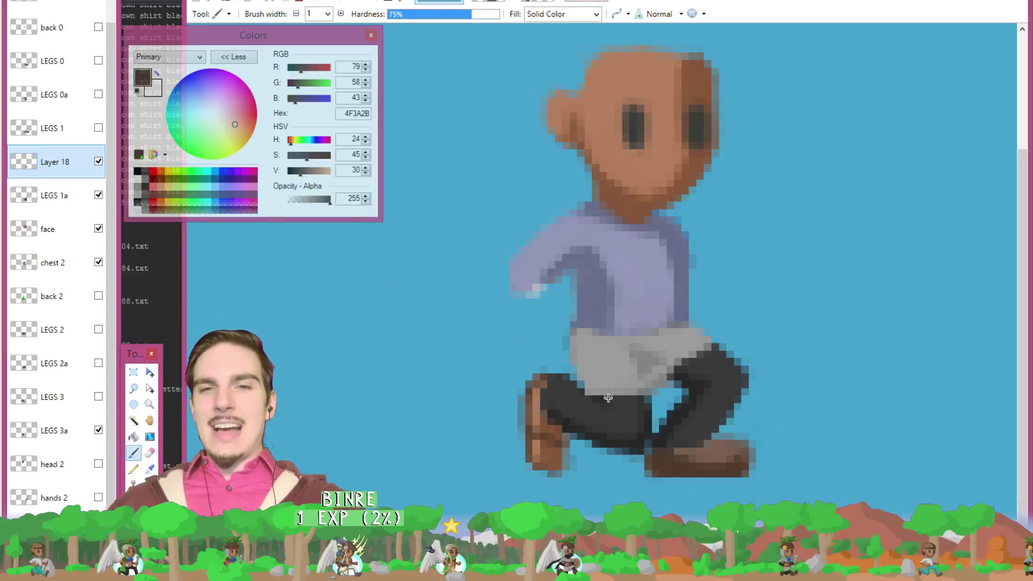
- Sample the brown 664A3A from the finished chain boots sprite and fill the upper part of the front shoe with it
{"action": "key", "text": "ctrl+Tab"}
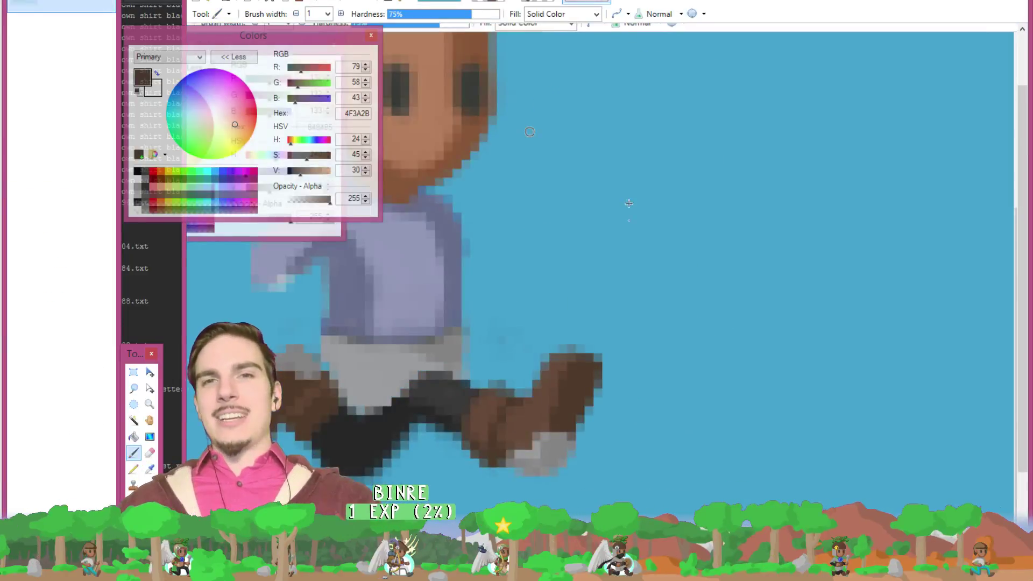
{"action": "key", "text": "k"}
{"action": "left_click", "coordinate": [491, 108]}
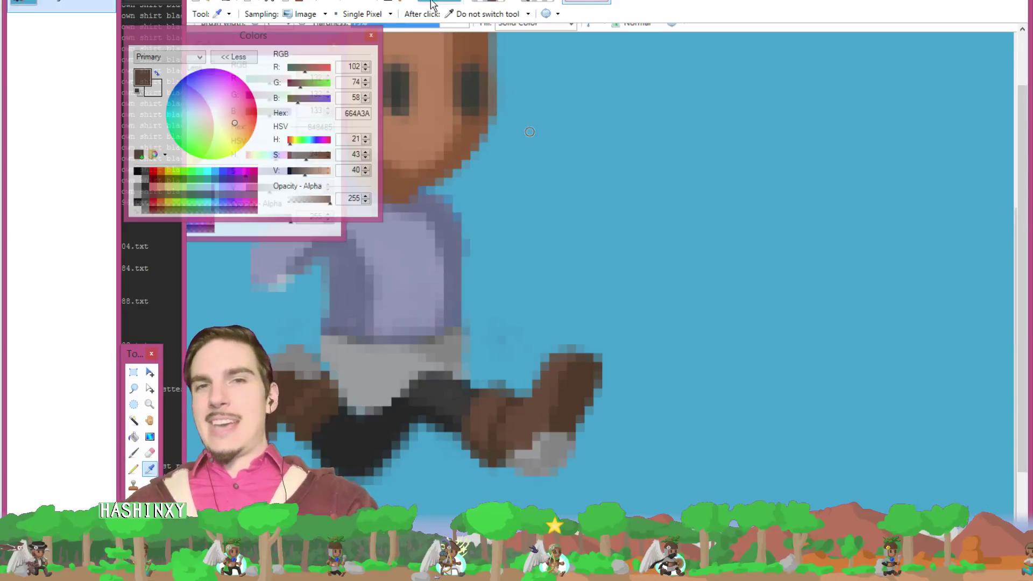
{"action": "left_click", "coordinate": [431, 4]}
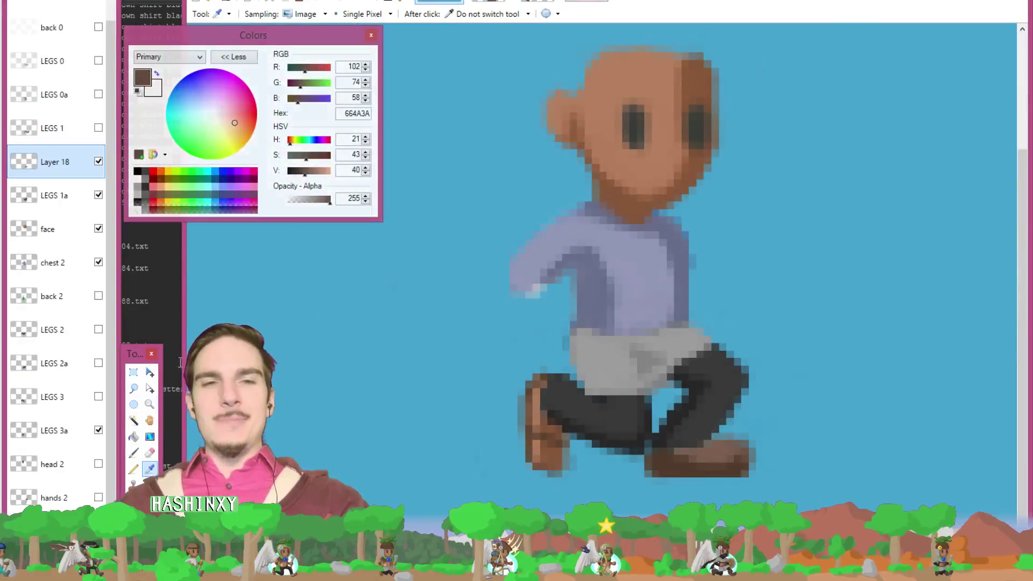
{"action": "left_click", "coordinate": [142, 439]}
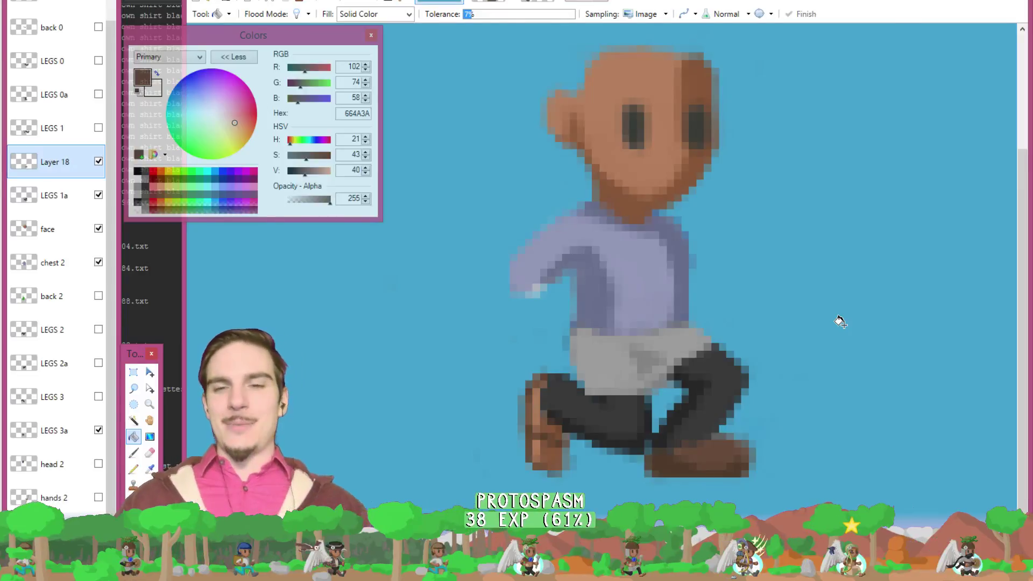
- Touch up the front shoe's sole with dark brown 4F3A2B and erase stray pixels around it
{"action": "key", "text": "k"}
{"action": "left_click", "coordinate": [667, 465]}
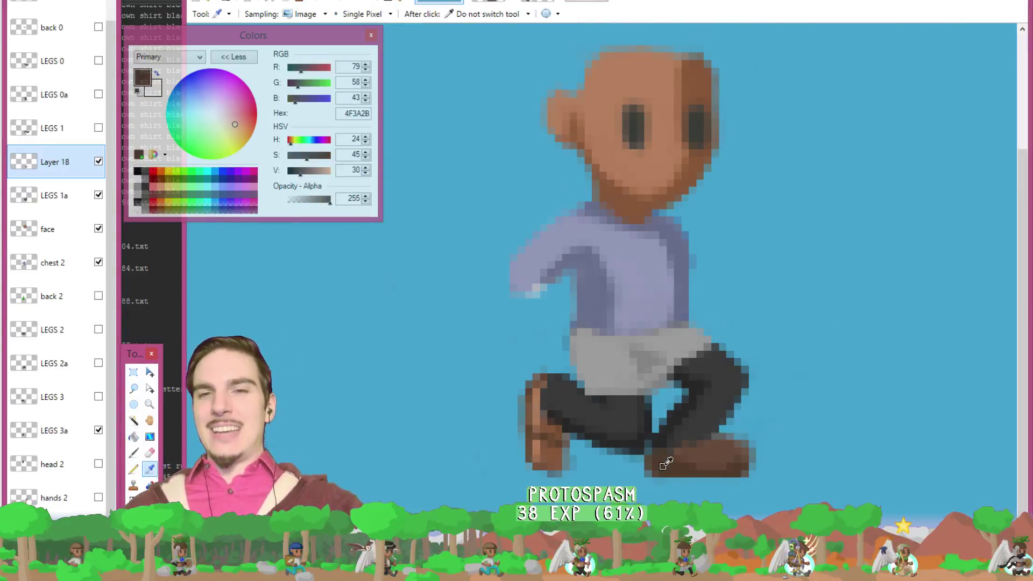
{"action": "key", "text": "b"}
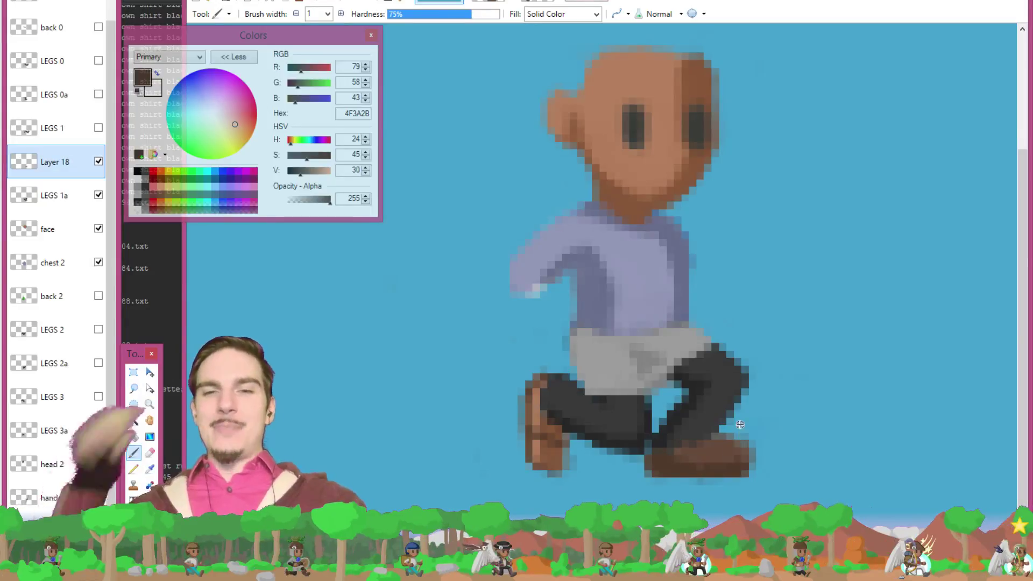
{"action": "key", "text": "k"}
{"action": "key", "text": "e"}
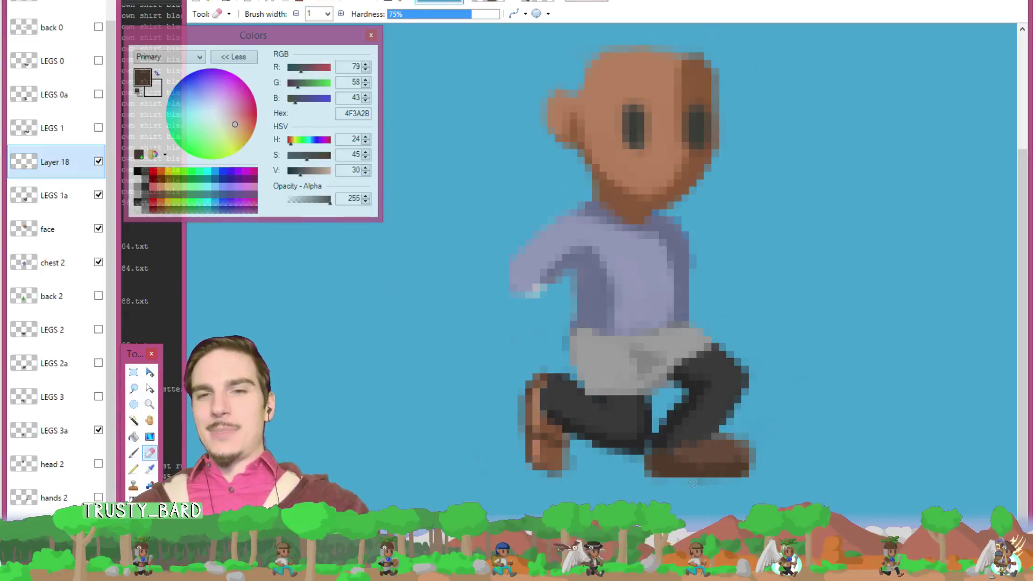
- Sample brown 664A3A from the front shoe and paint a boot shaft upward over the ankle
{"action": "key", "text": "k"}
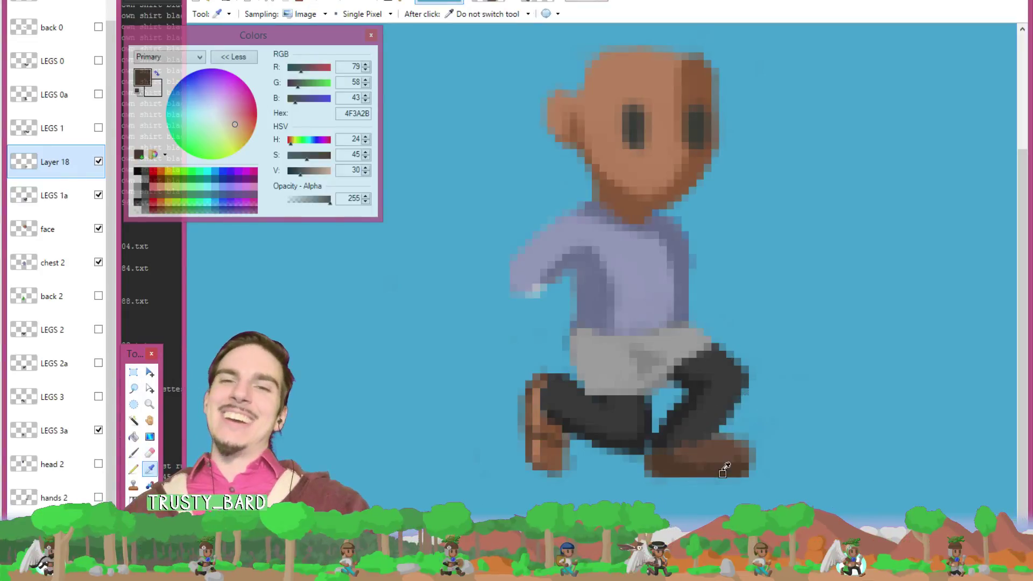
{"action": "key", "text": "b"}
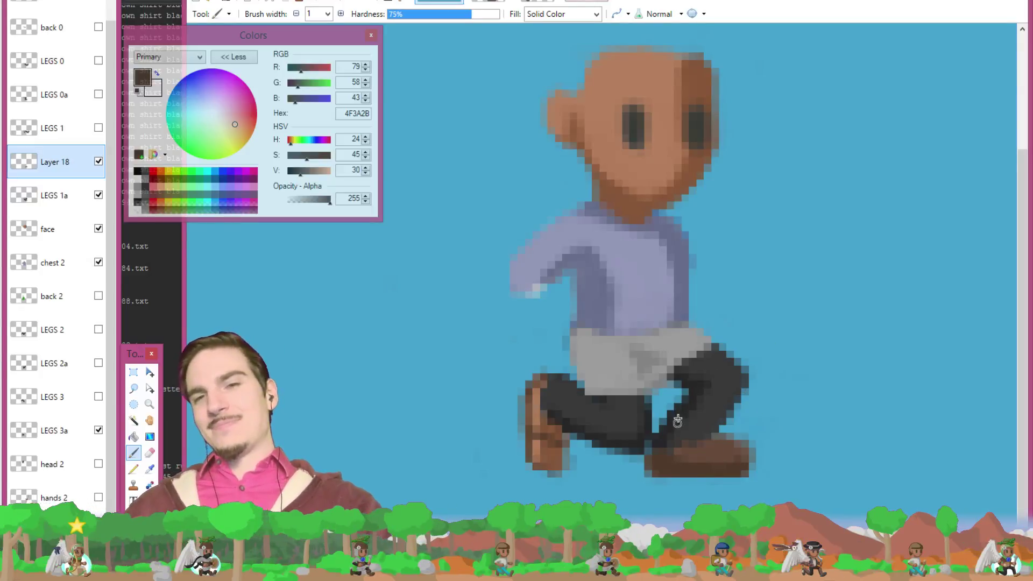
{"action": "left_click", "coordinate": [705, 440]}
{"action": "key", "text": "b"}
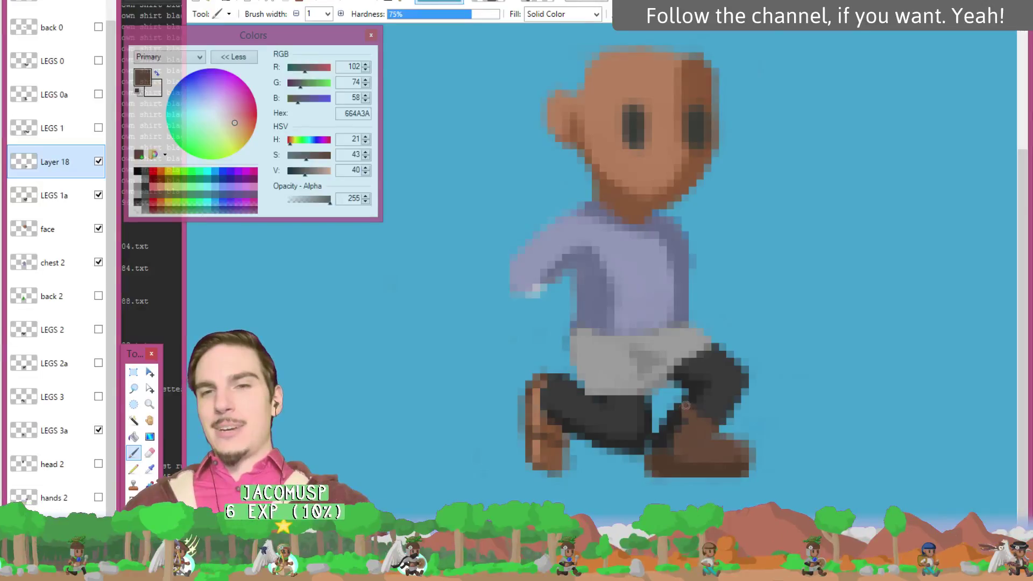
- Sample dark brown 4F3A2B from the front boot and shade the shaft's back edge and the ankle creases with it
{"action": "key", "text": "k"}
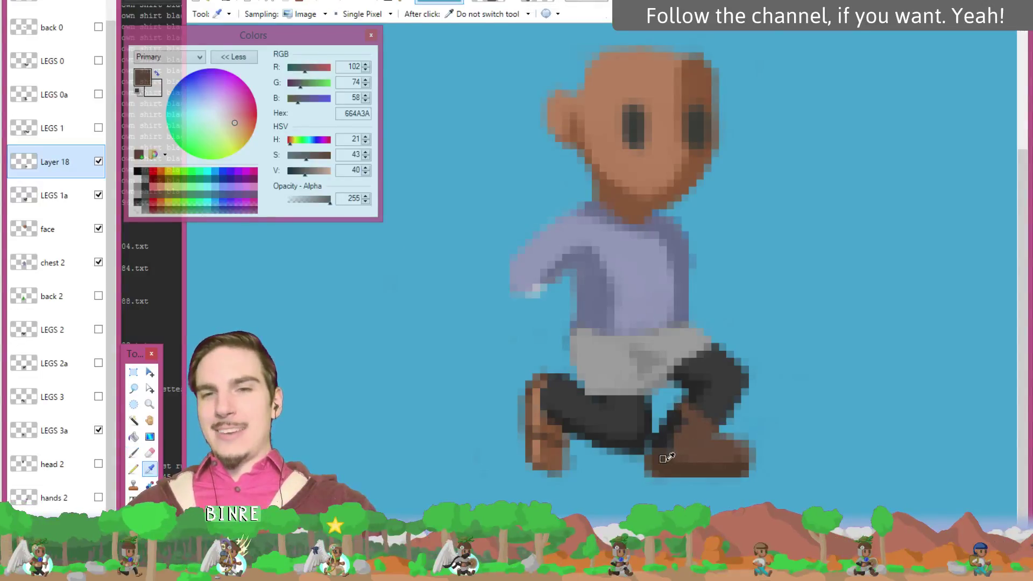
{"action": "left_click", "coordinate": [667, 445]}
{"action": "key", "text": "b"}
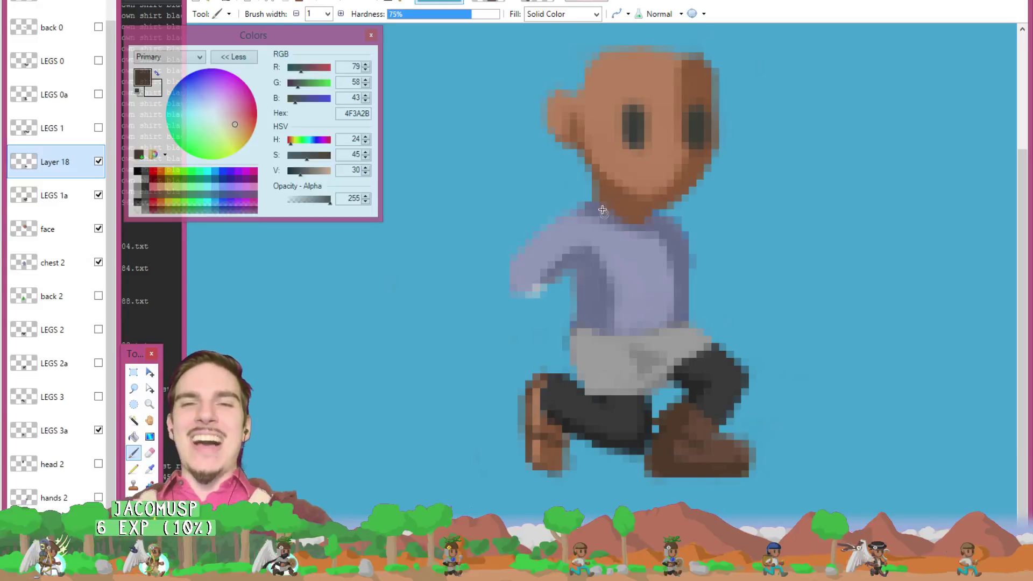
{"action": "key", "text": "k"}
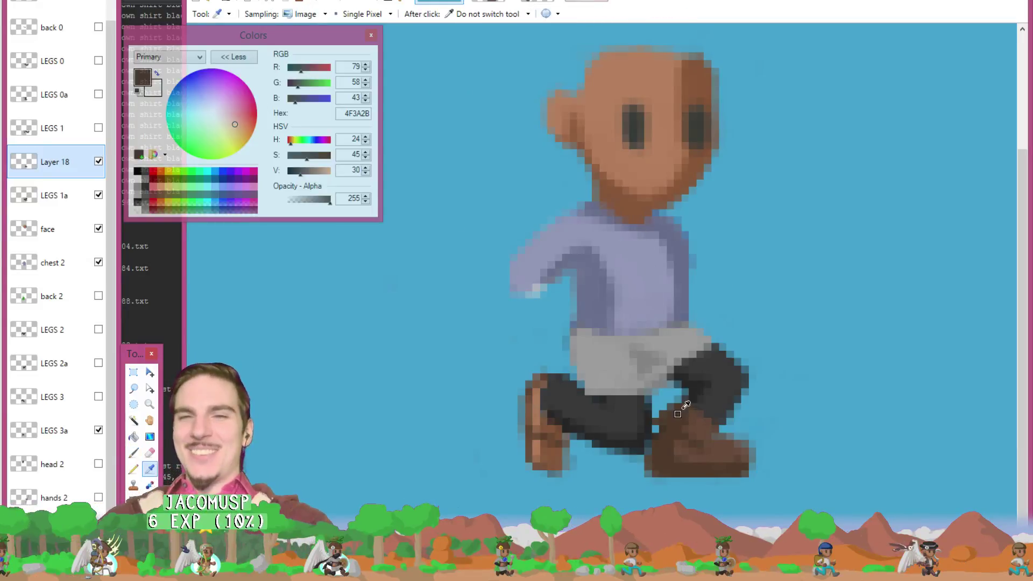
{"action": "key", "text": "b"}
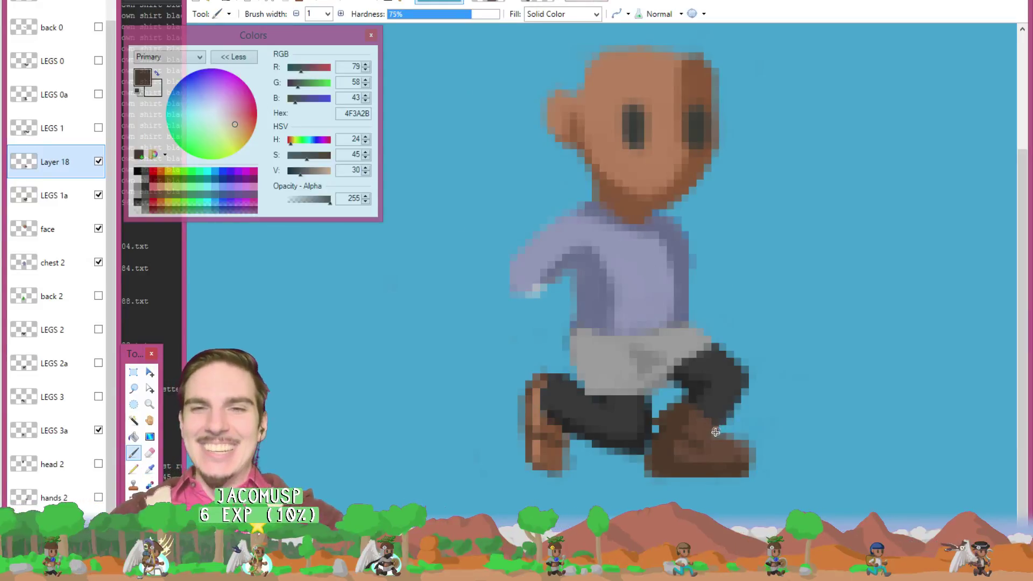
{"action": "left_click", "coordinate": [718, 430]}
{"action": "left_click", "coordinate": [711, 446]}
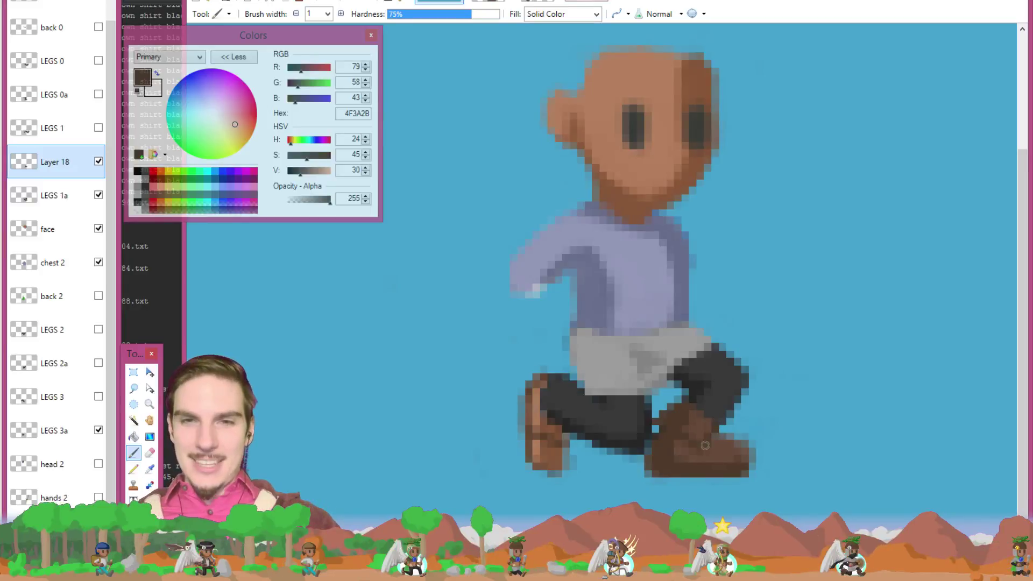
{"action": "key", "text": "ctrl"}
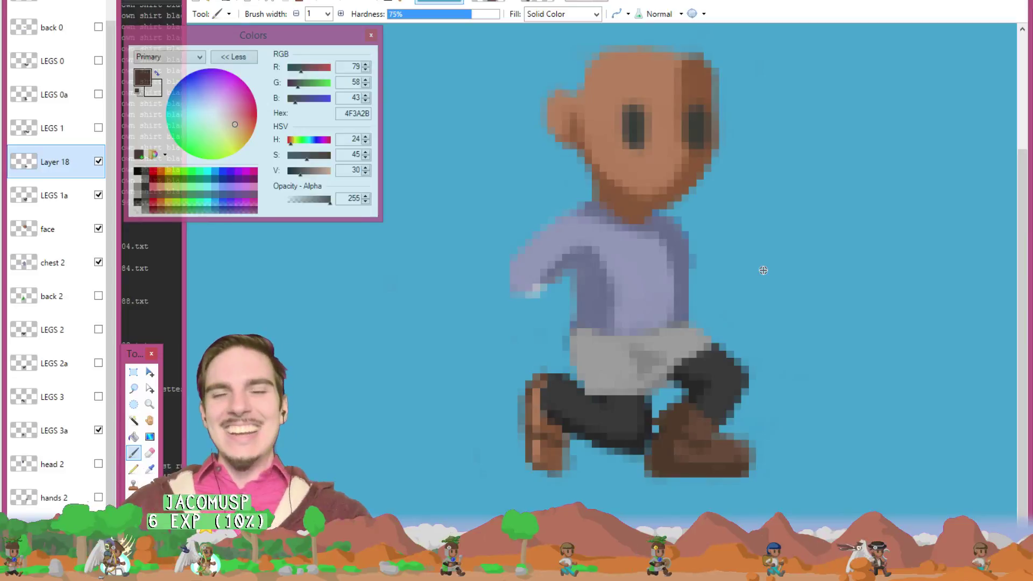
- Sample gray 848484 from the finished chain boots sprite and paint the metal heel on the front boot
{"action": "key", "text": "ctrl+plus"}
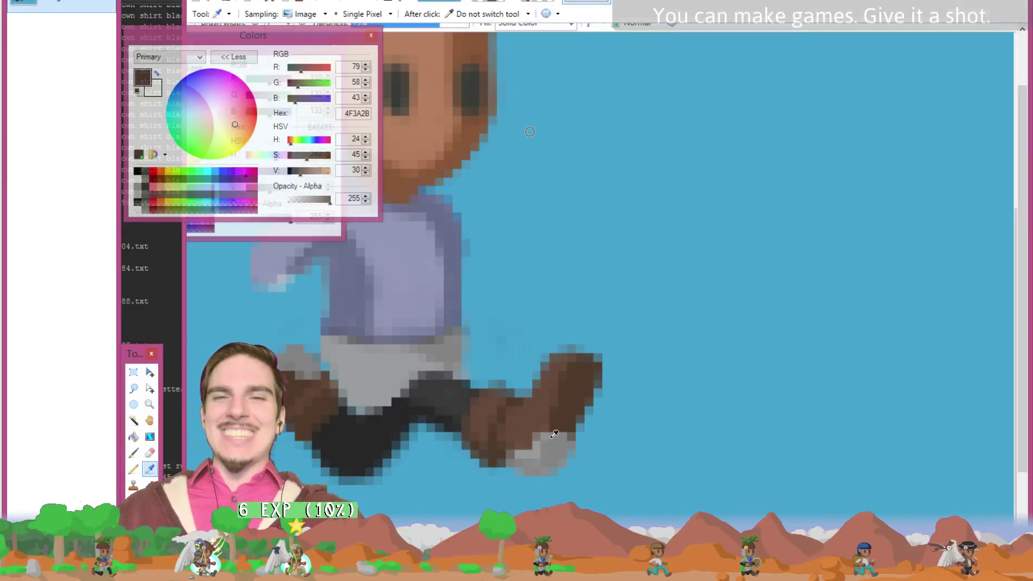
{"action": "left_click", "coordinate": [555, 433]}
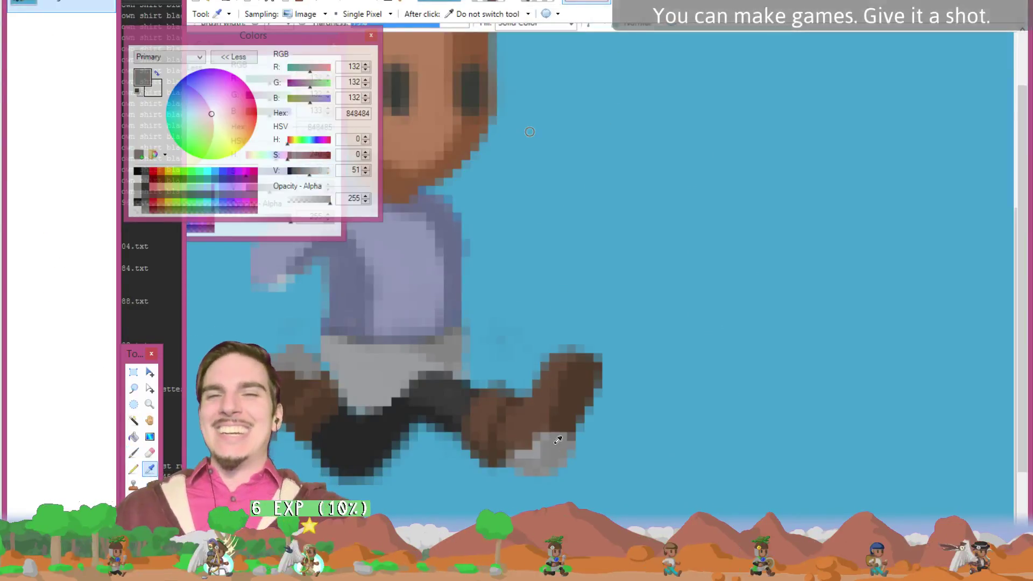
{"action": "key", "text": "b"}
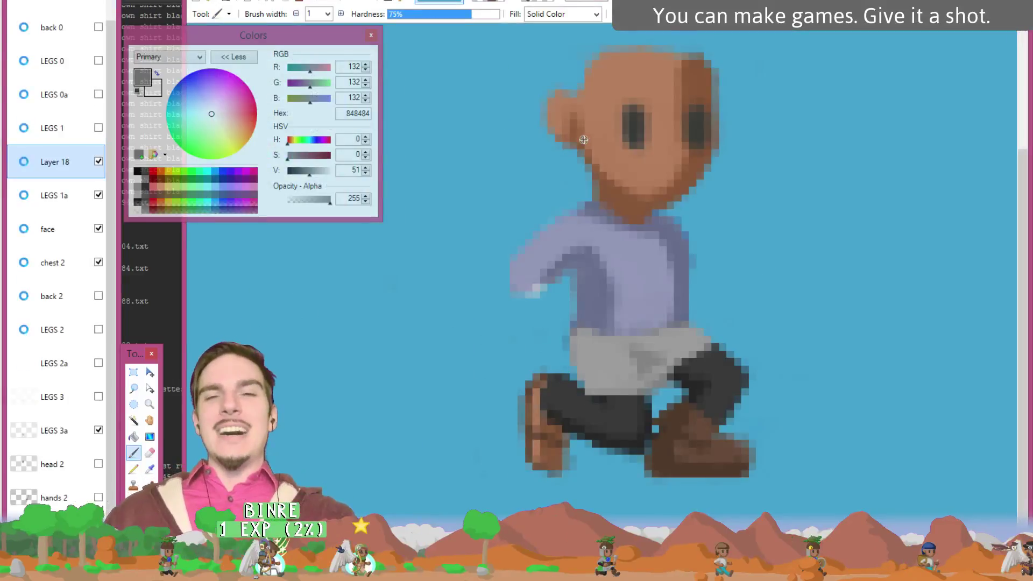
{"action": "left_click_drag", "start_coordinate": [651, 473], "coordinate": [676, 471]}
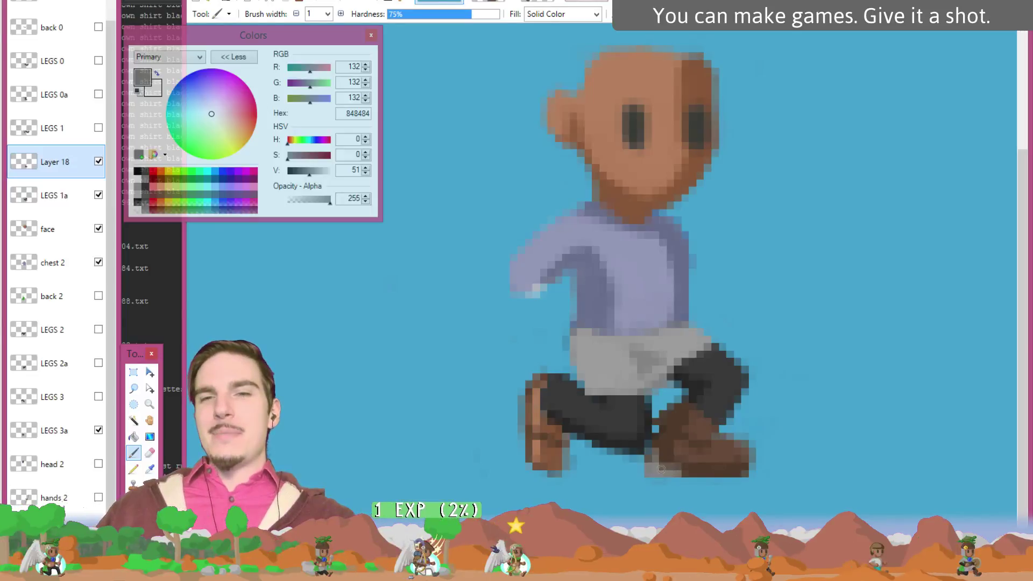
{"action": "left_click_drag", "start_coordinate": [655, 473], "coordinate": [672, 472]}
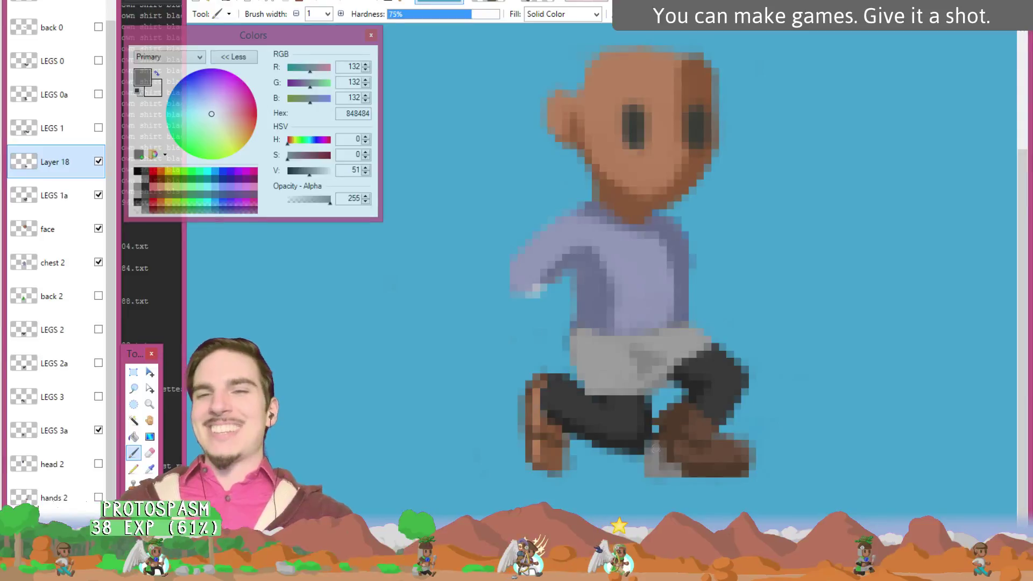
- Highlight the front boot's metal heel with lighter gray 9A9D9F
{"action": "key", "text": "e"}
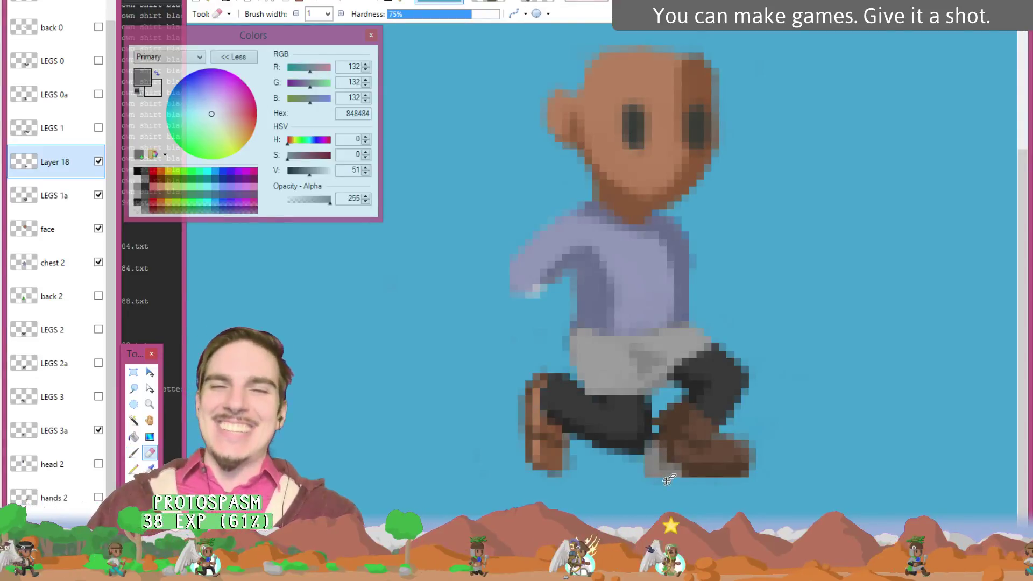
{"action": "key", "text": "k"}
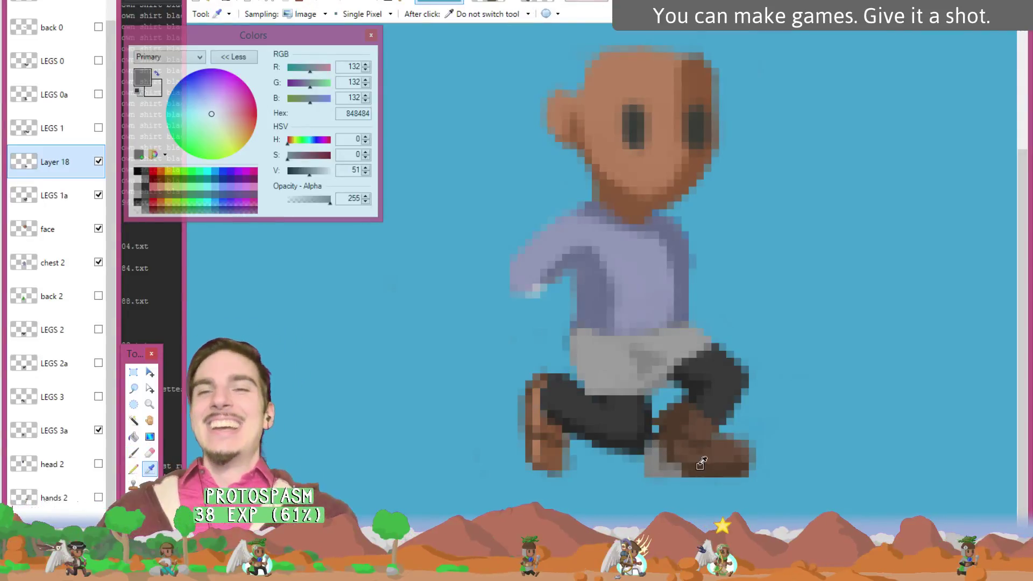
{"action": "left_click", "coordinate": [690, 466]}
{"action": "key", "text": "b"}
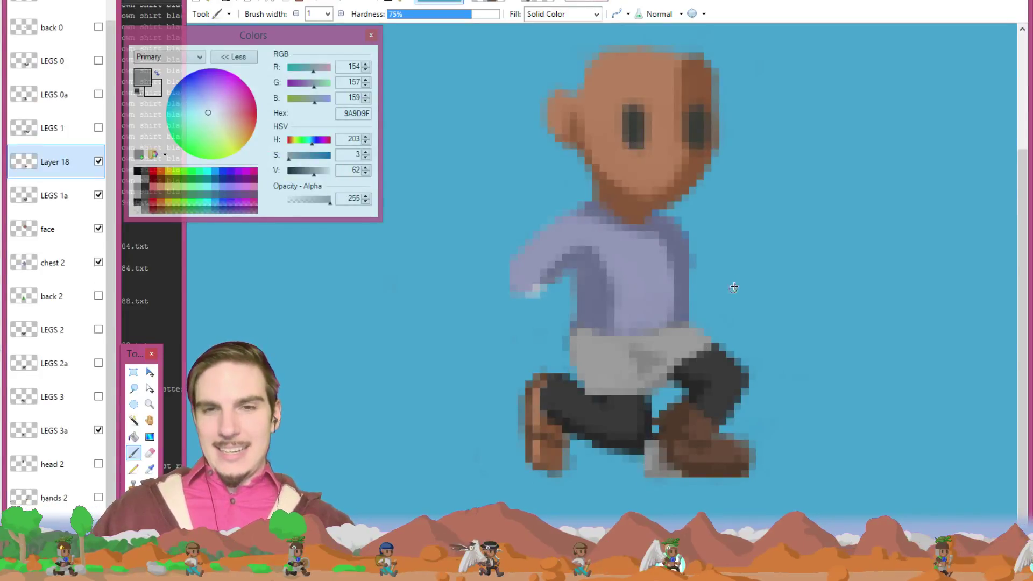
{"action": "key", "text": "e"}
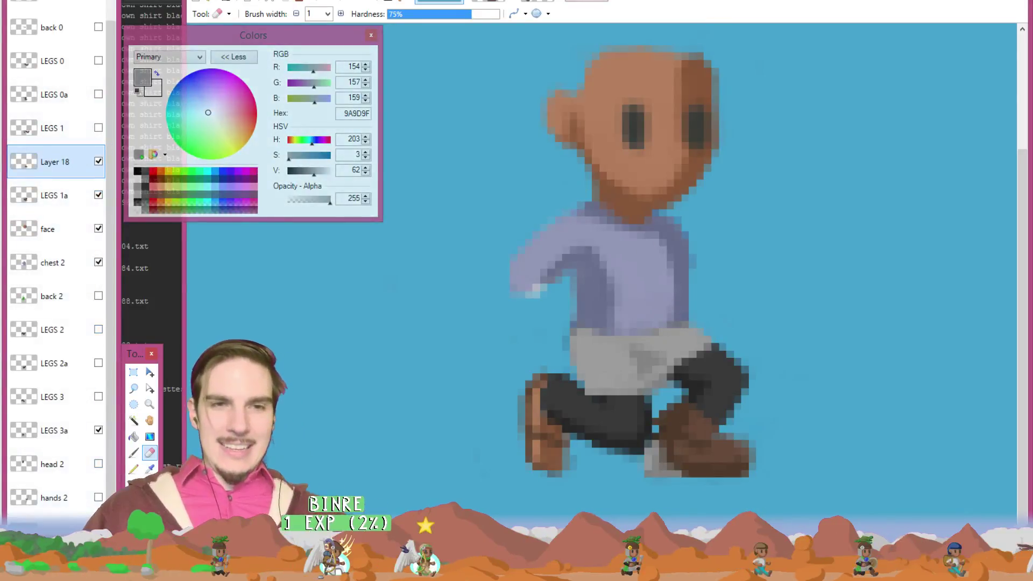
- Merge Layer 18 down into LEGS 1a and add a new layer directly above LEGS 3a
{"action": "key", "text": "ctrl+m"}
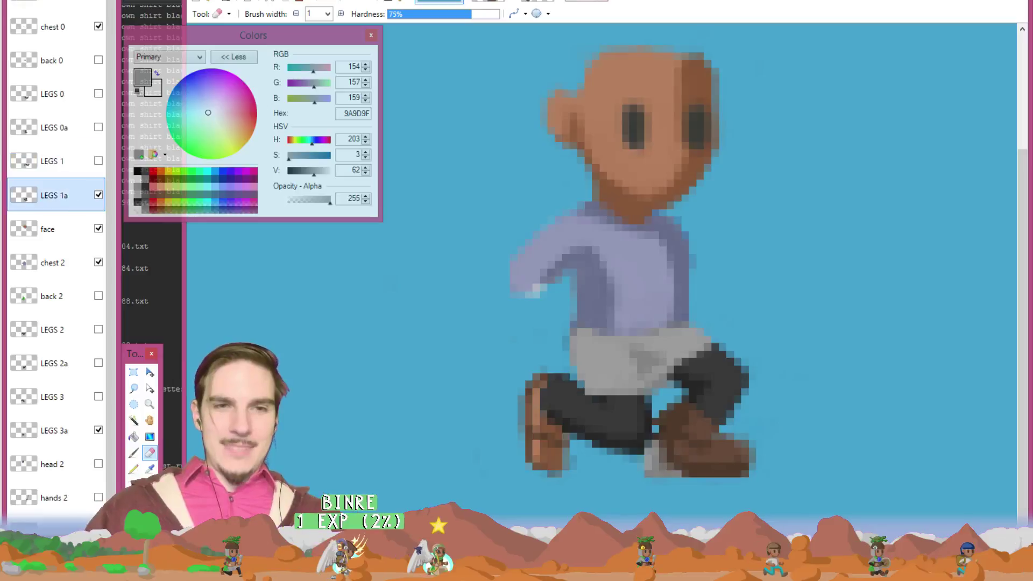
{"action": "left_click", "coordinate": [85, 428]}
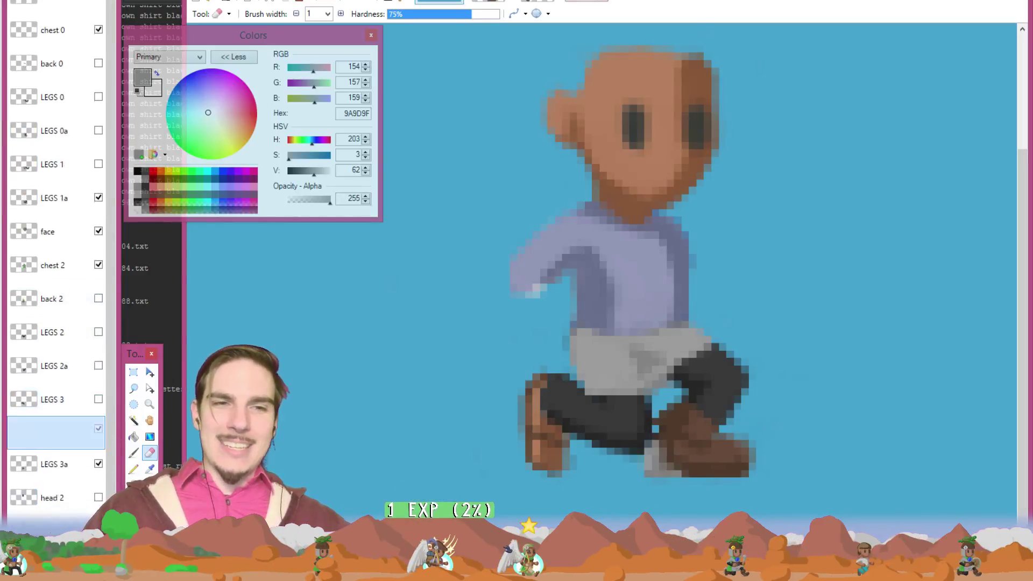
{"action": "left_click", "coordinate": [60, 521]}
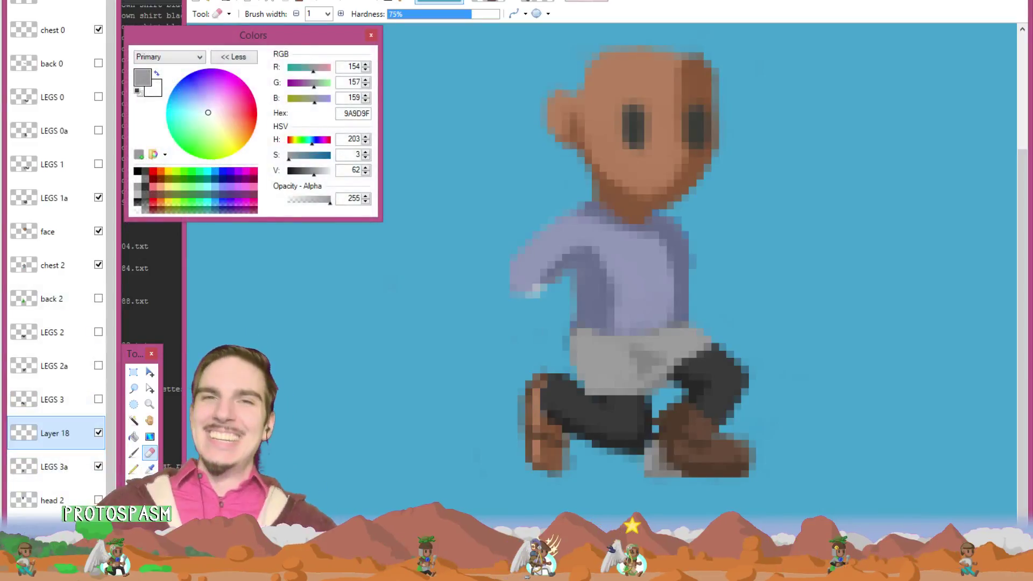
- Paste the teal-pants leg sprite from the other open image into the new layer and position its shoe over the back foot
{"action": "left_click", "coordinate": [538, 2]}
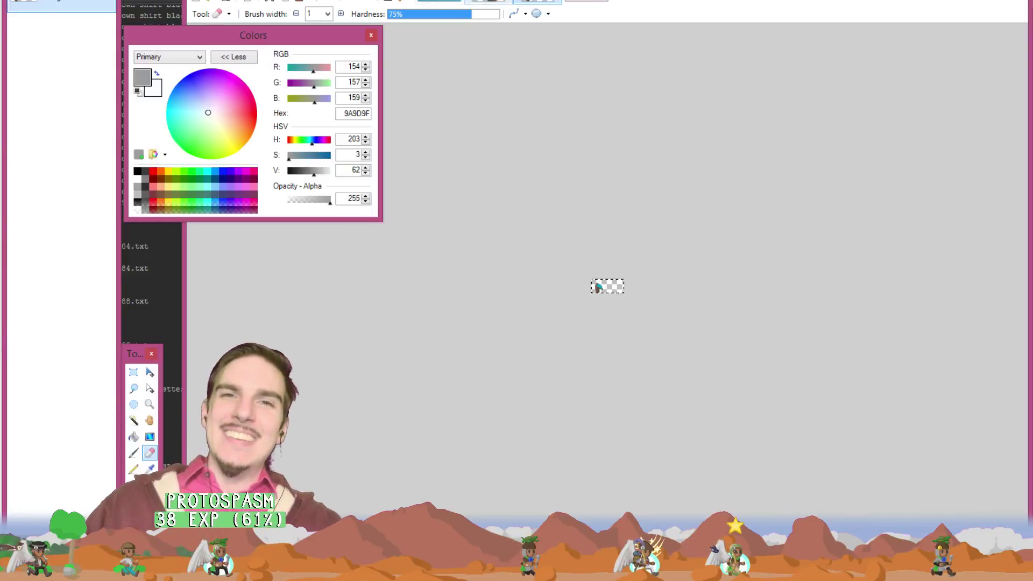
{"action": "left_click", "coordinate": [439, 2]}
{"action": "key", "text": "ctrl+v"}
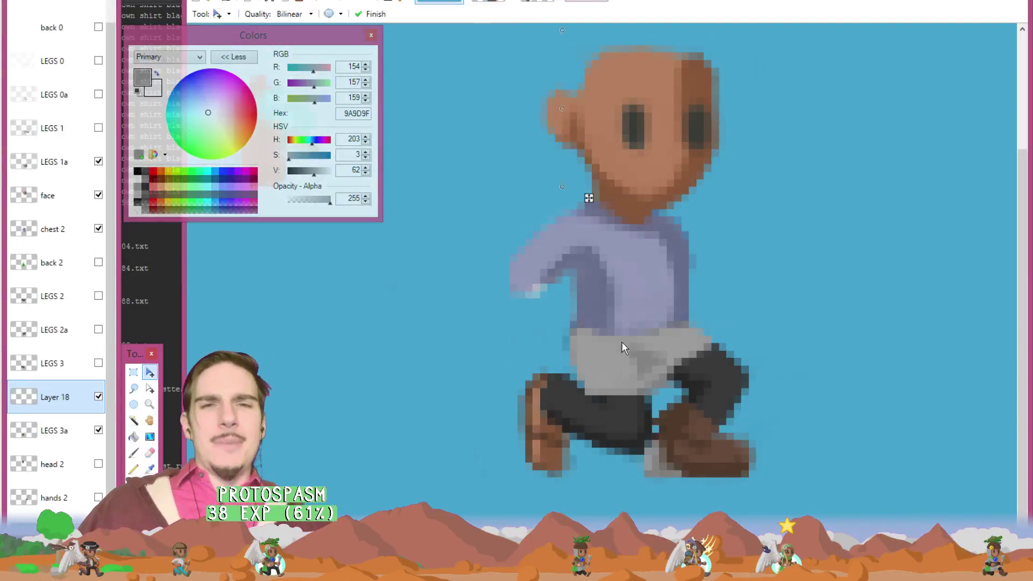
{"action": "left_click_drag", "start_coordinate": [588, 201], "coordinate": [871, 495]}
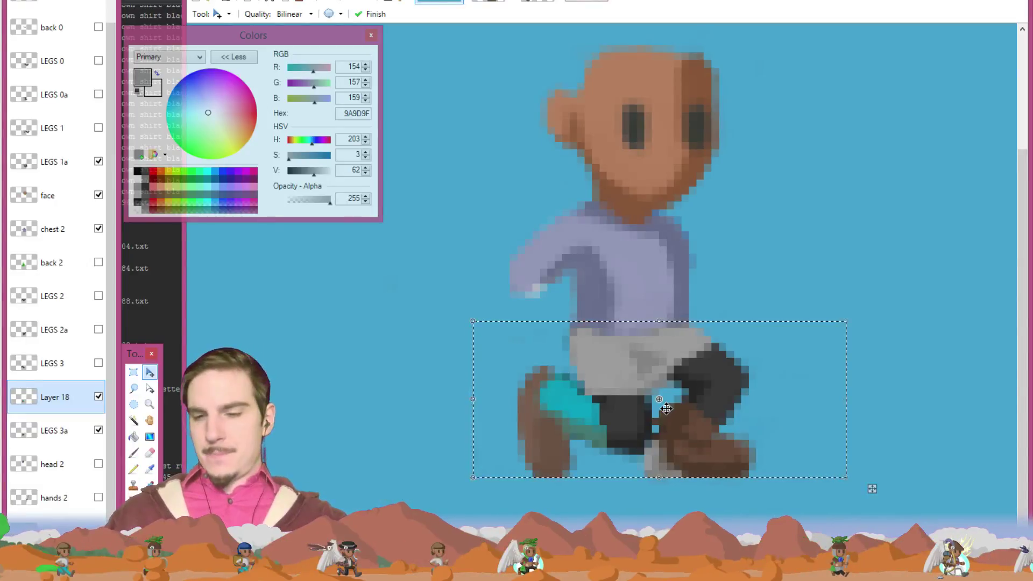
- Remove the teal pants from Layer 18 with a freehand selection, keeping only the brown shoe on the back foot
{"action": "left_click", "coordinate": [134, 394]}
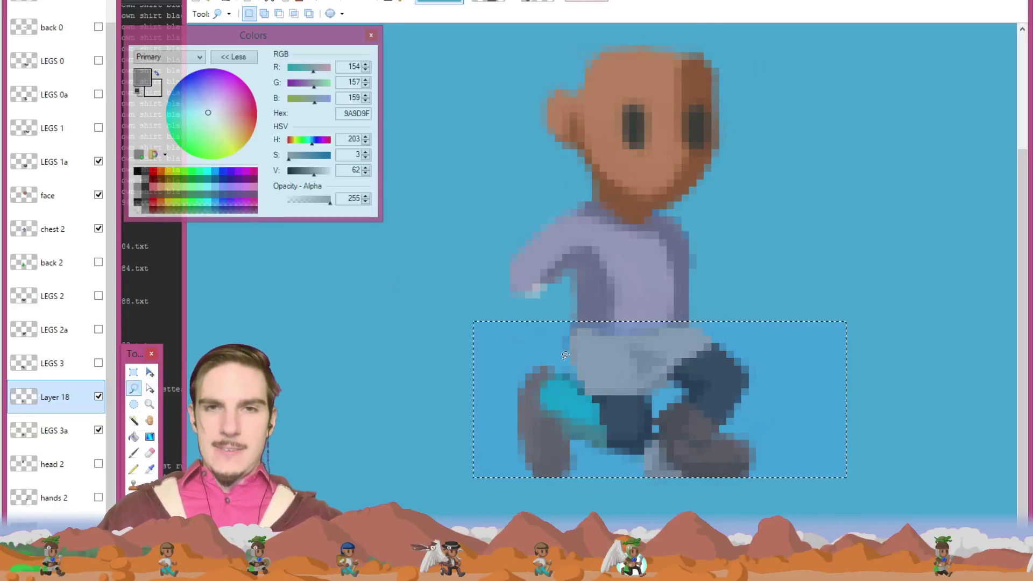
{"action": "mouse_move", "coordinate": [562, 367]}
{"action": "left_mouse_down"}
{"action": "mouse_move", "coordinate": [535, 400]}
{"action": "mouse_move", "coordinate": [549, 420]}
{"action": "left_mouse_up"}
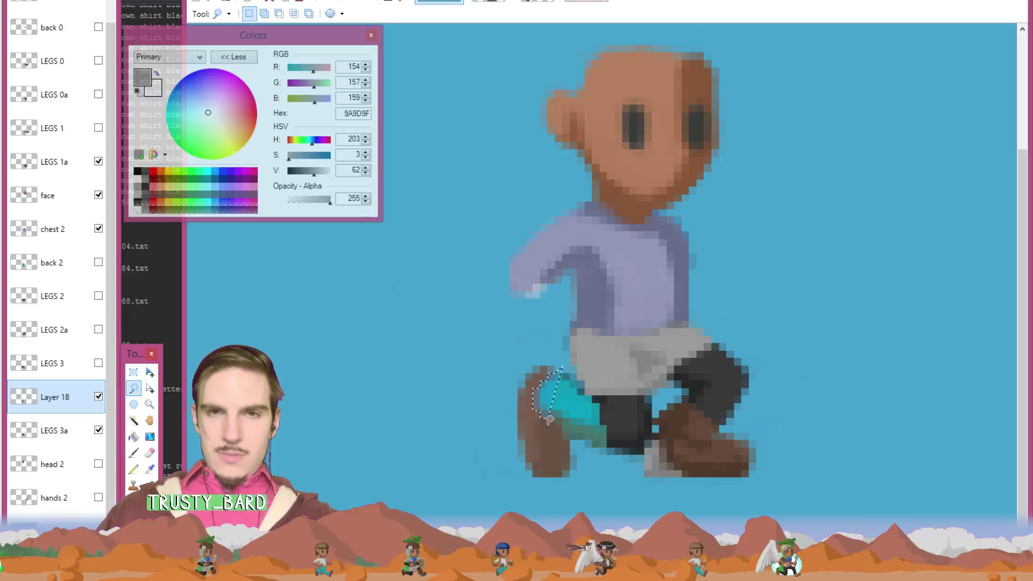
{"action": "left_click", "coordinate": [652, 503]}
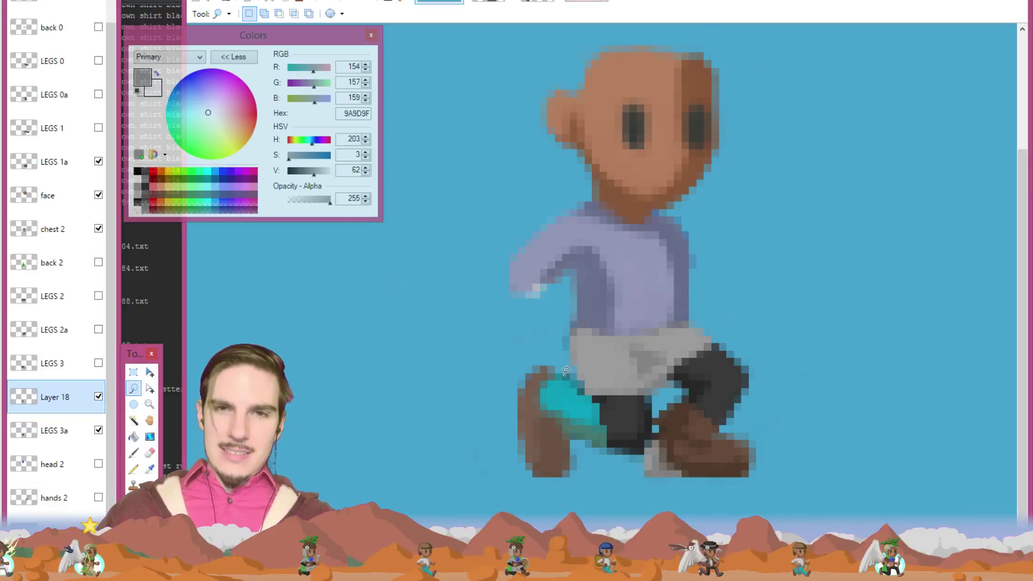
{"action": "mouse_move", "coordinate": [547, 378]}
{"action": "left_mouse_down"}
{"action": "mouse_move", "coordinate": [541, 432]}
{"action": "mouse_move", "coordinate": [605, 459]}
{"action": "mouse_move", "coordinate": [624, 455]}
{"action": "mouse_move", "coordinate": [636, 408]}
{"action": "mouse_move", "coordinate": [613, 359]}
{"action": "left_mouse_up"}
{"action": "key", "text": "Delete"}
{"action": "key", "text": "ctrl+d"}
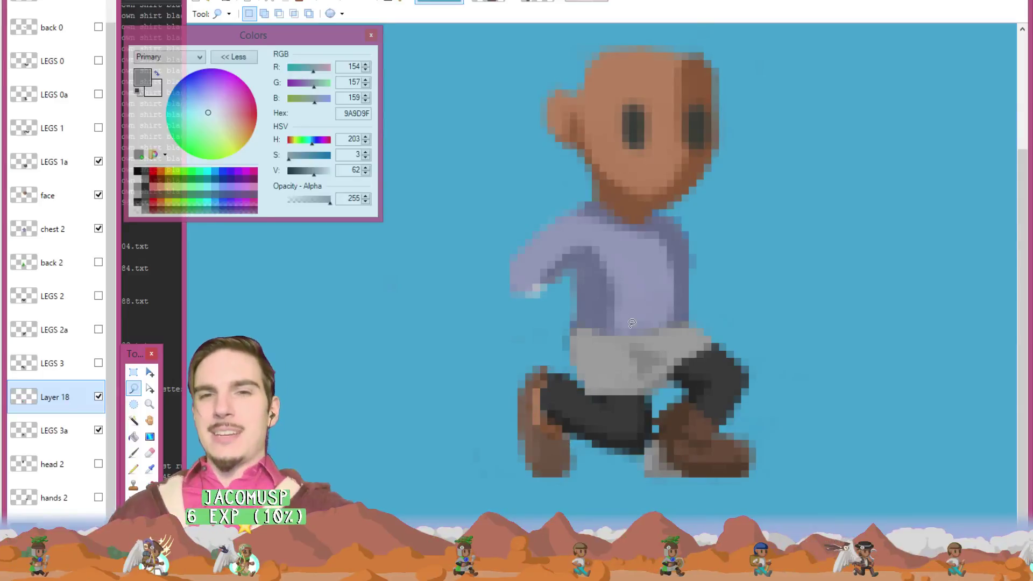
- Sample dark brown 4F3A2B from the front boot and fill the lower part of the back shoe with it
{"action": "key", "text": "k"}
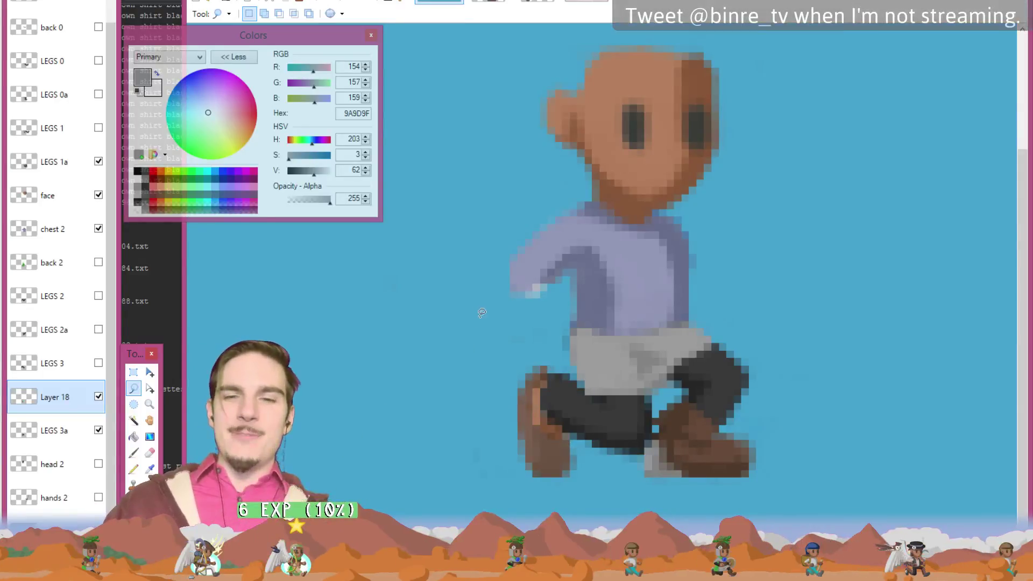
{"action": "left_click", "coordinate": [675, 412]}
{"action": "key", "text": "b"}
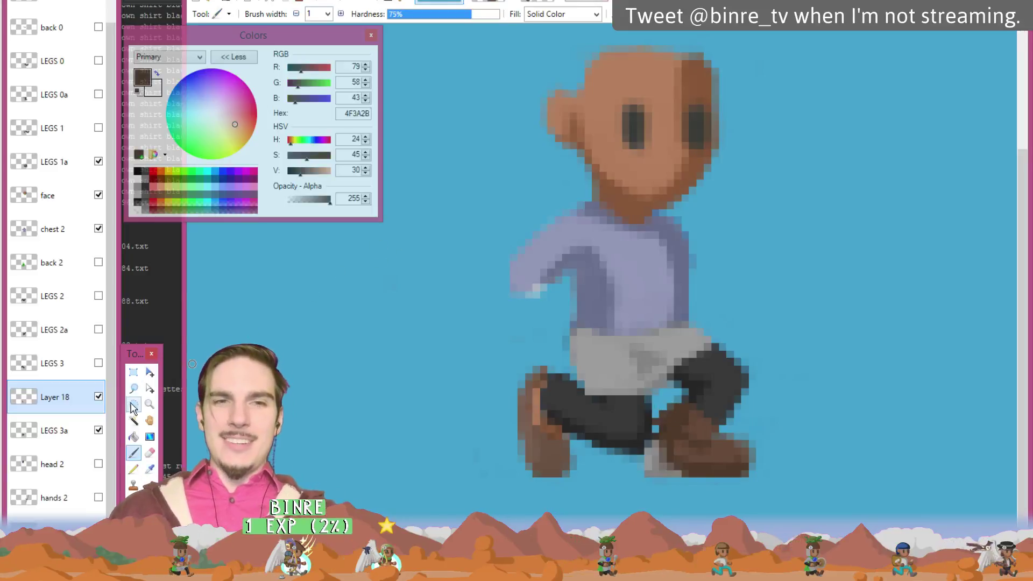
{"action": "left_click", "coordinate": [134, 437]}
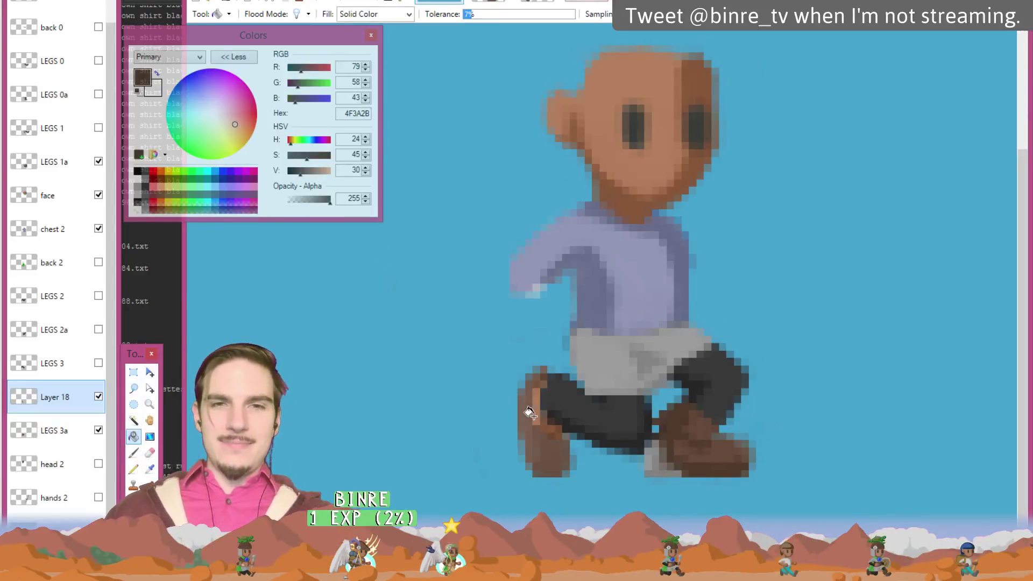
{"action": "left_click", "coordinate": [554, 458]}
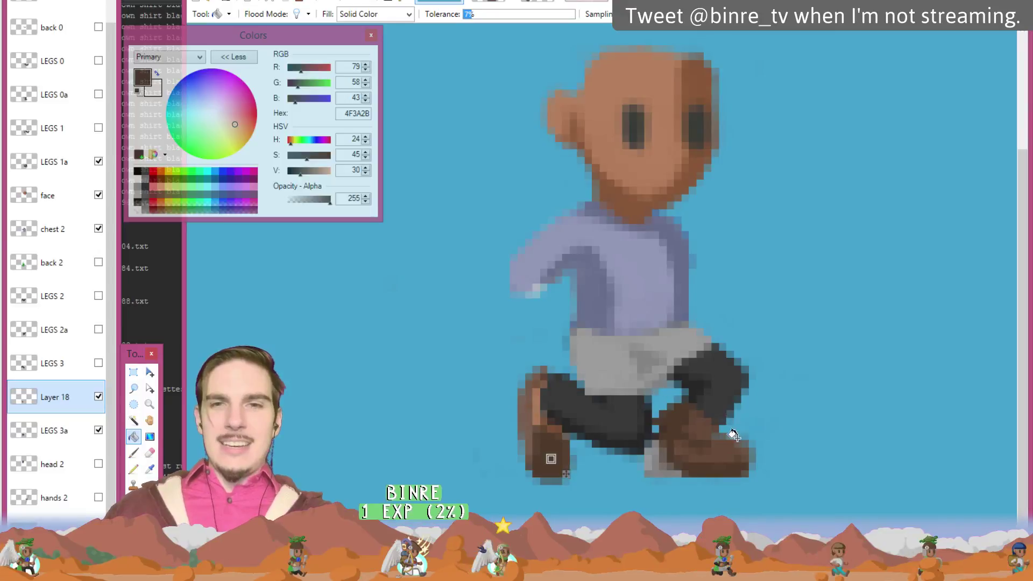
- Sample brown 664A3A from the front boot and fill the upper part of the back shoe with it
{"action": "key", "text": "k"}
{"action": "left_click", "coordinate": [707, 421]}
{"action": "key", "text": "b"}
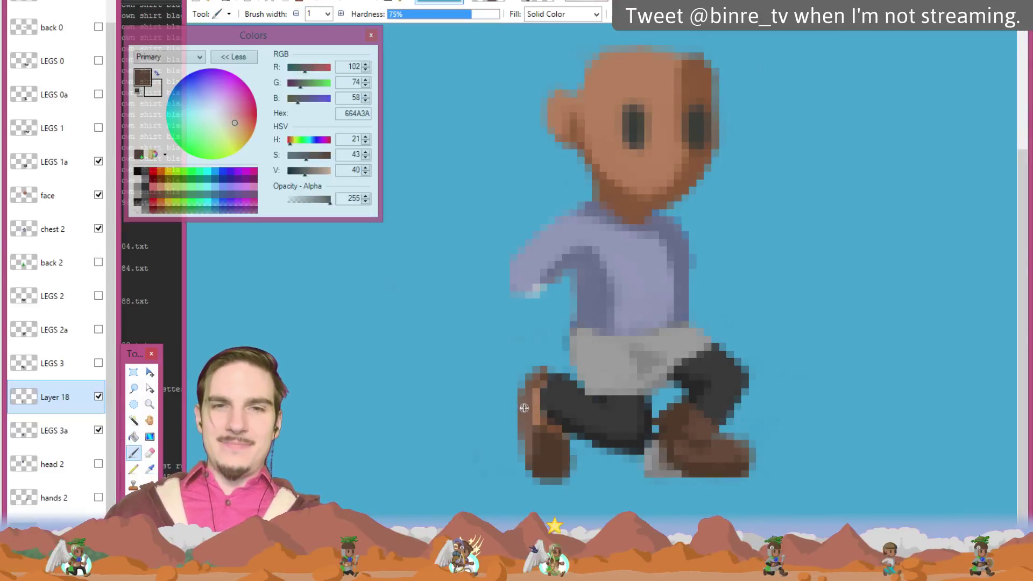
{"action": "key", "text": "f"}
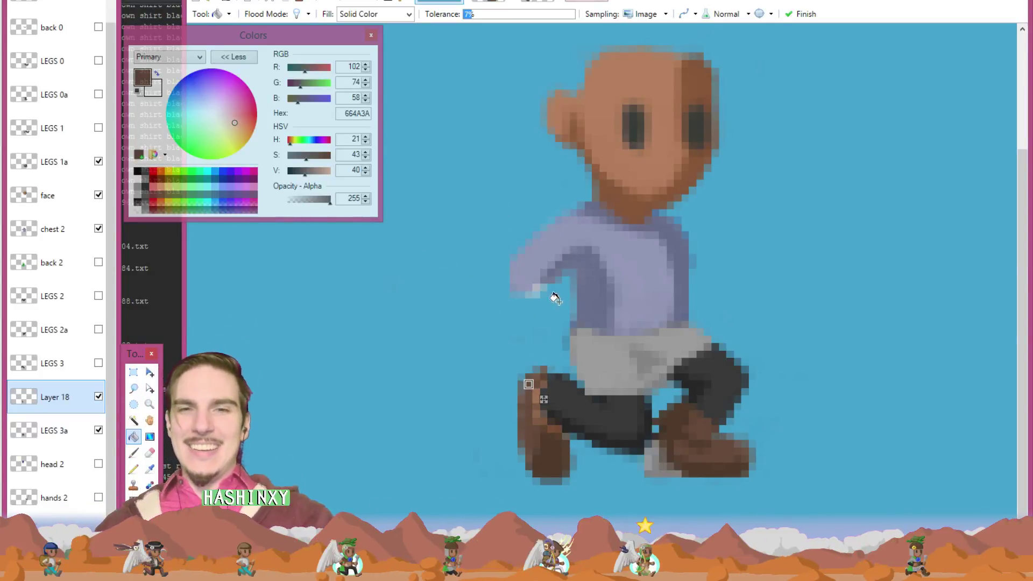
{"action": "key", "text": "k"}
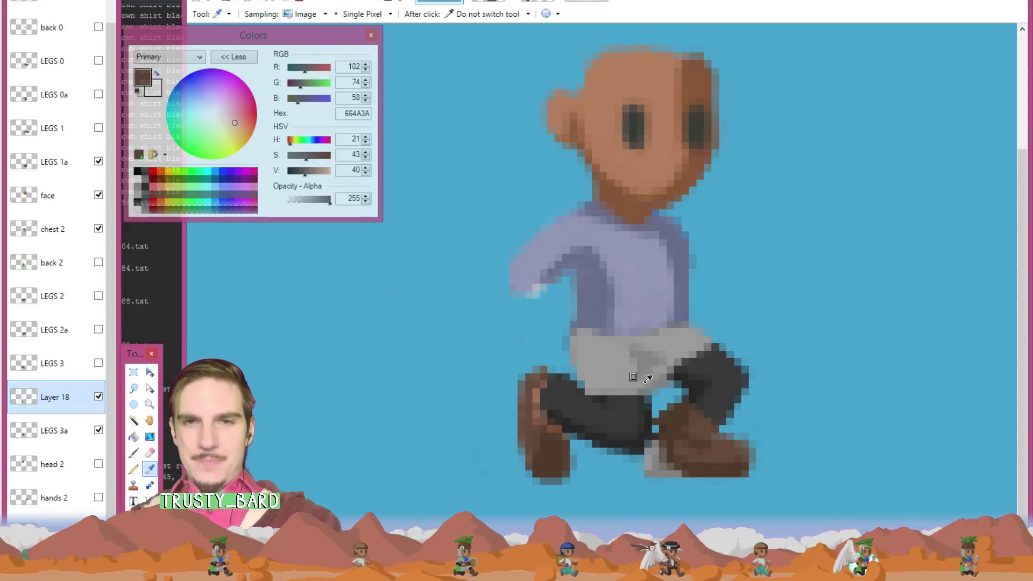
- Widen the back boot's upper part over the leg with brown 664A3A and tidy its edge with the Eraser
{"action": "key", "text": "b"}
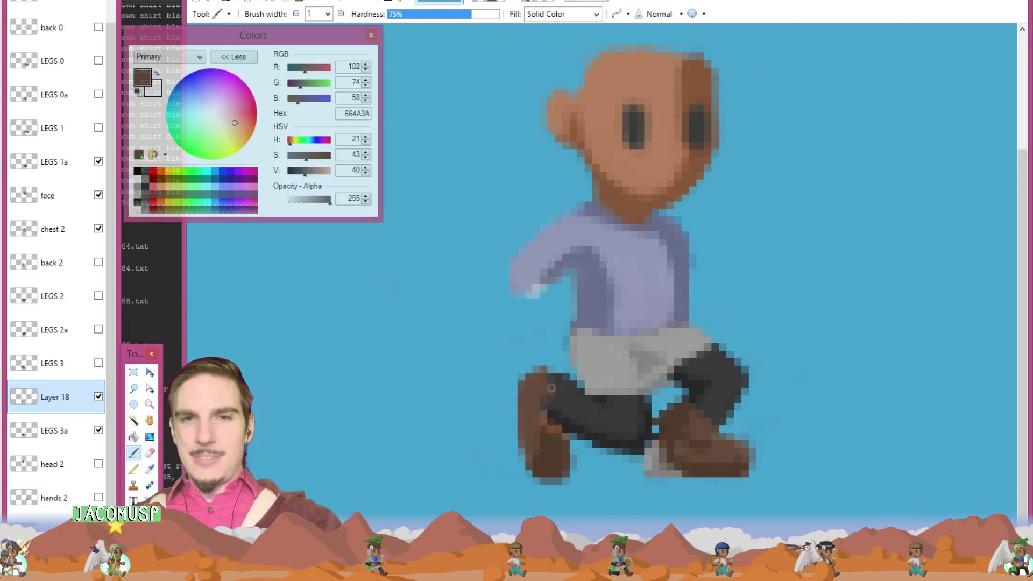
{"action": "key", "text": "e"}
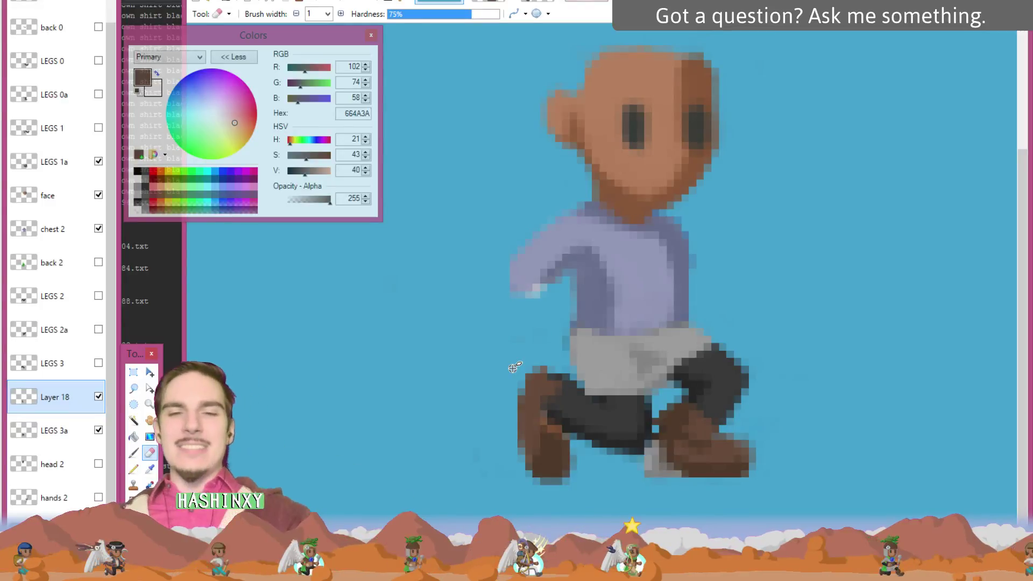
{"action": "key", "text": "k"}
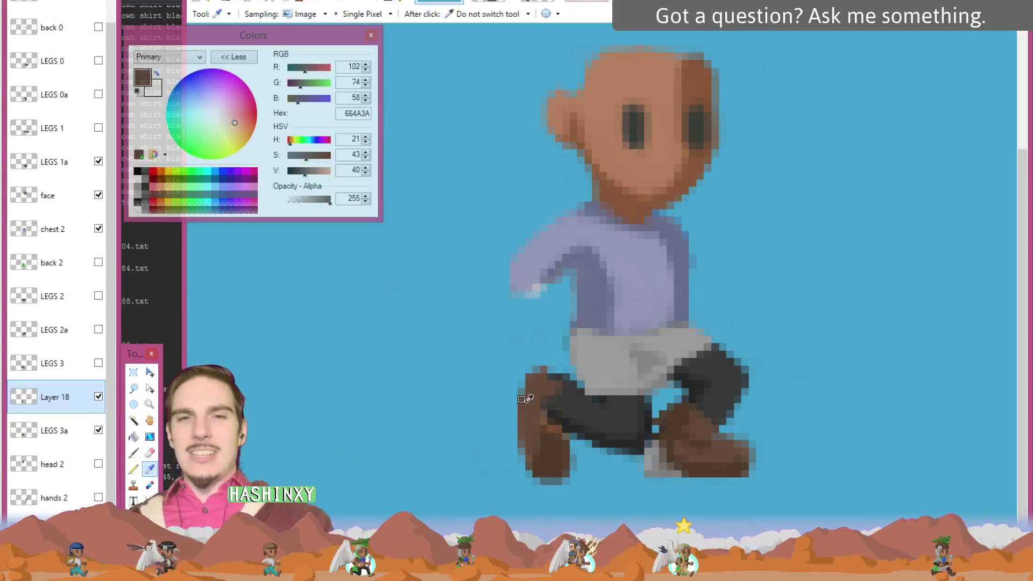
{"action": "key", "text": "b"}
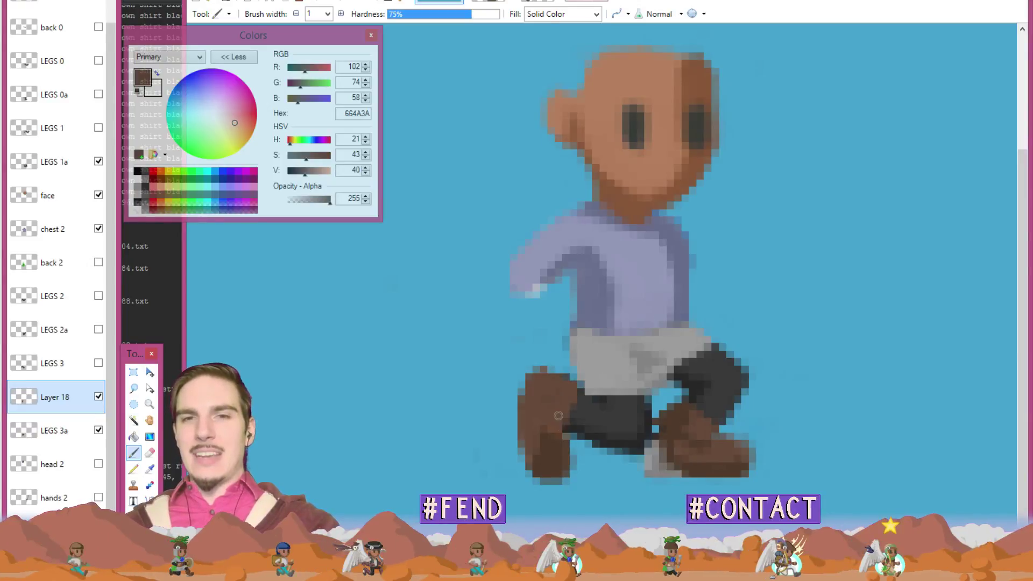
{"action": "key", "text": "e"}
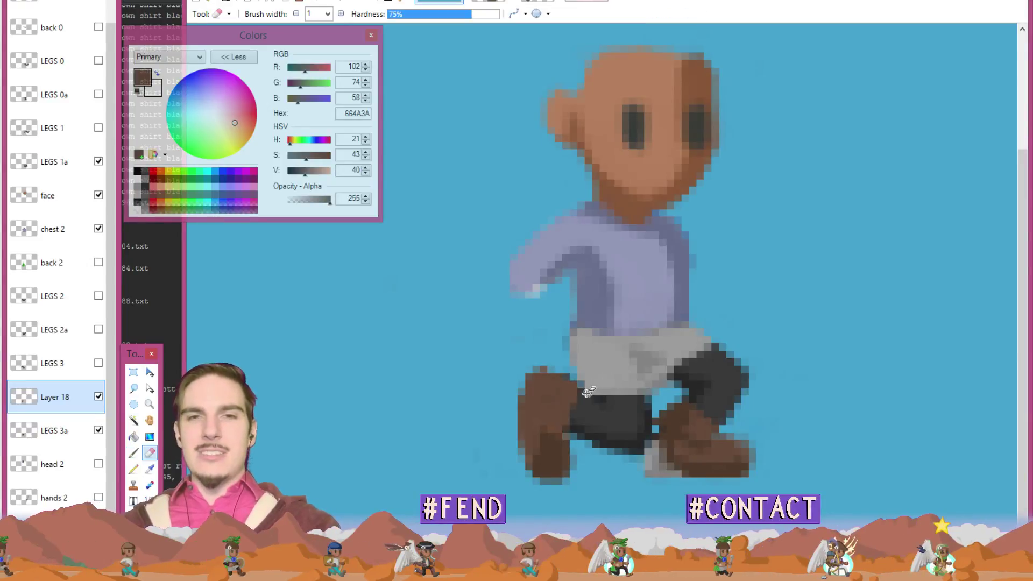
- Round off the back boot's upper end with sampled browns 654939 and 664A3A, erasing stray edge pixels
{"action": "key", "text": "k"}
{"action": "left_click", "coordinate": [560, 409]}
{"action": "key", "text": "b"}
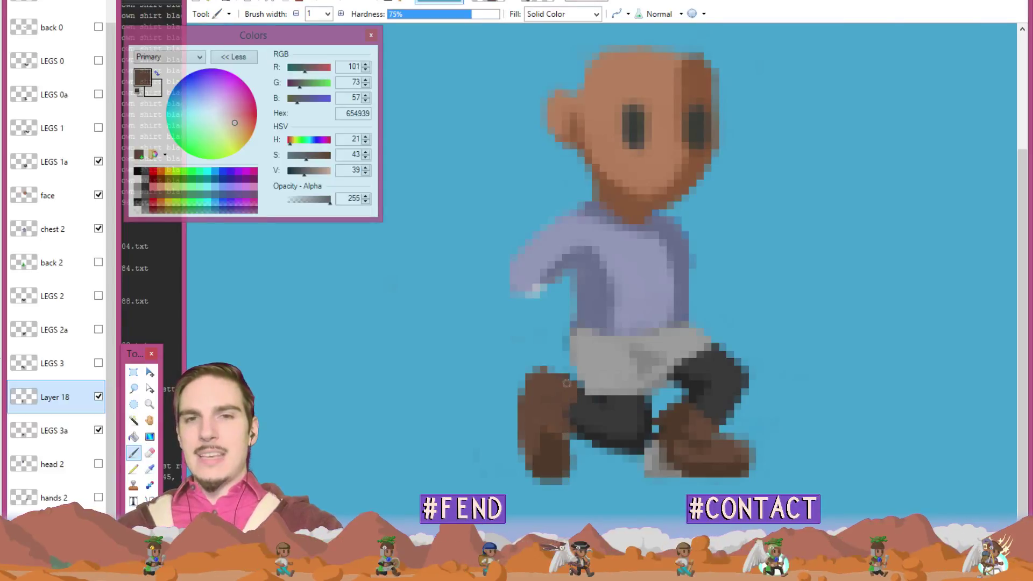
{"action": "left_click", "coordinate": [554, 370]}
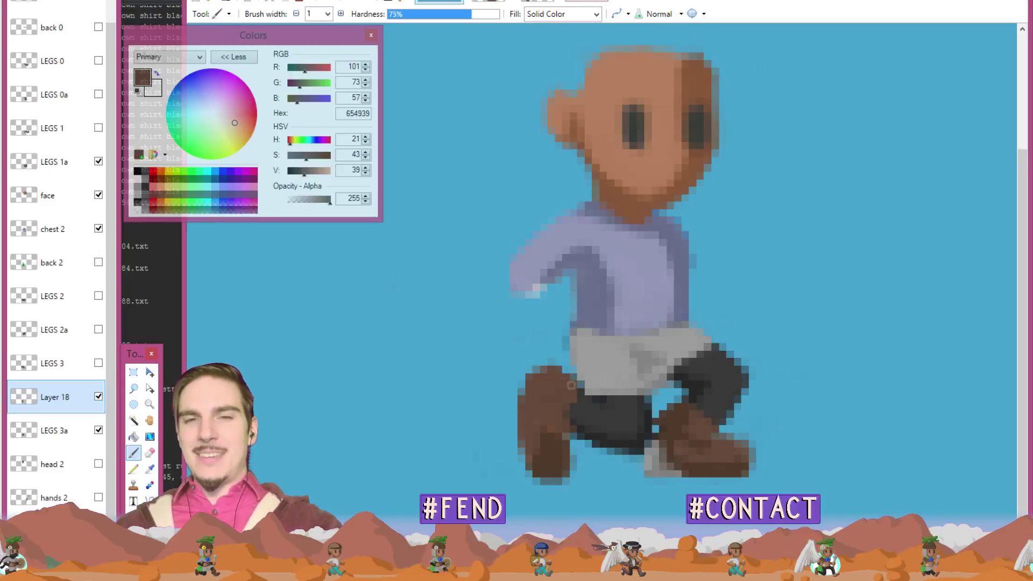
{"action": "key", "text": "e"}
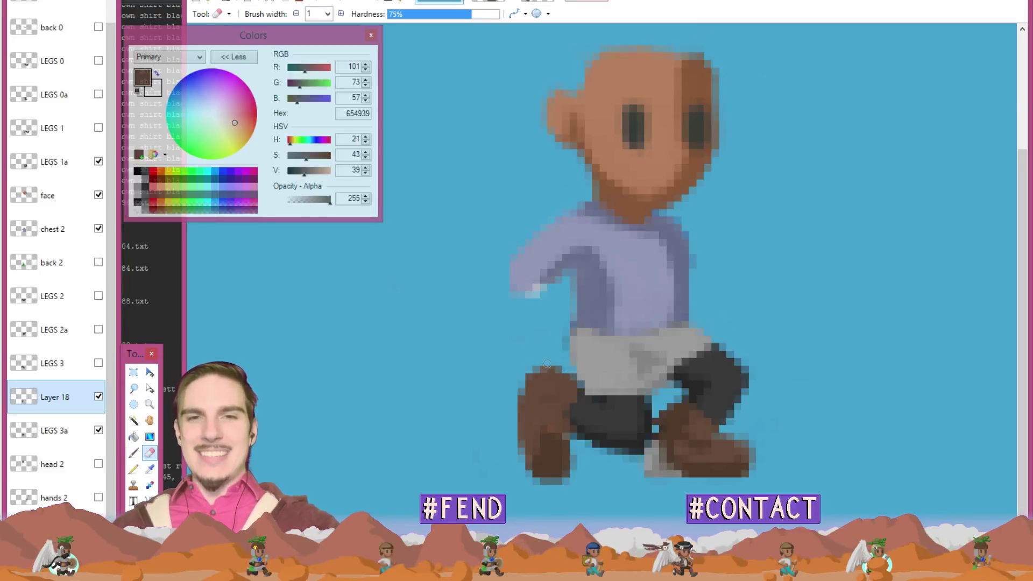
{"action": "key", "text": "k"}
{"action": "left_click", "coordinate": [560, 378]}
{"action": "key", "text": "b"}
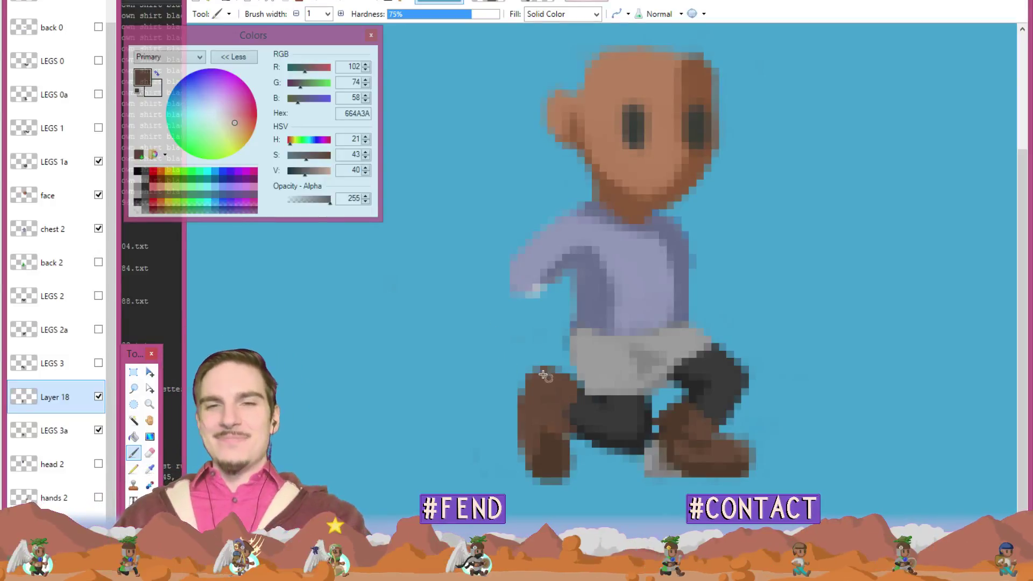
- Sample dark brown 4F3A2B from the boot's lower part and paint shading over the back boot
{"action": "key", "text": "k"}
{"action": "left_click", "coordinate": [557, 441]}
{"action": "key", "text": "b"}
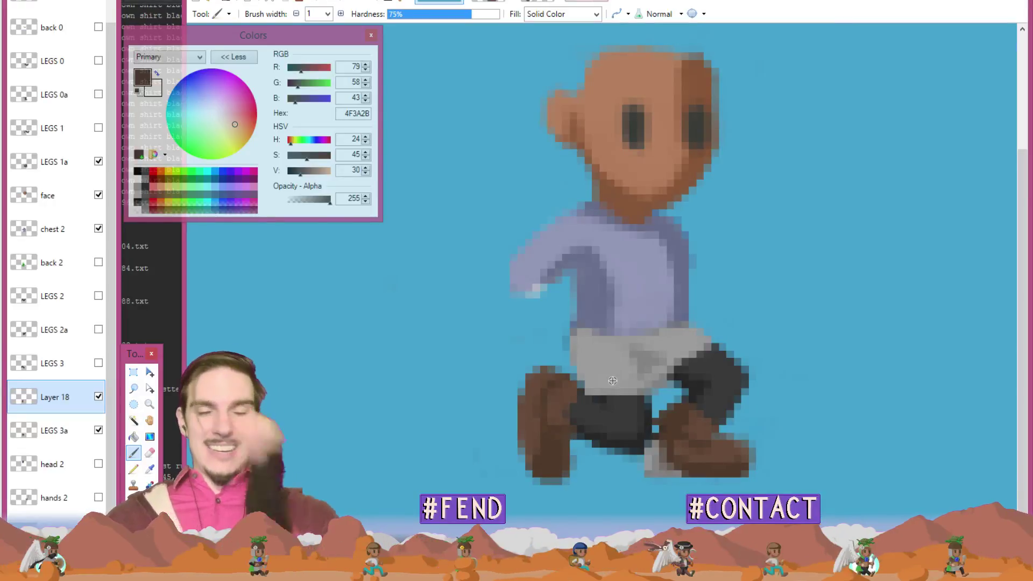
{"action": "key", "text": "e"}
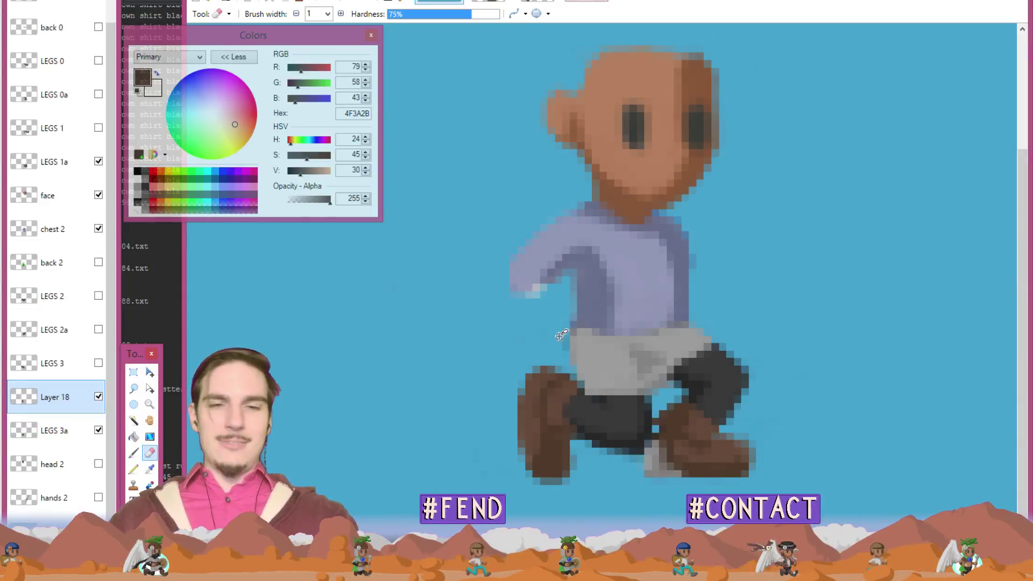
- Sample brown 654939 from the back boot and touch up its edge beside the black pants
{"action": "key", "text": "k"}
{"action": "left_click", "coordinate": [557, 400]}
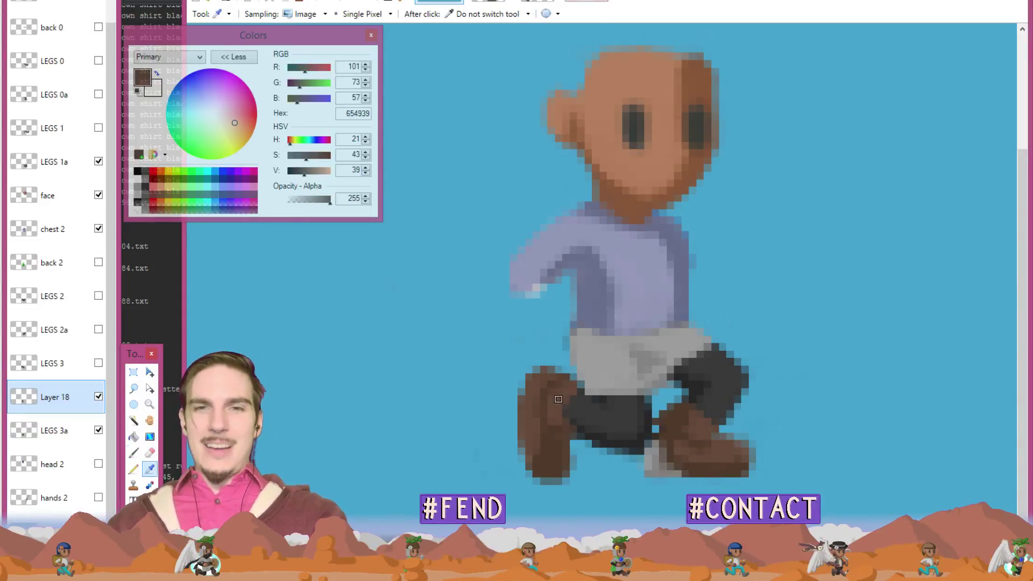
{"action": "key", "text": "b"}
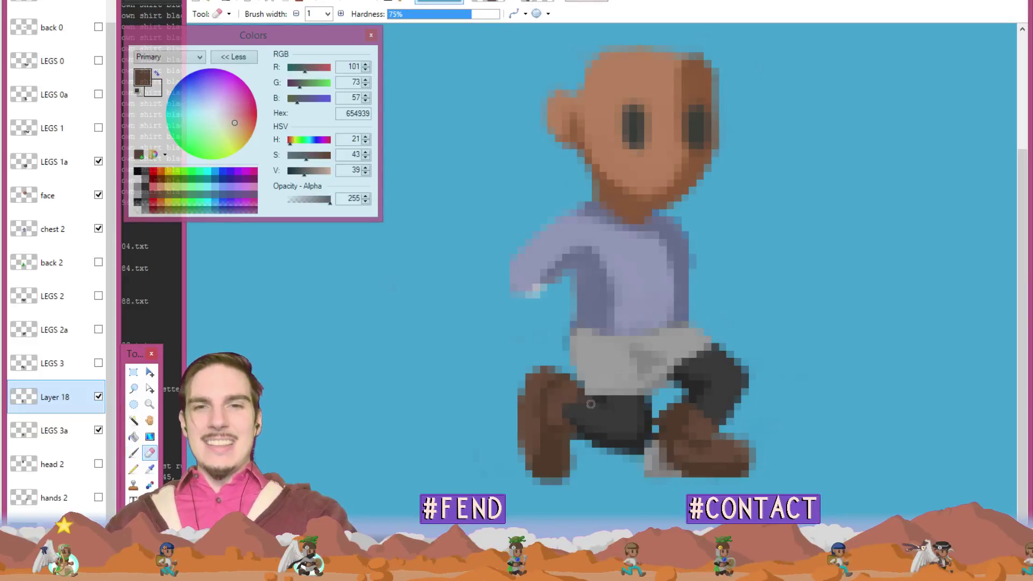
{"action": "key", "text": "e"}
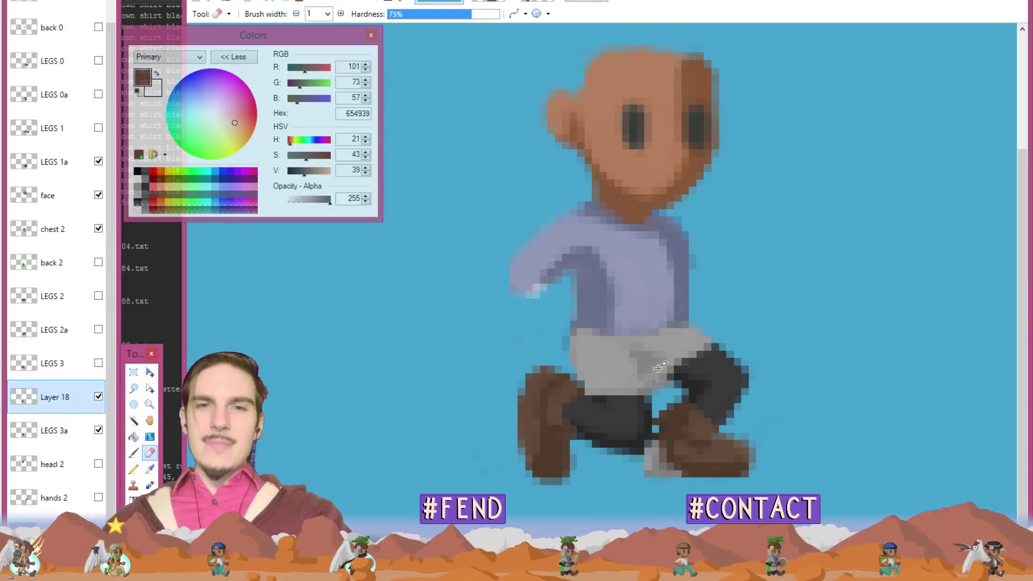
{"action": "key", "text": "k"}
{"action": "left_click", "coordinate": [657, 462]}
{"action": "key", "text": "b"}
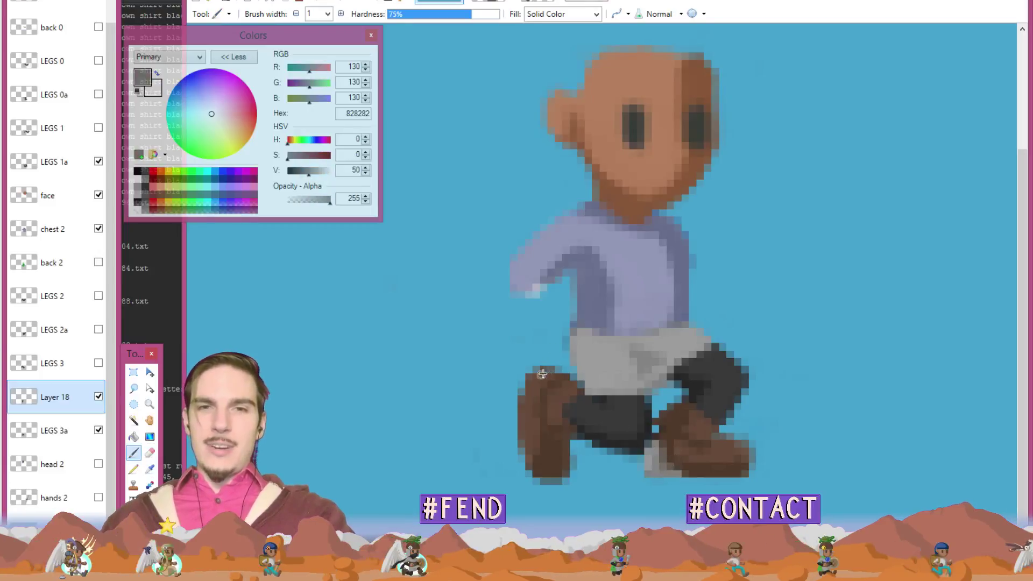
{"action": "left_click_drag", "start_coordinate": [537, 371], "coordinate": [547, 371]}
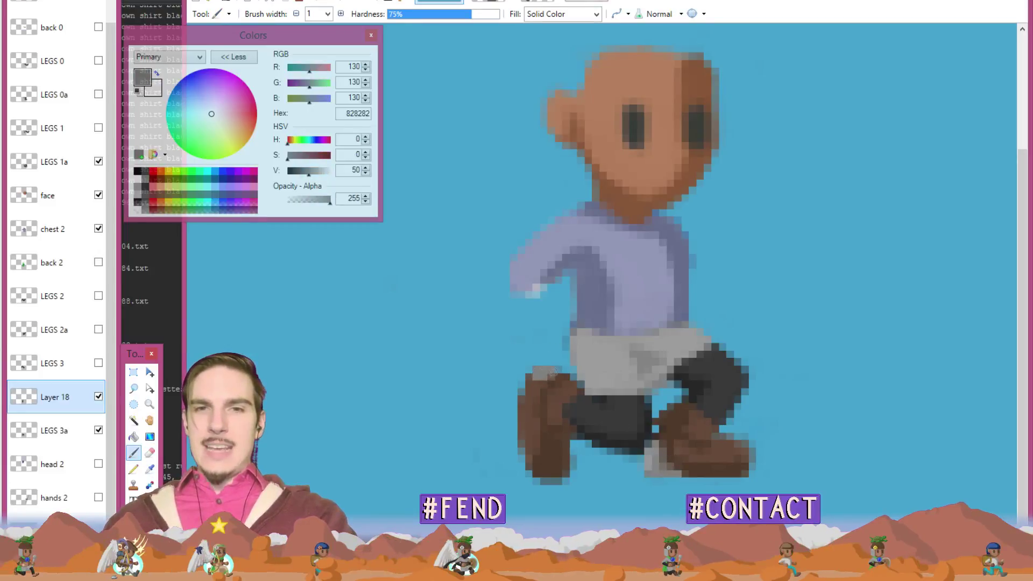
{"action": "key", "text": "ctrl+z"}
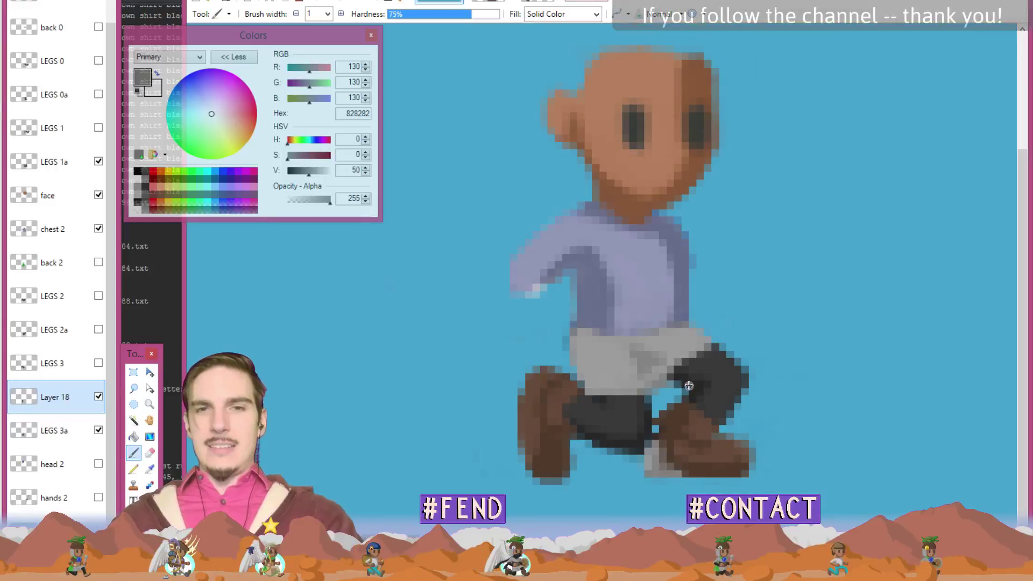
- Sample gray 9C9C9C from the shirt hem, paint the back boot's upper end with it, and refine the gray area using 999A99
{"action": "key", "text": "k"}
{"action": "left_click", "coordinate": [605, 353]}
{"action": "key", "text": "b"}
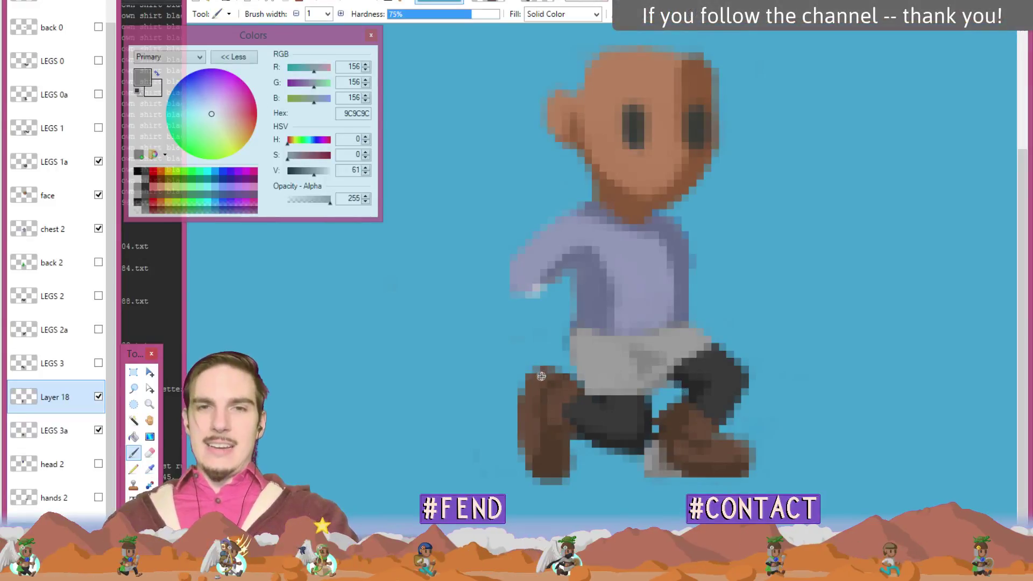
{"action": "mouse_move", "coordinate": [529, 379]}
{"action": "left_mouse_down"}
{"action": "mouse_move", "coordinate": [560, 378]}
{"action": "mouse_move", "coordinate": [545, 386]}
{"action": "left_mouse_up"}
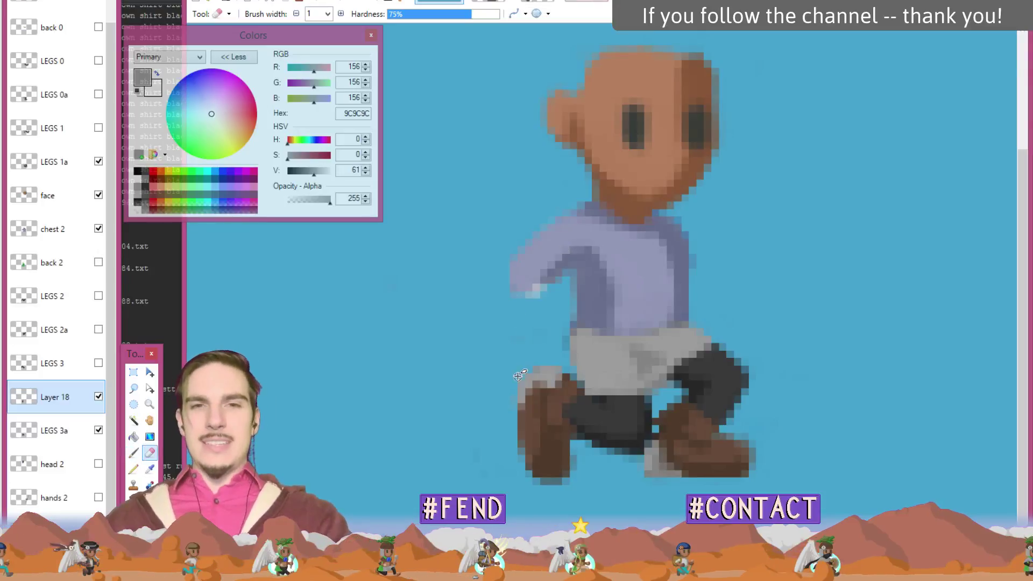
{"action": "key", "text": "e"}
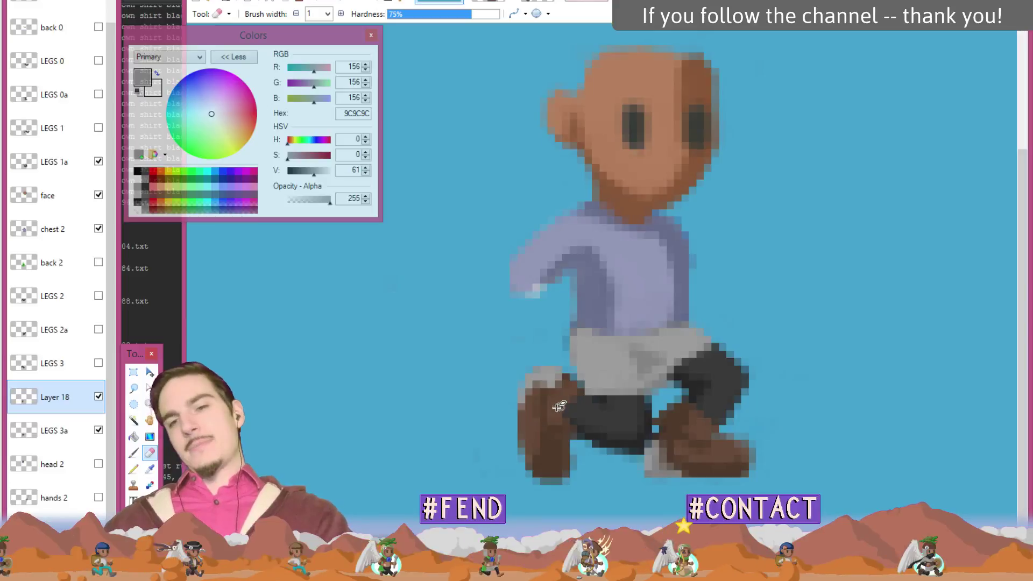
{"action": "key", "text": "k"}
{"action": "left_click", "coordinate": [551, 369]}
{"action": "key", "text": "b"}
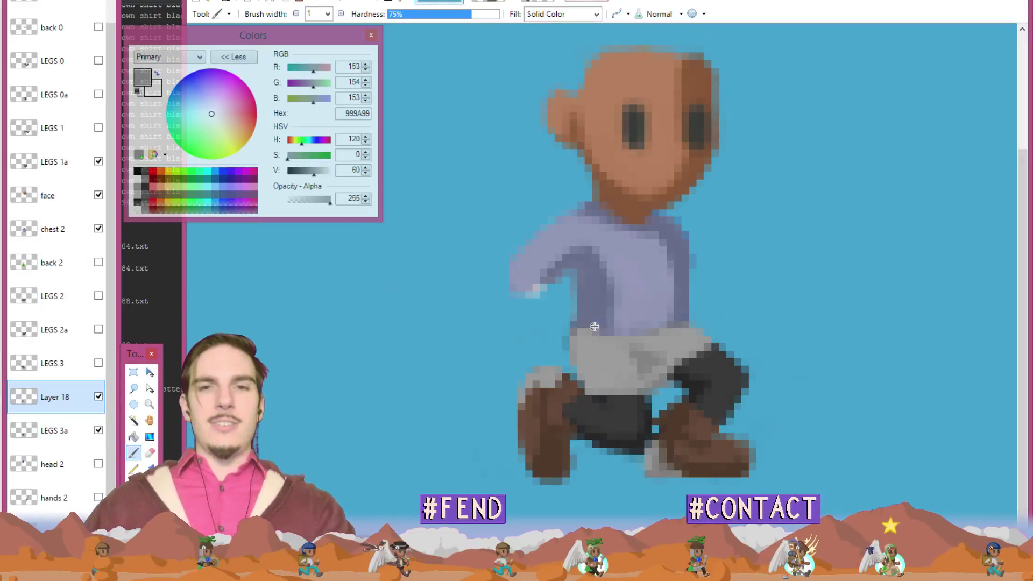
- Save the file and merge Layer 18 down into LEGS 3a
{"action": "key", "text": "ctrl+s"}
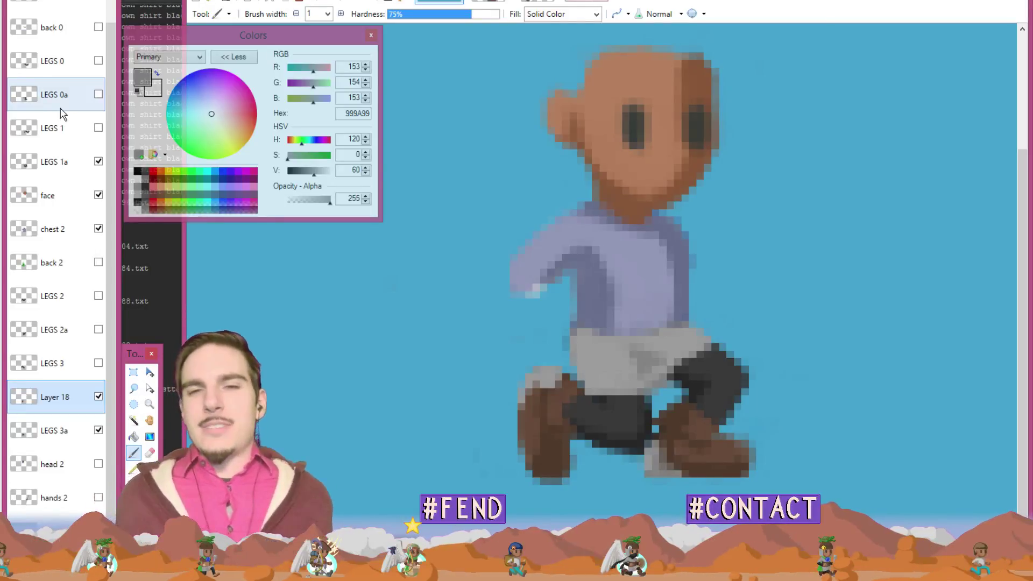
{"action": "left_click", "coordinate": [135, 373]}
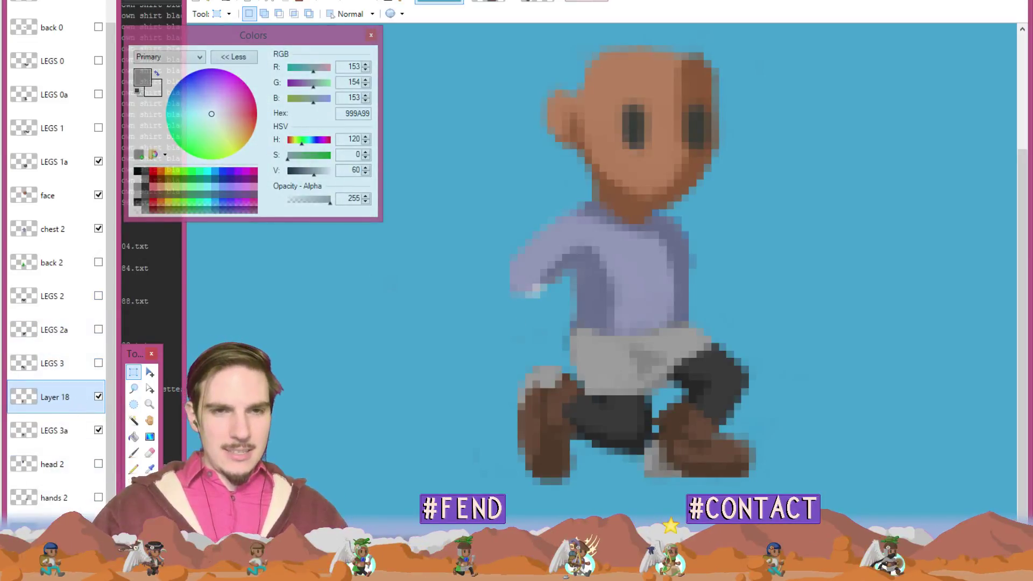
{"action": "key", "text": "ctrl+m"}
- Make the LEGS 0, LEGS 0a, LEGS 1, LEGS 2, LEGS 2a and LEGS 3 layers visible
{"action": "left_click", "coordinate": [98, 396]}
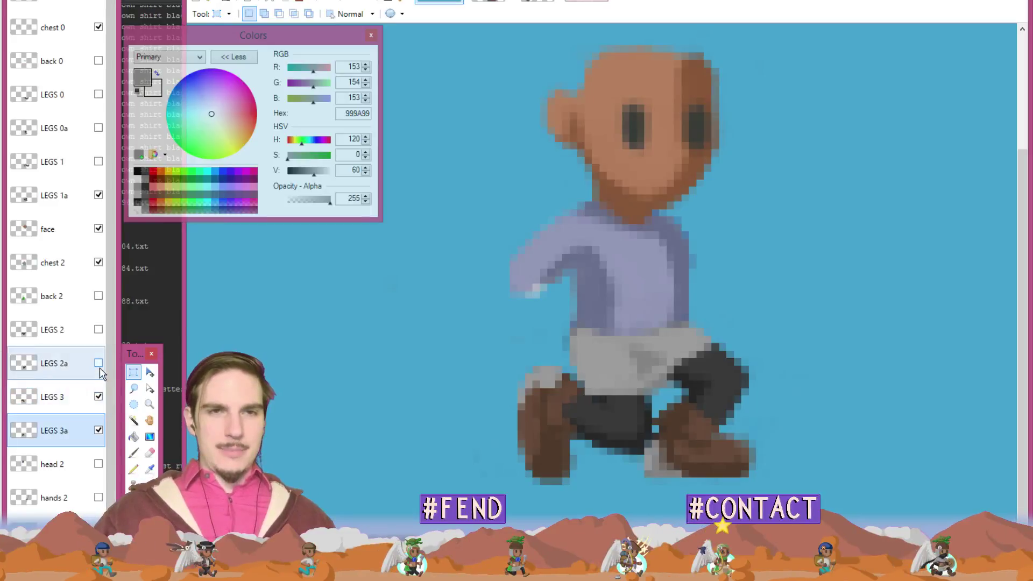
{"action": "left_click", "coordinate": [98, 363]}
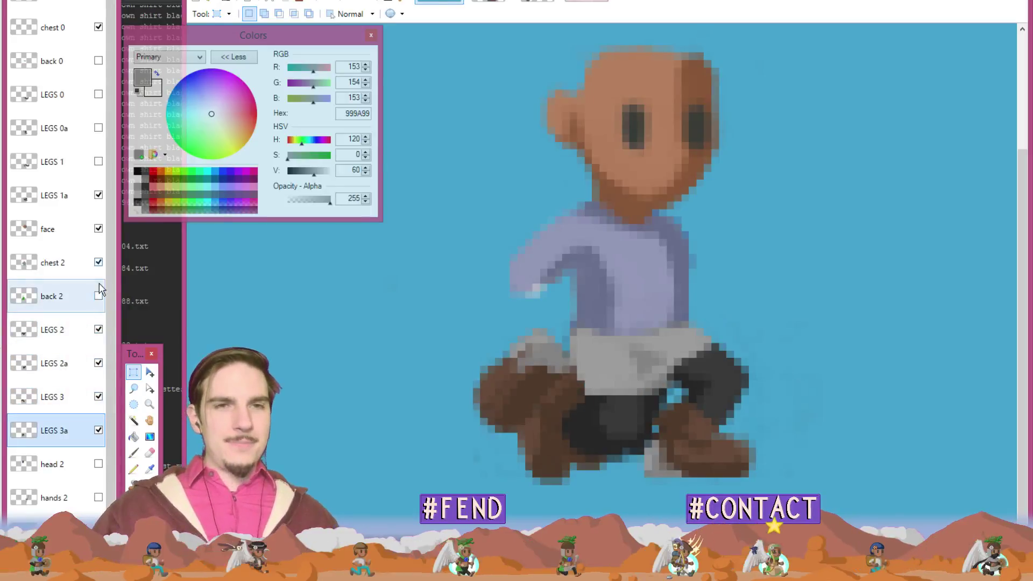
{"action": "left_click", "coordinate": [98, 162]}
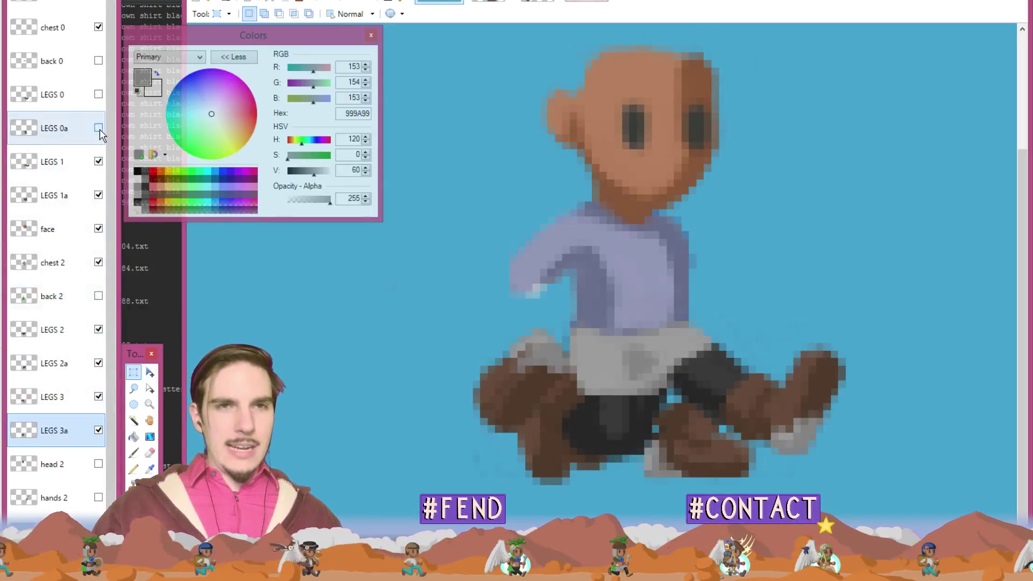
{"action": "left_click", "coordinate": [98, 128]}
{"action": "left_click", "coordinate": [98, 94]}
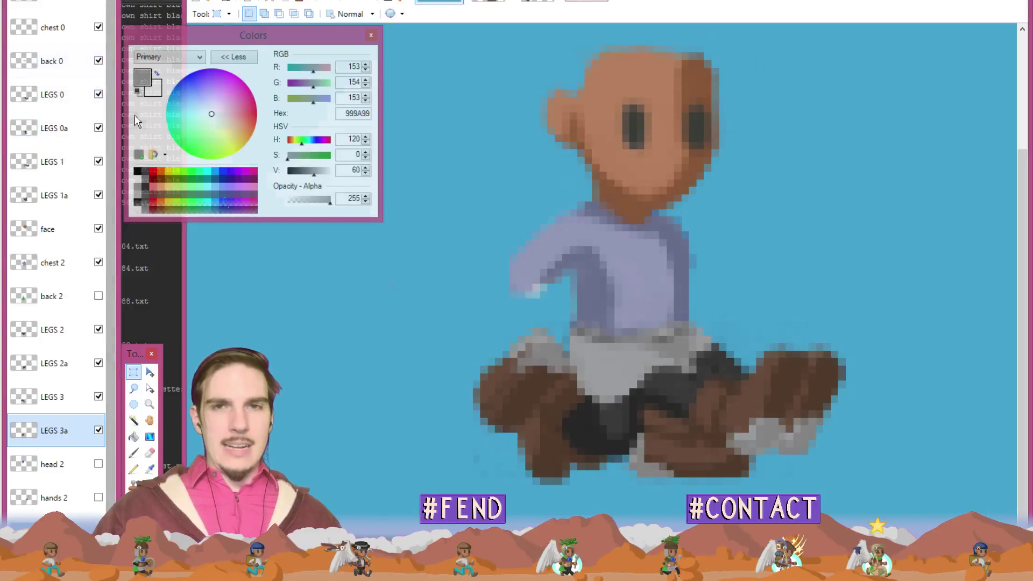
{"action": "left_click", "coordinate": [98, 61]}
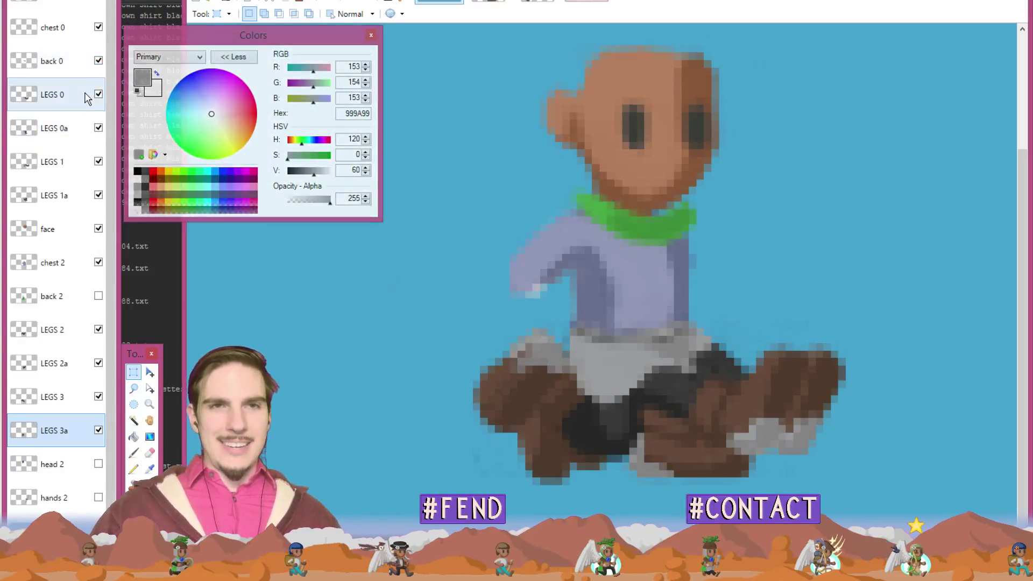
{"action": "left_click", "coordinate": [99, 61]}
{"action": "left_click", "coordinate": [81, 63]}
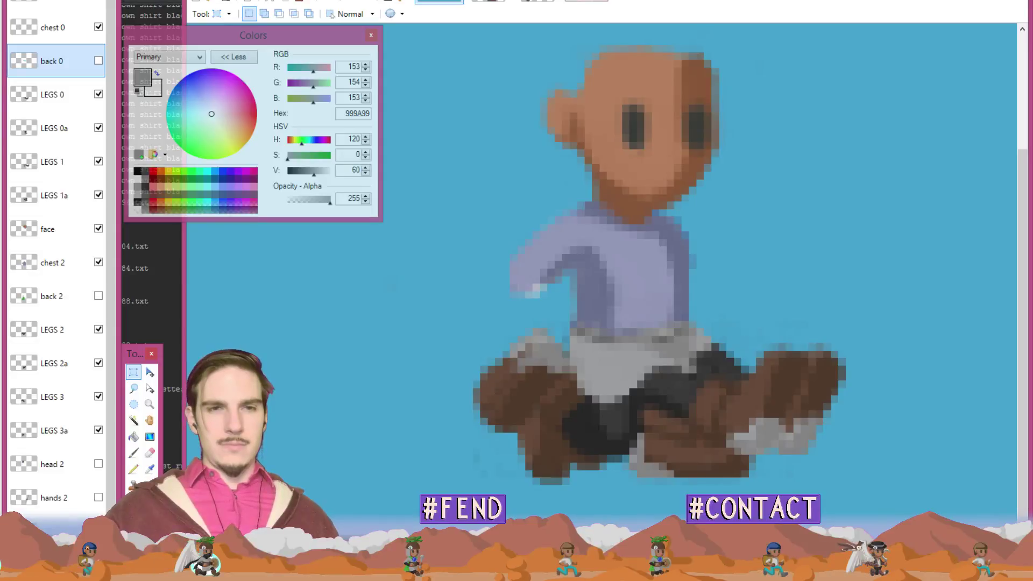
{"action": "key", "text": "ctrl+shift+n"}
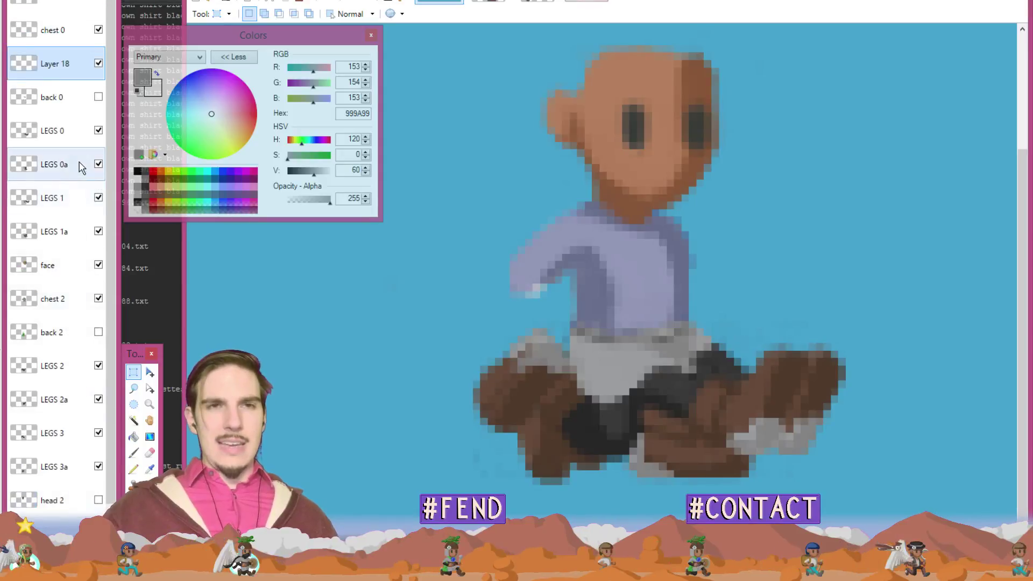
{"action": "left_click", "coordinate": [51, 30]}
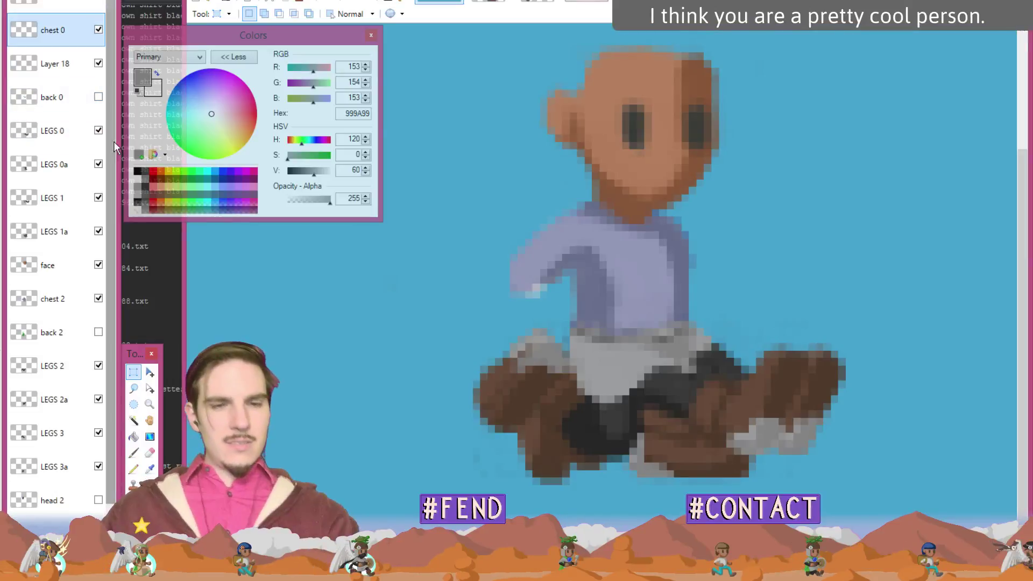
{"action": "left_click", "coordinate": [53, 64]}
{"action": "key", "text": "ctrl+shift+Delete"}
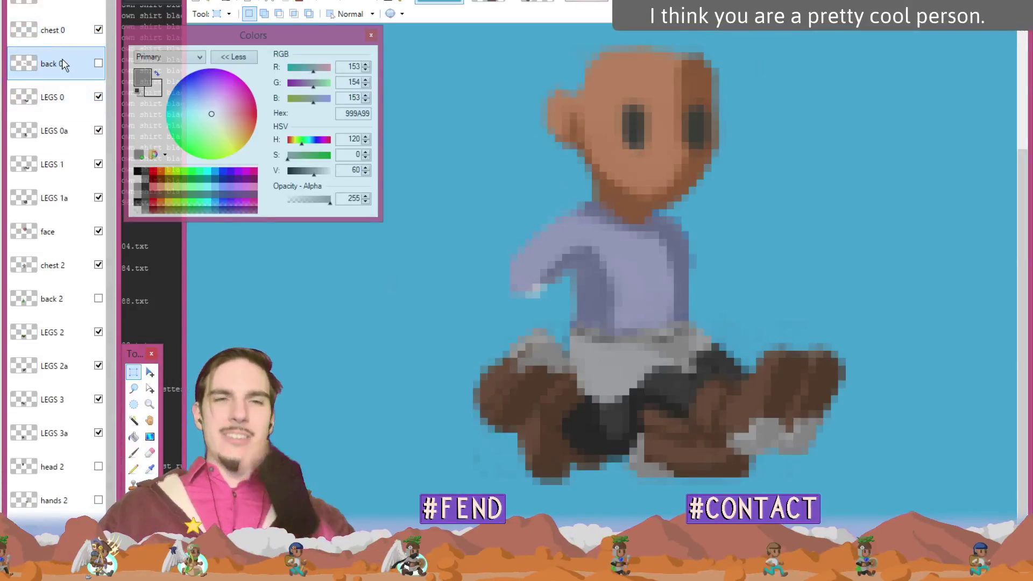
- Delete the back 0 and chest 0 layers
{"action": "key", "text": "ctrl+shift+Delete"}
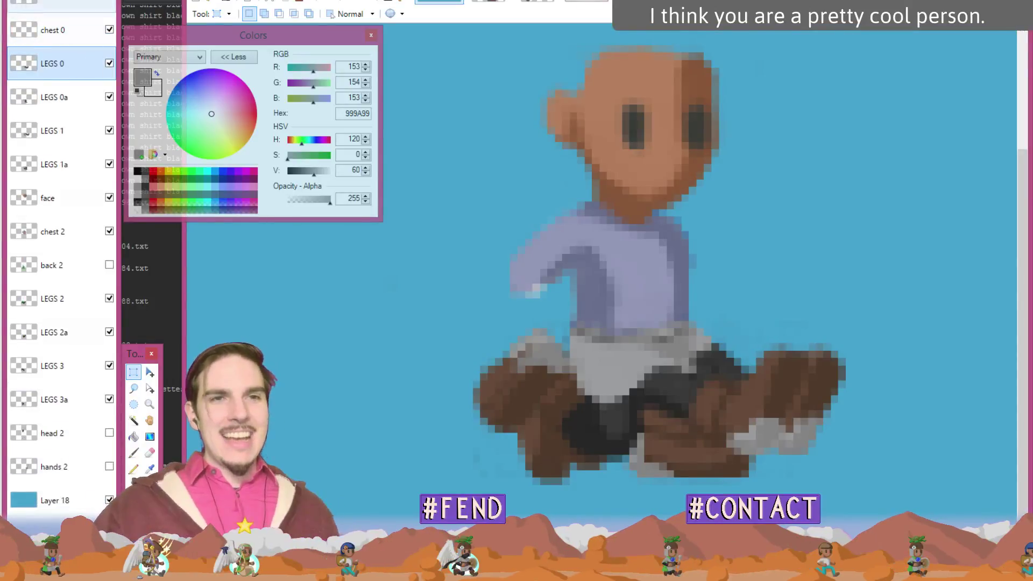
{"action": "left_click", "coordinate": [62, 31]}
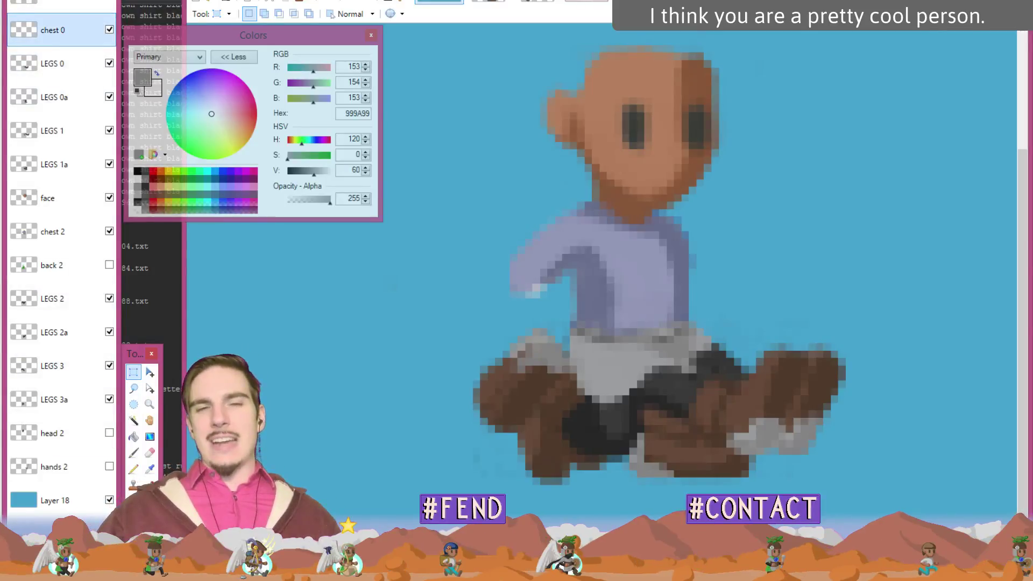
{"action": "key", "text": "ctrl+shift+Delete"}
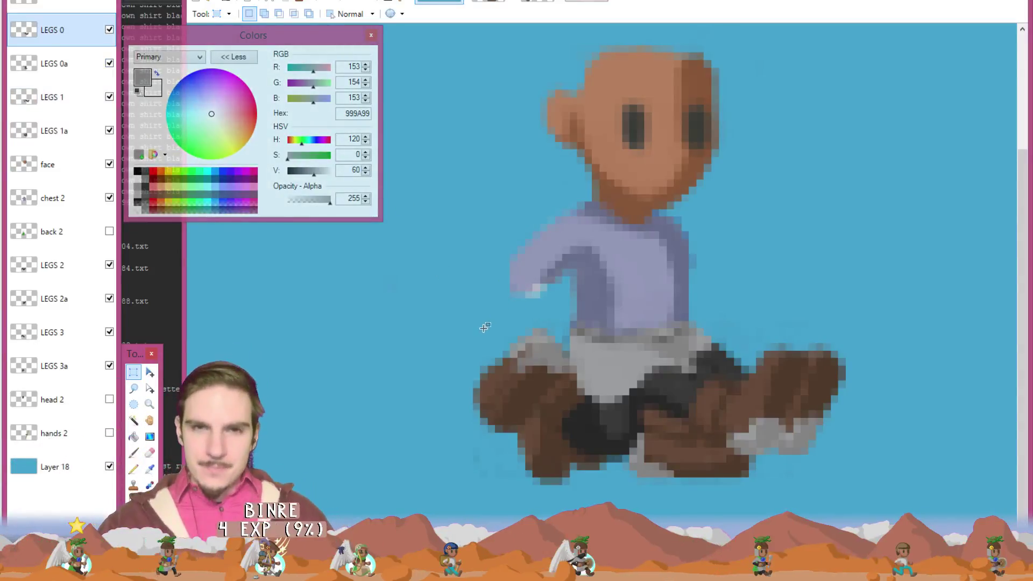
- Select a rectangular area around the legs and boots of all visible frames, fitting its upper and side edges to the artwork
{"action": "left_click_drag", "start_coordinate": [480, 314], "coordinate": [845, 485]}
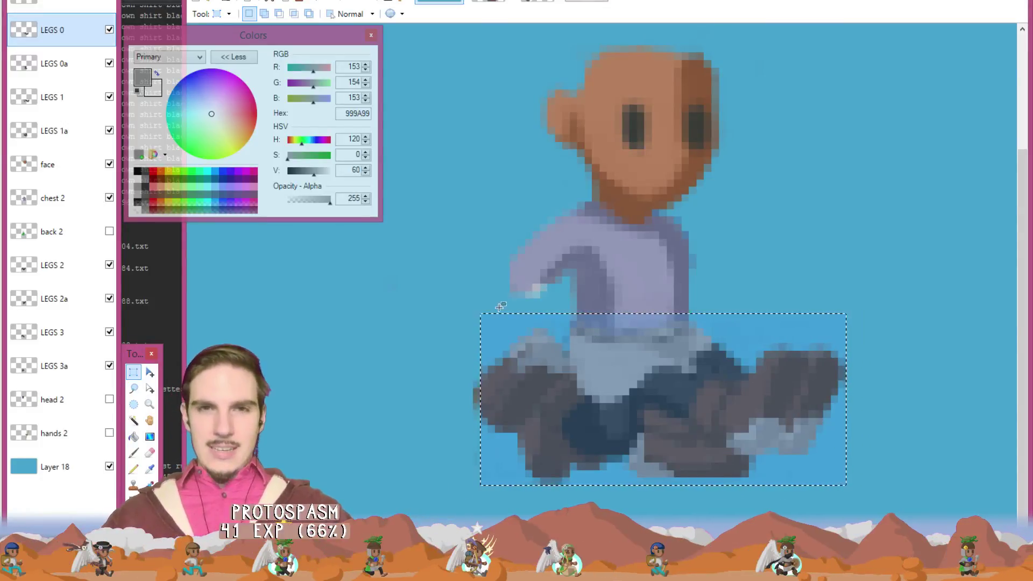
{"action": "left_click_drag", "start_coordinate": [451, 269], "coordinate": [905, 321]}
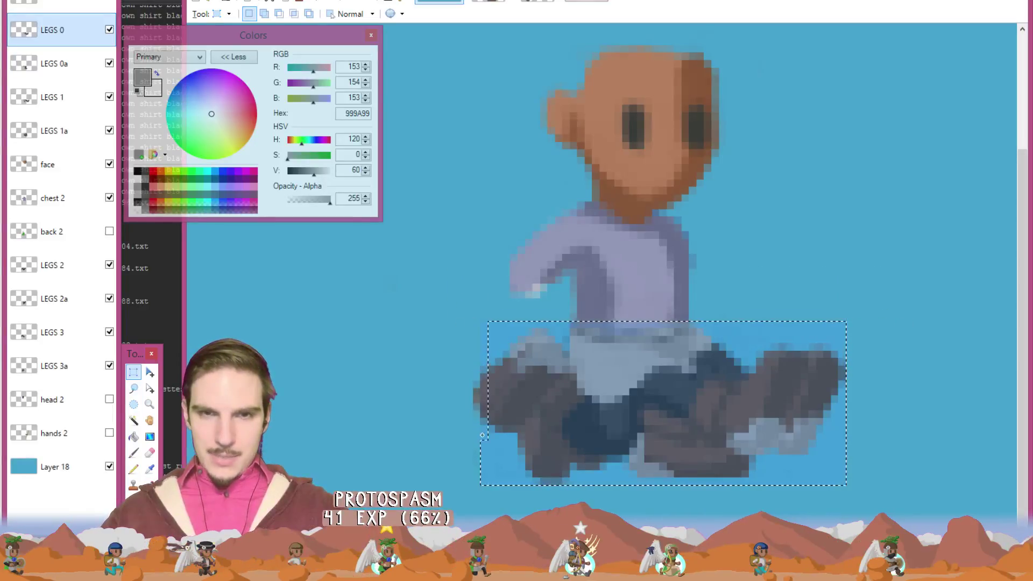
{"action": "left_click_drag", "start_coordinate": [484, 478], "coordinate": [477, 478]}
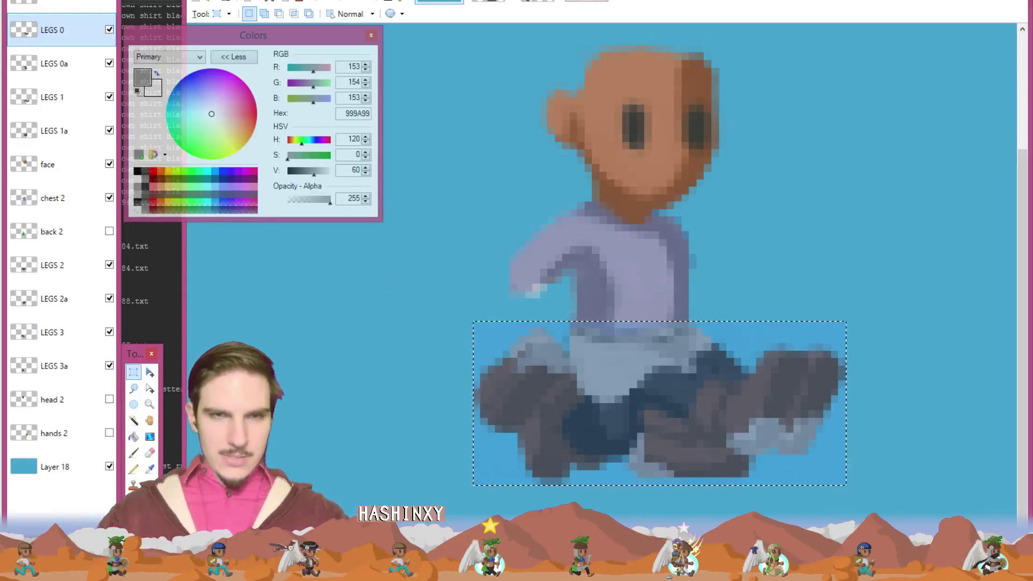
- Close the other open images and discard the unsaved changes of the untitled one, keeping only the character file open
{"action": "key", "text": "alt+f"}
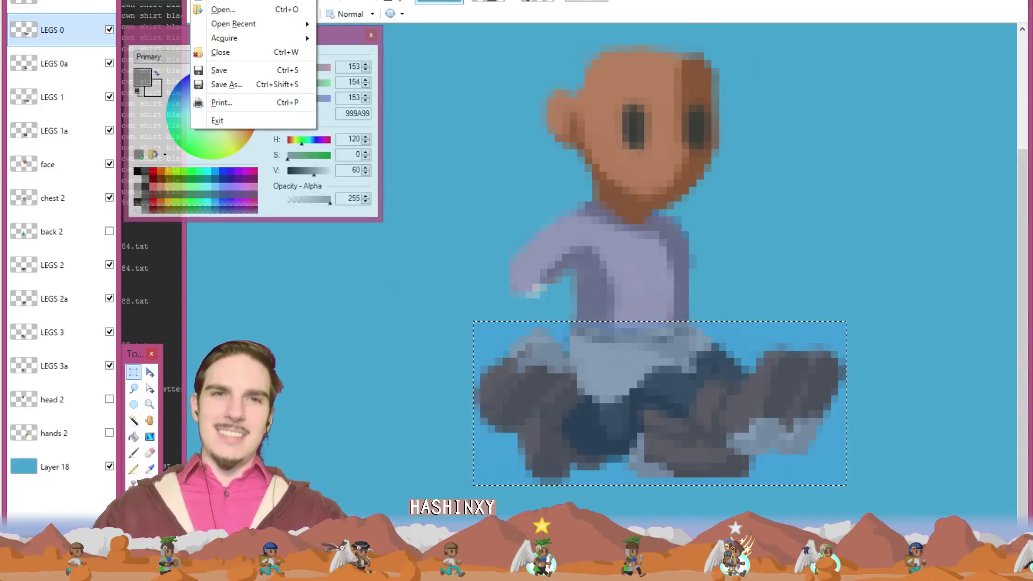
{"action": "key", "text": "Escape"}
{"action": "key", "text": "ctrl+Tab"}
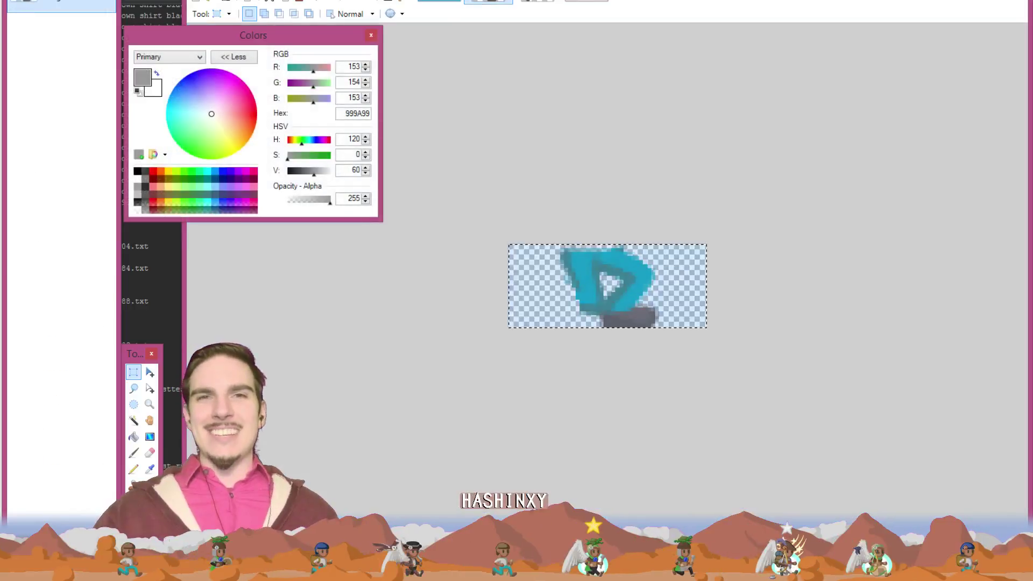
{"action": "key", "text": "ctrl+0"}
{"action": "key", "text": "ctrl+w"}
{"action": "key", "text": "ctrl+w"}
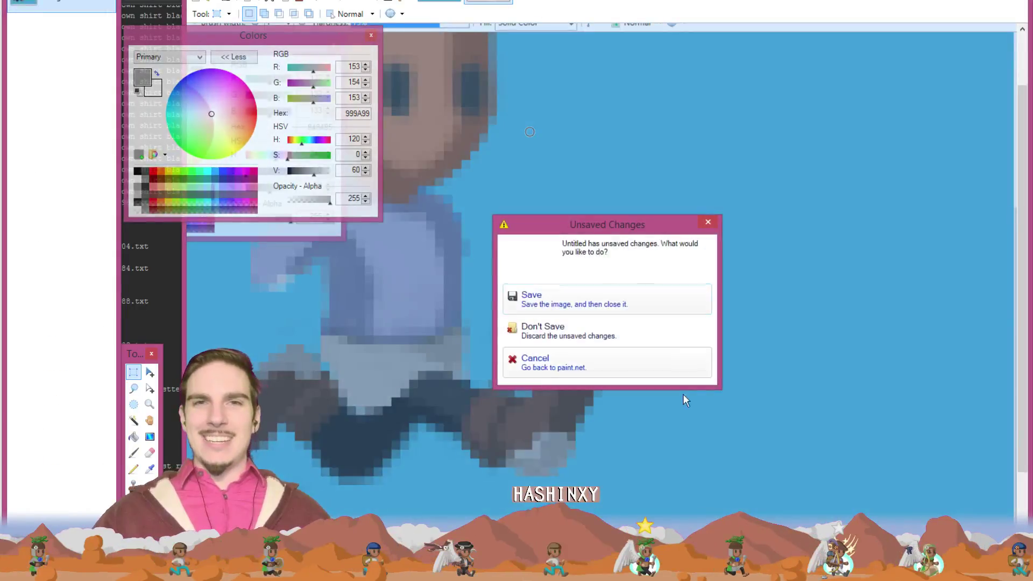
{"action": "left_click", "coordinate": [637, 340]}
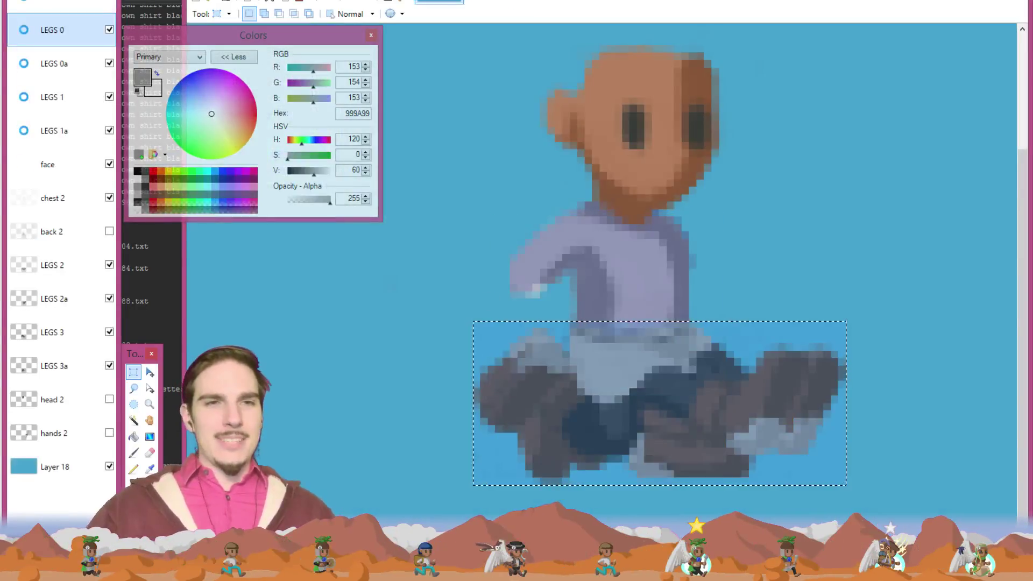
- Switch to Notepad++ and create a blank text file
{"action": "mouse_move", "coordinate": [5, 264]}
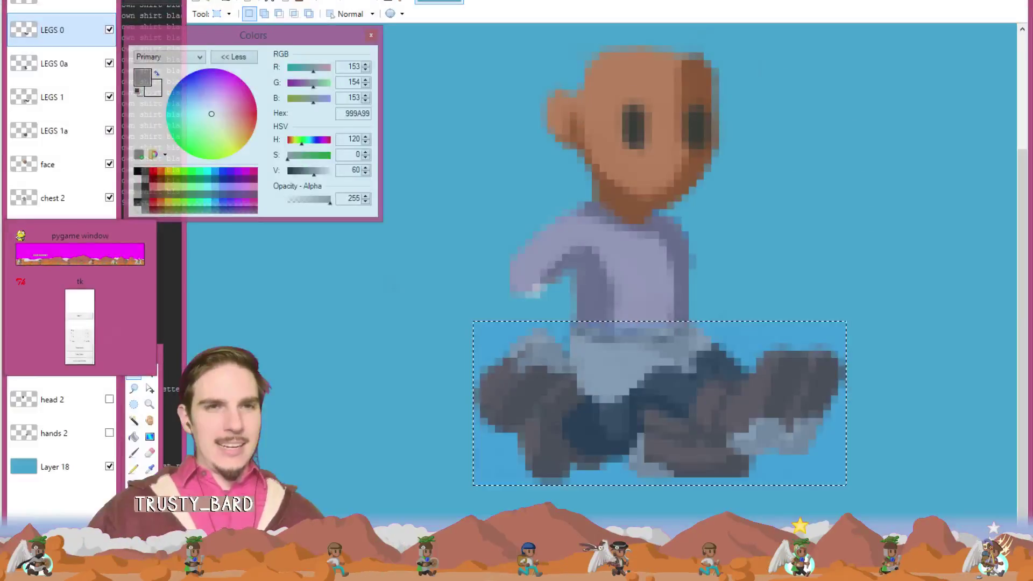
{"action": "left_click", "coordinate": [80, 271]}
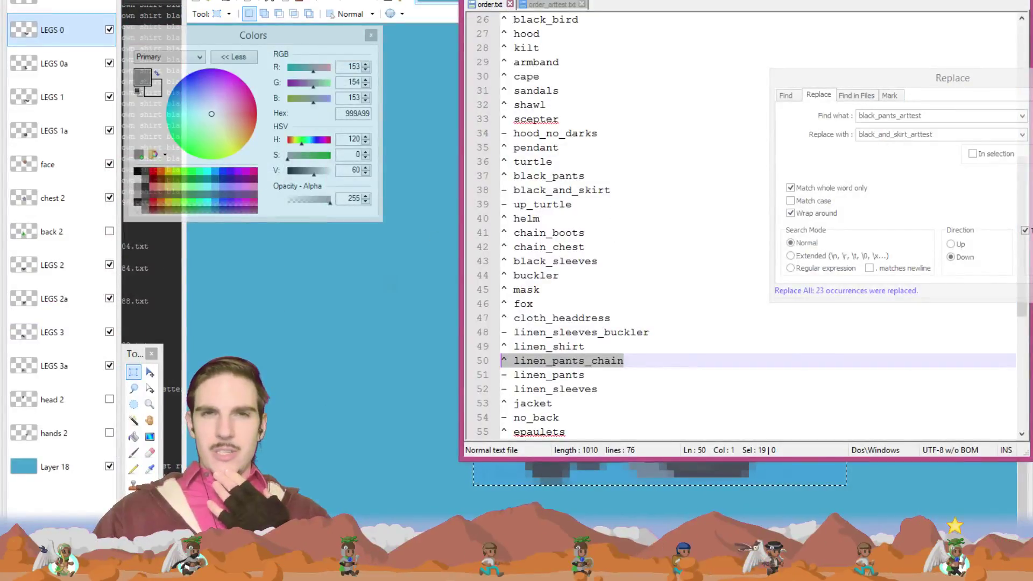
{"action": "key", "text": "alt+f"}
{"action": "key", "text": "n"}
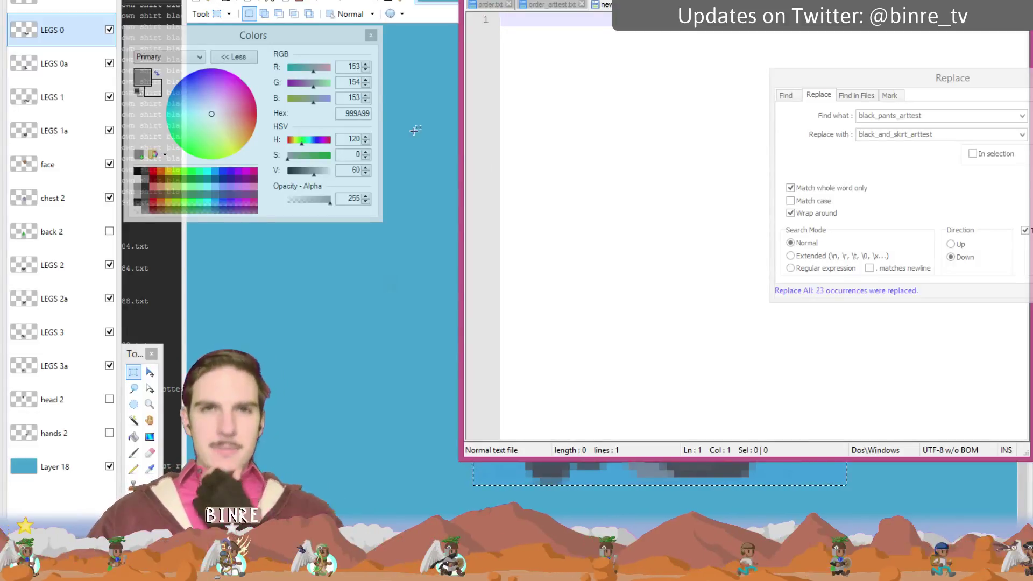
- Raise the selection's lower edge slightly in paint.net and write "61 61 50 21" in the blank Notepad++ file
{"action": "key", "text": "alt+Tab"}
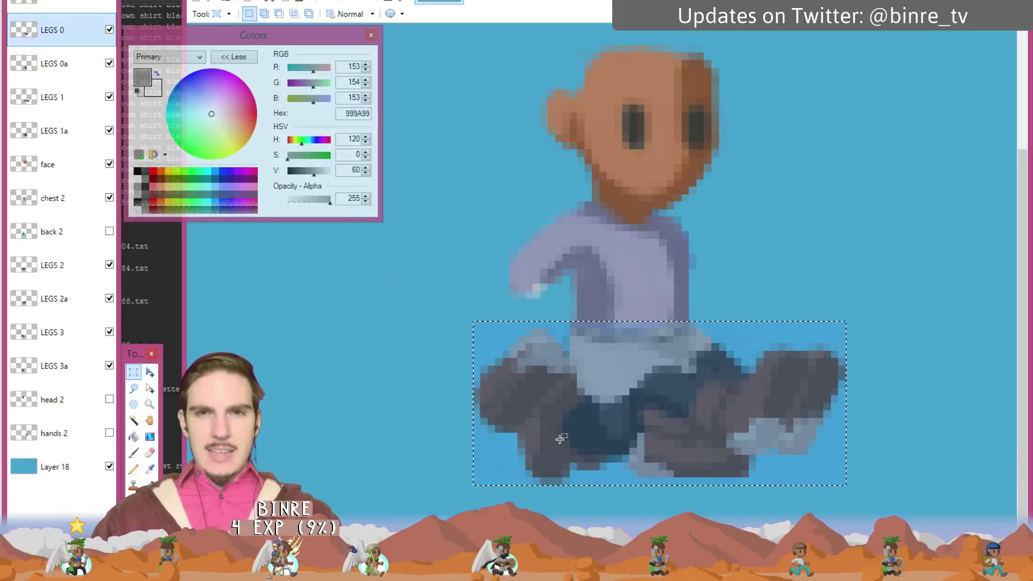
{"action": "mouse_move", "coordinate": [847, 485]}
{"action": "left_mouse_down"}
{"action": "mouse_move", "coordinate": [852, 514]}
{"action": "mouse_move", "coordinate": [848, 478]}
{"action": "left_mouse_up"}
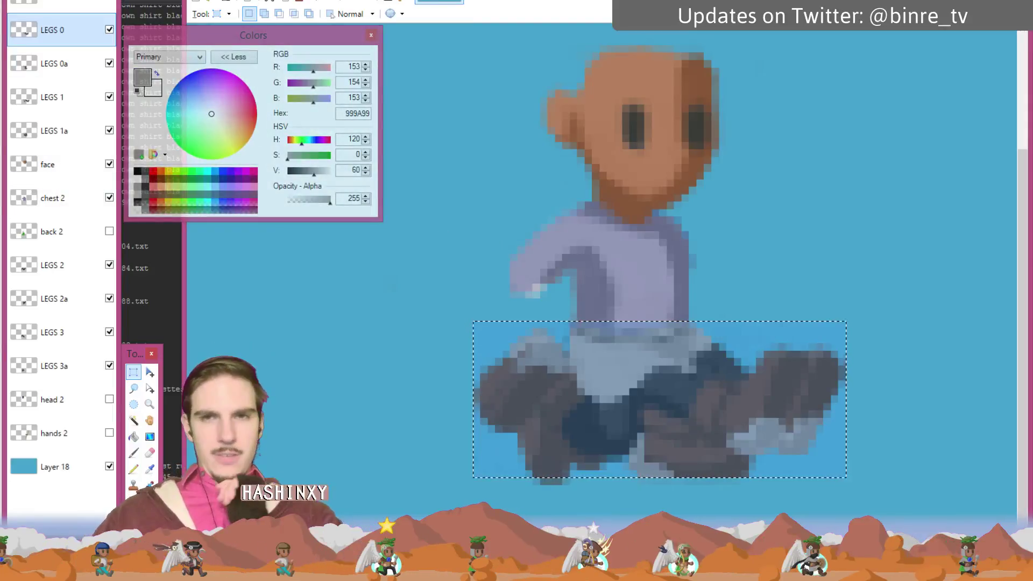
{"action": "key", "text": "alt+Tab"}
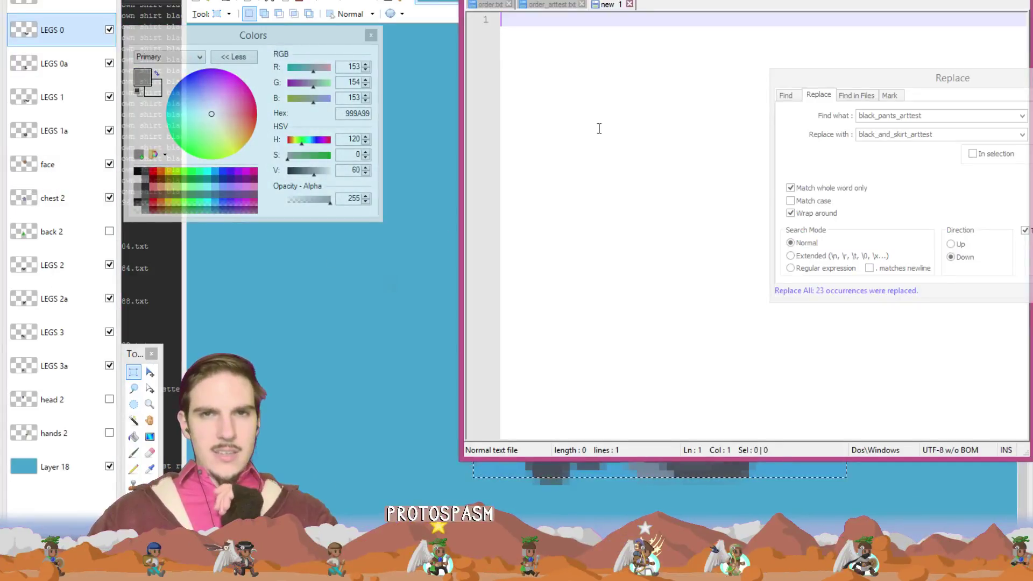
{"action": "type", "text": "61 61 60"}
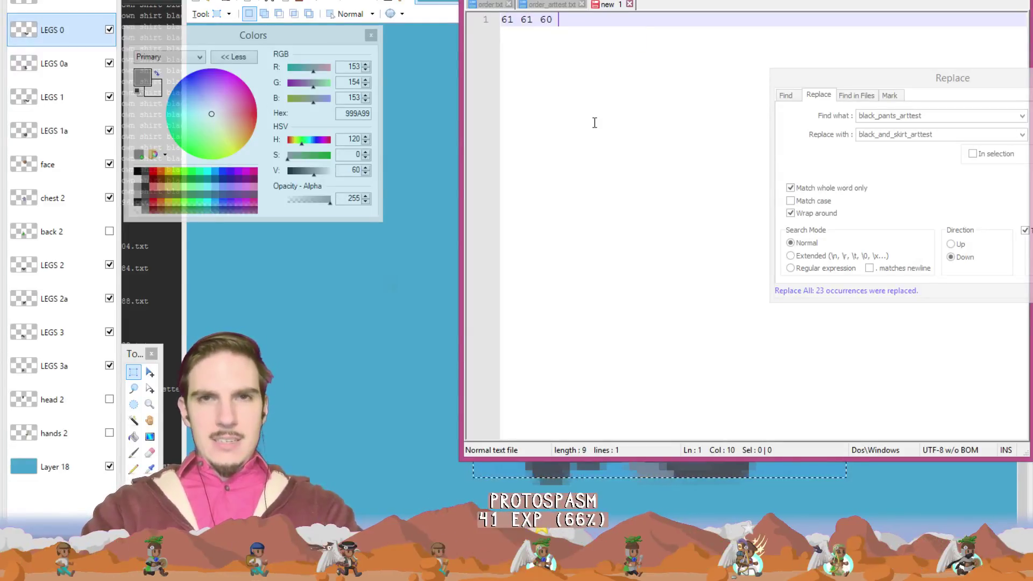
{"action": "key", "text": "BackSpace"}
{"action": "key", "text": "BackSpace"}
{"action": "type", "text": "50 21"}
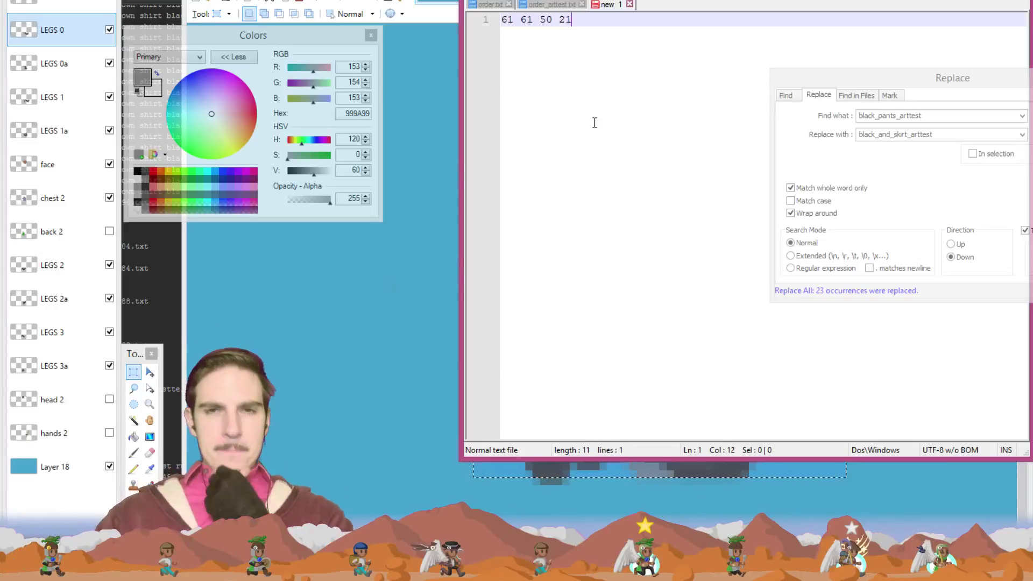
- Start saving the text file and create and open a chain_boots_arttest folder inside equip\legs
{"action": "key", "text": "alt+f"}
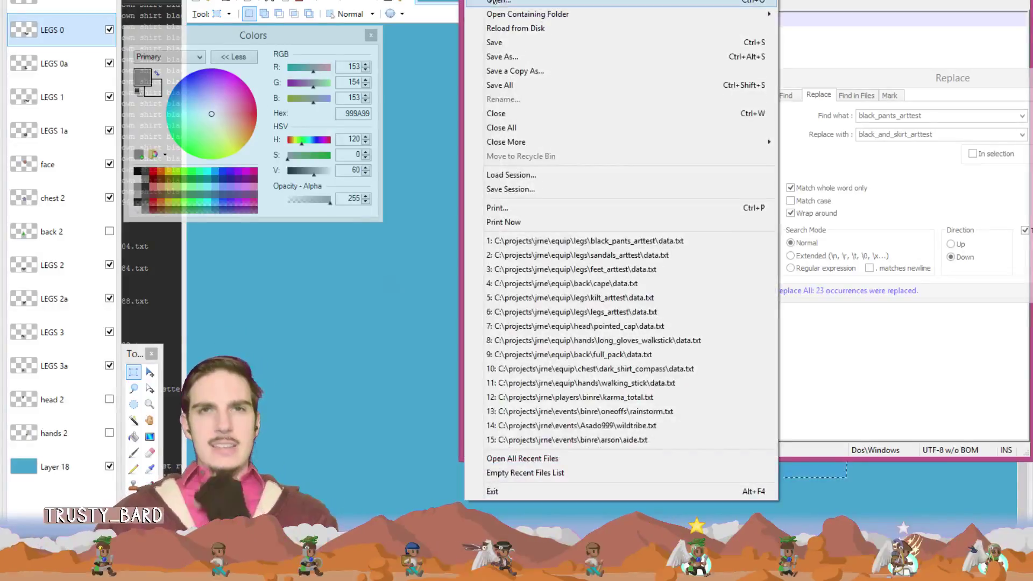
{"action": "left_click", "coordinate": [516, 39]}
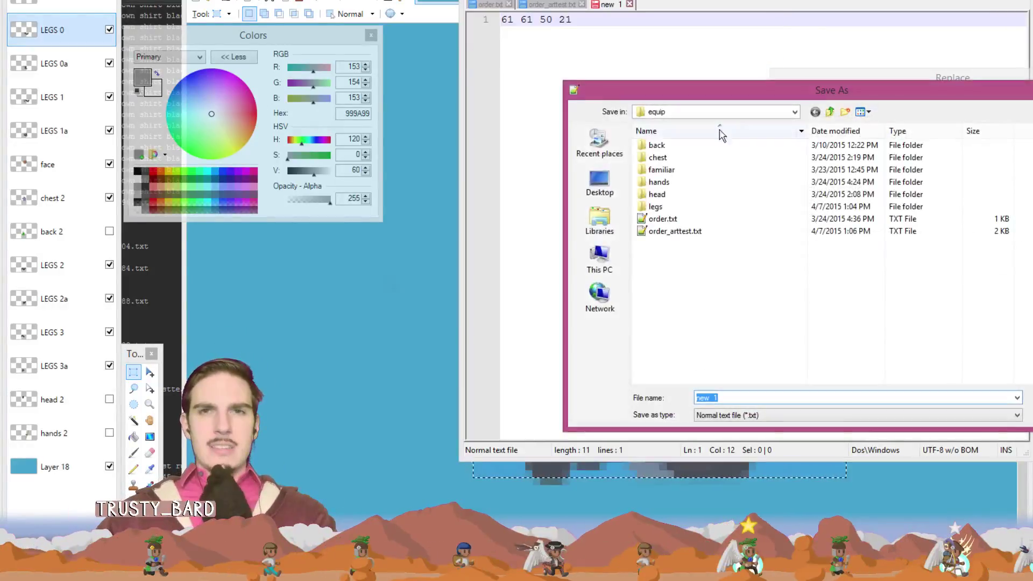
{"action": "left_click", "coordinate": [829, 112]}
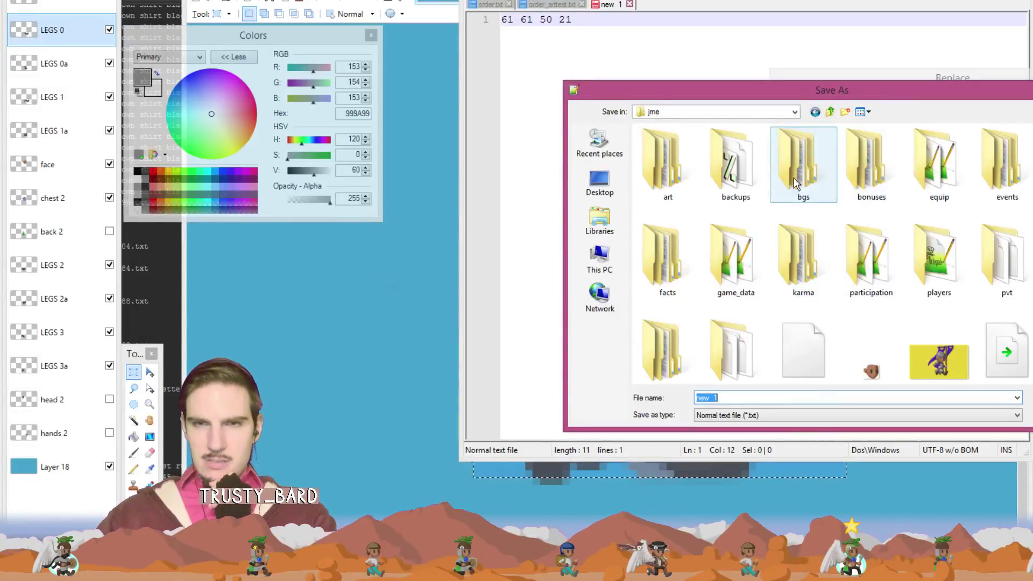
{"action": "double_click", "coordinate": [918, 160]}
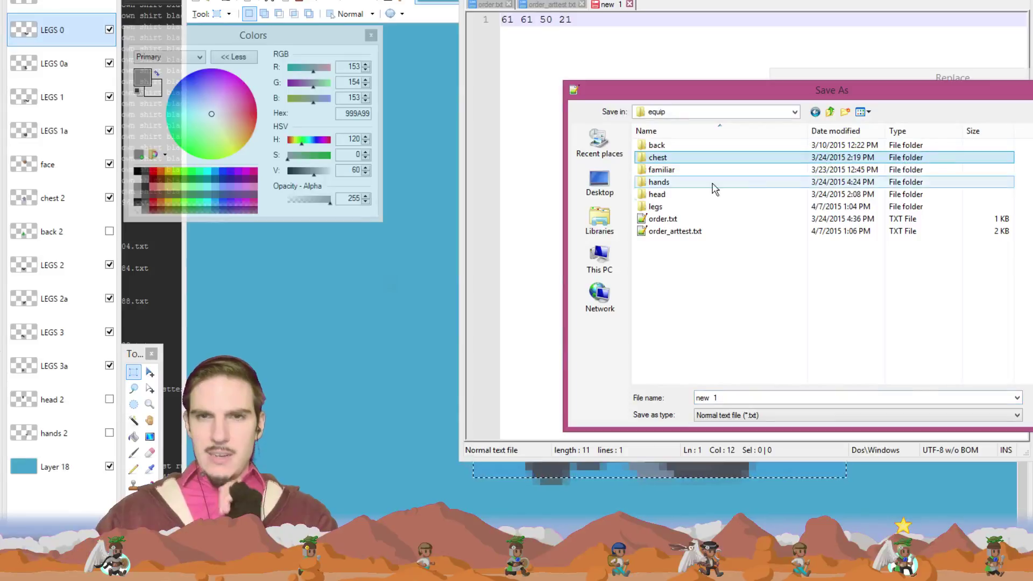
{"action": "double_click", "coordinate": [673, 208]}
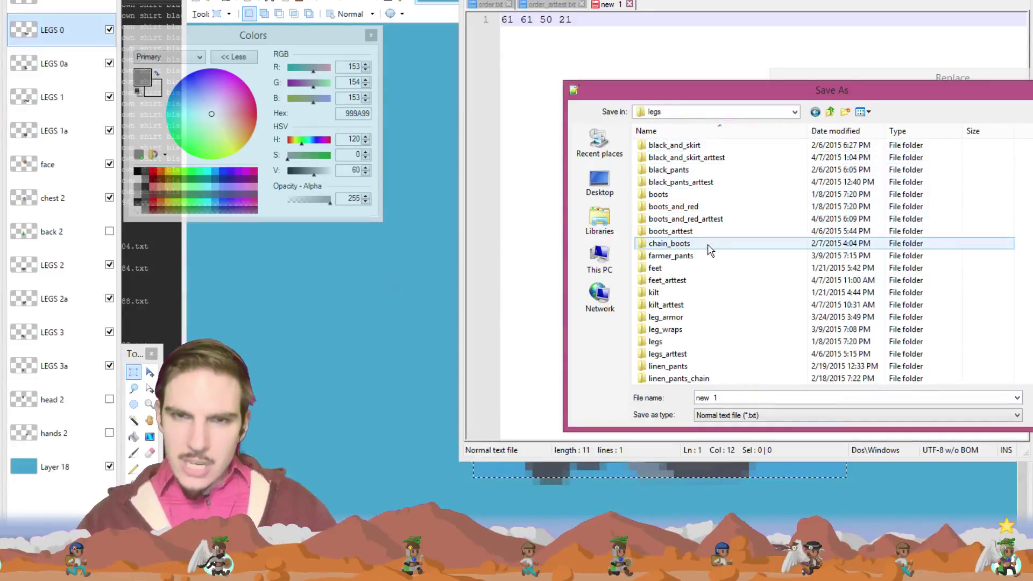
{"action": "left_click", "coordinate": [844, 111]}
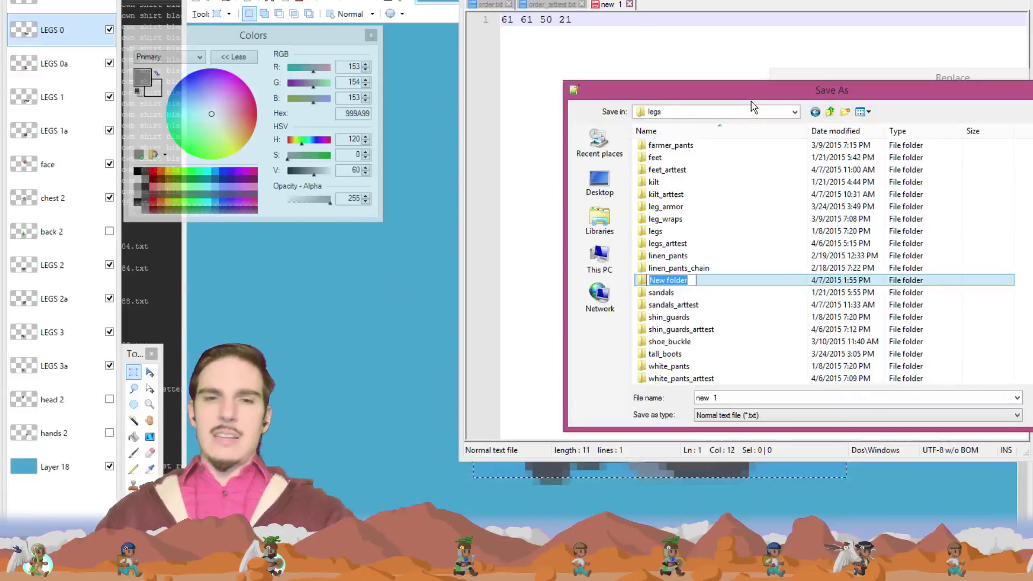
{"action": "type", "text": "chain_"}
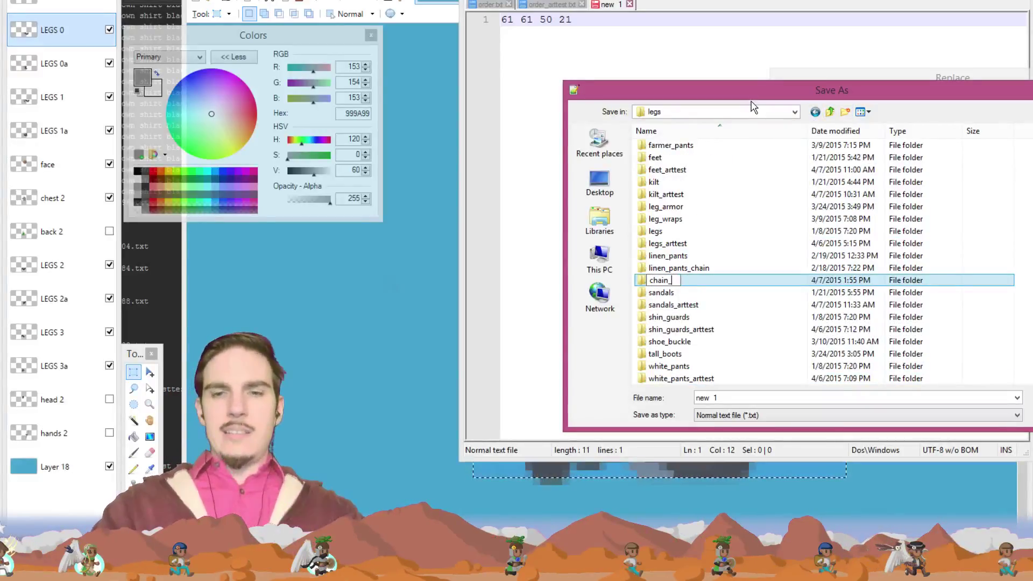
{"action": "type", "text": "boots_ar"}
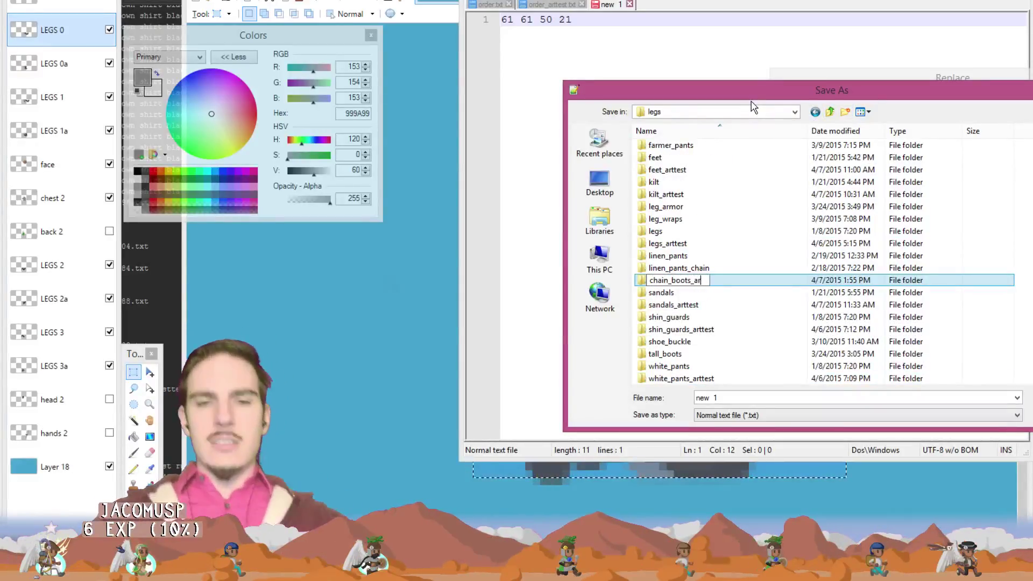
{"action": "type", "text": "ttest"}
{"action": "key", "text": "Return"}
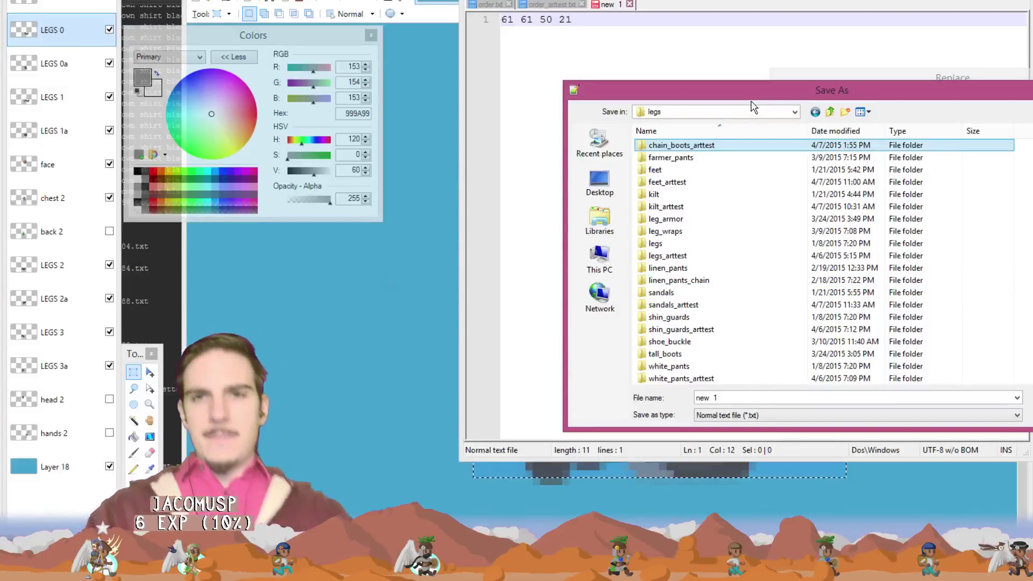
{"action": "key", "text": "Return"}
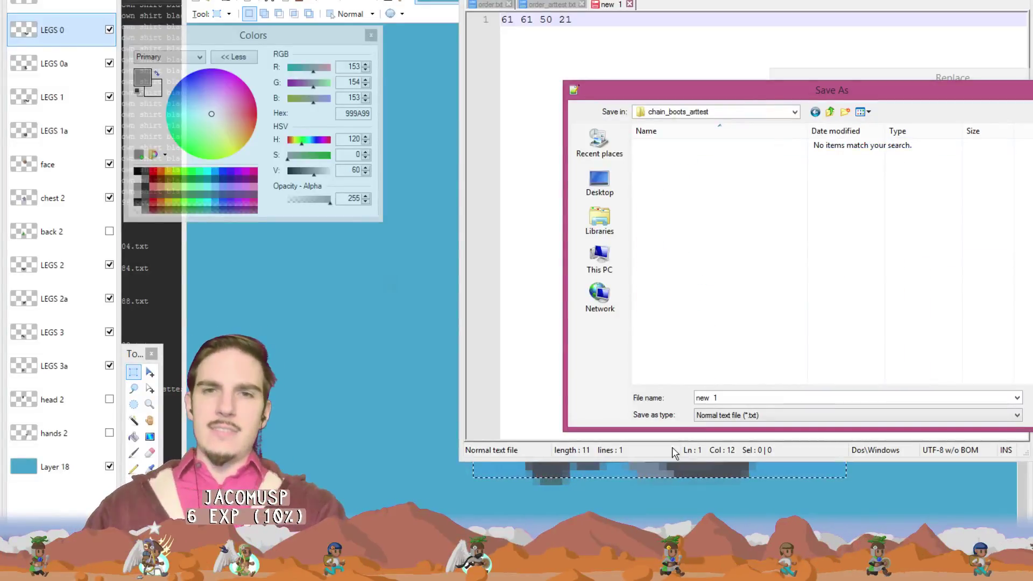
- Save the text file as data.txt in the chain_boots_arttest folder and close it
{"action": "double_click", "coordinate": [741, 397]}
{"action": "type", "text": "d"}
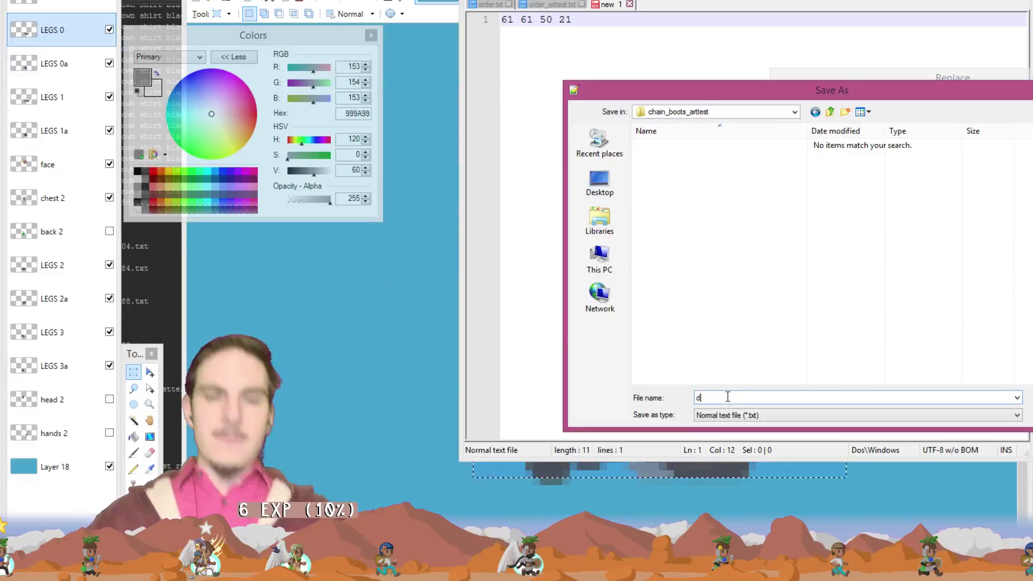
{"action": "type", "text": "ata txt"}
{"action": "key", "text": "Return"}
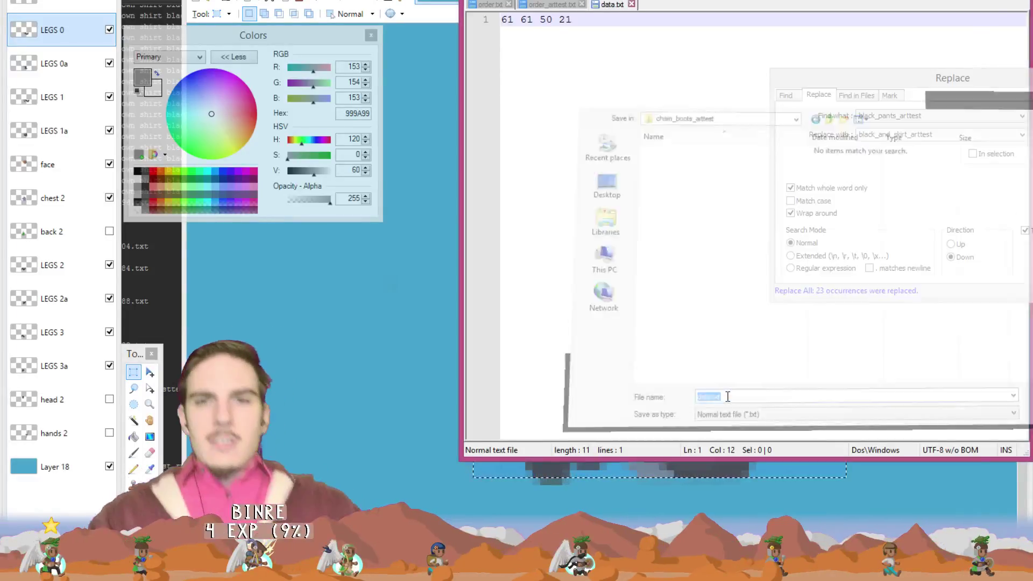
{"action": "left_click", "coordinate": [632, 4]}
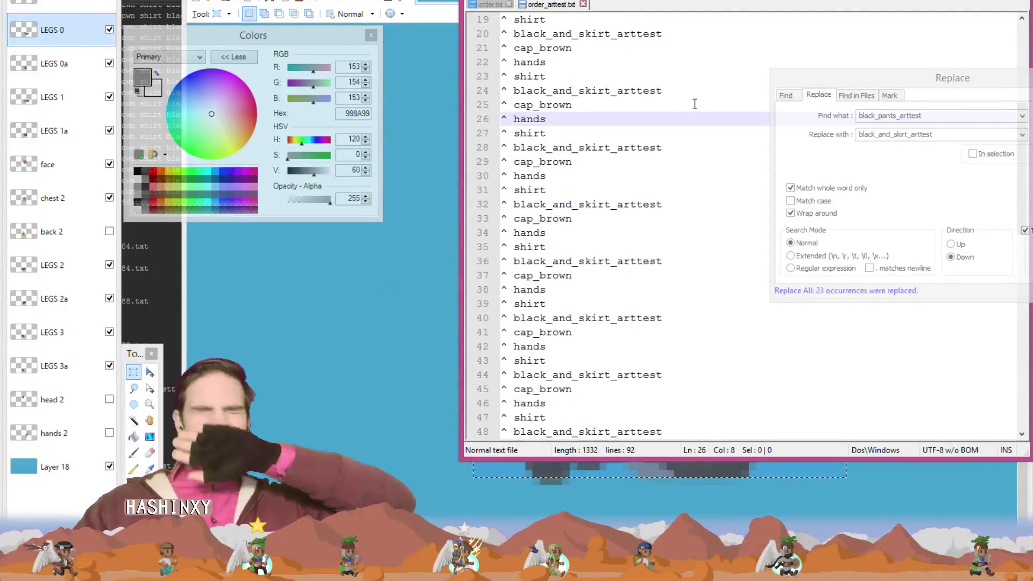
{"action": "left_click", "coordinate": [488, 5]}
{"action": "key", "text": "ctrl+Tab"}
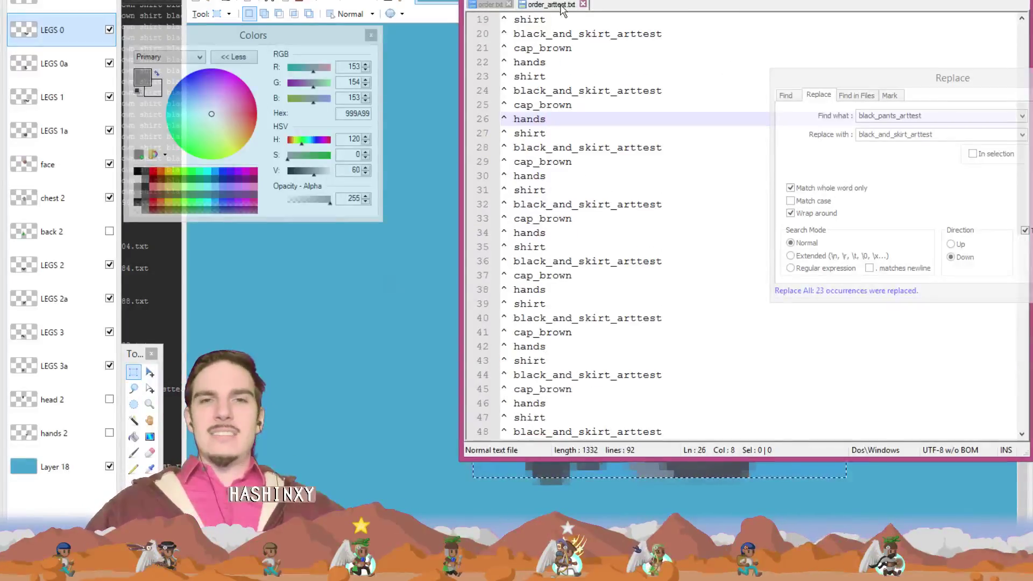
{"action": "left_click", "coordinate": [487, 6]}
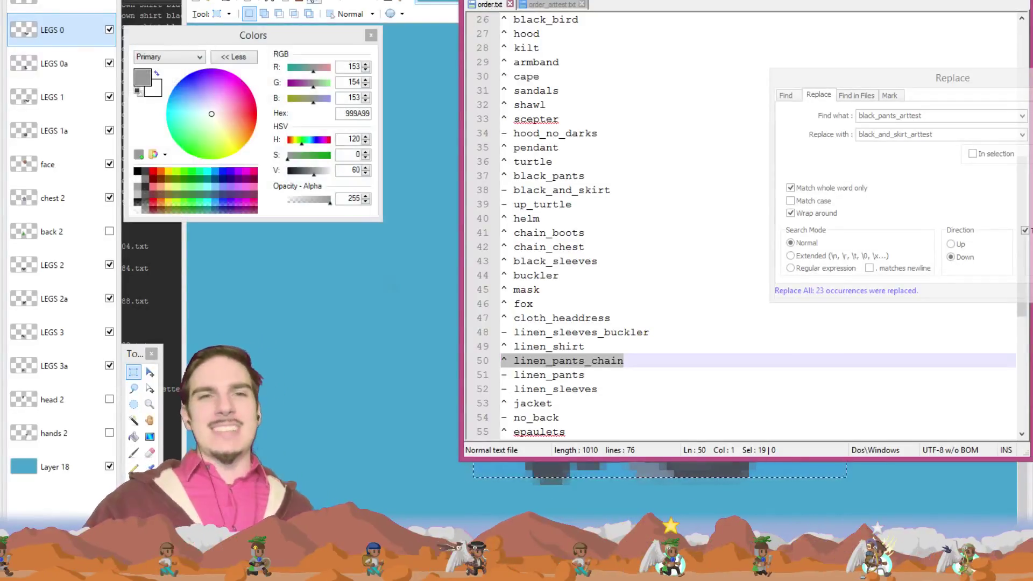
- Switch to paint.net and place the selected area of the LEGS 0 layer in a new image
{"action": "left_click", "coordinate": [316, 4]}
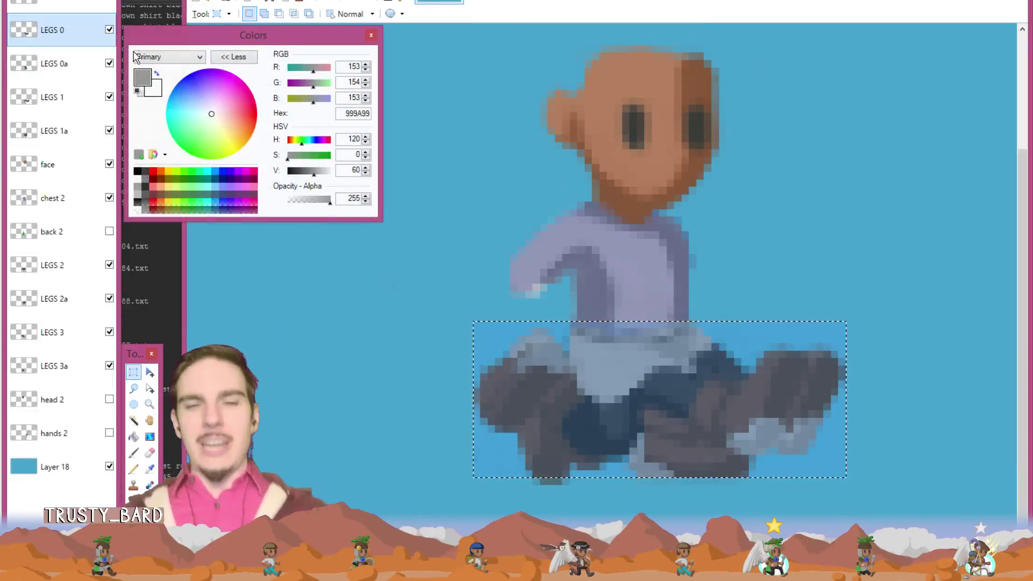
{"action": "key", "text": "alt+f"}
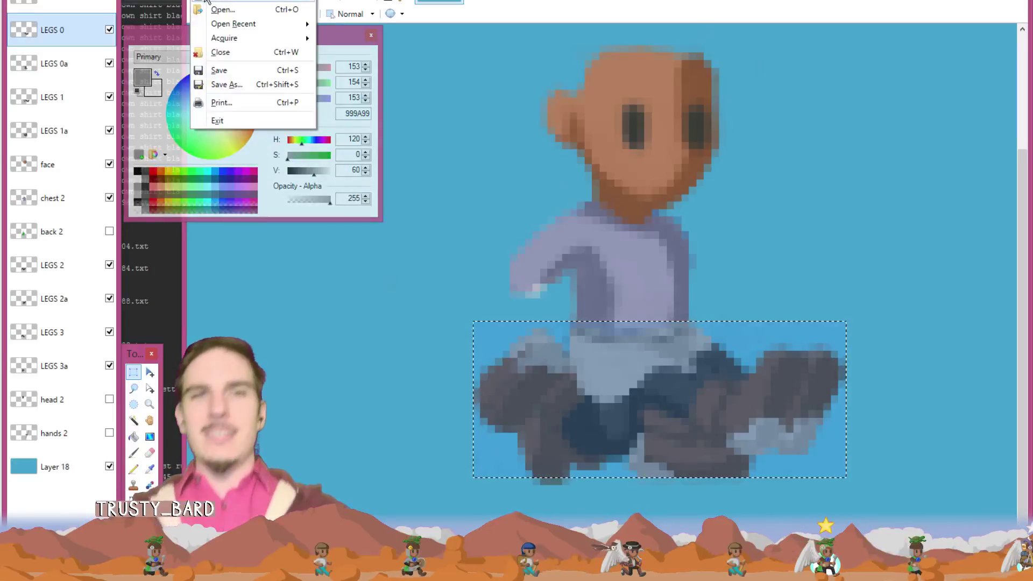
{"action": "key", "text": "Escape"}
{"action": "key", "text": "ctrl+n"}
{"action": "left_click", "coordinate": [612, 340]}
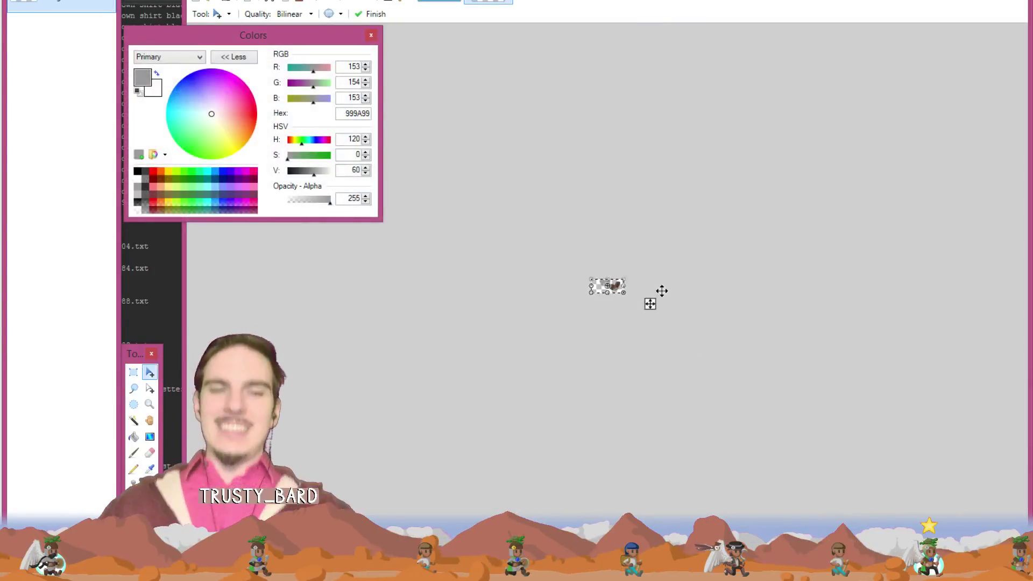
- Save the new image as 0.png in the legs\chain_boots_arttest folder with auto-detected bit depth
{"action": "key", "text": "ctrl+s"}
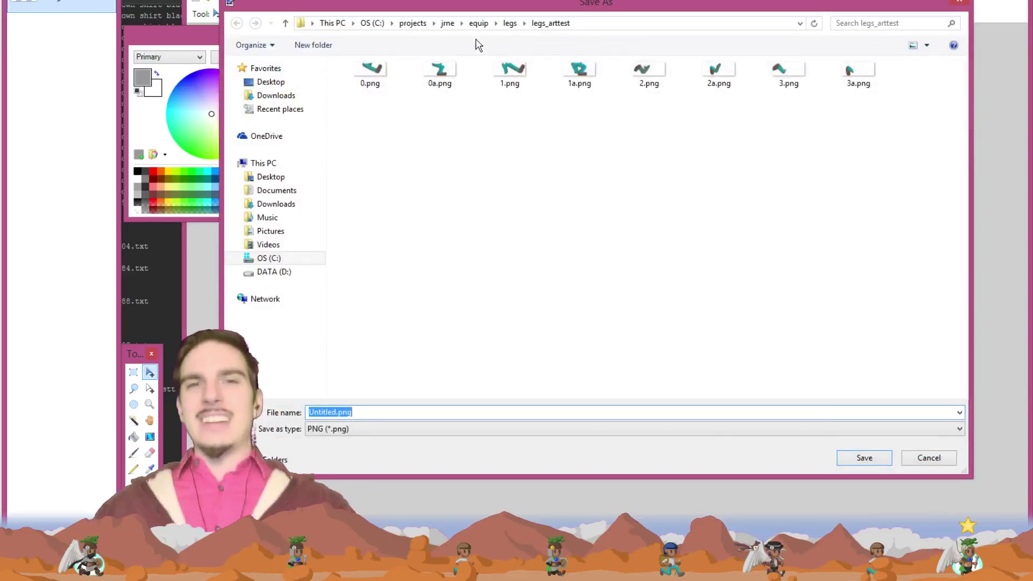
{"action": "left_click", "coordinate": [509, 23]}
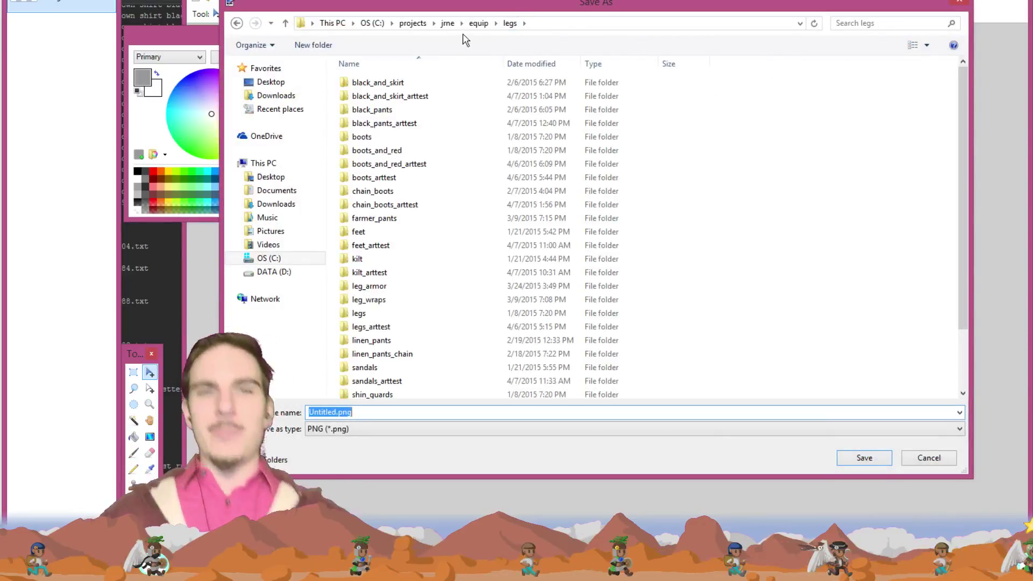
{"action": "double_click", "coordinate": [409, 206]}
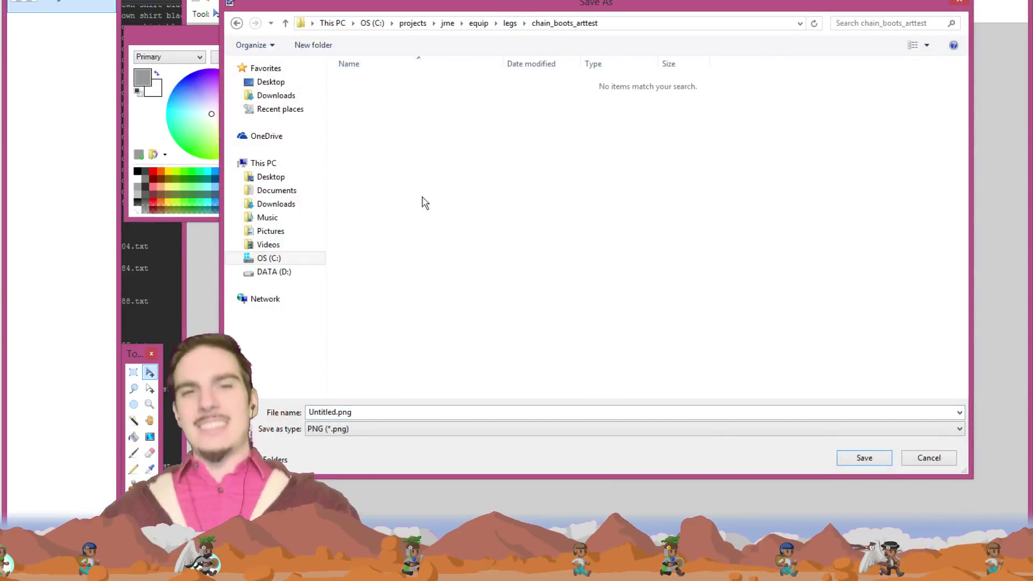
{"action": "double_click", "coordinate": [438, 411]}
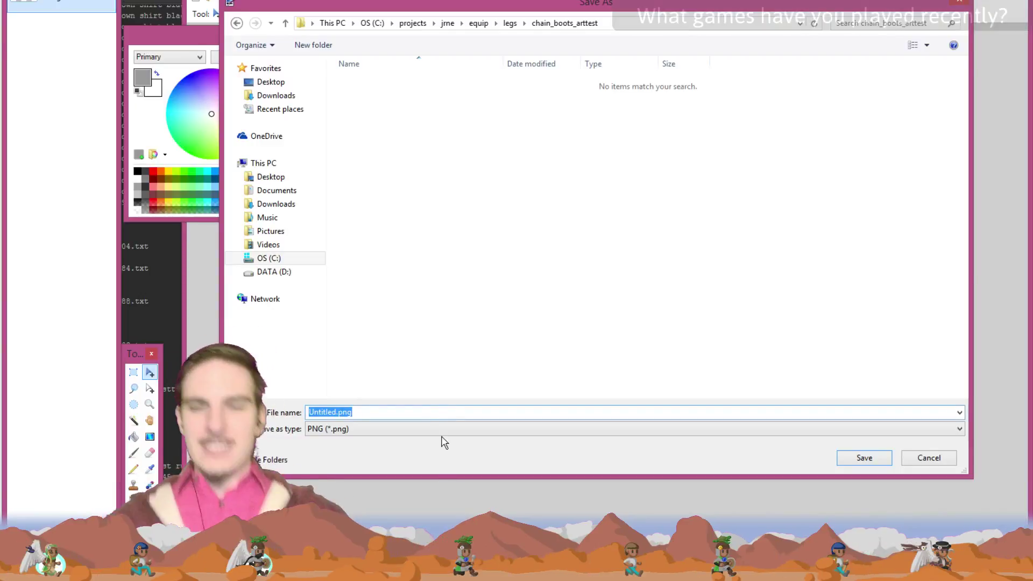
{"action": "type", "text": "8"}
{"action": "key", "text": "Return"}
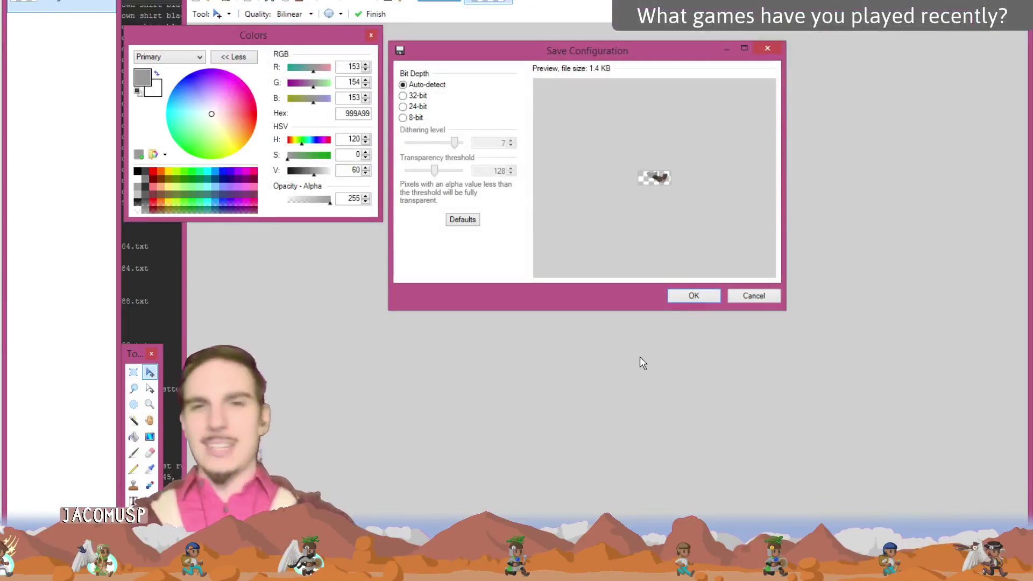
{"action": "left_click", "coordinate": [672, 298]}
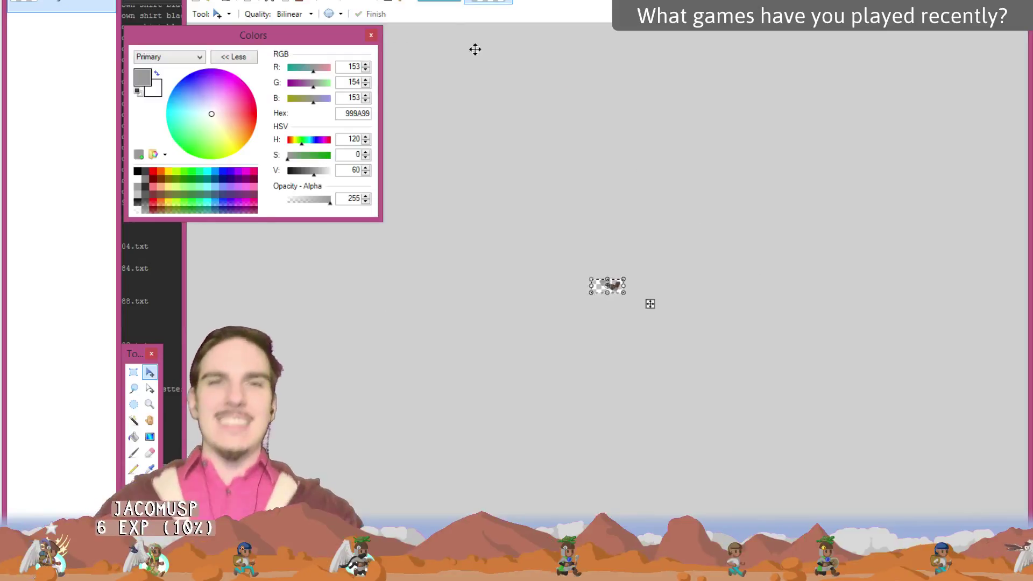
- Return to the character image and place the selected area of the LEGS 0a layer in a new 50 by 21 pixel image
{"action": "left_click", "coordinate": [439, 1]}
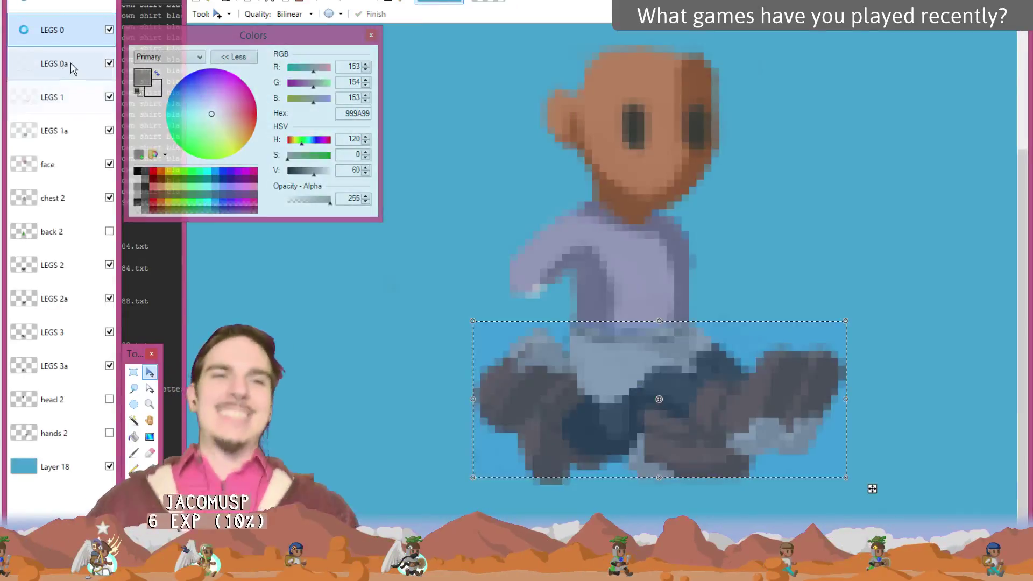
{"action": "left_click", "coordinate": [72, 65]}
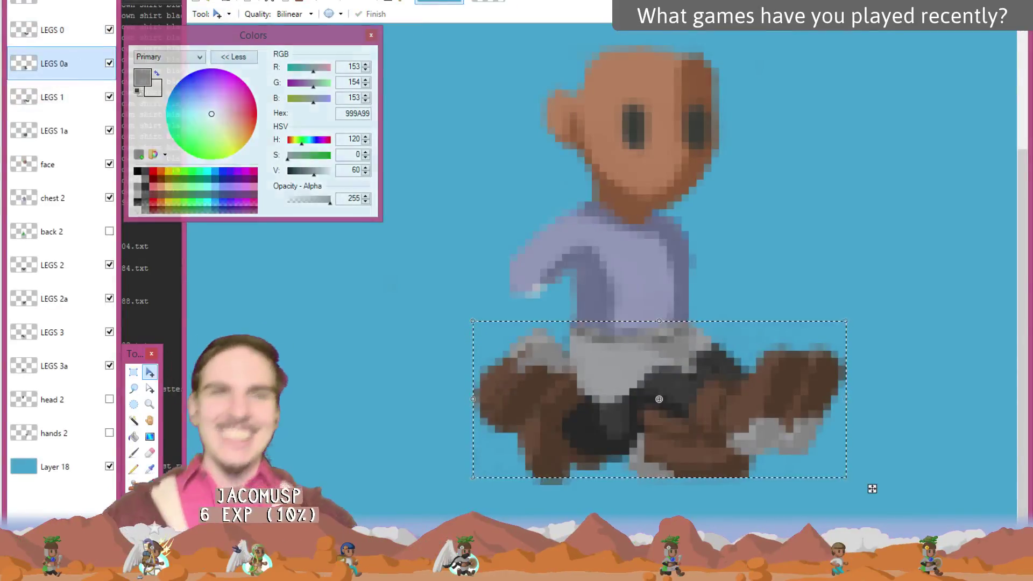
{"action": "left_click", "coordinate": [200, 2]}
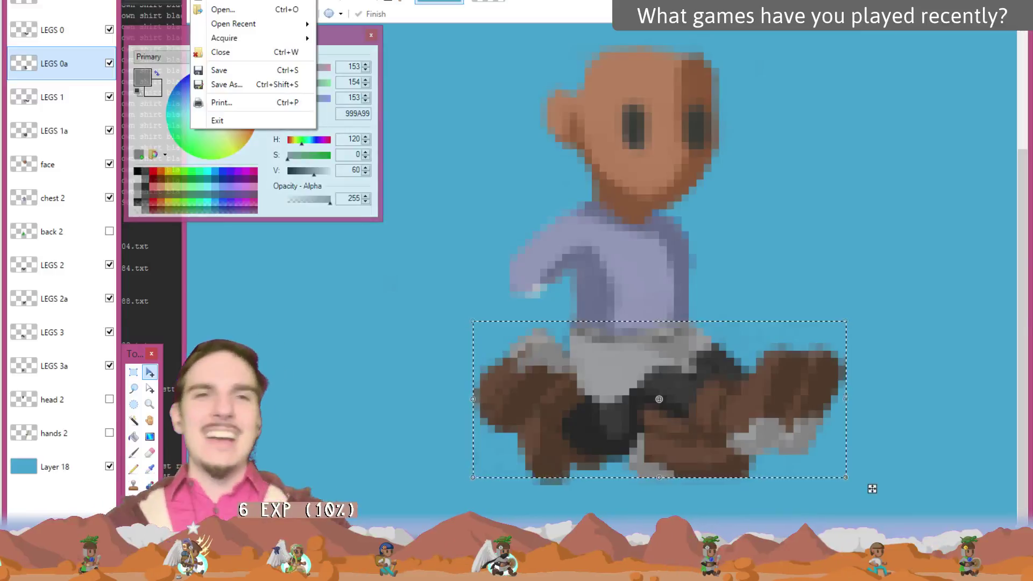
{"action": "left_click", "coordinate": [200, 1]}
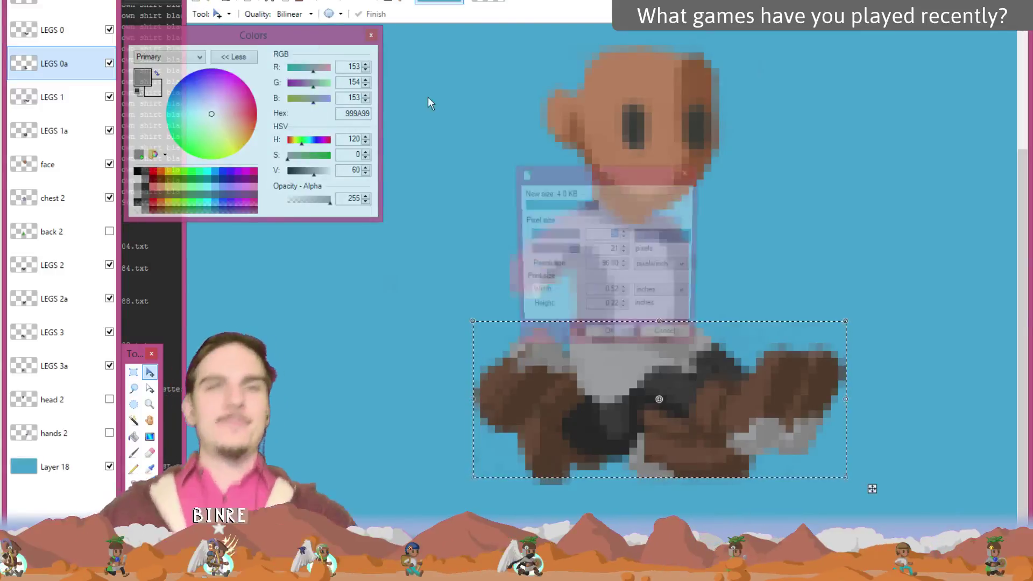
{"action": "left_click", "coordinate": [612, 340]}
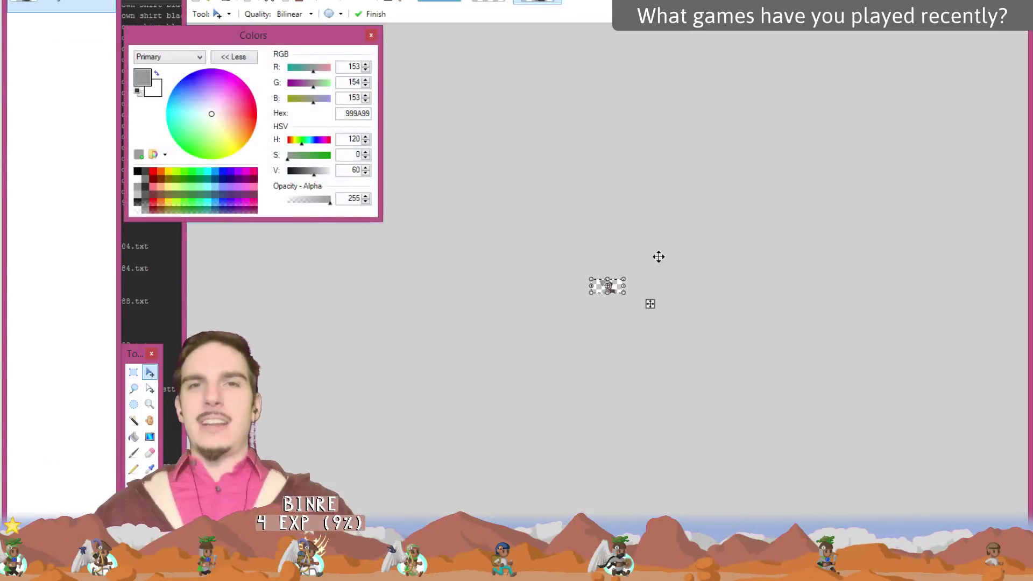
- Save the new image as 0a.png in the chain_boots_arttest folder with the default PNG settings
{"action": "key", "text": "ctrl+s"}
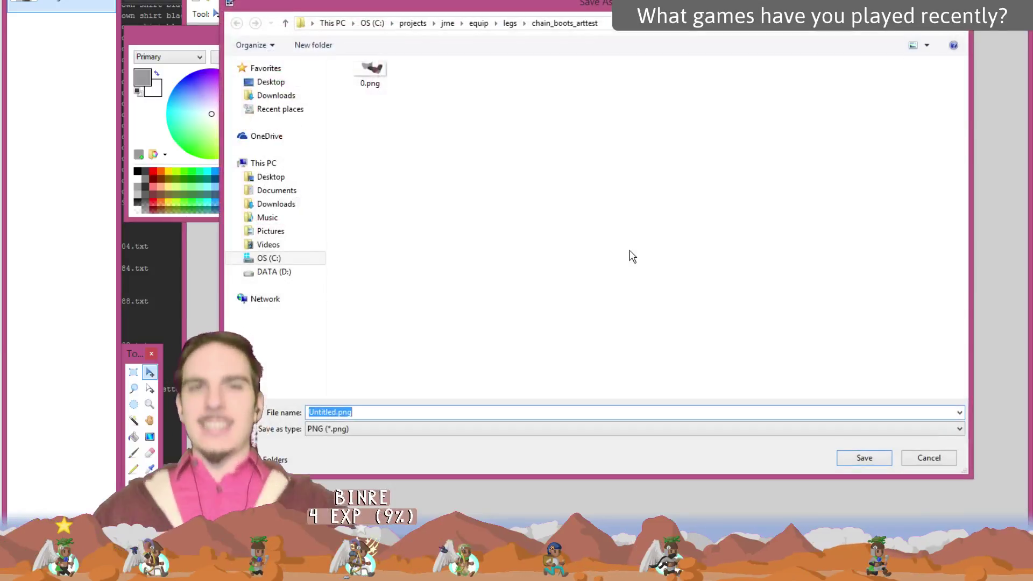
{"action": "type", "text": "1"}
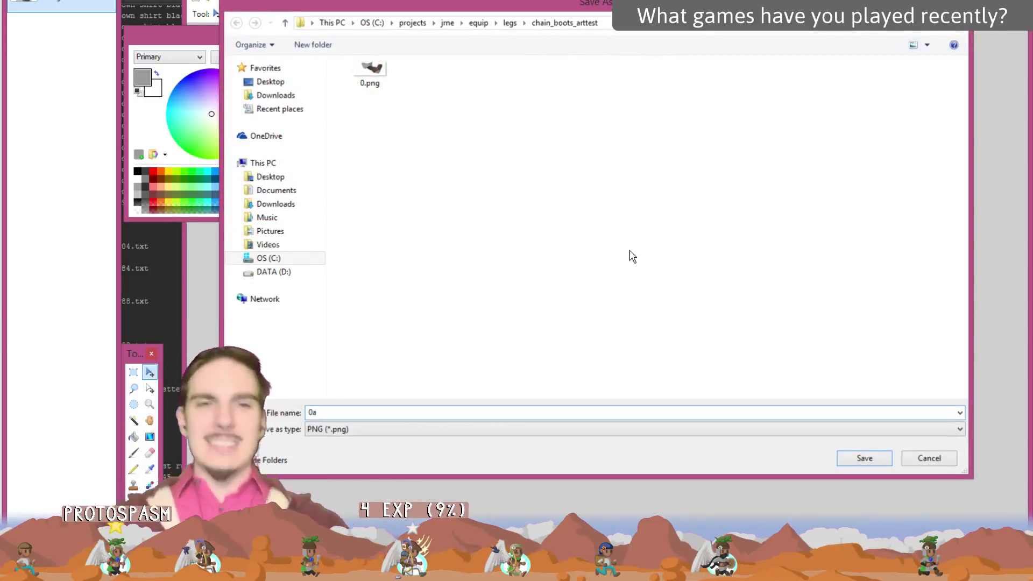
{"action": "key", "text": "Return"}
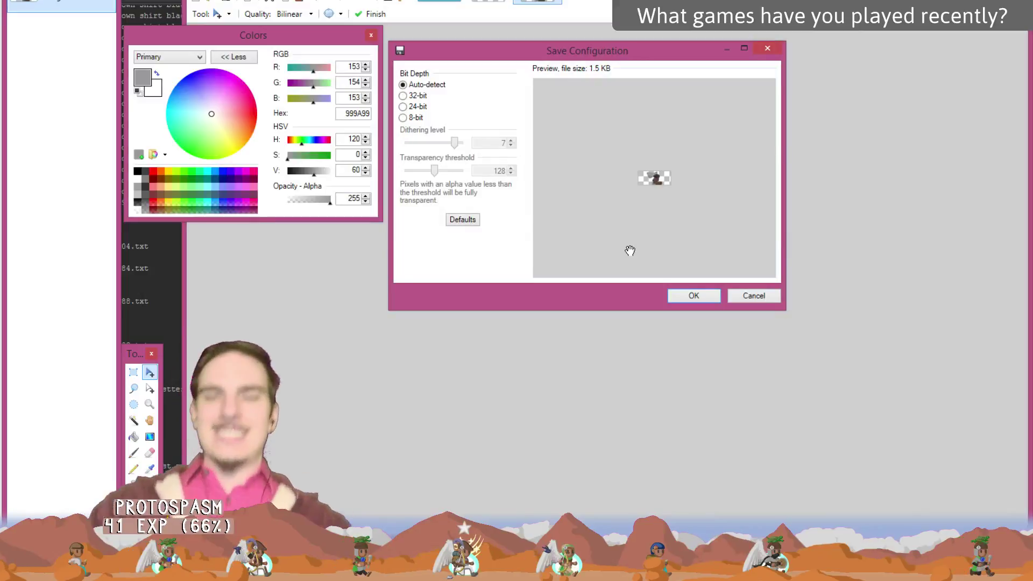
{"action": "key", "text": "Return"}
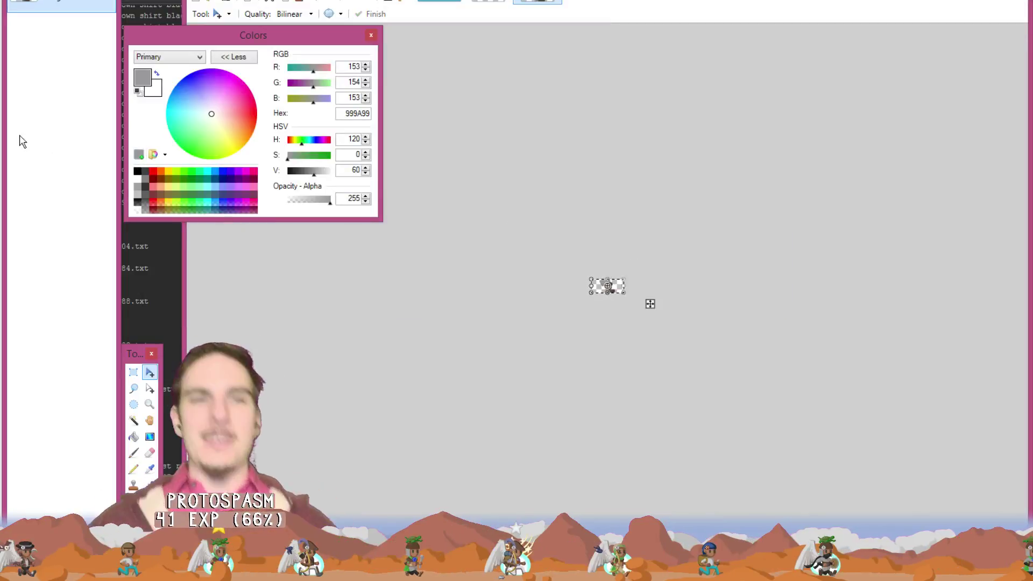
{"action": "key", "text": "alt+Tab"}
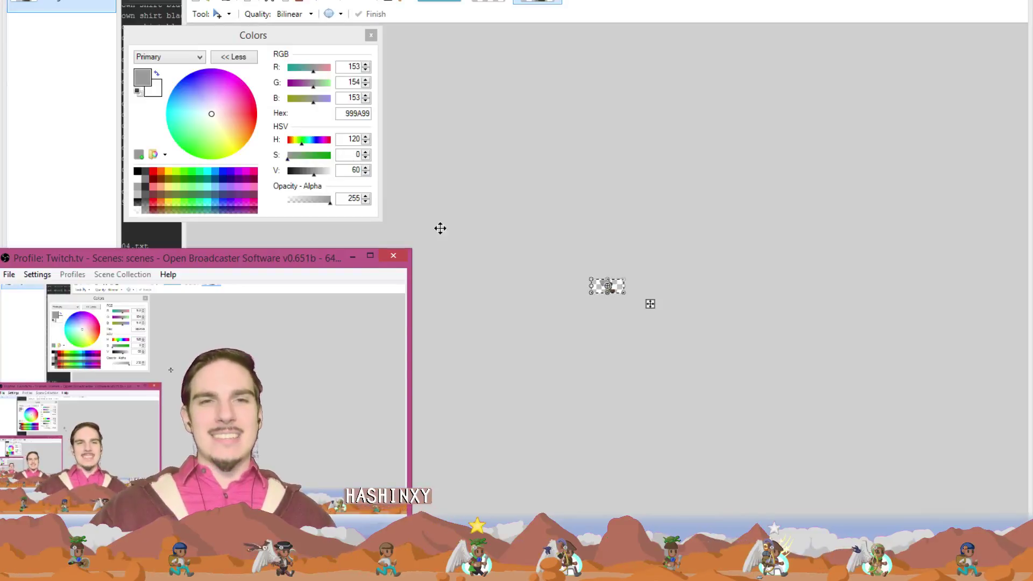
{"action": "left_click", "coordinate": [353, 257]}
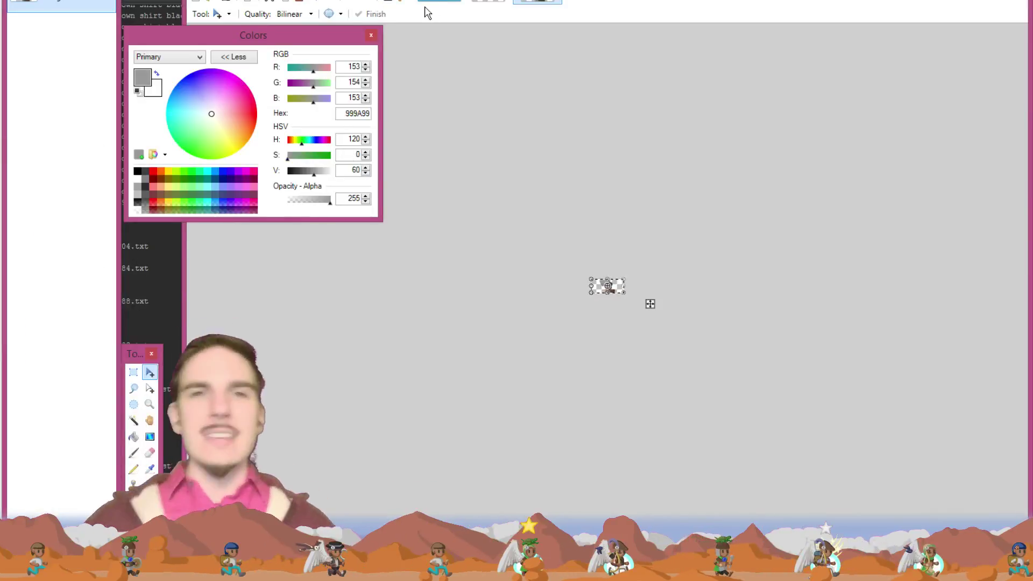
- Return to the character image and place the selected area of the LEGS 1 layer in a new 50 by 21 pixel image
{"action": "left_click", "coordinate": [427, 8]}
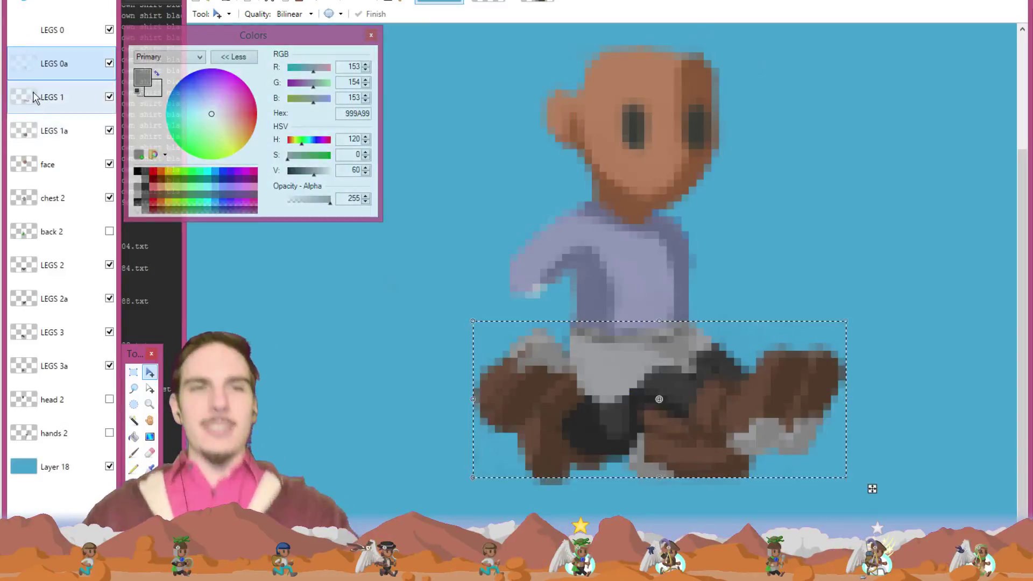
{"action": "left_click", "coordinate": [58, 97]}
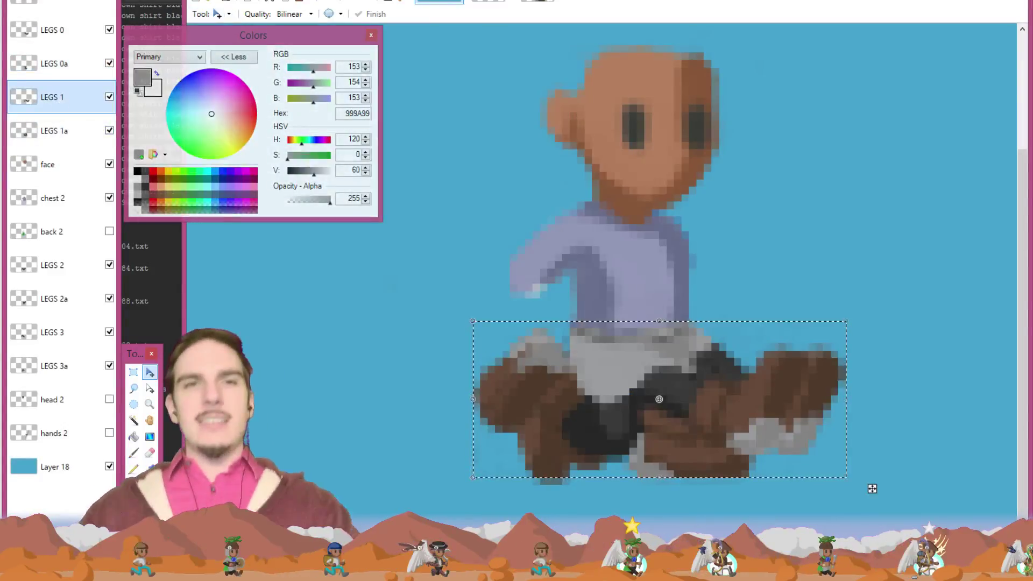
{"action": "left_click", "coordinate": [215, 1]}
{"action": "left_click", "coordinate": [220, 1]}
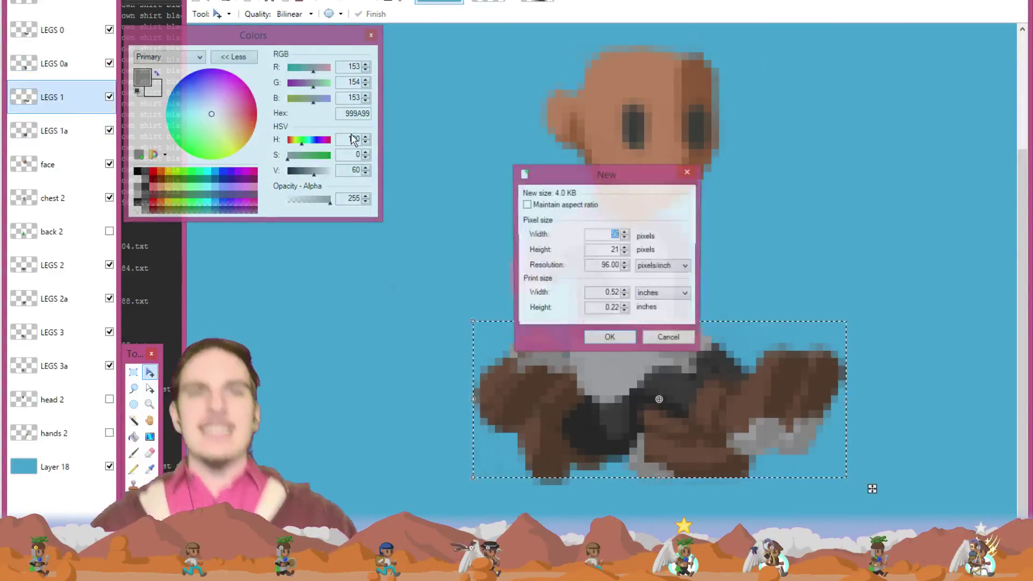
{"action": "left_click", "coordinate": [624, 342]}
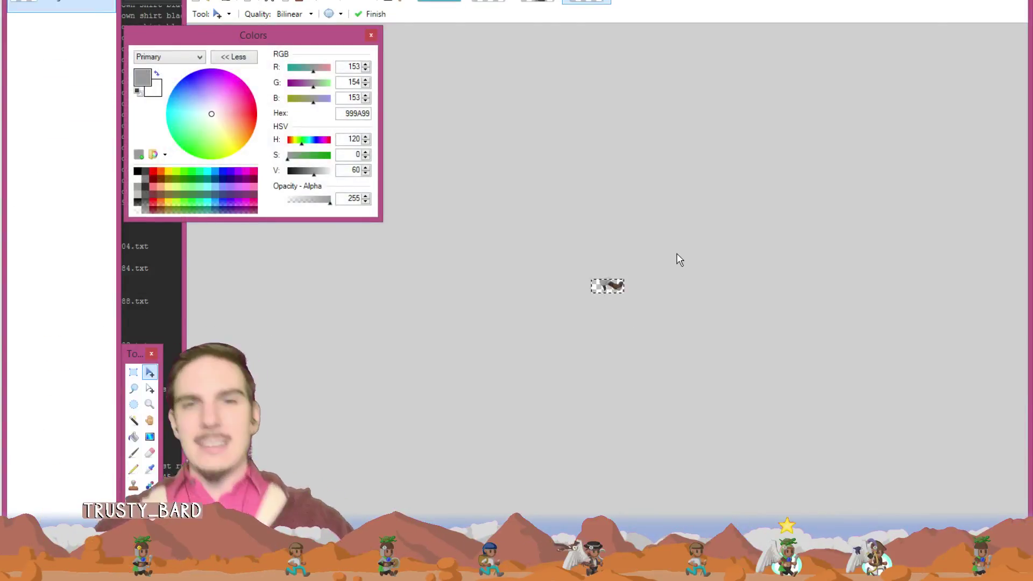
- Save the new image as 1.png in the chain_boots_arttest folder with the default PNG settings
{"action": "key", "text": "ctrl+s"}
{"action": "type", "text": "1"}
{"action": "key", "text": "Return"}
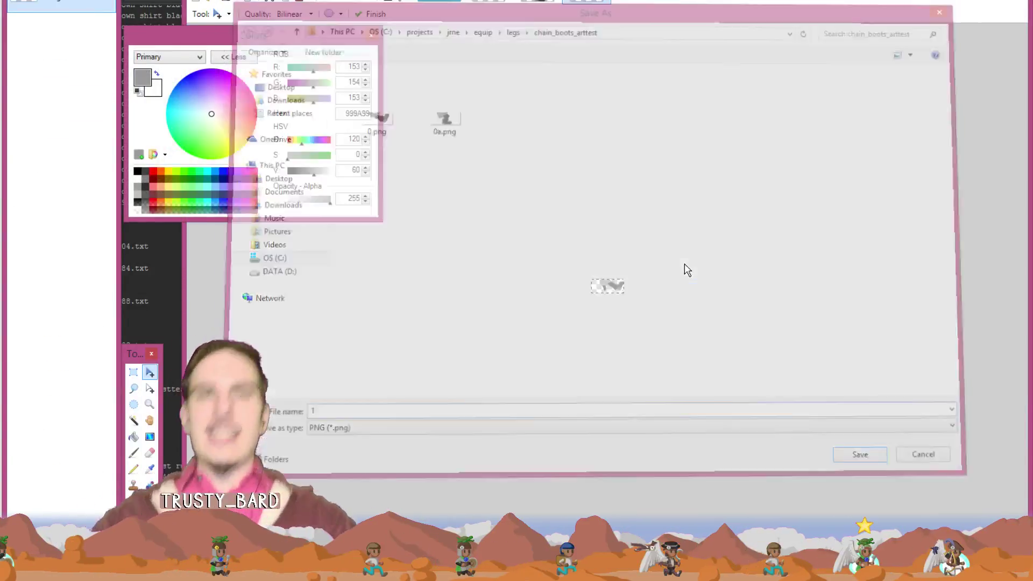
{"action": "key", "text": "Return"}
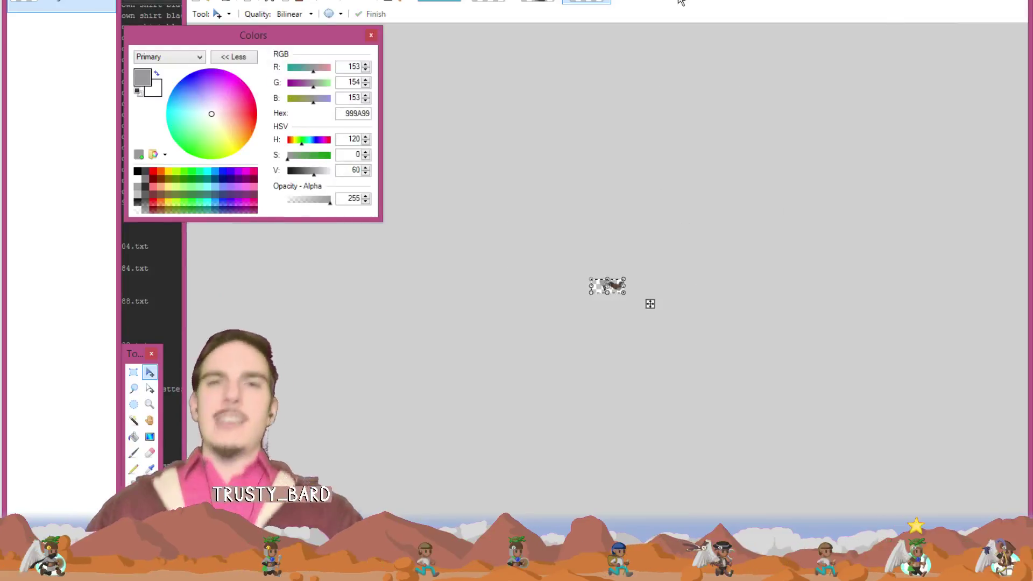
- Return to the character image and place the selected area of the LEGS 1a layer in a new 50 by 21 pixel image
{"action": "key", "text": "ctrl+Tab"}
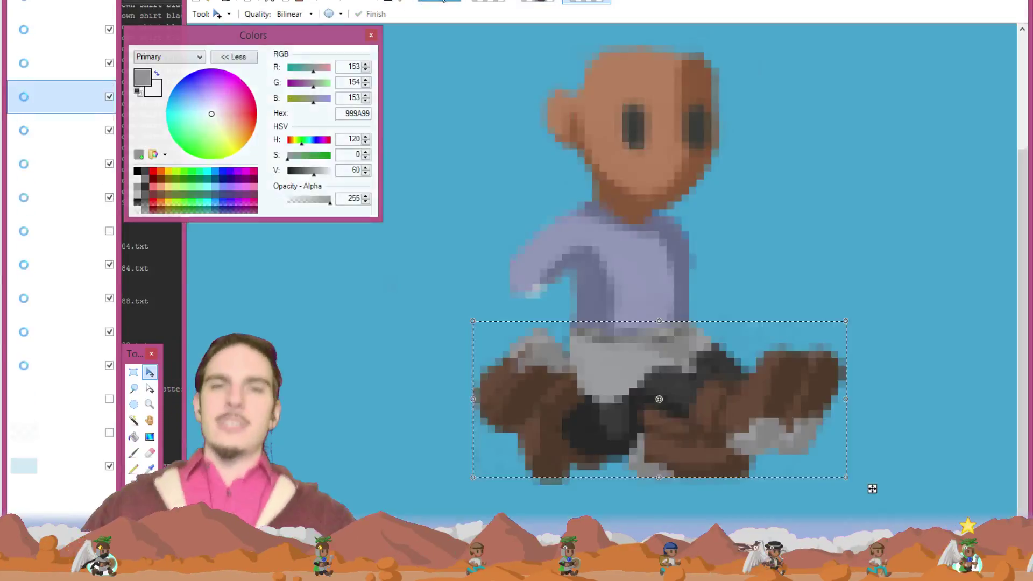
{"action": "left_click", "coordinate": [61, 132]}
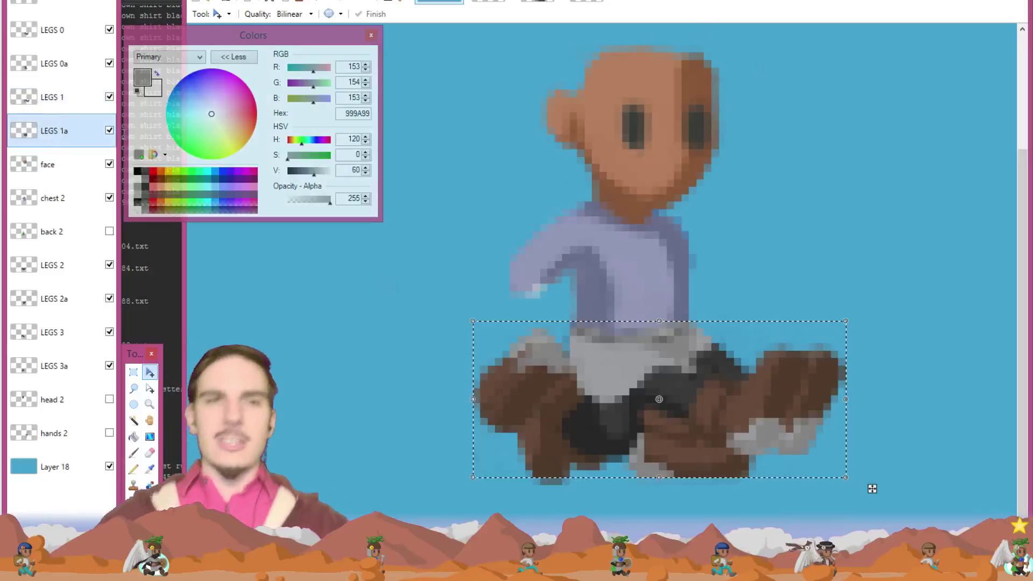
{"action": "key", "text": "alt+f"}
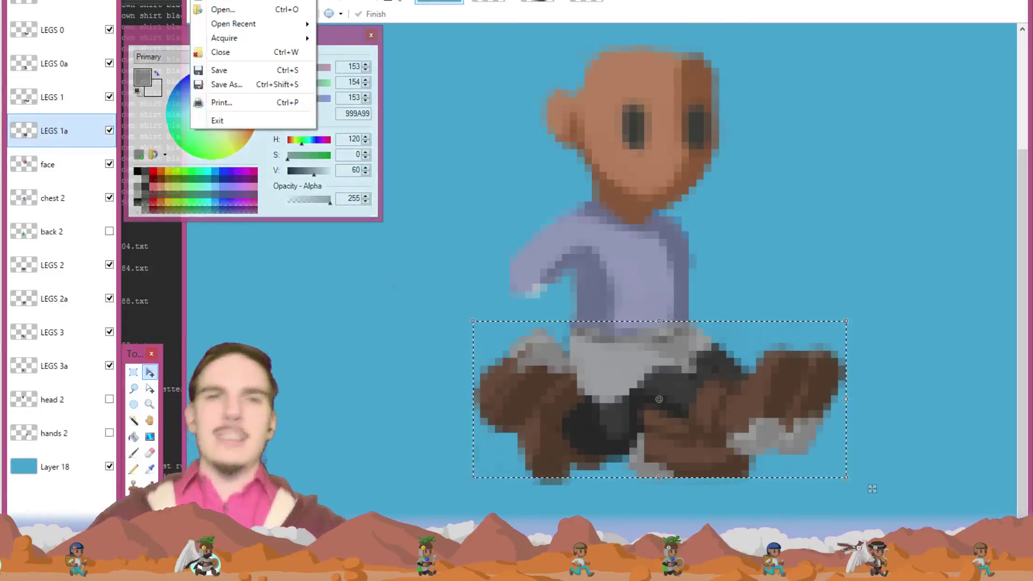
{"action": "key", "text": "Escape"}
{"action": "key", "text": "alt+f"}
{"action": "key", "text": "Right"}
{"action": "key", "text": "Escape"}
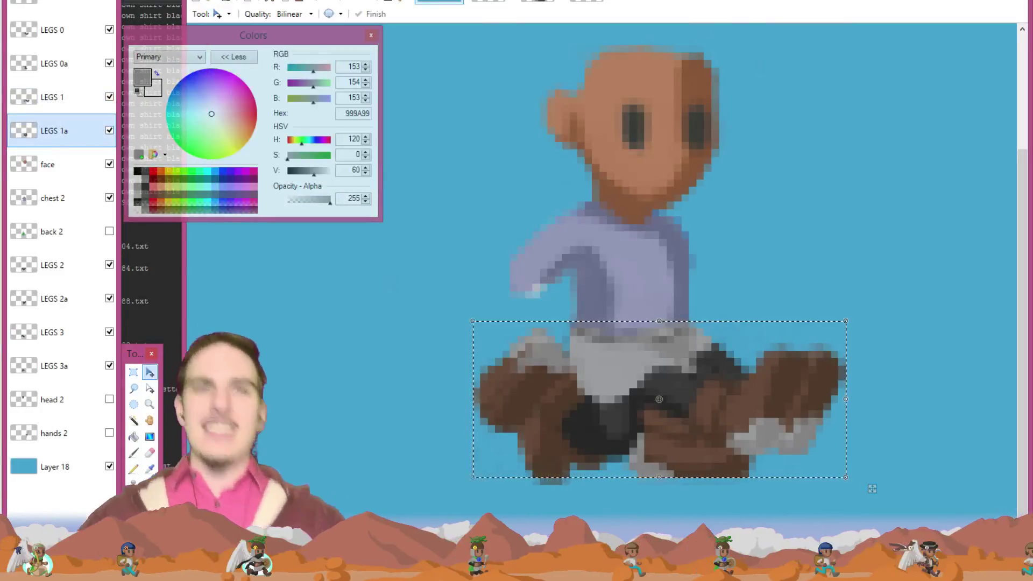
{"action": "key", "text": "alt+f"}
{"action": "key", "text": "Escape"}
{"action": "key", "text": "ctrl+r"}
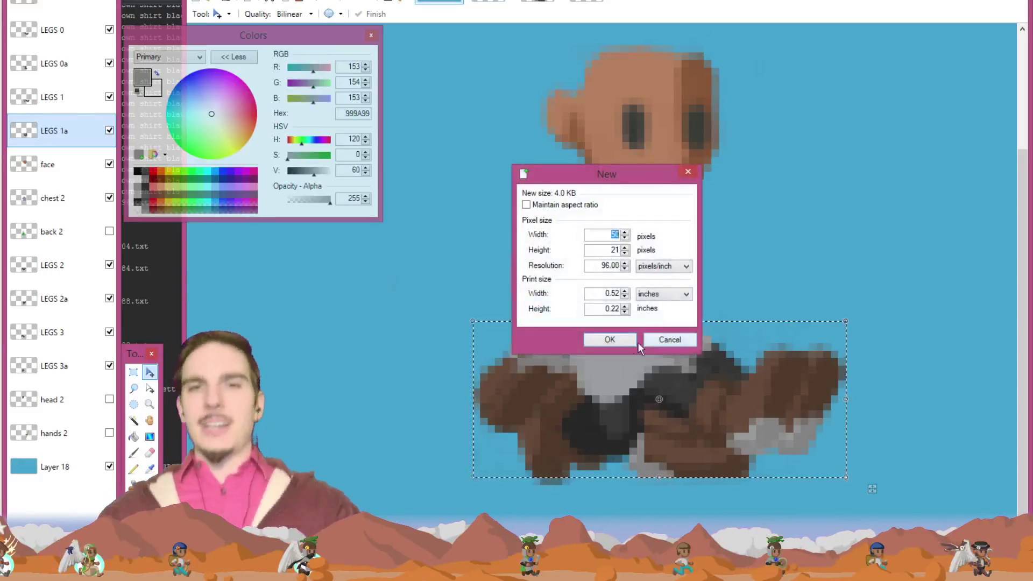
{"action": "left_click", "coordinate": [626, 339]}
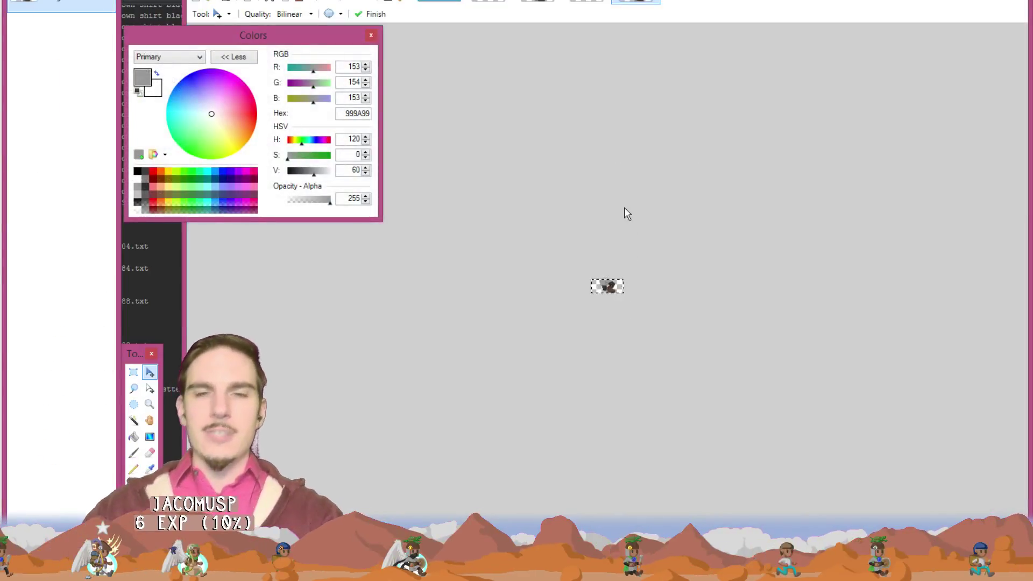
- Save the new image as 1a.png in the chain_boots_arttest folder with the default PNG settings
{"action": "key", "text": "ctrl+s"}
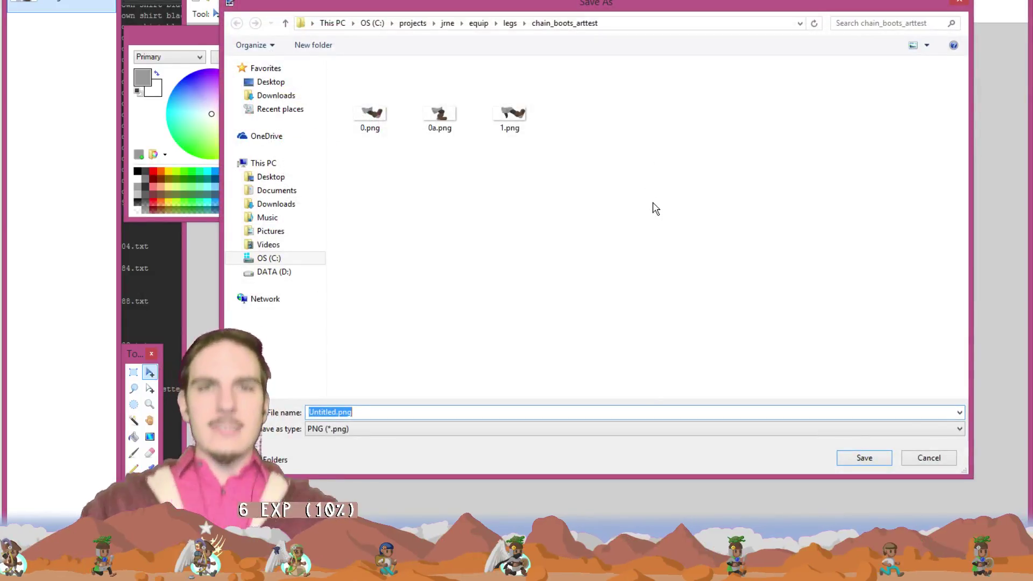
{"action": "type", "text": "1a"}
{"action": "key", "text": "Return"}
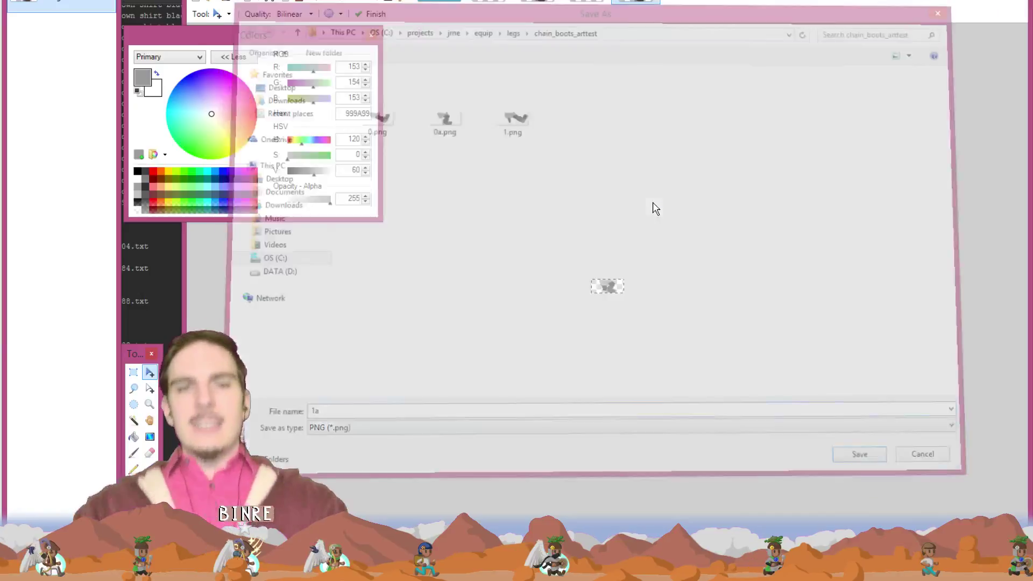
{"action": "key", "text": "Return"}
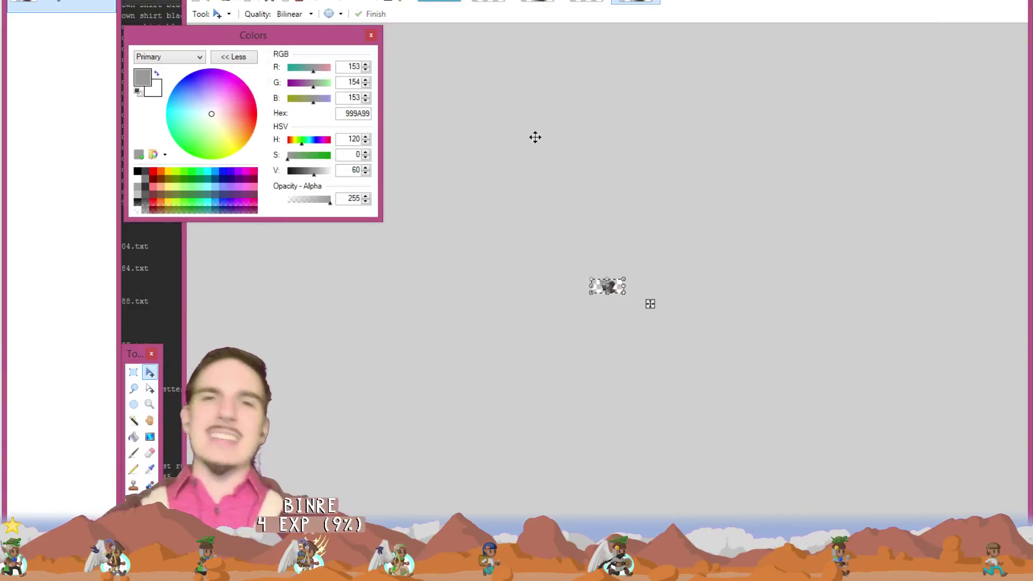
- Return to the character image and place the selected area of the LEGS 2 layer in a new 50 by 21 pixel image
{"action": "left_click", "coordinate": [451, 8]}
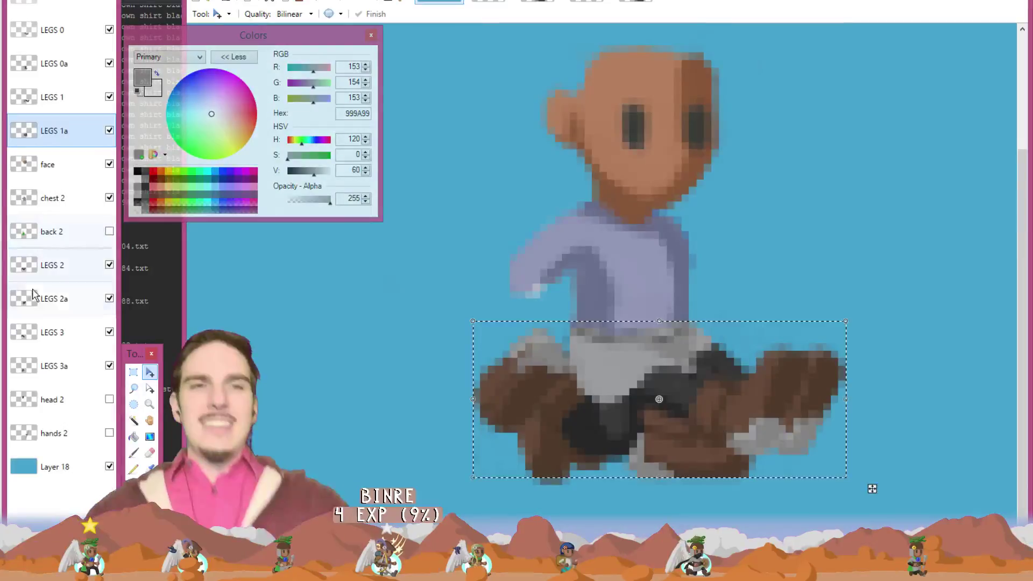
{"action": "left_click", "coordinate": [59, 265]}
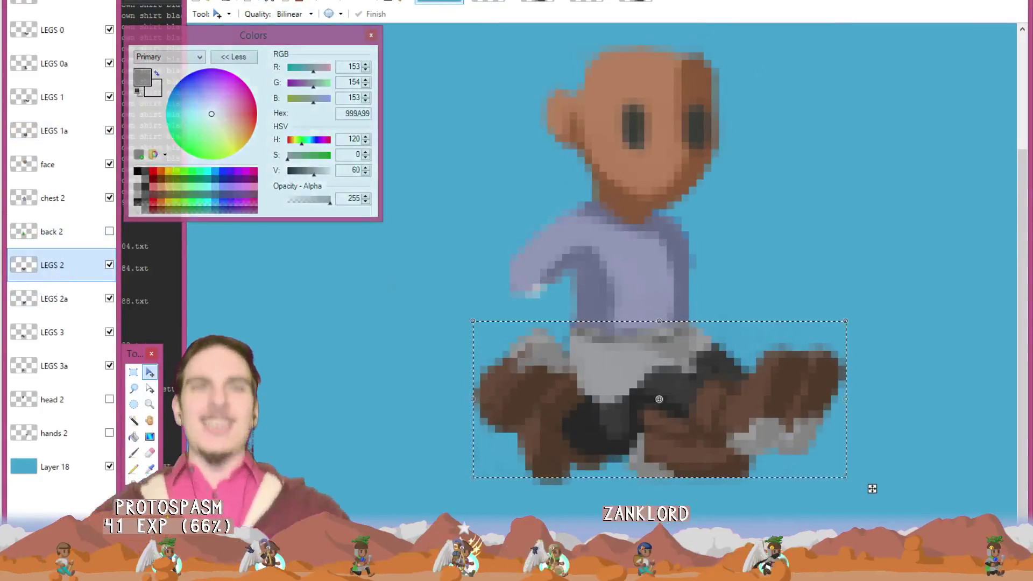
{"action": "left_click", "coordinate": [202, 1]}
{"action": "left_click", "coordinate": [218, 2]}
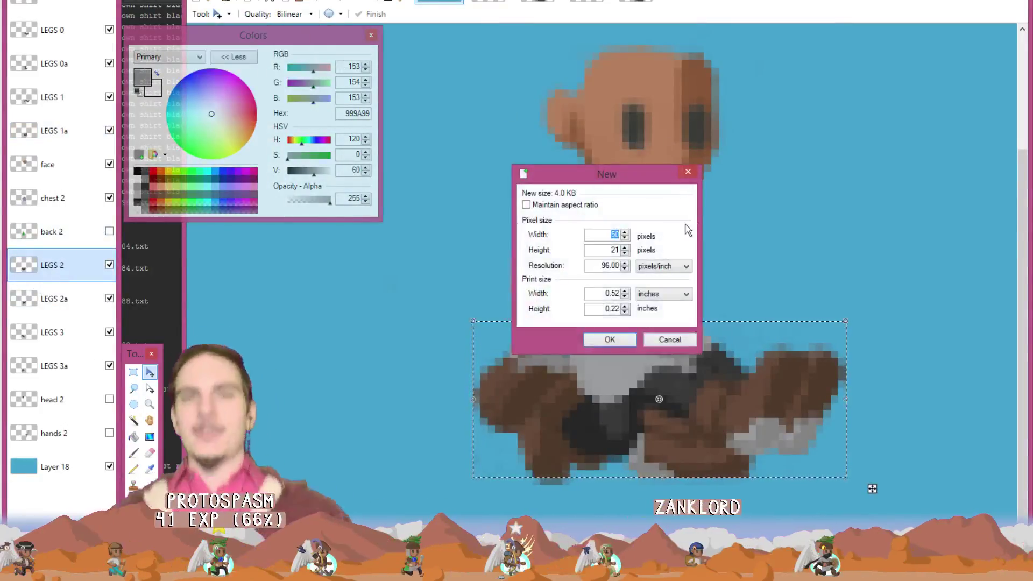
{"action": "key", "text": "Return"}
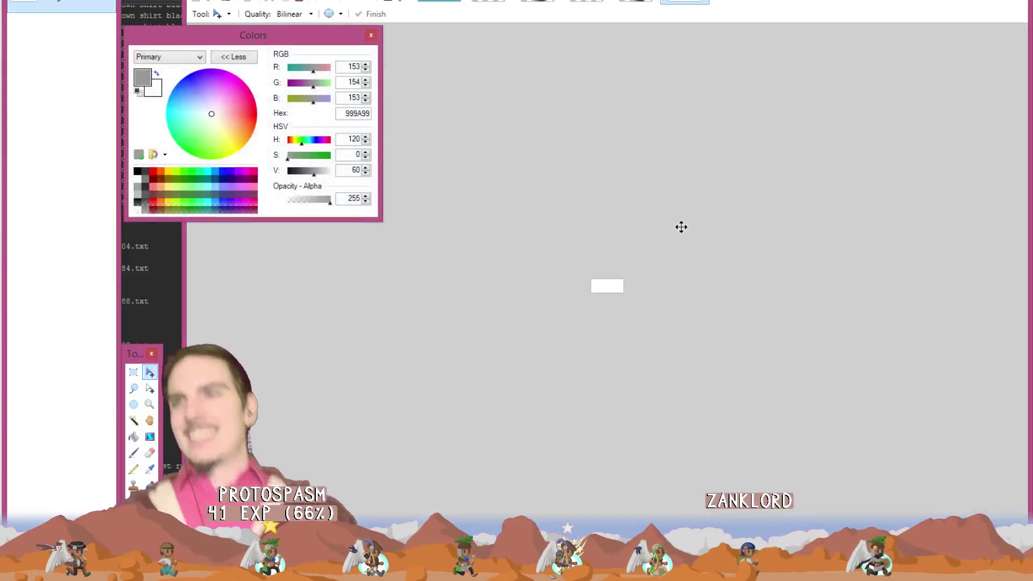
{"action": "key", "text": "ctrl+v"}
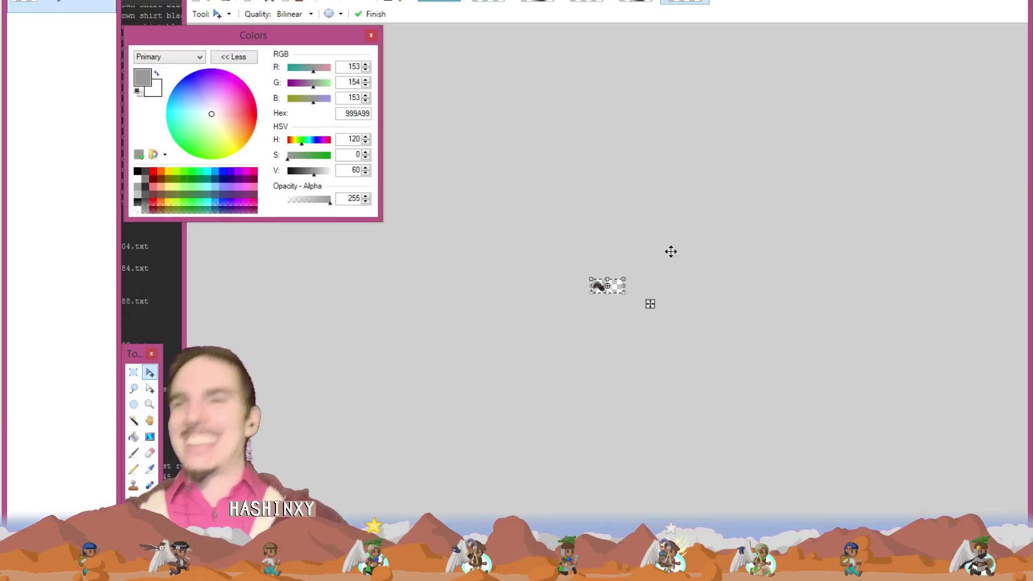
- Save the new image as 2.png in the chain_boots_arttest folder with the default PNG settings
{"action": "scroll", "coordinate": [671, 251], "scroll_direction": "up", "scroll_amount": 6}
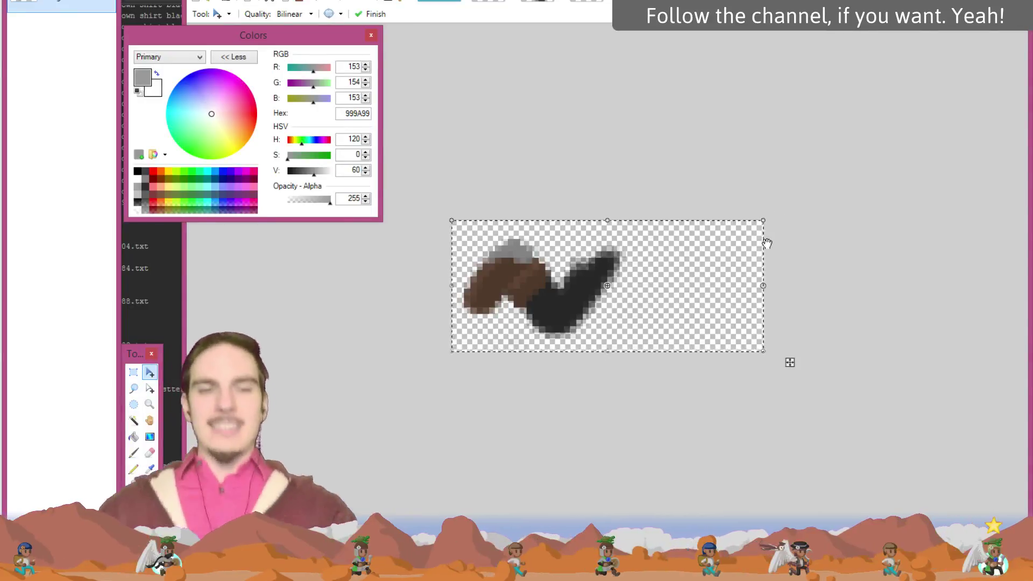
{"action": "key", "text": "ctrl+s"}
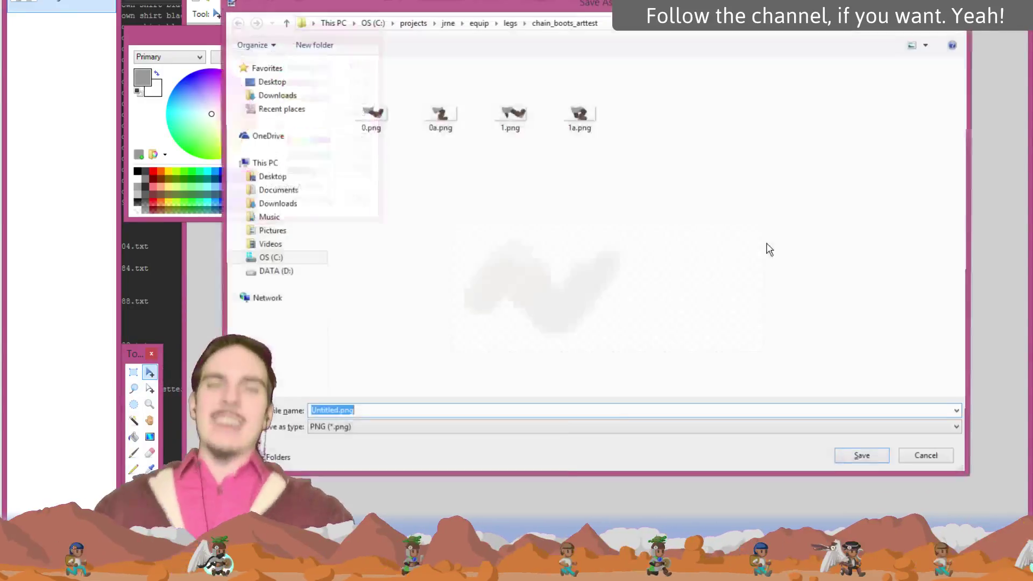
{"action": "type", "text": "2"}
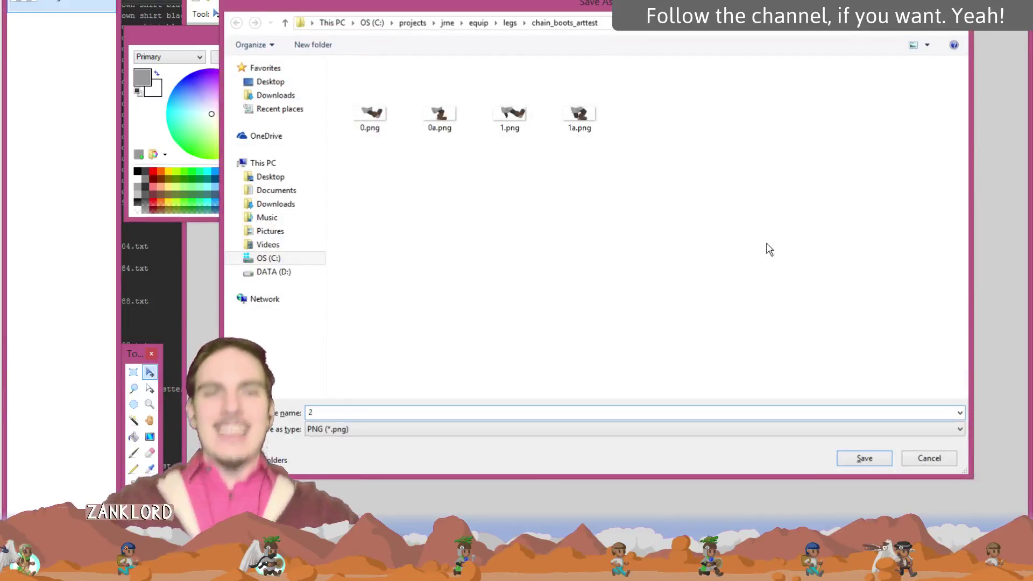
{"action": "key", "text": "Return"}
{"action": "key", "text": "Return"}
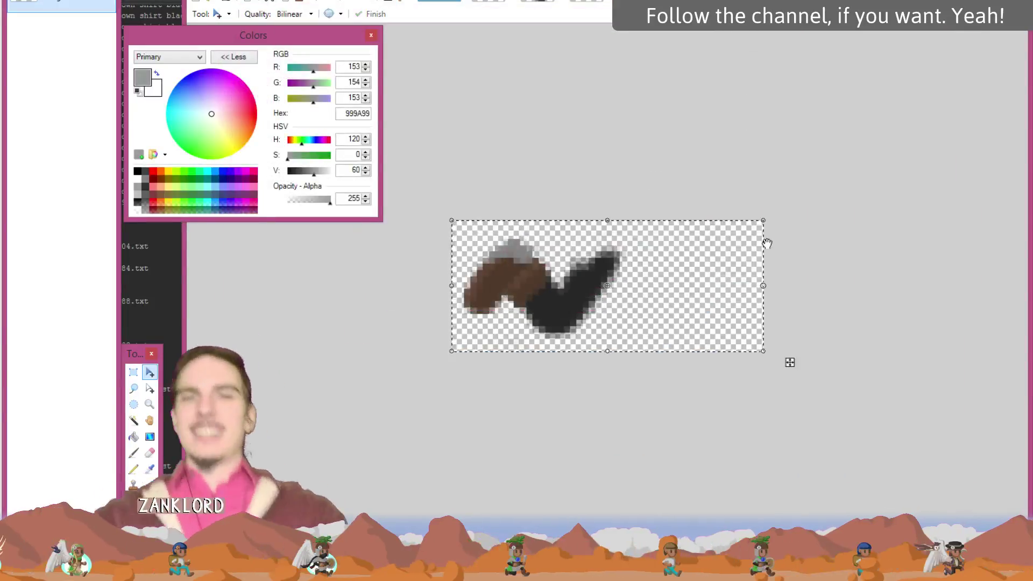
- Return to the character image and place the selected area of the LEGS 2a layer in a new 50 by 21 pixel image
{"action": "left_click", "coordinate": [488, 2]}
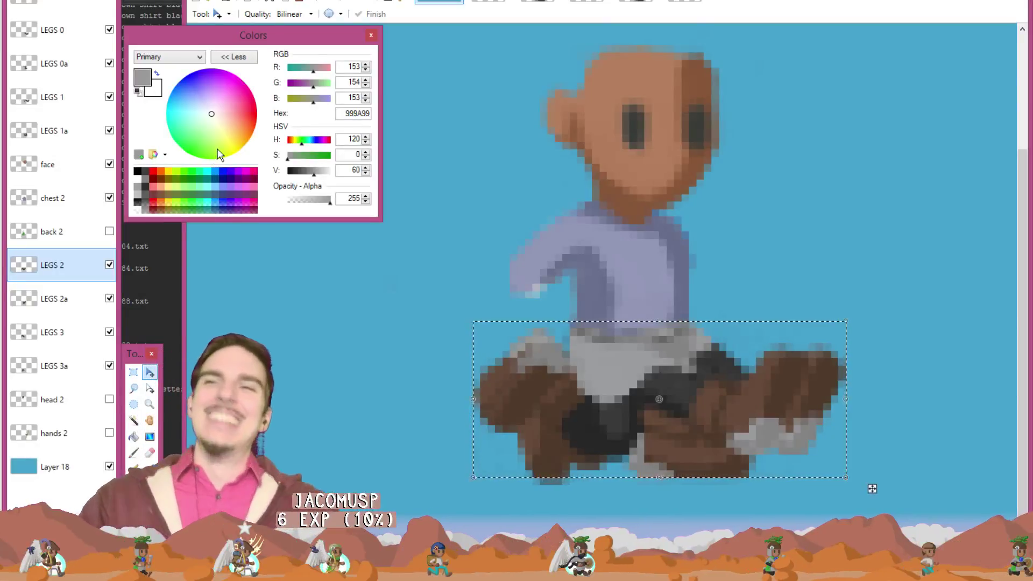
{"action": "left_click", "coordinate": [60, 300]}
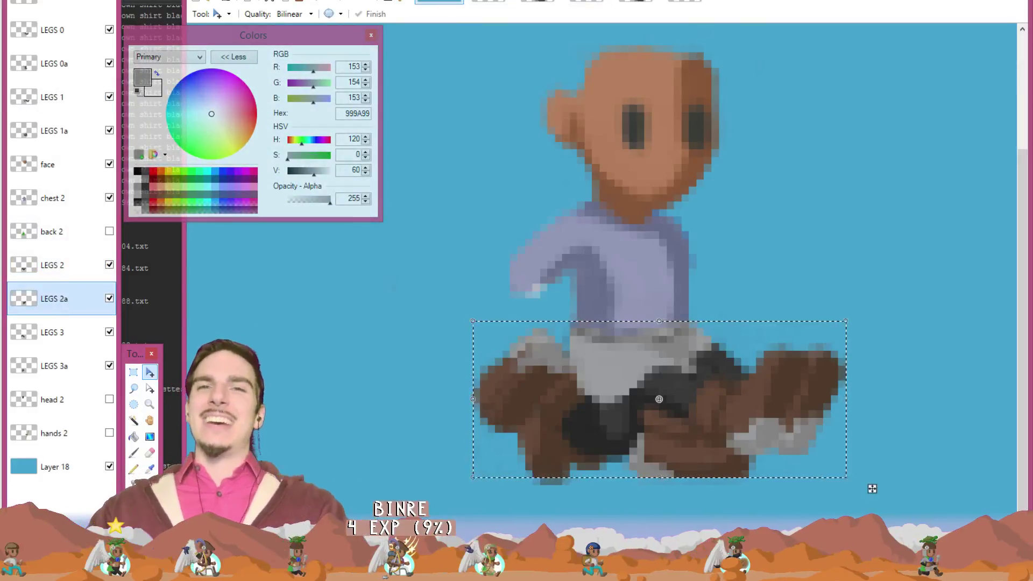
{"action": "left_click", "coordinate": [214, 2]}
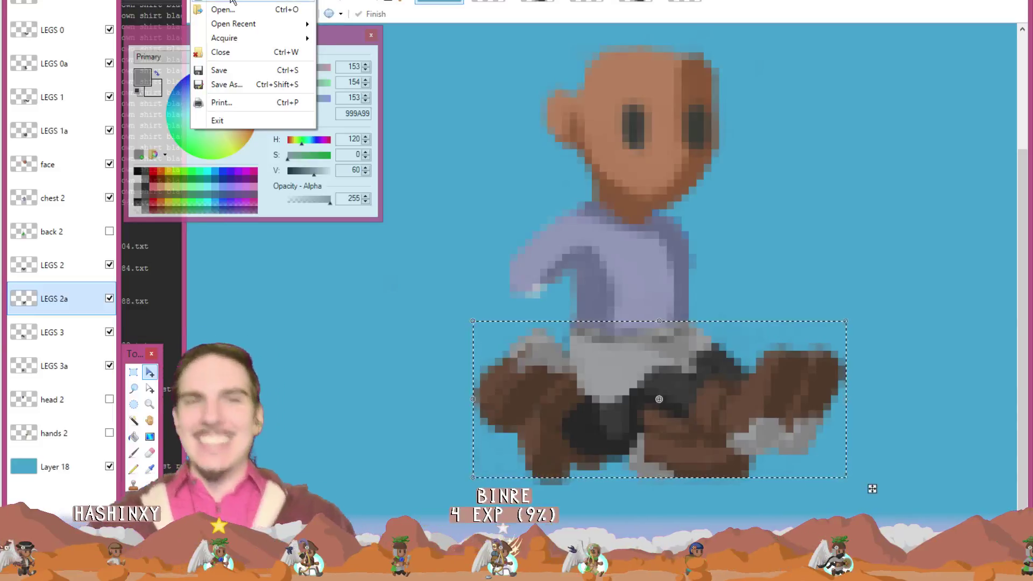
{"action": "left_click", "coordinate": [232, 0]}
{"action": "key", "text": "Return"}
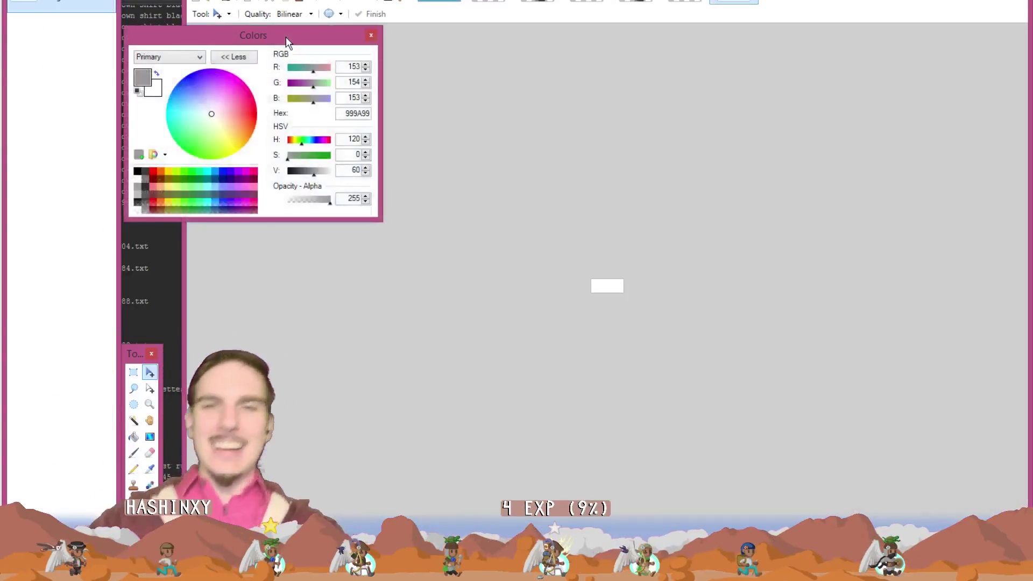
{"action": "key", "text": "ctrl+v"}
- Save the new image as 2a.png in the chain_boots_arttest folder with the default PNG settings
{"action": "key", "text": "ctrl+s"}
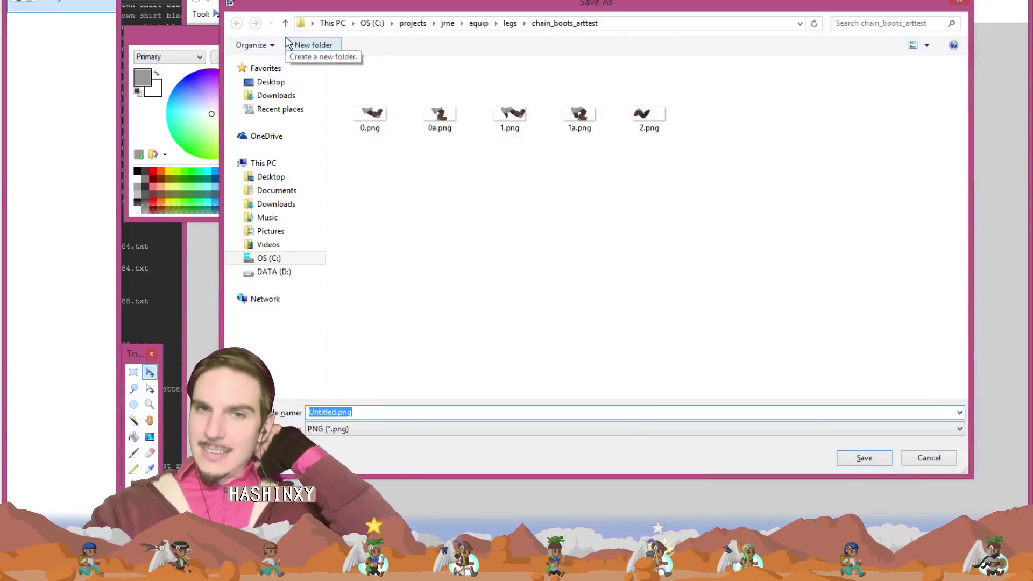
{"action": "type", "text": "2a"}
{"action": "key", "text": "Return"}
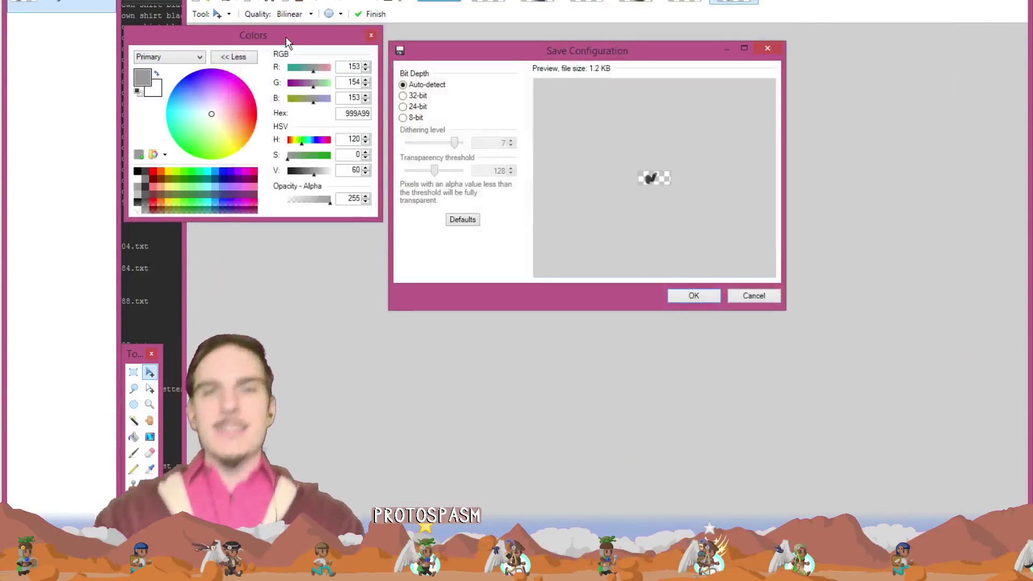
{"action": "key", "text": "Return"}
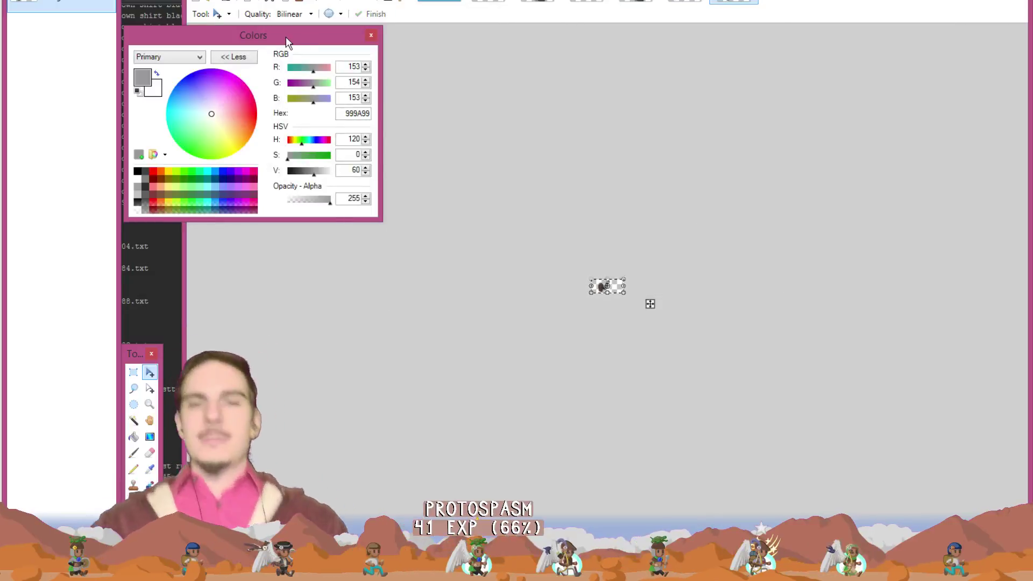
- Return to the character image and place the selected area of the LEGS 3 layer in a new 50 by 21 pixel image
{"action": "left_click", "coordinate": [439, 2]}
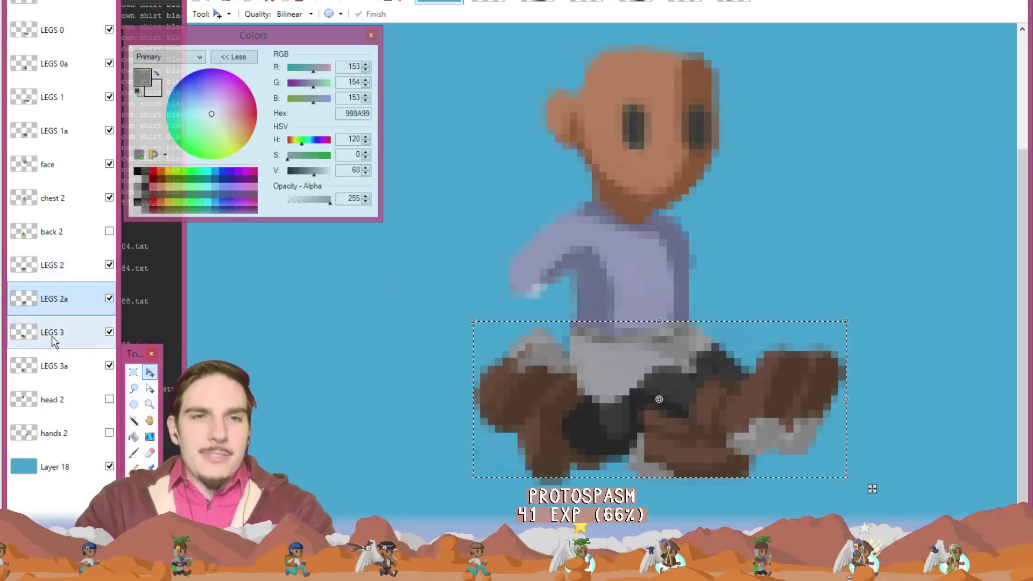
{"action": "left_click", "coordinate": [54, 332]}
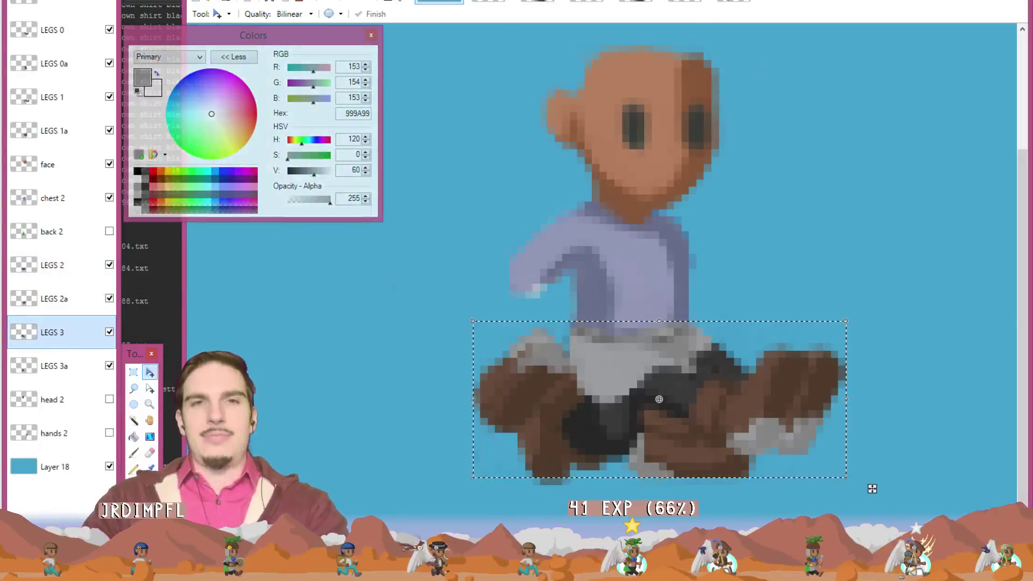
{"action": "left_click", "coordinate": [200, 0]}
{"action": "key", "text": "ctrl+n"}
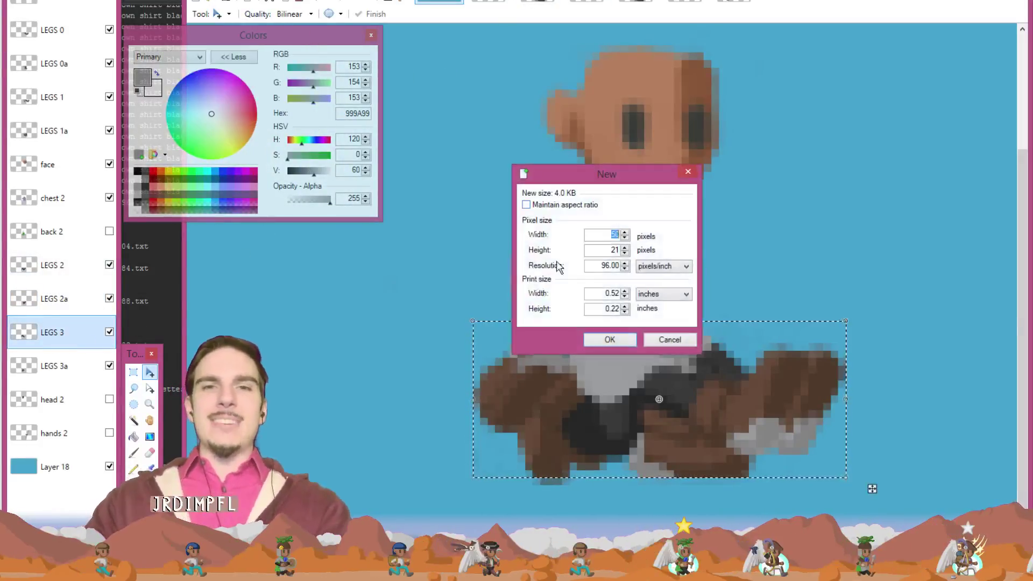
{"action": "left_click", "coordinate": [613, 337]}
{"action": "key", "text": "ctrl+v"}
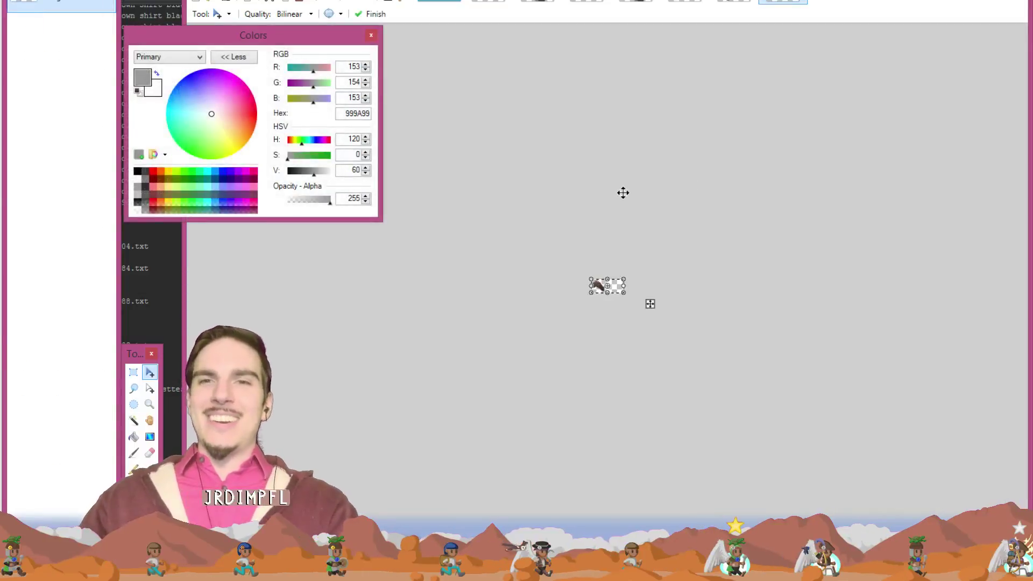
- Save the new image under the suggested name Untitled.png in the chain_boots_arttest folder with the default PNG settings
{"action": "key", "text": "ctrl+s"}
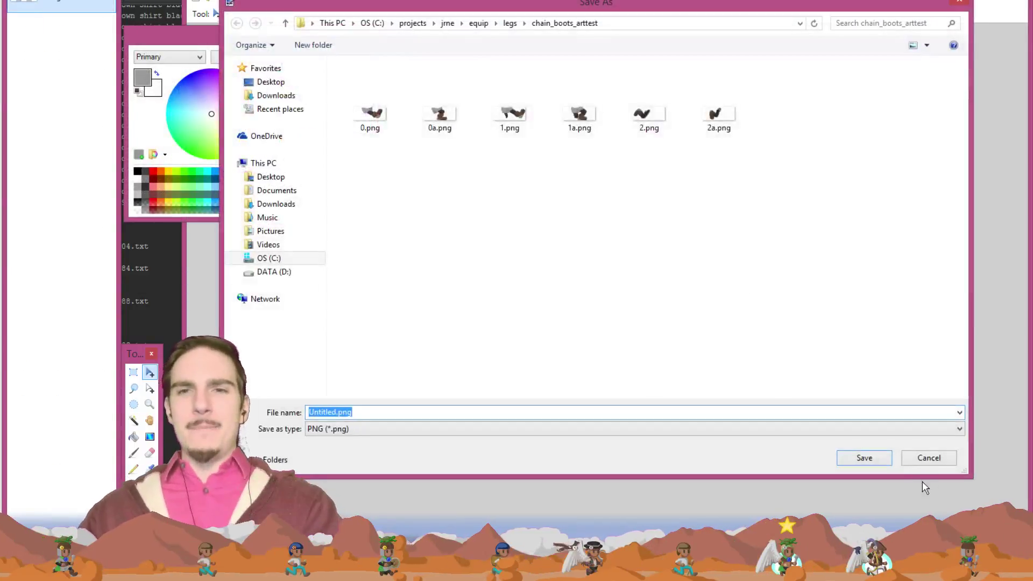
{"action": "left_click", "coordinate": [865, 458]}
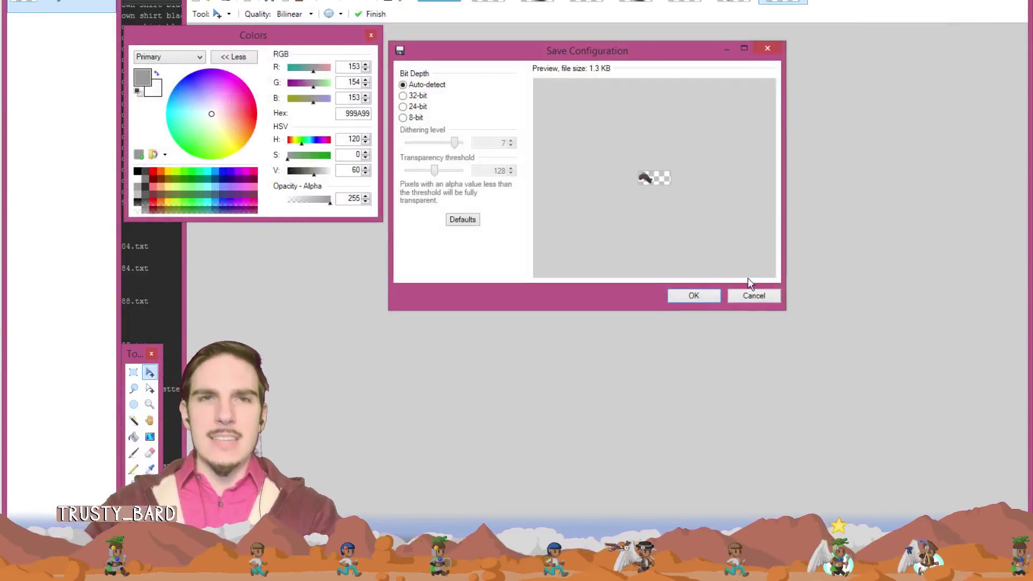
{"action": "left_click", "coordinate": [682, 293]}
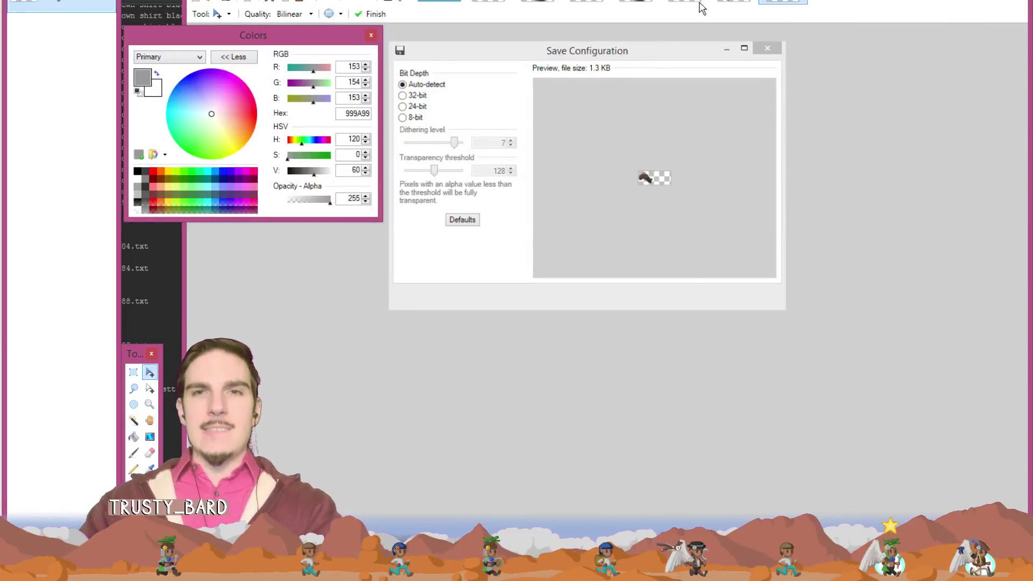
- Return to the character image and place the selected area of the LEGS 3a layer in a new 50 by 21 pixel image
{"action": "left_click", "coordinate": [439, 2]}
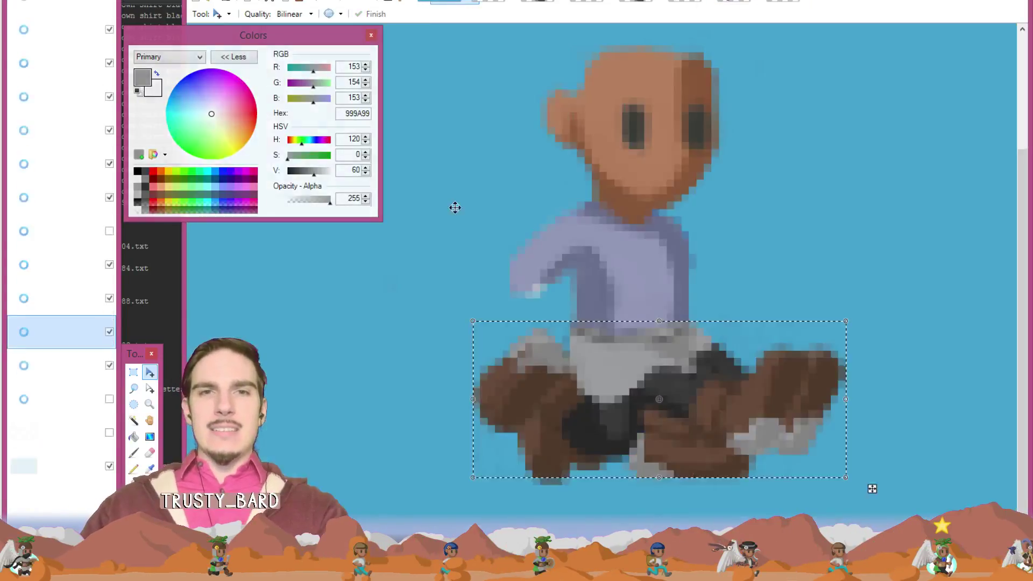
{"action": "left_click", "coordinate": [79, 366]}
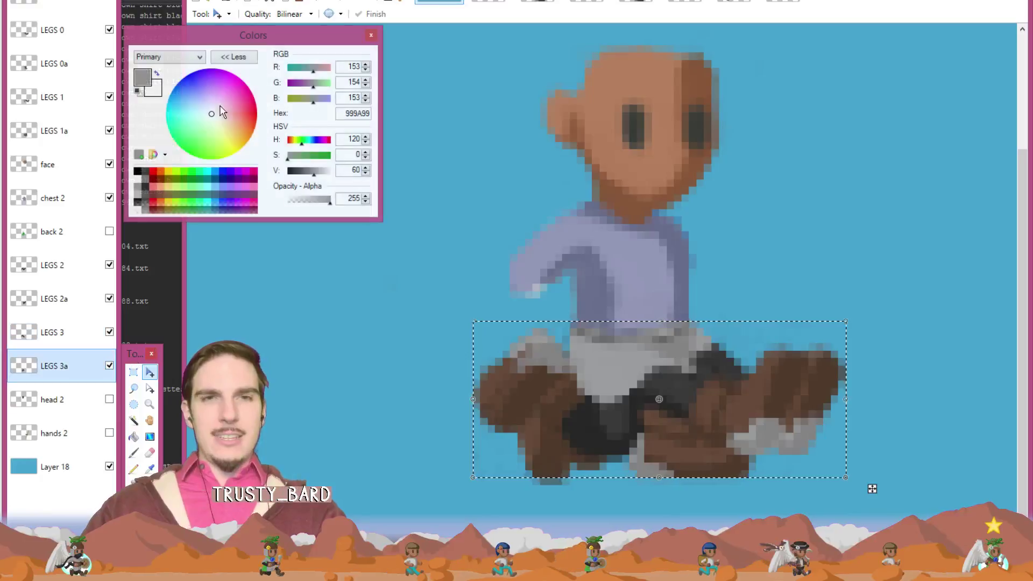
{"action": "left_click", "coordinate": [199, 1]}
{"action": "left_click", "coordinate": [226, 2]}
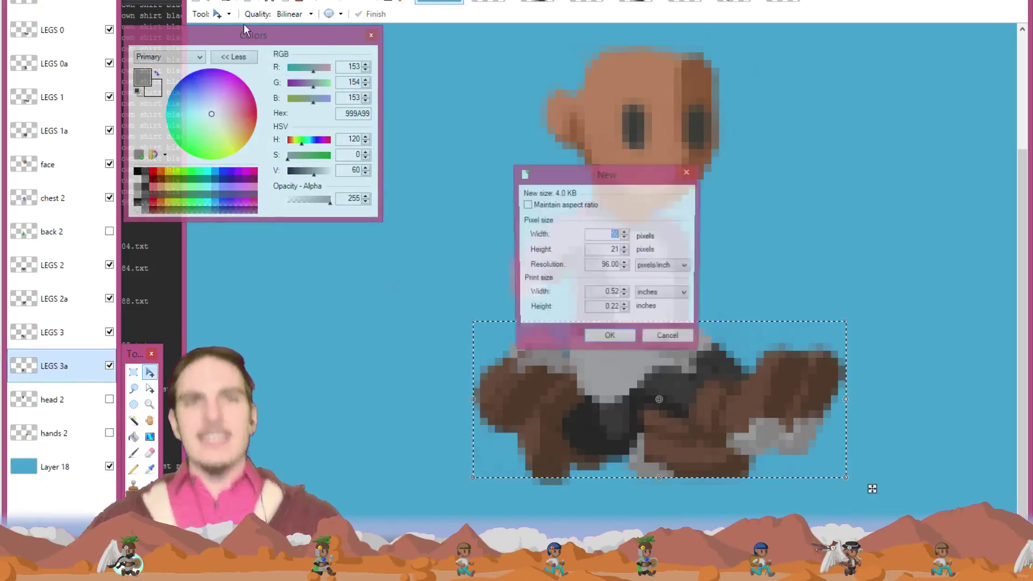
{"action": "left_click", "coordinate": [606, 339]}
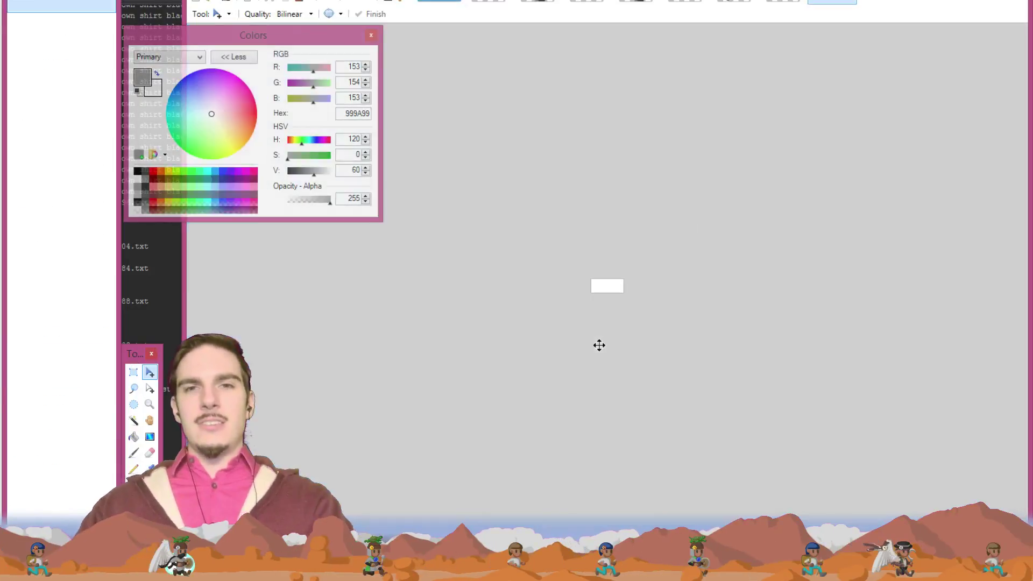
{"action": "key", "text": "ctrl+v"}
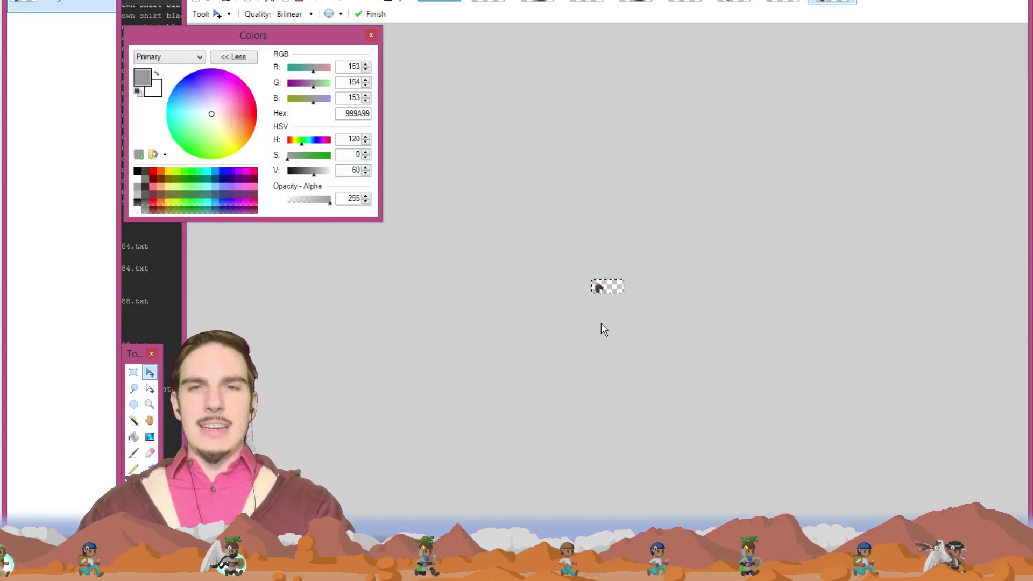
- Start saving the new image, decline replacing Untitled.png, and rename that existing file in the chain_boots_arttest folder to 3.png
{"action": "key", "text": "ctrl+s"}
{"action": "left_click", "coordinate": [877, 458]}
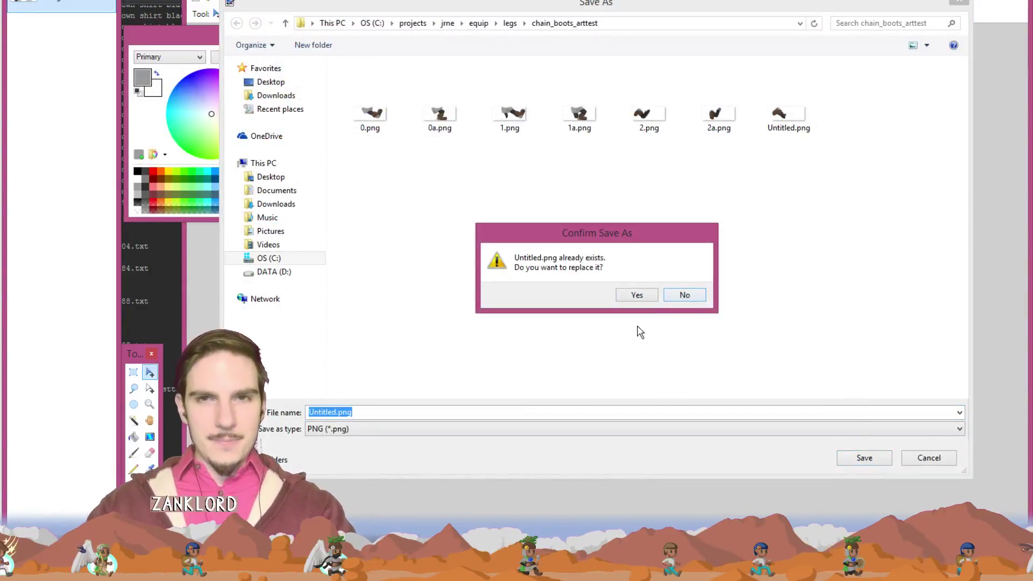
{"action": "left_click", "coordinate": [685, 297]}
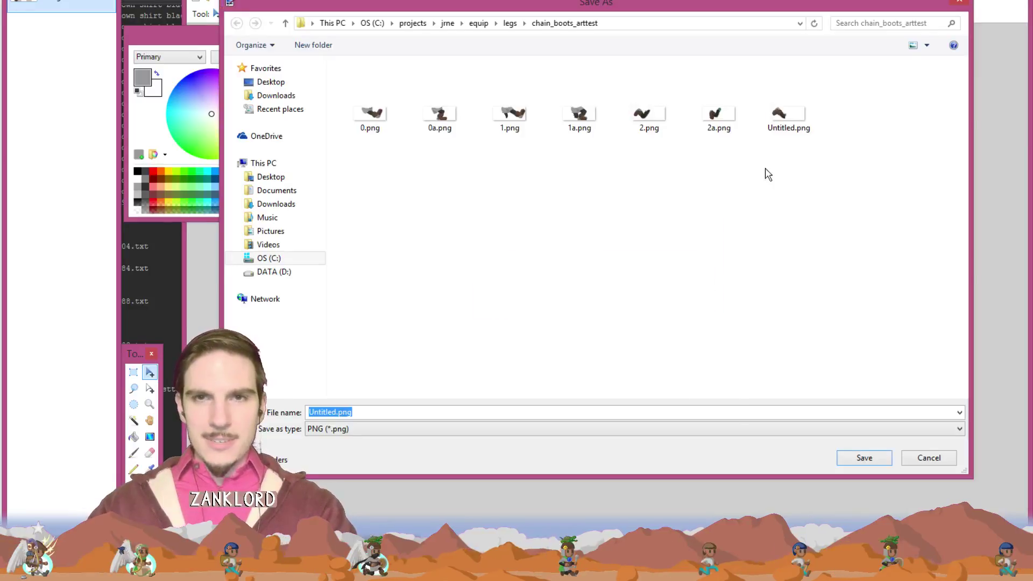
{"action": "left_click", "coordinate": [790, 133]}
{"action": "left_click", "coordinate": [788, 130]}
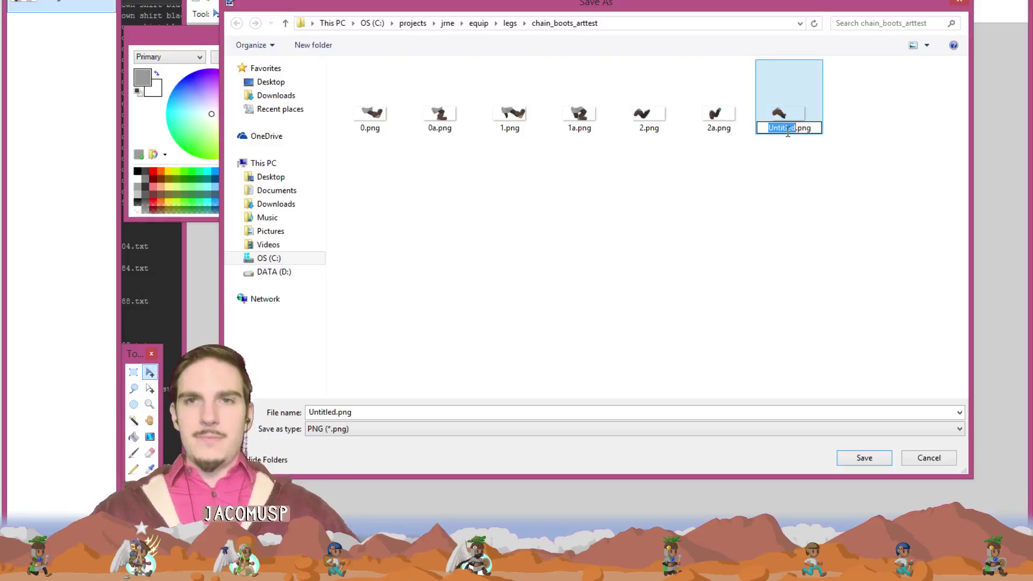
{"action": "type", "text": "3"}
{"action": "key", "text": "Return"}
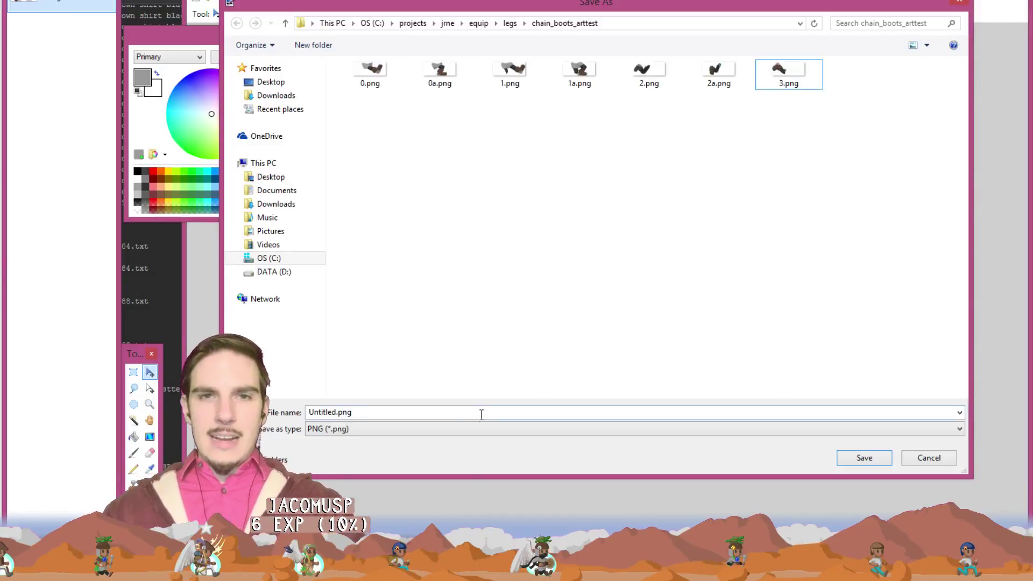
- Save the new image as 3a.png with the default PNG settings and return to the character image
{"action": "left_click", "coordinate": [452, 414]}
{"action": "type", "text": "3"}
{"action": "key", "text": "Return"}
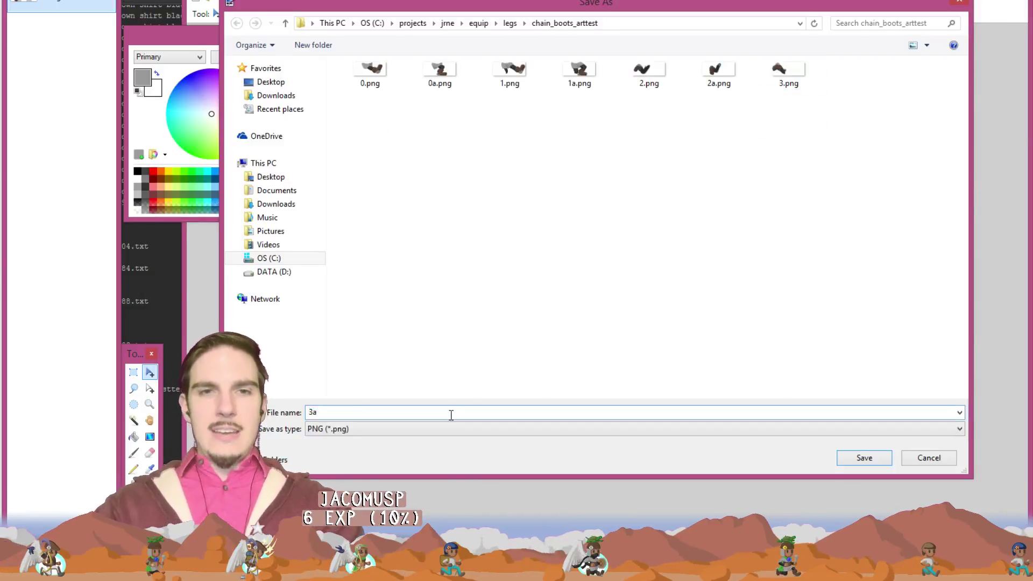
{"action": "left_click", "coordinate": [685, 301]}
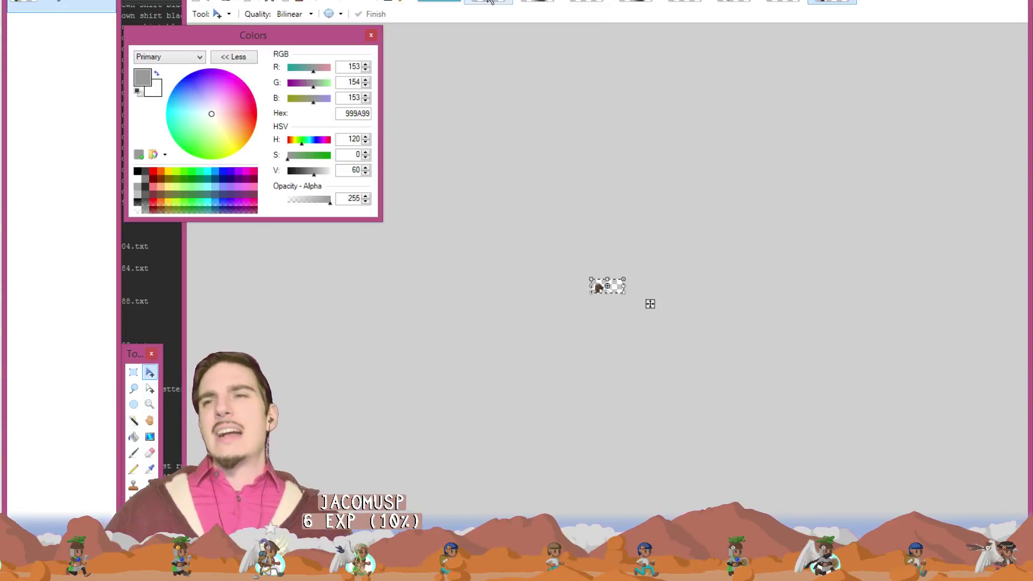
{"action": "left_click", "coordinate": [462, 2]}
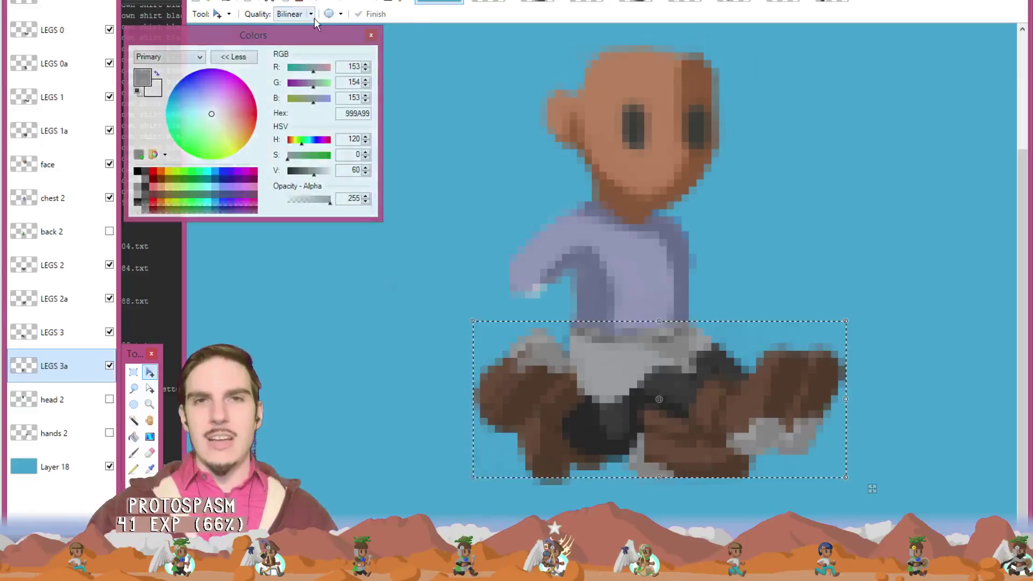
- Switch to Notepad++ and replace every black_and_skirt_arttest entry in order_arttest.txt with chain_boots_arttest, then save the file
{"action": "key", "text": "alt+Tab"}
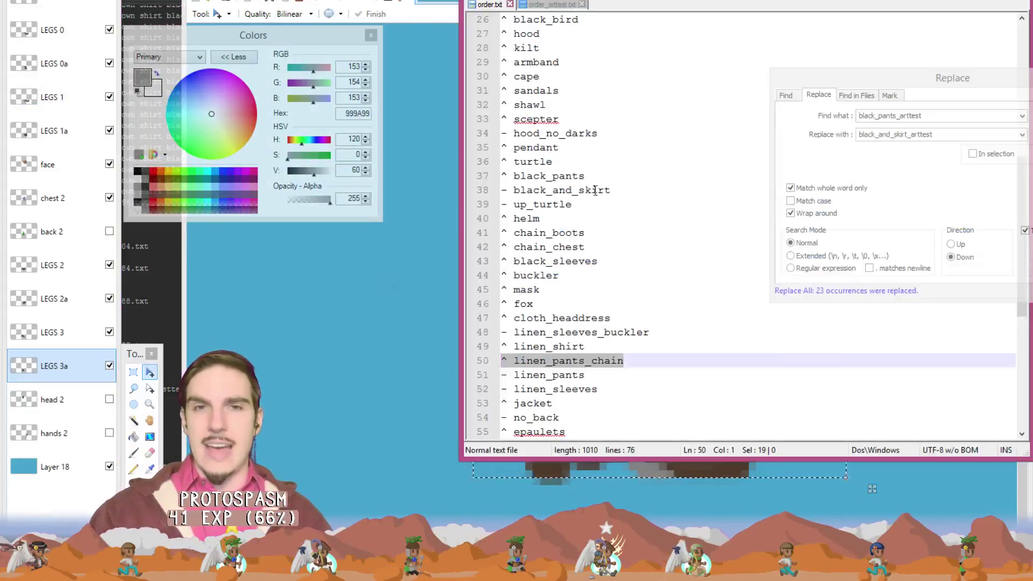
{"action": "left_click", "coordinate": [555, 4]}
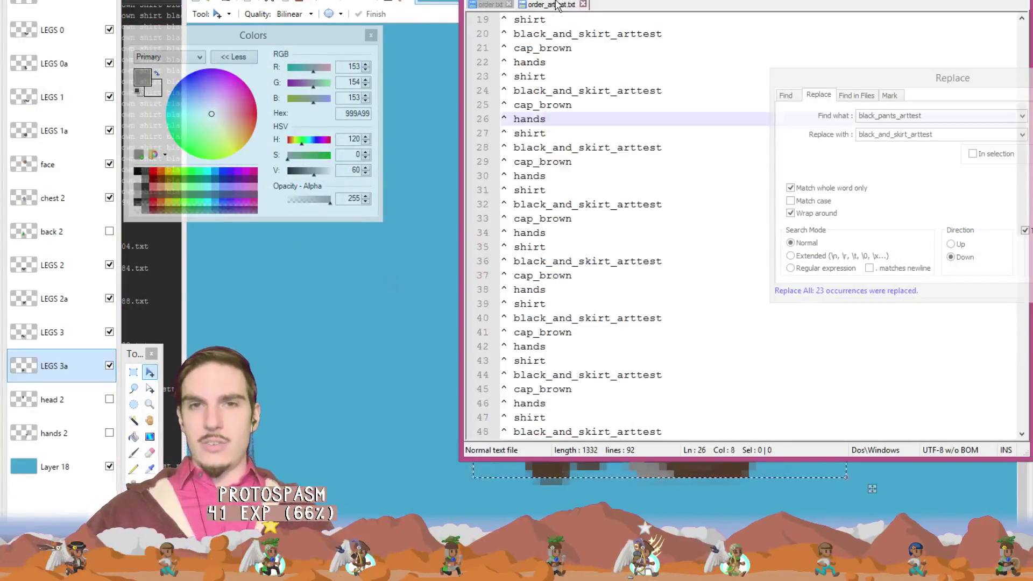
{"action": "double_click", "coordinate": [572, 89]}
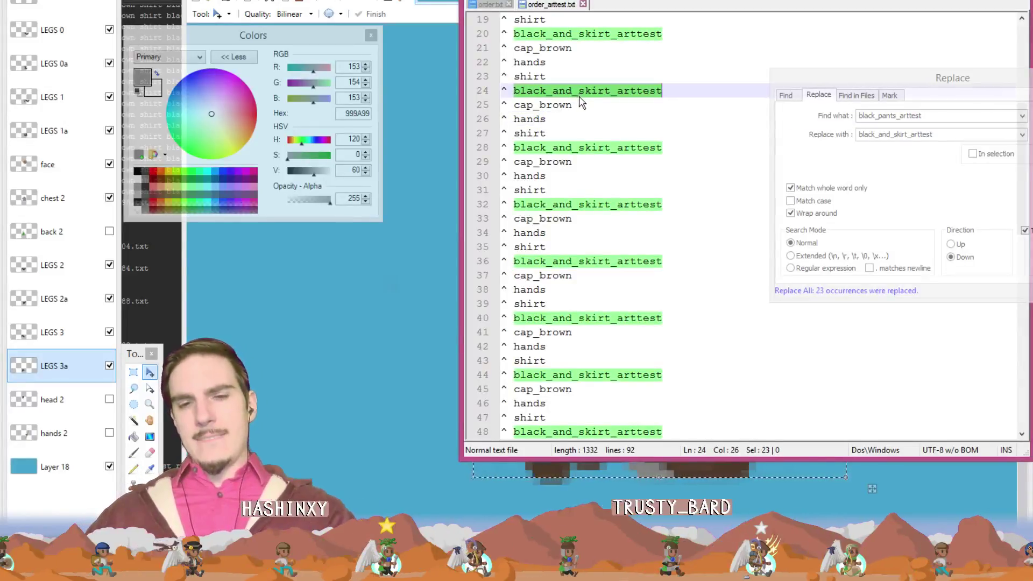
{"action": "key", "text": "ctrl+h"}
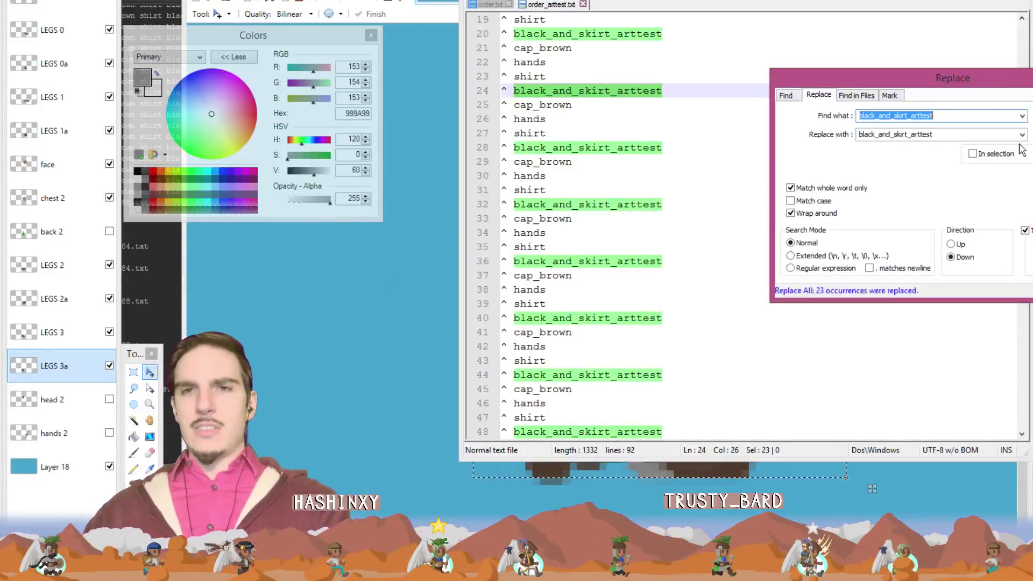
{"action": "double_click", "coordinate": [904, 134]}
{"action": "left_click_drag", "start_coordinate": [908, 135], "coordinate": [834, 141]}
{"action": "type", "text": "chain_boots"}
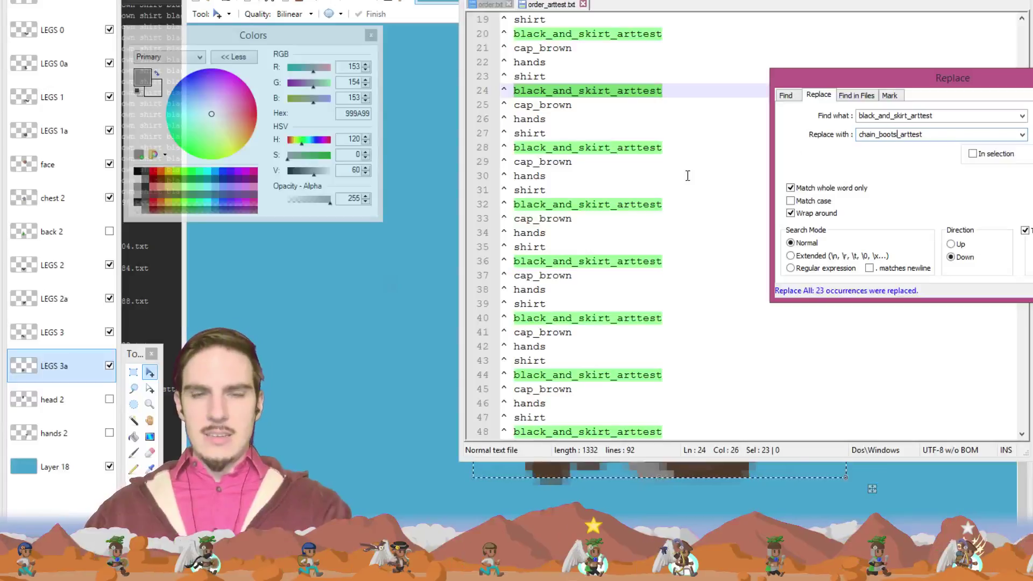
{"action": "key", "text": "alt+a"}
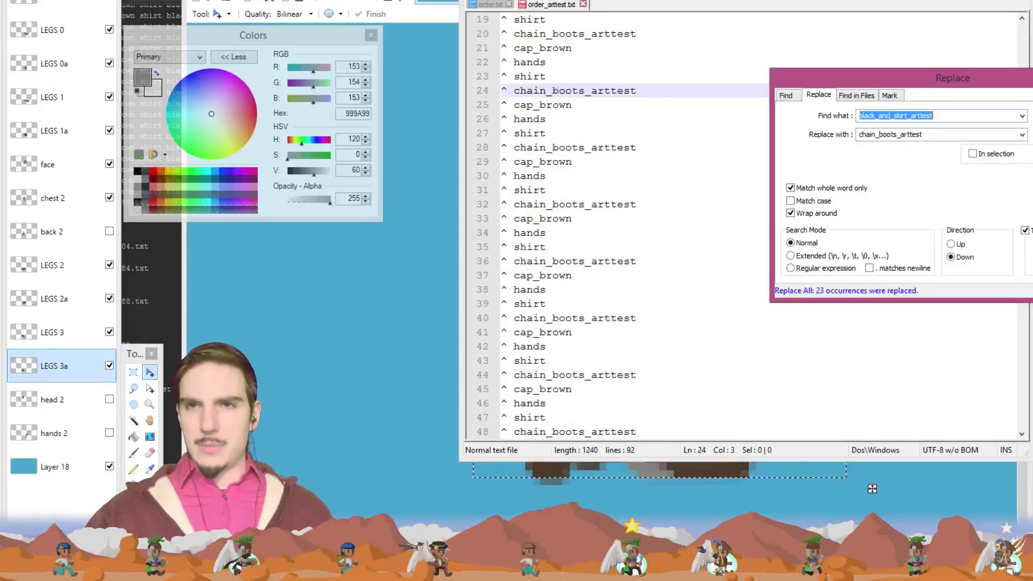
{"action": "left_click", "coordinate": [701, 162]}
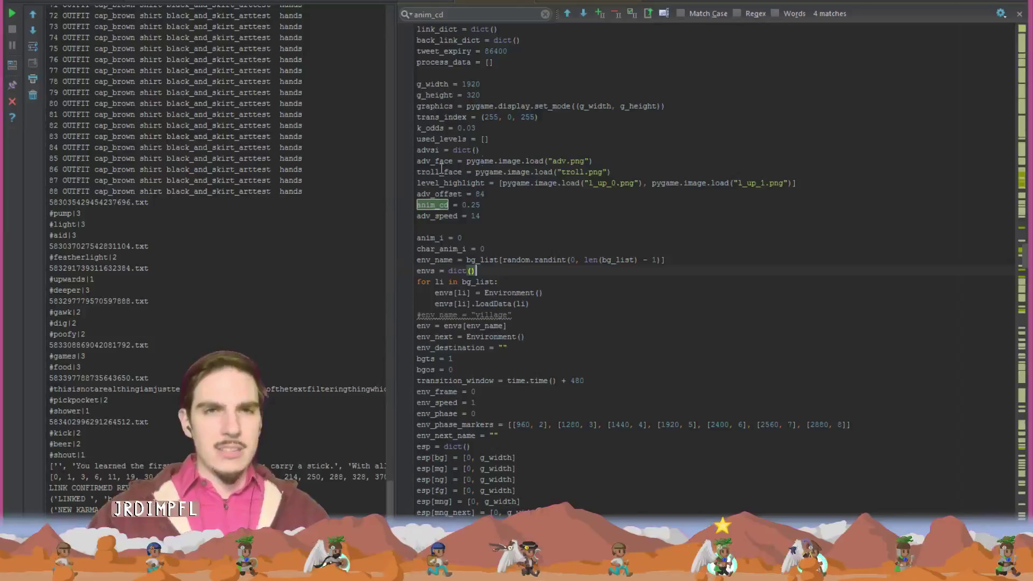
- Switch to PyCharm, run the game script to test the new leg art, and reposition the pygame window
{"action": "right_click", "coordinate": [491, 1]}
{"action": "left_click", "coordinate": [550, 271]}
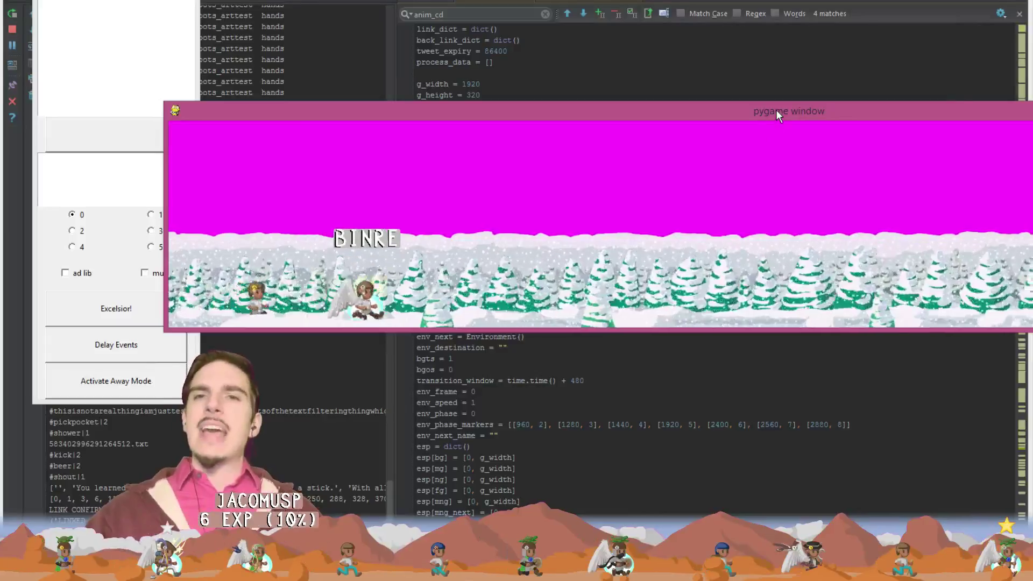
{"action": "left_click_drag", "start_coordinate": [776, 110], "coordinate": [669, 92]}
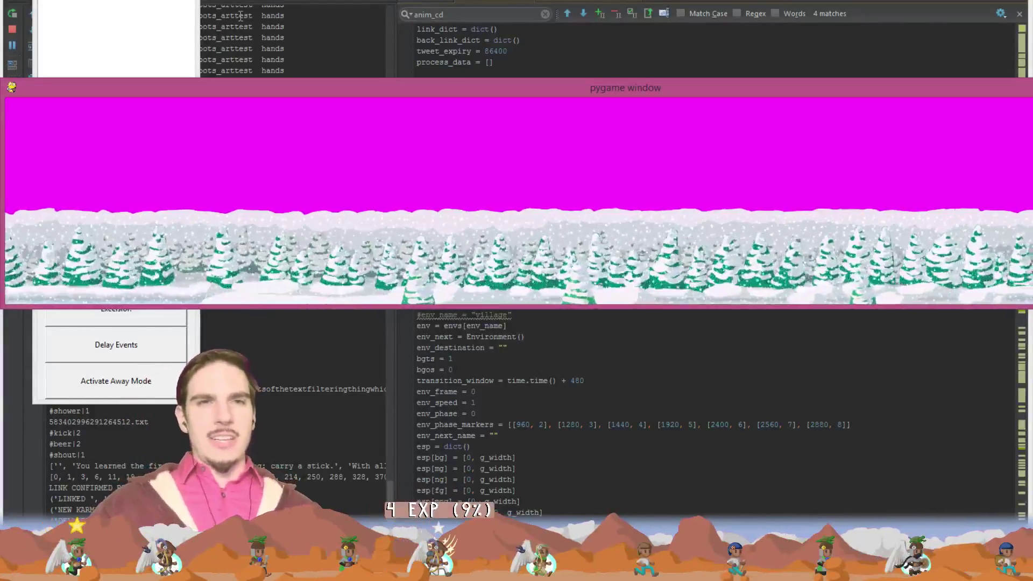
- Submit the command "!goto mountains" in the game's control window and bring the pygame window back to the front
{"action": "left_click", "coordinate": [179, 44]}
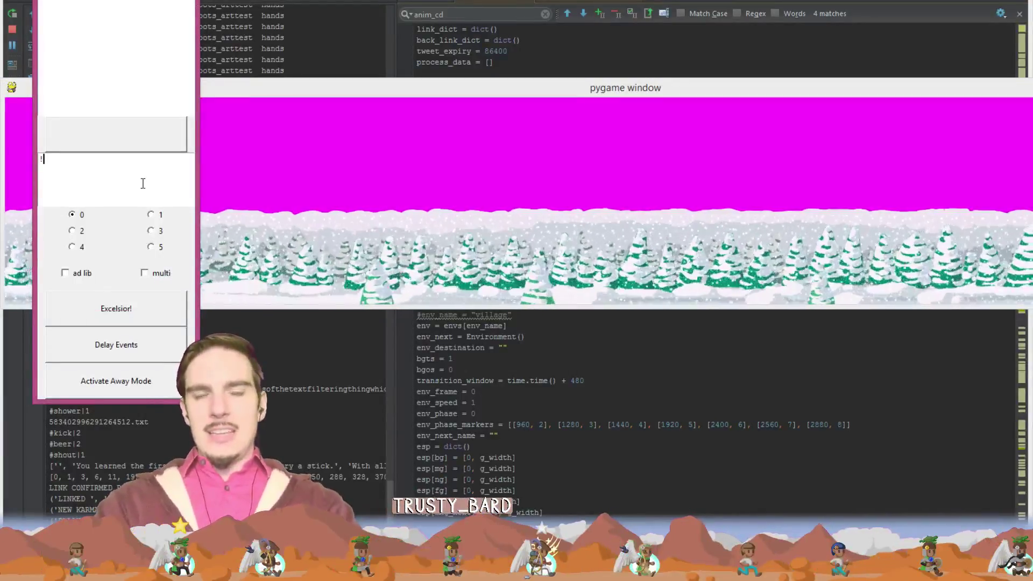
{"action": "type", "text": "goto mountains"}
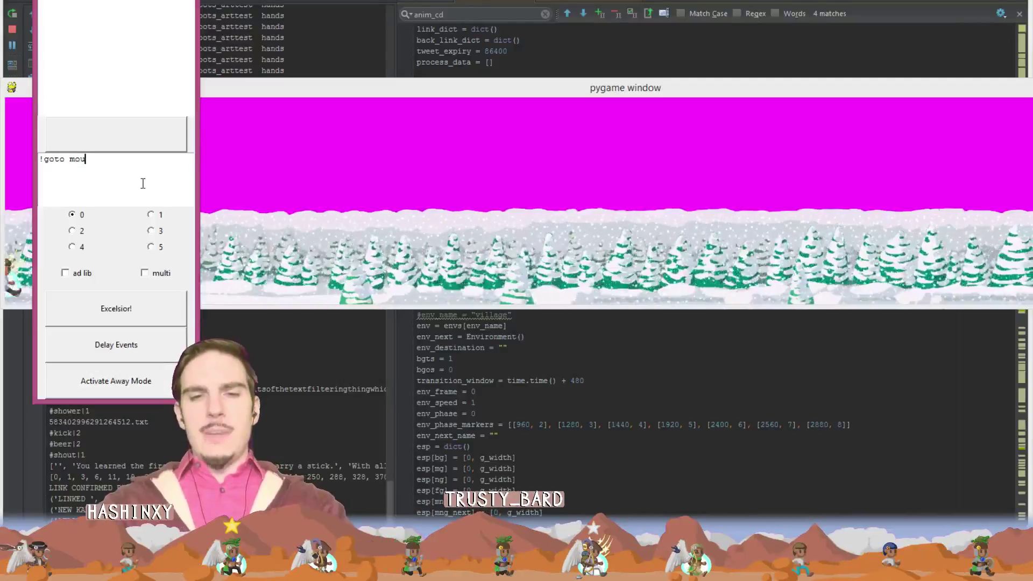
{"action": "left_click", "coordinate": [119, 316]}
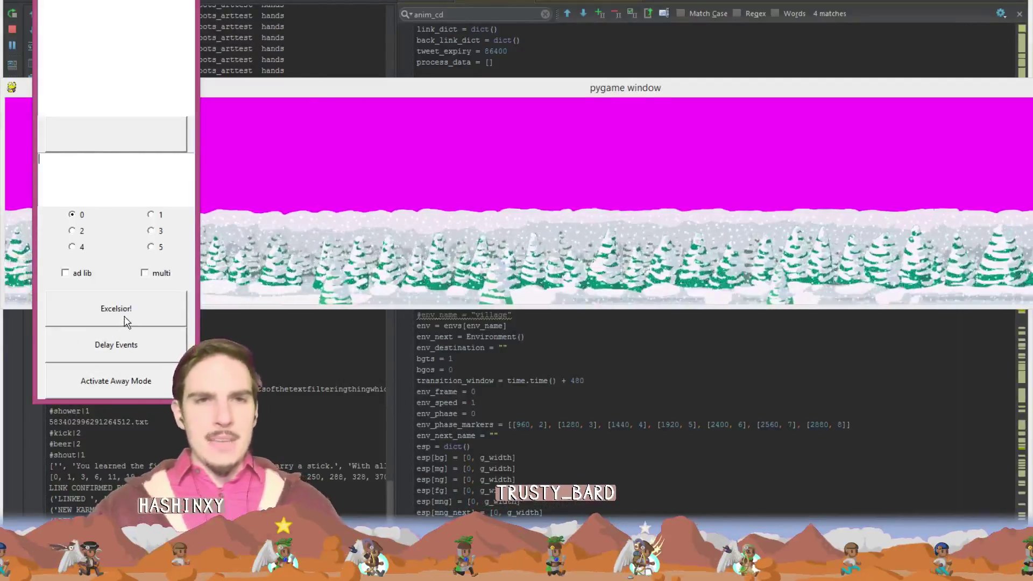
{"action": "left_click", "coordinate": [390, 94]}
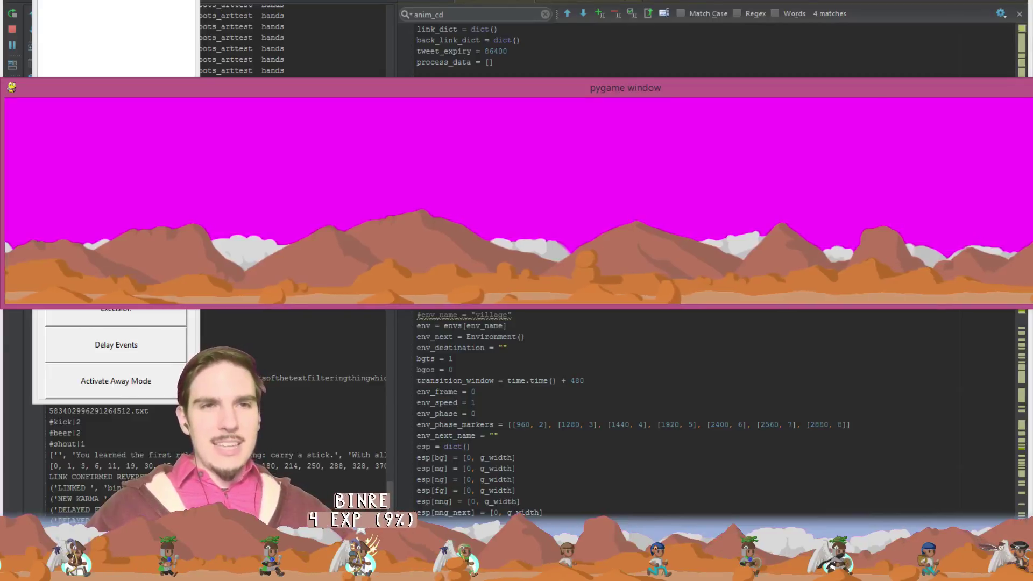
- In Open Broadcaster Software, enable a black color key for the Monitor Capture source and accept its settings
{"action": "key", "text": "alt+Tab"}
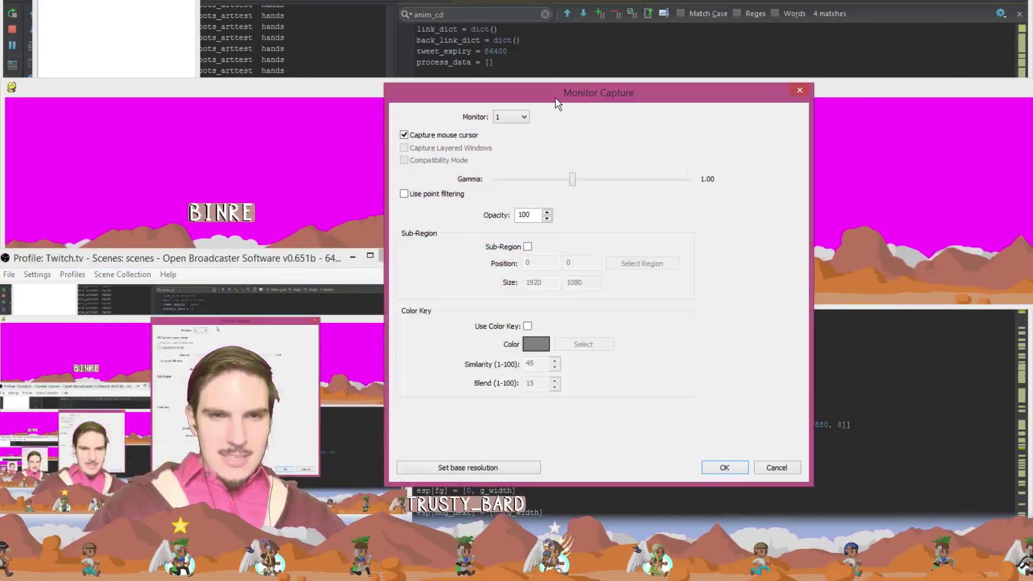
{"action": "left_click_drag", "start_coordinate": [556, 95], "coordinate": [740, 86]}
{"action": "left_click", "coordinate": [706, 315]}
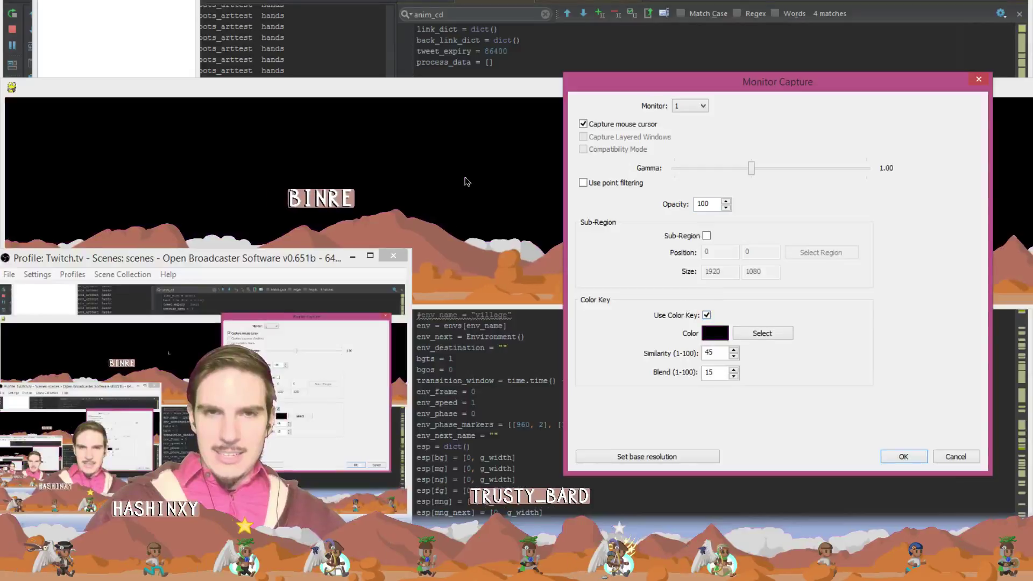
{"action": "left_click", "coordinate": [912, 456]}
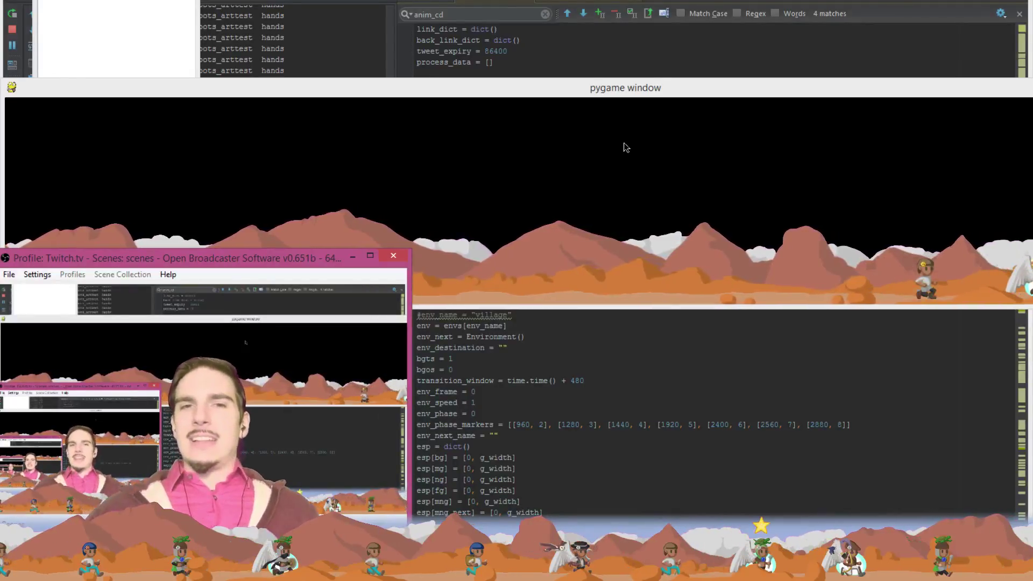
- Stop the running script, switch to Paint.NET, and close the leftover exported leg images so only the character image stays open
{"action": "left_click", "coordinate": [380, 41]}
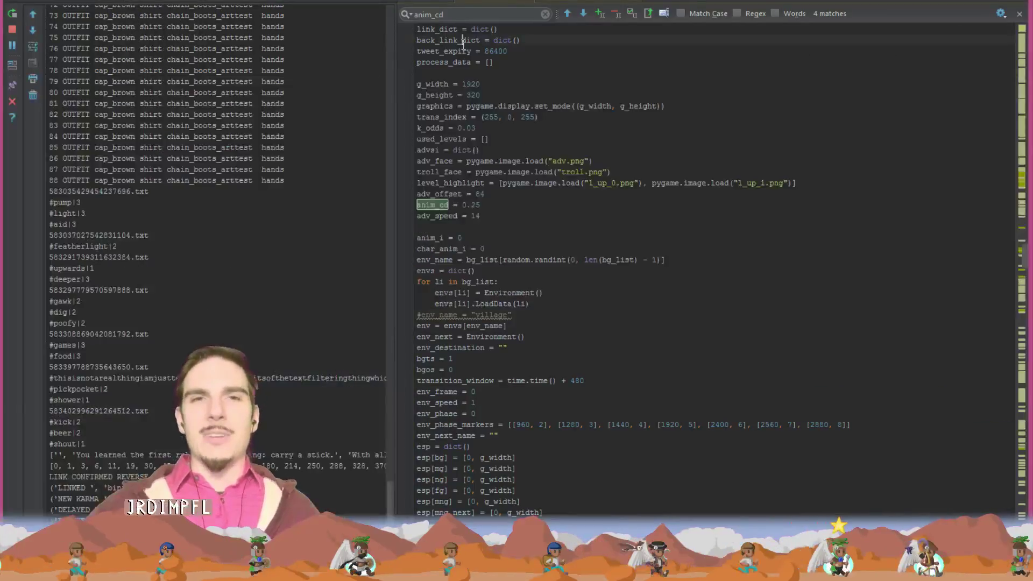
{"action": "left_click", "coordinate": [15, 27]}
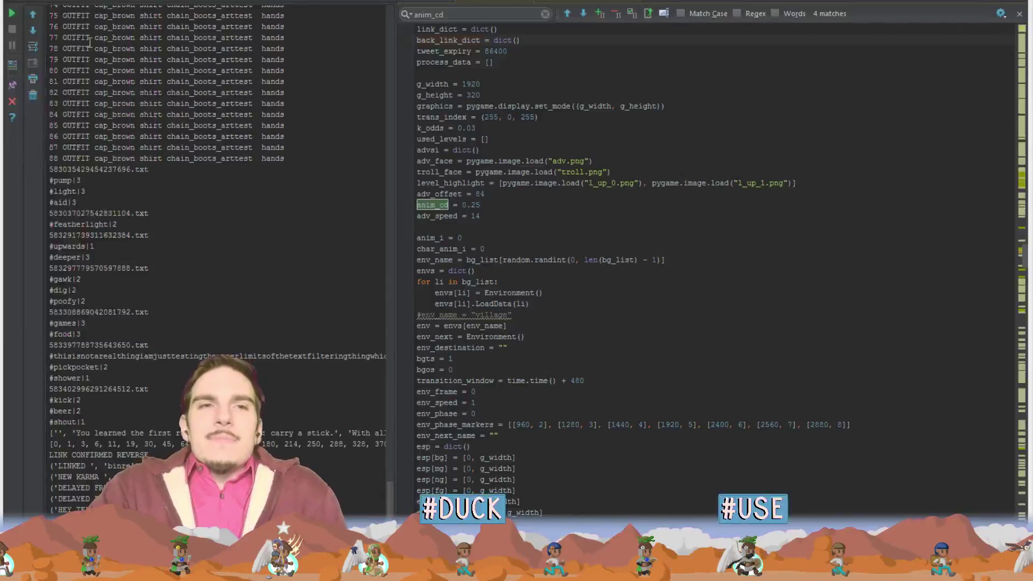
{"action": "key", "text": "alt+Tab"}
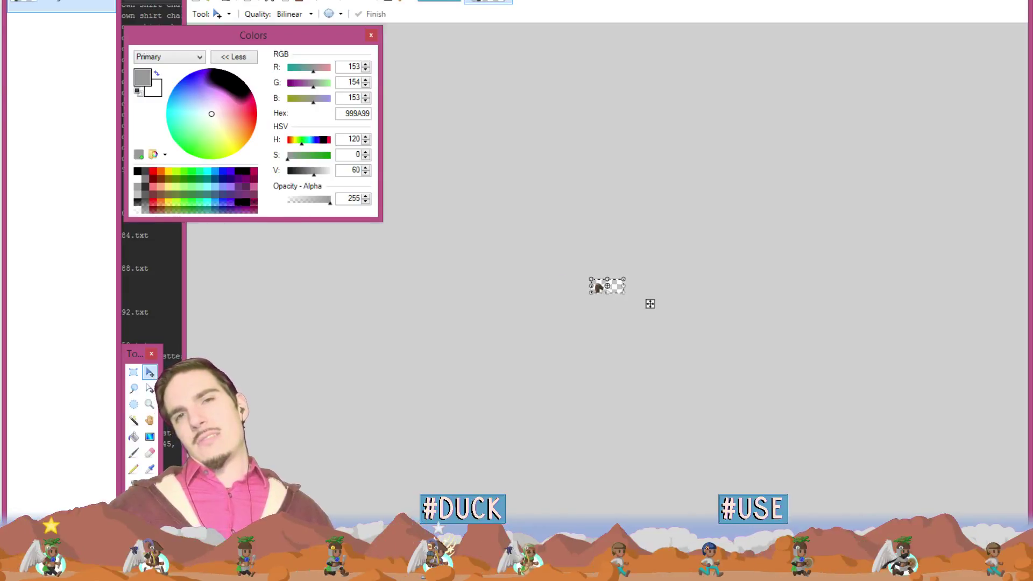
{"action": "left_click_drag", "start_coordinate": [650, 304], "coordinate": [872, 489]}
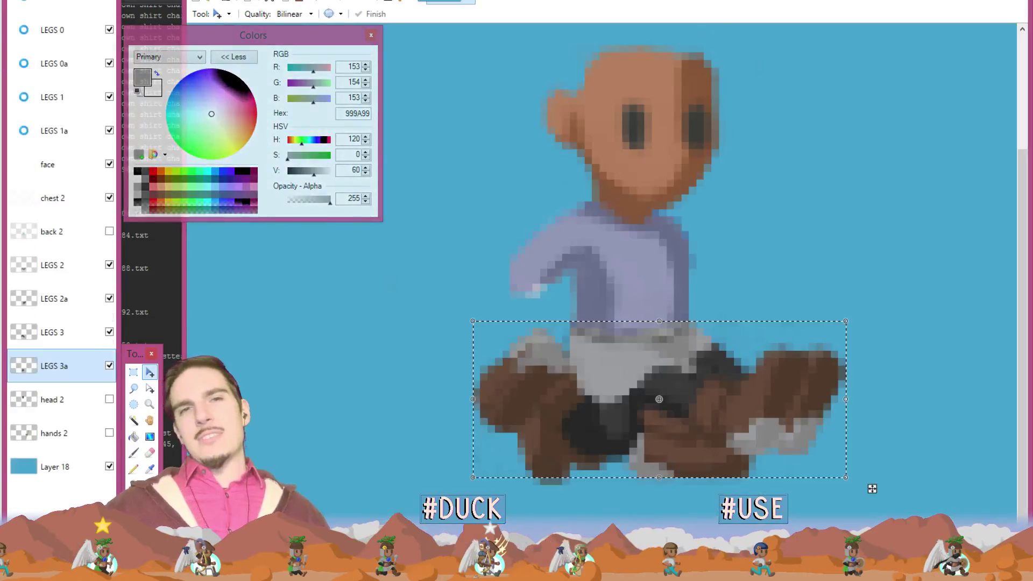
- Open 0.png, 1.png, 2.png and 3.png together from the linen_pants_chain folder inside the legs folder
{"action": "left_click", "coordinate": [202, 1]}
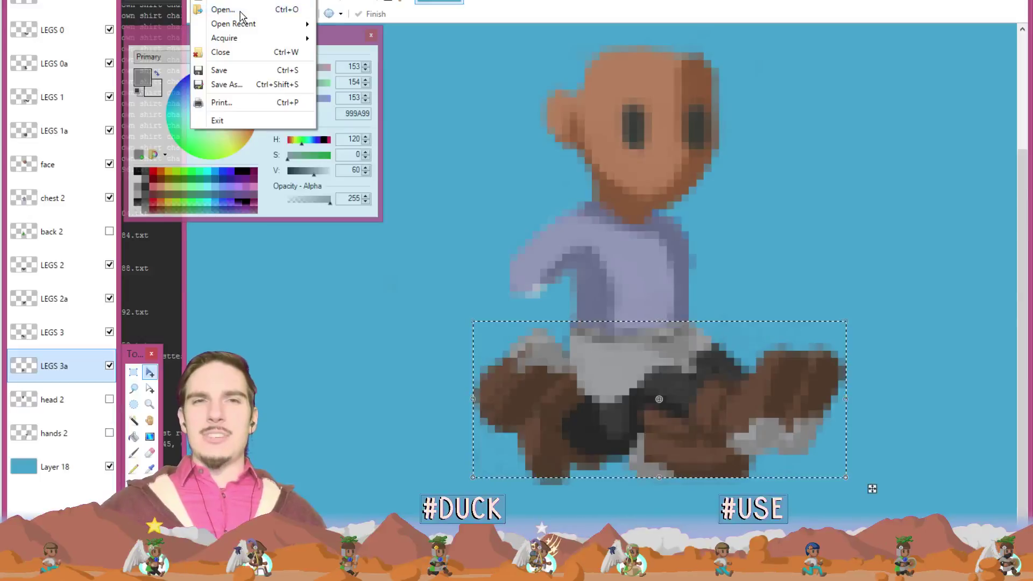
{"action": "left_click", "coordinate": [240, 11]}
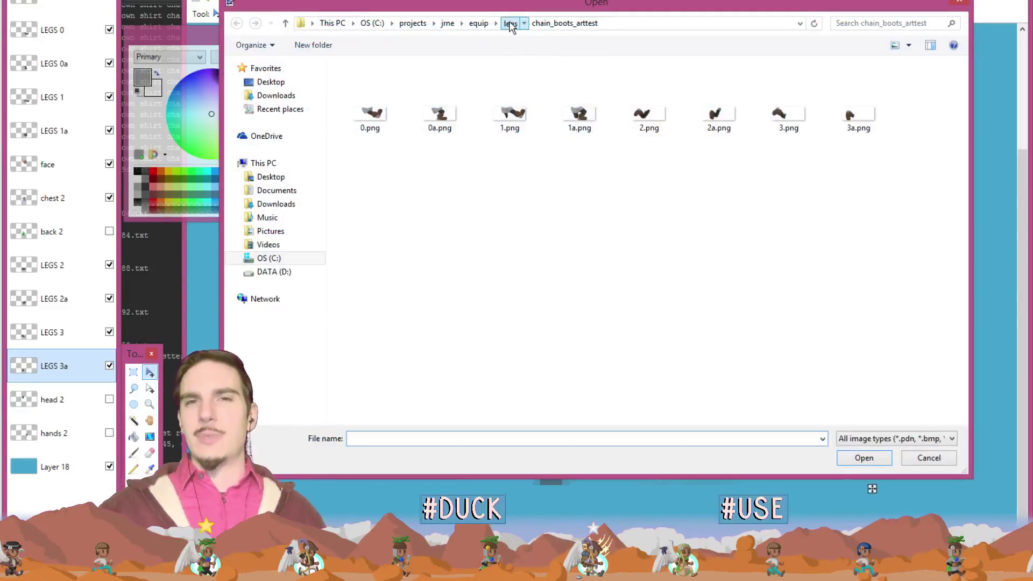
{"action": "left_click", "coordinate": [510, 23]}
{"action": "left_click", "coordinate": [418, 223]}
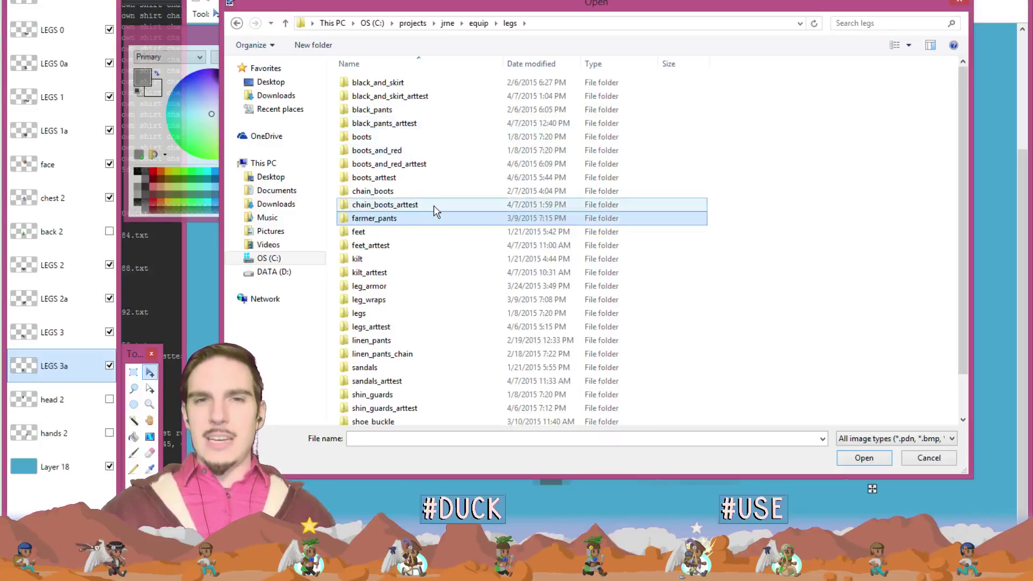
{"action": "scroll", "coordinate": [433, 208], "scroll_direction": "down", "scroll_amount": 1}
{"action": "left_click", "coordinate": [438, 311]}
{"action": "double_click", "coordinate": [438, 316]}
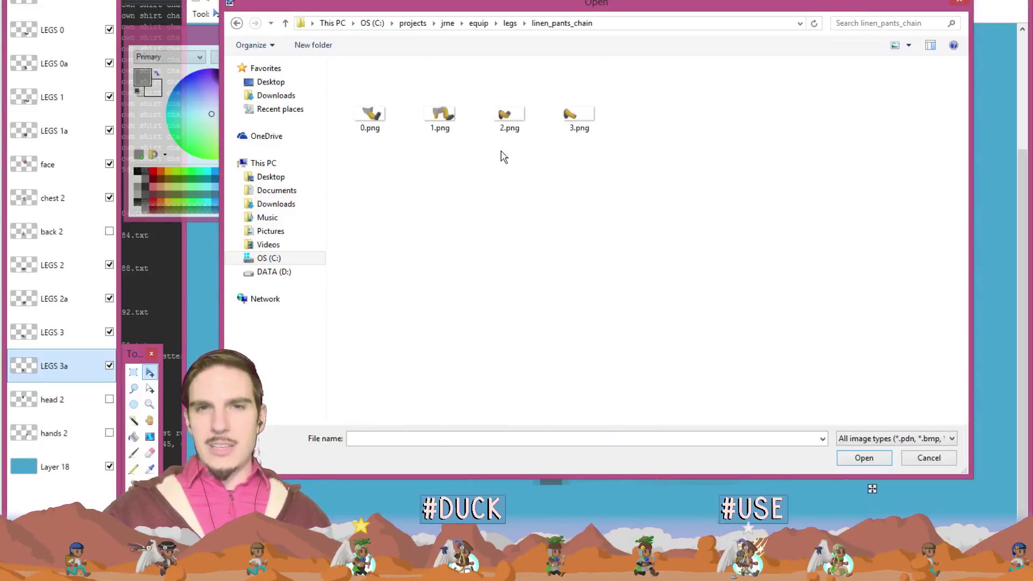
{"action": "left_click_drag", "start_coordinate": [655, 160], "coordinate": [339, 62]}
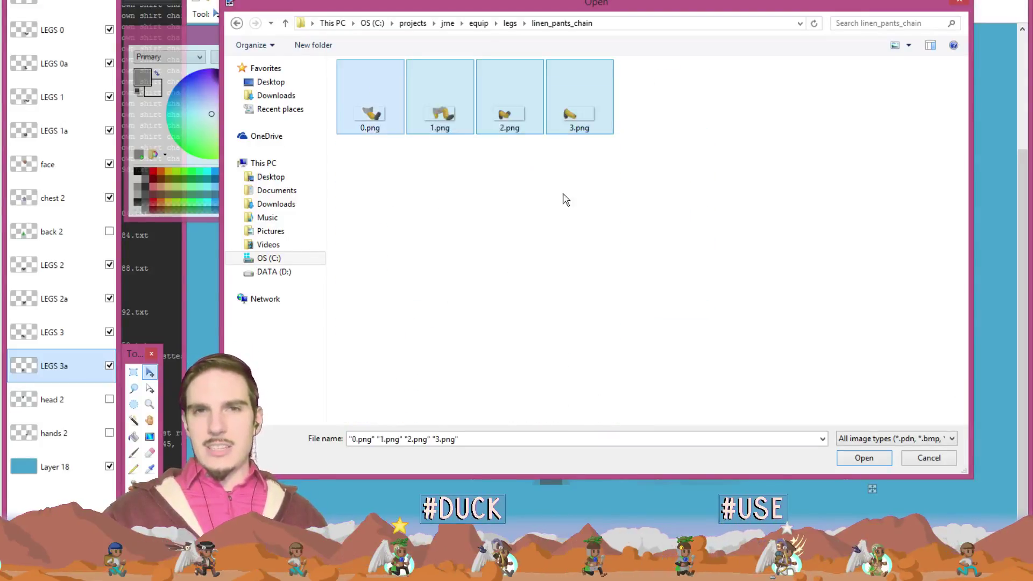
{"action": "left_click", "coordinate": [864, 458]}
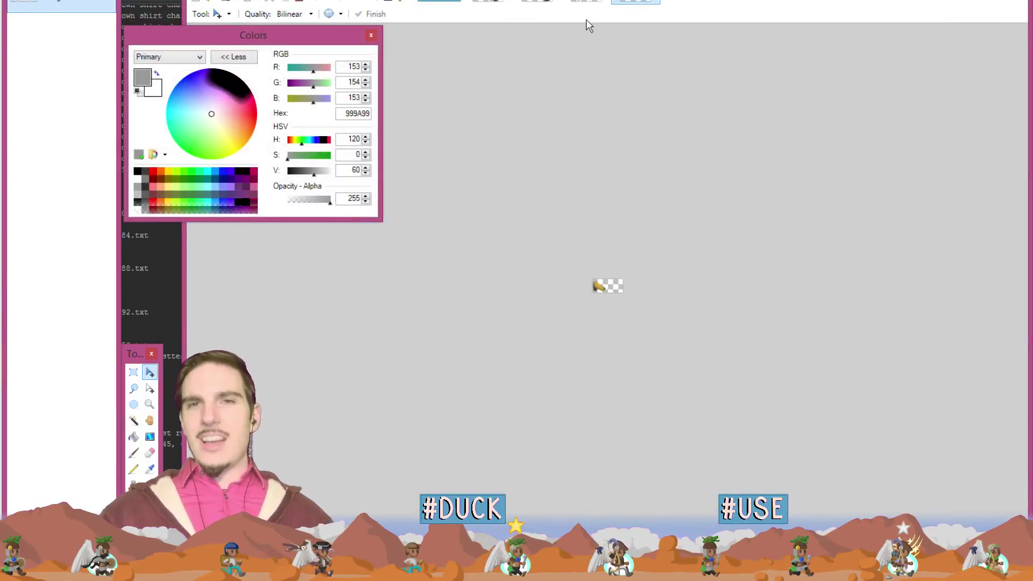
- Examine the opened linen_pants_chain leg images enlarged and return to the character image
{"action": "left_click", "coordinate": [540, 2]}
{"action": "scroll", "coordinate": [618, 194], "scroll_direction": "up", "scroll_amount": 8}
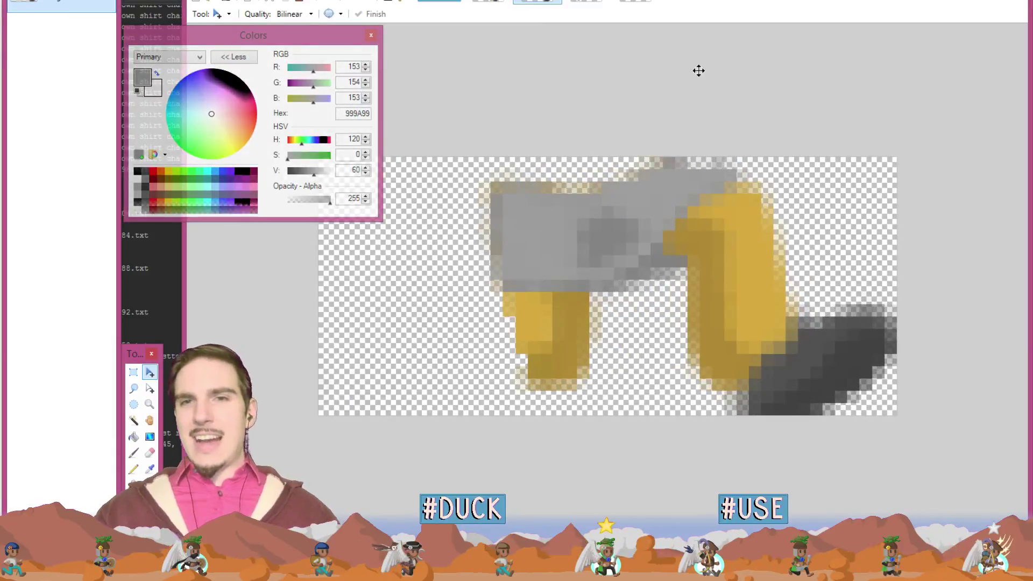
{"action": "left_click", "coordinate": [496, 2]}
{"action": "scroll", "coordinate": [607, 286], "scroll_direction": "up", "scroll_amount": 8}
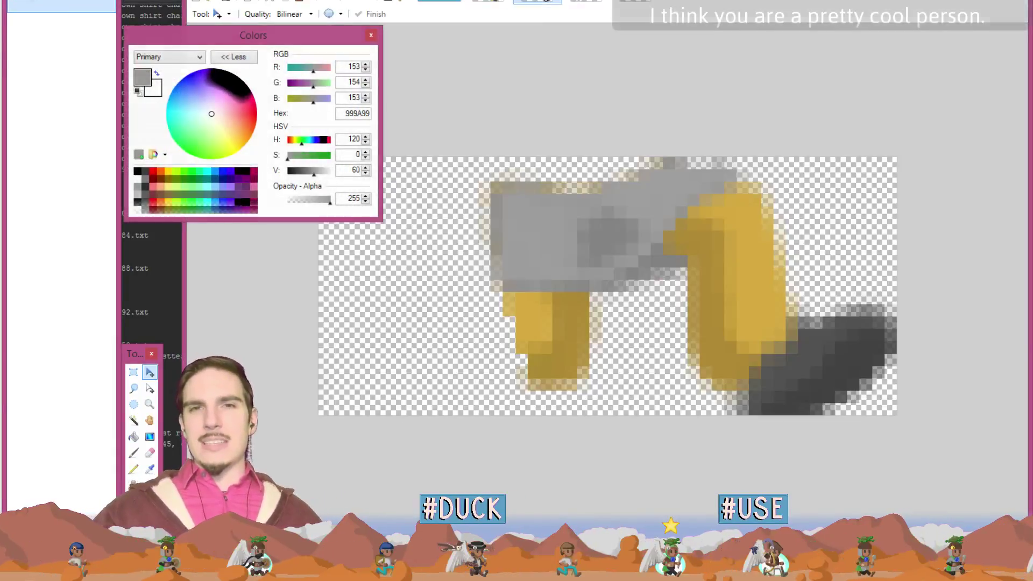
{"action": "left_click", "coordinate": [500, 2]}
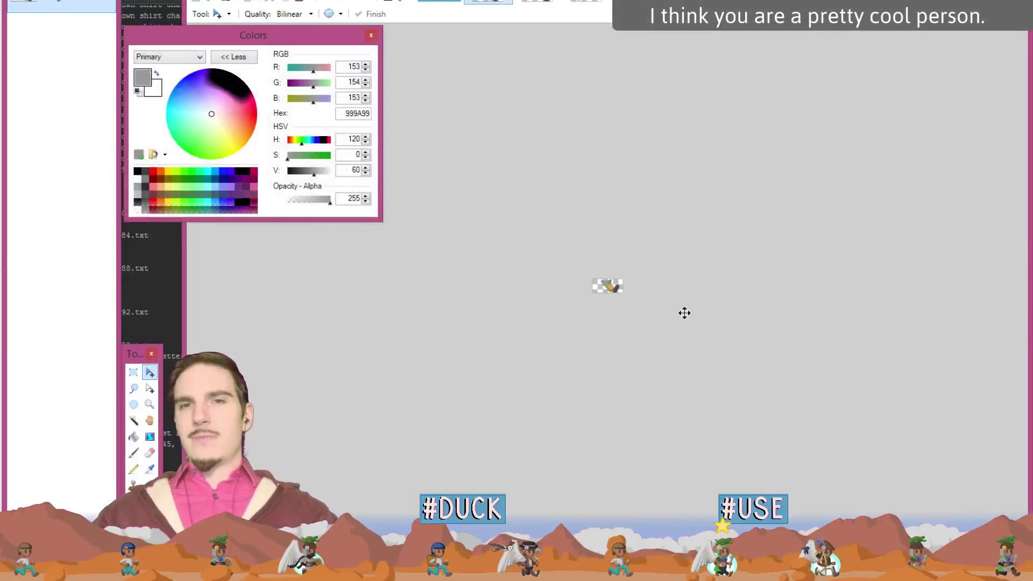
{"action": "scroll", "coordinate": [686, 309], "scroll_direction": "up", "scroll_amount": 6}
{"action": "scroll", "coordinate": [691, 309], "scroll_direction": "up", "scroll_amount": 1}
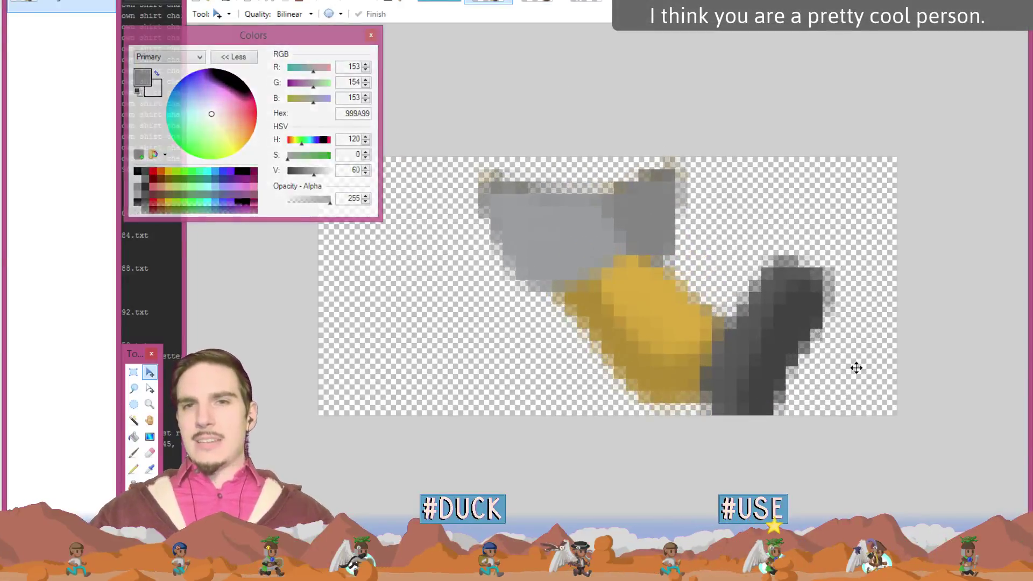
{"action": "left_click", "coordinate": [538, 2]}
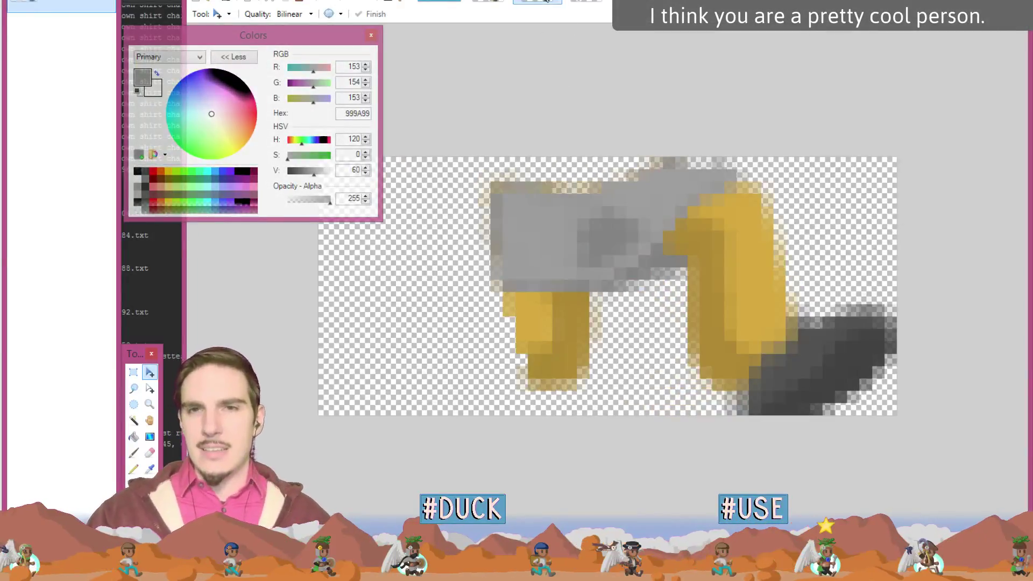
{"action": "left_click", "coordinate": [587, 2]}
{"action": "left_click", "coordinate": [439, 2]}
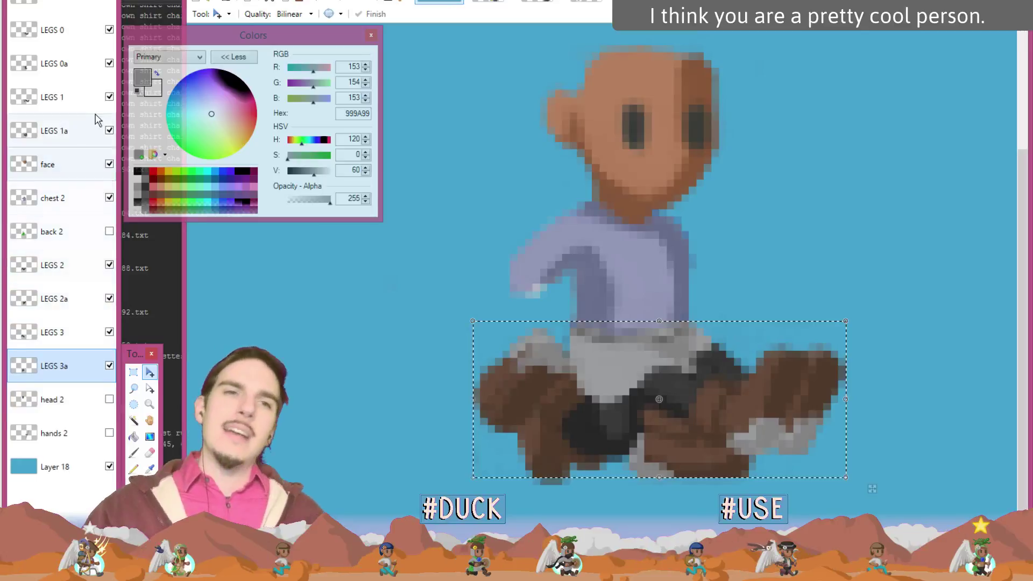
- Hide the LEGS 0a, LEGS 1 and LEGS 1a layers and make LEGS 2 the active layer
{"action": "left_click", "coordinate": [71, 33]}
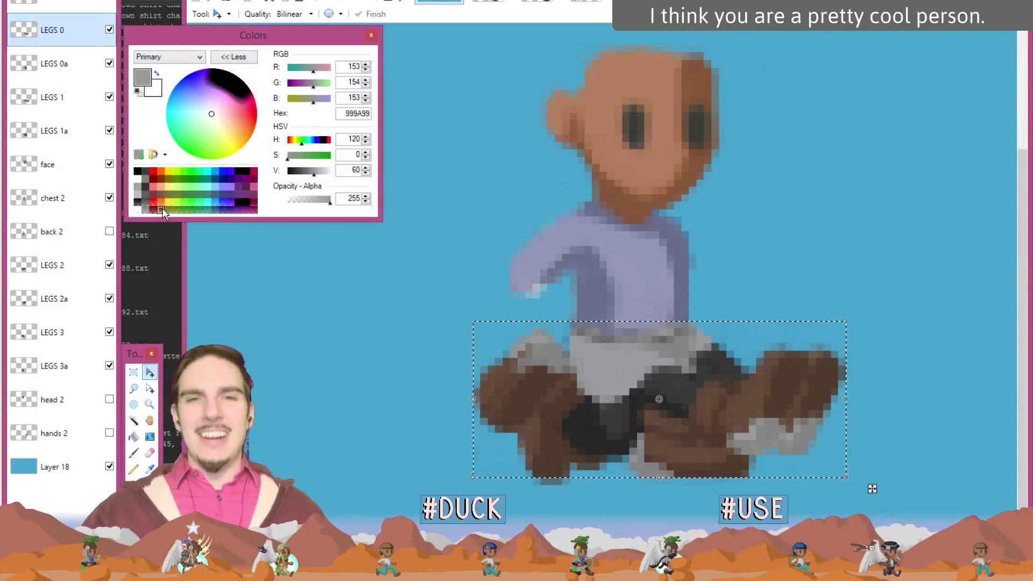
{"action": "left_click", "coordinate": [109, 64]}
{"action": "left_click", "coordinate": [109, 97]}
{"action": "left_click", "coordinate": [110, 130]}
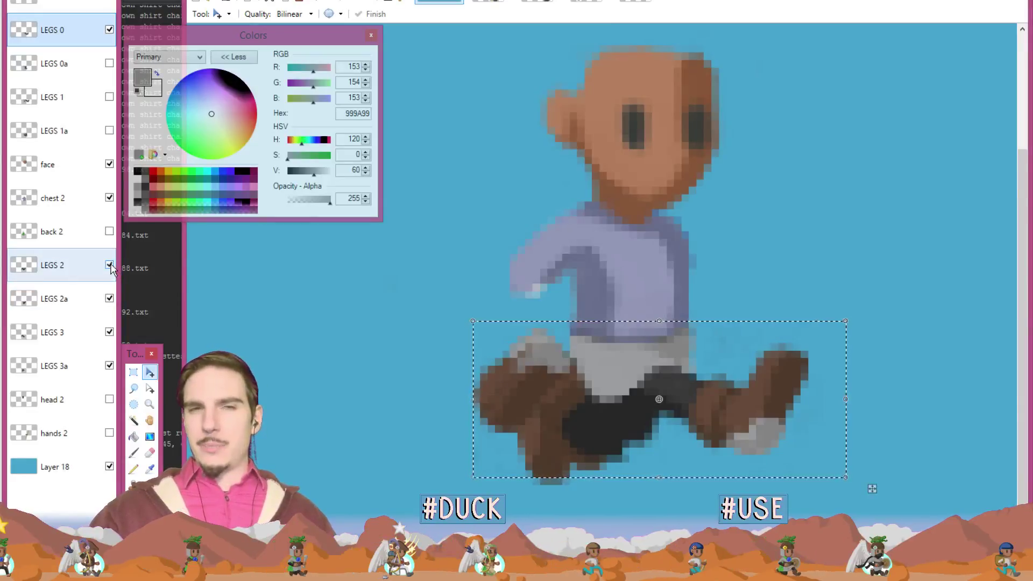
{"action": "left_click", "coordinate": [75, 270]}
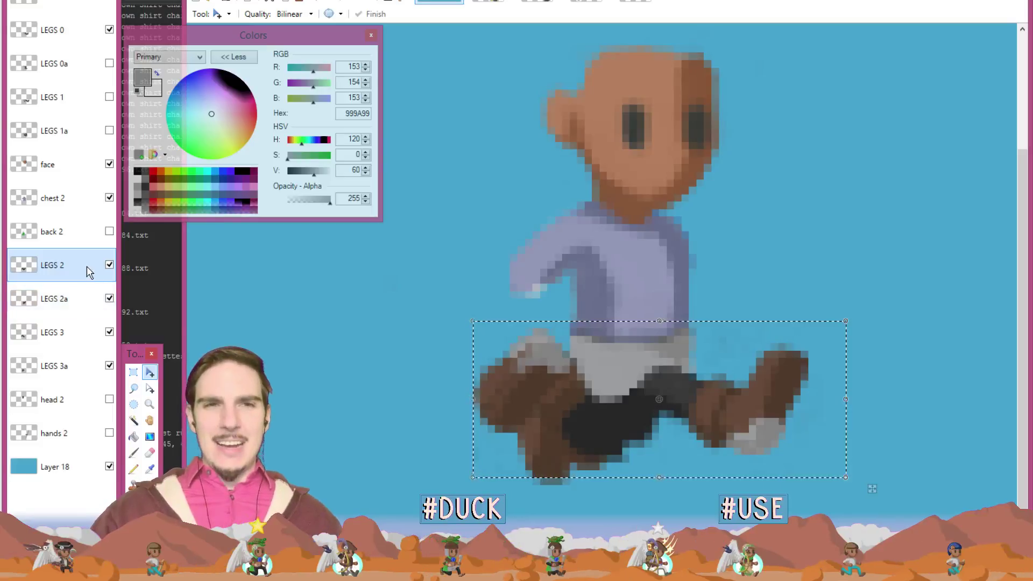
- Clear the chain boots artwork from the LEGS 2, LEGS 2a, LEGS 3 and LEGS 3a layers
{"action": "key", "text": "ctrl+d"}
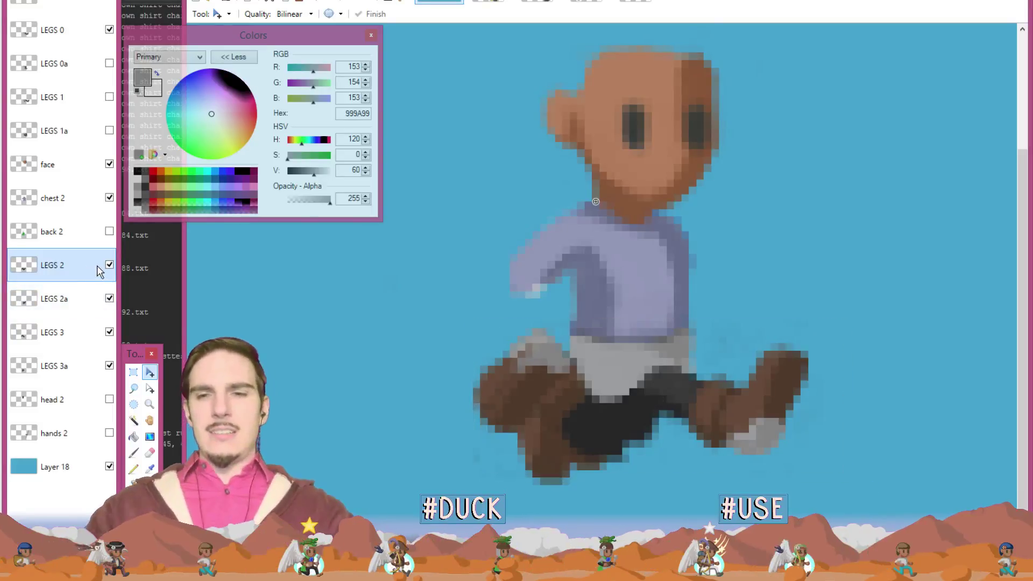
{"action": "left_click", "coordinate": [49, 293]}
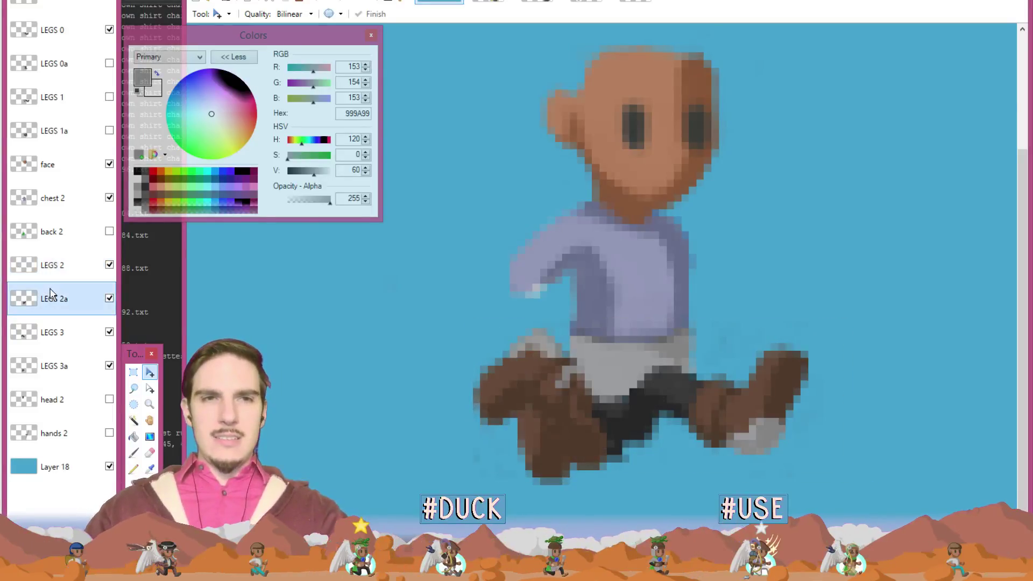
{"action": "left_click", "coordinate": [46, 332]}
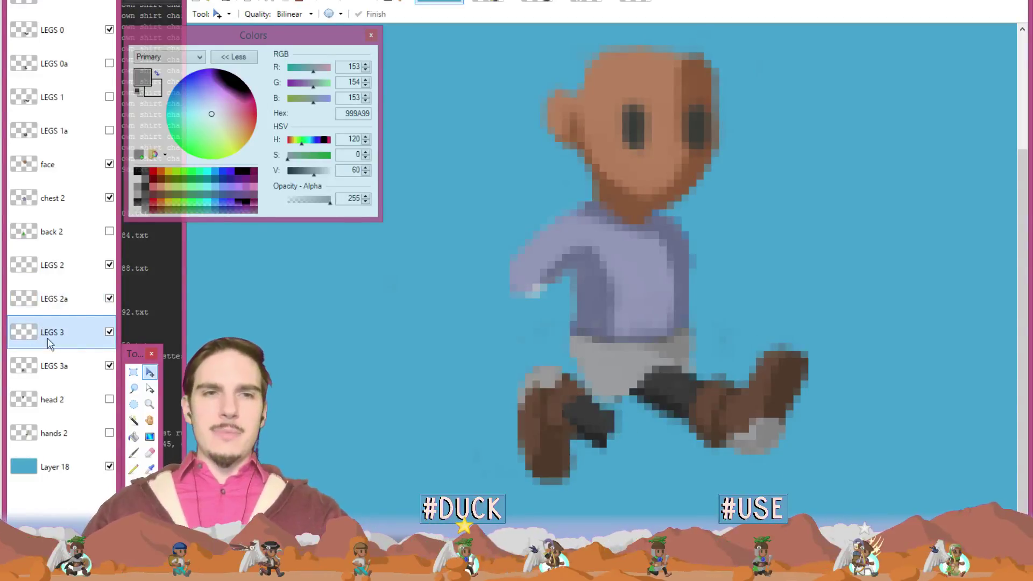
{"action": "left_click", "coordinate": [85, 366]}
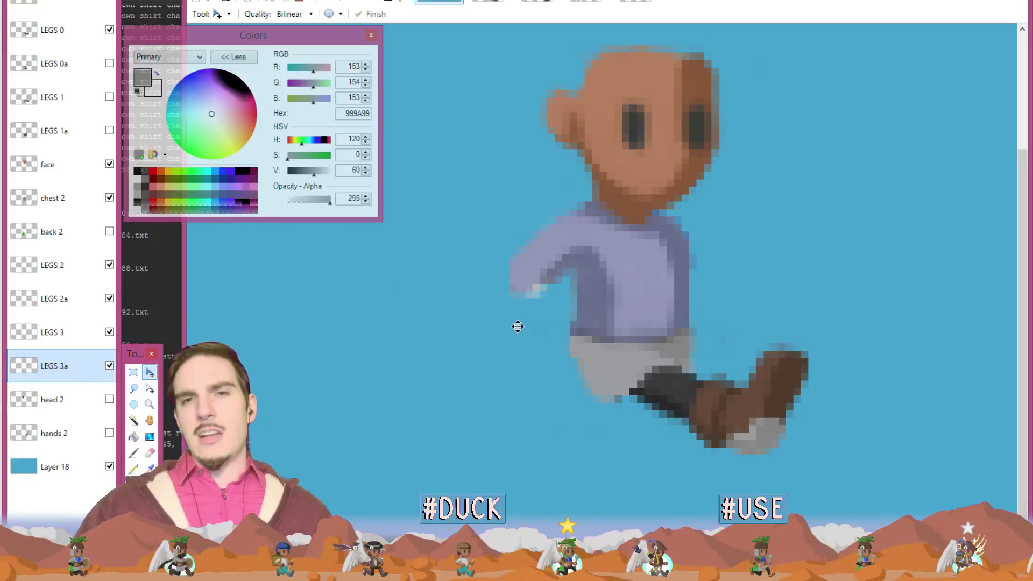
- Open all eight leg PNGs, 0.png to 3a.png, from the boots_arttest folder inside the legs folder
{"action": "left_click", "coordinate": [214, 2]}
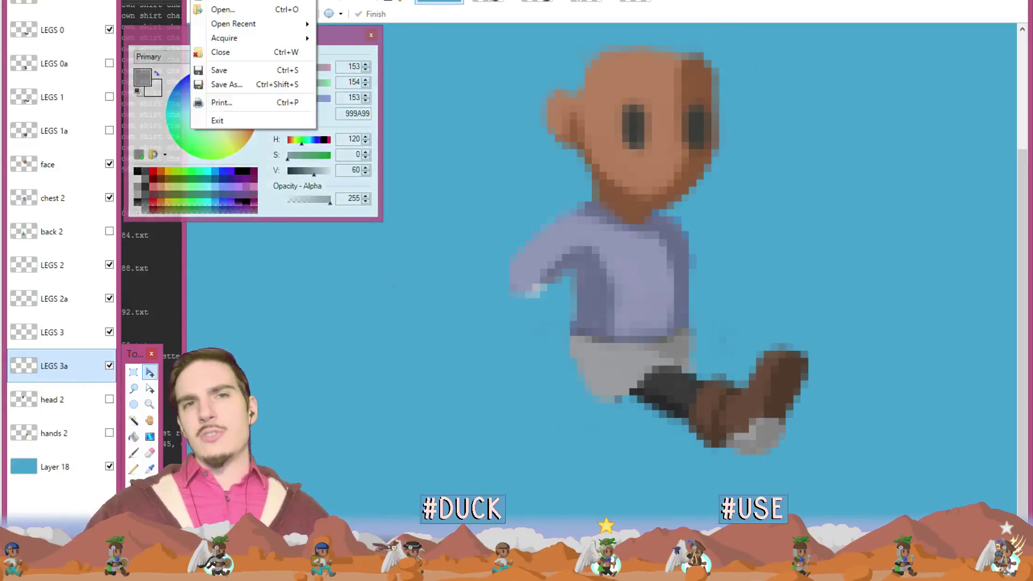
{"action": "left_click", "coordinate": [215, 10]}
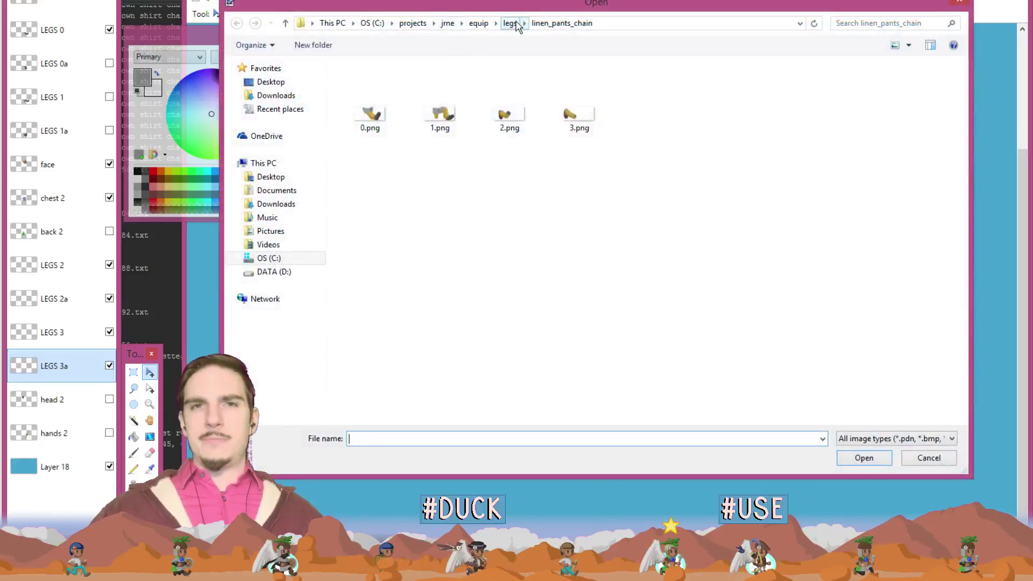
{"action": "left_click", "coordinate": [509, 22]}
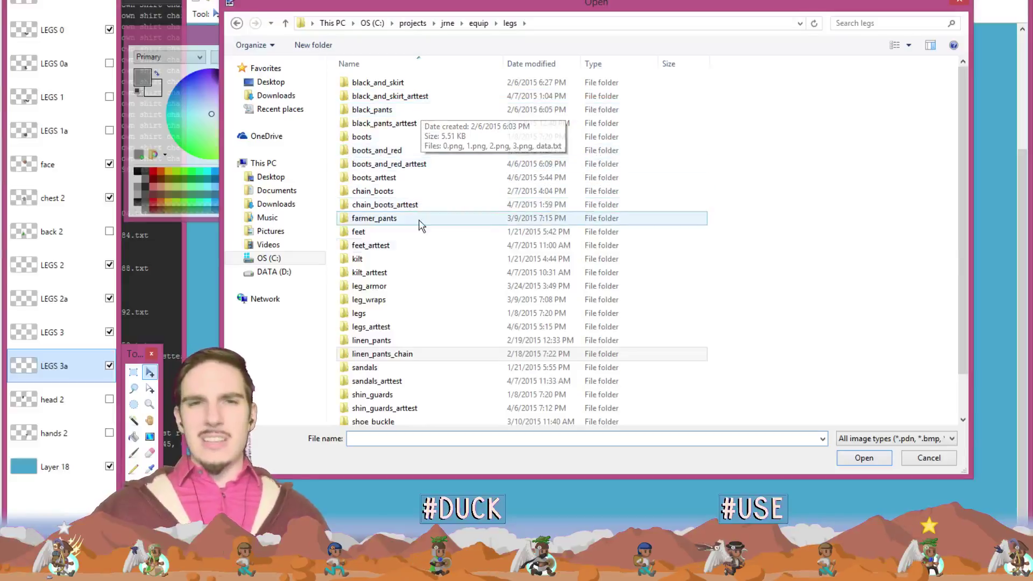
{"action": "double_click", "coordinate": [405, 177]}
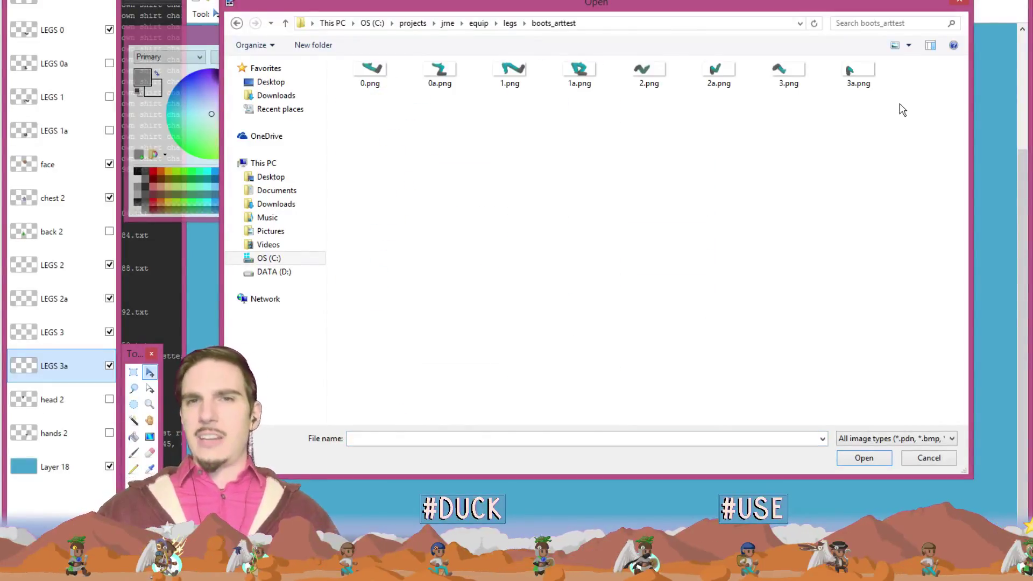
{"action": "left_click_drag", "start_coordinate": [901, 105], "coordinate": [341, 48]}
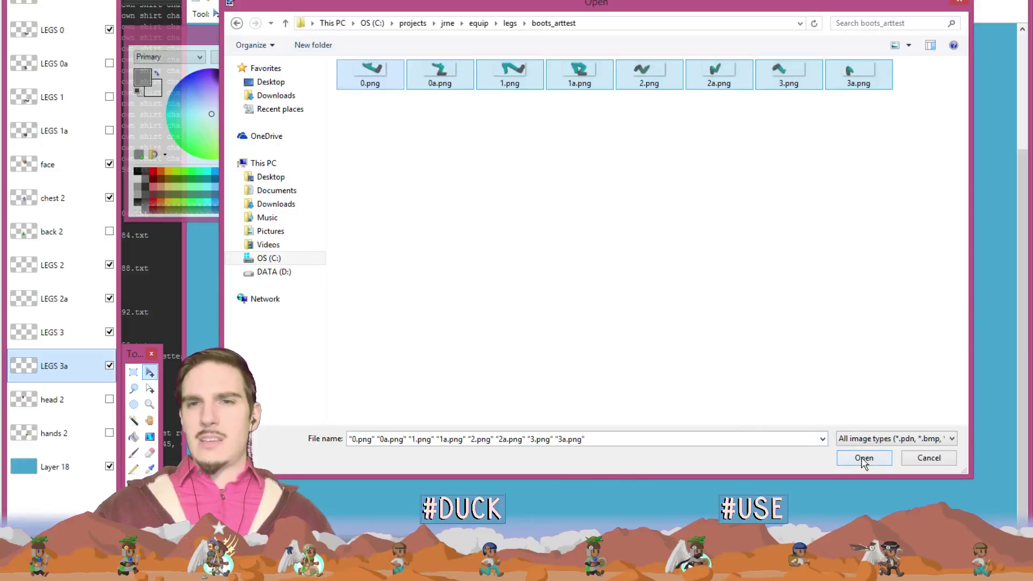
{"action": "left_click", "coordinate": [862, 458]}
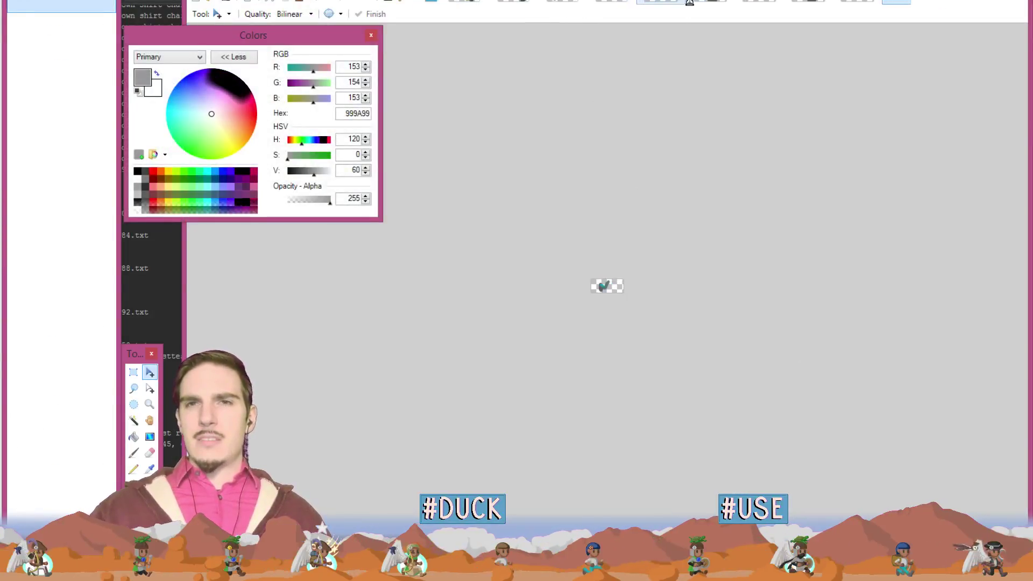
- Compare the enlarged linen_pants_chain leg images with the boots_arttest images to examine which leg poses correspond
{"action": "left_click", "coordinate": [602, 2]}
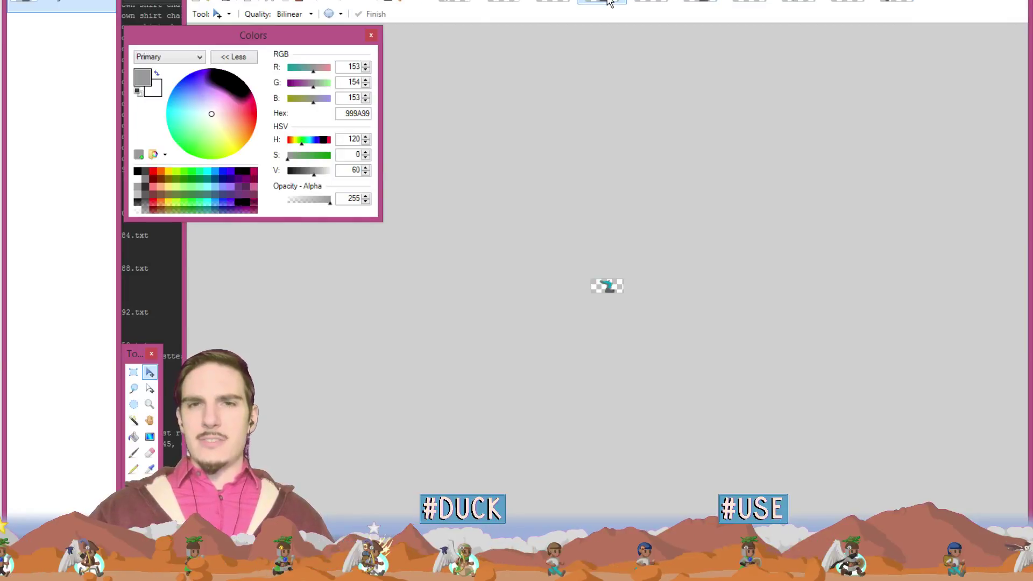
{"action": "left_click", "coordinate": [463, 1]}
{"action": "left_click", "coordinate": [483, 2]}
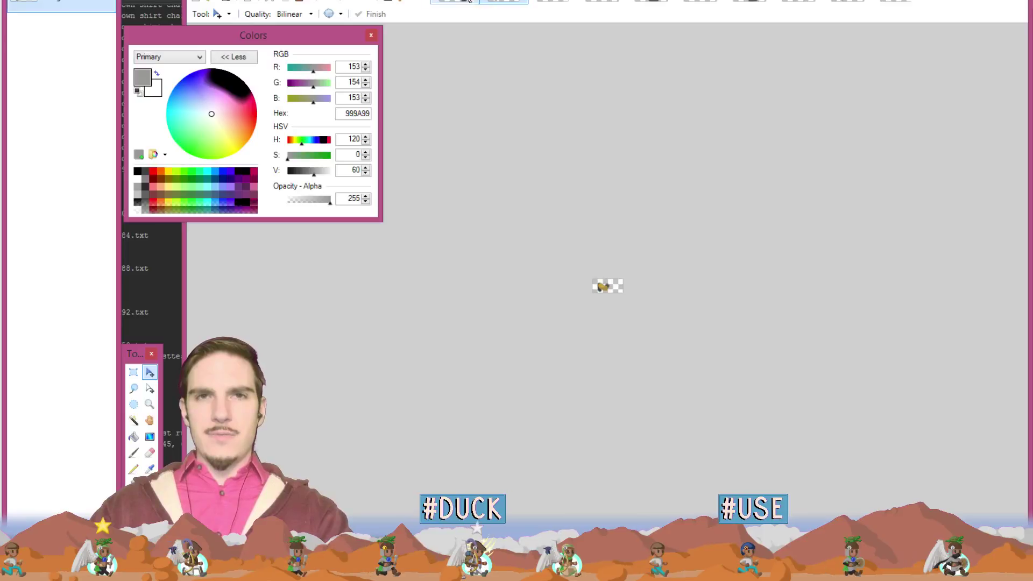
{"action": "scroll", "coordinate": [719, 278], "scroll_direction": "up", "scroll_amount": 10}
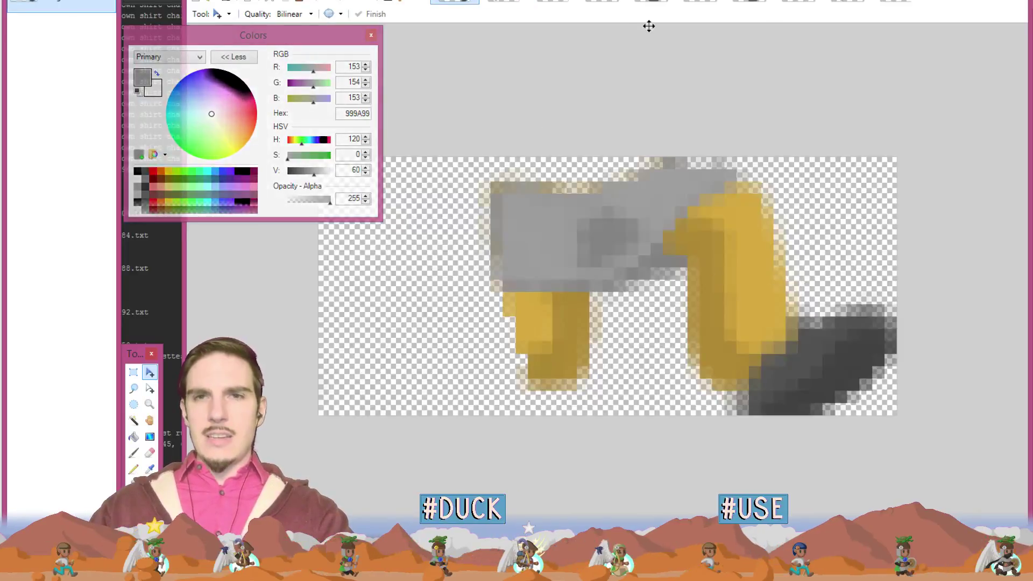
{"action": "left_click", "coordinate": [752, 2]}
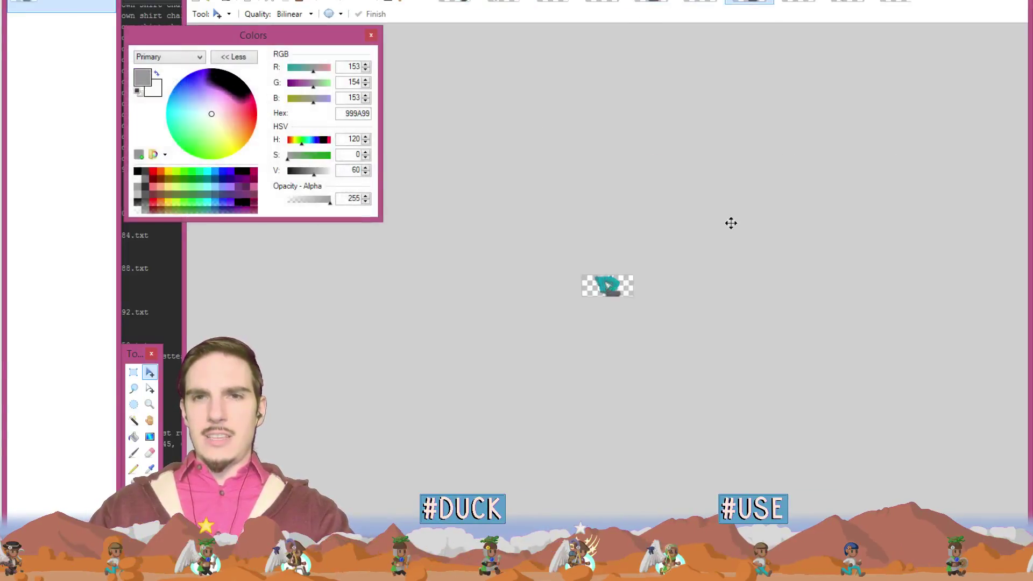
{"action": "scroll", "coordinate": [716, 226], "scroll_direction": "up", "scroll_amount": 10}
{"action": "left_click", "coordinate": [451, 2]}
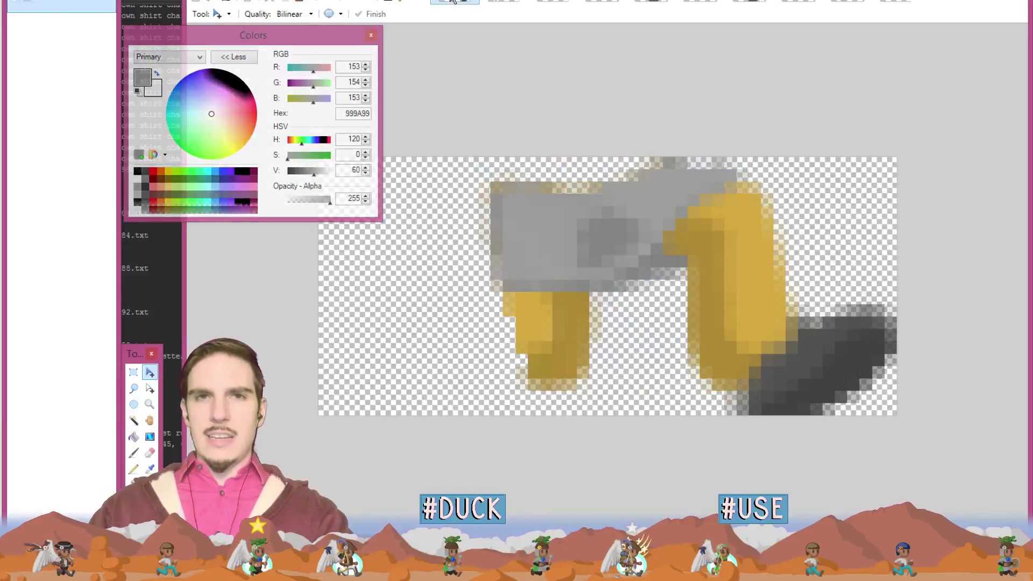
{"action": "left_click", "coordinate": [754, 3]}
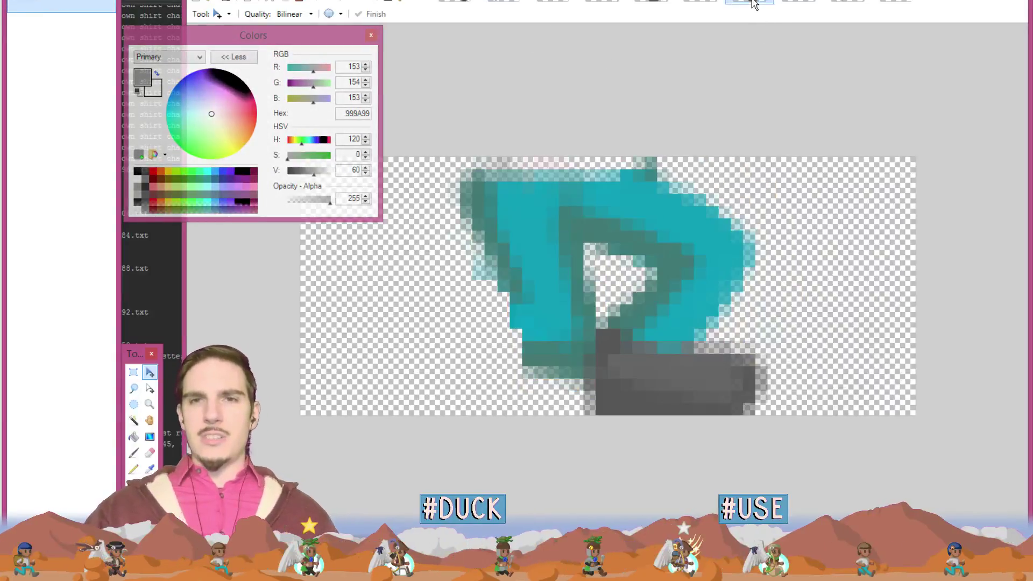
{"action": "left_click", "coordinate": [799, 2]}
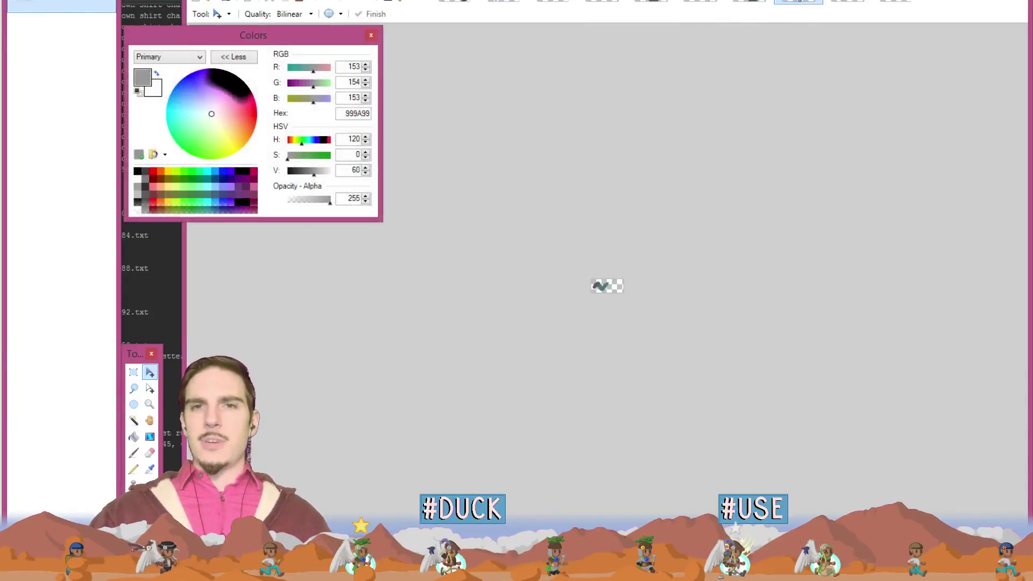
{"action": "left_click", "coordinate": [748, 2]}
{"action": "left_click", "coordinate": [700, 2]}
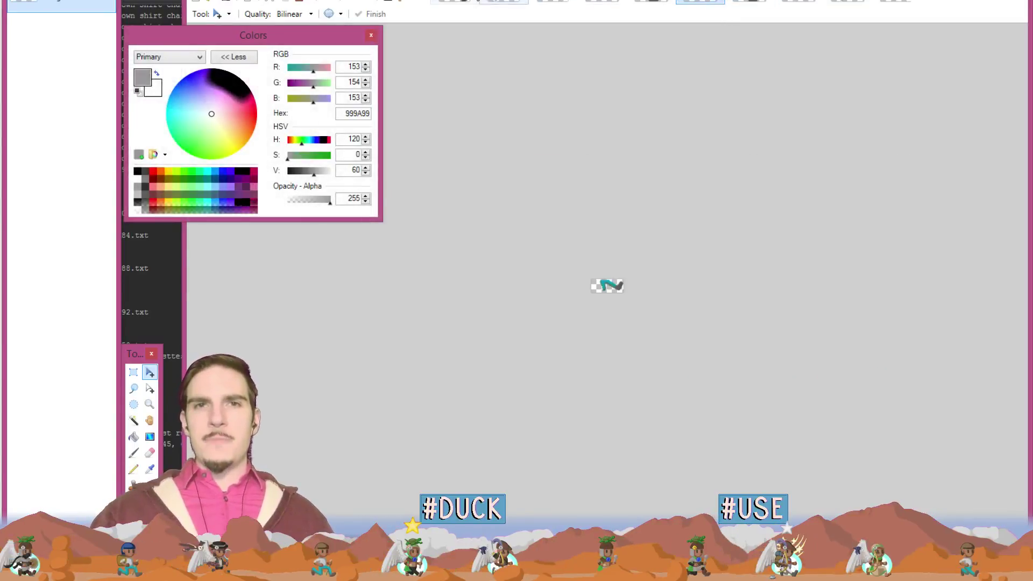
{"action": "left_click", "coordinate": [476, 2]}
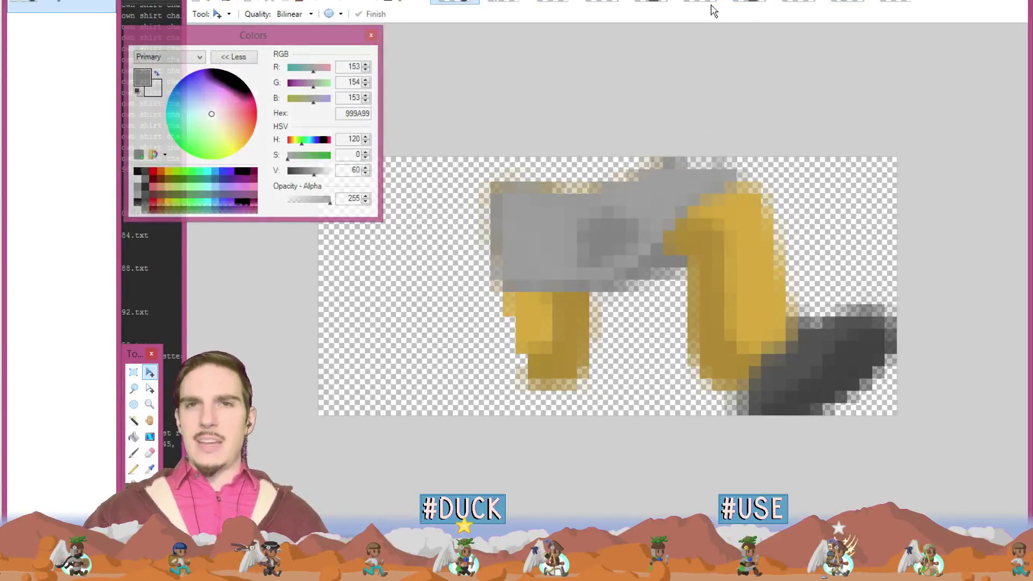
{"action": "left_click", "coordinate": [712, 3]}
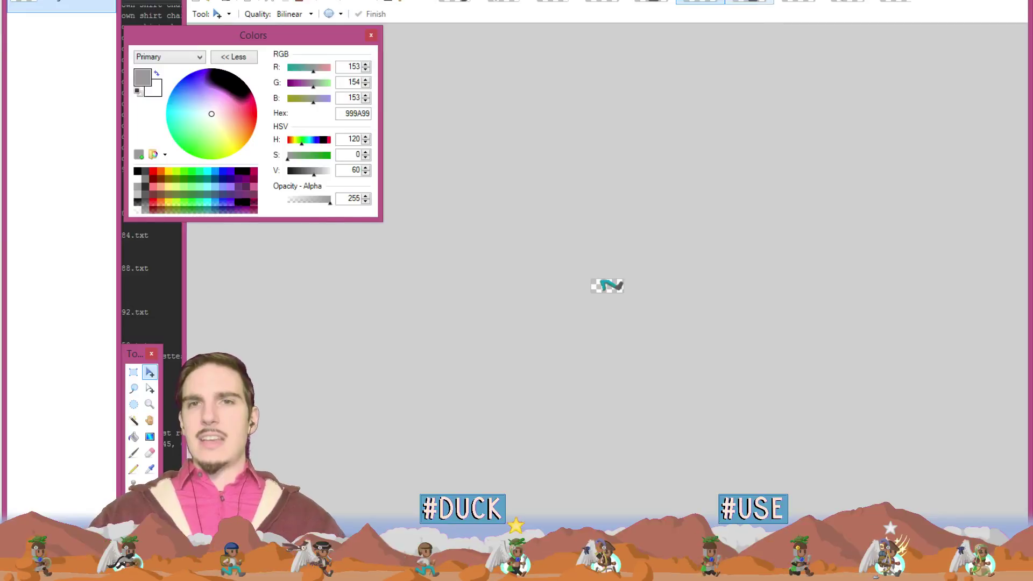
{"action": "left_click", "coordinate": [749, 1]}
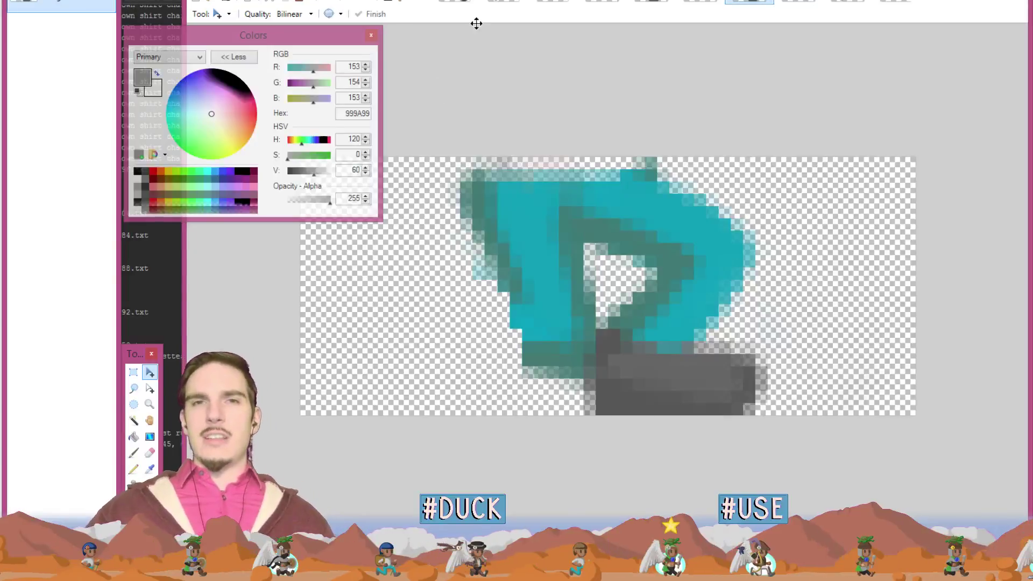
{"action": "left_click", "coordinate": [463, 2]}
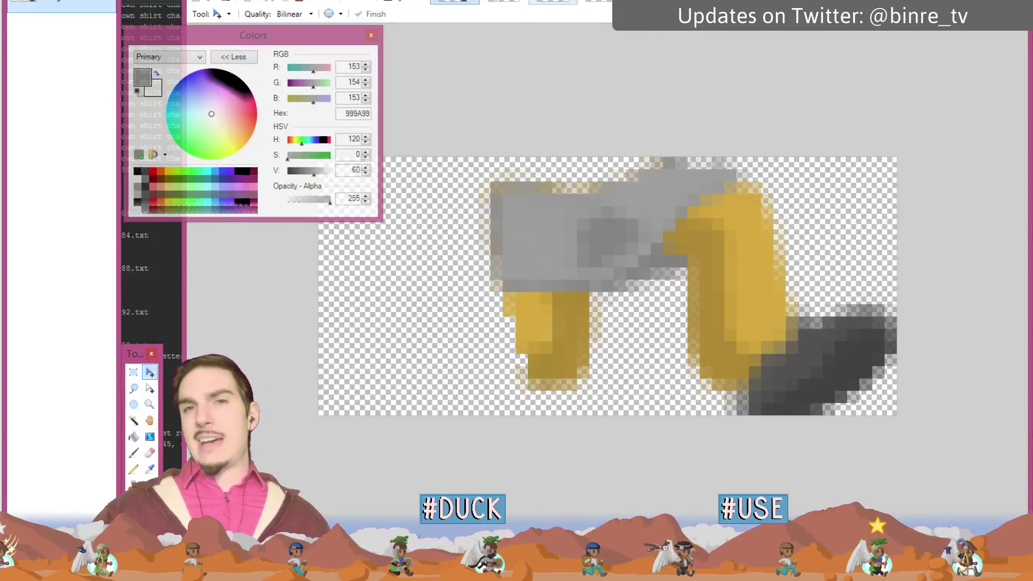
{"action": "left_click", "coordinate": [551, 2]}
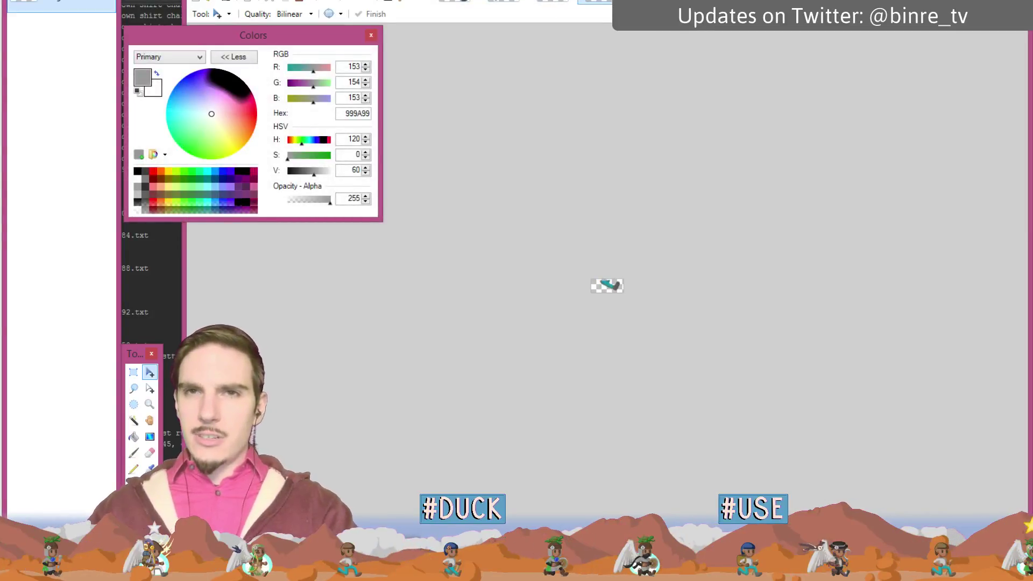
{"action": "key", "text": "ctrl+z"}
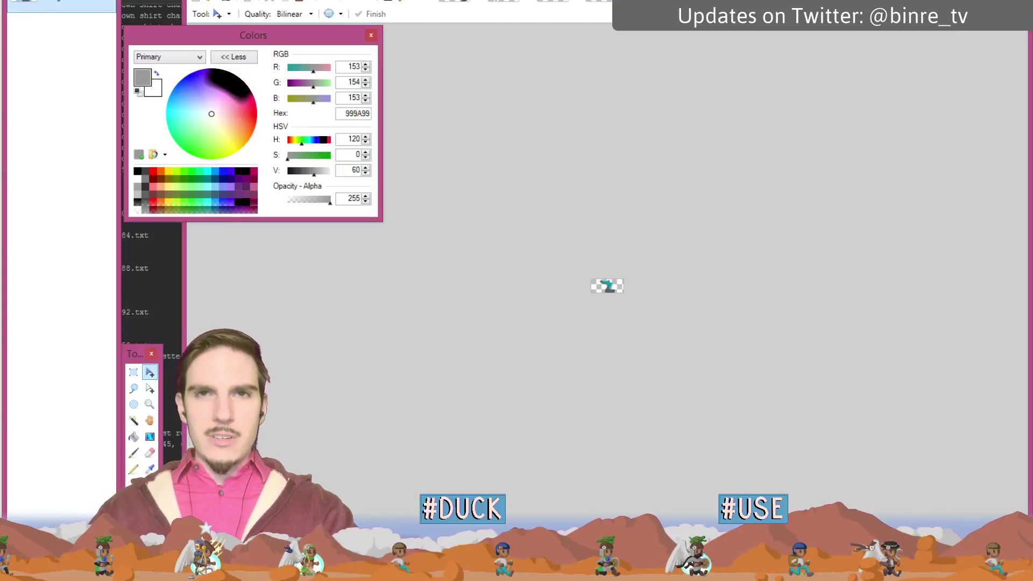
{"action": "key", "text": "ctrl+z"}
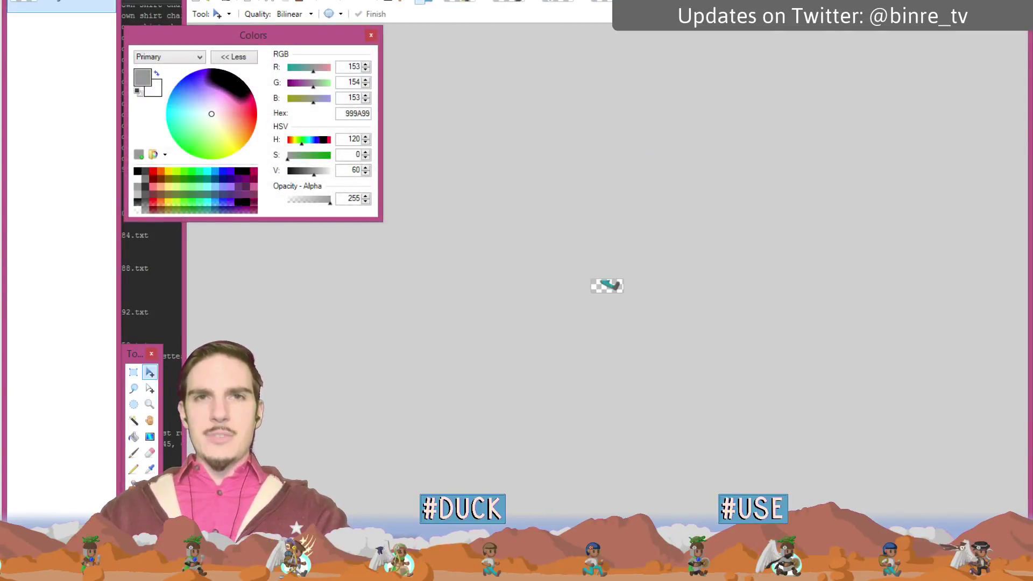
{"action": "left_click", "coordinate": [588, 2]}
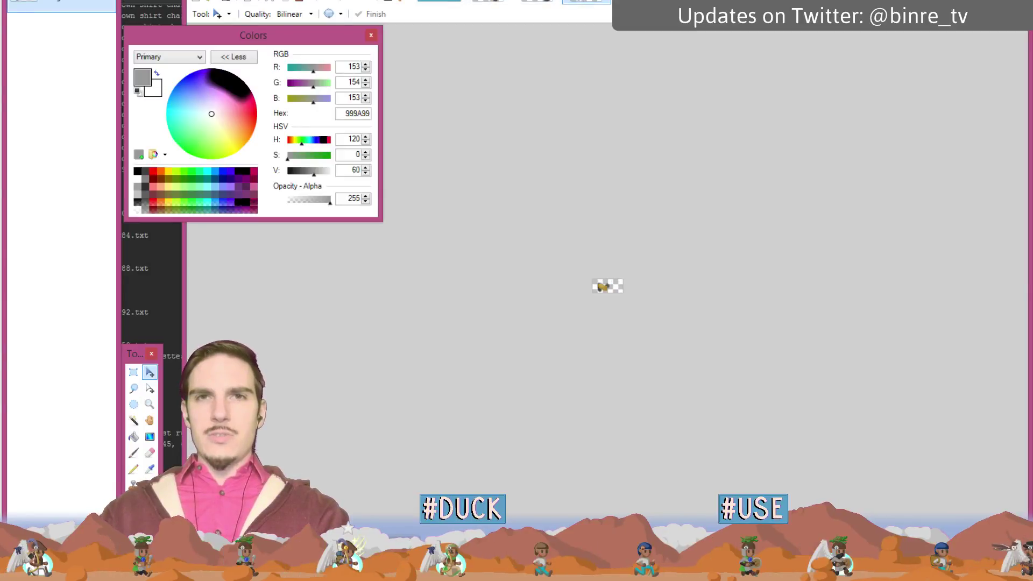
{"action": "key", "text": "ctrl+Tab"}
{"action": "key", "text": "ctrl+Tab"}
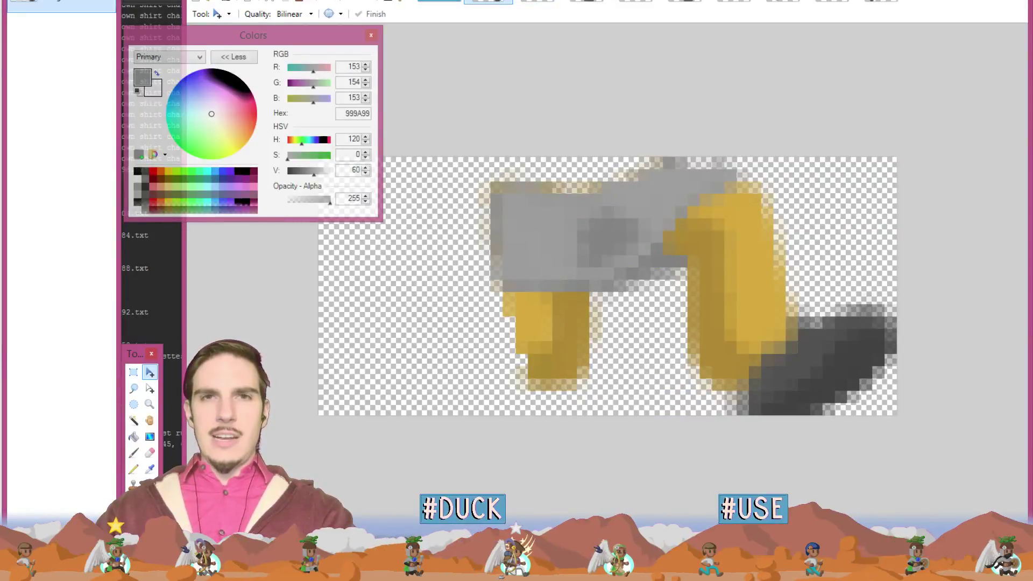
- Copy the boots_arttest 0.png leg into a new layer directly below LEGS 0, aligned with the character's hips and front leg
{"action": "key", "text": "ctrl+Tab"}
{"action": "key", "text": "ctrl+Tab"}
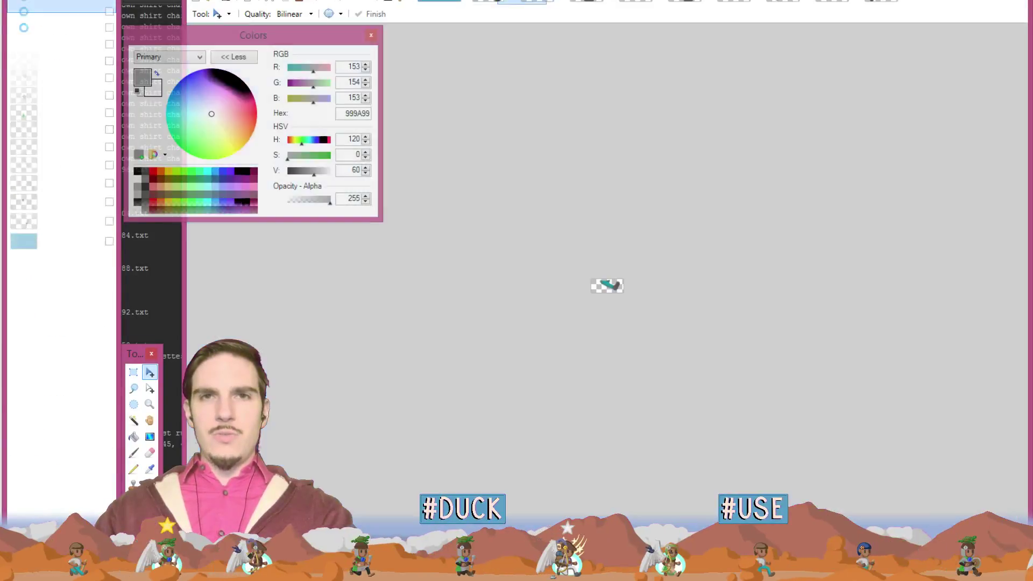
{"action": "key", "text": "ctrl+shift+Tab"}
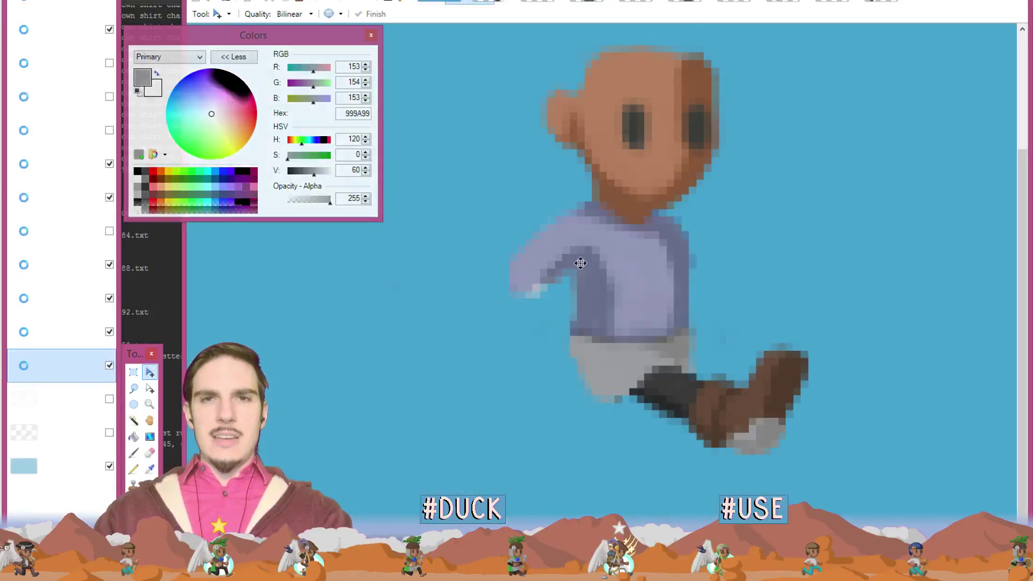
{"action": "left_click", "coordinate": [54, 30]}
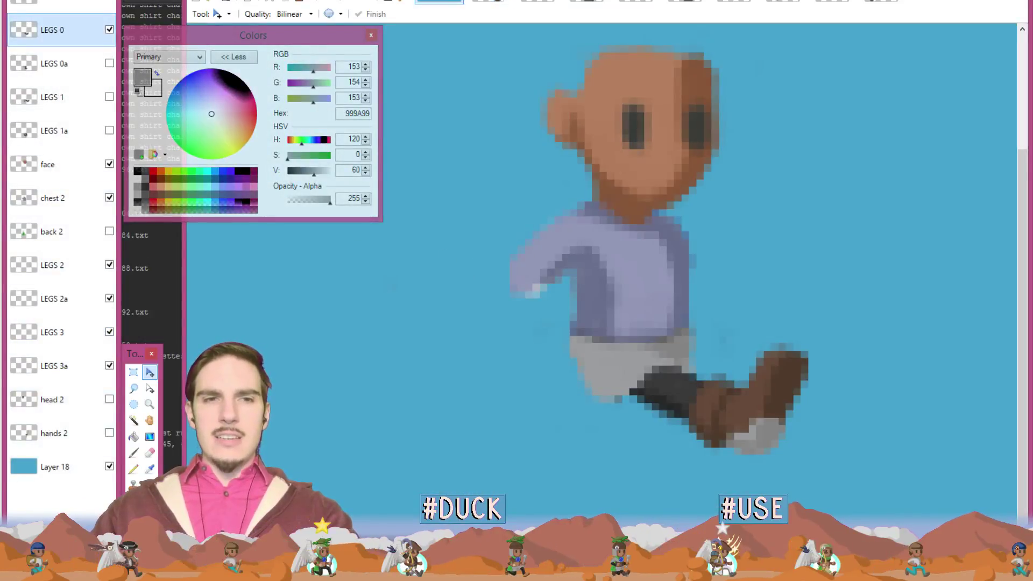
{"action": "key", "text": "ctrl+shift+n"}
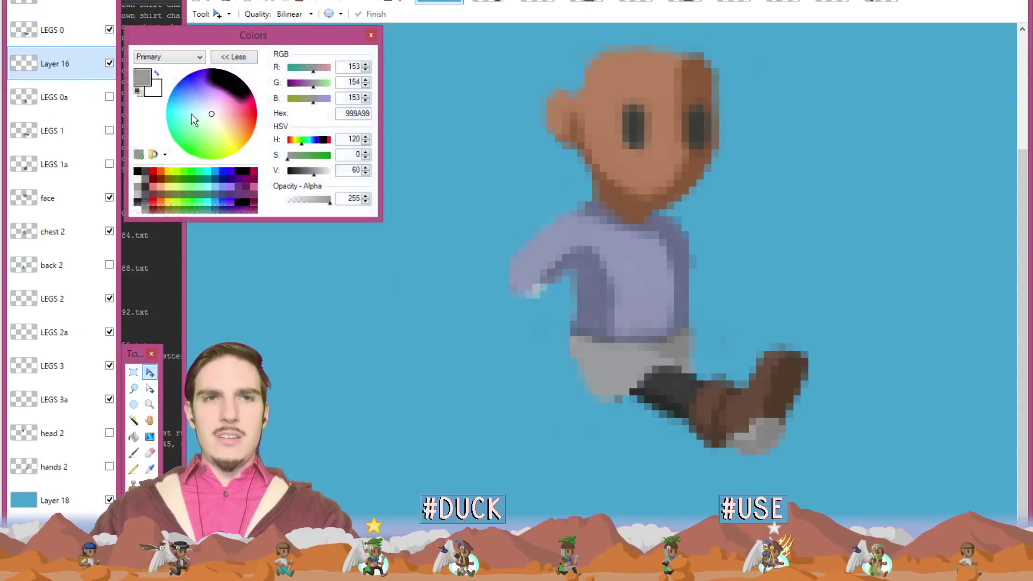
{"action": "key", "text": "ctrl+v"}
{"action": "left_click_drag", "start_coordinate": [589, 199], "coordinate": [872, 491]}
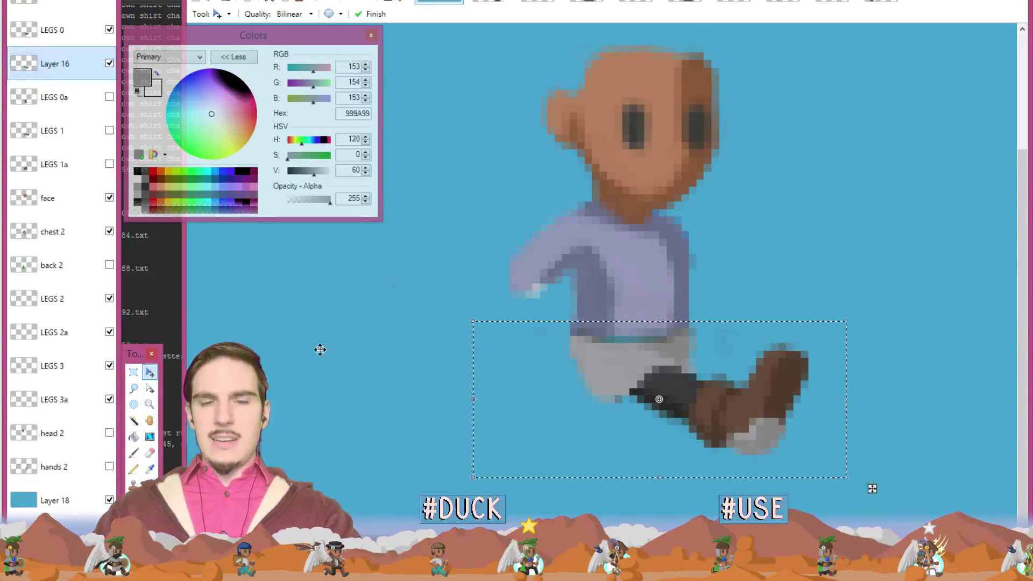
- Lasso the waist part of the pasted leg where it meets the shirt hem and delete it
{"action": "left_click", "coordinate": [133, 388]}
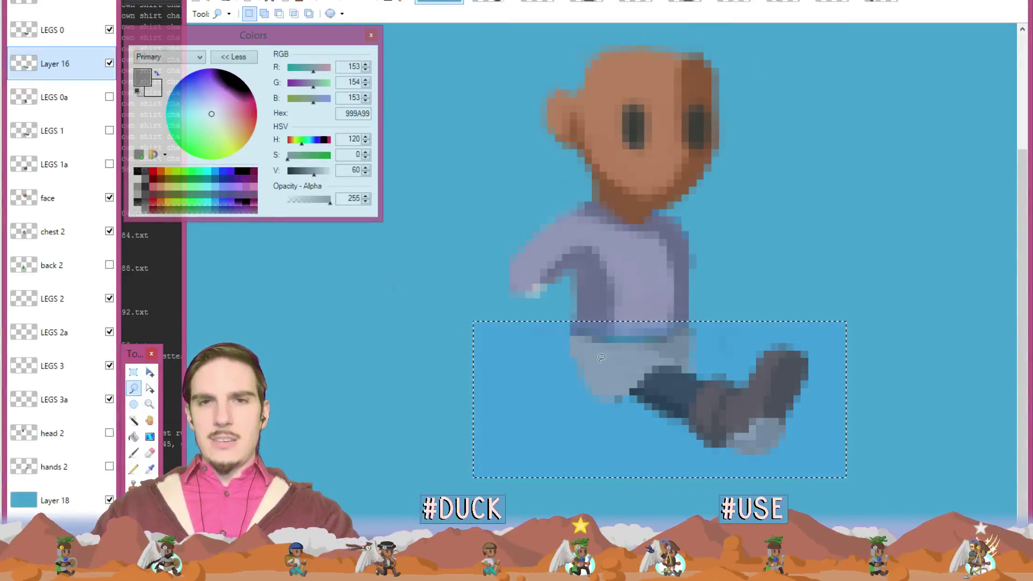
{"action": "mouse_move", "coordinate": [550, 339]}
{"action": "left_mouse_down"}
{"action": "mouse_move", "coordinate": [712, 346]}
{"action": "mouse_move", "coordinate": [730, 324]}
{"action": "mouse_move", "coordinate": [707, 297]}
{"action": "left_mouse_up"}
{"action": "left_click", "coordinate": [707, 296]}
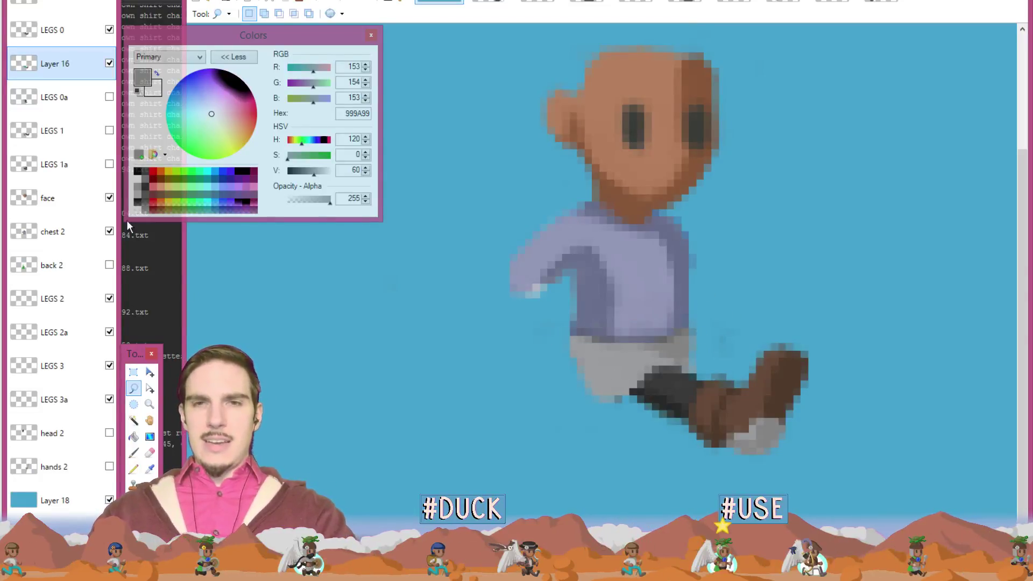
- On the LEGS 0 layer, lasso the leg and chain boot below the grey shorts and delete them
{"action": "left_click", "coordinate": [80, 32]}
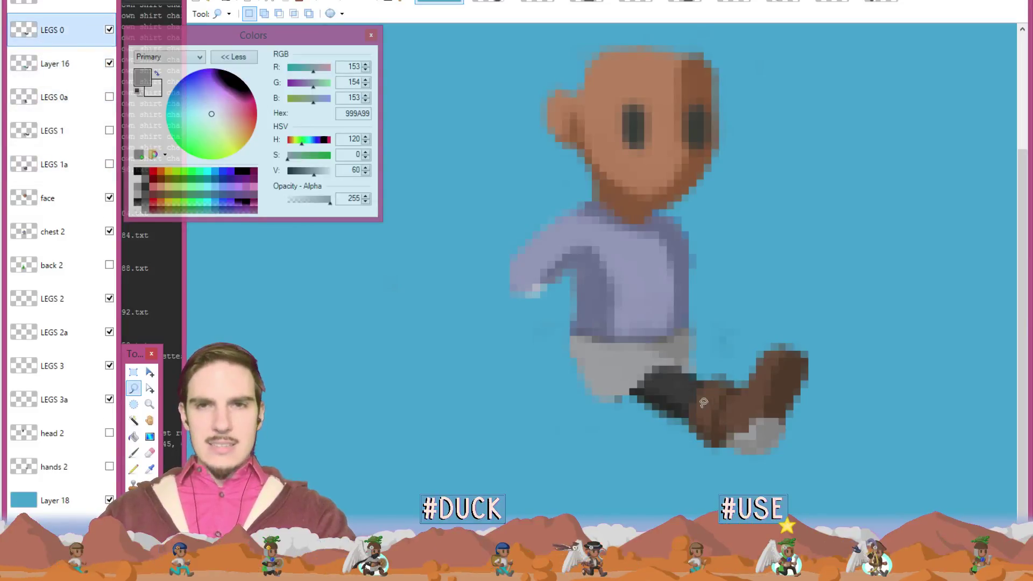
{"action": "mouse_move", "coordinate": [629, 396]}
{"action": "left_mouse_down"}
{"action": "mouse_move", "coordinate": [663, 371]}
{"action": "mouse_move", "coordinate": [711, 374]}
{"action": "mouse_move", "coordinate": [867, 316]}
{"action": "mouse_move", "coordinate": [837, 453]}
{"action": "mouse_move", "coordinate": [734, 492]}
{"action": "mouse_move", "coordinate": [590, 460]}
{"action": "mouse_move", "coordinate": [541, 421]}
{"action": "left_mouse_up"}
{"action": "left_click", "coordinate": [689, 431]}
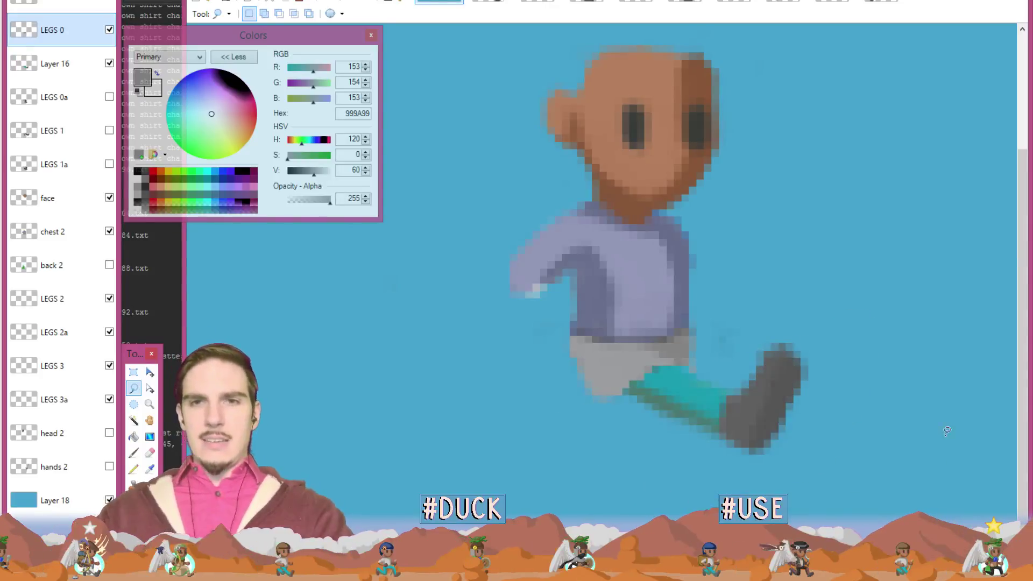